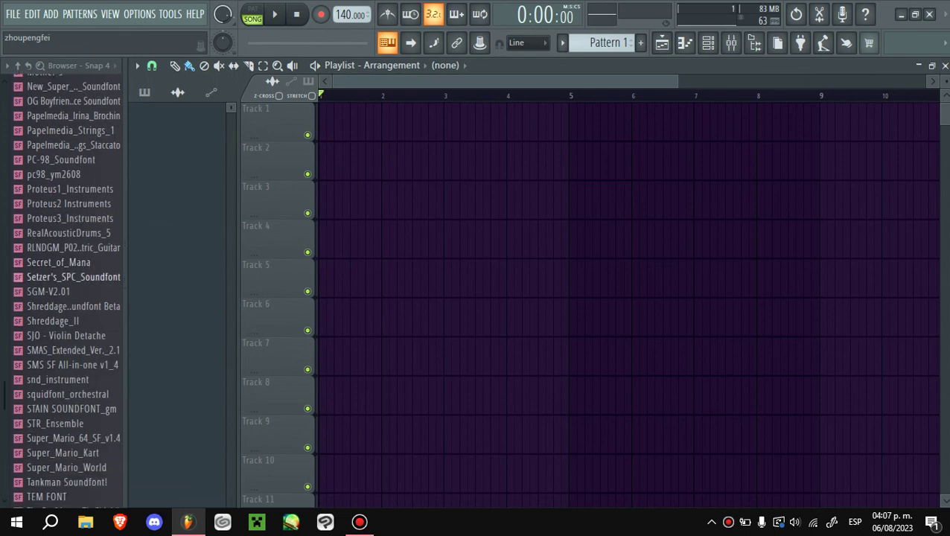
- Load the squidfont_orchestral soundfont as an instrument and choose its Vins I Detache patch
scroll(67, 276, "down", 3)
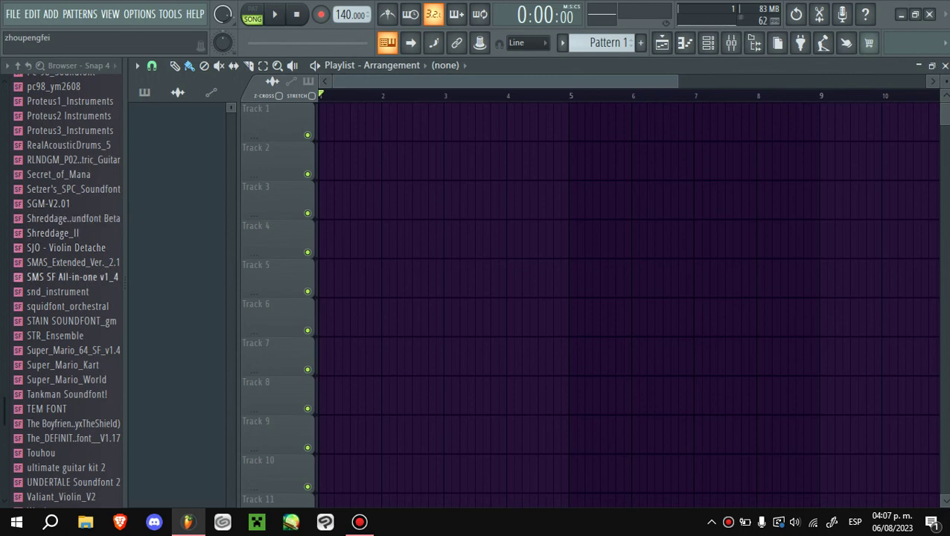
right_click(22, 305)
left_click(82, 335)
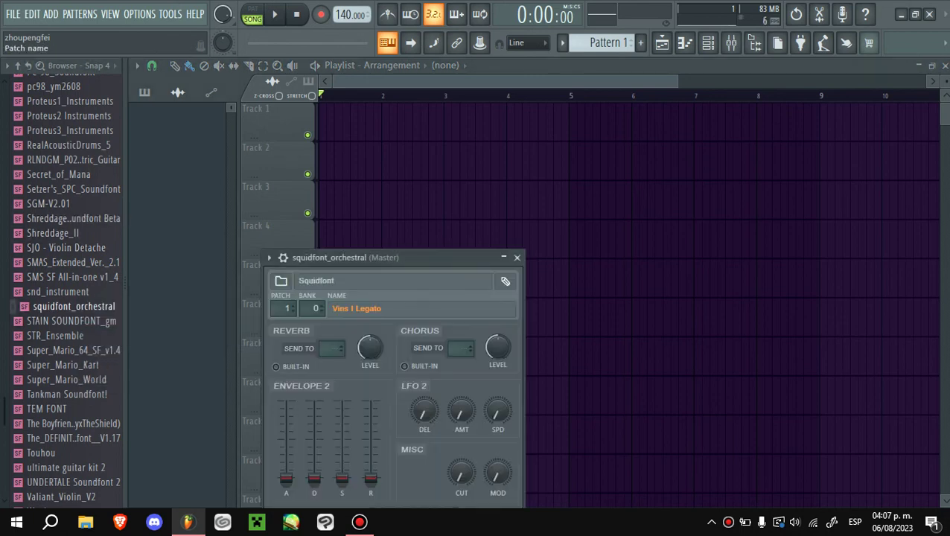
left_click(357, 309)
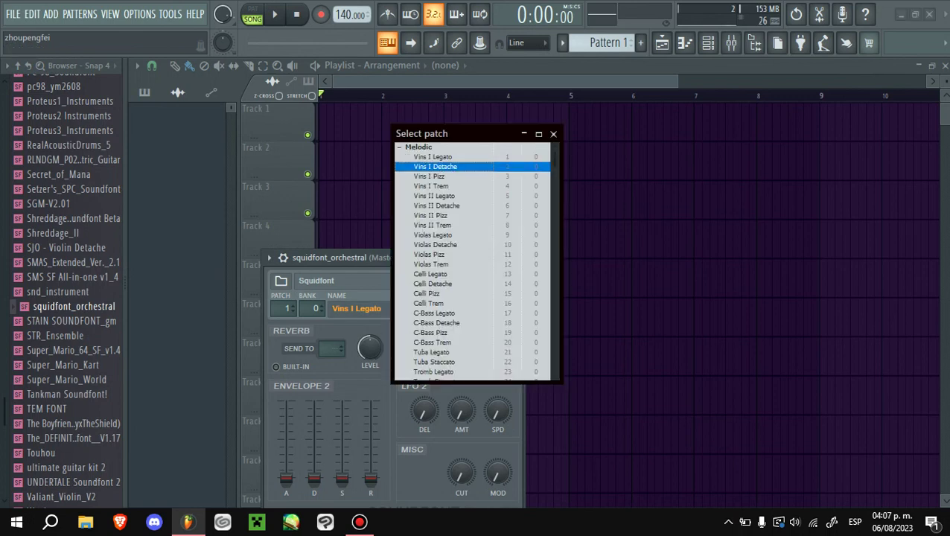
left_click(447, 166)
left_click_drag(372, 257, 413, 161)
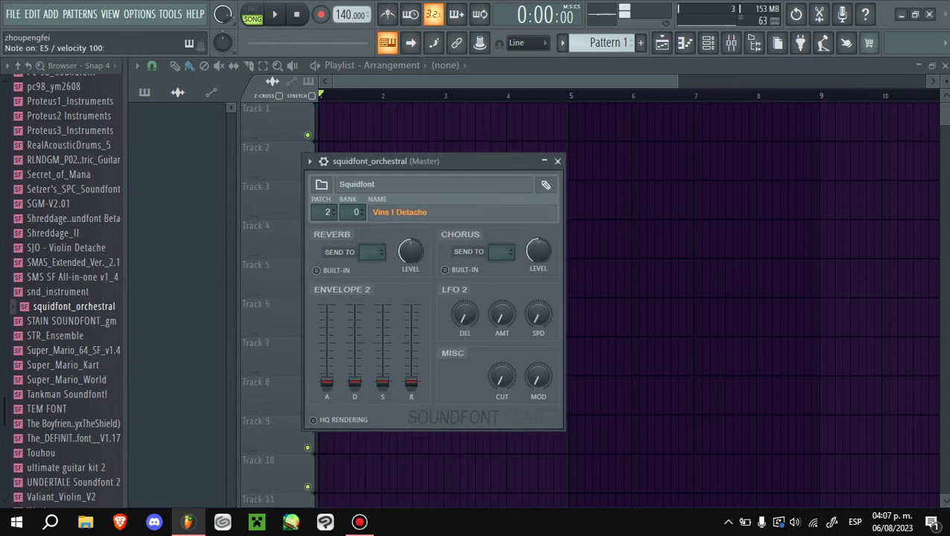
- In the instrument's piano roll, fill bar 1 with A#4, A#5, F5, A#4, A#5, F5, A#4, A#5, and audition it
left_click(685, 43)
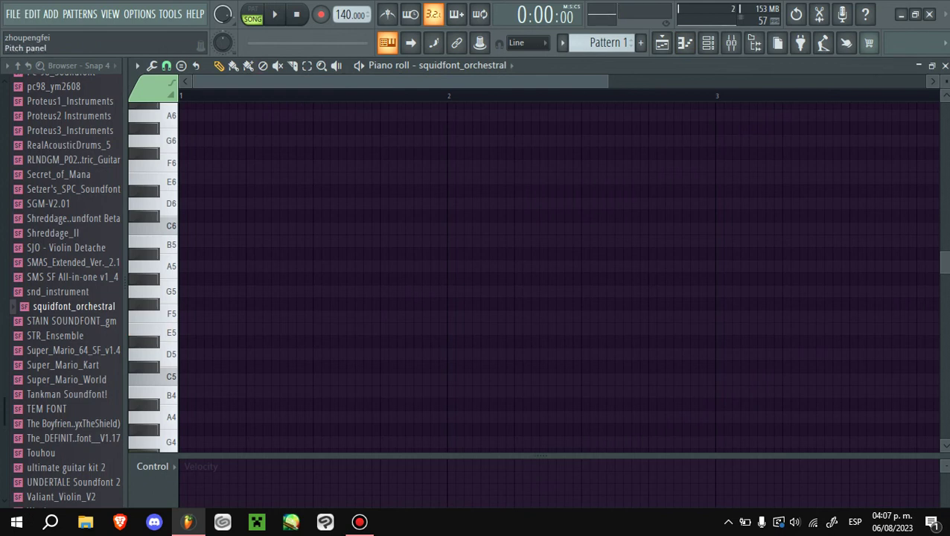
scroll(152, 257, "up", 3)
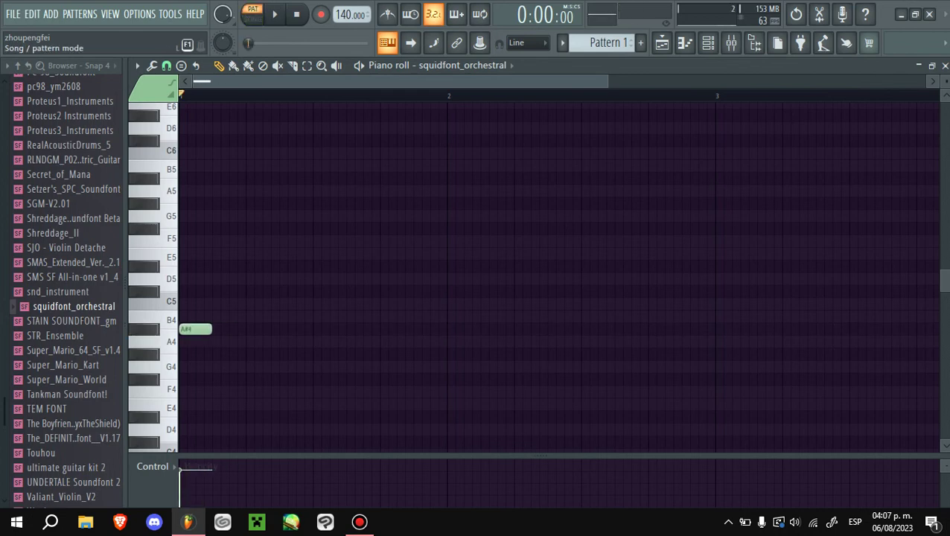
left_click(223, 179)
left_click(257, 240)
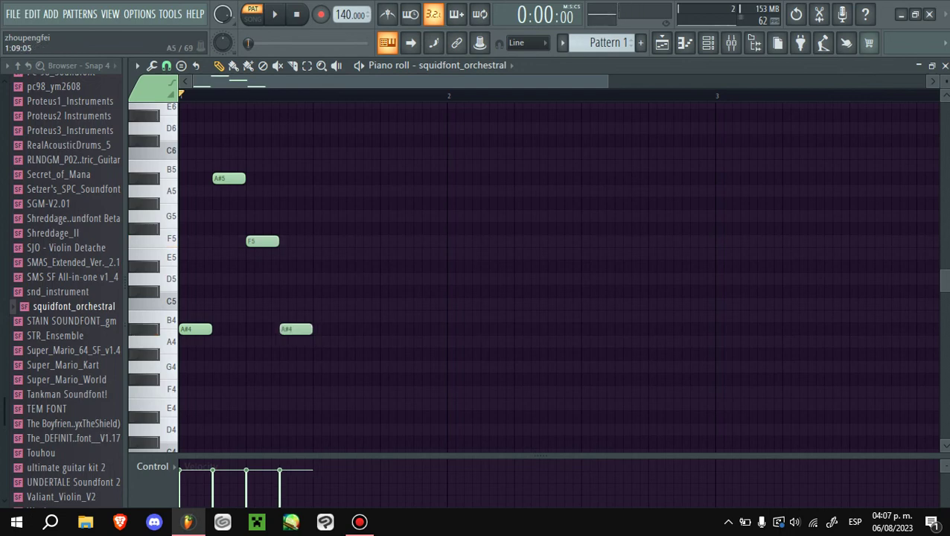
left_click_drag(364, 228, 364, 240)
left_click(391, 329)
key("space")
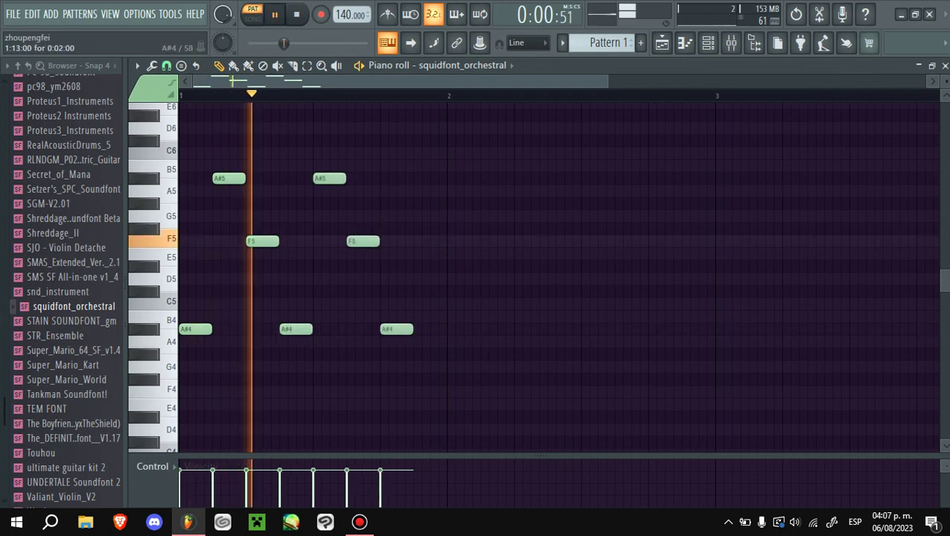
key("space")
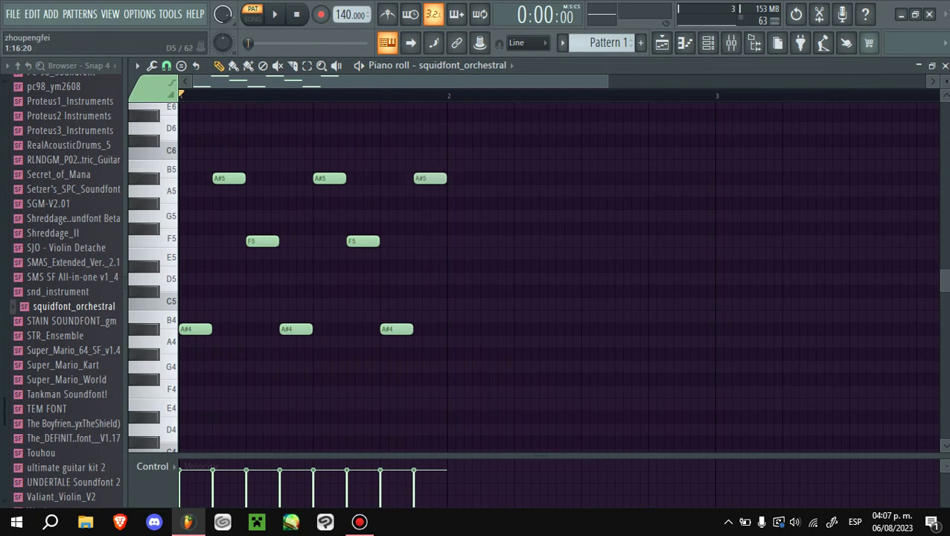
- Fill bar 2 with the notes A#4, A#5, D#5, C#5, D#5, C#5, F5, and play the melody
left_click_drag(464, 328, 468, 328)
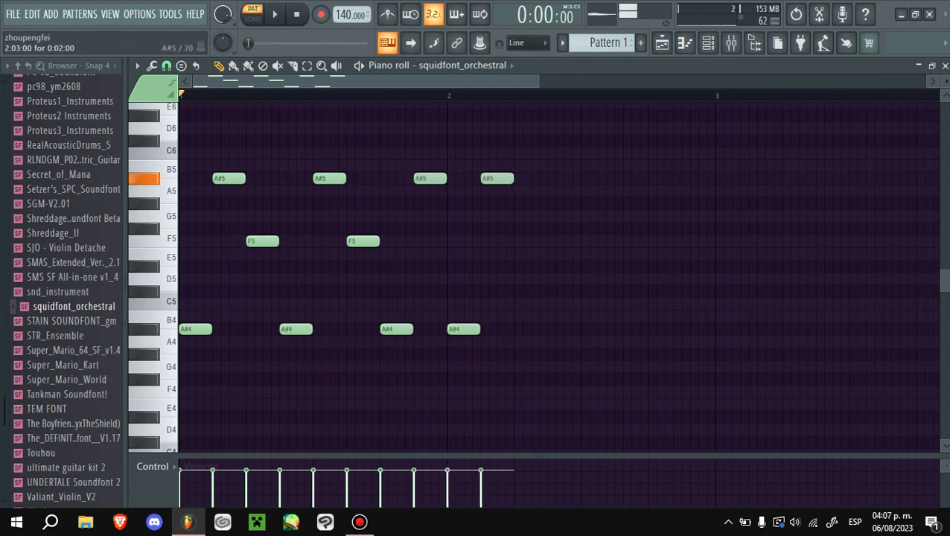
left_click(557, 303)
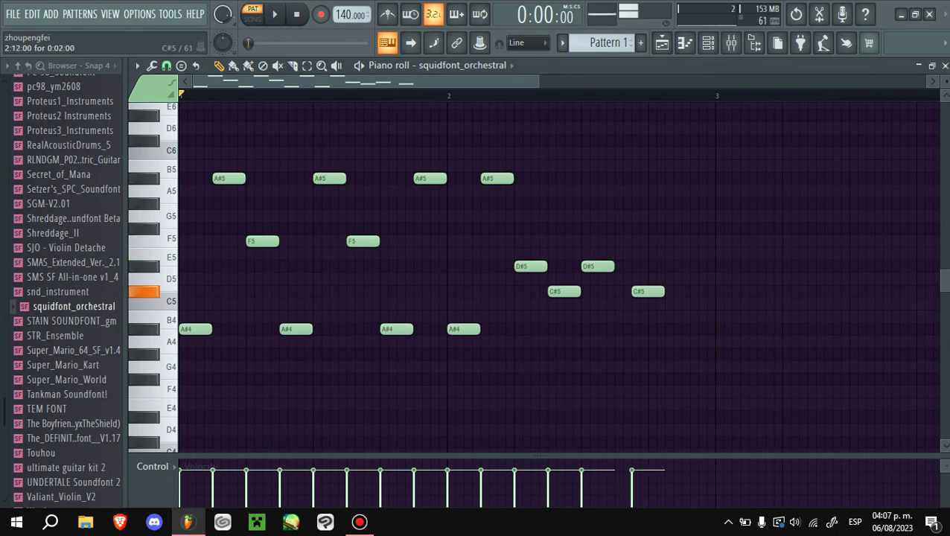
left_click(694, 240)
key("space")
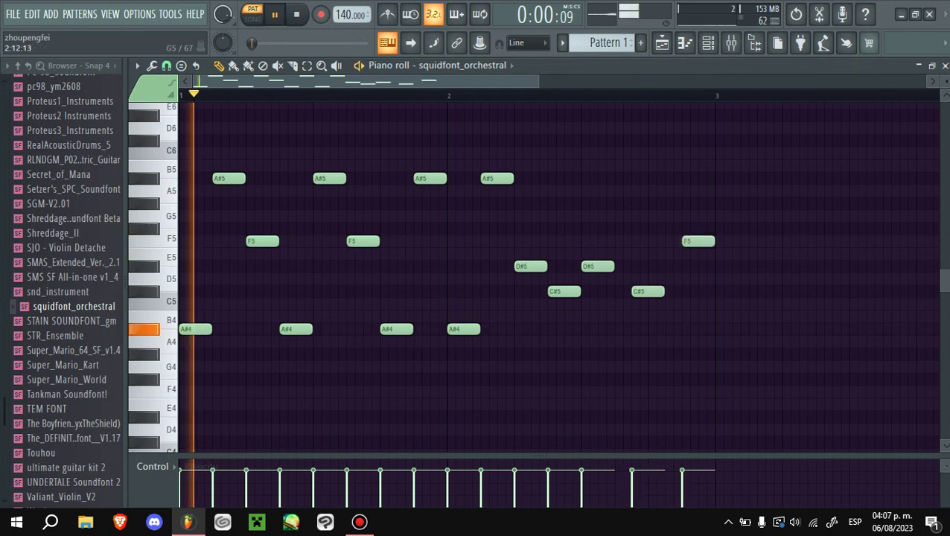
- Duplicate the two-bar melody into bars 3 and 4 and play it from just before bar 3
scroll(271, 81, "down", 2)
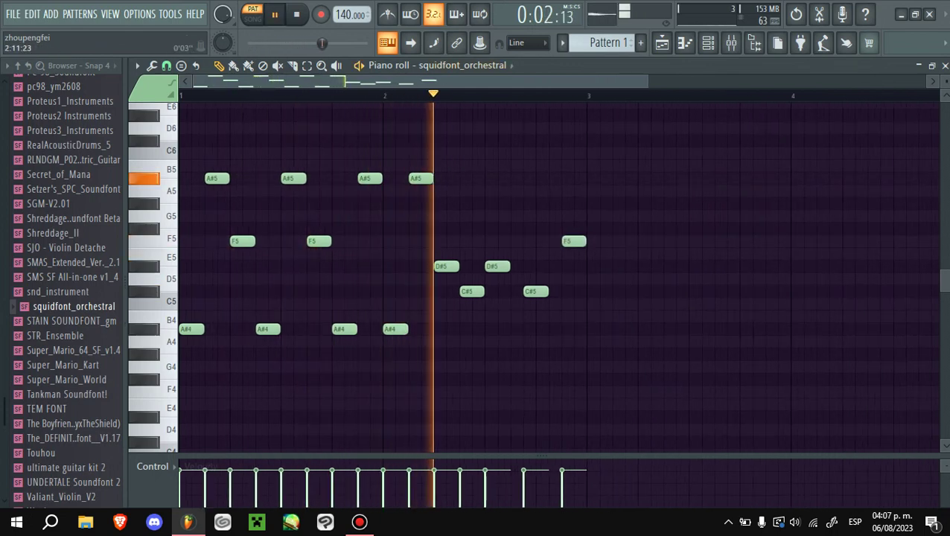
scroll(651, 249, "right", 3)
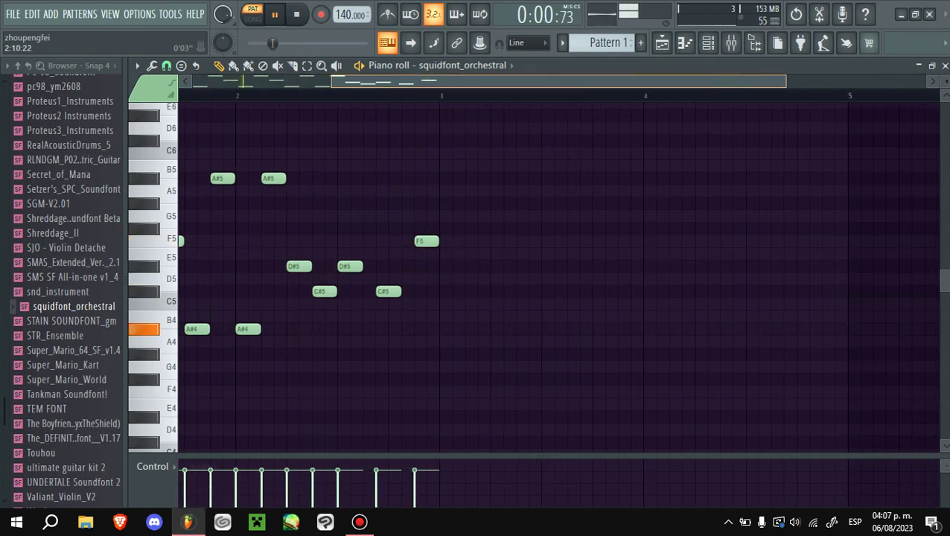
key("ctrl+b")
key("space")
left_click_drag(454, 80, 438, 80)
left_click(368, 95)
key("space")
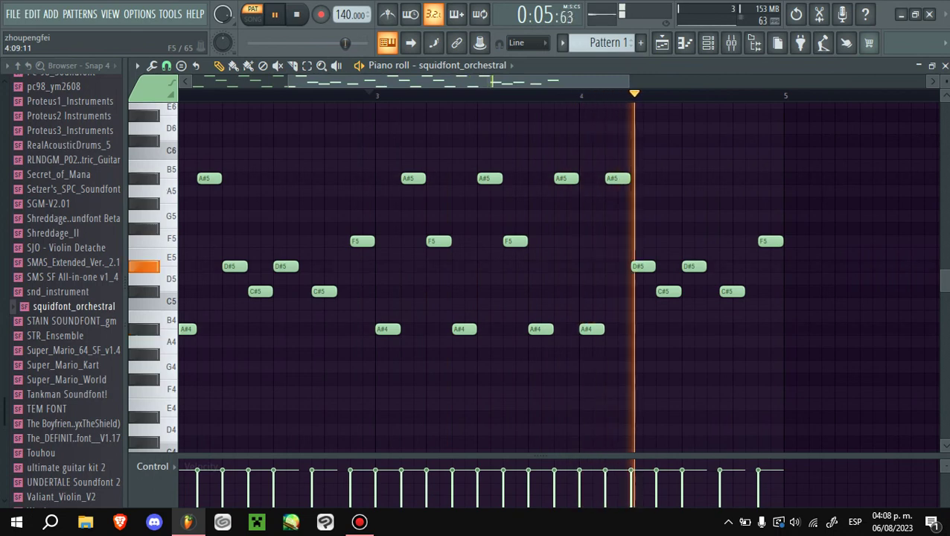
key("space")
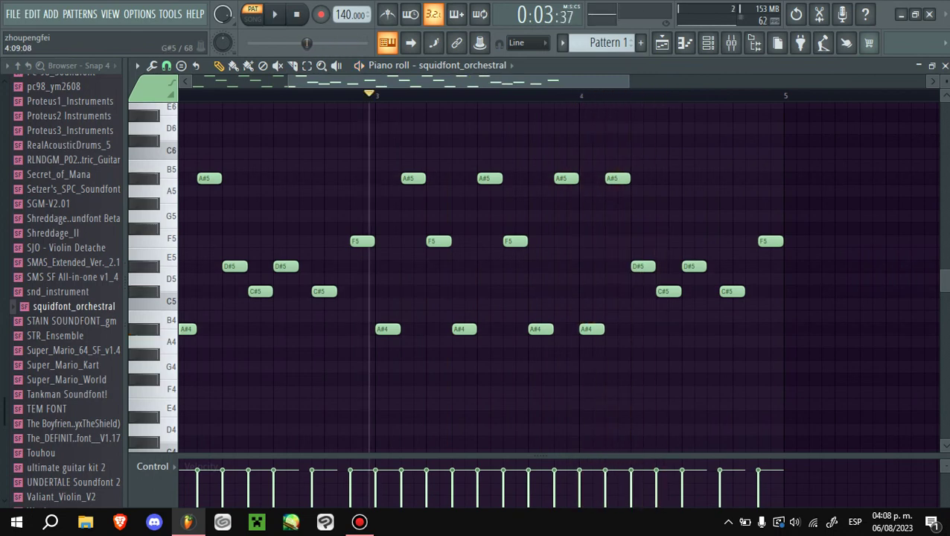
- Replace the last three notes of bar 4 with G#5, G5 and F#5, and play the new ending
left_click(726, 216)
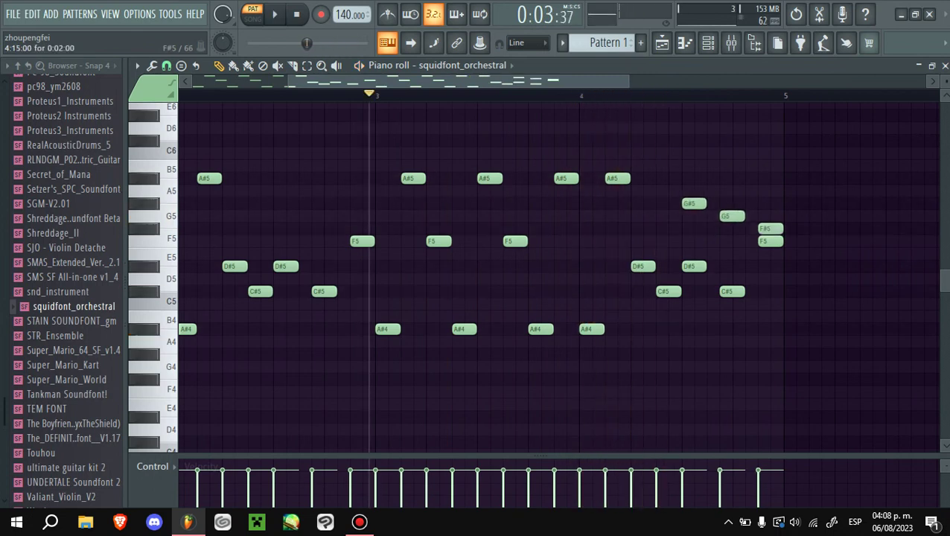
key("space")
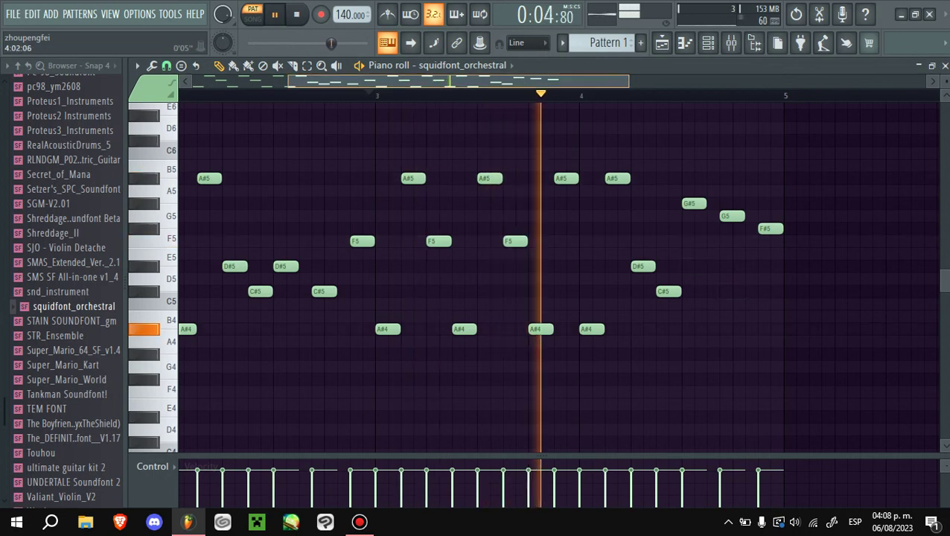
scroll(559, 276, "down", 2)
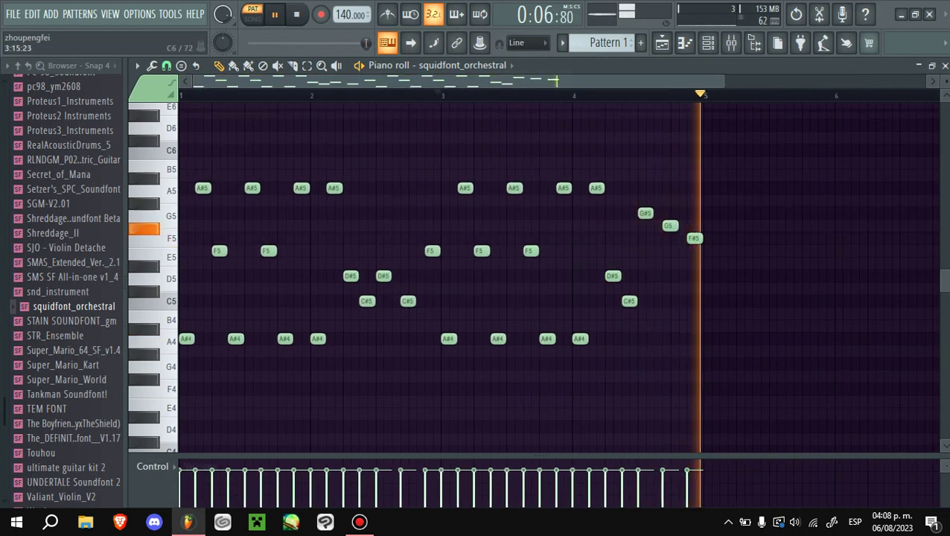
- Transpose the whole melody up one octave and paste a copy at the original octave beneath it
scroll(558, 275, "up", 1)
key("ctrl+Up")
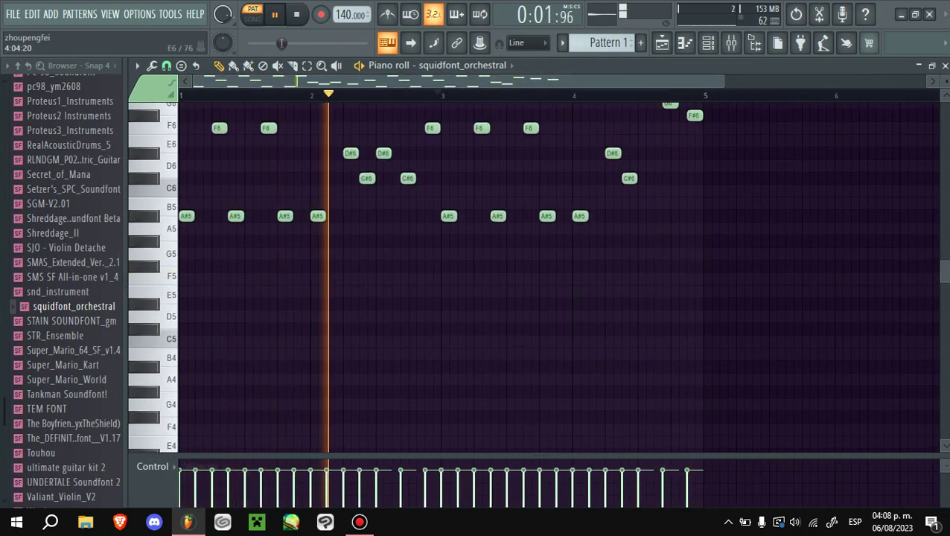
key("ctrl+v")
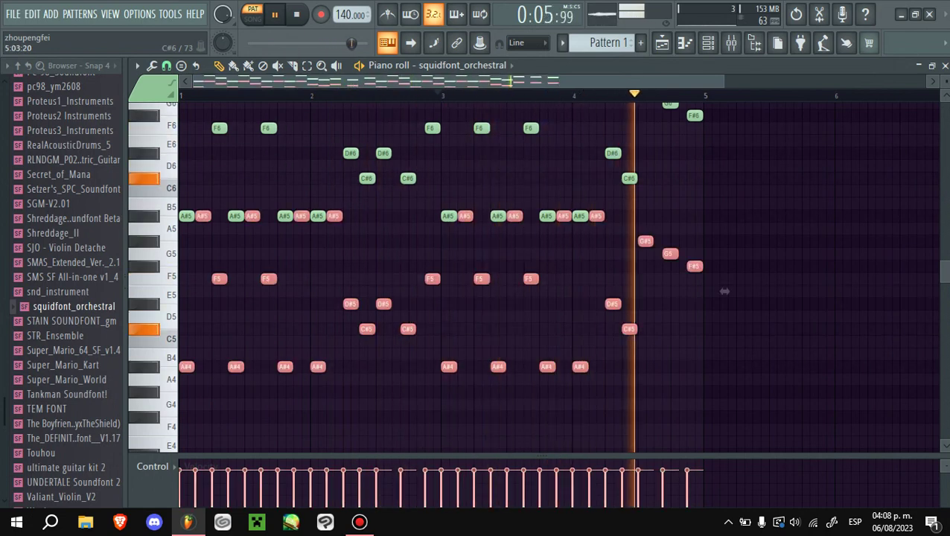
key("ctrl+d")
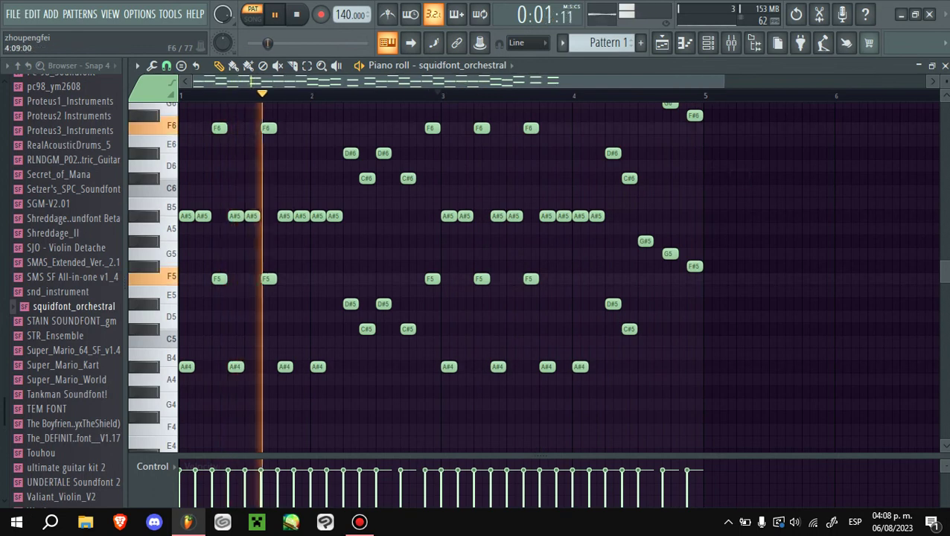
scroll(521, 276, "down", 5)
key("space")
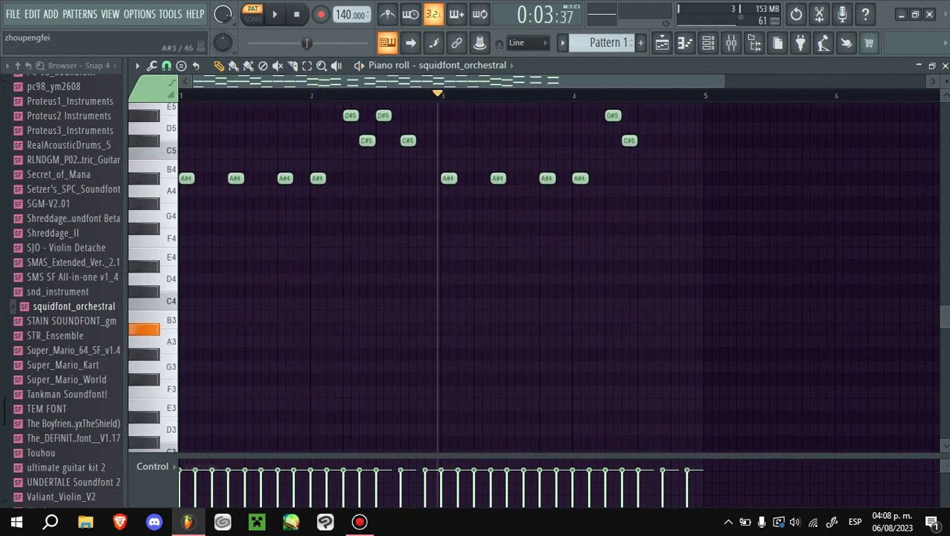
- Play the octave-doubled pattern from the start and review its notes across the pitch range
scroll(143, 267, "up", 4)
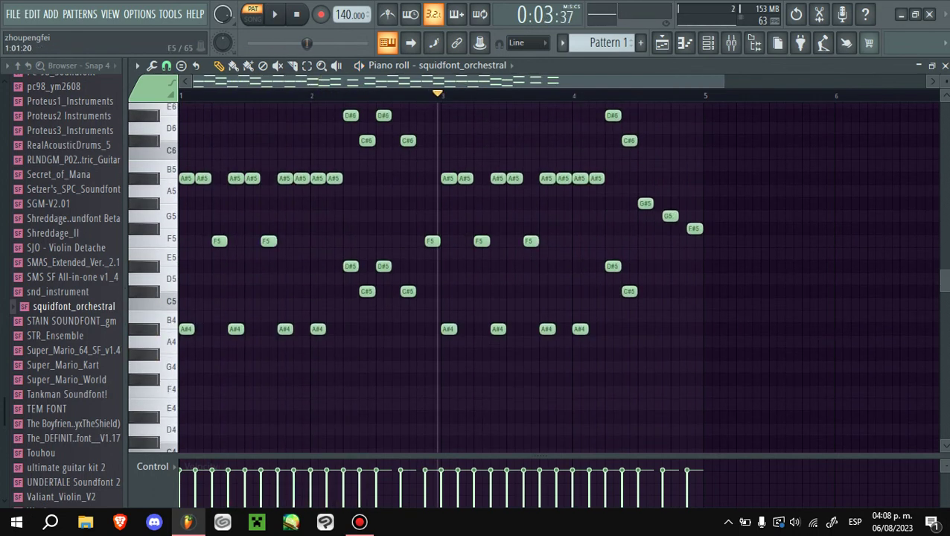
scroll(143, 229, "up", 1)
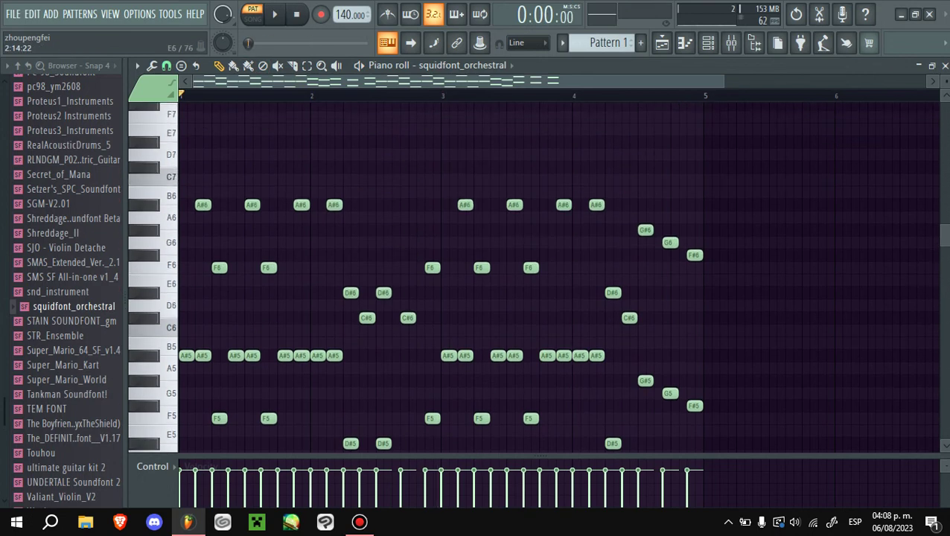
scroll(144, 267, "up", 1)
key("space")
key("space")
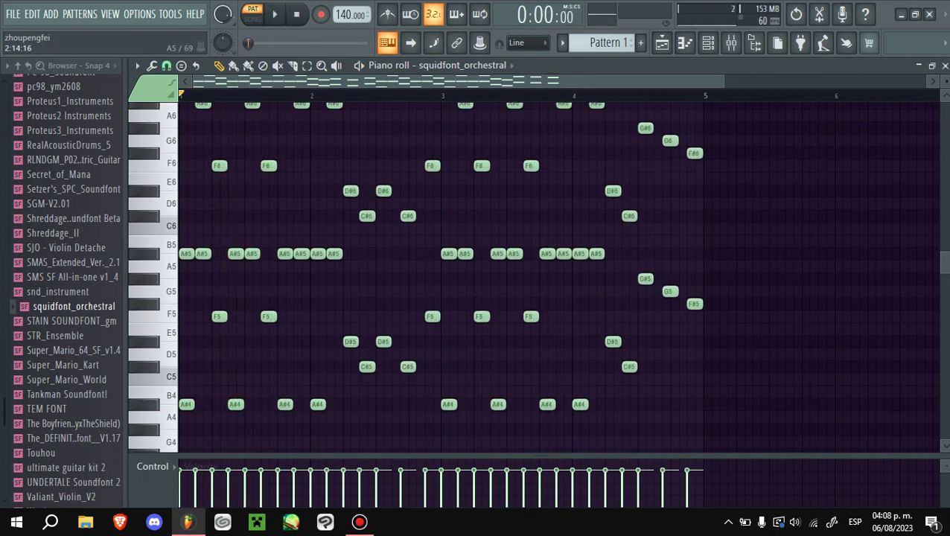
key("space")
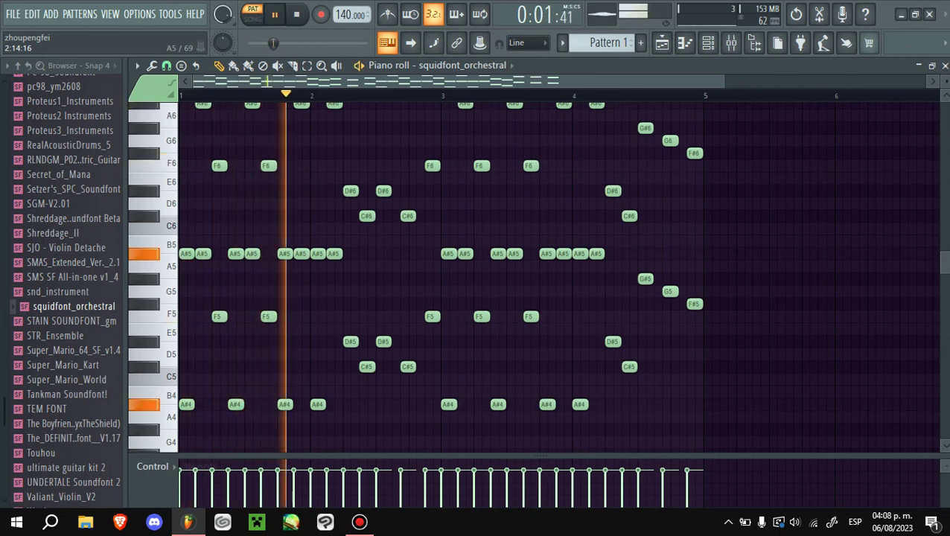
scroll(149, 266, "up", 4)
key("space")
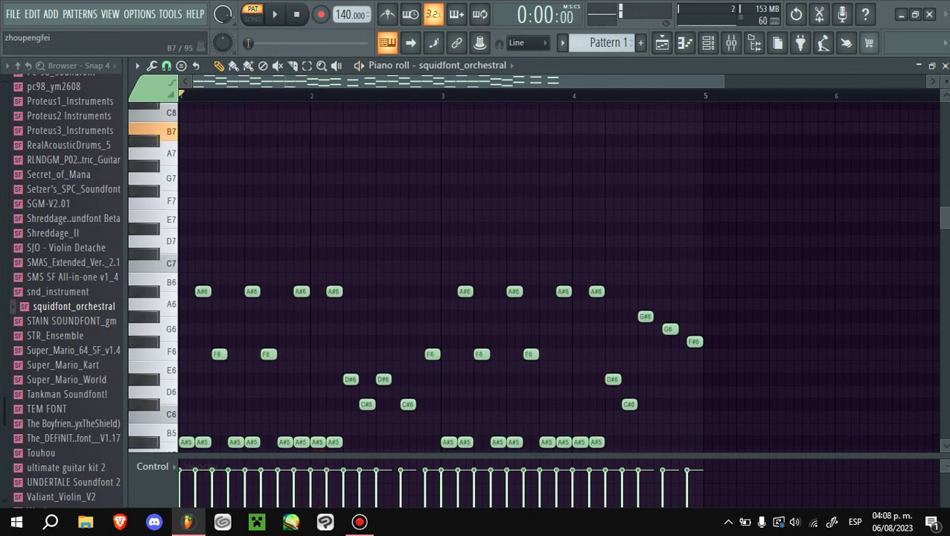
- Transpose all notes up one more octave and listen to the pattern, selecting the time range of bars 1 to 4
scroll(272, 178, "down", 3)
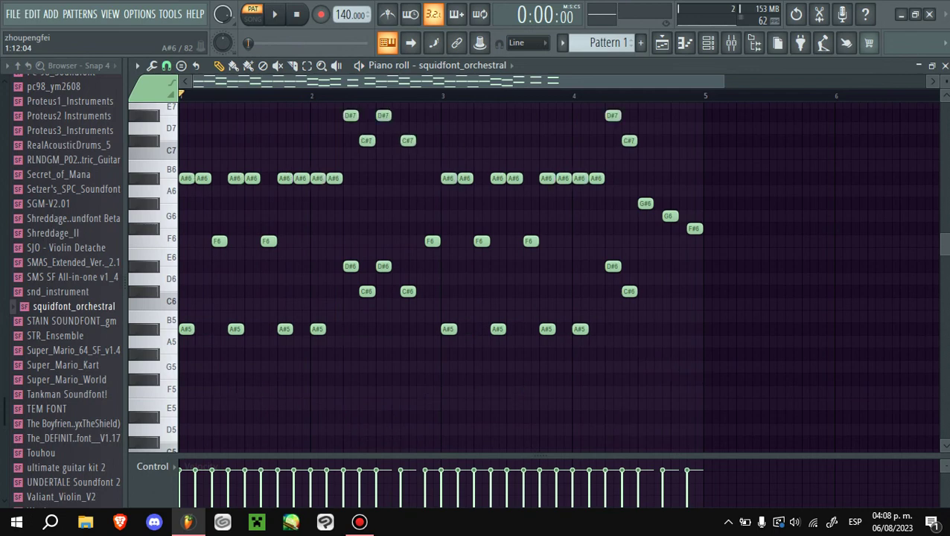
key("space")
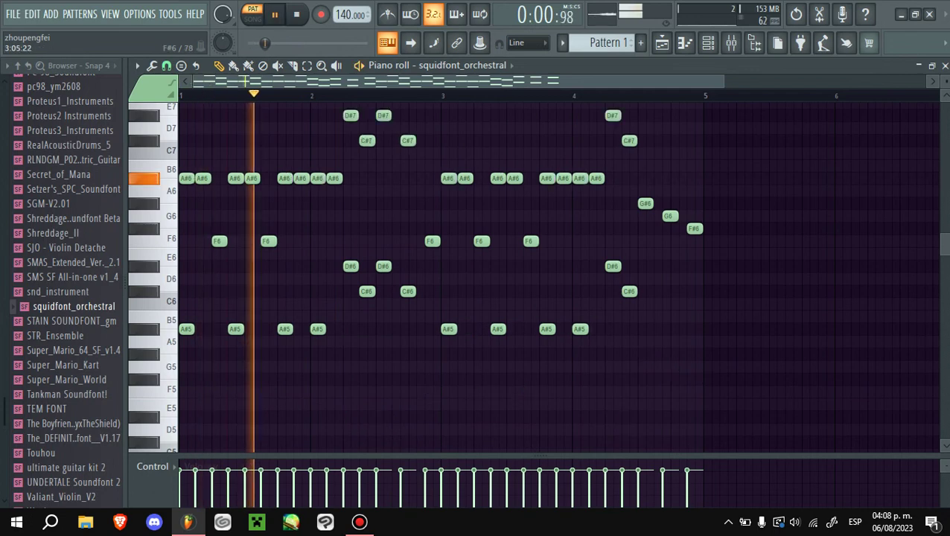
scroll(521, 275, "up", 3)
key("ctrl+a")
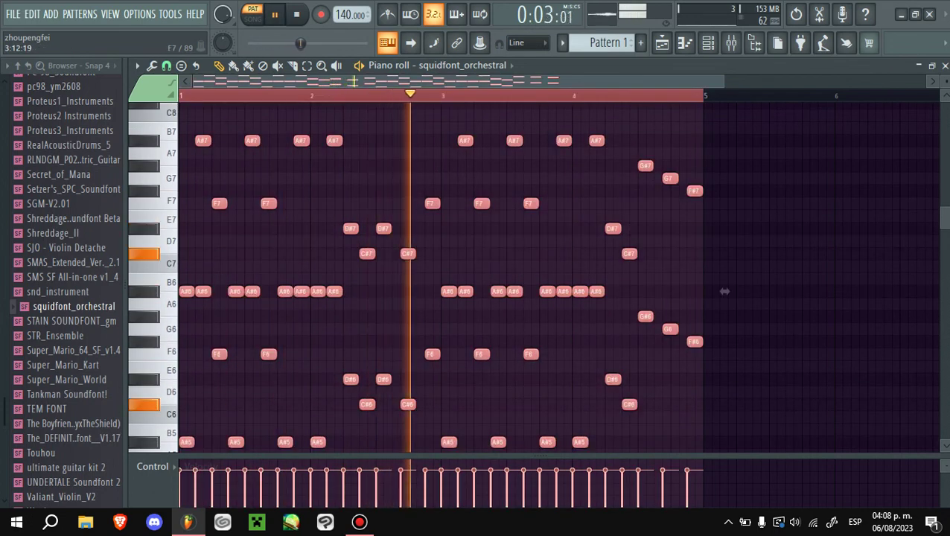
scroll(722, 291, "up", 3)
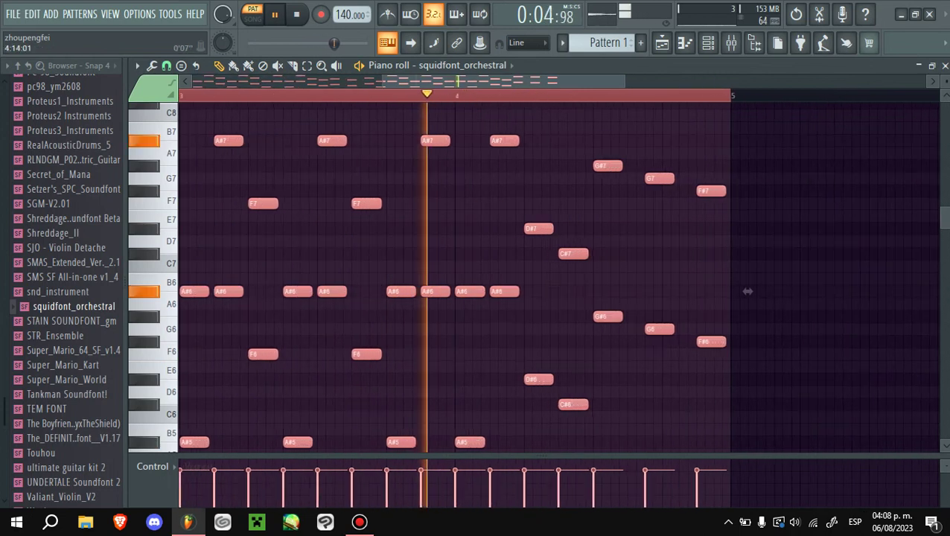
left_click(744, 291)
scroll(558, 276, "down", 3)
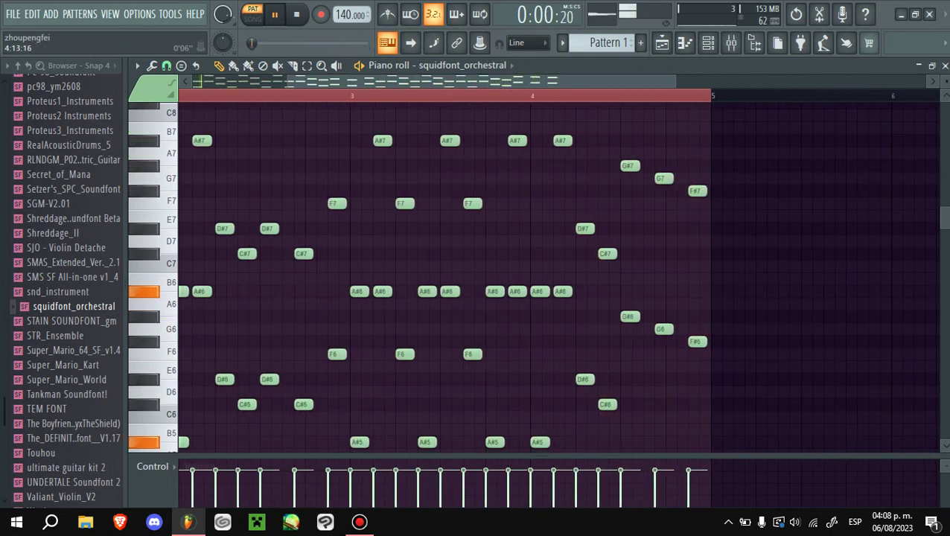
- Stop playback and paste a copy of the original melody, starting on A#4, beneath the transposed notes
scroll(664, 291, "down", 5)
key("space")
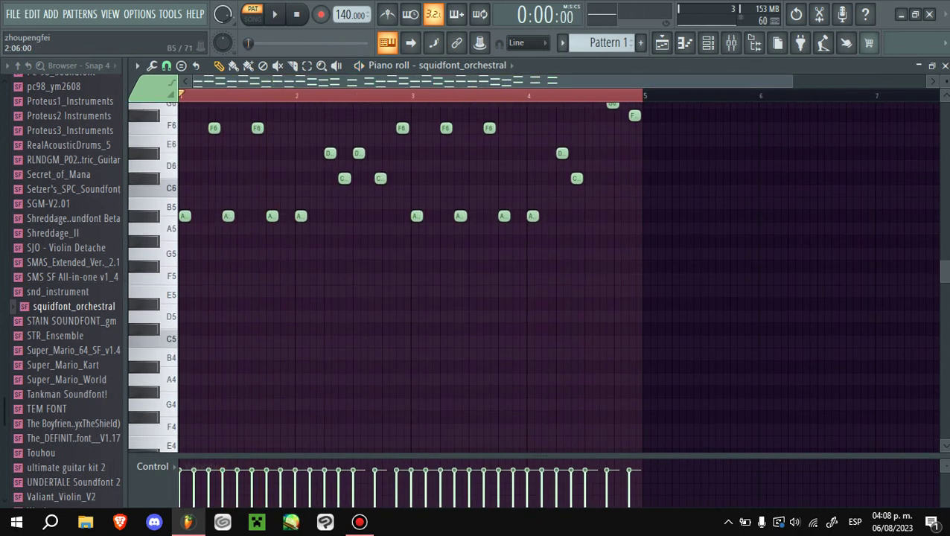
key("ctrl+z")
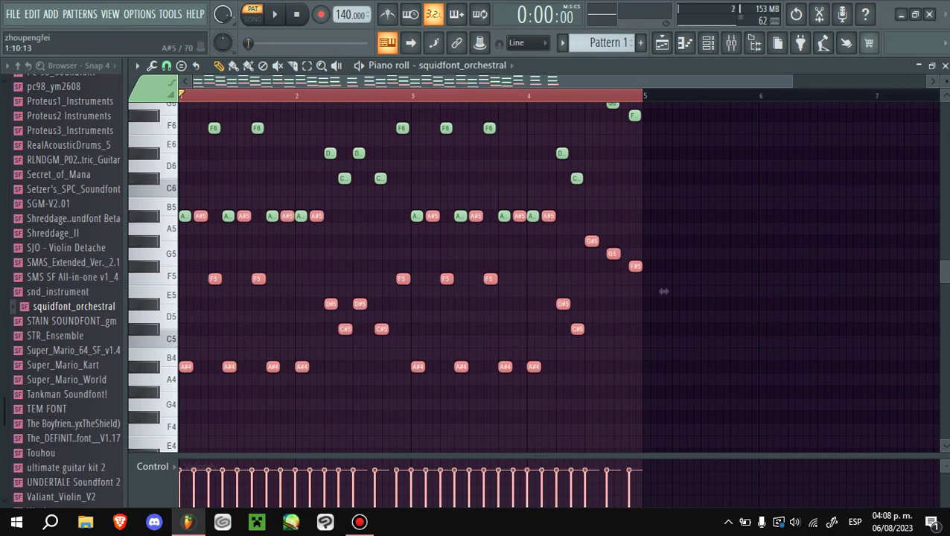
- Undo the last note edit, play the pattern from the start and review its notes across the octaves
key("ctrl+z")
key("space")
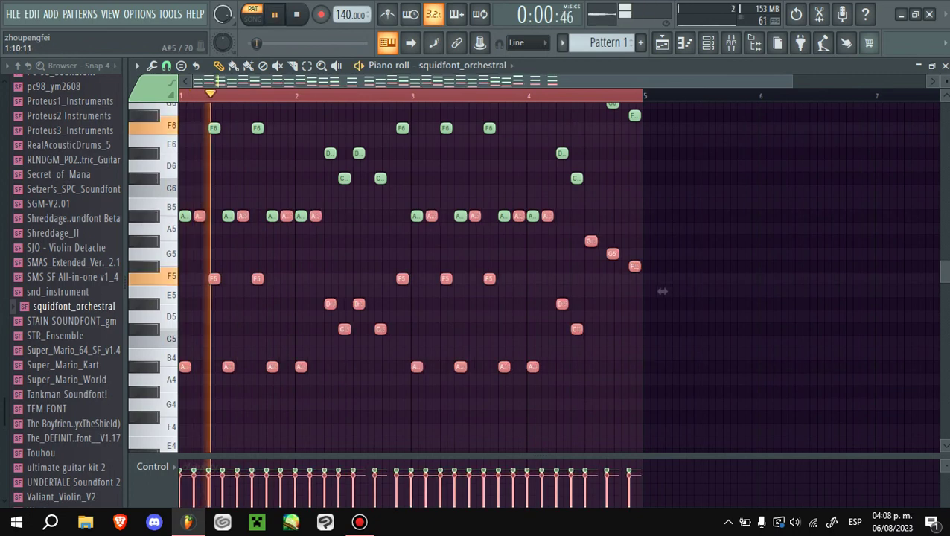
scroll(662, 291, "up", 4)
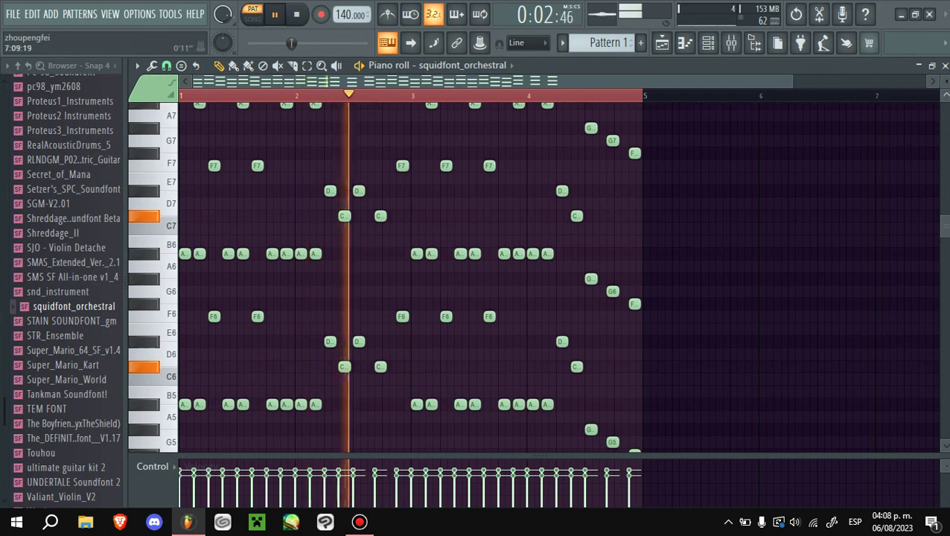
scroll(410, 275, "down", 1)
scroll(409, 276, "up", 3)
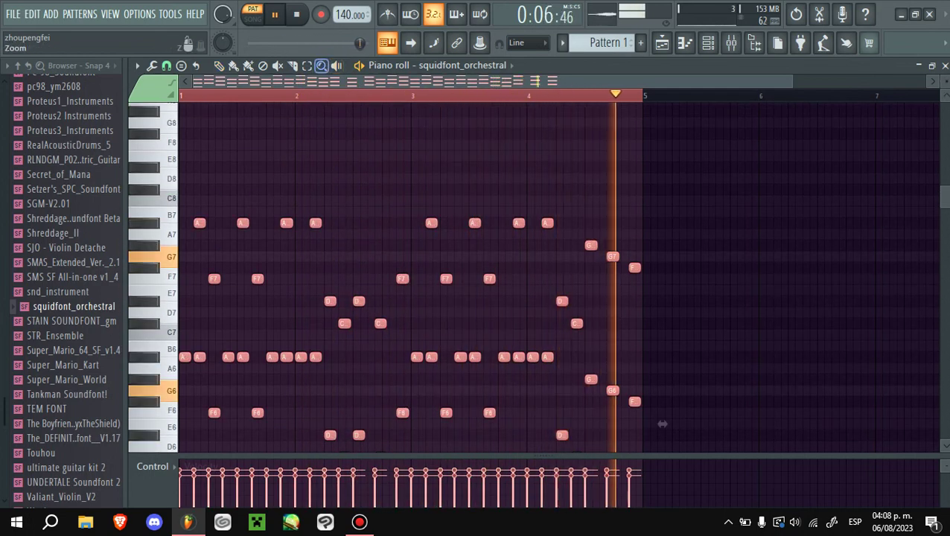
- Stop playback, duplicate the layered four-bar melody into bars 5 to 8, and place the playhead just before bar 5
key("space")
scroll(529, 80, "right", 1)
key("ctrl+b")
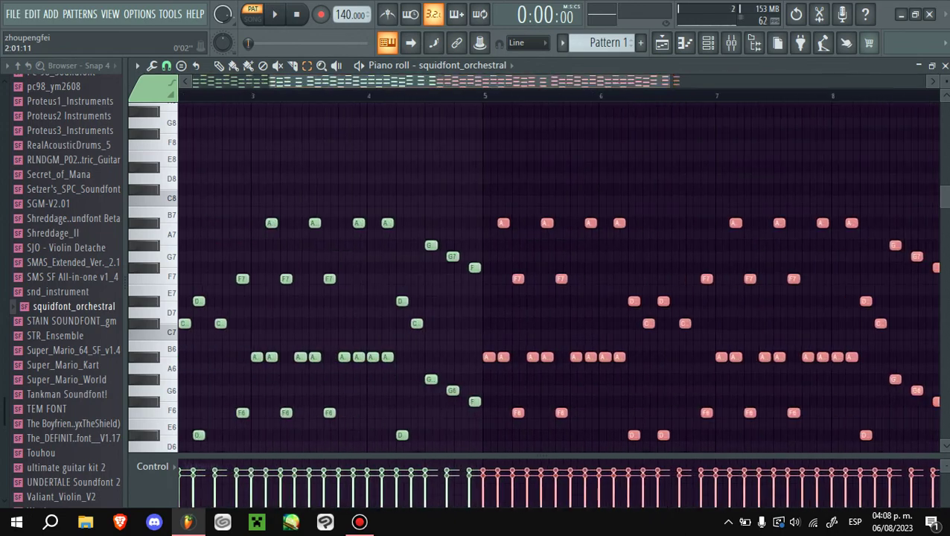
left_click(480, 95)
scroll(572, 275, "up", 3)
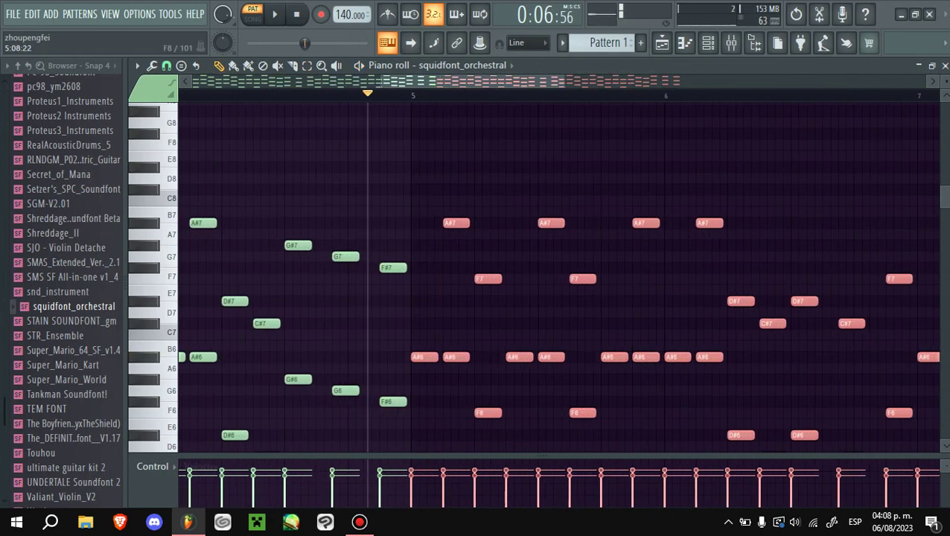
left_click_drag(421, 290, 421, 279)
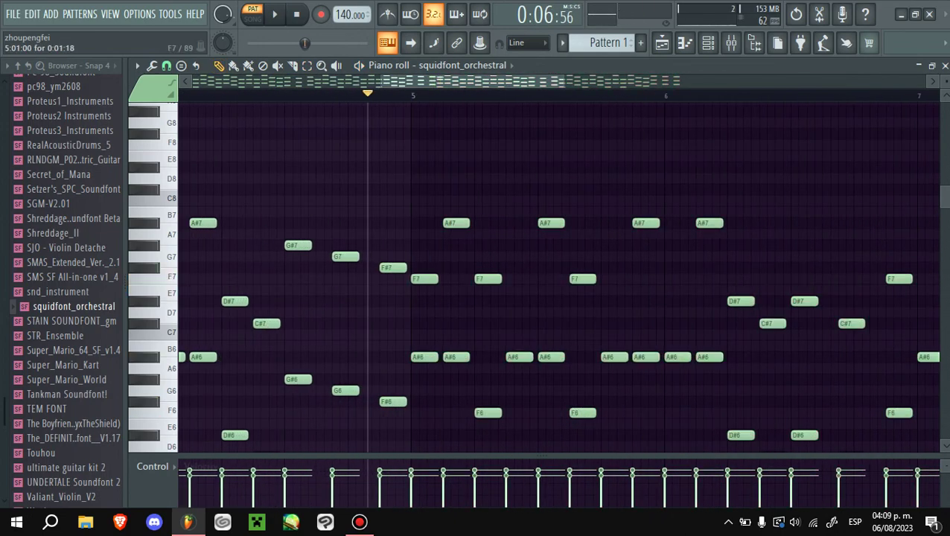
right_click(424, 279)
scroll(425, 280, "down", 6)
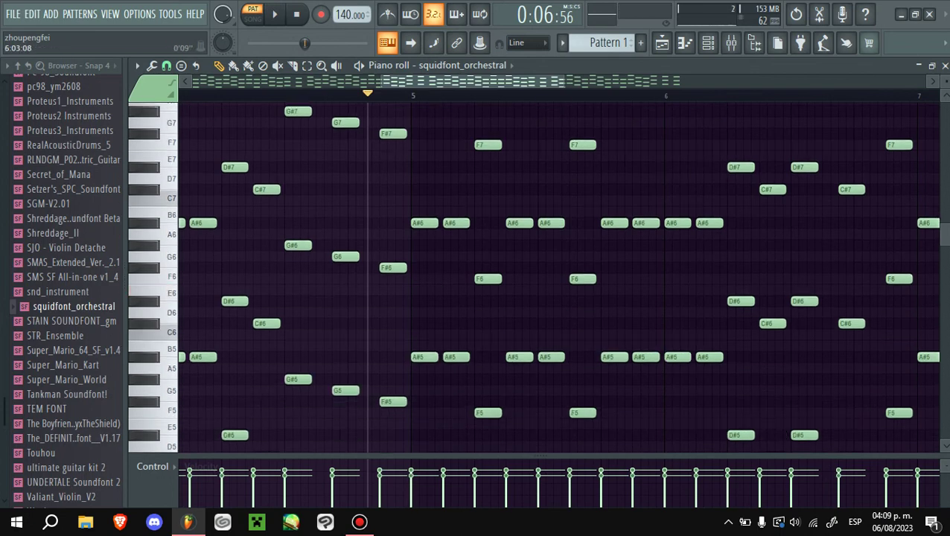
- Clone the squidfont_orchestral channel and set the clone's patch to Violas Detache
key("F6")
right_click(544, 217)
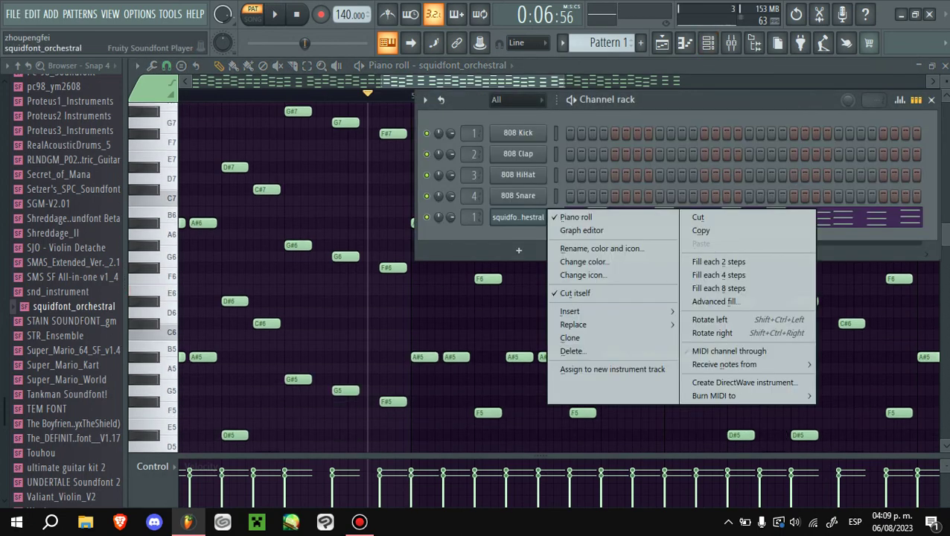
left_click(566, 337)
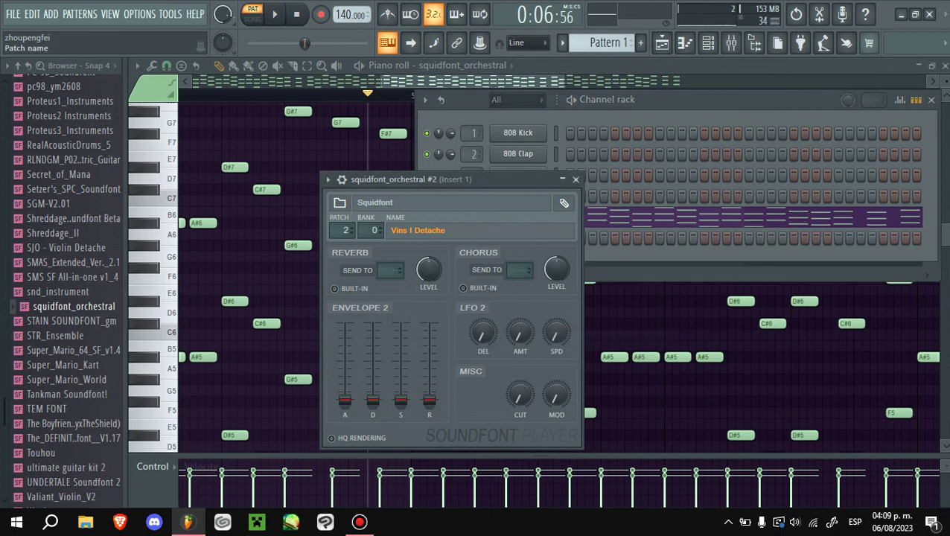
left_click(564, 203)
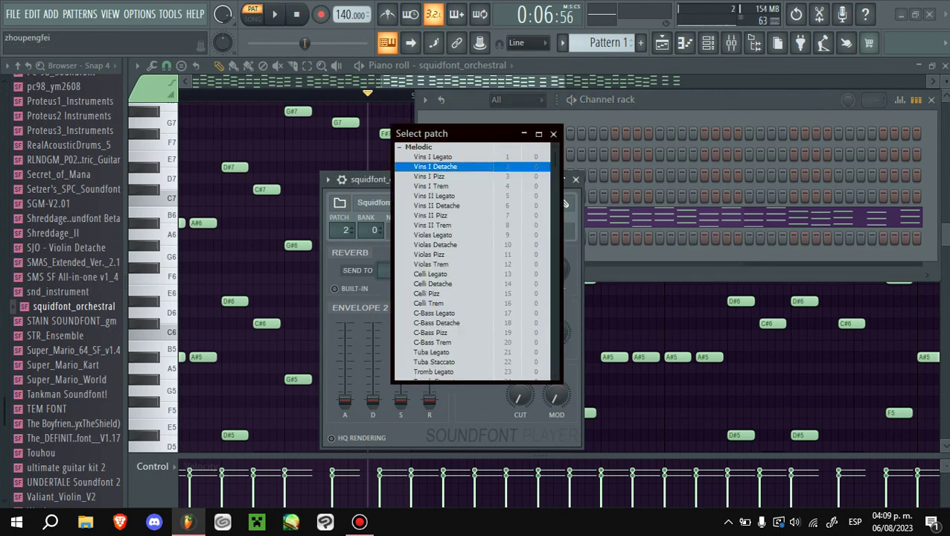
double_click(436, 244)
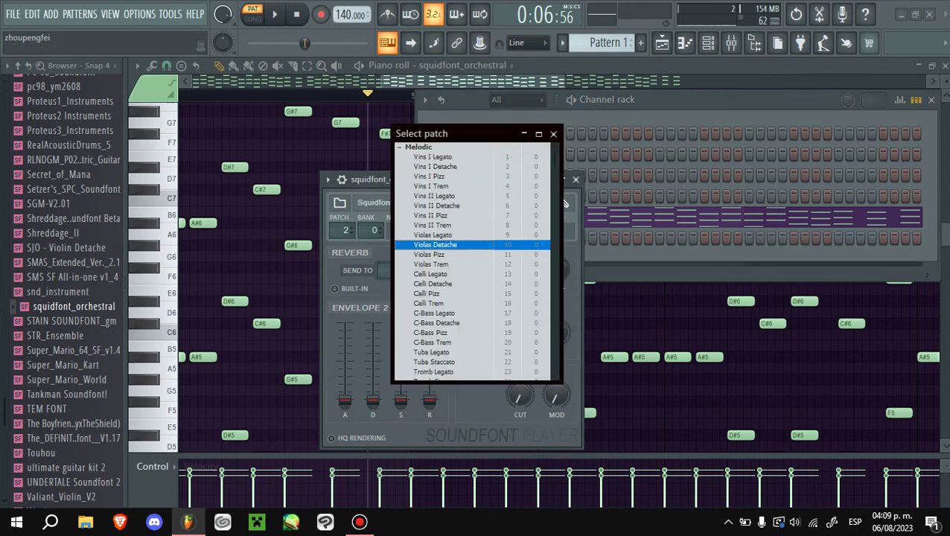
- In the cloned channel's piano roll, add two consecutive F5 notes at the start of bar 5 and listen briefly
left_click(463, 65)
left_click(471, 159)
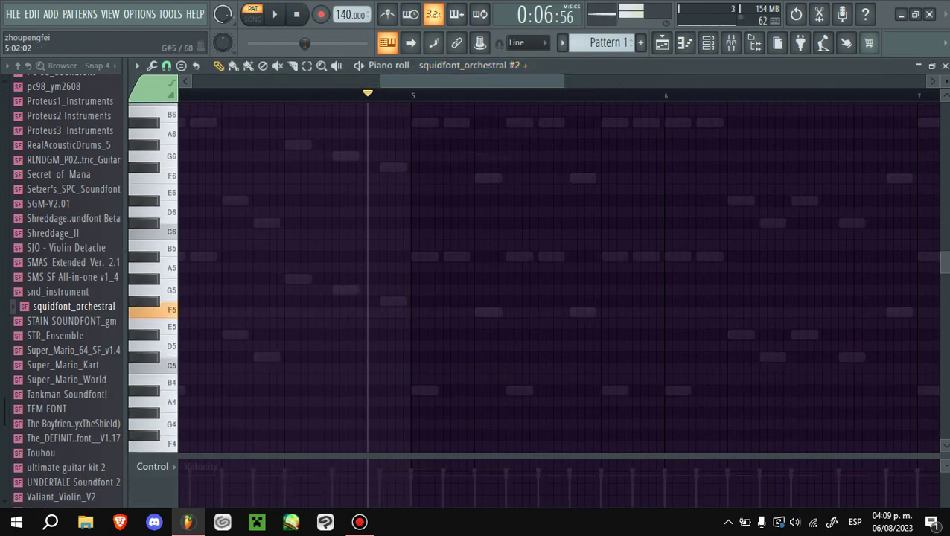
left_click(421, 278)
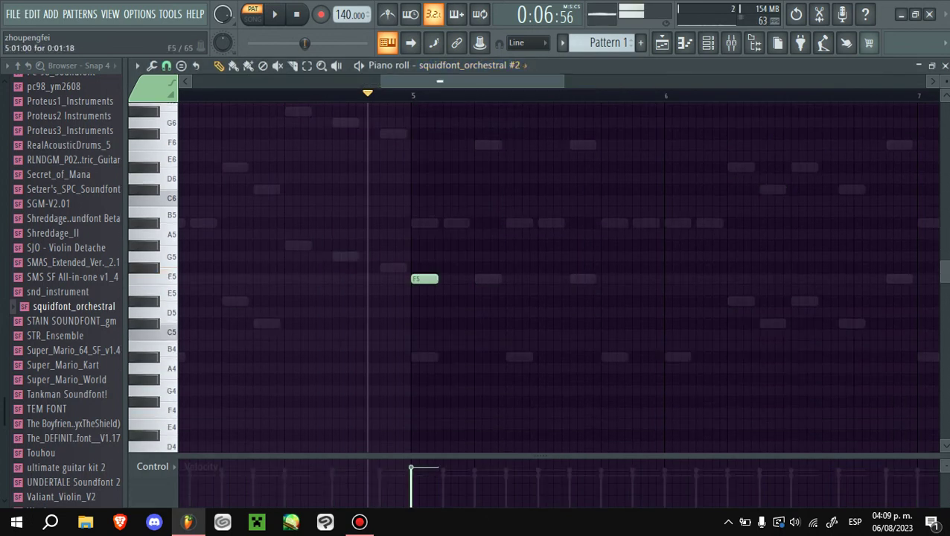
left_click(454, 279)
key("space")
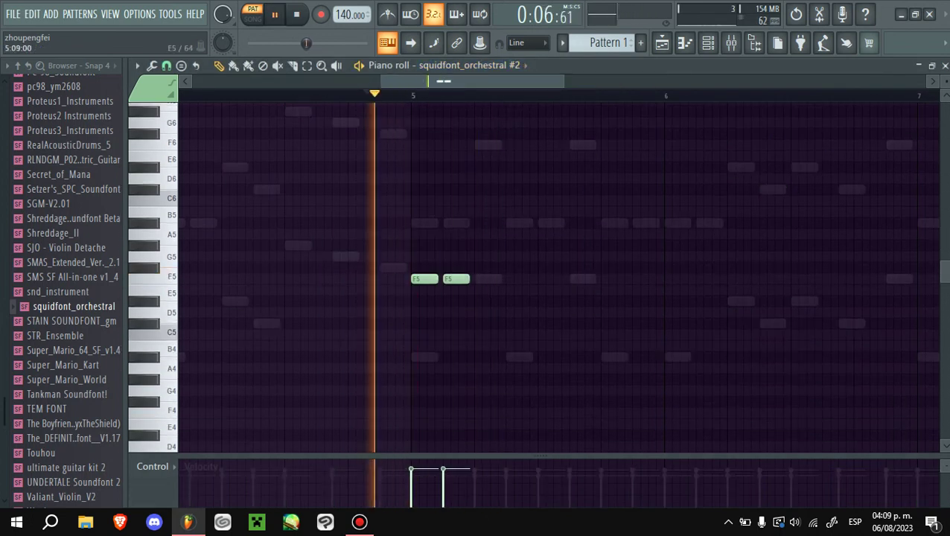
key("space")
- Continue the viola line with D#5, C#5 and three F5 notes leading into bar 6, moving the C#5 slightly earlier
left_click(549, 301)
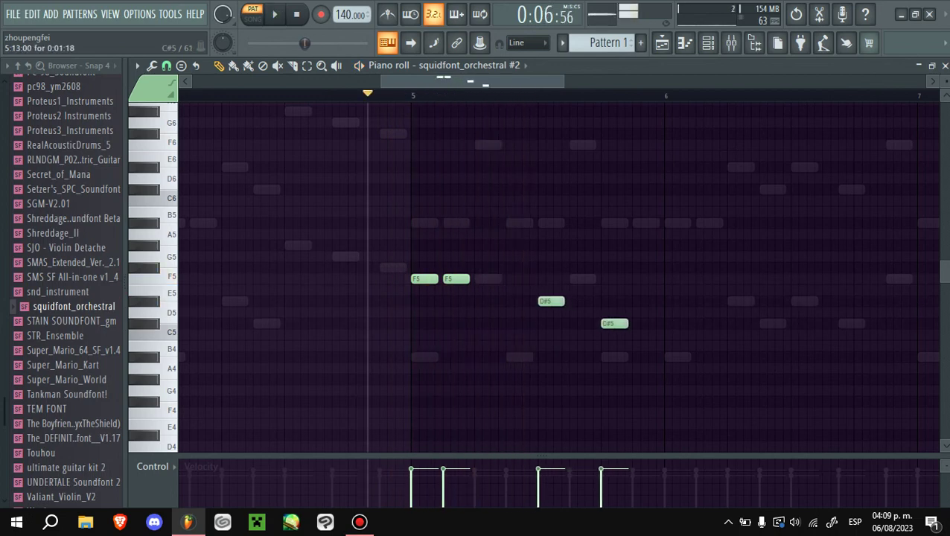
left_click(646, 279)
left_click(677, 278)
key("space")
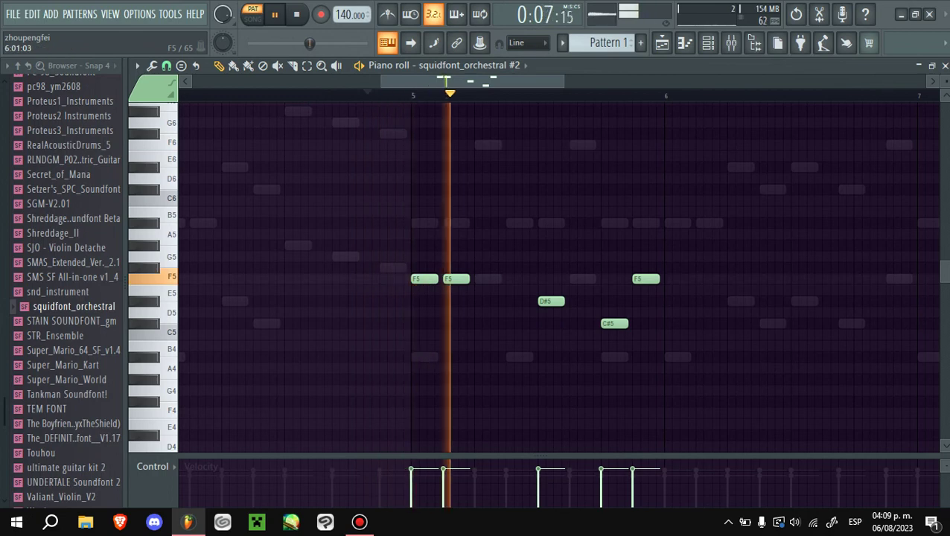
left_click(709, 279)
left_click_drag(615, 324, 598, 323)
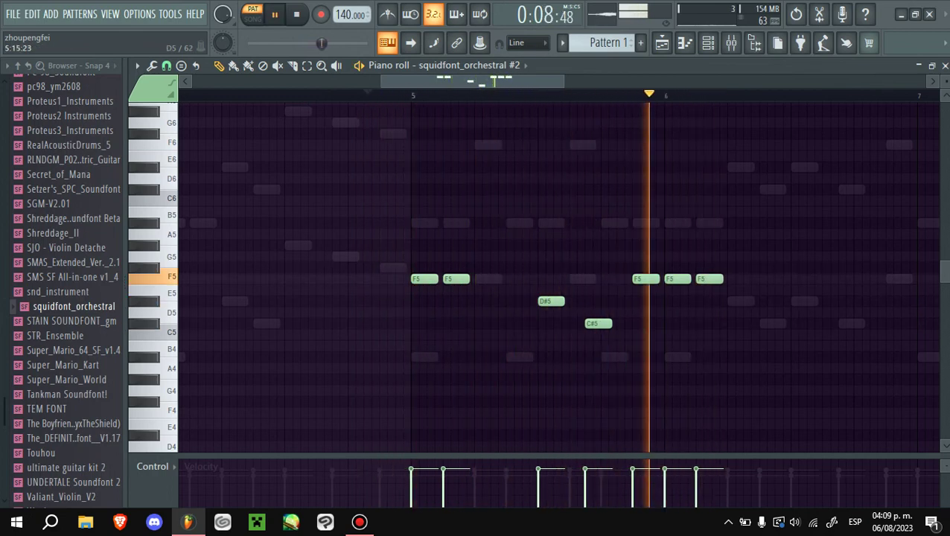
- Complete bar 6 with D#5, C#5 and F5 notes, duplicate the two-bar viola phrase into bars 7 and 8, and play it
key("space")
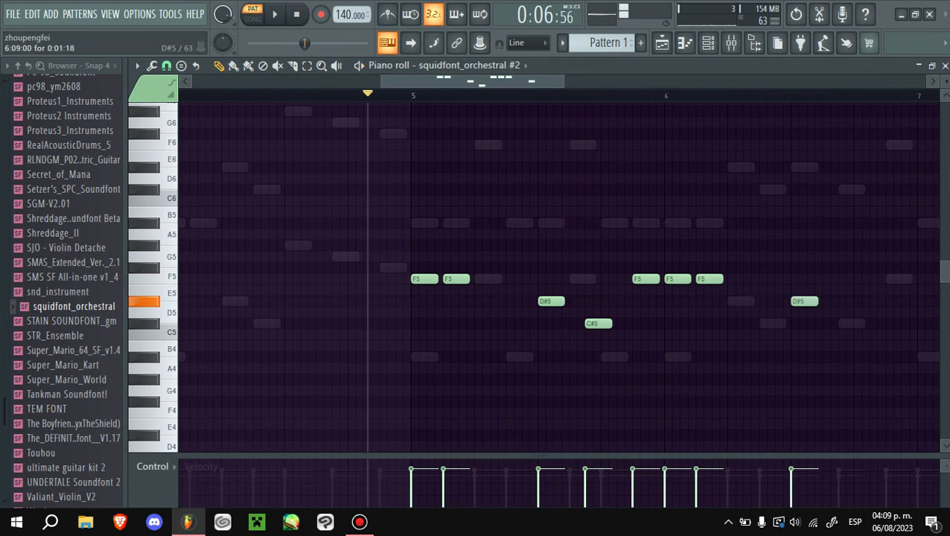
key("space")
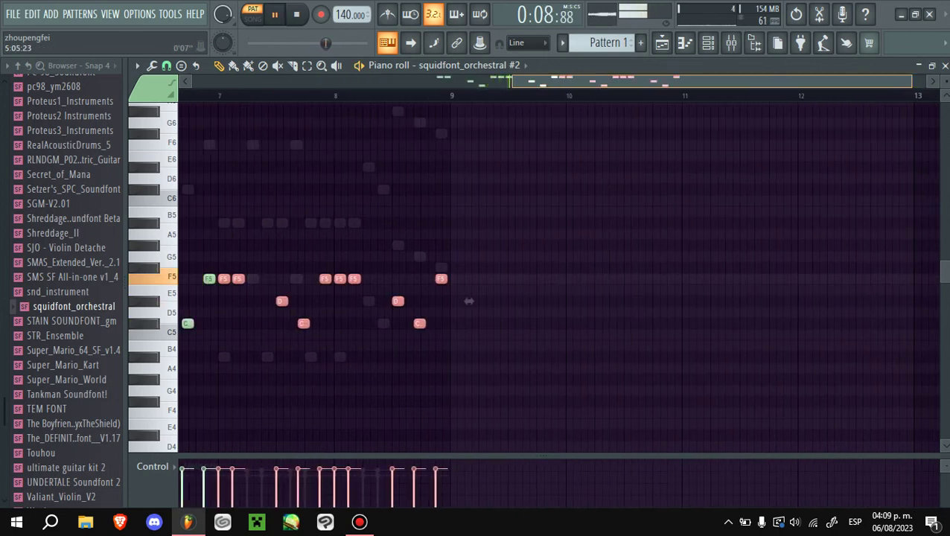
- Check the soundfont settings of the cloned viola channel while replaying the pattern from just before bar 5
key("F6")
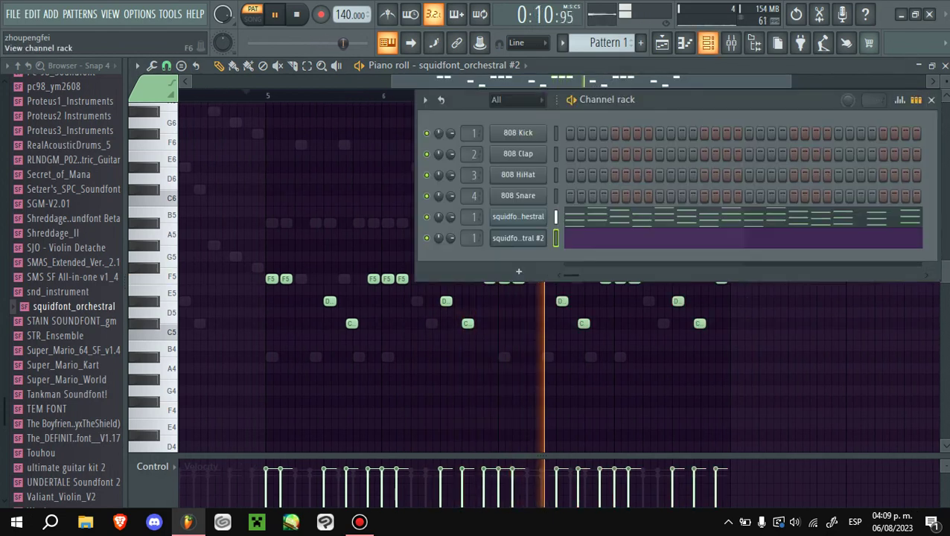
left_click(519, 238)
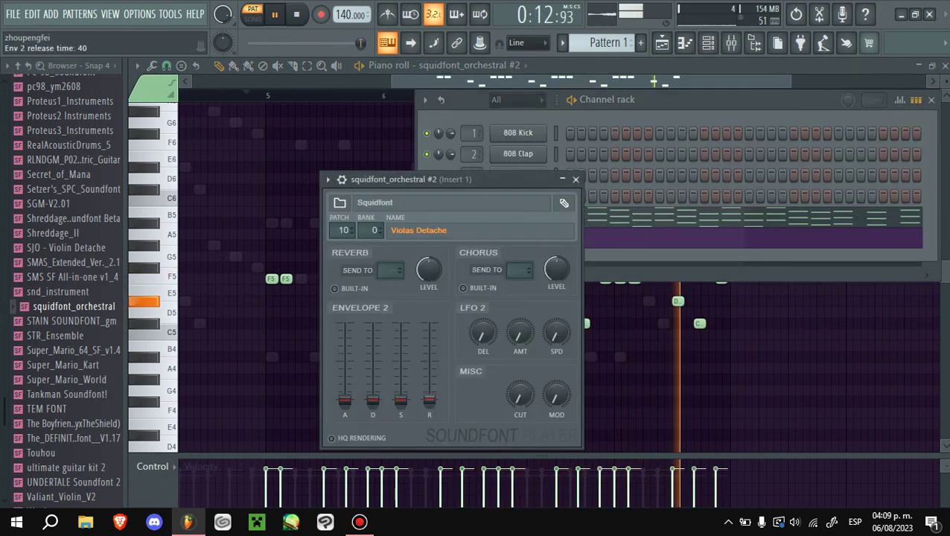
key("space")
key("space")
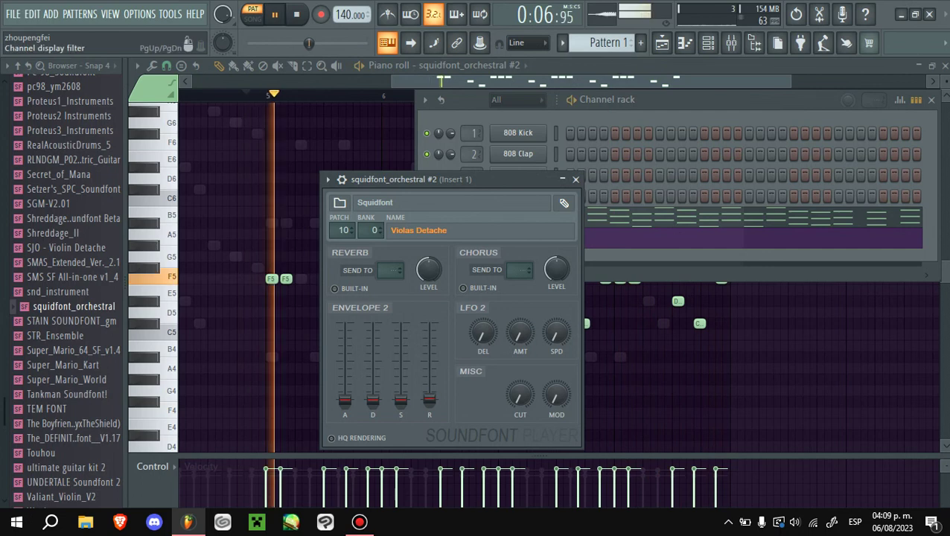
key("F7")
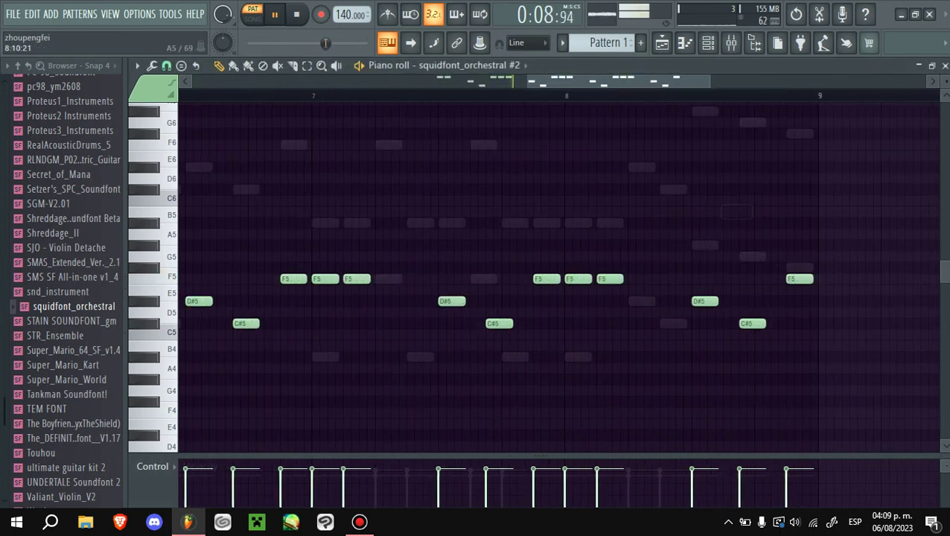
- Change the last two viola notes of bar 8 to D5 and C#5, checking the ending by ear
key("space")
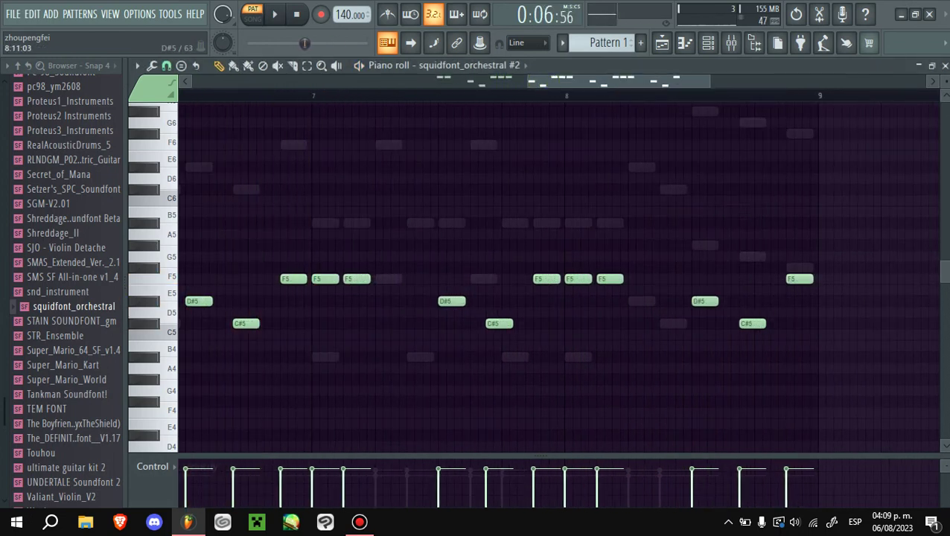
left_click(793, 334)
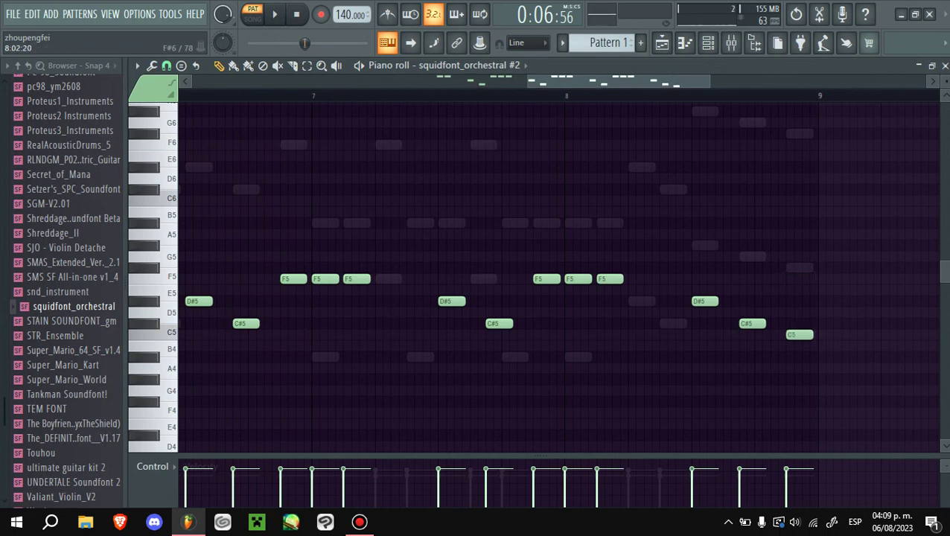
key("space")
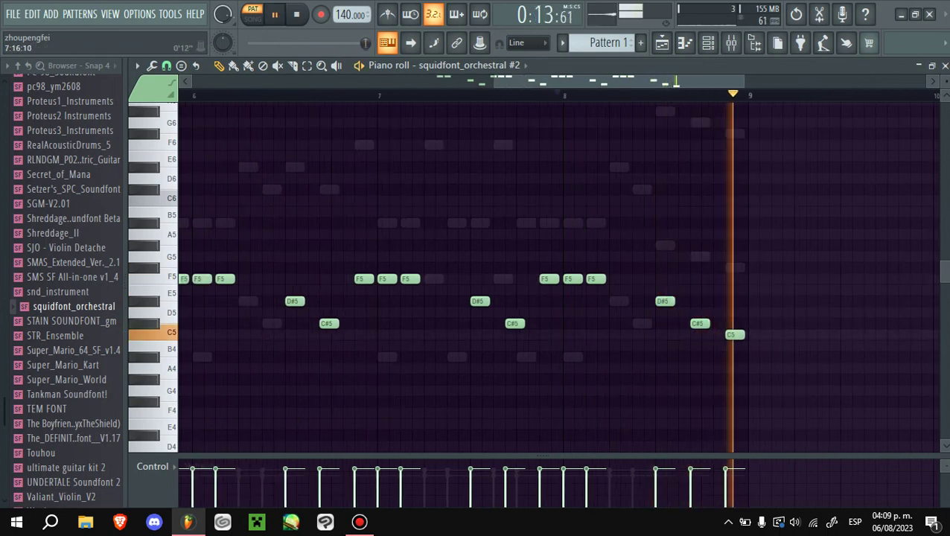
scroll(657, 301, "up", 1)
key("space")
left_click_drag(717, 324, 717, 301)
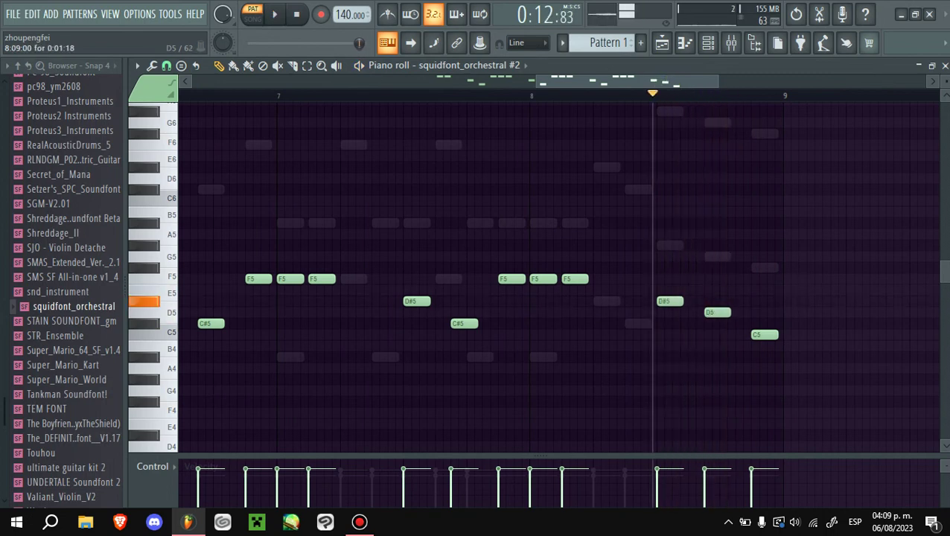
key("space")
left_click_drag(760, 334, 764, 323)
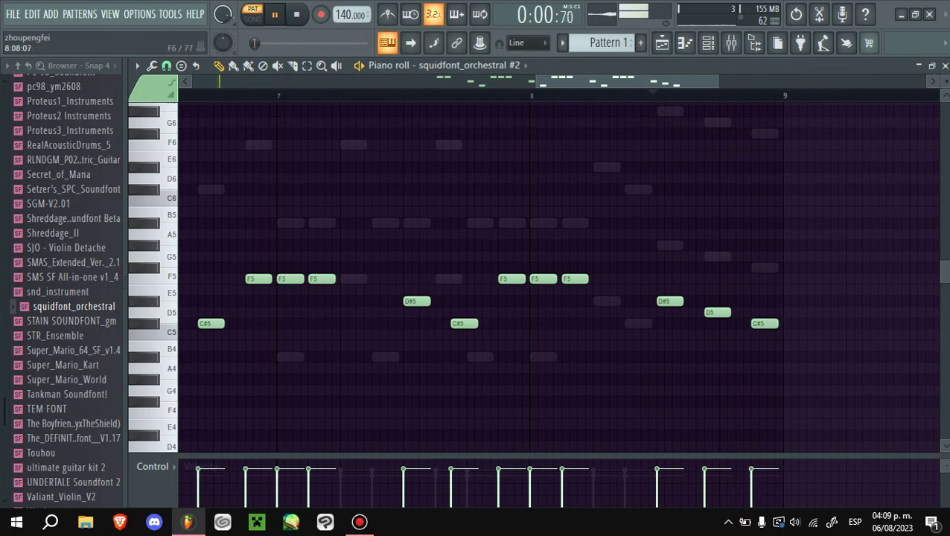
- Listen to the whole pattern from the start and view Pattern 1 in the playlist
scroll(659, 141, "down", 4)
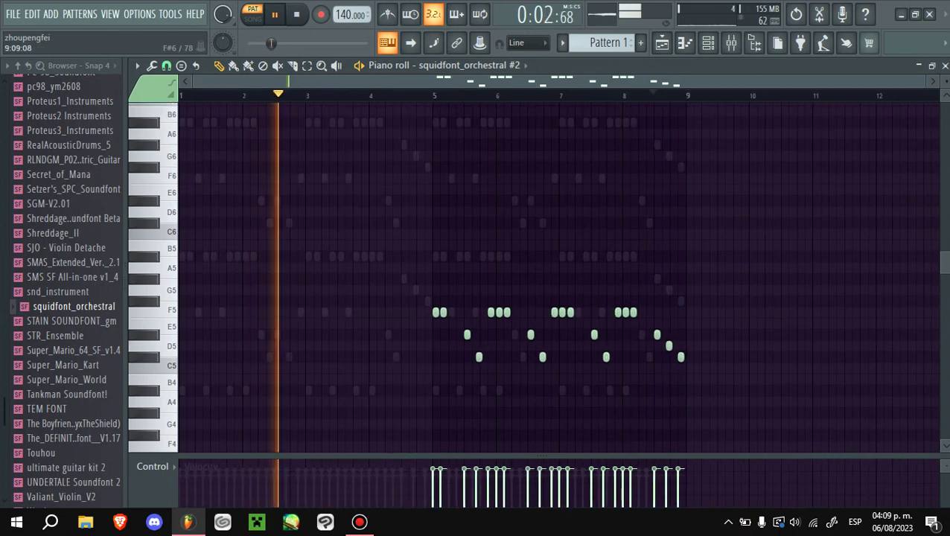
left_click(662, 43)
left_click(662, 43)
left_click(662, 43)
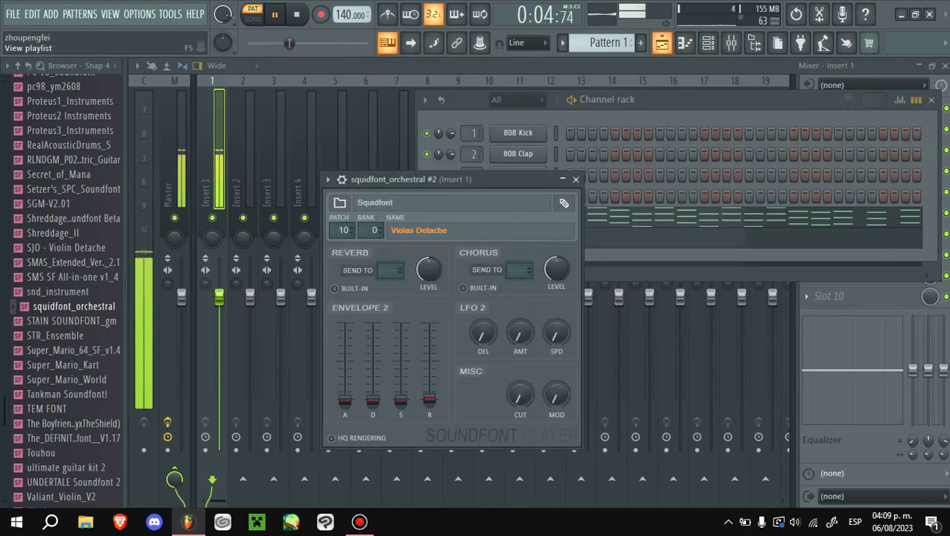
left_click(662, 43)
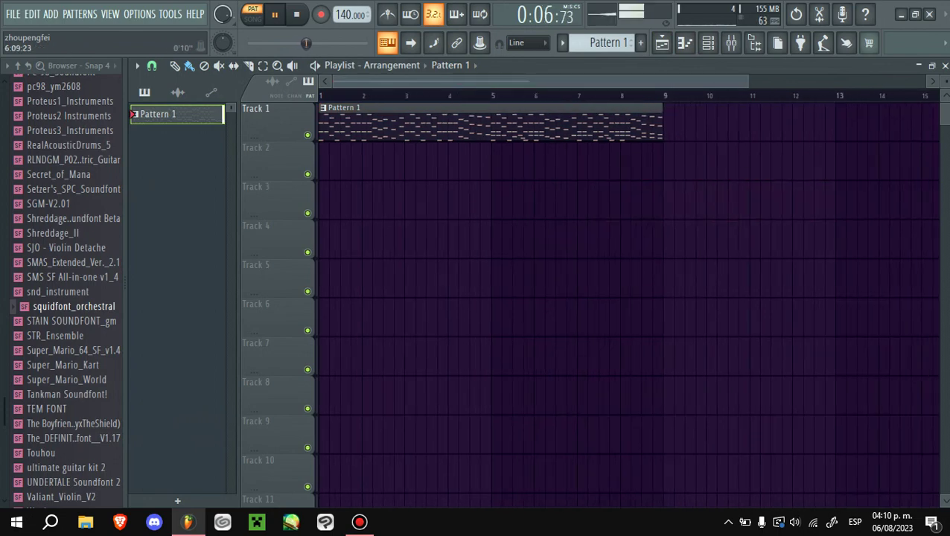
- Clone the squidfont_orchestral #2 channel and route the new clone to mixer track 2
key("F9")
key("F6")
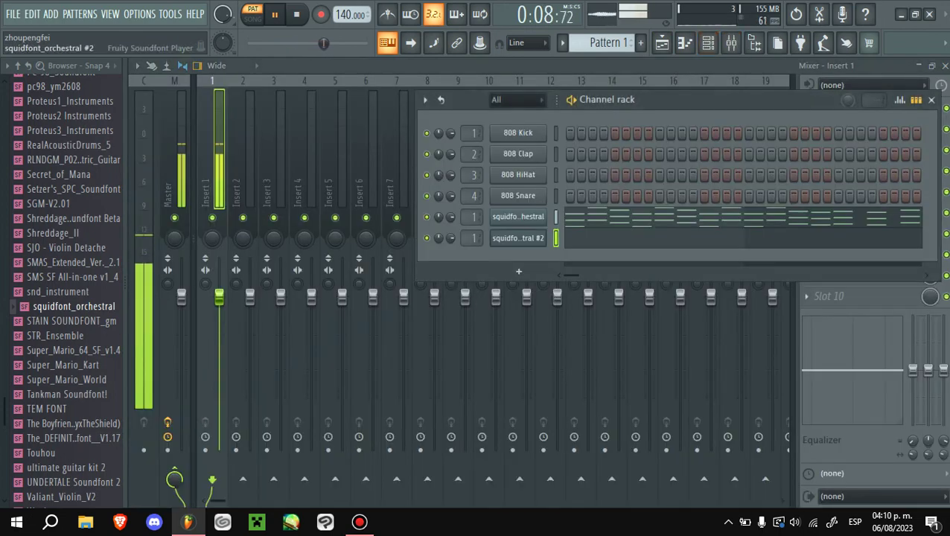
right_click(543, 234)
left_click(573, 363)
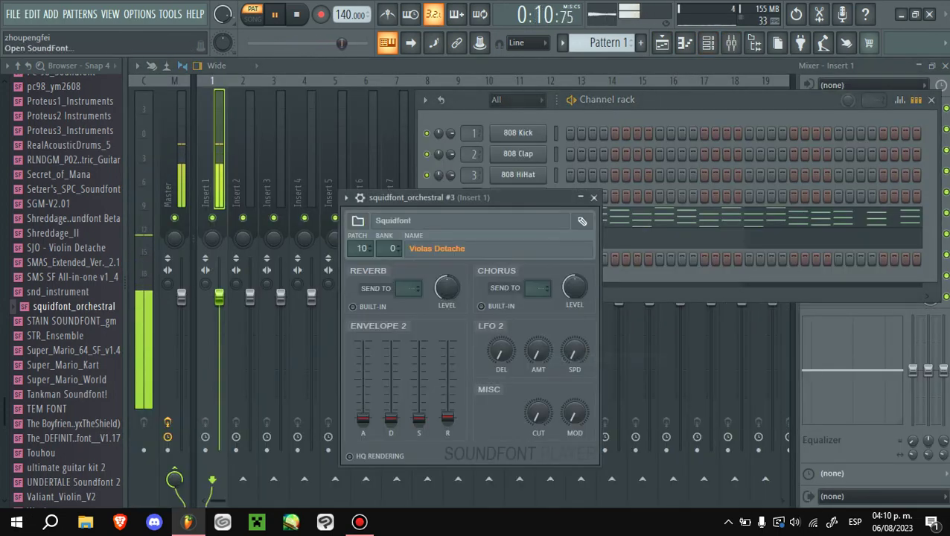
left_click(360, 198)
scroll(584, 220, "up", 1)
- Choose the Trumpets Staccato patch for the newly cloned squidfont_orchestral #3 channel
left_click(437, 280)
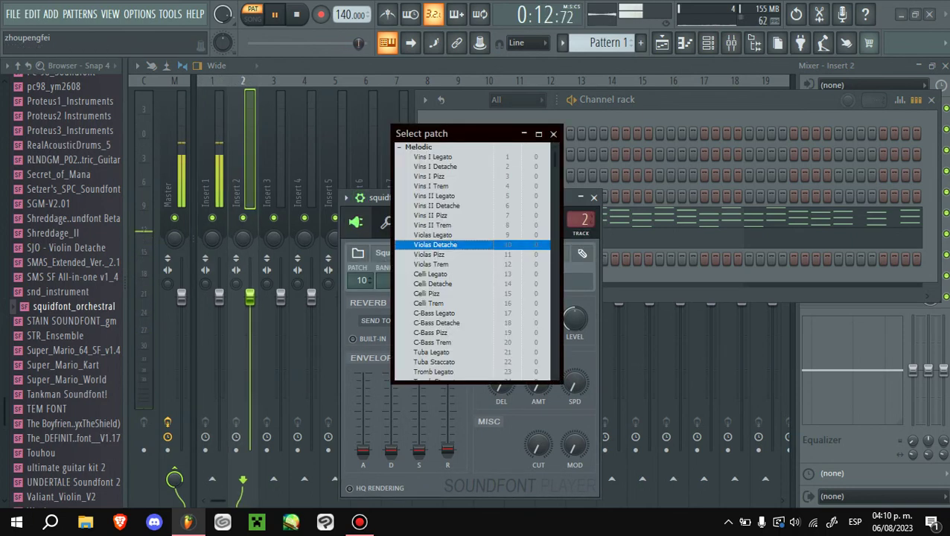
scroll(470, 261, "down", 3)
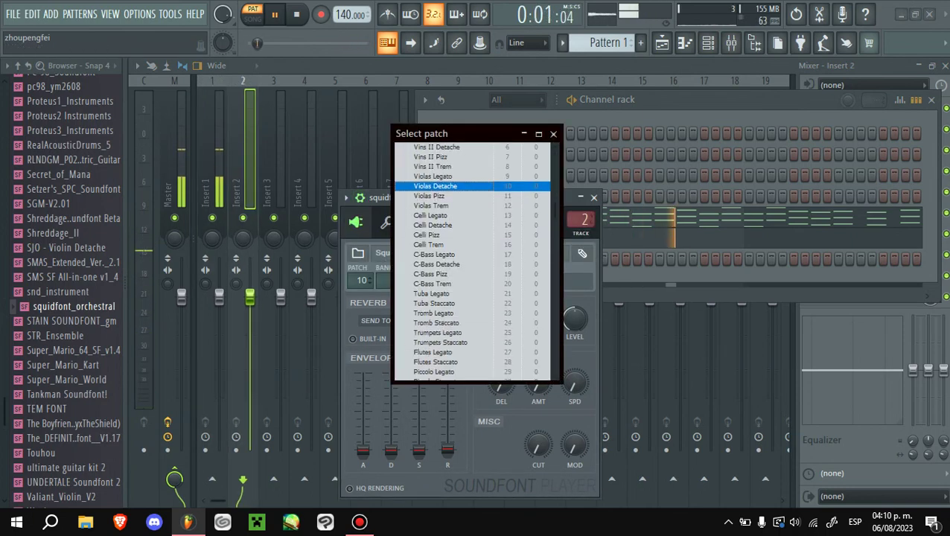
double_click(434, 343)
- Play the arrangement in song mode and follow the ending of the squidfont_orchestral melody in the piano roll
left_click(662, 42)
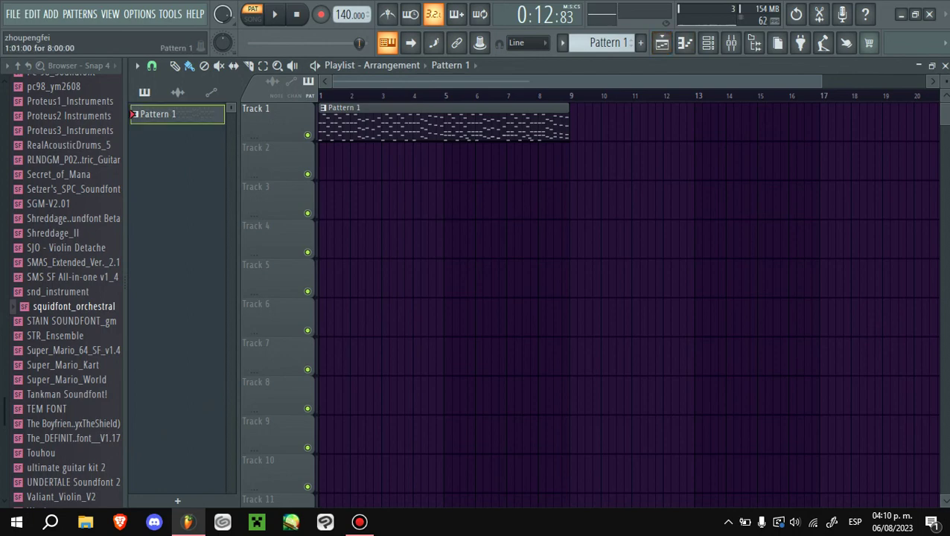
key("F7")
key("l")
key("space")
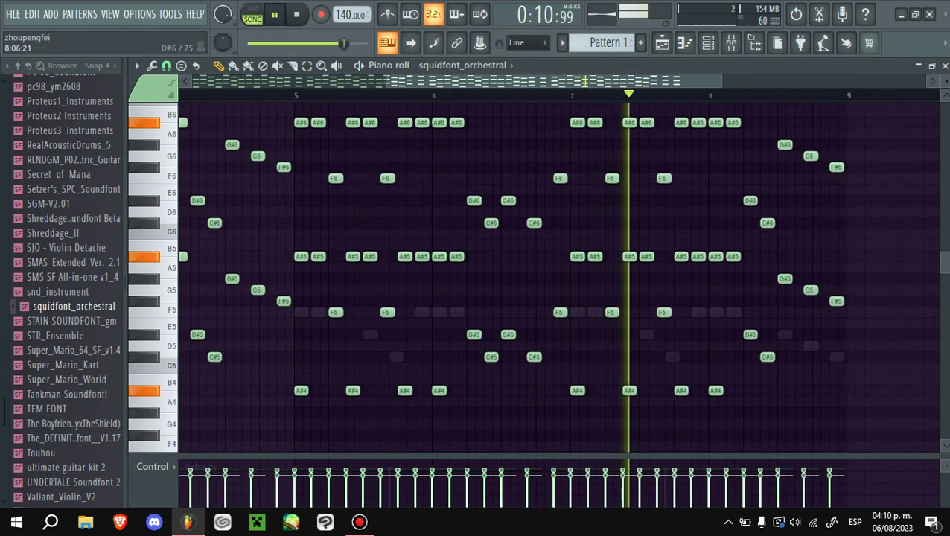
- Change the last three violin notes of bar 8 to D#, C# and F in octaves 5 and 6, and the second-to-last viola note to C#5
scroll(559, 275, "up", 3)
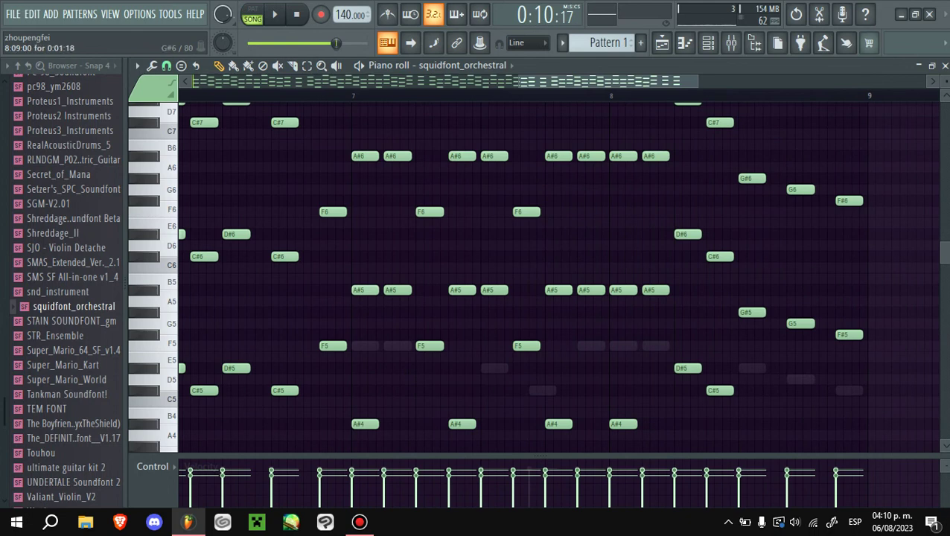
left_click(749, 233)
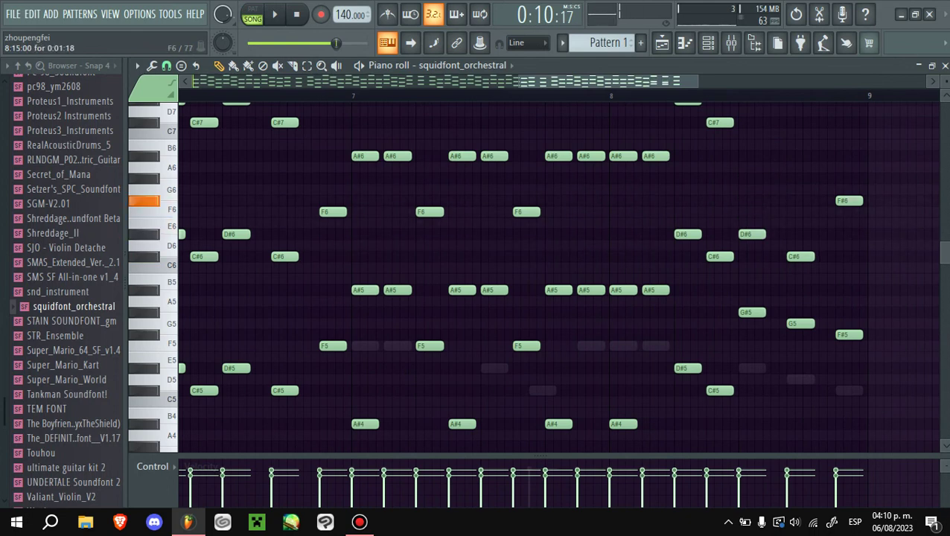
left_click_drag(849, 200, 849, 212)
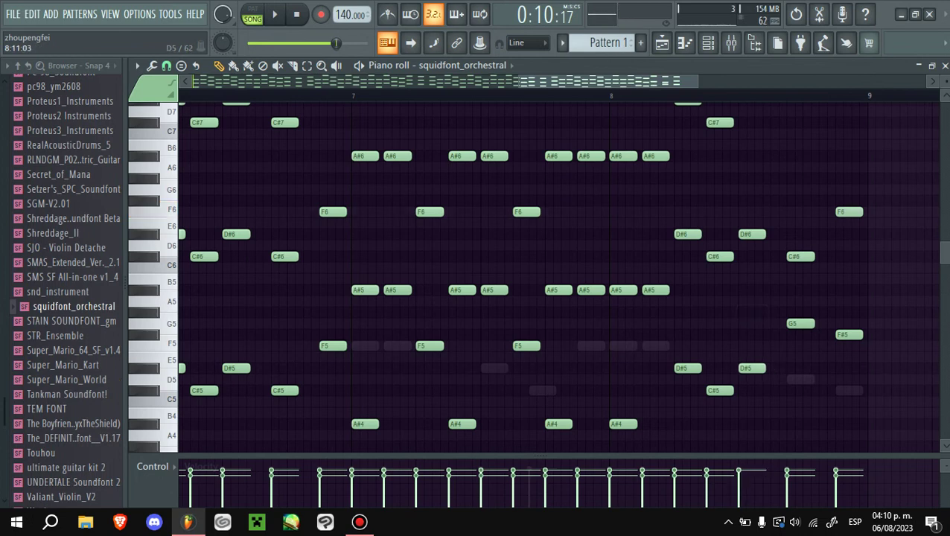
key("shift+Down")
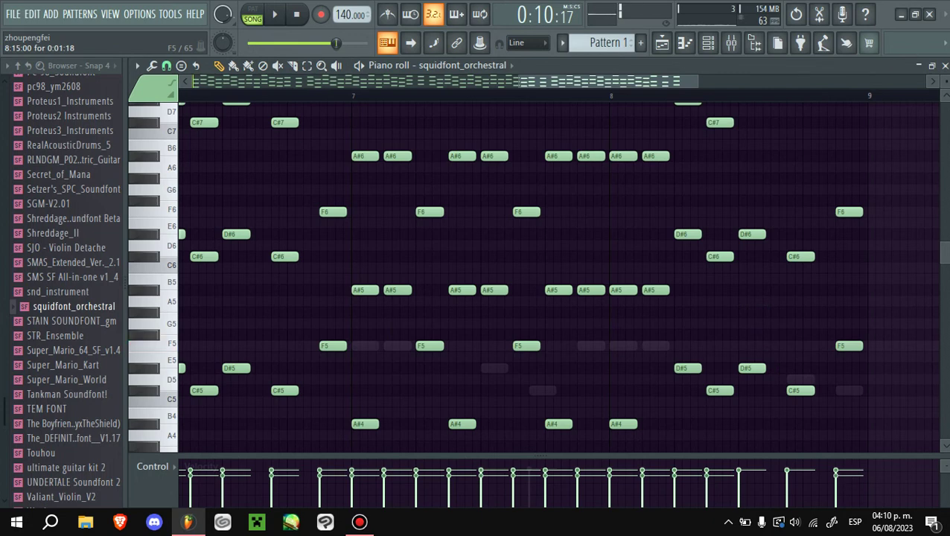
left_click(747, 367)
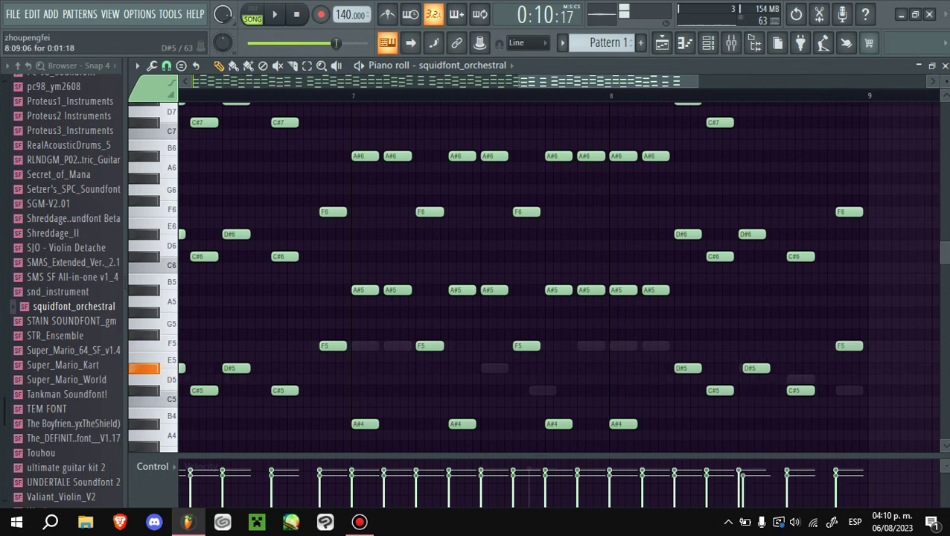
key("Down")
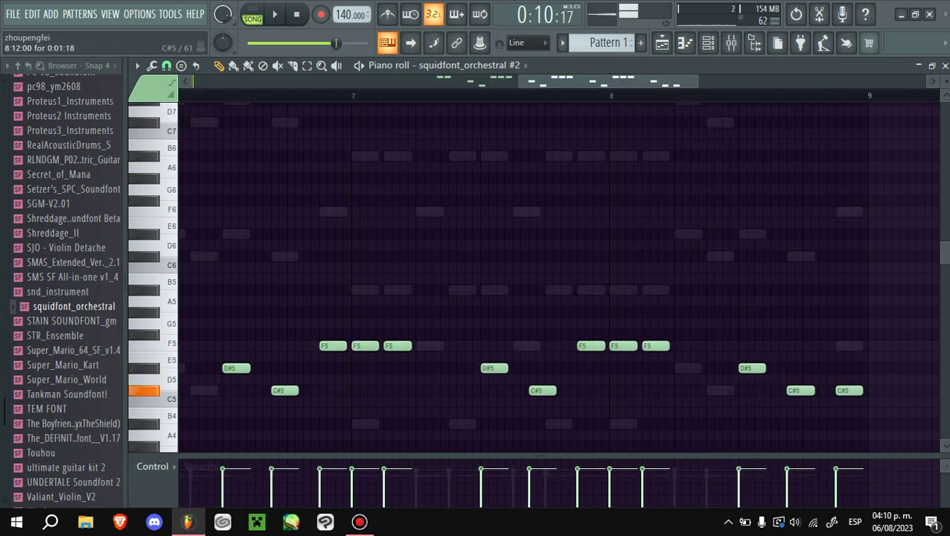
- Change the last three top-octave violin notes of bar 8 to D#7, C#7 and F7, and replay the melody from the start
scroll(558, 283, "up", 5)
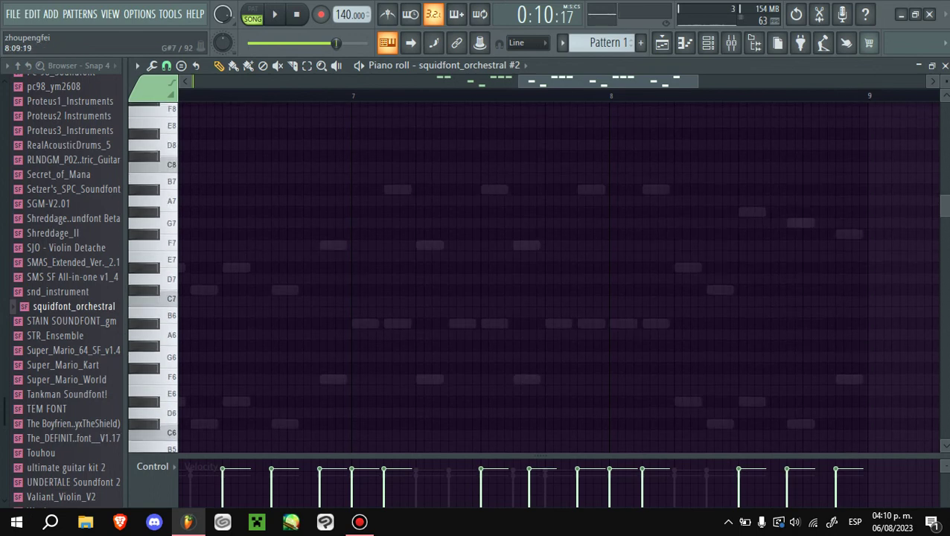
left_click(750, 213)
left_click_drag(752, 212, 752, 268)
left_click(785, 289)
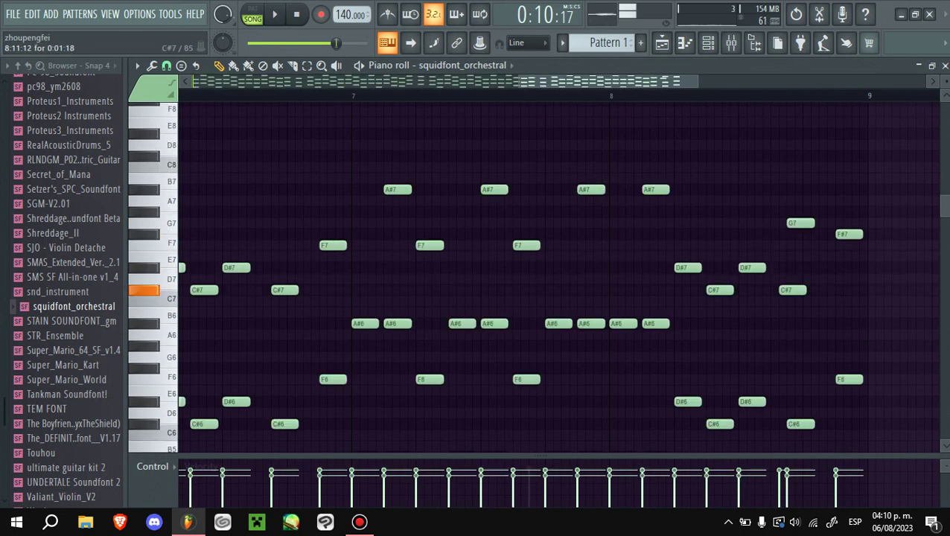
left_click_drag(849, 234, 849, 245)
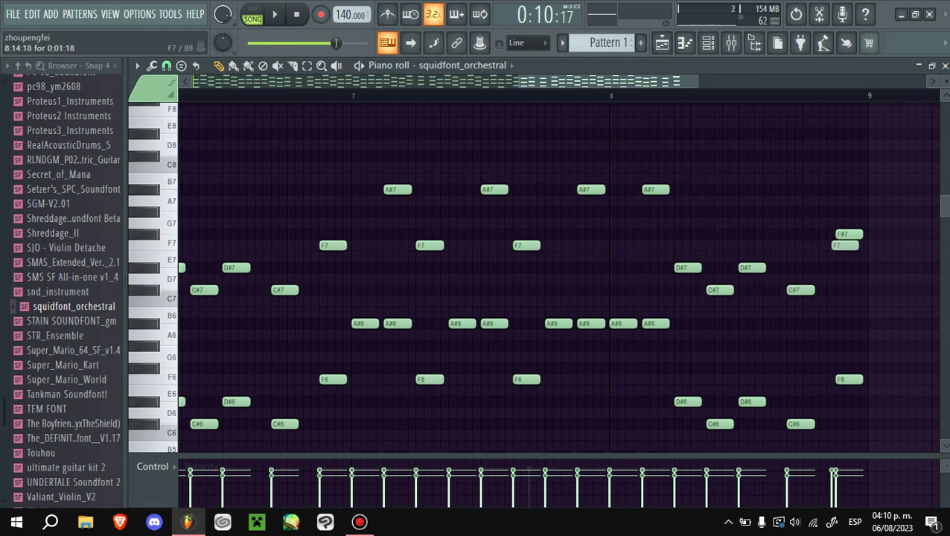
key("space")
key("Page_Down")
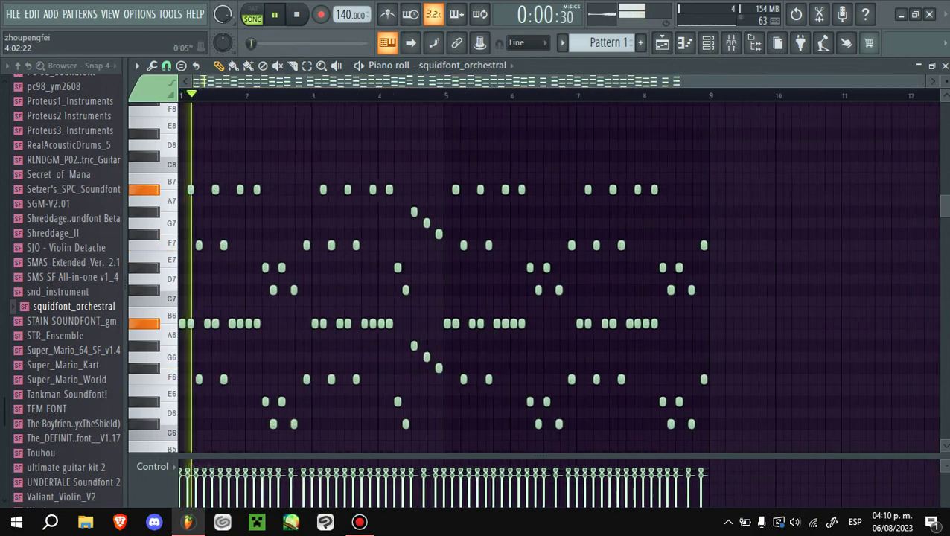
- Select the top-octave violin melody notes of bars 5 to 8, from A#6 up to A#7
left_click(399, 323)
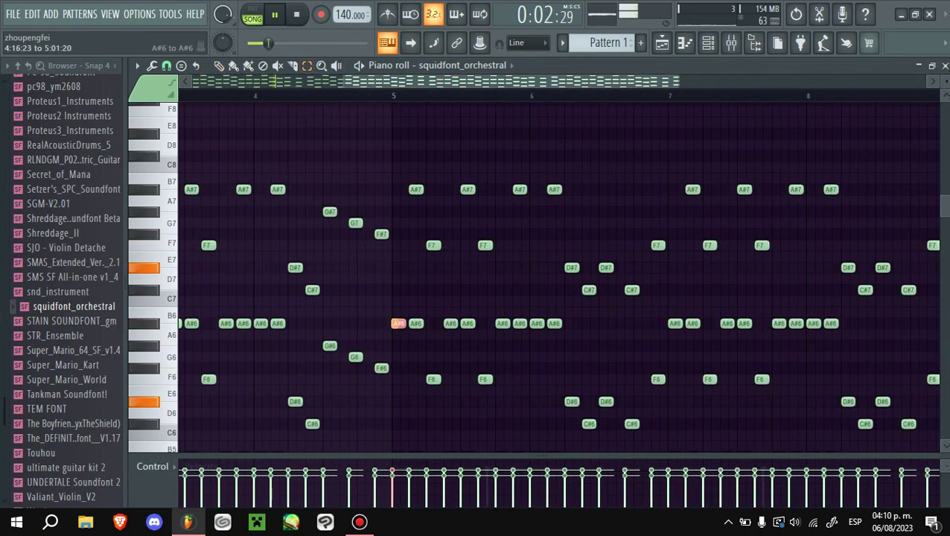
key("space")
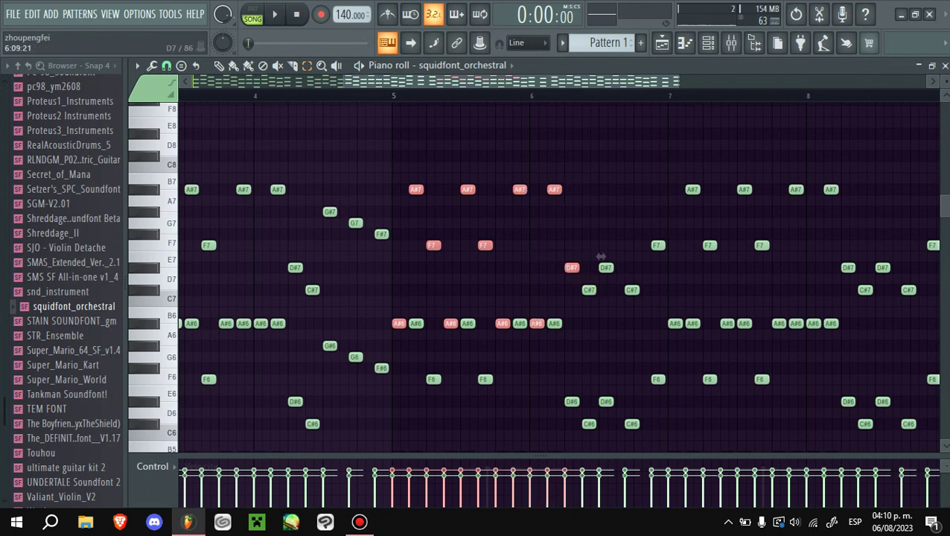
left_click_drag(597, 295, 661, 256)
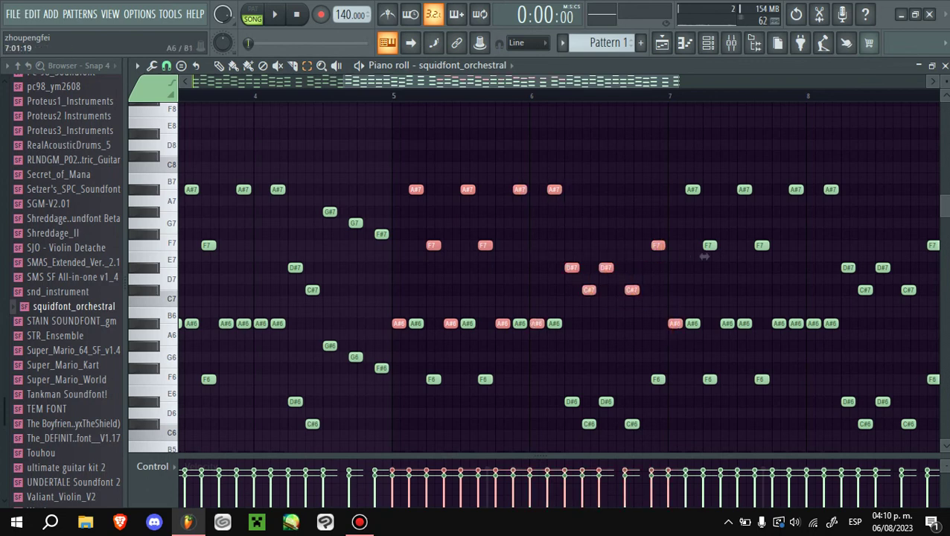
left_click_drag(721, 256, 808, 256)
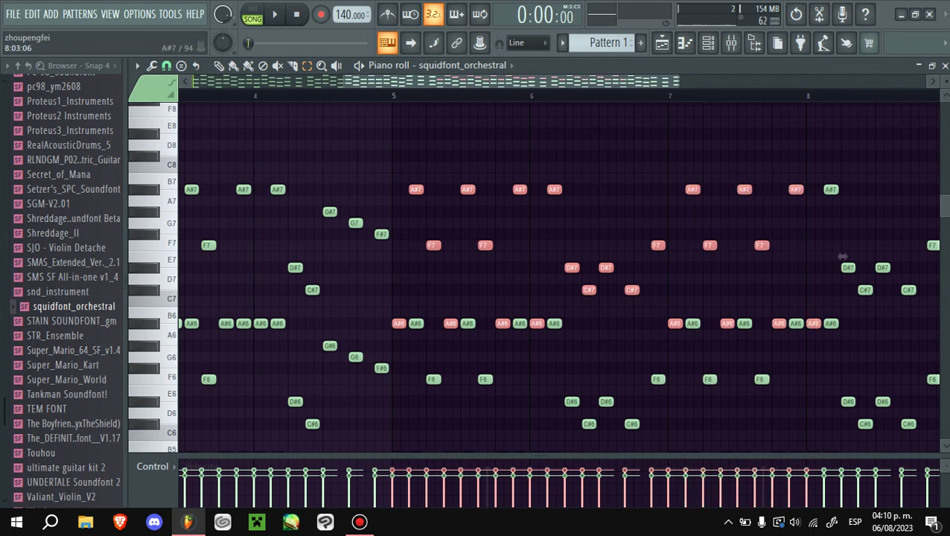
left_click_drag(825, 172, 935, 306)
scroll(661, 256, "right", 5)
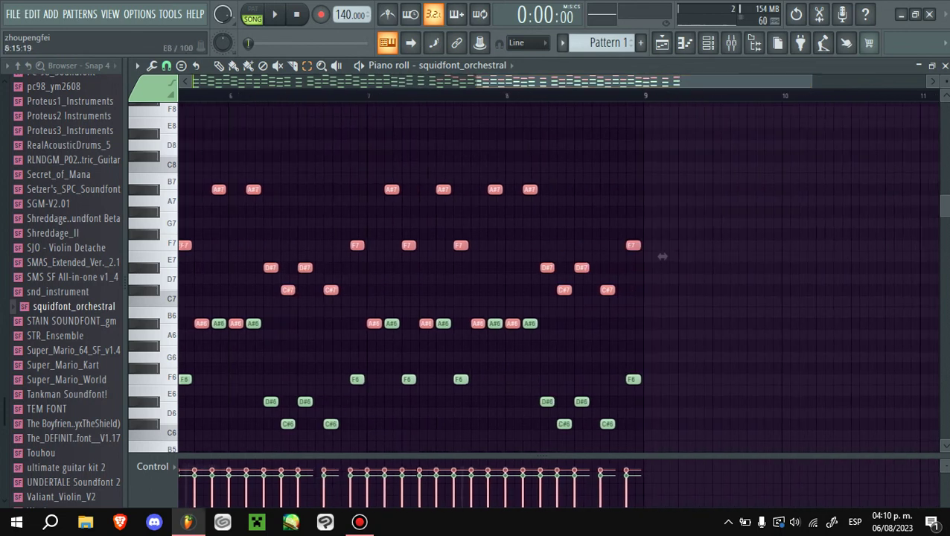
scroll(662, 256, "left", 5)
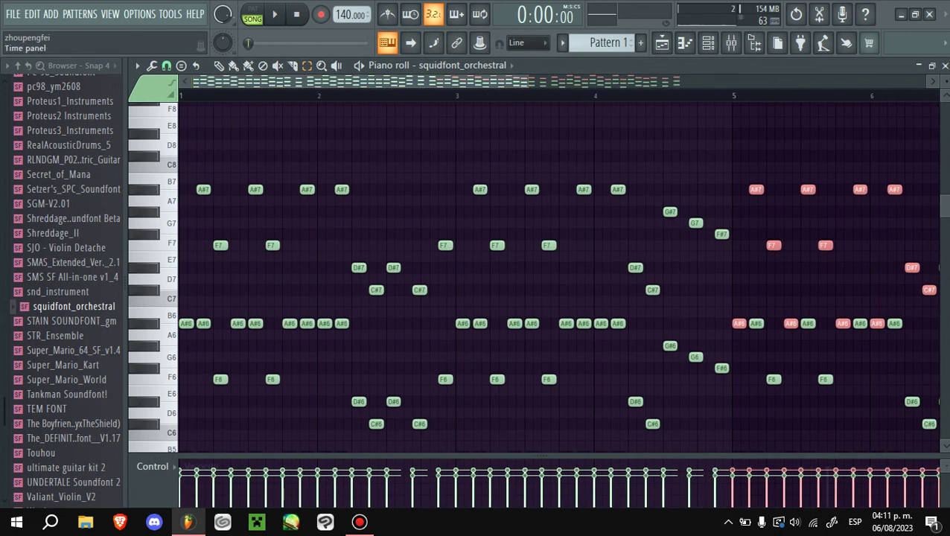
- Create Pattern 2, paste the copied melody into the squidfont_orchestral #3 piano roll and audition it in pattern mode
key("F4")
left_click(461, 64)
left_click(469, 172)
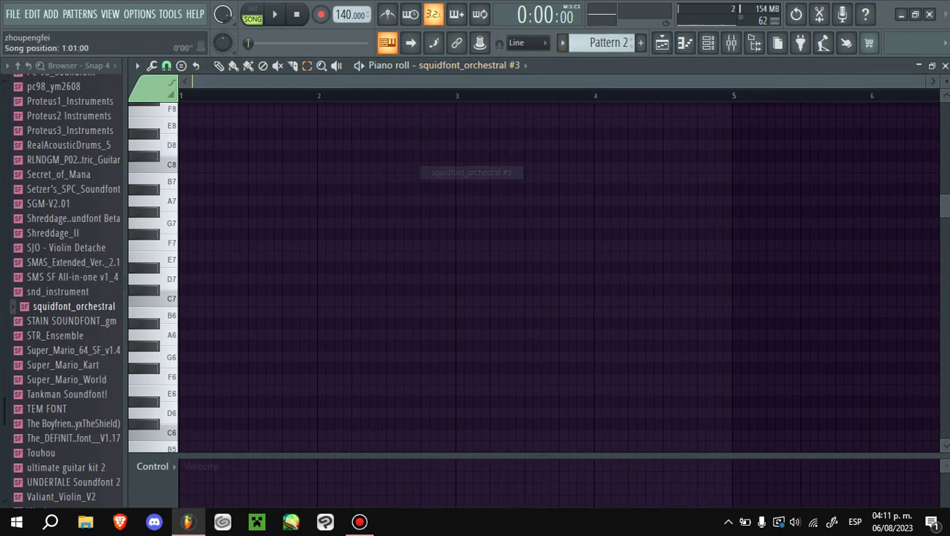
key("ctrl+v")
key("l")
key("space")
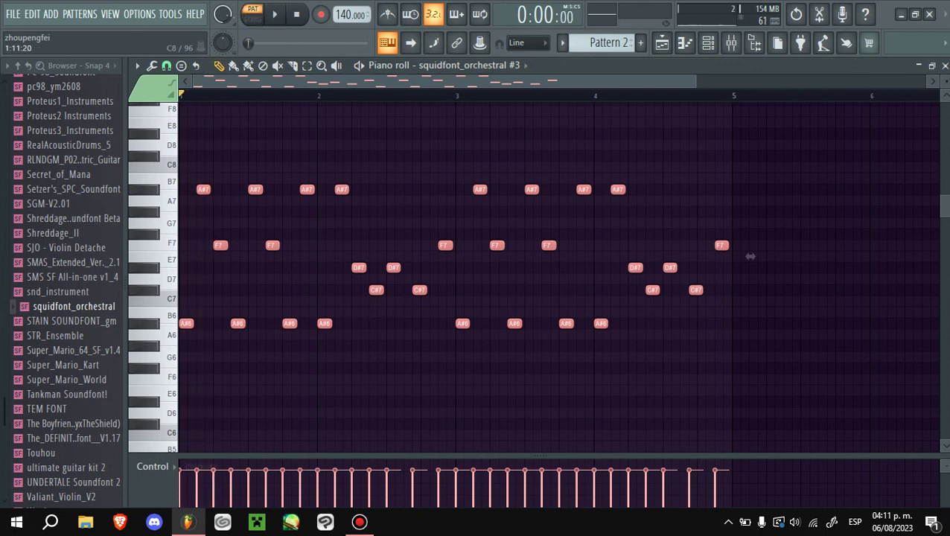
- Transpose the pasted Pattern 2 melody down two octaves to the A#4 to A#5 range
mouse_move(751, 256)
left_mouse_down()
mouse_move(751, 391)
mouse_move(751, 256)
left_mouse_up()
key("space")
key("space")
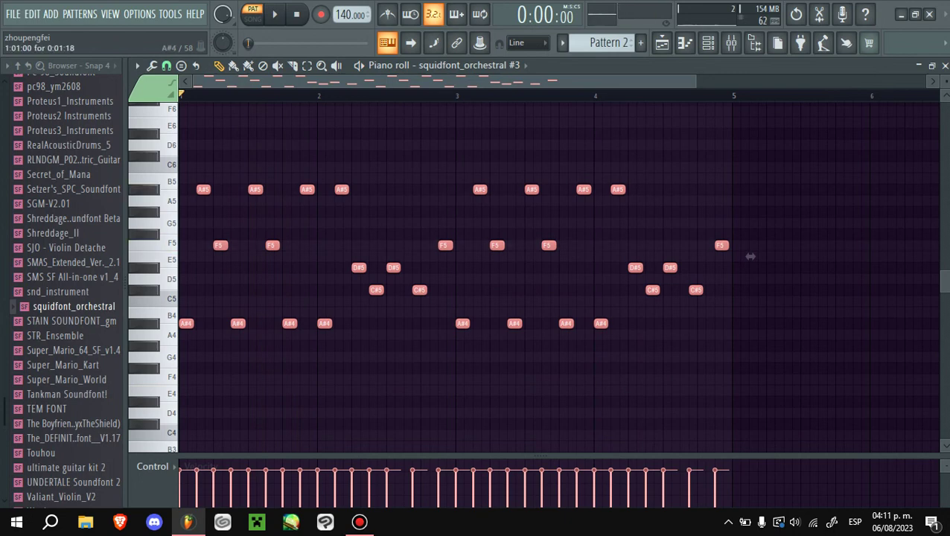
- Raise the Pattern 2 melody seven semitones to span F5 to F6 and listen to it
left_click_drag(750, 256, 751, 244)
scroll(750, 246, "up", 3)
key("space")
scroll(751, 246, "up", 2)
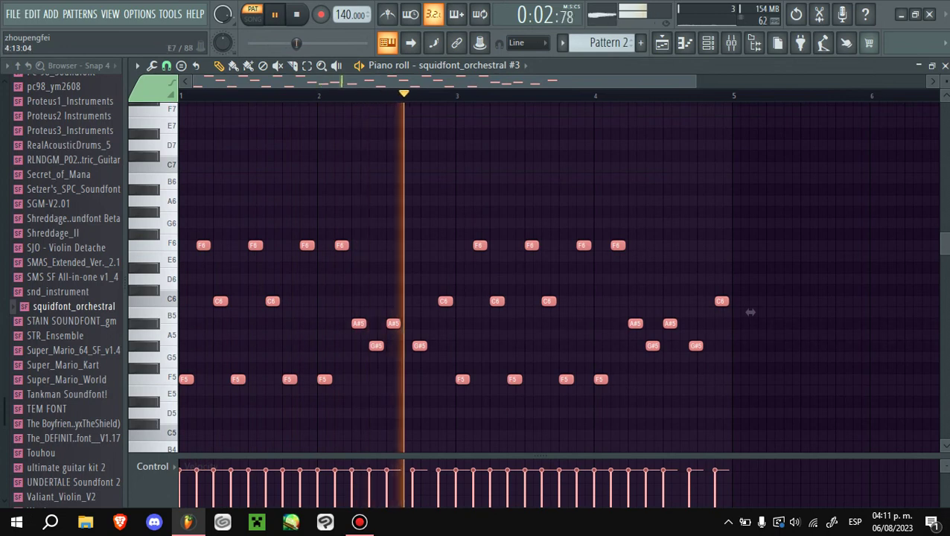
key("F6")
key("F6")
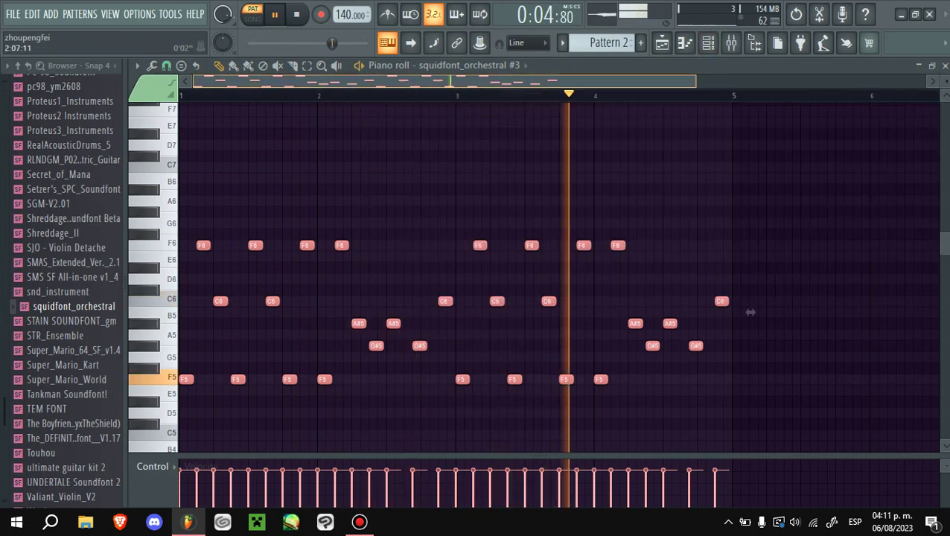
- Double the Pattern 2 melody one octave lower, line up both copies at the start of bar 1 and play the result
left_click_drag(751, 313, 751, 445)
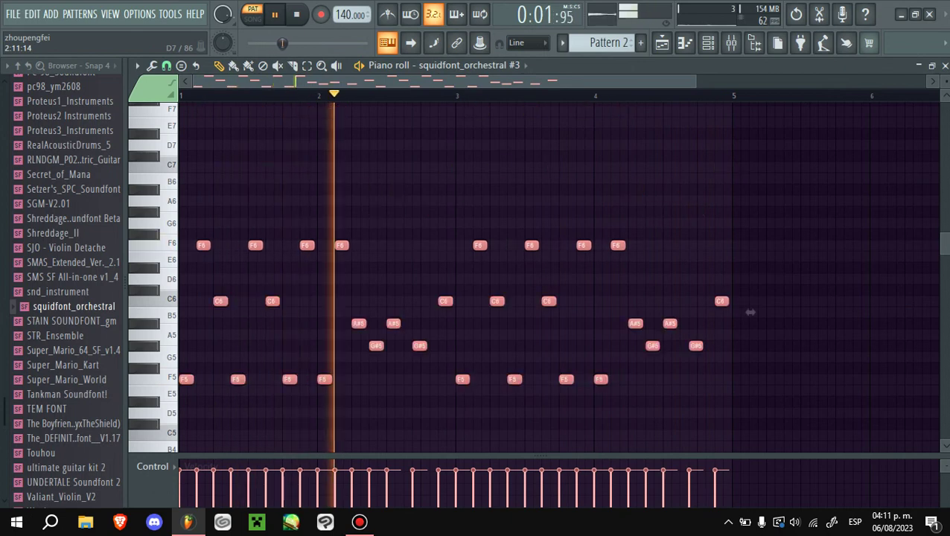
key("ctrl+v")
key("space")
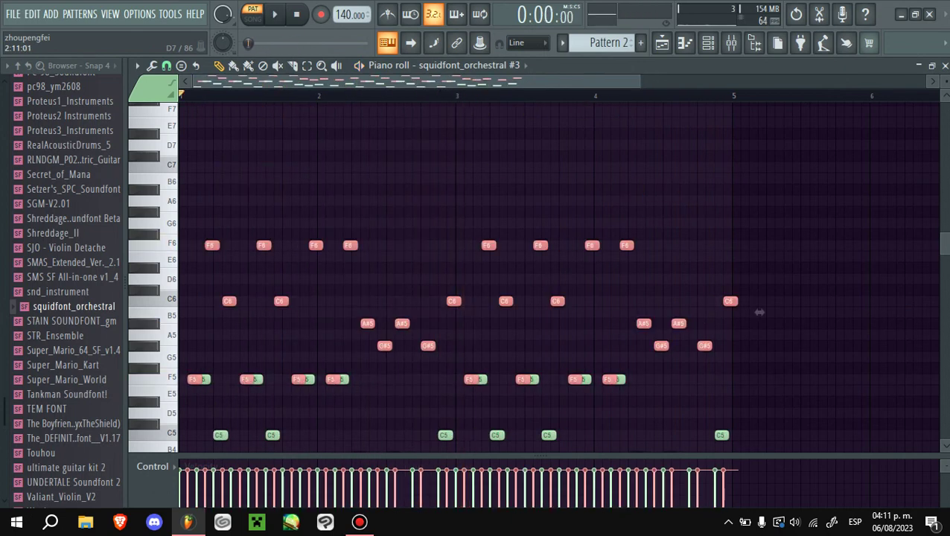
left_click_drag(760, 313, 751, 312)
key("space")
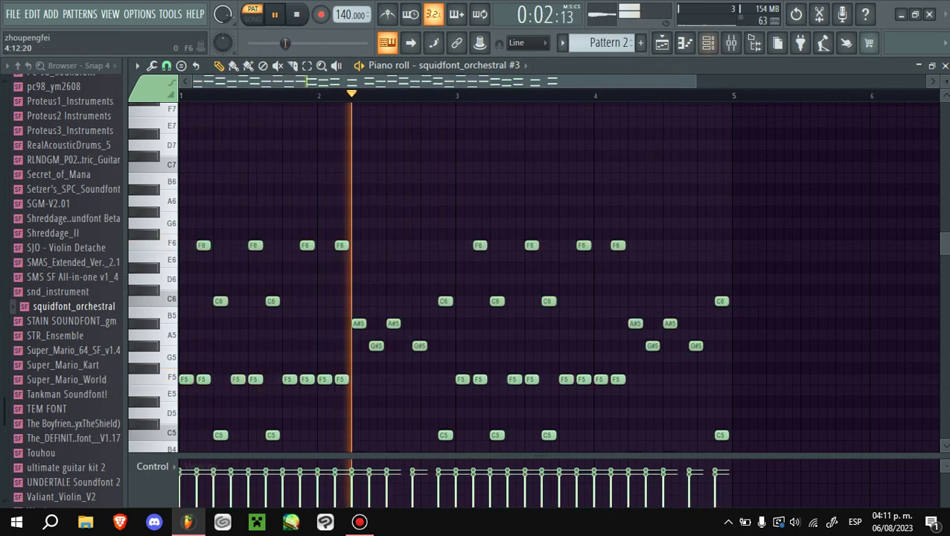
- Lower the squidfont_orchestral #3 channel volume to about 62% and switch back to Pattern 1
left_click(708, 42)
left_click(731, 42)
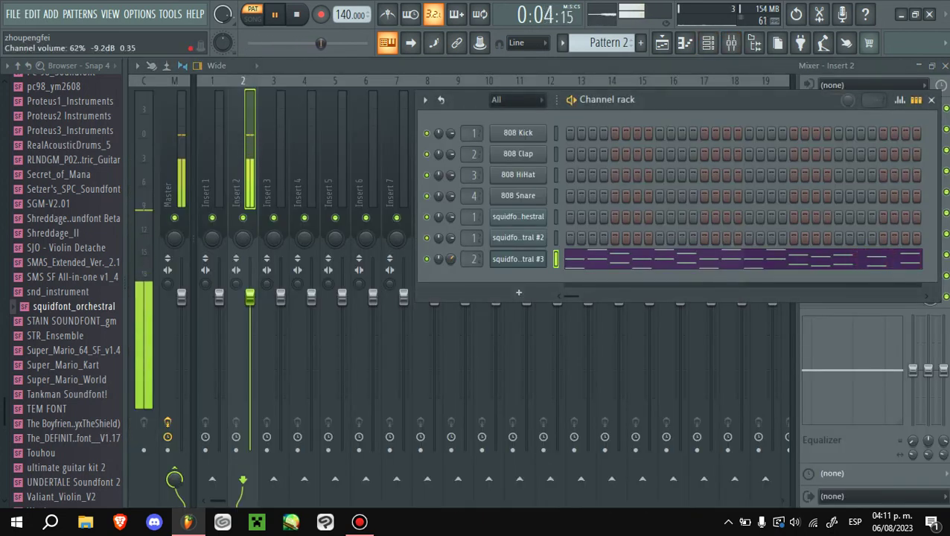
key("KP_Subtract")
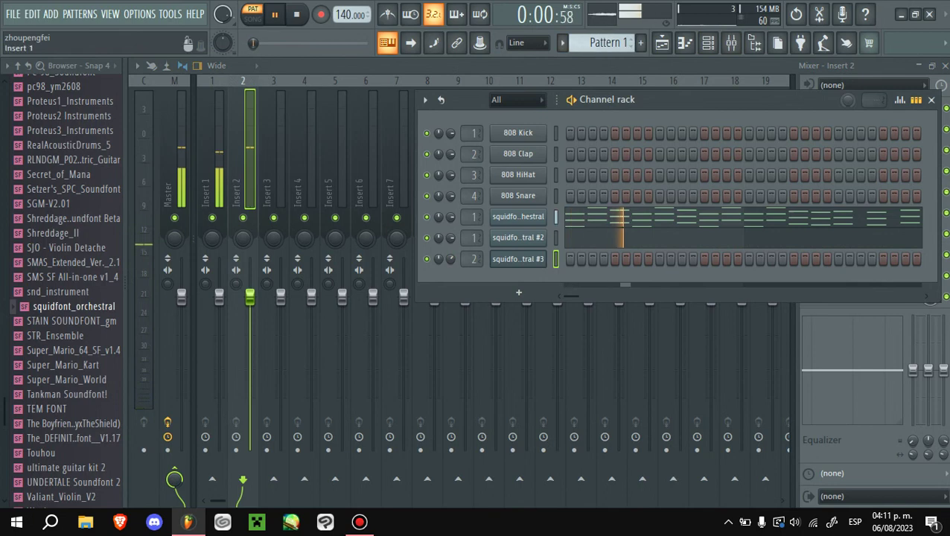
- Load Fruity Parametric EQ 2 into effect slot 1 of mixer Insert 1
left_click(214, 186)
left_click(828, 110)
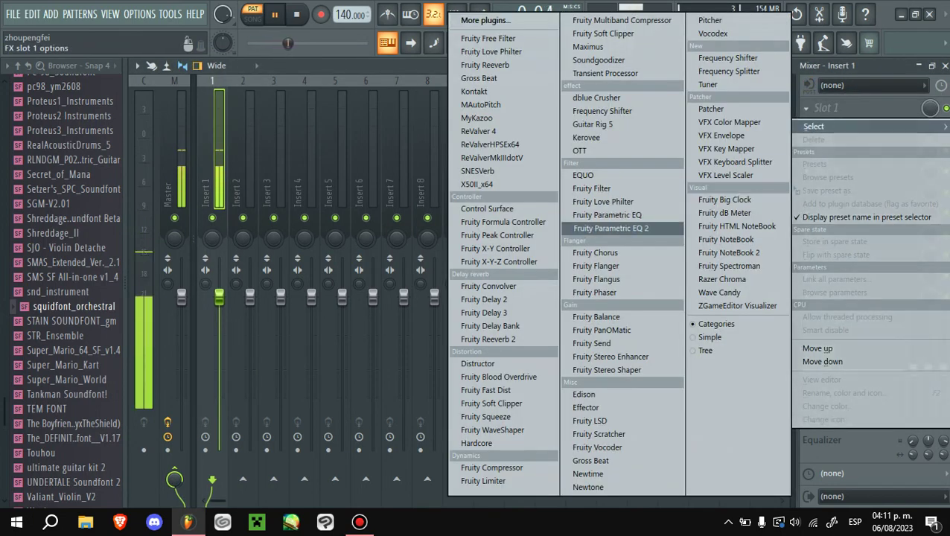
left_click(610, 228)
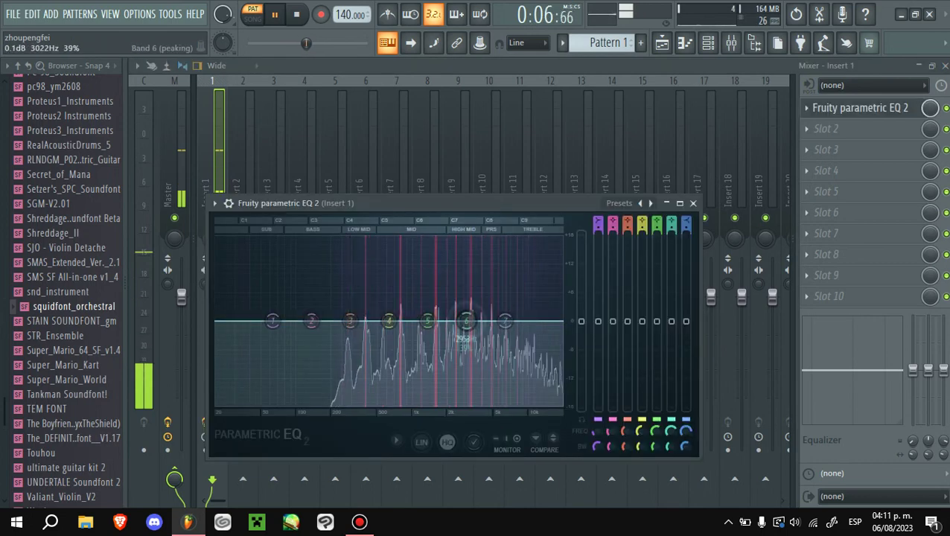
- Boost EQ band 5 near 2 kHz and band 6 near 9 kHz, and slightly cut low bands 1 and 2
left_click_drag(466, 320, 528, 290)
left_click_drag(429, 320, 448, 296)
mouse_move(312, 321)
left_mouse_down()
mouse_move(258, 336)
mouse_move(309, 333)
left_mouse_up()
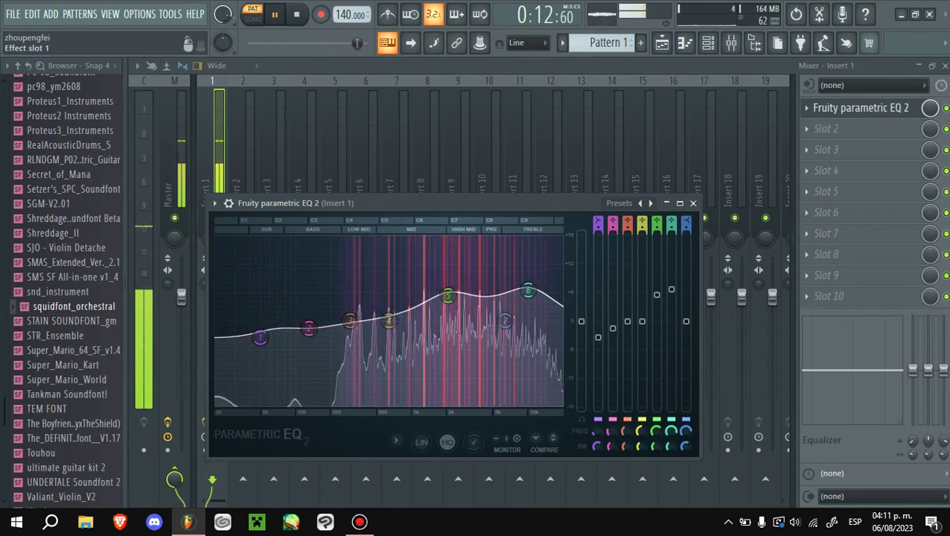
left_click(693, 203)
- Load Fruity Reeverb into effect slot 2 of mixer Insert 1
left_click(826, 128)
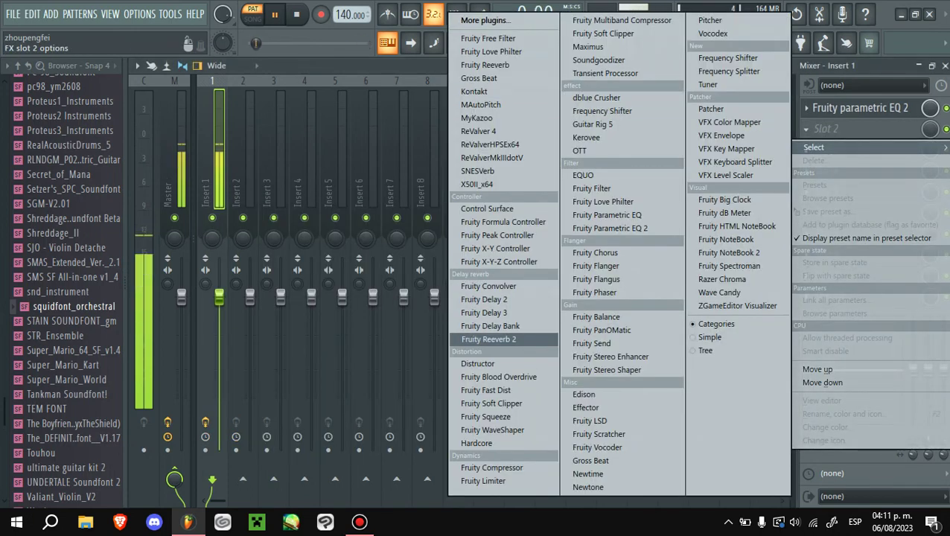
left_click(485, 65)
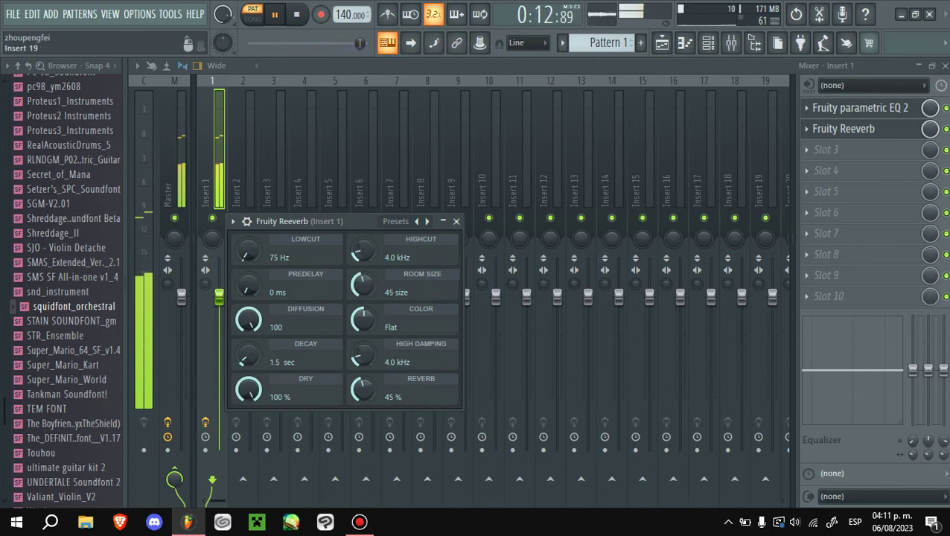
- Load Fruity Delay 2 into effect slot 3 of mixer Insert 1 and lower its input and feedback volumes
left_click(827, 150)
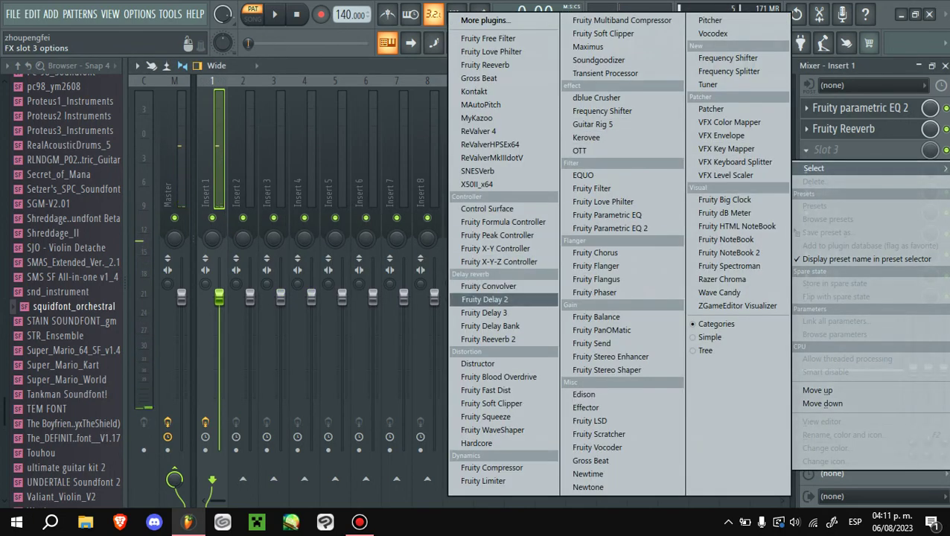
left_click(484, 299)
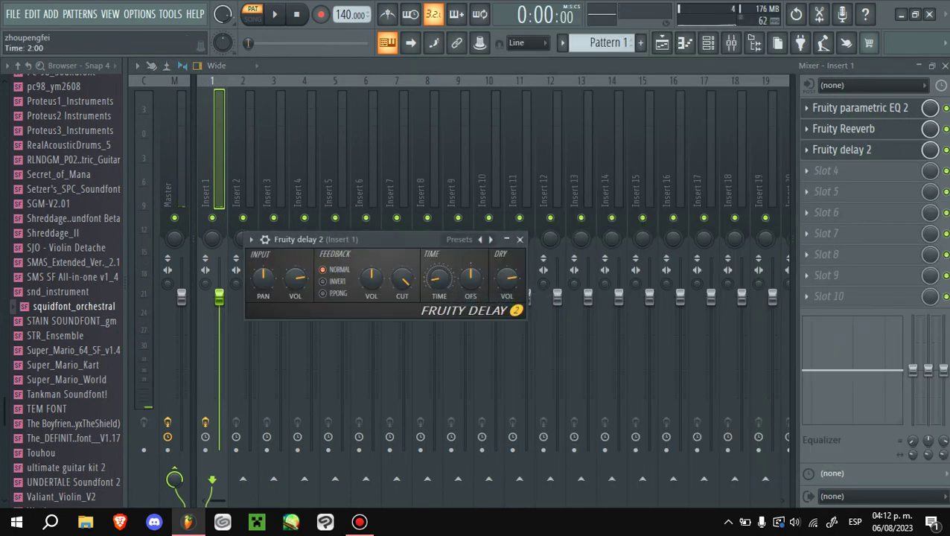
key("space")
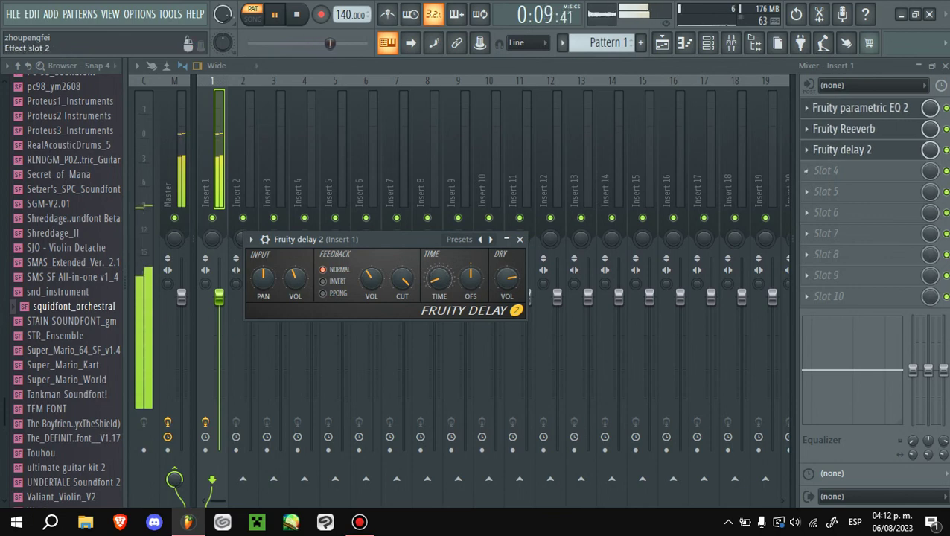
left_click(844, 128)
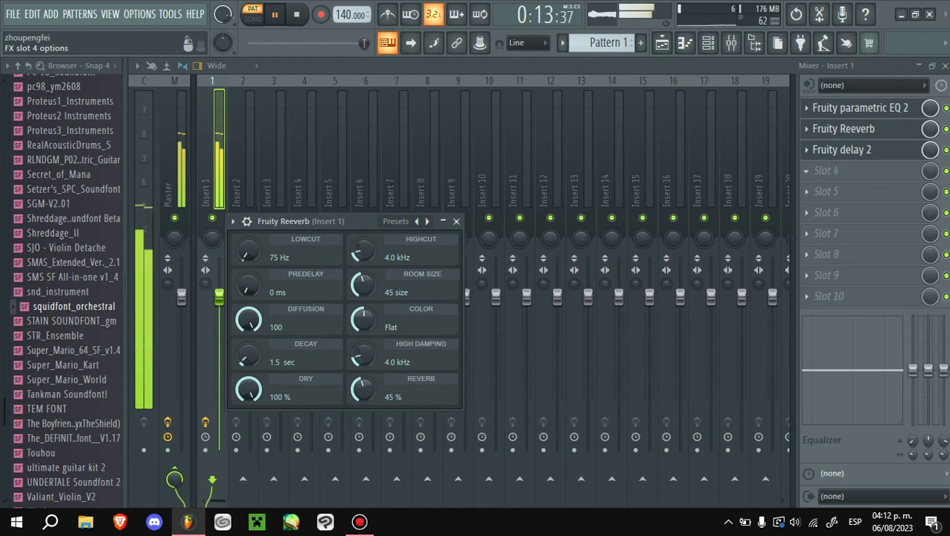
key("space")
- Add dblue Crusher to Insert 1, placing it first in the effect chain with its mix at 50%
left_click(827, 170)
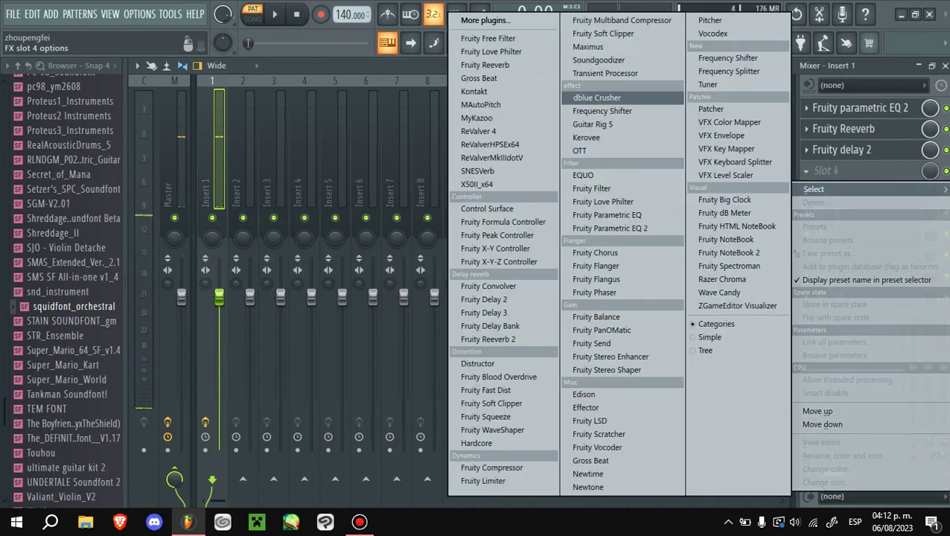
left_click(597, 97)
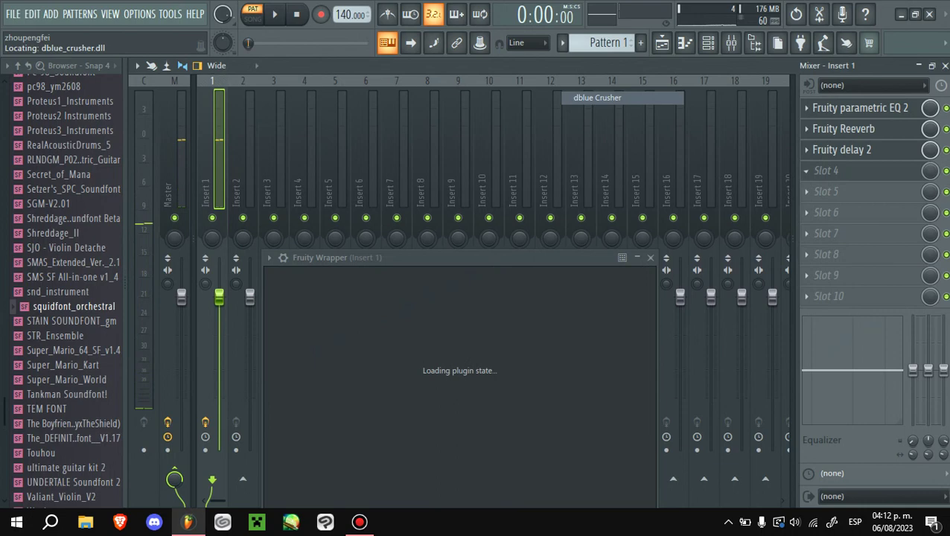
left_click_drag(842, 170, 842, 108)
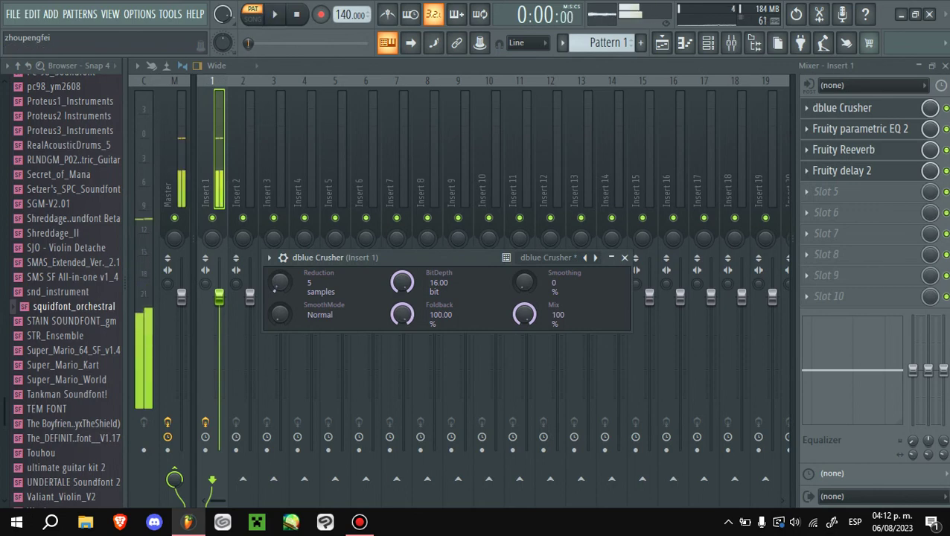
scroll(523, 314, "down", 1)
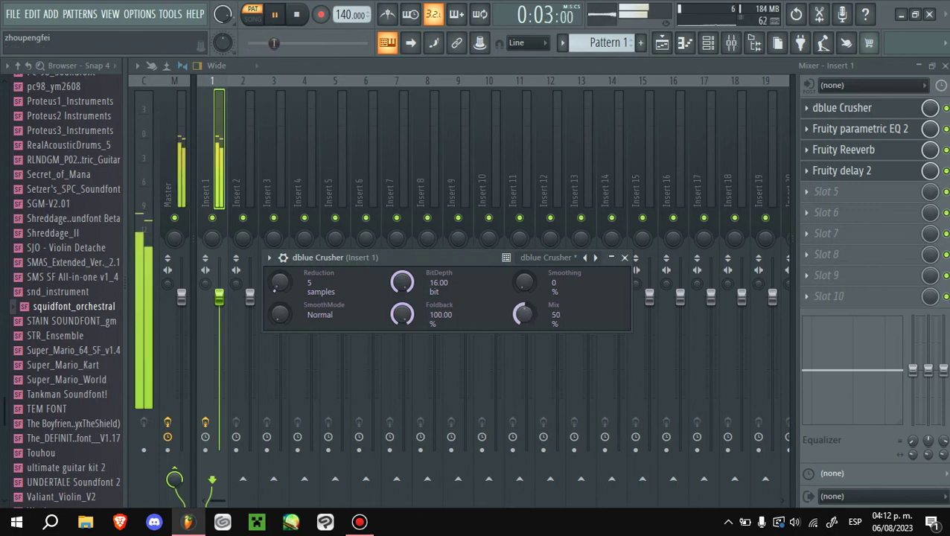
- Load Soundgoodizer into effect slot 5 of Insert 1 and set Fruity Reeverb's dry level to 85%
left_click(826, 191)
left_click(599, 74)
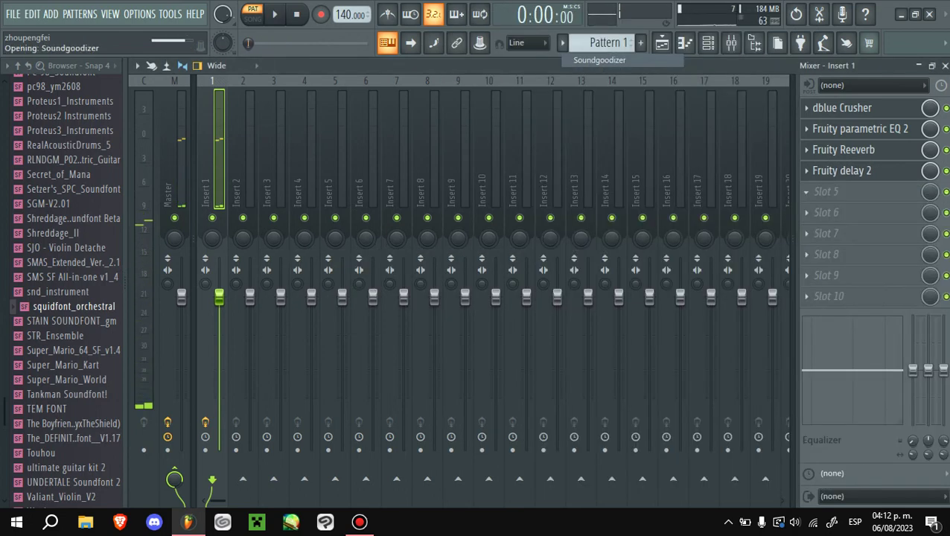
key("space")
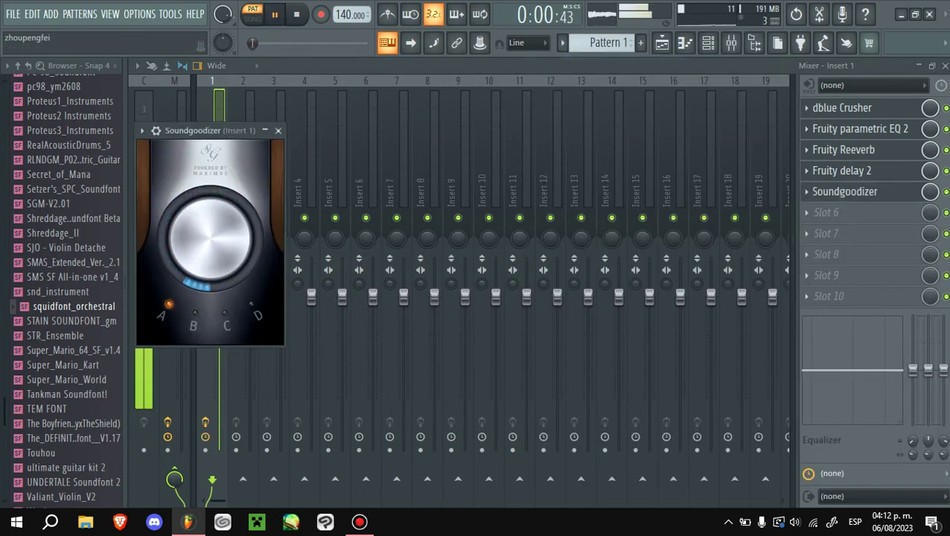
left_click(844, 150)
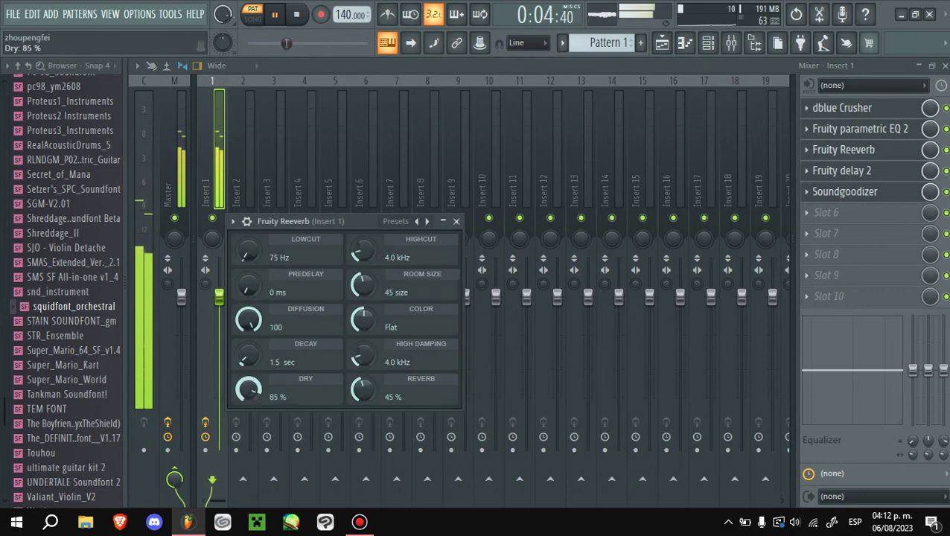
- Delete the 808 Kick, Clap, HiHat and Snare channels from the channel rack
left_click(709, 42)
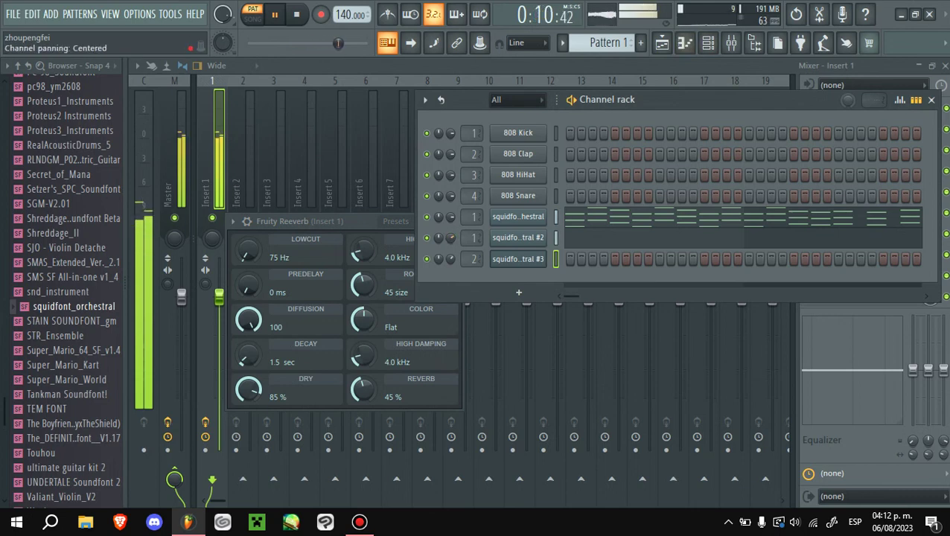
left_click(424, 99)
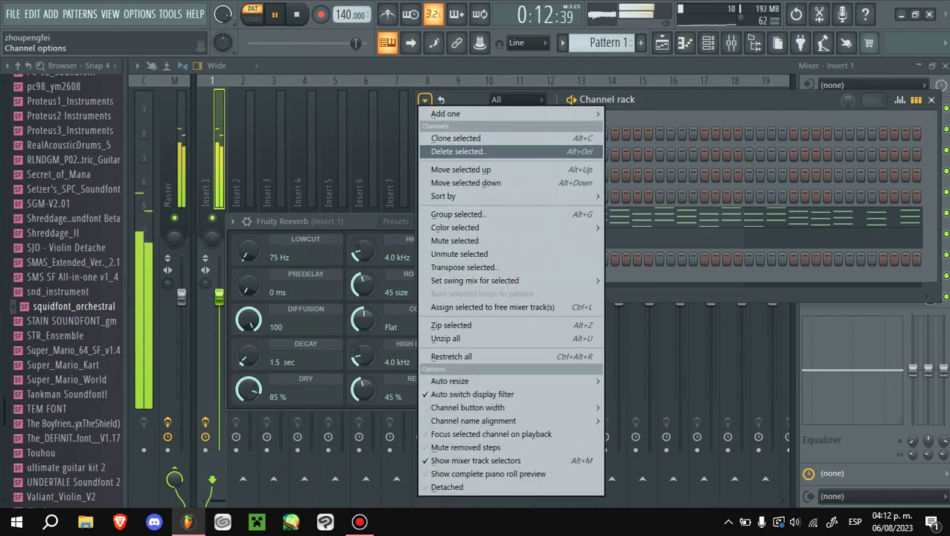
left_click(447, 150)
left_click(547, 306)
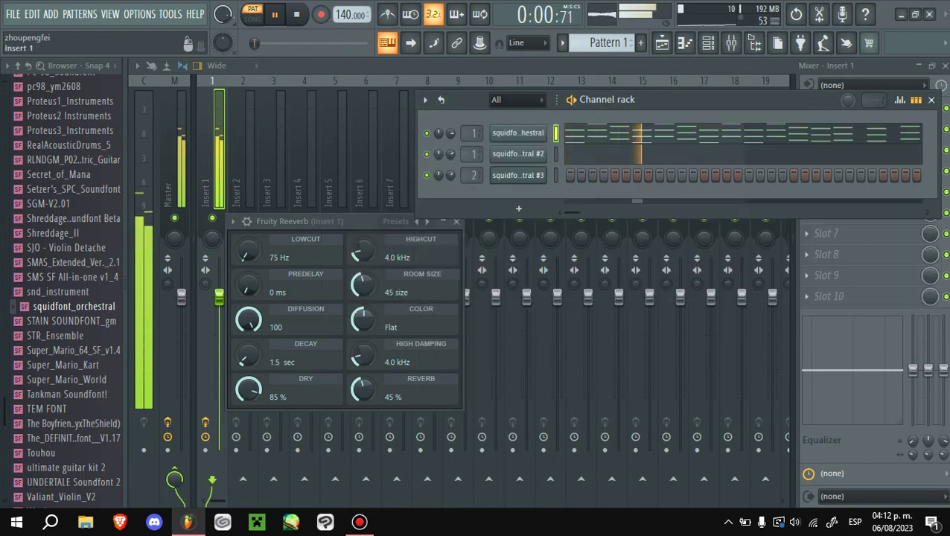
- Place a Pattern 2 clip on Track 2 of the playlist, starting at bar 5
left_click(662, 43)
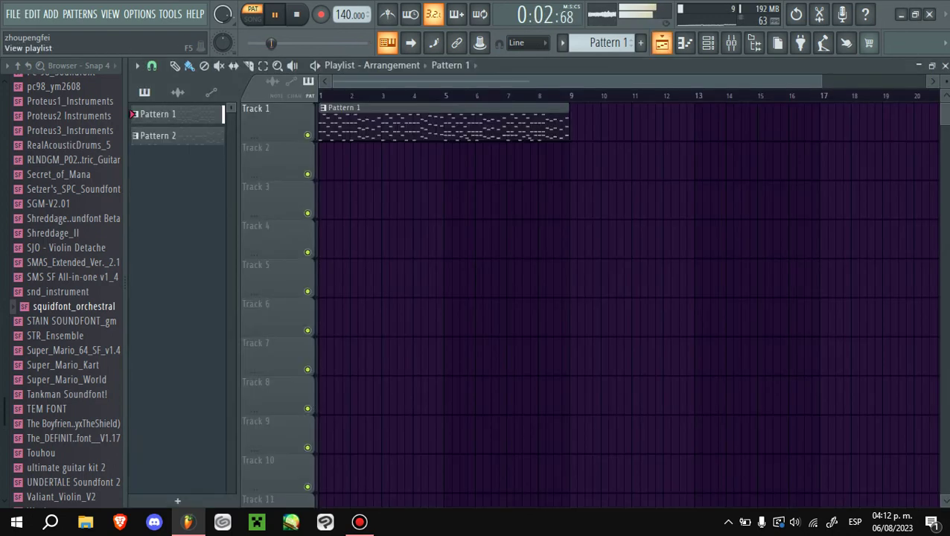
left_click_drag(158, 135, 447, 147)
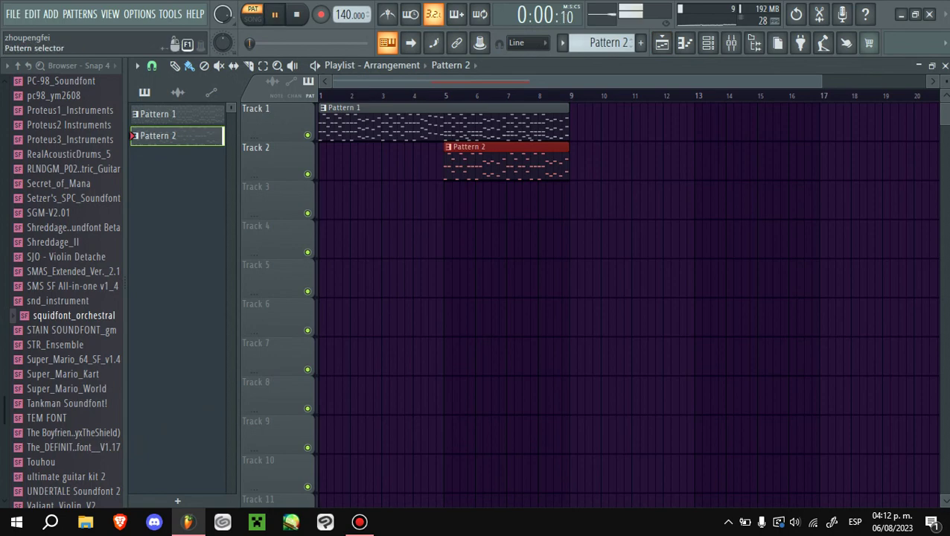
- Load Fruity Parametric EQ 2 into slot 1 of Insert 2 and slightly boost band 5 near 3 kHz and band 6 near 9 kHz
left_click(731, 42)
left_click(236, 186)
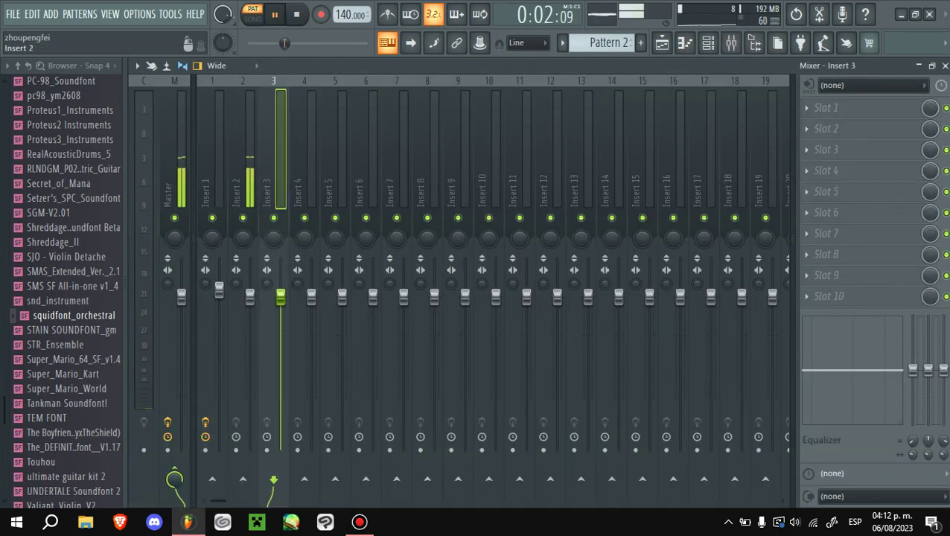
left_click(826, 107)
left_click(610, 215)
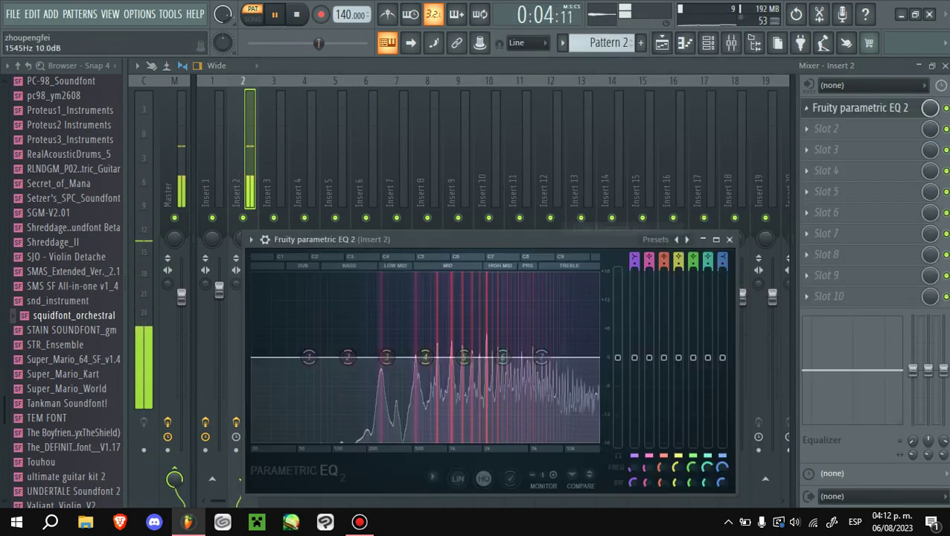
left_click_drag(502, 357, 563, 344)
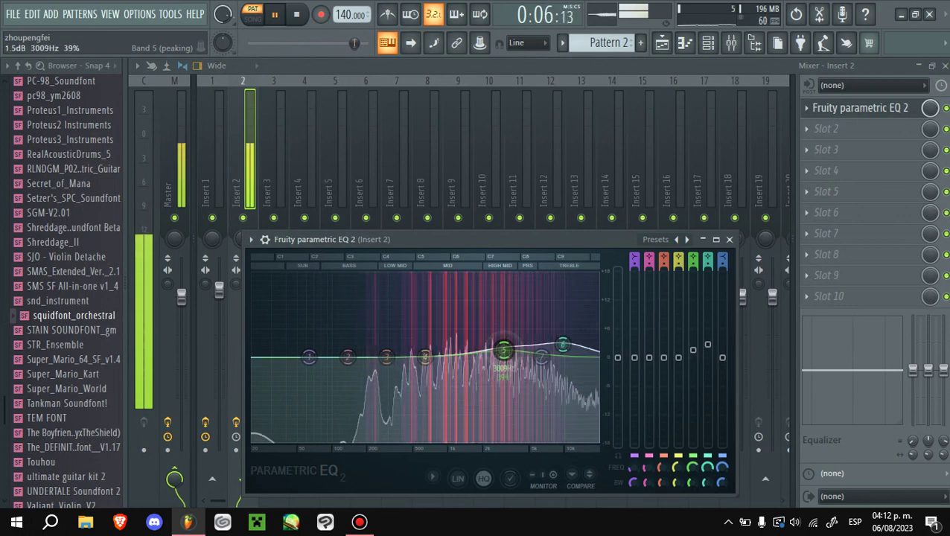
- Load Fruity Reeverb into effect slot 2 of Insert 2 and set its reverb level to 30%
left_click(826, 128)
left_click(484, 65)
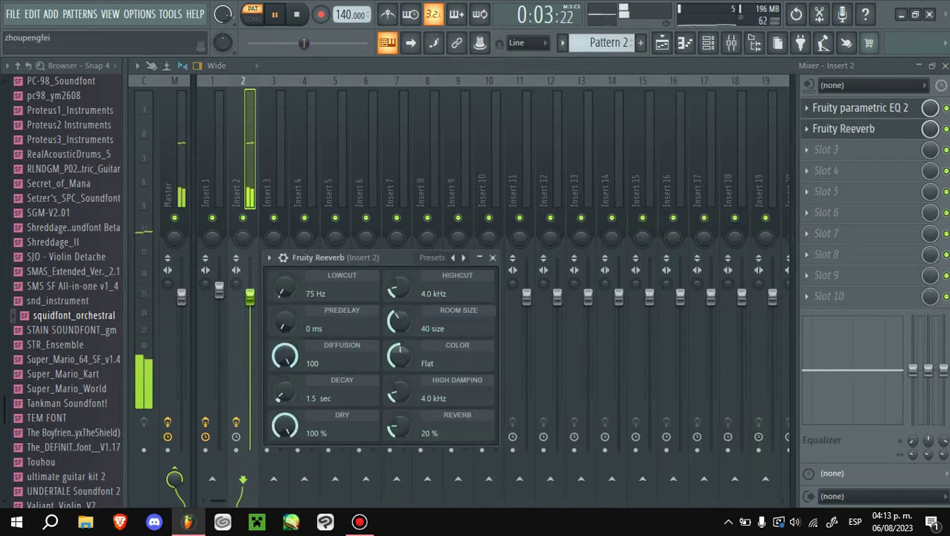
left_click_drag(399, 426, 398, 417)
- Lower the Insert 2 volume and play the arrangement in song mode to check the balance
left_click_drag(249, 298, 250, 325)
left_click(253, 15)
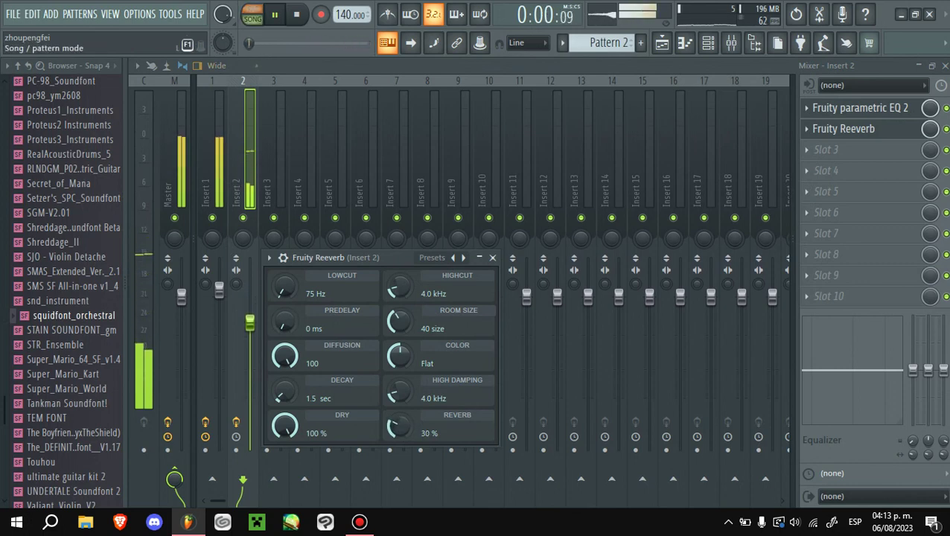
left_click(662, 42)
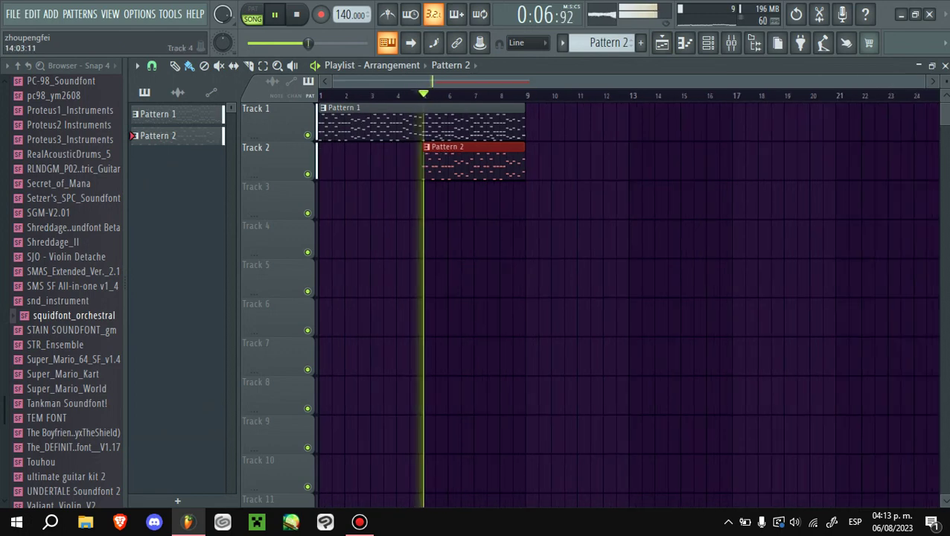
left_click(731, 42)
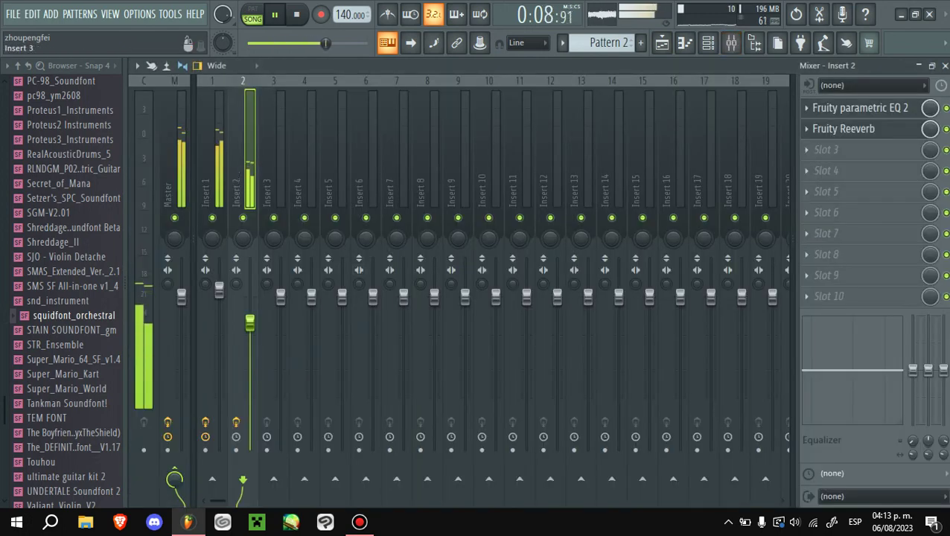
- Reduce the squidfont_orchestral #3 melody in Pattern 2 to a single octave between F5 and F6, starting at bar 1
key("F7")
key("space")
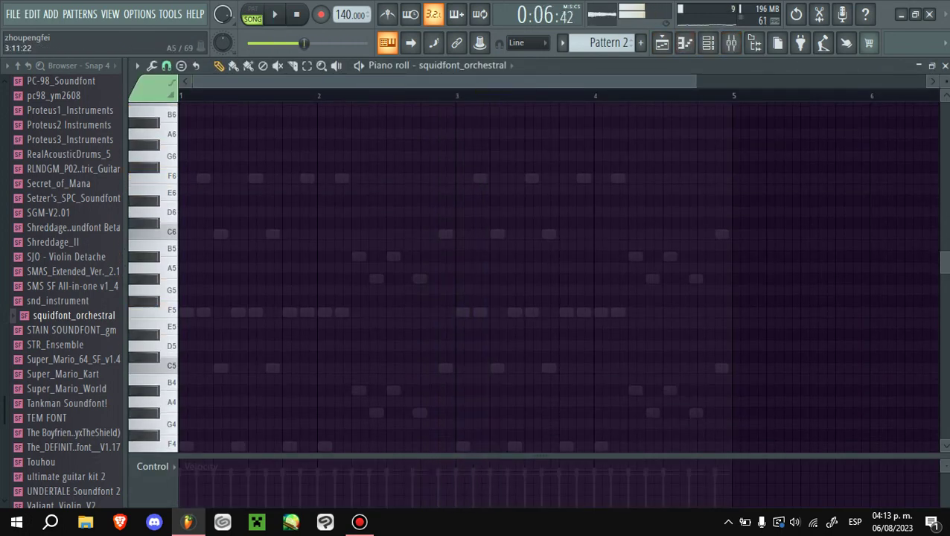
left_click(252, 9)
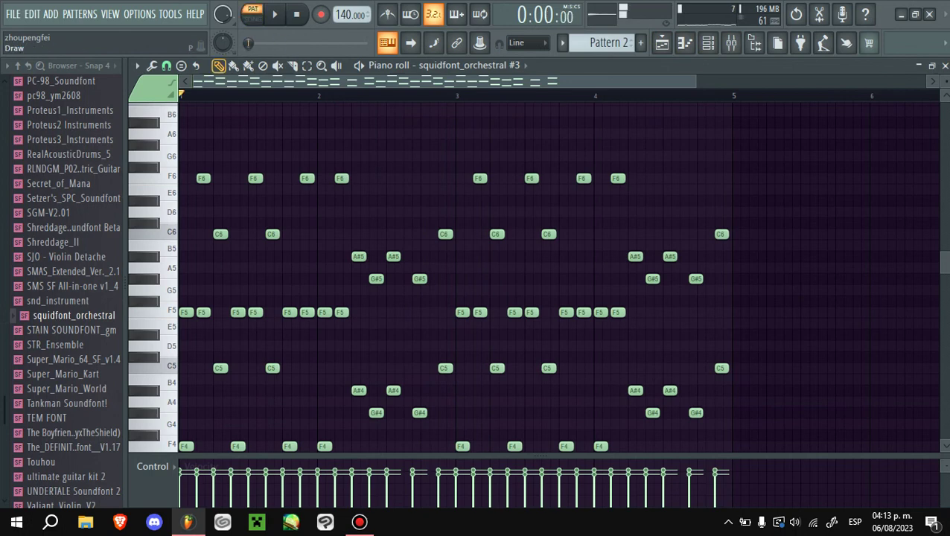
key("space")
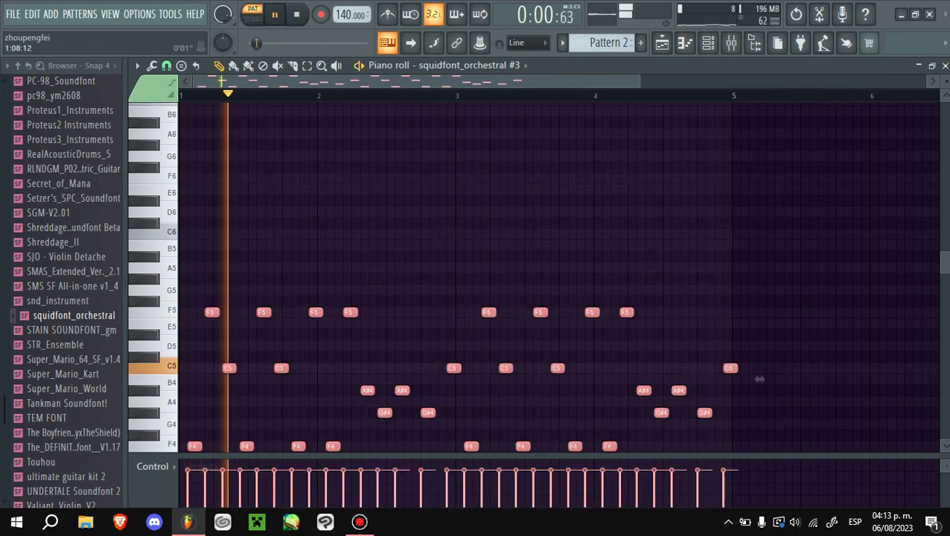
left_click_drag(759, 245, 753, 245)
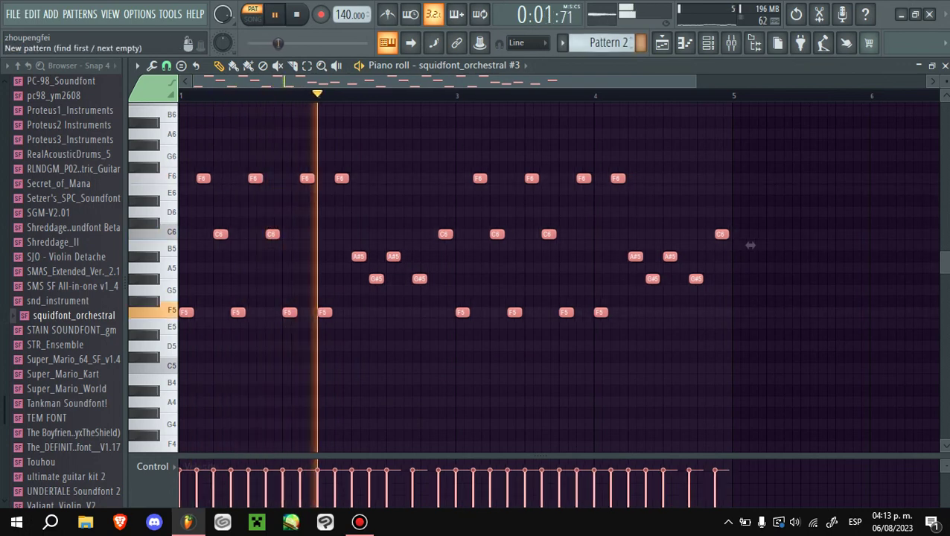
- Play the arrangement in song mode and check how the Pattern 2 melody fits over Pattern 1
key("F5")
key("l")
scroll(410, 298, "up", 3)
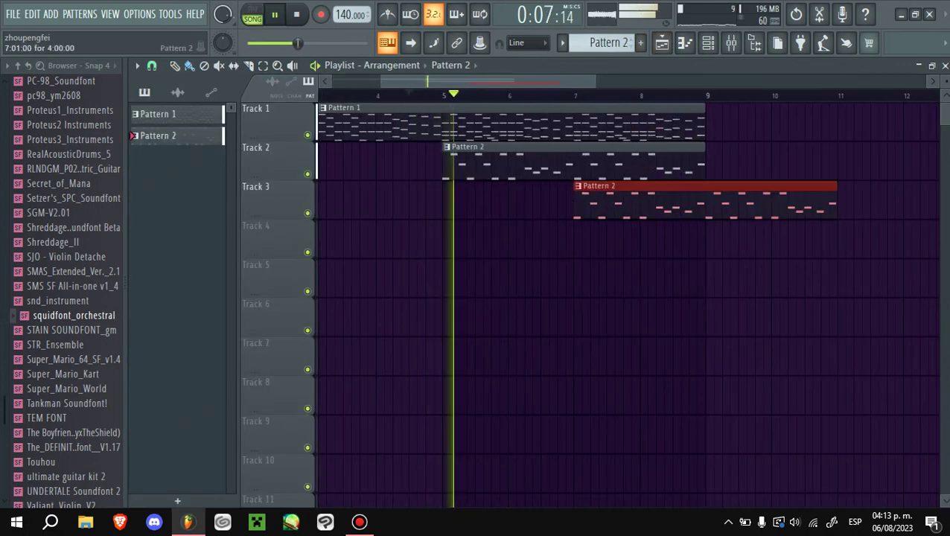
key("F7")
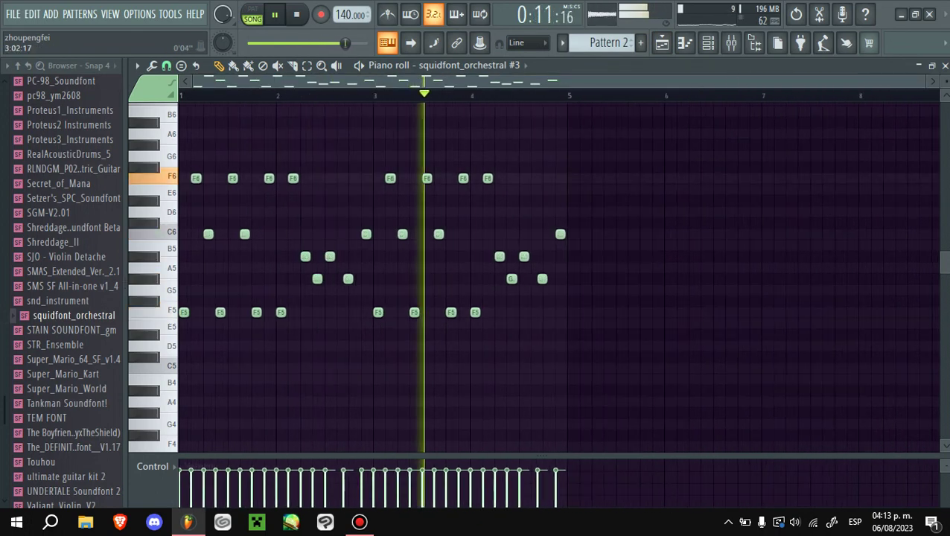
key("F5")
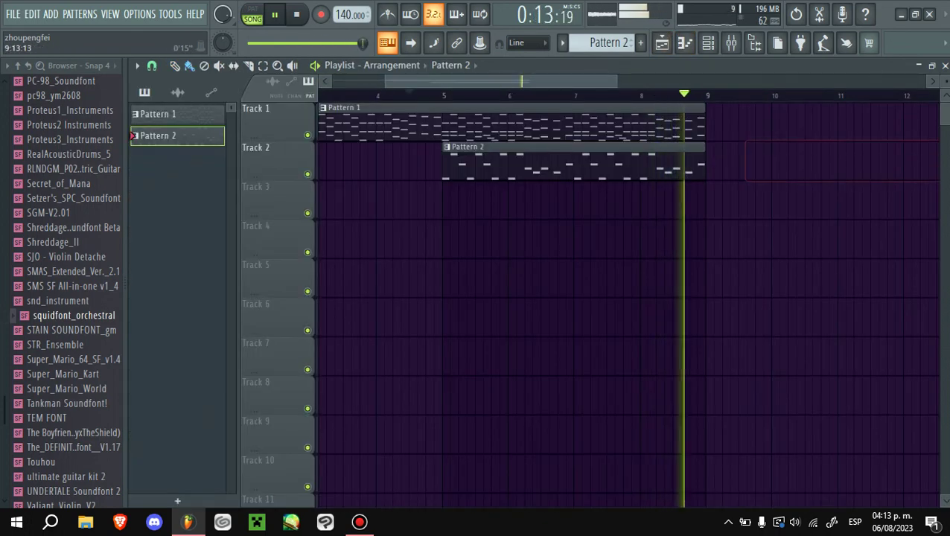
key("space")
scroll(625, 298, "down", 3)
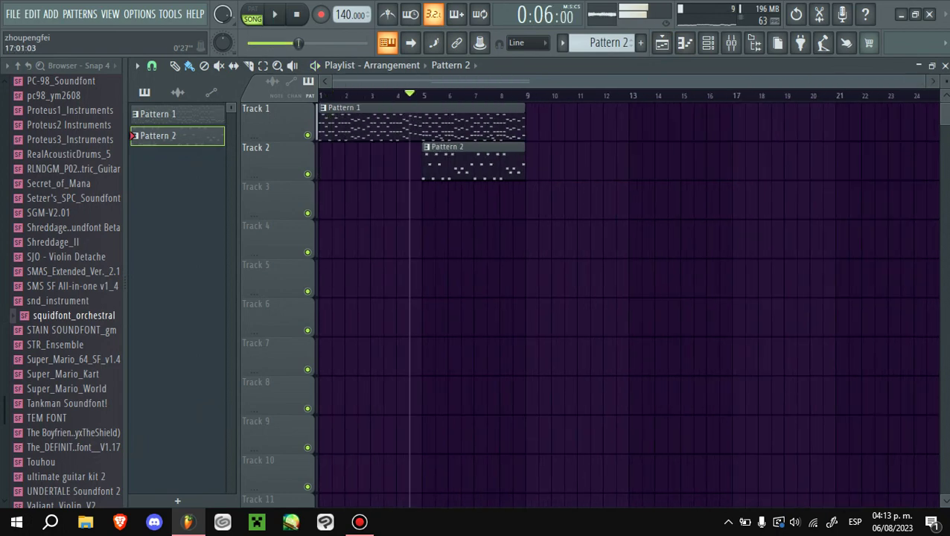
- Create Pattern 3 and add the SGM-V2.01 soundfont as a new channel routed to mixer track 3
key("F4")
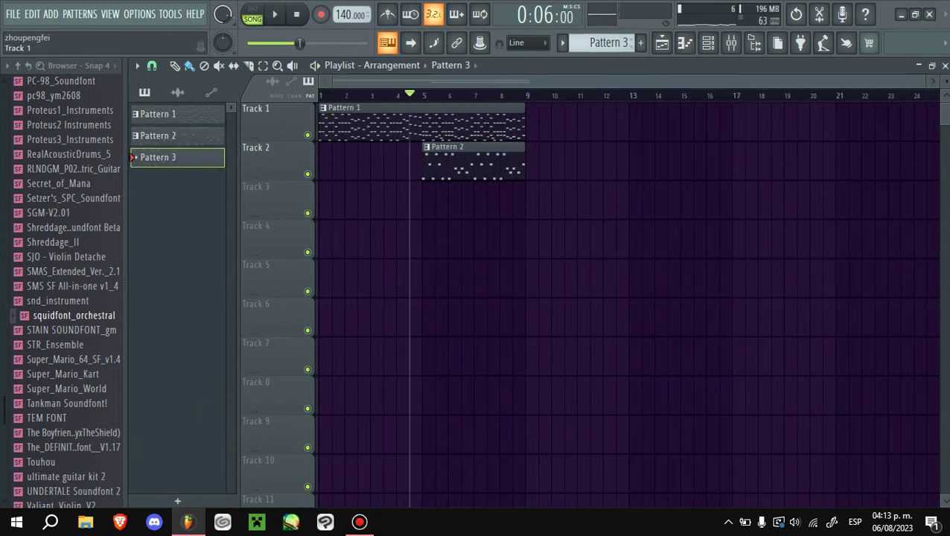
right_click(49, 211)
left_click(90, 243)
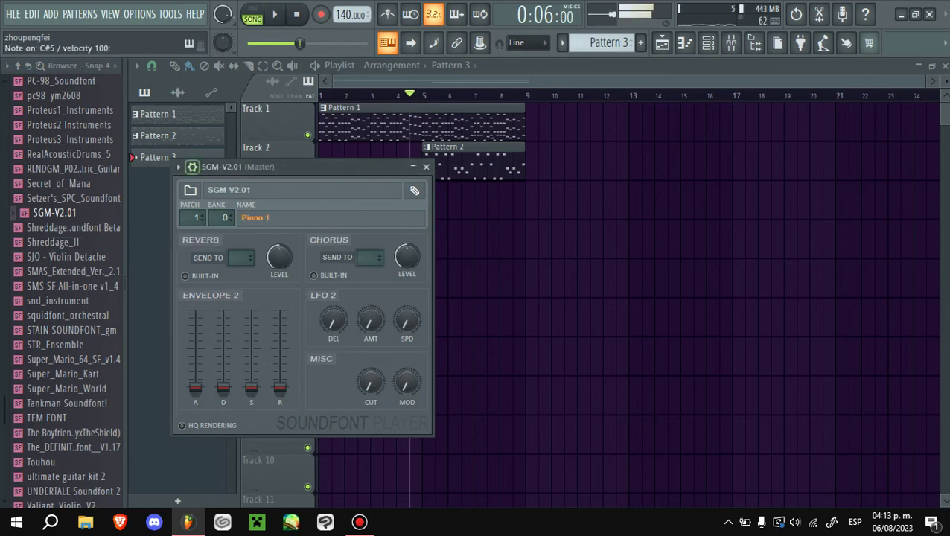
scroll(413, 190, "up", 1)
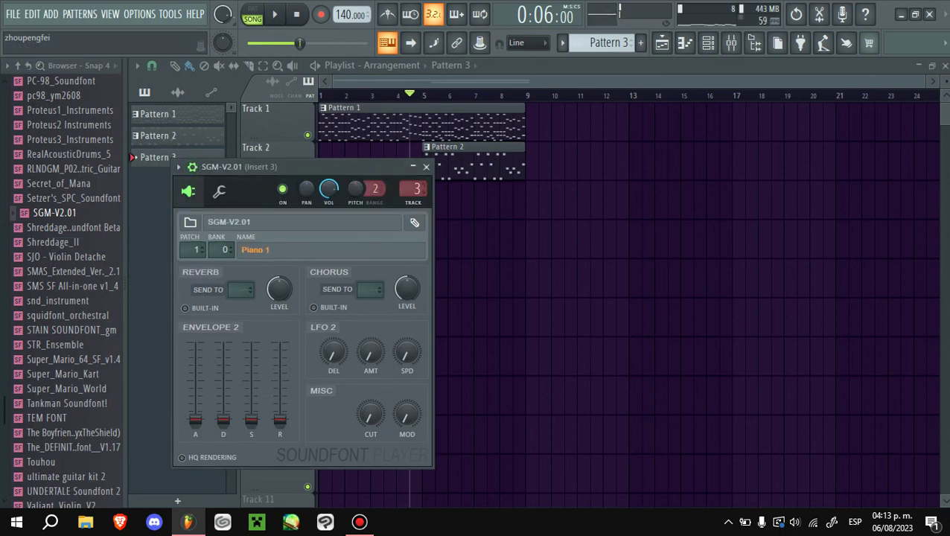
key("s")
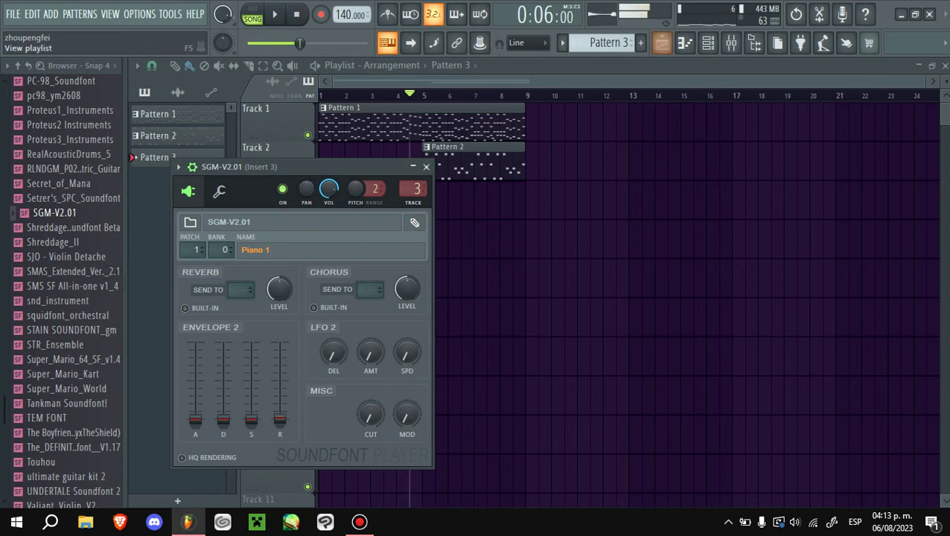
- Draw a two-bar A#1 note at bar 1 in the SGM-V2.01 piano roll of Pattern 3
key("F7")
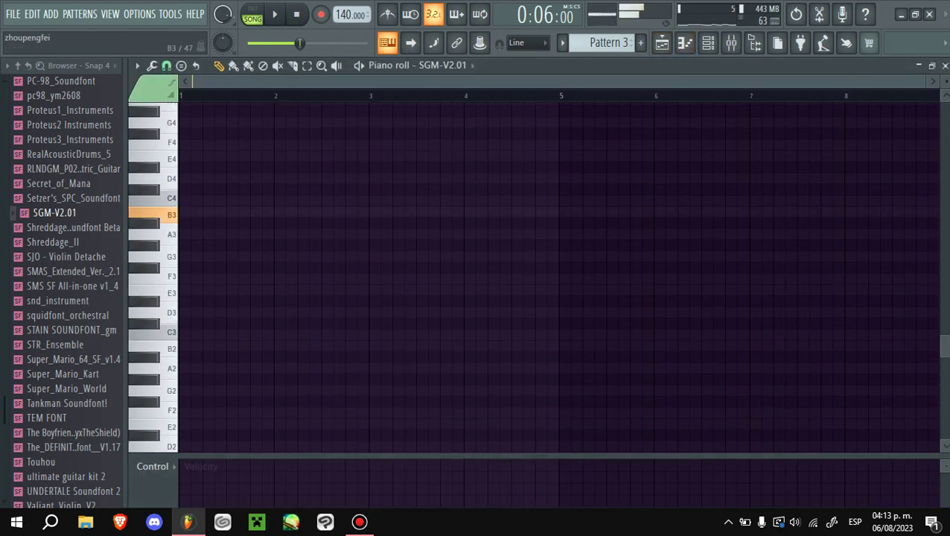
scroll(521, 275, "down", 5)
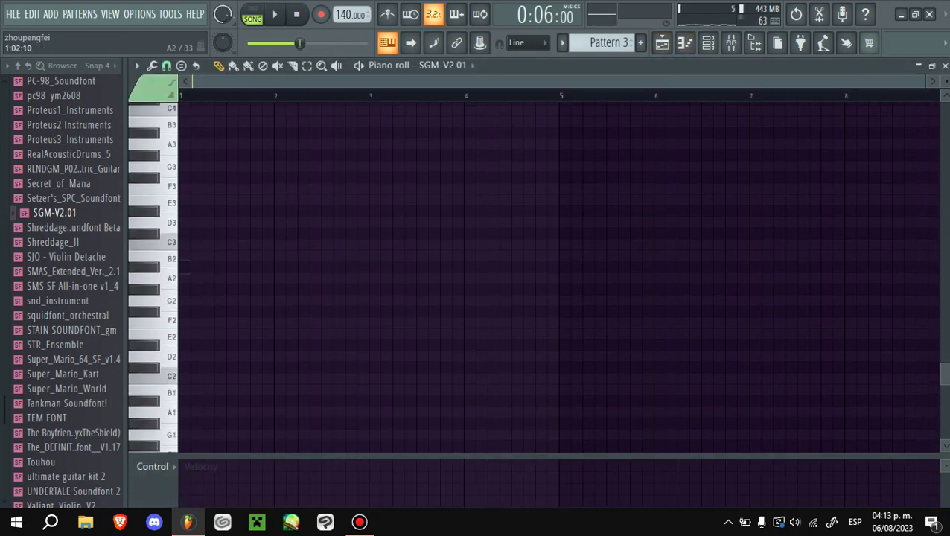
left_click_drag(182, 322, 366, 323)
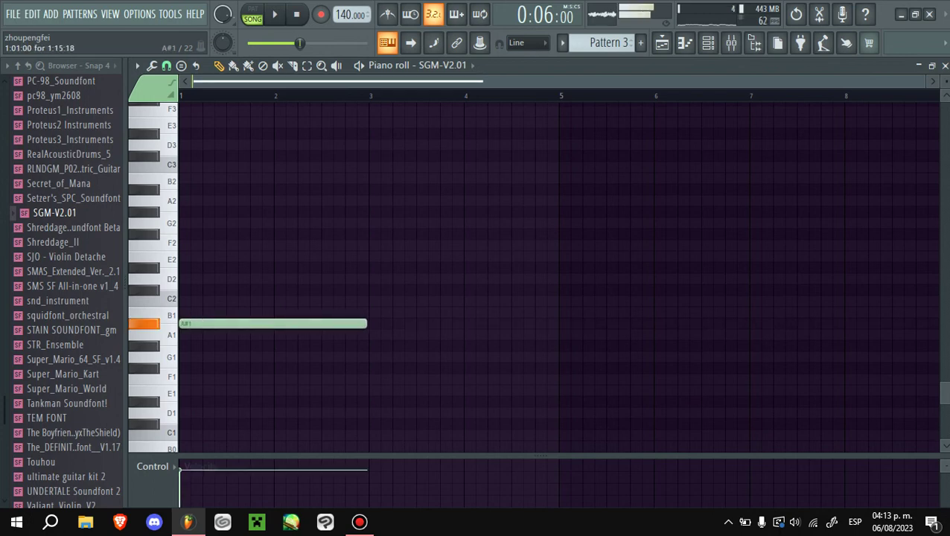
- Place Pattern 3 on Track 3 of the playlist so that it starts at bar 1
key("F5")
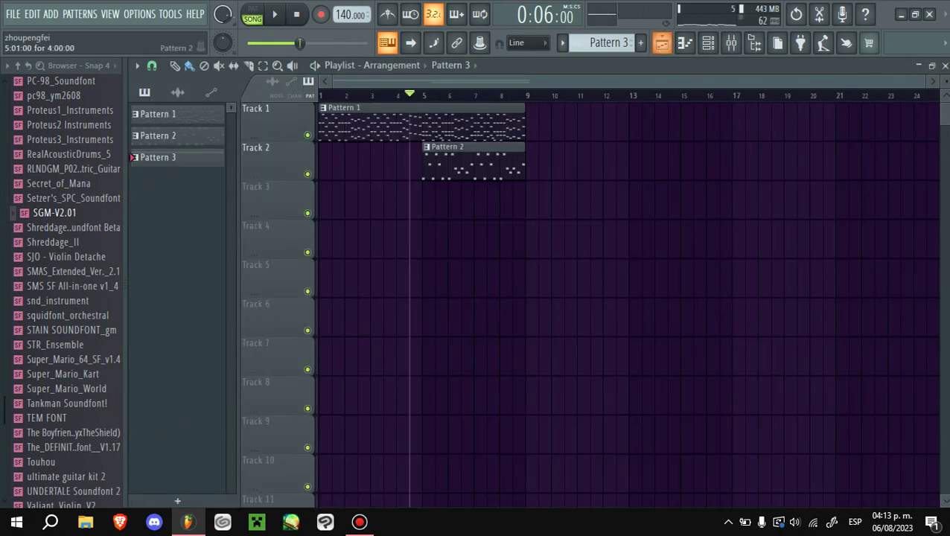
left_click(395, 195)
left_click_drag(394, 195, 332, 196)
- Continue the A#1 bass line with two-bar notes at bars 3 and 5 and a one-bar note at bar 7
key("F7")
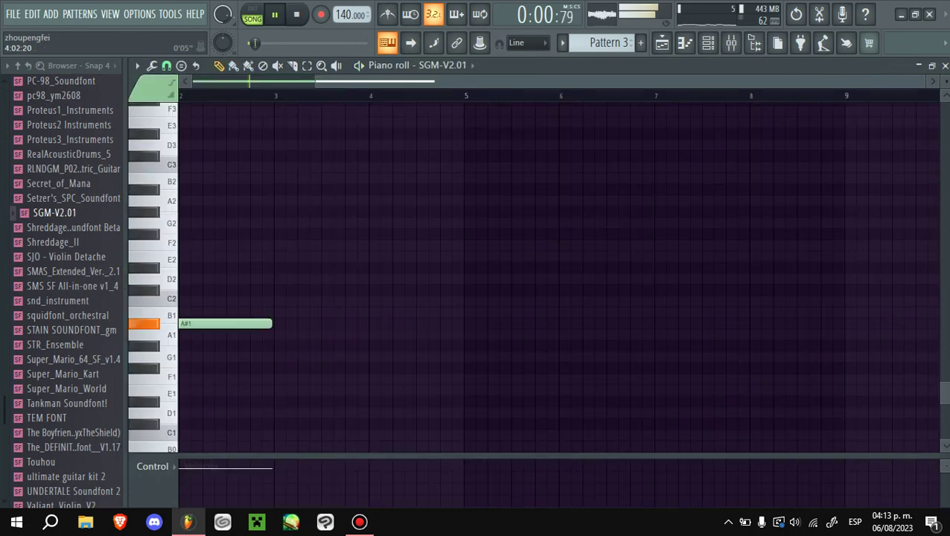
key("ctrl+b")
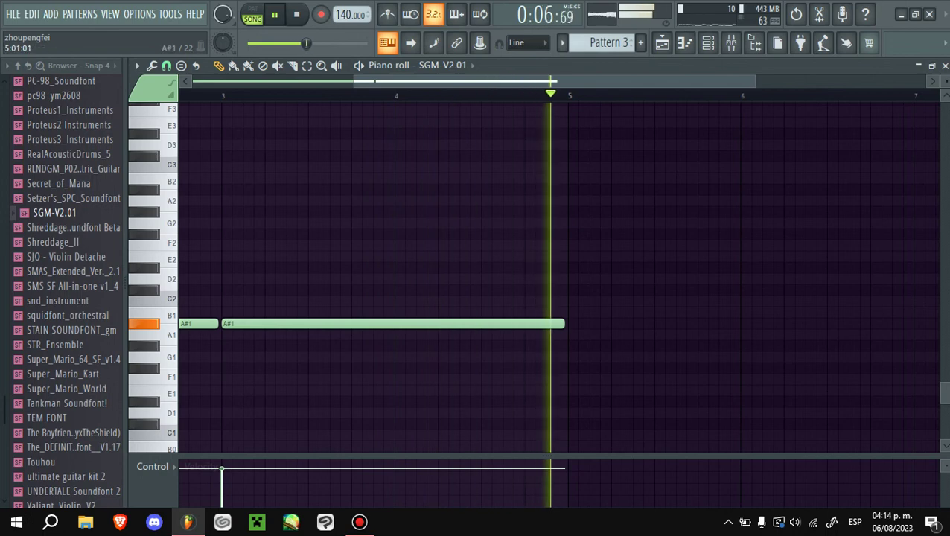
key("ctrl+b")
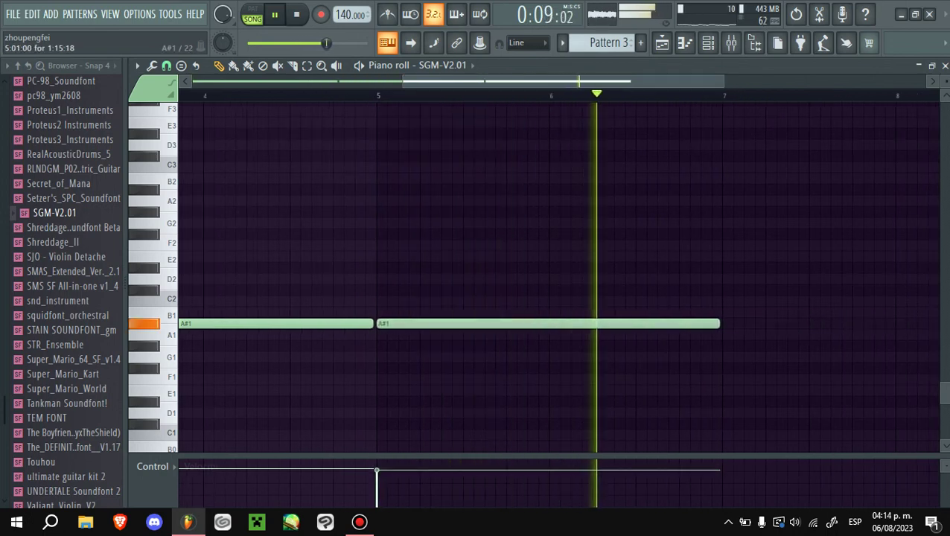
key("ctrl+b")
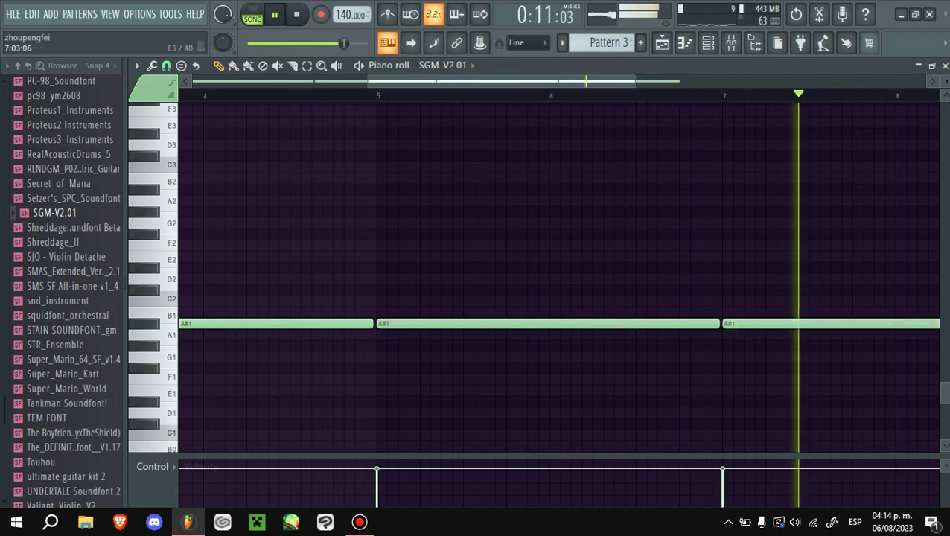
key("space")
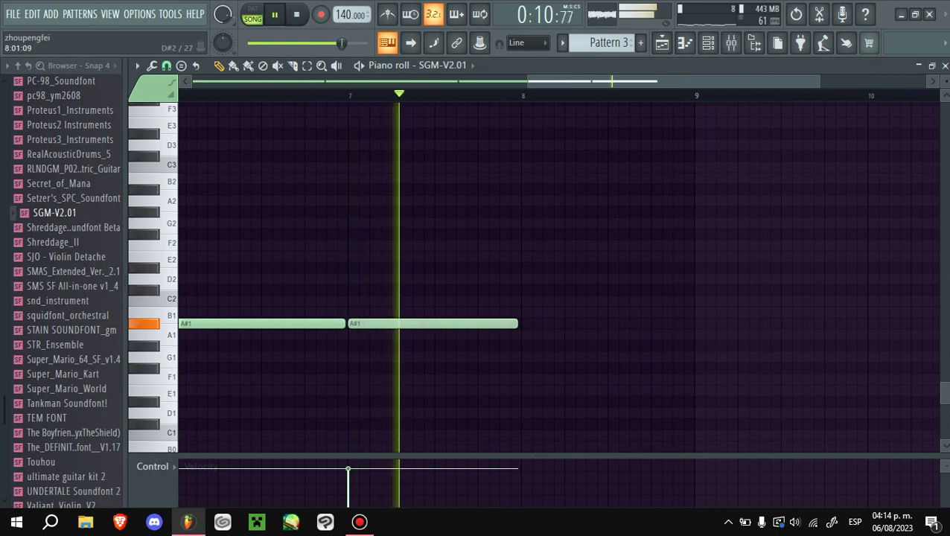
left_click(525, 234)
key("space")
key("ctrl+z")
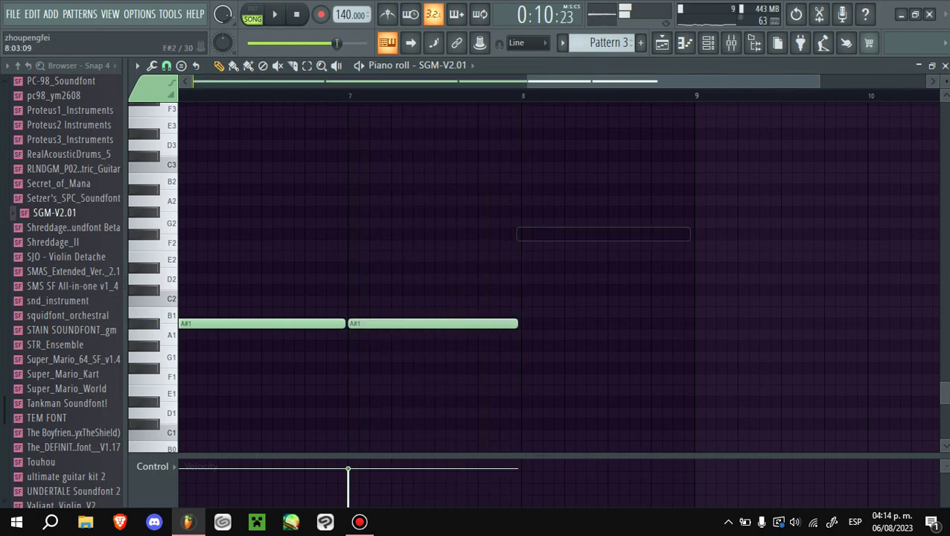
- Add a half-bar C#3 note at bar 8, followed by short descending G#3, G3 and F#3 notes up to bar 9
left_click_drag(527, 177, 528, 166)
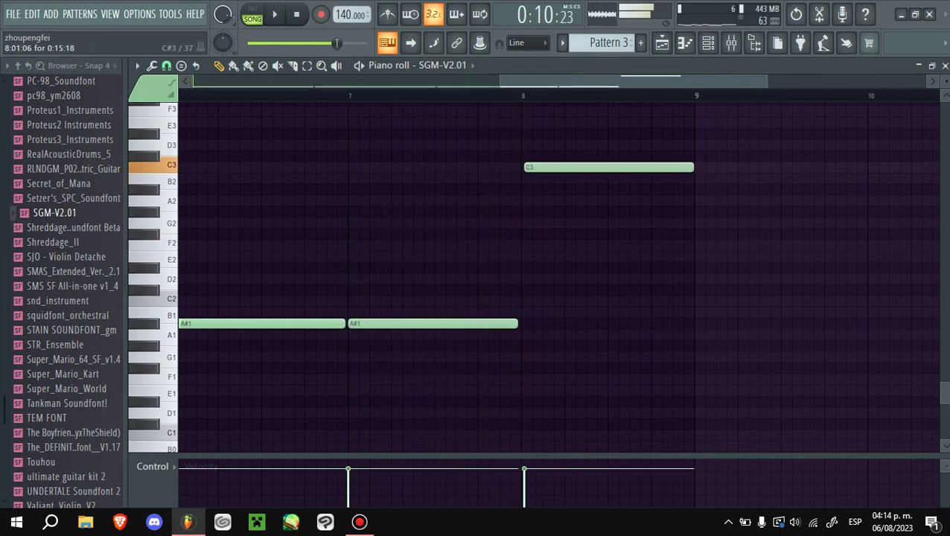
scroll(558, 276, "up", 3)
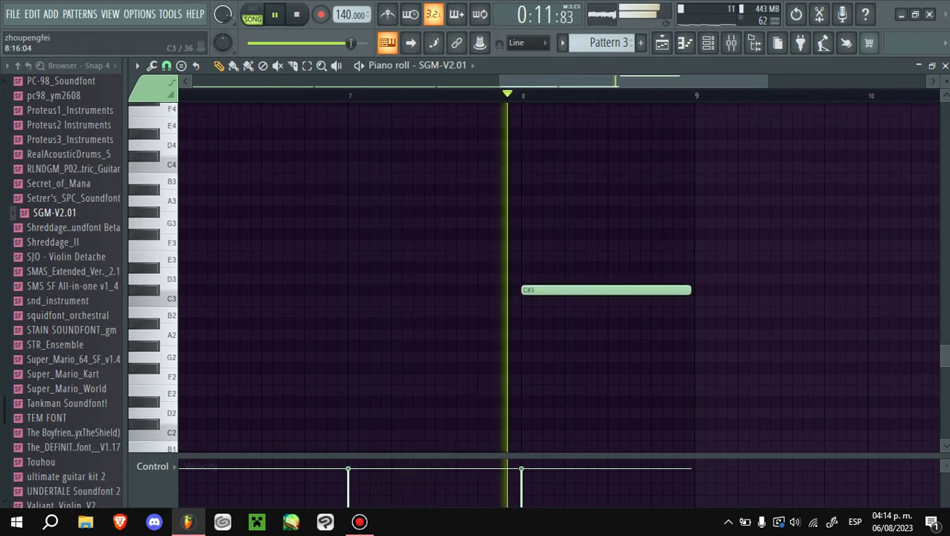
key("space")
key("ctrl+z")
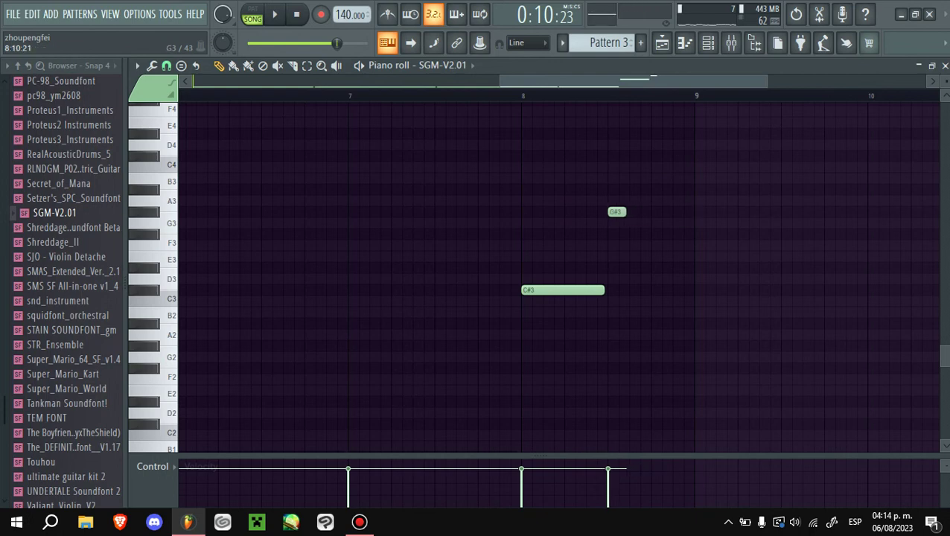
key("space")
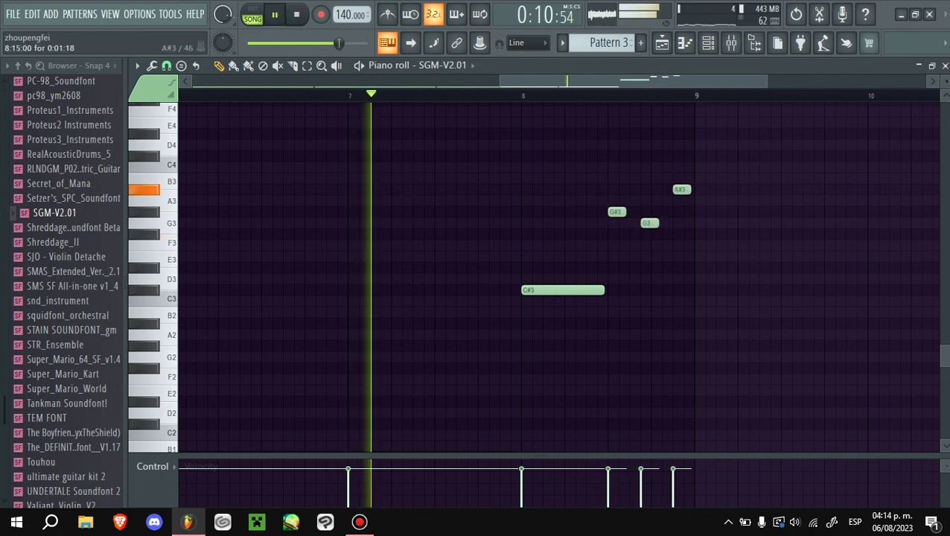
left_click_drag(684, 189, 682, 234)
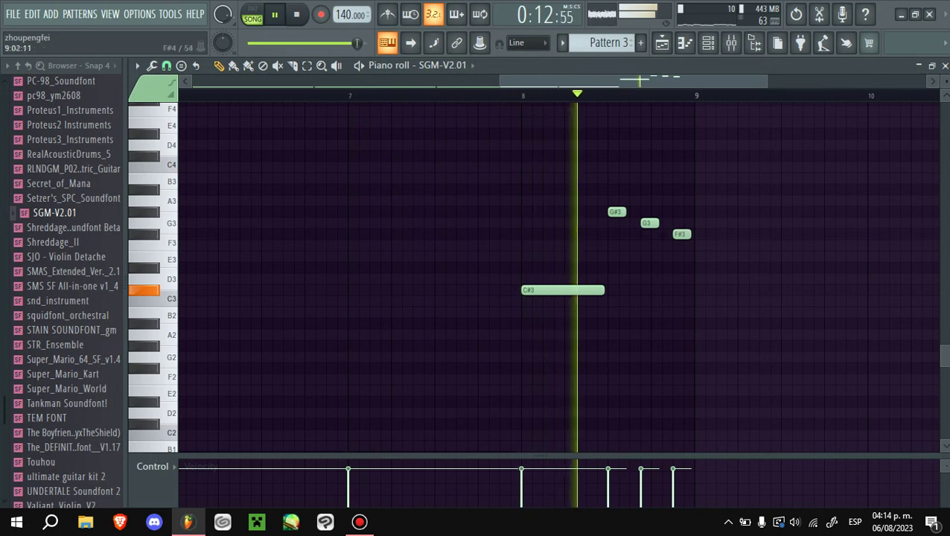
- Clone the SGM-V2.01 channel and set the copy's patch to Strings
scroll(559, 276, "up", 2)
scroll(558, 276, "down", 3)
scroll(559, 275, "down", 3)
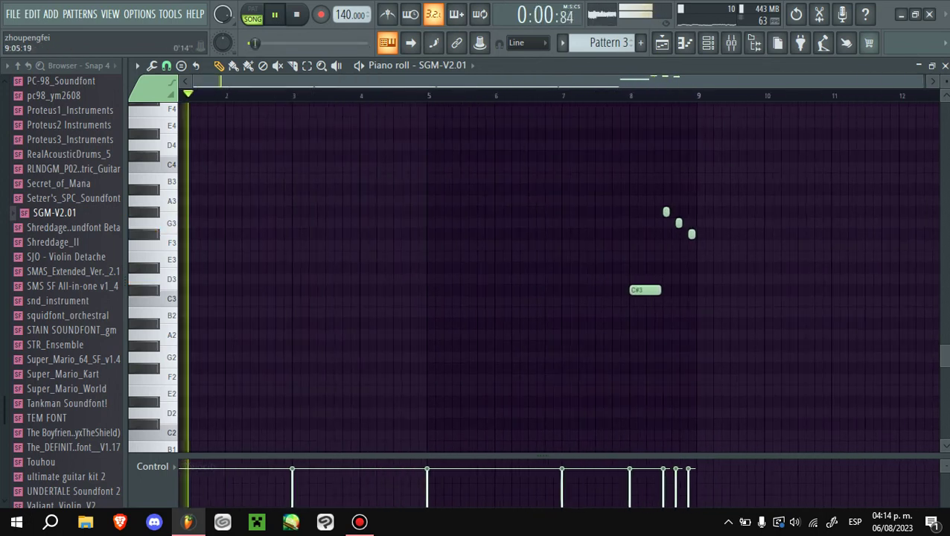
scroll(558, 276, "down", 3)
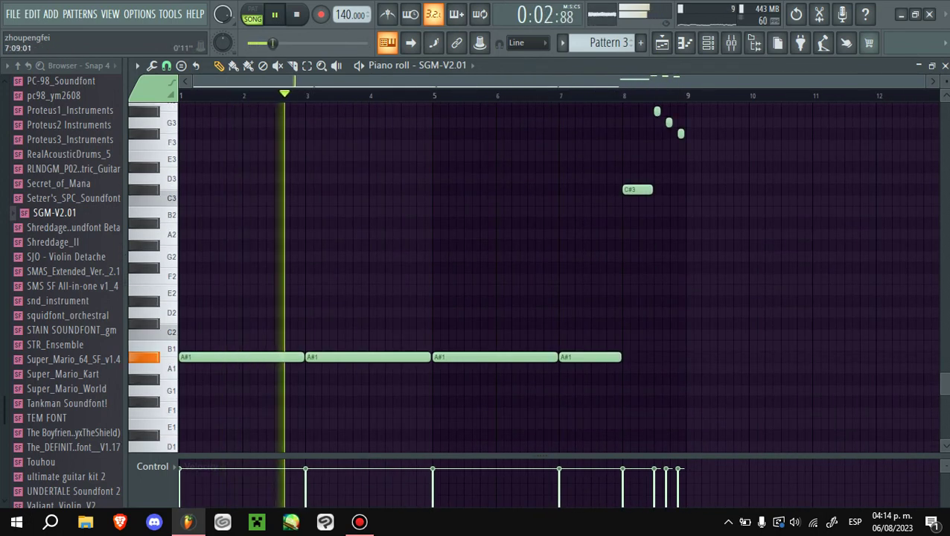
key("F6")
right_click(543, 191)
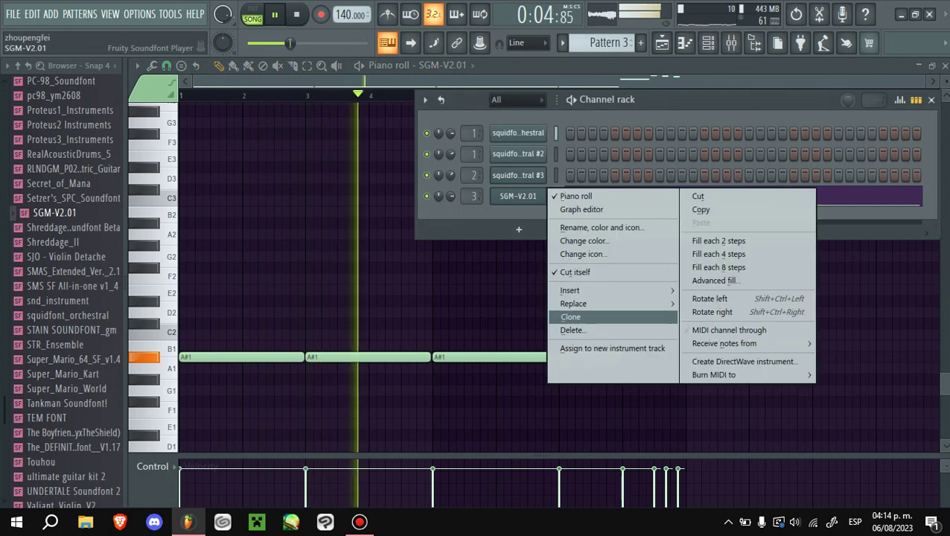
left_click(573, 317)
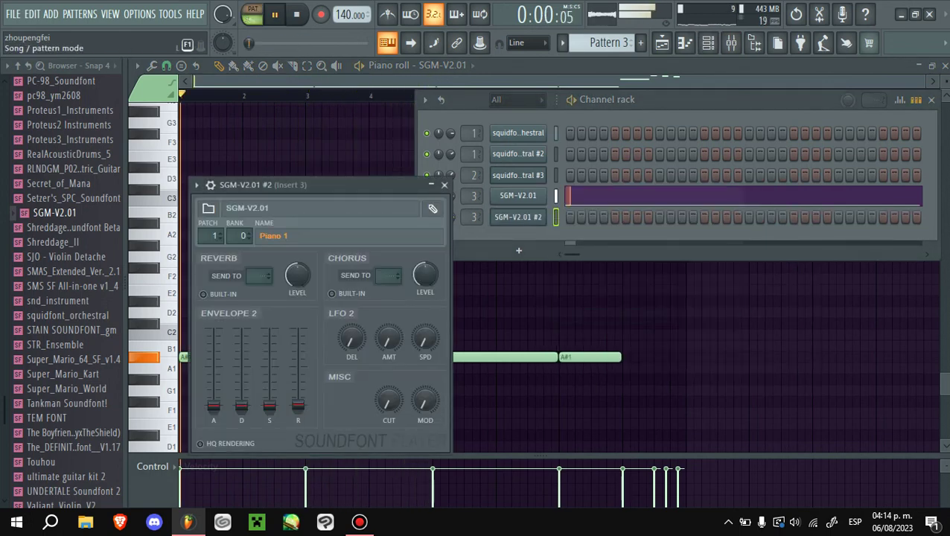
left_click(274, 236)
scroll(470, 261, "down", 10)
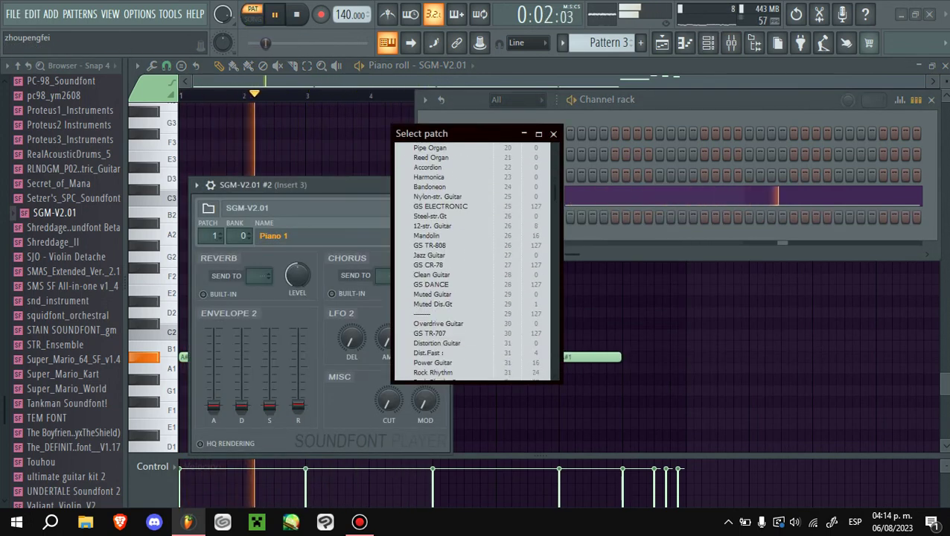
scroll(469, 261, "down", 15)
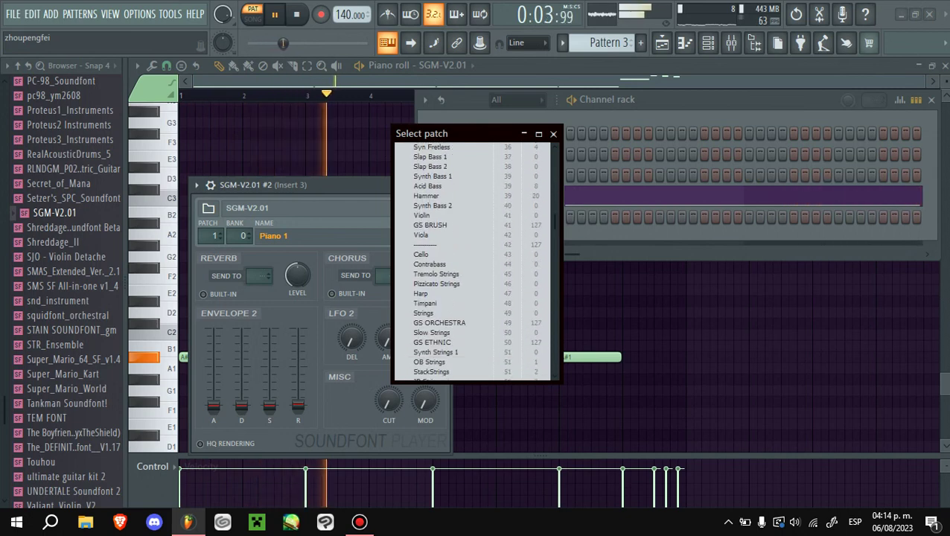
left_click(424, 313)
- In the SGM-V2.01 #2 piano roll, place one-bar A#2 notes in every bar from 1 to 7
left_click(417, 64)
left_click(447, 65)
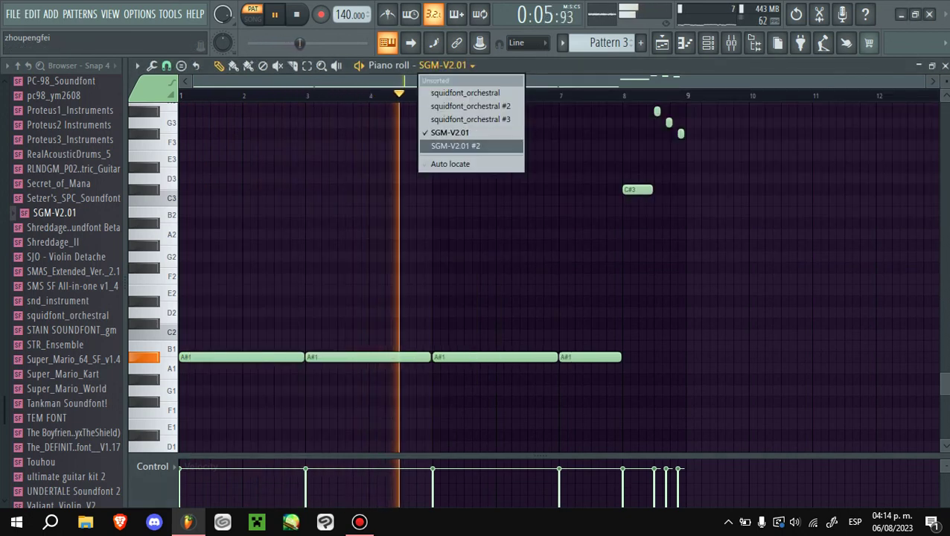
left_click(455, 146)
key("space")
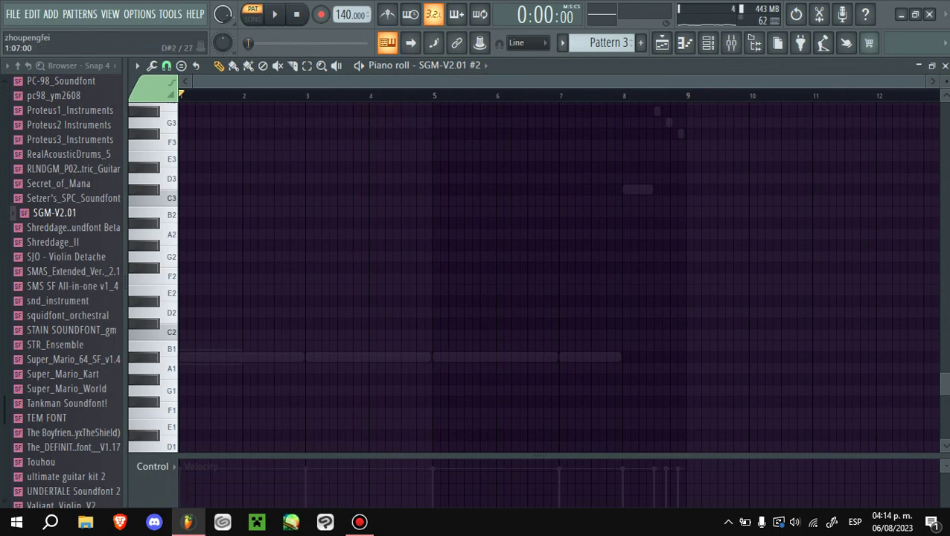
scroll(215, 123, "up", 3)
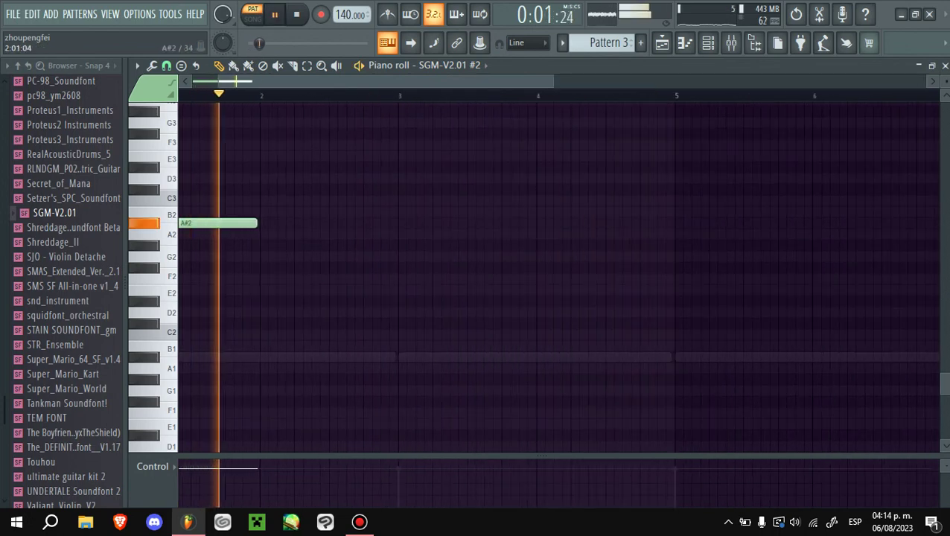
left_click(264, 222)
left_click(406, 222)
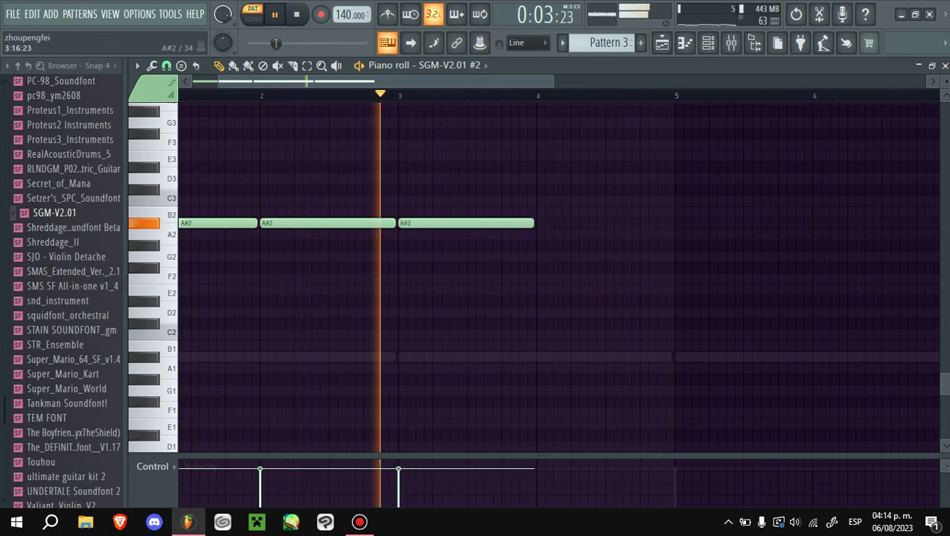
left_click(543, 223)
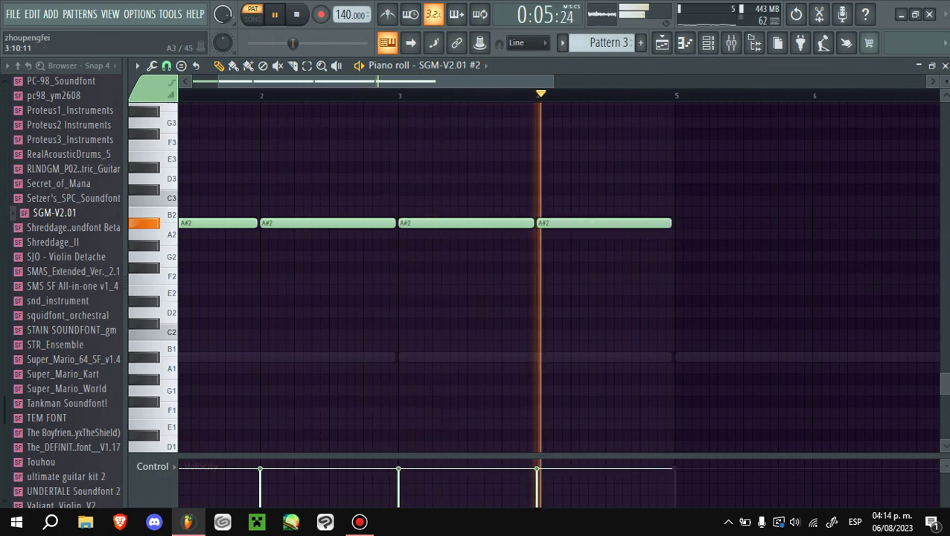
left_click(476, 223)
left_click(615, 223)
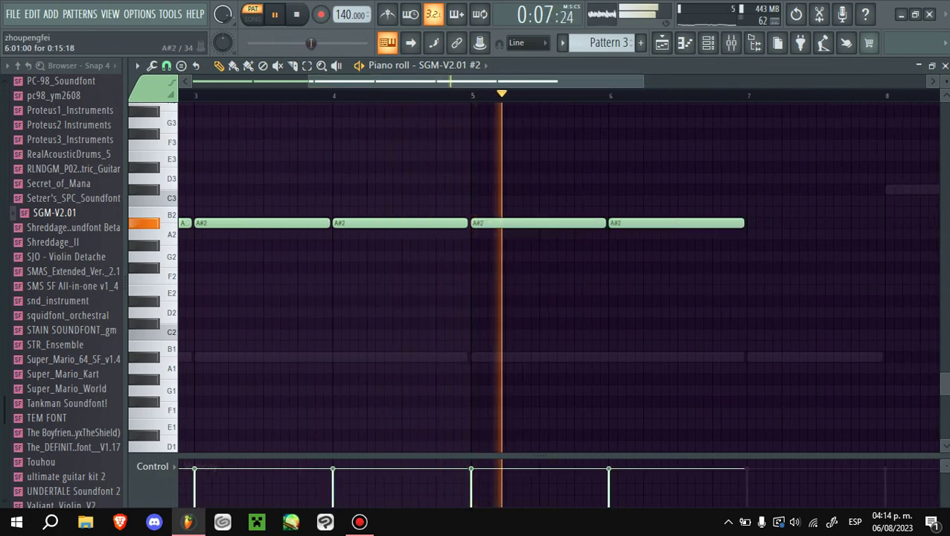
left_click(752, 223)
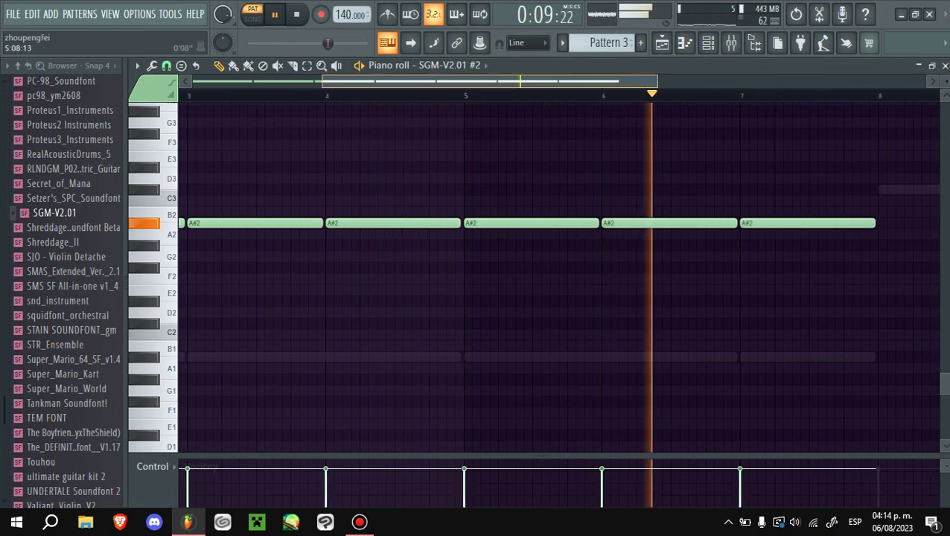
- Fill bar 8 of the SGM-V2.01 #2 part with a half-bar C#3 and short D#3, C#3 and C3 notes
scroll(595, 261, "up", 3)
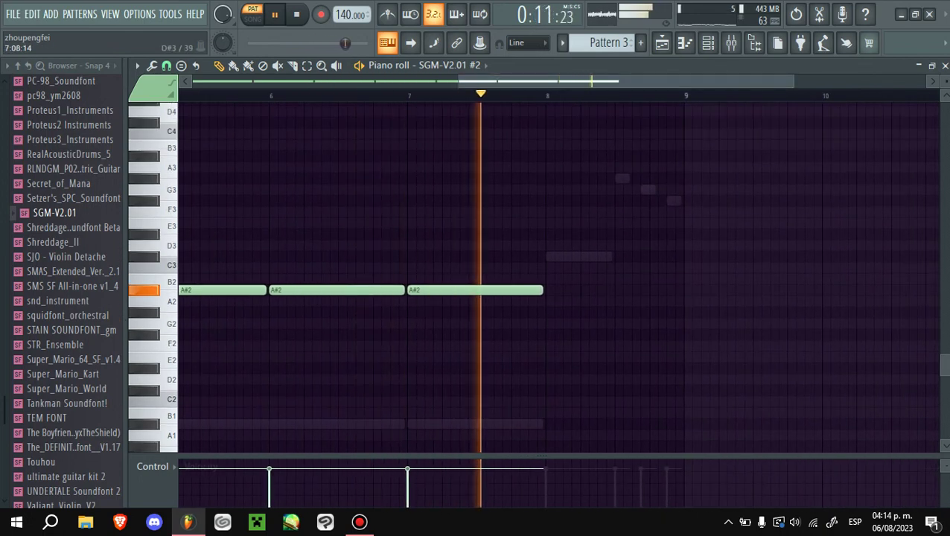
left_click(555, 256)
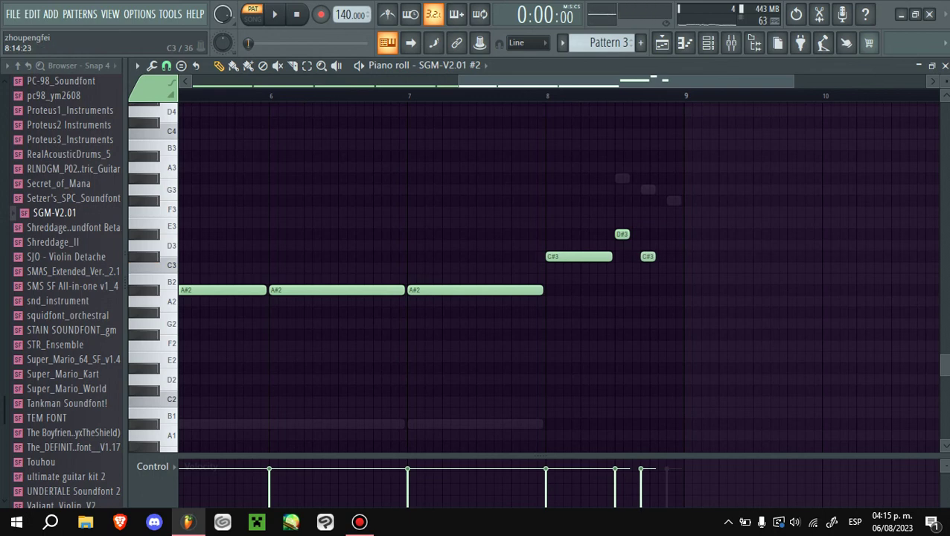
key("space")
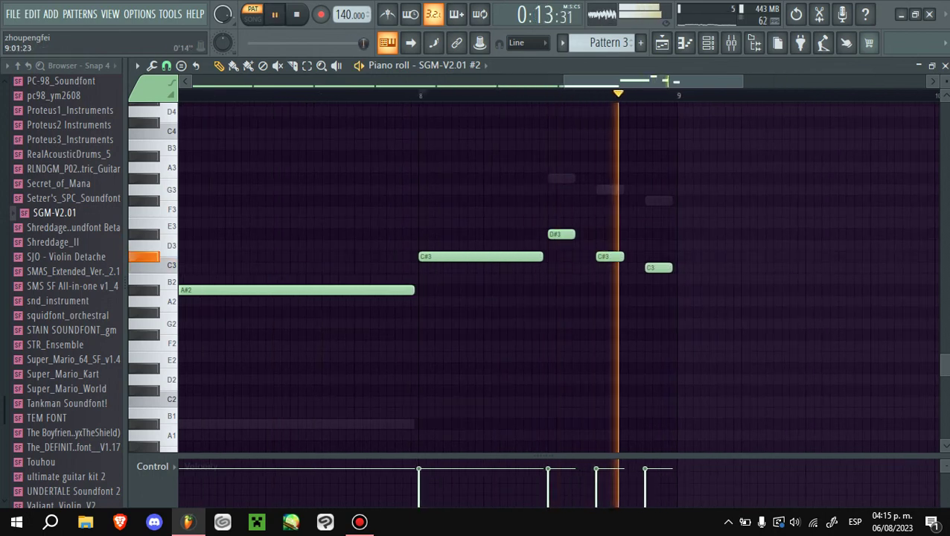
- Clone the SGM-V2.01 #2 channel and set the copy's patch to Choir Aahs
key("l")
key("F5")
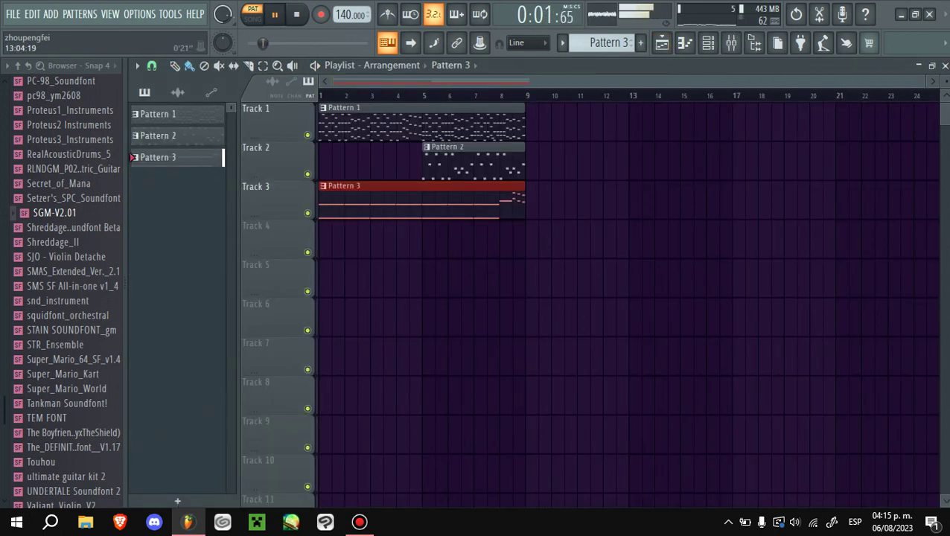
key("F6")
right_click(516, 210)
left_click(570, 337)
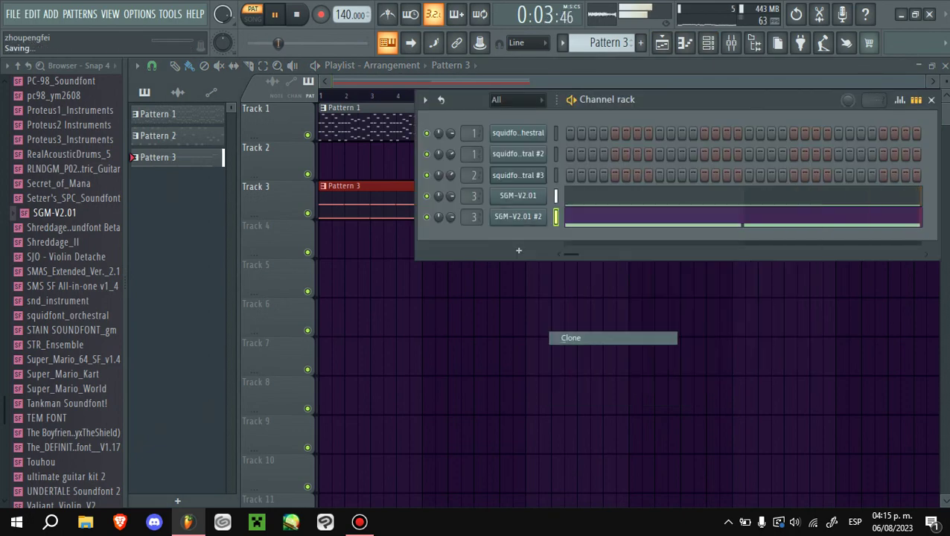
left_click(290, 254)
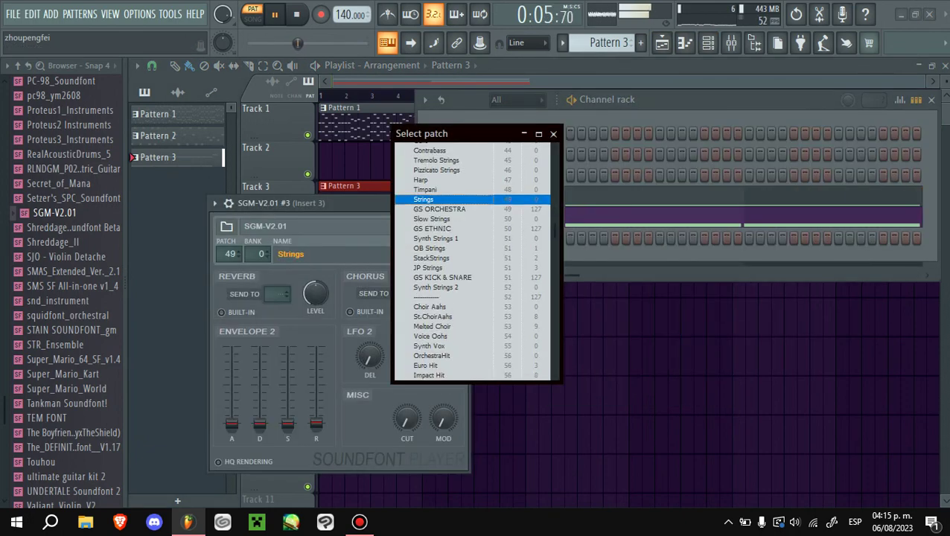
scroll(472, 261, "down", 2)
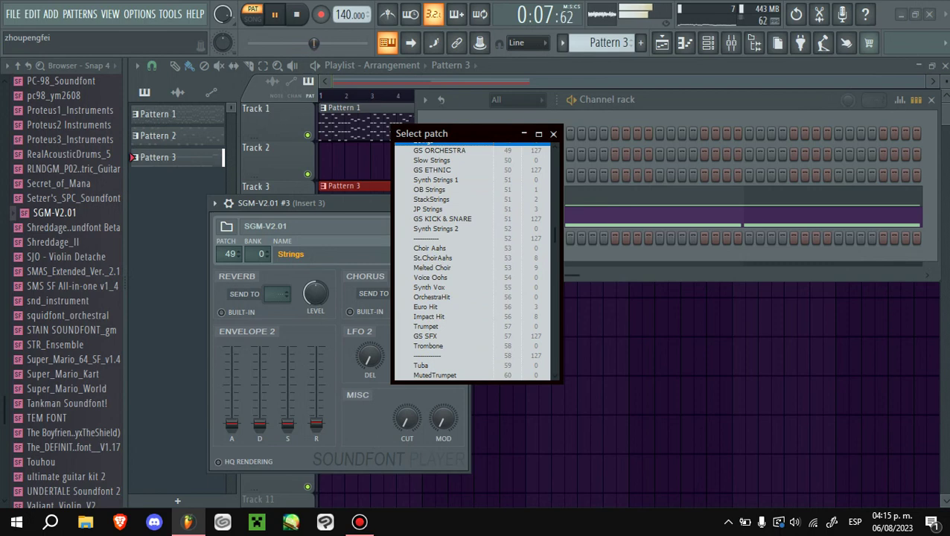
left_click(430, 248)
left_click(554, 133)
left_click_drag(350, 202, 759, 225)
key("space")
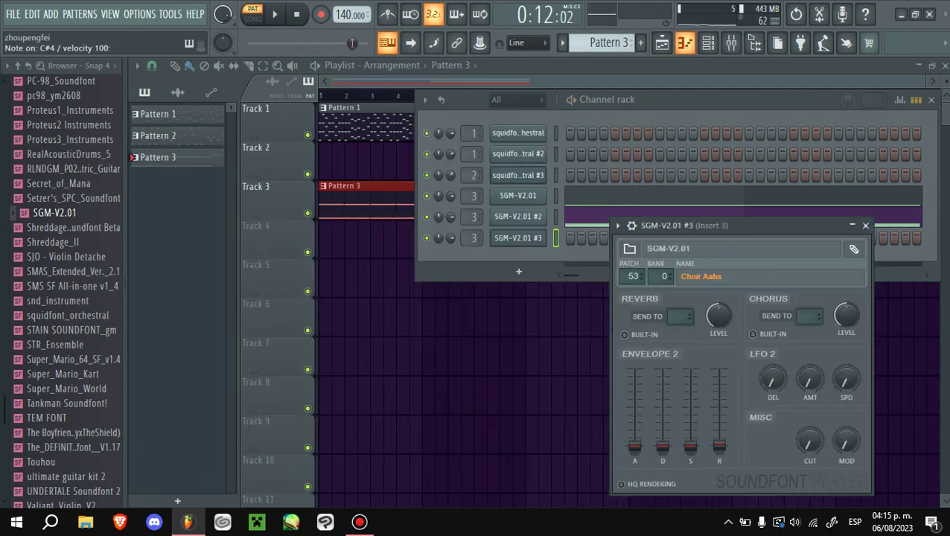
- Copy all notes of the SGM-V2.01 #2 part into the SGM-V2.01 #3 piano roll and move them down one octave
key("F7")
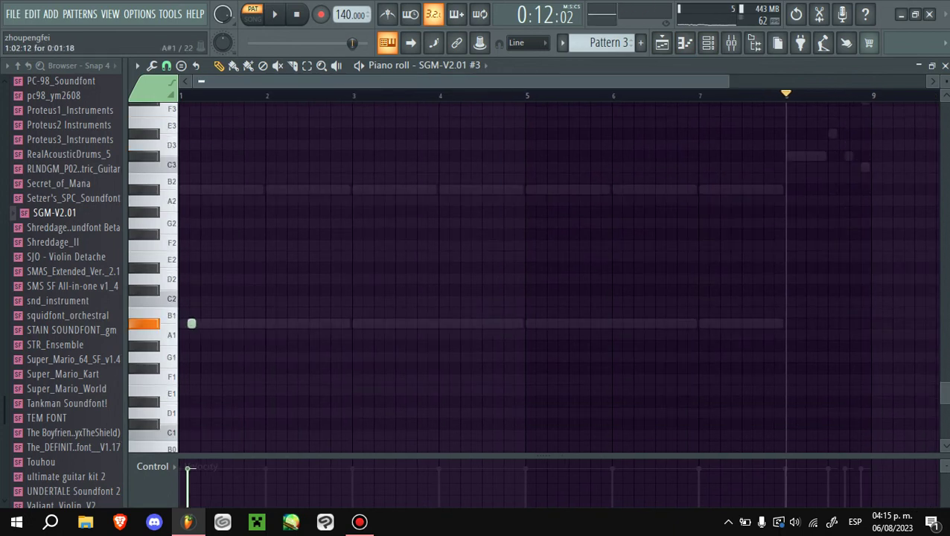
key("Up")
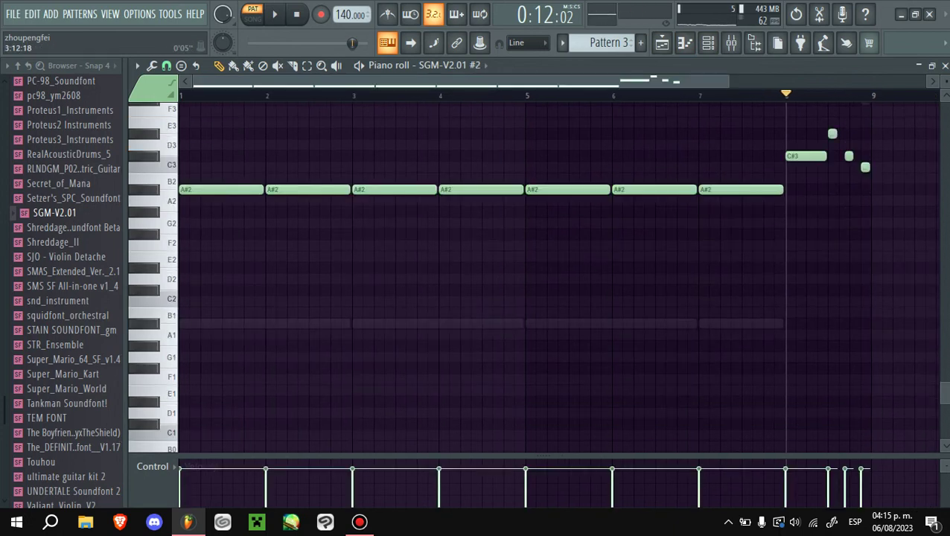
left_click(451, 65)
left_click(456, 158)
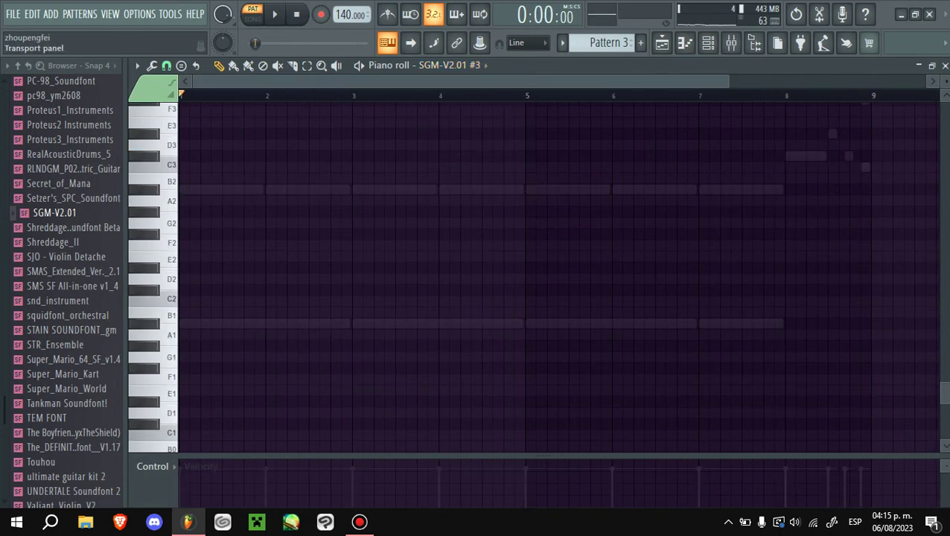
key("ctrl+v")
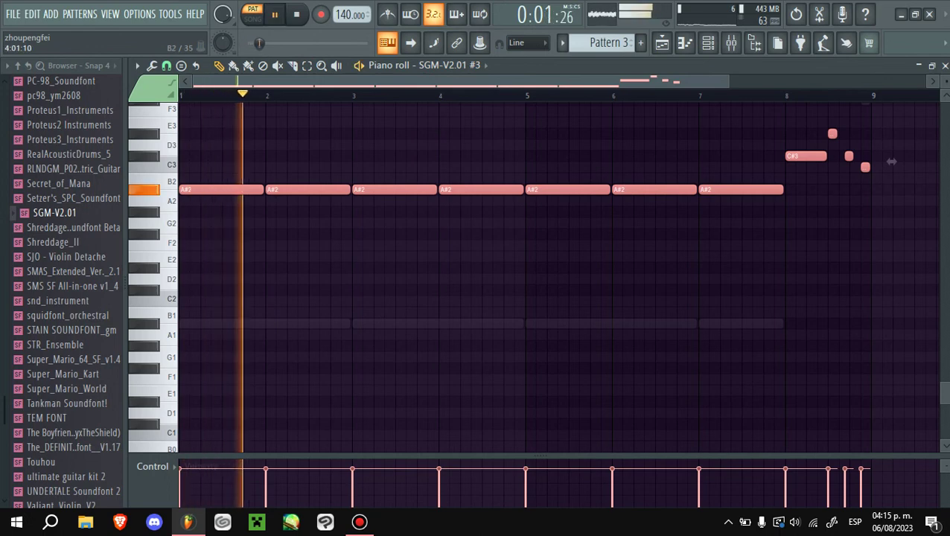
left_click_drag(891, 161, 891, 296)
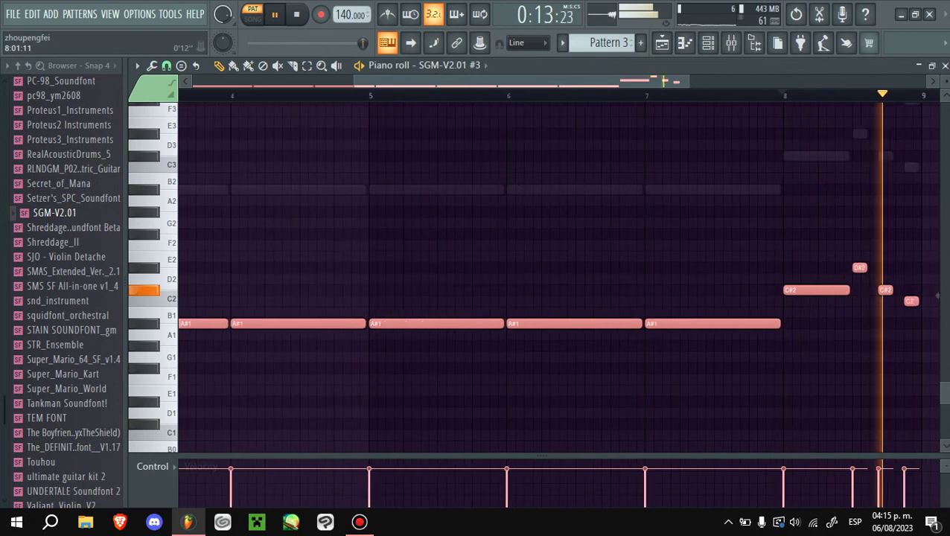
- In the SGM-V2.01 piano roll, change the last two short notes of bar 8 to F3 and D#3
scroll(891, 295, "down", 2)
double_click(784, 222)
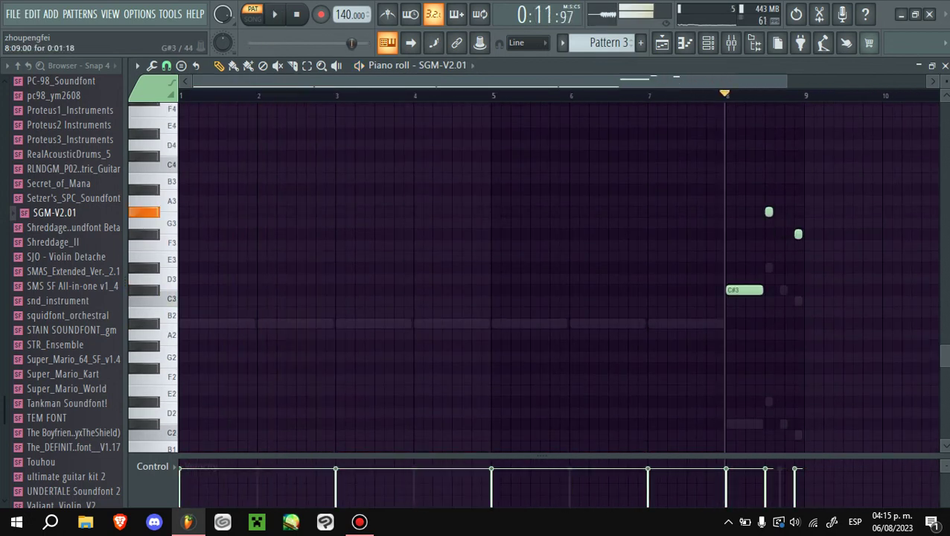
scroll(797, 234, "up", 2)
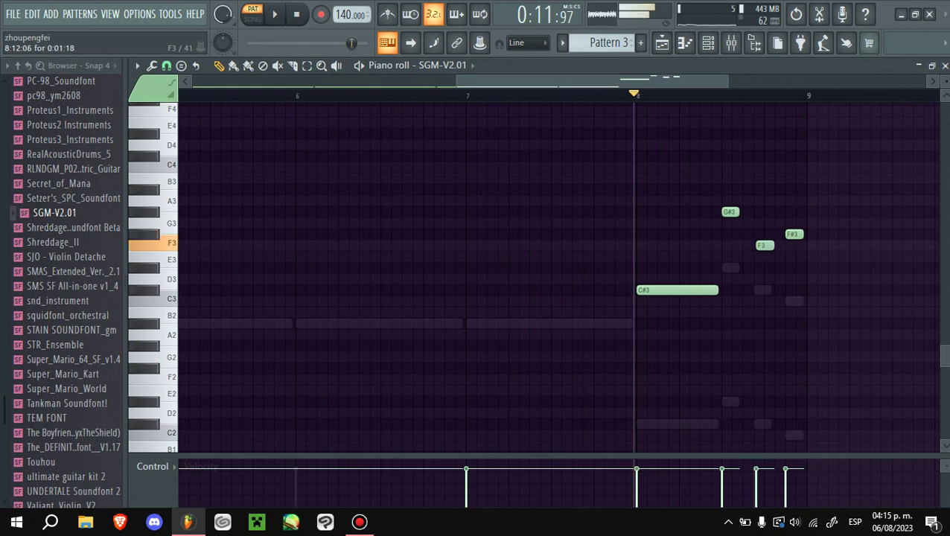
left_click_drag(794, 256, 794, 267)
key("space")
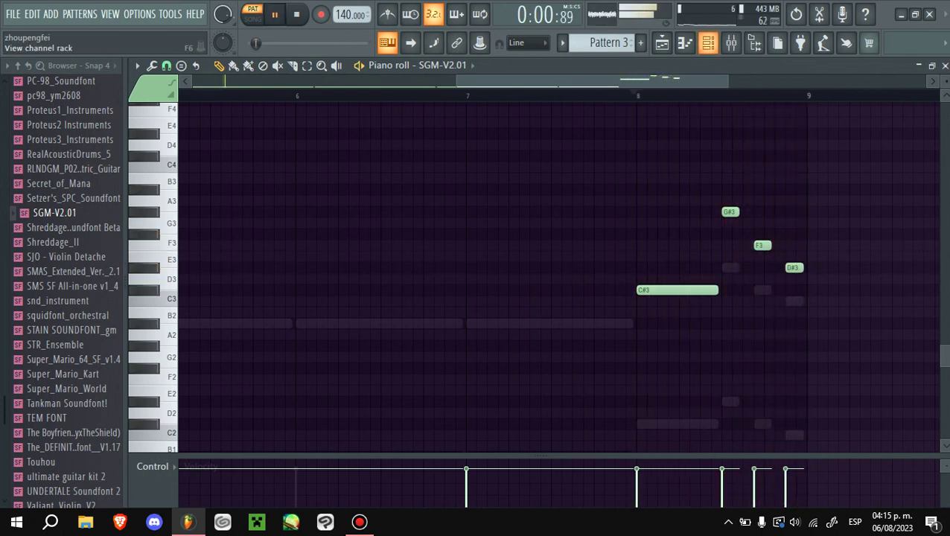
- Clone the SGM-V2.01 #3 channel and route the copy to mixer track 4
left_click(708, 43)
key("space")
right_click(545, 237)
left_click(572, 359)
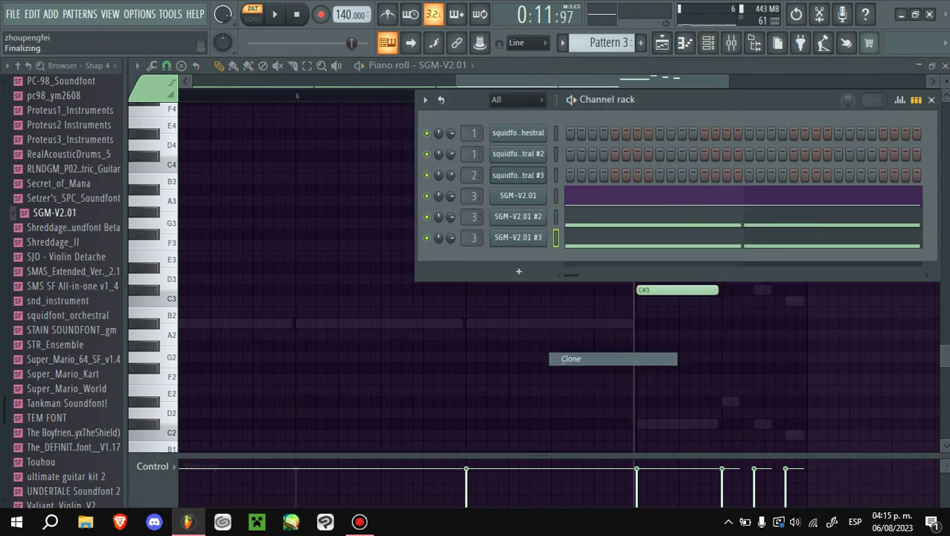
left_click(649, 243)
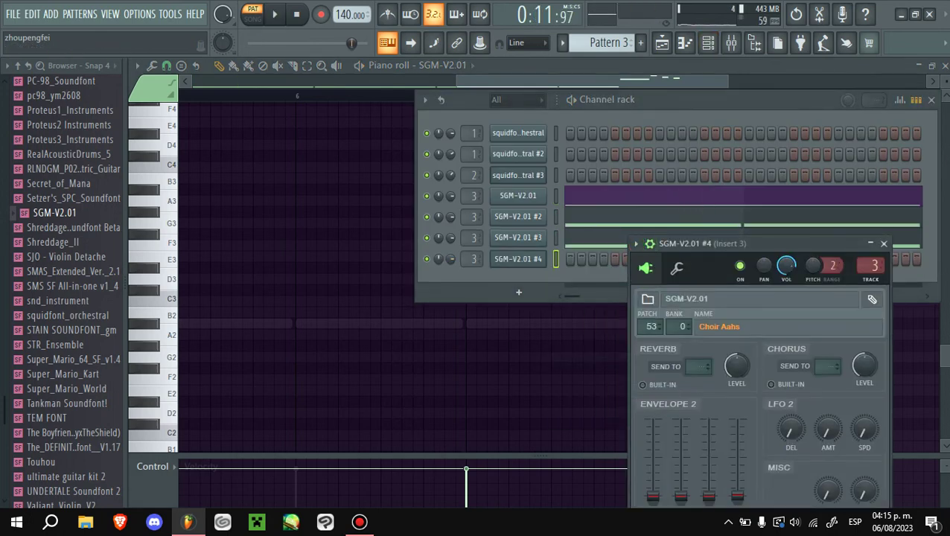
- Set the patch of the SGM-V2.01 #4 channel to Tubular Bells
left_click(719, 326)
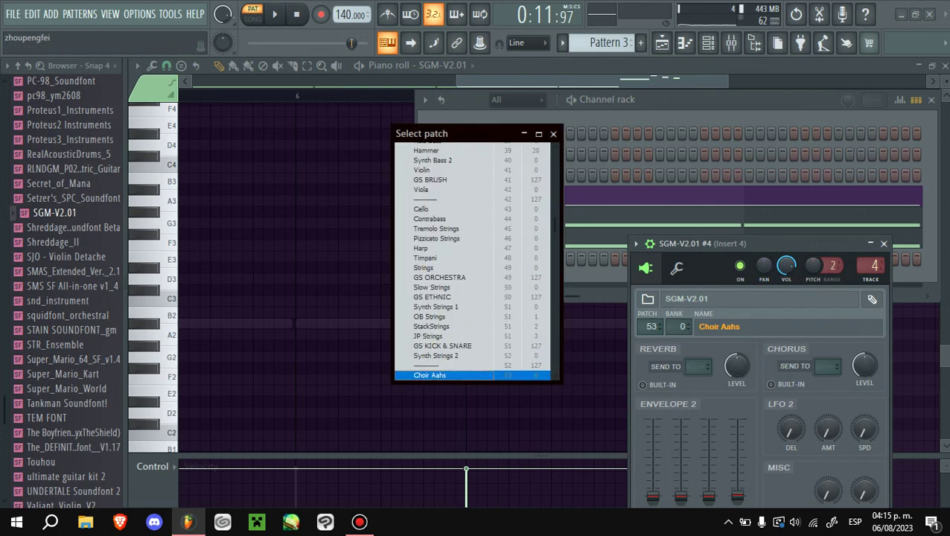
scroll(472, 261, "up", 5)
scroll(472, 261, "down", 5)
scroll(472, 261, "up", 10)
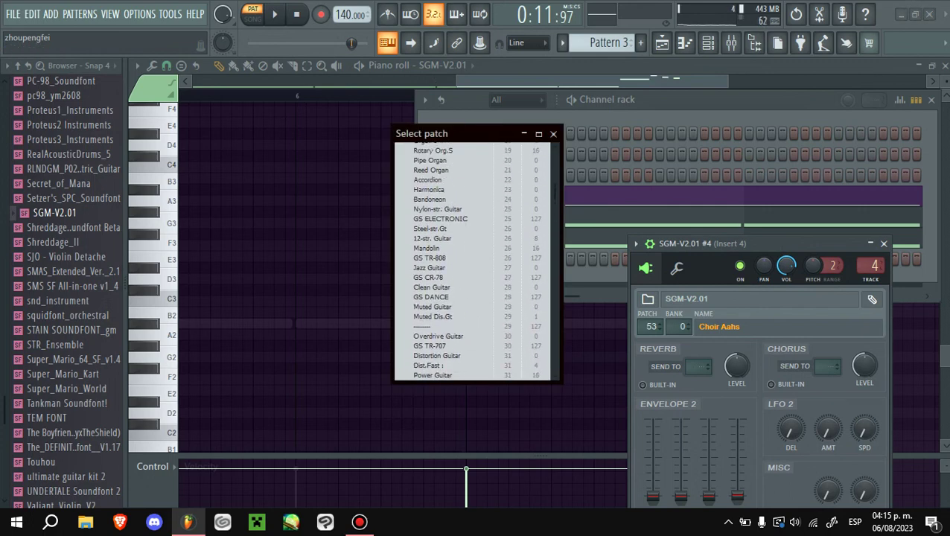
scroll(472, 261, "down", 4)
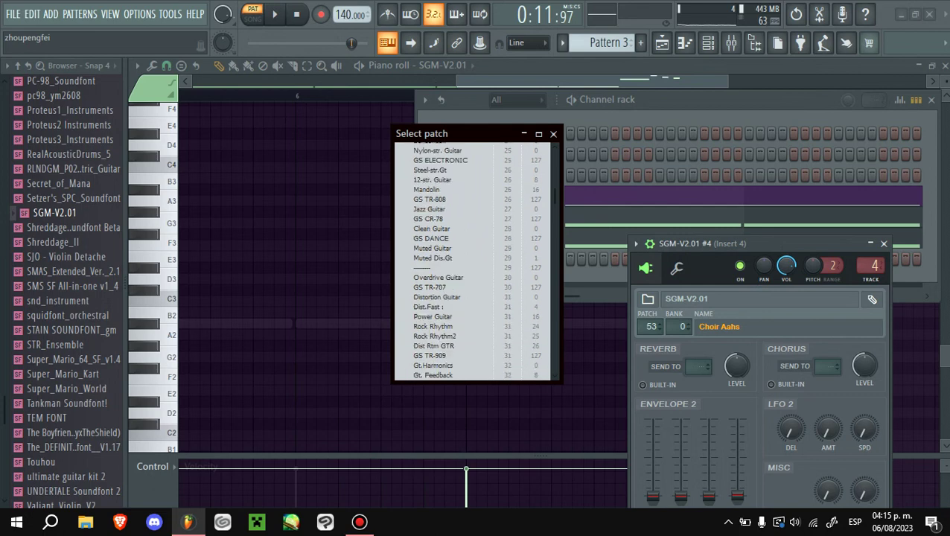
scroll(472, 260, "up", 6)
double_click(432, 199)
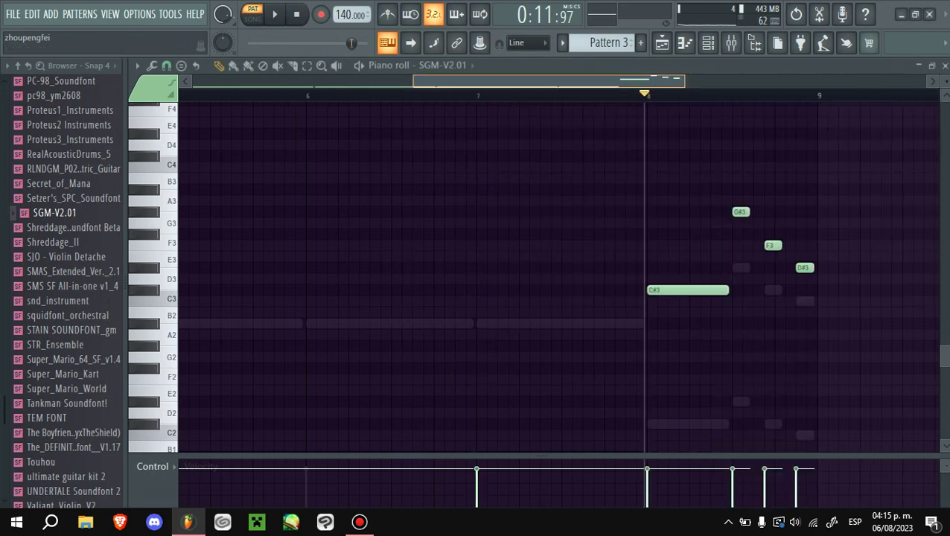
- In the SGM-V2.01 #4 piano roll, place short A#5 notes at the start of bars 1 and 2
left_click(442, 65)
left_click(455, 172)
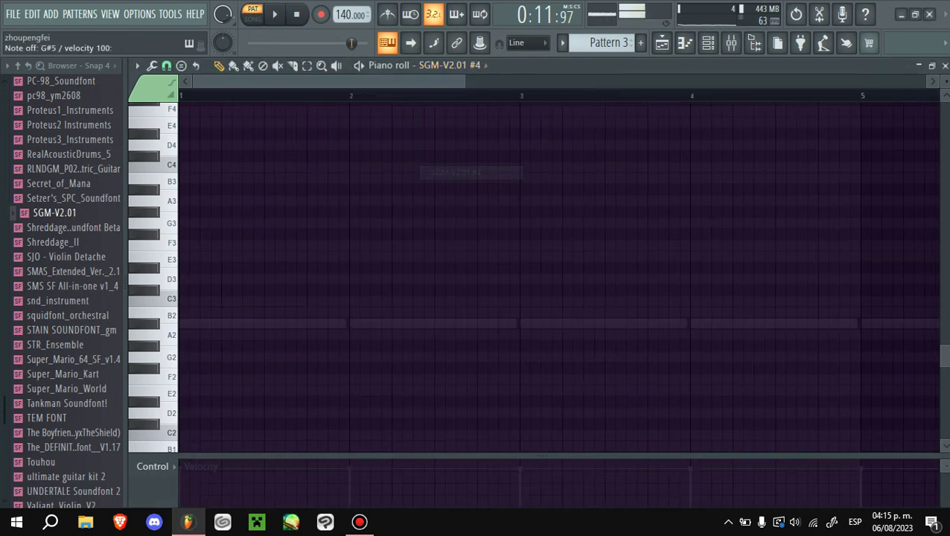
left_click(708, 43)
left_click(518, 259)
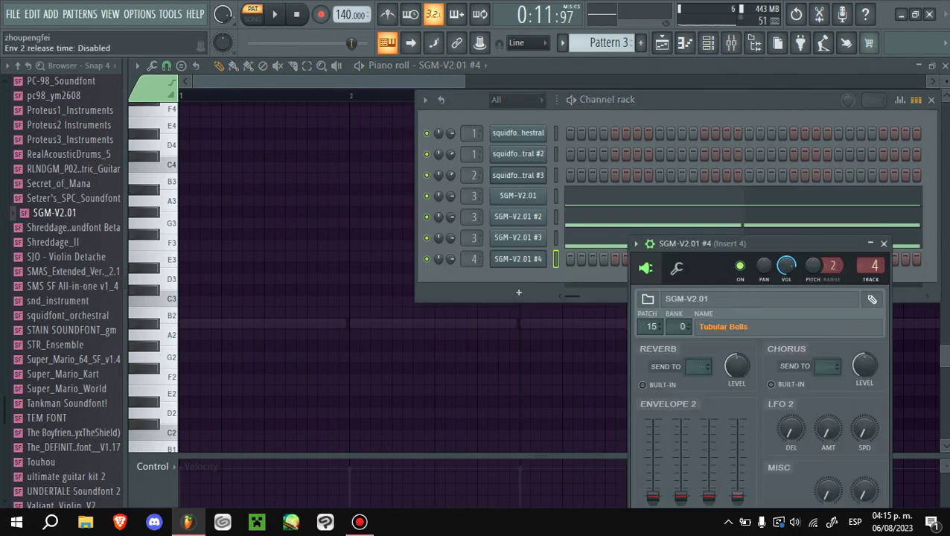
left_click(339, 134)
left_click(442, 65)
left_click(457, 231)
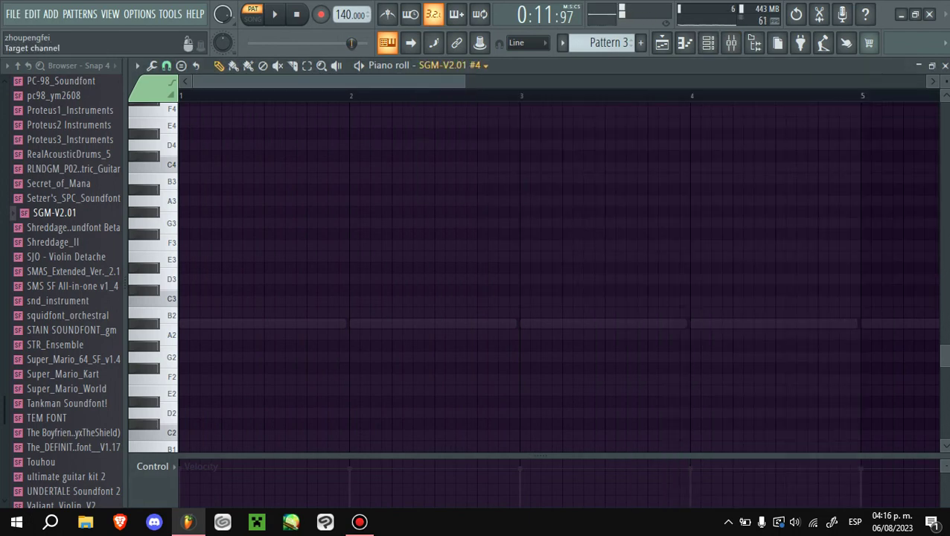
scroll(149, 242, "down", 5)
scroll(149, 242, "up", 10)
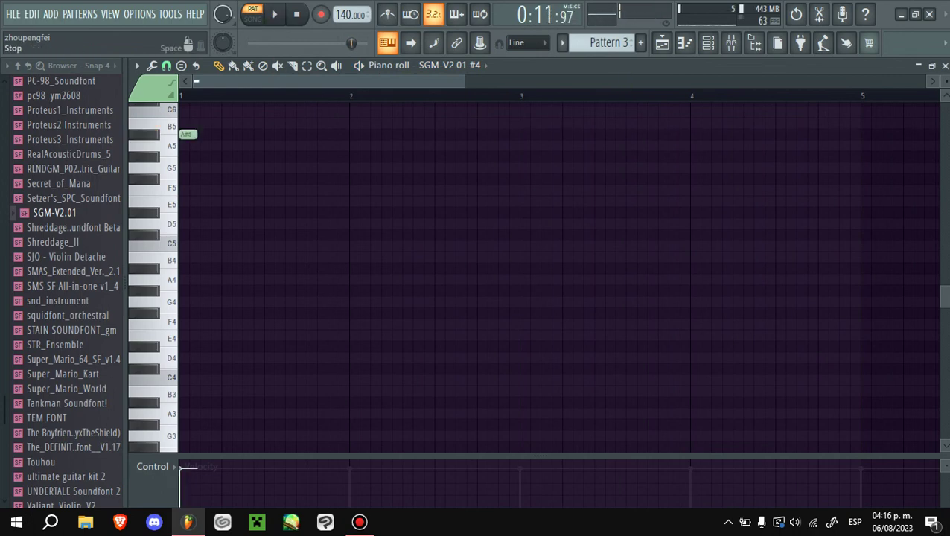
key("space")
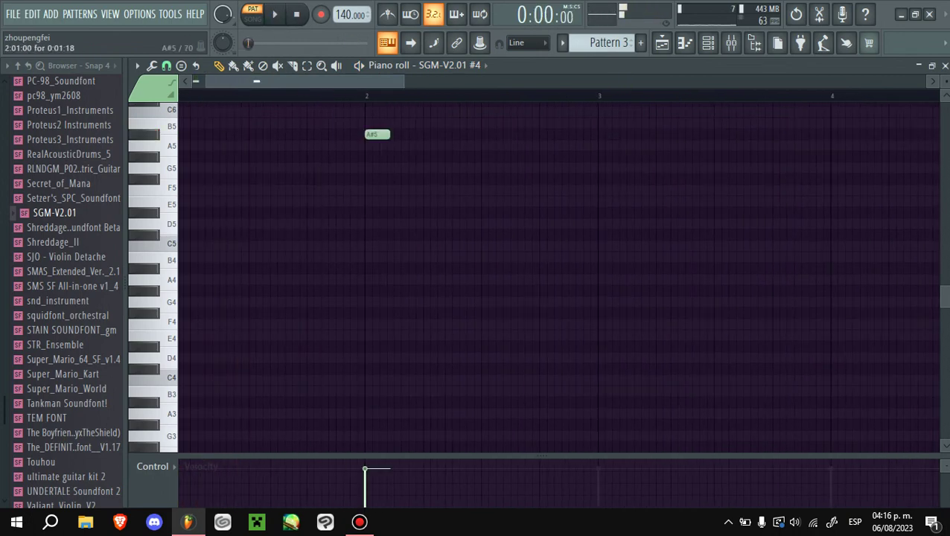
- Continue the bell part with short notes: G#5 near the end of bar 2, A#5 at bar 3 and C#6 at bar 4
scroll(534, 277, "up", 2)
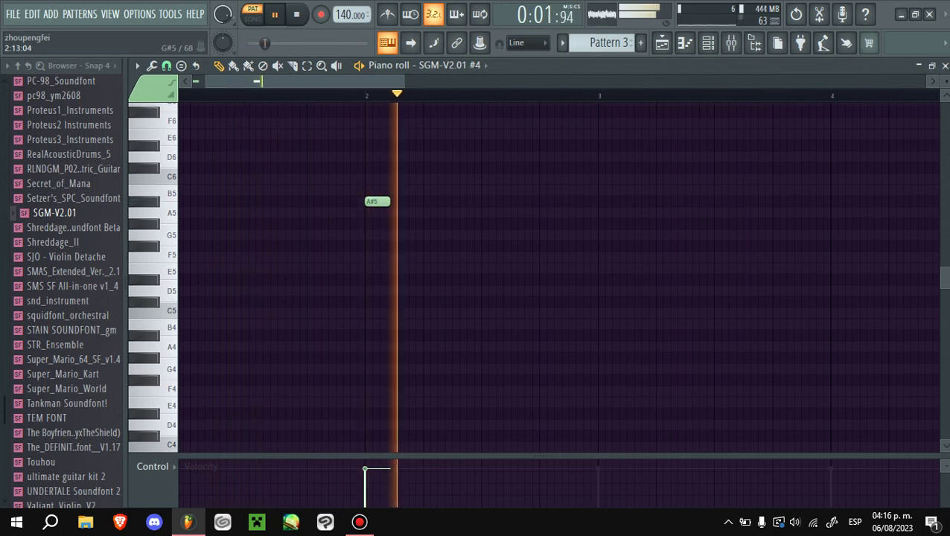
key("h")
key("j")
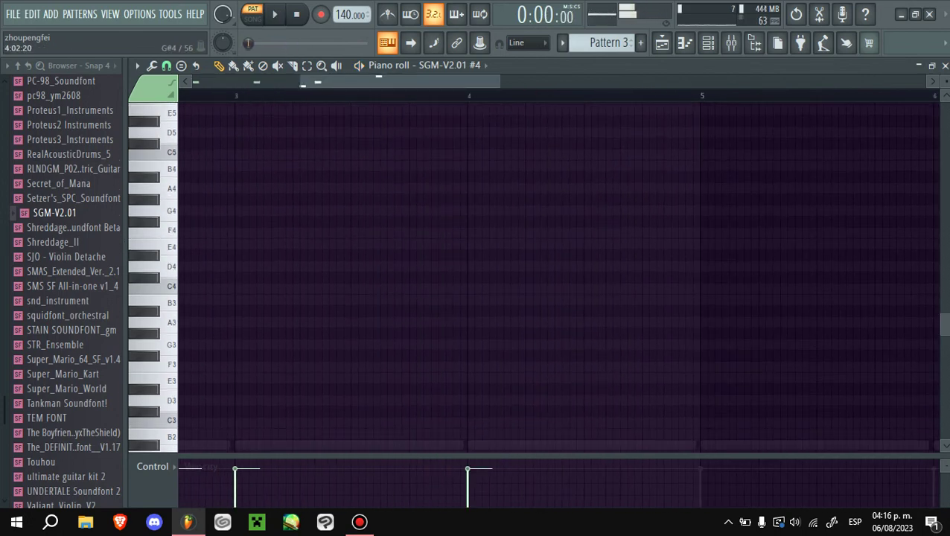
key("space")
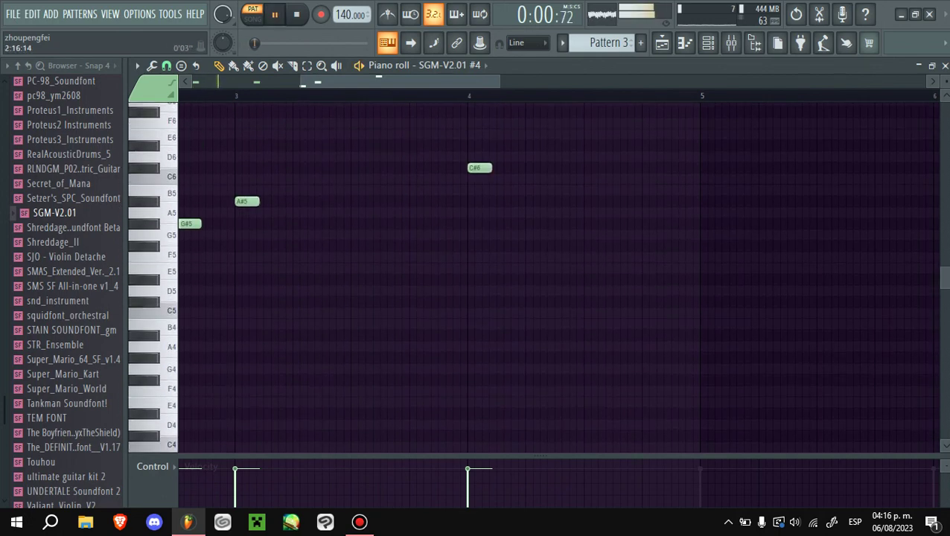
- Repeat the four-bar bell phrase in bars 5 to 8 and add a short D#6 note in the middle of bar 8
key("Page_Down")
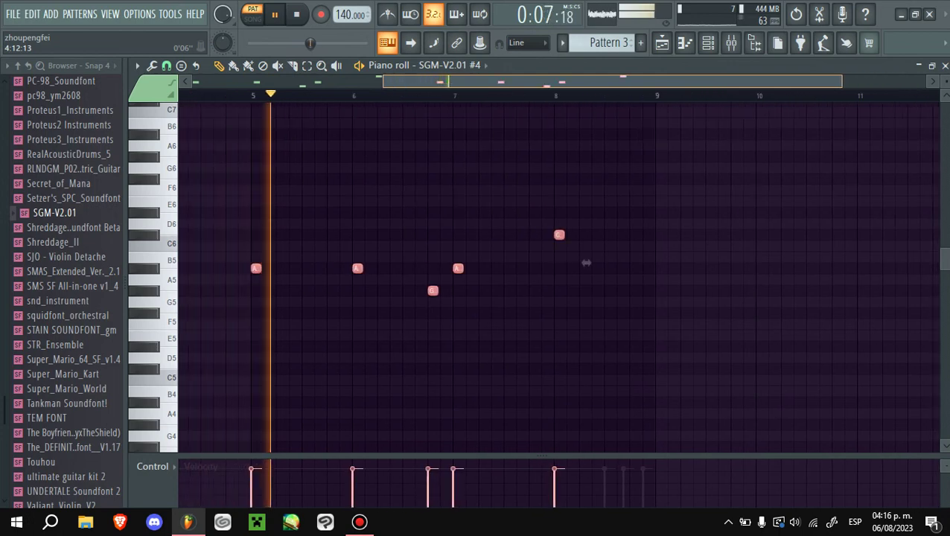
scroll(700, 263, "up", 3)
left_click(635, 223)
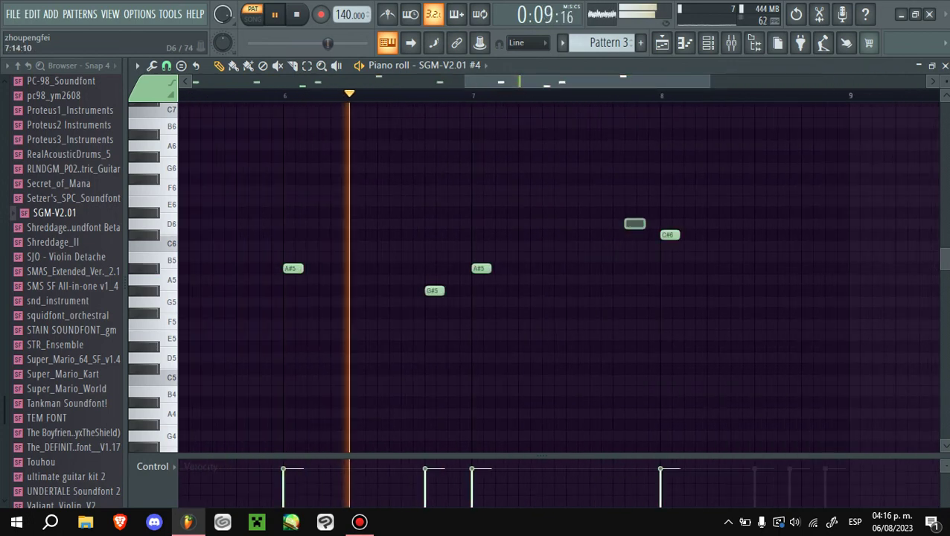
scroll(559, 276, "down", 5)
scroll(559, 276, "up", 4)
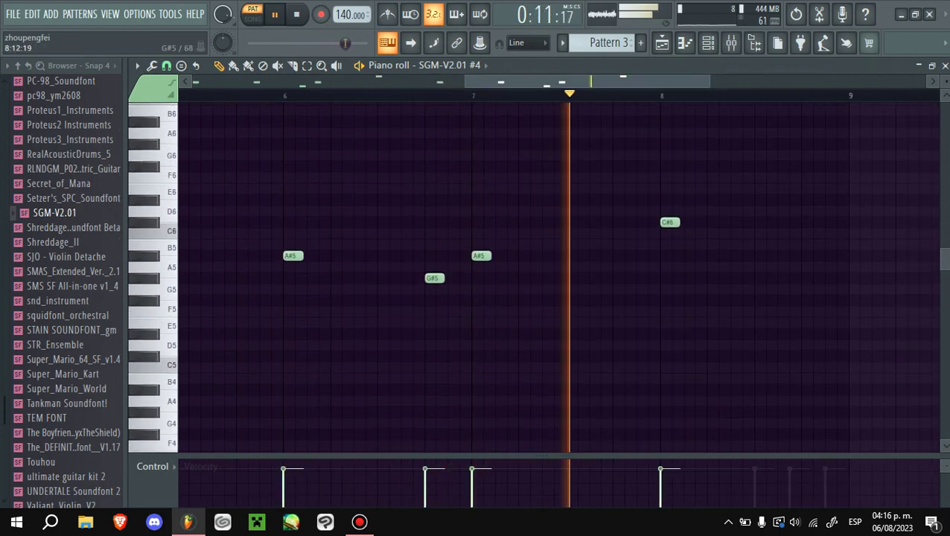
scroll(744, 276, "up", 3)
left_click(763, 257)
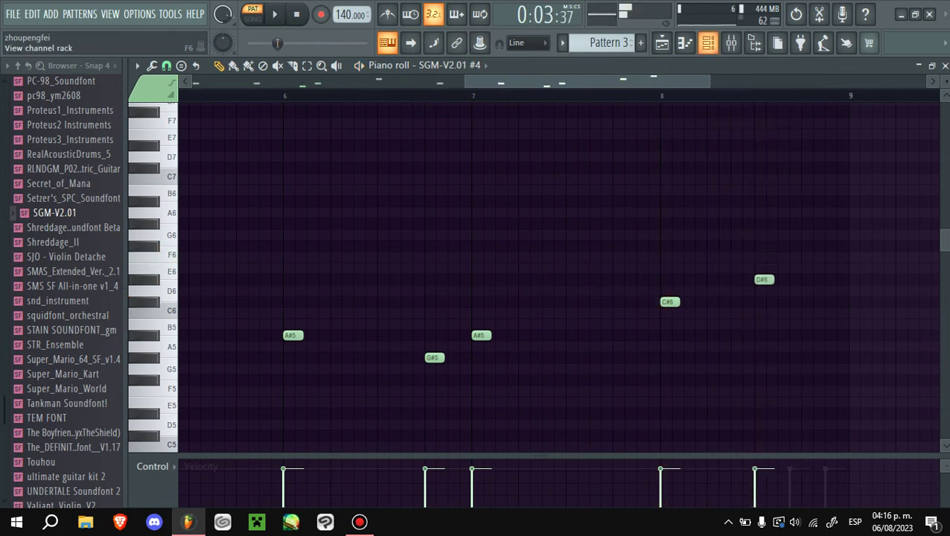
- Add Fruity Parametric EQ 2 to mixer Insert 3, raising band 6 about 3.7 dB near 9.8 kHz and band 1 by 6 dB at 206 Hz
left_click(708, 43)
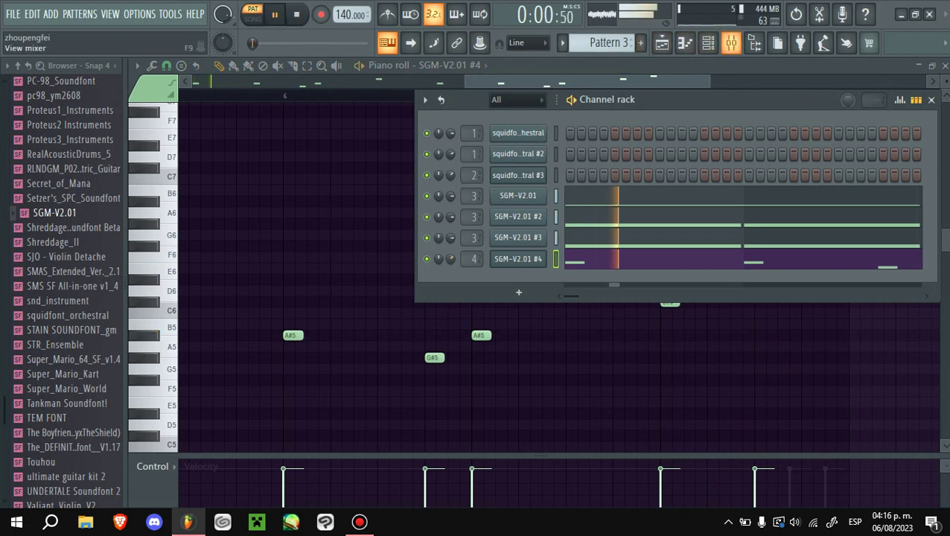
left_click(731, 42)
left_click(267, 179)
left_click(827, 108)
left_click(625, 228)
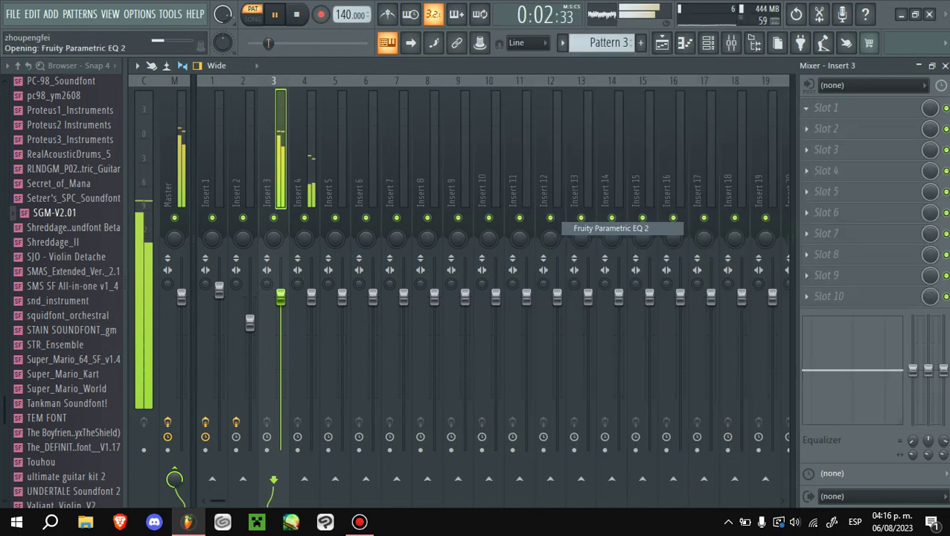
left_click_drag(395, 248, 454, 232)
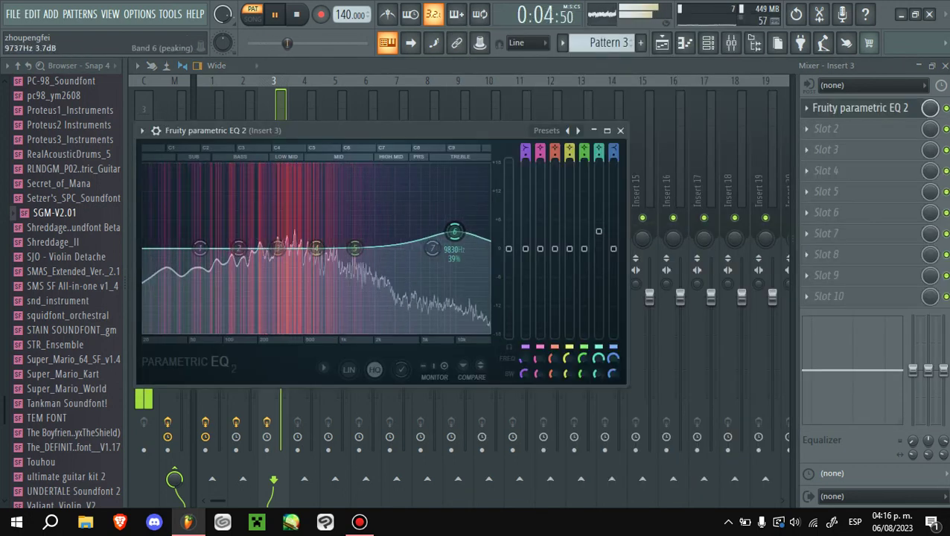
left_click_drag(199, 248, 259, 219)
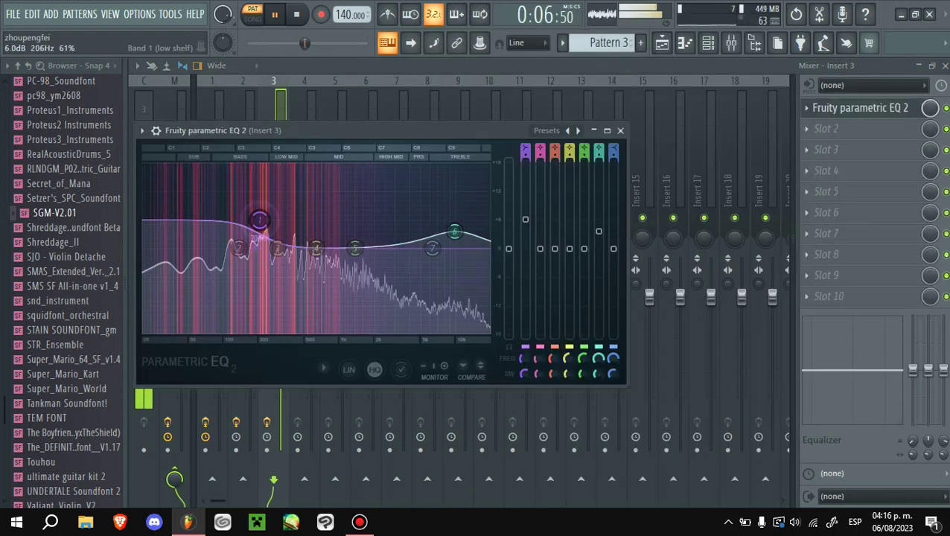
- Add Fruity Reeverb and Soundgoodizer to mixer Insert 3 after the equalizer and lower the insert's fader to 81% (-4.5 dB)
left_click(827, 129)
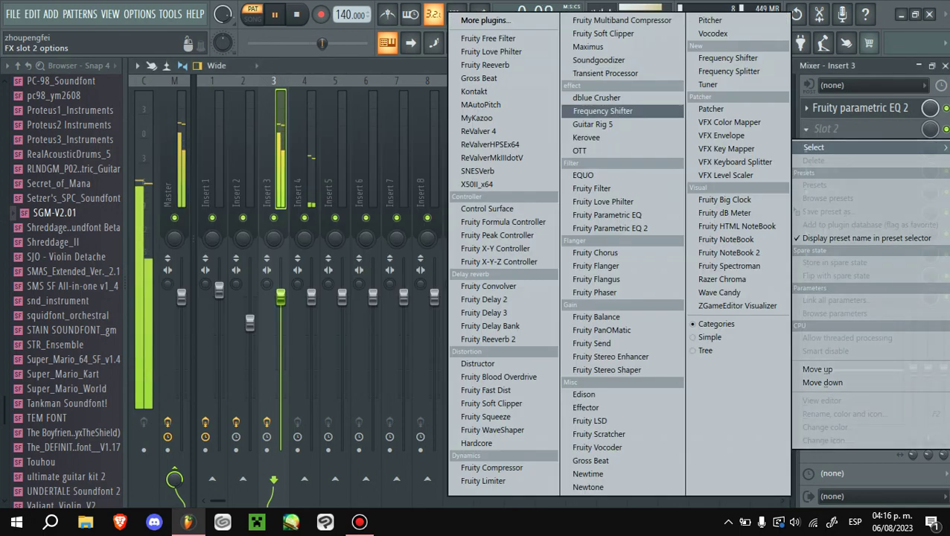
left_click(486, 65)
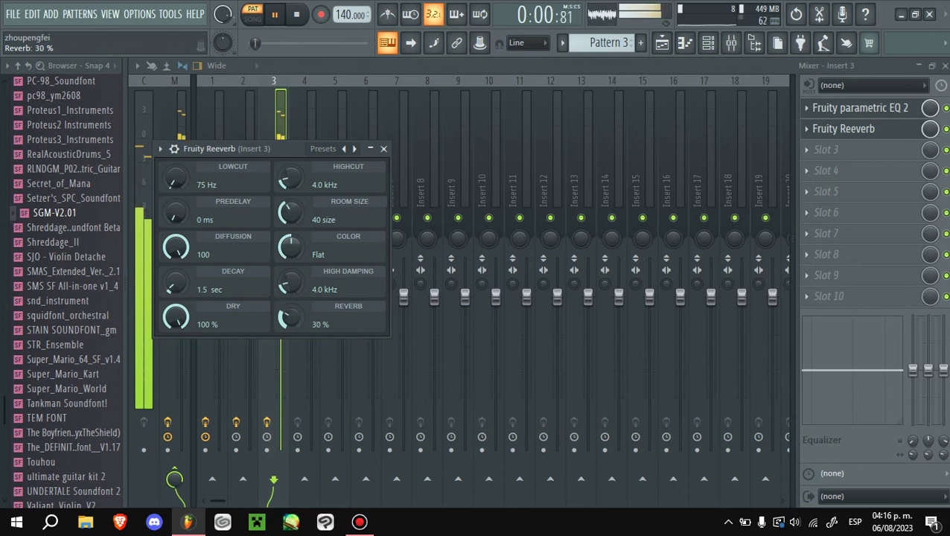
left_click(826, 149)
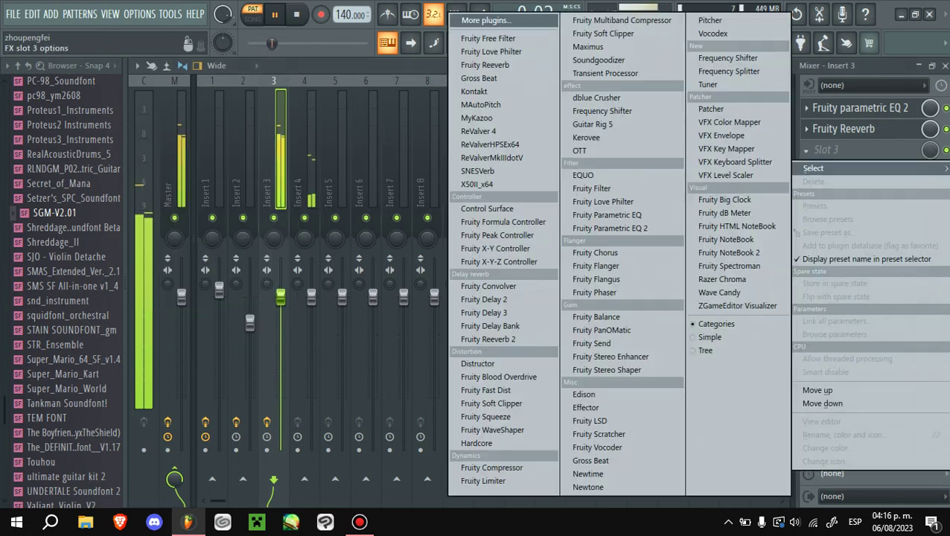
left_click(599, 60)
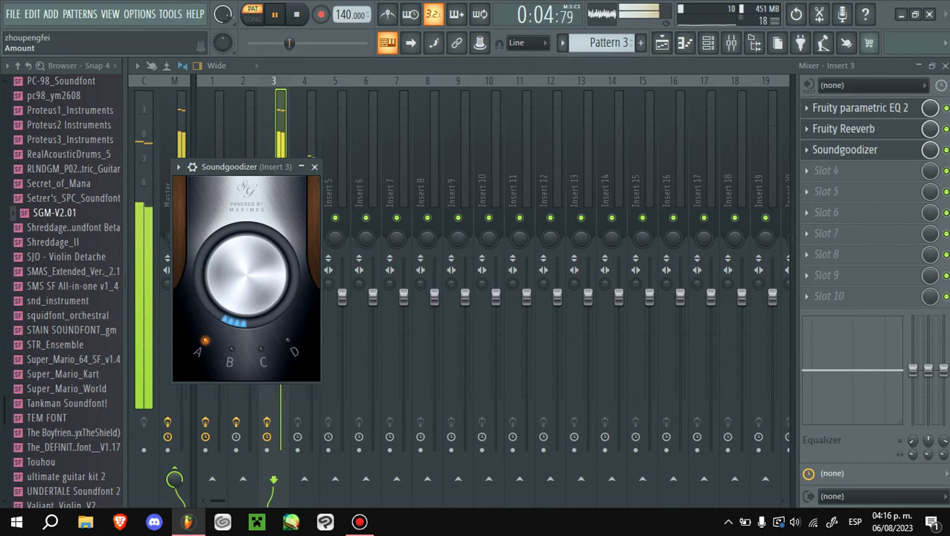
left_click(315, 166)
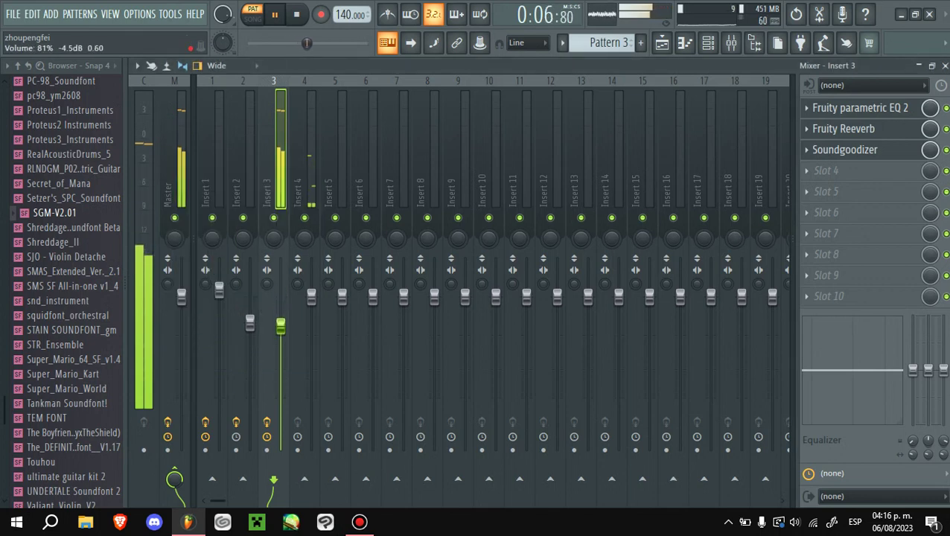
- Add Fruity Parametric EQ 2 to mixer Insert 4, cutting band 7 to -18 dB in the treble and band 1 to -18 dB at 82 Hz
left_click(312, 163)
left_click(827, 108)
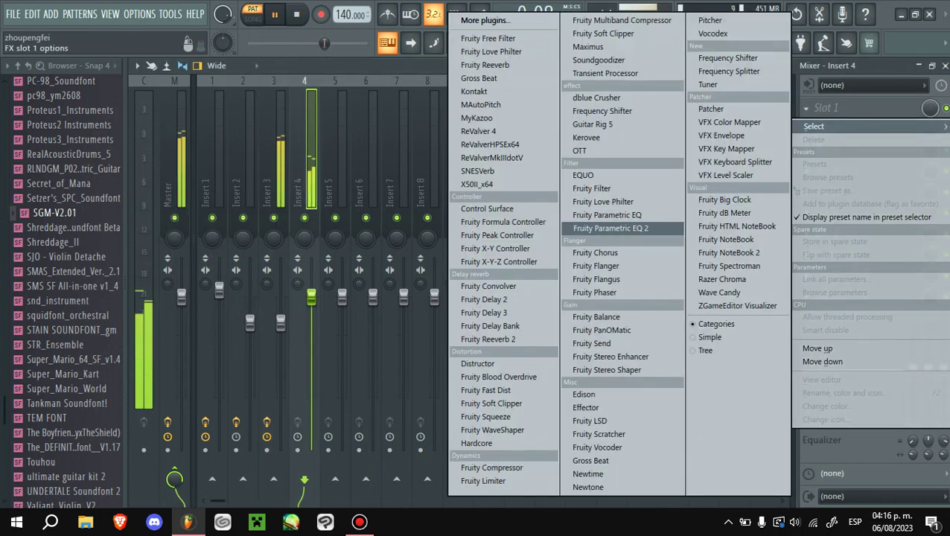
left_click(626, 227)
left_click_drag(469, 284, 510, 367)
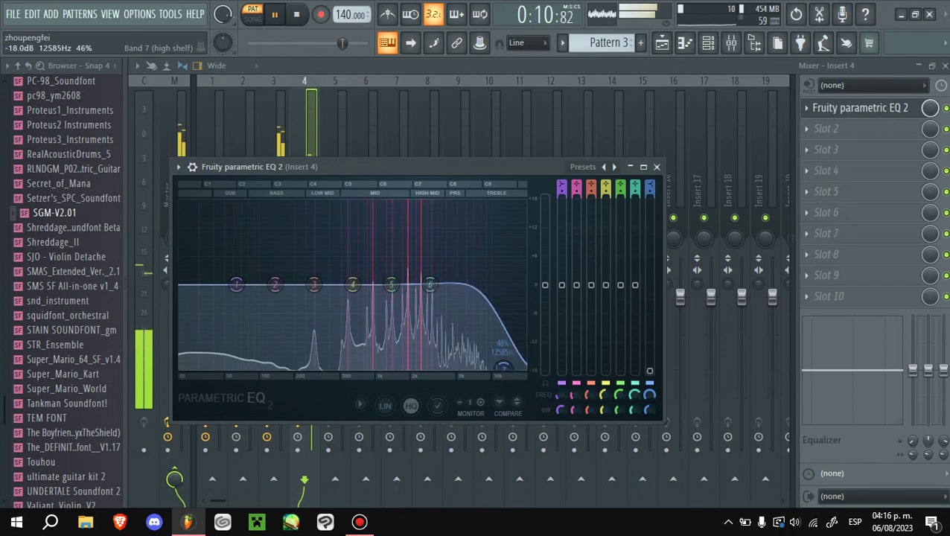
left_click_drag(236, 284, 248, 366)
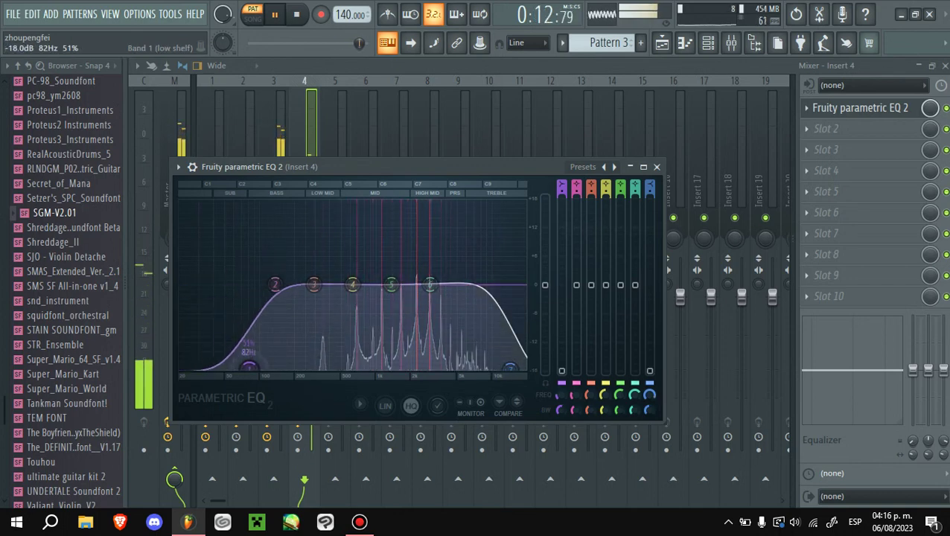
- Add Fruity Delay 2 and Fruity Reeverb to mixer Insert 4 and lower the insert's fader to match Inserts 2 and 3
left_click(827, 128)
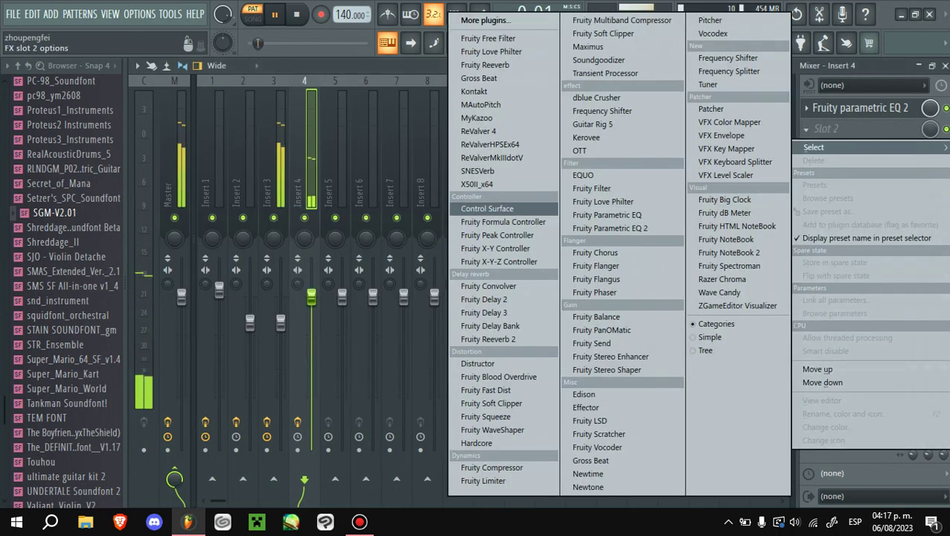
left_click(485, 299)
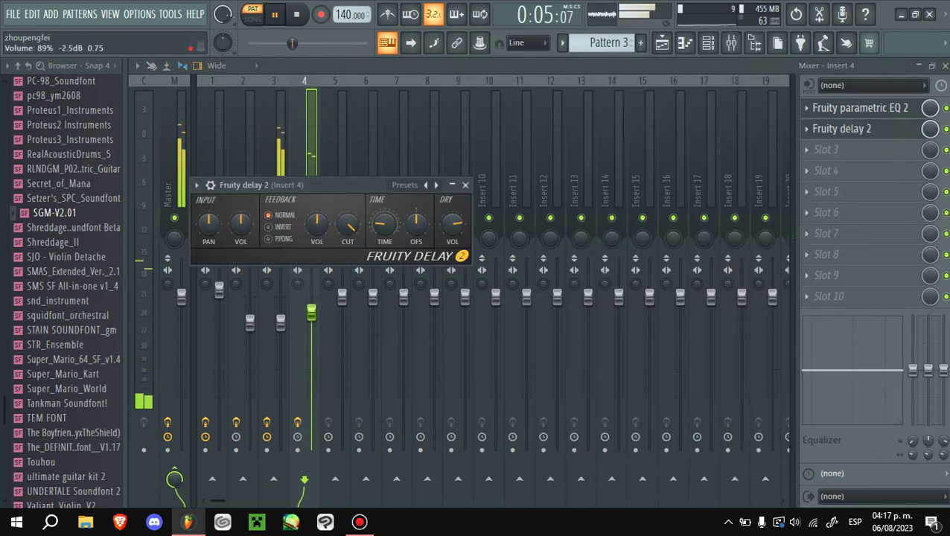
left_click(826, 150)
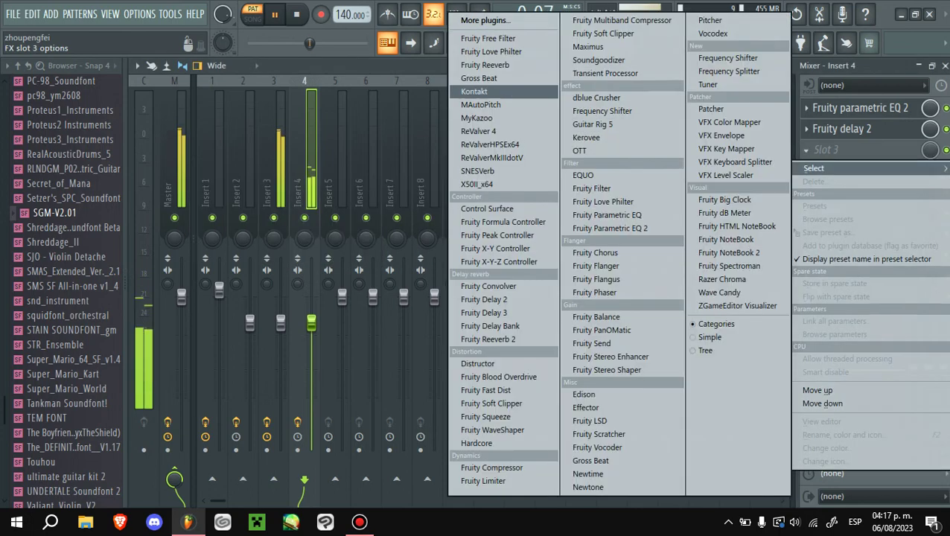
left_click(486, 65)
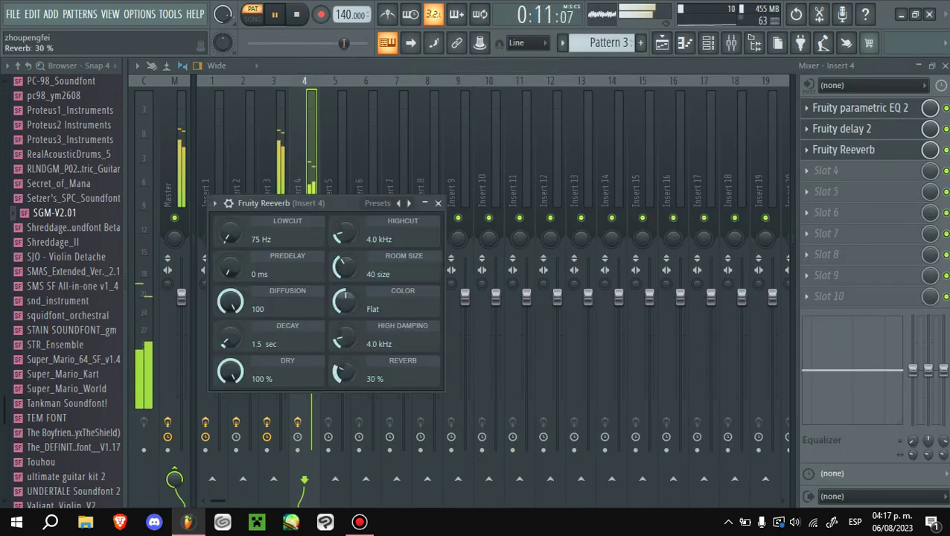
- Remove the stray Pattern 3 clip from Track 2, play the arrangement in song mode and slightly raise the Insert 3 fader
left_click(661, 43)
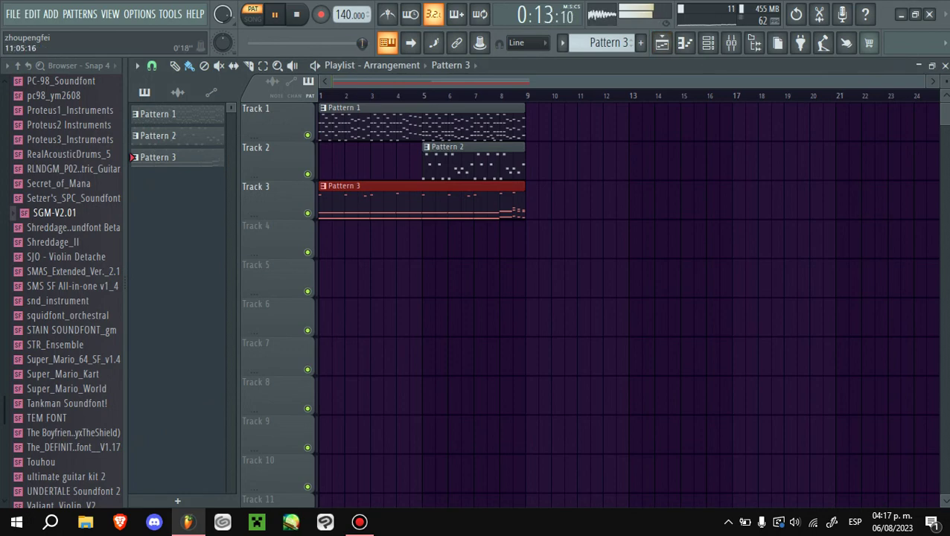
left_click(607, 123)
right_click(607, 123)
key("space")
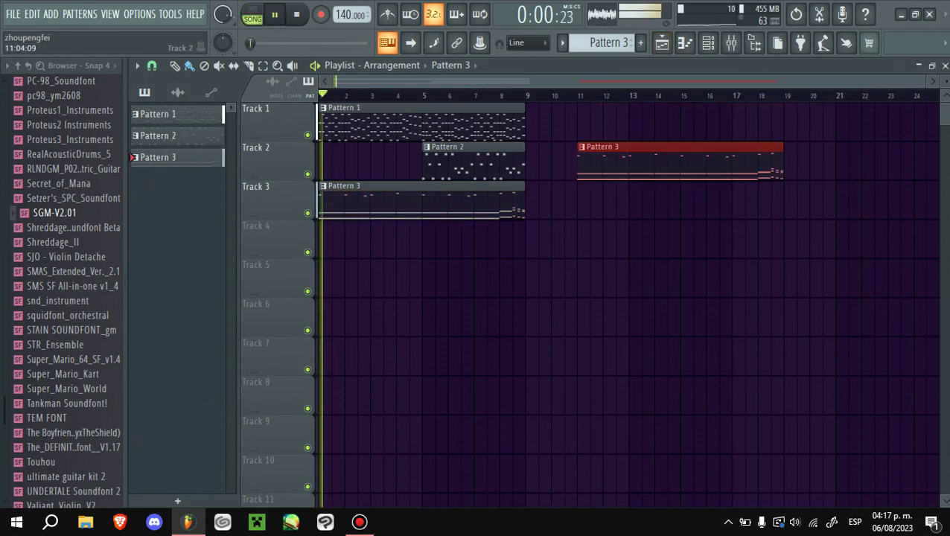
left_click(731, 43)
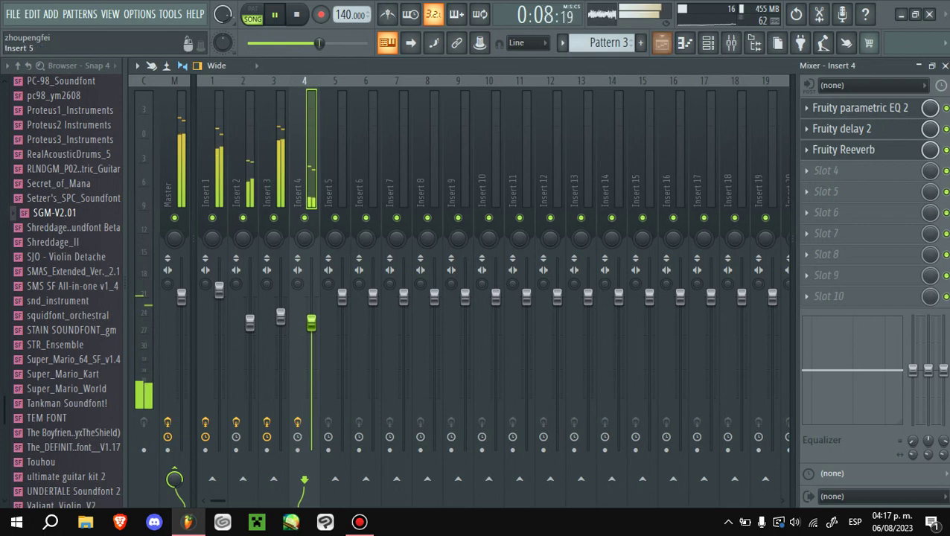
- Create Pattern 4 and place an A#5 note filling bar 1 in the SGM-V2.01 #3 piano roll
left_click(662, 42)
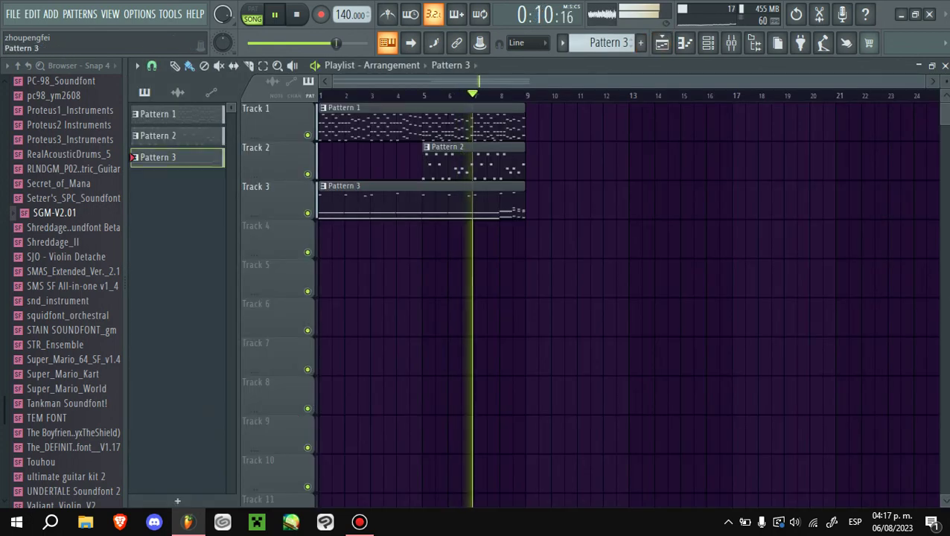
left_click(641, 43)
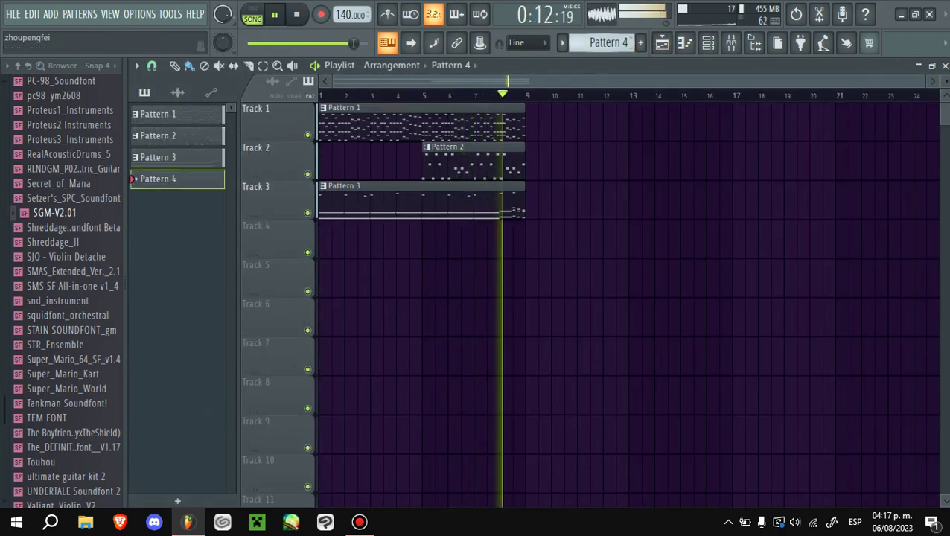
key("space")
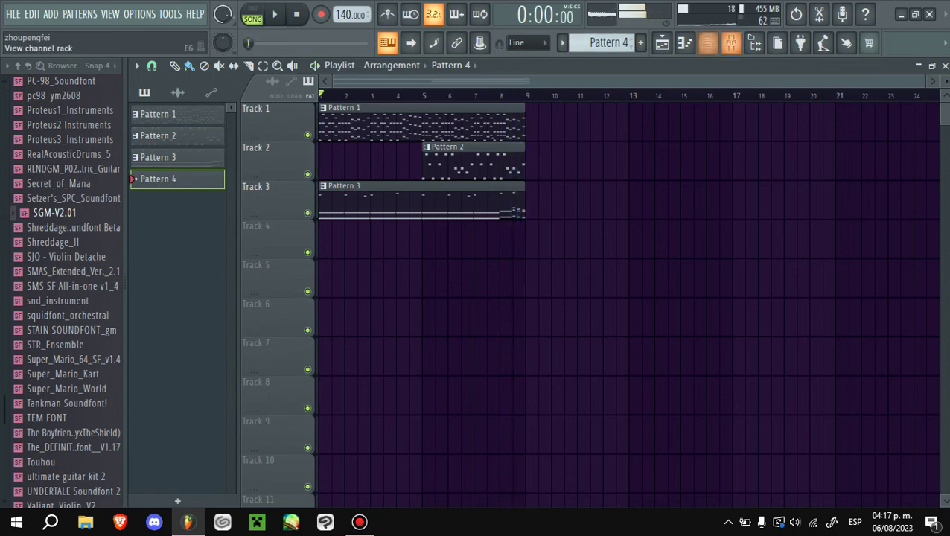
key("F7")
left_click(447, 65)
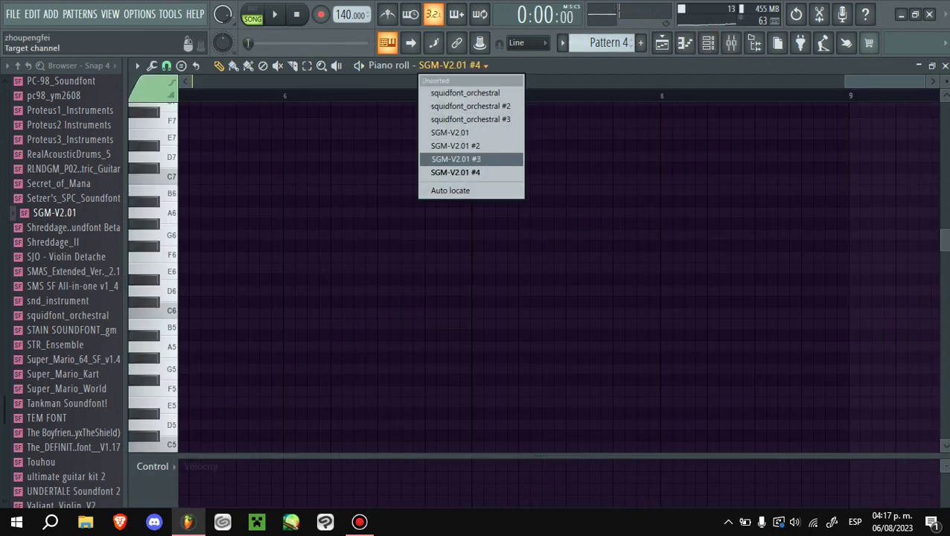
left_click(456, 158)
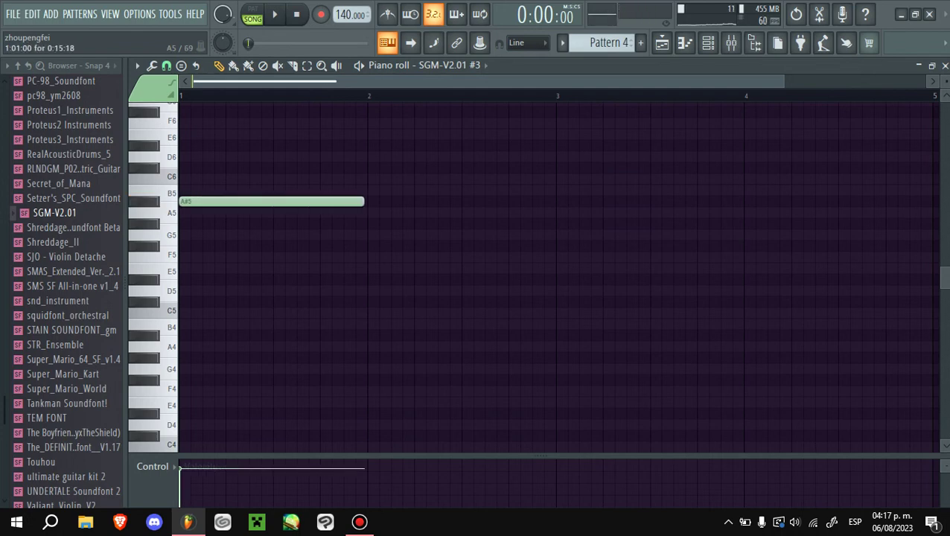
- Copy the A#5 note to bar 2, shorten it, add a short G#5 at the bar's end, and repeat the two-bar phrase in bars 3 and 4
key("space")
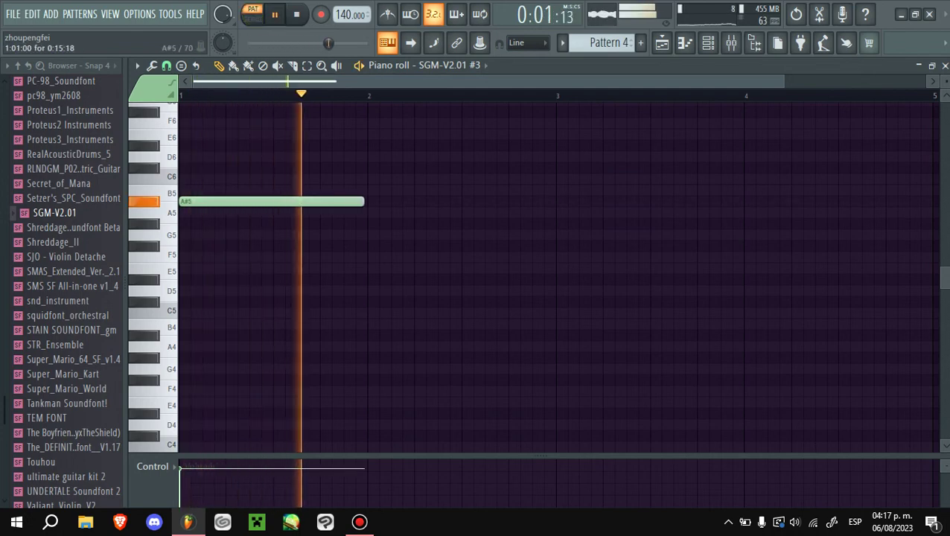
key("ctrl+b")
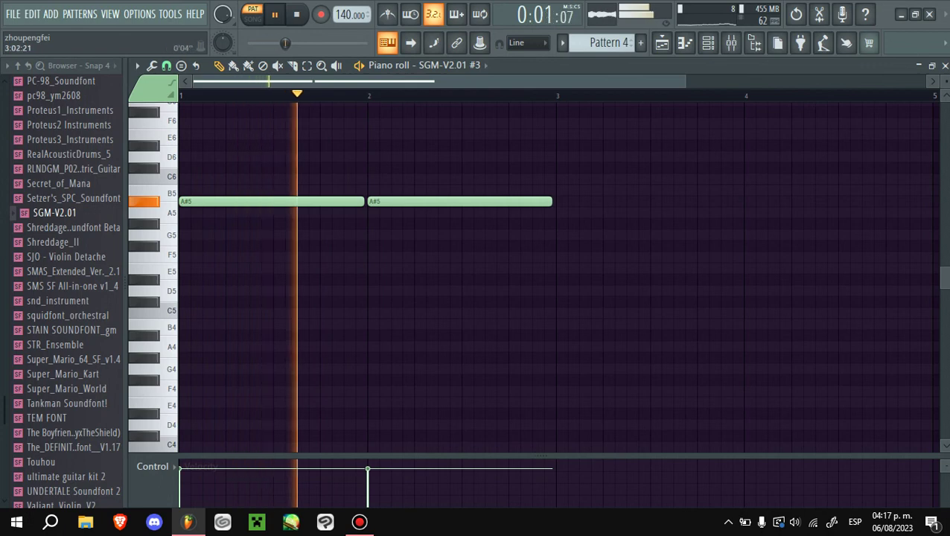
left_click_drag(333, 80, 305, 80)
left_click_drag(543, 201, 478, 201)
key("space")
left_click(491, 223)
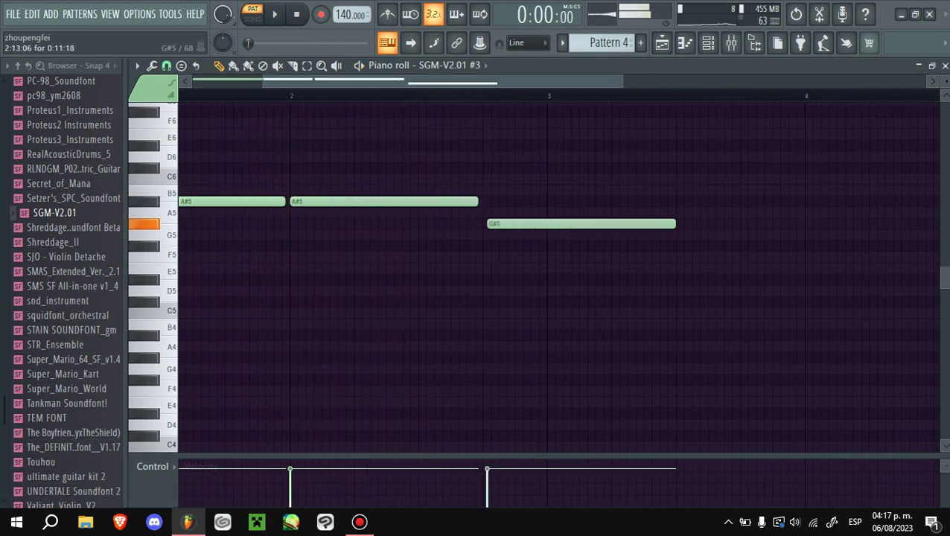
left_click_drag(670, 224, 543, 223)
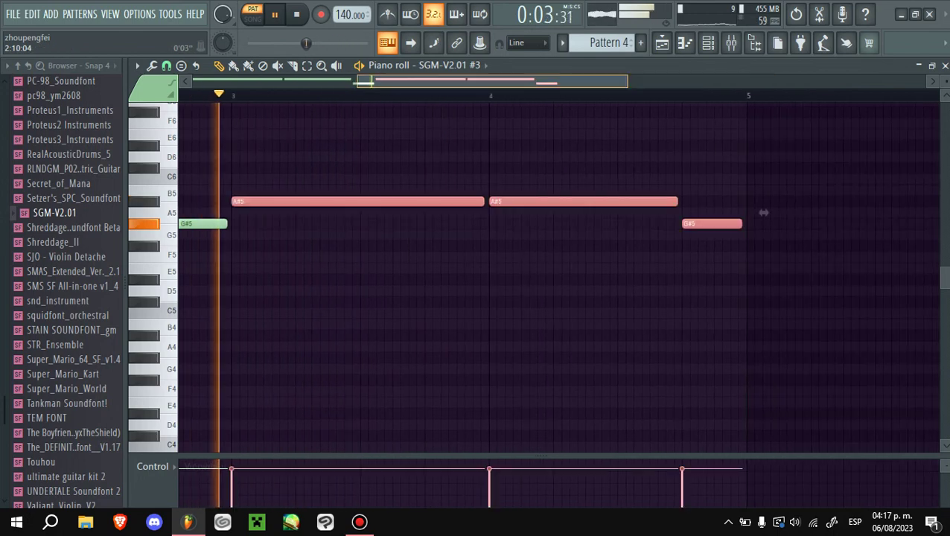
scroll(521, 276, "up", 3)
key("space")
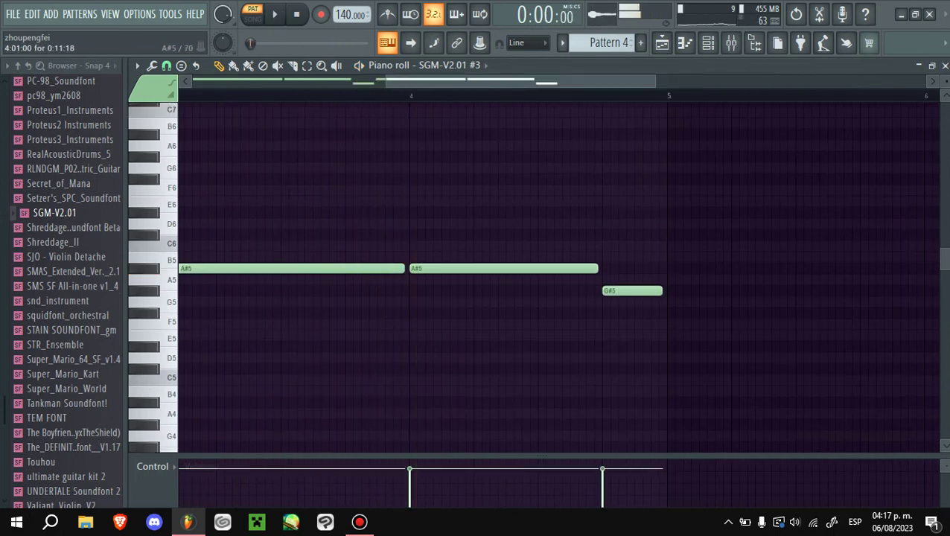
- Try a C#6 note near the end of bar 4, then place Pattern 4 on playlist Track 5 at bar 5 and play the song
left_click(610, 234)
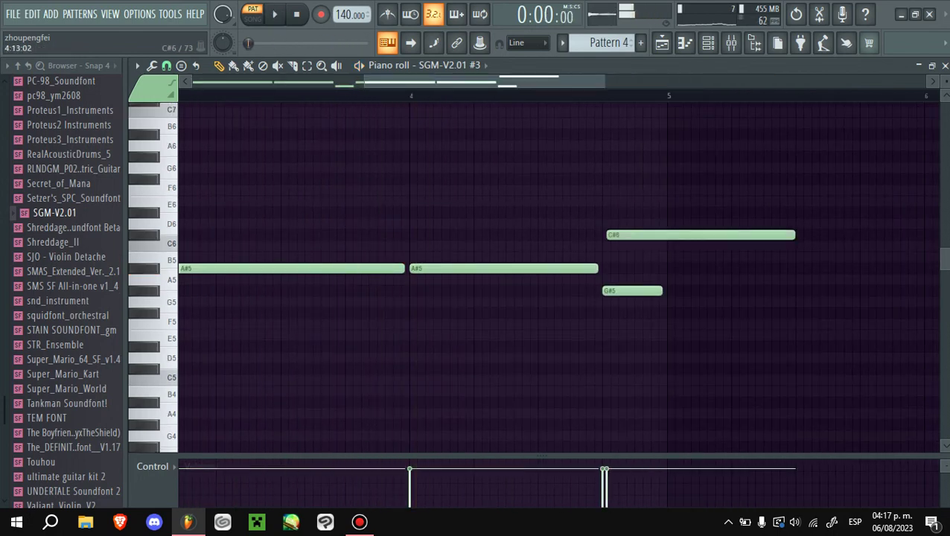
right_click(611, 234)
key("F5")
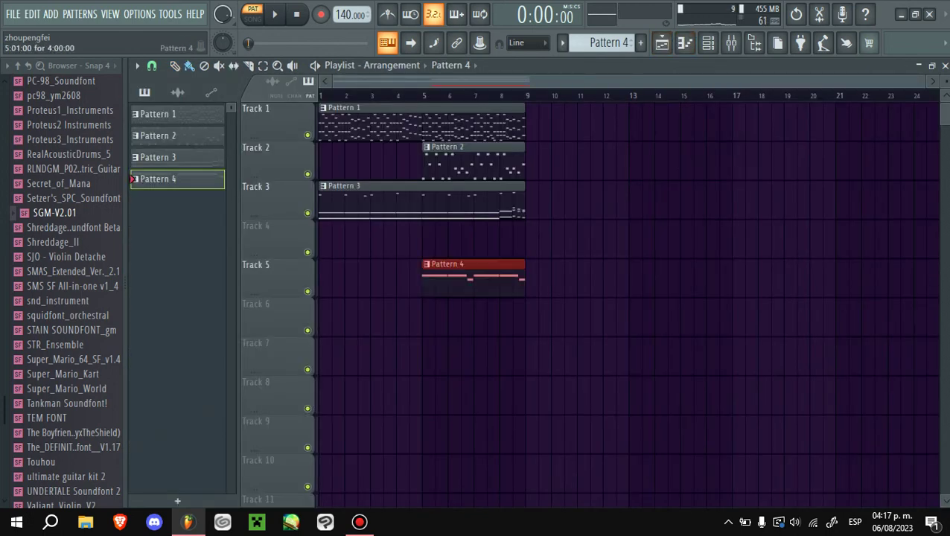
key("F7")
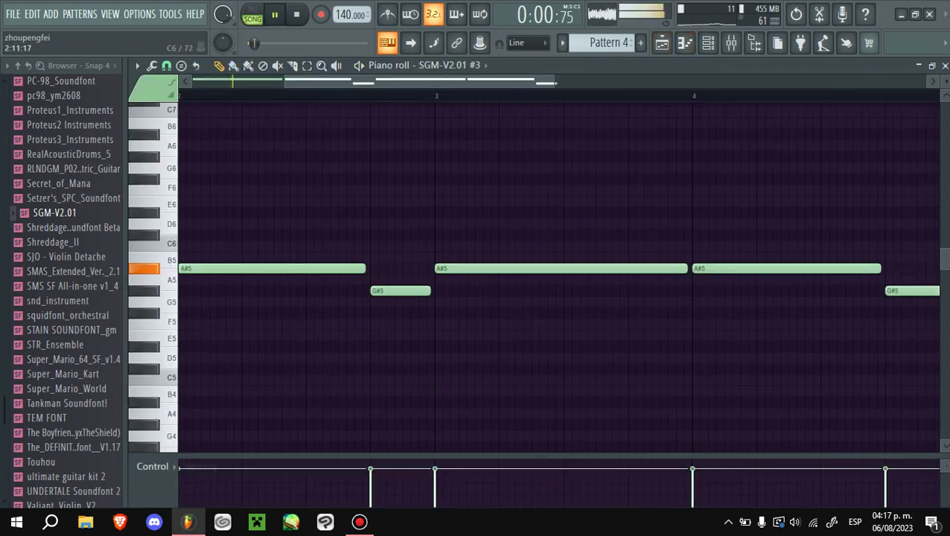
key("space")
- Lower the velocity of all Pattern 4 notes, repeat the four-bar phrase in bars 5 to 8, and change the first note of bar 8 to C#6
key("F6")
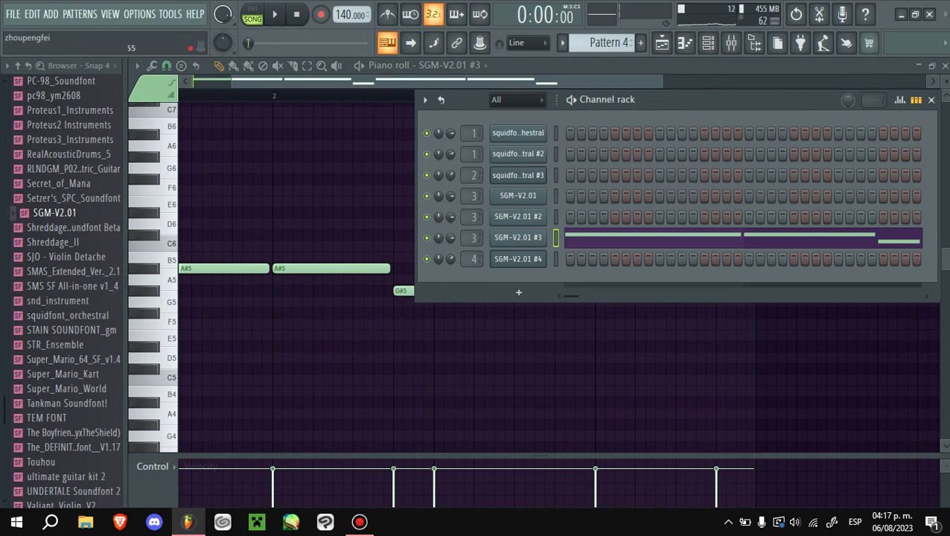
key("F6")
scroll(842, 279, "down", 2)
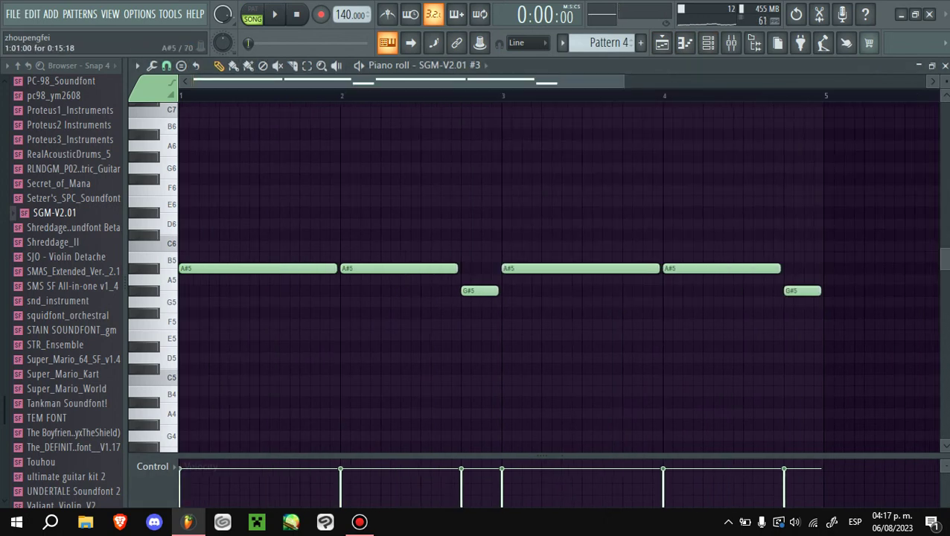
key("space")
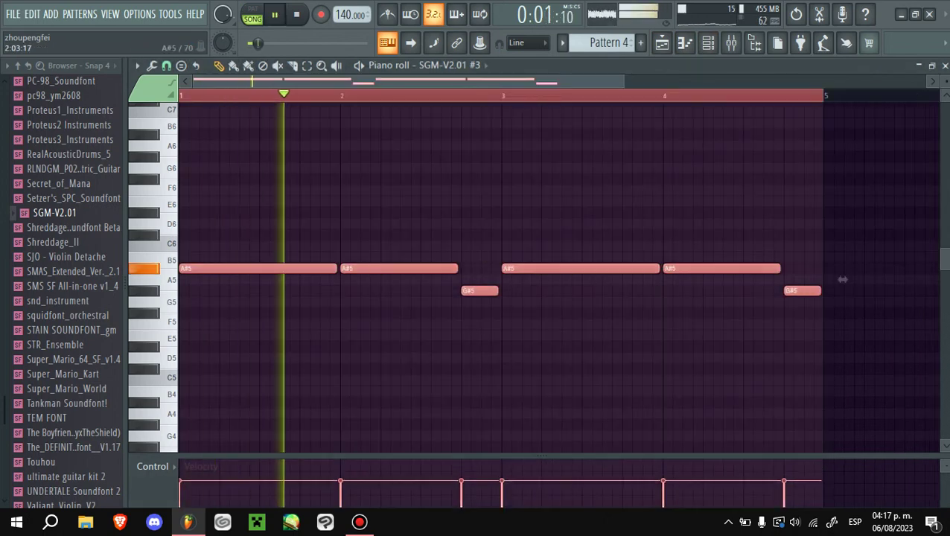
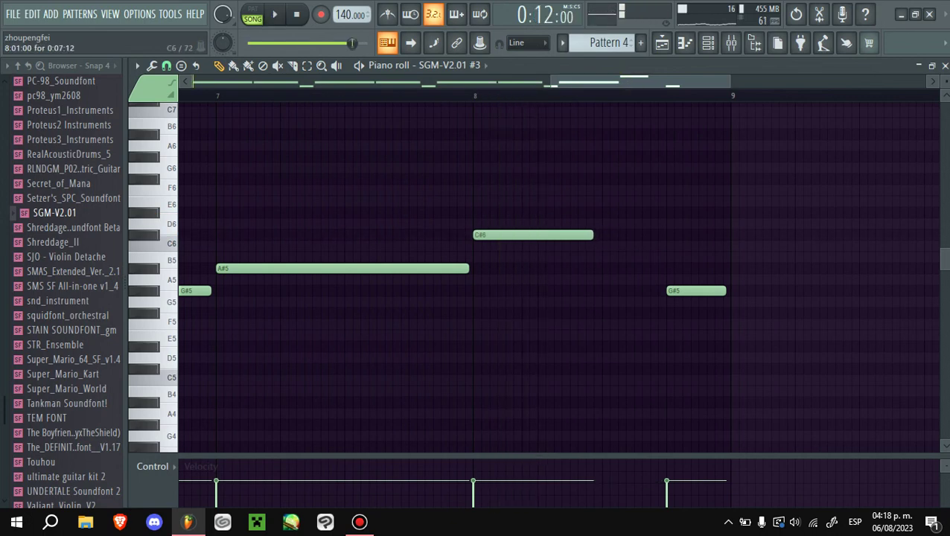
- Replace the closing G#5 of bar 8 with a half-bar D#6 note in the SGM-V2.01 #3 piano roll
key("space")
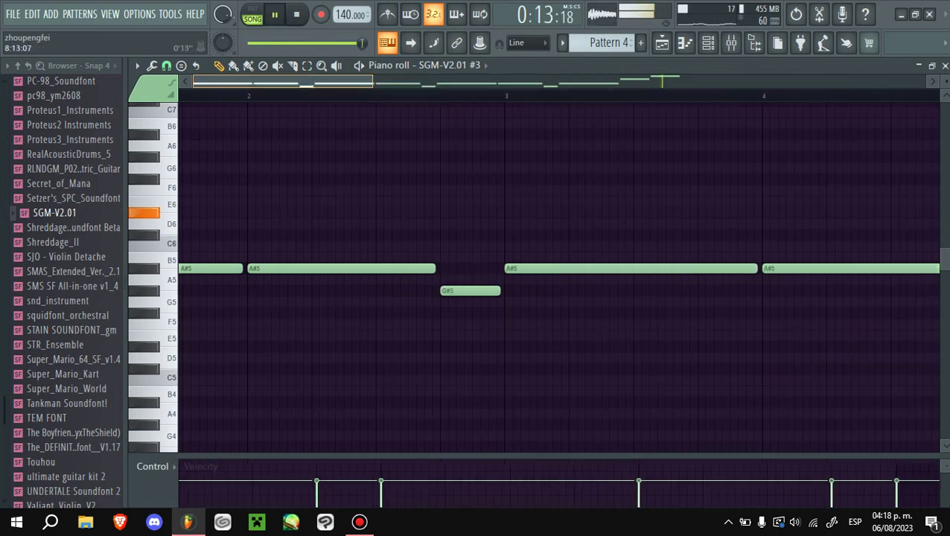
key("space")
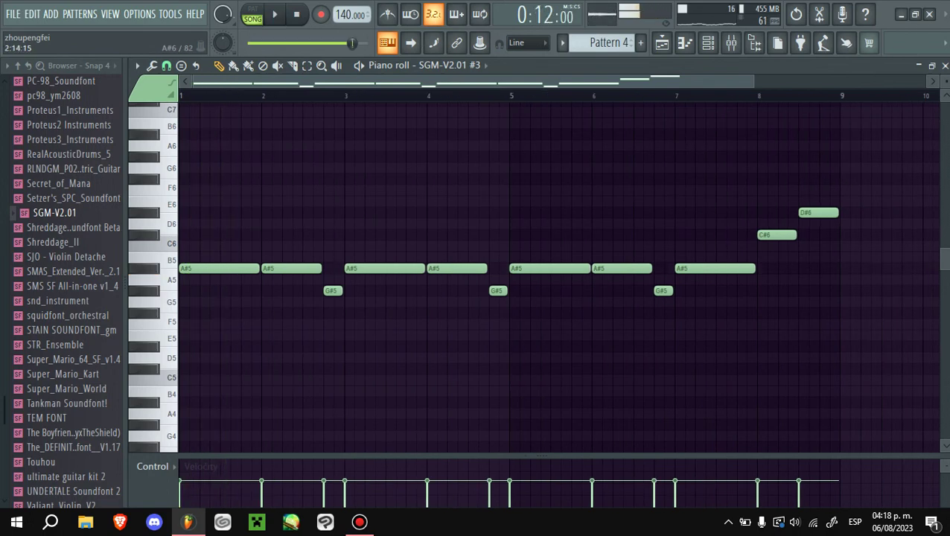
scroll(257, 112, "up", 3)
scroll(257, 223, "up", 4)
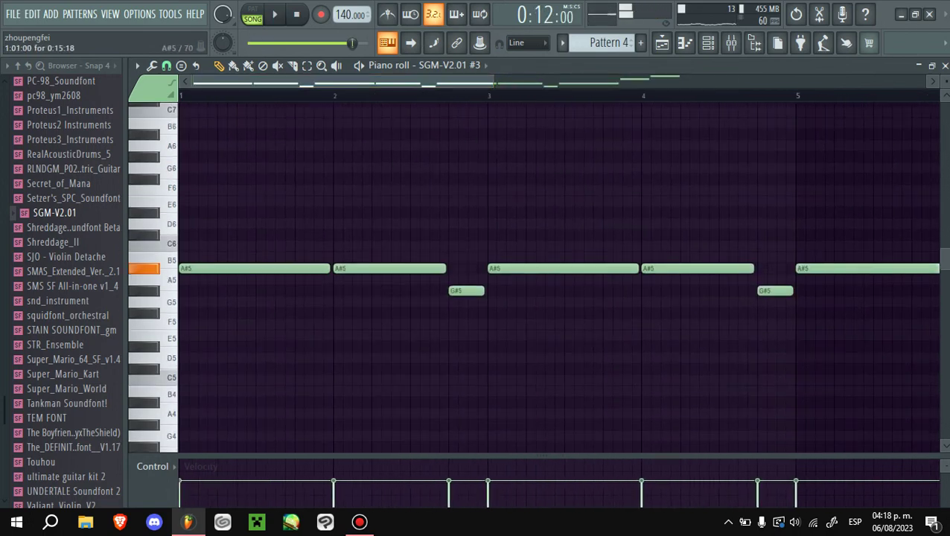
- Duplicate all SGM-V2.01 #3 notes five semitones lower, so the copied phrase starts on F5, and play Pattern 4
key("ctrl+a")
mouse_move(223, 268)
left_mouse_down()
mouse_move(214, 324)
mouse_move(214, 301)
left_mouse_up()
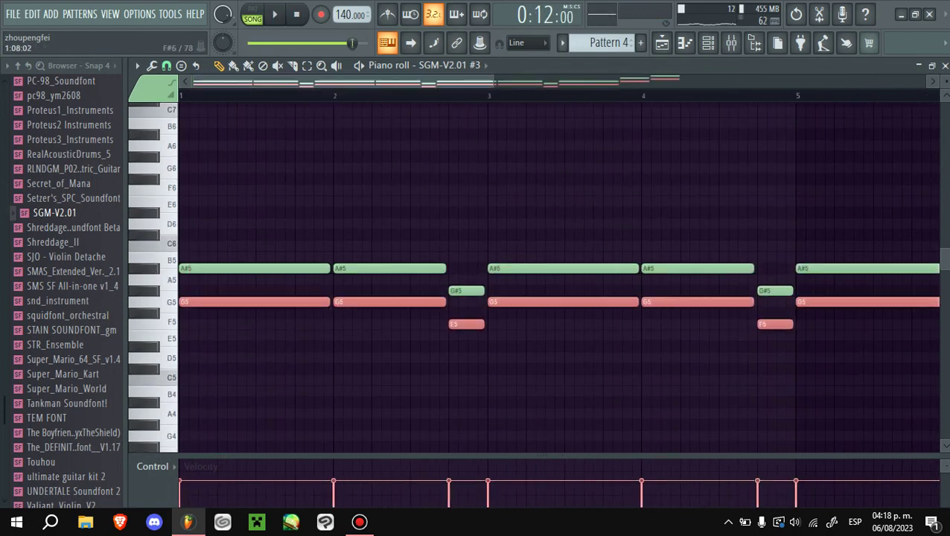
key("space")
key("shift+Down")
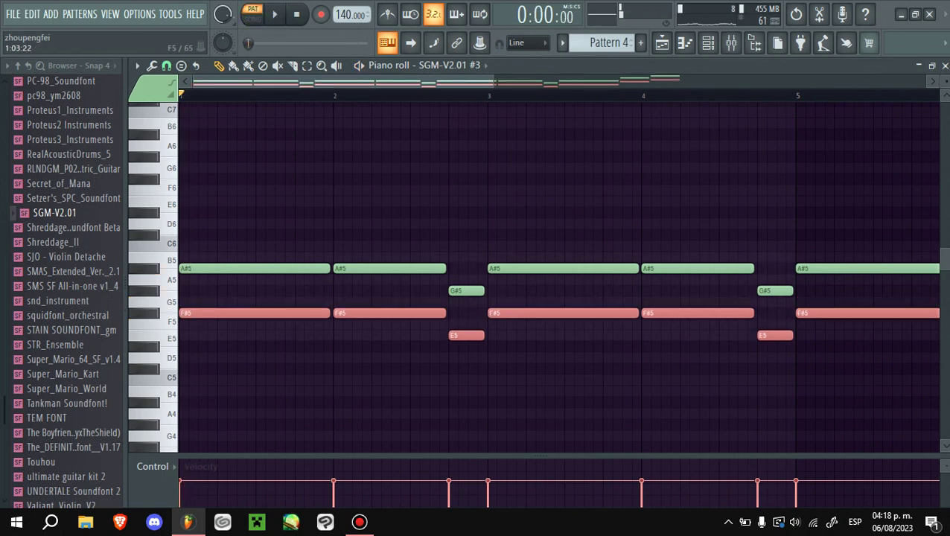
key("shift+Down")
key("space")
scroll(502, 224, "up", 1)
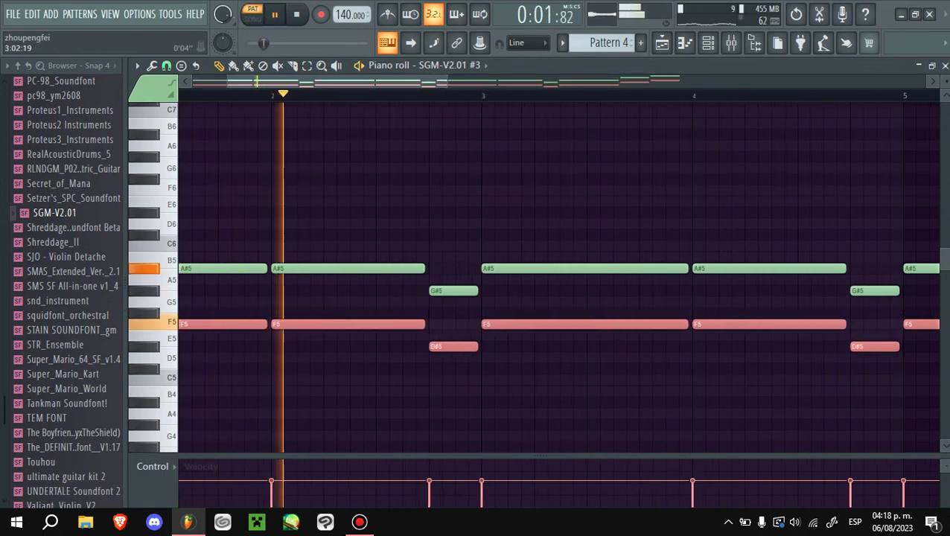
scroll(503, 223, "down", 2)
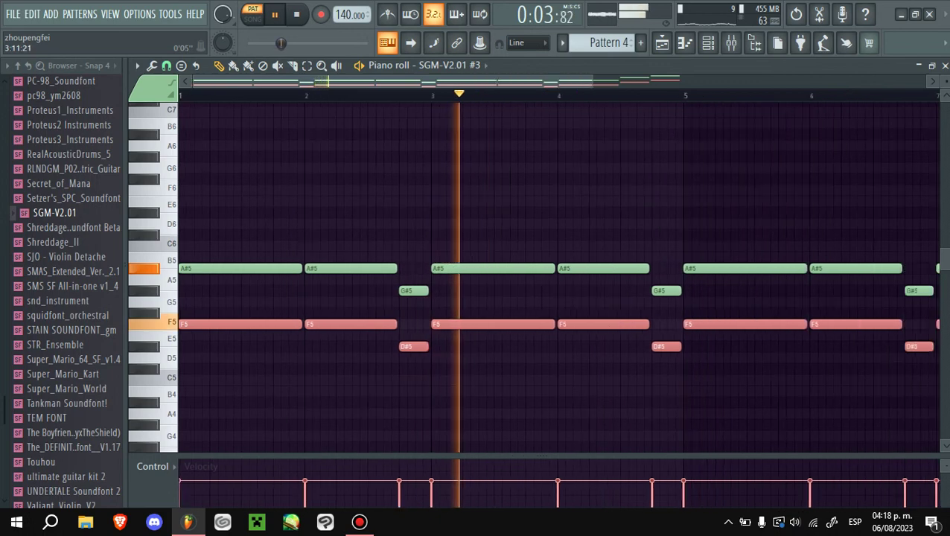
scroll(899, 308, "down", 1)
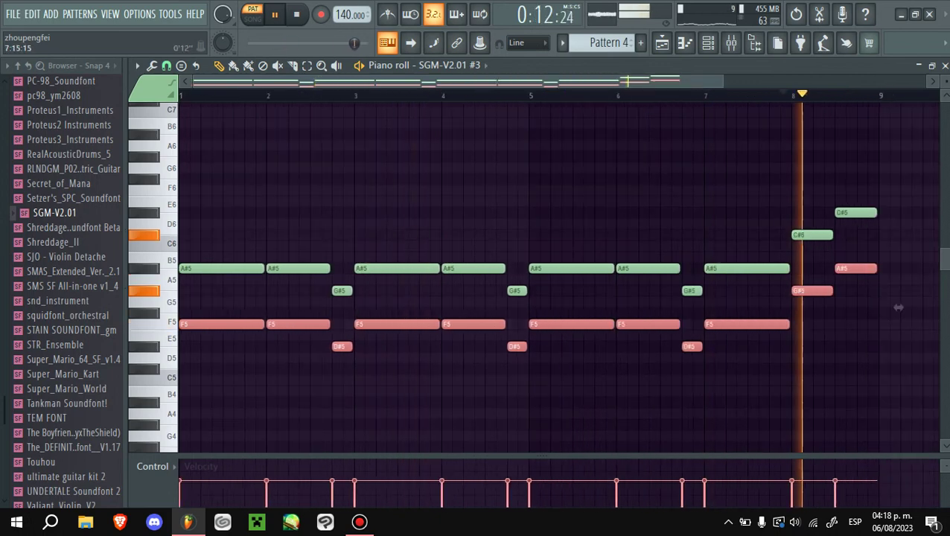
- Pan the lower harmony notes to the left and the upper melody notes 56% to the right through their note properties
key("alt+x")
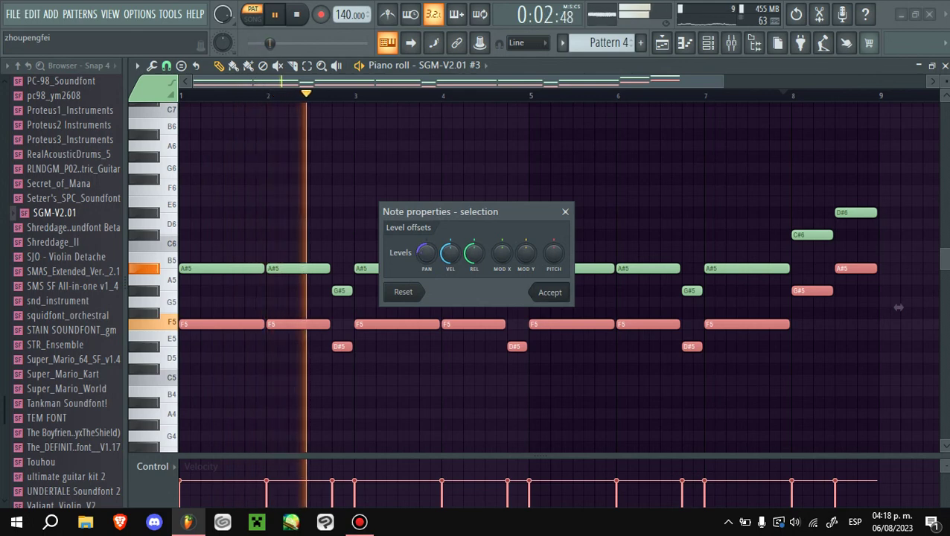
key("Escape")
left_click_drag(226, 242, 766, 297)
left_click_drag(794, 195, 880, 229)
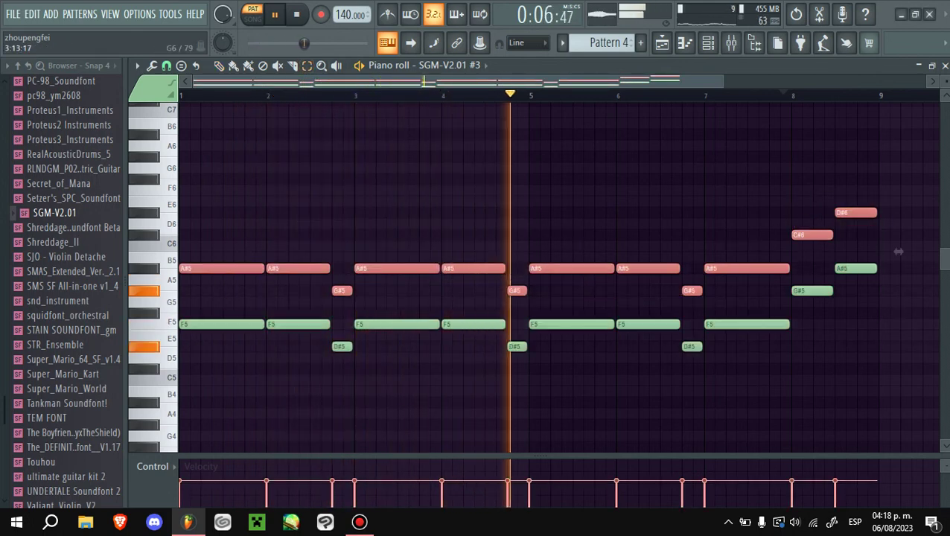
key("alt+p")
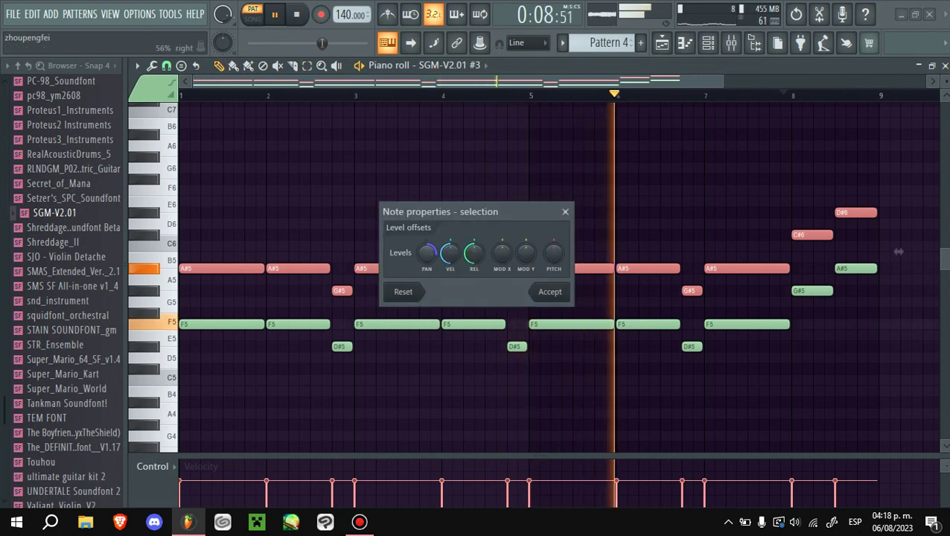
key("Escape")
left_click(596, 179)
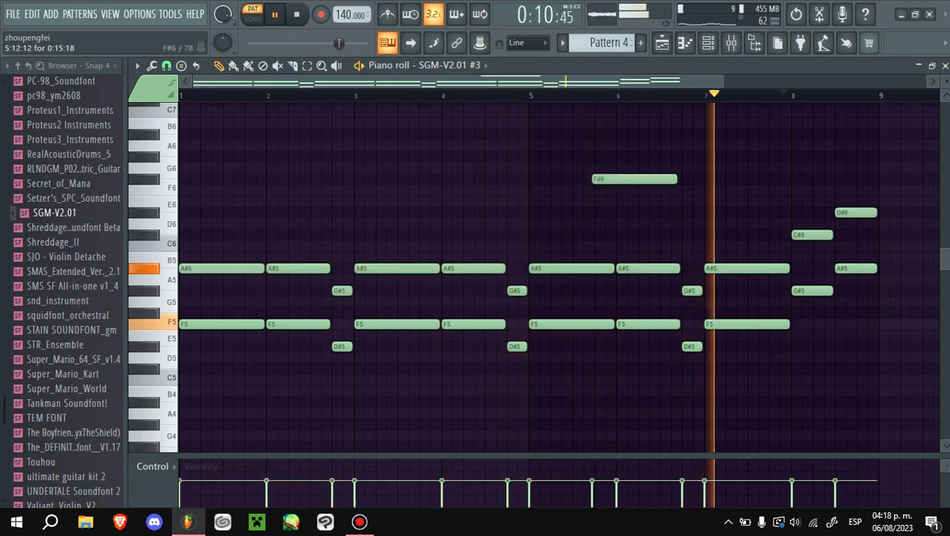
- Lower the channel volume of SGM-V2.01 #3 and play the song from the playlist
left_click(708, 42)
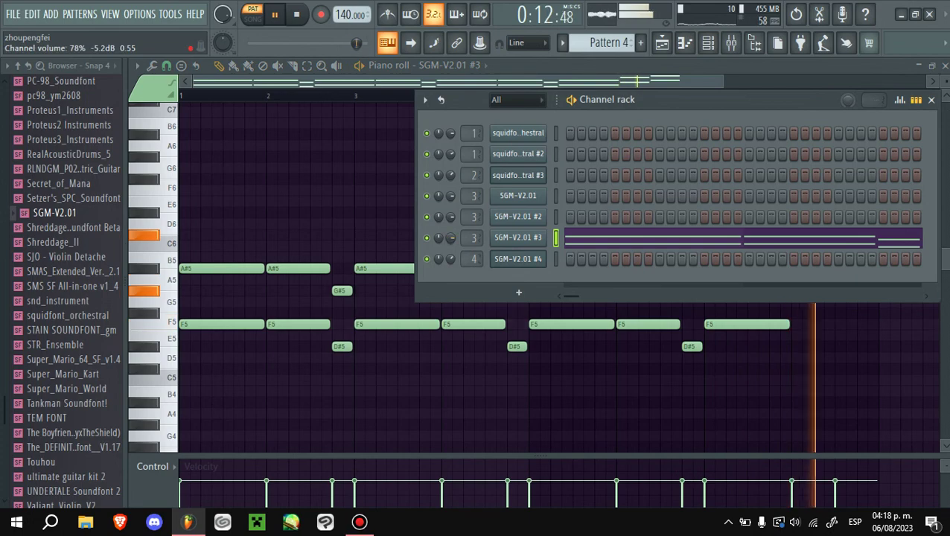
left_click_drag(450, 238, 450, 246)
left_click(662, 42)
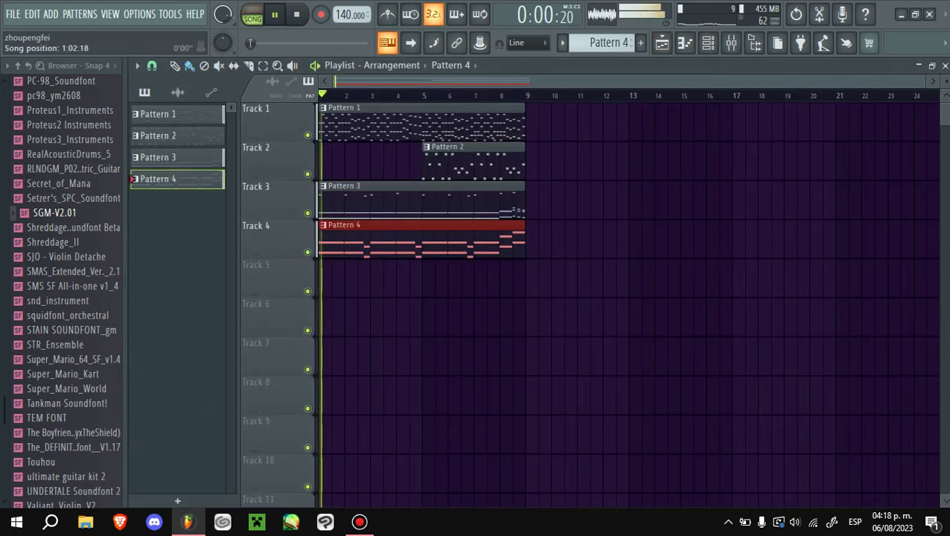
- Add a 3x Osc channel, set oscillator 1 to a square wave and oscillator 3's mix level to 0%, and open its pitch modulation settings
left_click(708, 42)
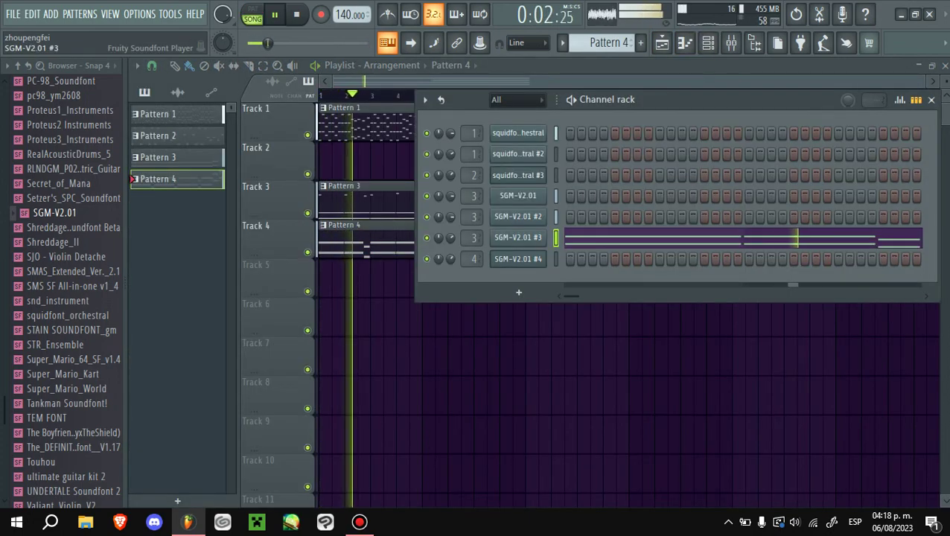
left_click(520, 292)
left_click(672, 263)
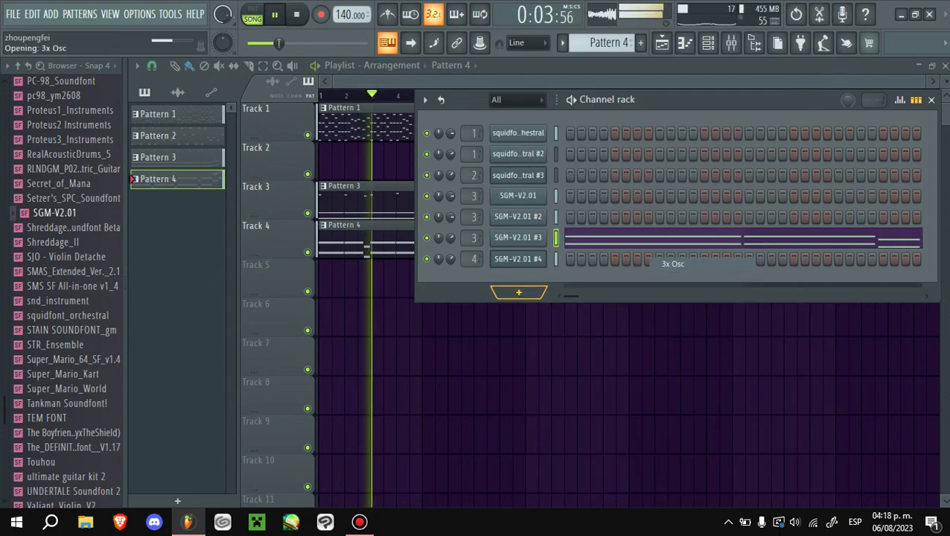
left_click_drag(373, 239, 579, 239)
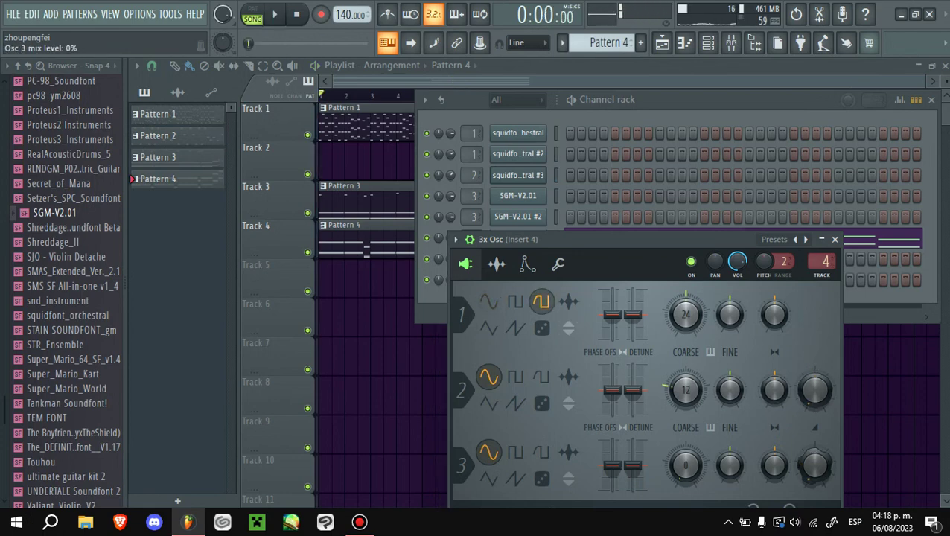
key("b")
left_click(527, 264)
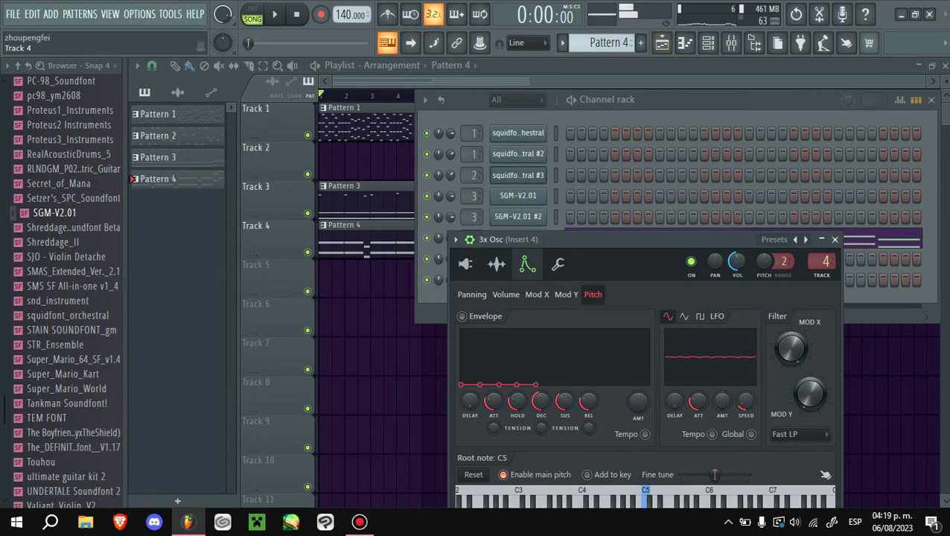
- In the 3x Osc piano roll of Pattern 4, place bar-long F5 notes in bars 1 and 2
key("F7")
left_click(450, 65)
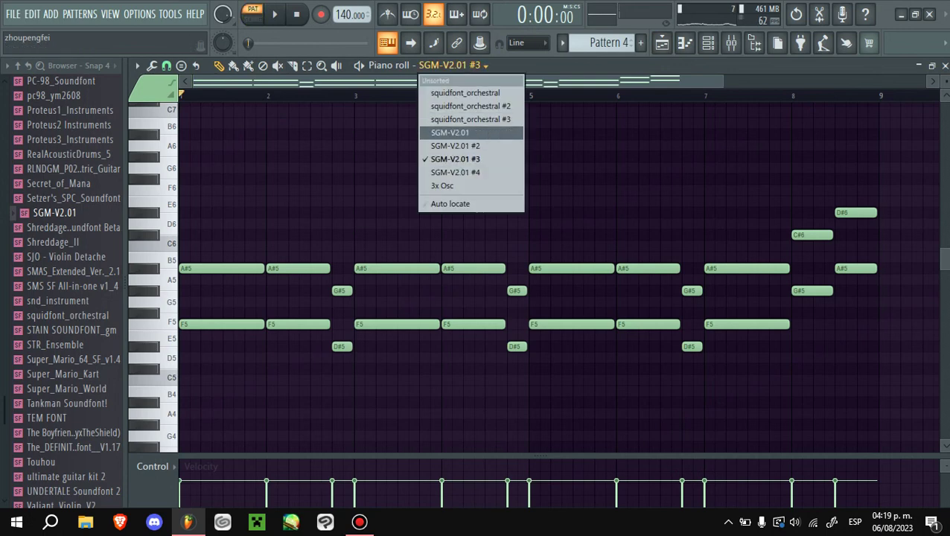
left_click(447, 185)
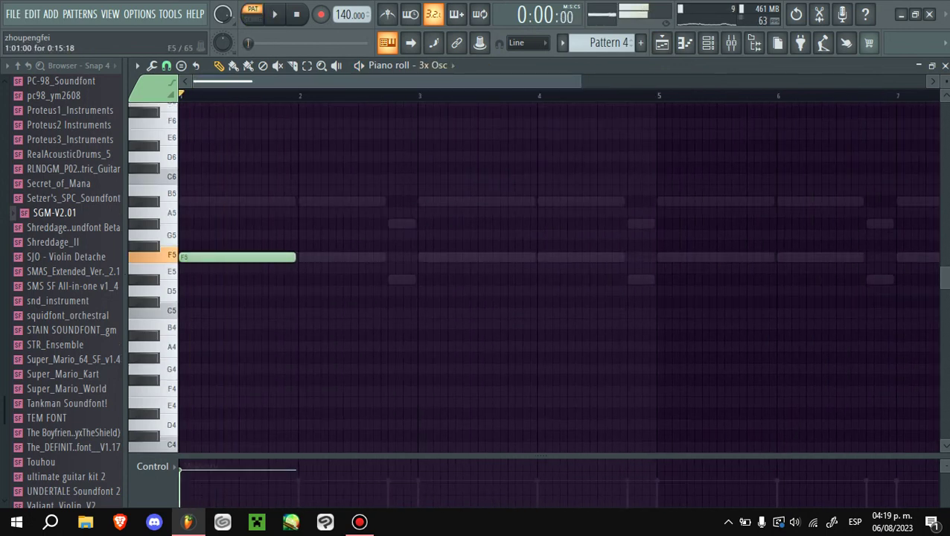
key("space")
key("ctrl+b")
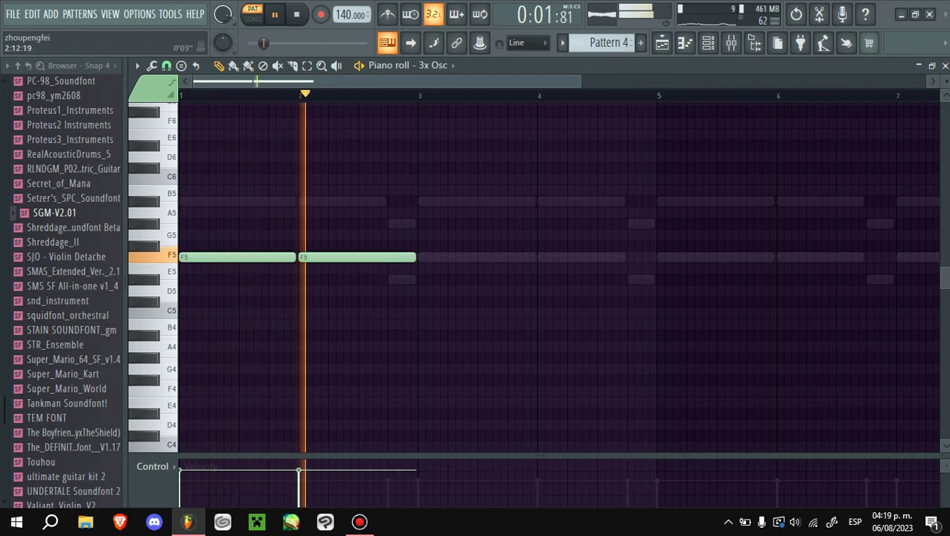
- Shorten the F5 note in bar 2, add a short D#5 at the bar's end, and place a bar-long F5 in bar 3
scroll(447, 261, "up", 2)
key("space")
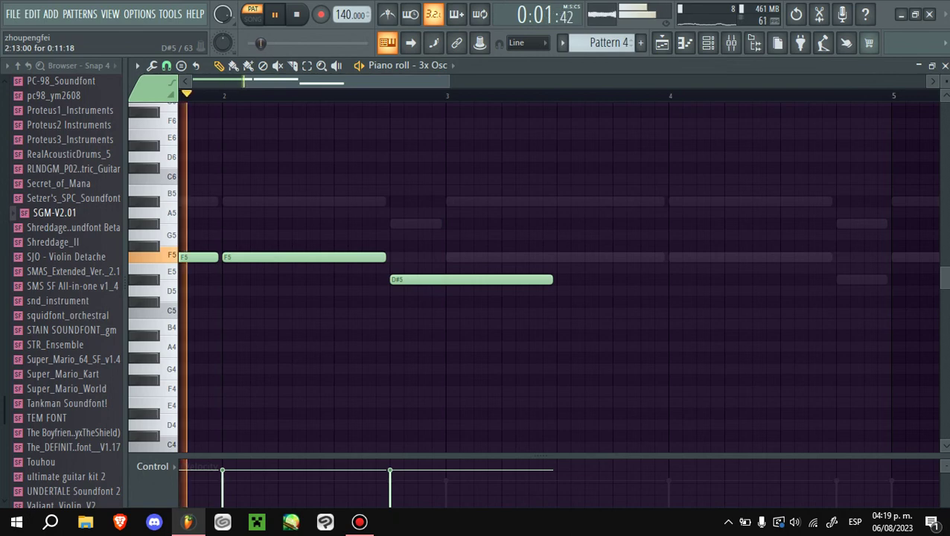
key("v")
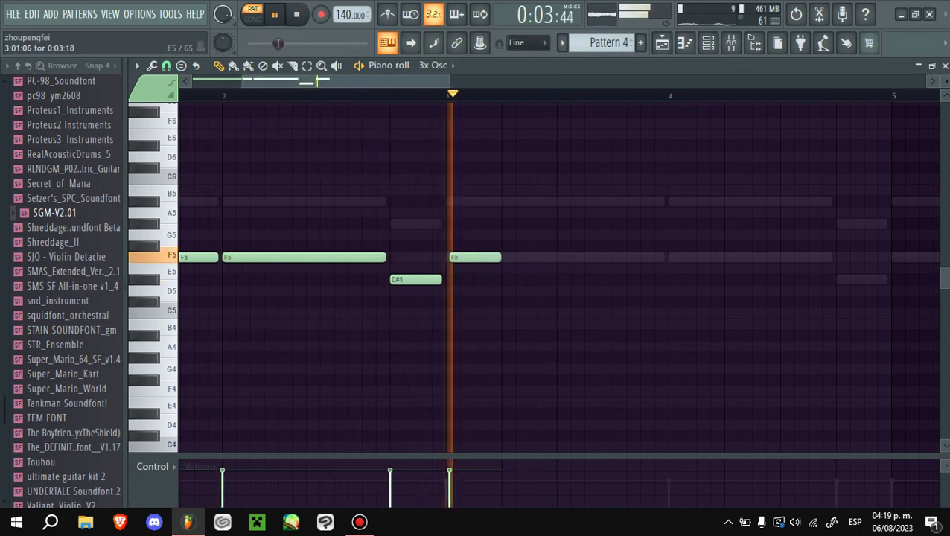
key("space")
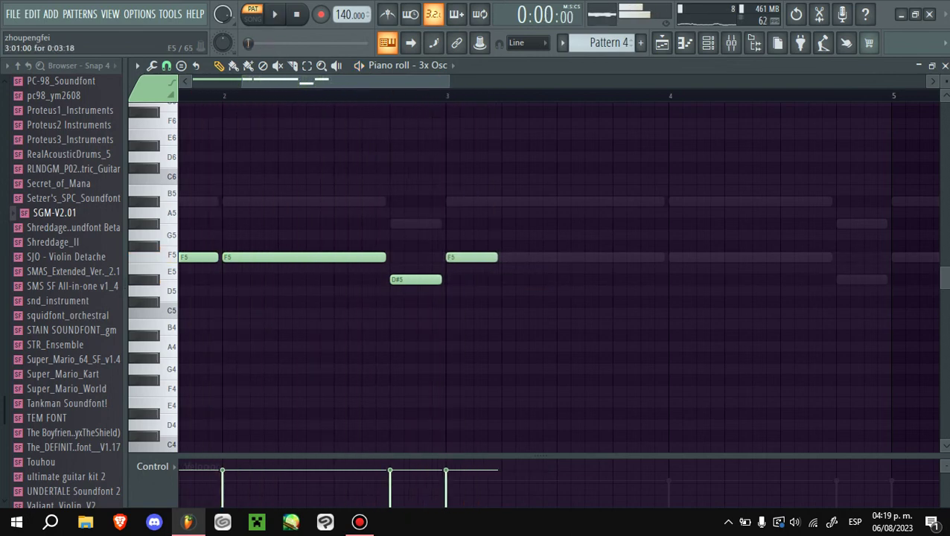
key("space")
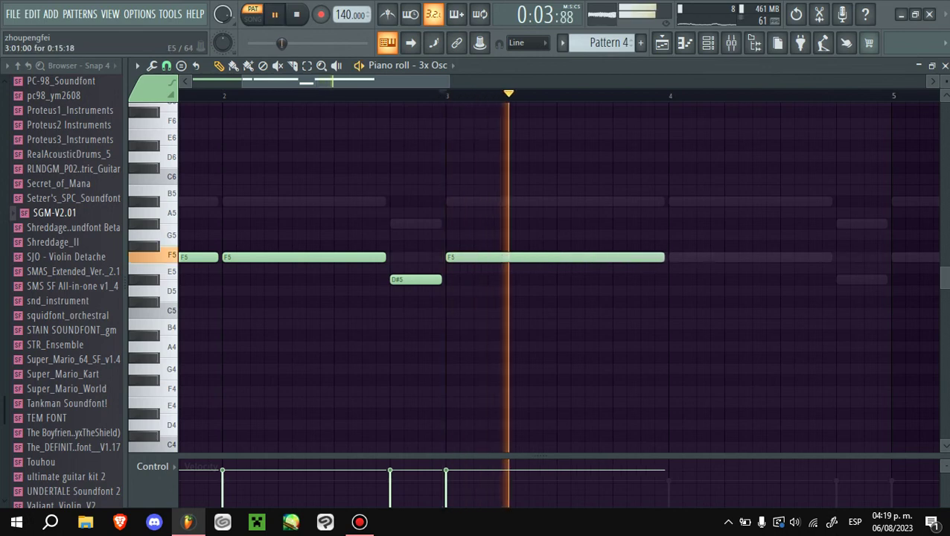
- Fill bar 4 of the 3x Osc part with half-bar C#5 and D#5 notes
key("space")
key("space")
left_click_drag(692, 324, 776, 302)
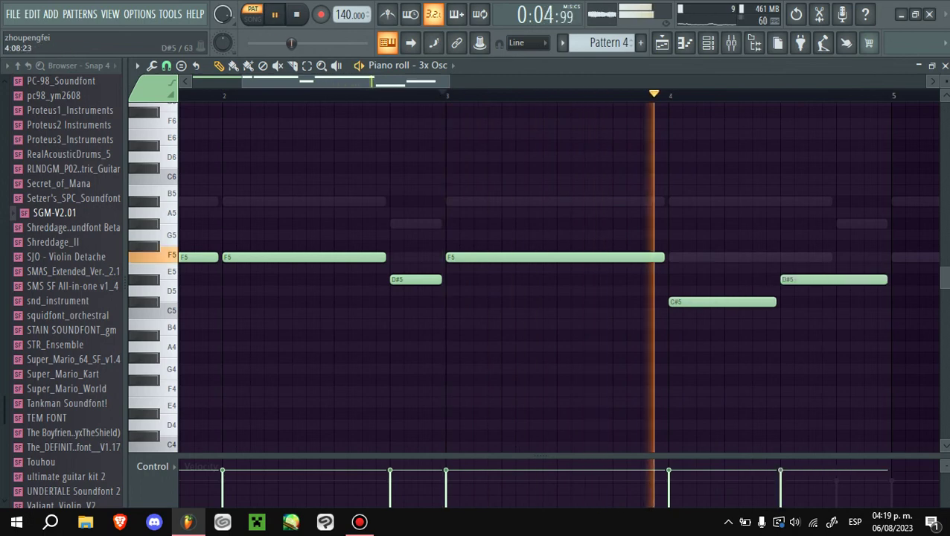
- Repeat the four-bar 3x Osc phrase in bars 5 to 8
scroll(607, 279, "down", 3)
left_click(607, 279)
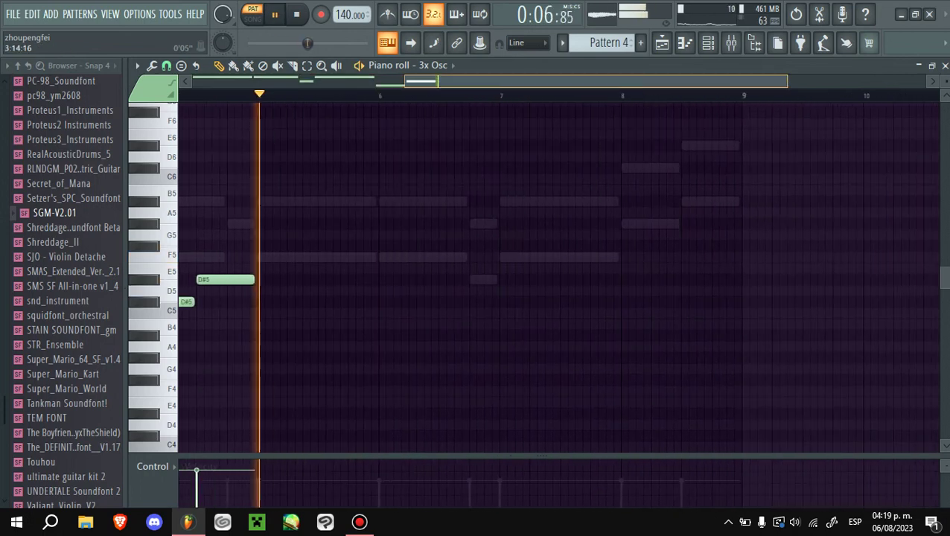
key("ctrl+b")
key("ctrl+d")
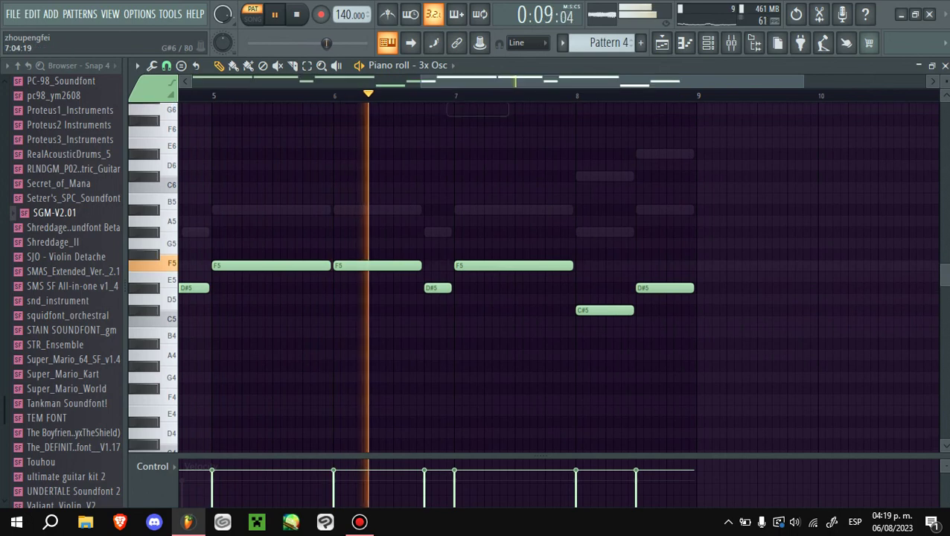
- Change the two bar 8 notes of the 3x Osc part to G#5 and A#5, and play the song in the playlist
scroll(693, 257, "up", 3)
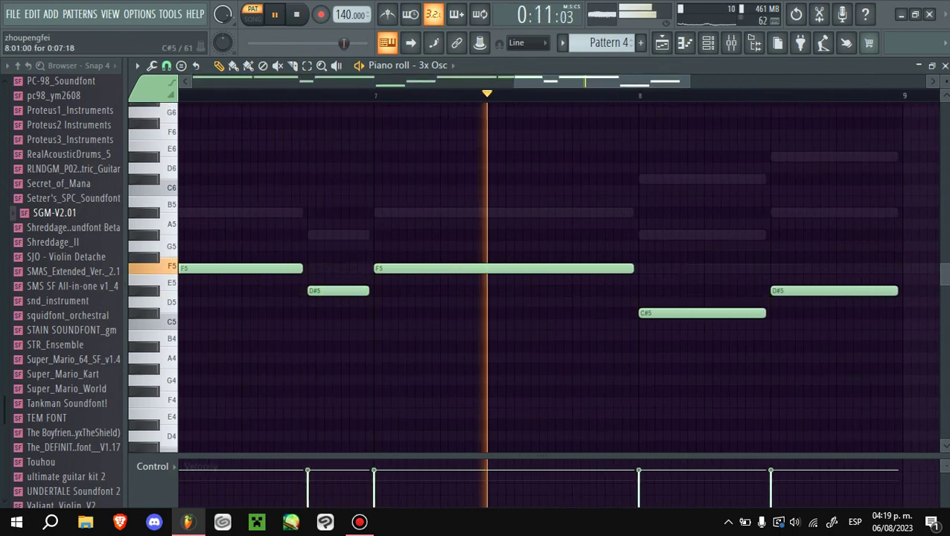
left_click_drag(702, 312, 702, 235)
left_click_drag(834, 291, 839, 223)
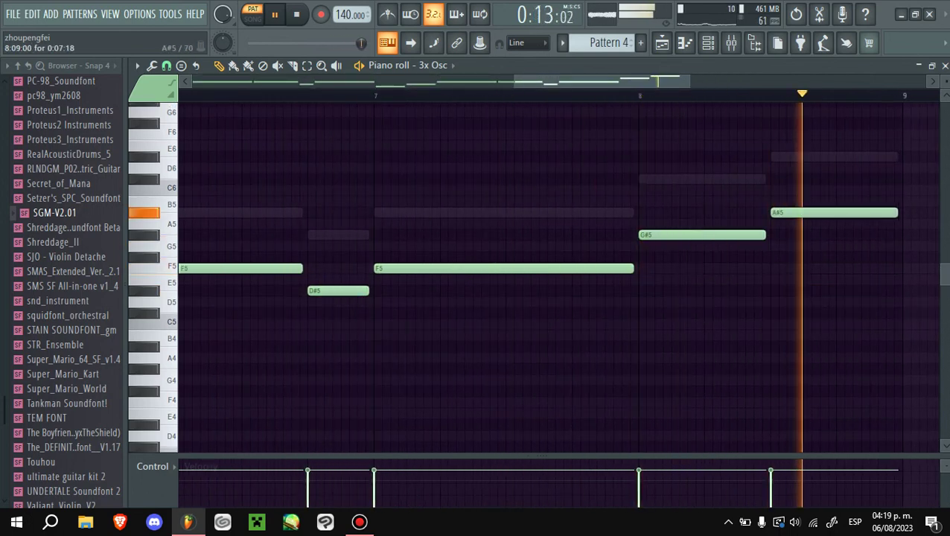
key("F5")
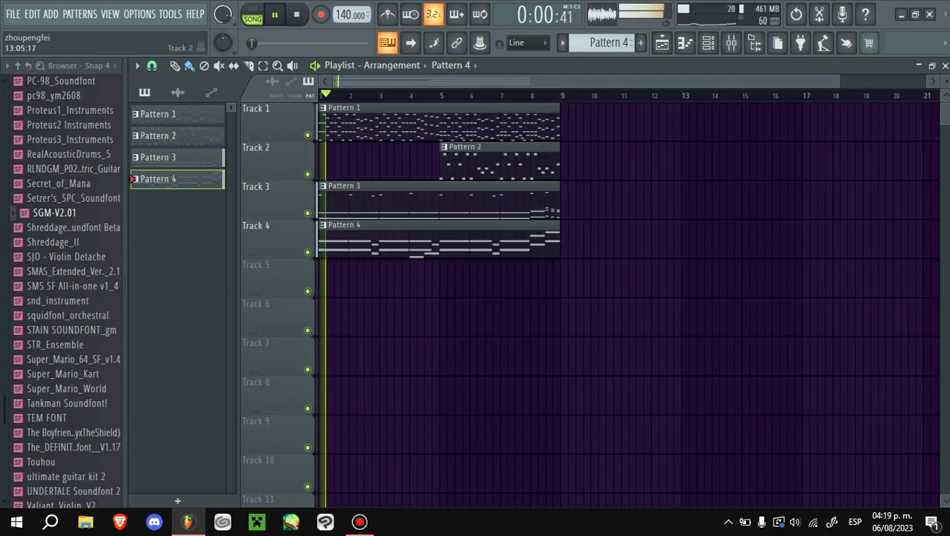
key("space")
- Place the FLS_Crash 04a sample from the Legacy pack's Drum Kit 04 on playlist Track 5 within bar 4
scroll(65, 290, "up", 15)
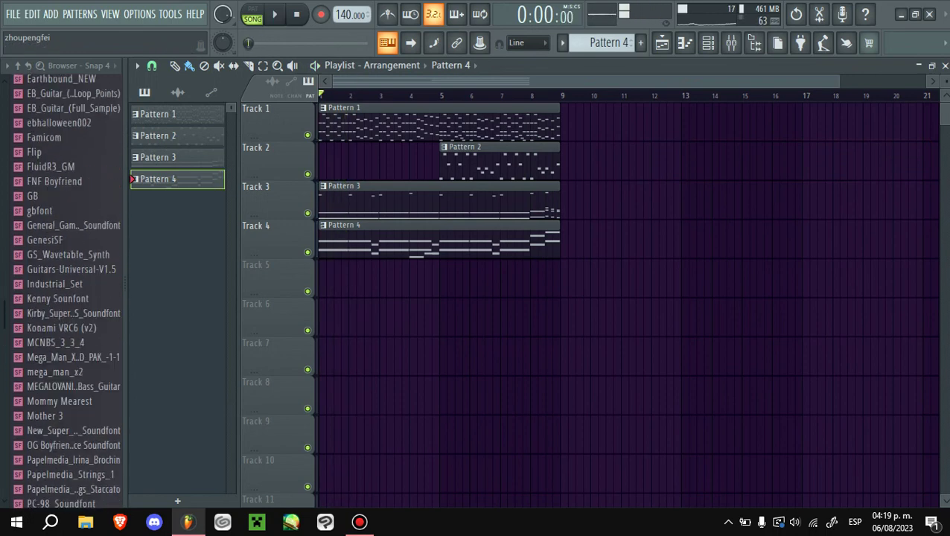
left_click(51, 312)
scroll(66, 290, "up", 5)
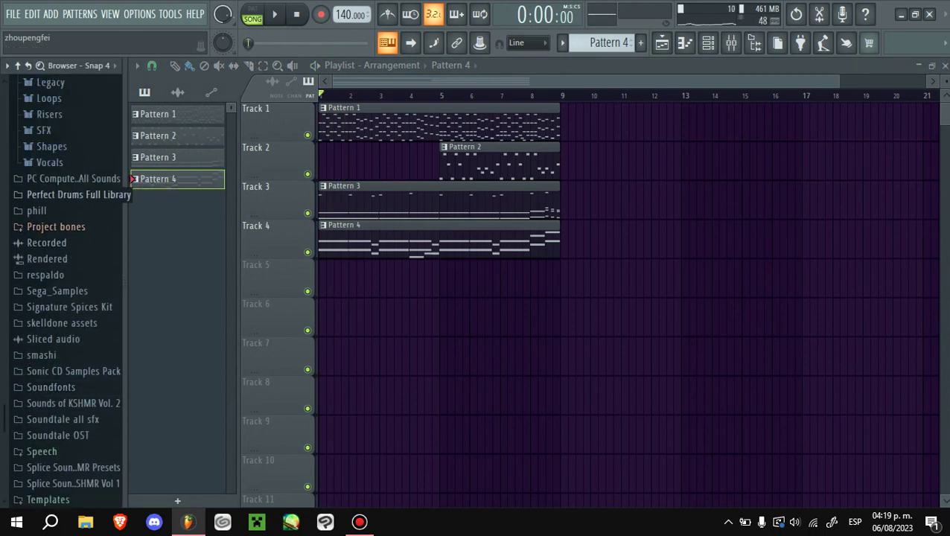
scroll(65, 290, "up", 3)
left_click(51, 258)
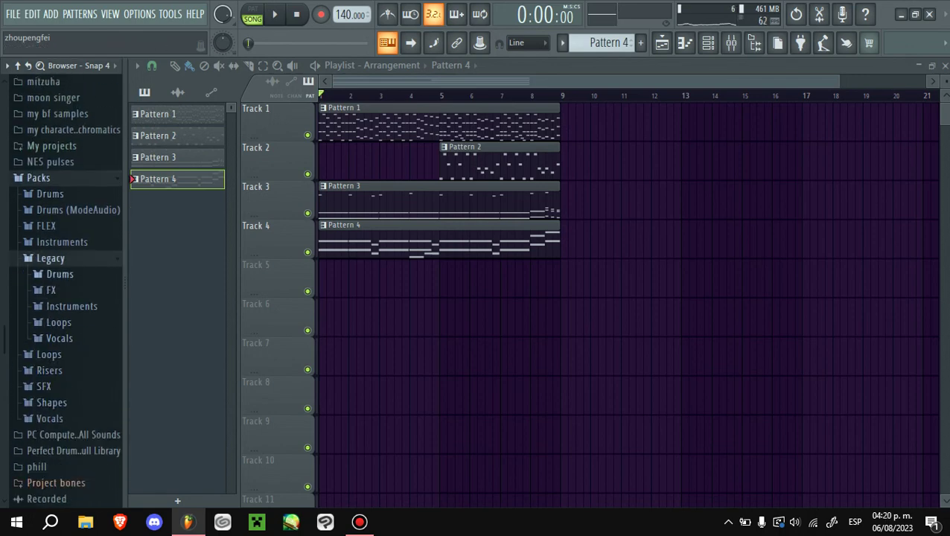
left_click(60, 274)
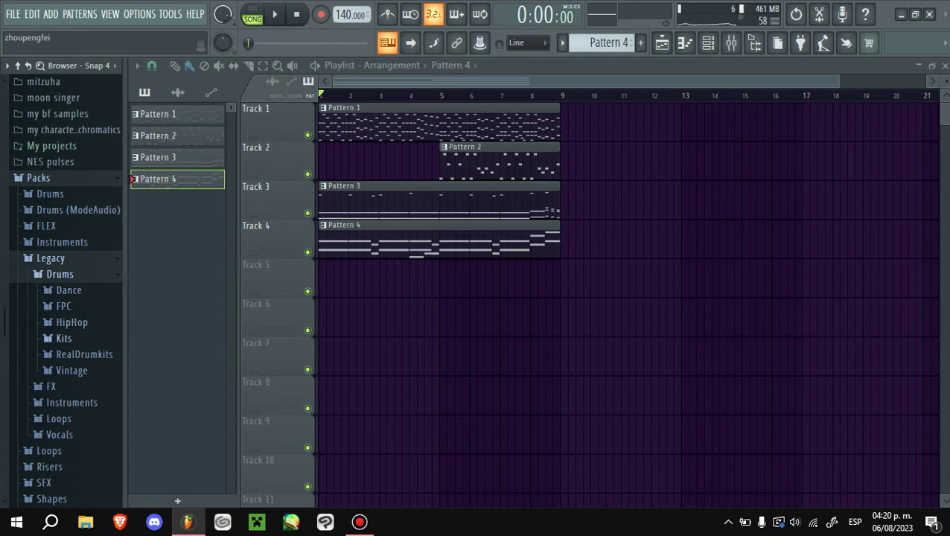
left_click(63, 338)
scroll(66, 335, "down", 2)
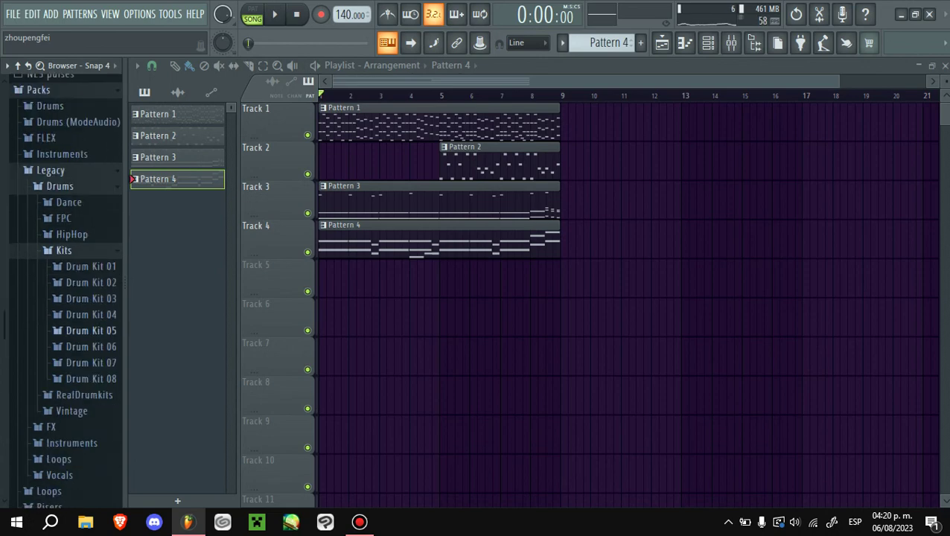
left_click(89, 314)
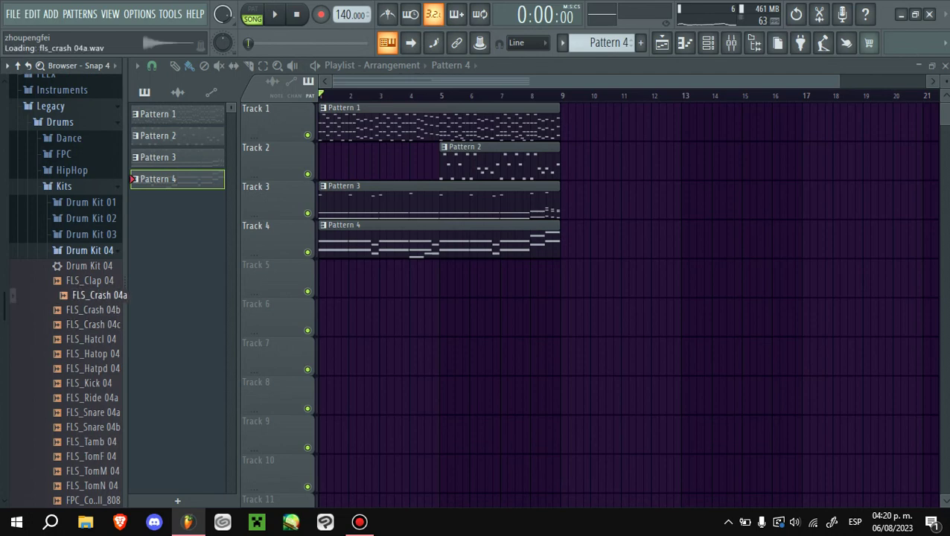
left_click_drag(394, 279, 421, 277)
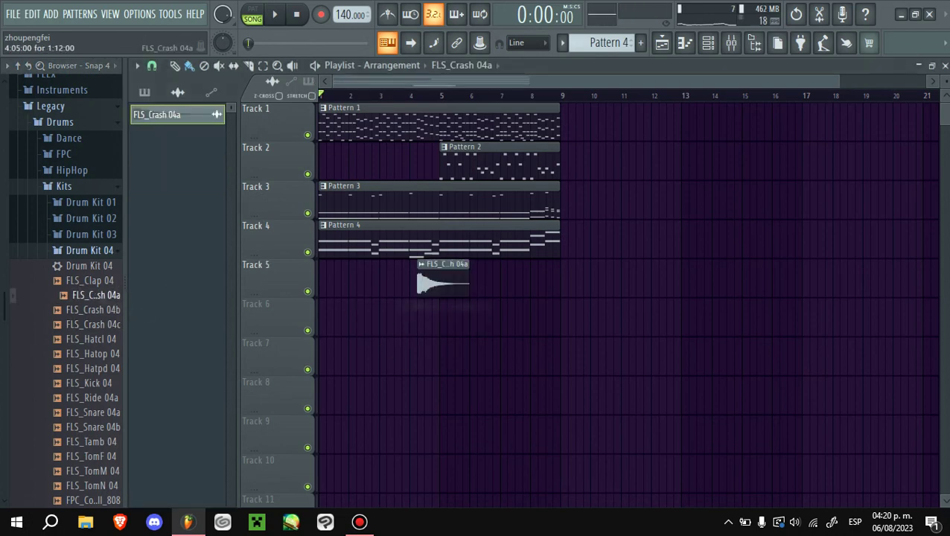
- Solo Track 5, audition the FLS_Crash 04a clip with its channel settings open, and place it at the start of bar 1
right_click(307, 290)
double_click(345, 281)
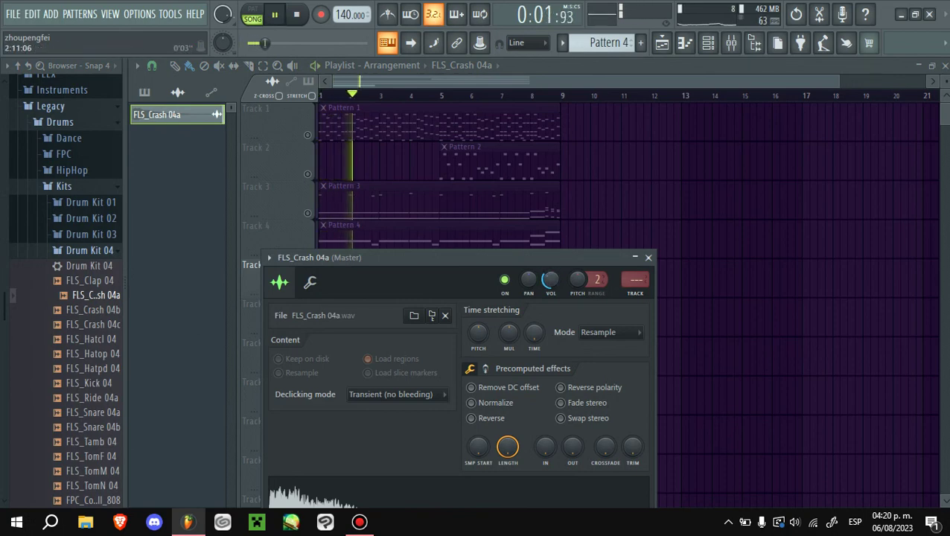
key("space")
key("Escape")
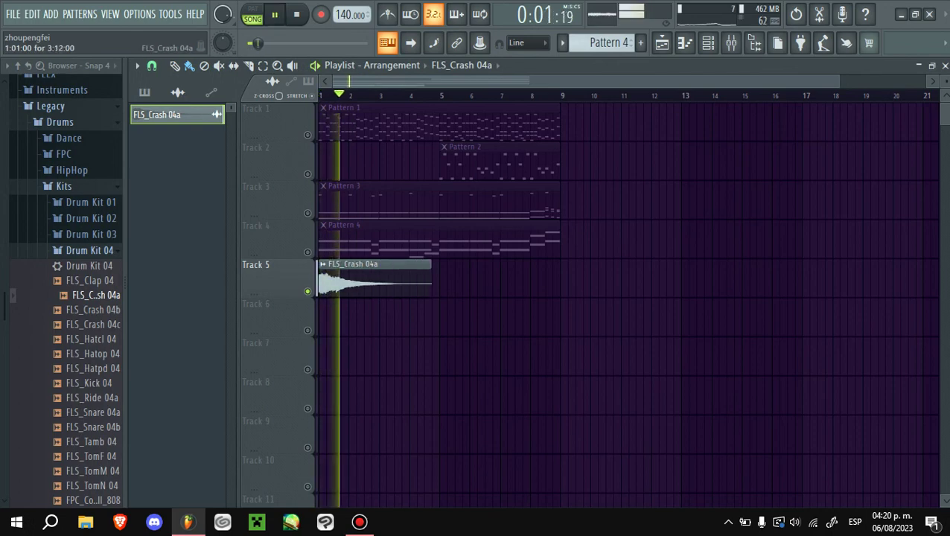
- Duplicate the FLS_Crash 04a clip to bar 5 of Track 5, play the song, and unsolo the track
key("ctrl+b")
key("space")
left_click(308, 291, "ctrl")
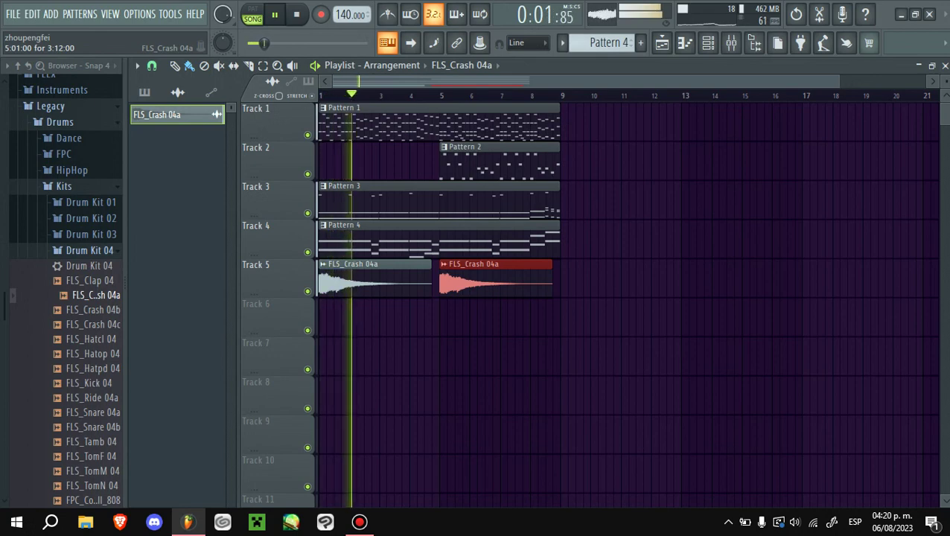
- Place the FLS Crash 01a sample from the Legacy pack's Drum Kit 01 at bar 9 on Track 6 and open its channel settings
key("Left")
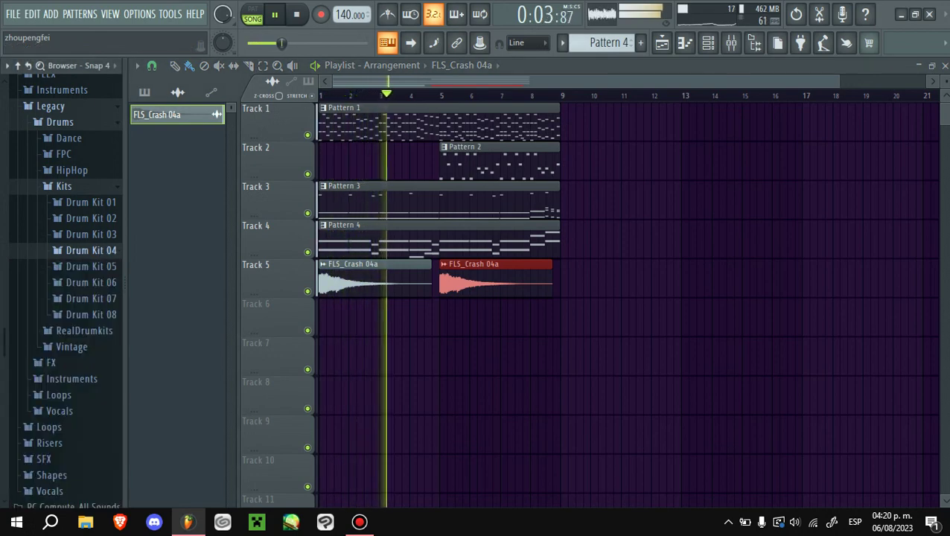
key("Up")
key("Up")
key("Up")
key("Right")
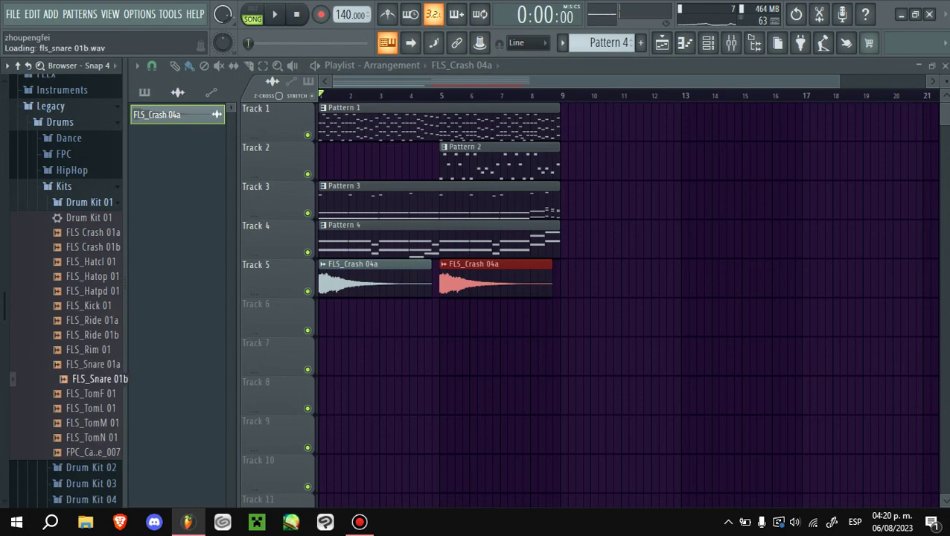
left_click_drag(93, 233, 566, 316)
double_click(595, 320)
- Set the FLS Crash 01a channel volume to 44% during playback, and move its clip up to Track 5
key("space")
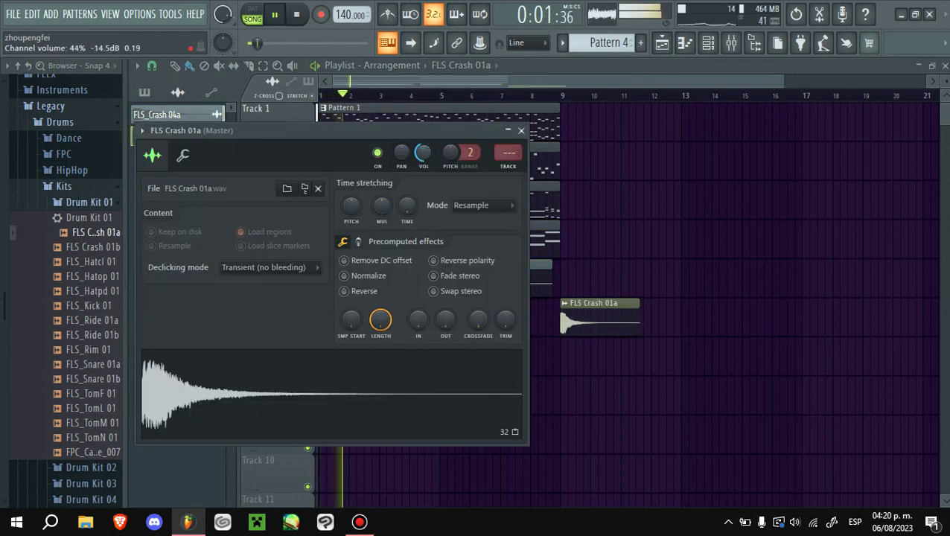
left_click(521, 130)
left_click_drag(596, 320, 596, 281)
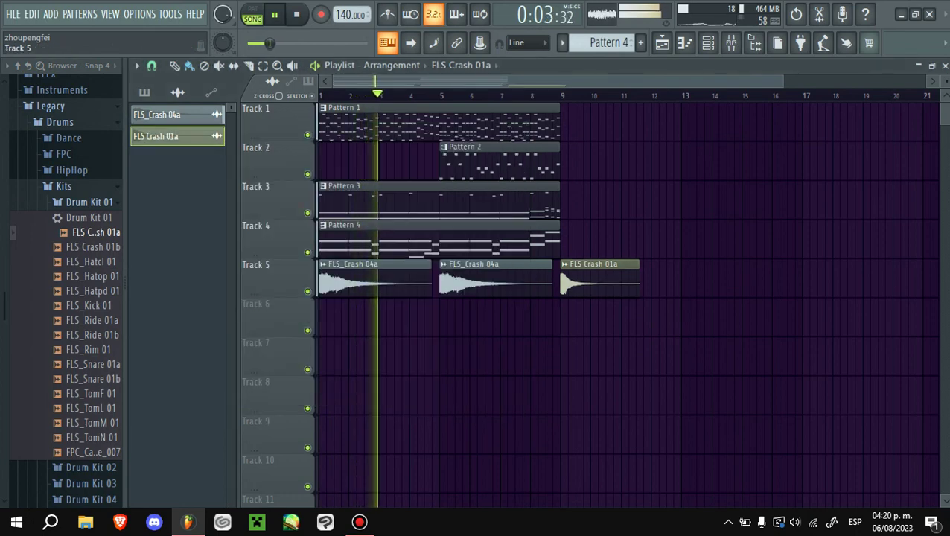
- Replace the bar 9 crash on Track 5 with the FLS Crash 01b sample from Drum Kit 01 and check its channel settings
key("space")
key("Down")
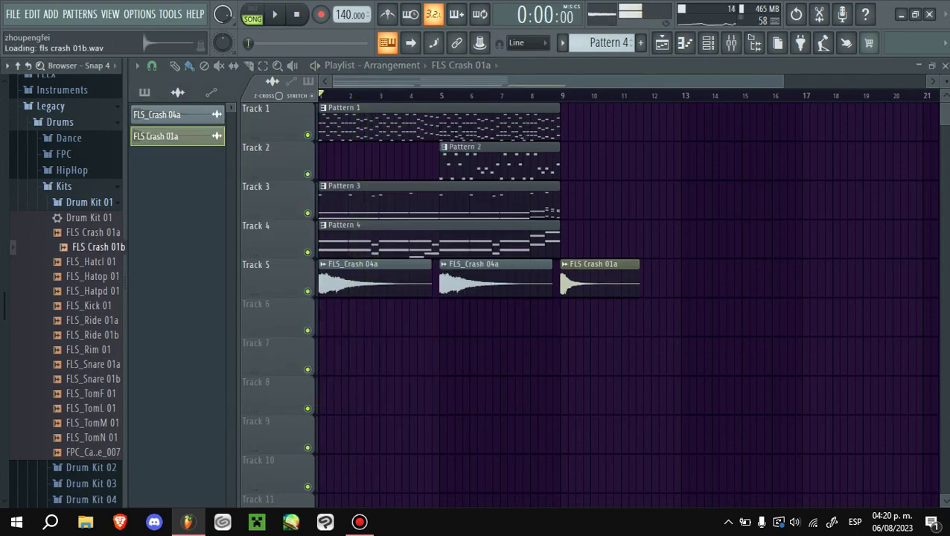
left_click_drag(98, 247, 566, 280)
double_click(596, 281)
key("space")
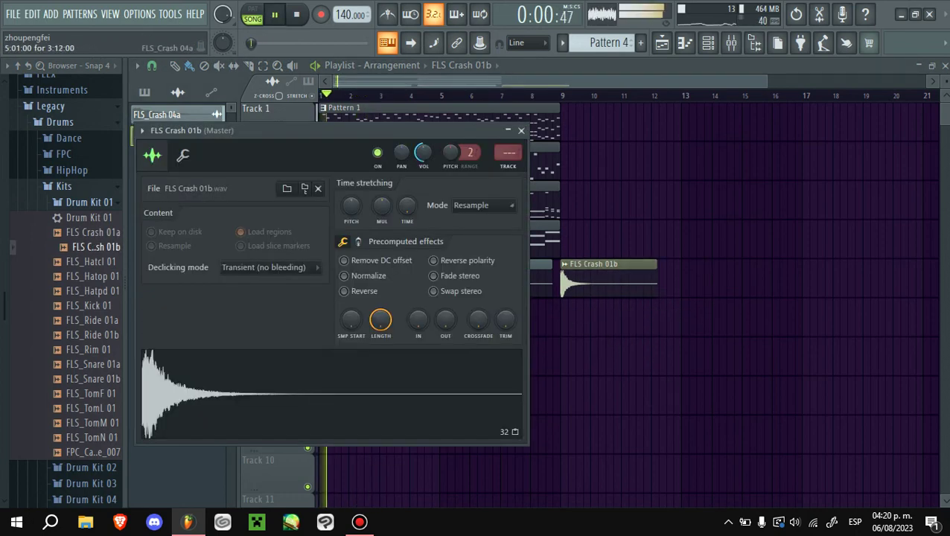
left_click(564, 264)
key("Escape")
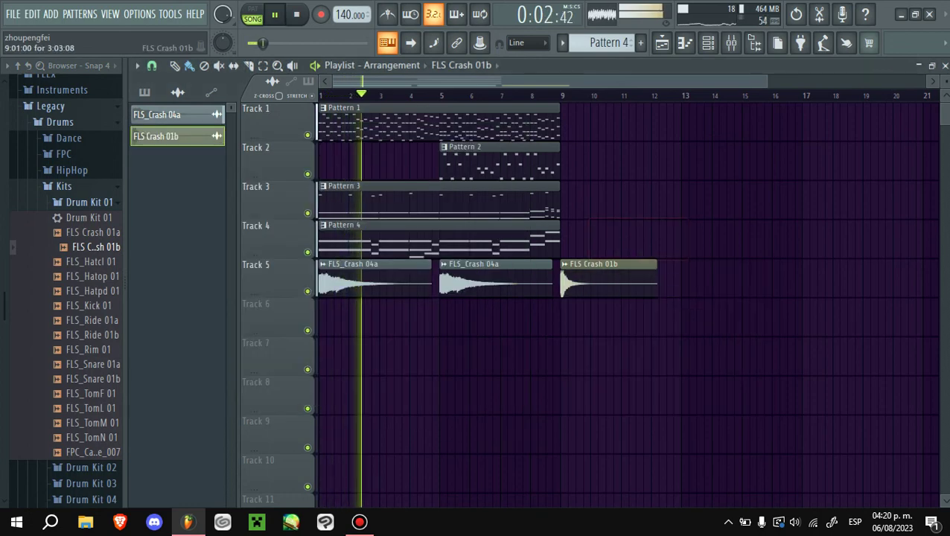
- Add another FLS Crash 01b clip at bar 7 on Track 6, make it unique, and reverse its sample
left_click(503, 317)
left_click(505, 303)
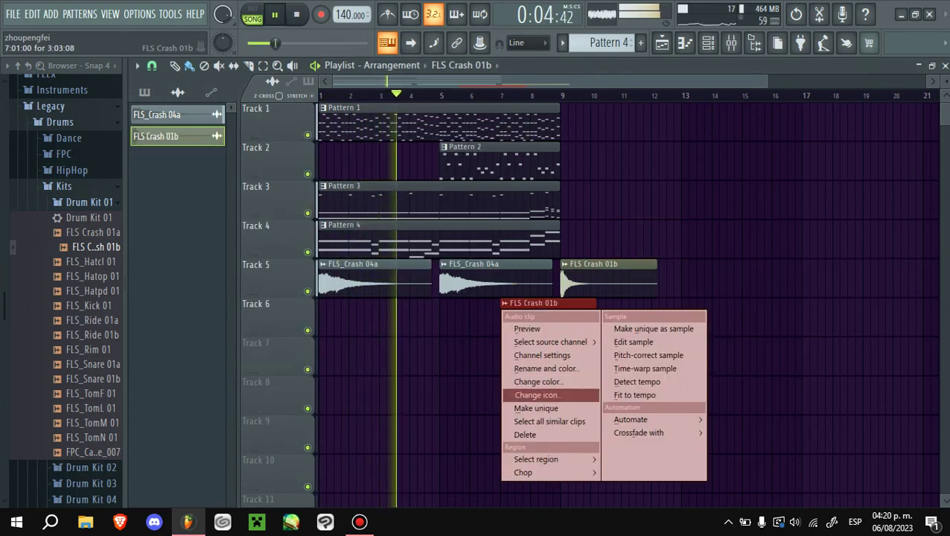
left_click(536, 408)
double_click(551, 313)
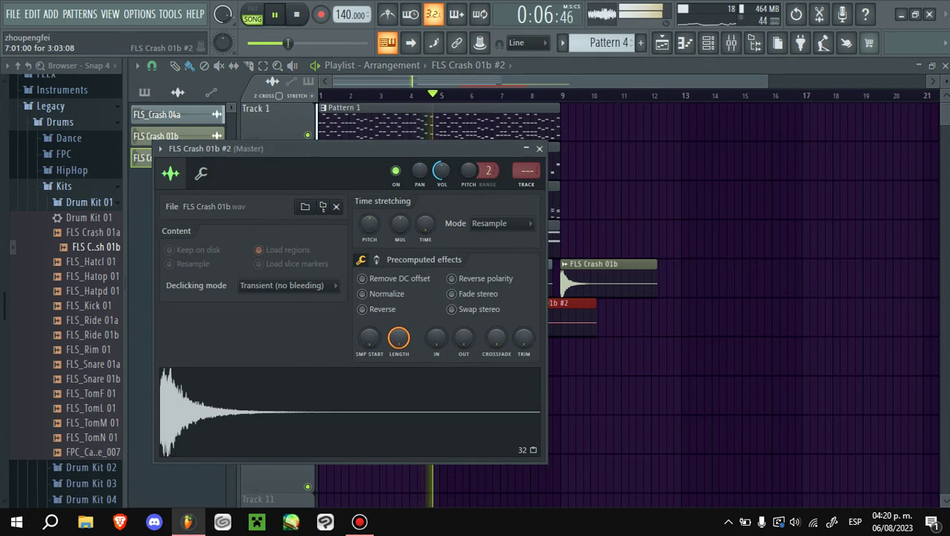
left_click(362, 309)
left_click(540, 149)
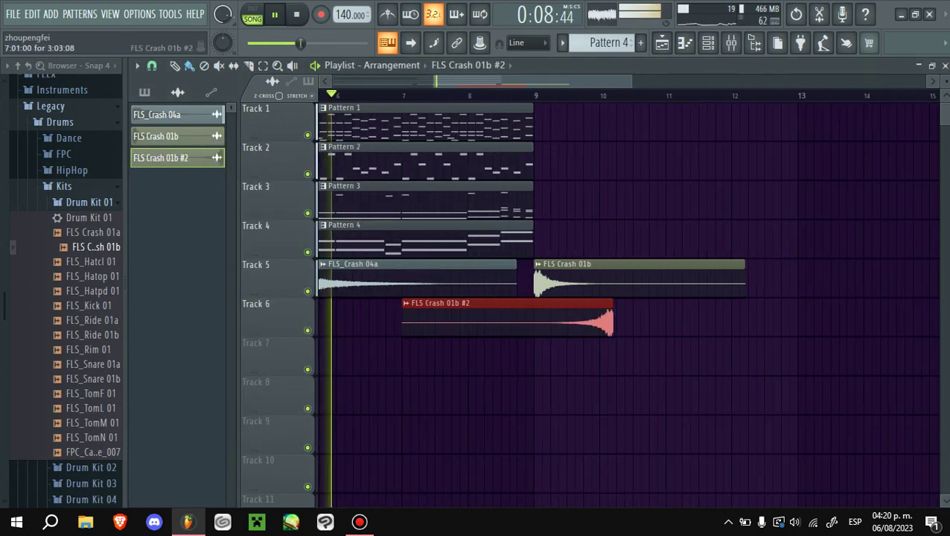
- Align the reversed crash to end exactly at bar 9, and move the bar 9 FLS Crash 01b clip down to Track 6
left_click_drag(506, 320, 422, 320)
key("space")
scroll(553, 320, "up", 3)
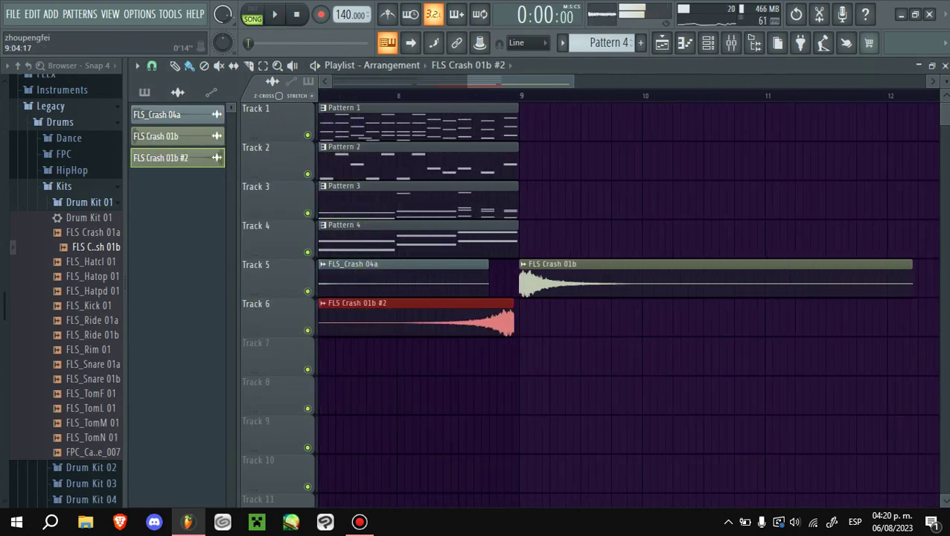
scroll(552, 320, "up", 2)
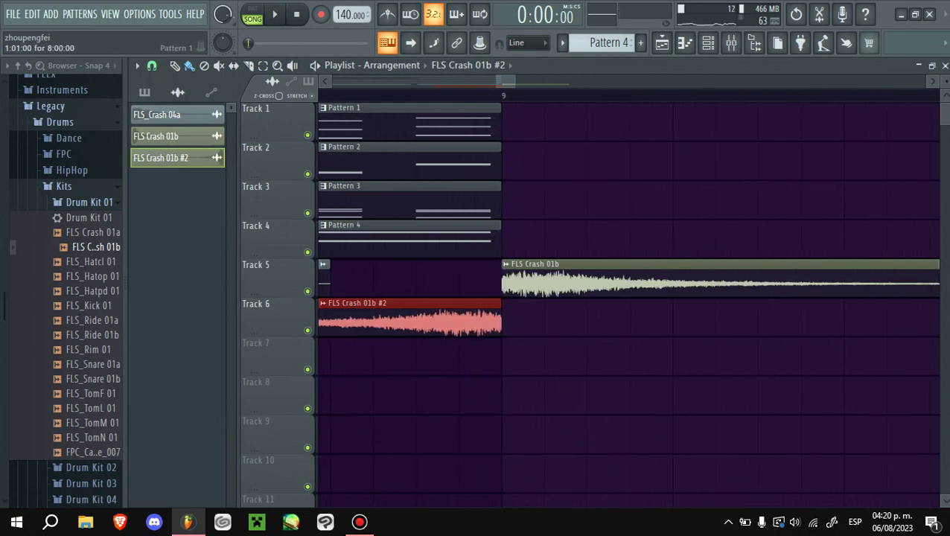
scroll(495, 320, "down", 4)
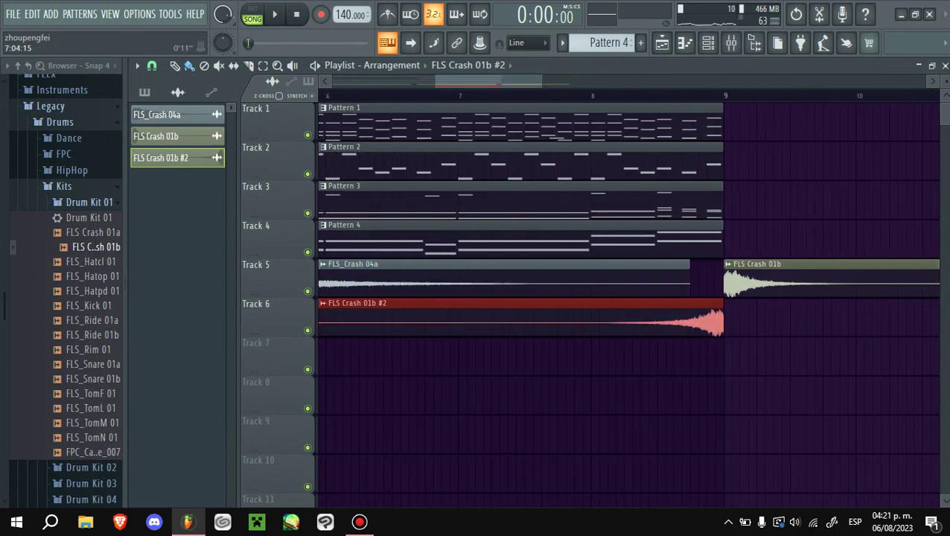
scroll(595, 321, "down", 2)
left_click_drag(715, 279, 715, 319)
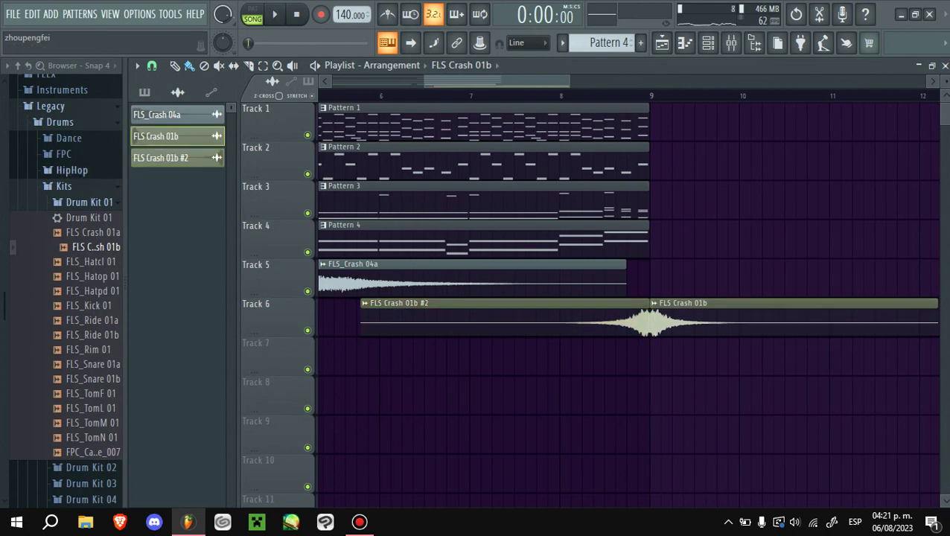
- Open the EarthBound soundfont from the Soundfonts folder in a new Soundfont Player channel
scroll(65, 283, "up", 4)
left_click(38, 201)
scroll(66, 291, "down", 3)
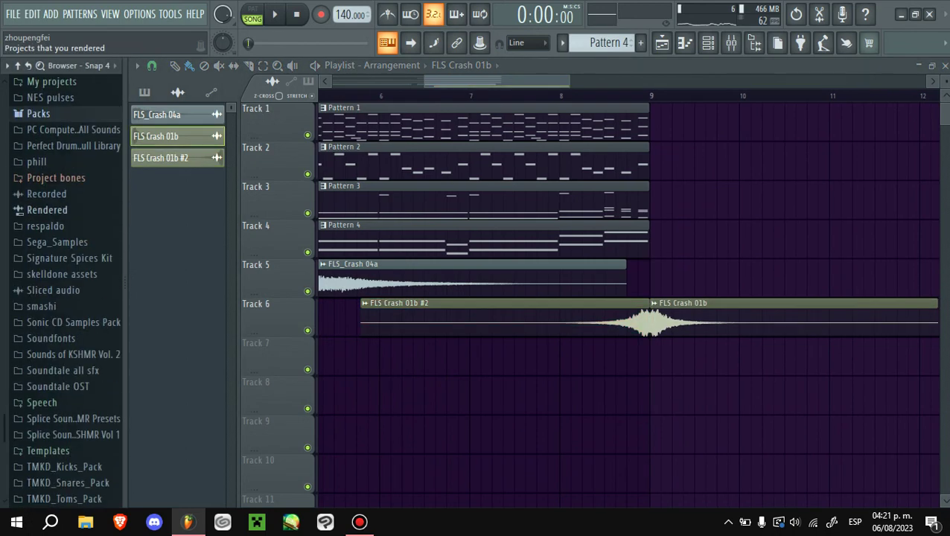
left_click(73, 355)
left_click(73, 354)
left_click(51, 338)
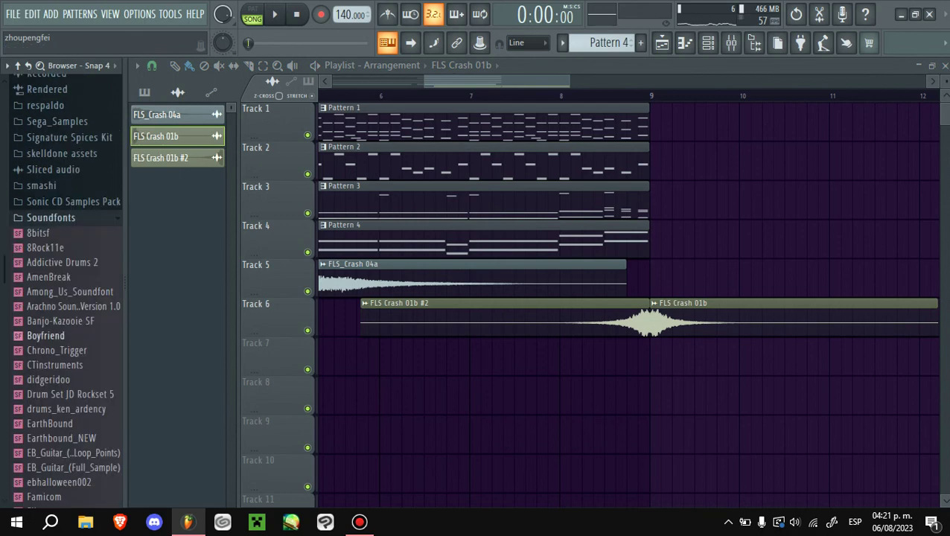
right_click(59, 248)
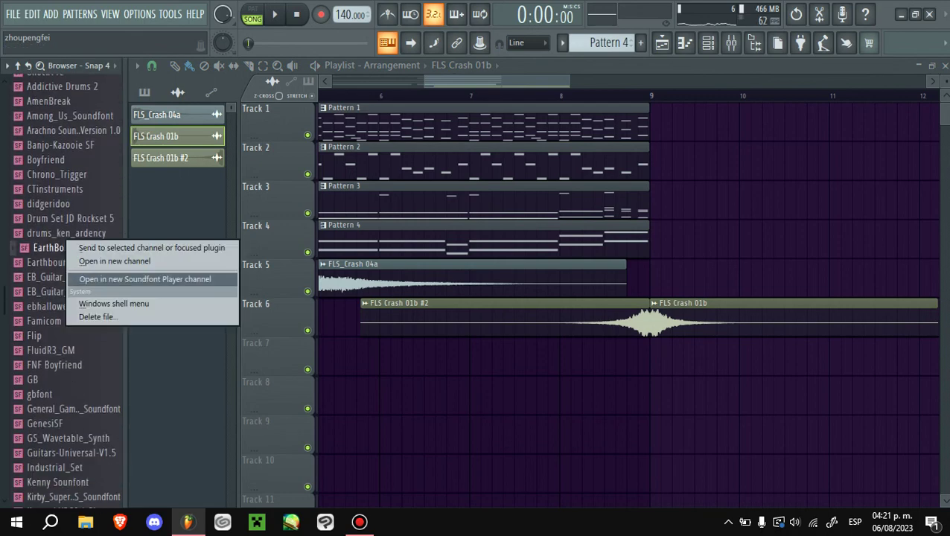
left_click(119, 279)
- Load the Waspy patch in the EarthBound player, route it to mixer track 5, and set its envelope 2 release to 255
left_click(252, 217)
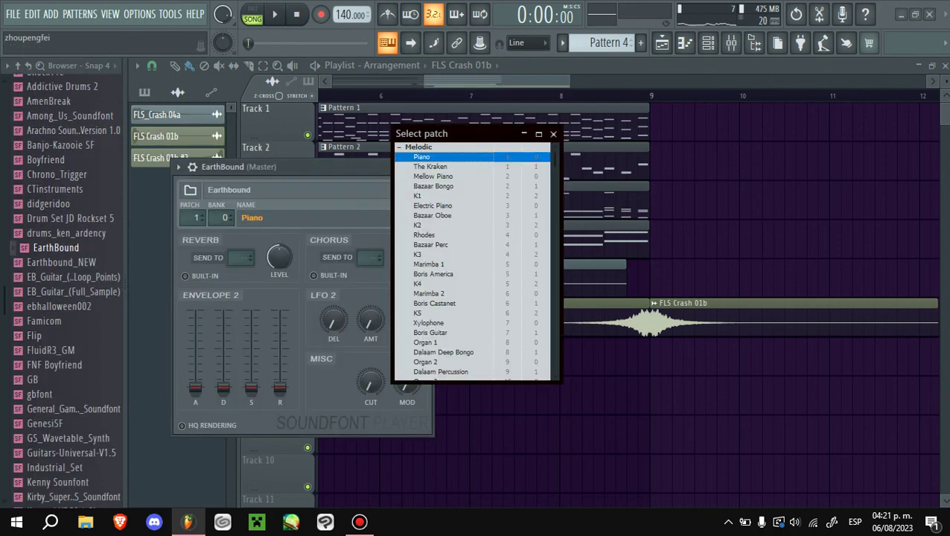
scroll(476, 261, "down", 8)
scroll(475, 261, "down", 7)
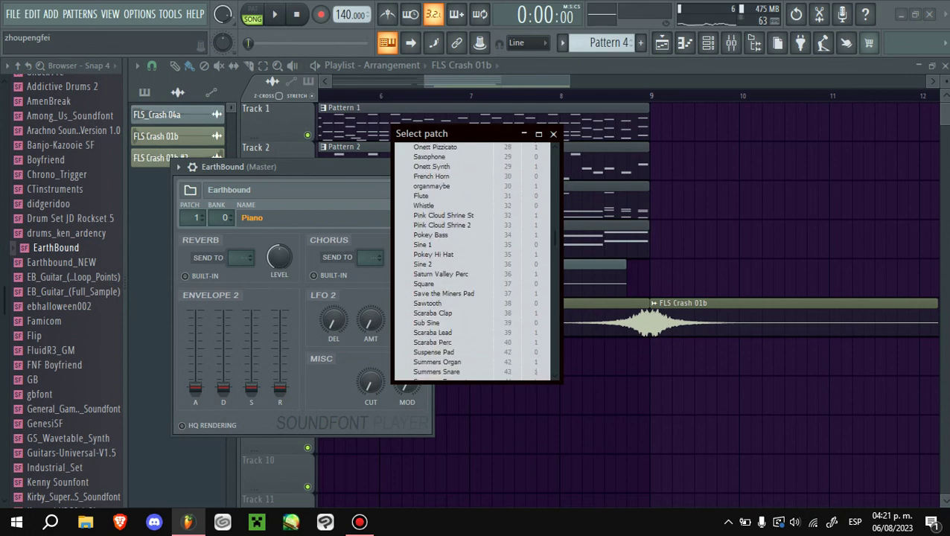
left_click(423, 274)
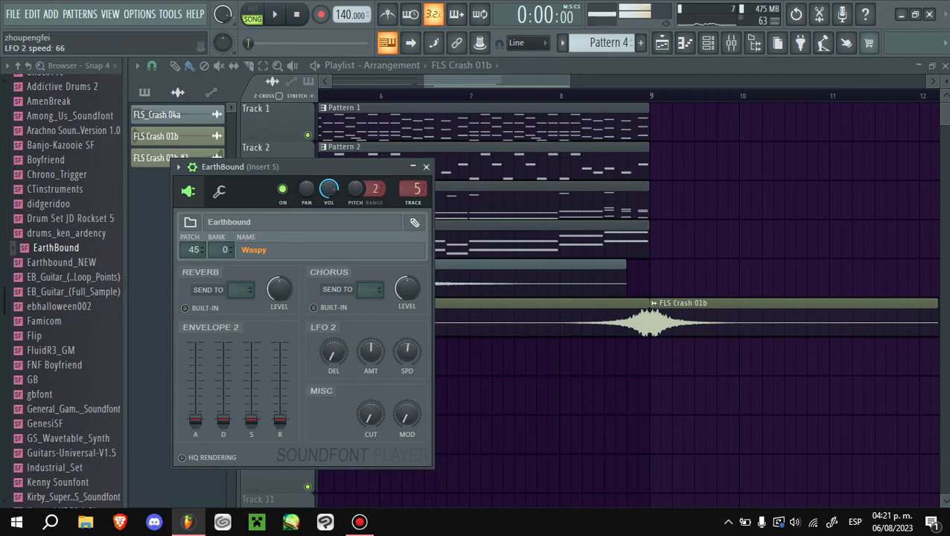
key("v")
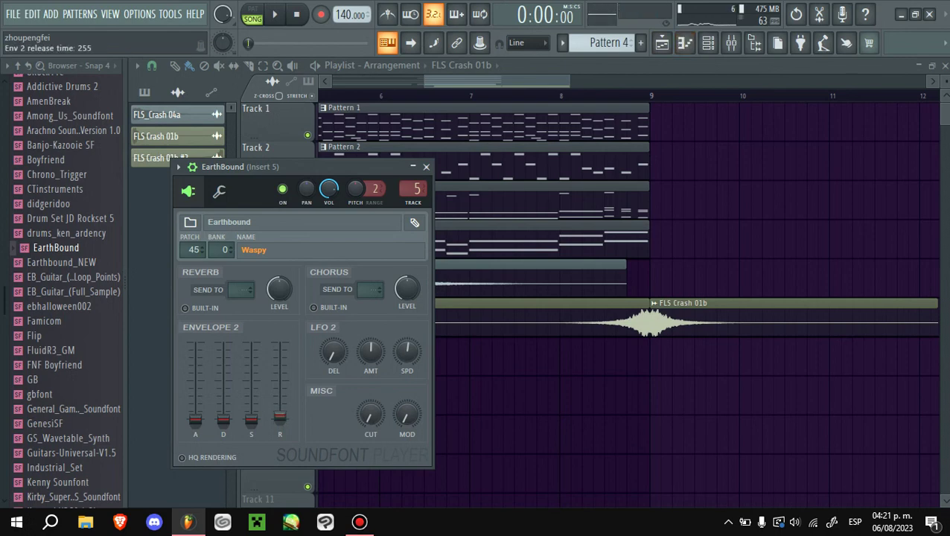
- Start Pattern 5 in the EarthBound piano roll with a one-step A#4 note followed by a half-step C#5
left_click(685, 43)
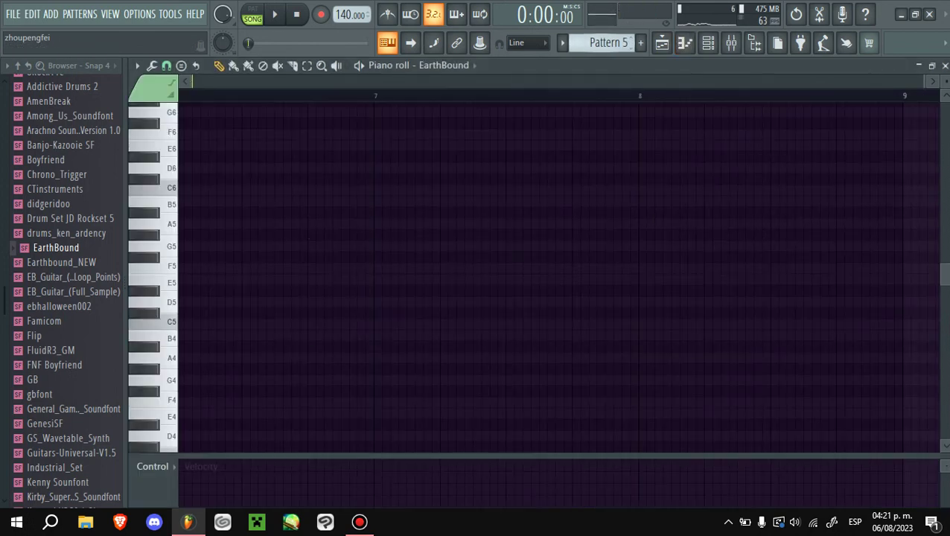
scroll(558, 276, "left", 6)
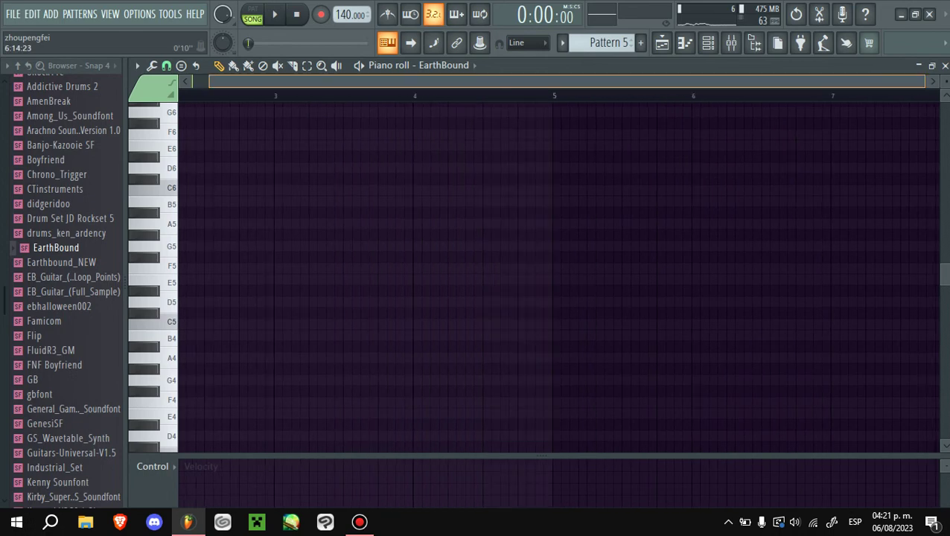
scroll(313, 348, "up", 4)
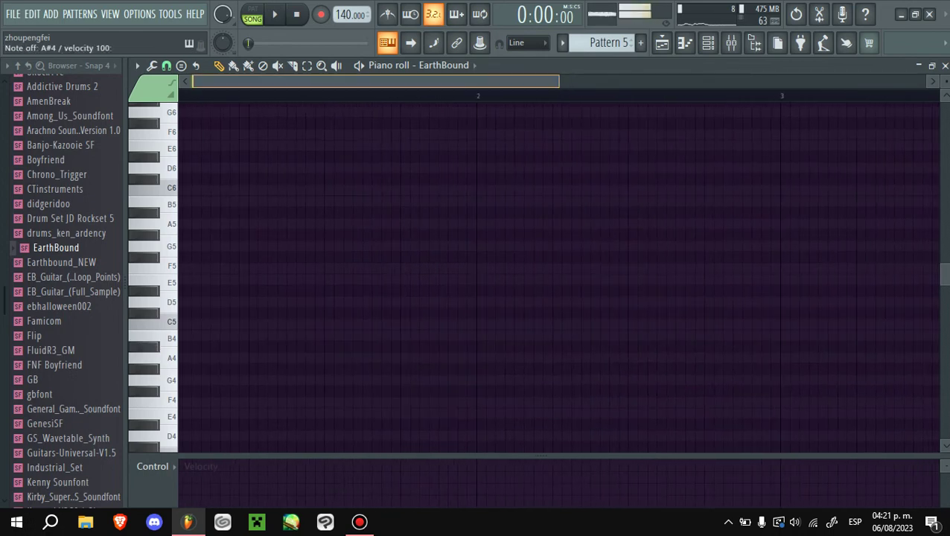
left_click(186, 346)
left_click_drag(326, 346, 182, 346)
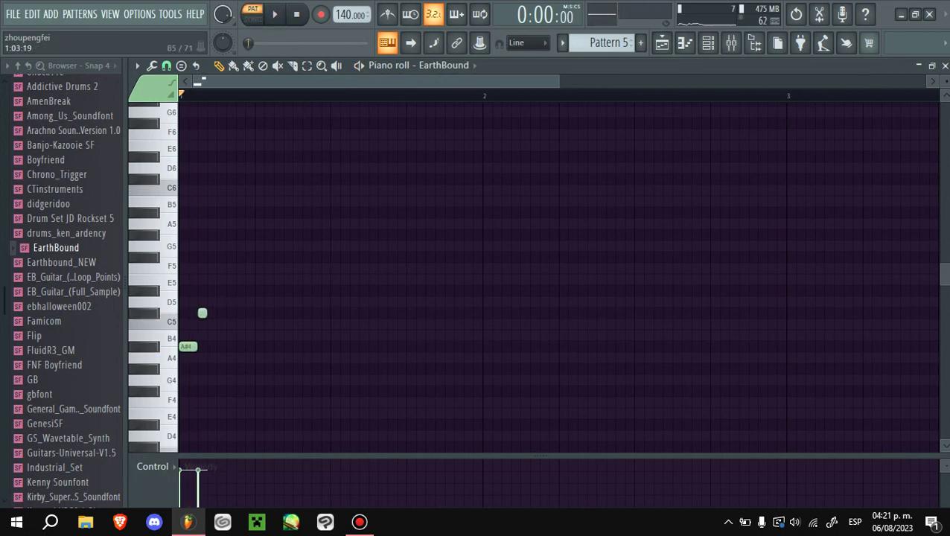
- Continue the Pattern 5 melody in bar 1 with a short F4, a two-step G#4 and a short A4, playing it back
scroll(298, 312, "up", 2)
scroll(298, 312, "down", 1)
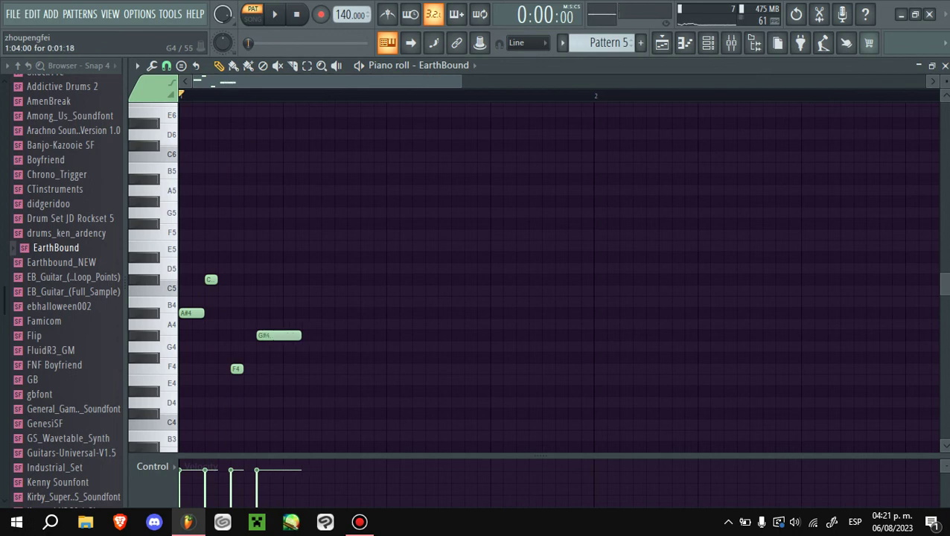
left_click_drag(301, 335, 307, 335)
key("space")
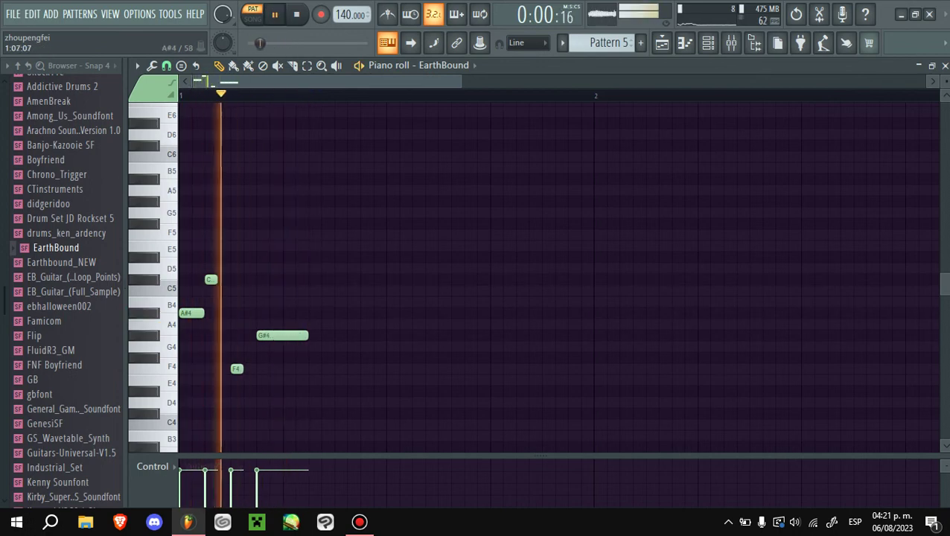
left_click(340, 324)
key("space")
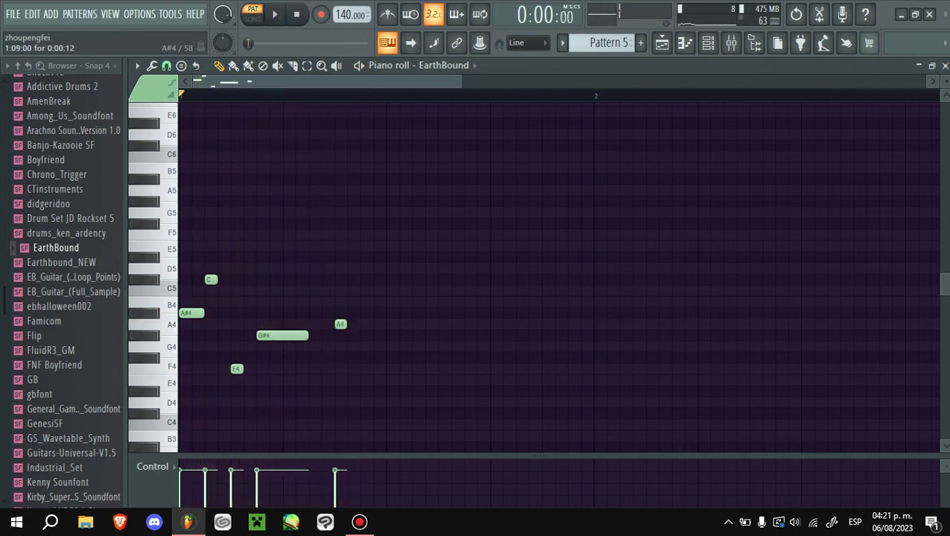
- Fill the second half of bar 1 with short A#4, C#5 and F4 notes plus longer D#5 and C#5 notes, and play the pattern
left_click(445, 357)
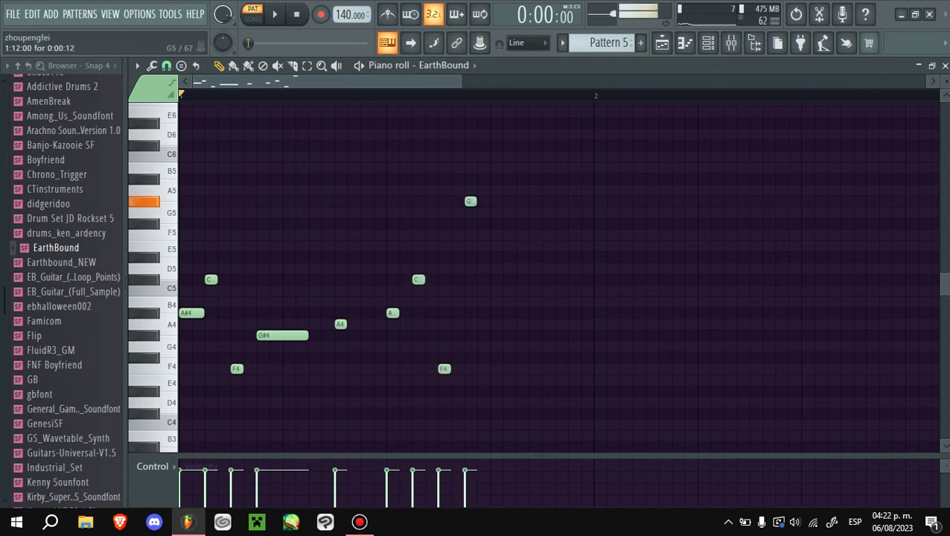
left_click_drag(470, 201, 503, 257)
key("space")
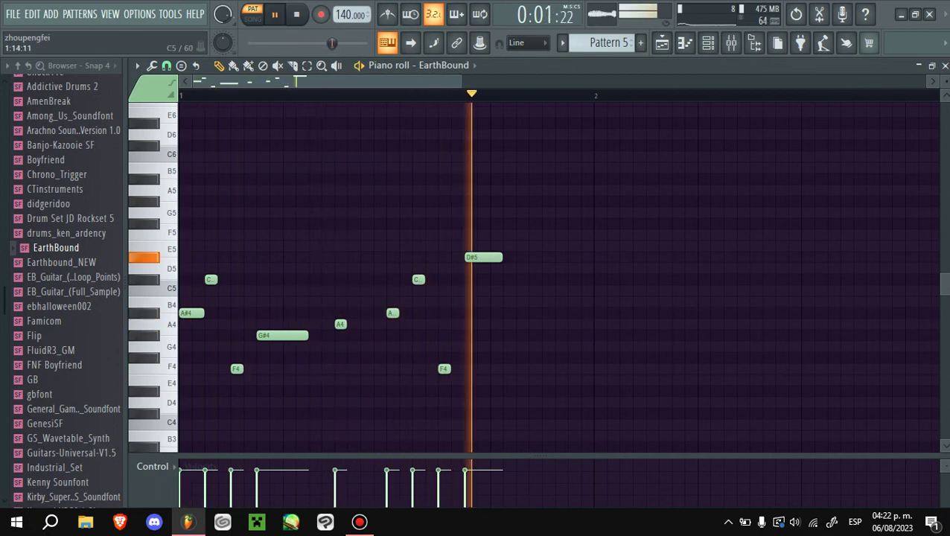
key("space")
left_click(536, 279)
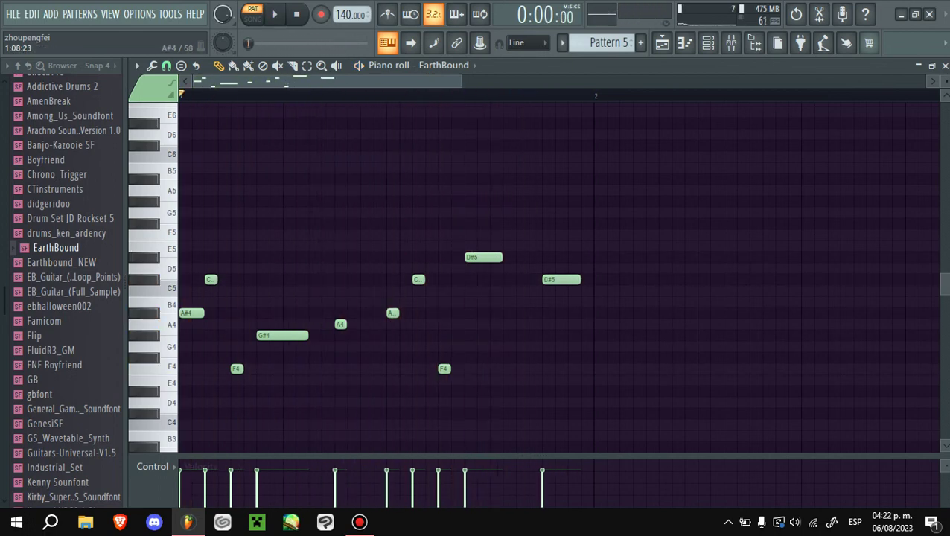
key("space")
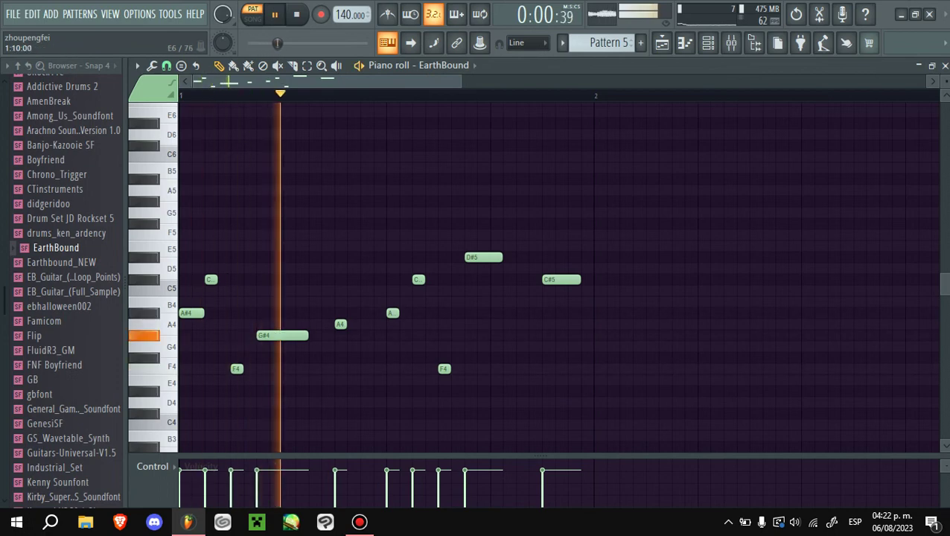
- Duplicate the whole bar 1 melody of Pattern 5 into bar 2 and play it back
key("Page_Down")
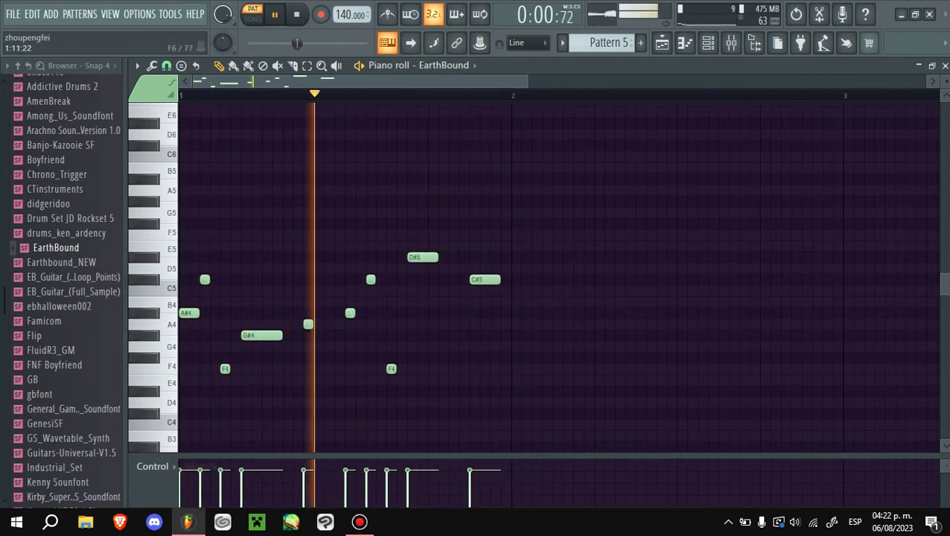
key("space")
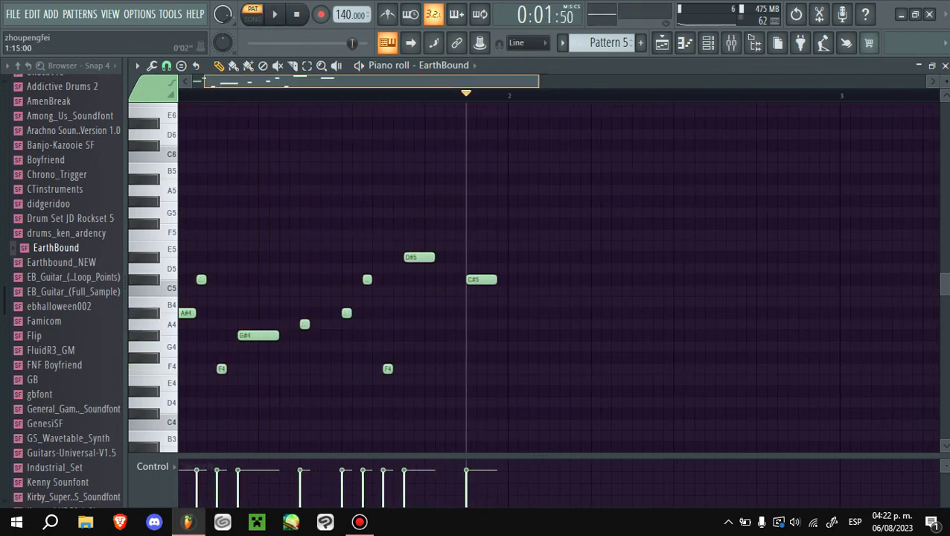
key("ctrl+a")
key("ctrl+b")
scroll(855, 313, "right", 3)
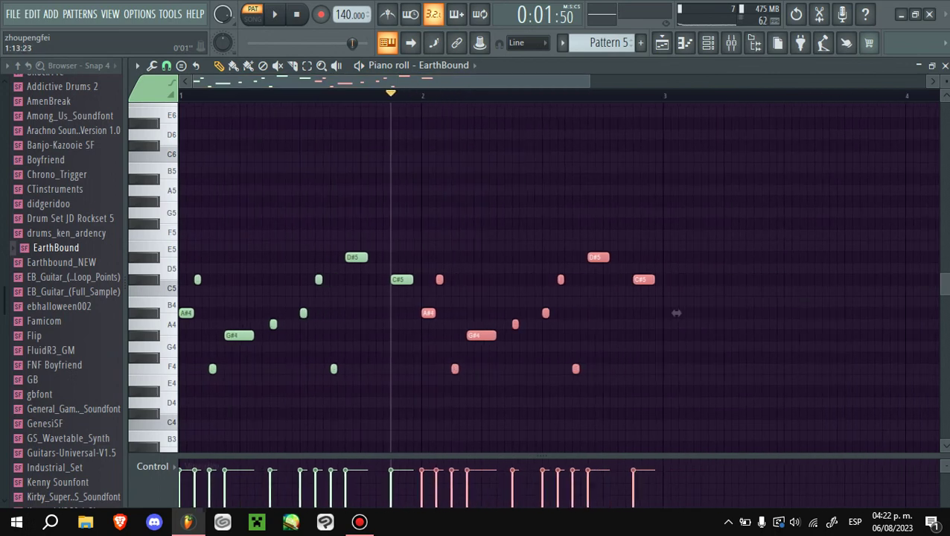
left_click_drag(755, 313, 829, 312)
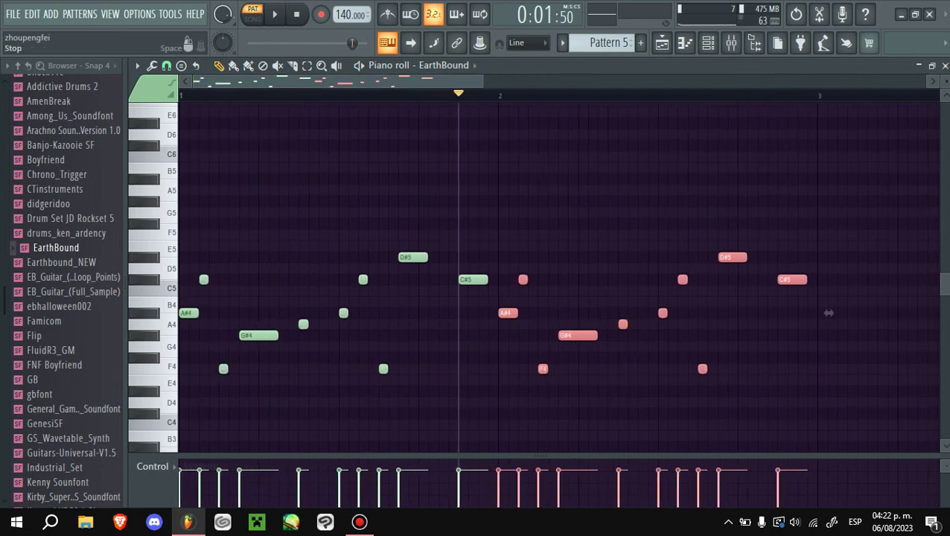
key("space")
scroll(829, 313, "up", 2)
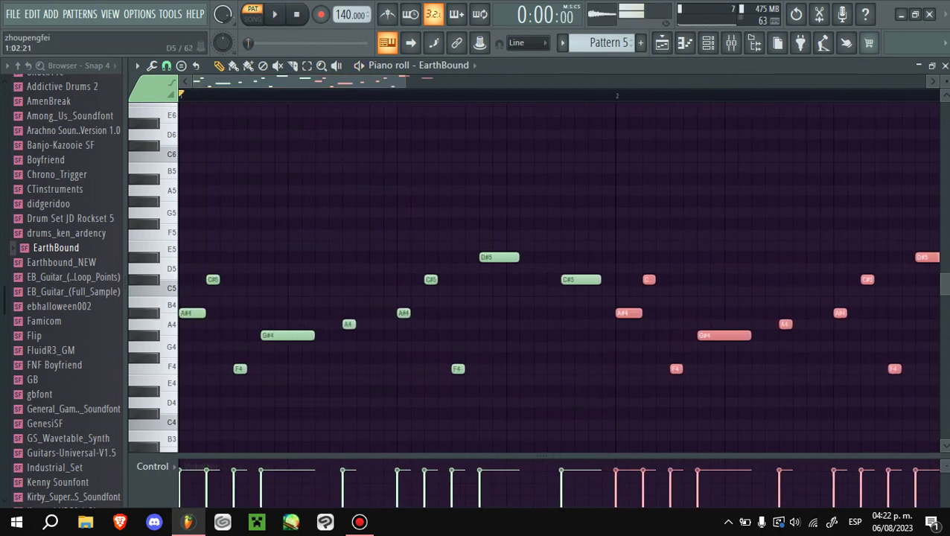
- Add a half-step A4 between the first C#5 and F4 of bar 1, after trying F5 there, and play it
left_click(227, 234)
key("space")
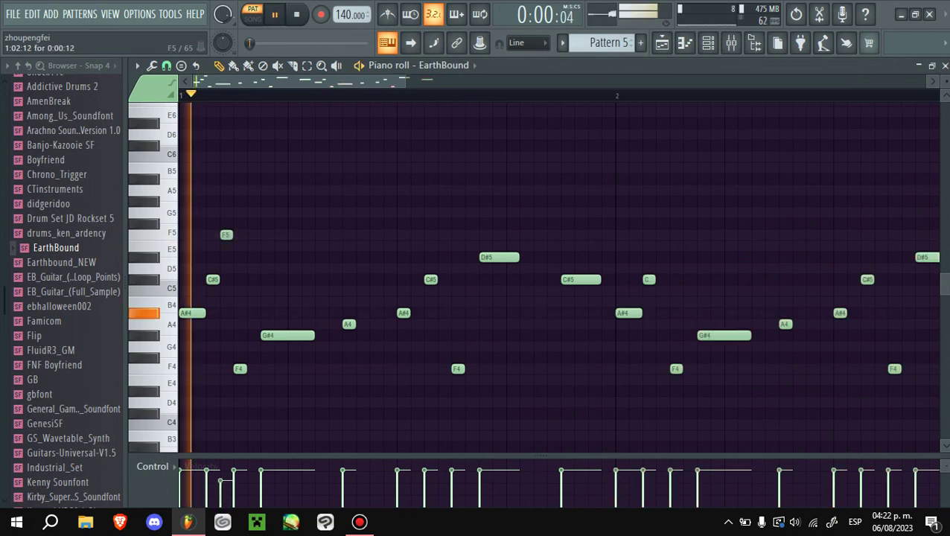
key("space")
key("space")
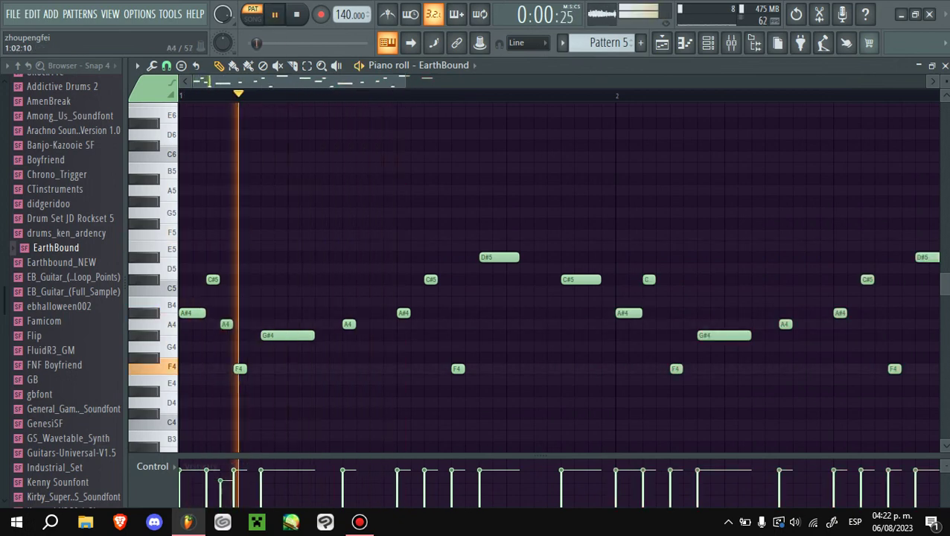
key("space")
left_click(227, 324)
key("space")
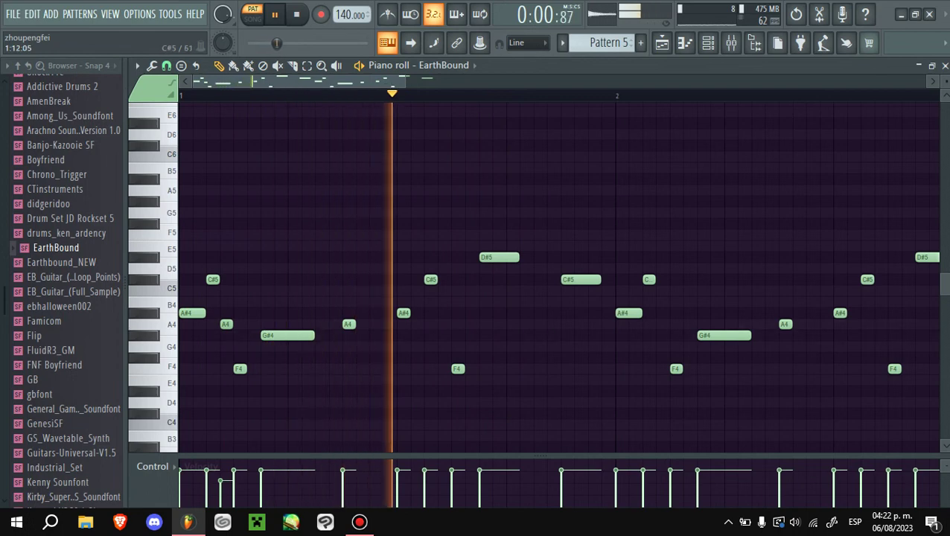
- Add a half-step A4 immediately before the mid-bar A#4 in bar 1 and replay the melody
key("space")
key("space")
key("space")
key("space")
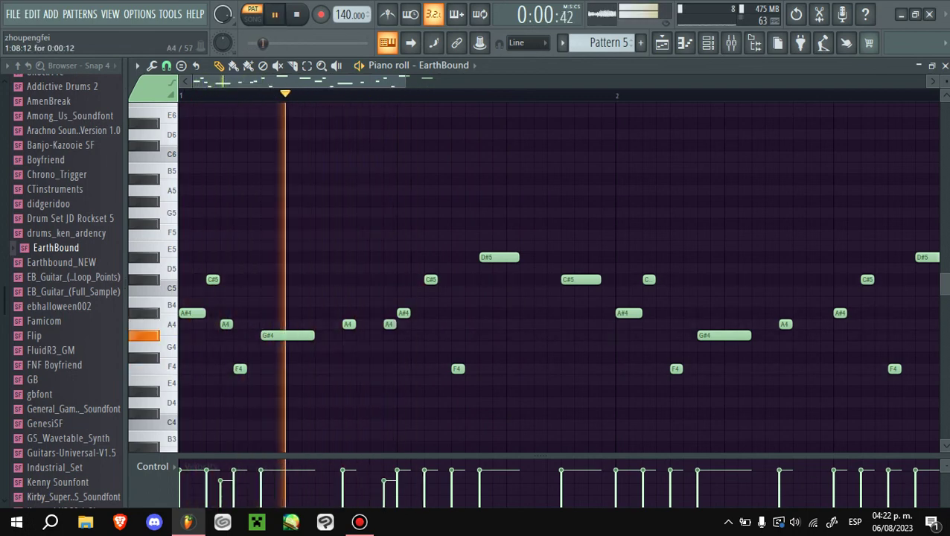
left_click(389, 324)
key("space")
key("space")
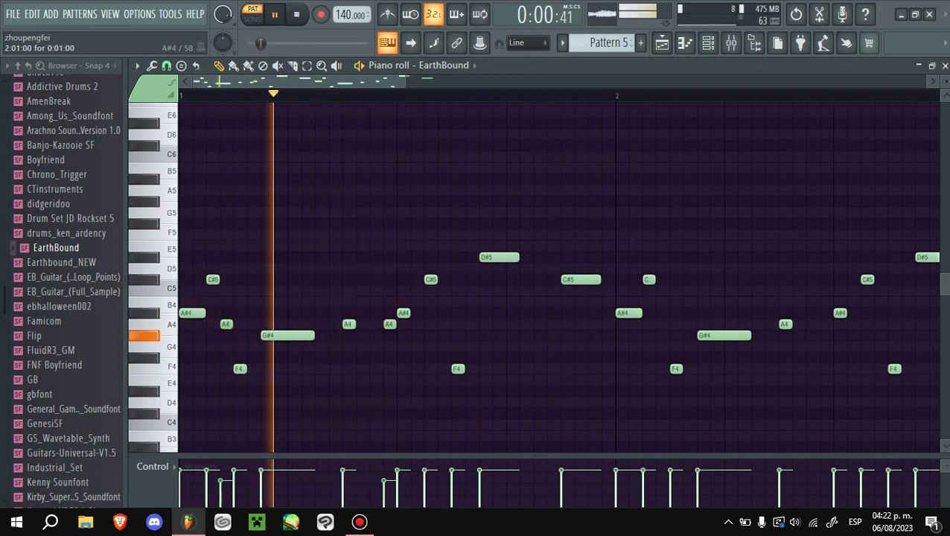
- Repeat the two added half-step A4 notes at the matching positions in bar 2 during playback
left_click(662, 324)
key("space")
key("space")
left_click(826, 324)
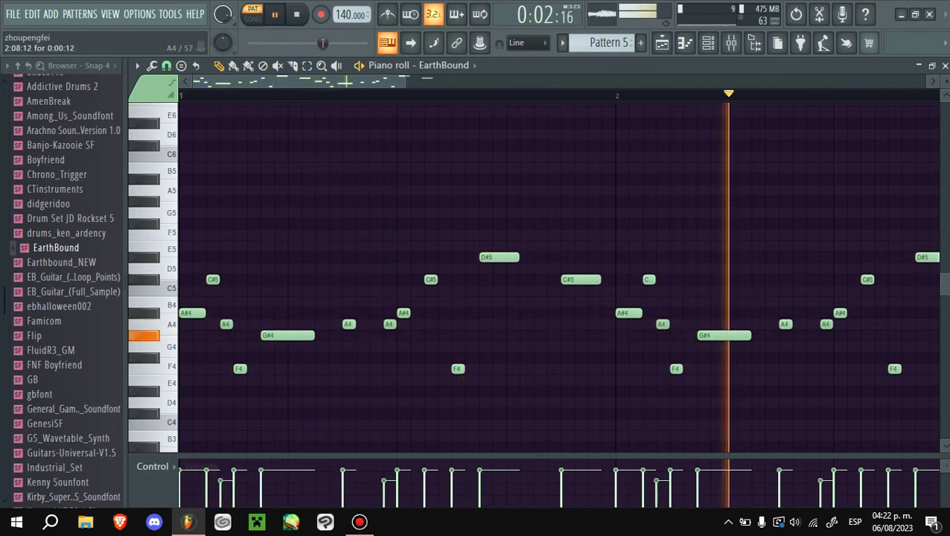
key("space")
- Change the last two notes of bar 2 to G#4 and A4, then play the pattern
left_click(369, 94)
scroll(505, 226, "right", 5)
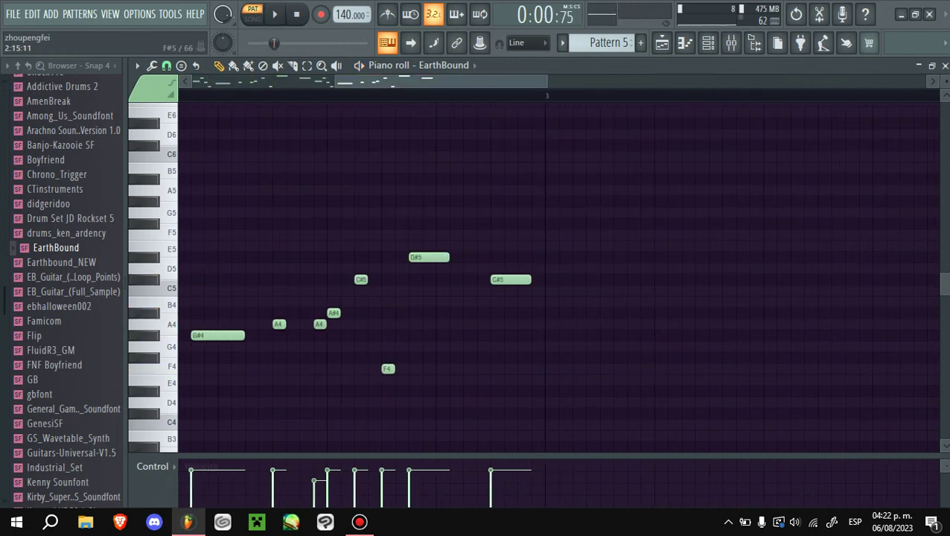
left_click_drag(429, 257, 429, 335)
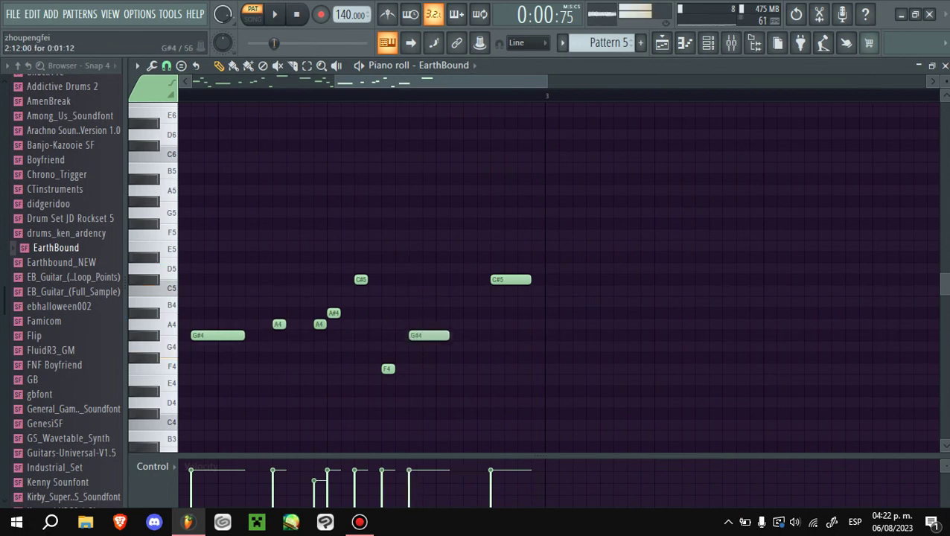
left_click(510, 324)
right_click(511, 279)
key("space")
scroll(376, 80, "down", 3)
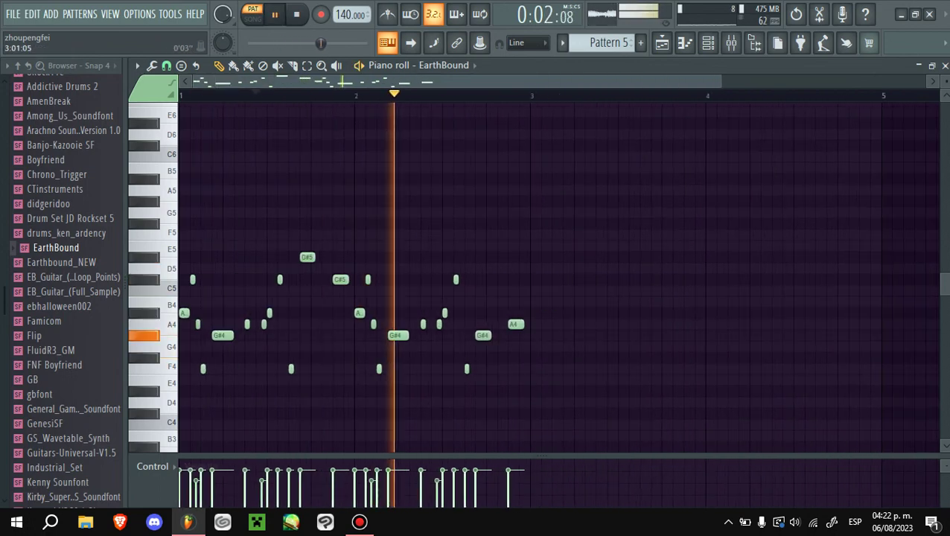
- Duplicate the two-bar melody into bars 3 and 4 and play the copied part
scroll(376, 81, "up", 4)
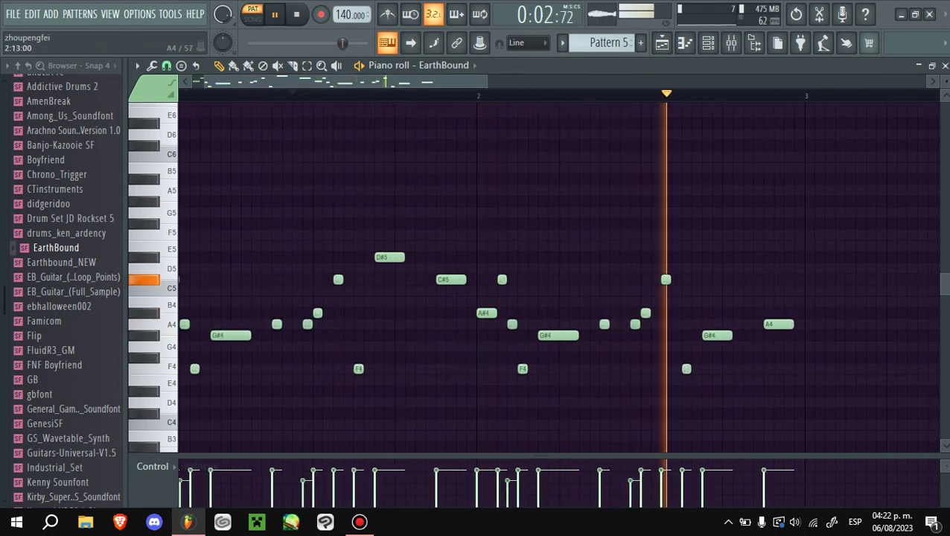
scroll(318, 81, "right", 5)
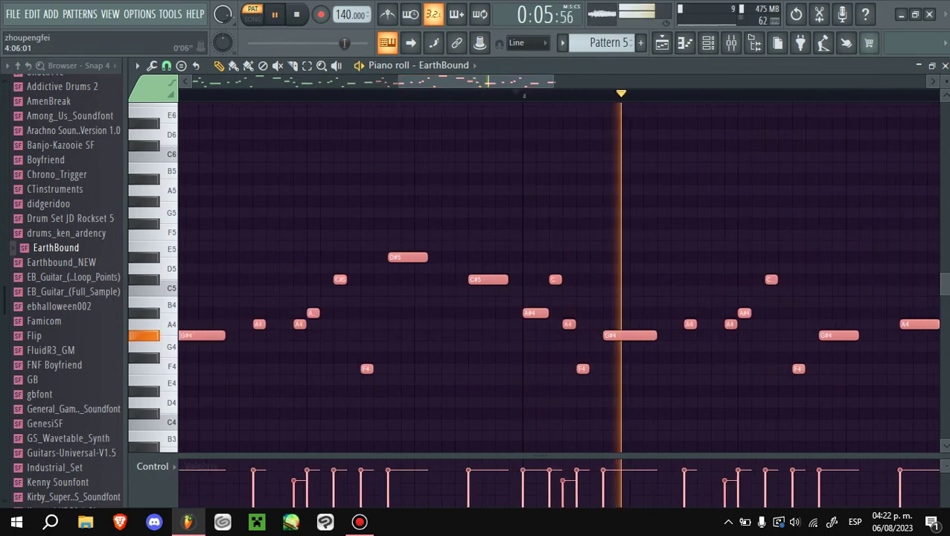
key("space")
key("space")
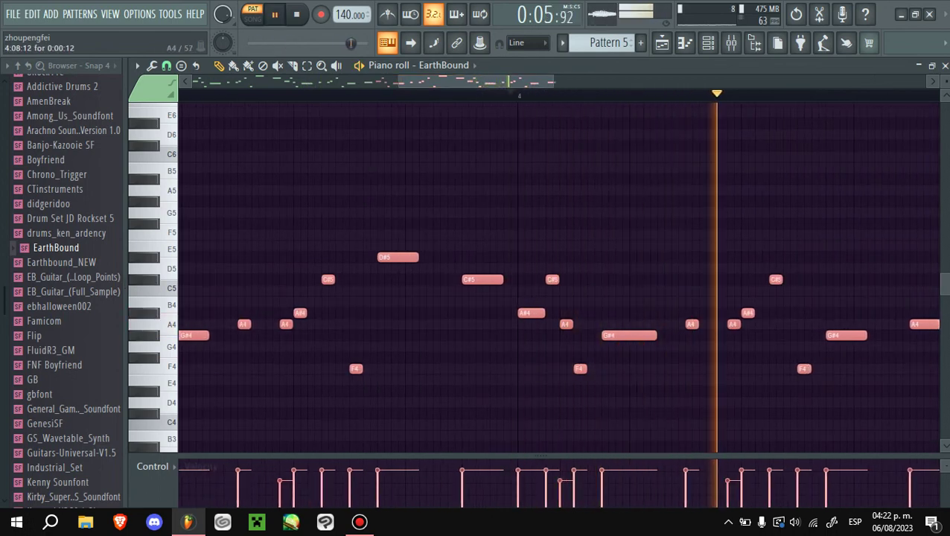
- Clear the melody notes from the second half of bar 4 and place a half-step A#5 at its start
key("space")
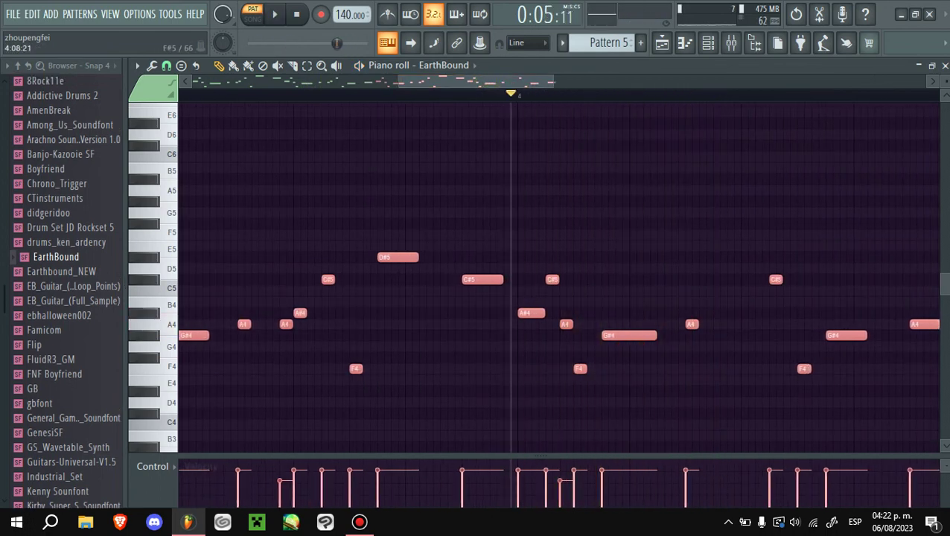
key("ctrl+d")
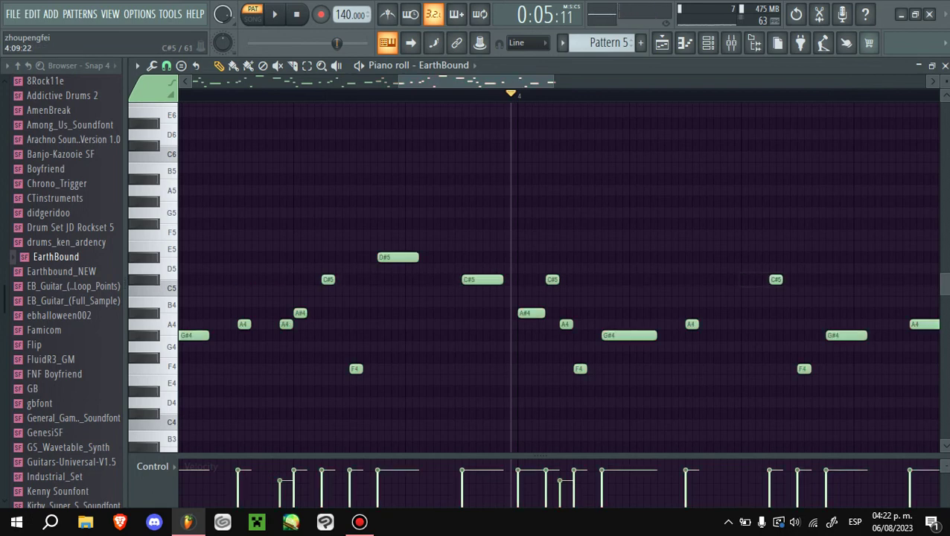
left_click(760, 201)
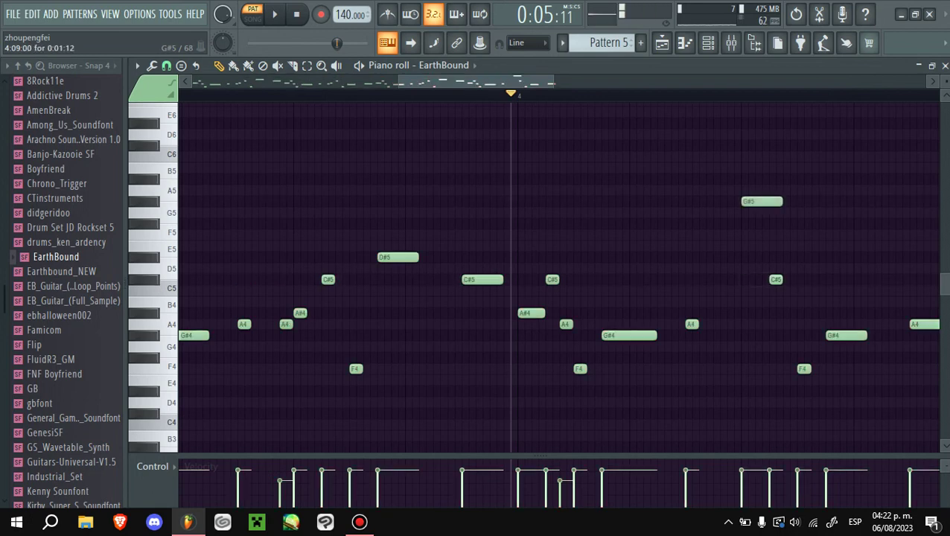
right_click(760, 201)
left_click(758, 223)
left_click_drag(758, 224, 748, 179)
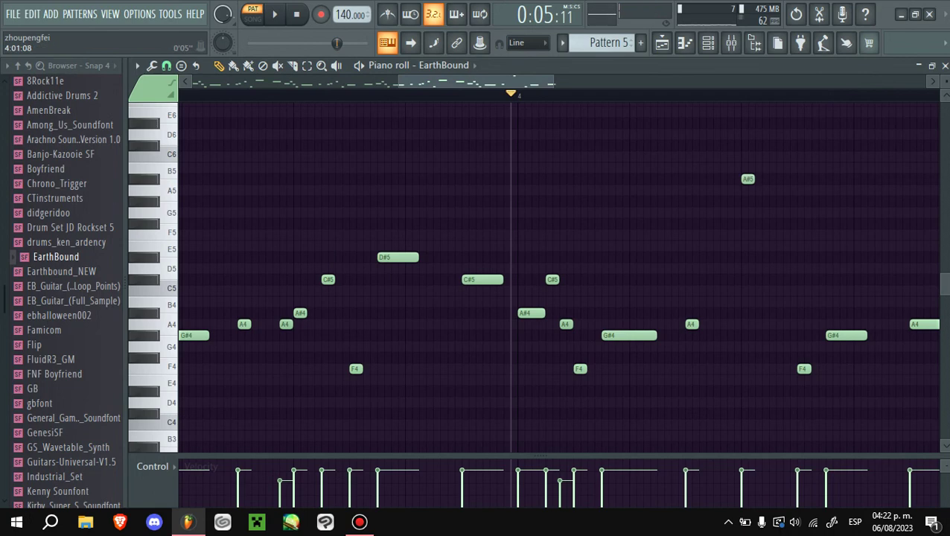
scroll(632, 313, "right", 2)
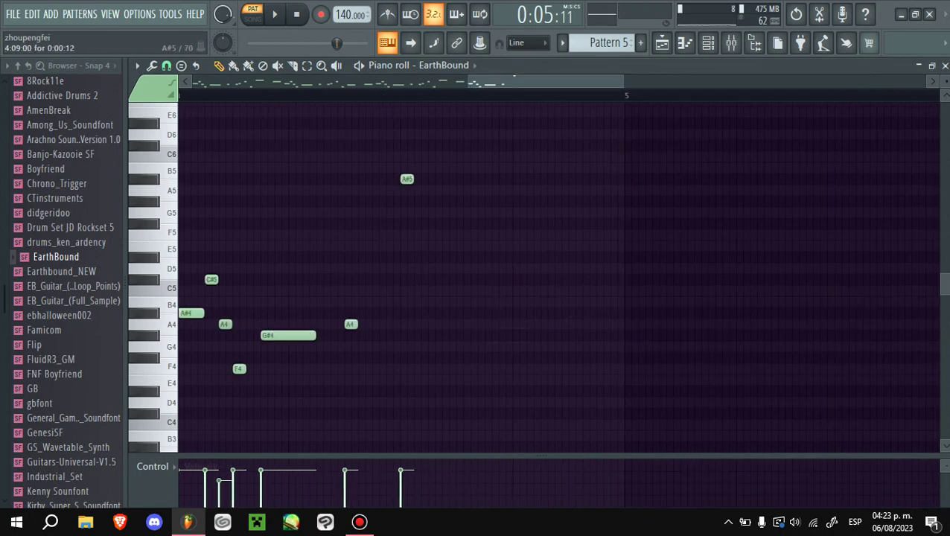
- Add three more half-step A#5 notes after the first one in the third beat of bar 4
left_click(435, 179)
key("space")
scroll(522, 275, "up", 2)
scroll(522, 275, "down", 1)
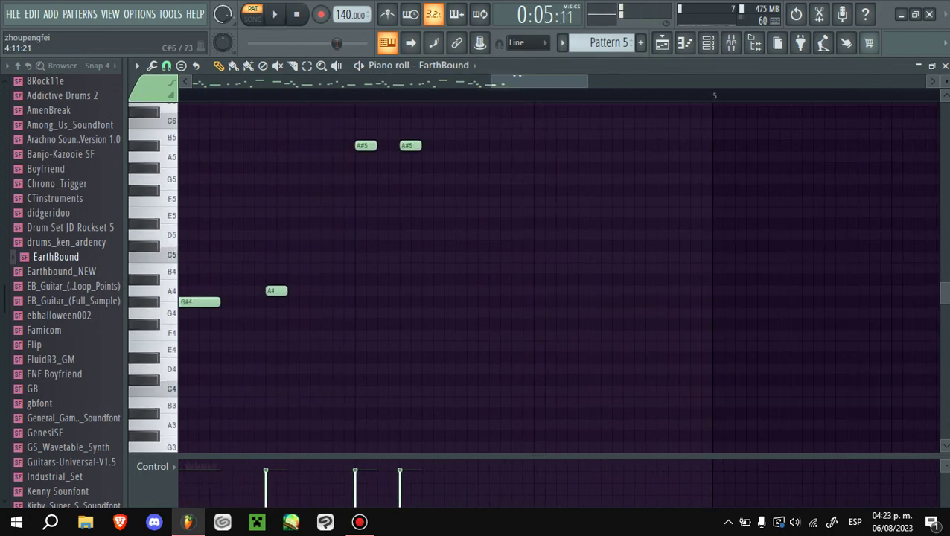
left_click(450, 145)
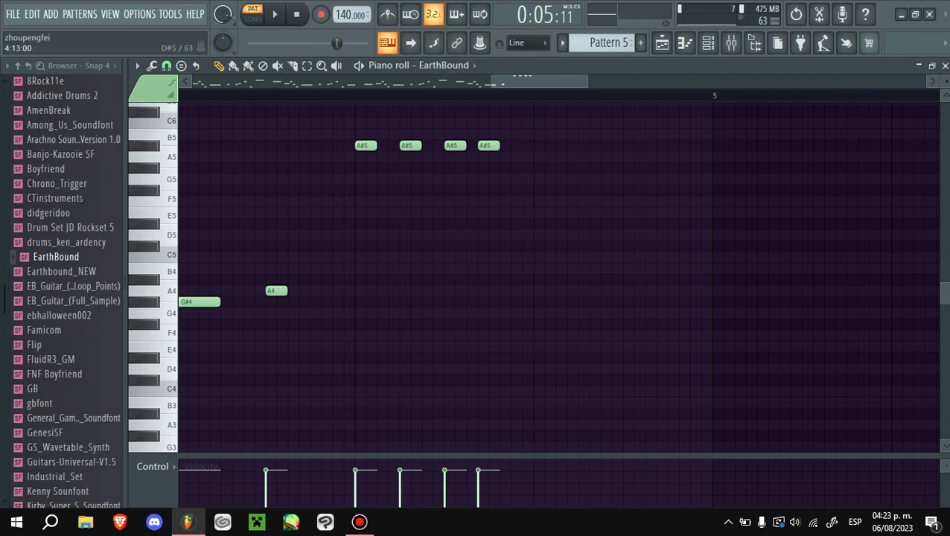
- Place four half-step F5 notes one step apart in bar 4's last beat, and shift the fourth A#5 to match that spacing
left_click_drag(545, 223, 544, 201)
left_click(589, 201)
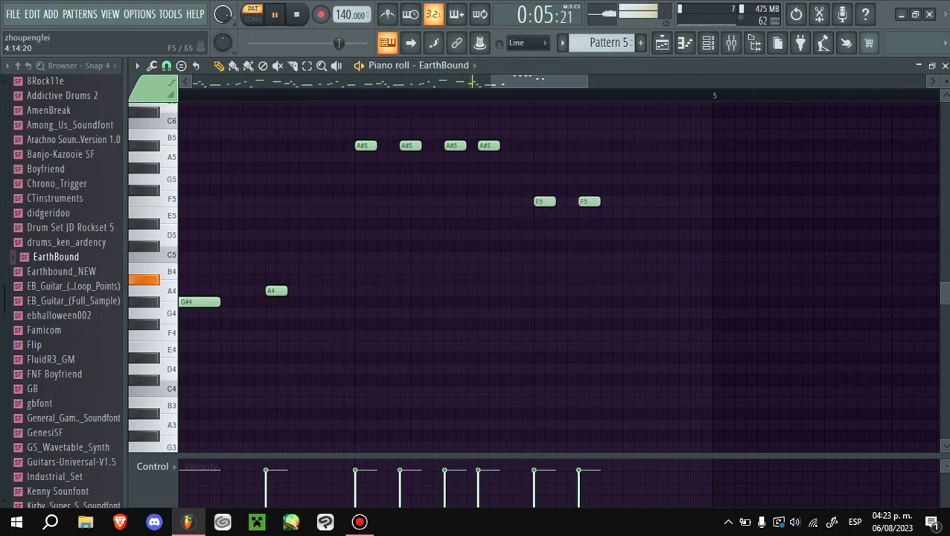
left_click(634, 201)
left_click(679, 201)
scroll(522, 276, "up", 2)
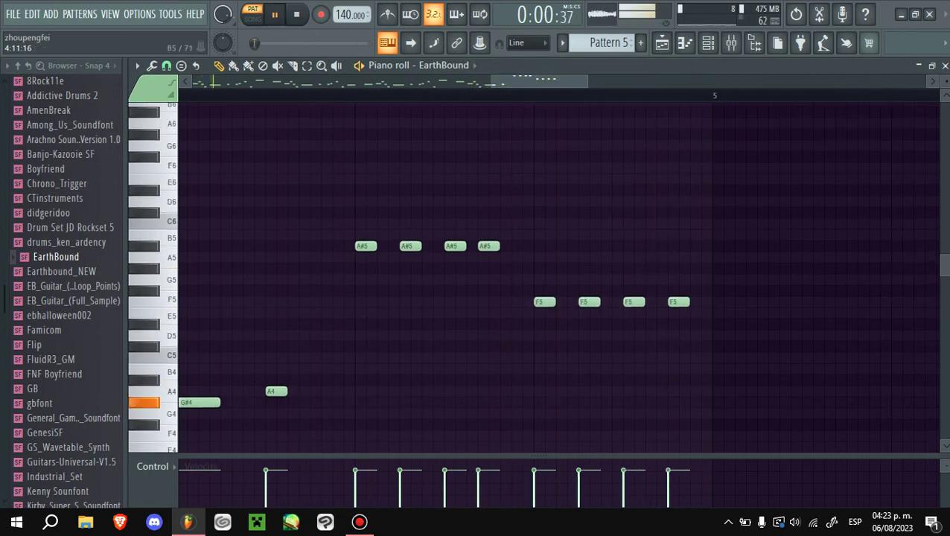
left_click_drag(489, 246, 500, 246)
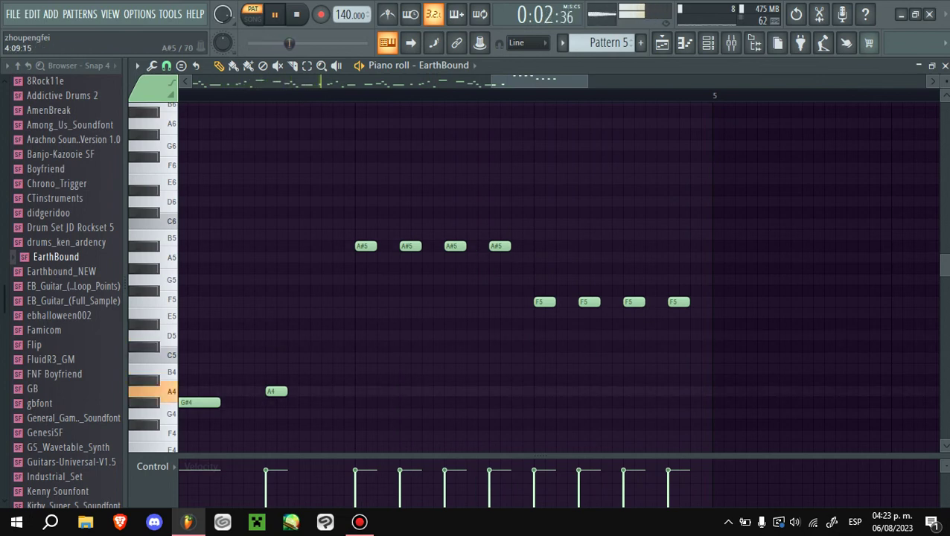
- Shorten the A#5 and F5 notes to a quarter step and add two in-between repeats to each group
left_click_drag(345, 183, 748, 361)
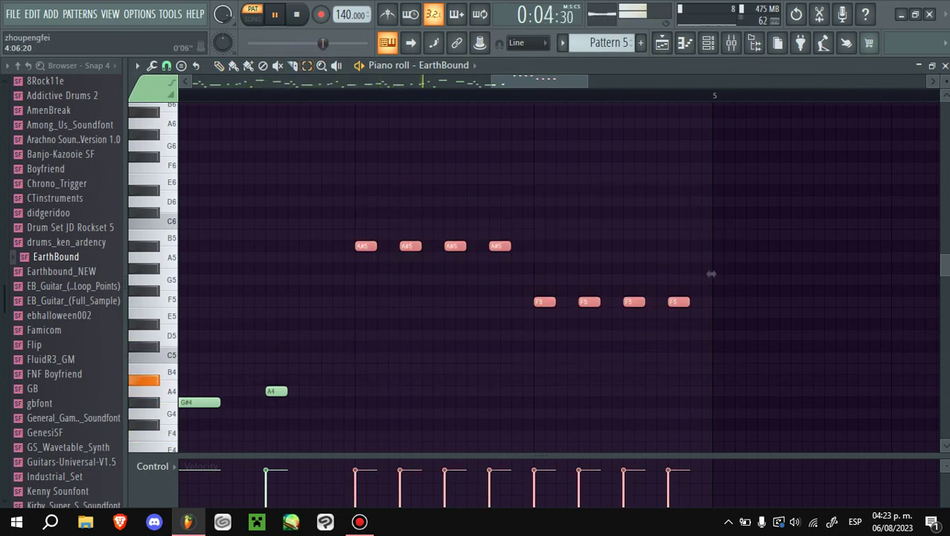
left_click_drag(711, 274, 700, 274)
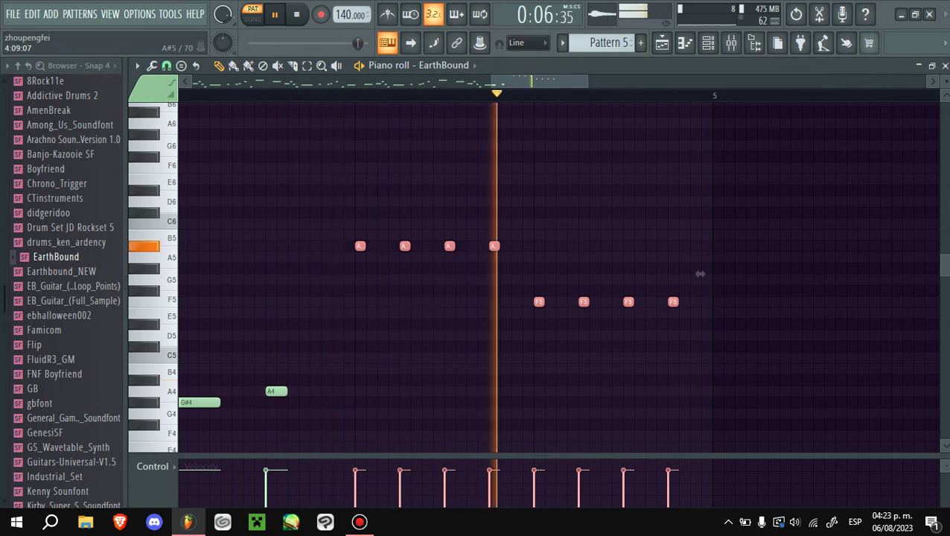
left_click(383, 245)
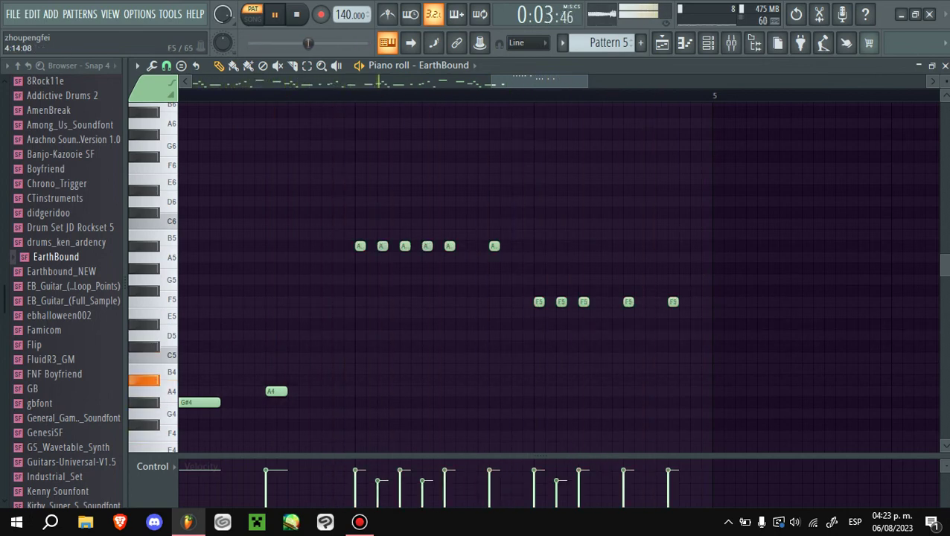
scroll(353, 298, "down", 2)
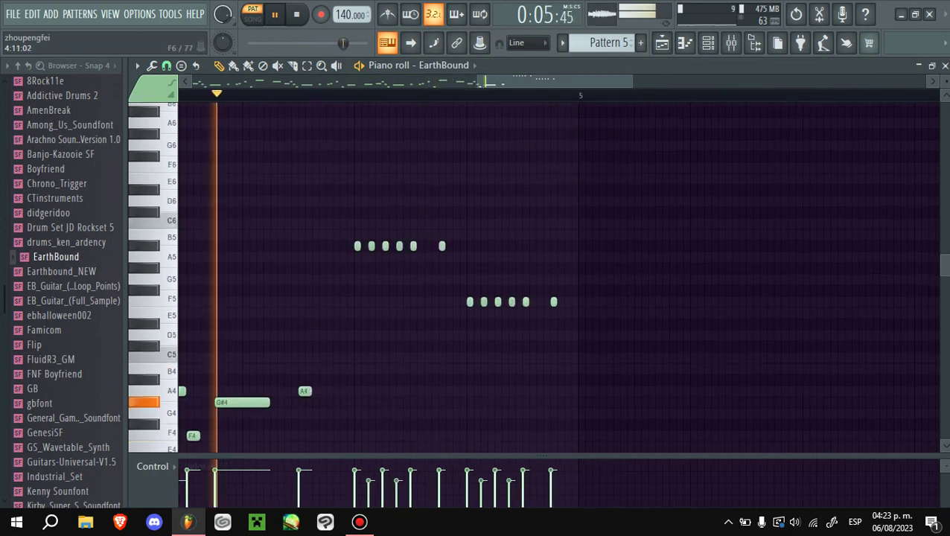
- Slightly lower the velocity of bar 4's repeated A#5 and F5 notes, and pan the A#5 group 28% left
left_click_drag(351, 217, 620, 385)
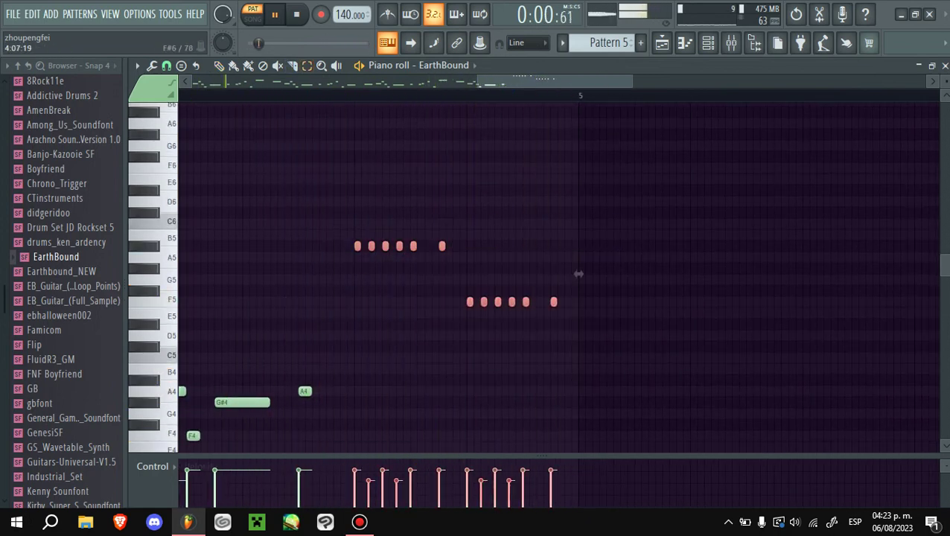
key("b")
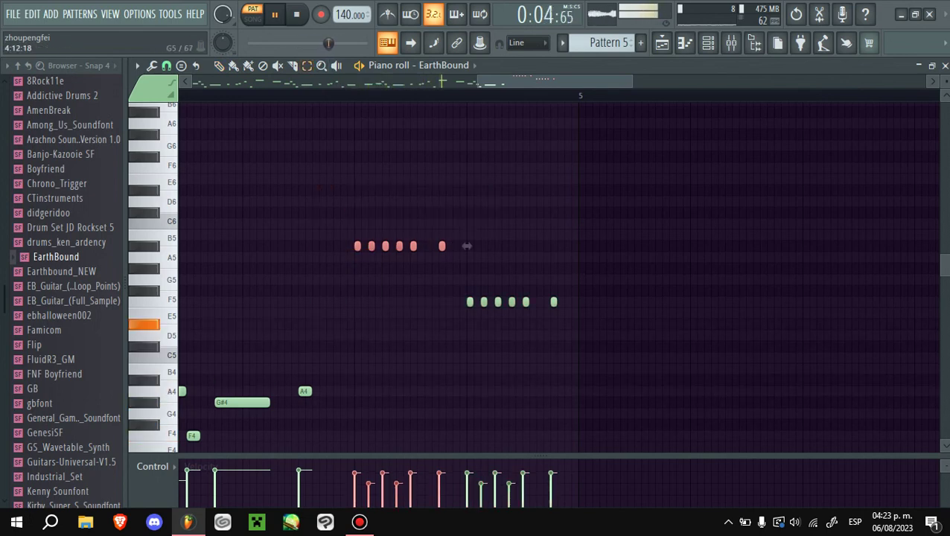
left_click_drag(325, 228, 466, 245)
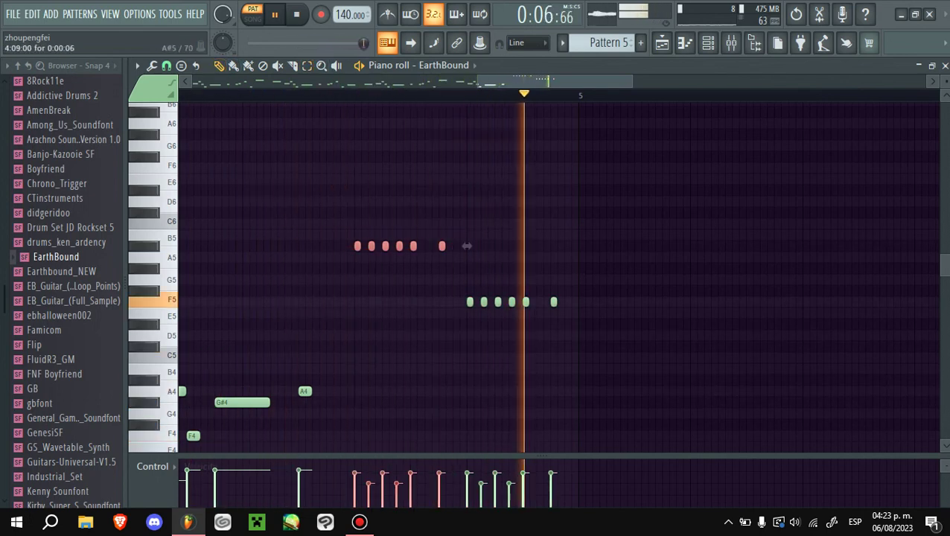
double_click(441, 246)
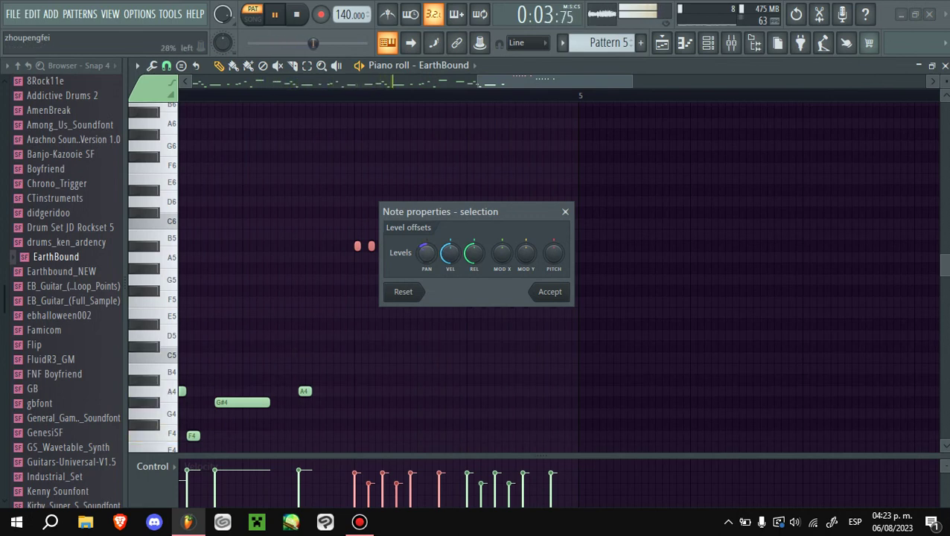
left_click(549, 292)
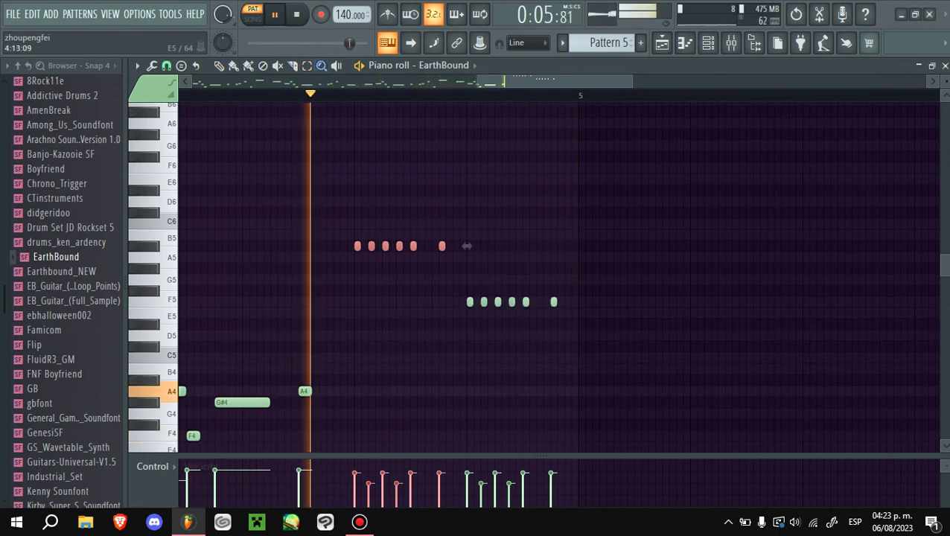
- Pan the repeated F5 notes at the end of bar 4 28% right
left_click_drag(456, 291, 568, 310)
key("p")
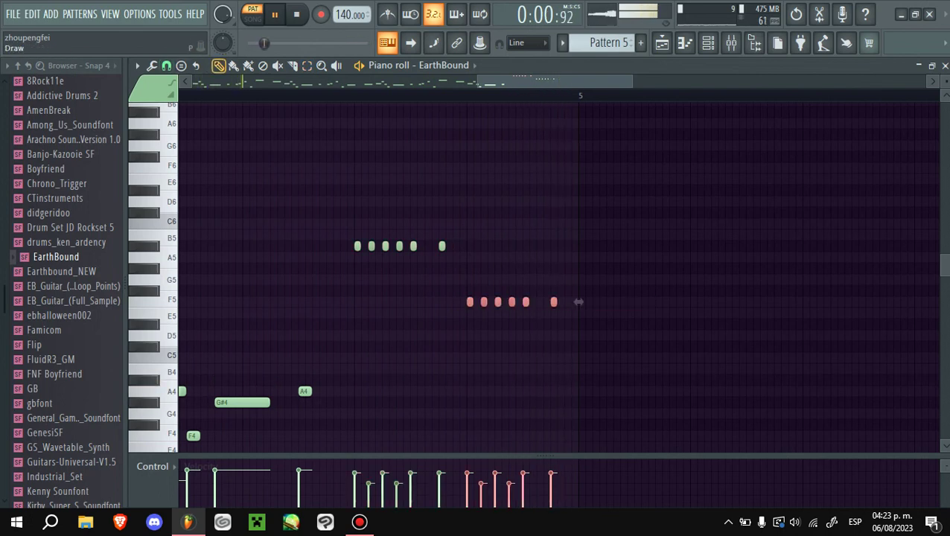
key("alt+x")
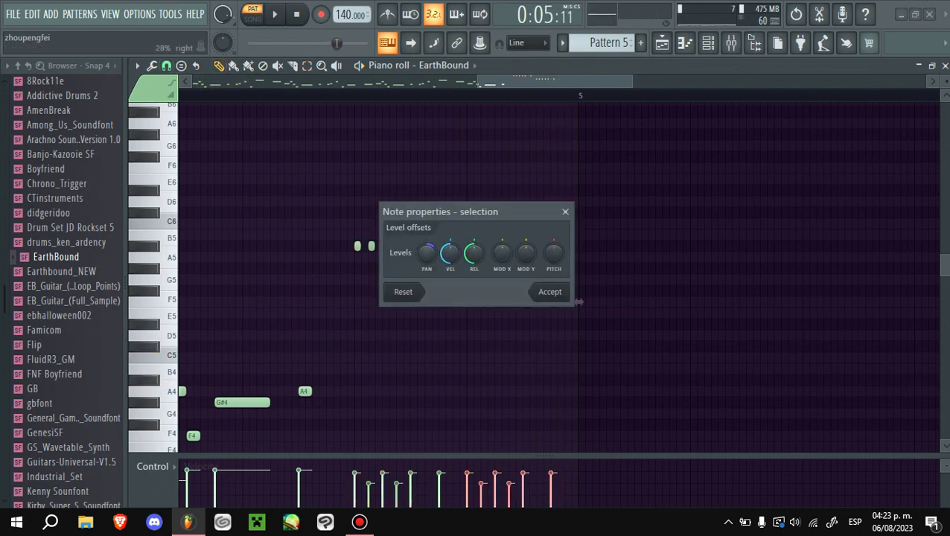
key("Return")
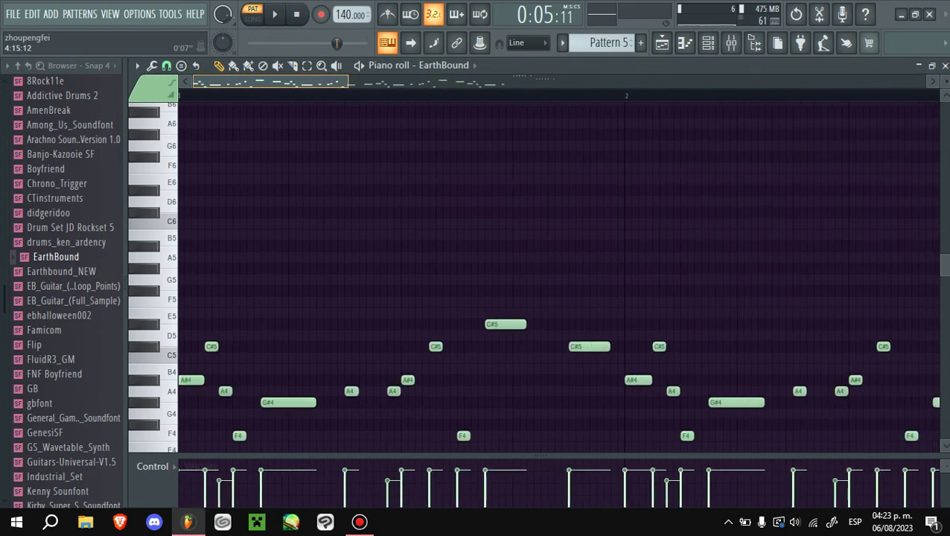
- Place Pattern 5 at bar 9 of Track 1 in the playlist and play the arrangement in song mode
key("F5")
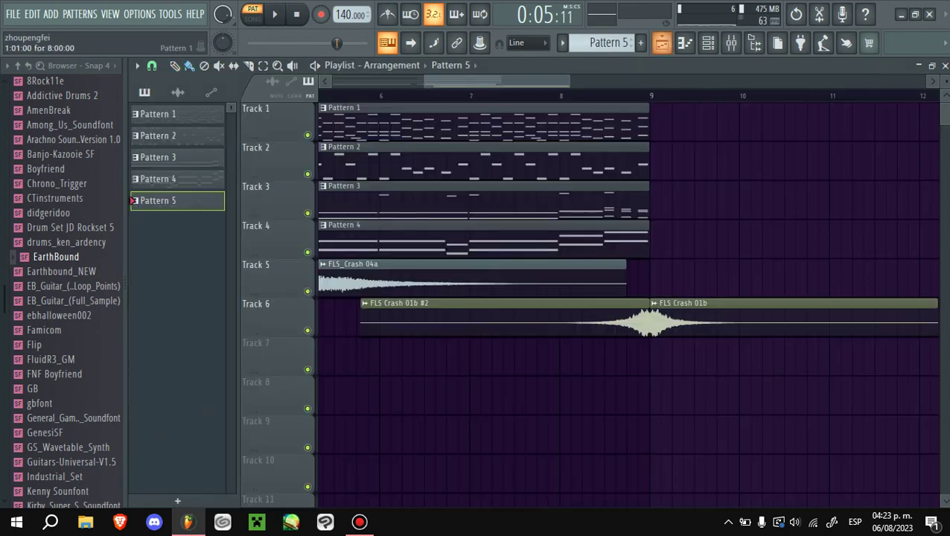
left_click_drag(691, 160, 691, 123)
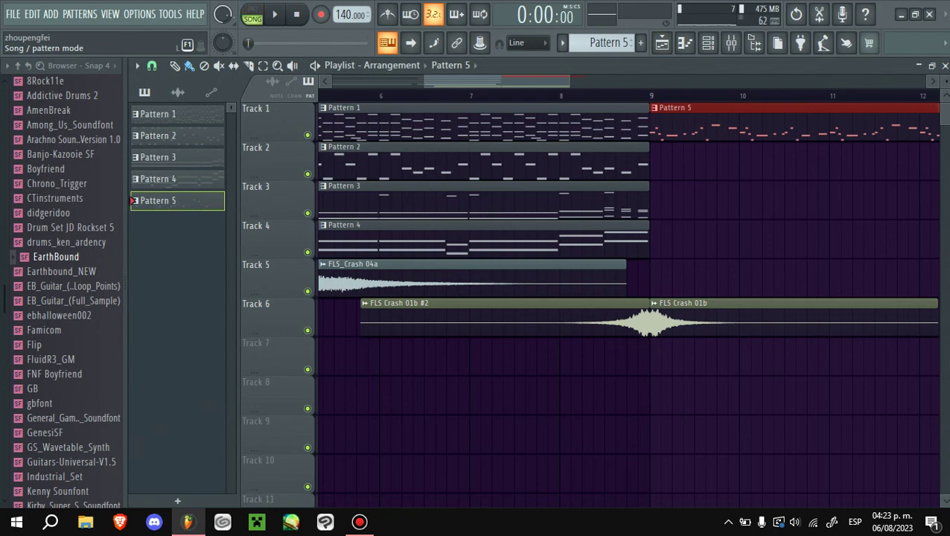
key("space")
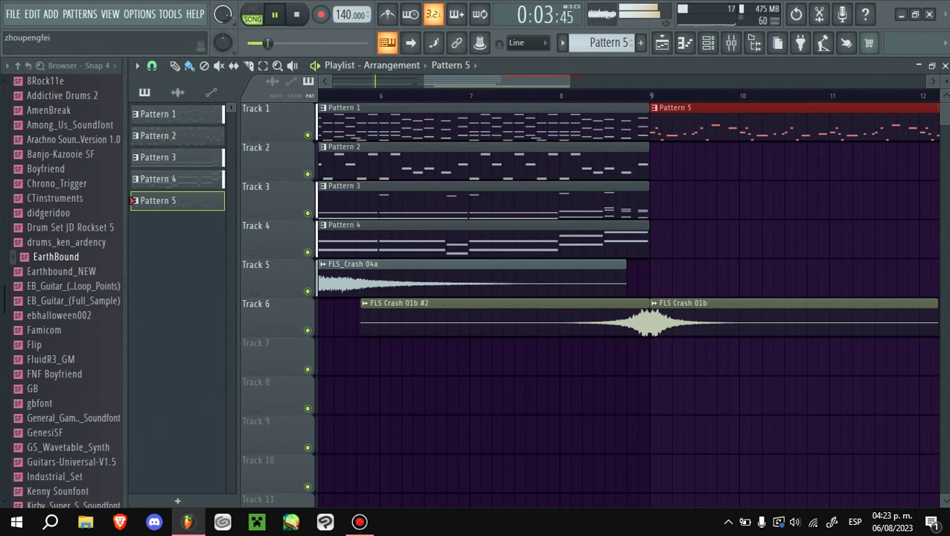
scroll(361, 298, "down", 5)
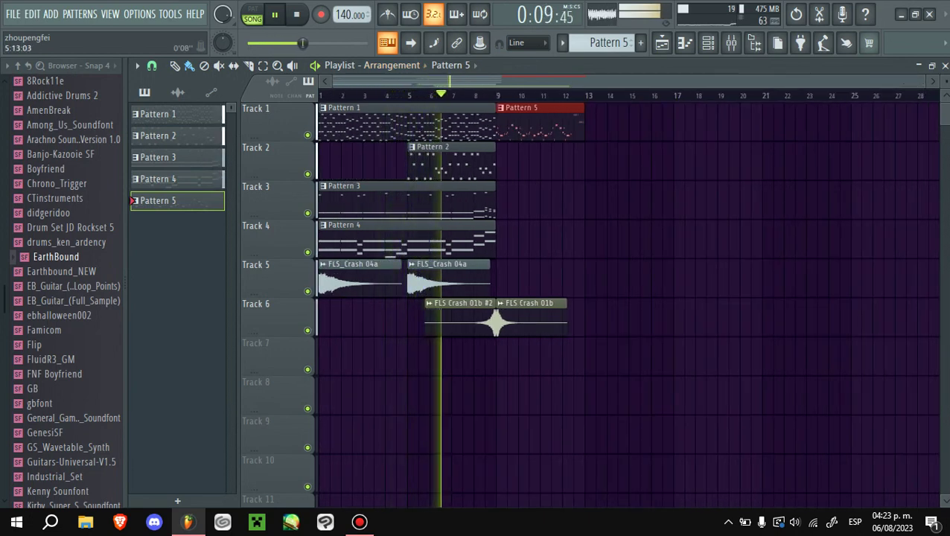
key("Page_Up")
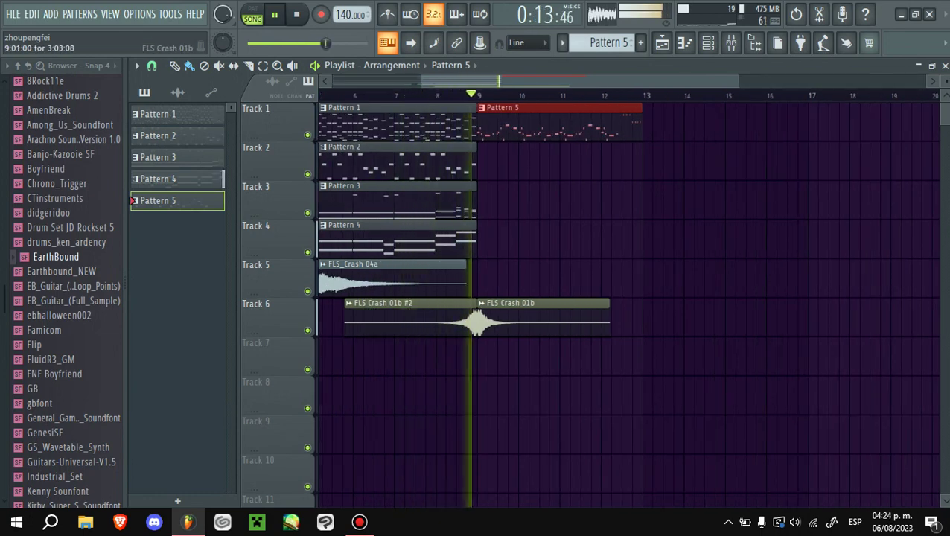
- Reopen the EarthBound piano roll and play Pattern 5 by itself in pattern mode
key("F7")
key("Page_Down")
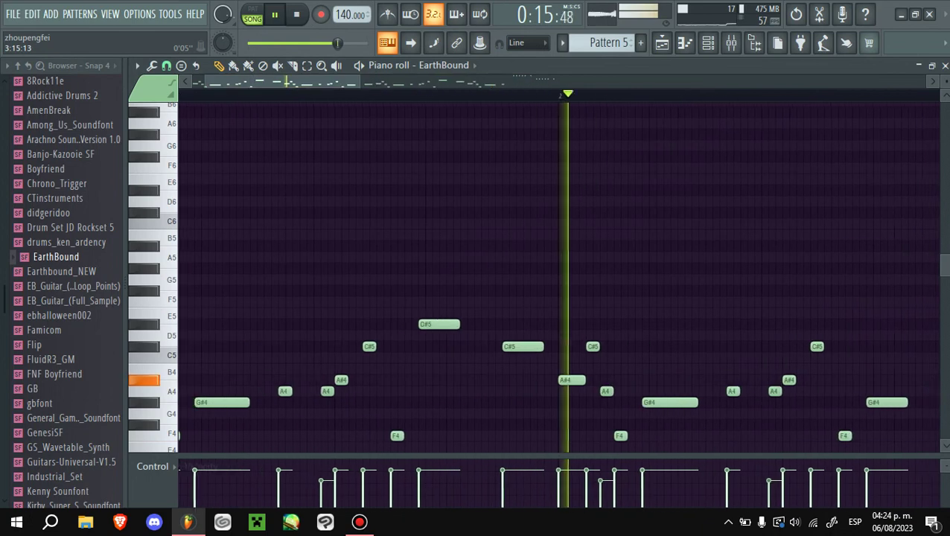
left_click(252, 14)
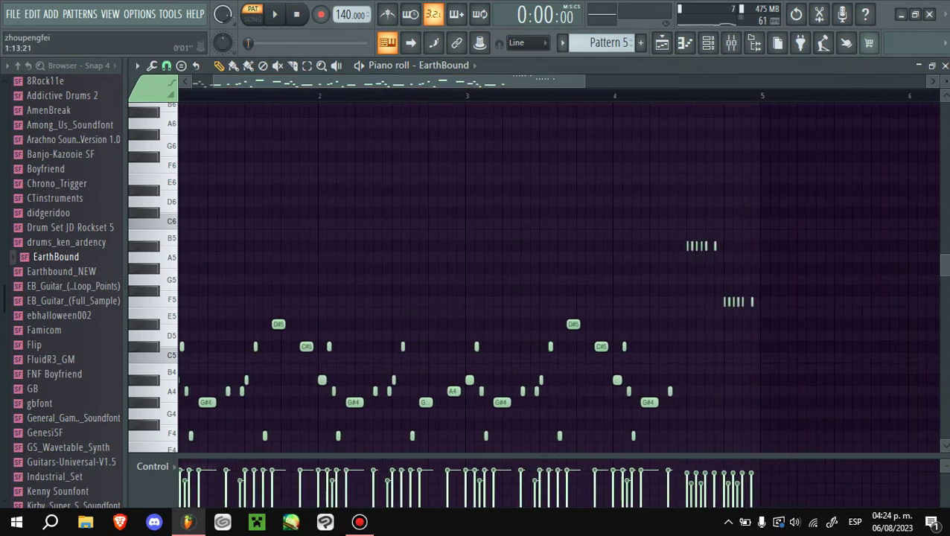
scroll(558, 276, "down", 5)
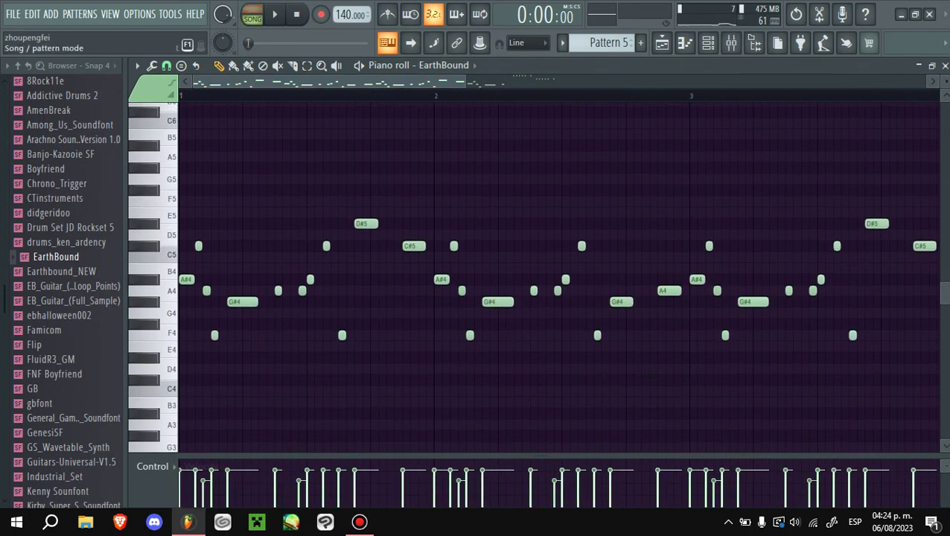
key("space")
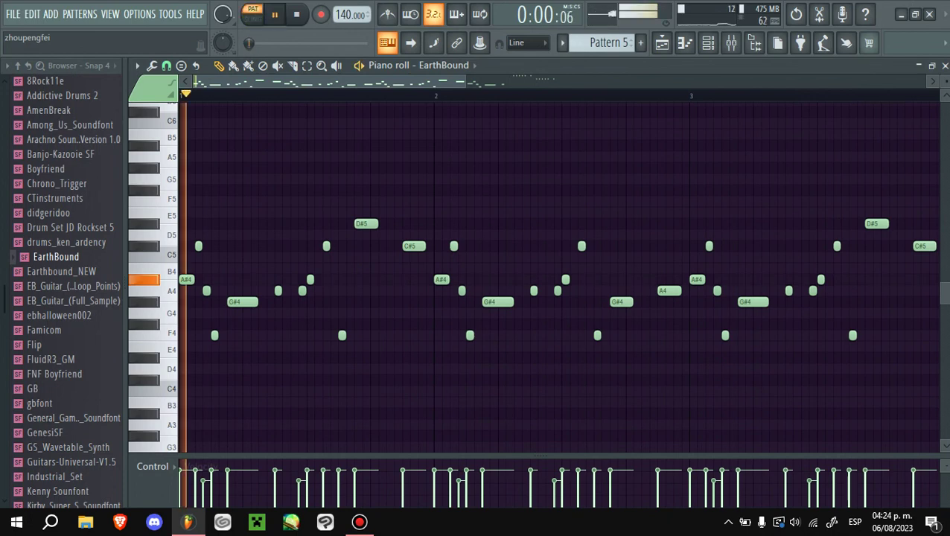
scroll(275, 82, "up", 1)
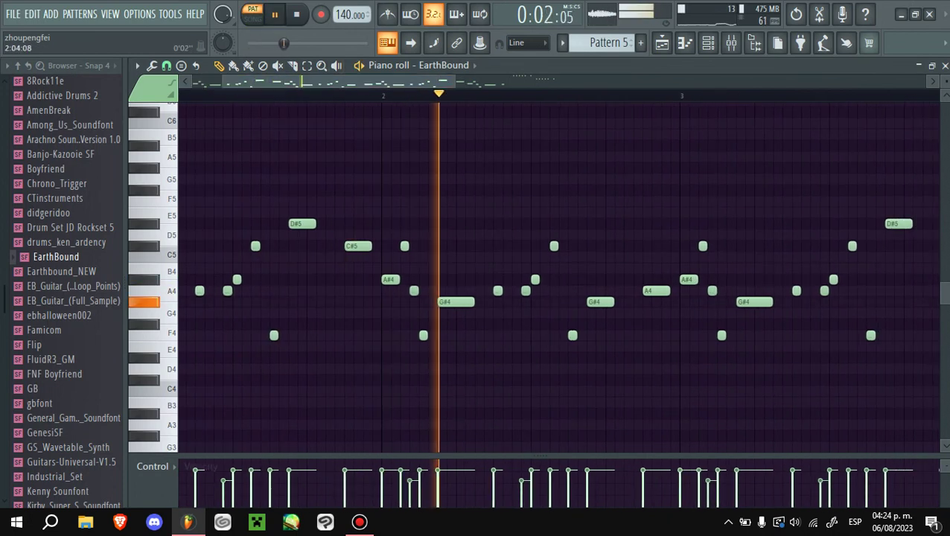
- Stop playback and try the G#4 note in the second half of bar 2 at C5, returning it to G#4
key("space")
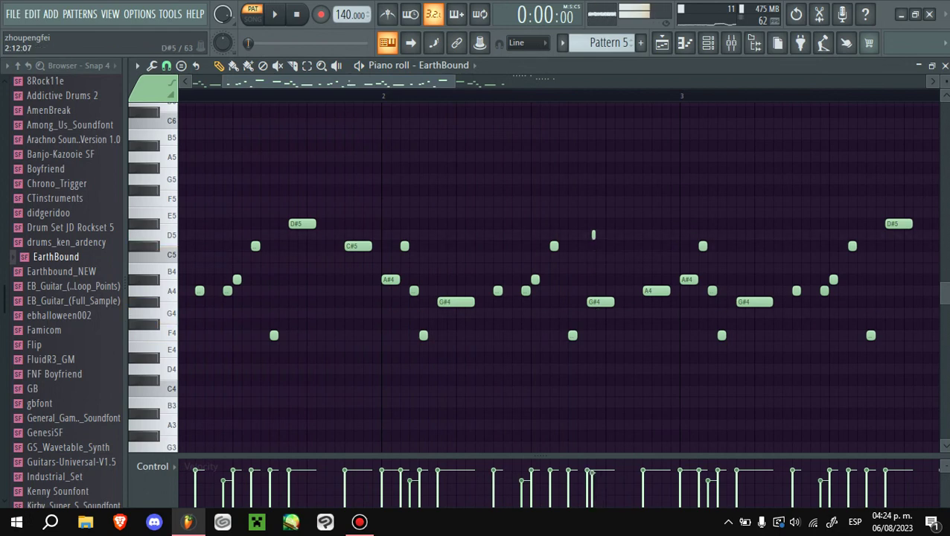
left_click(603, 213)
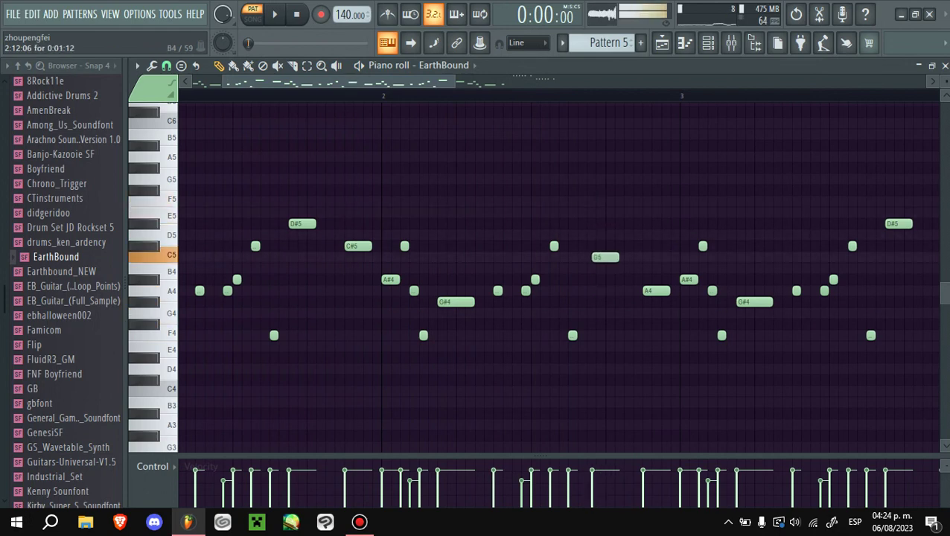
left_click_drag(606, 257, 601, 301)
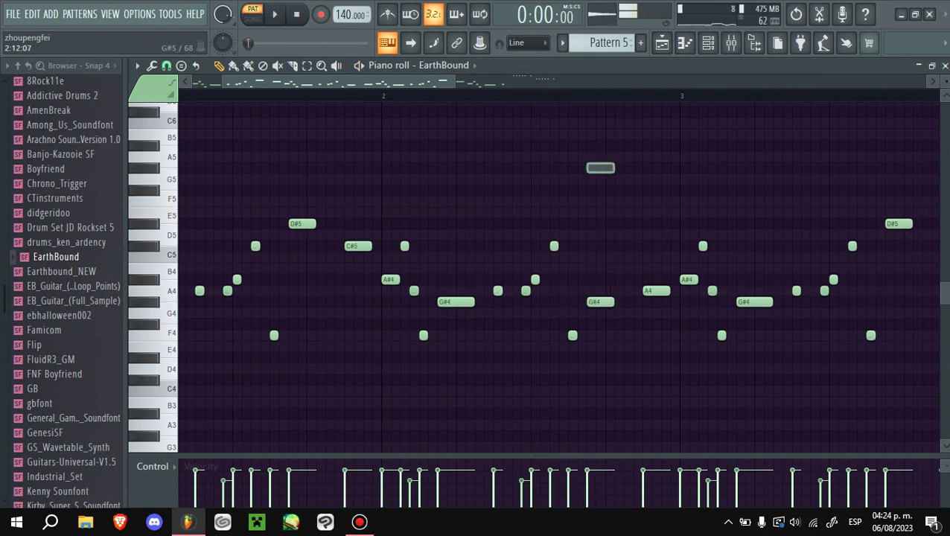
- Play the pattern and load Fruity Parametric EQ 2 into the first effect slot of mixer Insert 5
scroll(558, 276, "down", 4)
key("space")
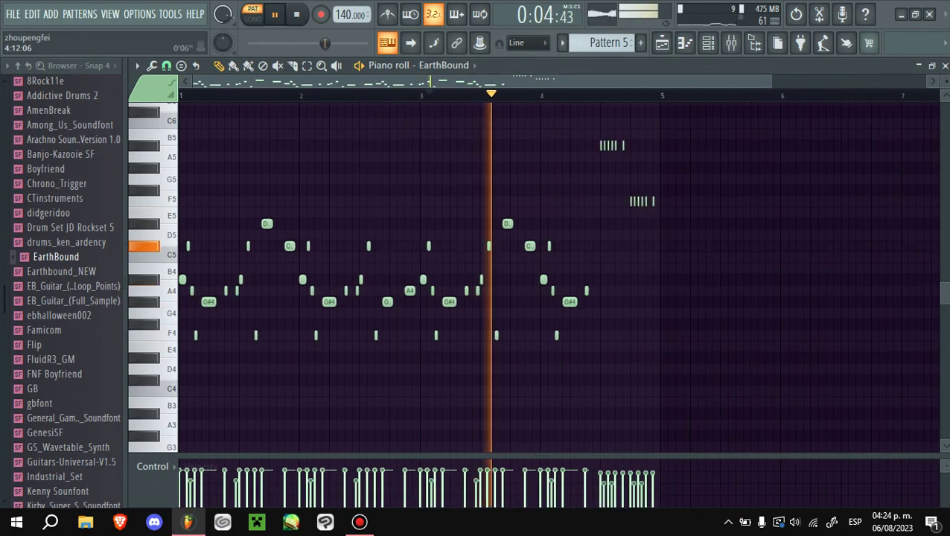
left_click(708, 42)
left_click(731, 42)
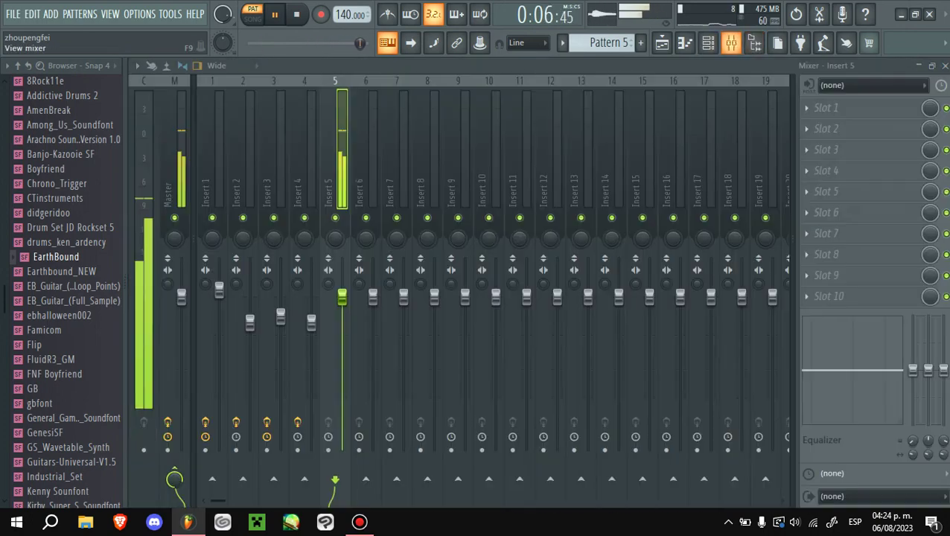
left_click(826, 107)
left_click(603, 227)
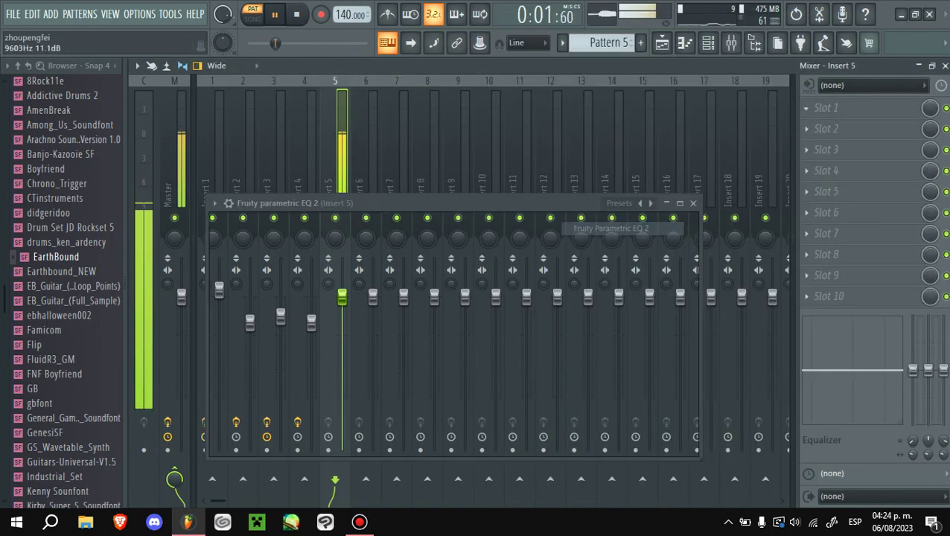
- Boost EQ bands 5 and 6 slightly, and cut the band 1 low shelf to about -7.5 dB at 76 Hz
mouse_move(467, 320)
left_mouse_down()
mouse_move(471, 311)
mouse_move(455, 311)
left_mouse_up()
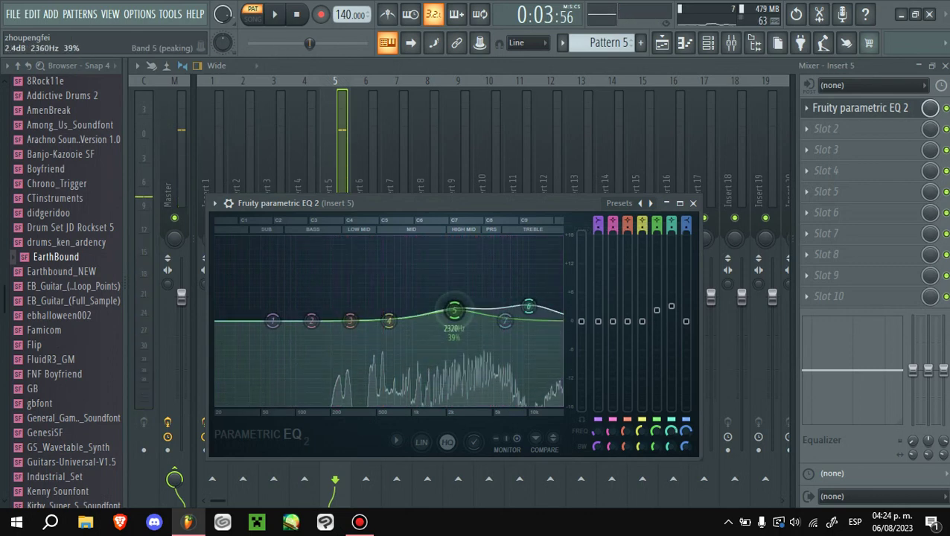
key("space")
left_click_drag(273, 321, 280, 358)
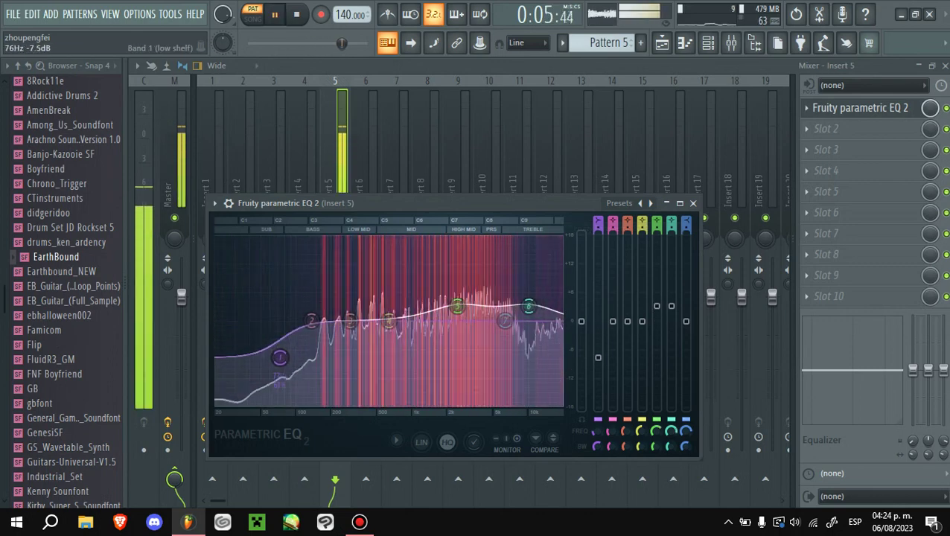
- Add Fruity Delay 2 to the second effect slot of Insert 5 with the input volume at 42%
left_click(827, 128)
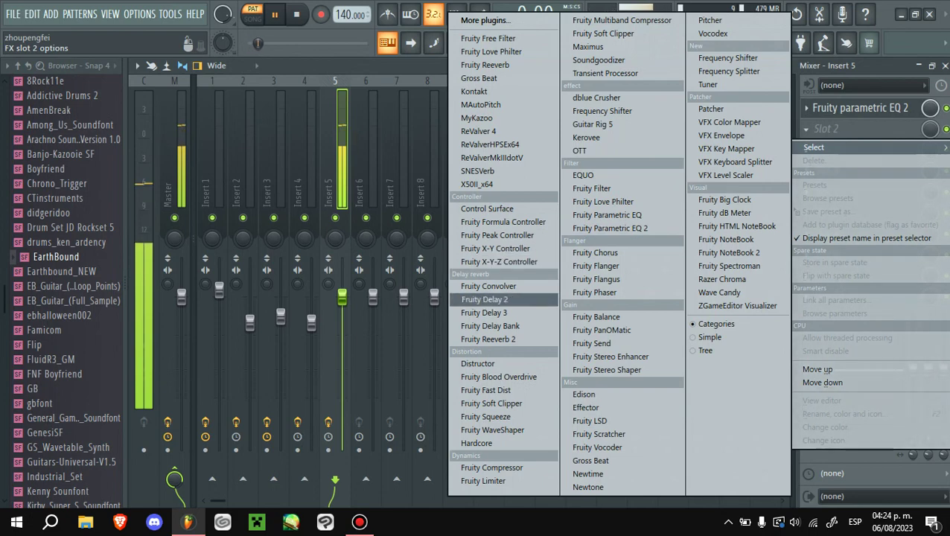
left_click(485, 299)
key("space")
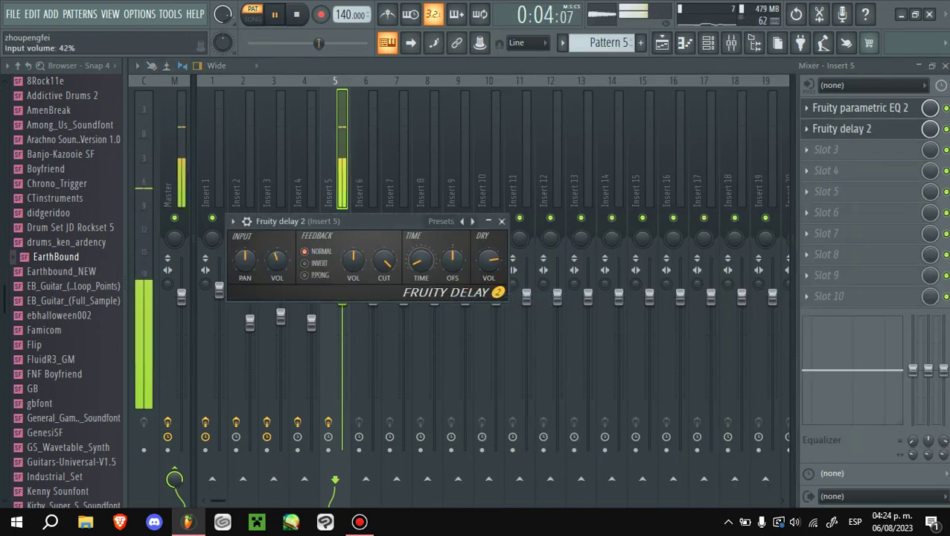
- Add dblue Crusher to Insert 5 with 5 samples Reduction and 50% Mix, placed ahead of the EQ and delay
left_click(826, 150)
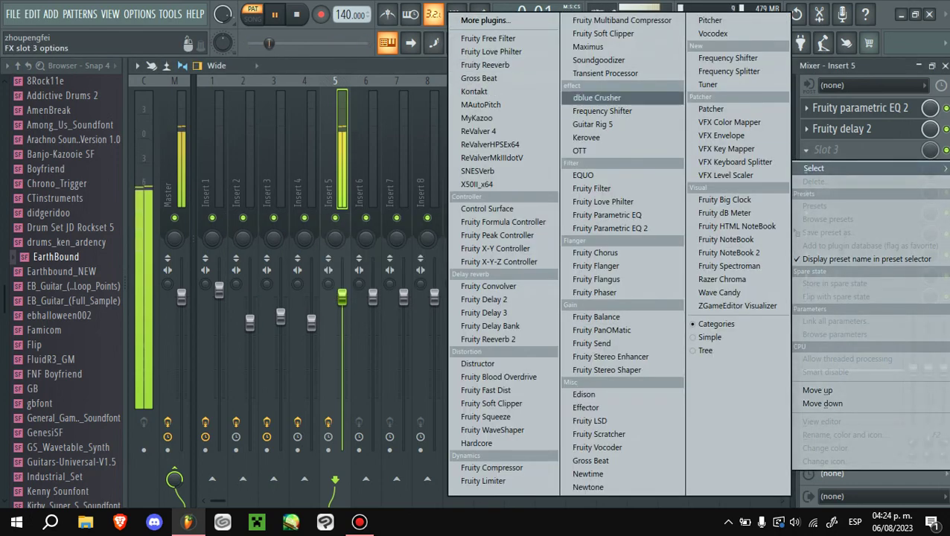
left_click(597, 98)
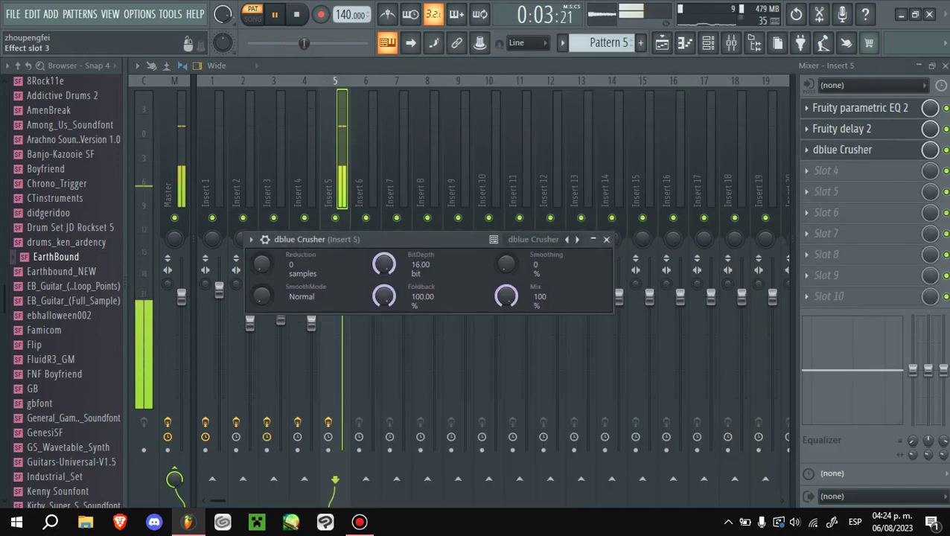
left_click_drag(261, 263, 261, 253)
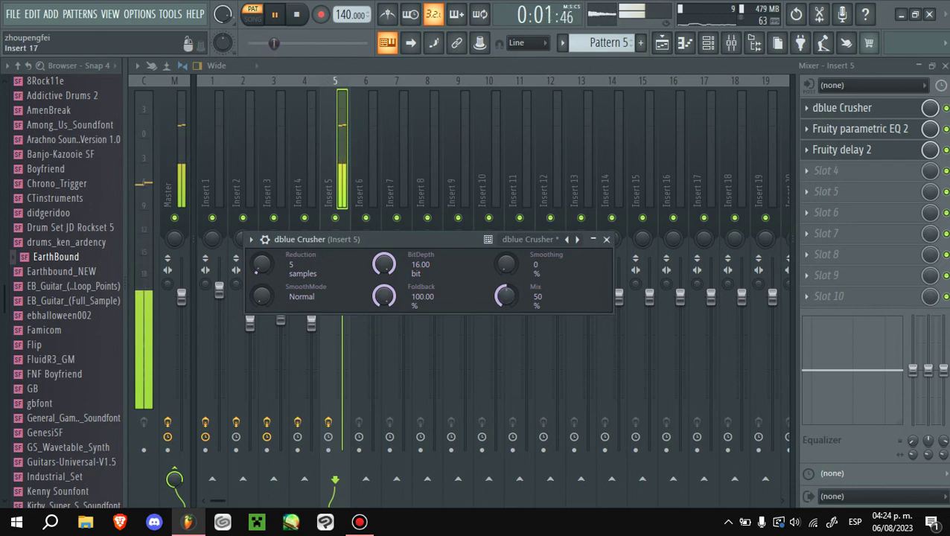
- Close the dblue Crusher window and add Soundgoodizer to the fourth effect slot of Insert 5
key("Escape")
left_click(826, 170)
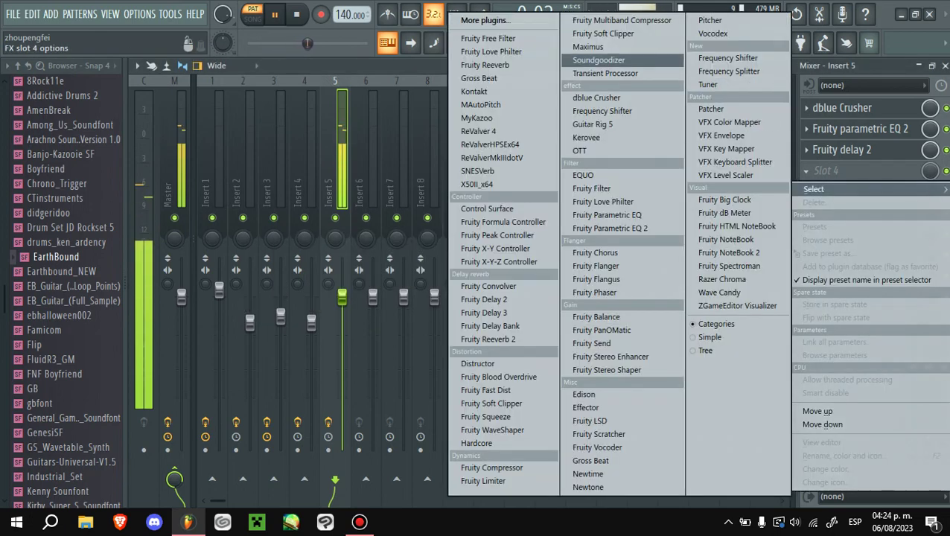
left_click(615, 65)
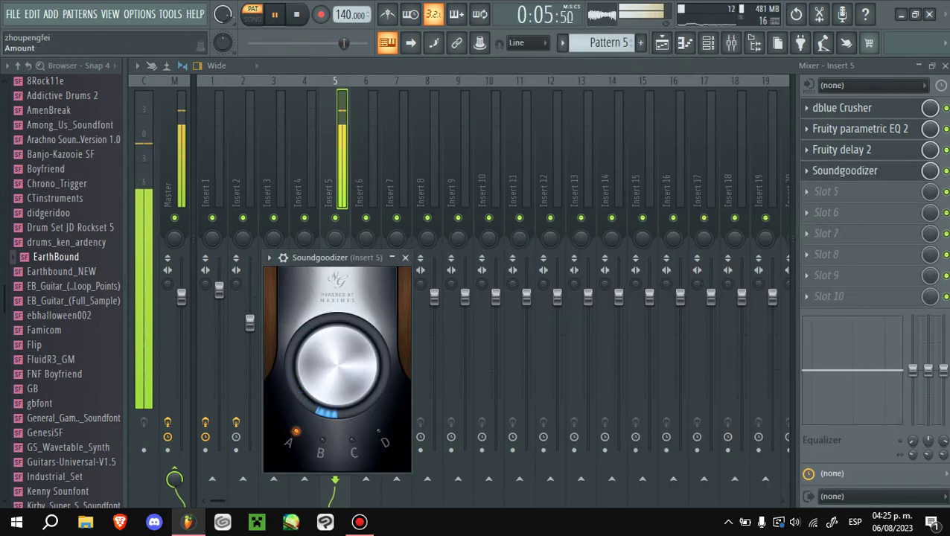
key("Escape")
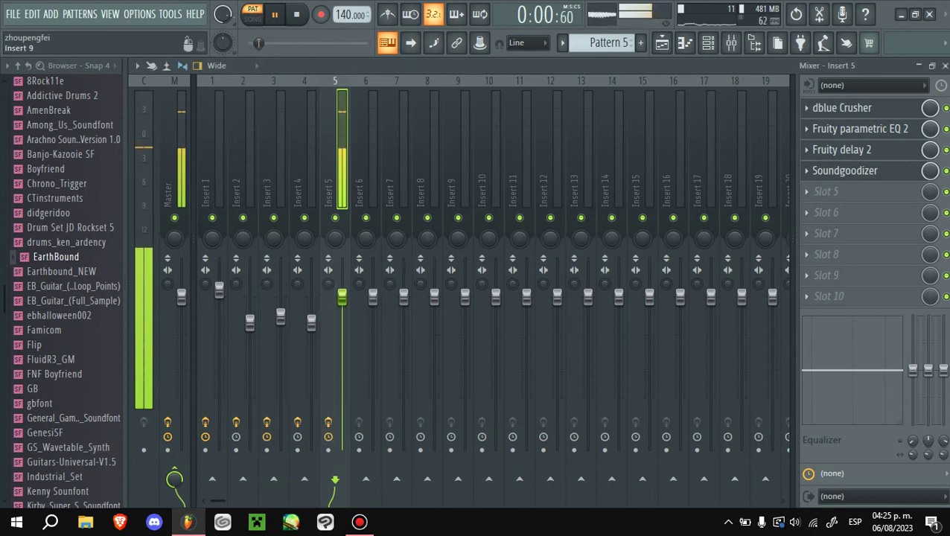
- Play the arrangement in song mode and lower the Insert 5 fader to 96% (-1.0 dB)
left_click(662, 42)
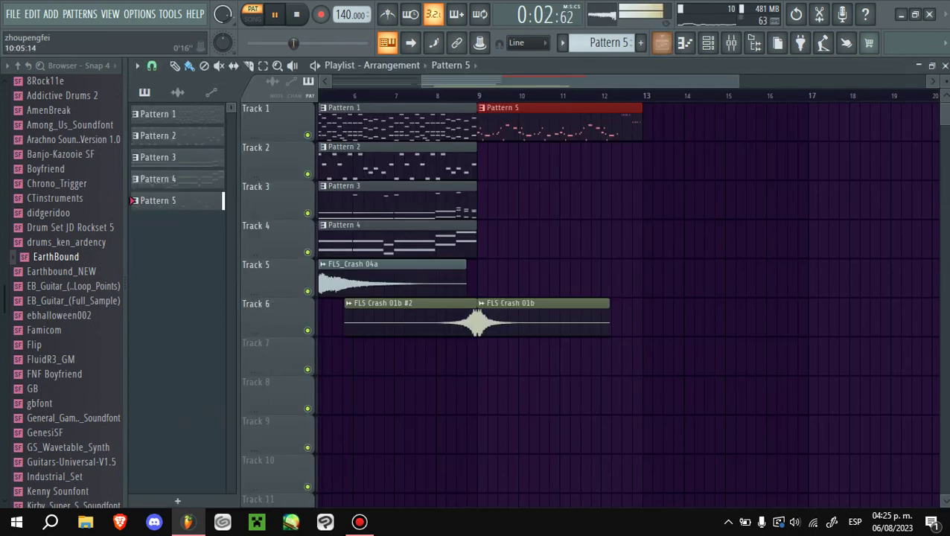
key("l")
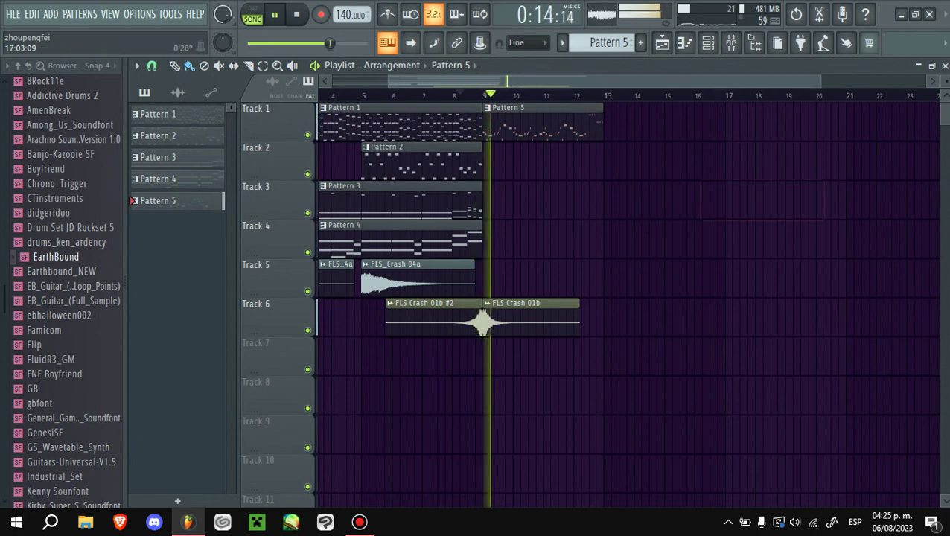
key("F9")
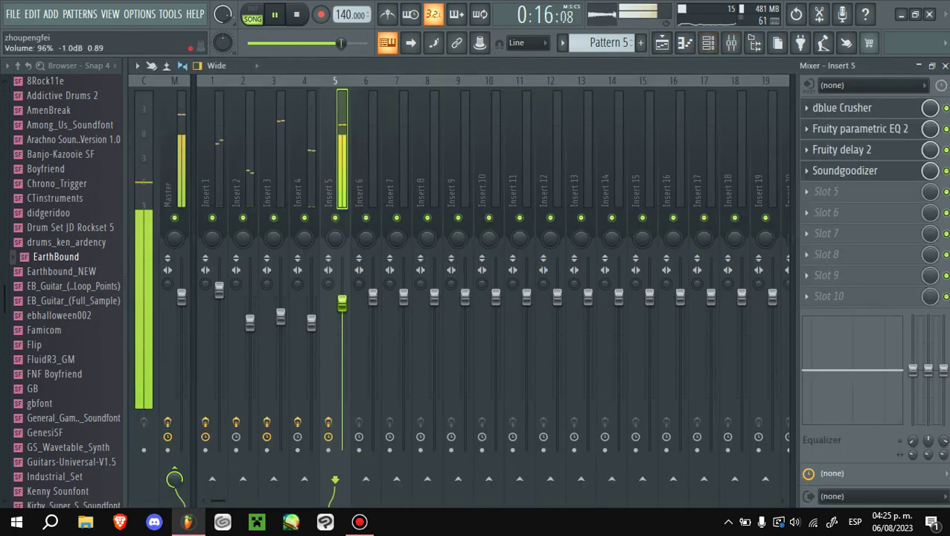
- Clone the EarthBound channel in the channel rack
left_click(708, 43)
right_click(544, 295)
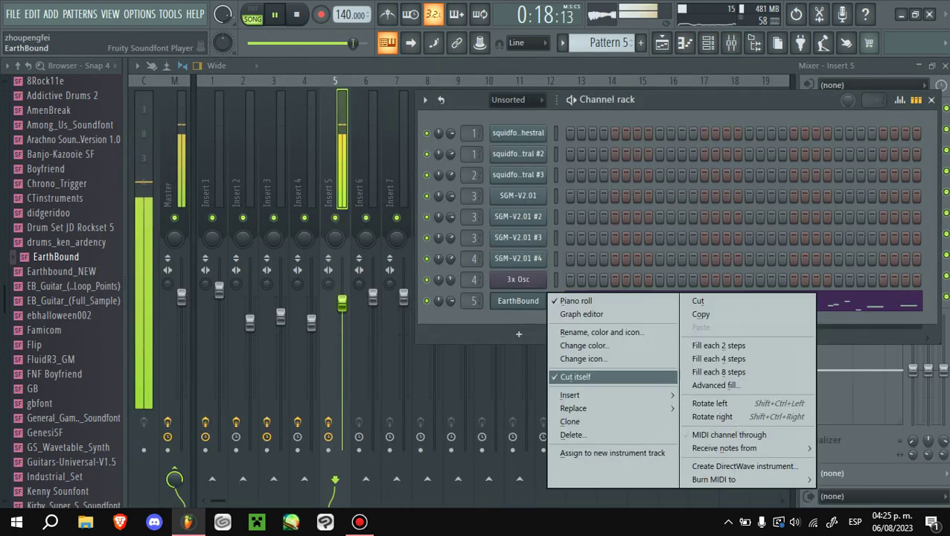
left_click(566, 420)
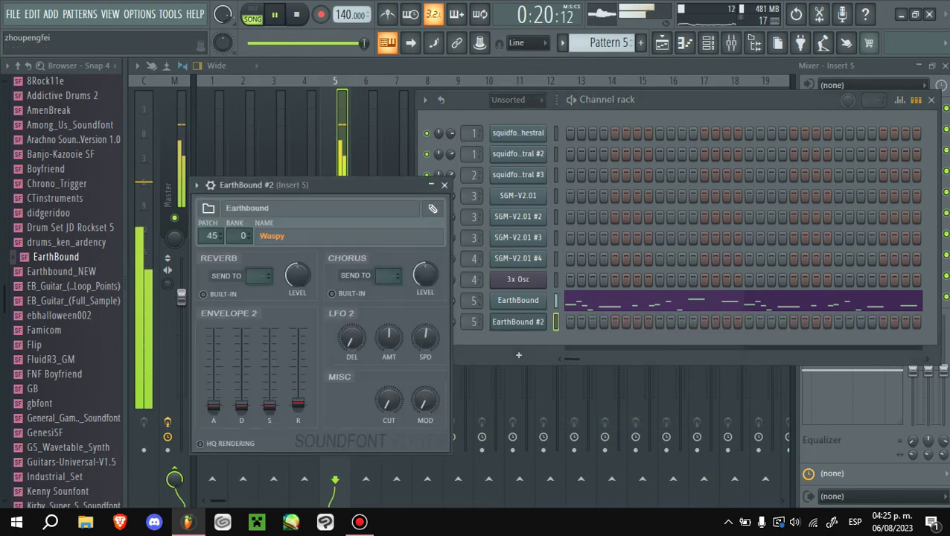
- Route the cloned EarthBound channel to mixer track 6 and load the Moonside Cafe patch into it
left_click(197, 185)
left_click(272, 268)
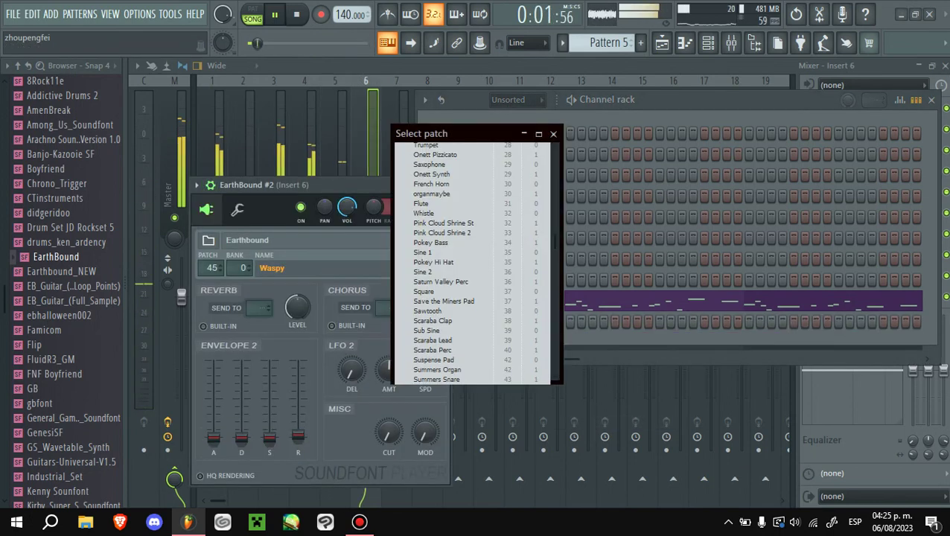
scroll(471, 260, "down", 10)
double_click(436, 219)
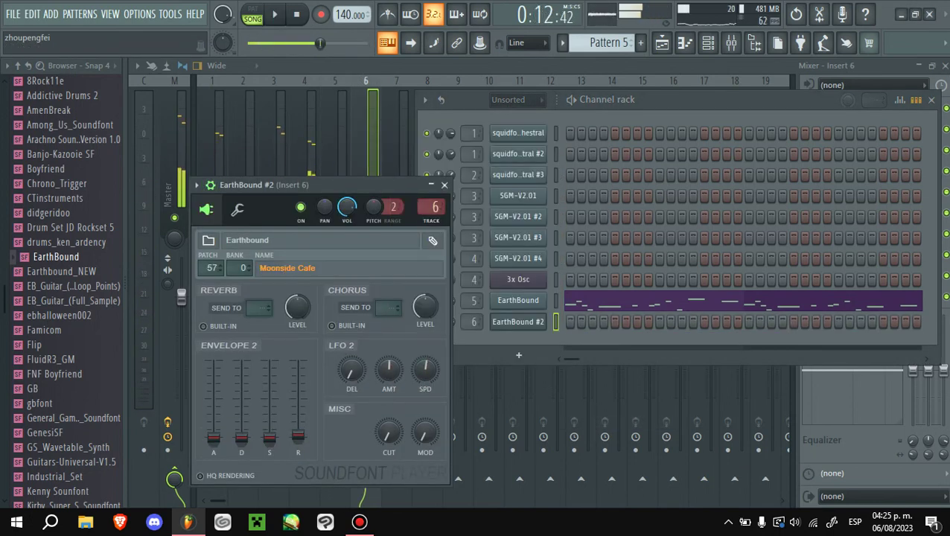
- Audition the EarthBound #2 sound and raise its channel pitch by about 24 cents
left_click(238, 209)
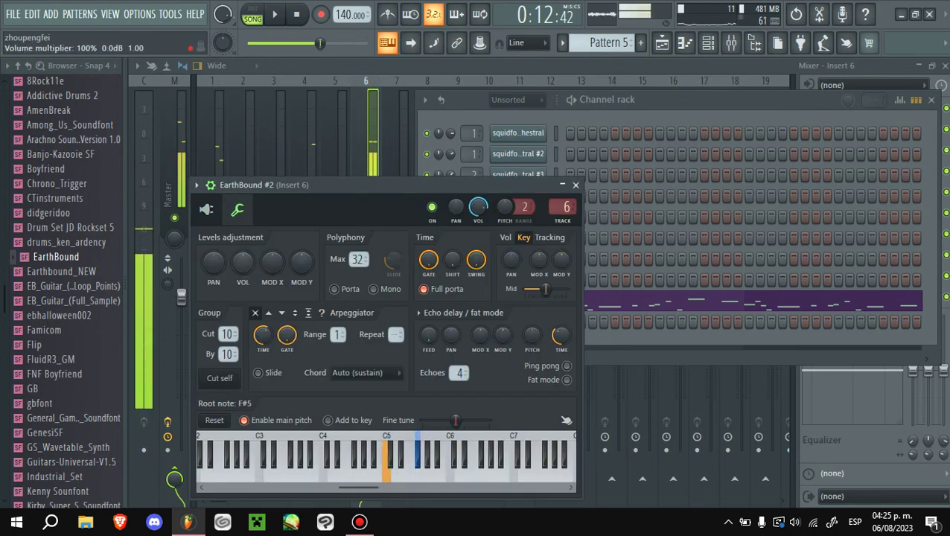
left_click(206, 209)
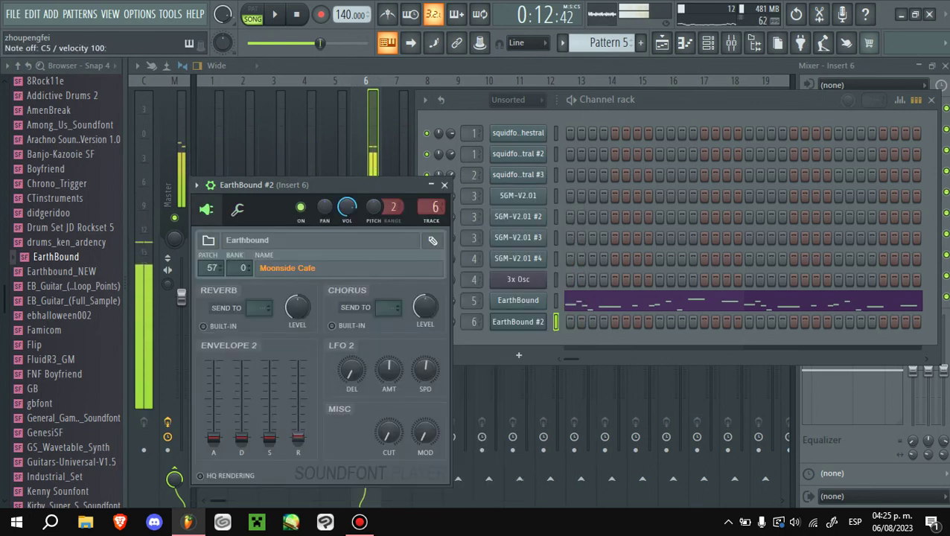
left_click(237, 209)
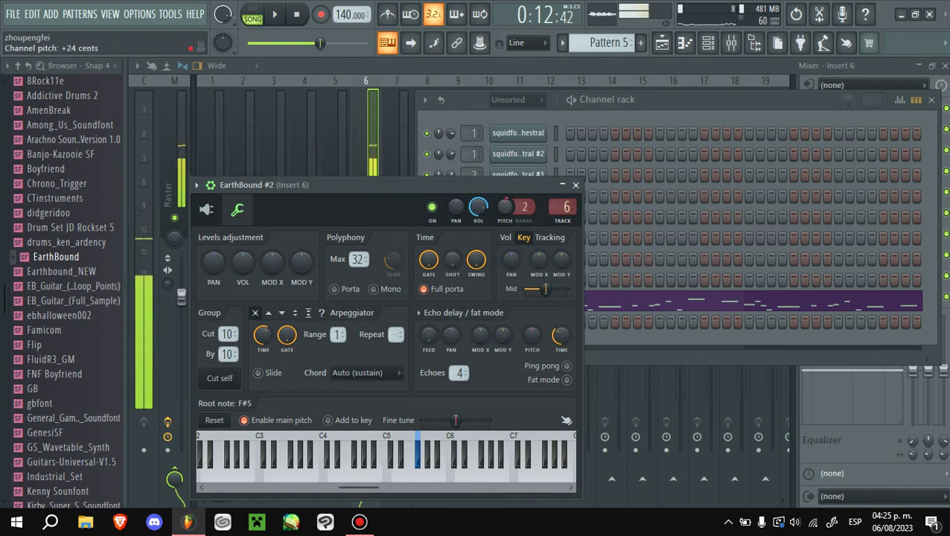
- Copy EarthBound's Pattern 5 notes into the EarthBound #2 piano roll and play the pattern
left_click(684, 42)
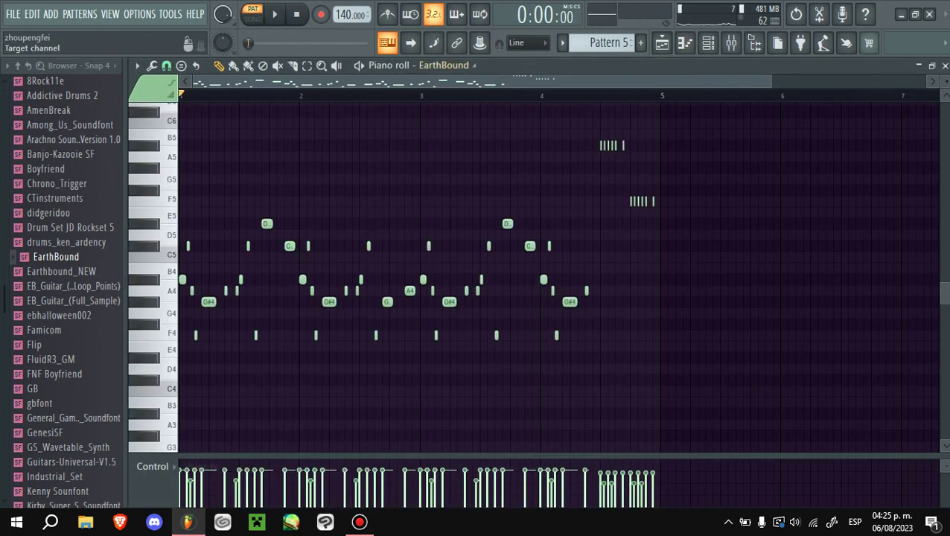
left_click(474, 65)
left_click(477, 261)
key("space")
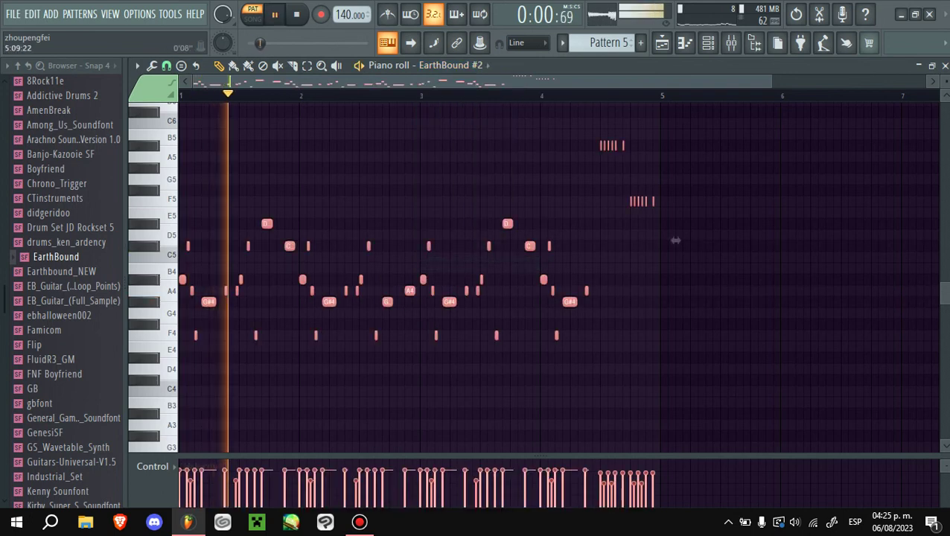
- Solo the EarthBound #2 channel in the channel rack
key("F6")
right_click(427, 270)
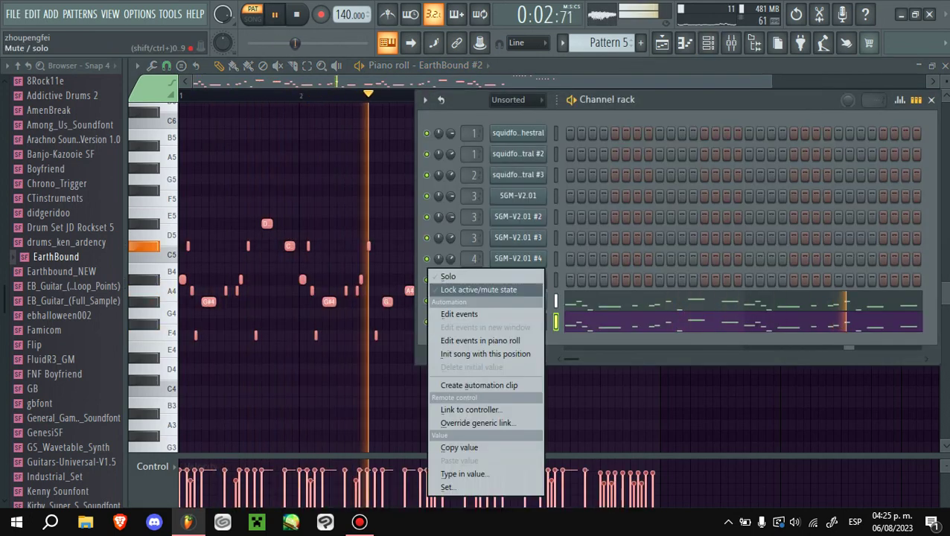
key("Escape")
- Add Fruity Parametric EQ 2 to Insert 6, boosting band 6 in the treble and band 5 by about 4.3 dB at 2401 Hz
left_click(730, 42)
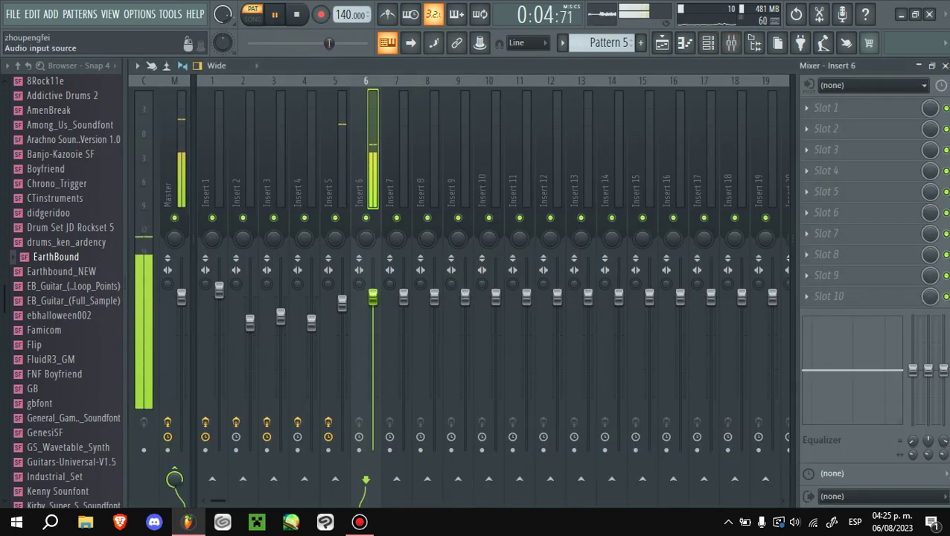
left_click(826, 108)
left_click(573, 225)
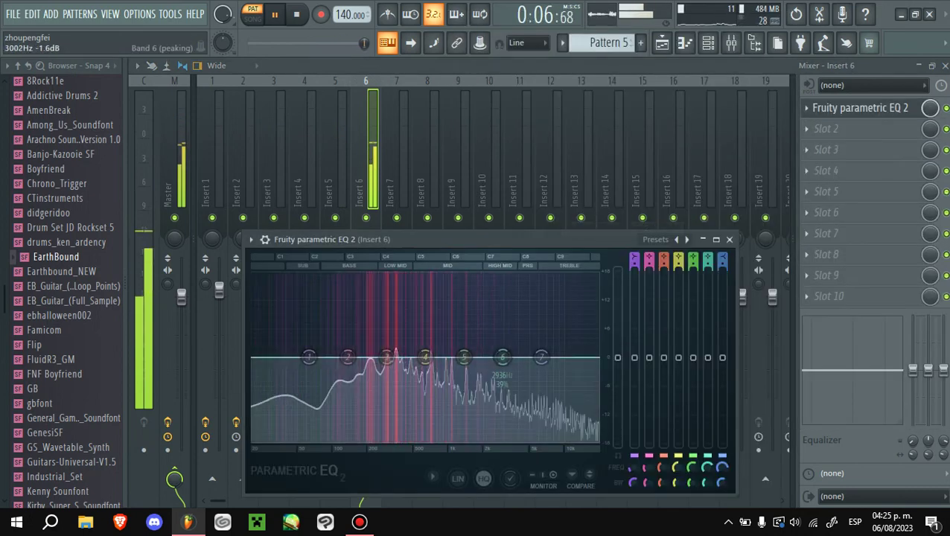
left_click_drag(503, 358, 566, 324)
left_click_drag(464, 357, 492, 338)
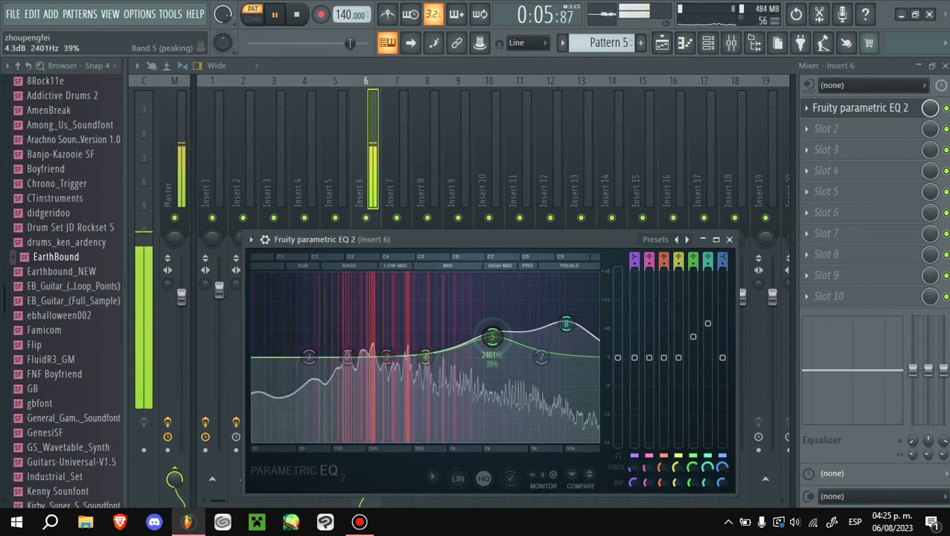
- Add Fruity Delay 2 with reduced input volume to Insert 6's second slot and Fruity Reeverb to its third slot
left_click(827, 128)
mouse_move(814, 147)
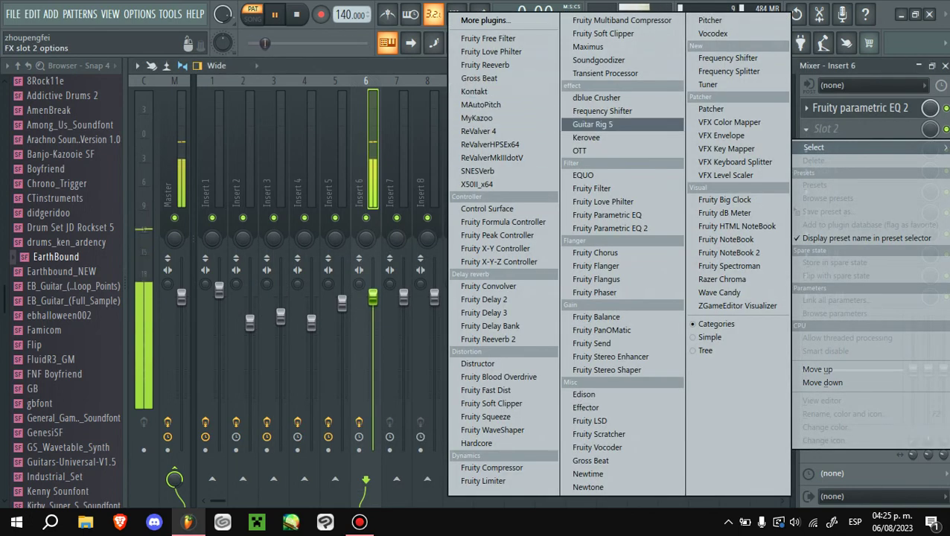
left_click(484, 299)
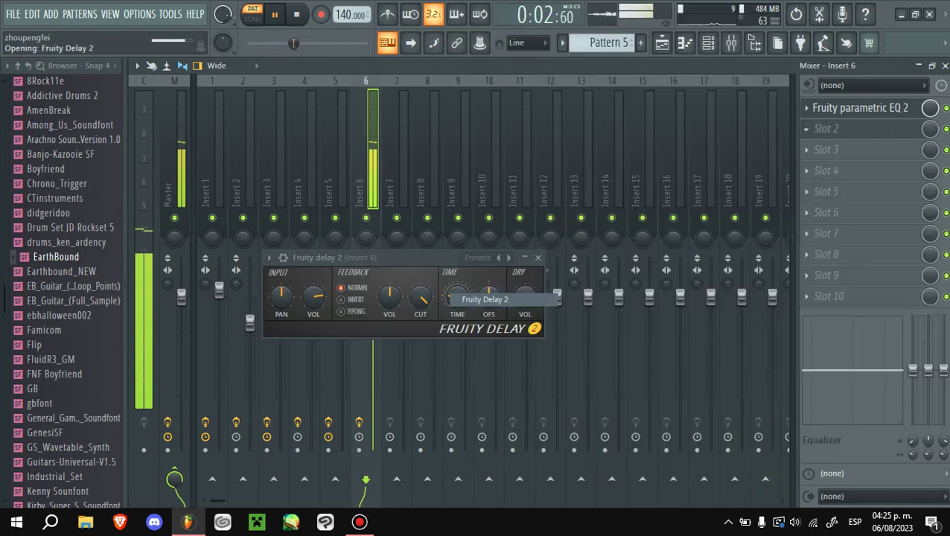
key("space")
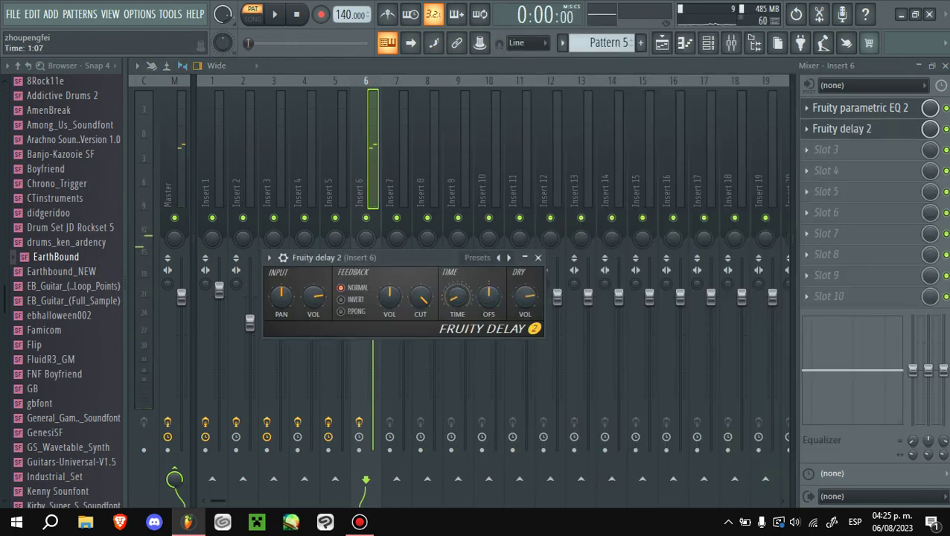
key("space")
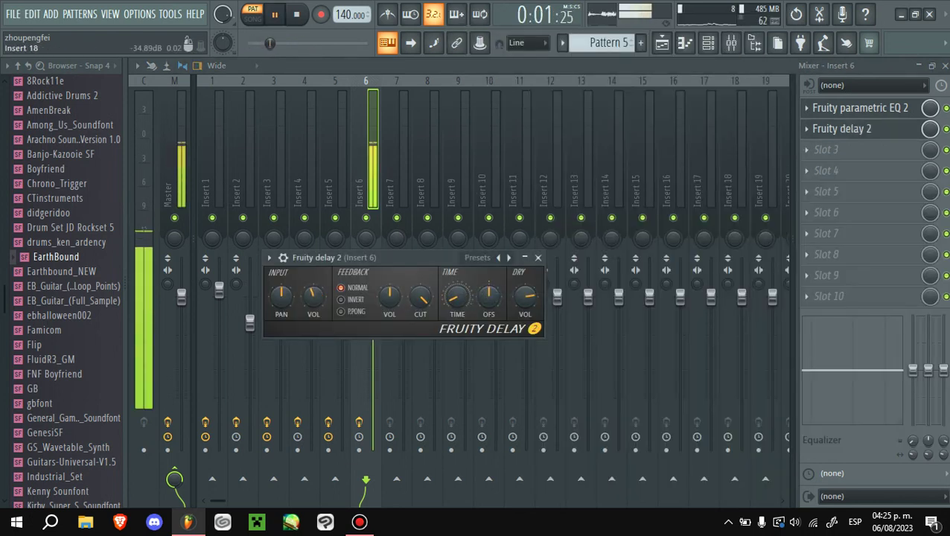
left_click(825, 149)
left_click(492, 66)
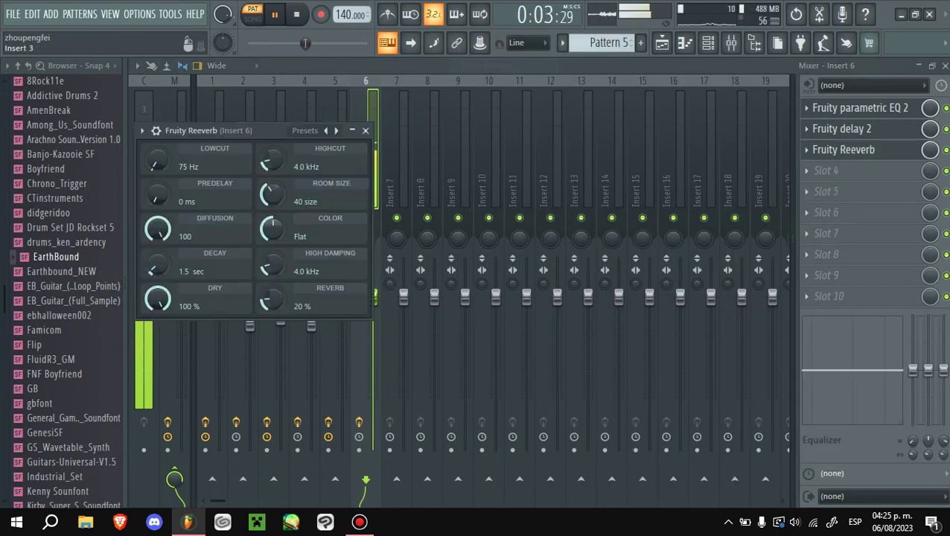
- Add dblue Crusher with 5-sample reduction and 50% mix as Insert 6's first effect, and Soundgoodizer in its fifth slot
left_click(823, 171)
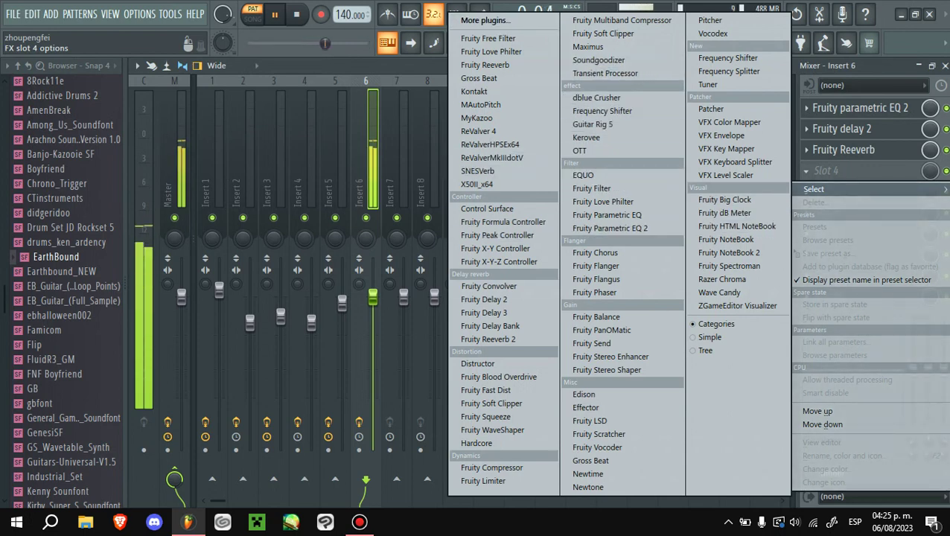
left_click(597, 97)
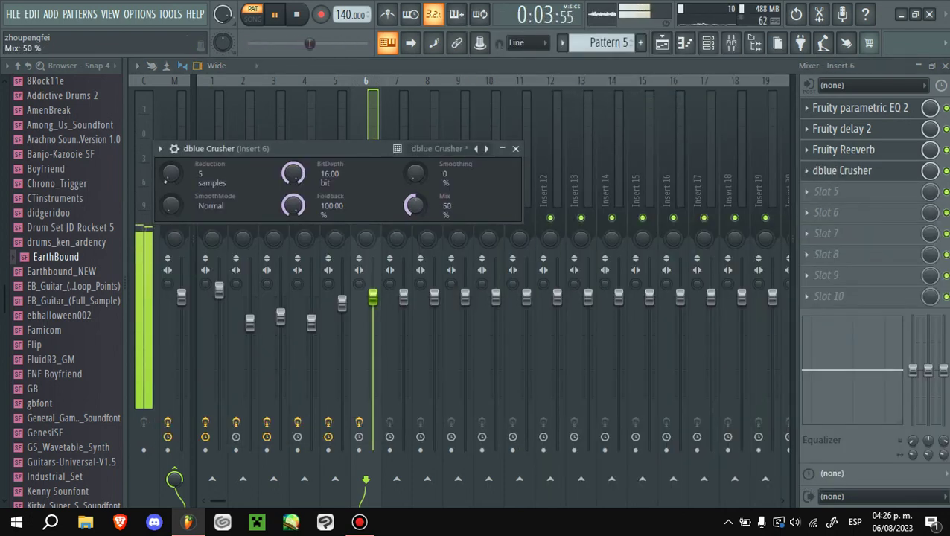
left_click_drag(842, 170, 842, 108)
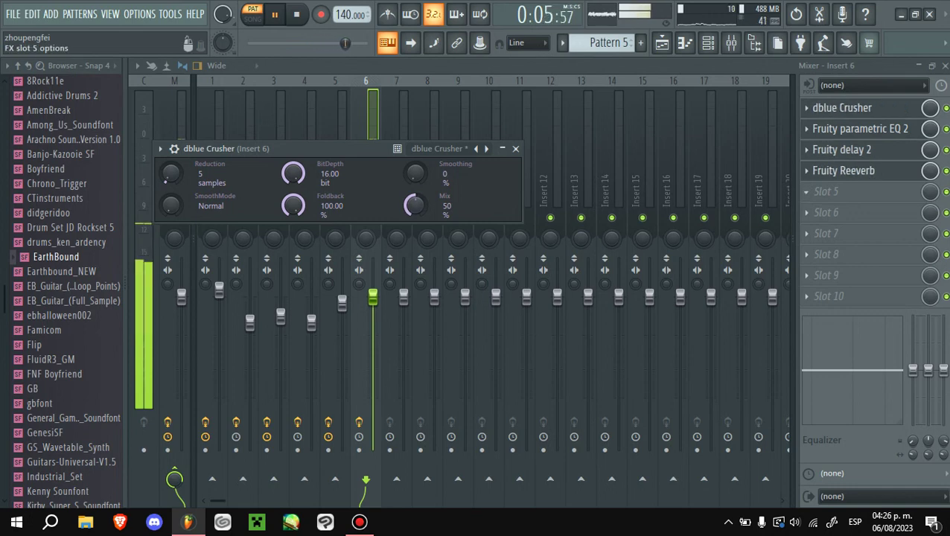
left_click(826, 192)
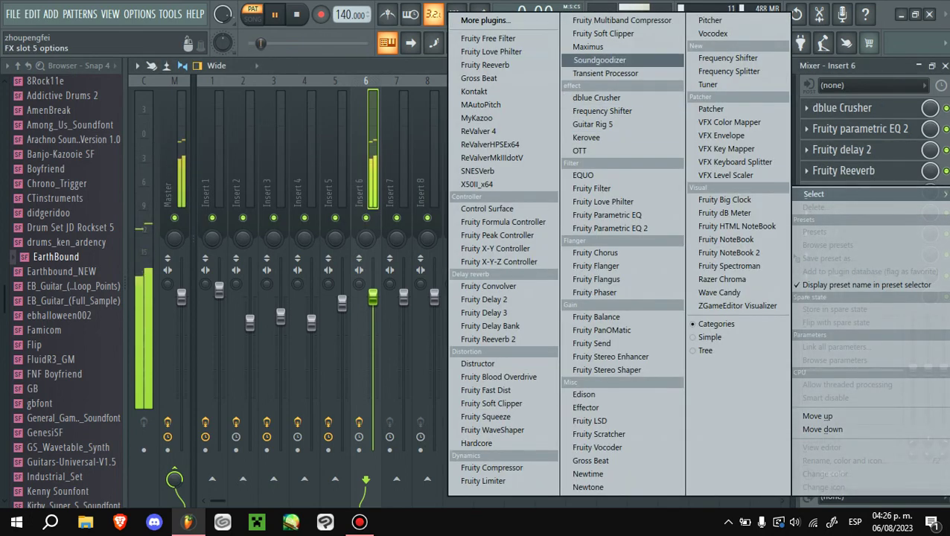
left_click(600, 59)
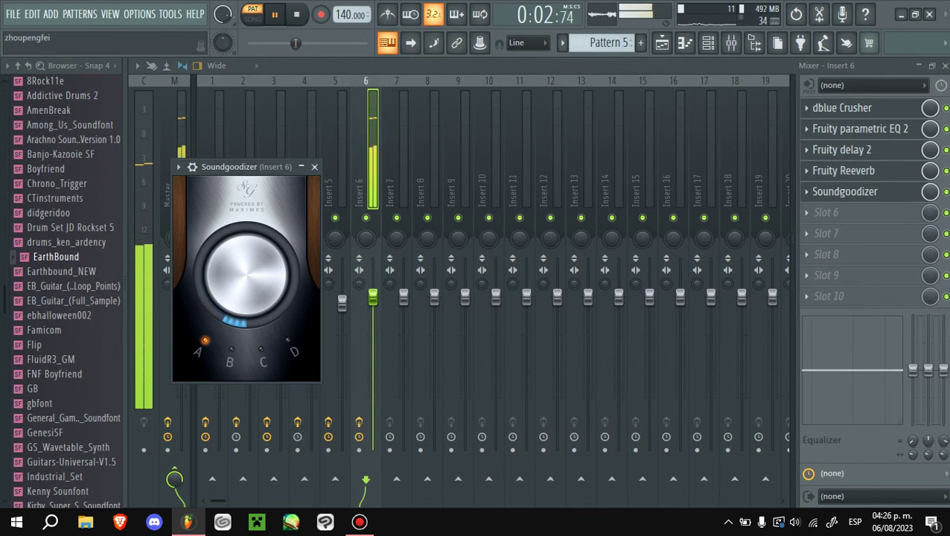
- Unsolo EarthBound #2 and play Pattern 5 with both EarthBound channels active
left_click(709, 43)
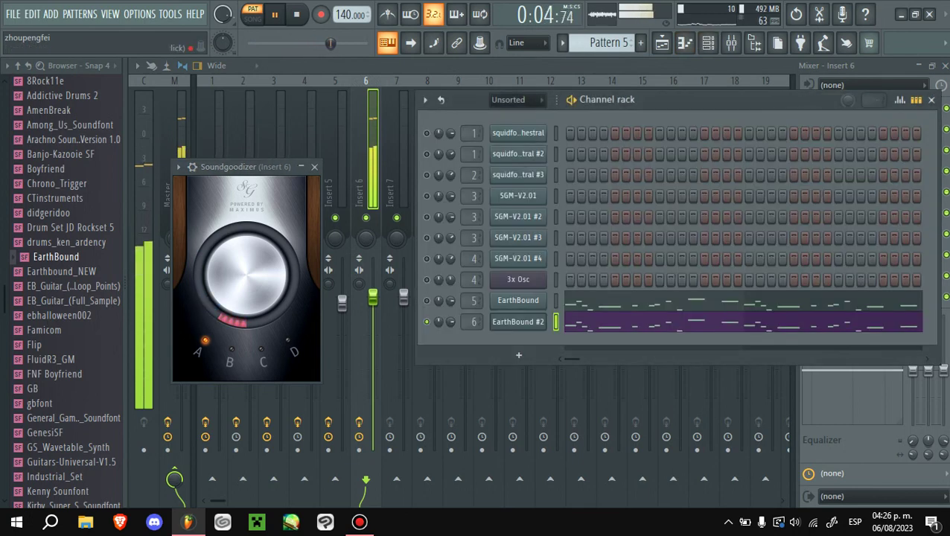
key("space")
right_click(427, 269)
left_click(446, 276)
key("space")
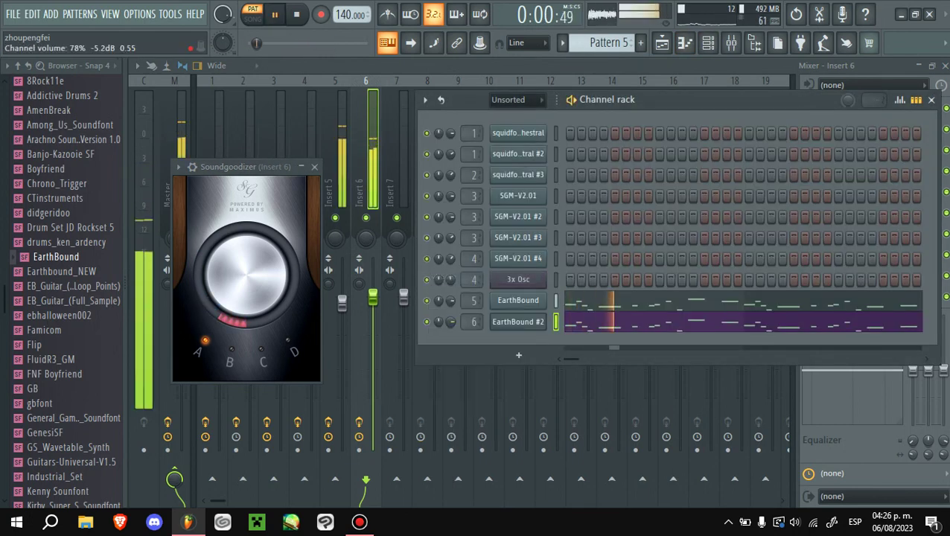
- Open Pattern 5's notes in the piano roll and switch it to the EarthBound #2 channel
left_click(662, 43)
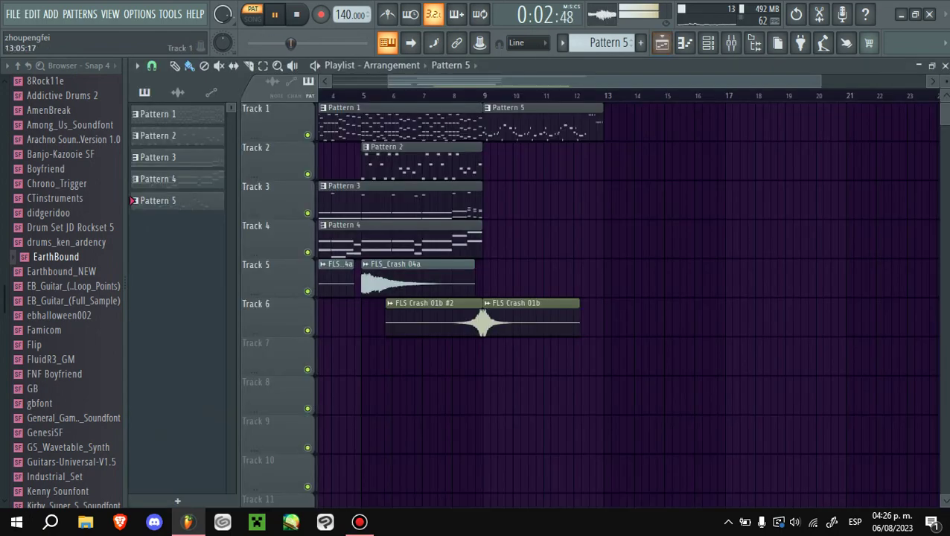
key("F7")
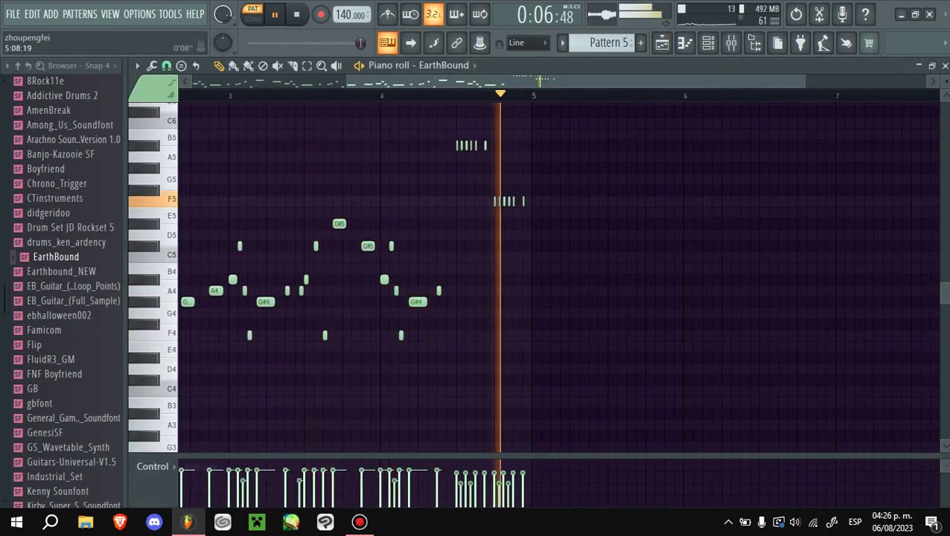
key("space")
left_click(477, 64)
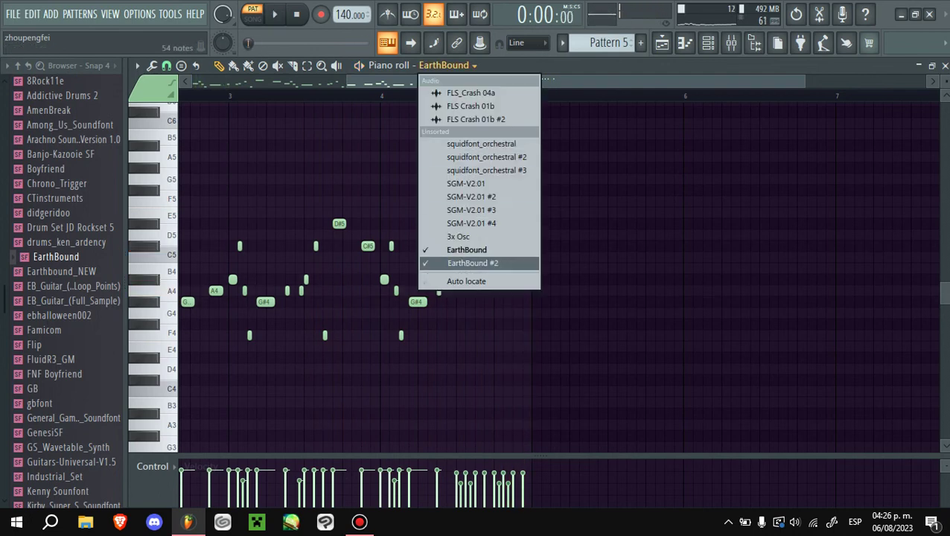
left_click(454, 260)
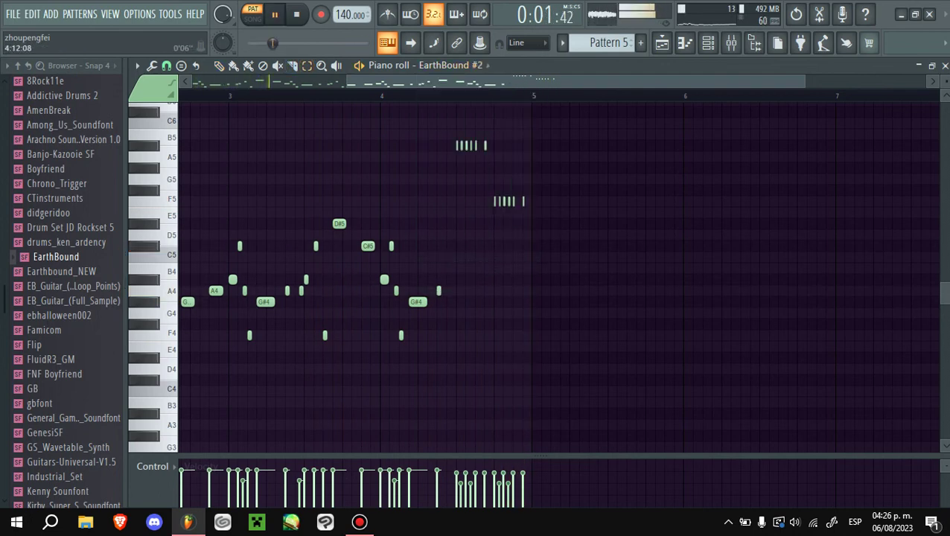
- Solo the EarthBound #2 channel and restart Pattern 5 playback to hear it alone
key("F5")
key("F6")
key("F6")
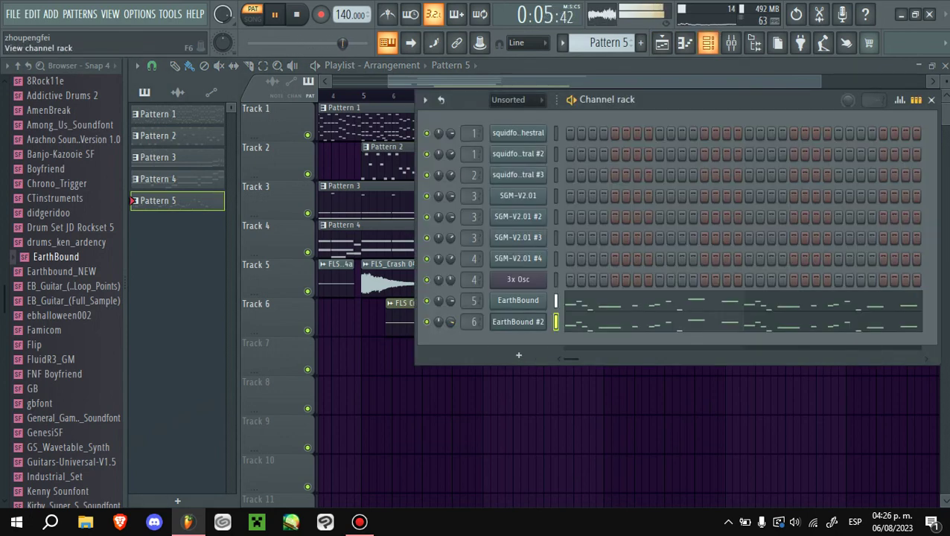
key("F7")
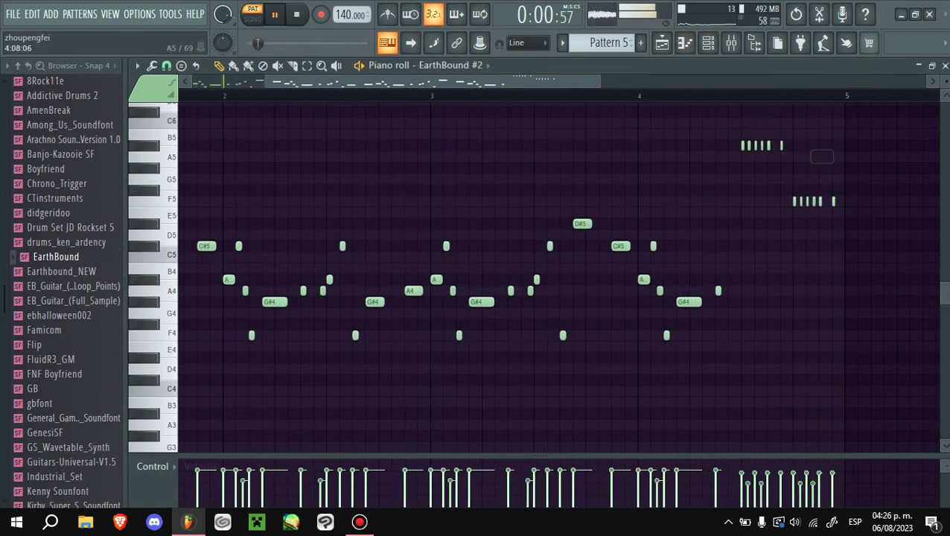
key("space")
key("space")
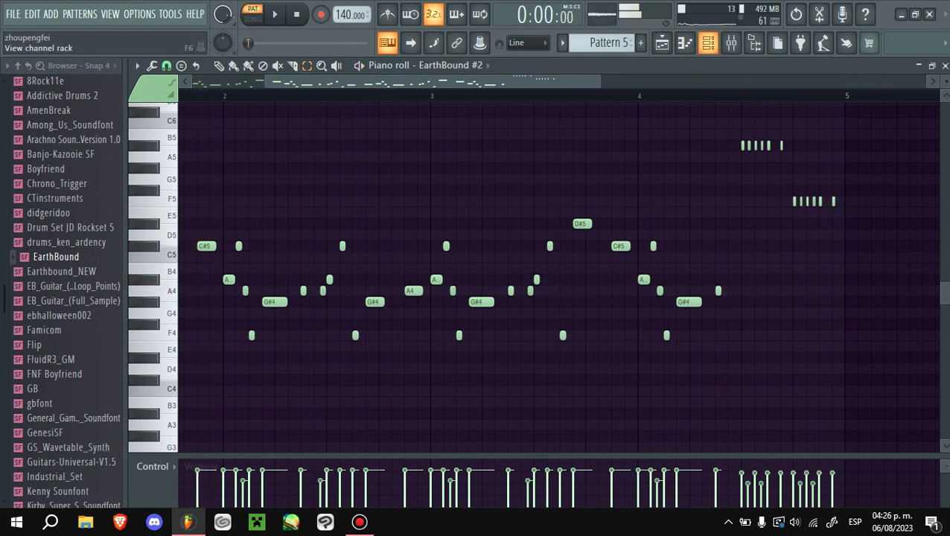
key("F6")
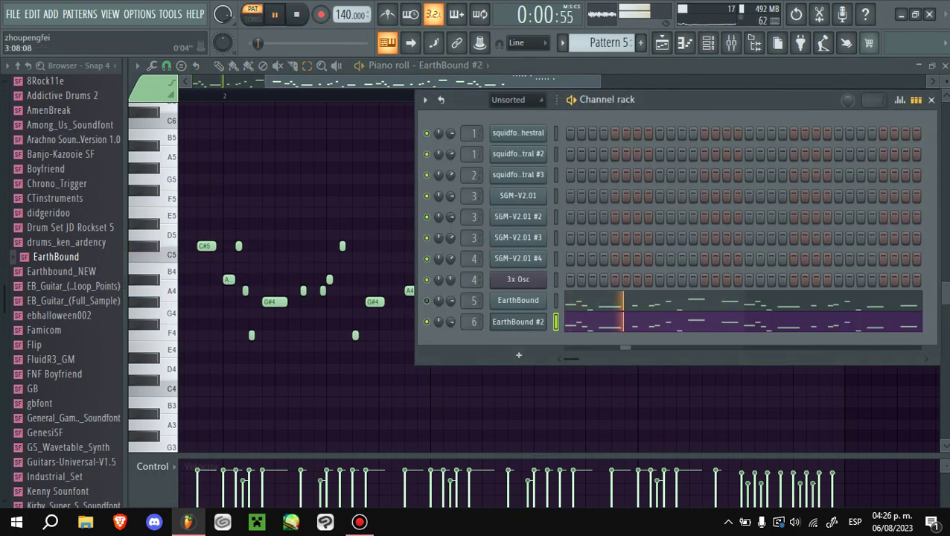
key("F6")
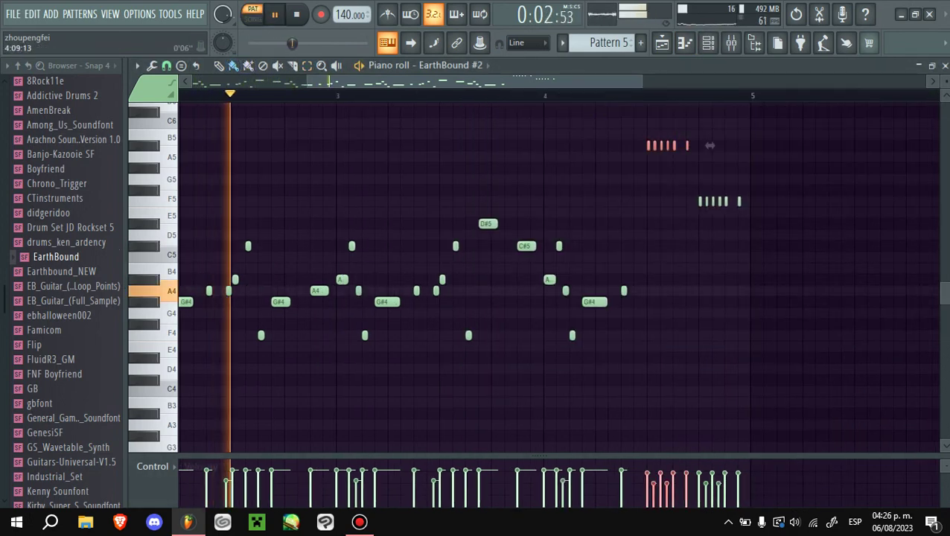
- Check the level offsets of EarthBound #2's selected A#5 note run near the end of bar 4
scroll(521, 283, "up", 2)
key("alt+x")
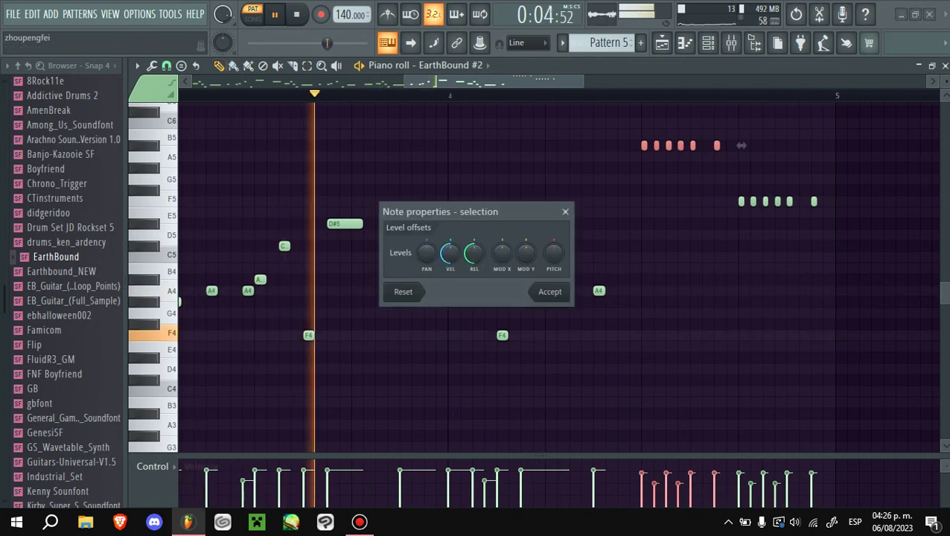
key("Return")
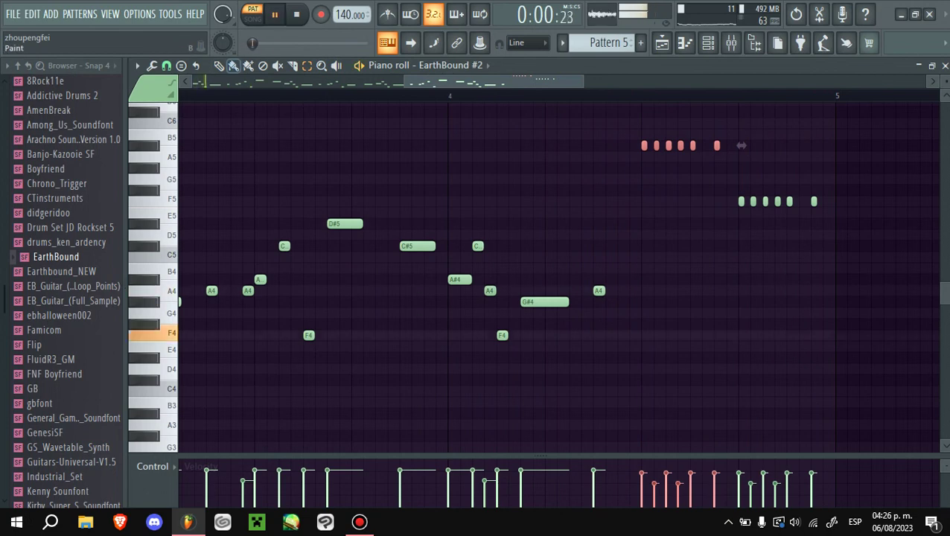
key("alt+x")
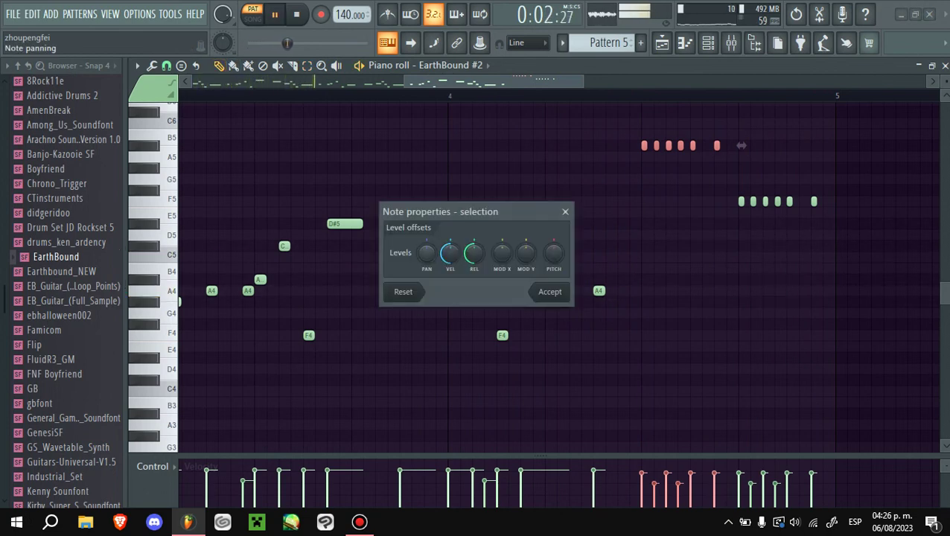
key("Return")
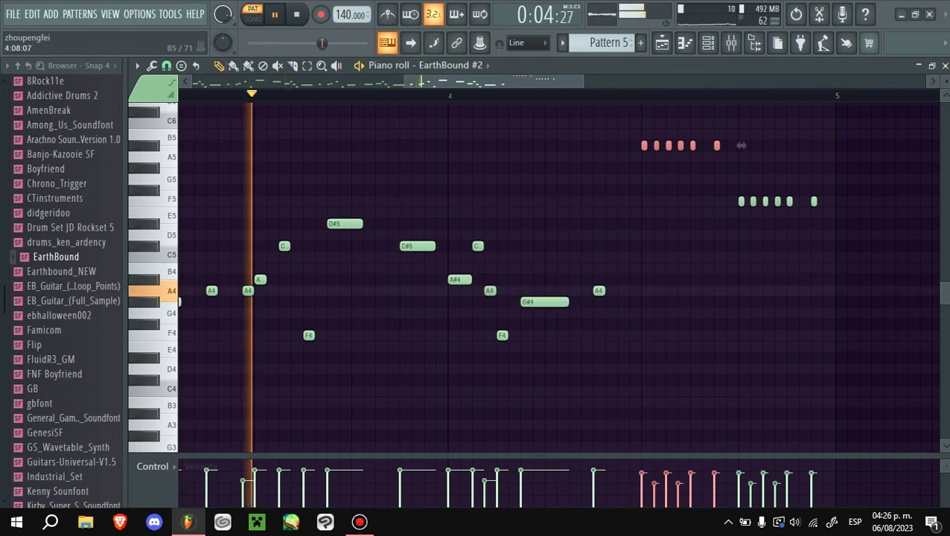
- Replace EarthBound #2's F5 note run at the end of bar 4 with a copy of the A#5 run moved to F5
double_click(645, 145)
key("Return")
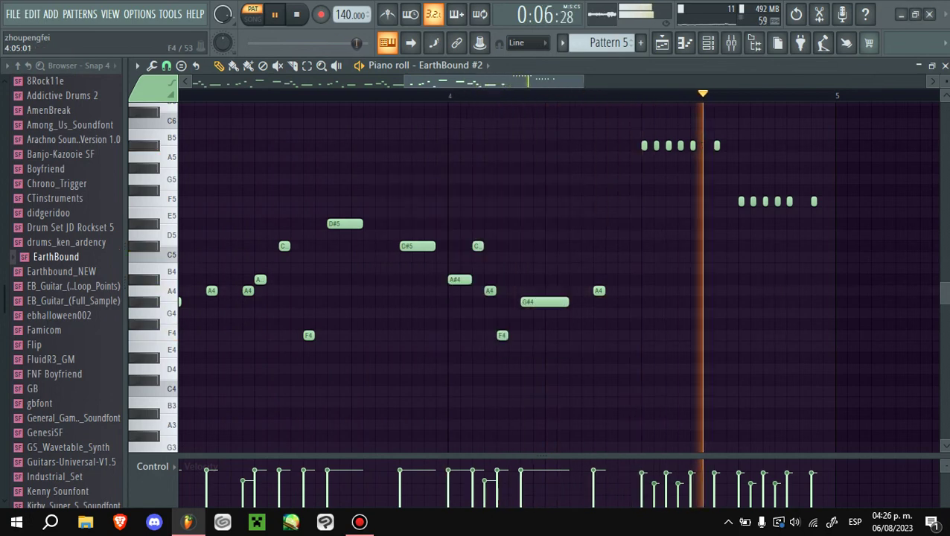
left_click_drag(700, 238, 844, 195)
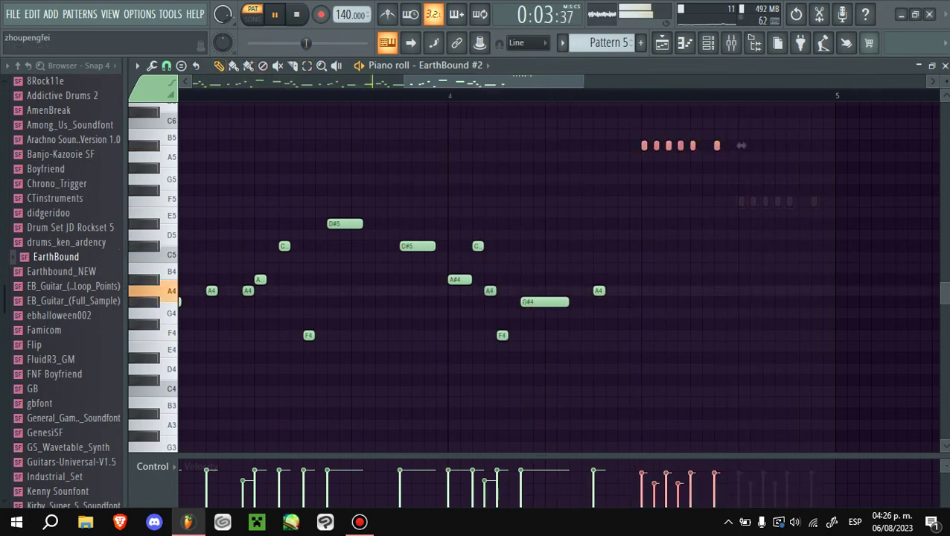
left_click_drag(741, 145, 742, 145)
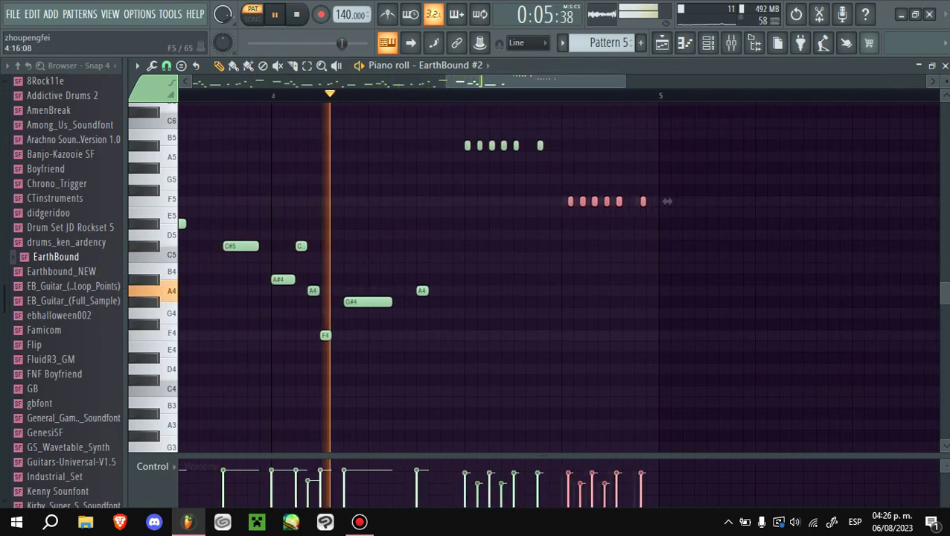
- Solo the EarthBound channel and lower the volume of its mixer track, Insert 5, to 94%
key("F5")
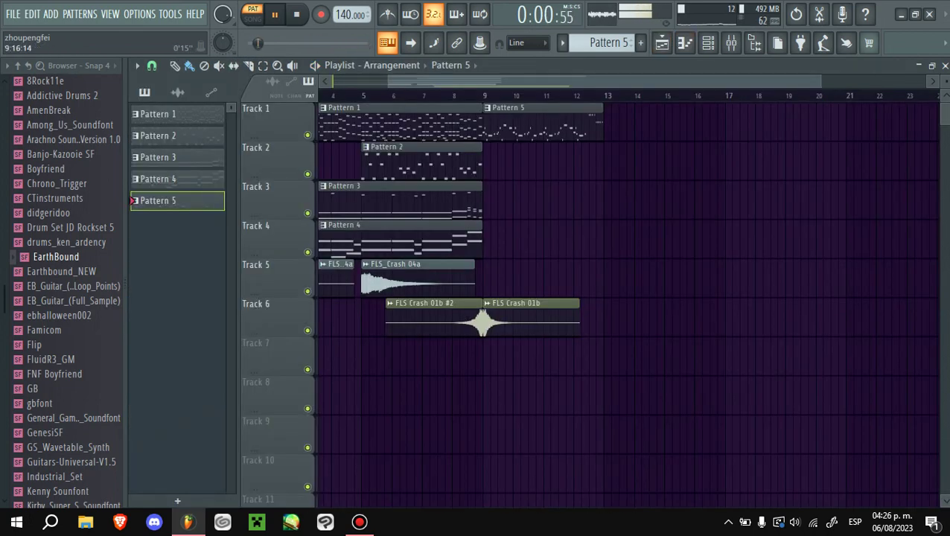
key("F6")
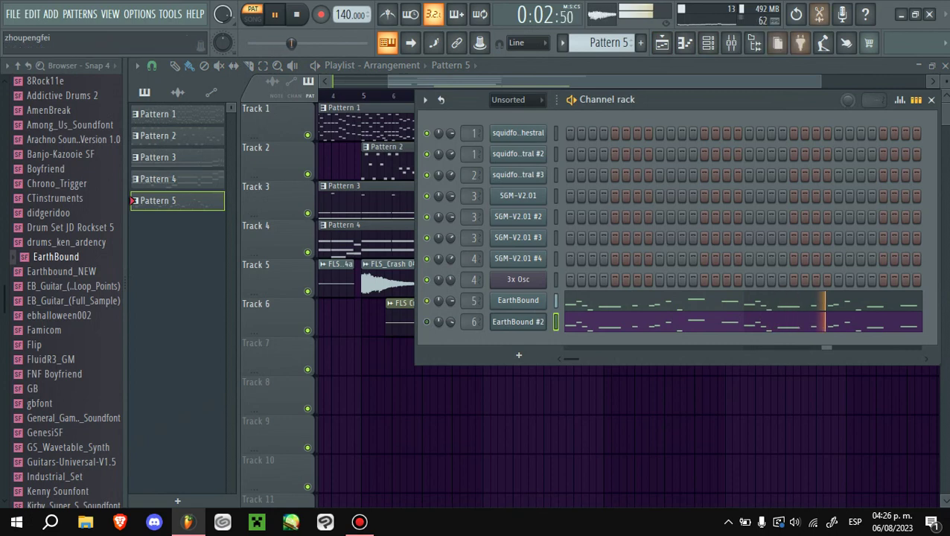
key("F9")
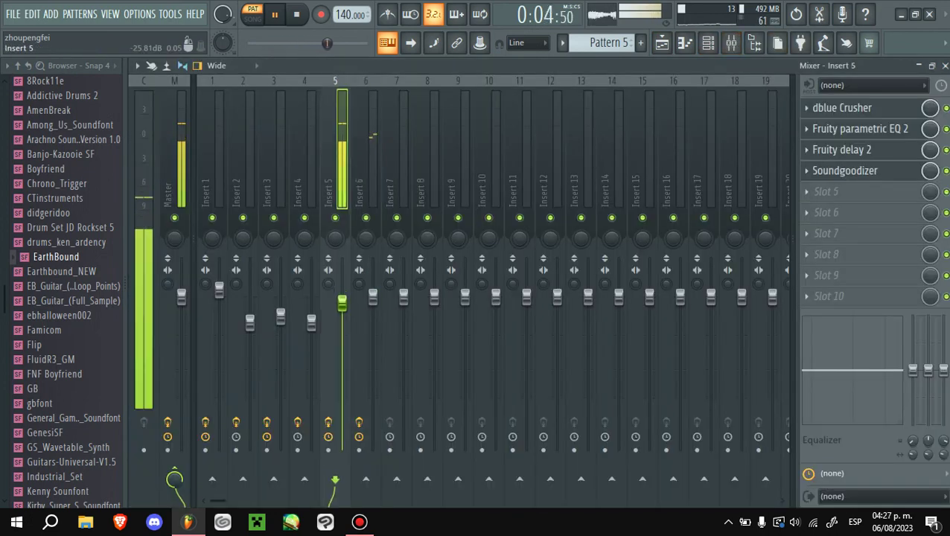
left_click(860, 128)
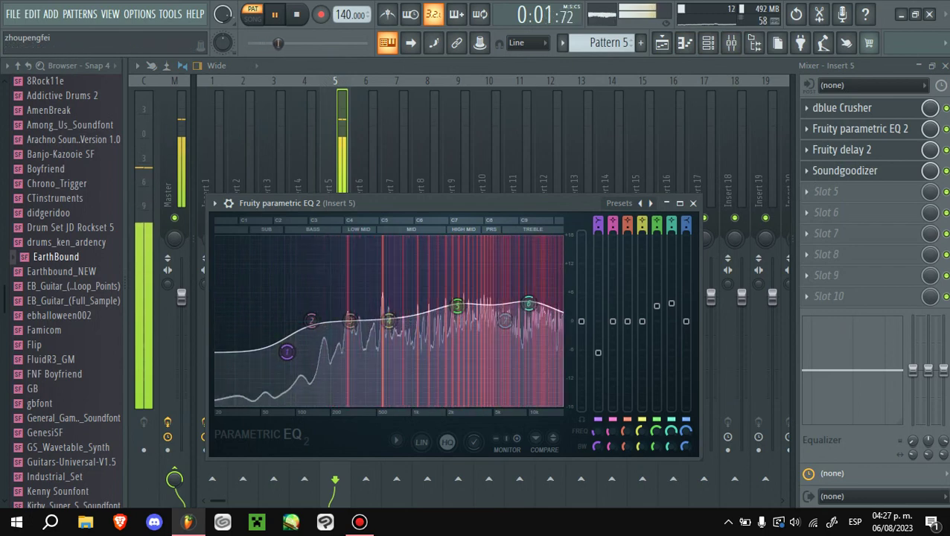
key("Escape")
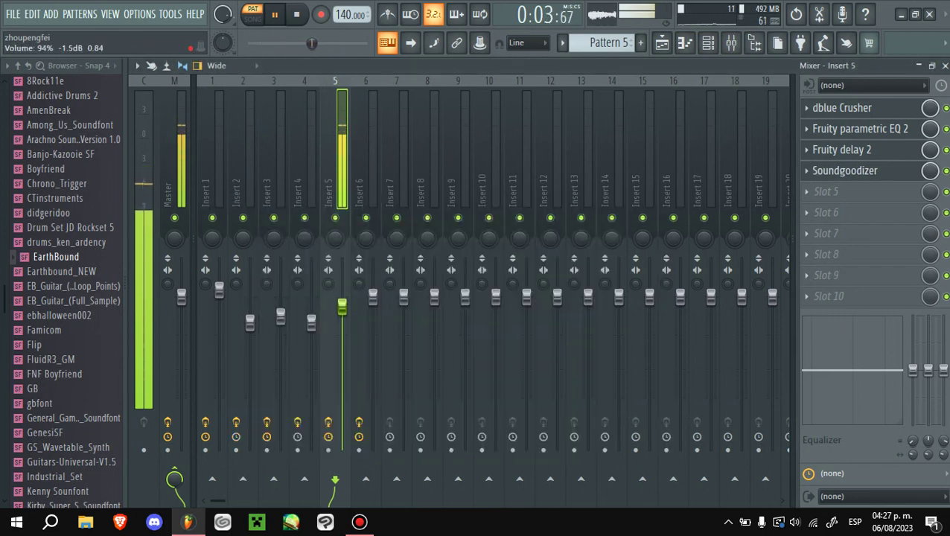
- Reactivate EarthBound #2 and lower Insert 6's volume to about Insert 5's level while playing the arrangement in song mode
left_click(706, 42)
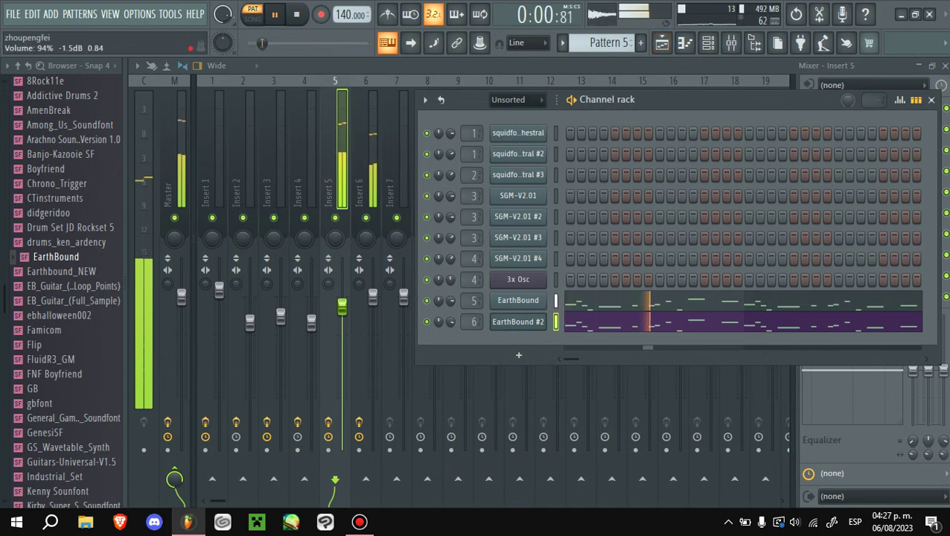
left_click(661, 43)
key("l")
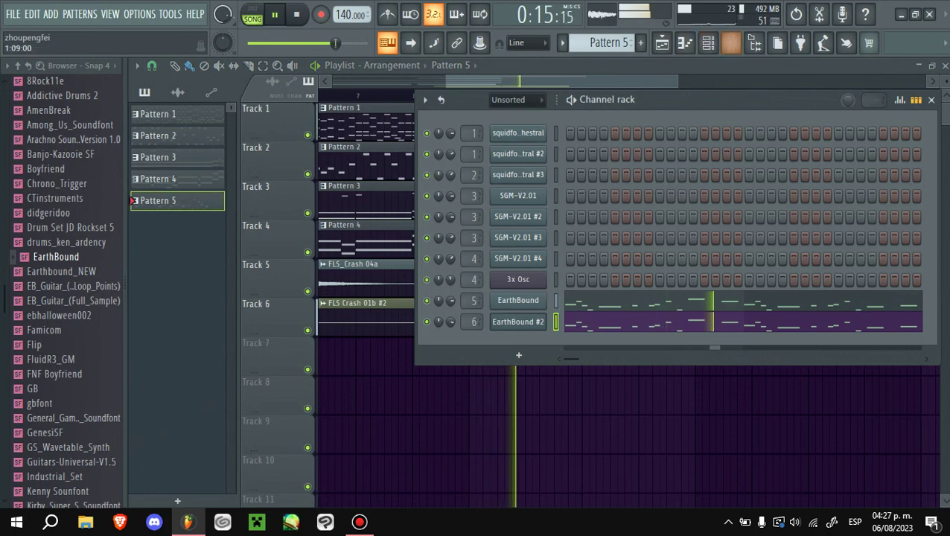
key("F9")
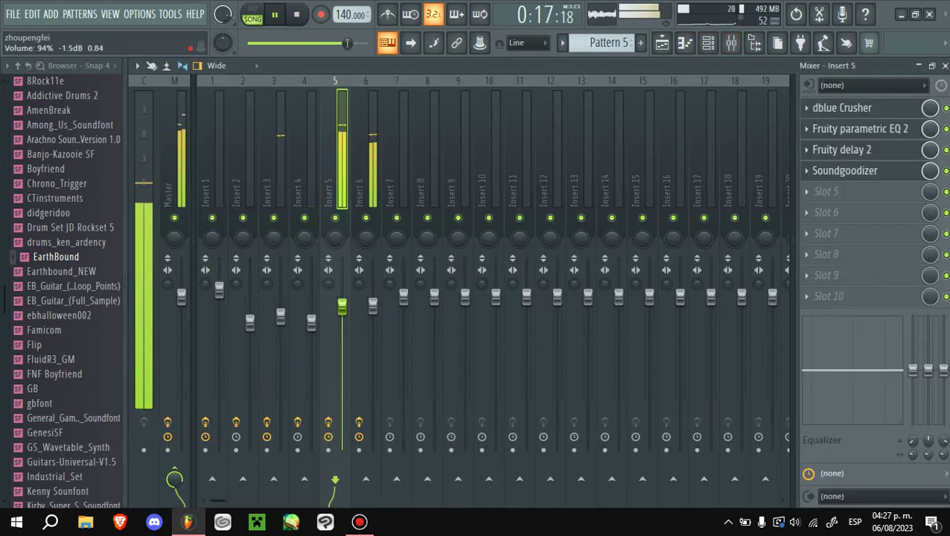
left_click(661, 43)
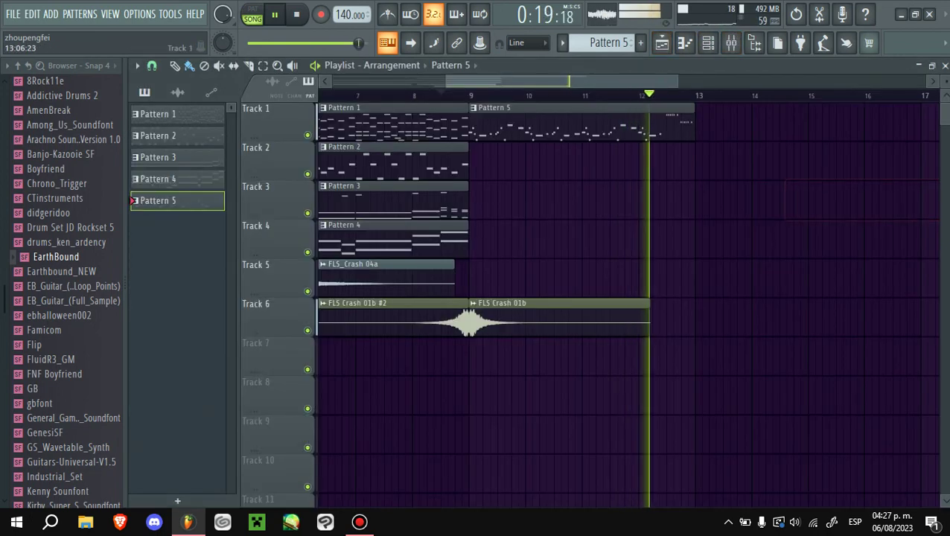
- Copy the four-bar melody into bars 5 to 8 of the EarthBound #2 channel in Pattern 5
left_click(253, 14)
key("space")
key("F7")
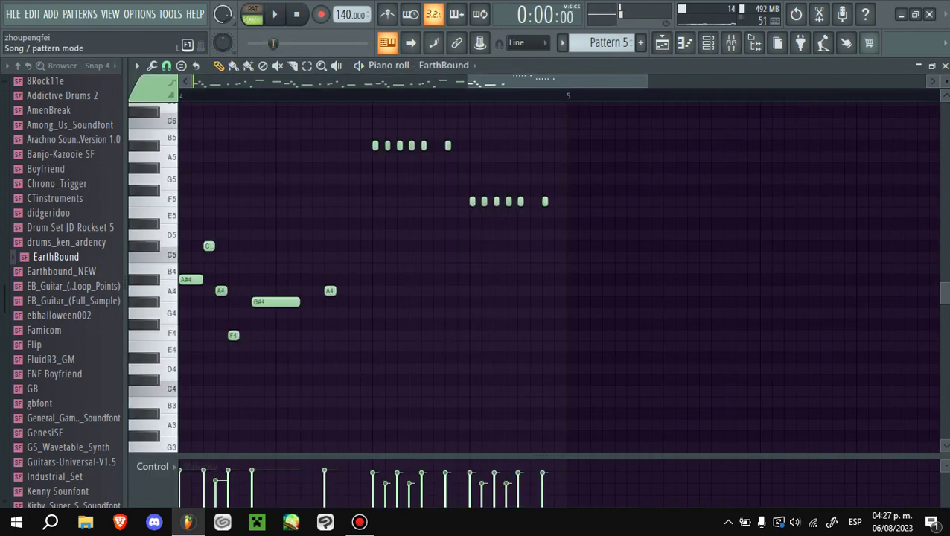
left_click(447, 65)
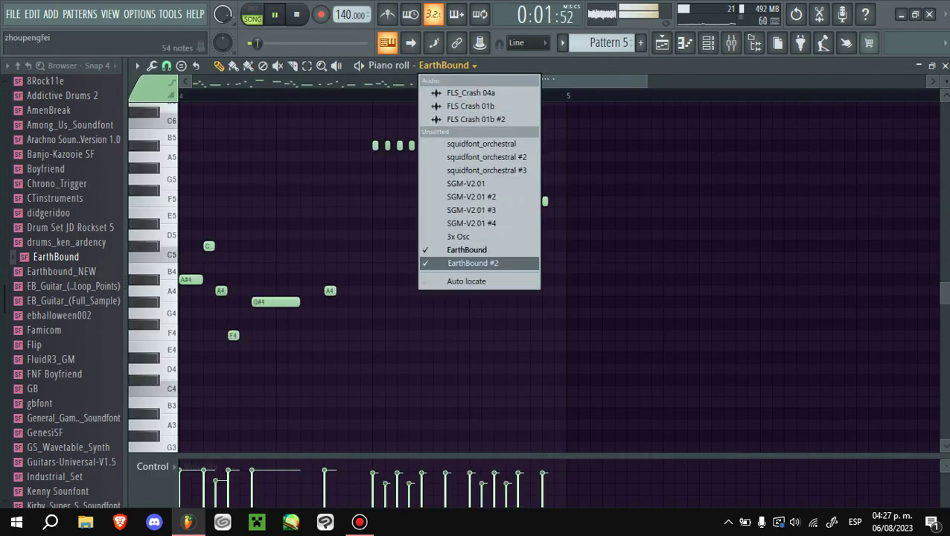
left_click(473, 262)
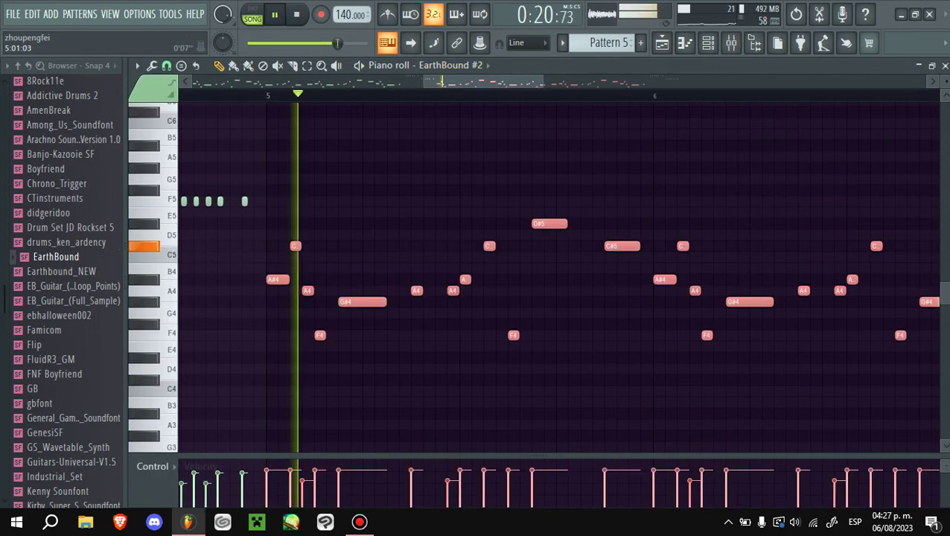
- Paste the melody into the squidfont_orchestral channel at bars 5 to 8, raised one octave
left_click(450, 65)
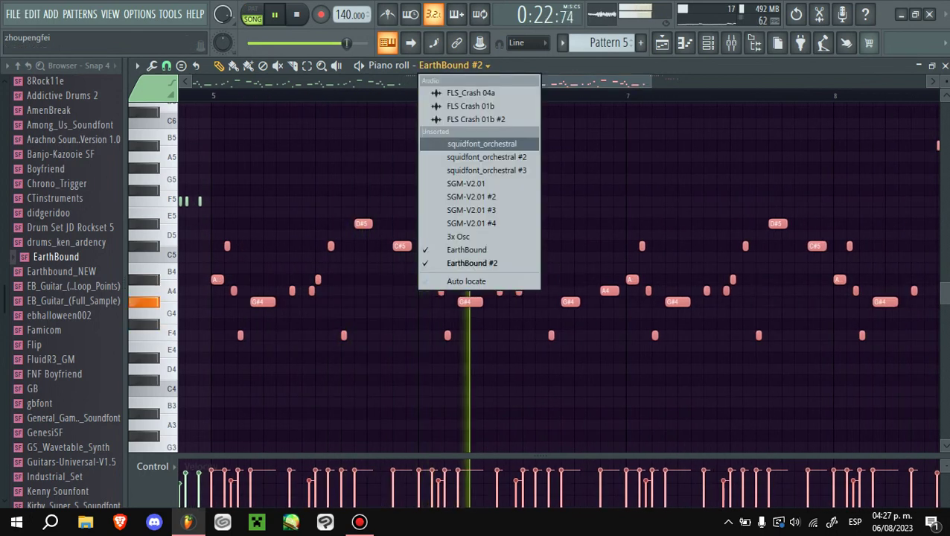
left_click(482, 144)
key("space")
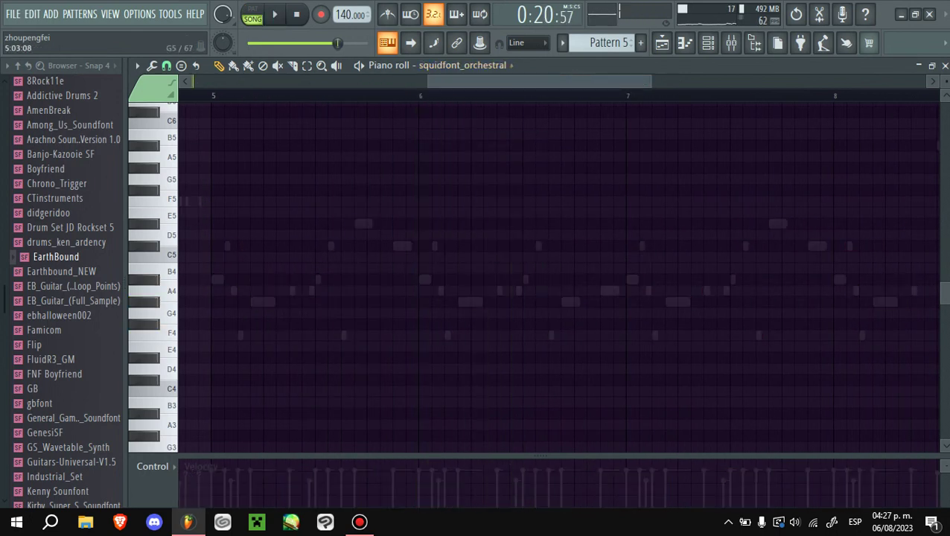
key("space")
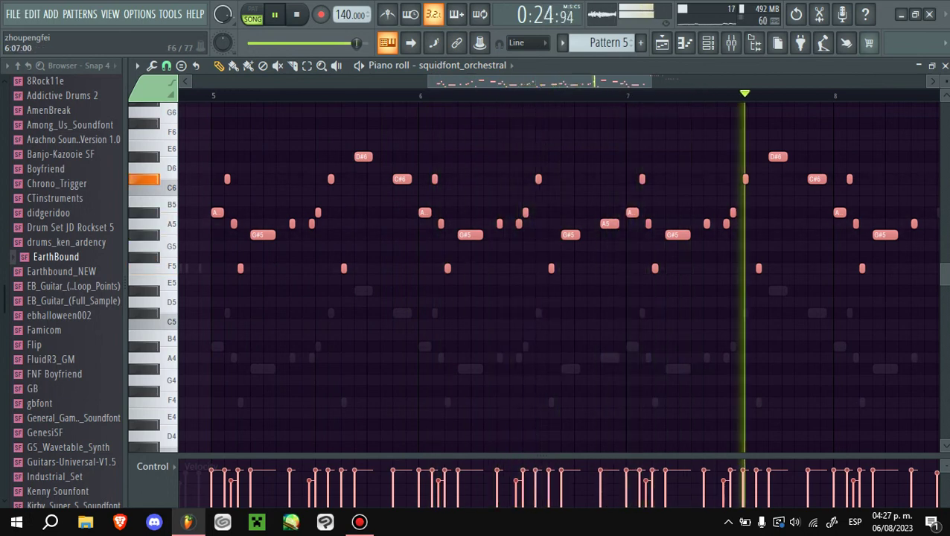
left_click(498, 134)
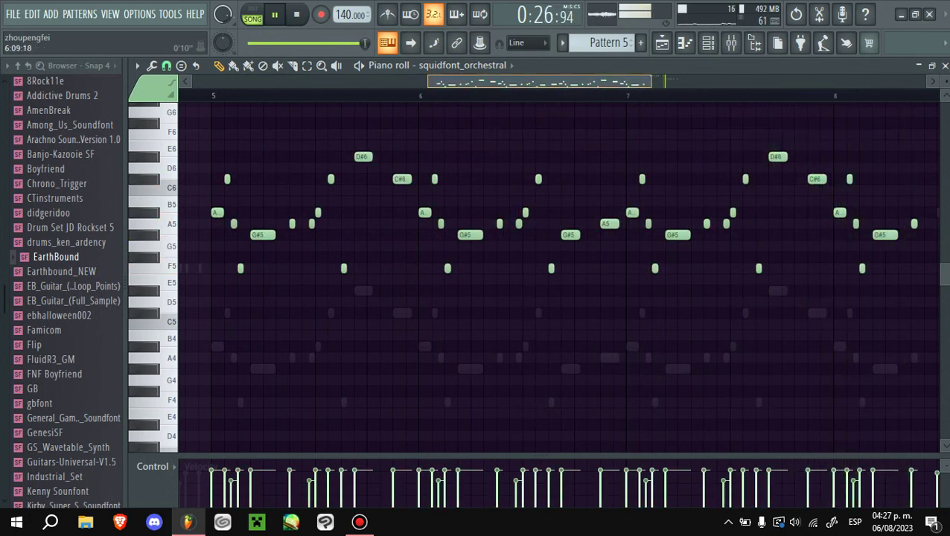
- Replace squidfont_orchestral's repeated notes at the end of bar 8 with two short A#6 notes and two short F6 notes
key("space")
scroll(539, 179, "up", 3)
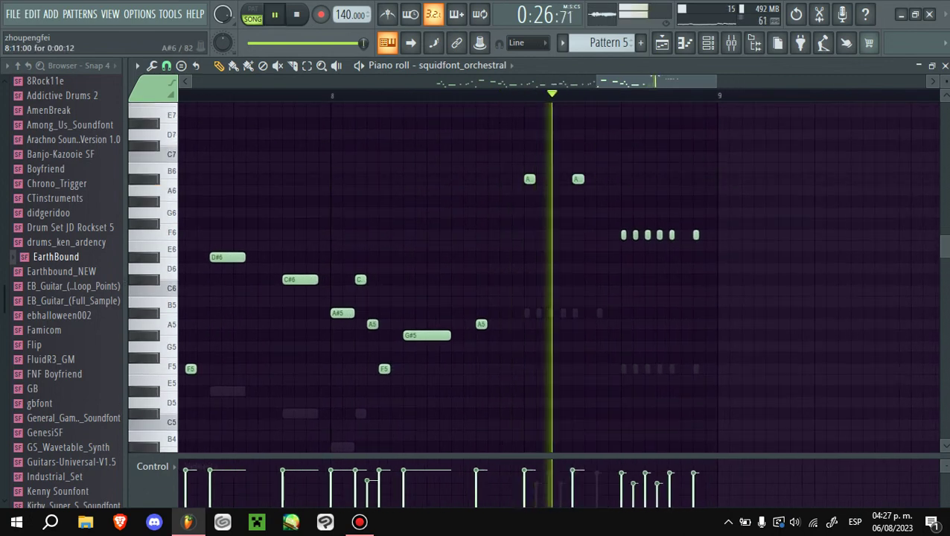
left_click(578, 179)
key("space")
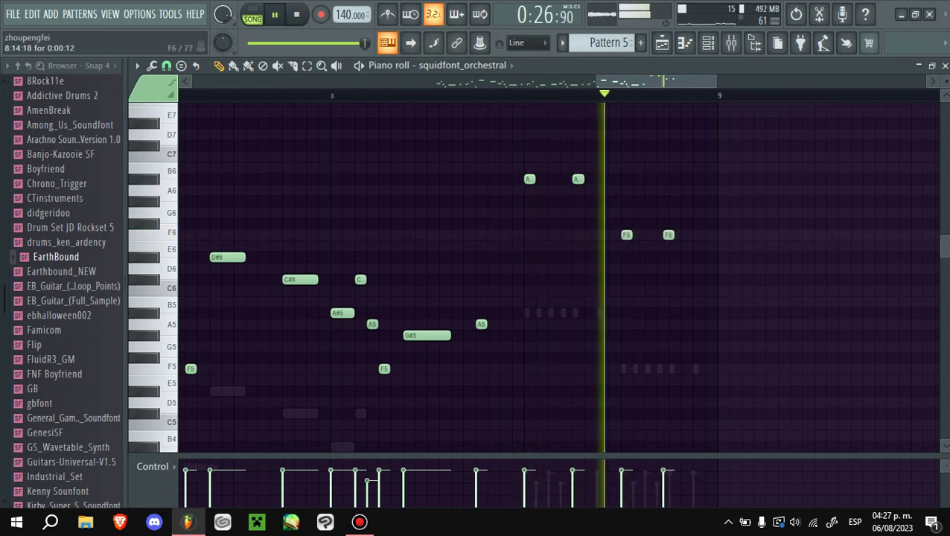
- Play Pattern 5 from just before bar 5 and add an A#5 harmony note beneath squidfont_orchestral's D#6 in bar 5
scroll(539, 275, "down", 2)
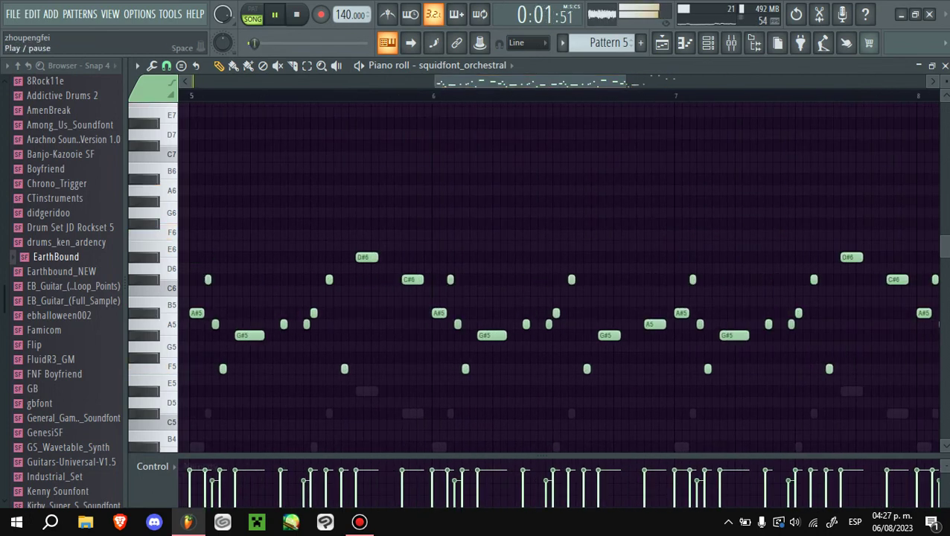
left_click_drag(536, 80, 469, 80)
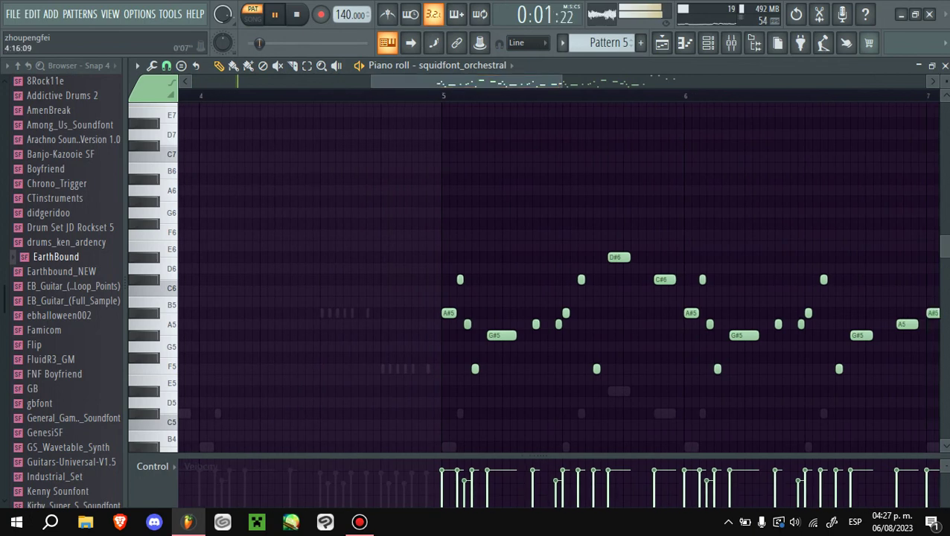
left_click(445, 95)
key("space")
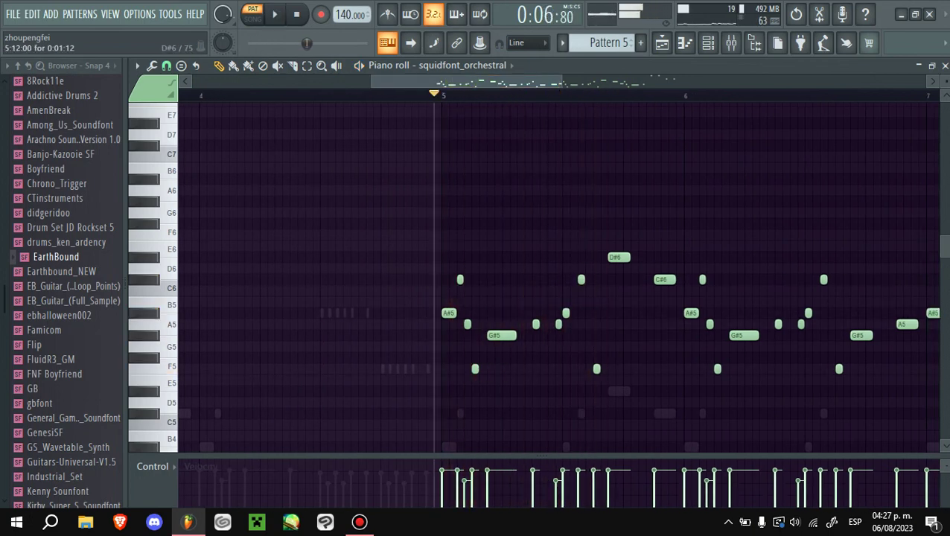
key("ctrl+z")
key("space")
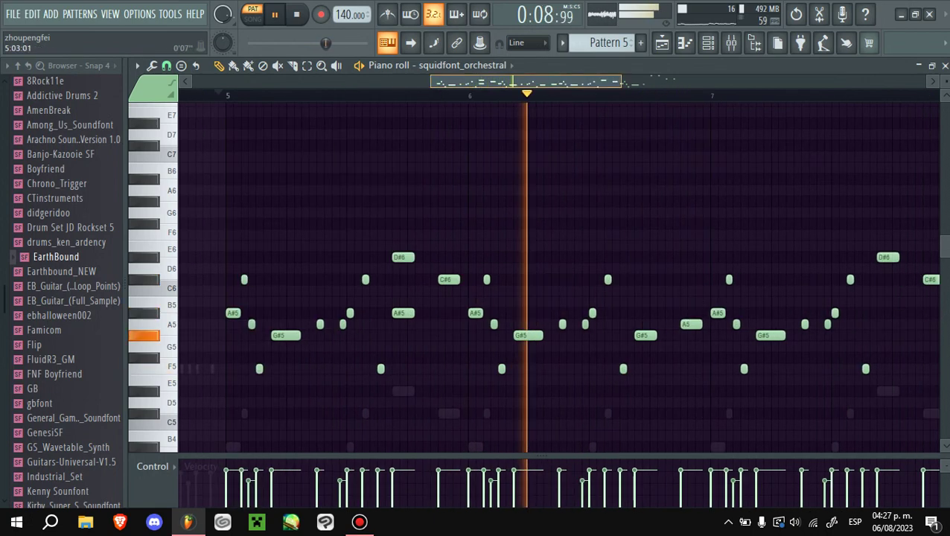
- Replace EarthBound #2's short note runs at the end of bar 8 with two long A#5 notes
key("space")
key("space")
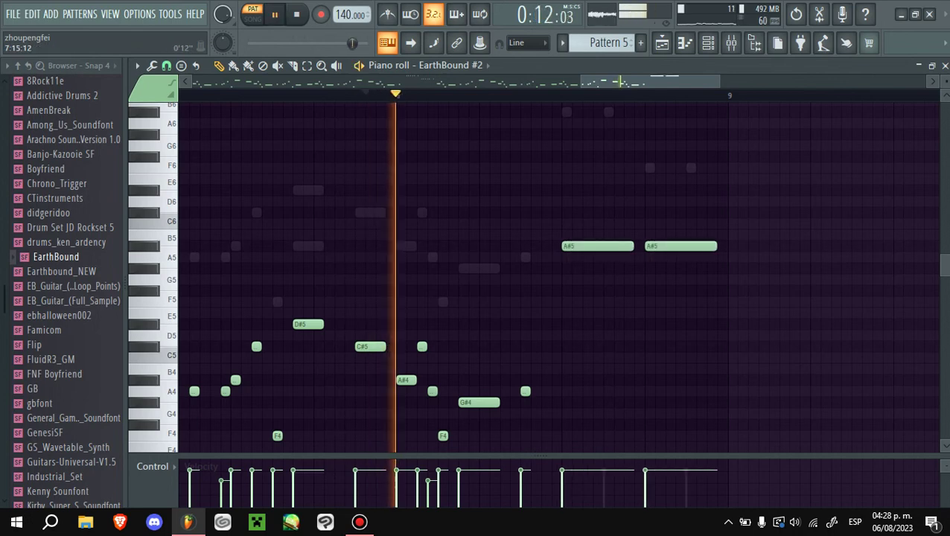
- Lengthen EarthBound #2's two long A#5 notes at the end of bar 8 to 0:03:18 each
scroll(521, 276, "up", 3)
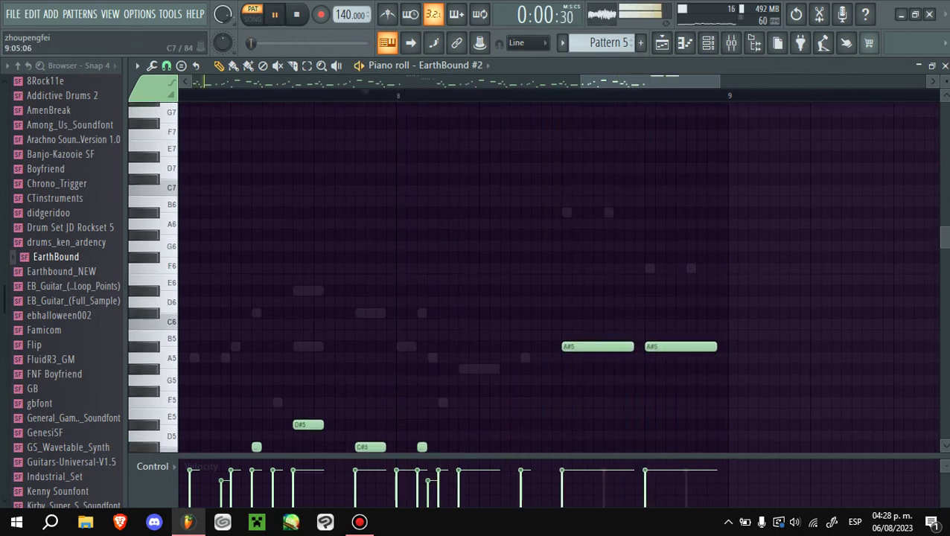
scroll(522, 275, "down", 2)
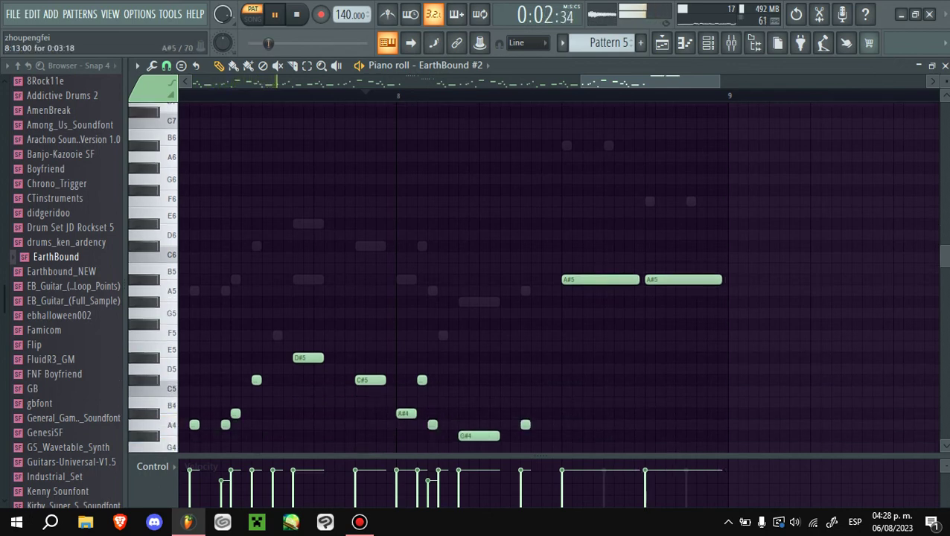
- Clone the original EarthBound channel in the channel rack
key("F6")
right_click(548, 301)
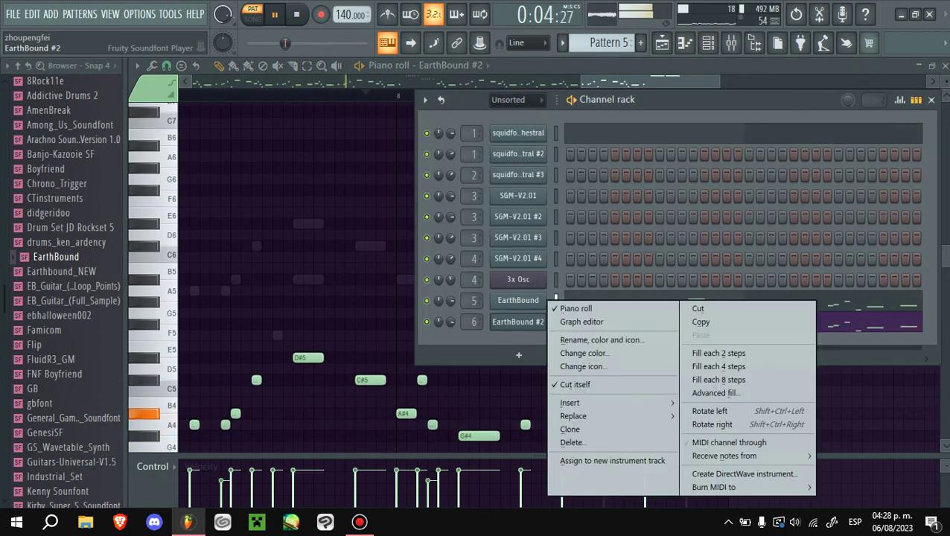
right_click(549, 293)
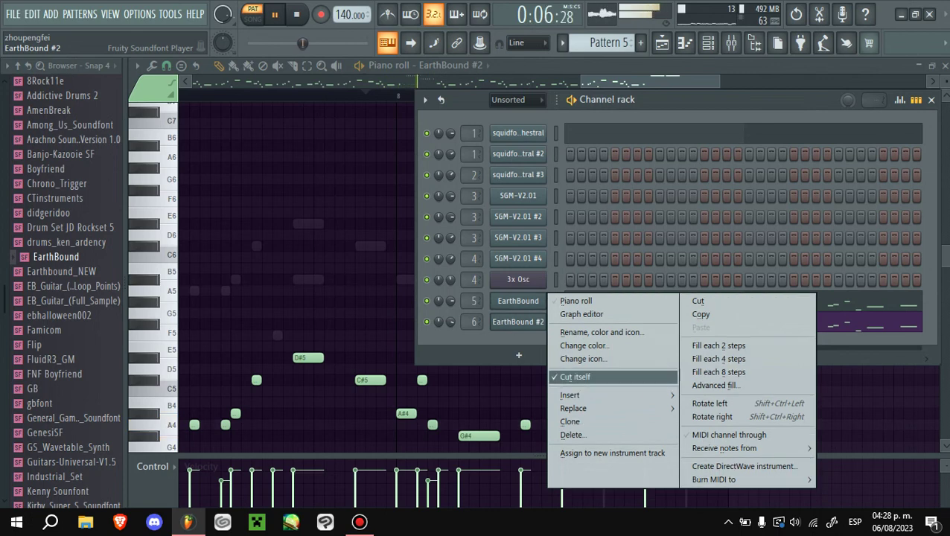
left_click(571, 421)
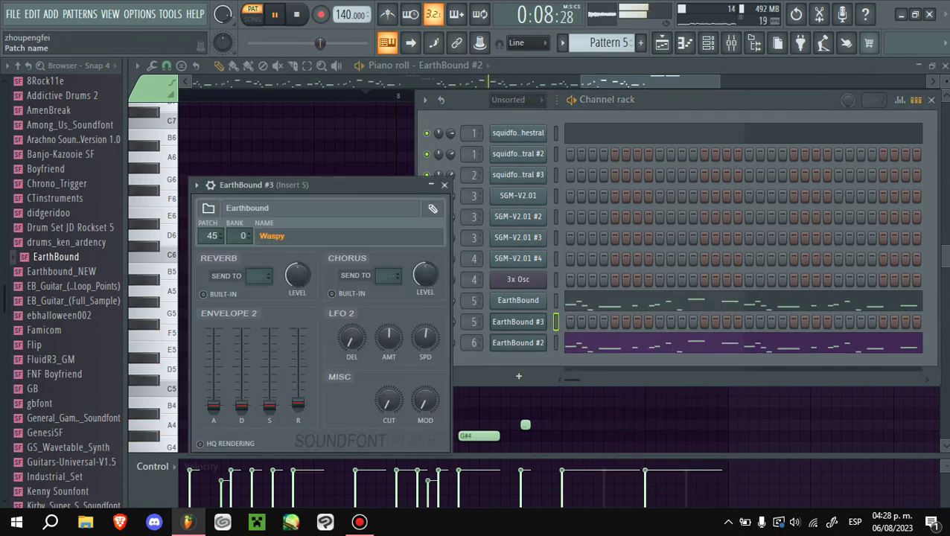
- Assign the Venus patch to the cloned EarthBound channel and reveal its channel volume and pitch settings
left_click(272, 235)
scroll(471, 261, "down", 3)
scroll(471, 260, "up", 1)
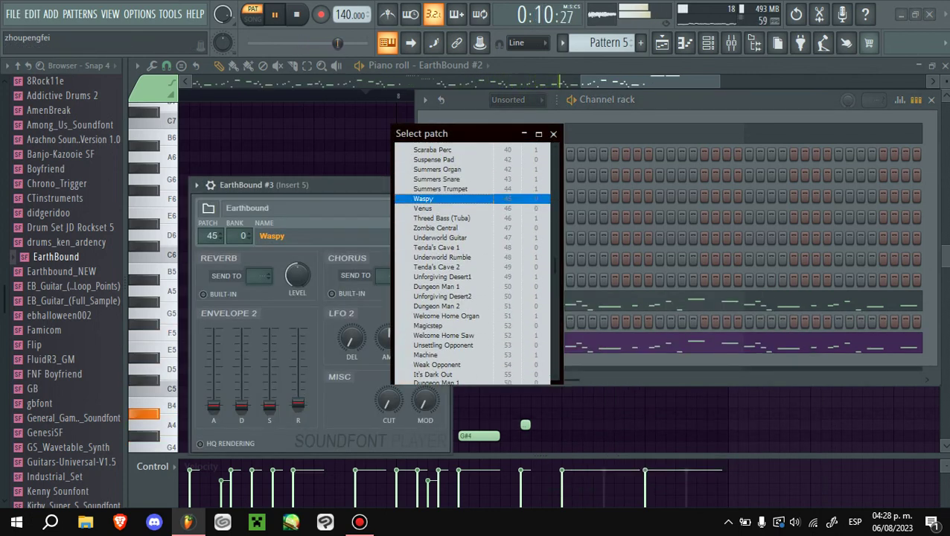
double_click(423, 209)
left_click_drag(261, 184, 612, 185)
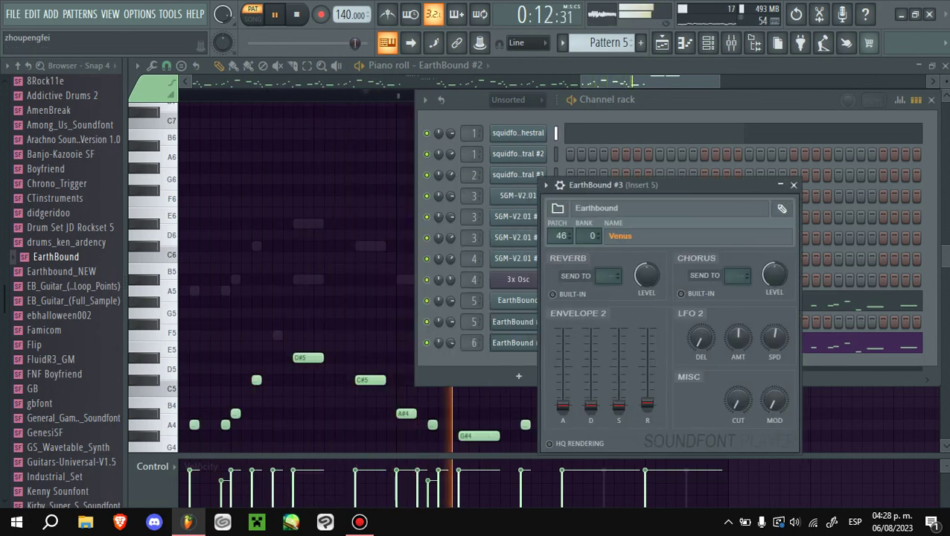
left_click(559, 185)
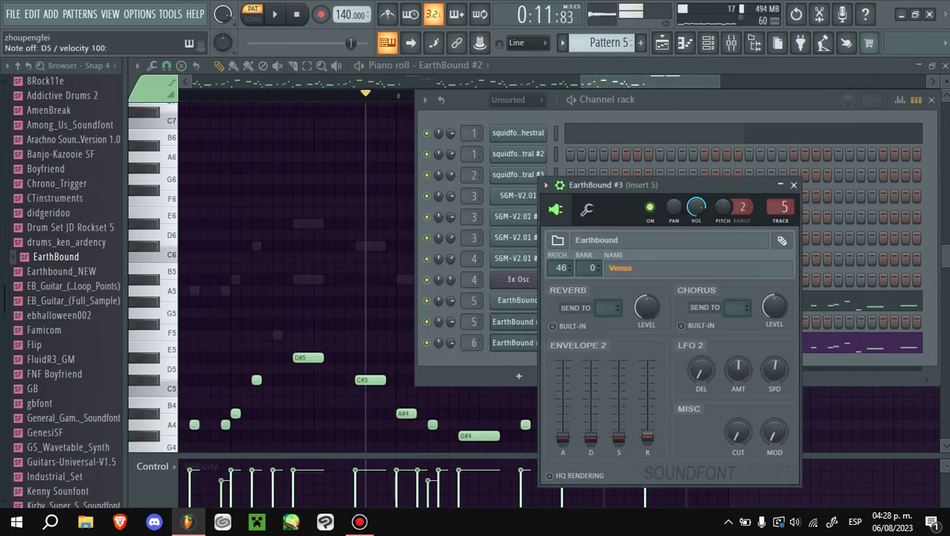
- Paste the melody with its ending note runs into EarthBound #3 at bars 5 to 8, lowered one octave
key("F7")
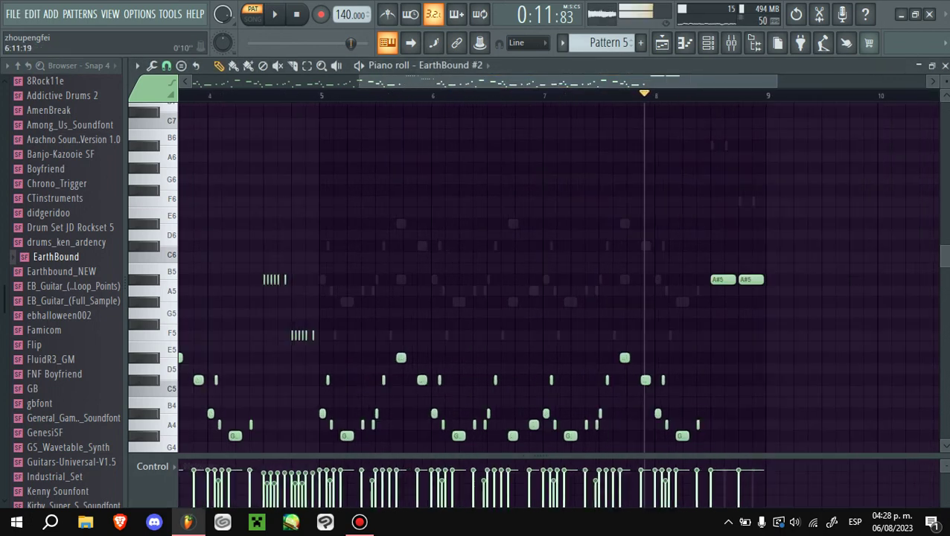
left_click(420, 65)
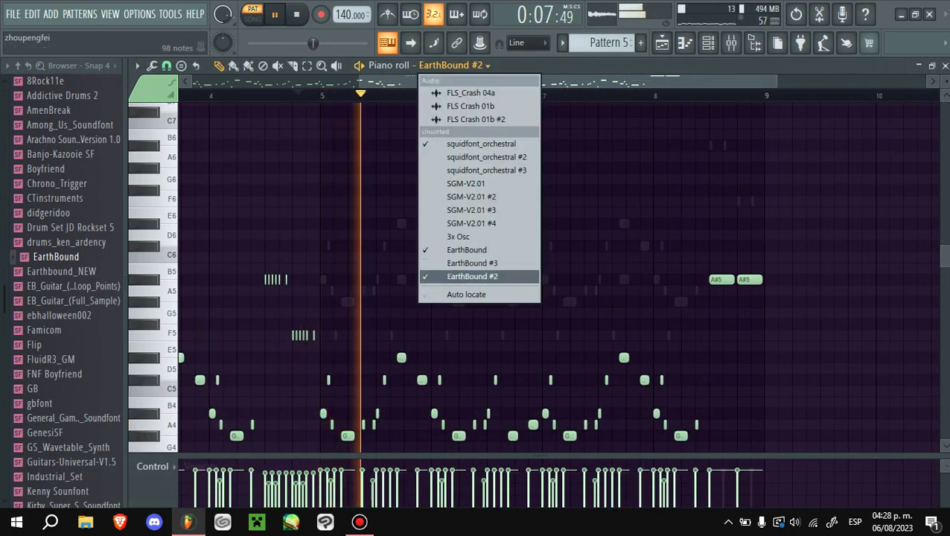
left_click(477, 272)
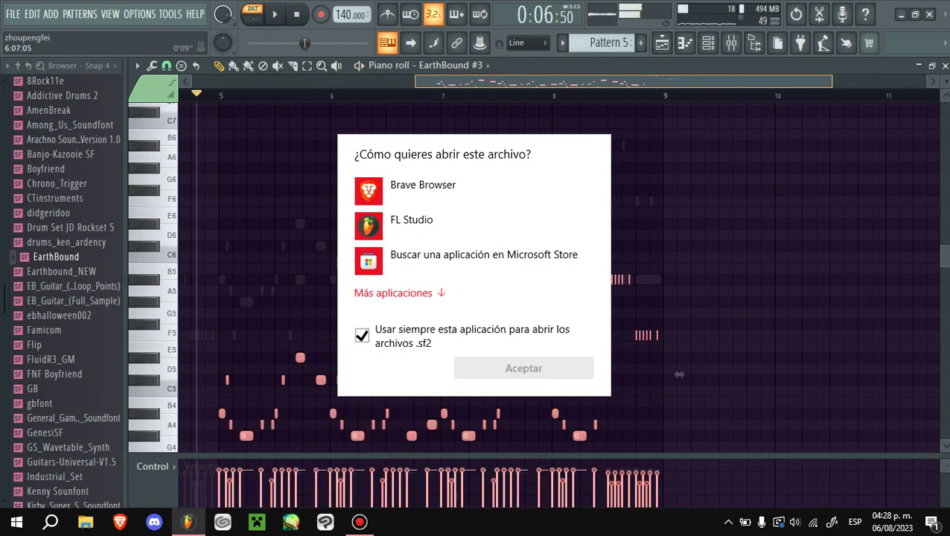
left_click(680, 375)
scroll(679, 374, "down", 3)
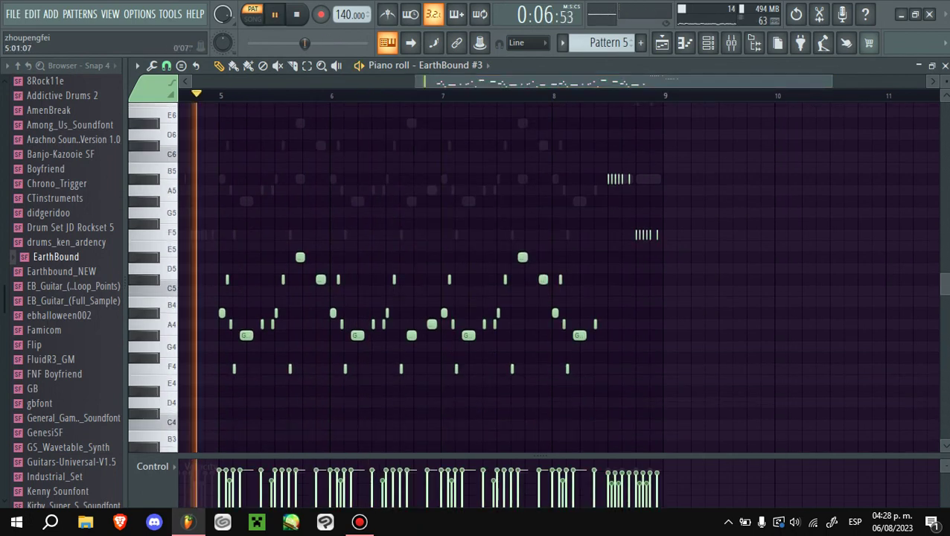
scroll(679, 374, "up", 2)
key("space")
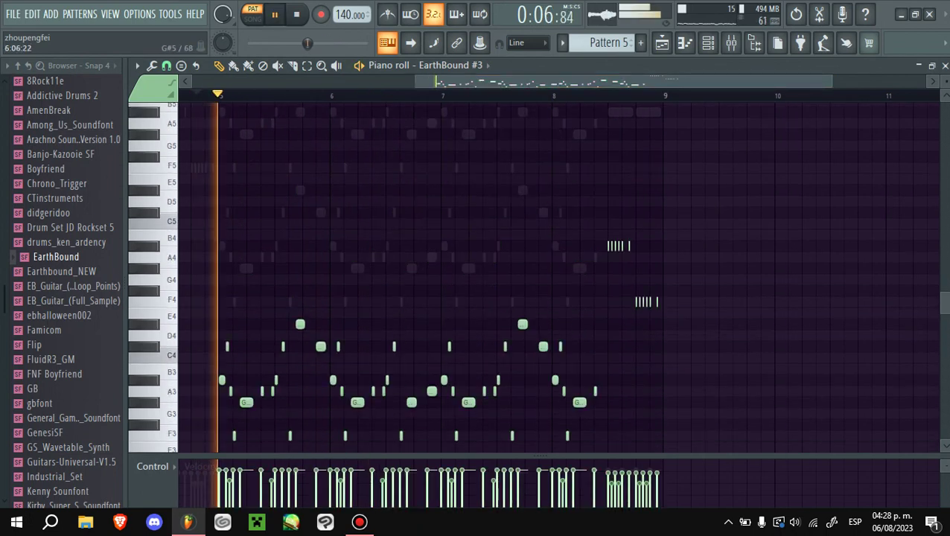
key("ctrl+Down")
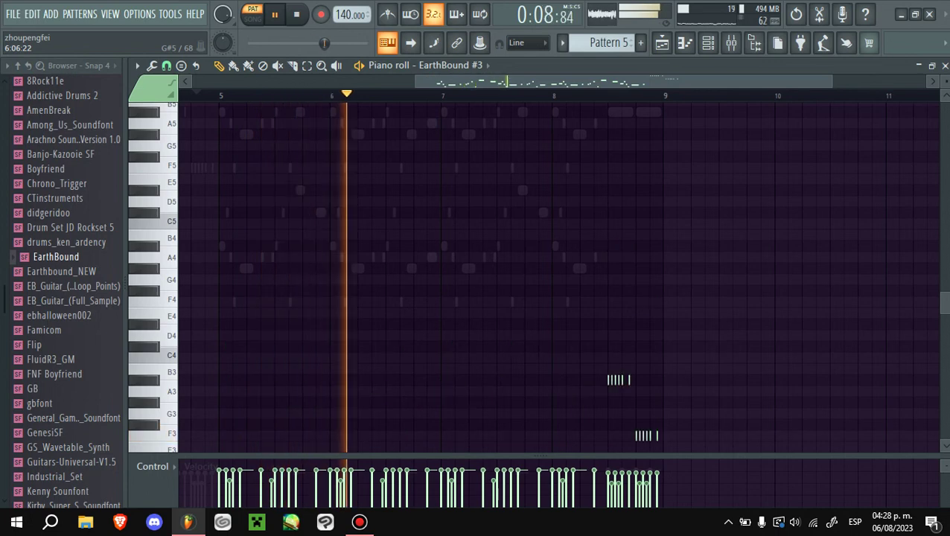
scroll(559, 277, "down", 3)
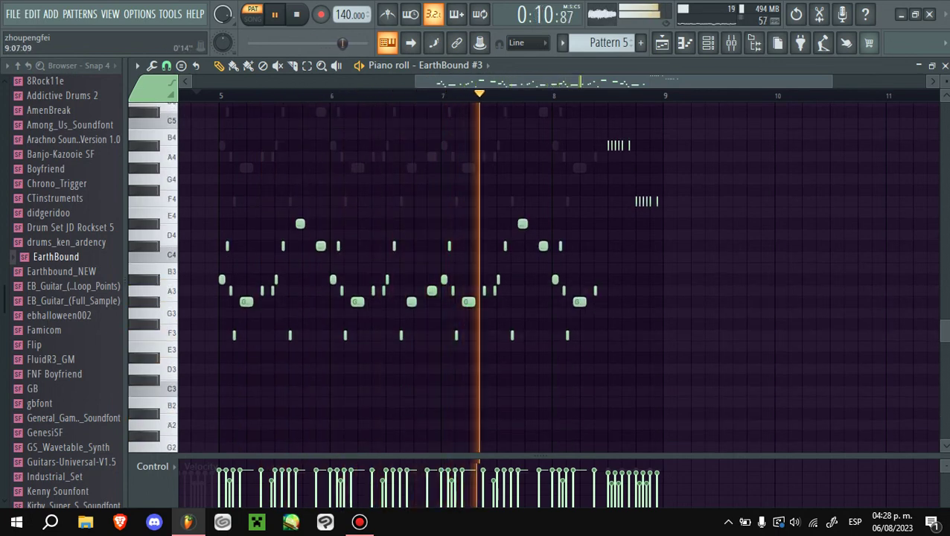
- Set EarthBound #3's channel volume to 78% and listen to Pattern 5 within the full arrangement in song mode
key("space")
left_click(709, 42)
left_click(518, 322)
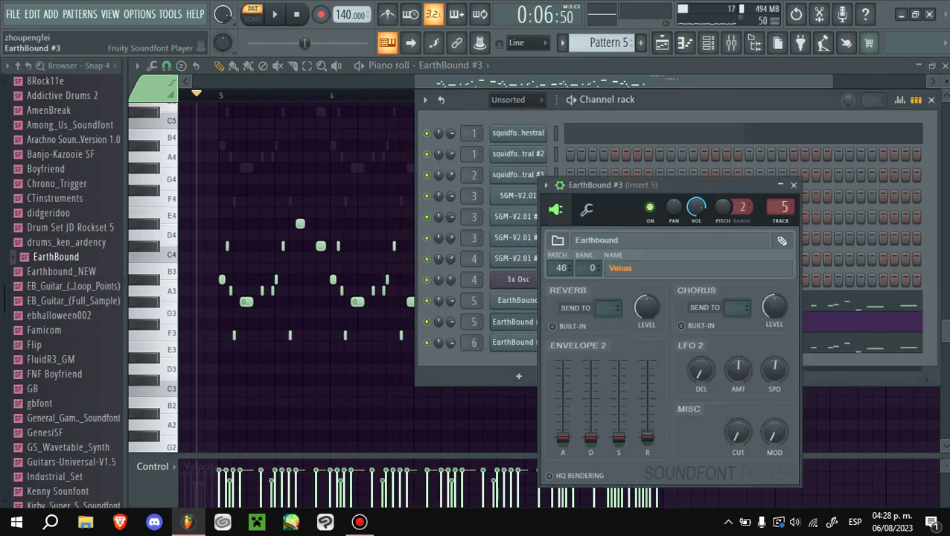
key("space")
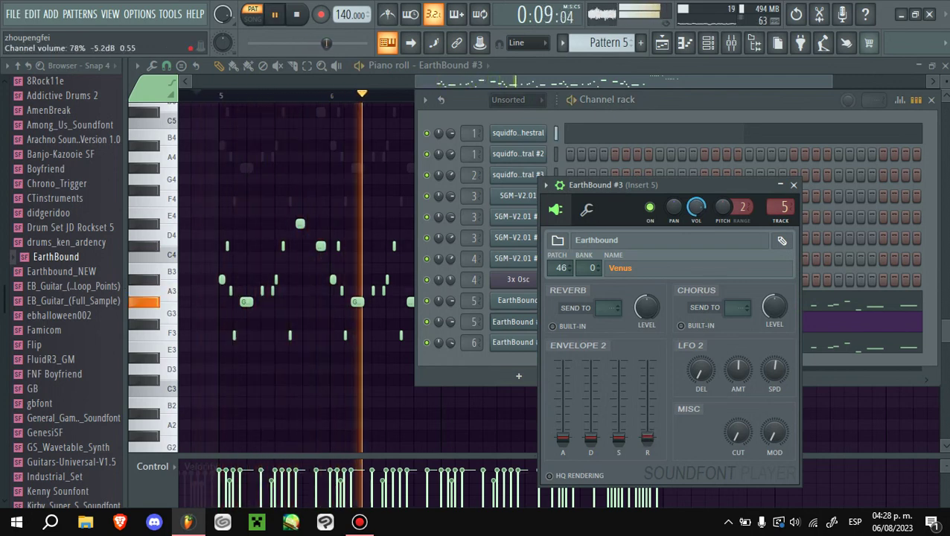
key("F5")
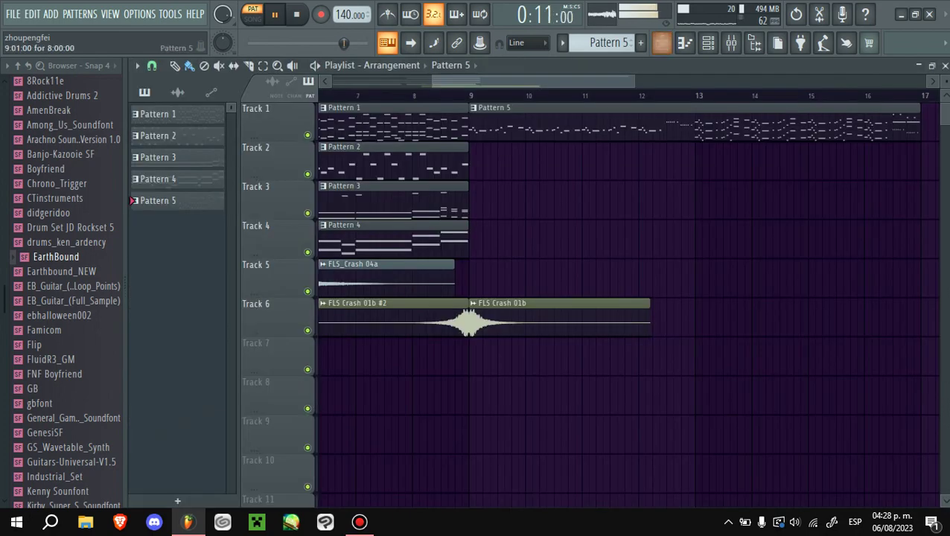
key("l")
key("F6")
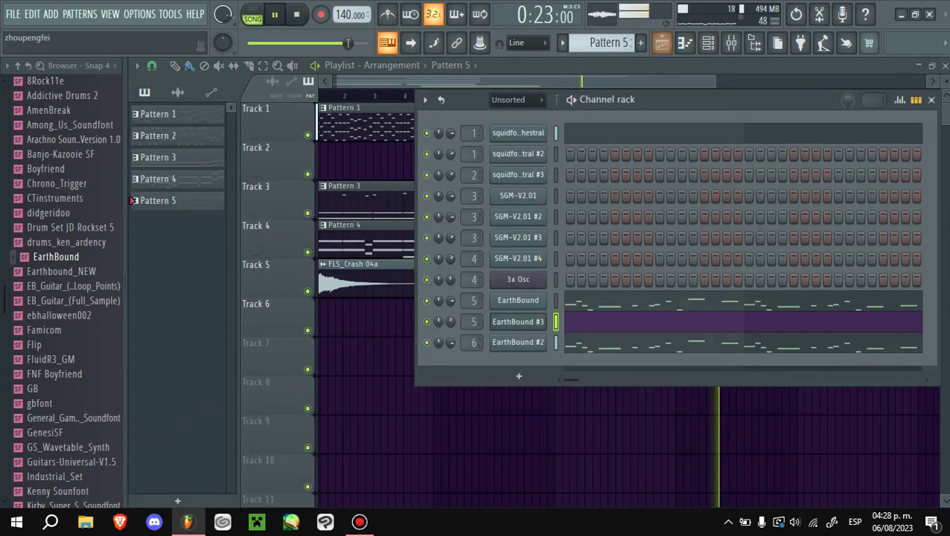
key("F6")
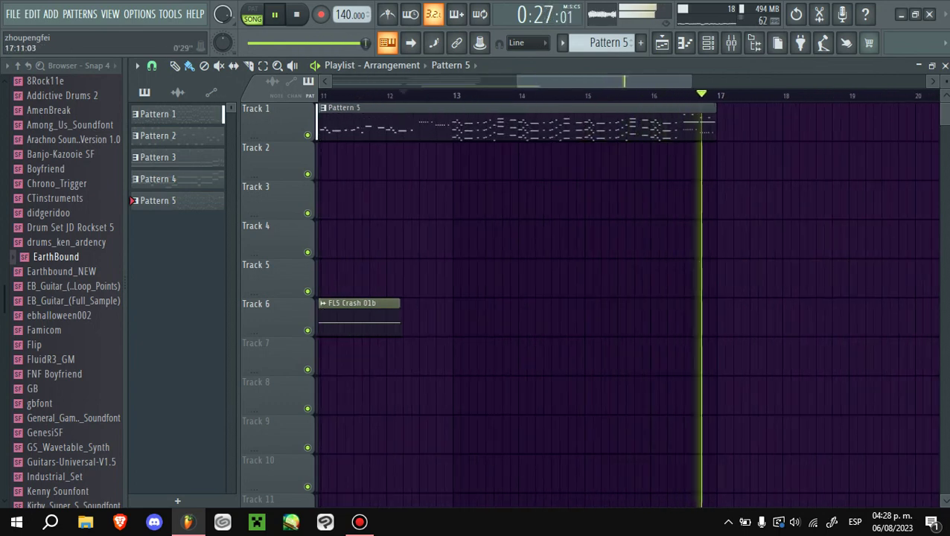
- Replace EarthBound #3's repeated notes at the end of bar 8 with two short A#4 notes and two short F4 notes
key("F7")
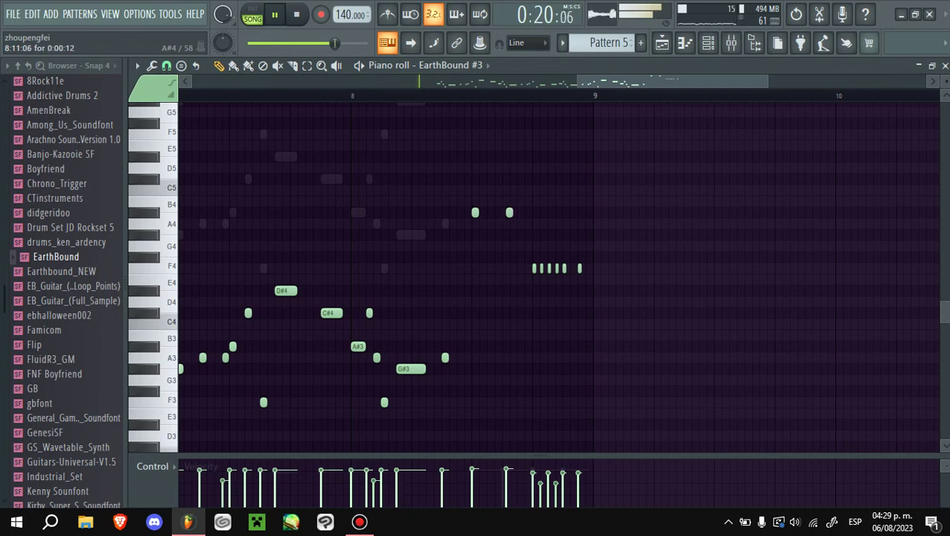
double_click(475, 213)
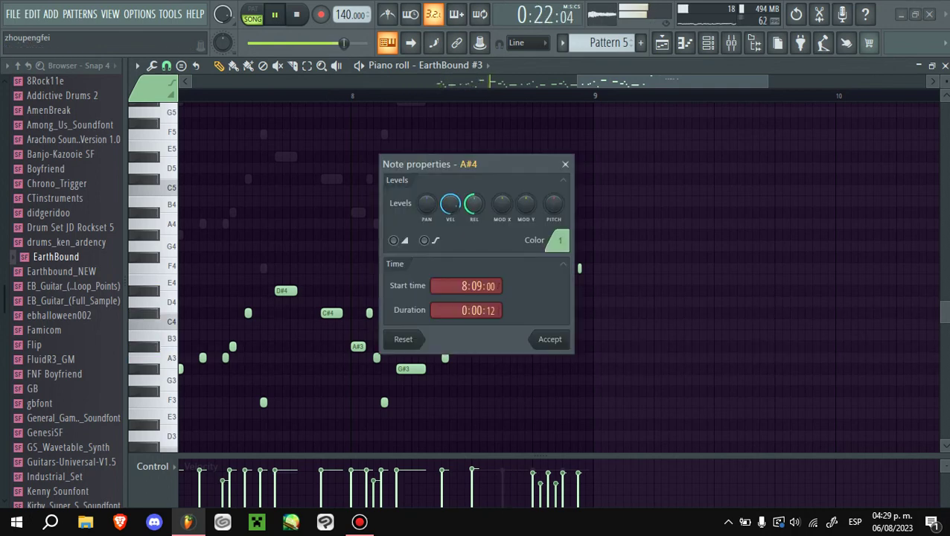
key("Escape")
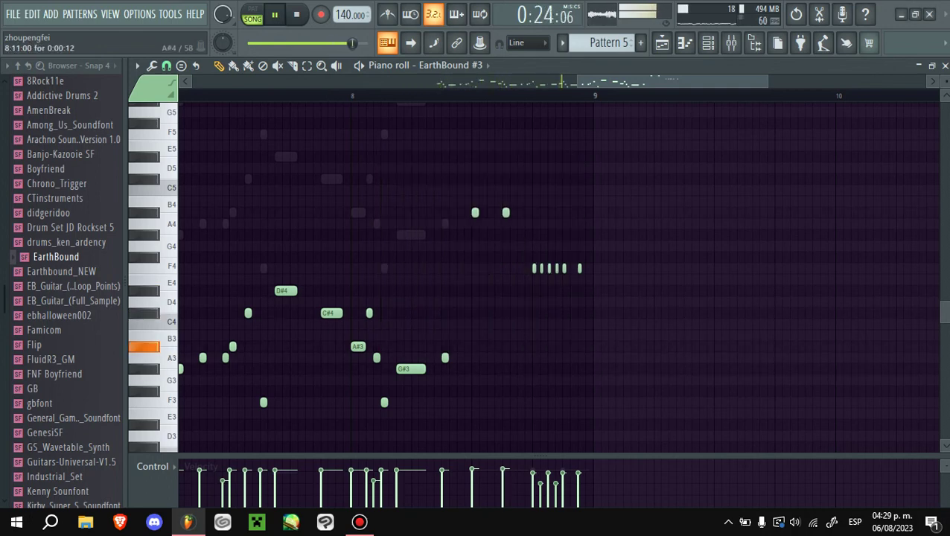
key("ctrl+z")
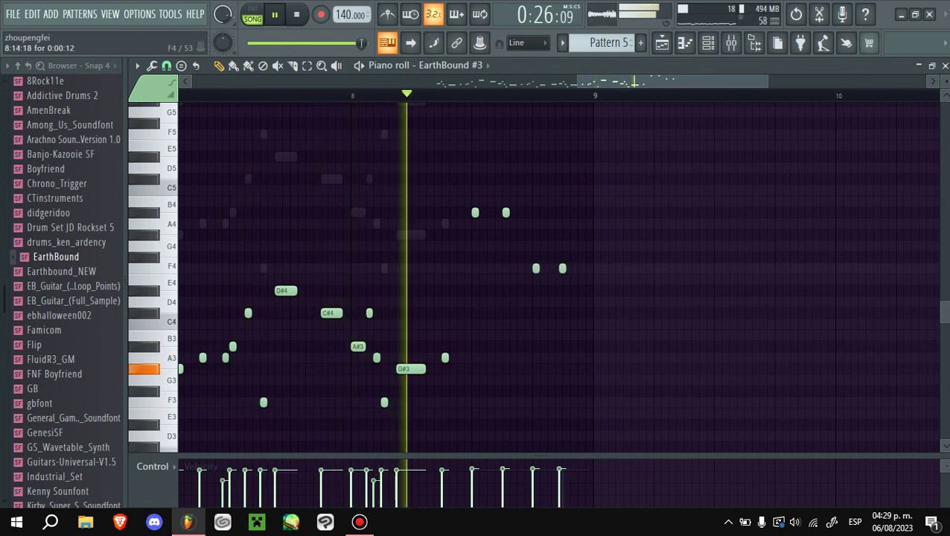
- Stop the arrangement's playback in the playlist and create a new empty pattern after Pattern 5
key("F5")
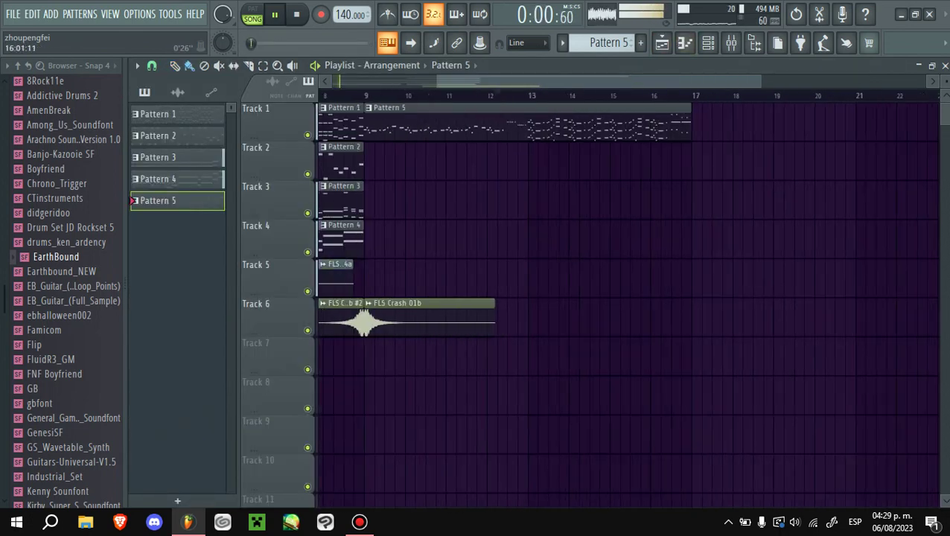
key("space")
key("Delete")
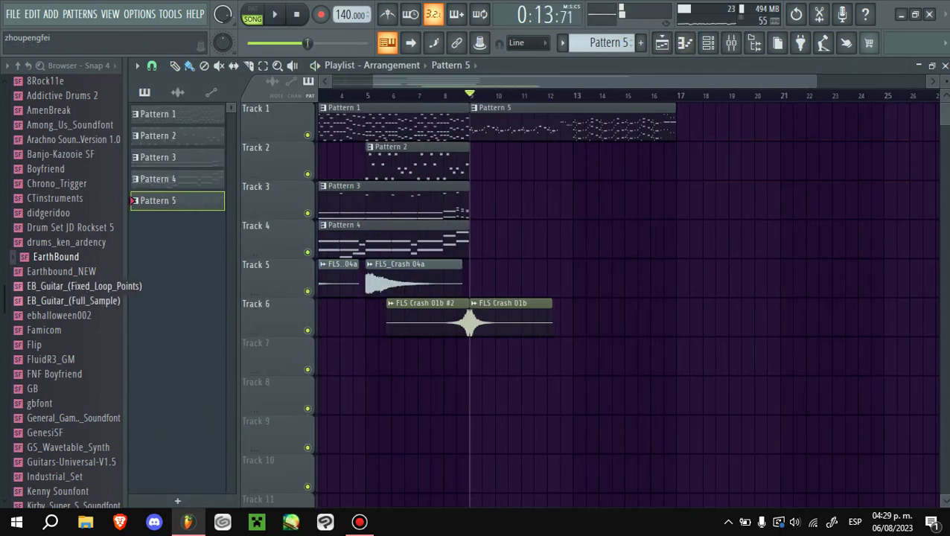
left_click(708, 43)
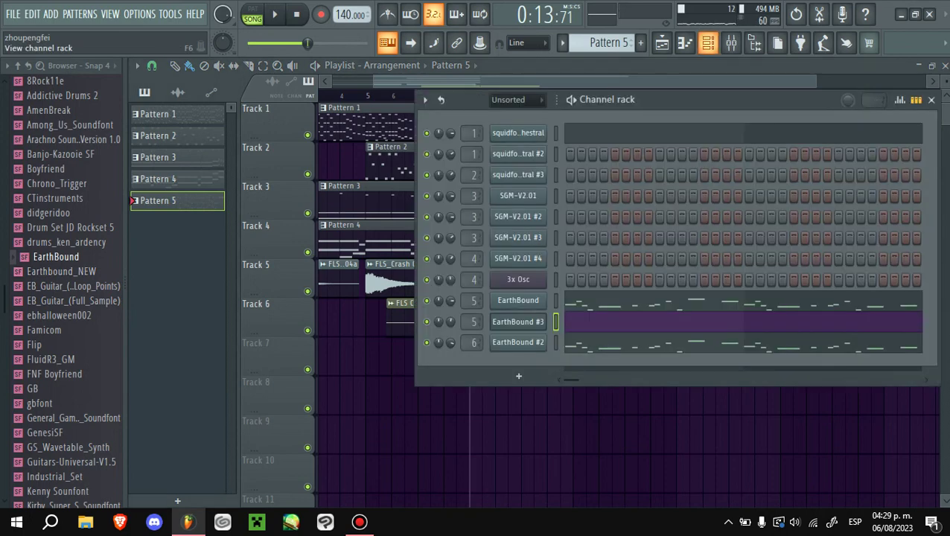
key("F4")
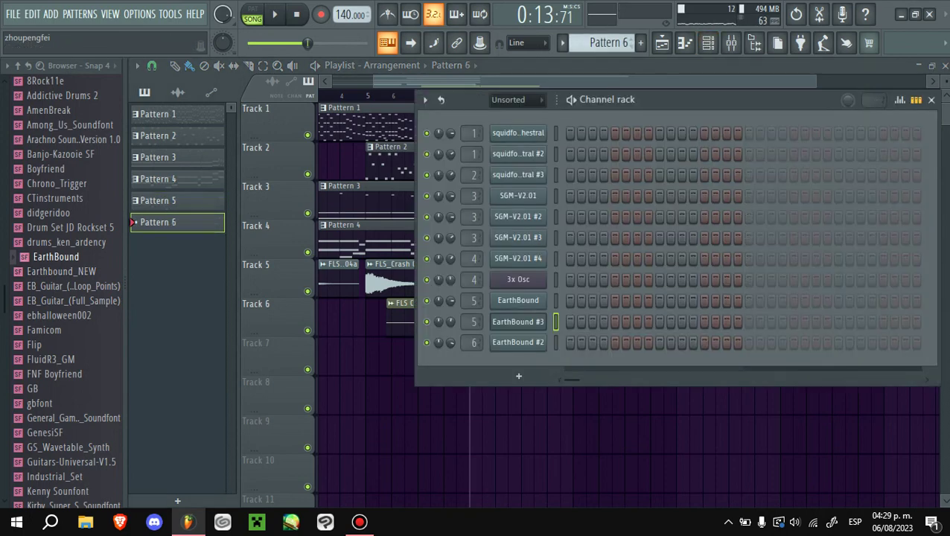
- Add another channel using the EarthBound soundfont and choose its Waspy patch
right_click(55, 256)
left_click(112, 288)
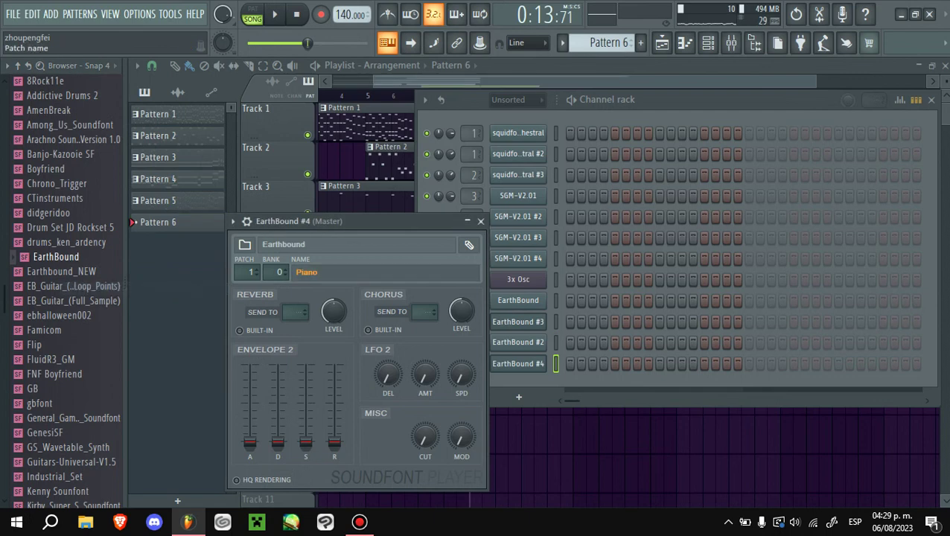
left_click(307, 272)
scroll(477, 261, "down", 10)
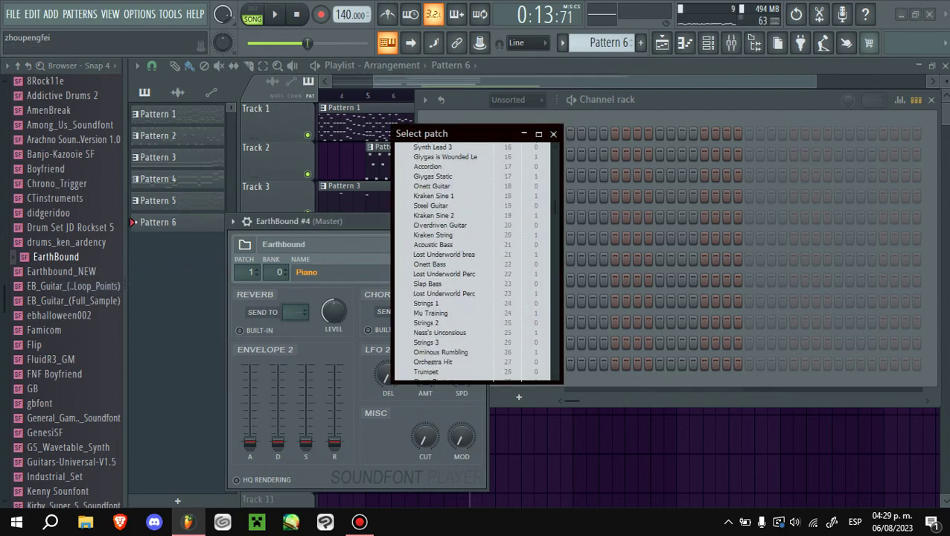
scroll(476, 260, "down", 6)
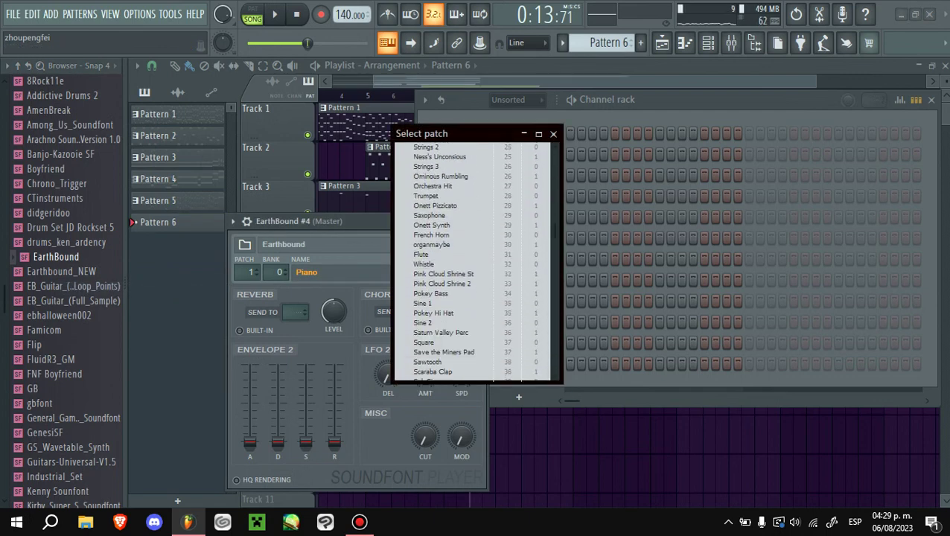
scroll(476, 260, "down", 2)
scroll(476, 261, "down", 2)
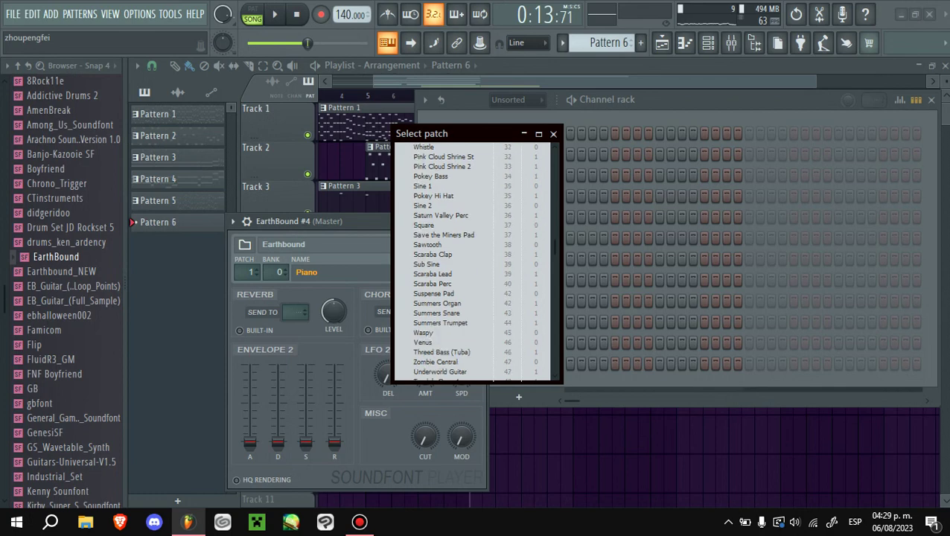
left_click(440, 332)
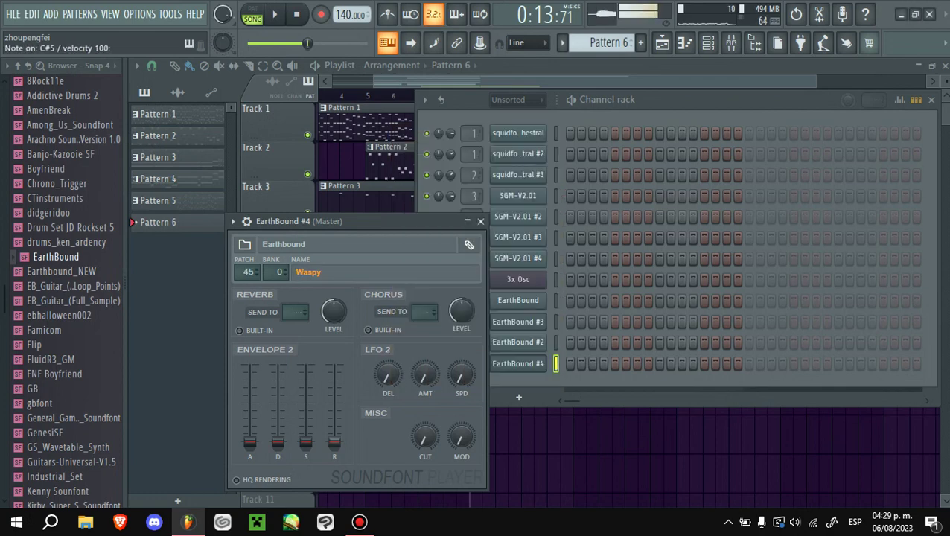
- In the EarthBound #4 piano roll, start bar 1 of Pattern 6 with short A#3, A#3, F3 and G#3 notes
key("F7")
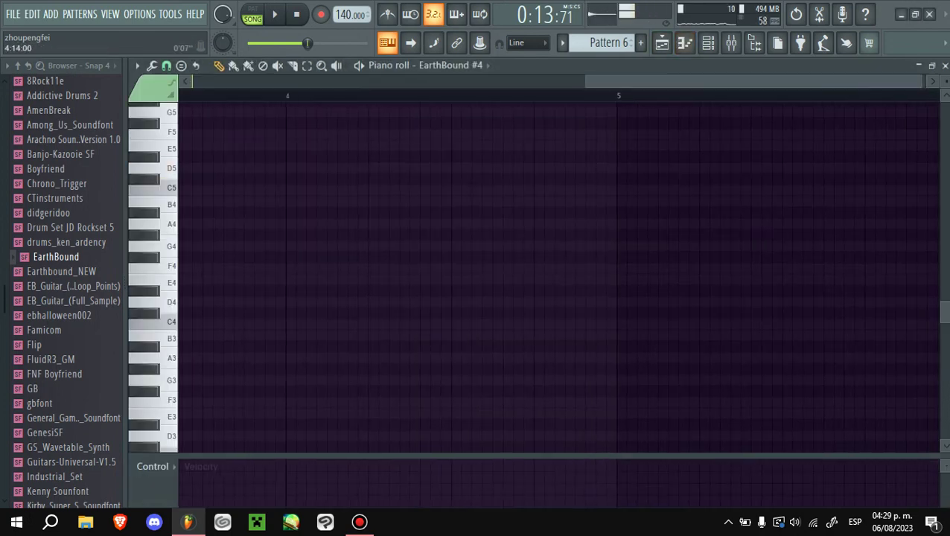
scroll(521, 238, "down", 3)
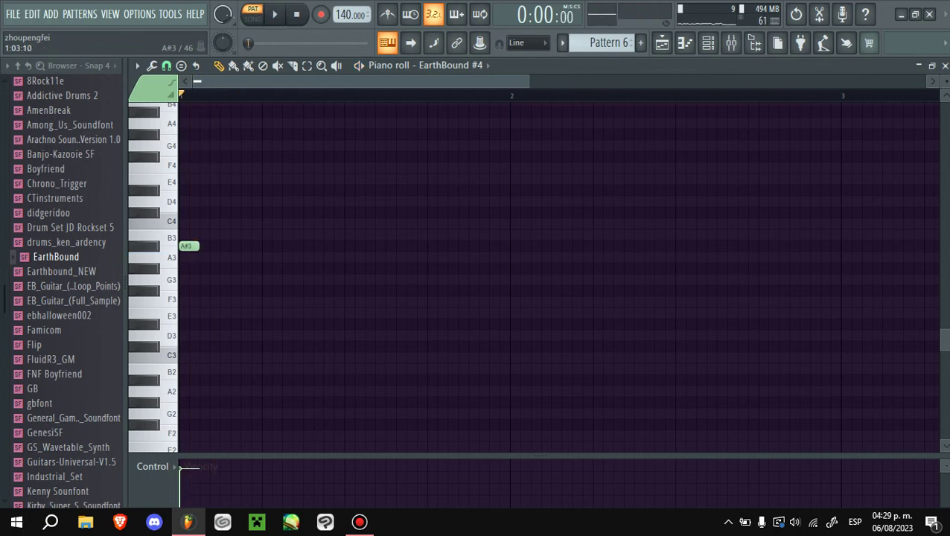
left_click(245, 246)
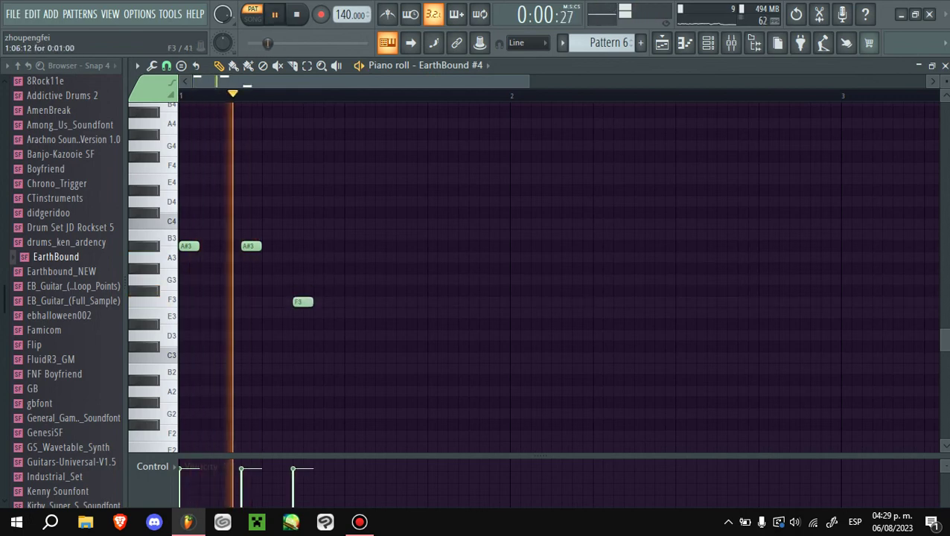
left_click_drag(303, 301, 293, 301)
left_click(314, 268)
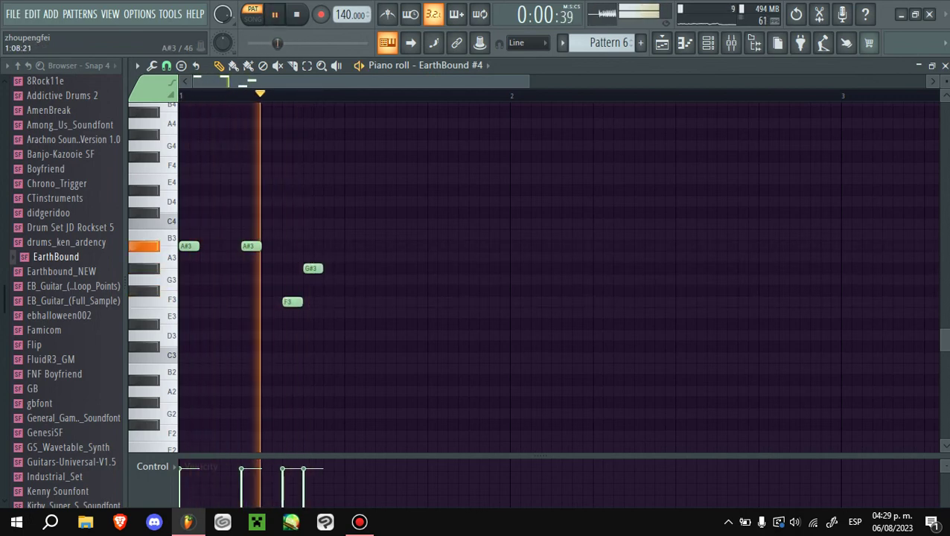
- Repeat the A#3, A#3, F3, G#3 figure with the same rhythm in the second half of bar 1
left_click(355, 245)
left_click(417, 246)
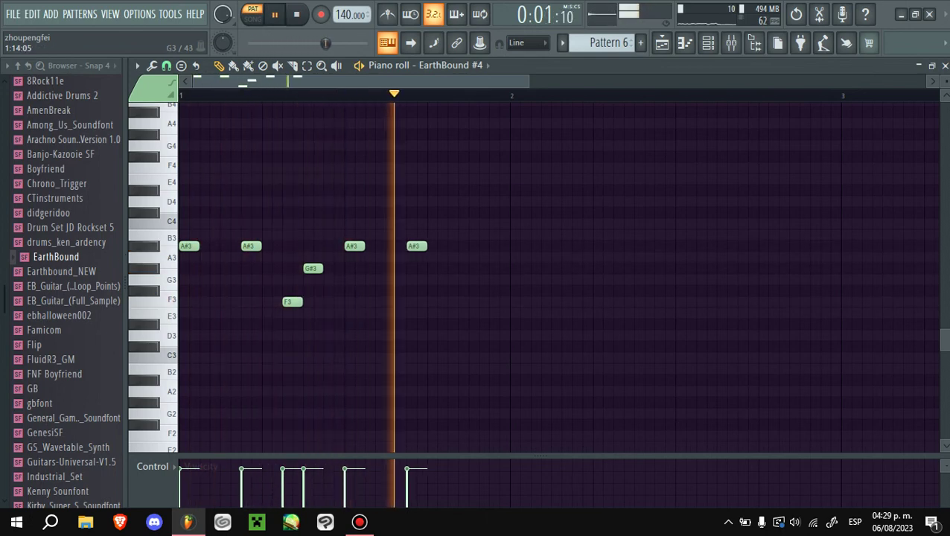
left_click(478, 301)
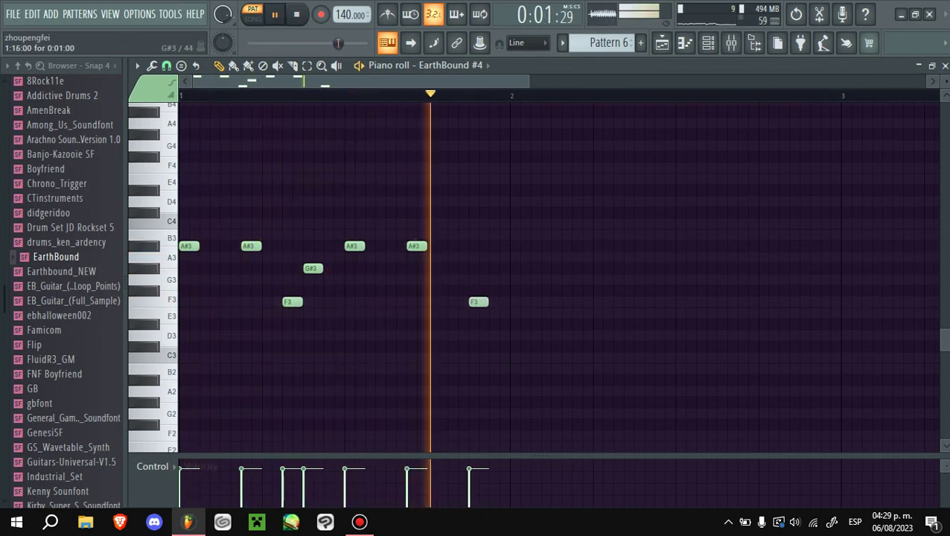
left_click(499, 268)
left_click_drag(479, 302, 458, 301)
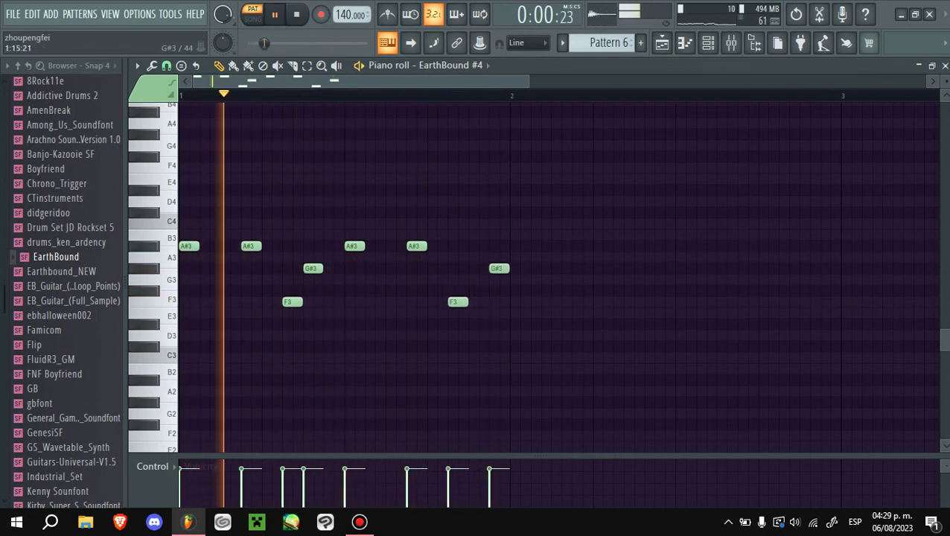
left_click_drag(499, 268, 479, 268)
- Fill bar 2 with A#3, A#3, F3, G#3, C#4, A#3, C#4, A#3 and D#4, and repeat the two-bar phrase in bars 3 and 4
left_click(519, 246)
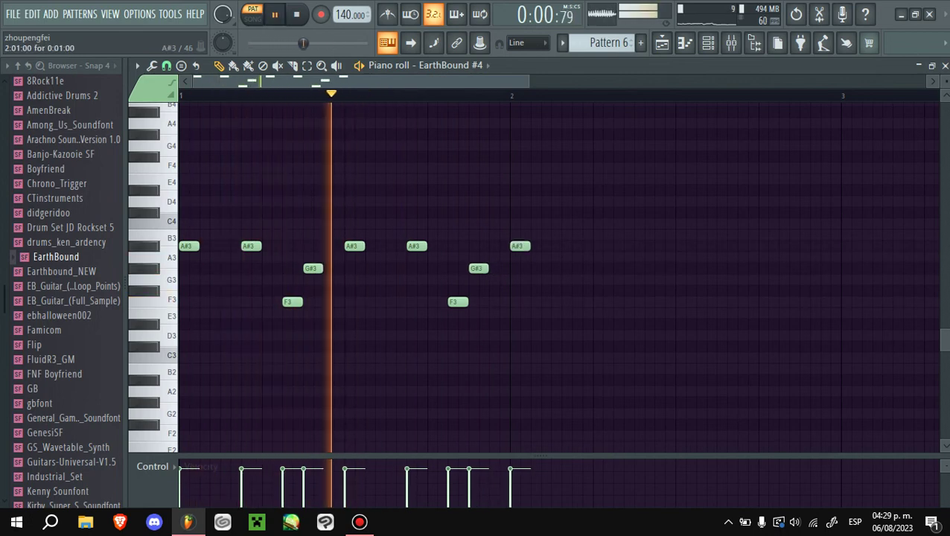
left_click(579, 246)
key("space")
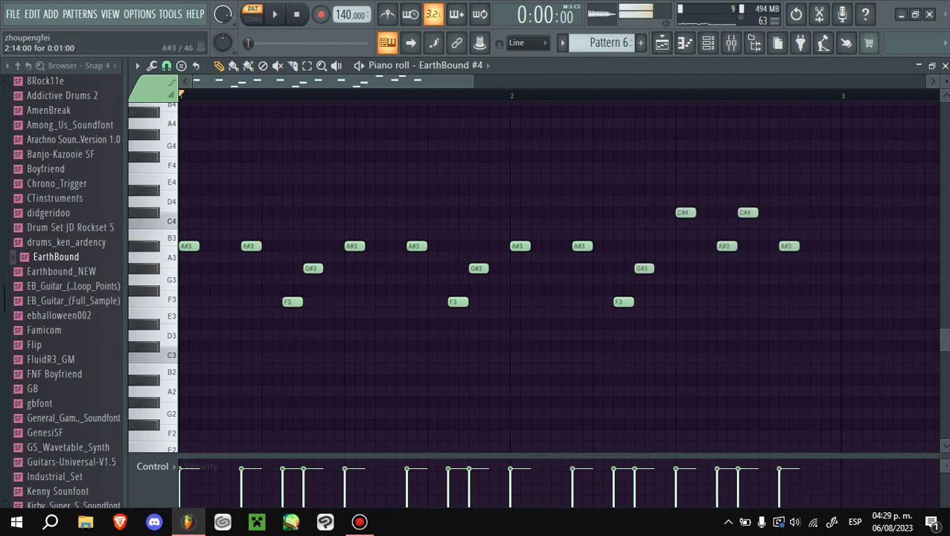
key("space")
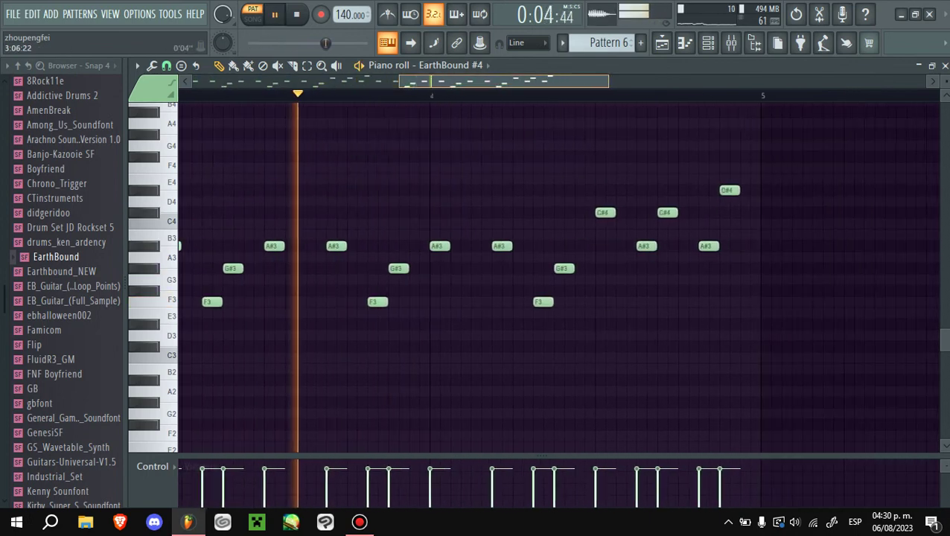
key("space")
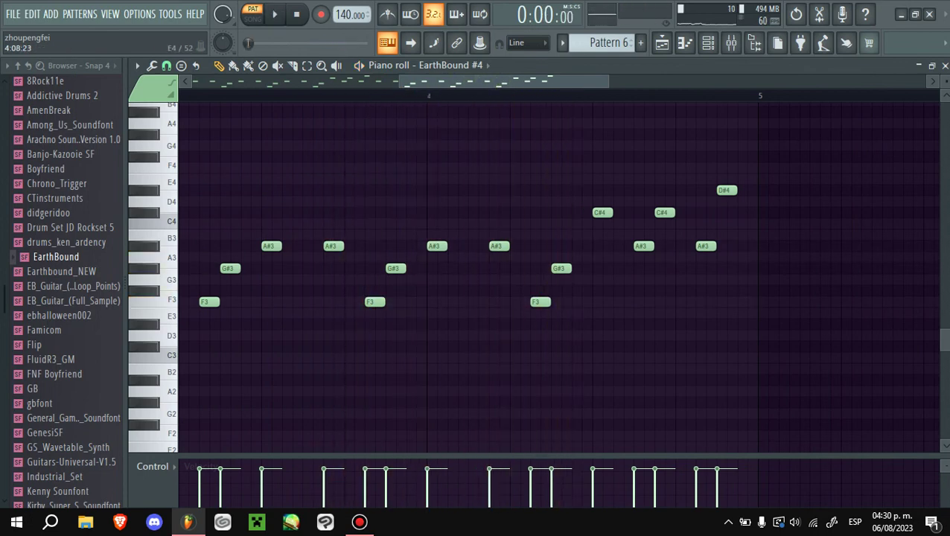
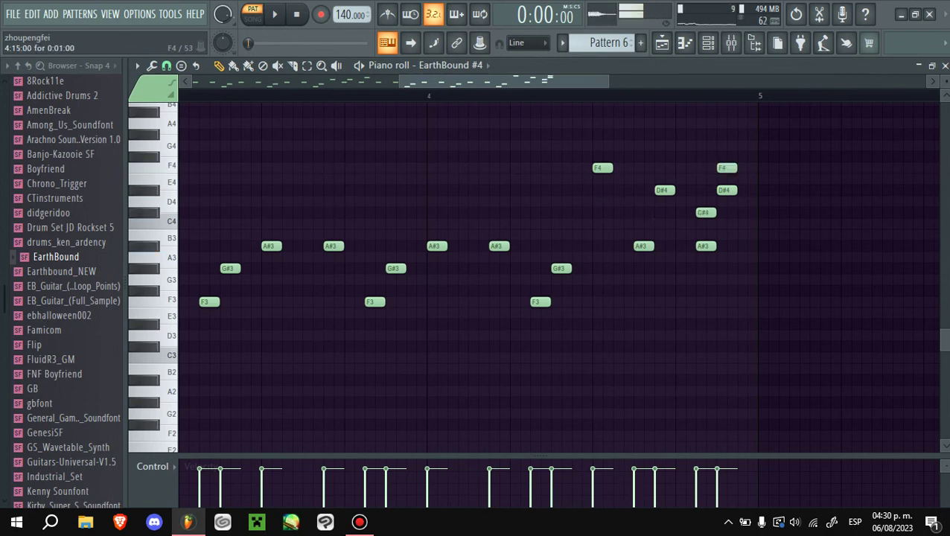
- Rework the ending of bar 4 into short F4, C#4, D#4, C#4 and F4 notes, and listen to it
left_click(598, 93)
key("space")
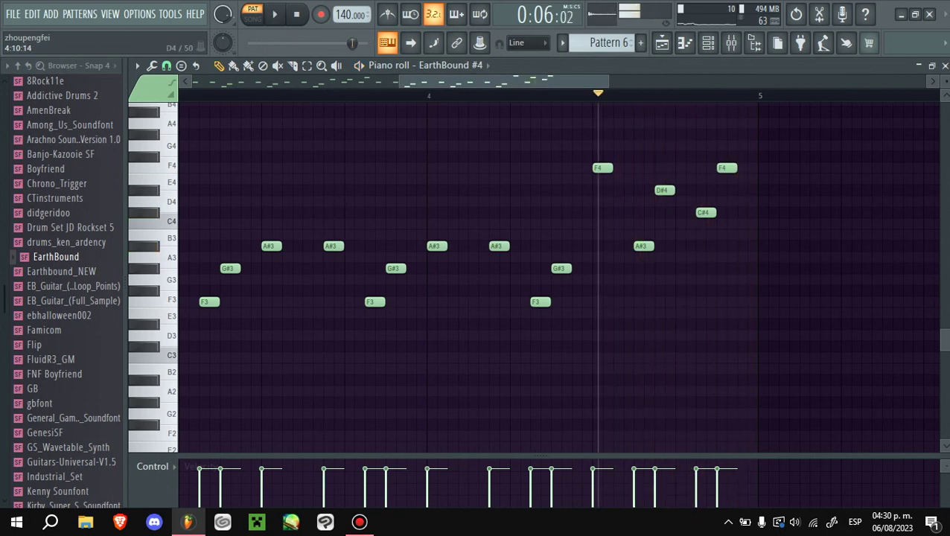
key("space")
left_click_drag(637, 212, 645, 212)
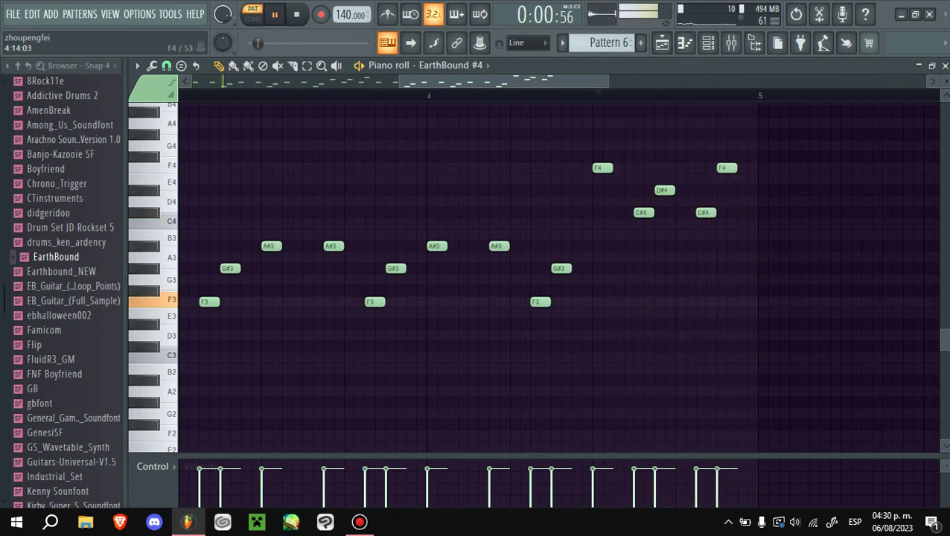
- Route EarthBound #4 to mixer track 7 and add Fruity Parametric EQ 2 there with slight boosts on bands 5 and 6
key("F6")
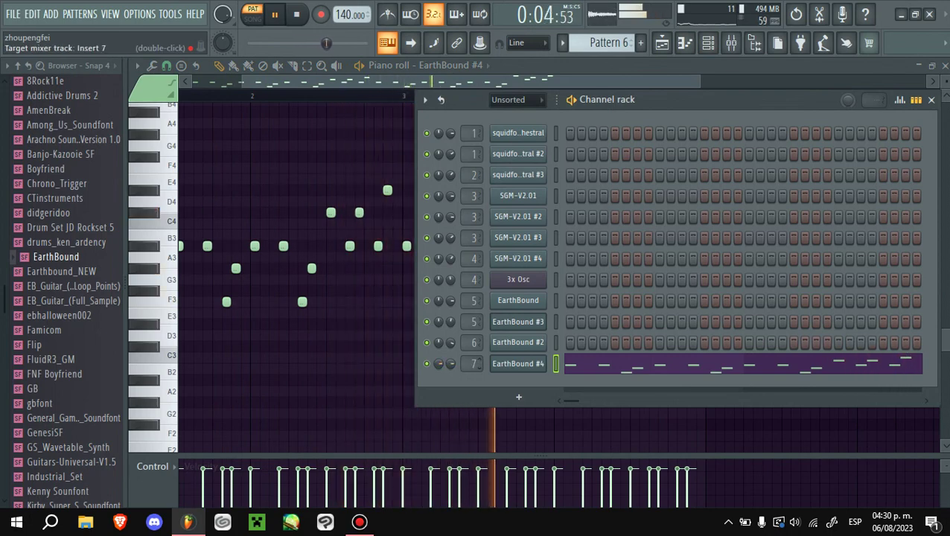
left_click(731, 42)
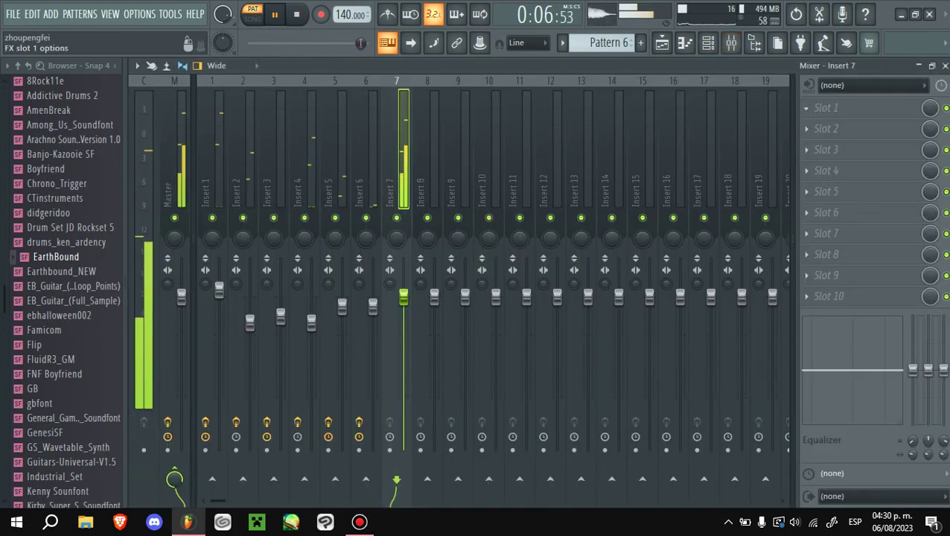
left_click(827, 108)
left_click(615, 229)
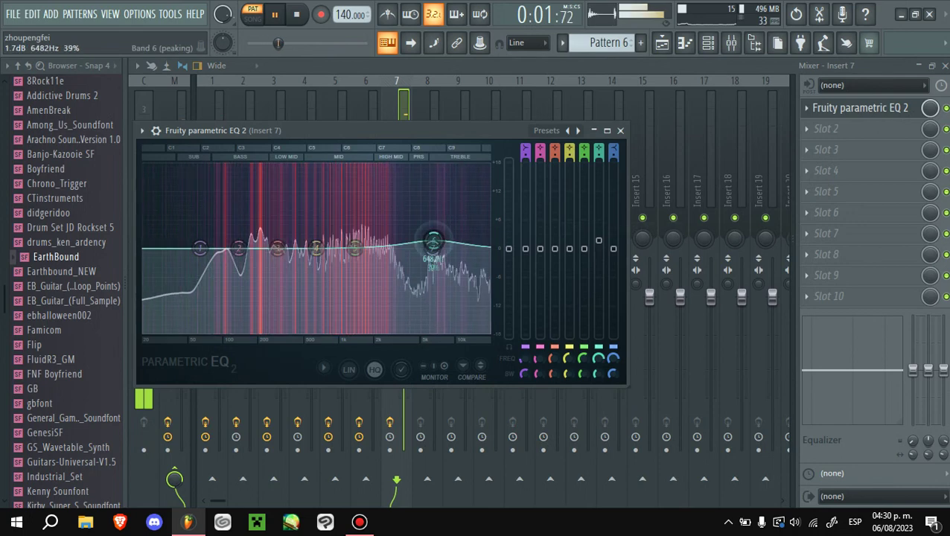
left_click_drag(433, 242, 452, 235)
left_click_drag(356, 248, 361, 239)
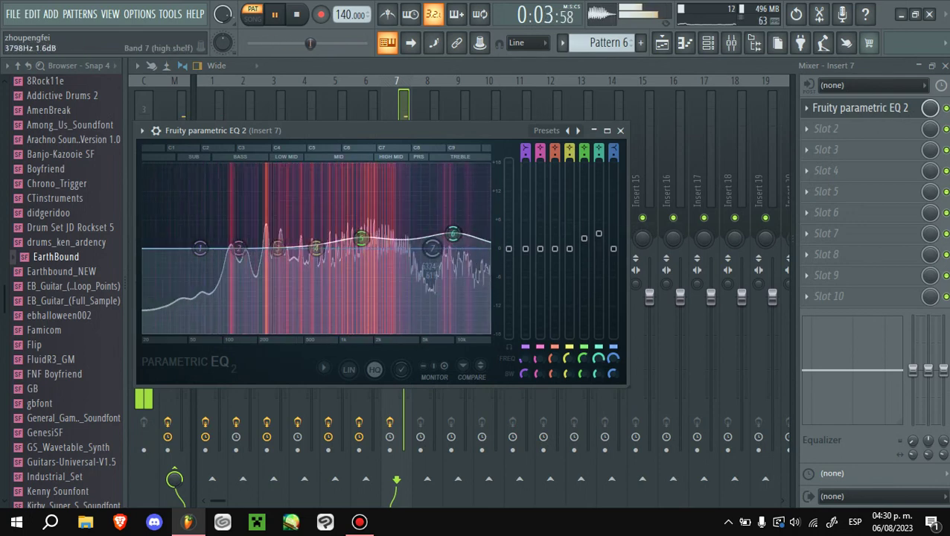
- Load SNESVerb in the second effect slot of Insert 7, listen to Pattern 6 and stop playback
left_click(827, 129)
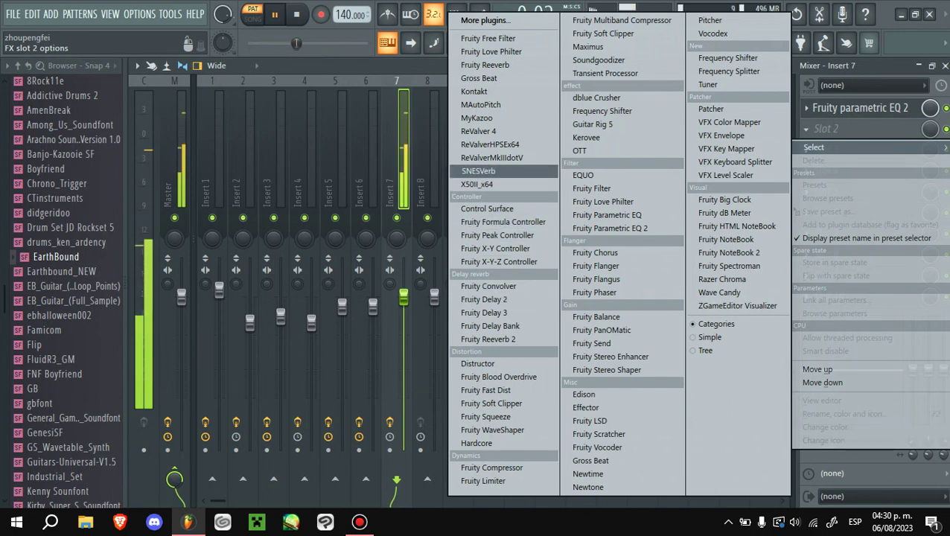
left_click(478, 170)
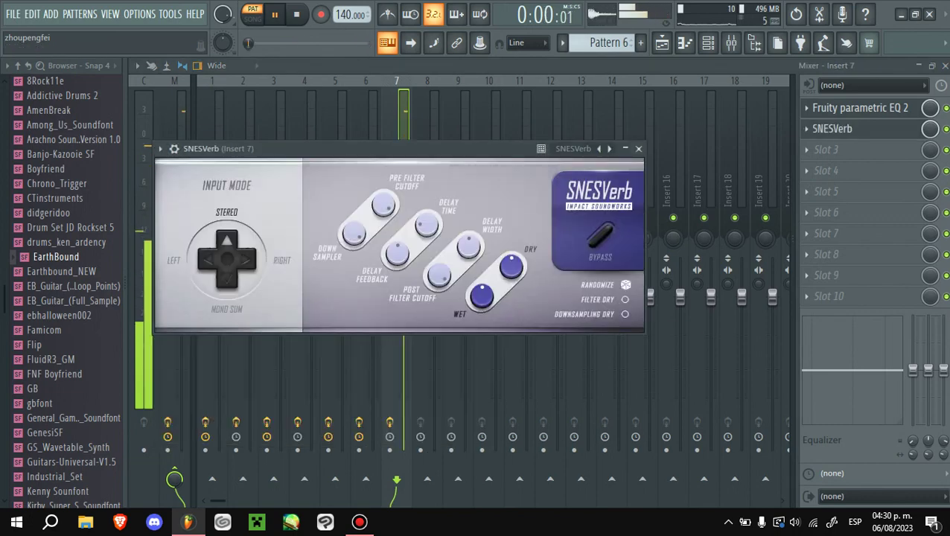
left_click(708, 42)
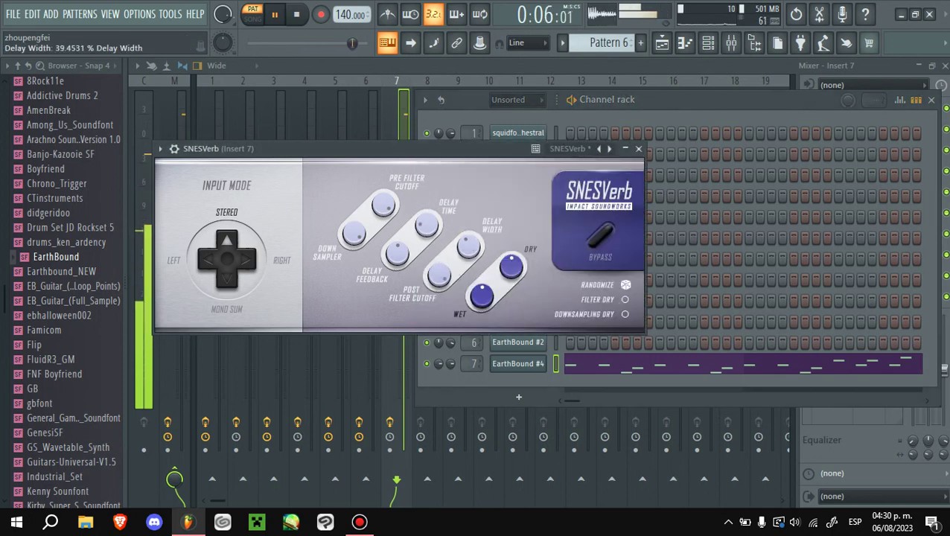
key("space")
- Find Setzer's_SPC_Soundfont among the soundfonts and open it in a new Soundfont Player channel
scroll(66, 290, "up", 3)
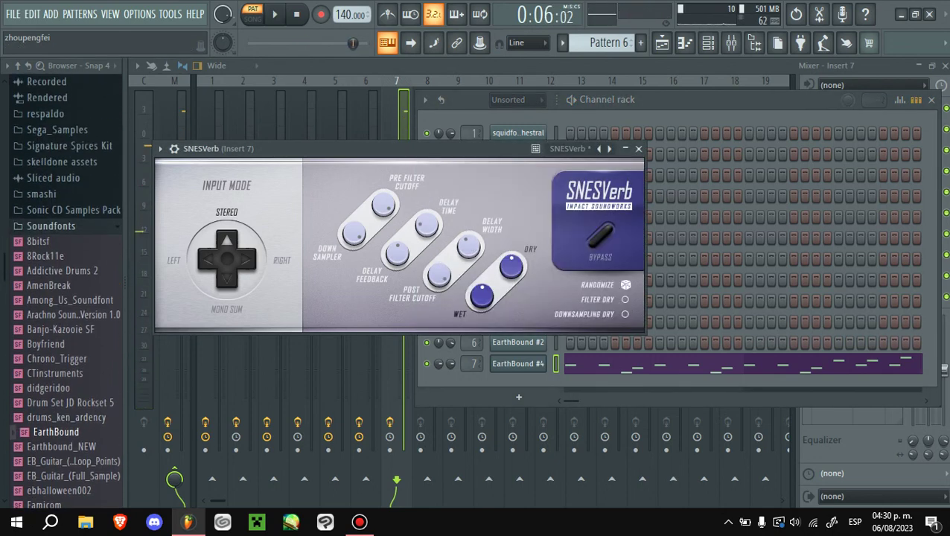
scroll(65, 291, "down", 10)
scroll(61, 345, "down", 1)
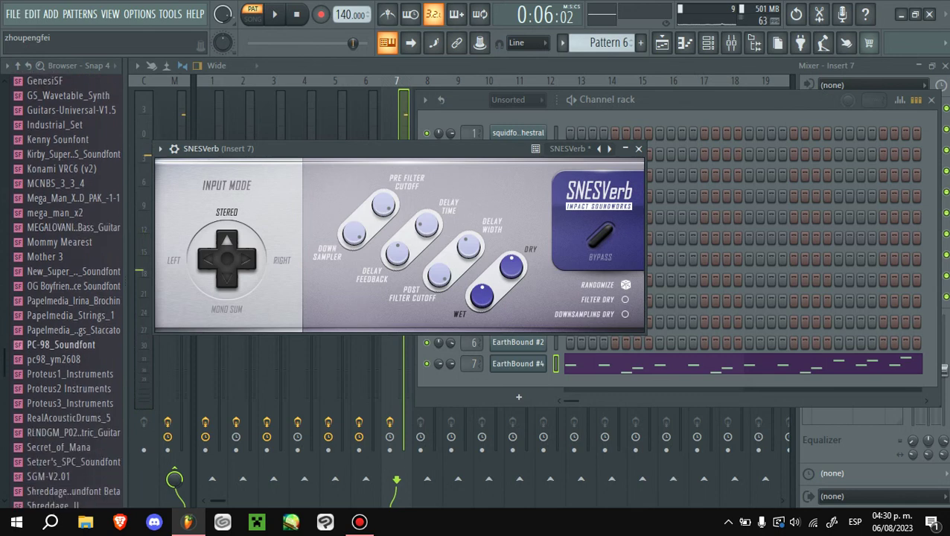
scroll(70, 402, "down", 8)
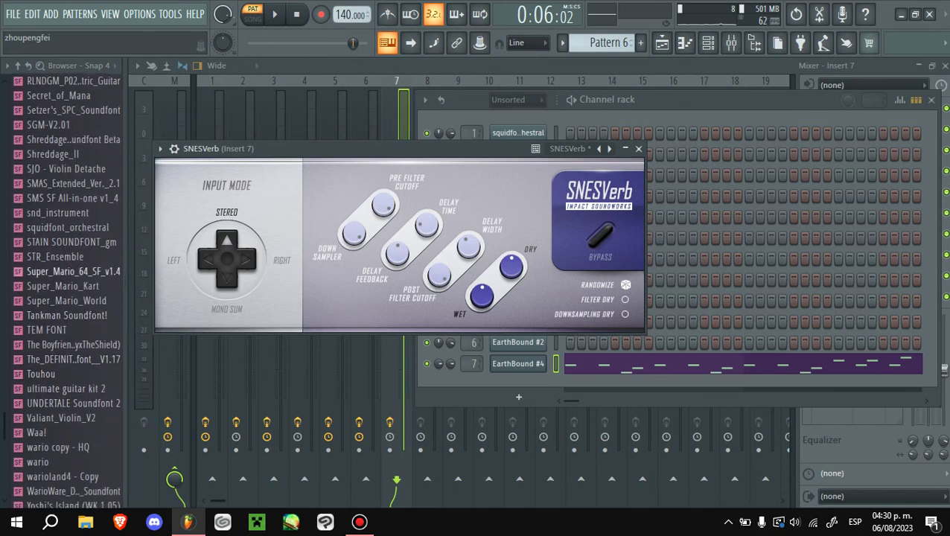
right_click(72, 109)
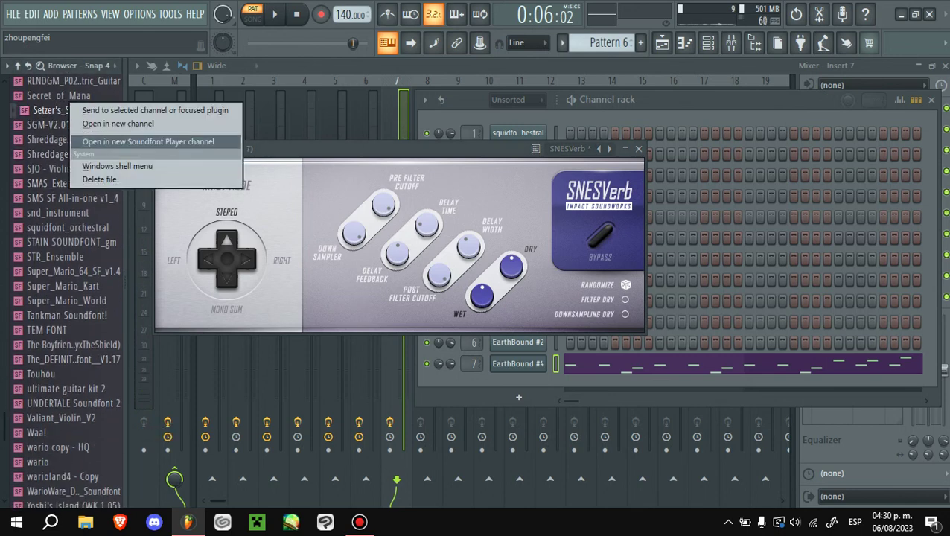
left_click(149, 142)
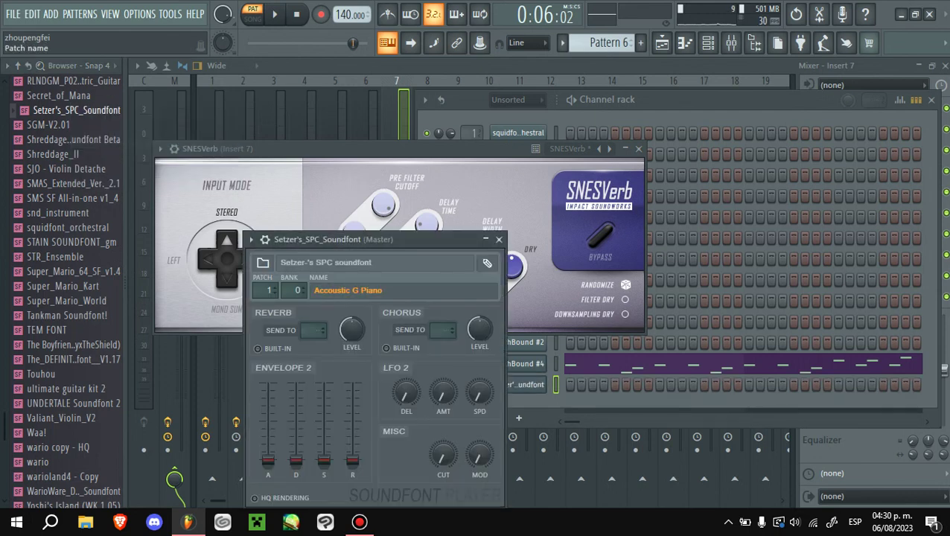
- Choose the Overdriven Guitar patch for the new Setzer's_SPC_Soundfont channel
left_click(348, 290)
scroll(477, 261, "down", 10)
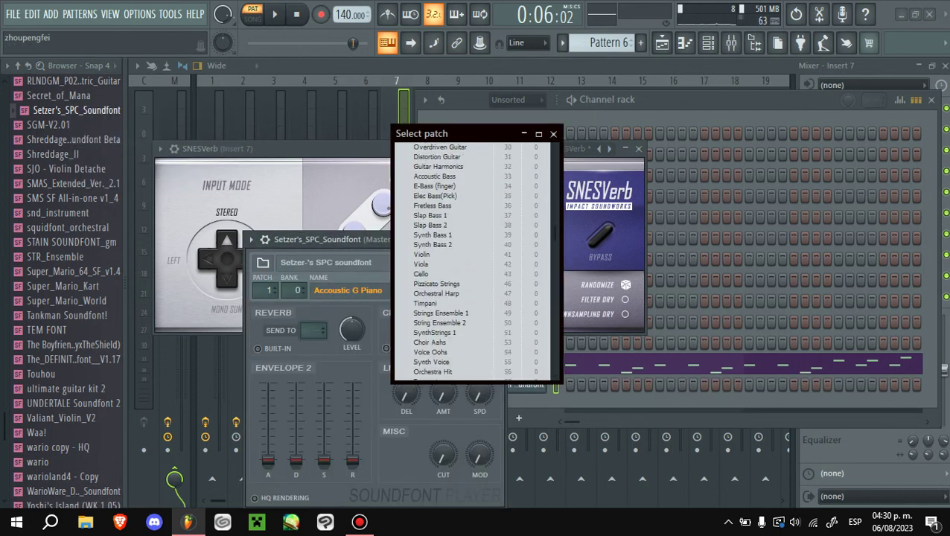
scroll(477, 260, "up", 7)
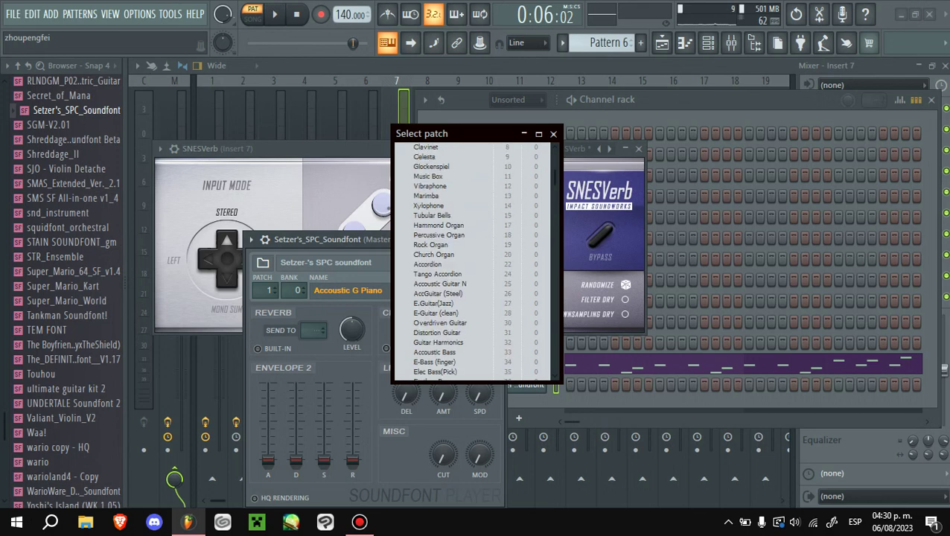
scroll(476, 261, "down", 5)
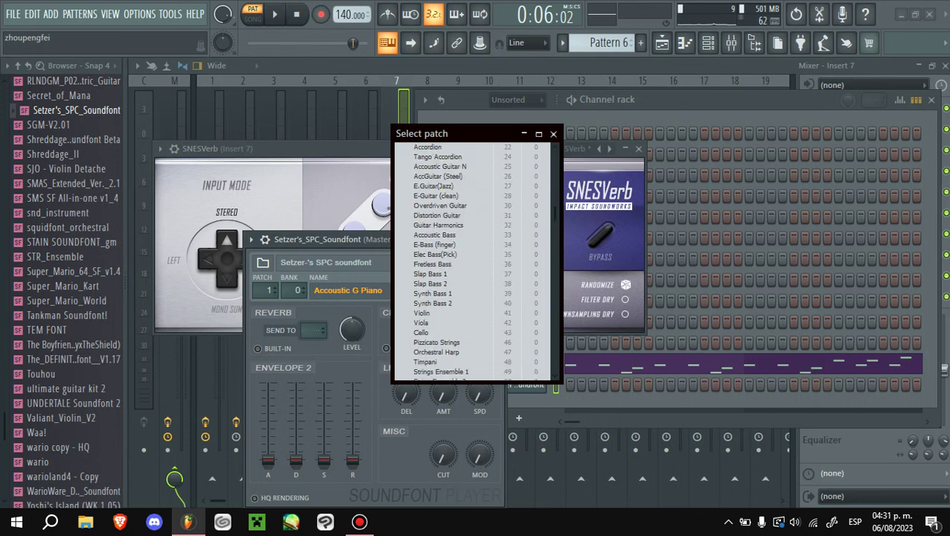
double_click(440, 206)
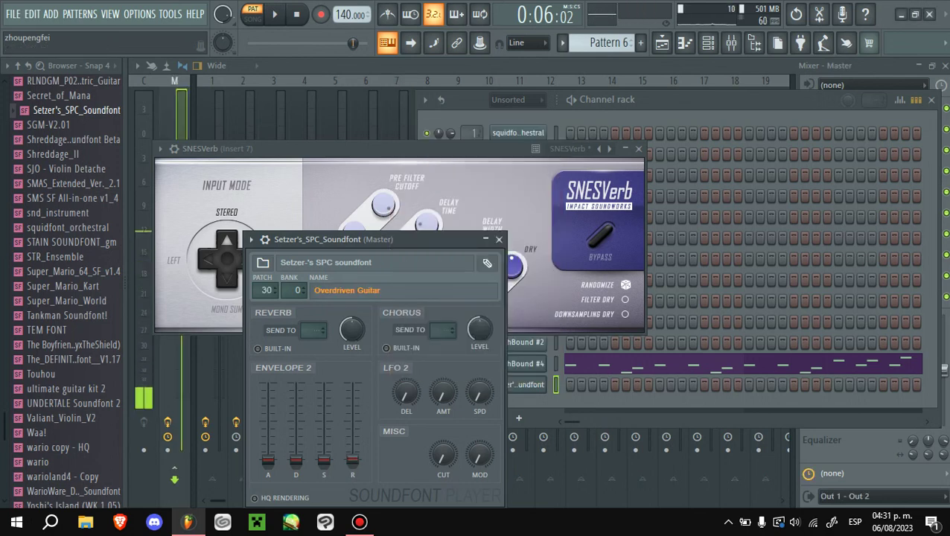
- Route the Setzer's_SPC_Soundfont channel to mixer track 7 and adjust its channel volume
left_click(266, 239)
scroll(486, 260, "up", 5)
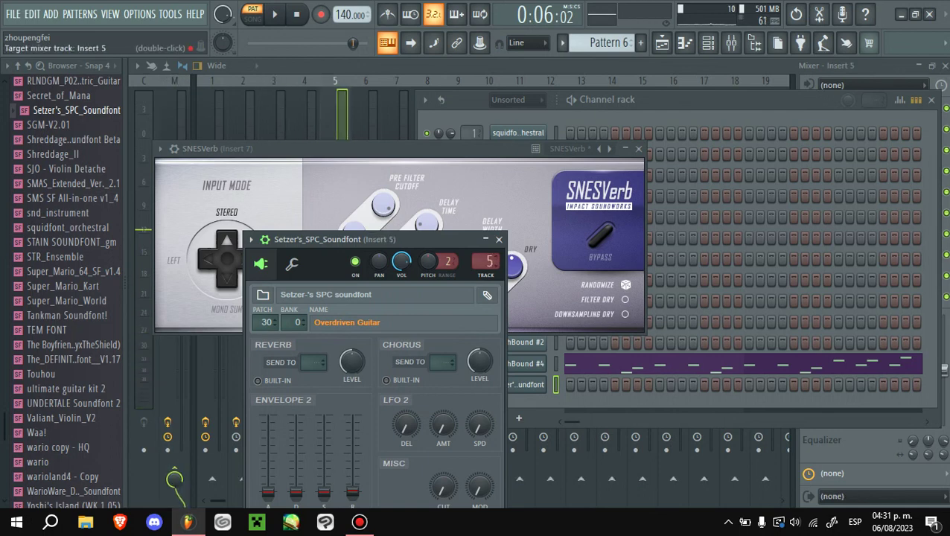
left_click_drag(350, 239, 320, 239)
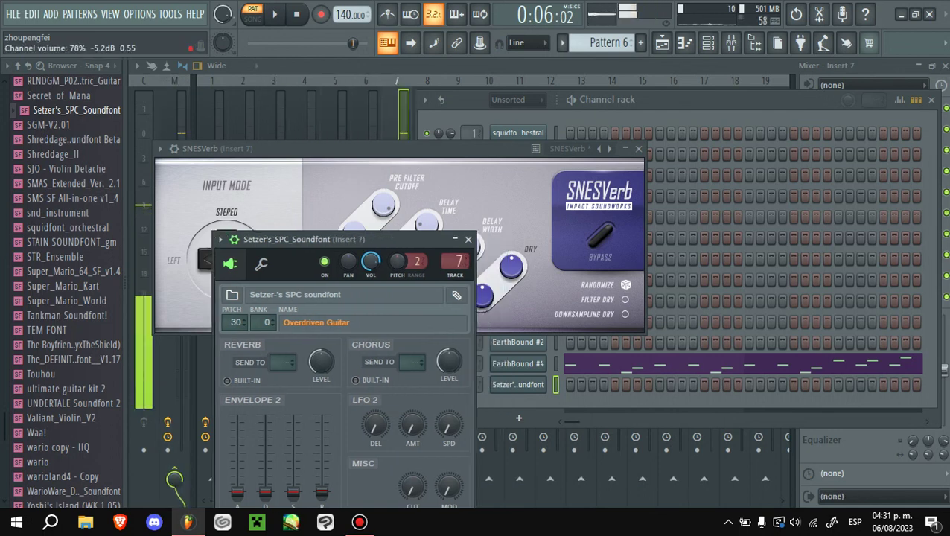
left_click_drag(370, 261, 348, 270)
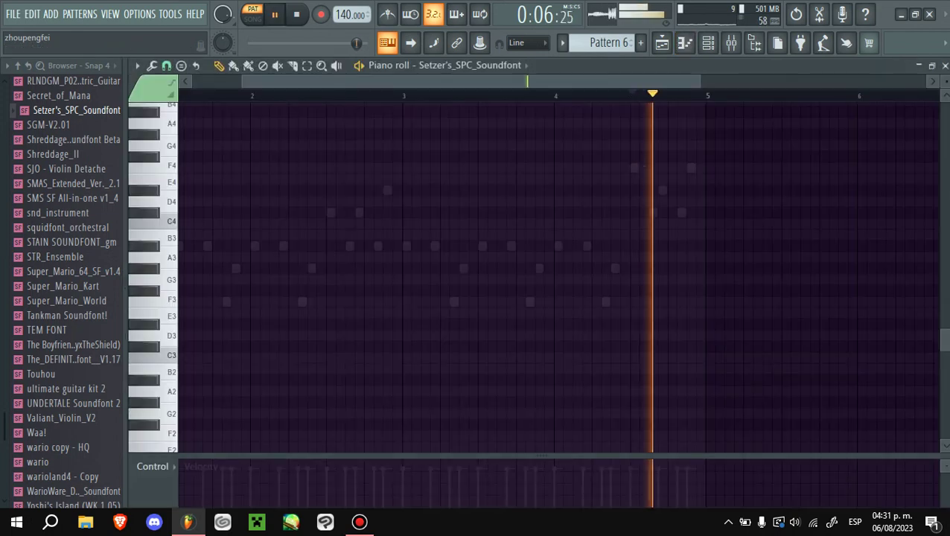
- Try pasting notes into the Setzer's_SPC_Soundfont channel's piano roll, undo the paste and play Pattern 6
left_click(683, 43)
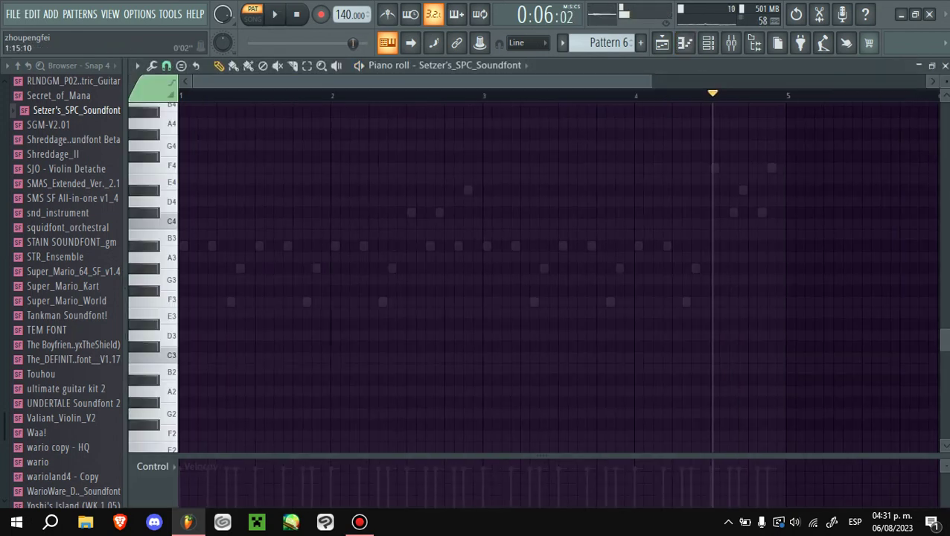
key("ctrl+v")
key("ctrl+z")
key("space")
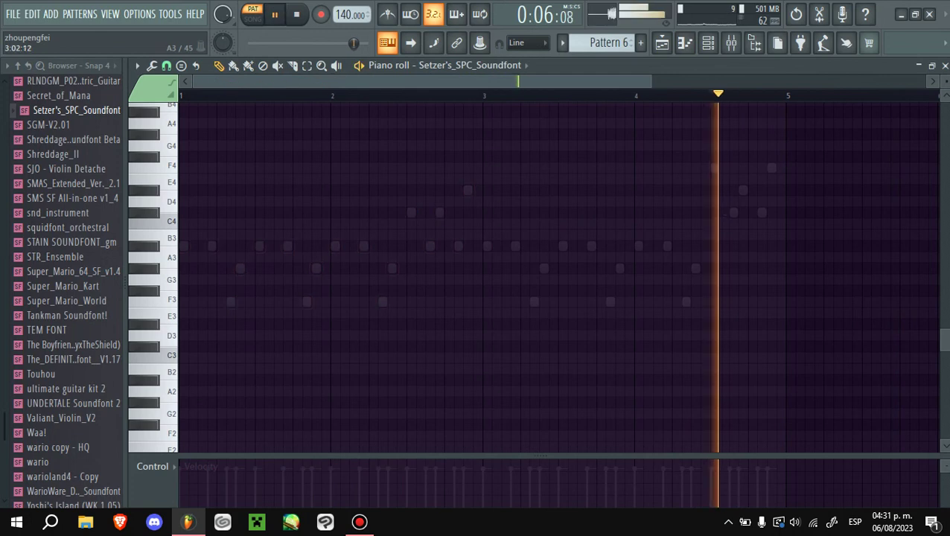
- Copy the EarthBound #4 notes of Pattern 6 into the Setzer's_SPC_Soundfont channel
left_click(447, 65)
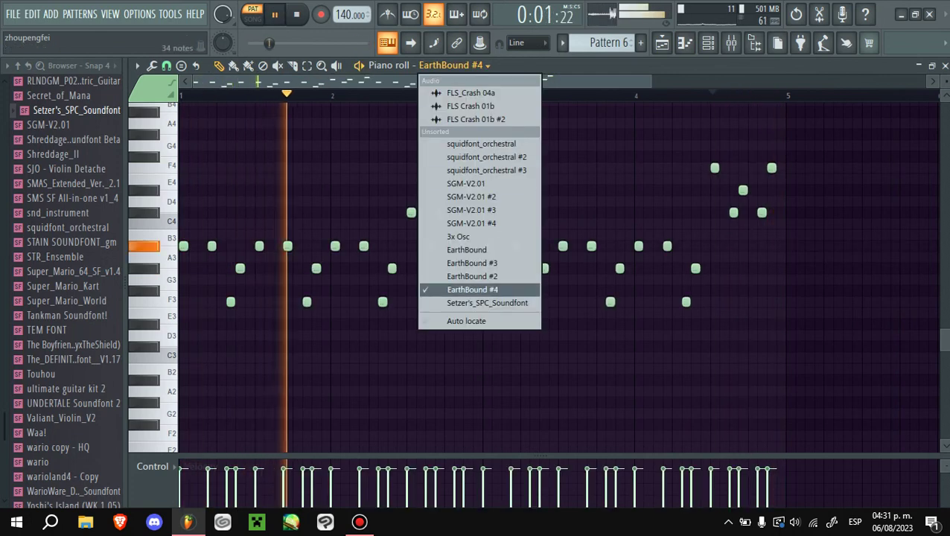
left_click(487, 303)
left_click(708, 42)
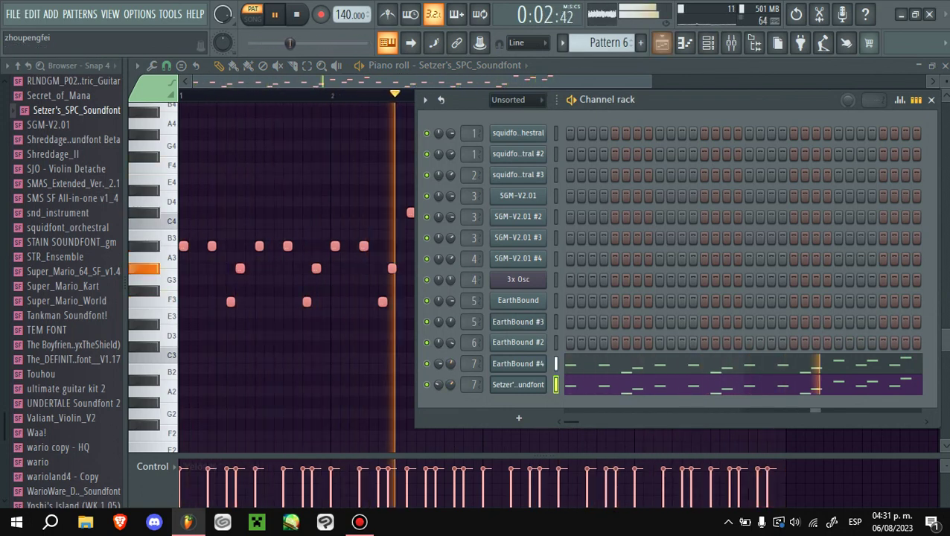
- Place Pattern 6 on playlist Track 7 at bar 9 and duplicate the clip directly after it while playing the song
left_click(662, 42)
key("l")
scroll(544, 298, "up", 2)
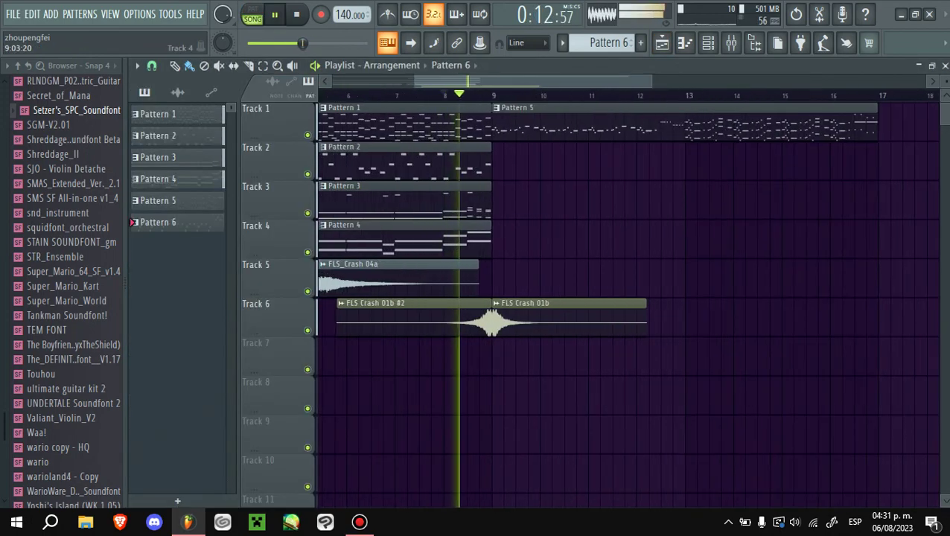
left_click_drag(521, 238, 544, 357)
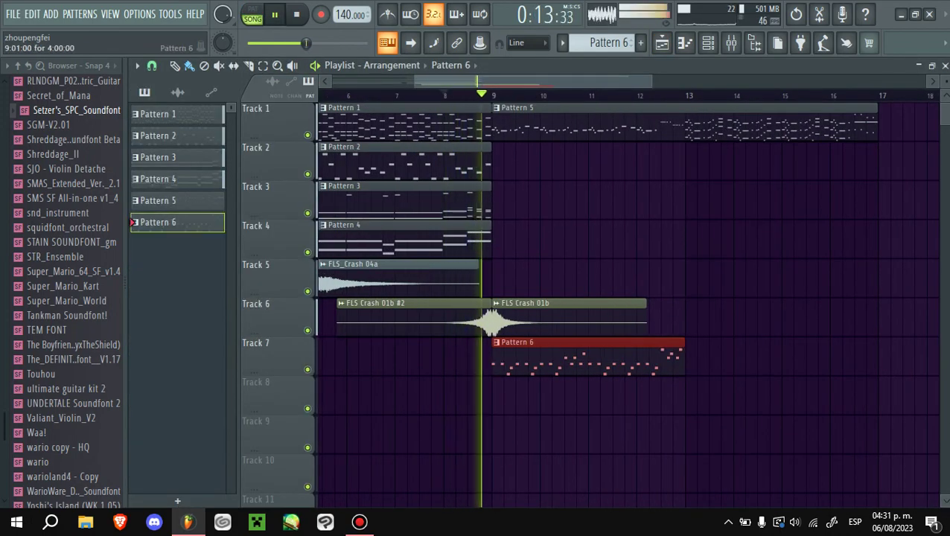
key("ctrl+b")
- Set mixer track 7's volume to 96% and add two more Pattern 6 clips on Track 7, at bars 17 and 21
key("F9")
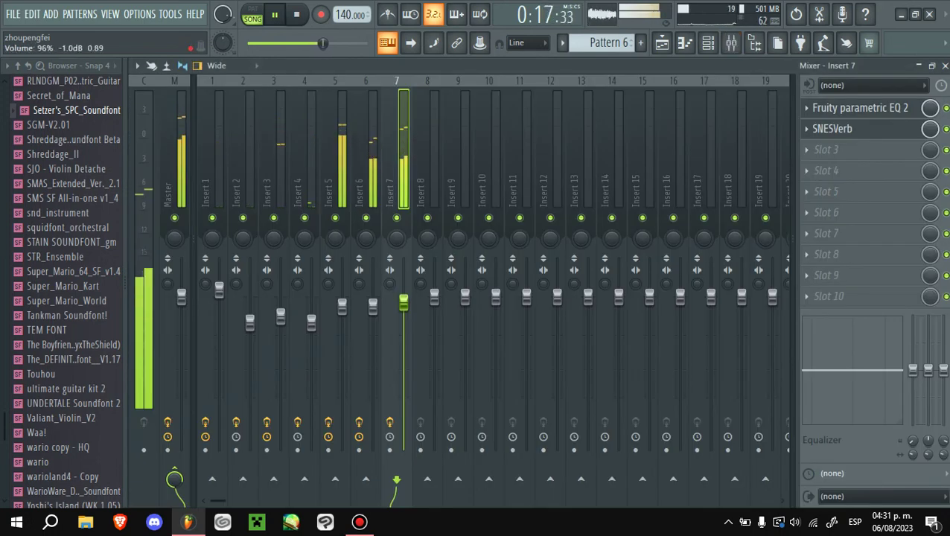
left_click(661, 43)
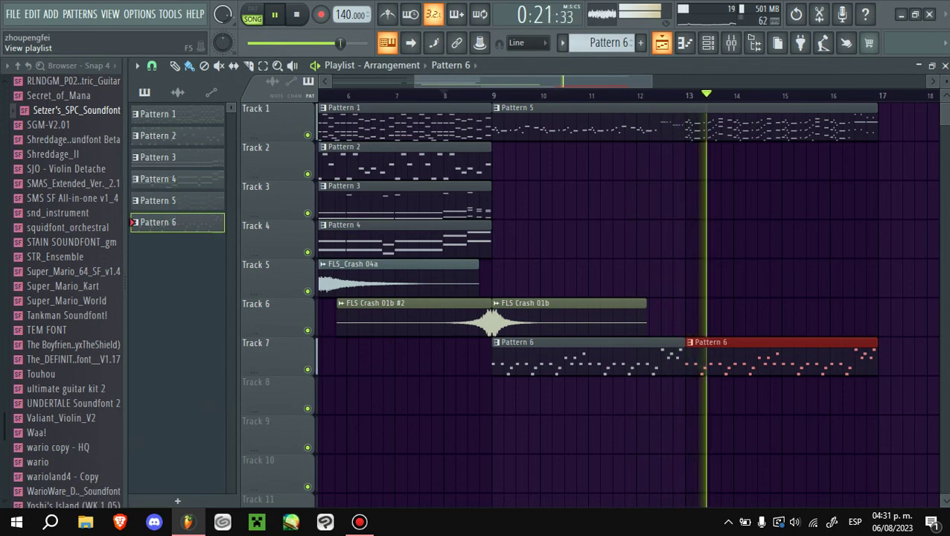
scroll(708, 186, "down", 3)
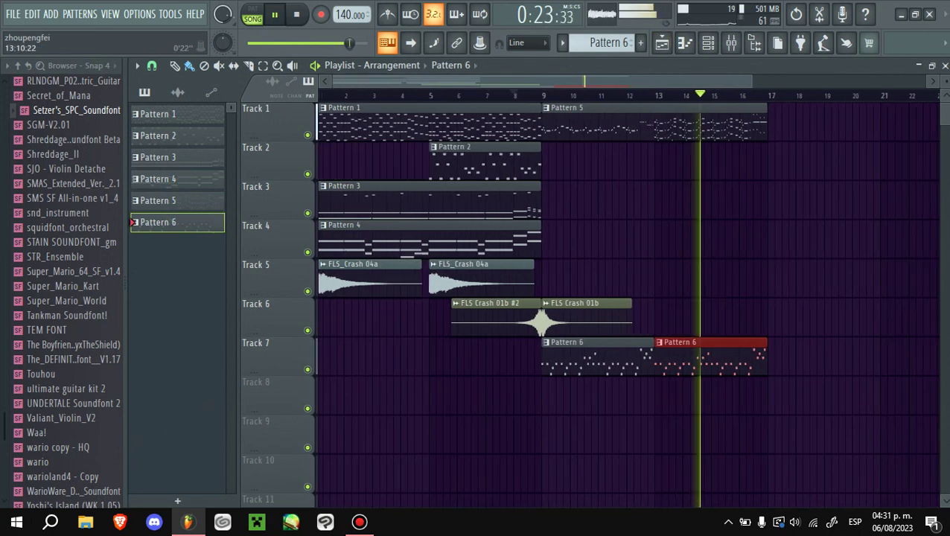
left_click_drag(767, 357, 879, 358)
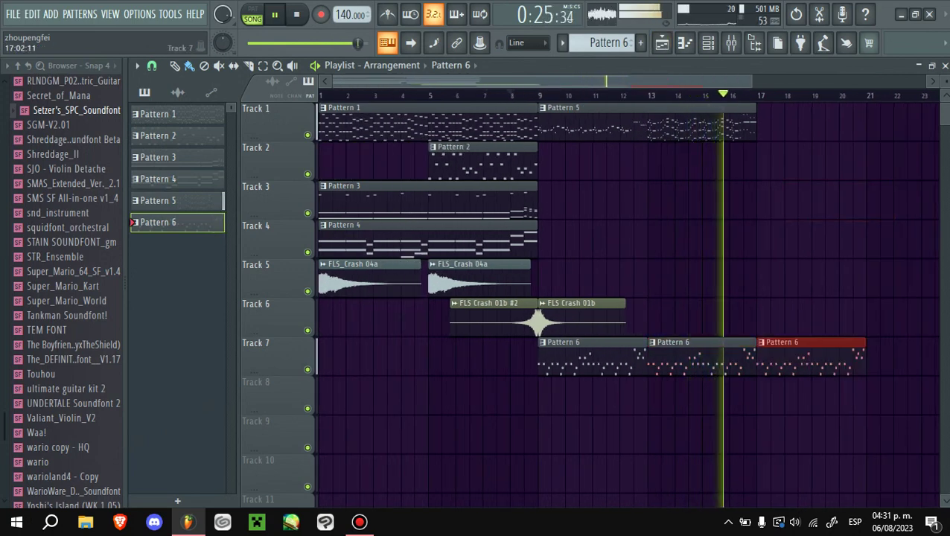
scroll(625, 297, "right", 3)
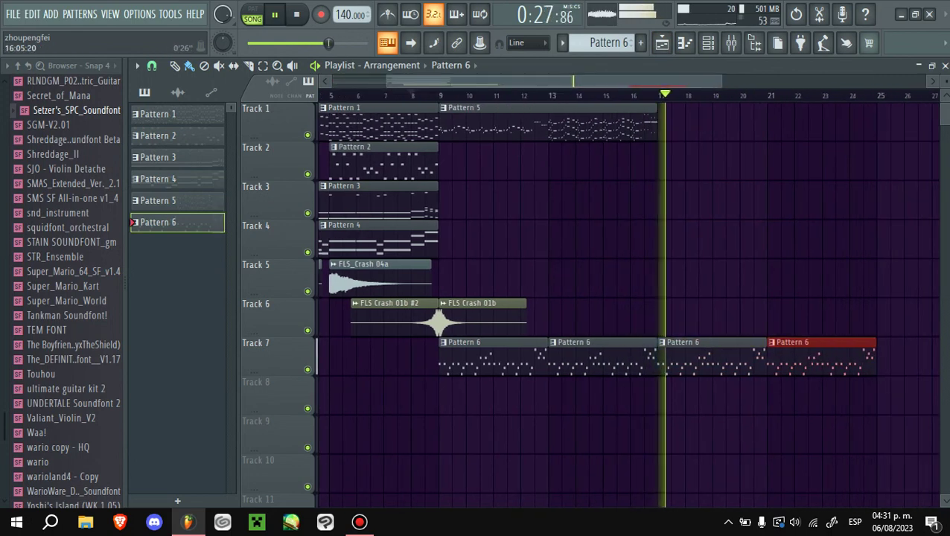
- Replay the arrangement around bars 15 to 17 to hear Pattern 6 together with Pattern 5
key("space")
scroll(633, 357, "up", 3)
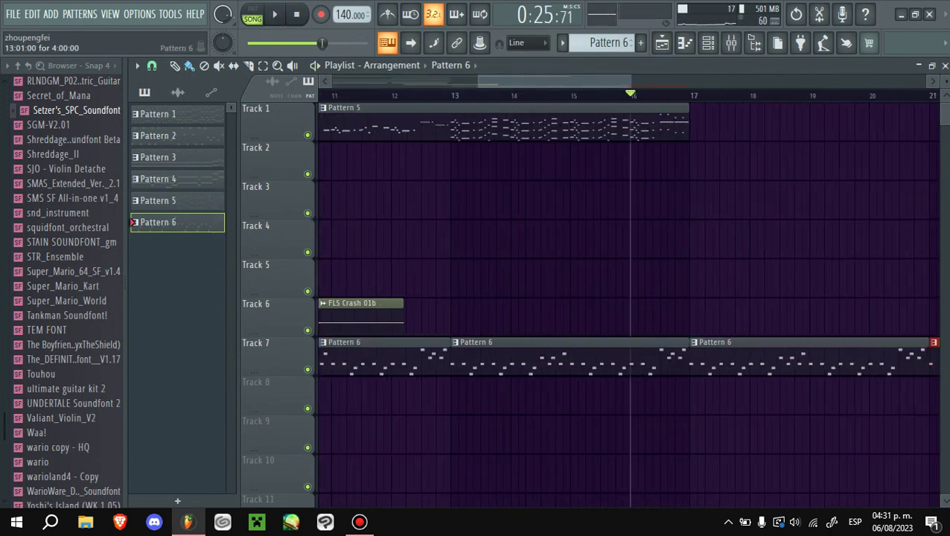
right_click(453, 341)
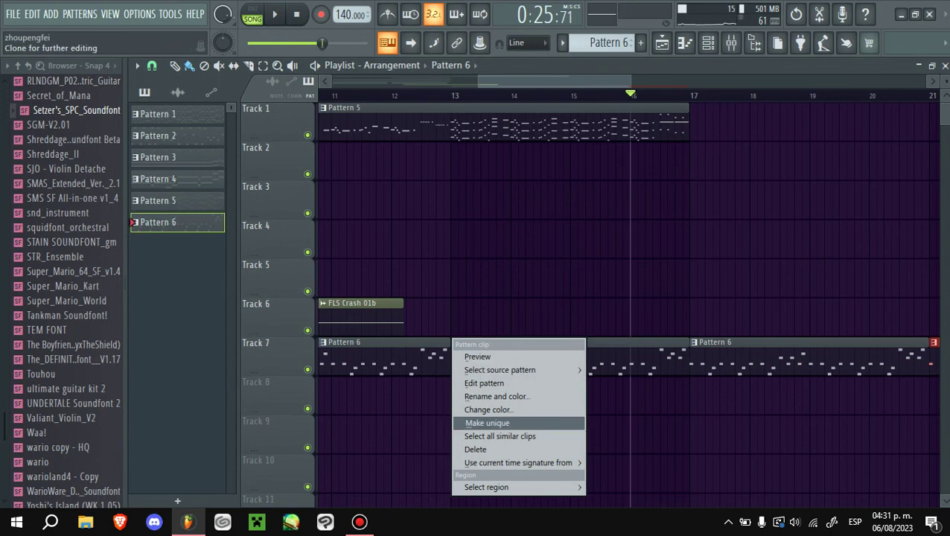
key("Escape")
key("space")
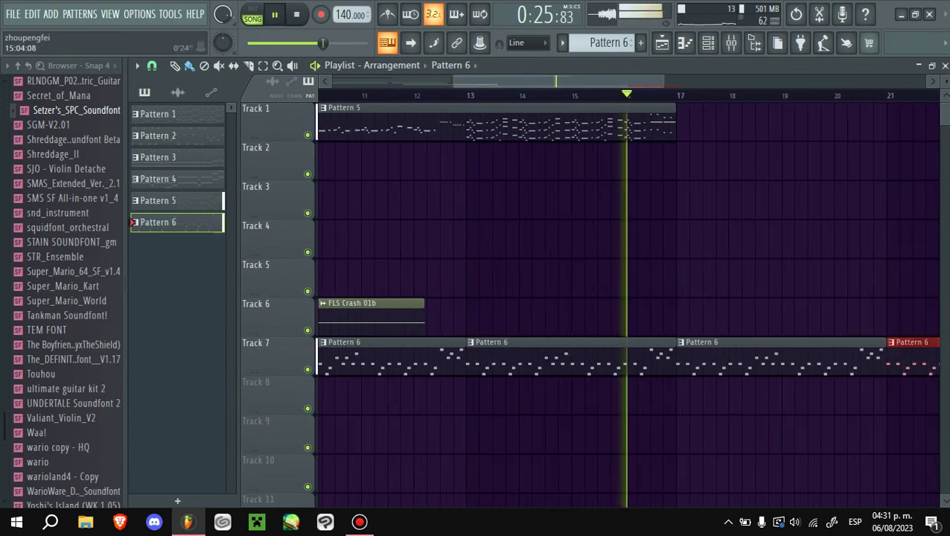
scroll(633, 298, "down", 4)
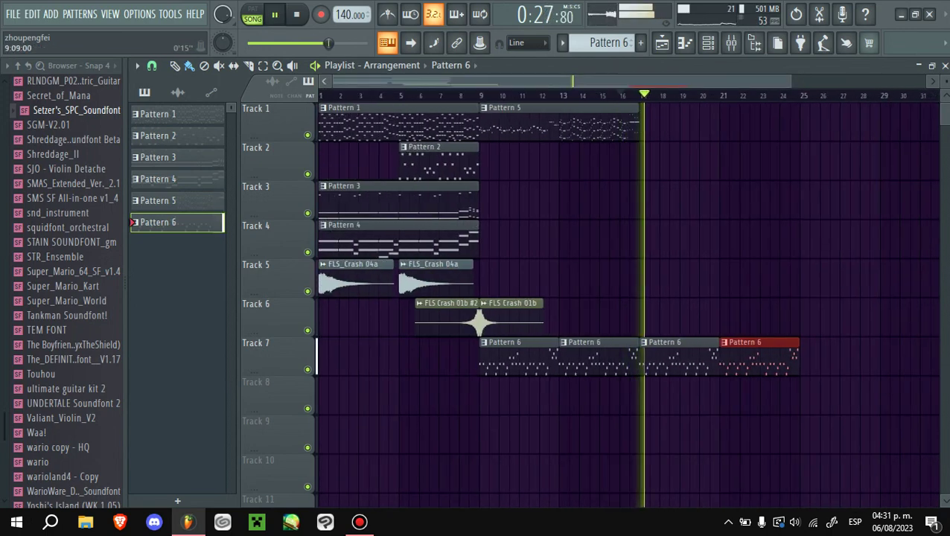
- Place a Pattern 1 clip on Track 1 at bar 17, right after Pattern 5
left_click(157, 114)
left_click(655, 160)
key("space")
left_click_drag(694, 162, 684, 123)
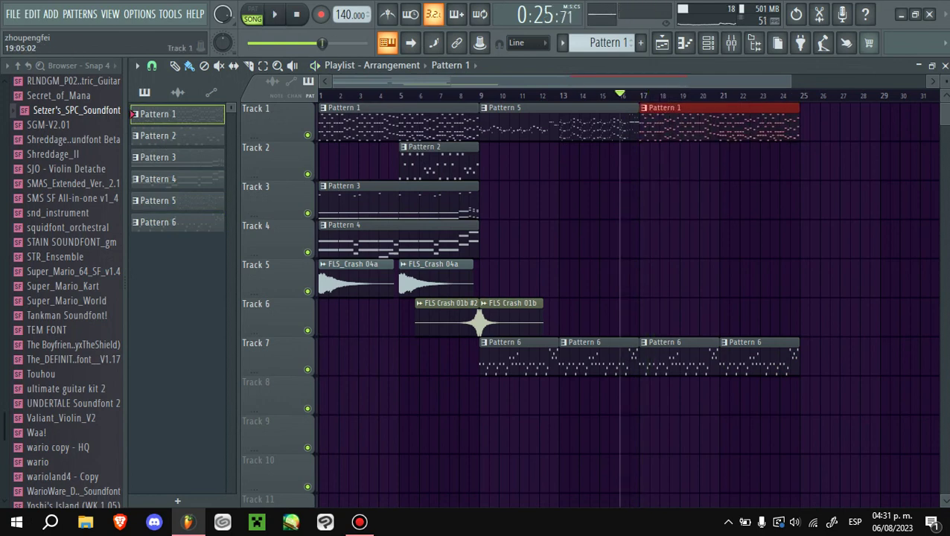
- Place Pattern 3 on Track 3 and Pattern 4 on Track 4, both starting at bar 17
left_click(158, 157)
key("space")
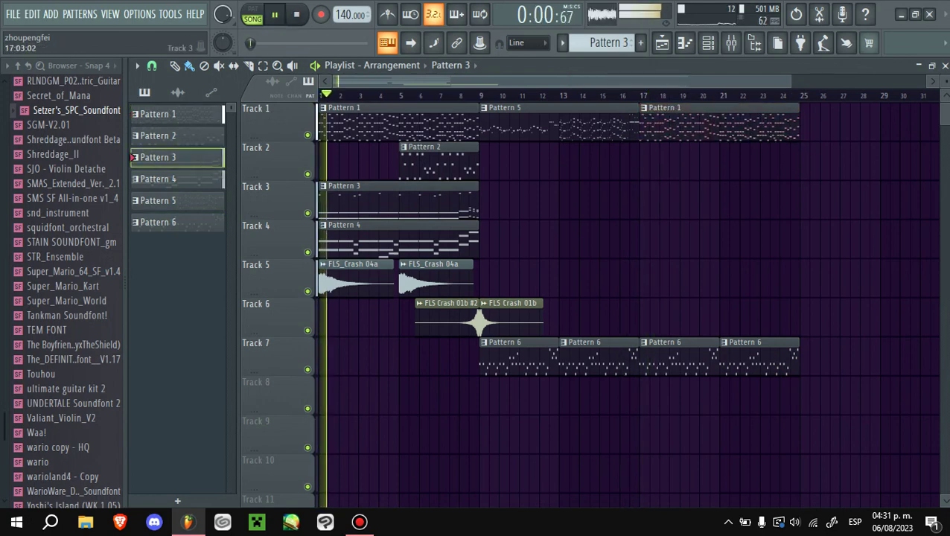
left_click(655, 200)
key("space")
left_click(158, 179)
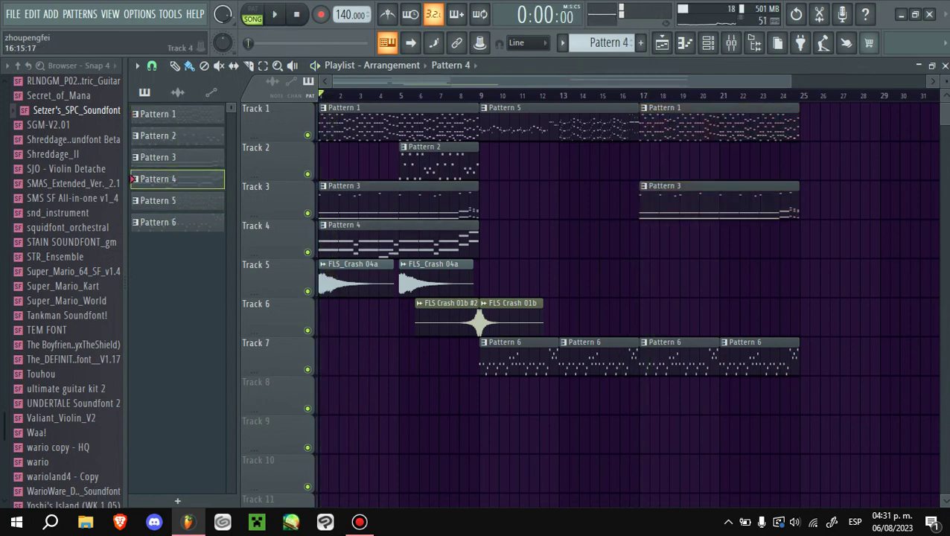
left_click(653, 238)
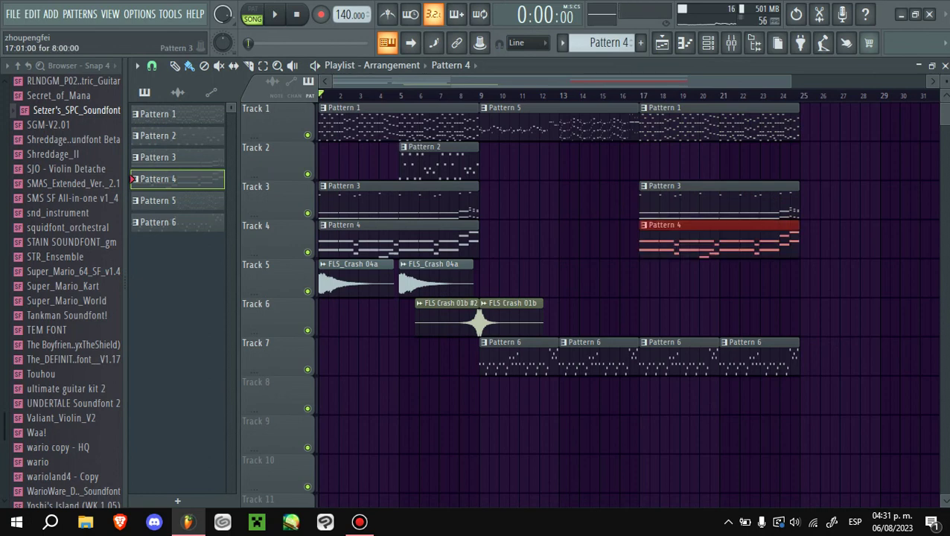
right_click(642, 195)
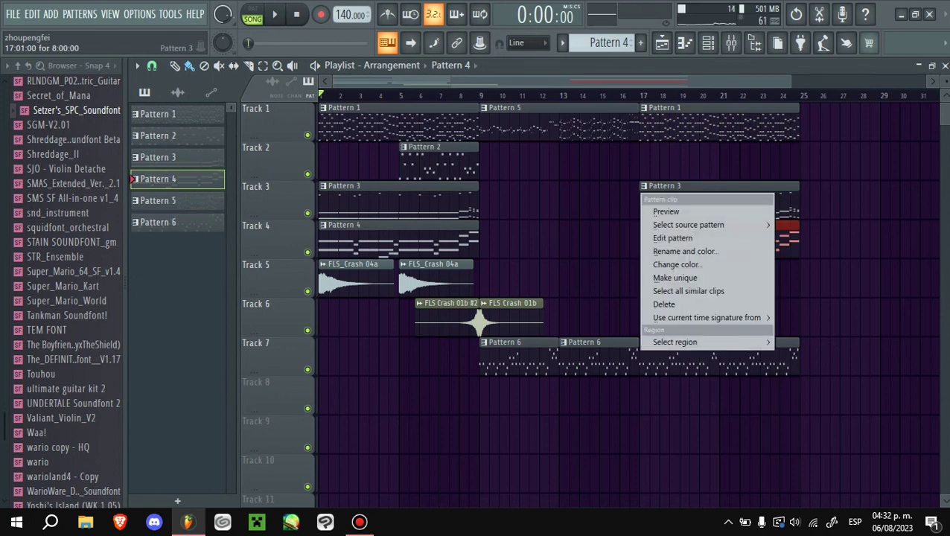
left_click(666, 211)
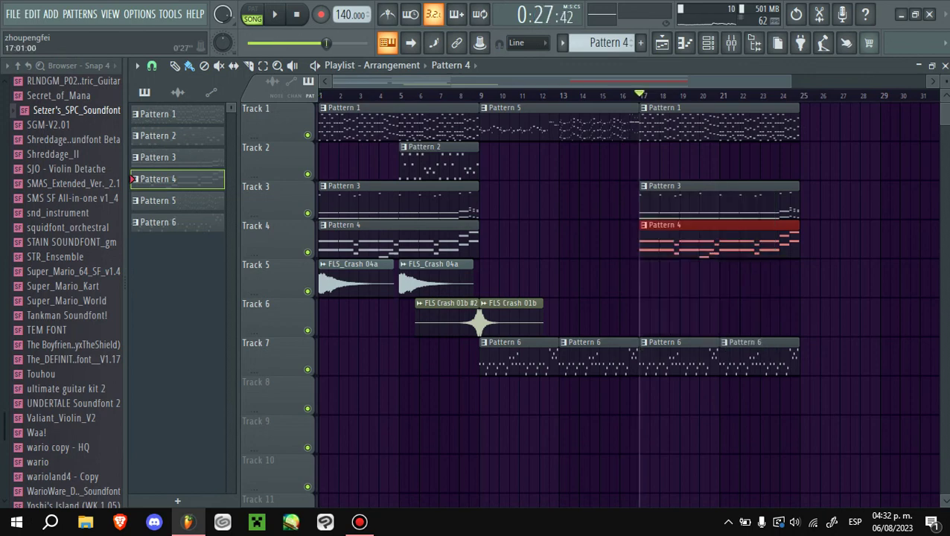
- Add a shortened, unique copy of the FLS_Crash 04a clip on Track 5 at bars 17 and 21
scroll(428, 279, "down", 3)
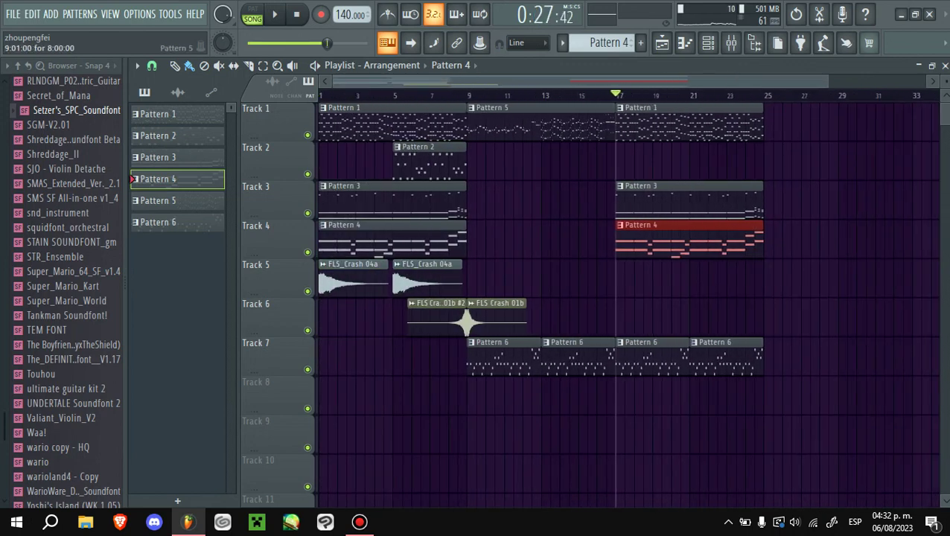
left_click(428, 280)
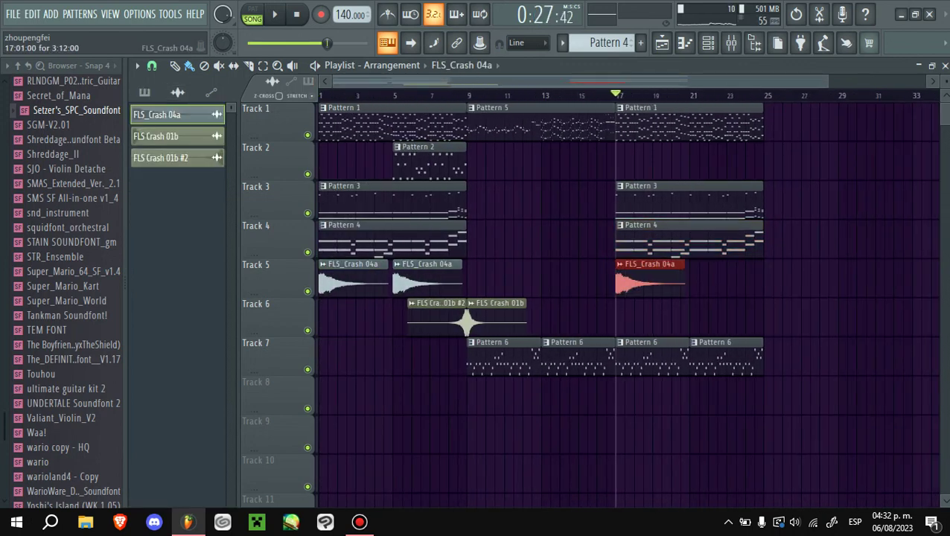
left_click(620, 265)
left_click(640, 369)
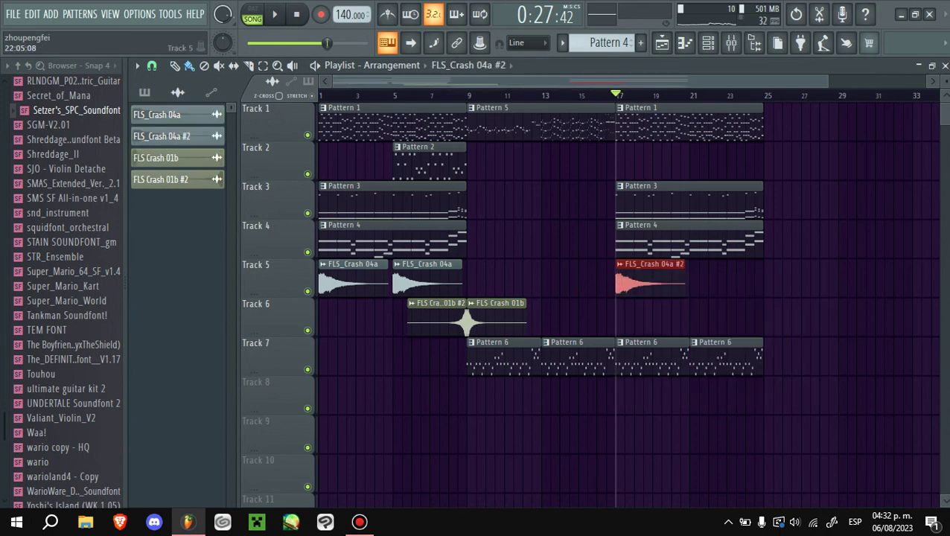
key("space")
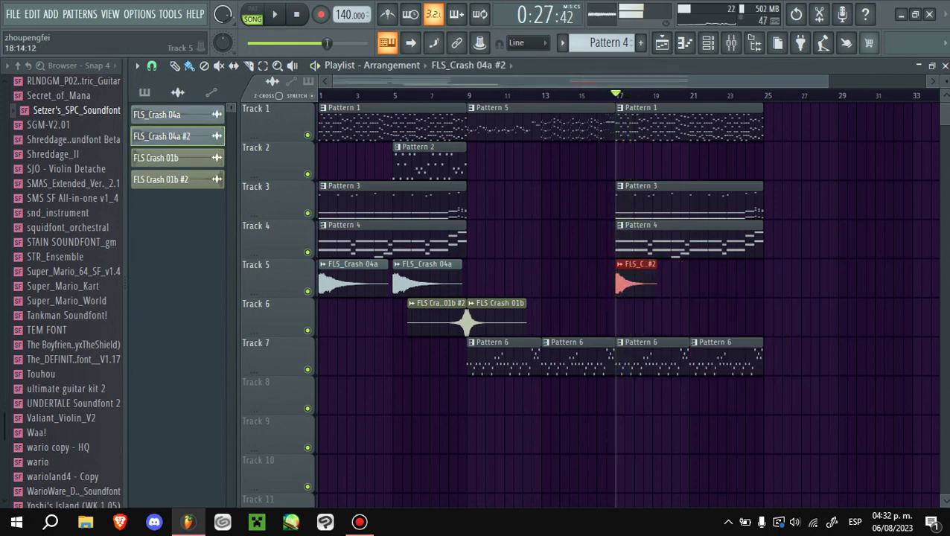
left_click(693, 277)
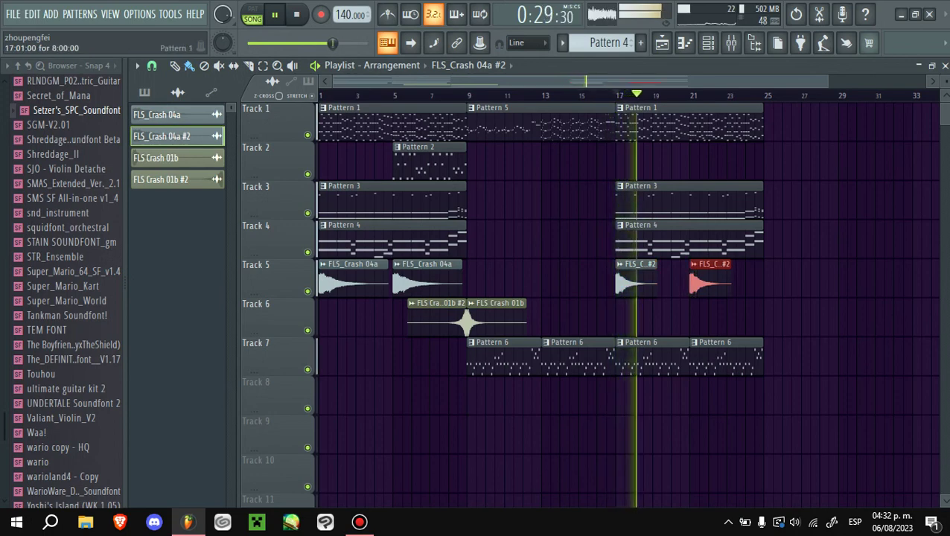
- Replay the song from about bar 8 and set mixer track 1's volume to 100%
scroll(630, 298, "up", 2, "ctrl")
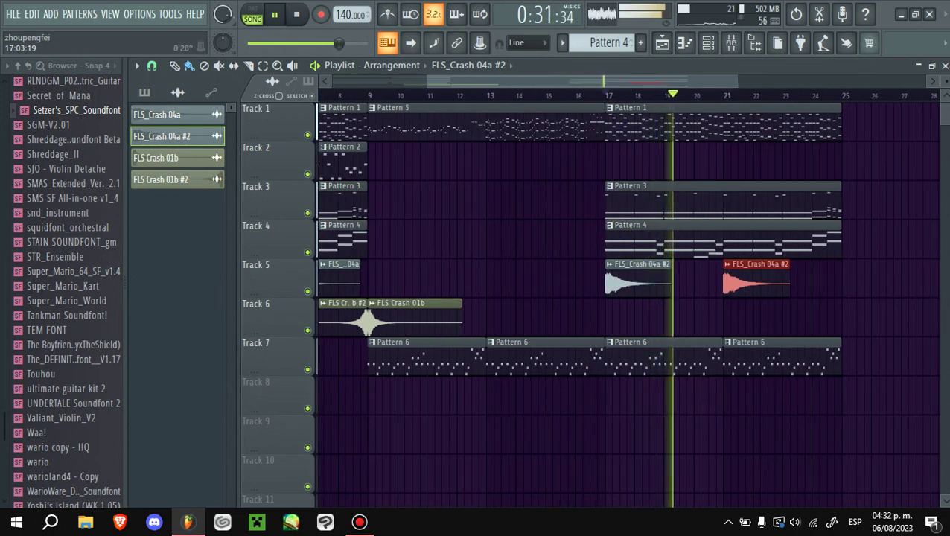
scroll(630, 298, "left", 3)
left_click(474, 95)
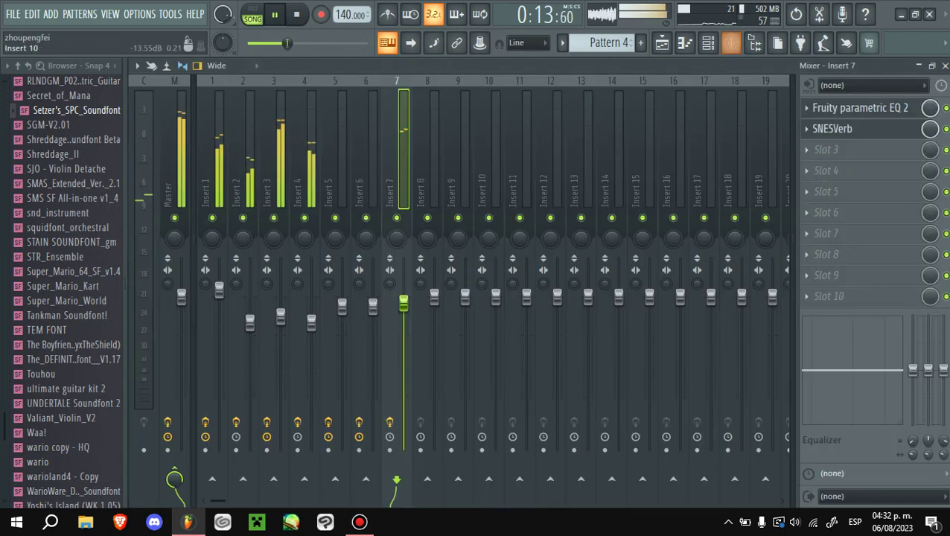
left_click(730, 43)
left_click_drag(291, 42, 284, 42)
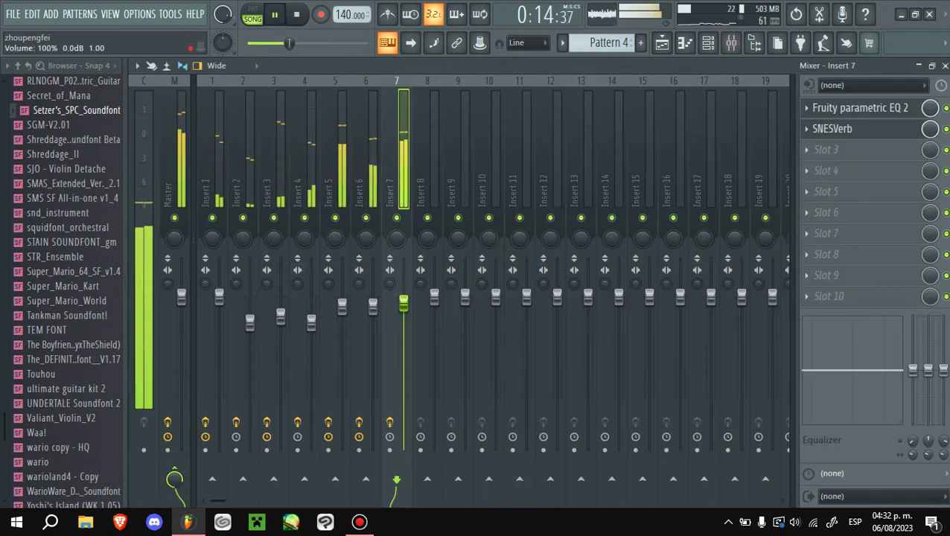
- Examine the notes of Pattern 5 and Pattern 6 in the piano roll while the music plays
left_click(662, 43)
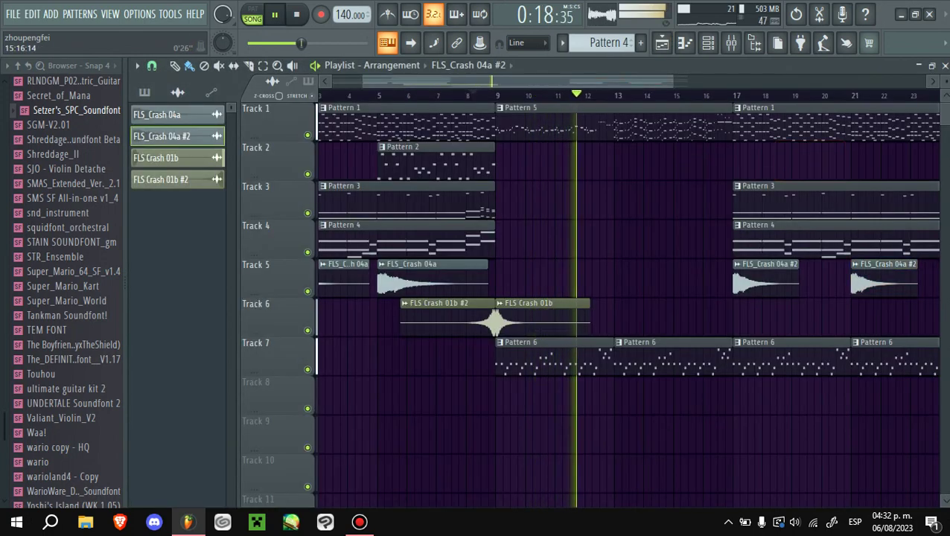
double_click(648, 127)
scroll(558, 276, "up", 4)
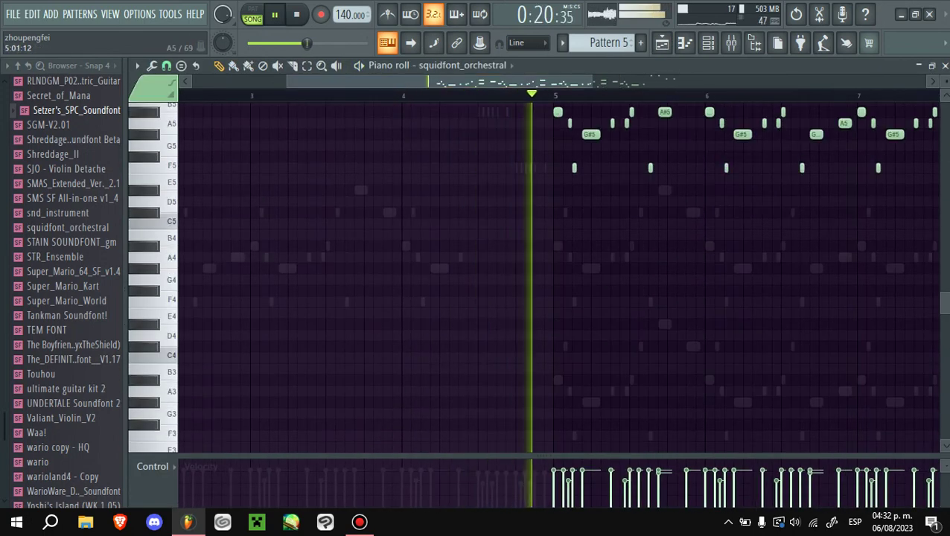
scroll(559, 275, "up", 2)
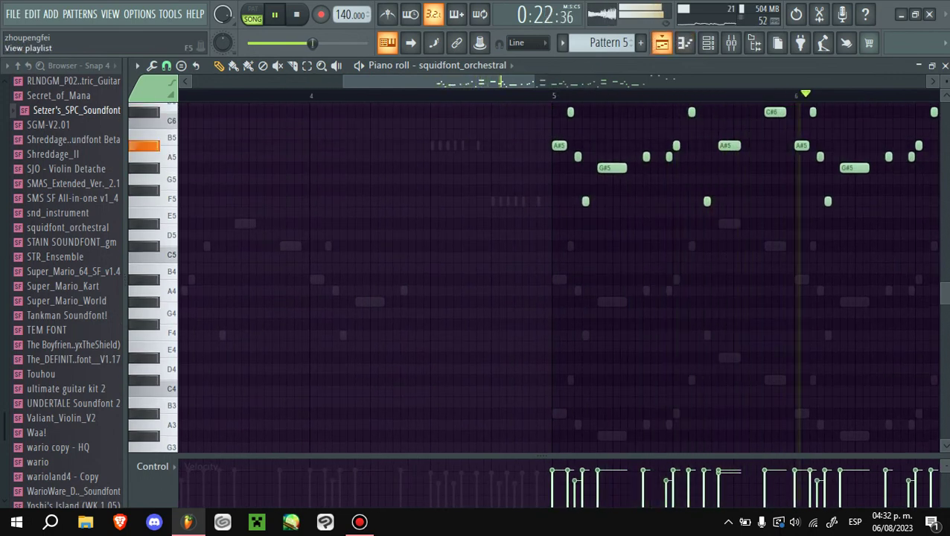
left_click(662, 42)
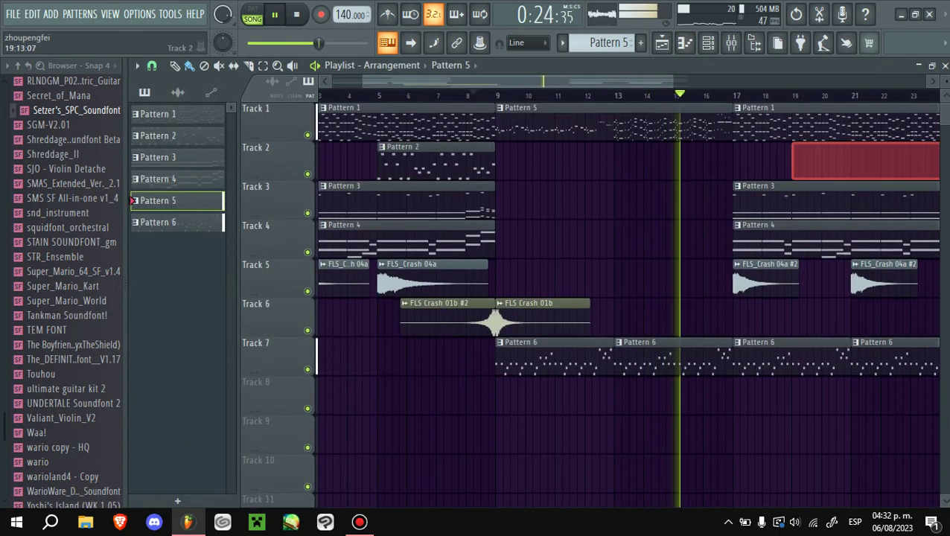
double_click(641, 362)
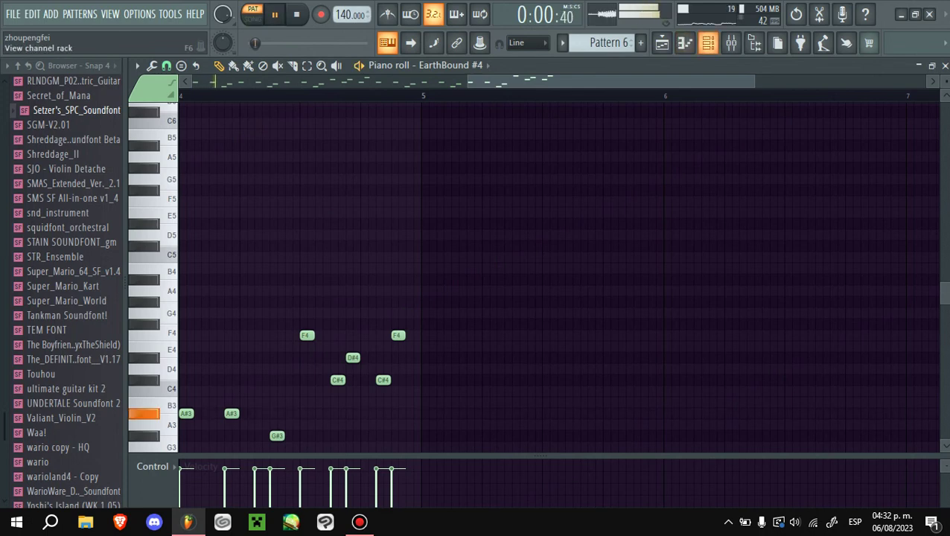
- Create Pattern 7 and add a new Sytrus channel to the channel rack
left_click(709, 42)
scroll(609, 42, "down", 1)
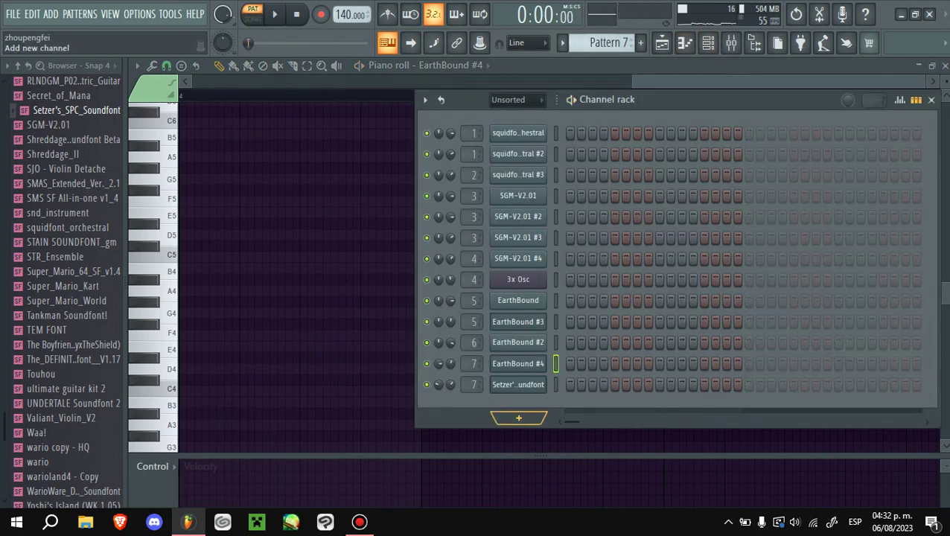
left_click(519, 418)
key("Escape")
left_click(519, 418)
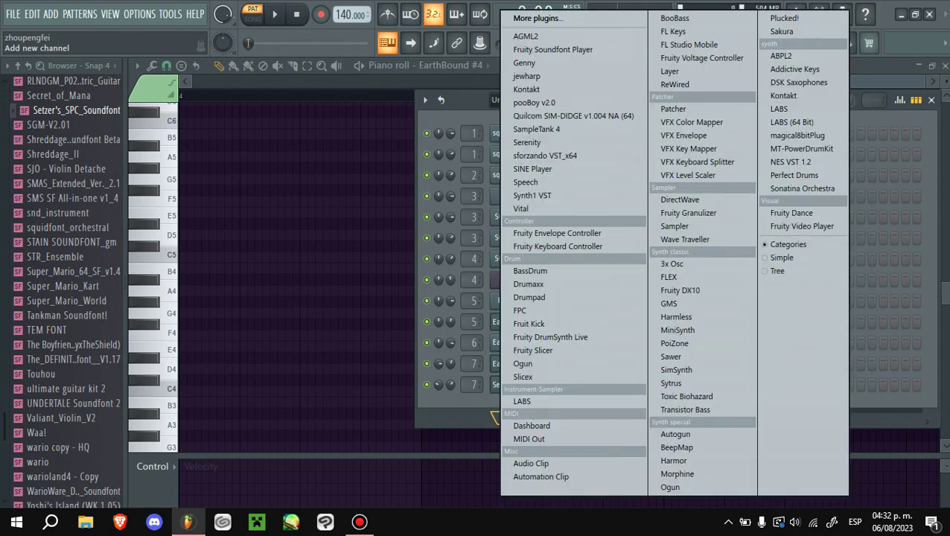
left_click(672, 383)
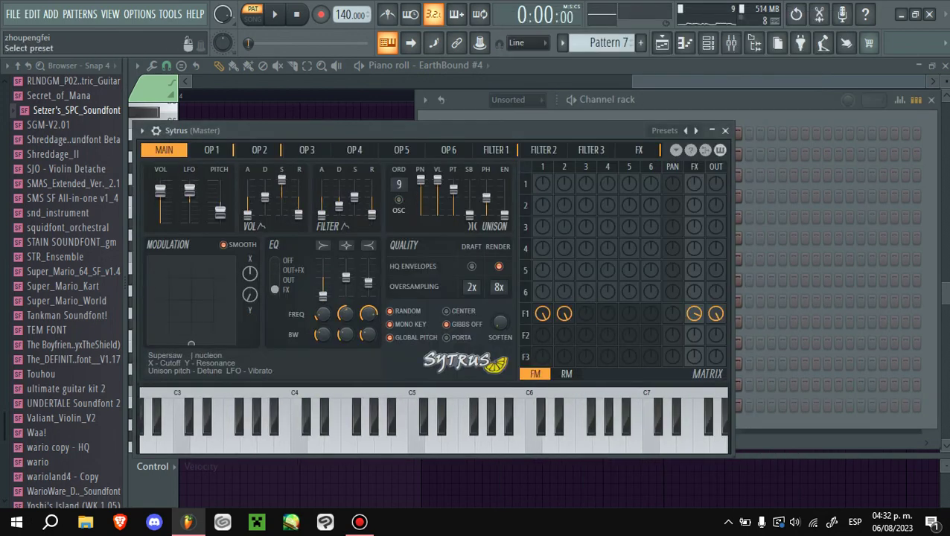
- Load the Electric bass preset in Sytrus and route its channel to mixer track 8
left_click(664, 130)
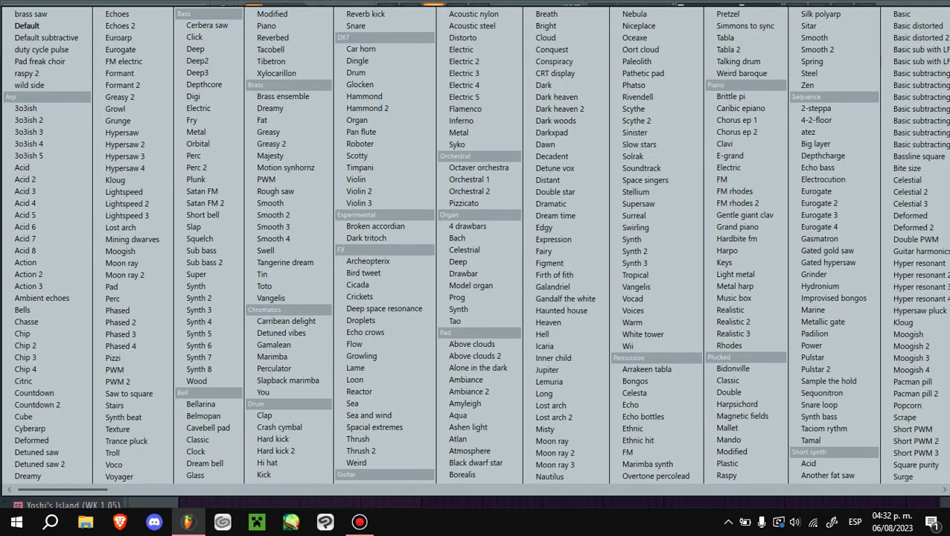
left_click(198, 108)
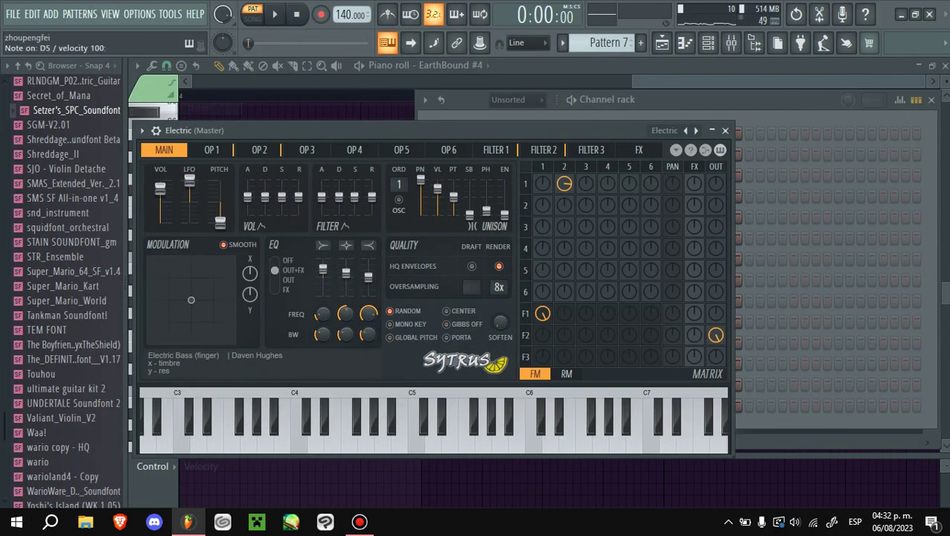
left_click(143, 130)
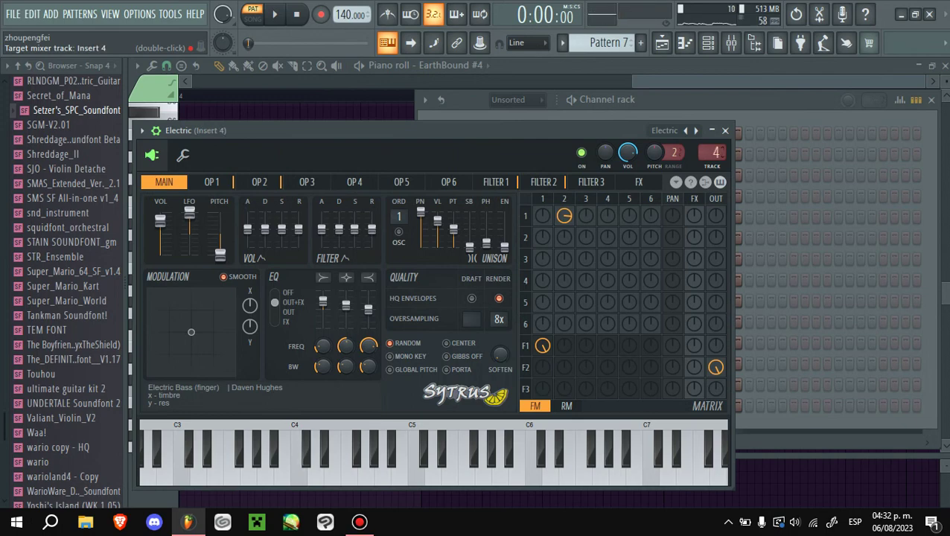
left_click_drag(700, 130, 361, 142)
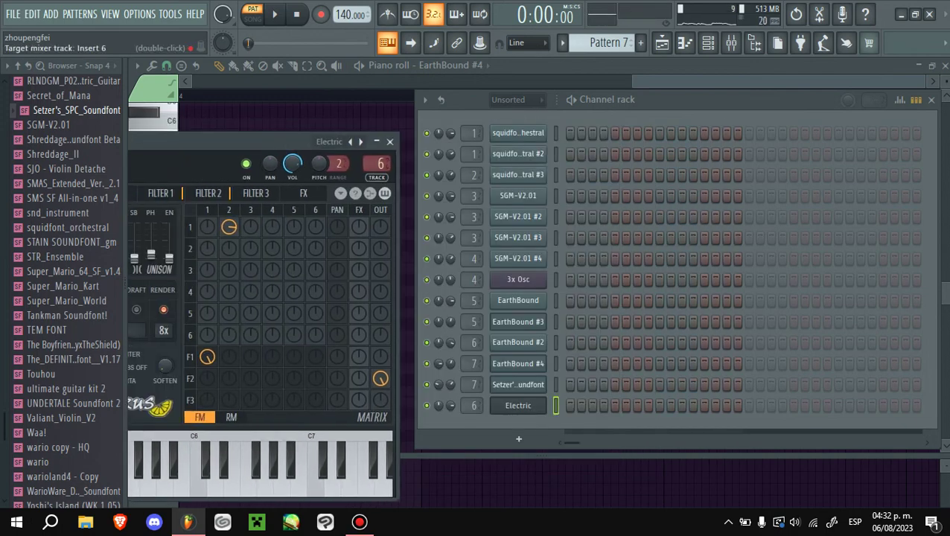
- Enter an A#3, F3, G#3, A#3, F3, G#3 phrase in the first half of bar 1 for the Electric channel
key("F7")
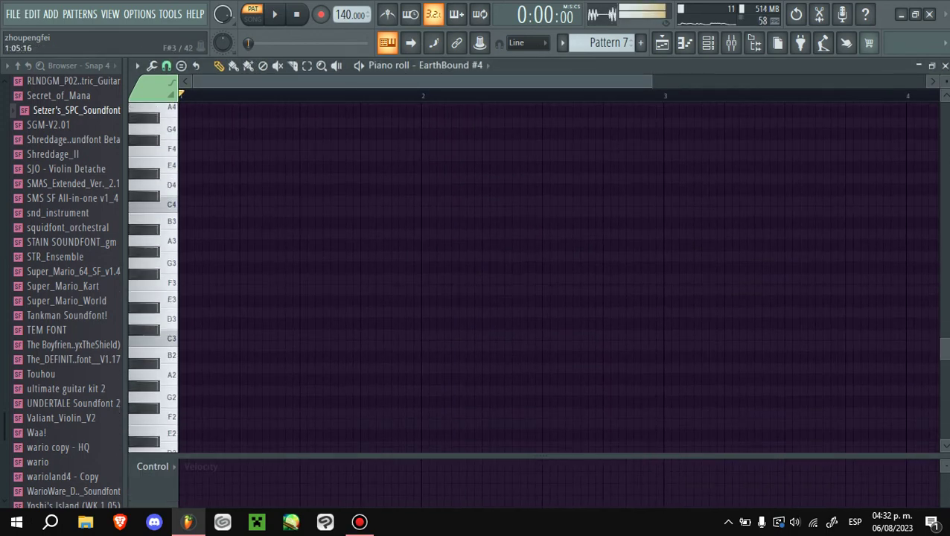
scroll(153, 276, "up", 5)
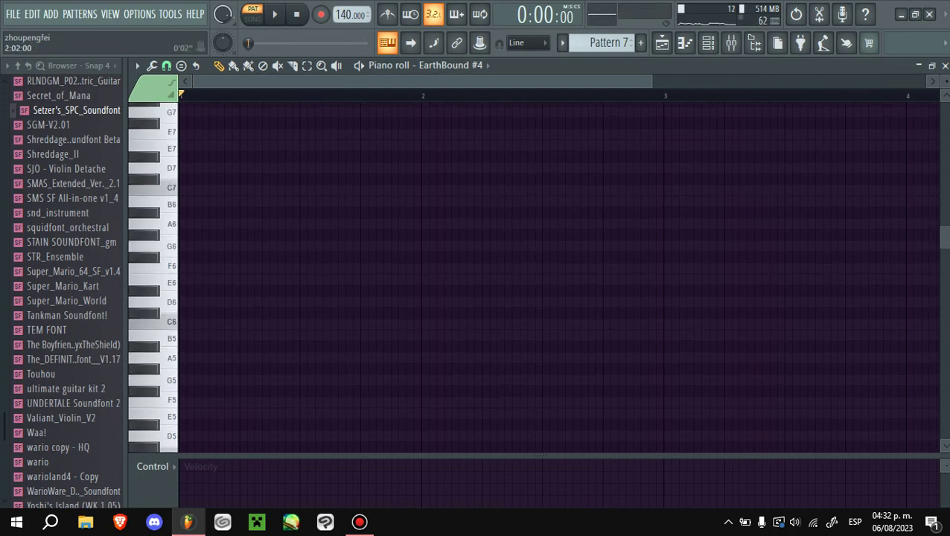
left_click(450, 65)
left_click(460, 329)
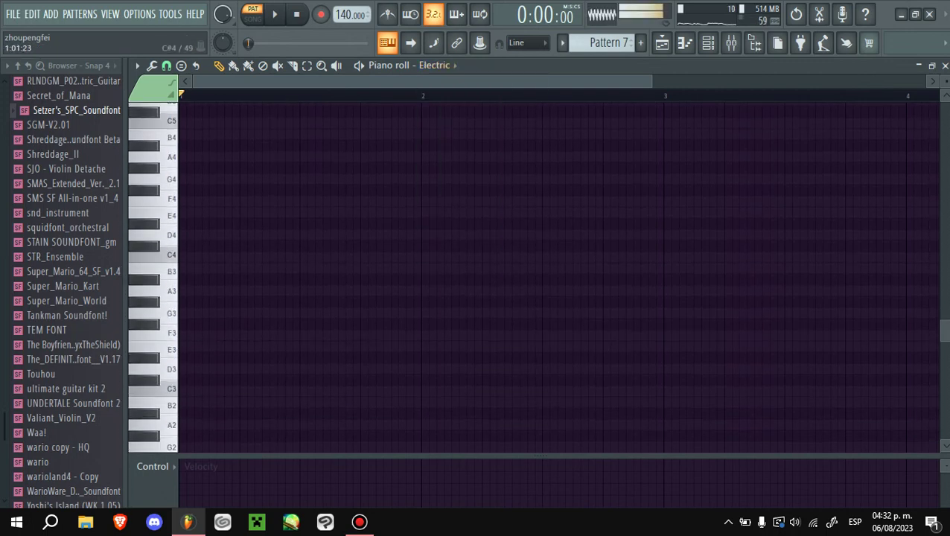
scroll(181, 279, "up", 2)
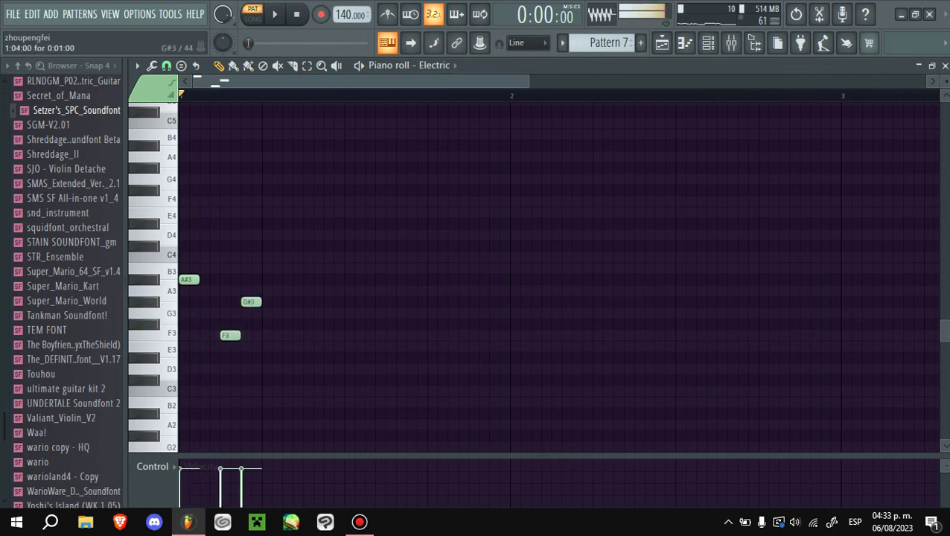
left_click(271, 280)
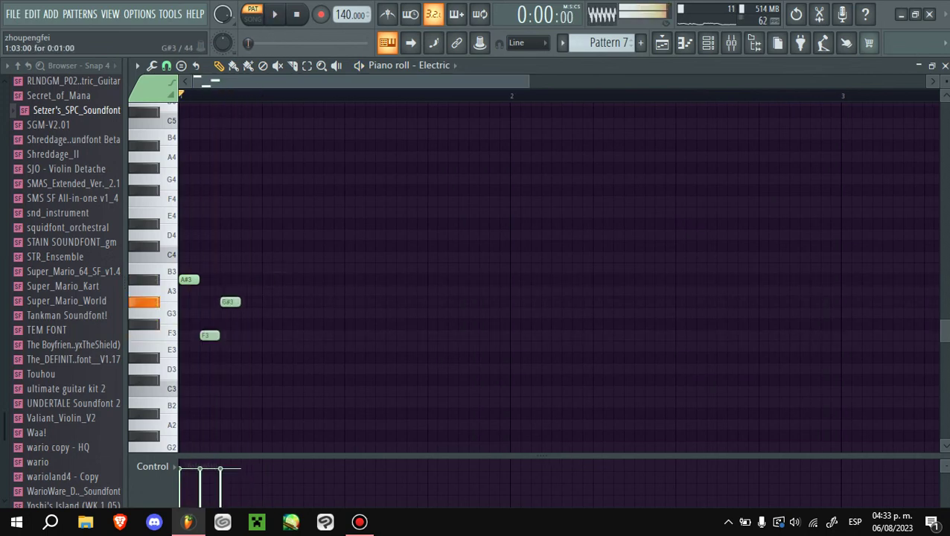
key("space")
left_click(289, 336)
left_click(309, 313)
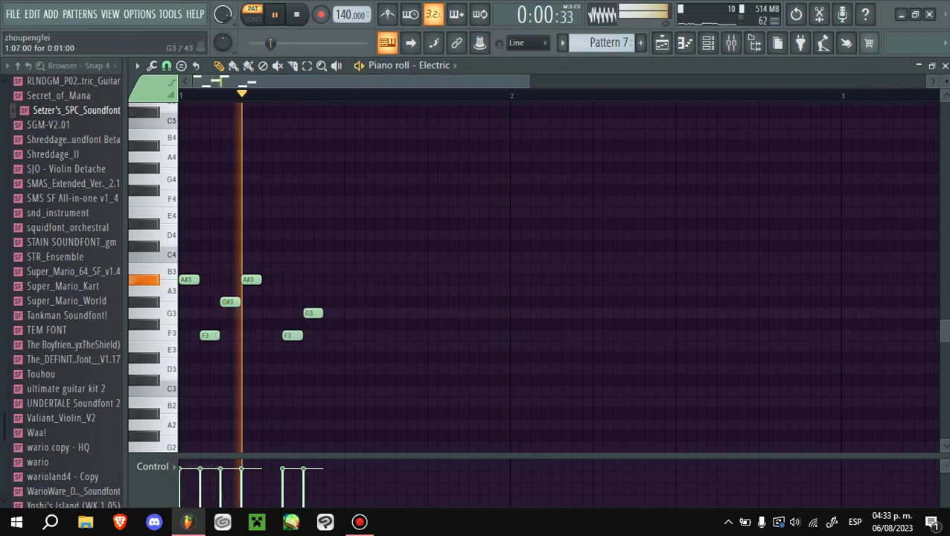
- Repeat the Electric phrase in the second half of bar 1 and the first half of bar 2
left_click_drag(310, 313, 512, 306)
key("space")
key("space")
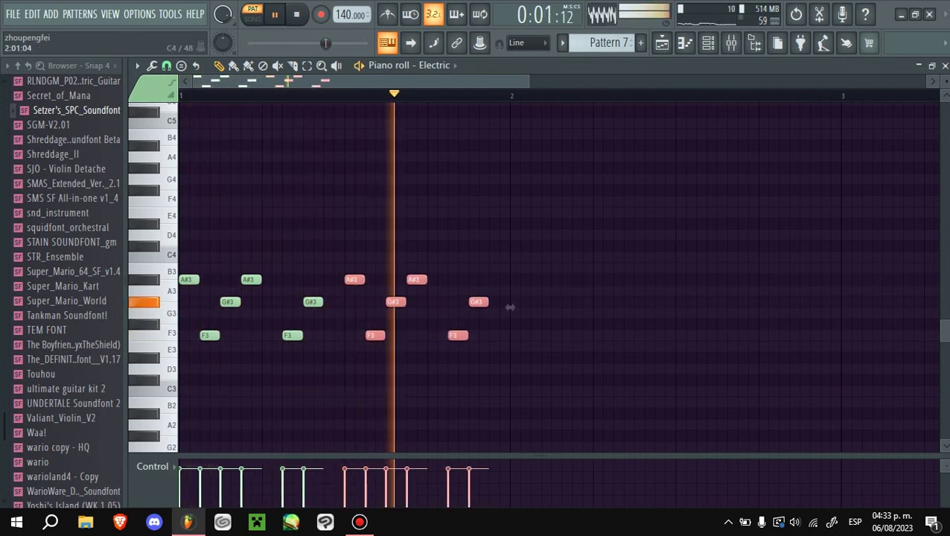
left_click(522, 257)
key("space")
right_click(525, 257)
left_click_drag(365, 306, 675, 307)
key("space")
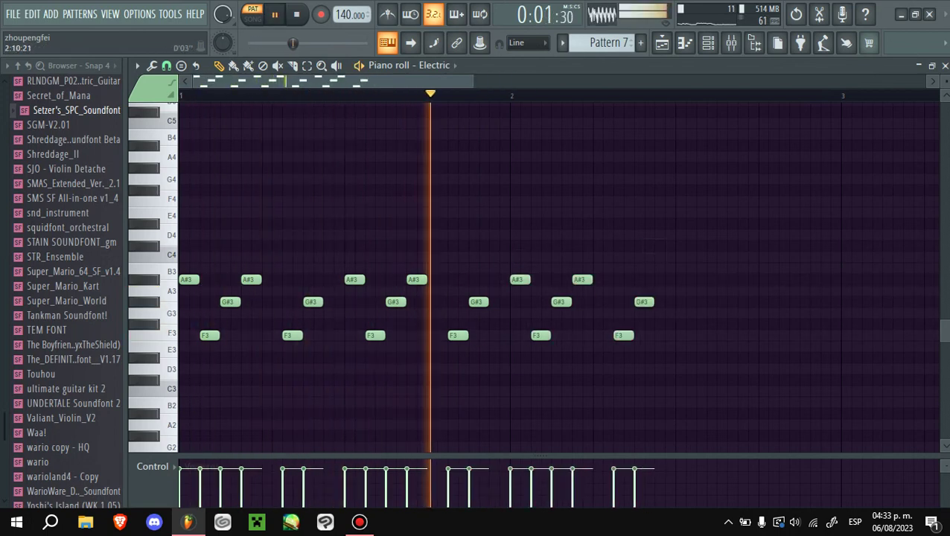
- Finish bar 2 with the rising notes C#4, A#3, C#4, D#4, C#4 and F4, and play Pattern 7
scroll(717, 260, "up", 1)
key("space")
left_click(674, 246)
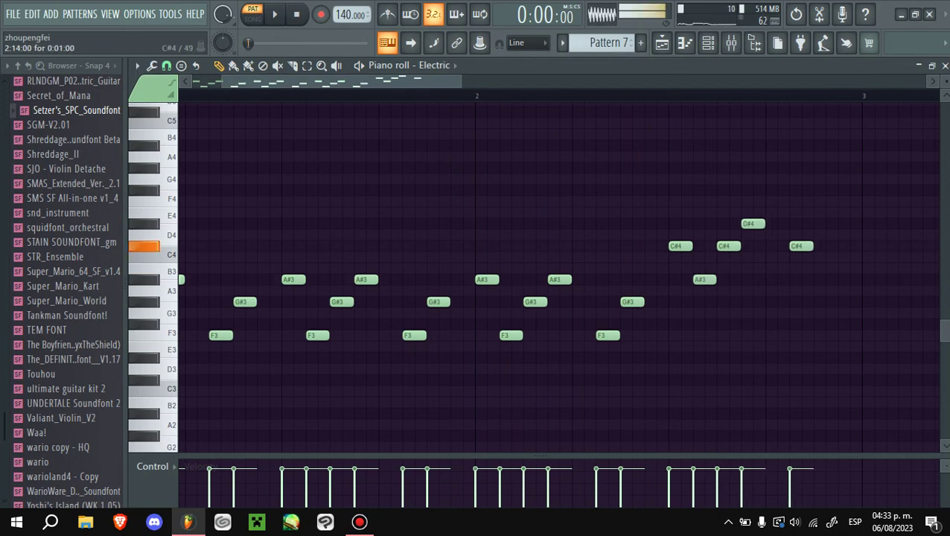
scroll(534, 277, "down", 1)
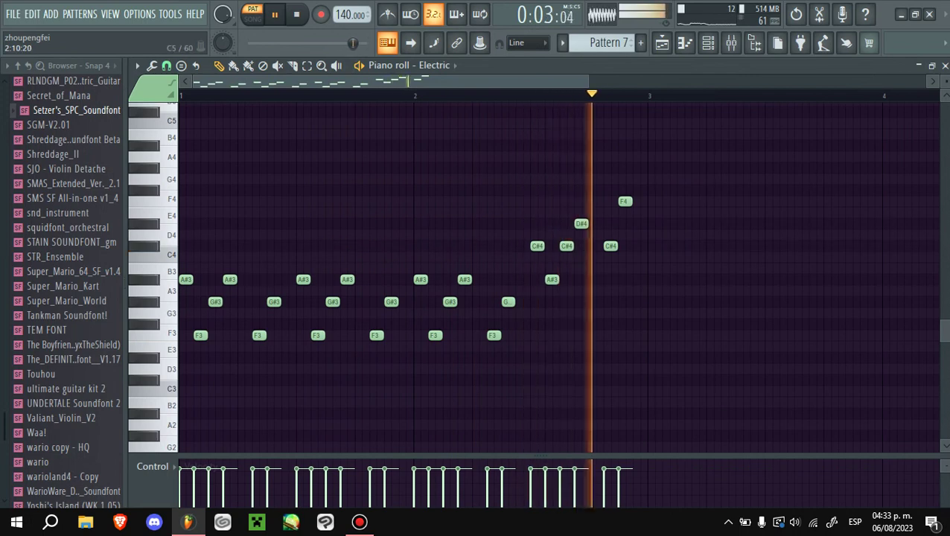
scroll(533, 277, "down", 1)
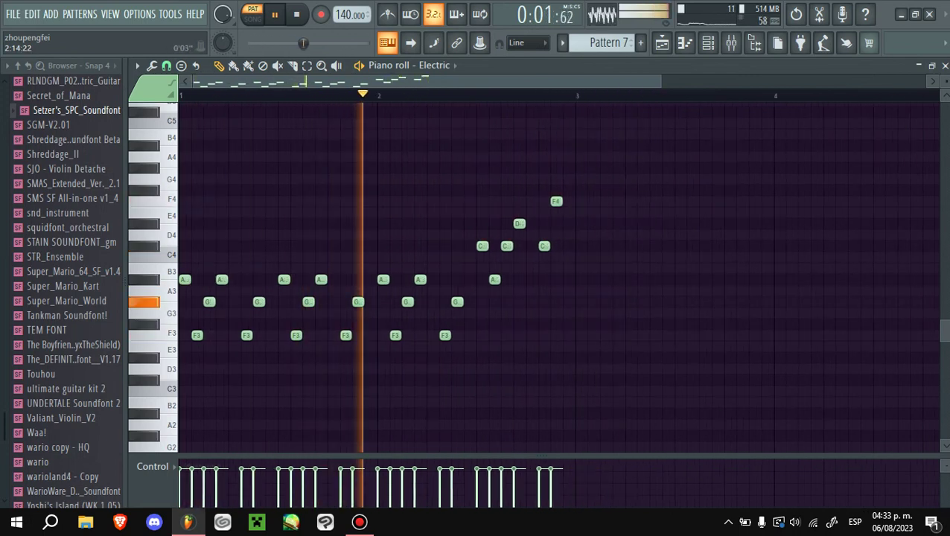
- Add a 3x Osc channel on mixer track 8 and set its first oscillator to a square wave
left_click(708, 42)
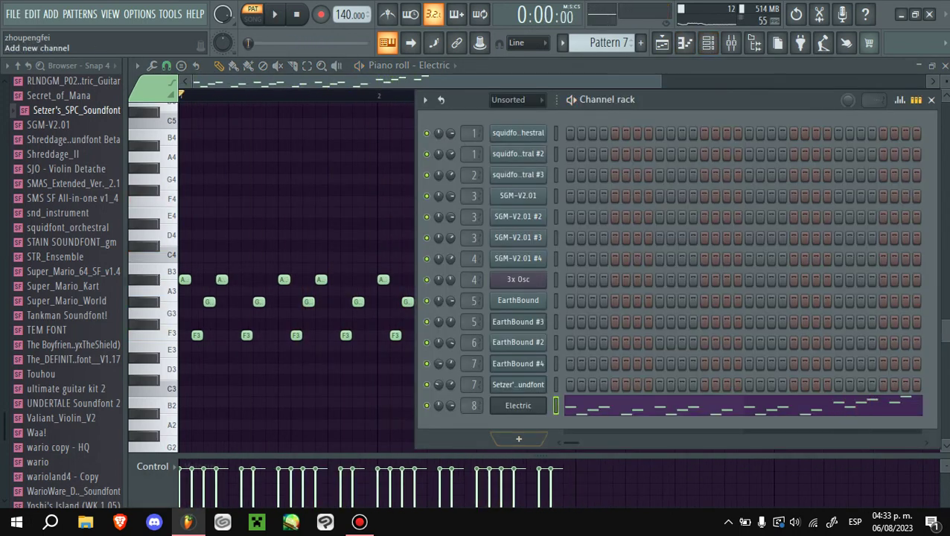
left_click(519, 438)
left_click(673, 264)
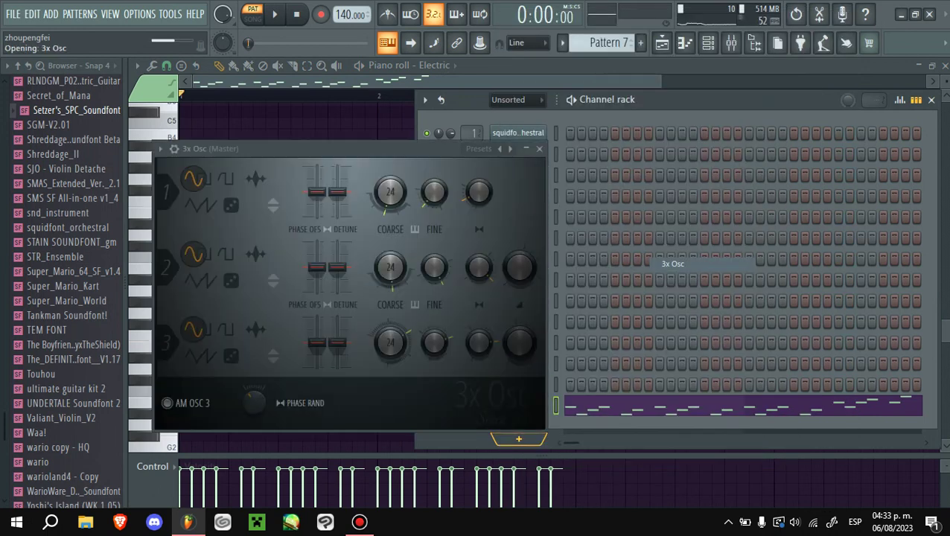
left_click(160, 148)
key("Escape")
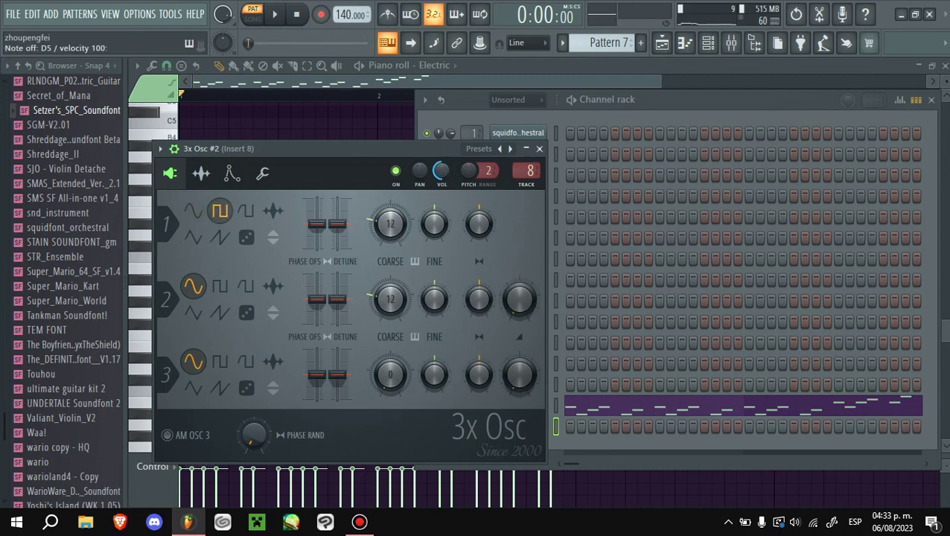
left_click(438, 65)
left_click(458, 343)
key("space")
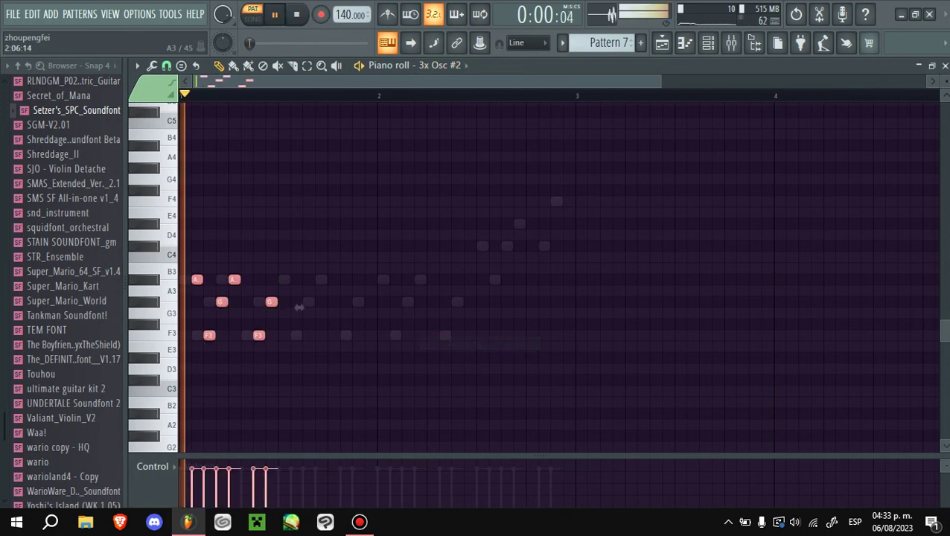
key("space")
key("space")
- Copy all the Electric notes in Pattern 7 and paste them into the 3x Osc #2 channel from bar 1
left_click(438, 65)
left_click(458, 329)
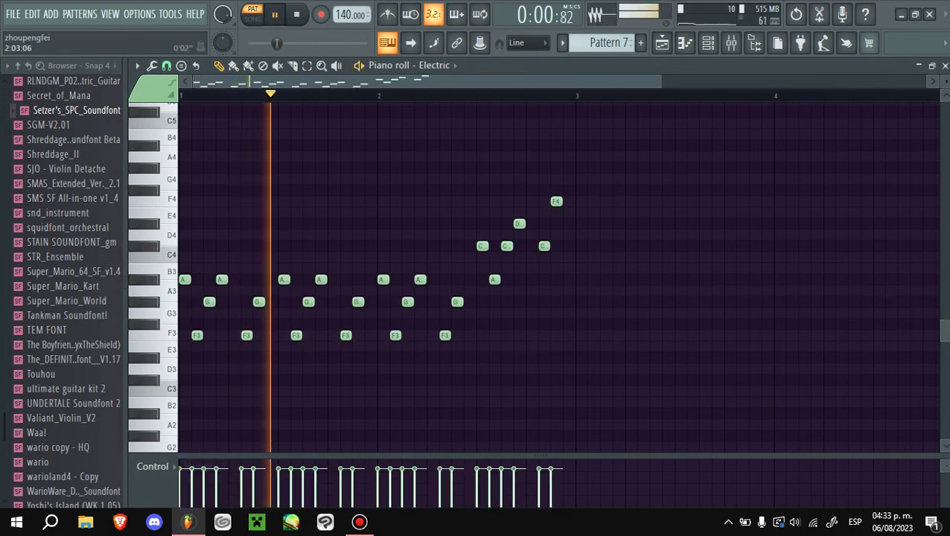
left_click(434, 65)
left_click(462, 342)
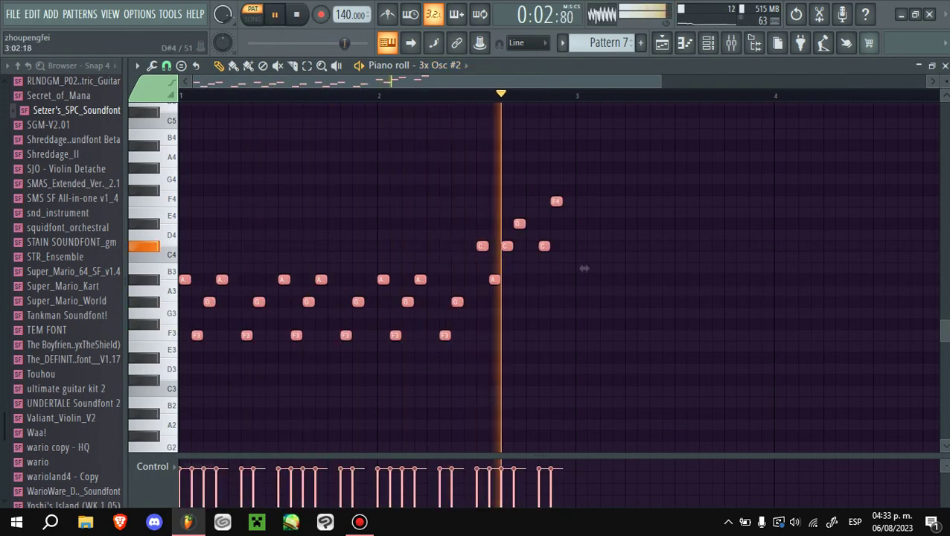
- Lower the velocities of all the 3x Osc #2 notes and replay Pattern 7
left_click(708, 42)
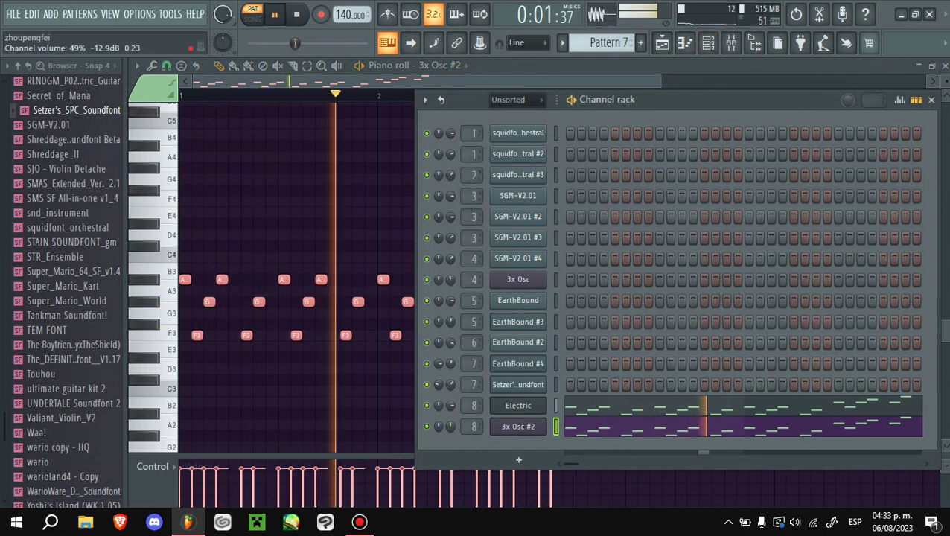
key("space")
key("F6")
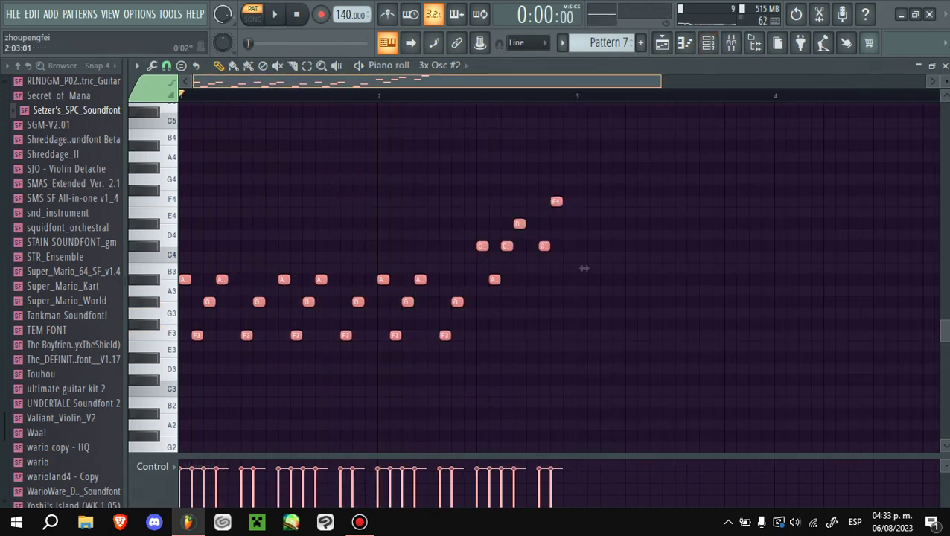
key("space")
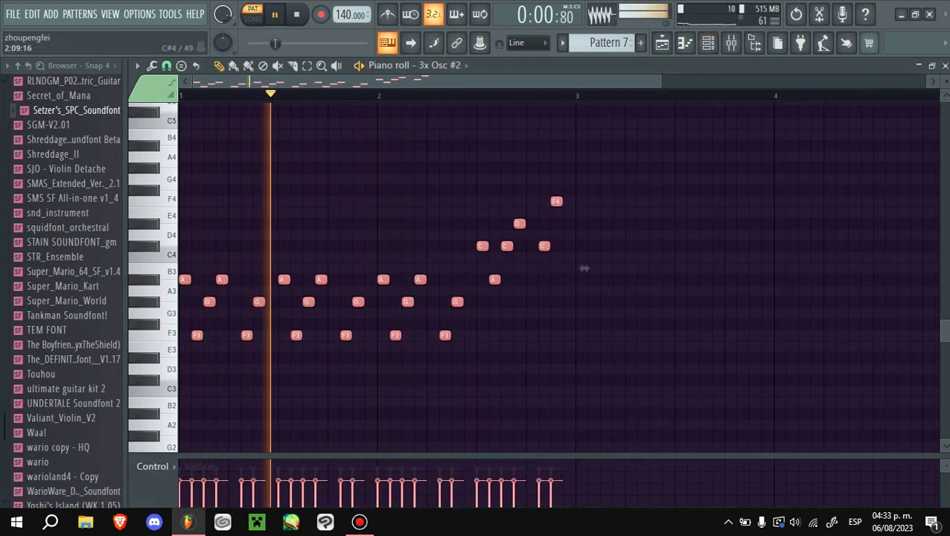
- Raise the phase offset of the first oscillator in 3x Osc #2 while Pattern 7 plays
key("F5")
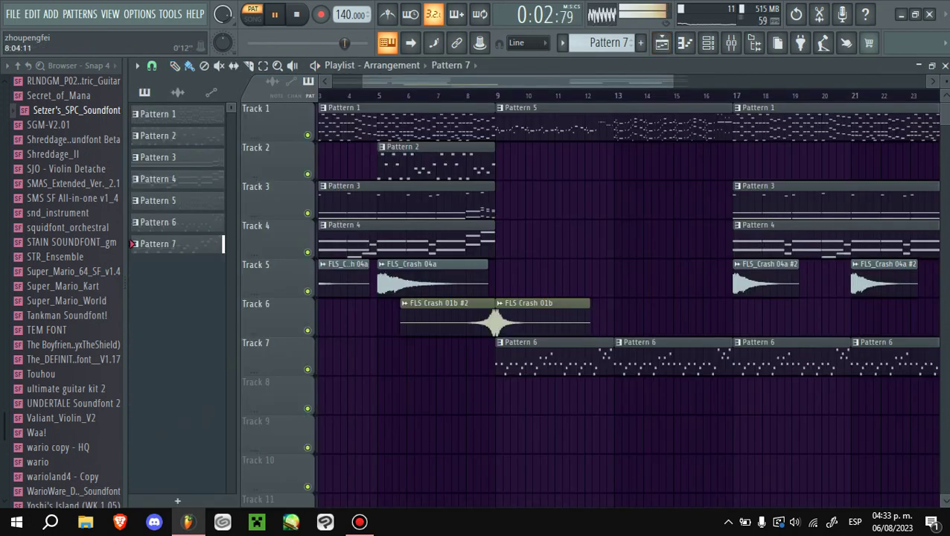
scroll(629, 298, "up", 2)
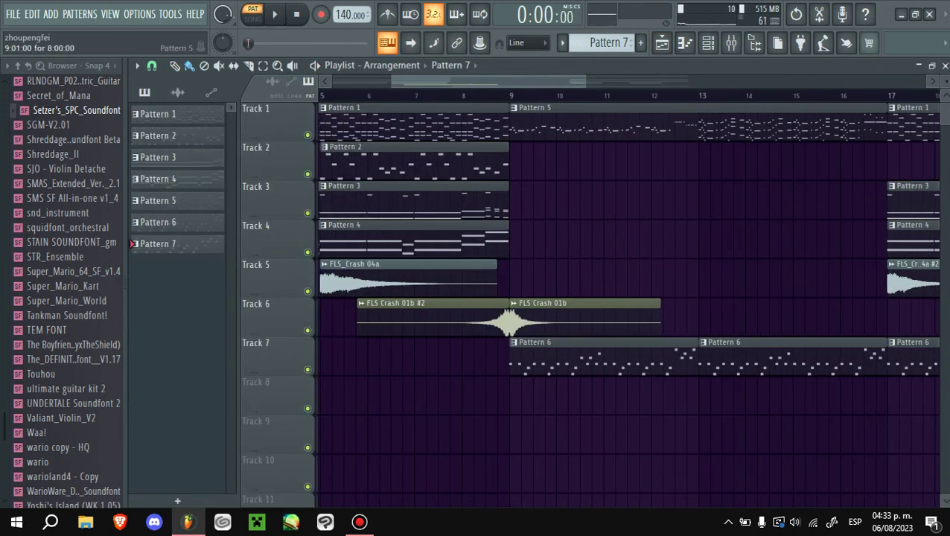
key("F6")
left_click(518, 426)
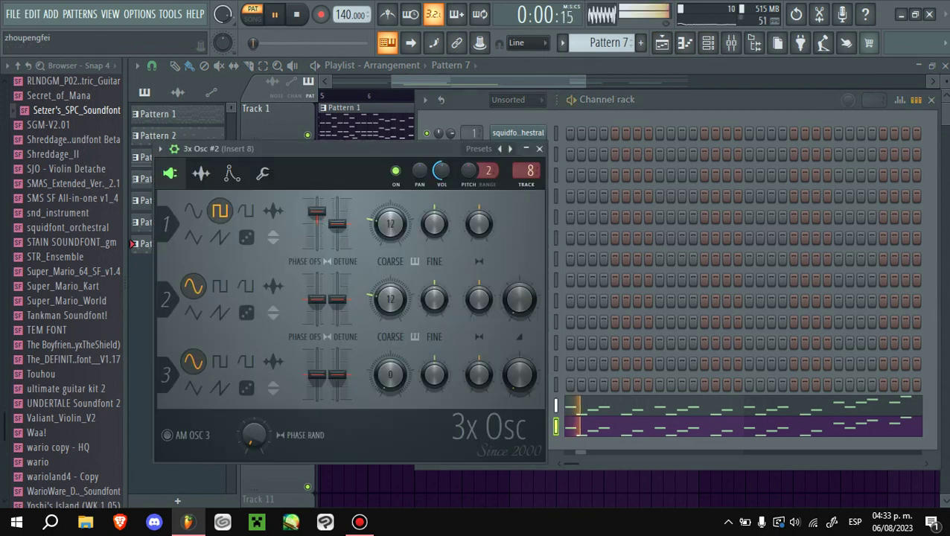
key("F7")
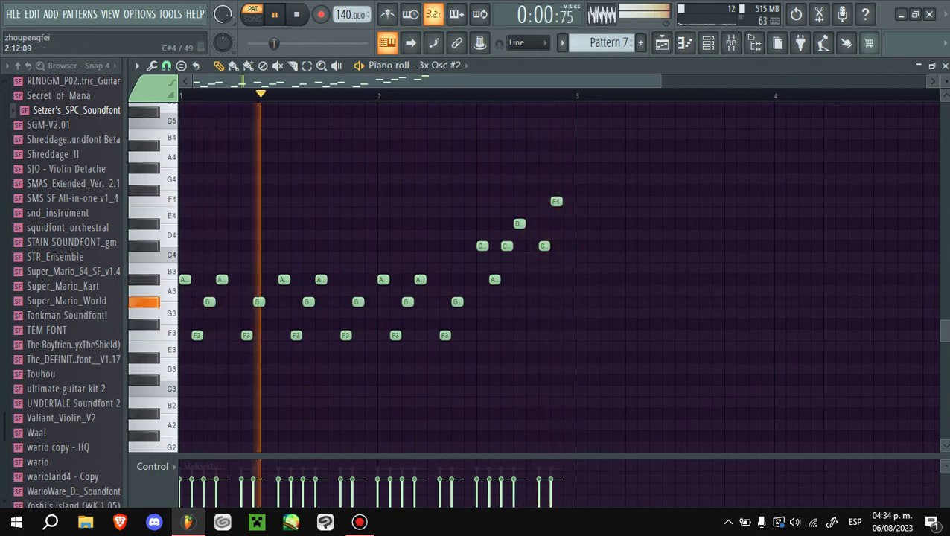
- Place Pattern 7 on Track 8 at bar 9 and repeat it up to bar 17
left_click(662, 42)
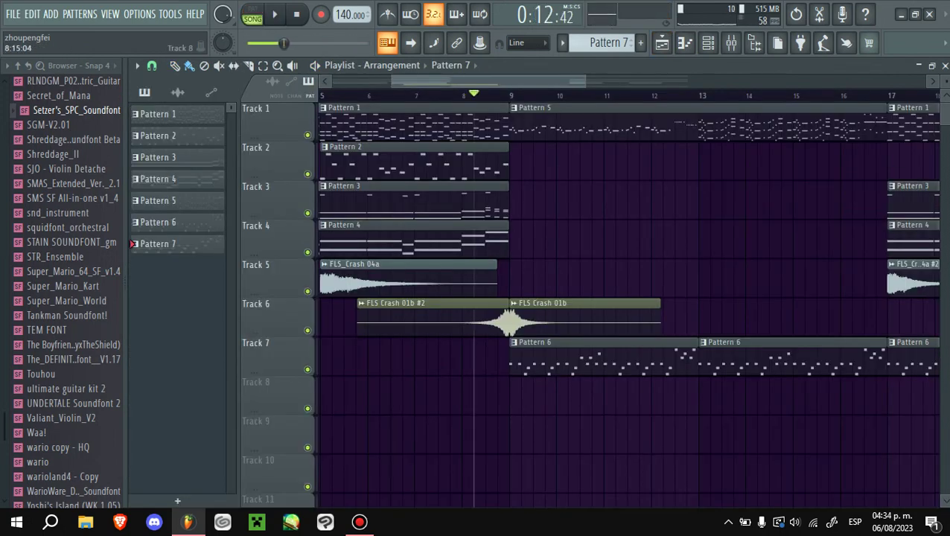
left_click_drag(513, 394, 797, 395)
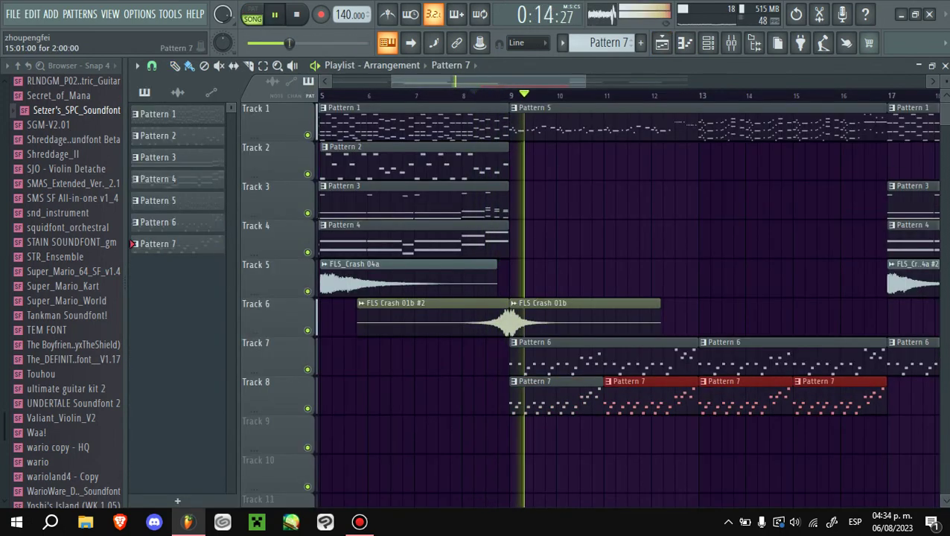
left_click(708, 43)
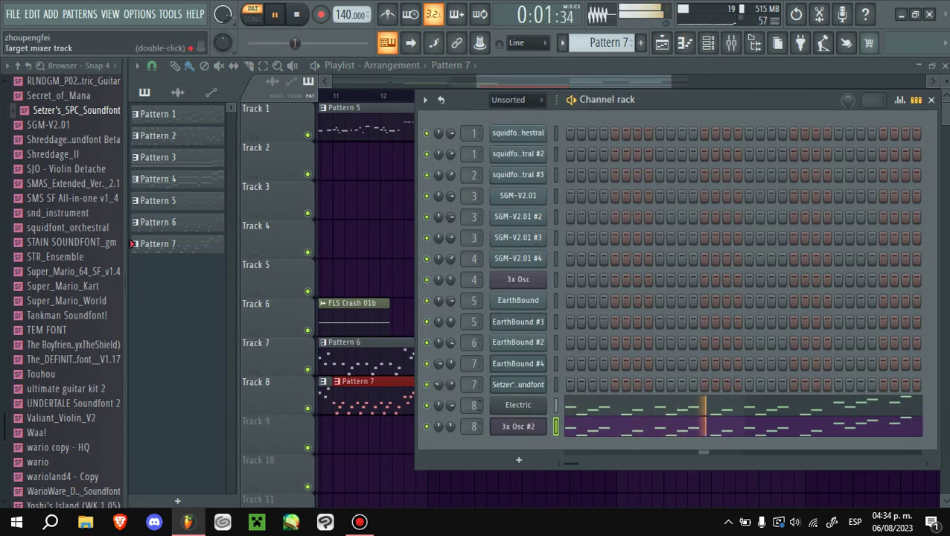
key("F6")
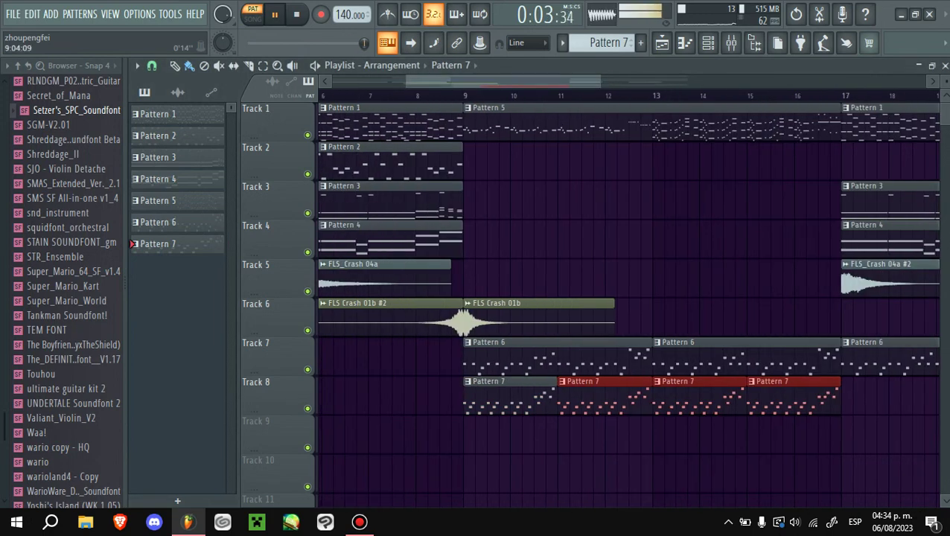
- Extend the repeated Pattern 7 clips on Track 8 from bar 17 to bar 25 and replay the song from about bar 15
key("l")
left_click_drag(711, 394, 857, 394)
left_click(913, 435)
left_click_drag(912, 436, 886, 395)
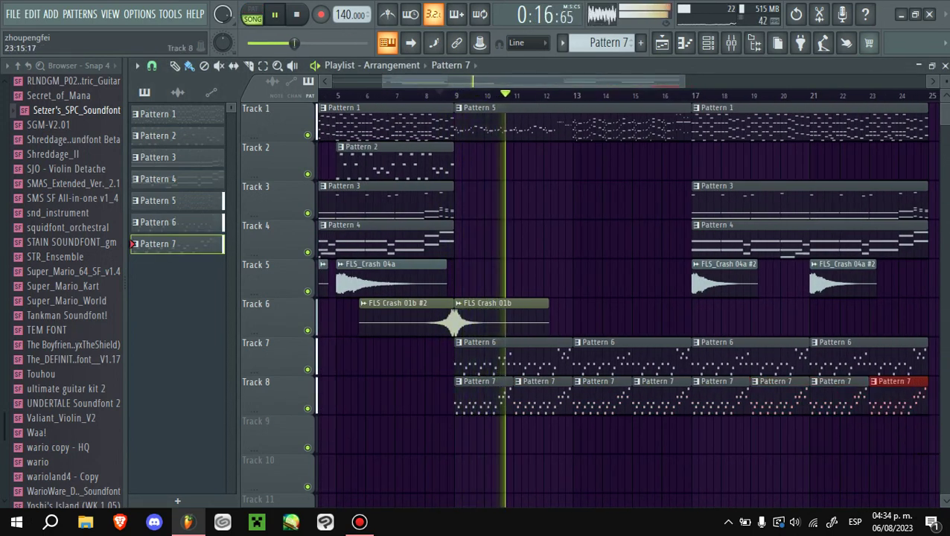
left_click(633, 96)
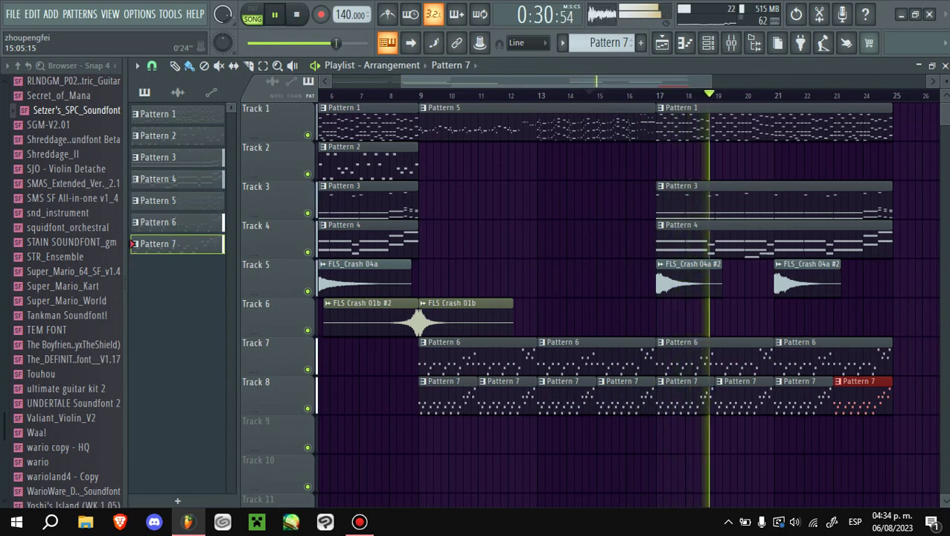
scroll(805, 199, "down", 3, "ctrl")
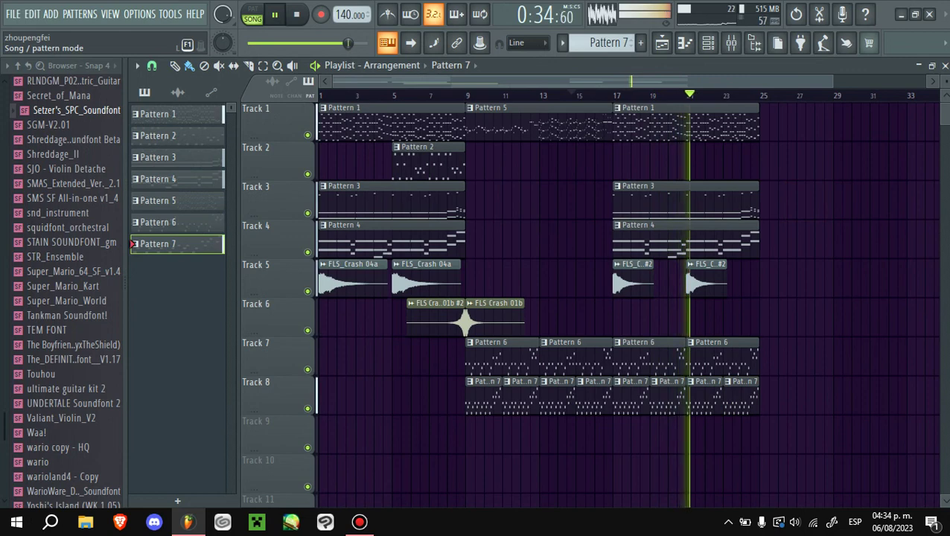
- Place a Pattern 2 clip on Track 2 at bar 21, ending at bar 25
scroll(689, 123, "up", 3, "ctrl")
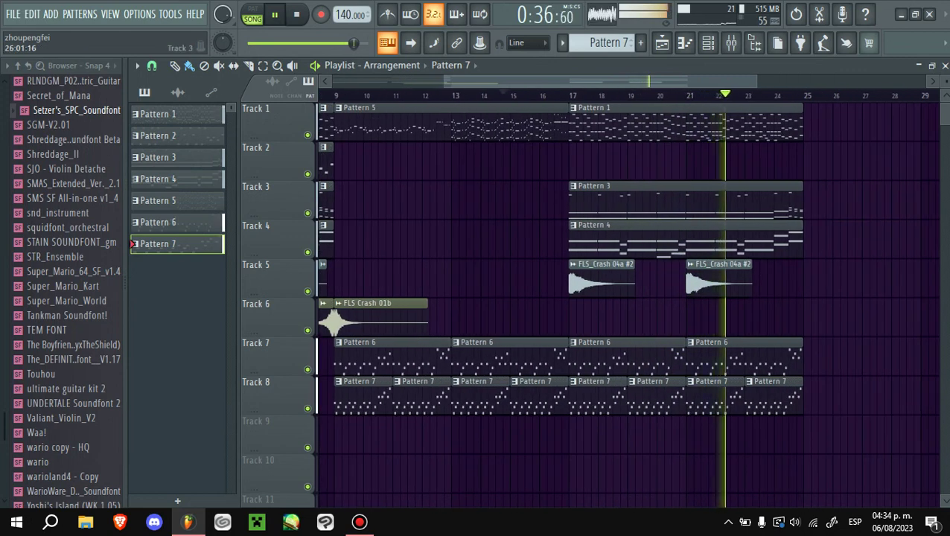
scroll(826, 198, "down", 2, "ctrl")
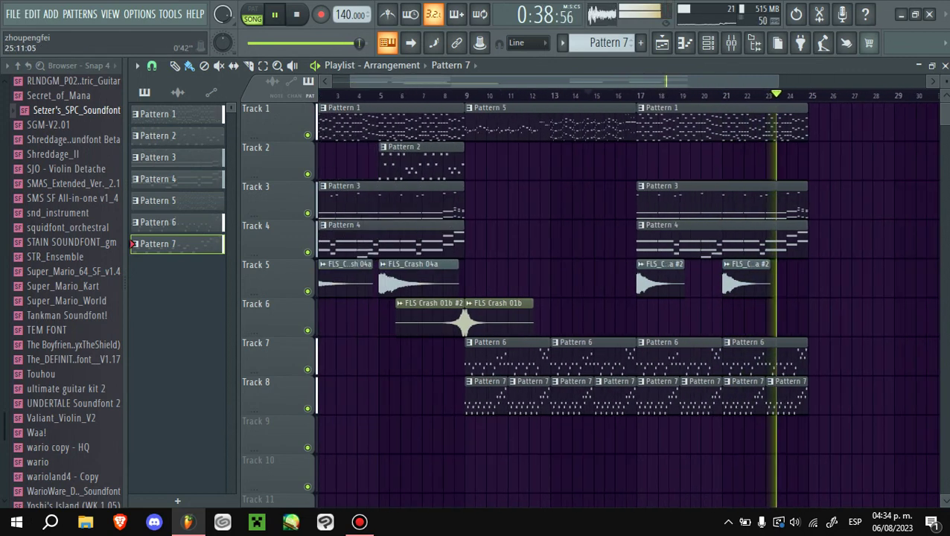
scroll(734, 160, "down", 1, "ctrl")
left_click(734, 160)
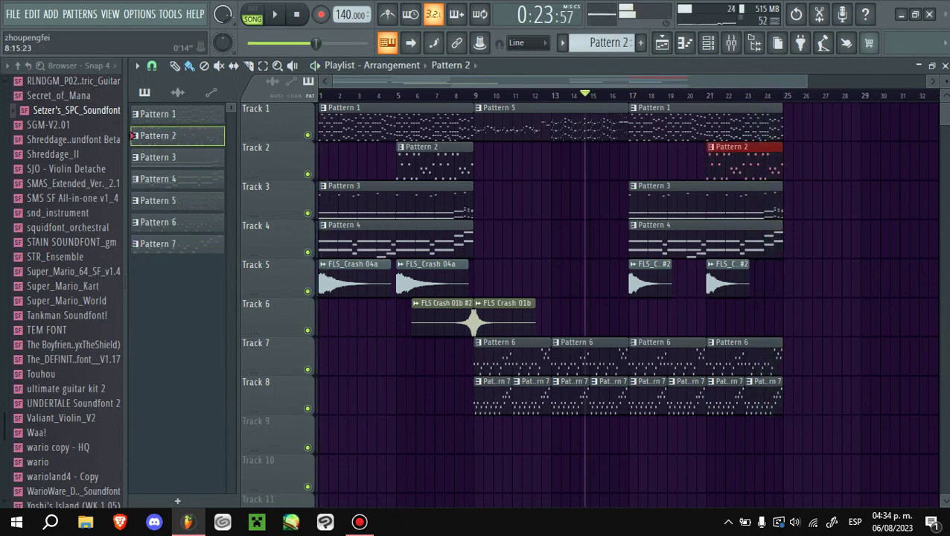
- Play the song from bar 9 with Track 8 soloed
left_click(475, 96)
scroll(475, 96, "up", 2, "ctrl")
right_click(308, 408)
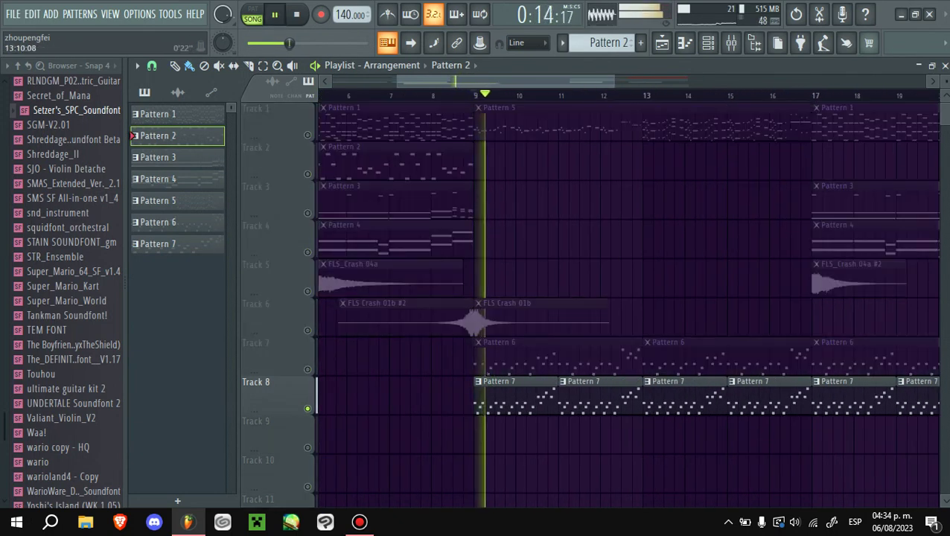
- Transpose Pattern 7's Electric notes down an octave and replay the full song from about bar 8 without the Track 8 solo
left_click(708, 43)
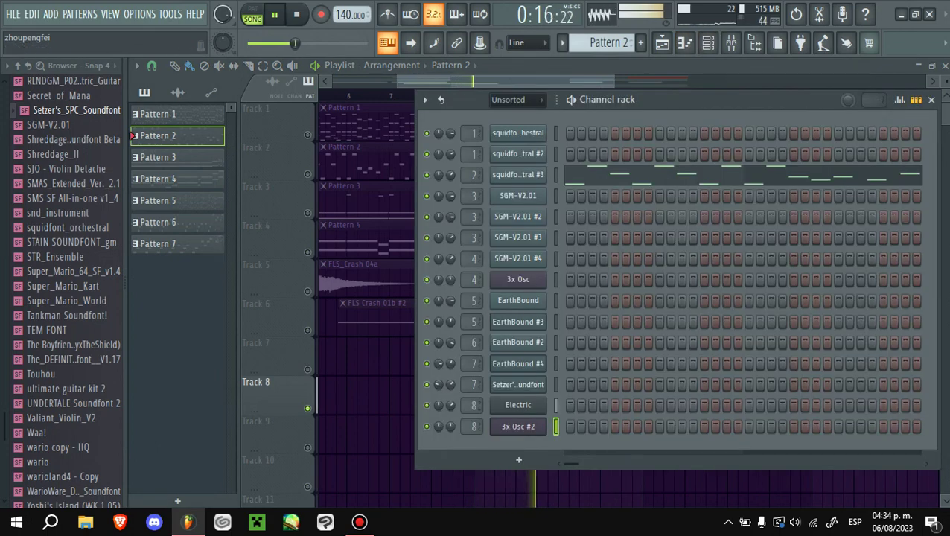
key("F6")
double_click(372, 391)
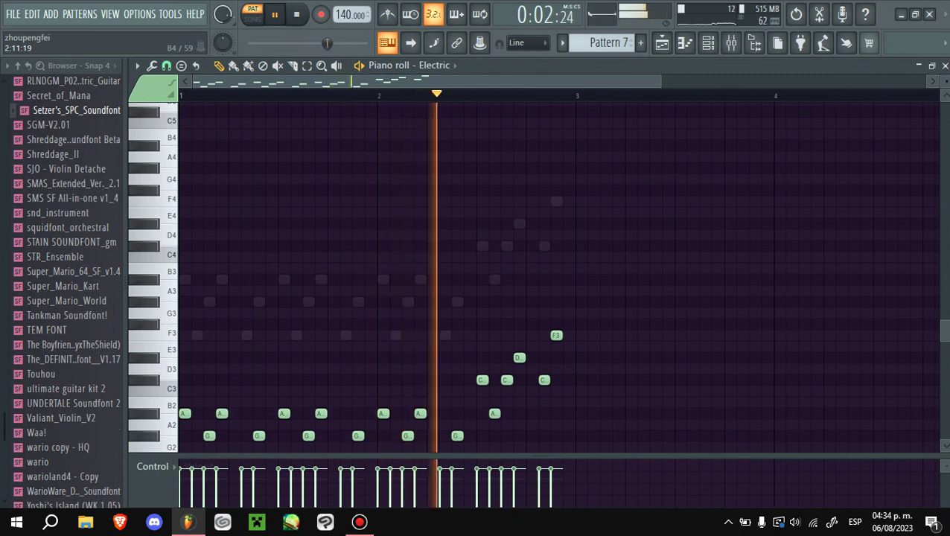
left_click(662, 42)
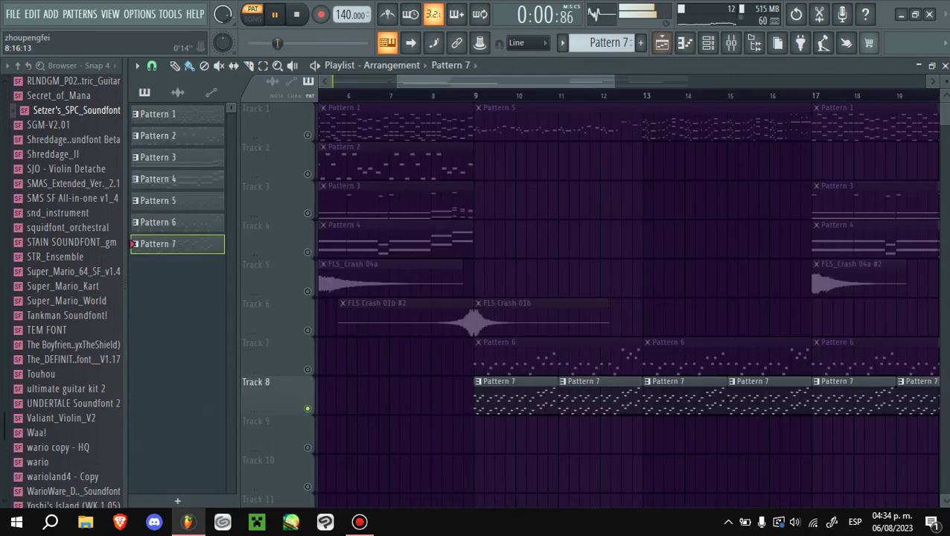
key("l")
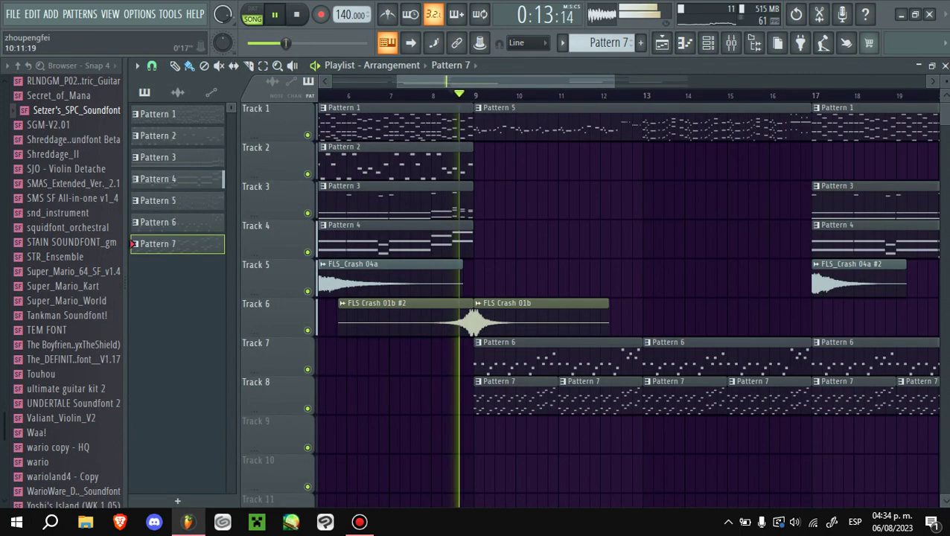
scroll(601, 298, "up", 2)
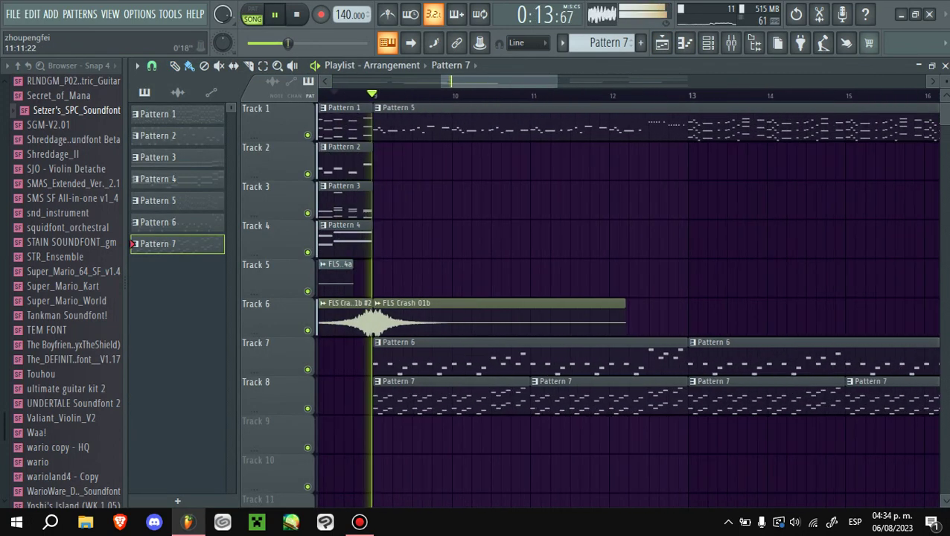
scroll(601, 298, "down", 2)
- Transpose Pattern 7's Electric notes up an octave and set the Electric channel volume to 50%
key("F7")
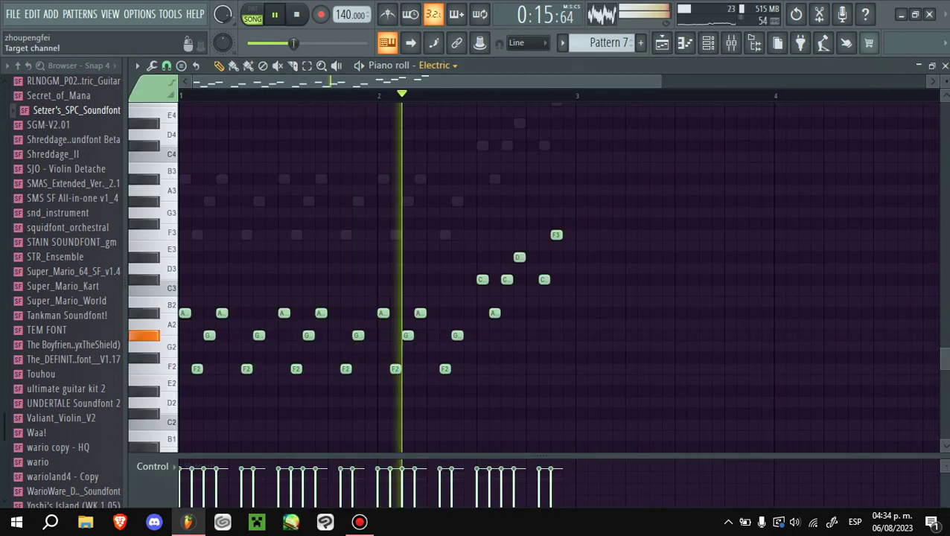
key("ctrl+Up")
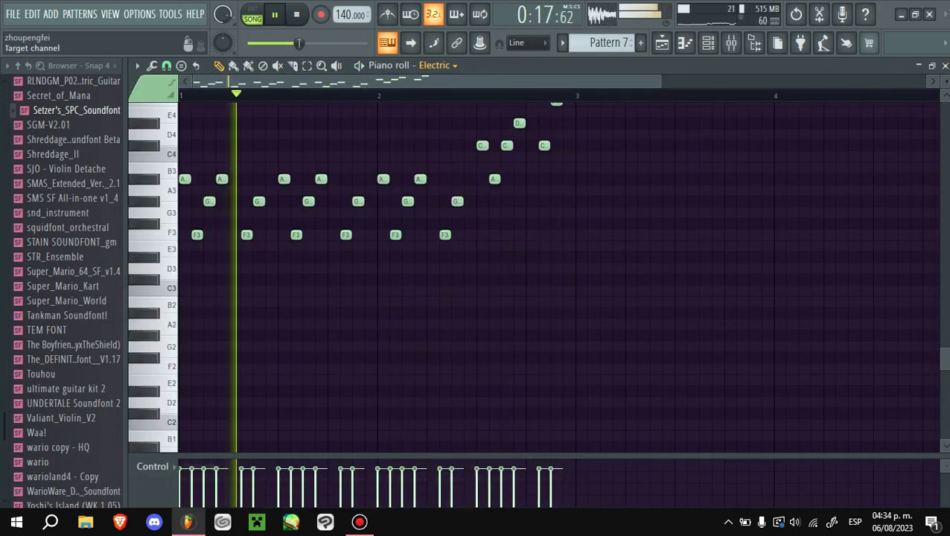
key("F6")
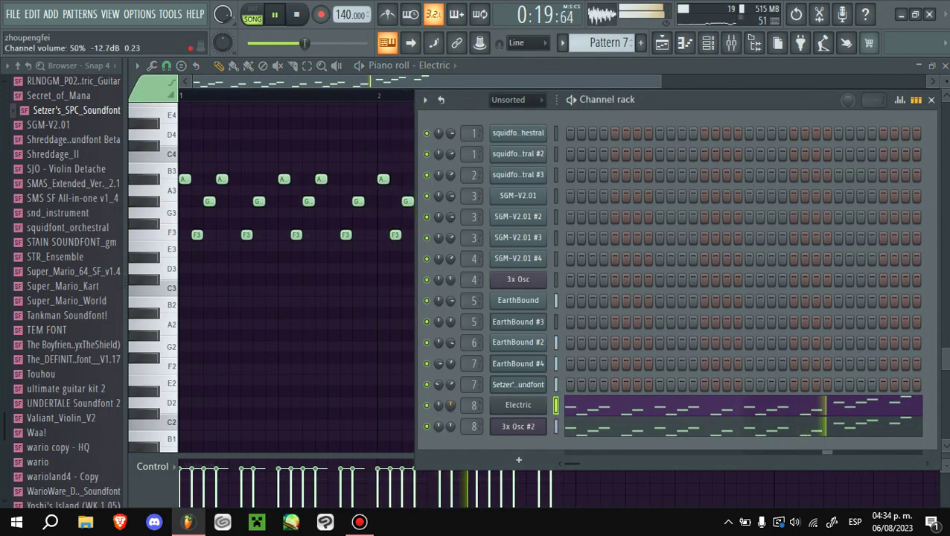
key("F5")
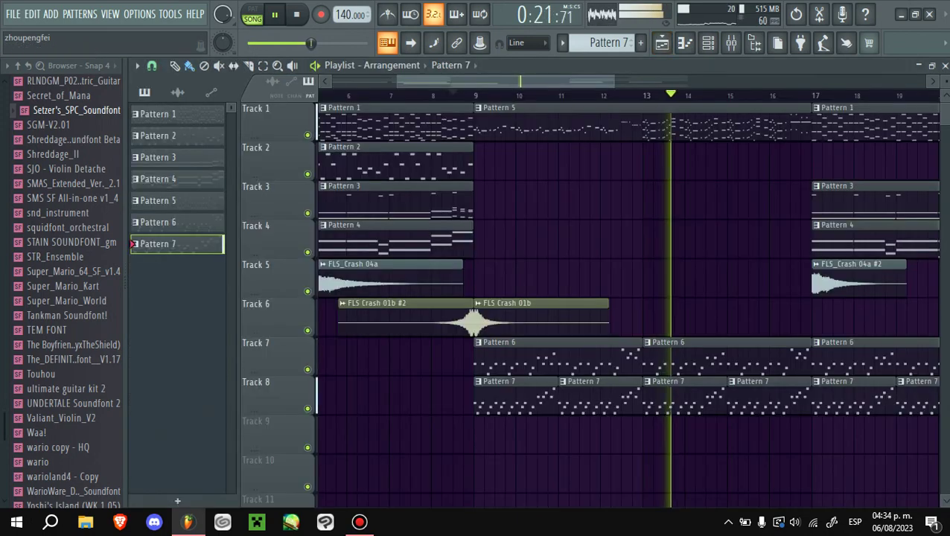
- Listen to the song from about bar 16 and briefly replay it from about bar 8
scroll(624, 94, "down", 1)
left_click(624, 94)
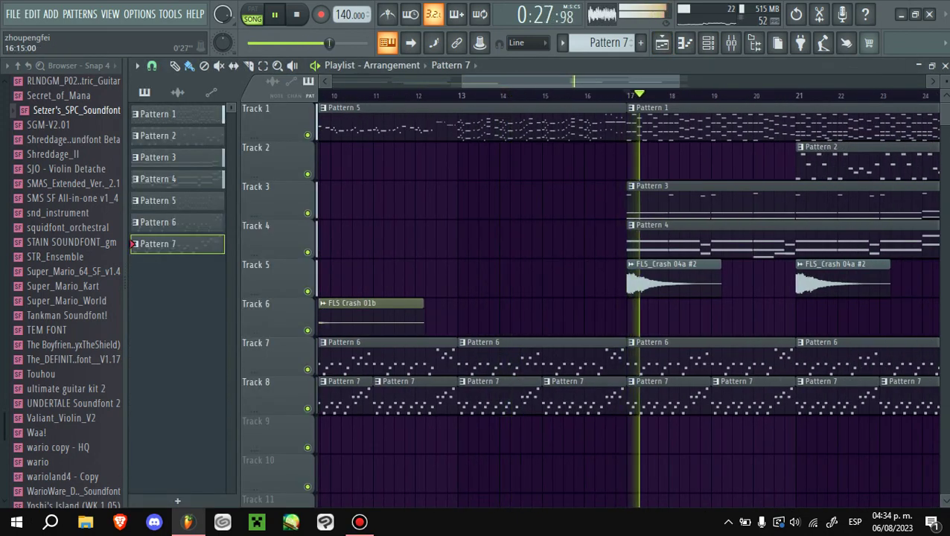
scroll(625, 94, "down", 3)
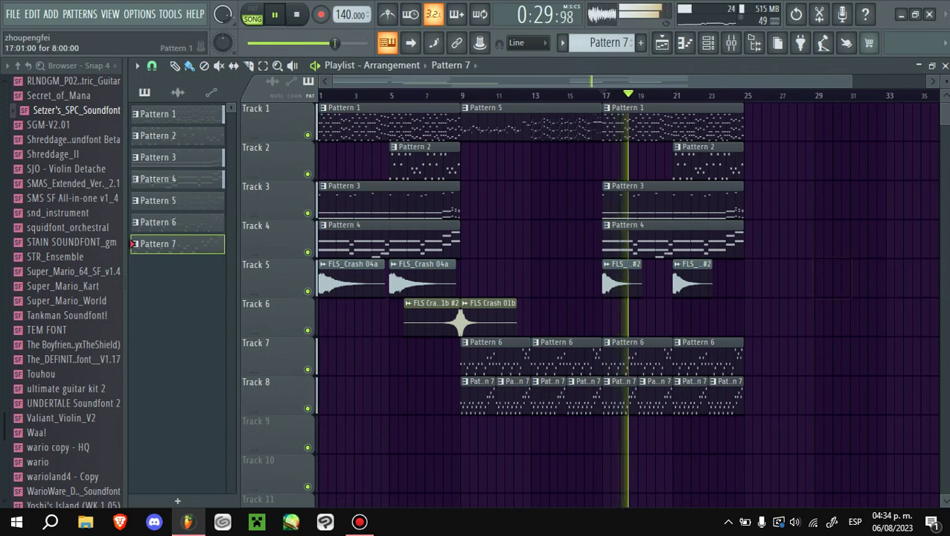
key("space")
scroll(626, 94, "up", 3)
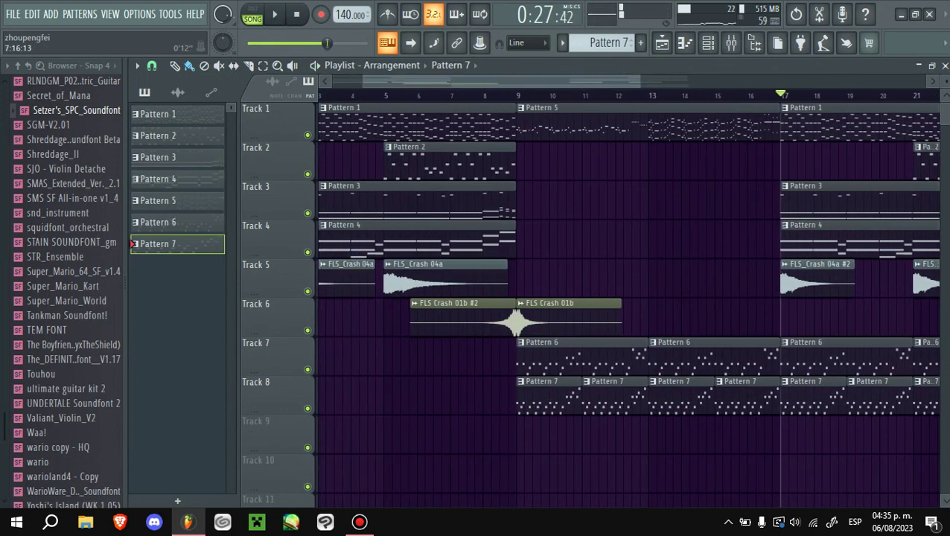
scroll(528, 93, "up", 1)
key("space")
key("space")
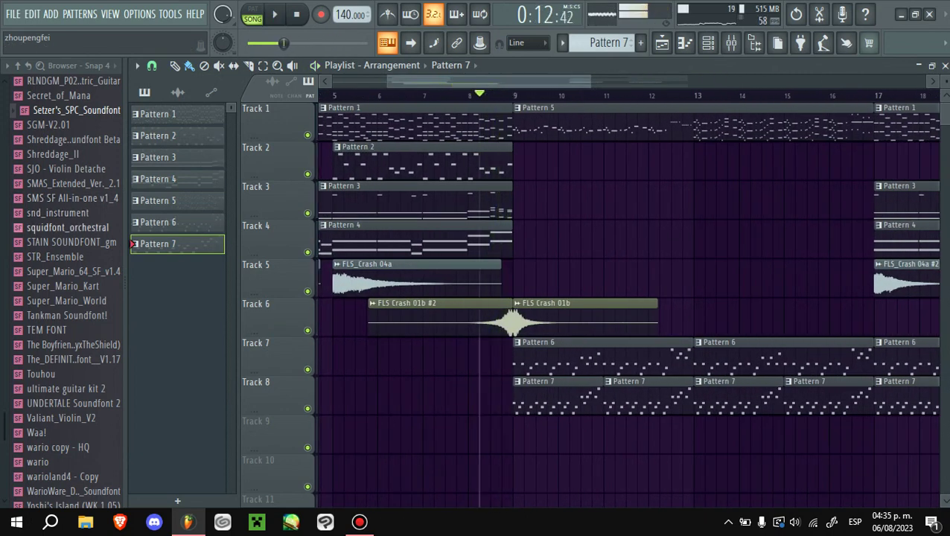
- Load the Drum Set JD Rockset 5 soundfont into a new Soundfont Player channel with the JDRockKit patch
scroll(71, 298, "up", 2)
scroll(71, 297, "up", 4)
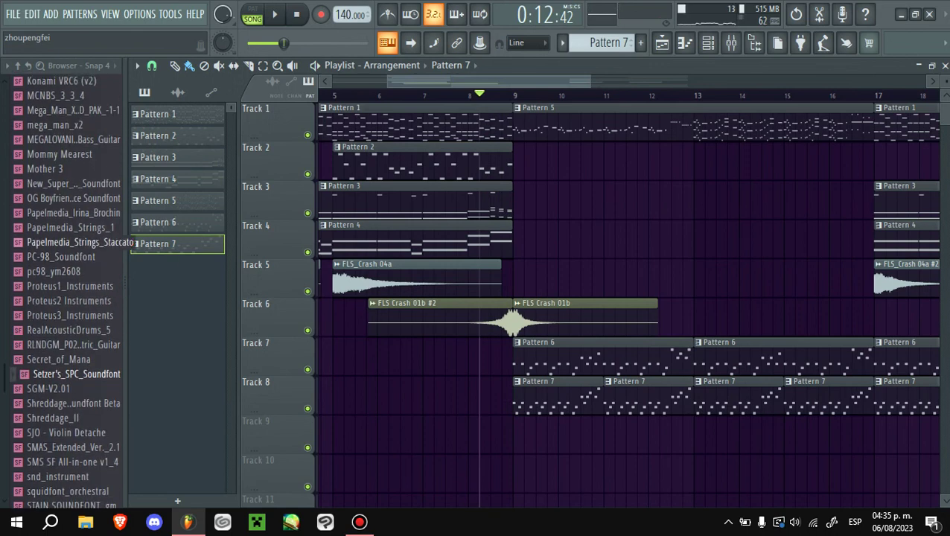
scroll(71, 298, "down", 2)
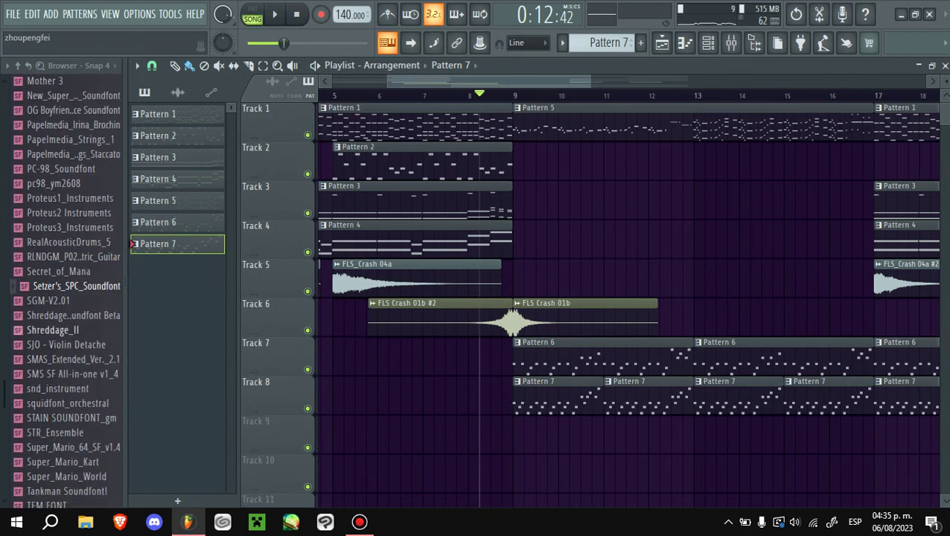
scroll(71, 297, "up", 8)
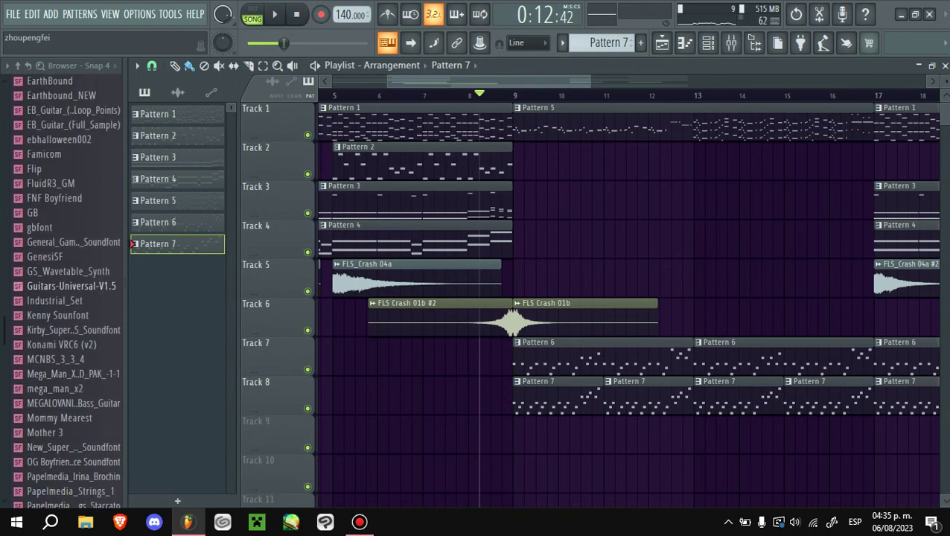
scroll(71, 298, "up", 6)
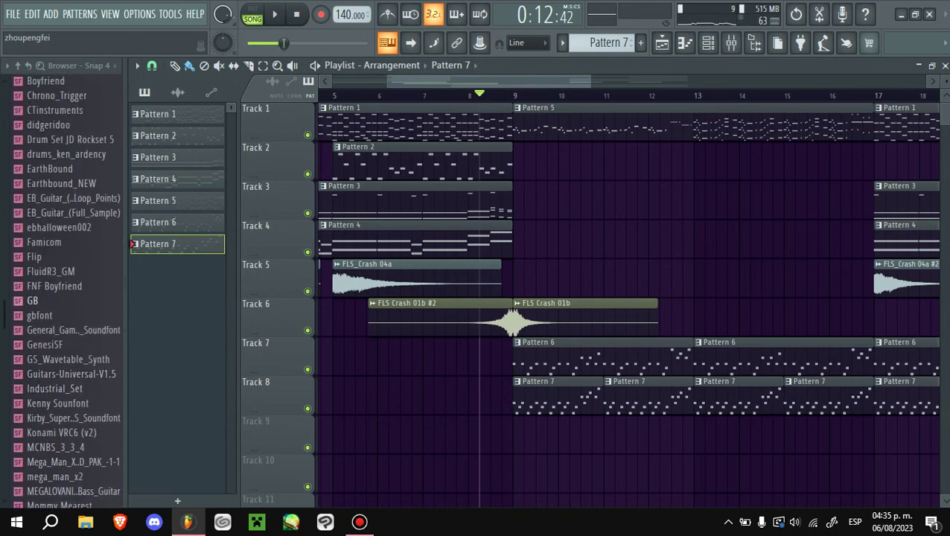
scroll(71, 298, "down", 8)
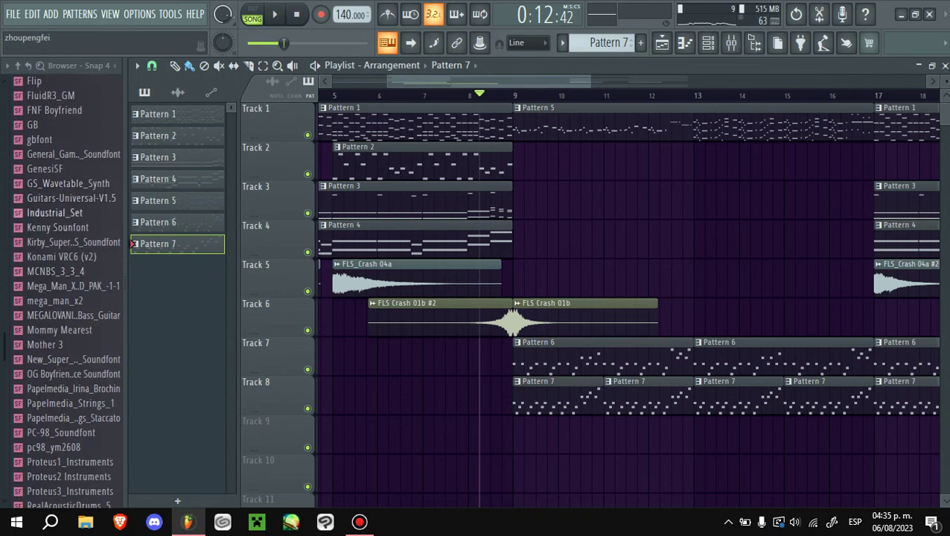
scroll(71, 223, "down", 2)
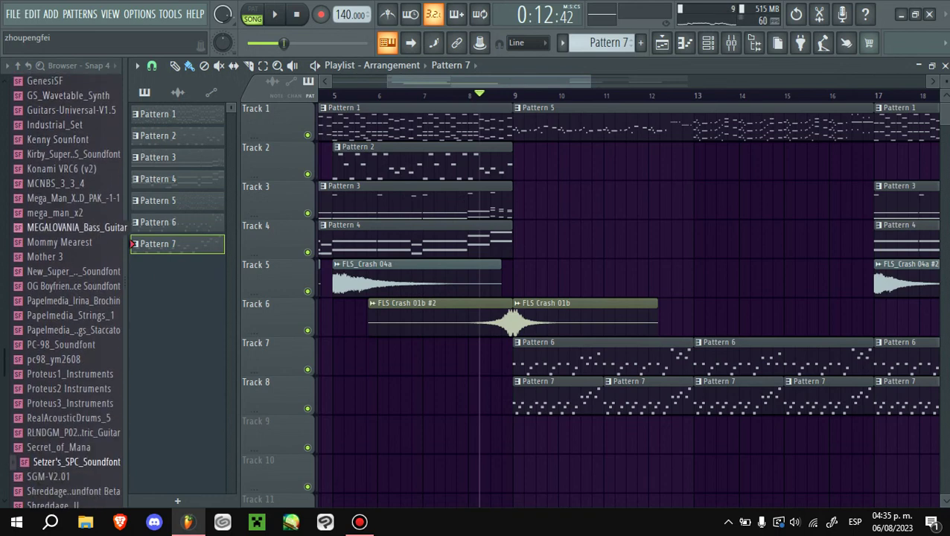
scroll(75, 227, "down", 6)
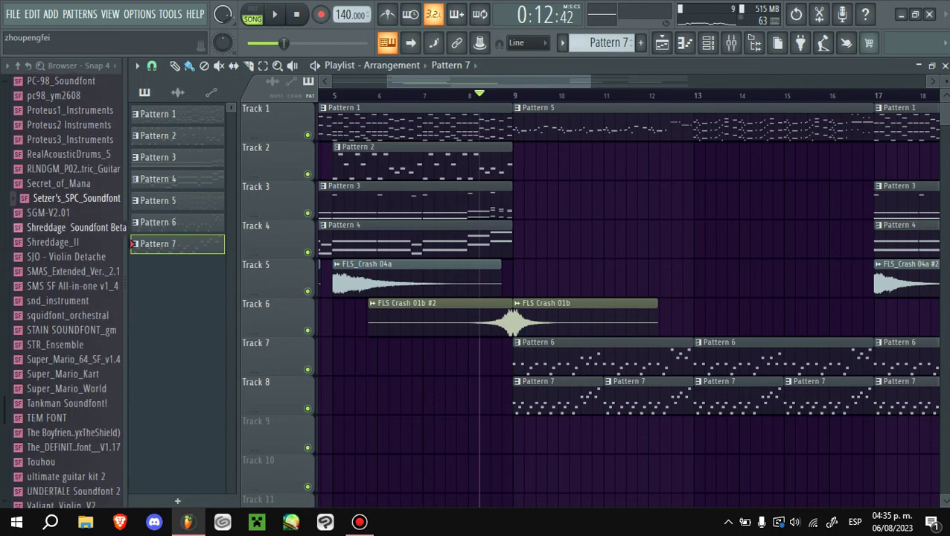
scroll(71, 290, "up", 14)
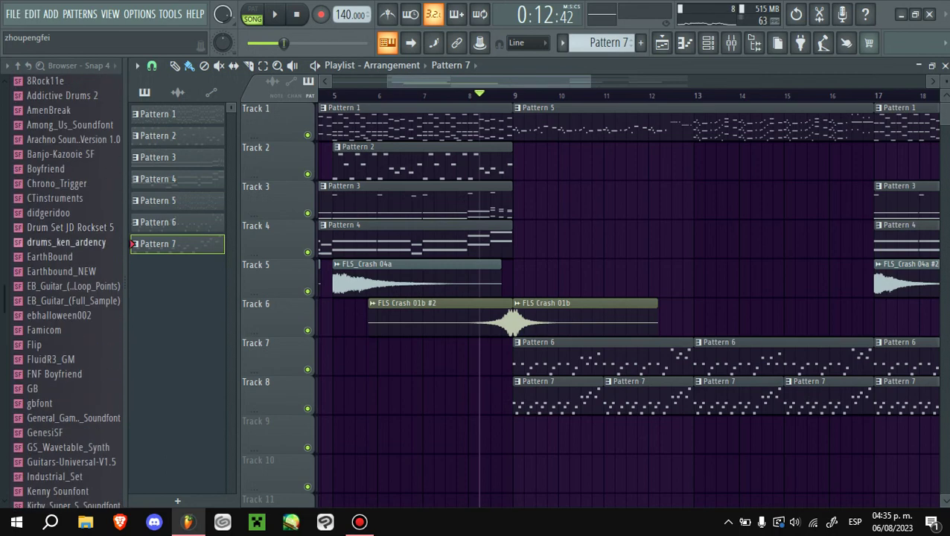
right_click(86, 227)
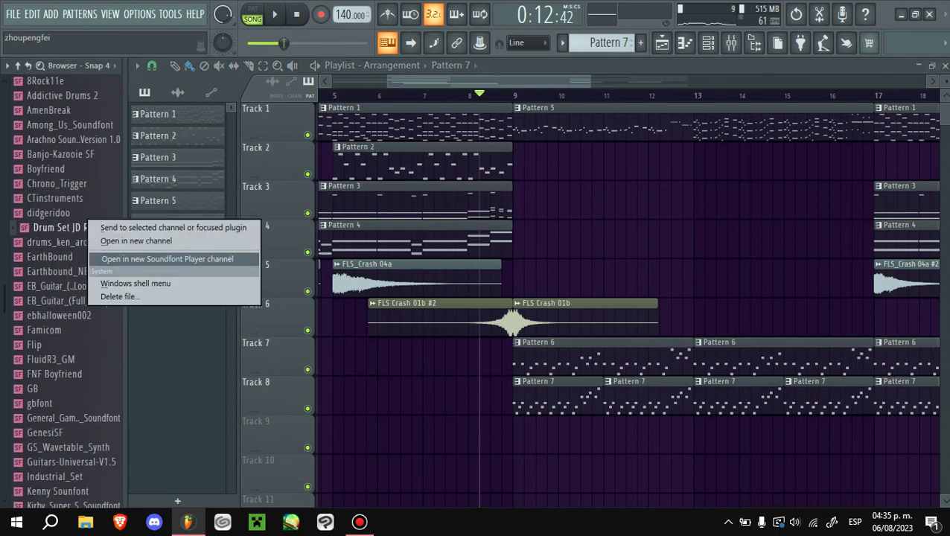
left_click(167, 258)
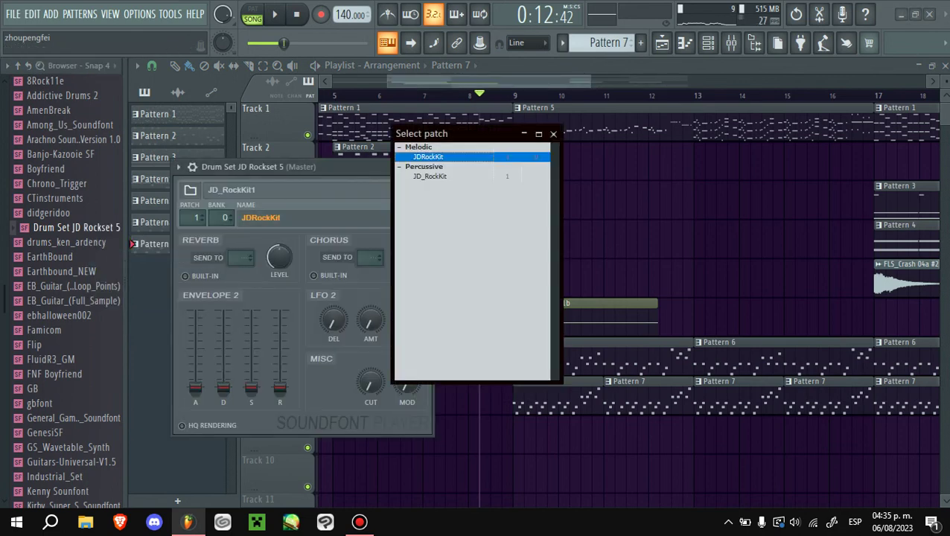
left_click(554, 134)
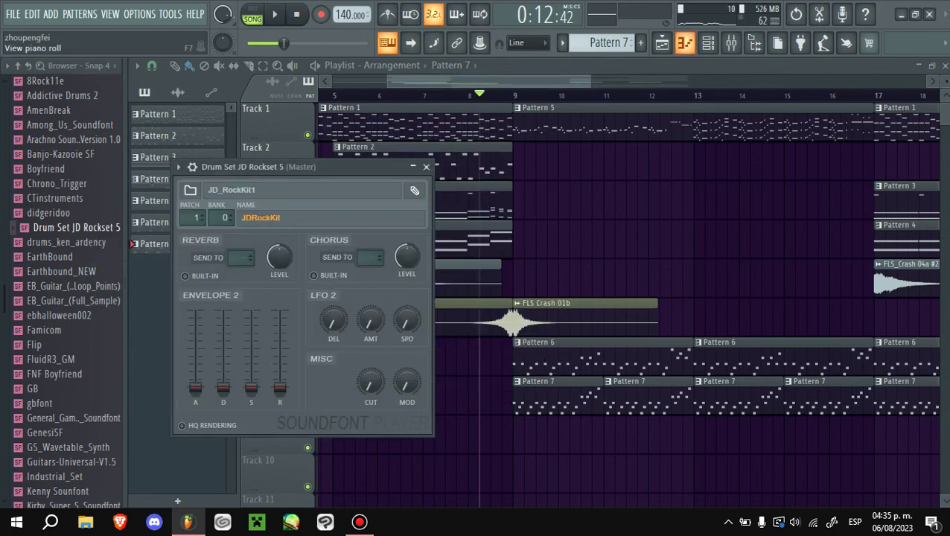
- In Pattern 8, add C3 notes for the drum set on steps 1 and 4 of bar 1, raise their velocities slightly and play them
left_click(685, 43)
scroll(562, 42, "down", 1)
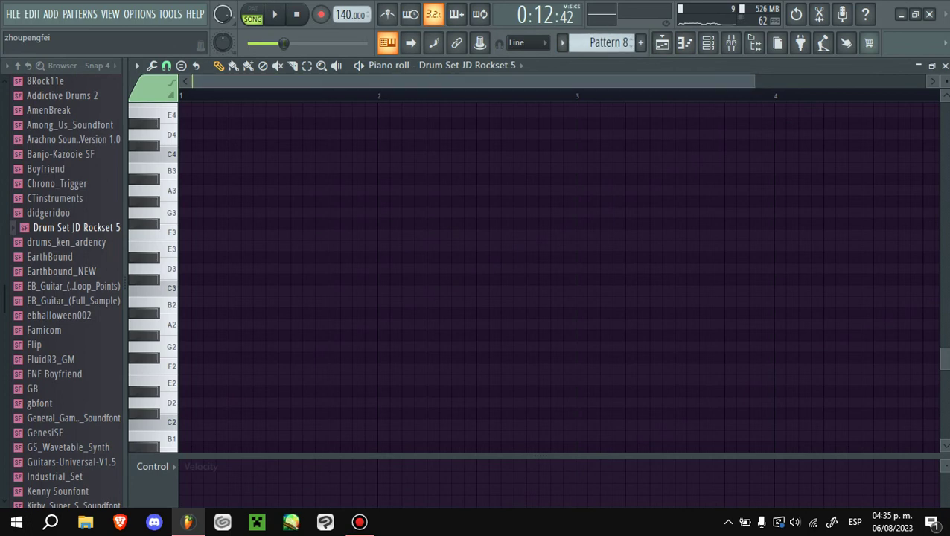
scroll(152, 277, "up", 5)
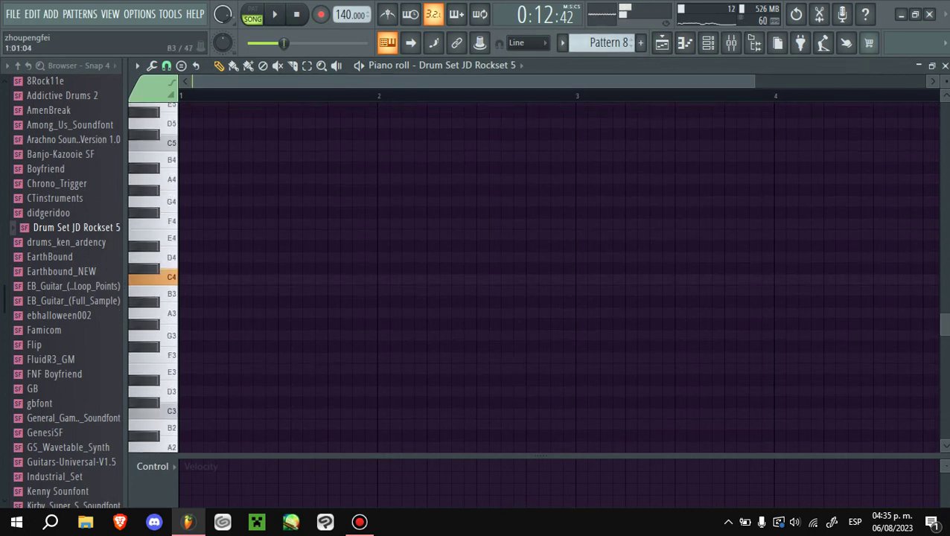
scroll(153, 277, "down", 1)
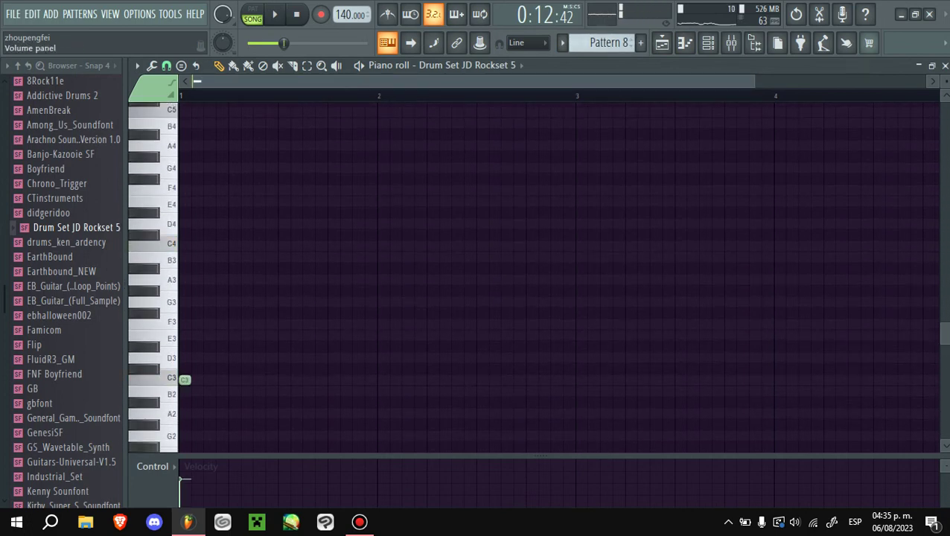
left_click(222, 380)
key("space")
key("space")
key("ctrl+a")
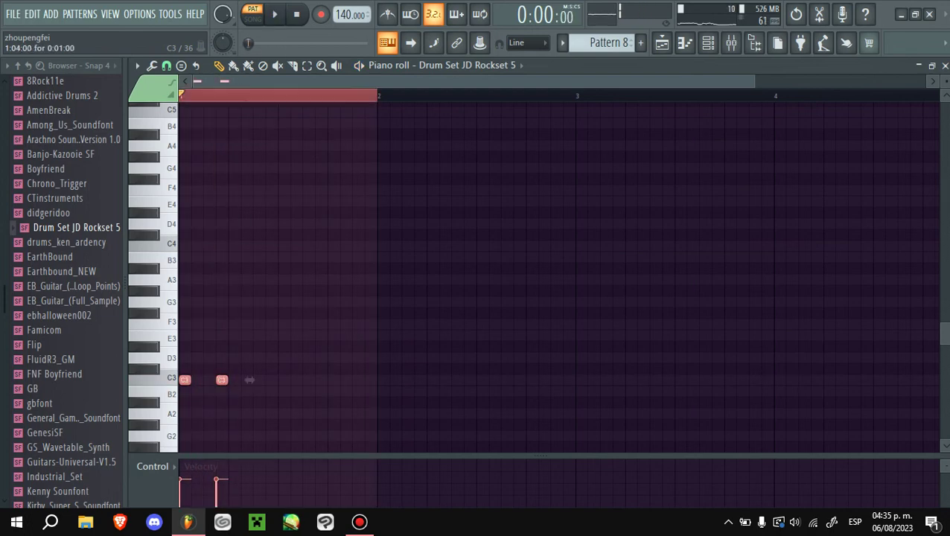
key("space")
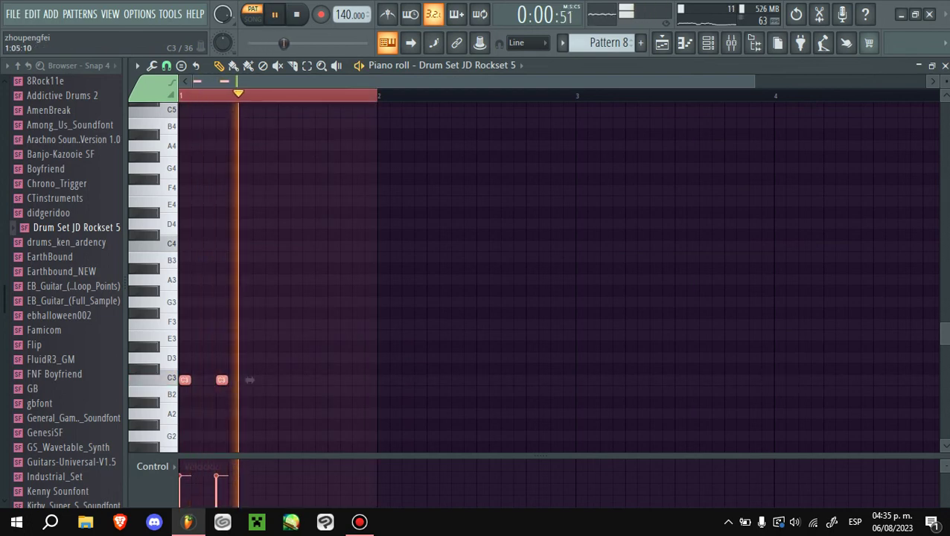
- Add C3 drum notes on steps 9 and 12 and an E3 note on step 3 of bar 1 in Pattern 8
left_click(283, 380)
key("space")
left_click(321, 379)
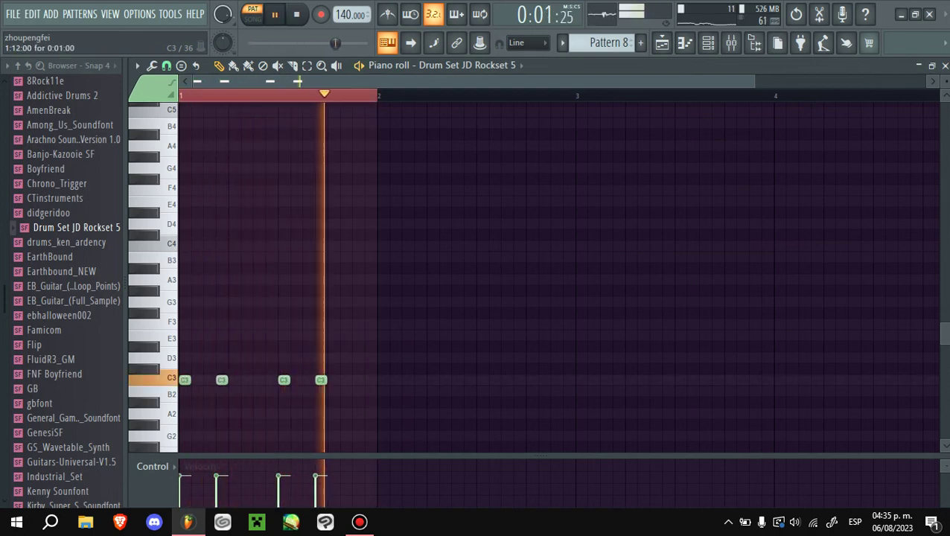
key("space")
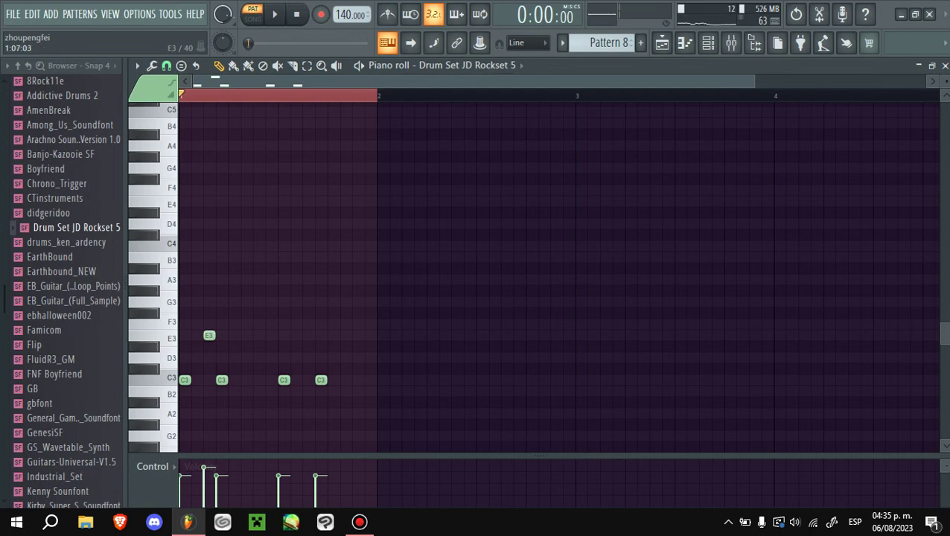
- Add E3 drum notes on steps 7, 11 and 15 and a C3 note on step 16 of bar 1, playing the pattern
left_click(259, 335)
key("space")
key("space")
key("space")
left_click(309, 335)
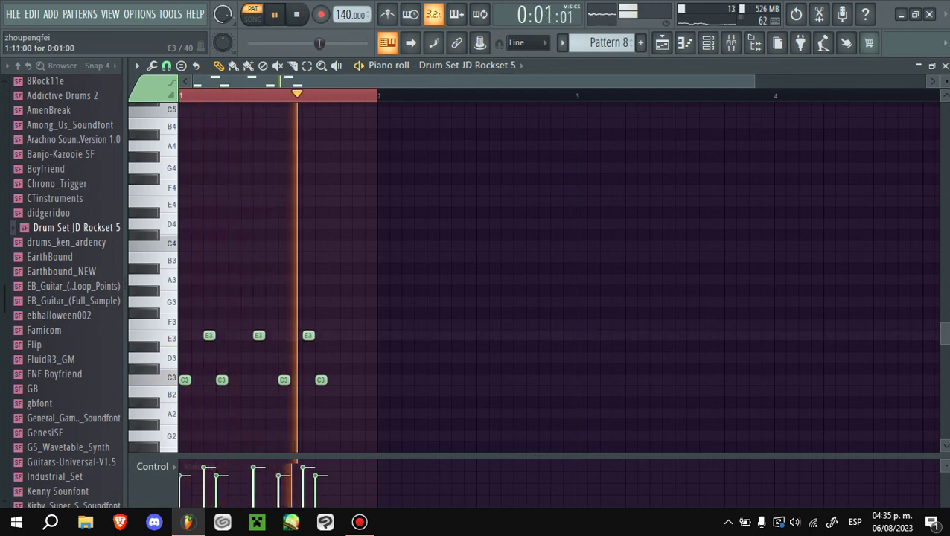
key("space")
key("space")
key("space")
left_click(359, 335)
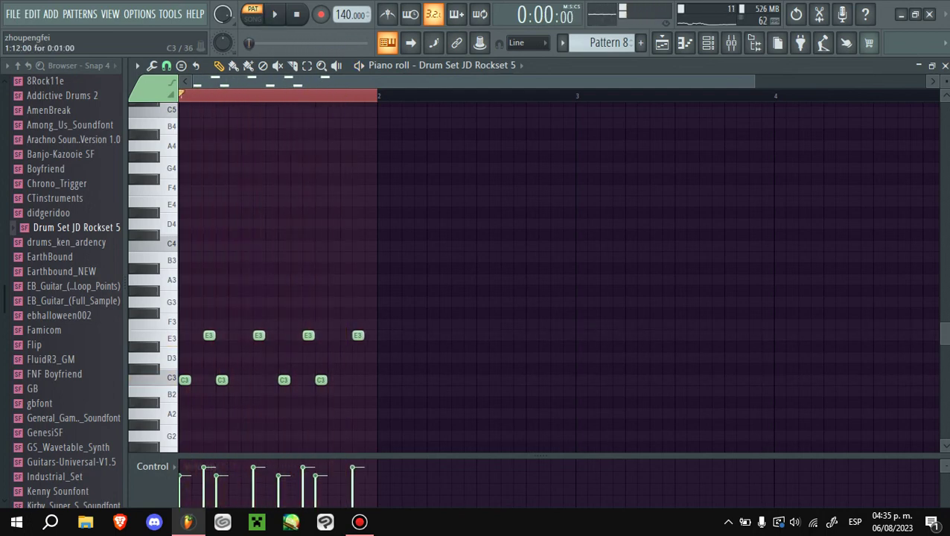
key("space")
left_click(371, 379)
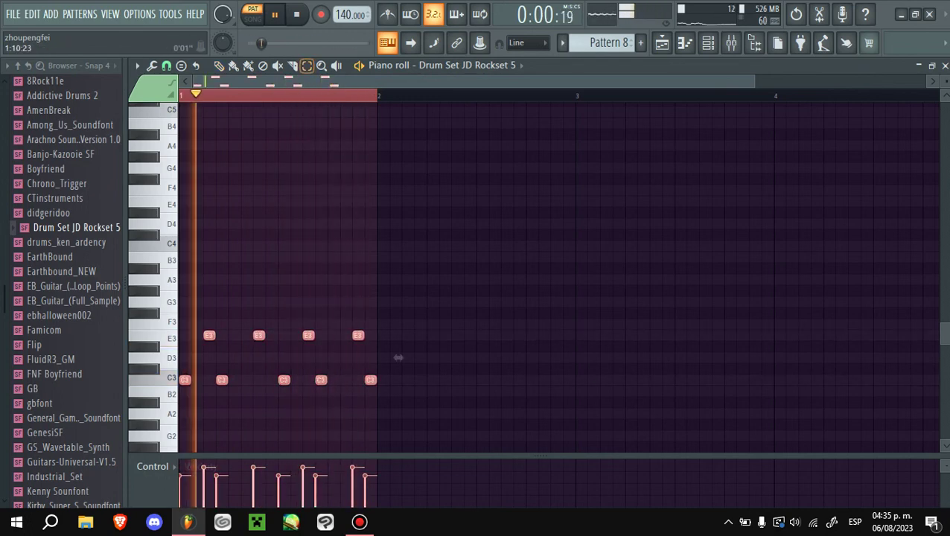
- Duplicate all of bar 1's drum notes three times to fill bars 2 to 4
key("ctrl+b")
key("ctrl+b")
key("ctrl+b")
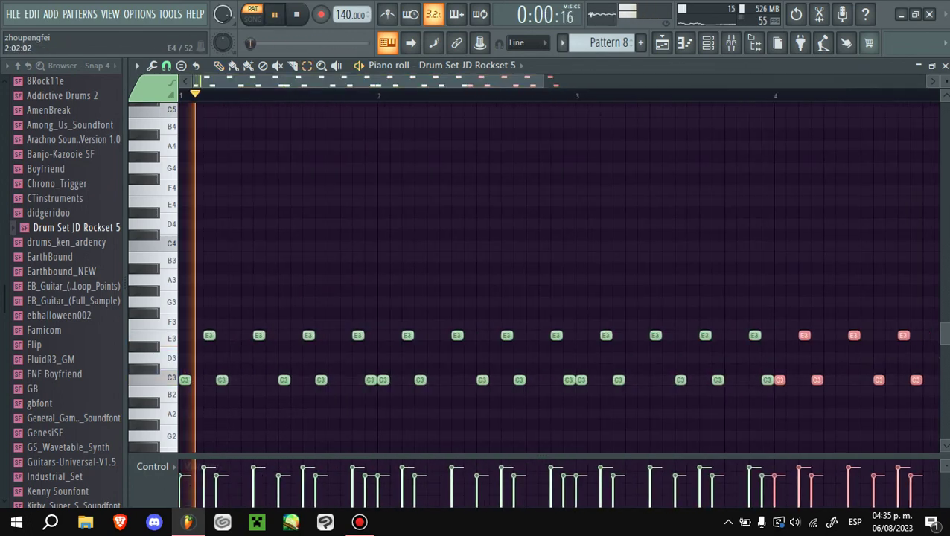
- Vary the end of bar 2 by adding an E3 note on step 13 and moving the C3 on step 16 to E3
scroll(559, 212, "up", 2)
scroll(558, 212, "down", 3)
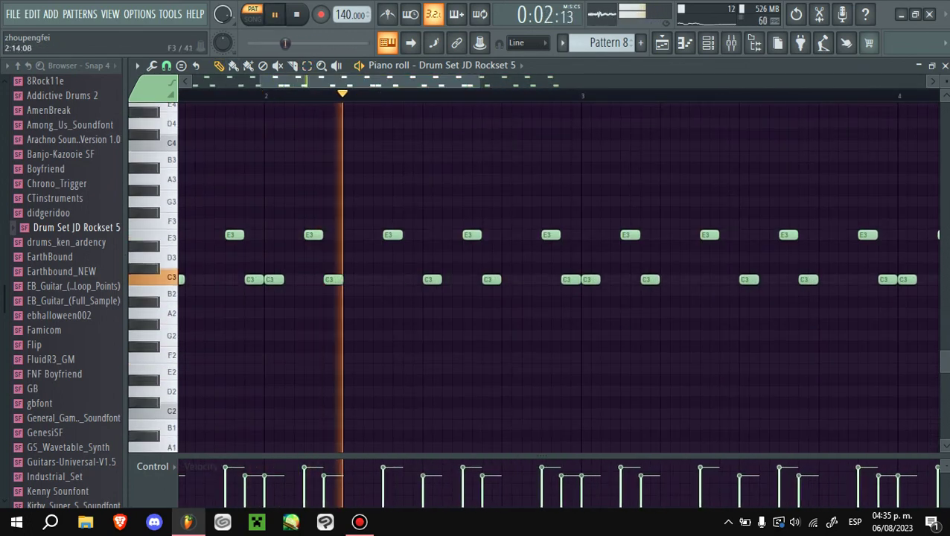
left_click(511, 234)
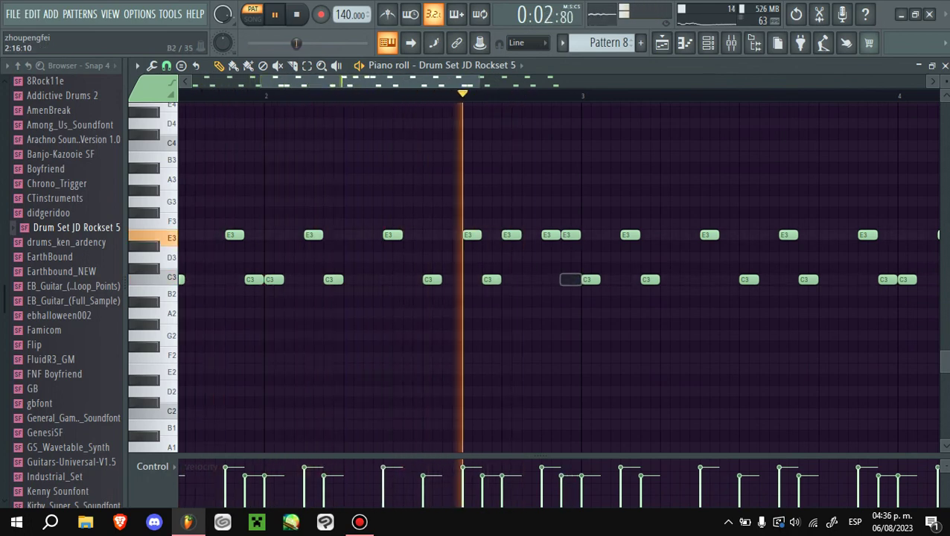
left_click_drag(570, 279, 571, 234)
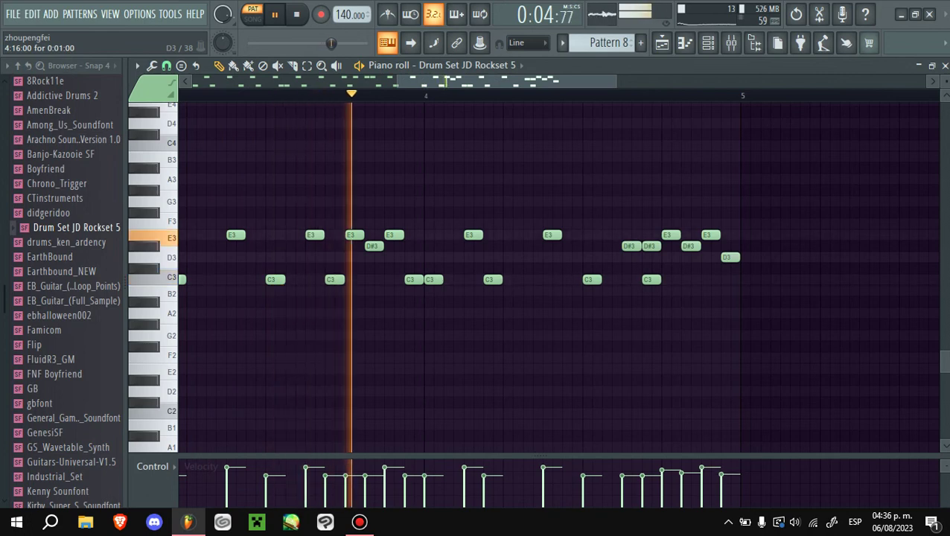
- Listen to the four-bar drum pattern and review the fills at the ends of bars 2, 3 and 4
scroll(533, 277, "up", 1)
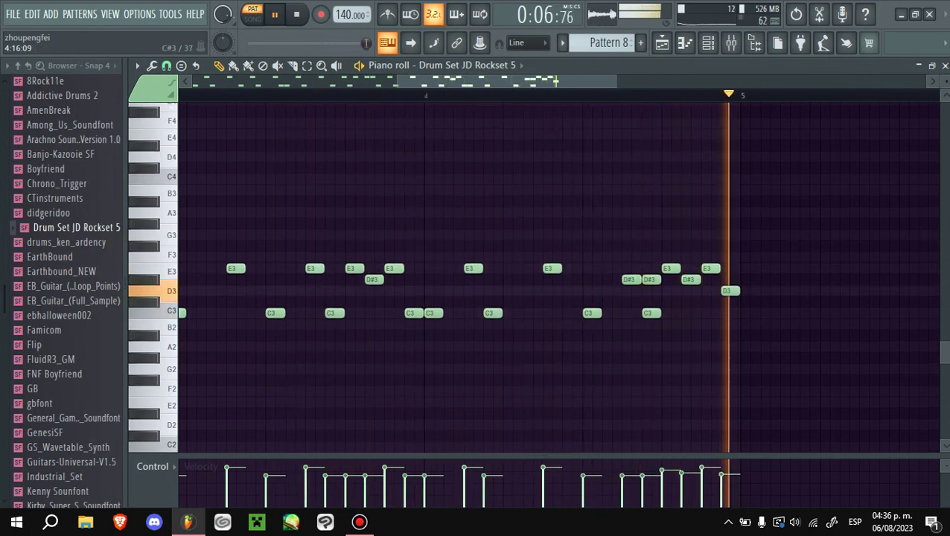
scroll(533, 277, "down", 3)
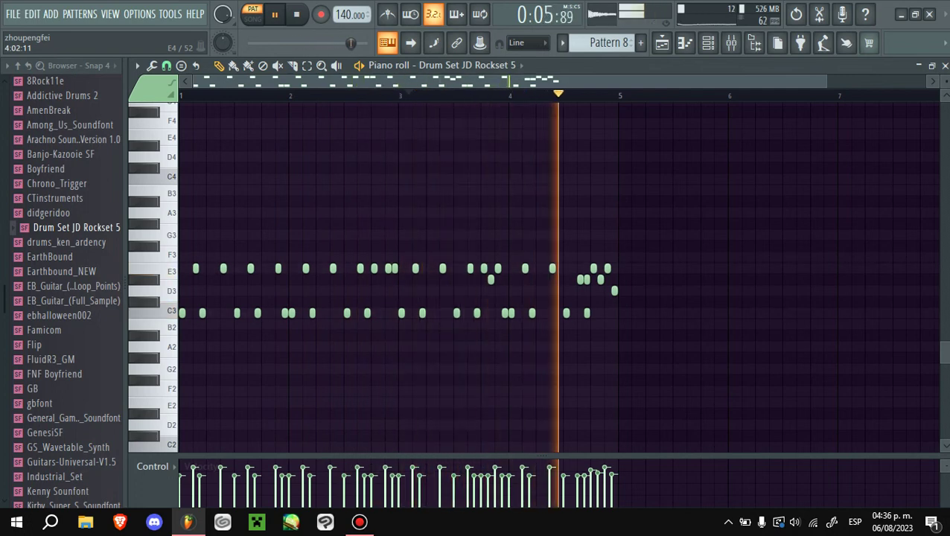
scroll(533, 277, "up", 2)
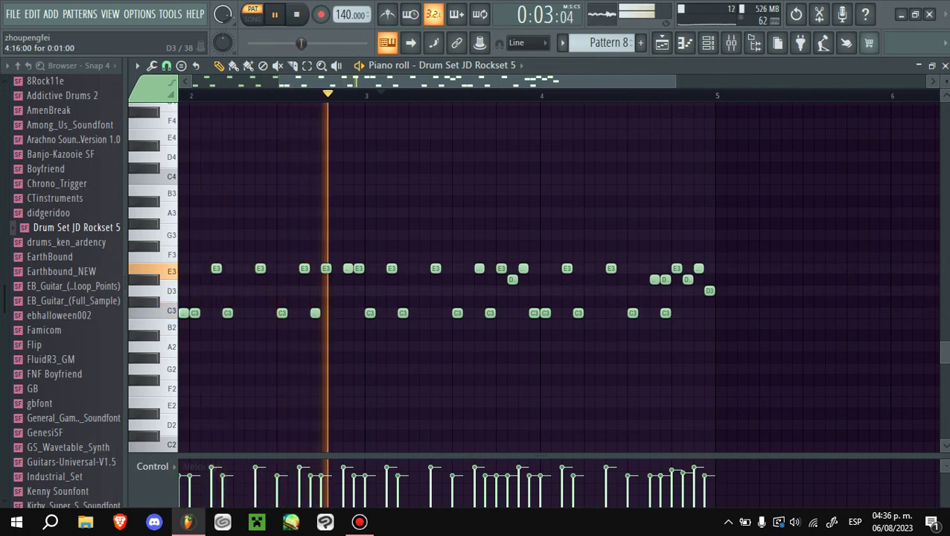
key("space")
scroll(533, 277, "left", 2)
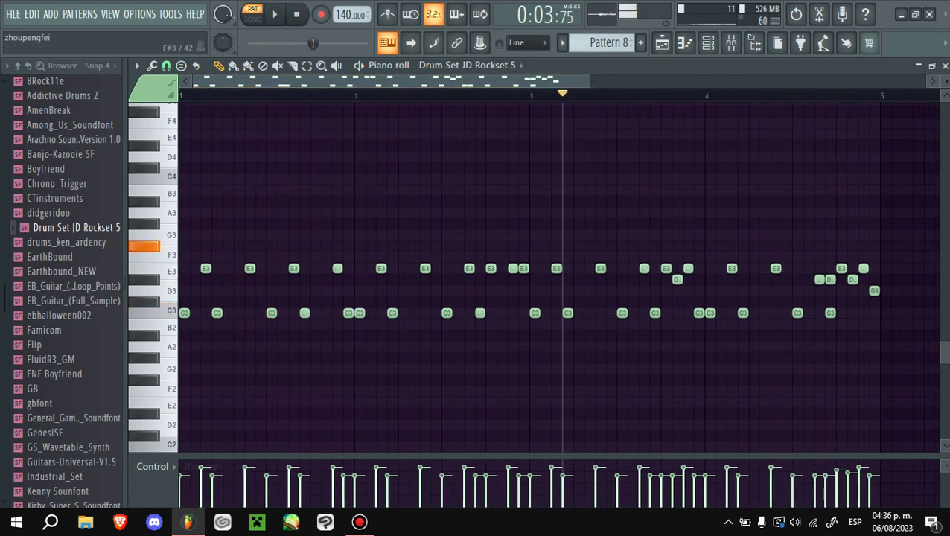
- Add F#3 drum notes on steps 1 and 3 to 7 of bar 1, playing the pattern to check them
scroll(533, 277, "up", 1)
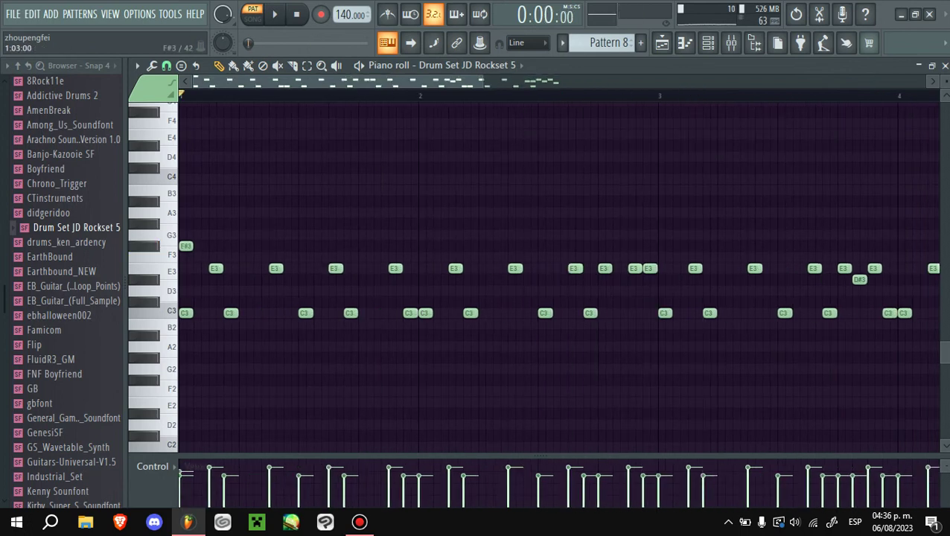
left_click(216, 245)
left_click(234, 246)
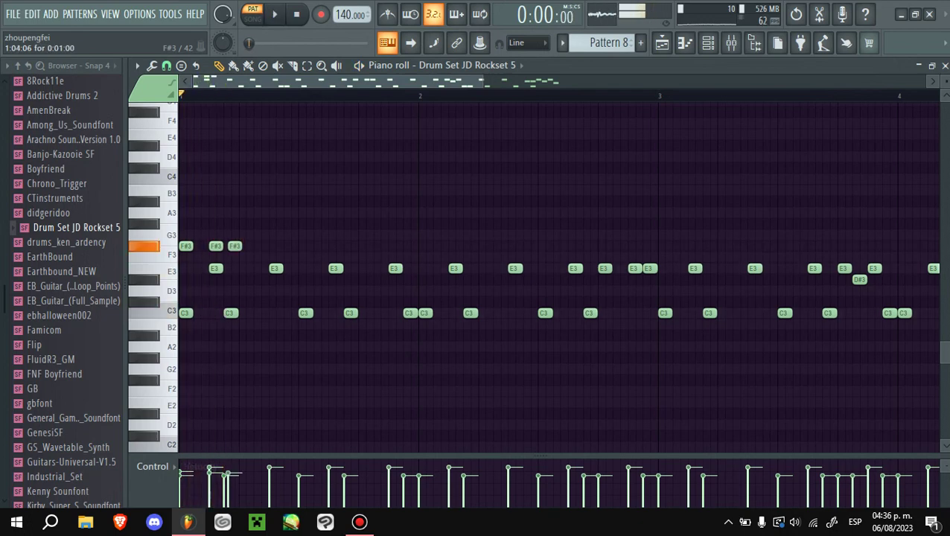
left_click(250, 246)
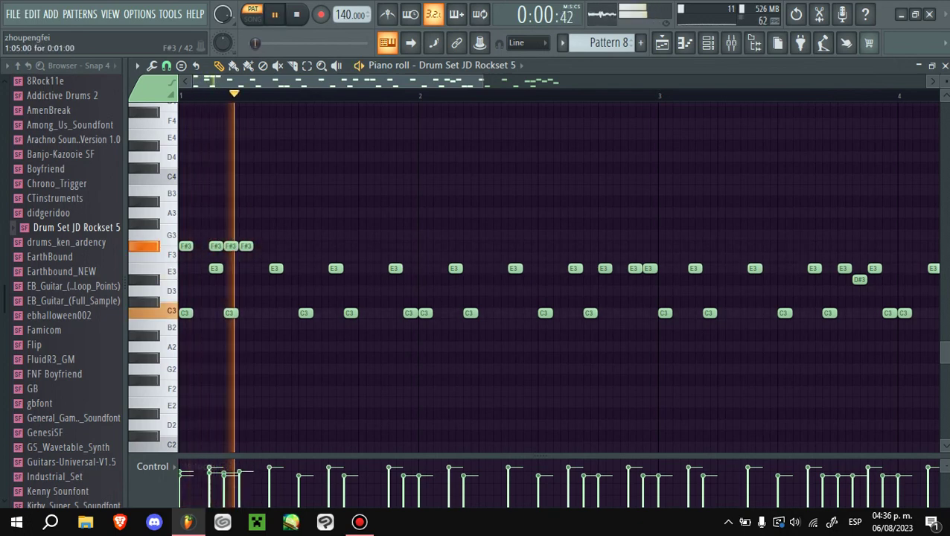
left_click(275, 246)
key("space")
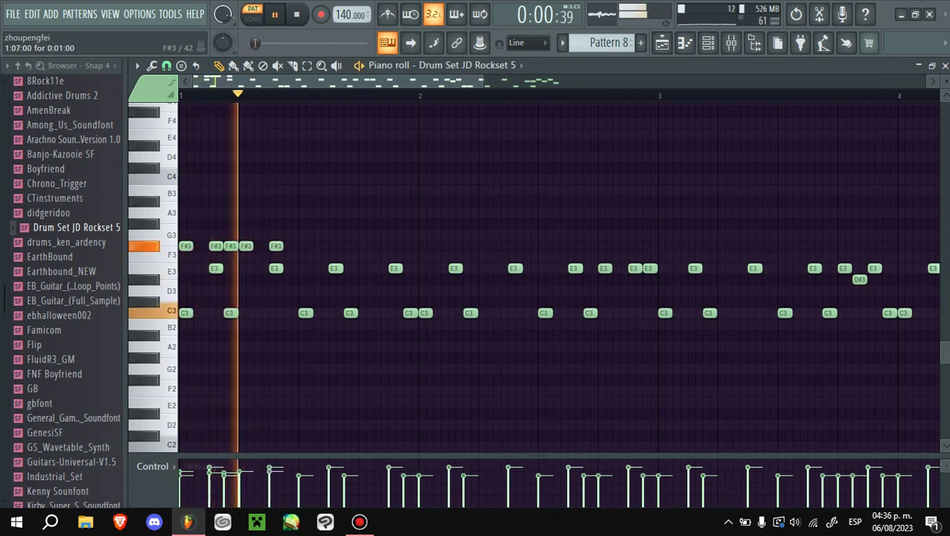
left_click_drag(257, 268, 261, 245)
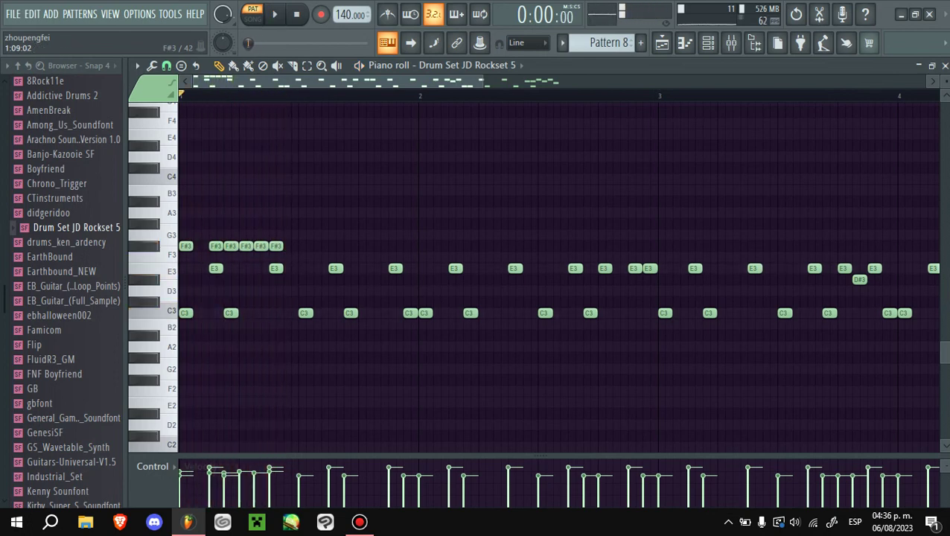
- Continue the F#3 line in bar 1 with notes on steps 8, 10 to 13, 15 and 16
left_click(294, 246)
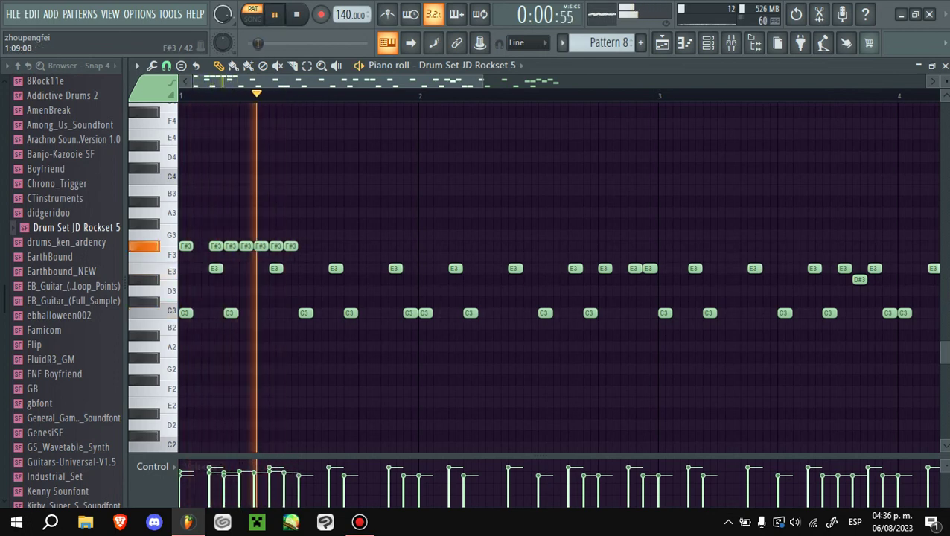
left_click(320, 246)
left_click(335, 246)
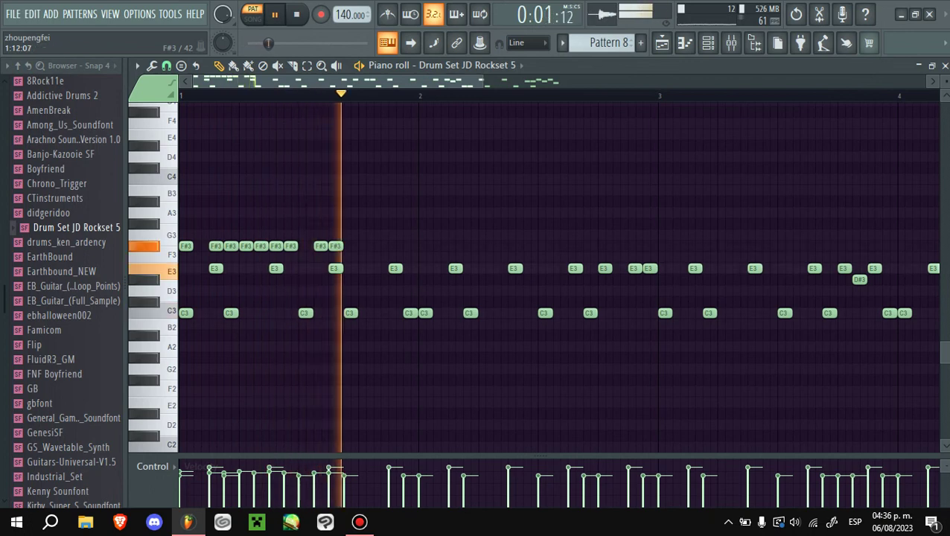
left_click(350, 246)
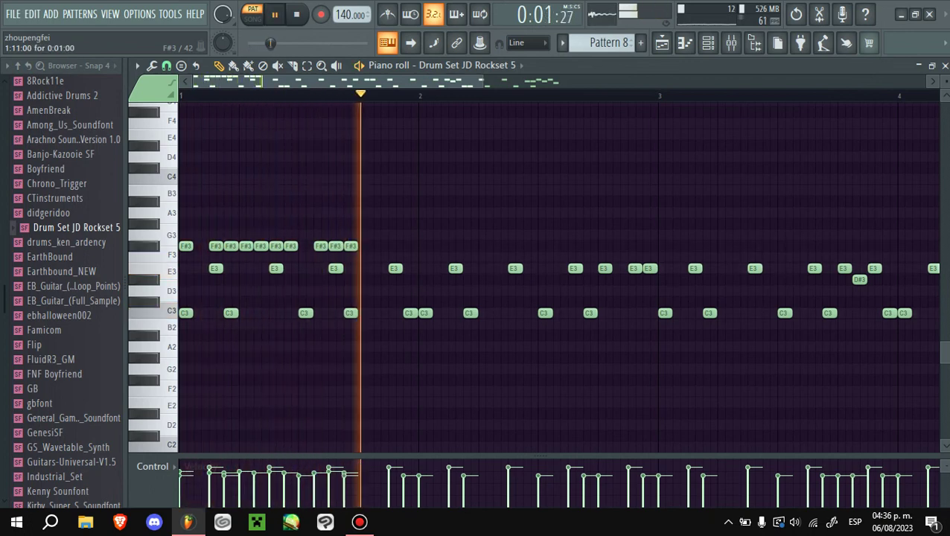
left_click(395, 246)
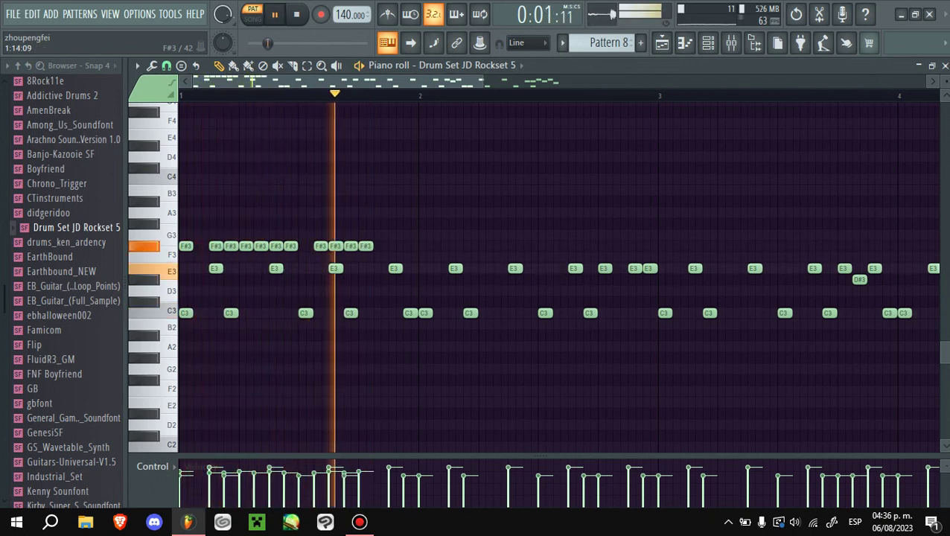
key("space")
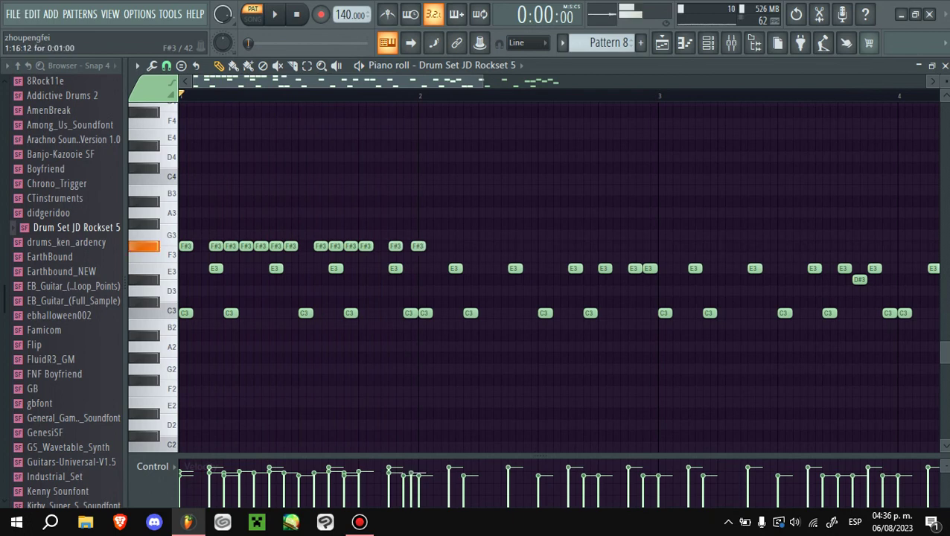
- Select bar 1's F#3 notes, duplicate them across bars 2 to 4 and clear the selection
left_click_drag(181, 242, 440, 250)
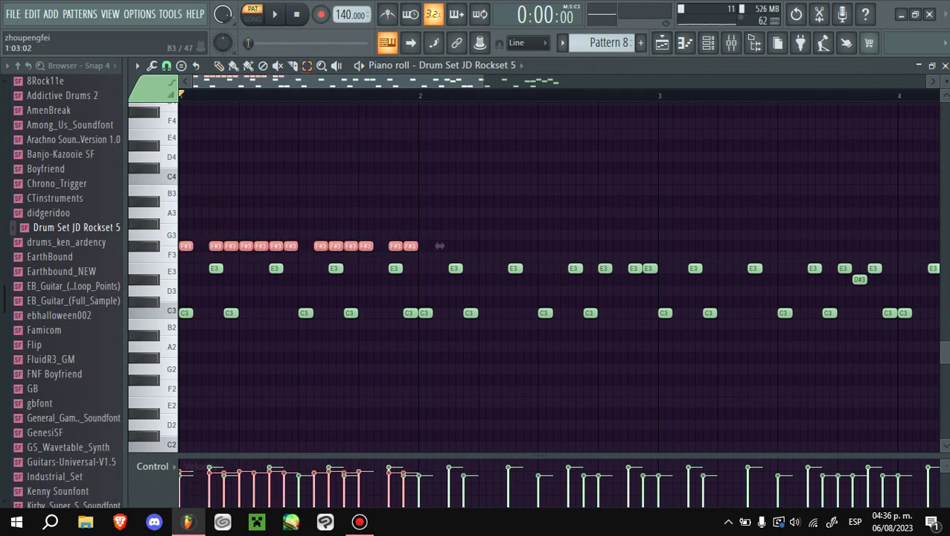
key("ctrl+b")
key("ctrl+b")
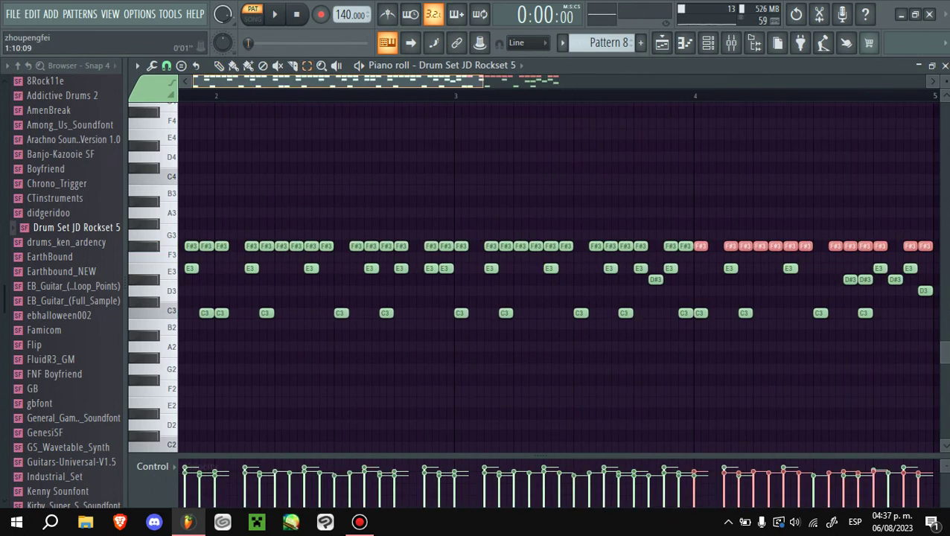
key("ctrl+b")
key("ctrl+d")
- Start playback and route the Drum Set JD Rockset 5 channel to mixer Insert 9
left_click(708, 42)
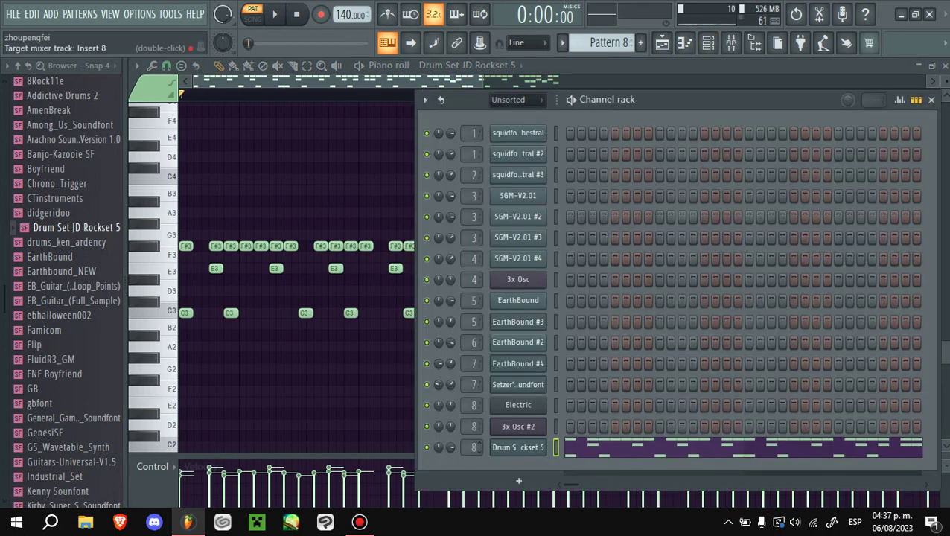
key("space")
double_click(473, 446)
- Load Fruity Parametric EQ 2 in slot 1 of Insert 9, raising band 5 to about 2.8 dB near 2405 Hz and band 6 slightly
left_click(825, 108)
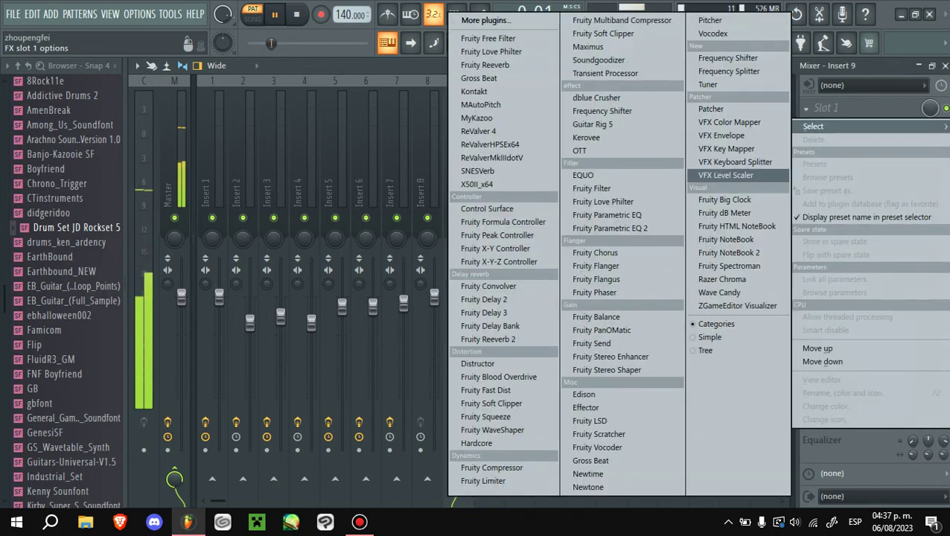
left_click(612, 228)
left_click_drag(505, 323, 459, 309)
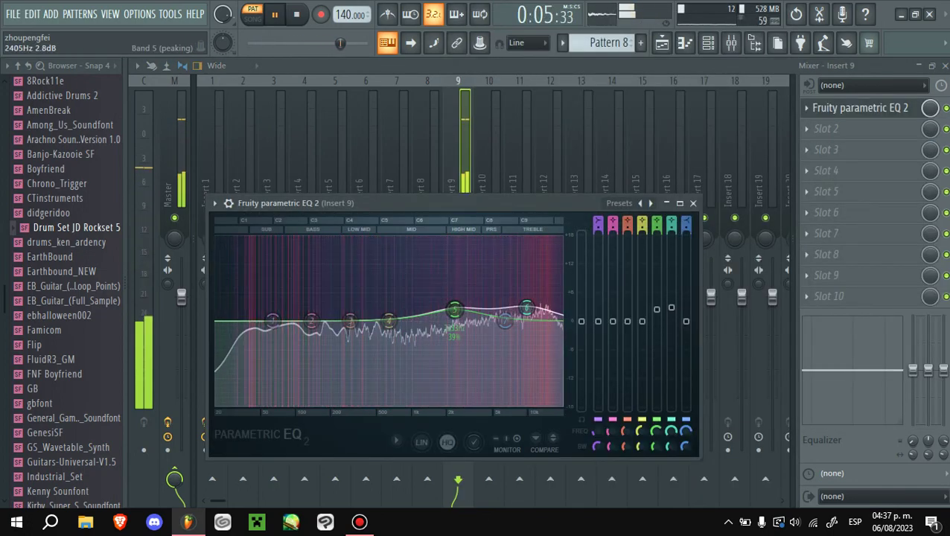
- Load Fruity Delay 2 in slot 2 of Insert 9 with a time of 0:28 and a lower input volume, playing the drums
left_click(825, 129)
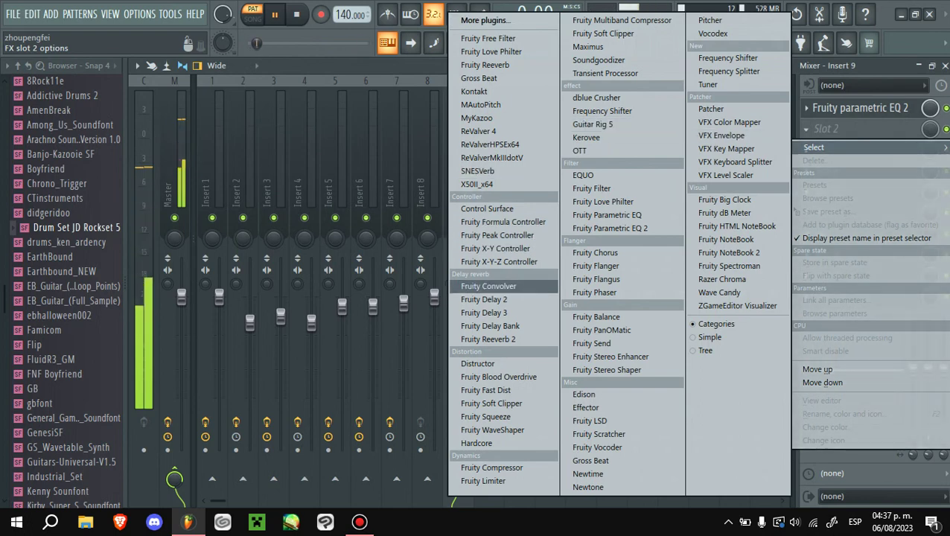
left_click(484, 299)
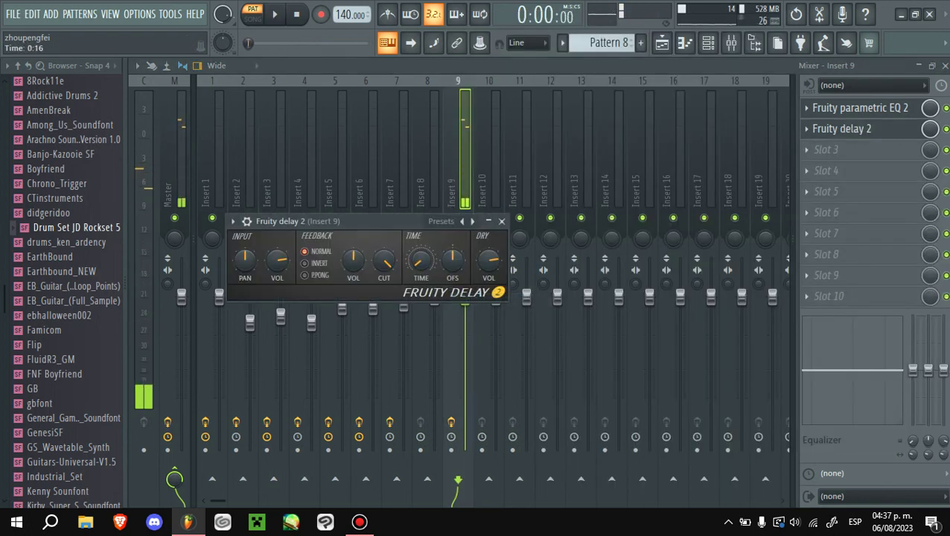
key("space")
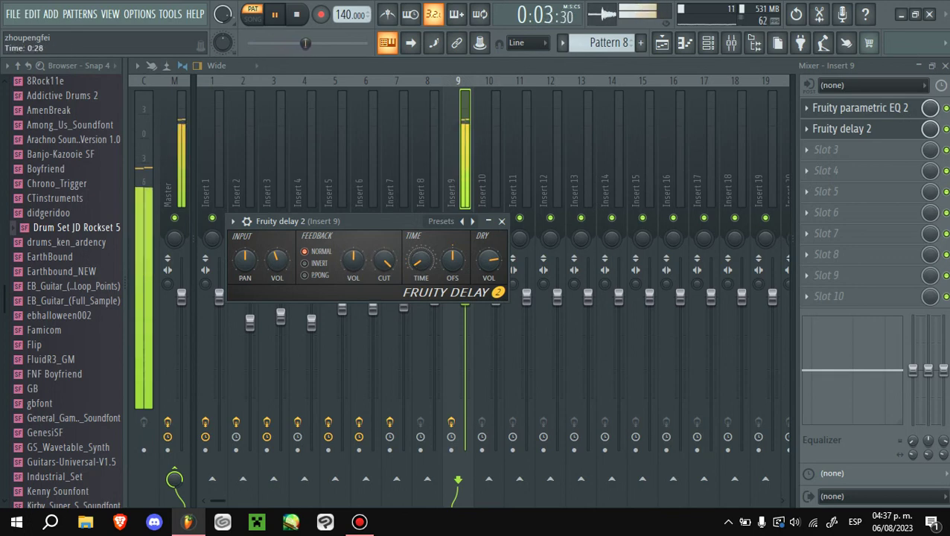
key("space")
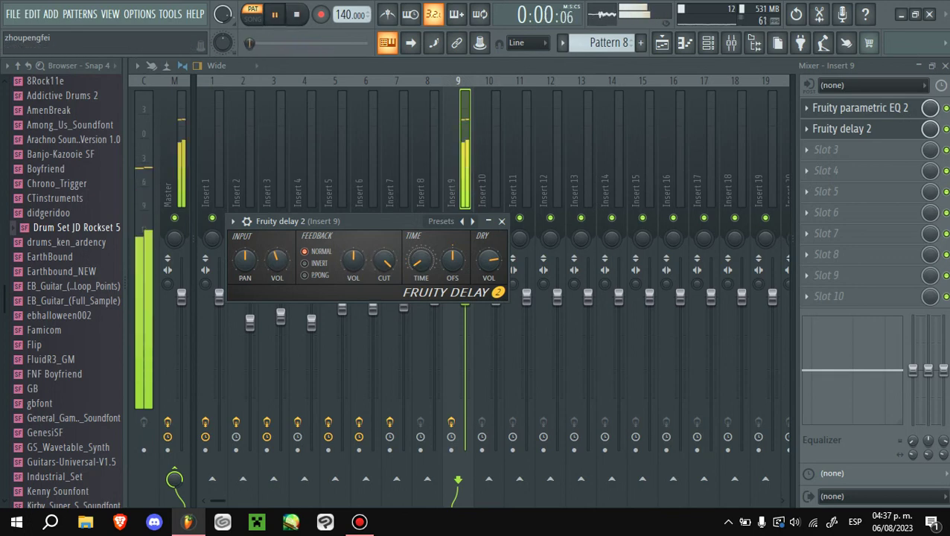
- Load Soundgoodizer in slot 3 of Insert 9 with a low amount on preset A and lower the track's volume
left_click(826, 150)
left_click(679, 70)
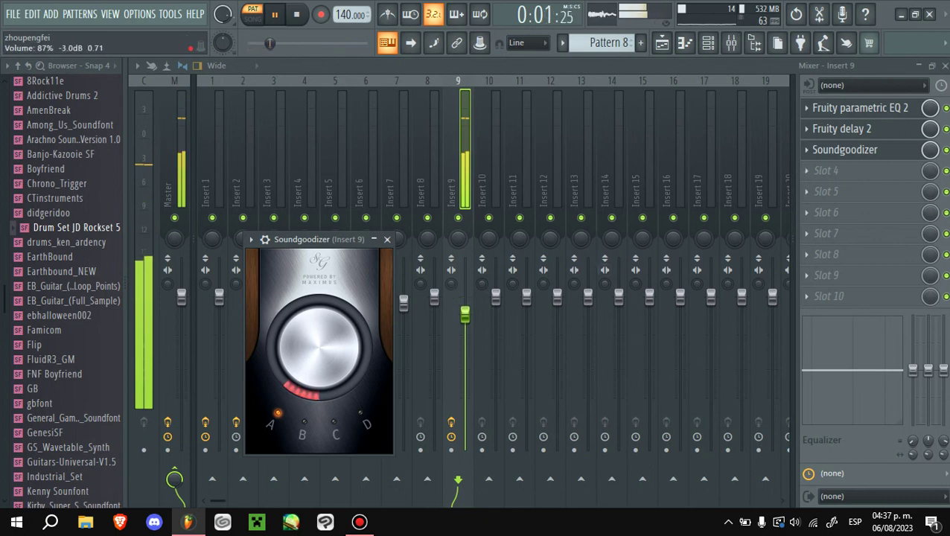
left_click_drag(464, 314, 464, 328)
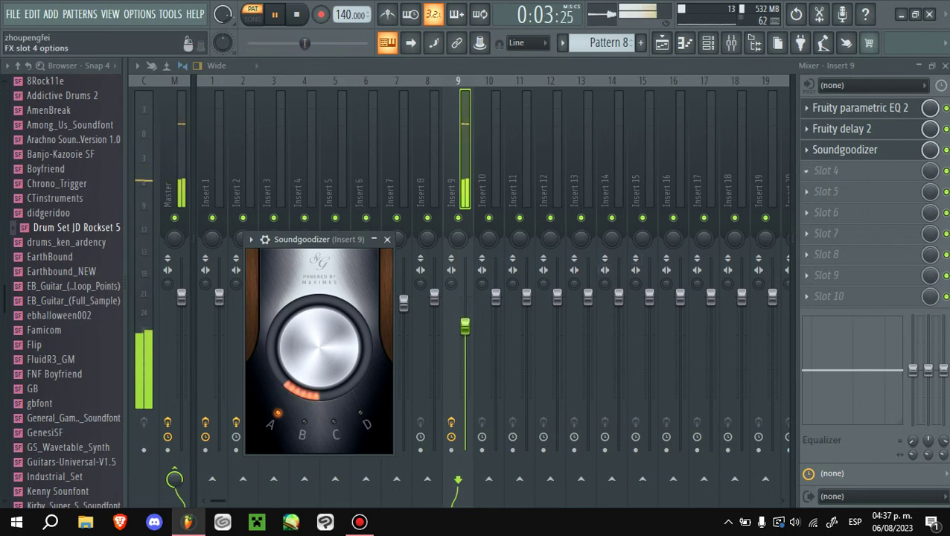
- Load Maximus in slot 4 of Insert 9 and switch to its high band while the drums play
left_click(827, 170)
left_click(588, 46)
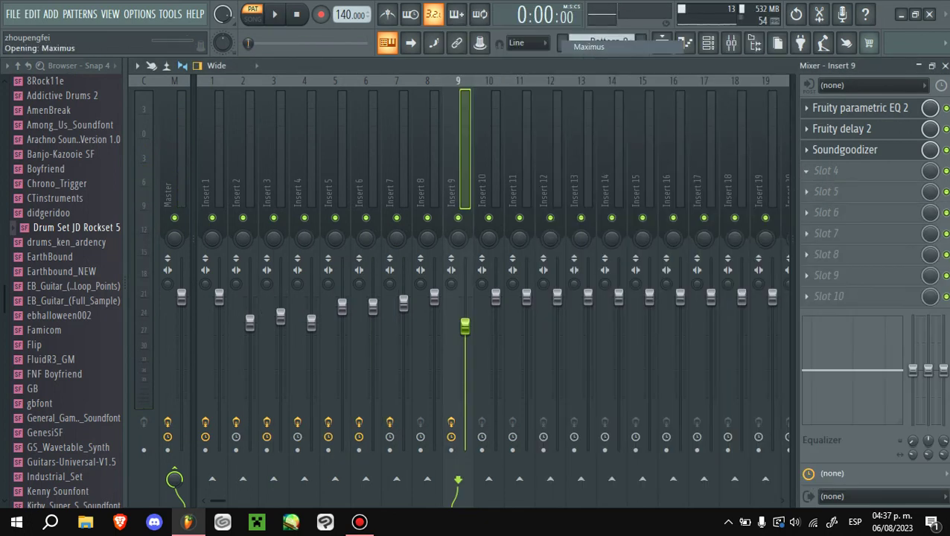
key("space")
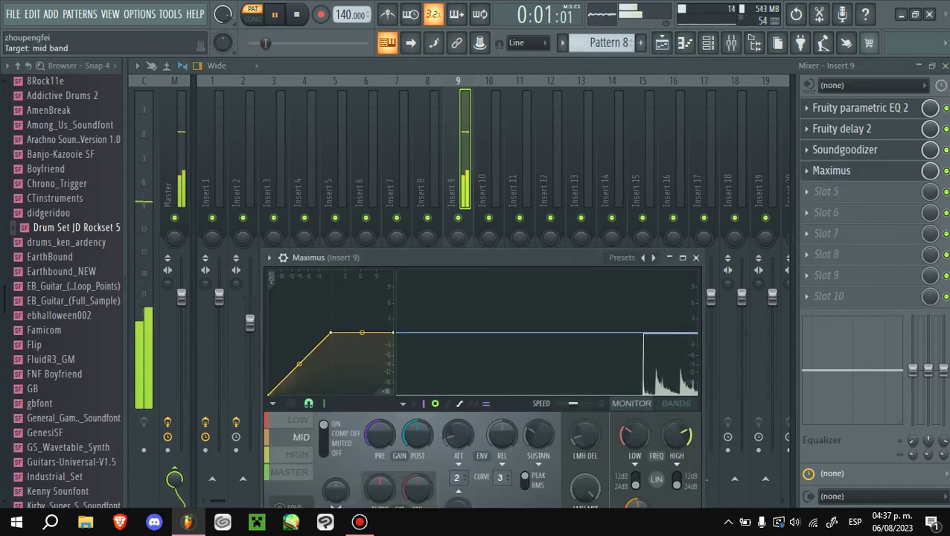
left_click(298, 454)
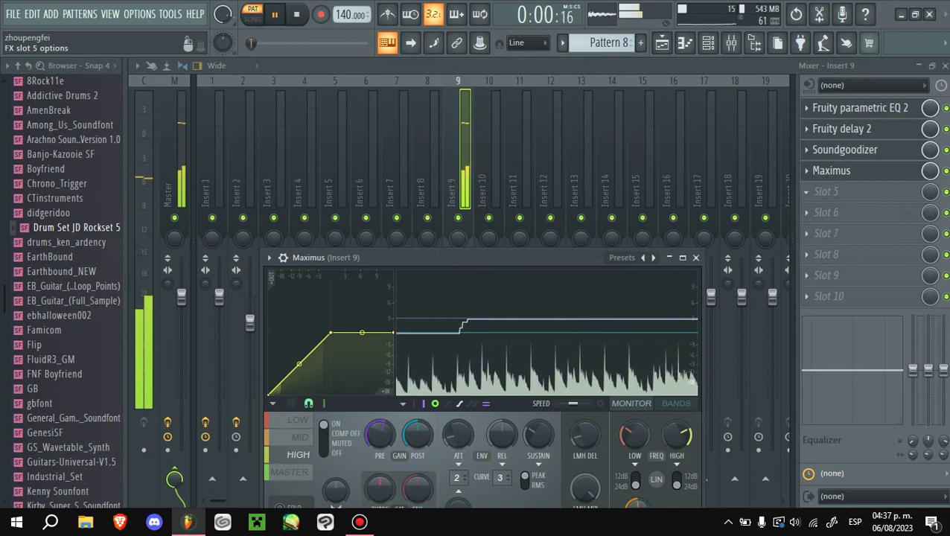
- Stop playback and load drums_ken_ardency into a new Soundfont Player channel, routed to mixer track 9 with the drum kit (DrumKit) patch
key("space")
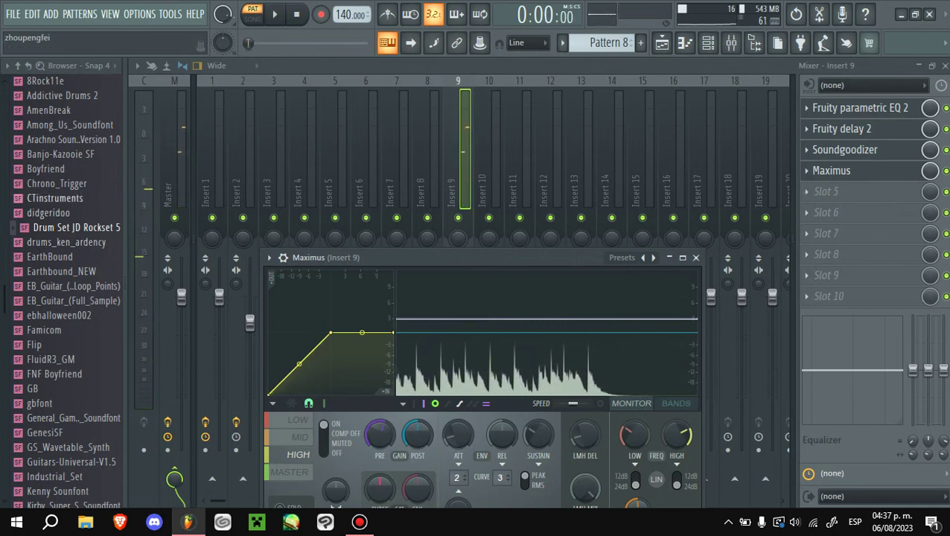
right_click(69, 242)
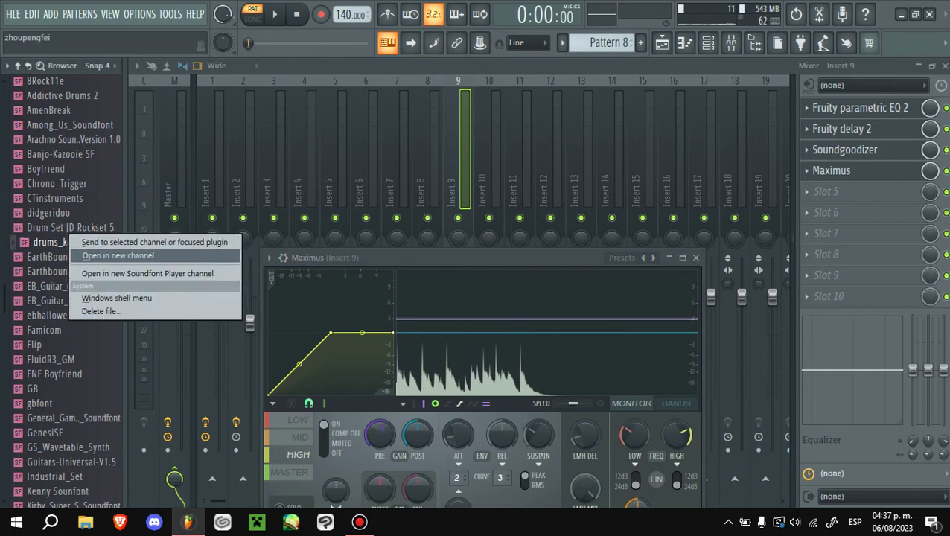
left_click(149, 273)
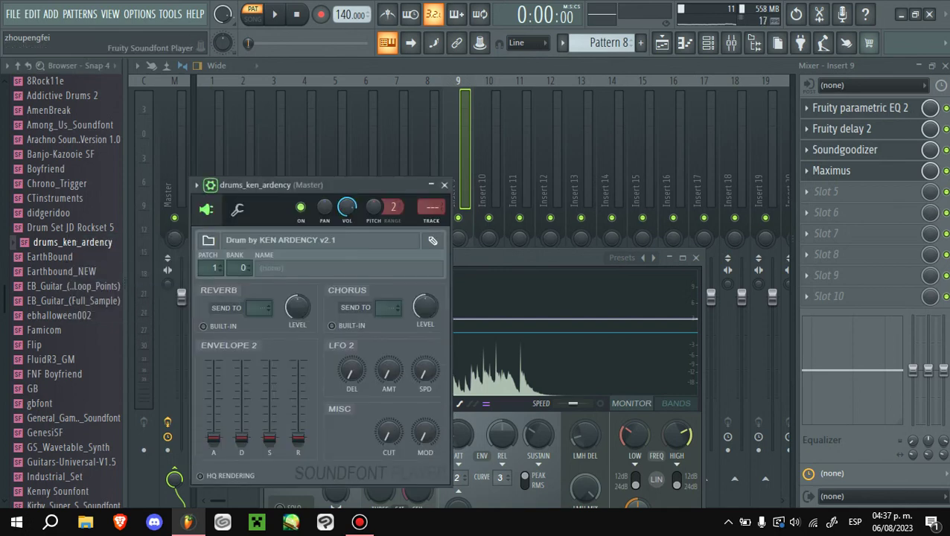
mouse_move(432, 207)
left_mouse_down()
mouse_move(432, 220)
mouse_move(432, 206)
left_mouse_up()
left_click(350, 268)
left_click(420, 156)
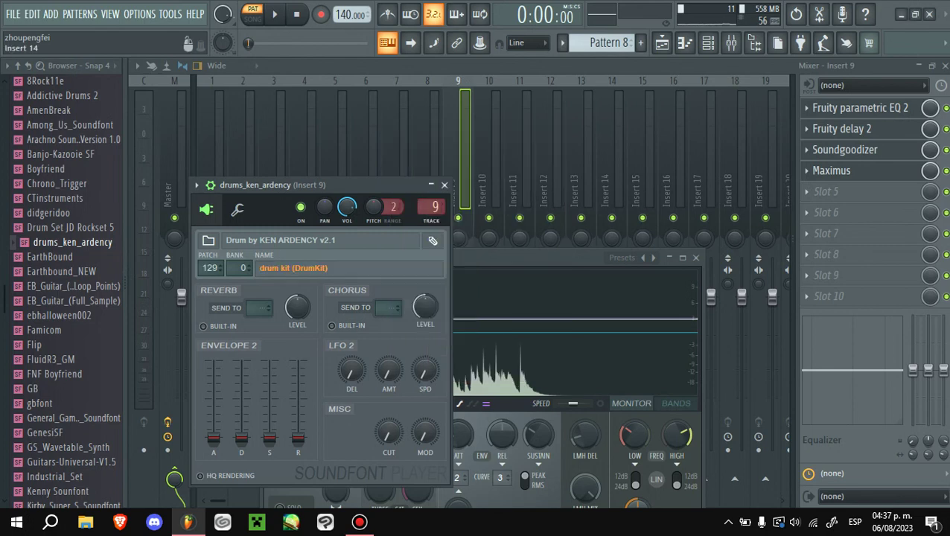
- Add D3 notes for drums_ken_ardency every four steps from step 3 of bar 1 and repeat them across all four bars of Pattern 8
left_click(387, 42)
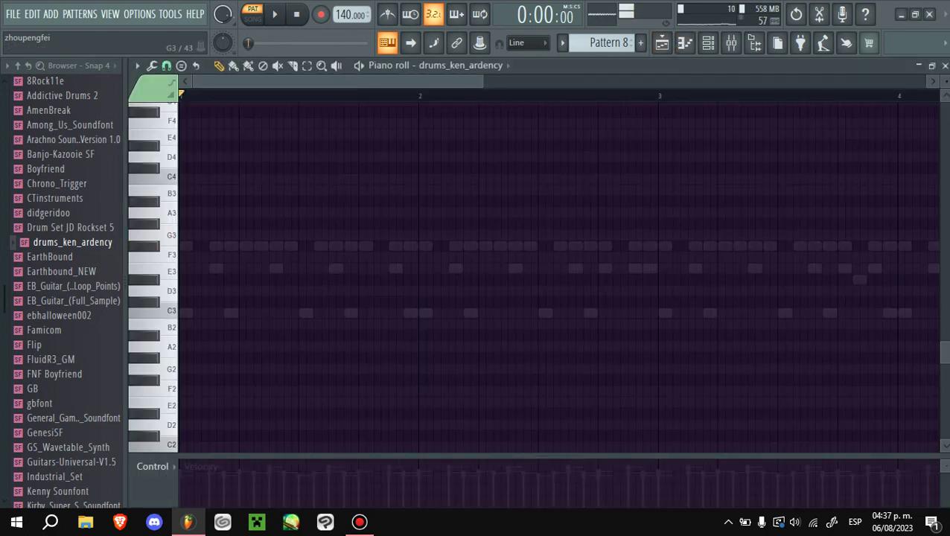
scroll(298, 176, "up", 2)
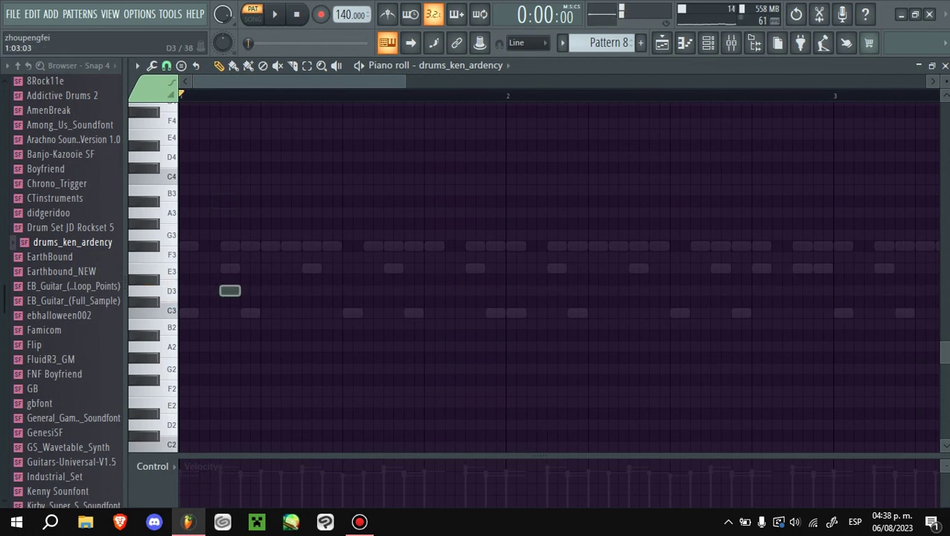
key("space")
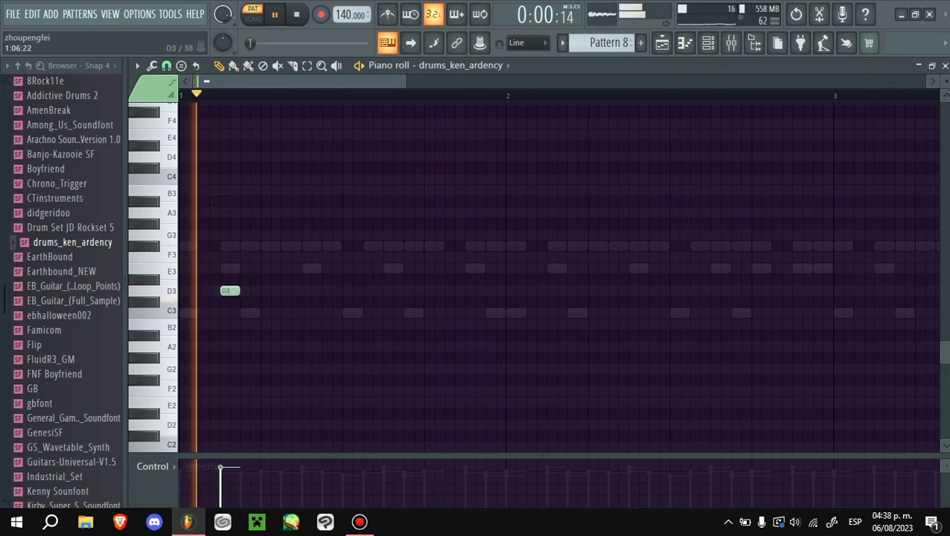
key("space")
key("space")
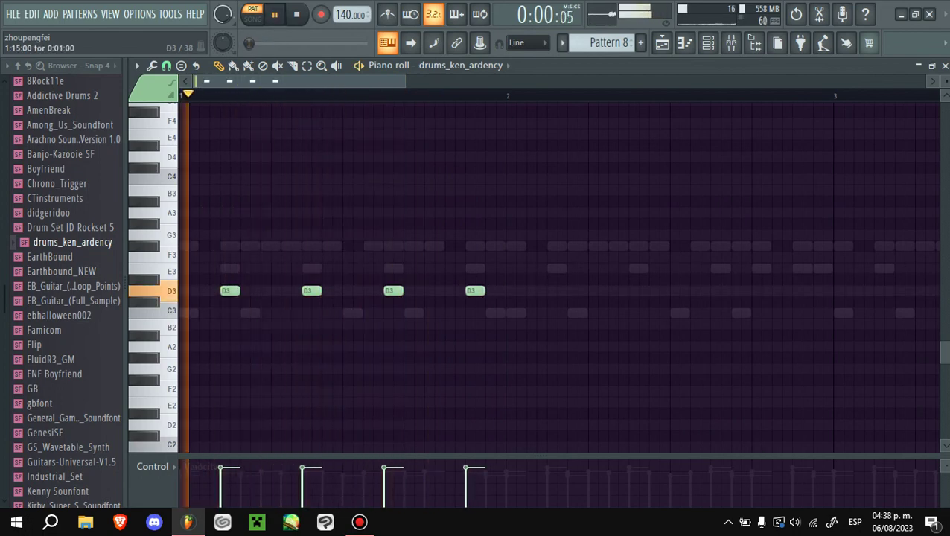
key("ctrl+b")
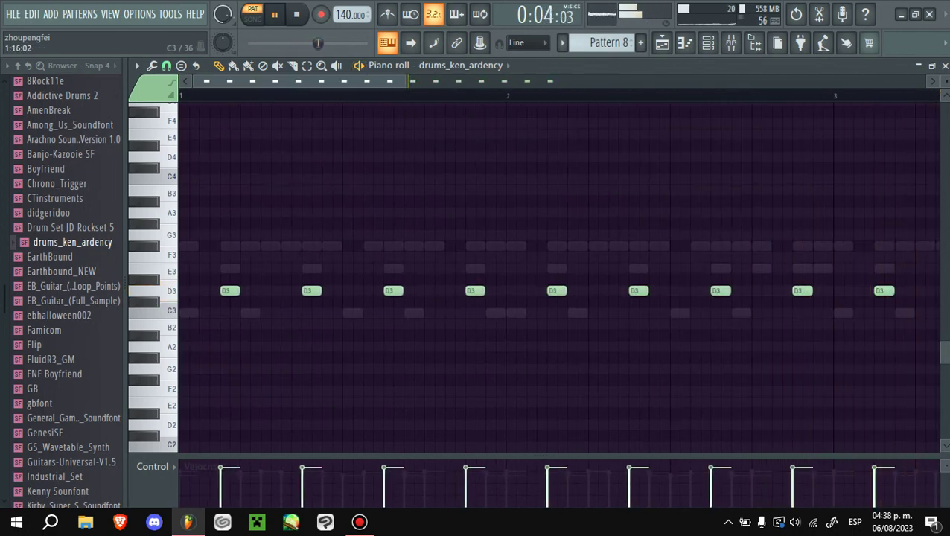
- Copy the C3 kick notes from Drum Set JD Rockset 5 into drums_ken_ardency and set that channel's volume to about 66%
key("Up")
left_click(143, 312)
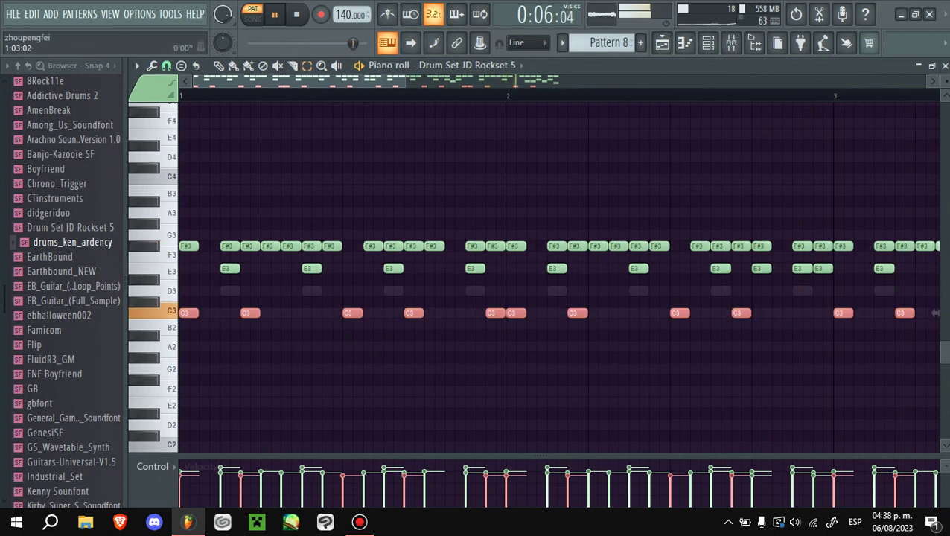
left_click(447, 65)
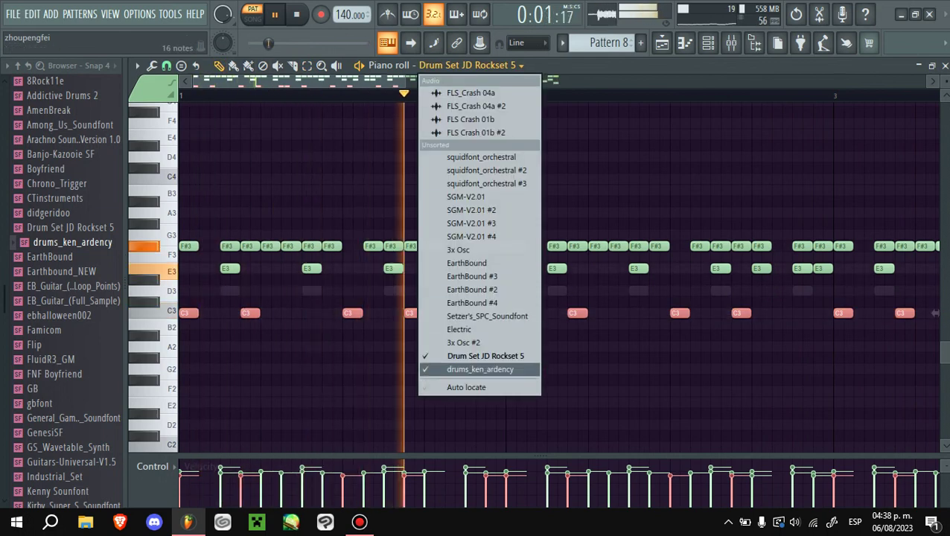
left_click(480, 369)
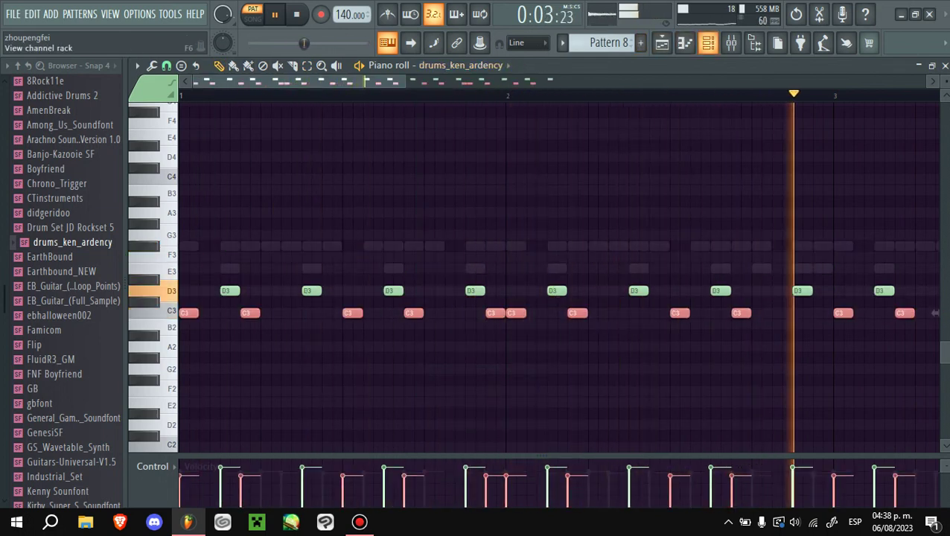
key("F6")
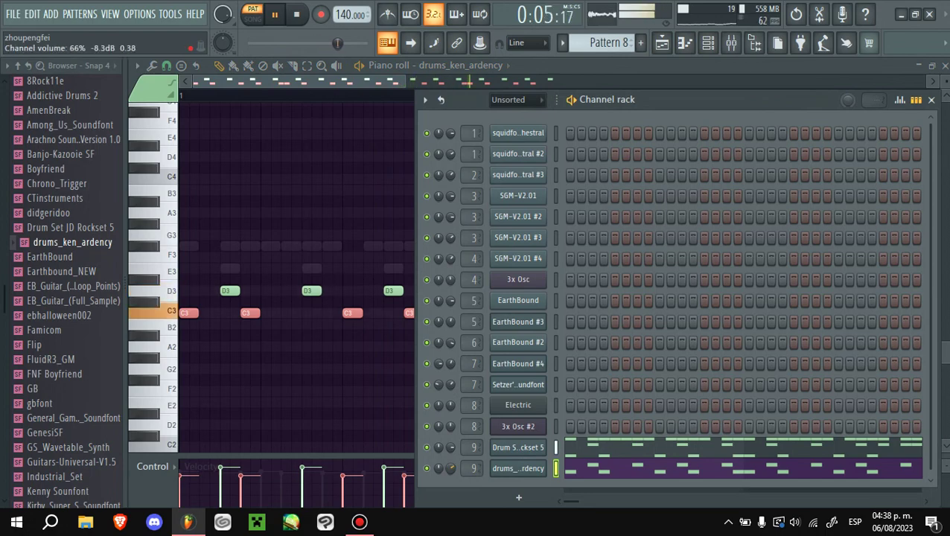
- Load dblue Crusher on Insert 9, move it to slot 1, and set Reduction to 5 samples and Mix to 49%
key("F9")
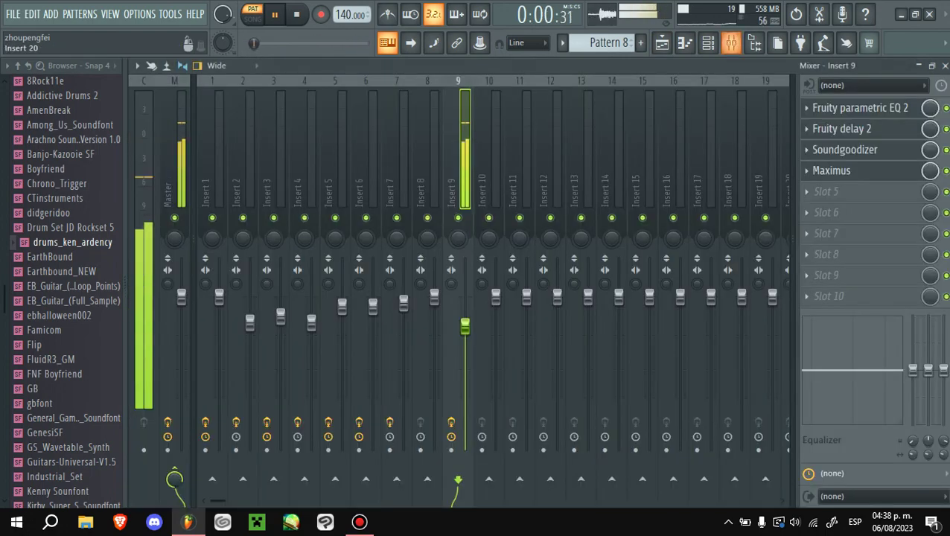
left_click(856, 191)
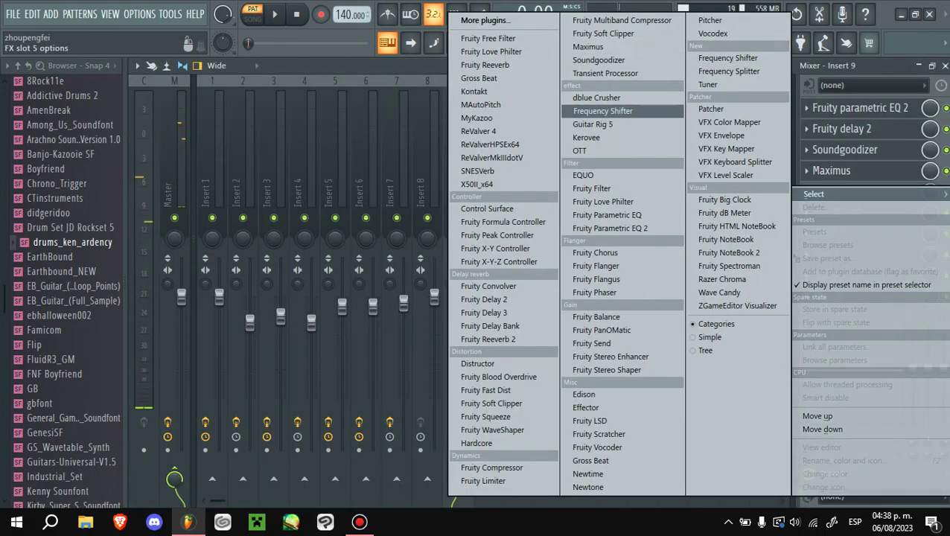
left_click(597, 97)
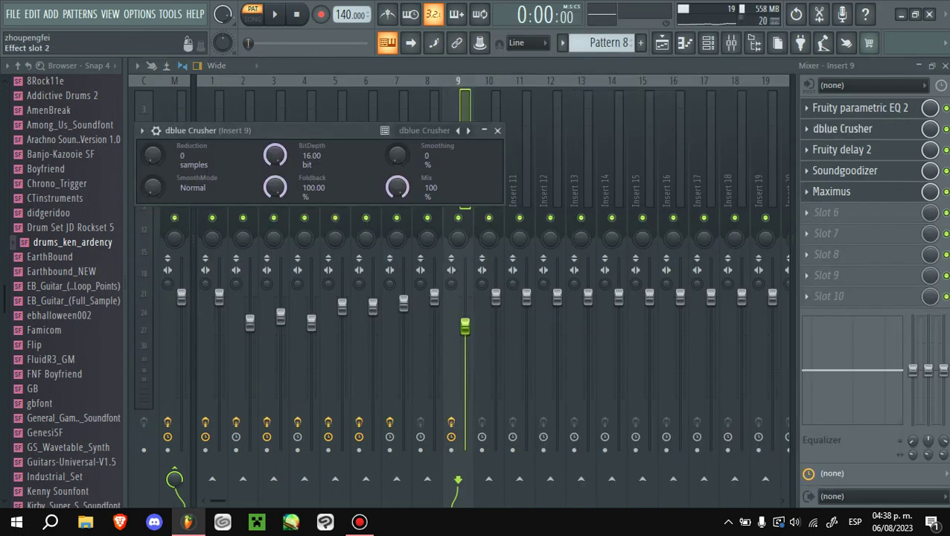
left_click_drag(842, 129, 842, 107)
scroll(152, 154, "up", 2)
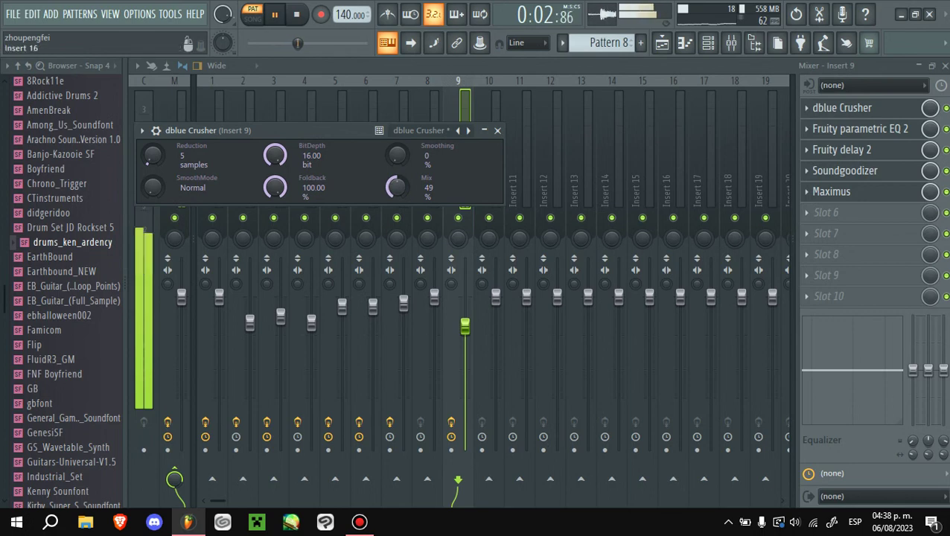
- Place four Pattern 8 clips end to end on Track 9 of the playlist from bar 9 to bar 25
left_click(662, 43)
left_click(525, 434)
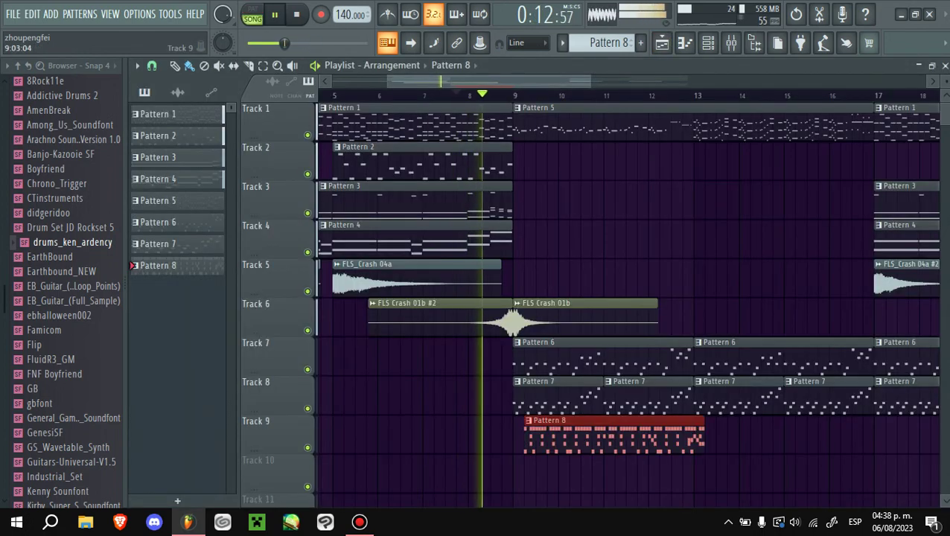
left_click(704, 434)
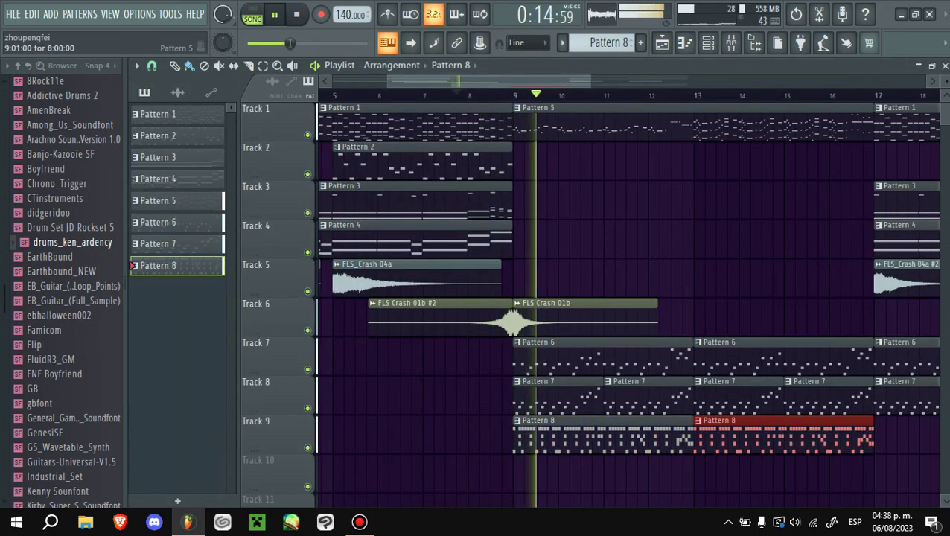
scroll(484, 434, "down", 3)
left_click(732, 42)
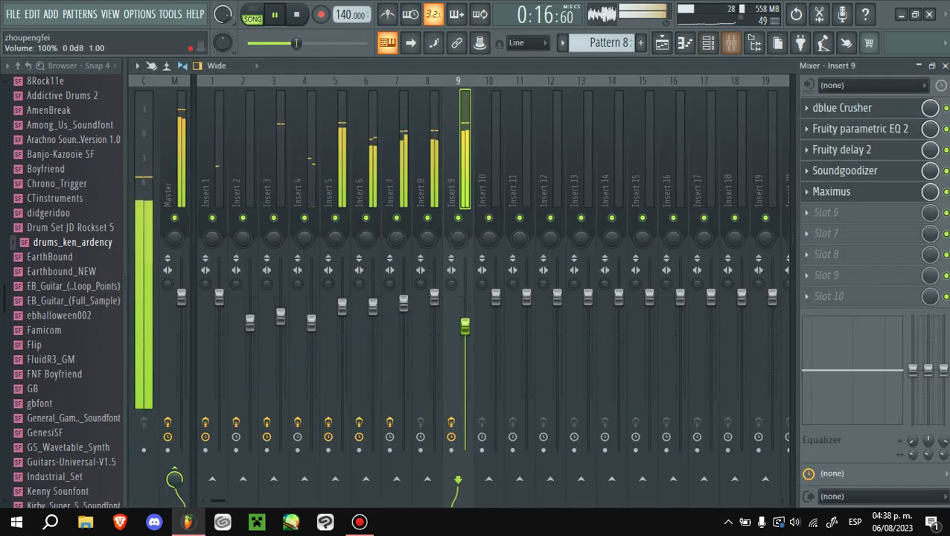
left_click(662, 43)
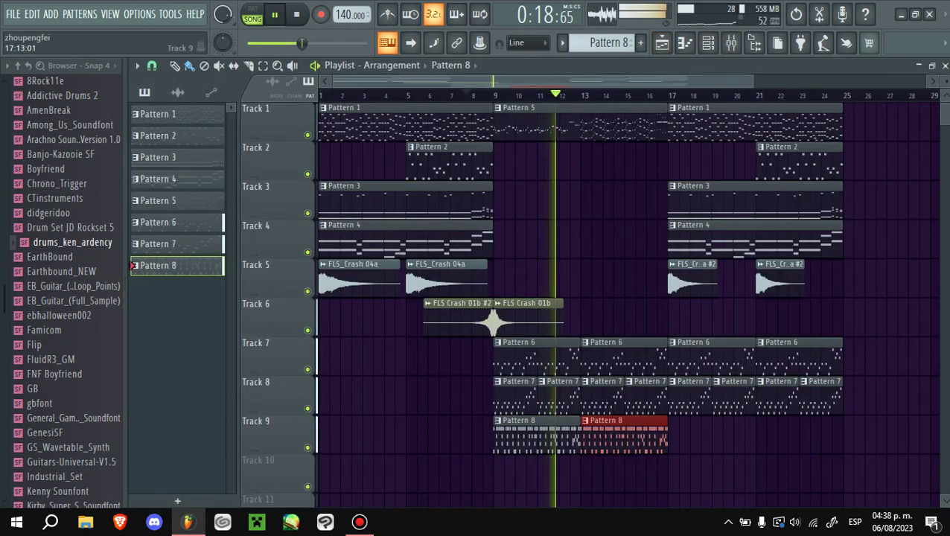
left_click(673, 435)
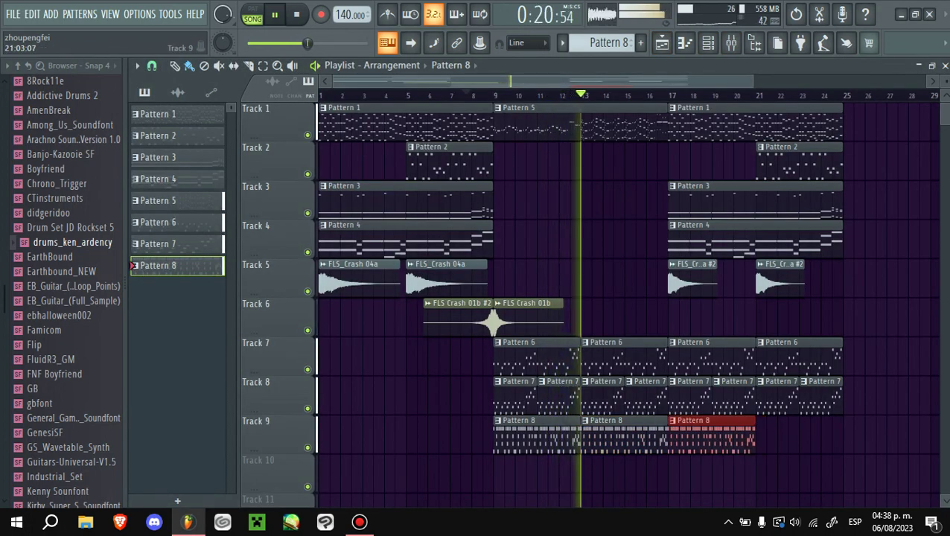
left_click(761, 434)
left_click(871, 317)
right_click(871, 316)
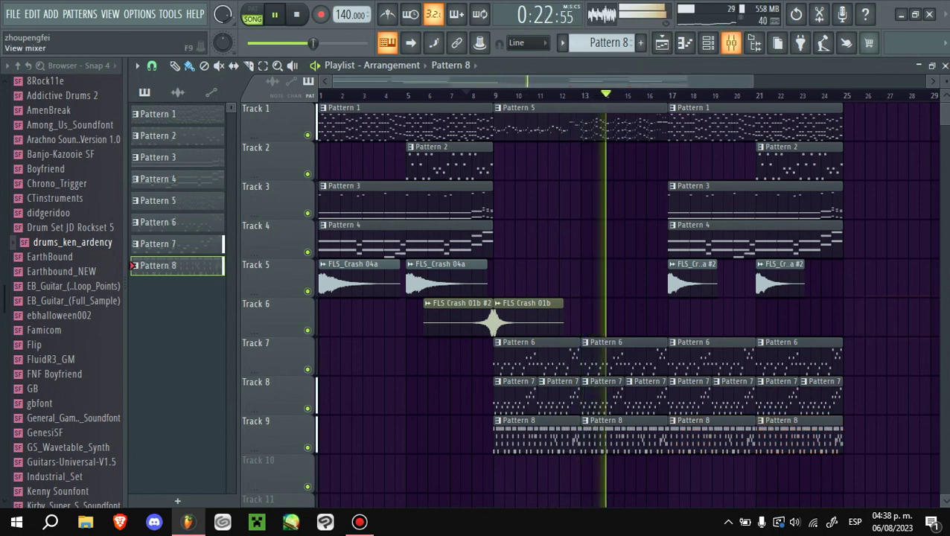
- Lower Insert 7's volume slightly and set Insert 8's volume to about -0.5 dB while the song plays
left_click(731, 42)
left_click(396, 186)
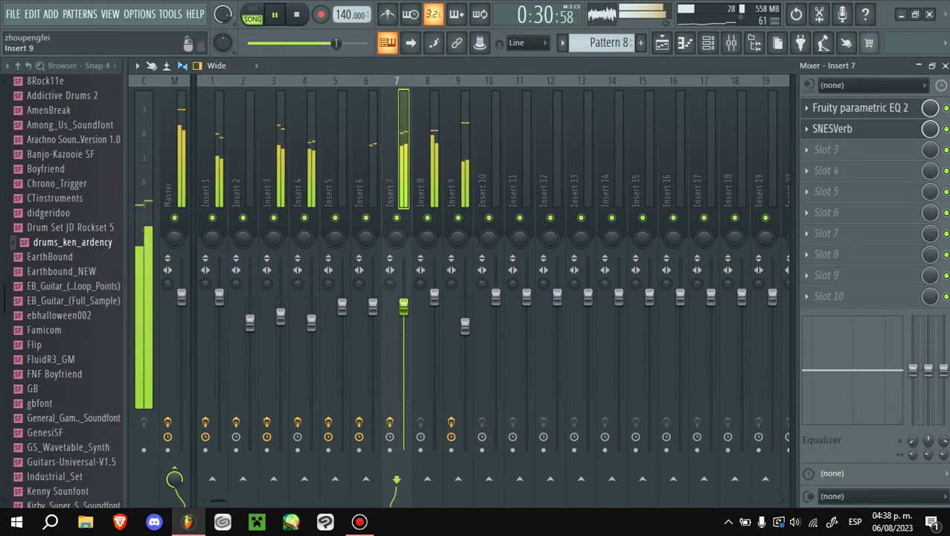
left_click(427, 186)
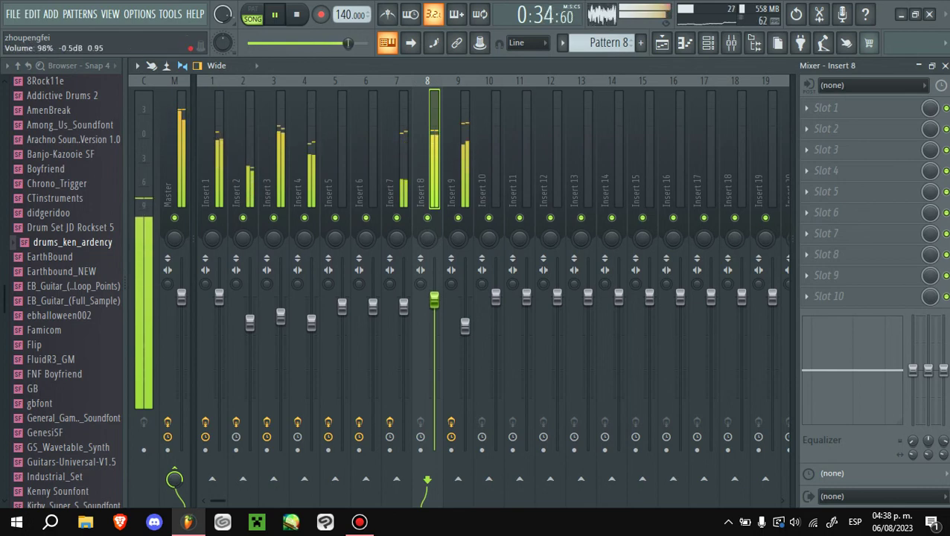
- Add another Pattern 8 clip on Track 9 at bar 25 and make it unique as Pattern 9
left_click(662, 42)
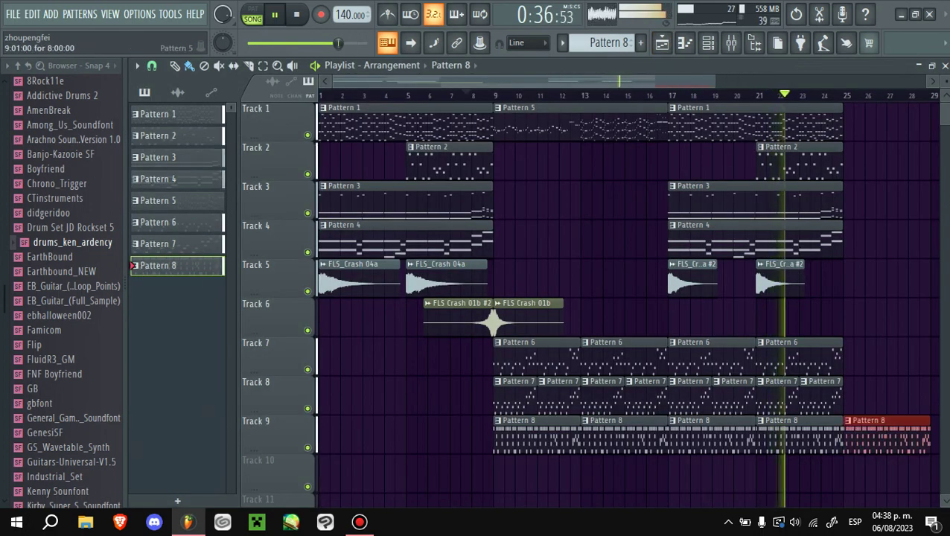
scroll(838, 436, "up", 4)
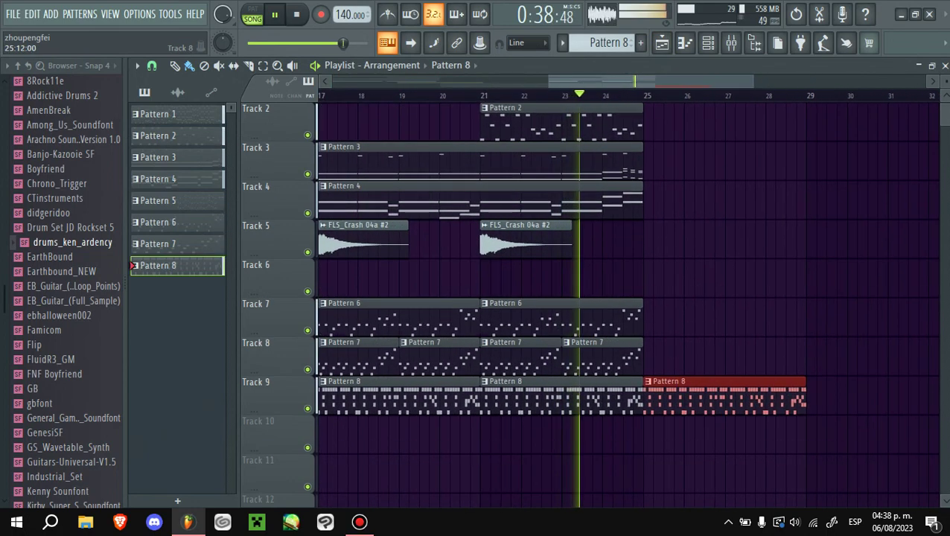
left_click(648, 382)
left_click(678, 422)
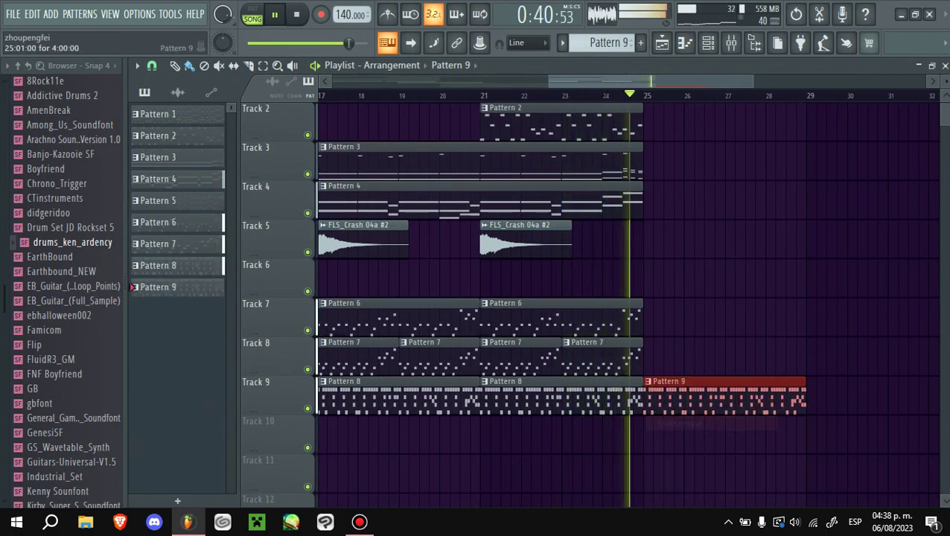
- Play Pattern 9 and look over its four bars of Drum Set JD Rockset 5 notes in the piano roll
key("l")
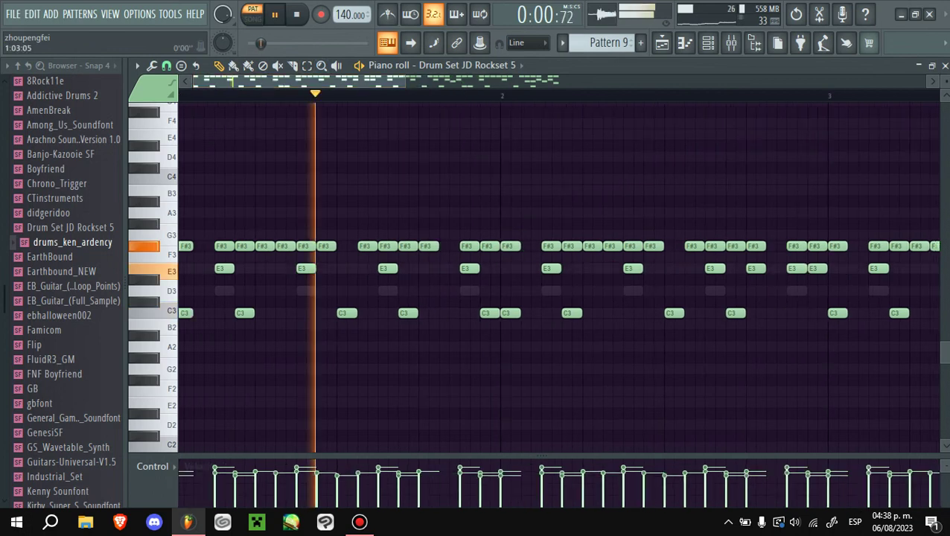
key("Page_Down")
key("Page_Down")
key("Page_Down")
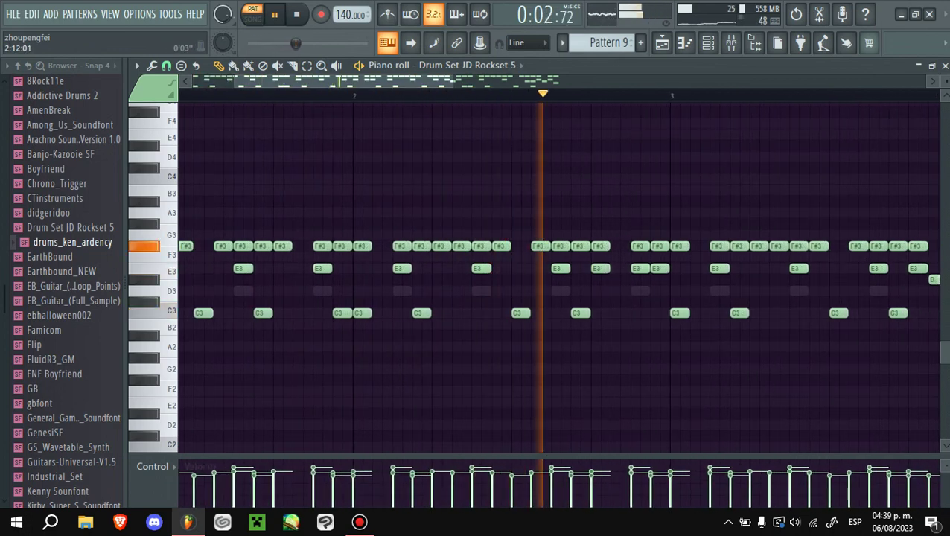
key("space")
key("space")
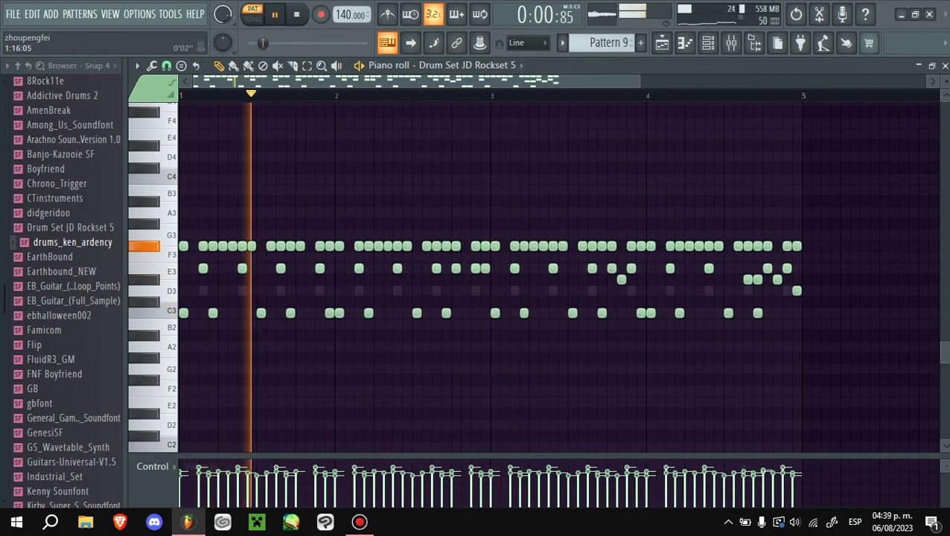
key("Page_Up")
key("Page_Down")
key("Page_Down")
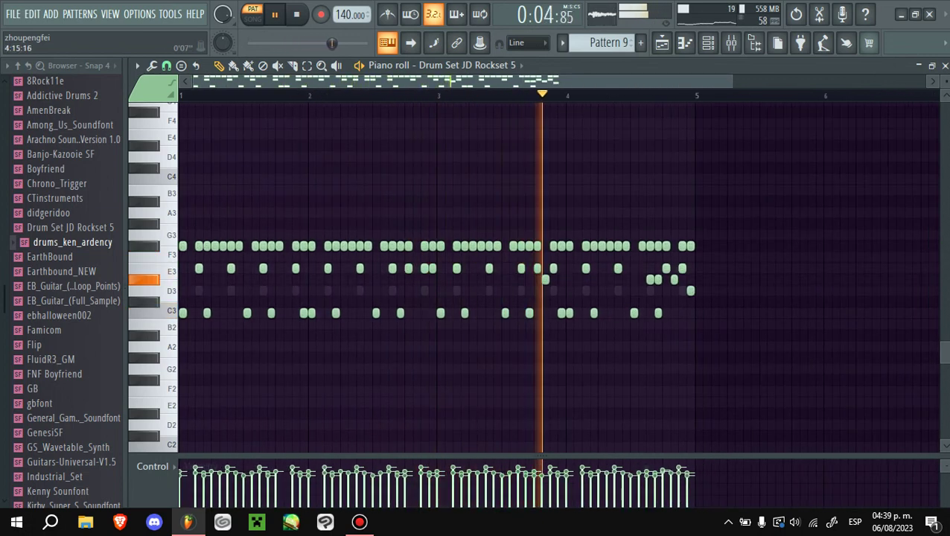
- Return to the playlist and play the song through the Pattern 9 clip on Track 9
key("space")
left_click(662, 42)
key("l")
key("space")
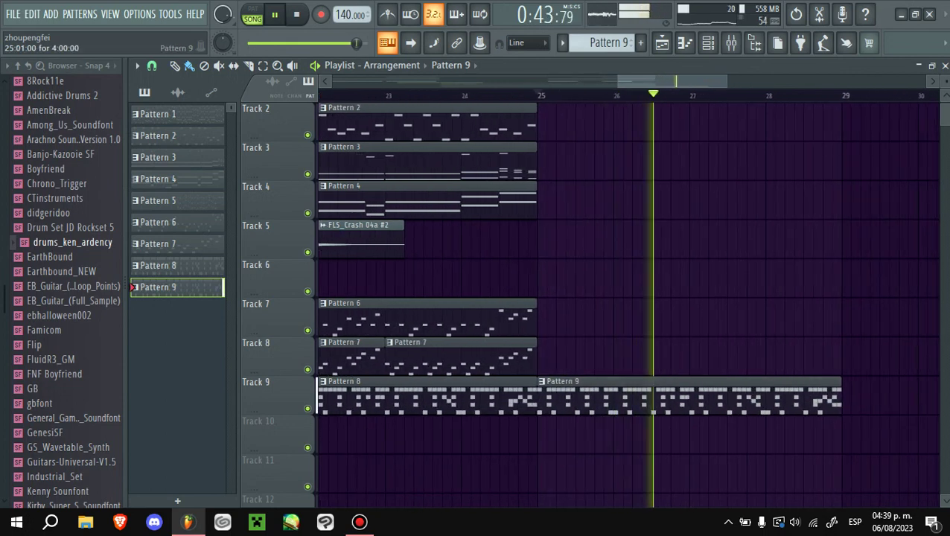
- Thin out bar 3 of Pattern 9's Drum Set JD Rockset 5 part into a sparse rhythm of paired F#3 and E3 hits with C3 kicks
key("F7")
key("space")
scroll(551, 276, "left", 2)
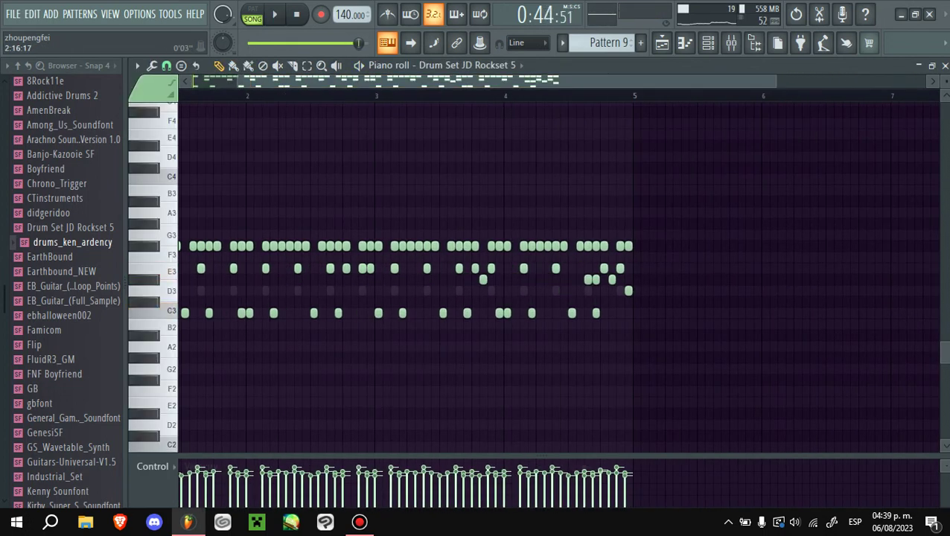
scroll(376, 276, "up", 2)
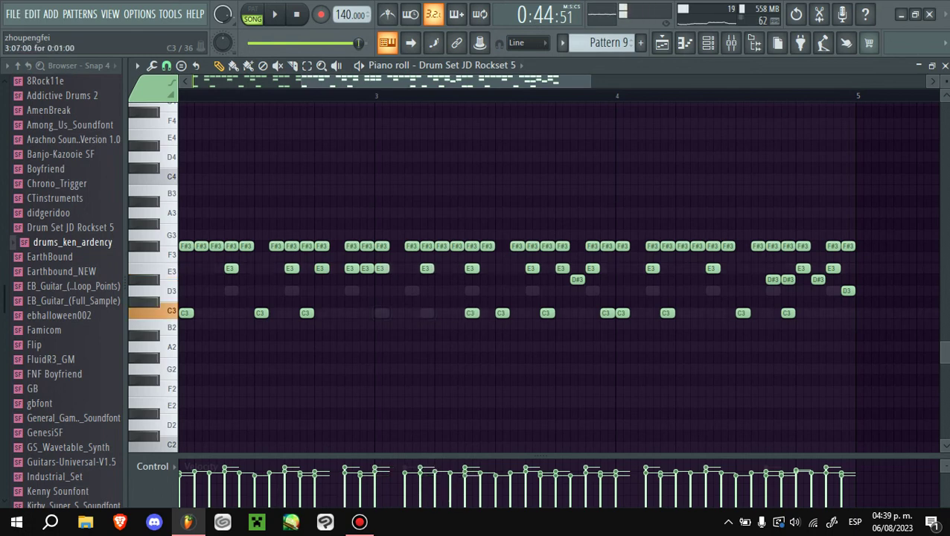
key("space")
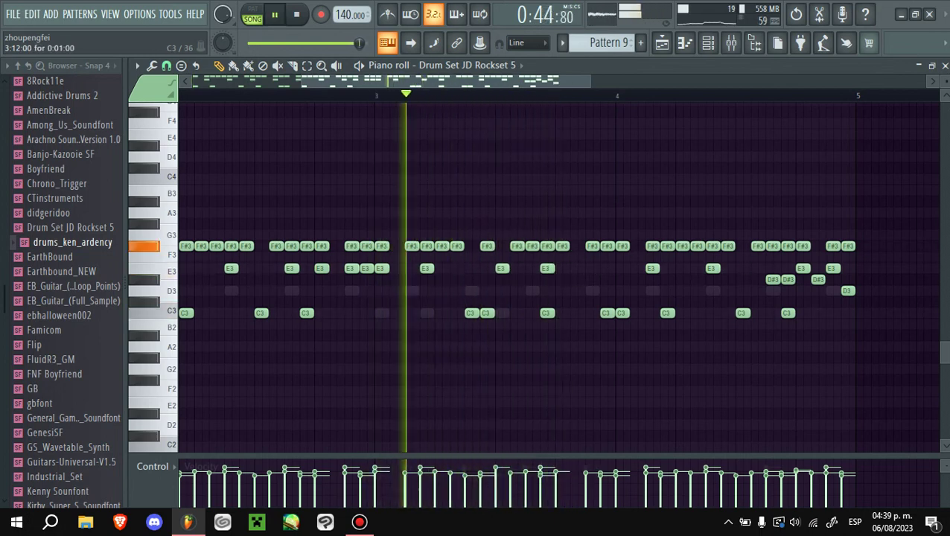
key("space")
left_click(590, 313)
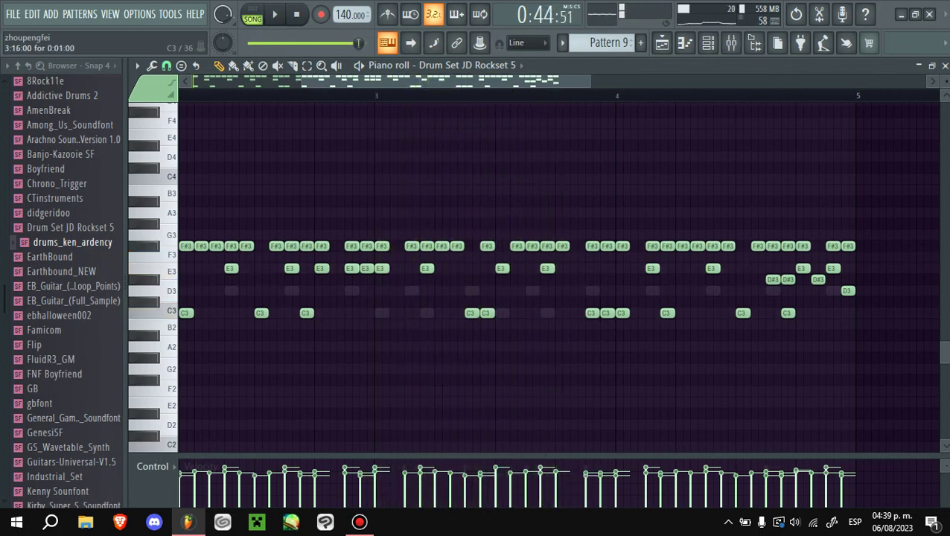
key("space")
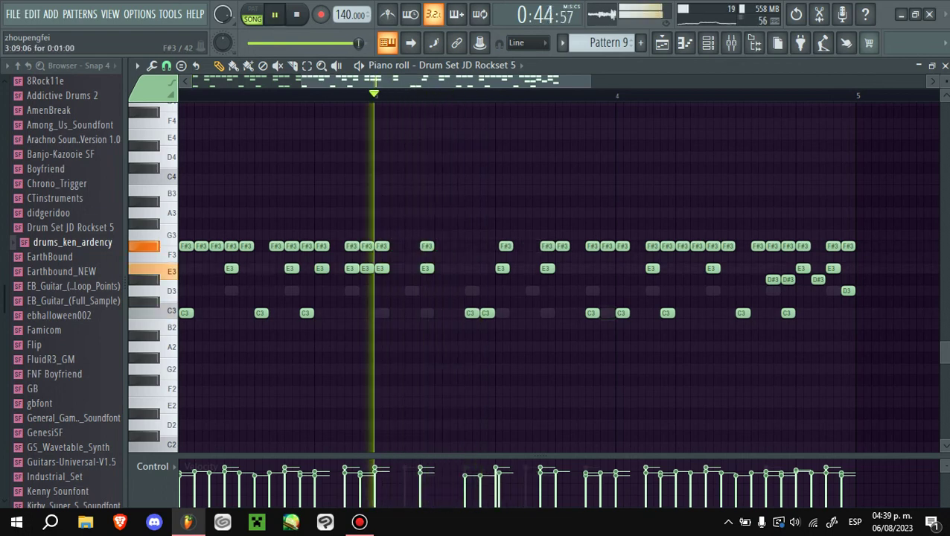
key("space")
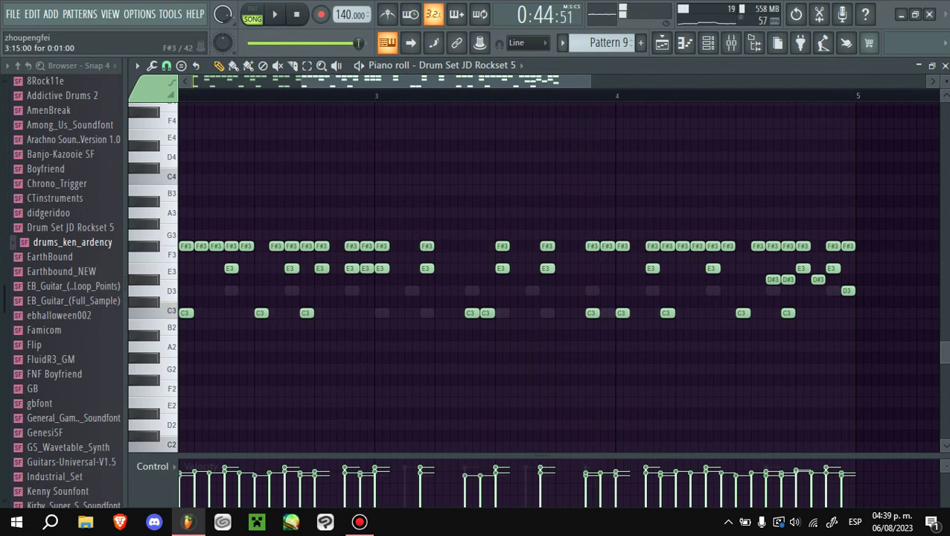
- Replace bar 4's drum notes with a copy of bar 3's rhythm and end it with a short D#3, E3, D3 fill
left_click_drag(866, 395, 615, 220)
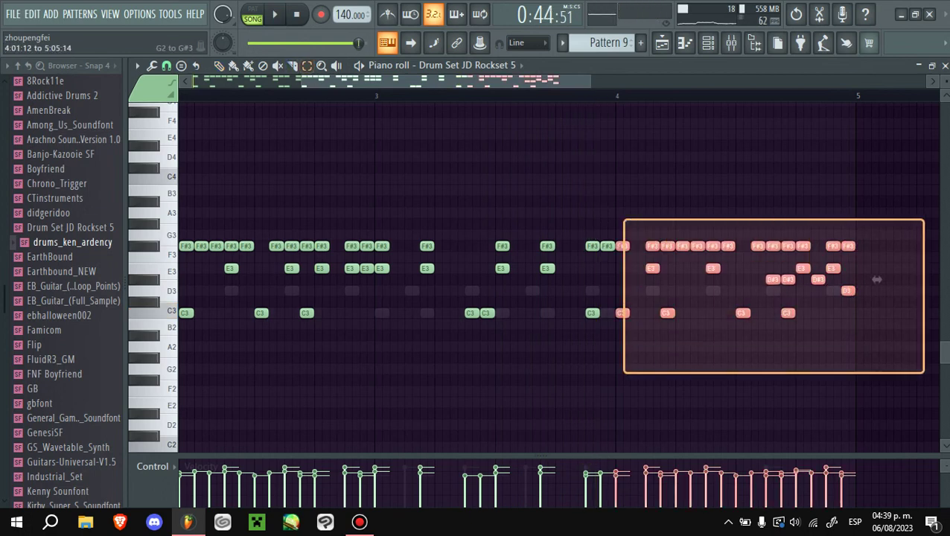
left_click_drag(689, 394, 382, 231)
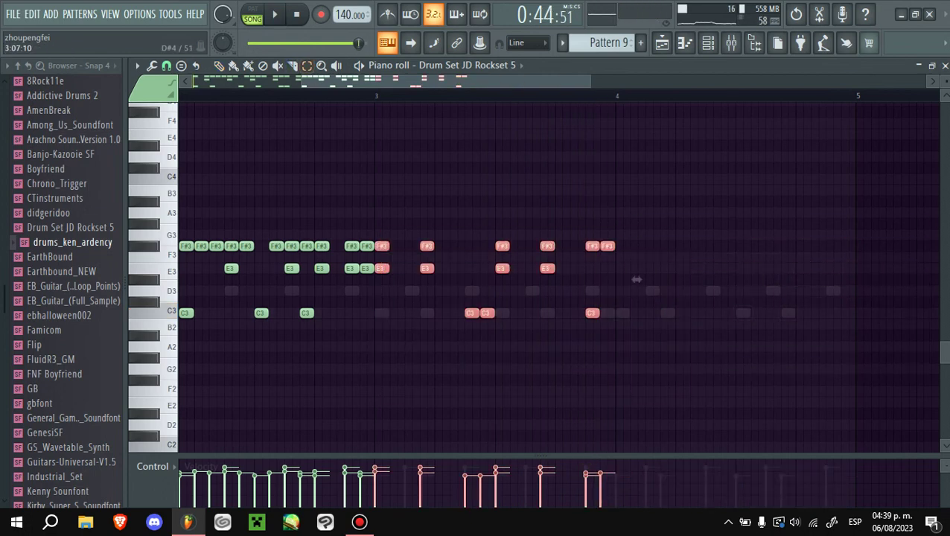
key("space")
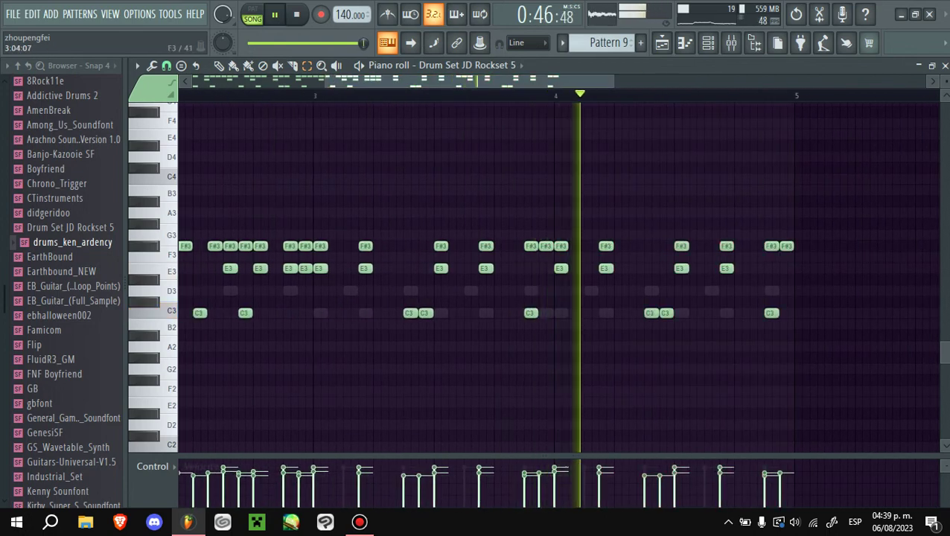
left_click_drag(322, 417, 834, 265)
scroll(800, 291, "up", 2)
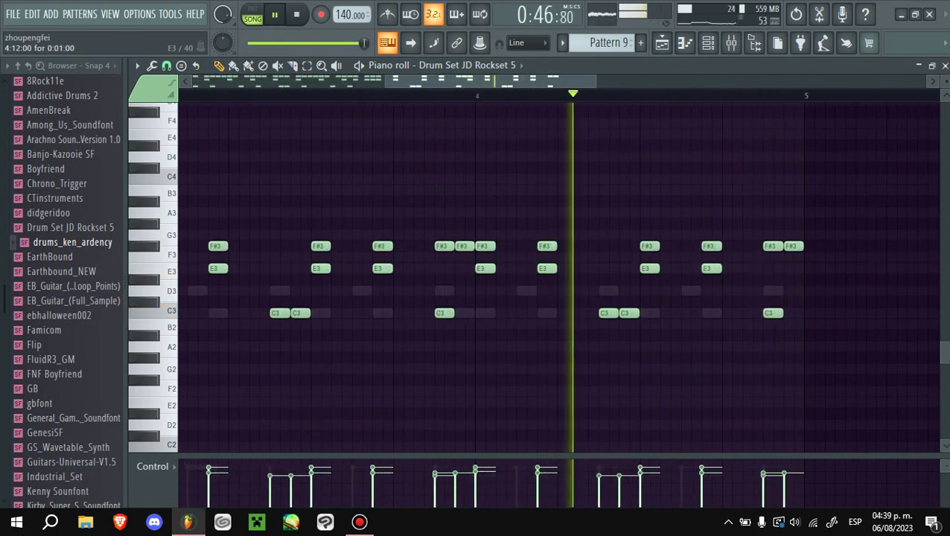
key("space")
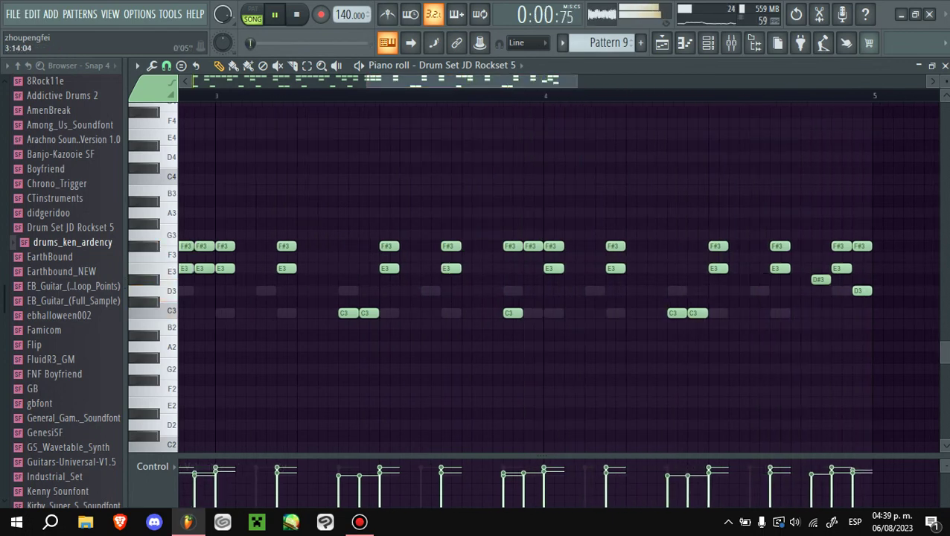
- Copy the Rockset kick, snare and fill notes of bars 3 and 4, and clear drums_ken_ardency's notes from those bars
scroll(477, 276, "down", 2)
key("space")
left_click_drag(297, 262, 776, 339)
left_click(468, 65)
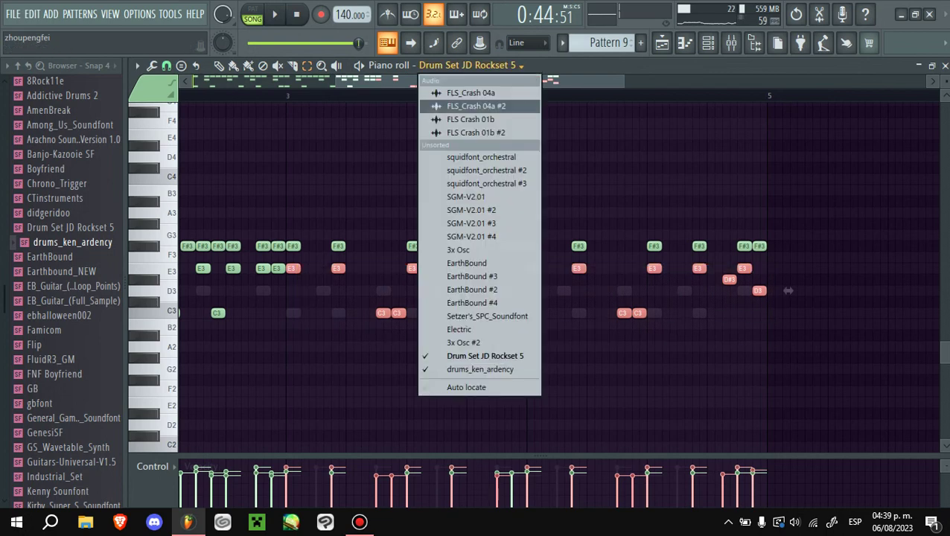
left_click(481, 369)
left_click_drag(297, 277, 734, 360)
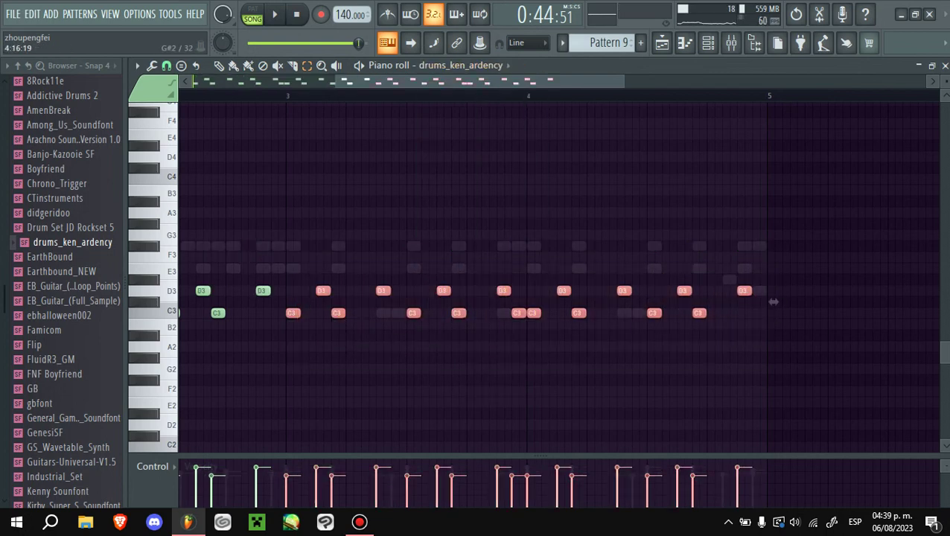
key("Delete")
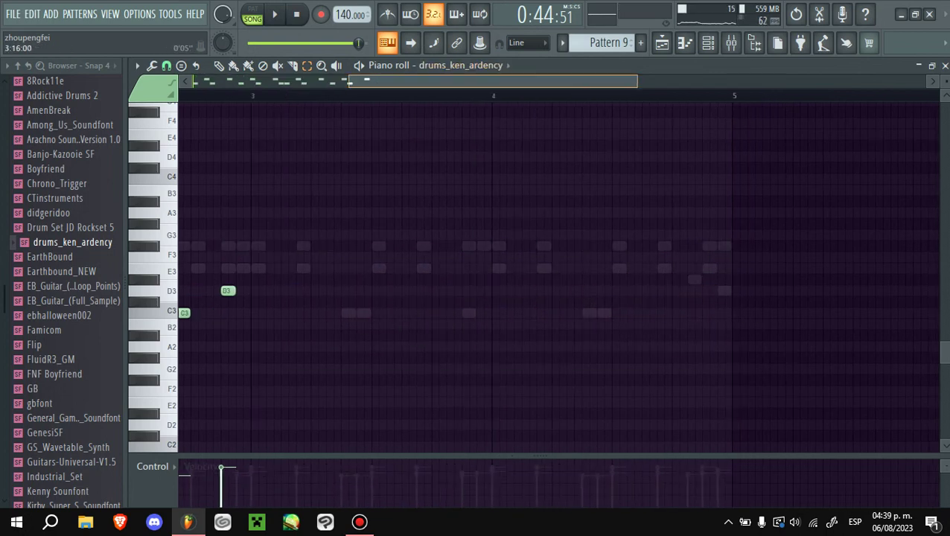
- Paste the copied notes into drums_ken_ardency's bars 3 and 4, lower the main E3 snare hits to D3, and play the result
key("ctrl+z")
key("space")
left_click_drag(254, 268, 695, 290)
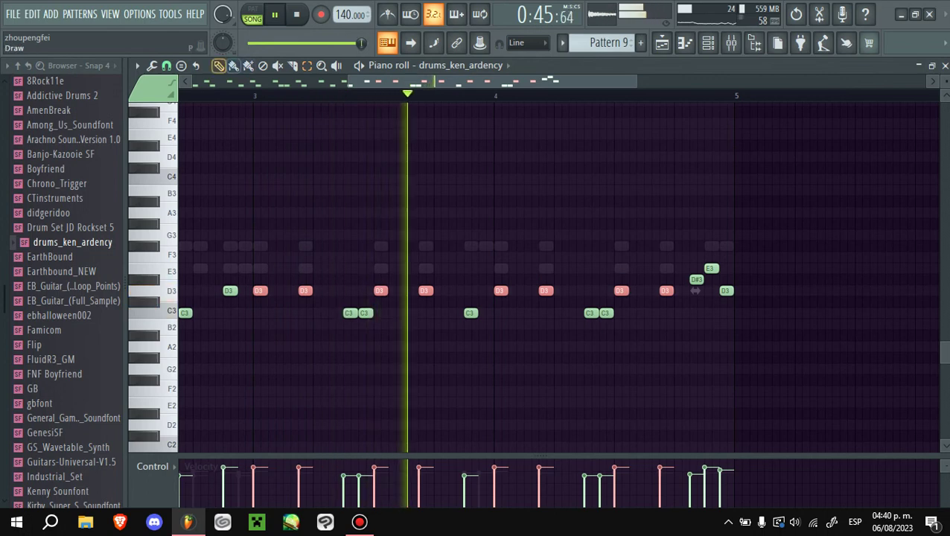
left_click(754, 258)
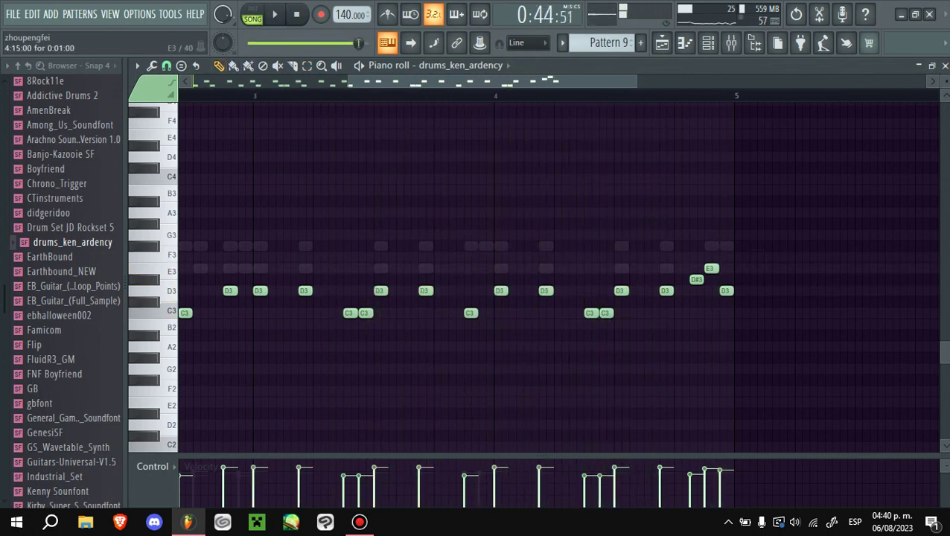
scroll(363, 283, "down", 3)
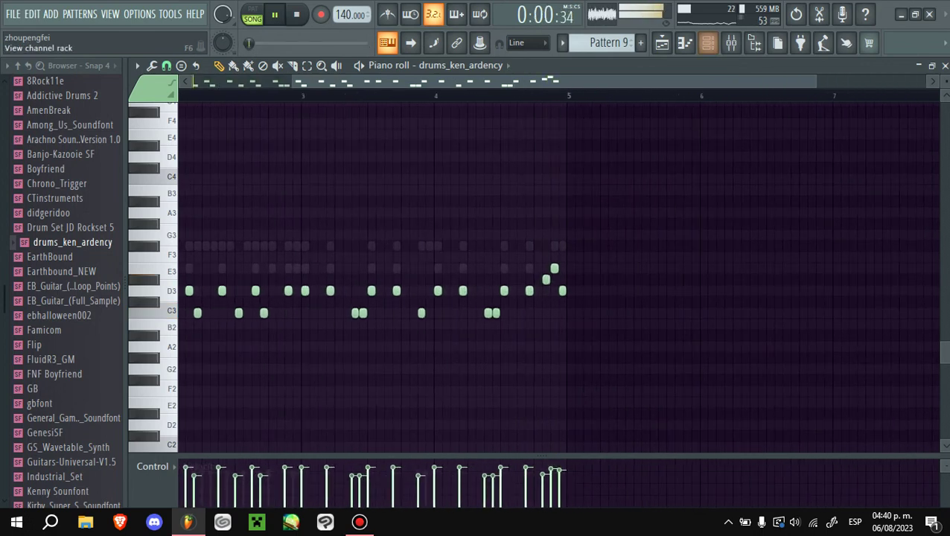
key("space")
- Load the Industrial_Set soundfont in a new Soundfont Player channel and route it to mixer track 9
scroll(67, 290, "down", 10)
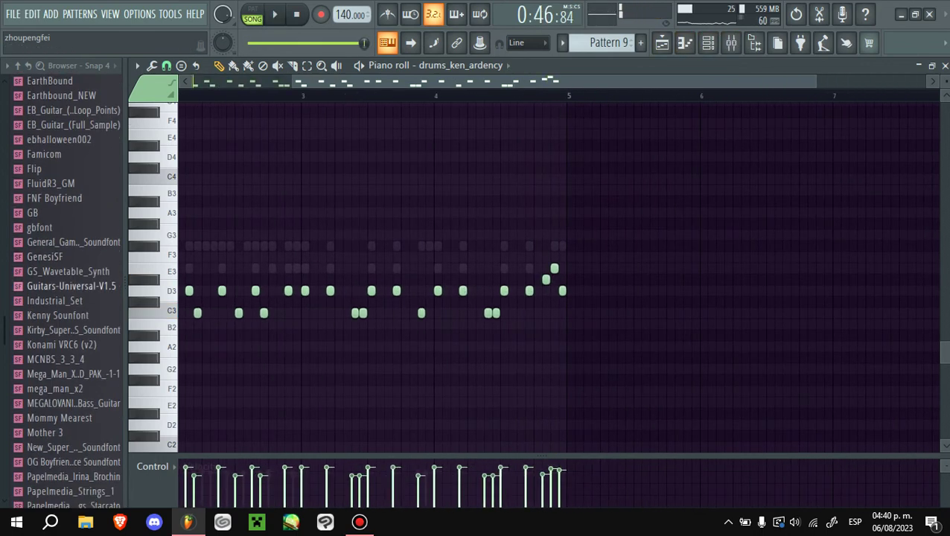
scroll(67, 330, "up", 4)
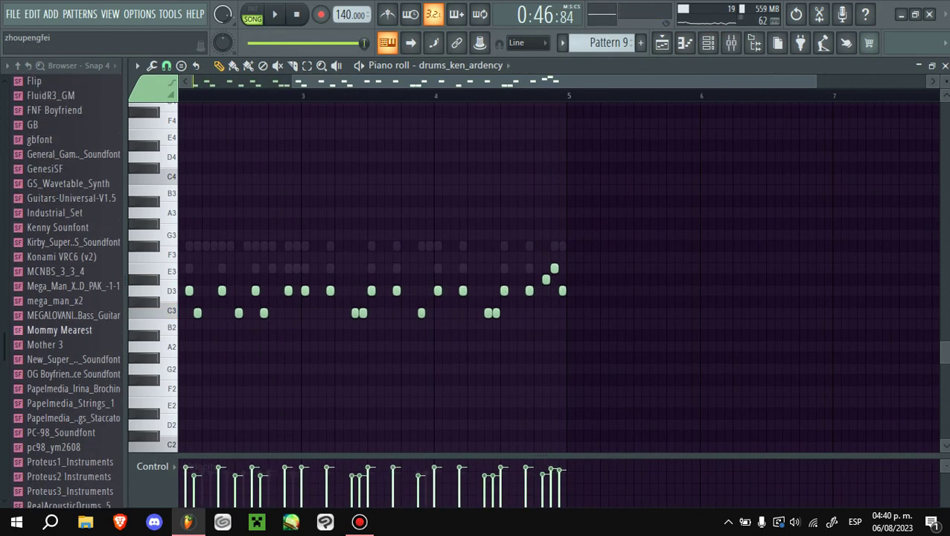
right_click(75, 212)
left_click(81, 243)
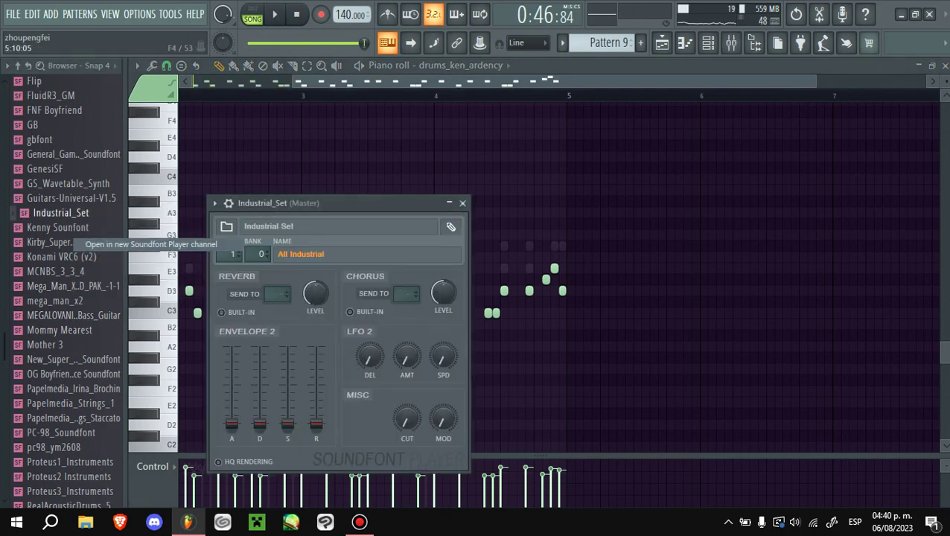
left_click(708, 43)
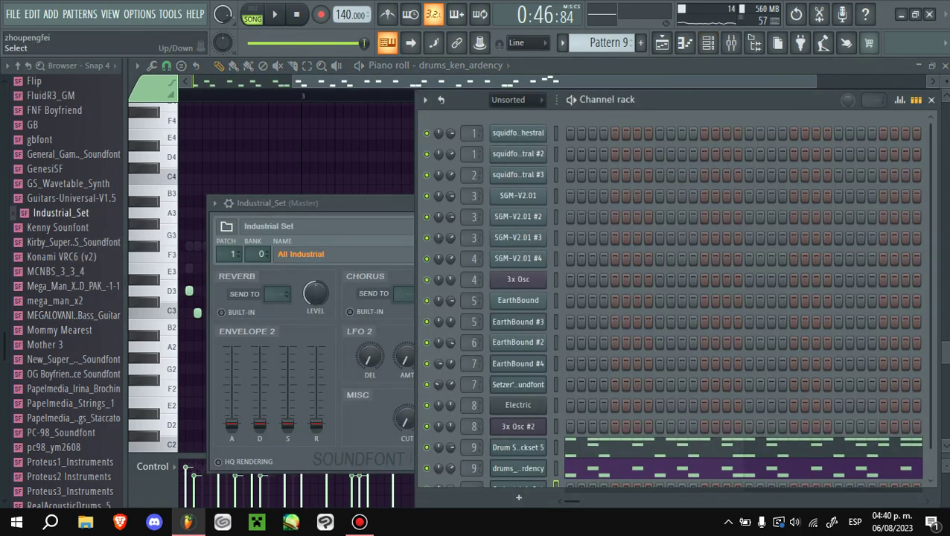
scroll(474, 447, "down", 1)
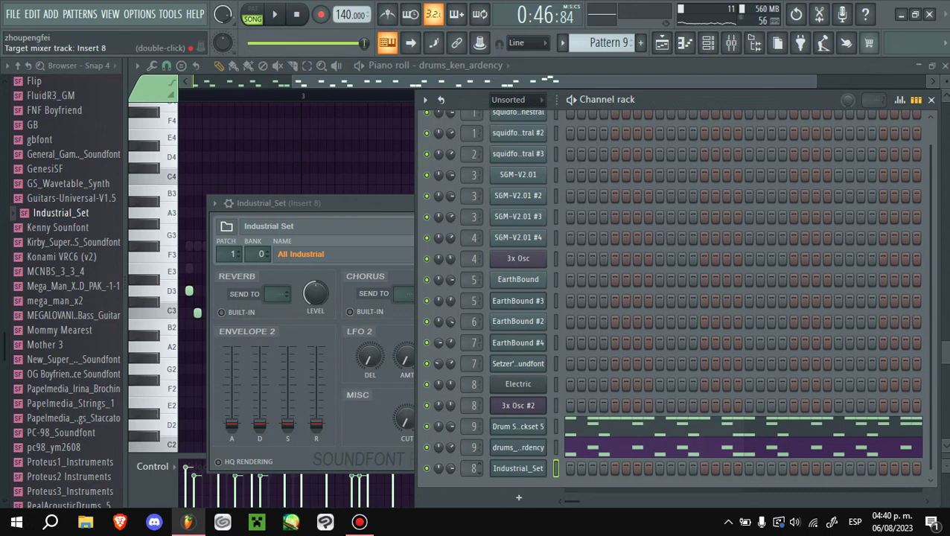
- In Industrial_Set's piano roll, place C#4 notes on the first two snare hits of bar 3
left_click(447, 64)
left_click(455, 382)
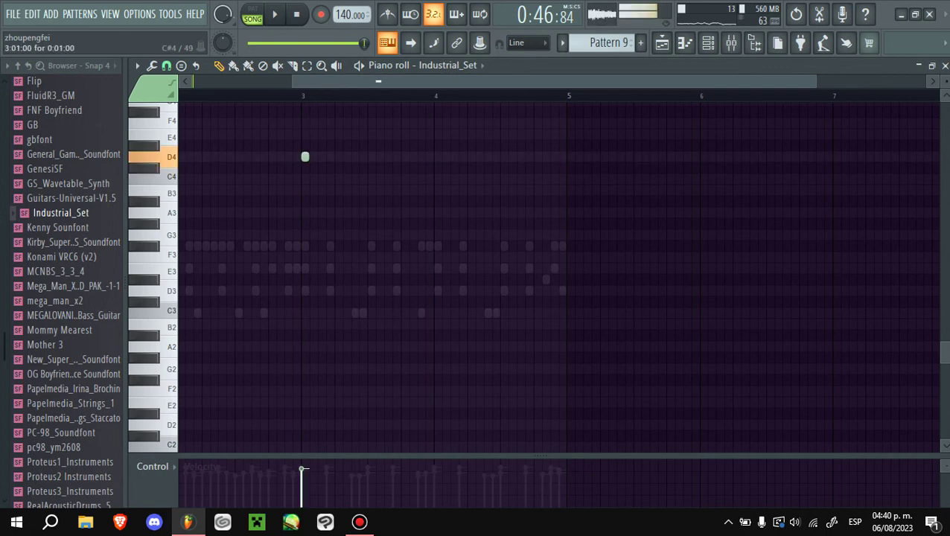
scroll(298, 167, "up", 3)
left_click(365, 168)
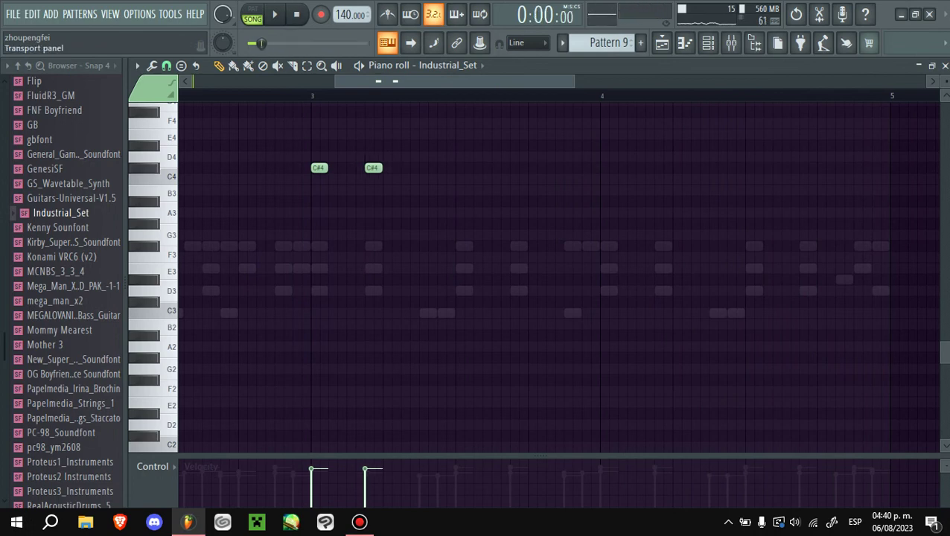
- Set Industrial_Set's channel volume to about 59% and add C#4 notes on the remaining two snare hits of bar 3
key("F6")
key("space")
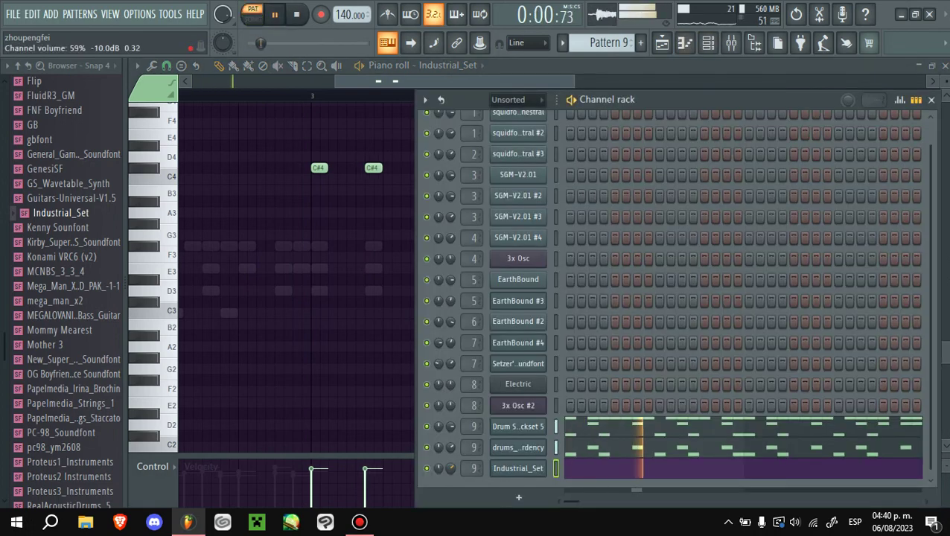
key("F6")
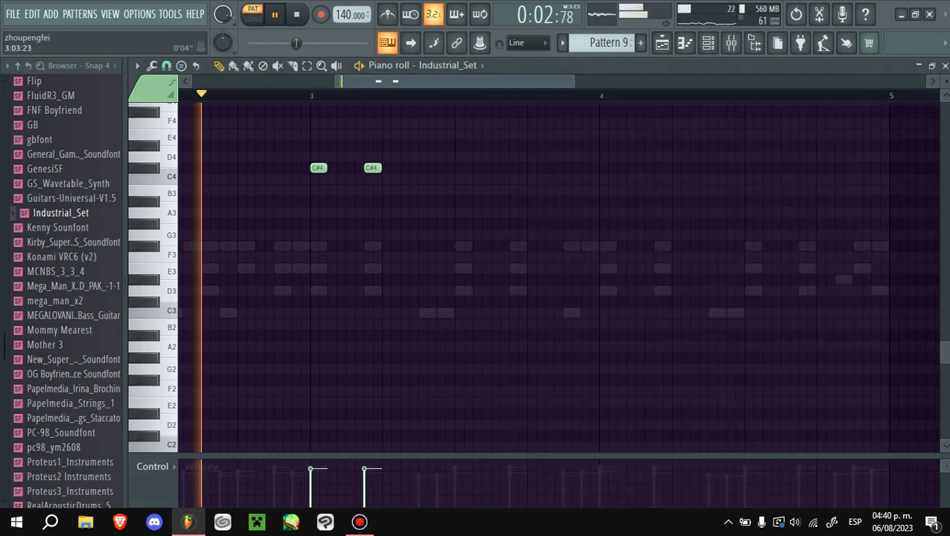
left_click(463, 168)
left_click(517, 168)
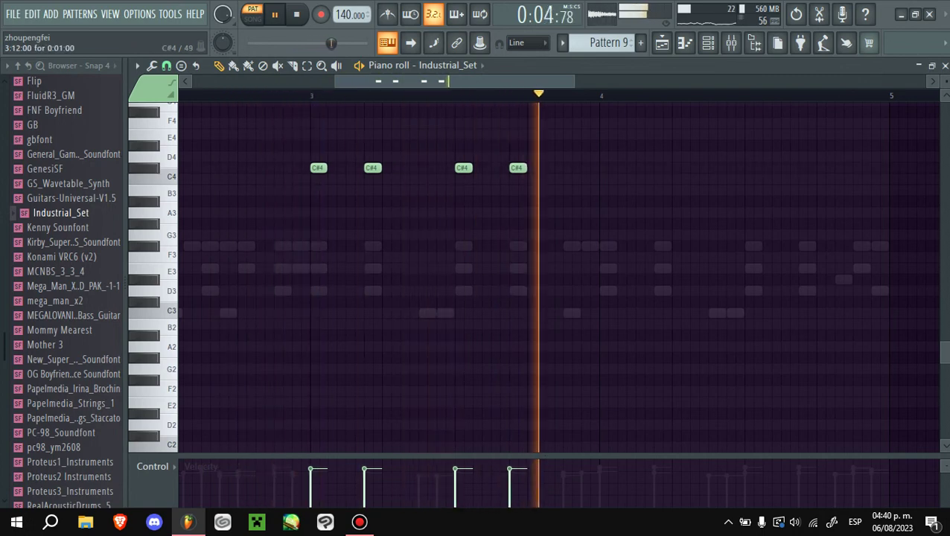
- Duplicate the four Industrial_Set C#4 notes from bar 3 into bar 4
scroll(521, 201, "up", 3)
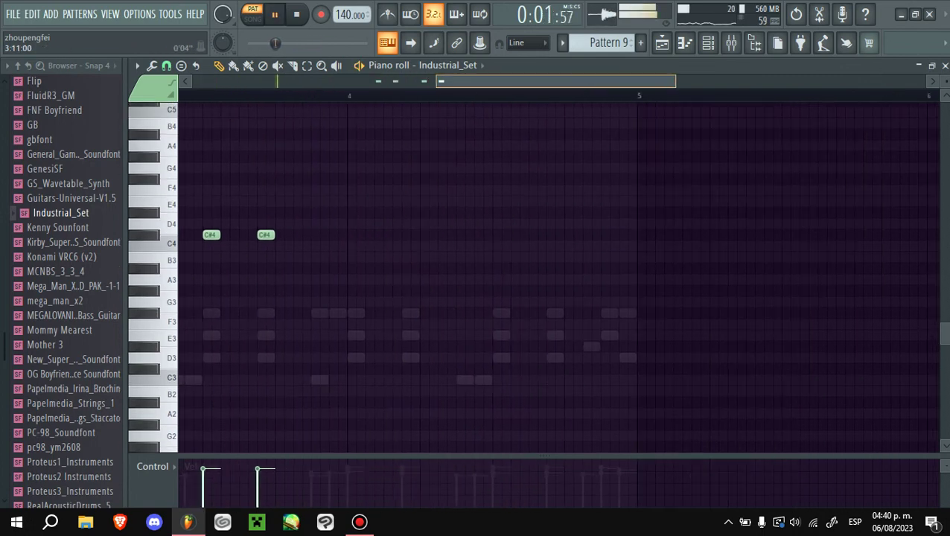
key("ctrl+a")
key("ctrl+b")
scroll(655, 235, "down", 2)
- Play the song in the playlist and add a second Pattern 9 clip on Track 9 at bar 29, removing the stray clip on Track 6
key("F6")
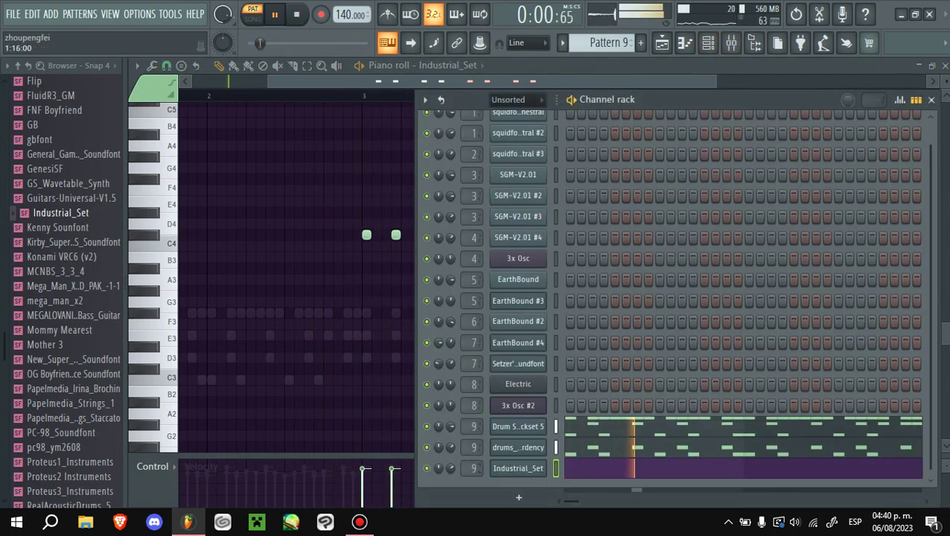
key("F5")
key("l")
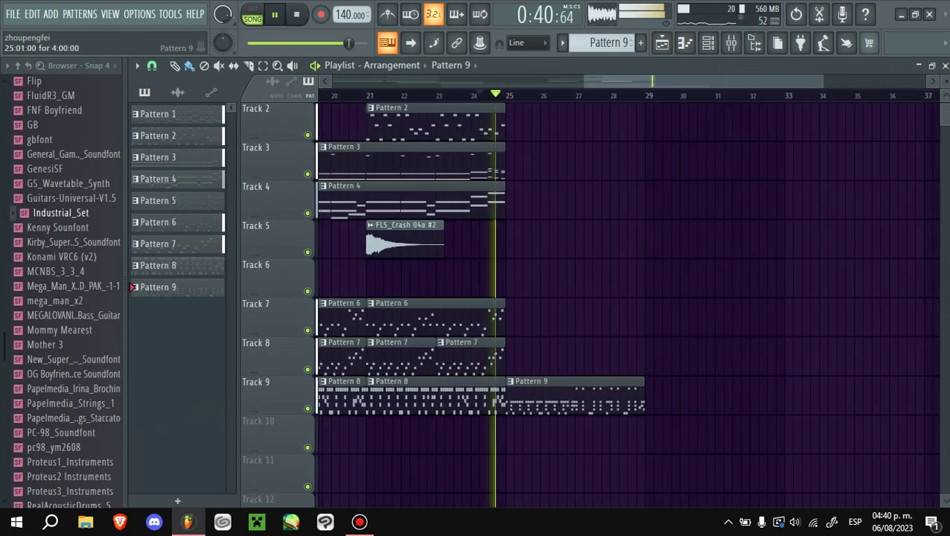
left_click(655, 395)
left_click(779, 276)
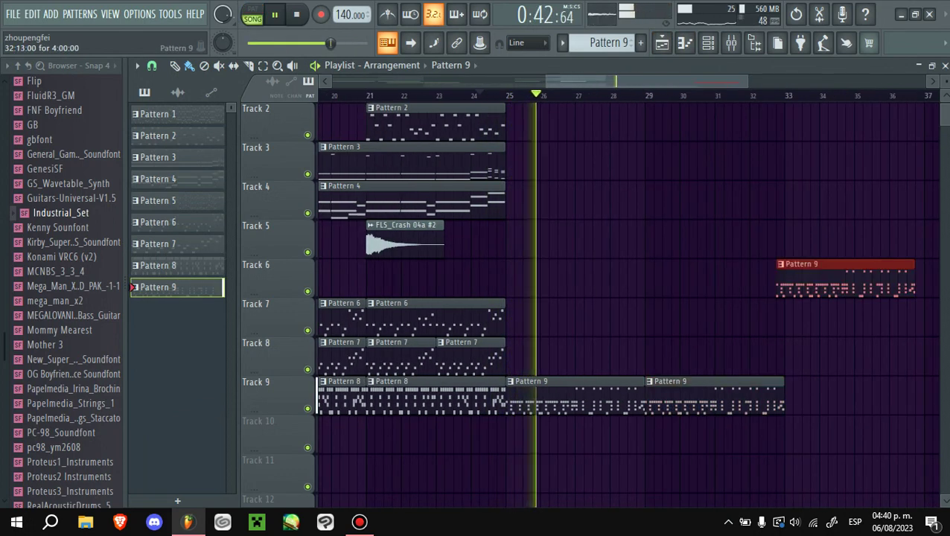
right_click(823, 275)
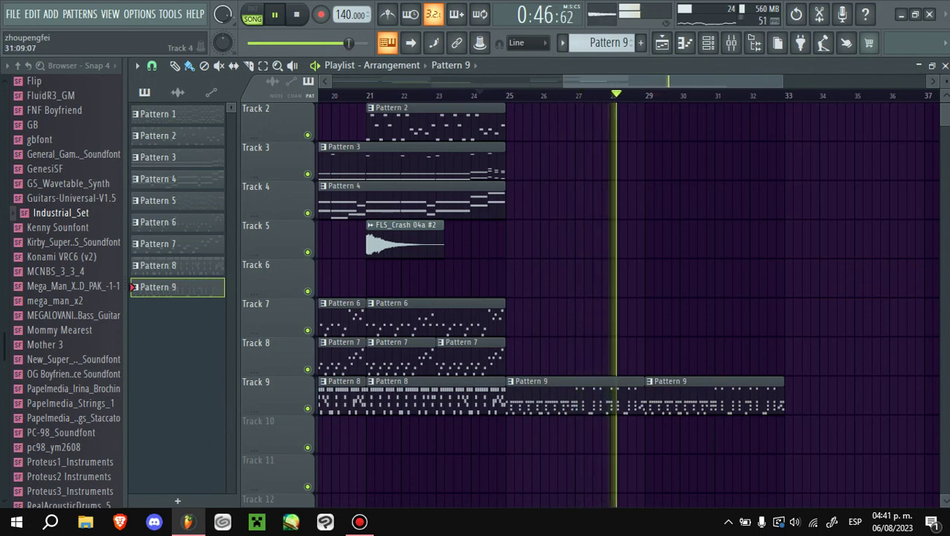
- Play the song from about bar 8 and open Pattern 1's squidfont_orchestral notes in the piano roll
scroll(626, 298, "down", 3)
scroll(625, 298, "up", 1)
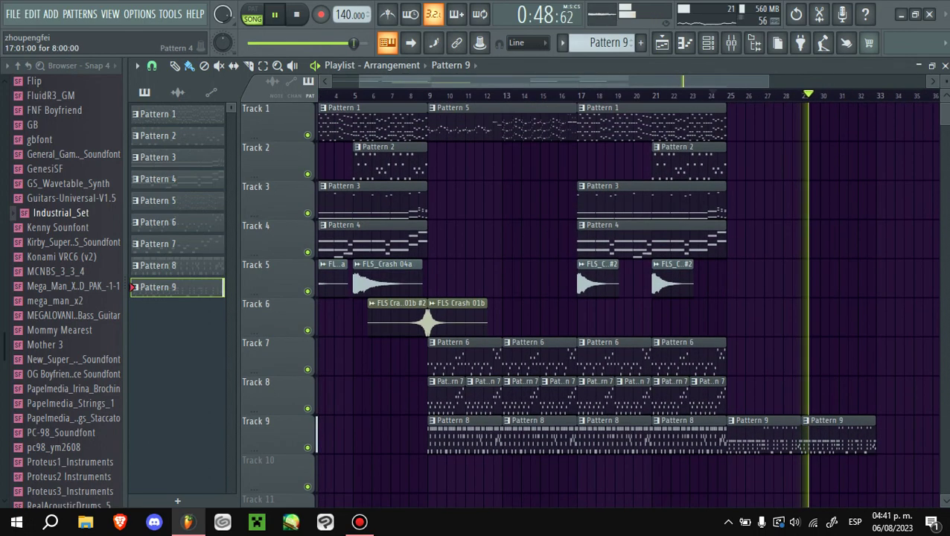
left_click(408, 95)
double_click(607, 109)
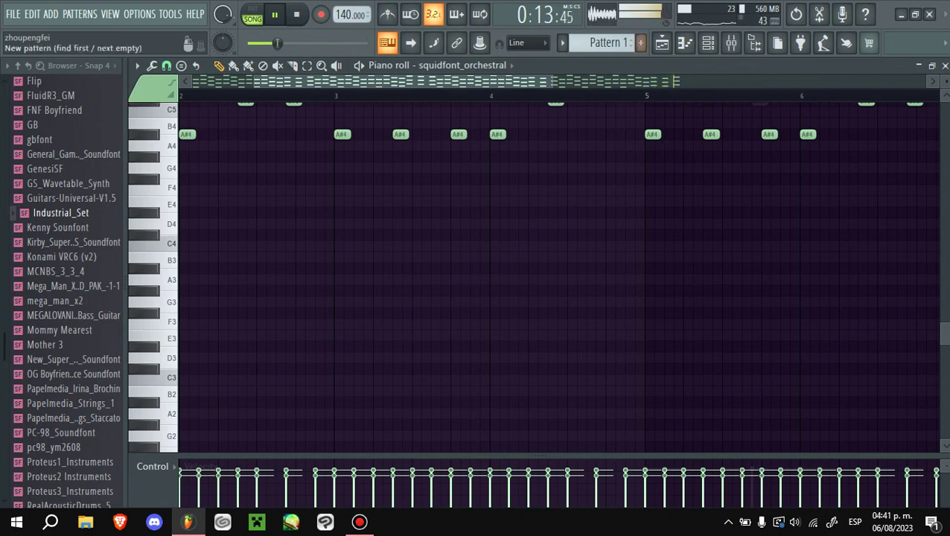
left_click(662, 42)
left_click(685, 43)
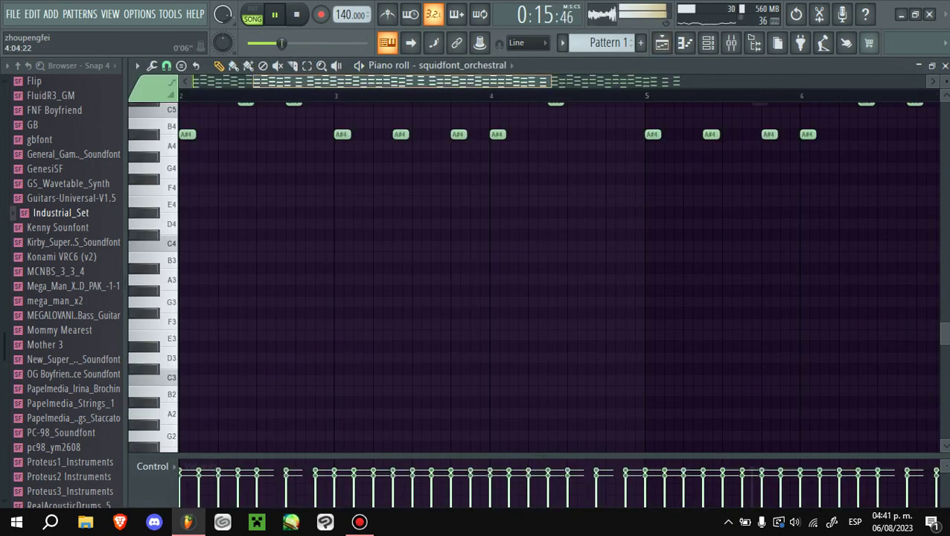
- Look over Pattern 1's squidfont_orchestral notes across all eight bars, stop the song and browse the soundfont list
scroll(522, 221, "down", 2, "ctrl")
scroll(521, 221, "up", 6)
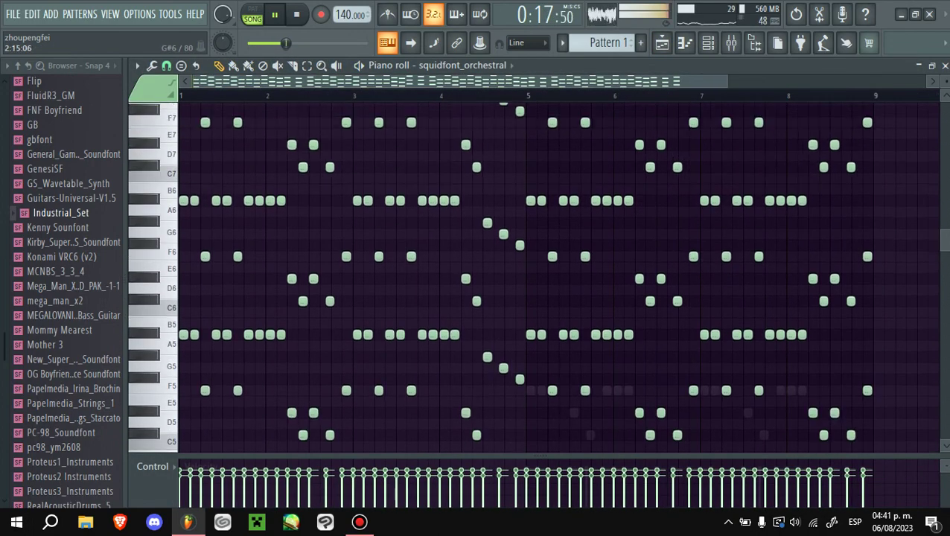
scroll(521, 276, "up", 1)
key("F5")
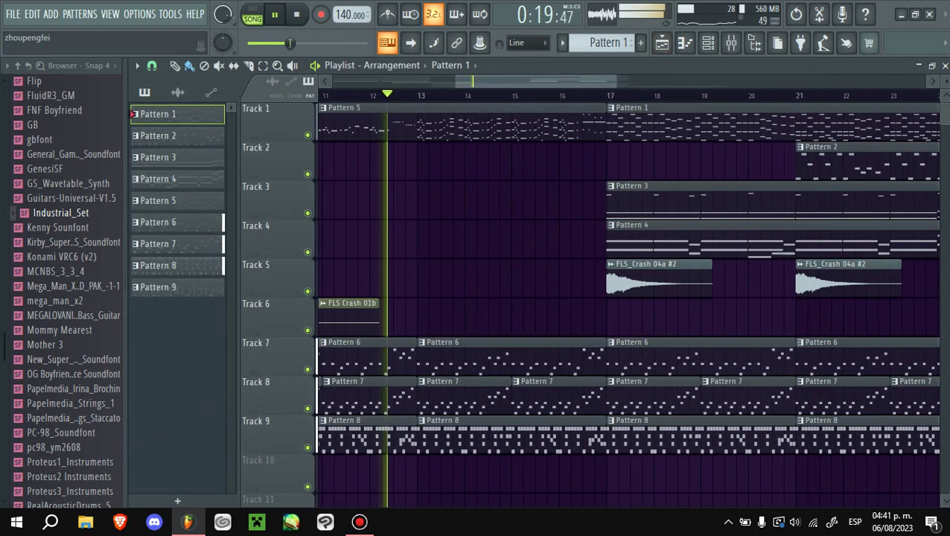
key("space")
scroll(67, 290, "up", 4)
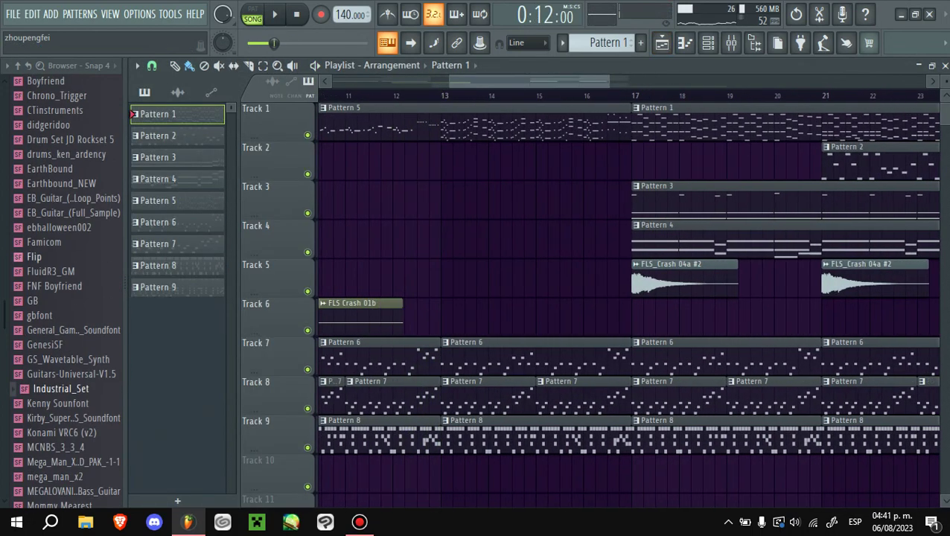
scroll(67, 290, "up", 4)
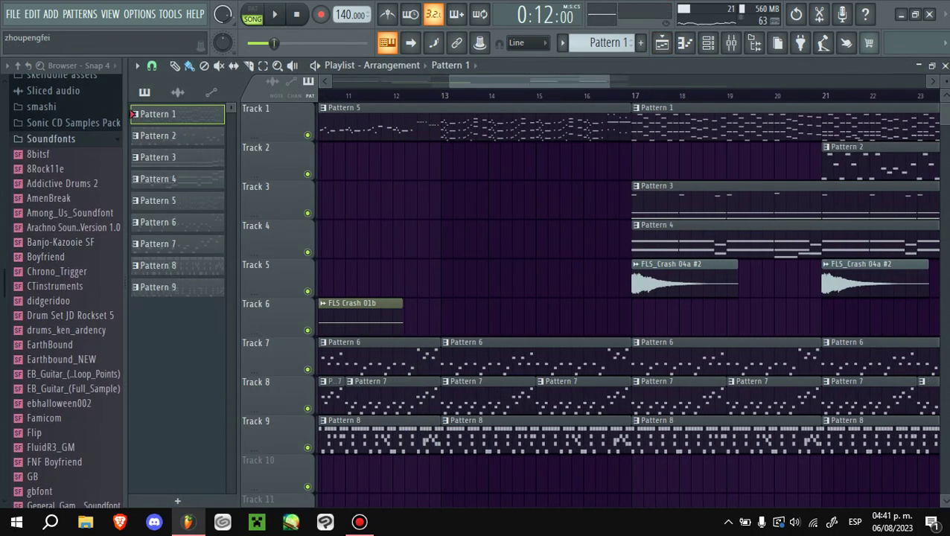
- Play the song from about bar 8 and examine the piano-roll notes of Pattern 5 and Pattern 2
key("space")
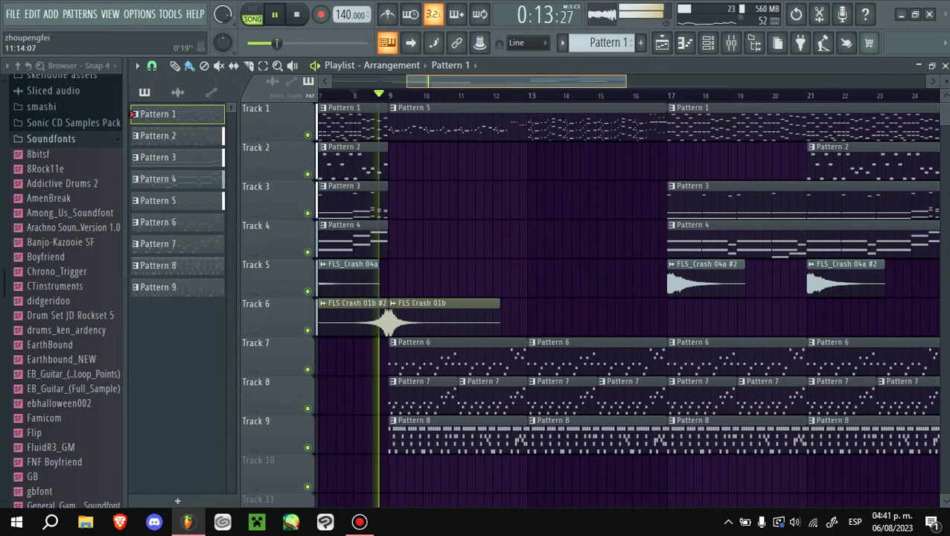
double_click(447, 123)
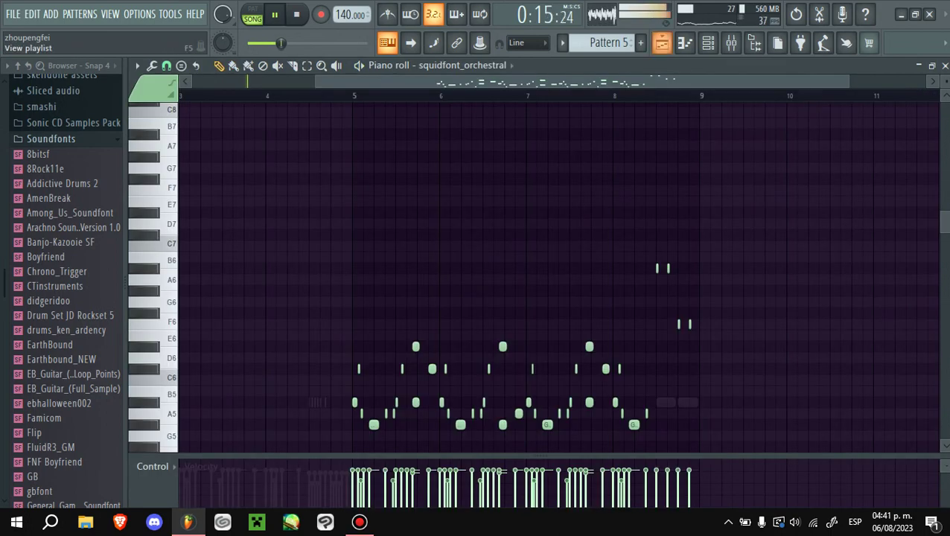
left_click(387, 42)
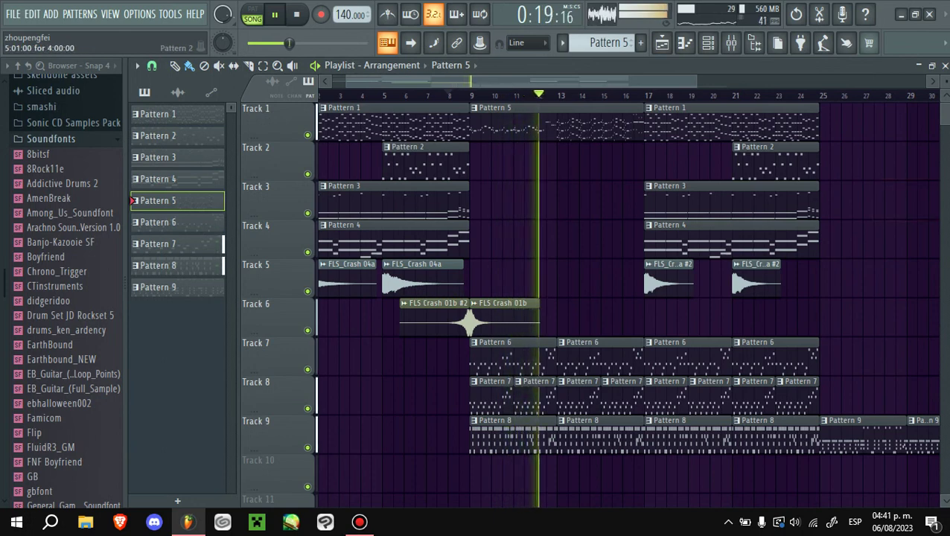
double_click(443, 165)
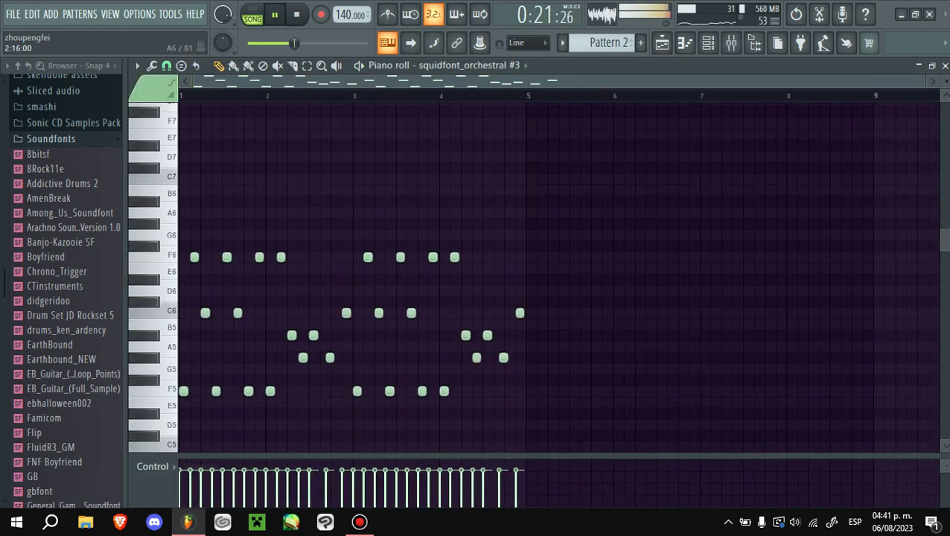
left_click(662, 42)
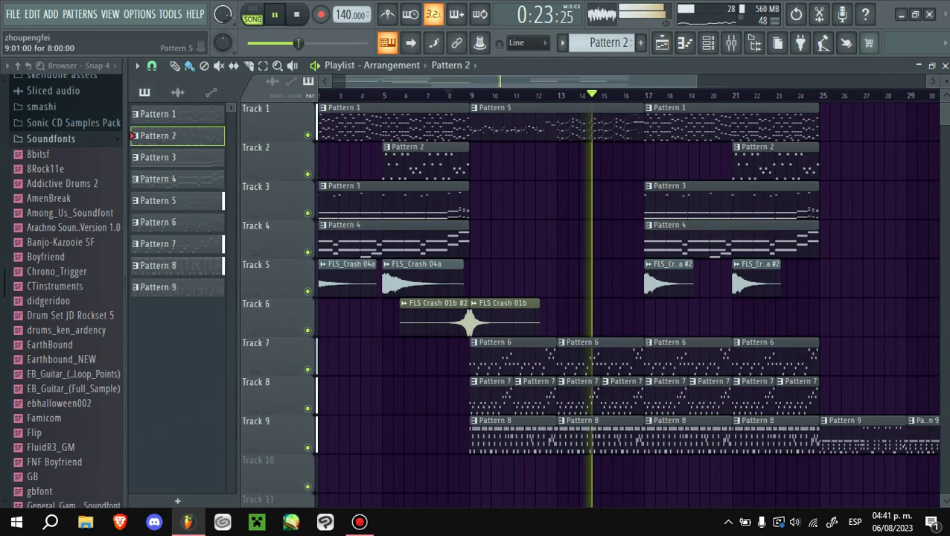
- Show the channel rack and advance from Pattern 2 to the new, empty Pattern 10
left_click(708, 42)
key("KP_Add")
key("KP_Add")
key("KP_Add")
key("KP_Add")
key("KP_Add")
key("KP_Add")
key("KP_Add")
key("KP_Add")
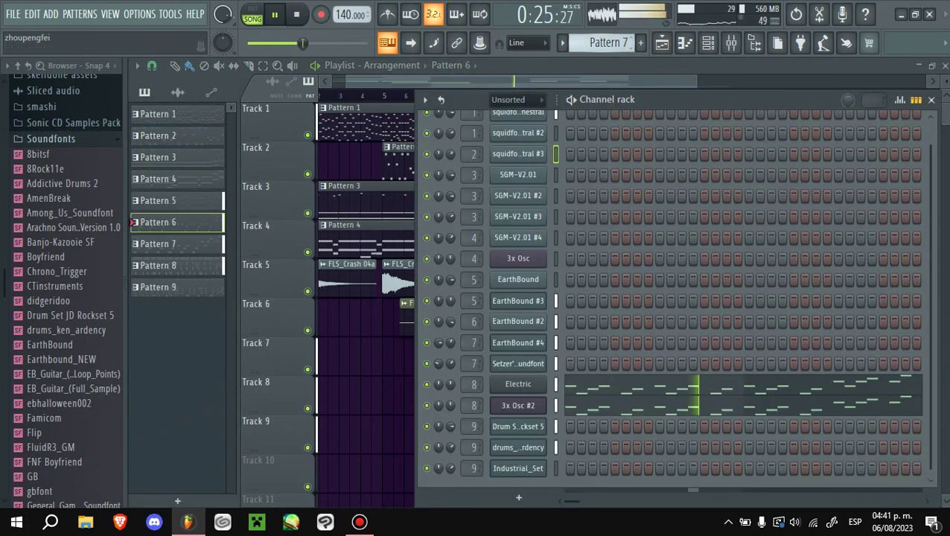
- Stop playback and open the SGM-V2.01 soundfont in a new Soundfont Player channel
scroll(671, 291, "down", 1)
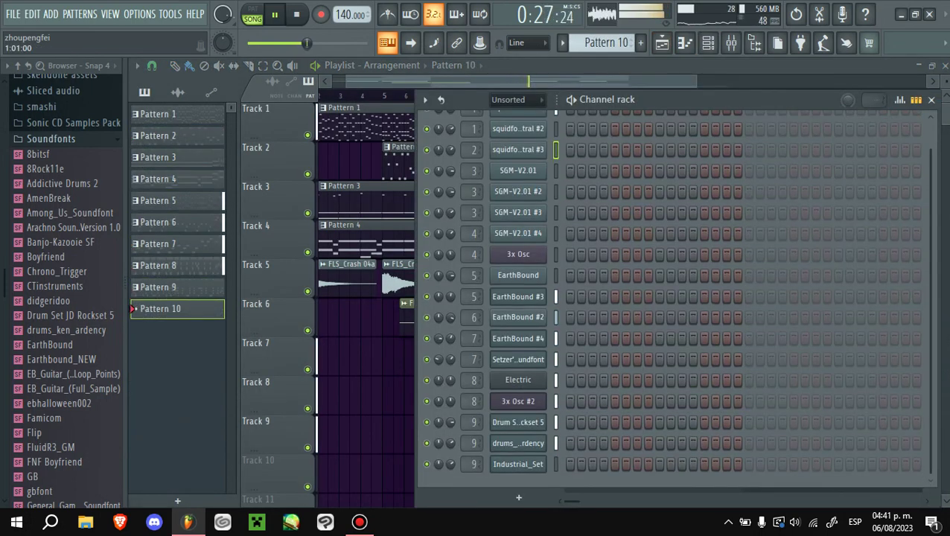
scroll(67, 291, "down", 10)
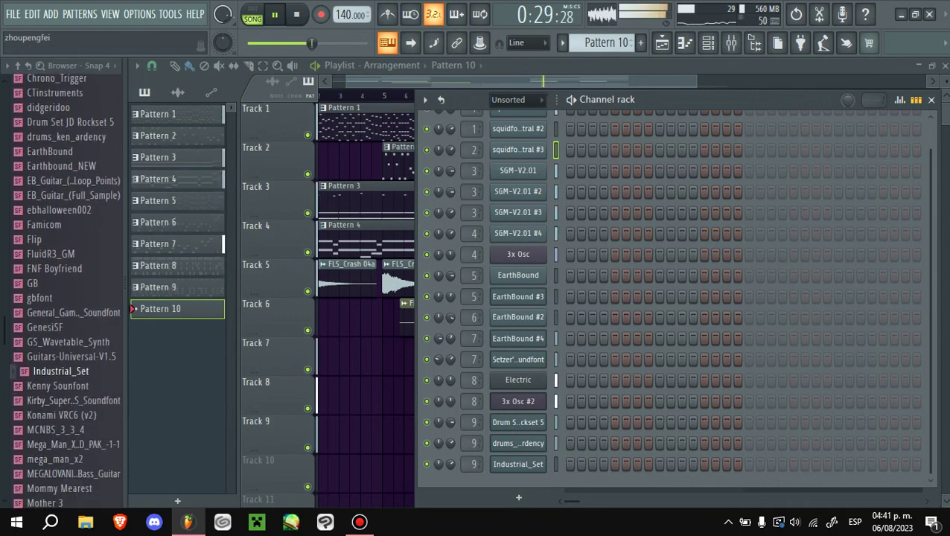
key("space")
scroll(59, 335, "down", 2)
right_click(59, 388)
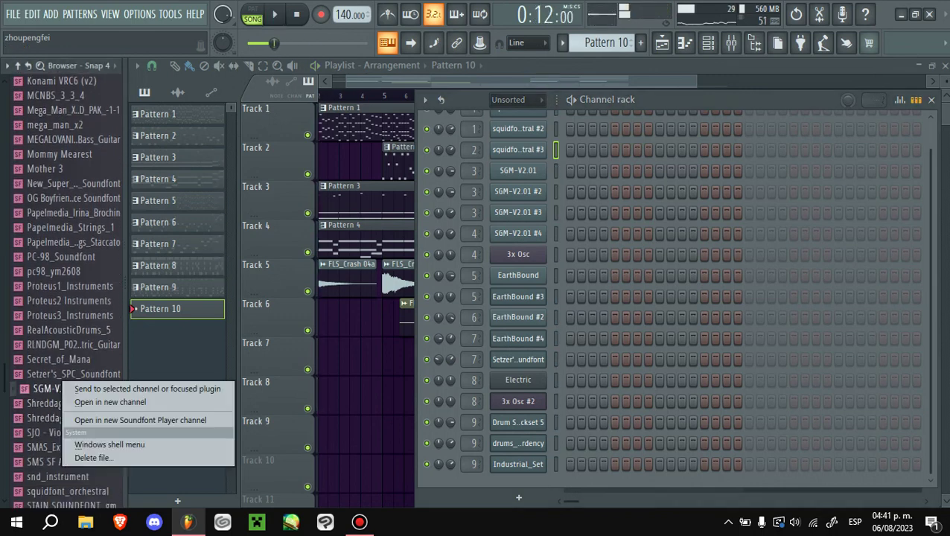
left_click(142, 420)
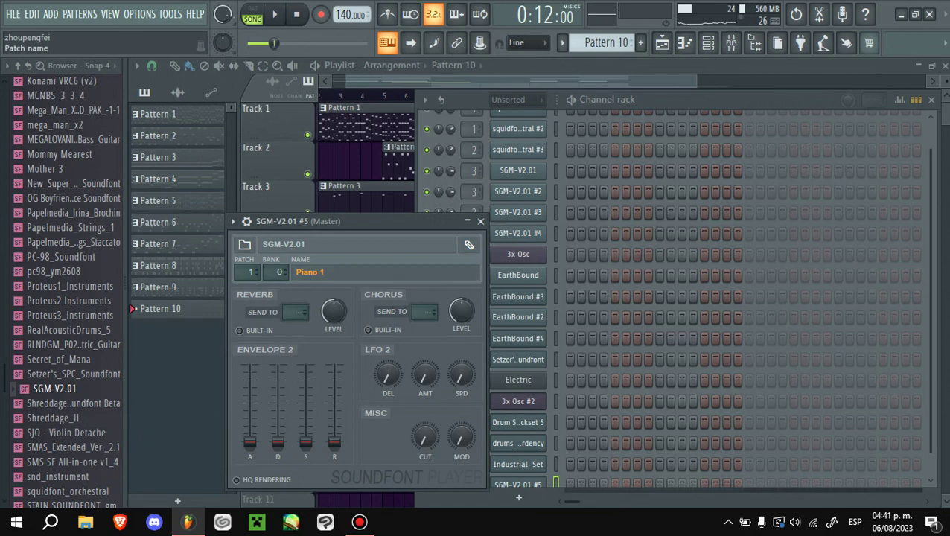
- Keep the Piano 1 patch on the new SGM-V2.01 channel and route it to mixer track 10
left_click(310, 272)
left_click(553, 133)
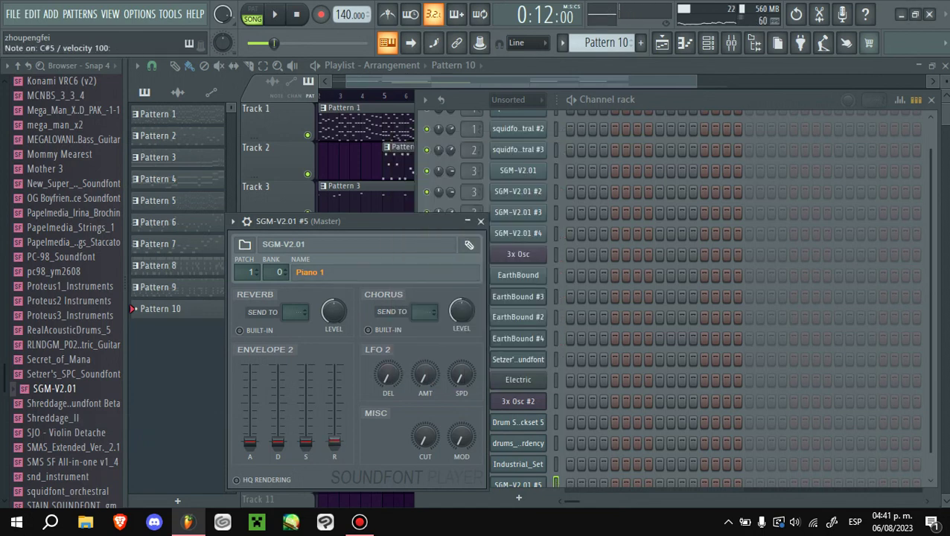
left_click(246, 221)
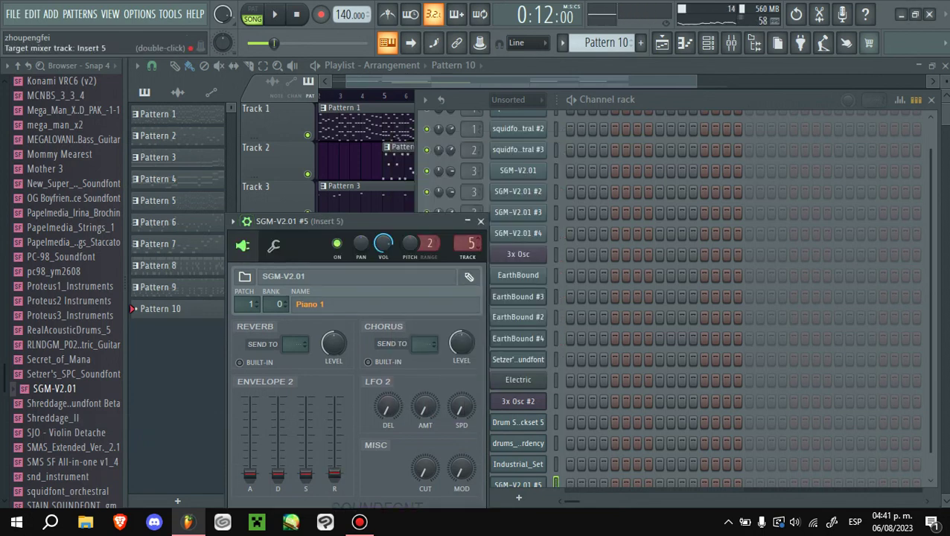
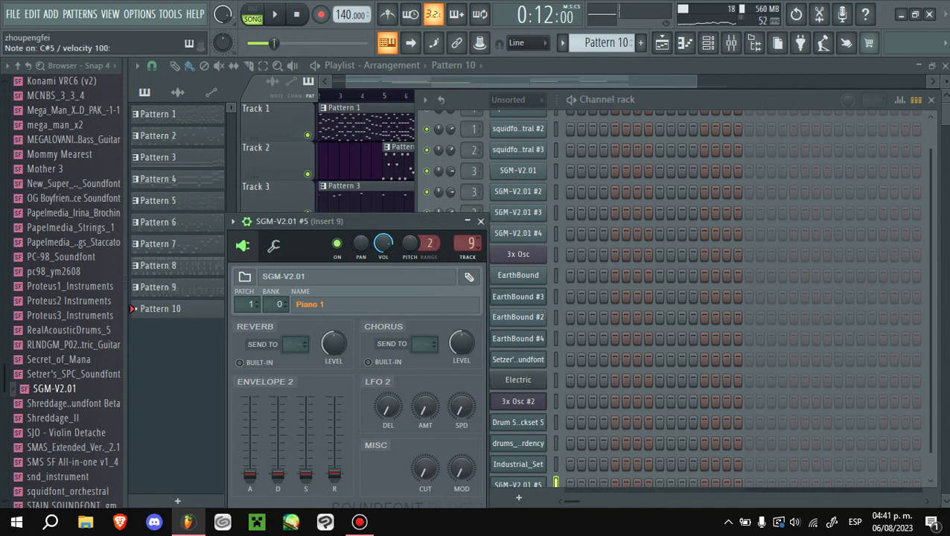
left_click(467, 243)
- Load Fruity Parametric EQ 2 in slot 1 of Insert 10, slightly lowering bands 1 and 2 and boosting bands 5 and 6
left_click(827, 108)
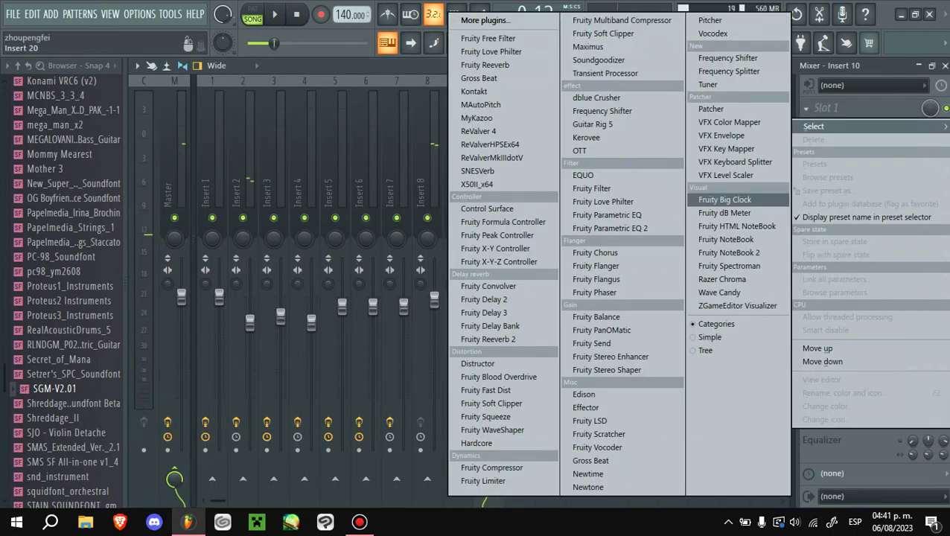
left_click(628, 228)
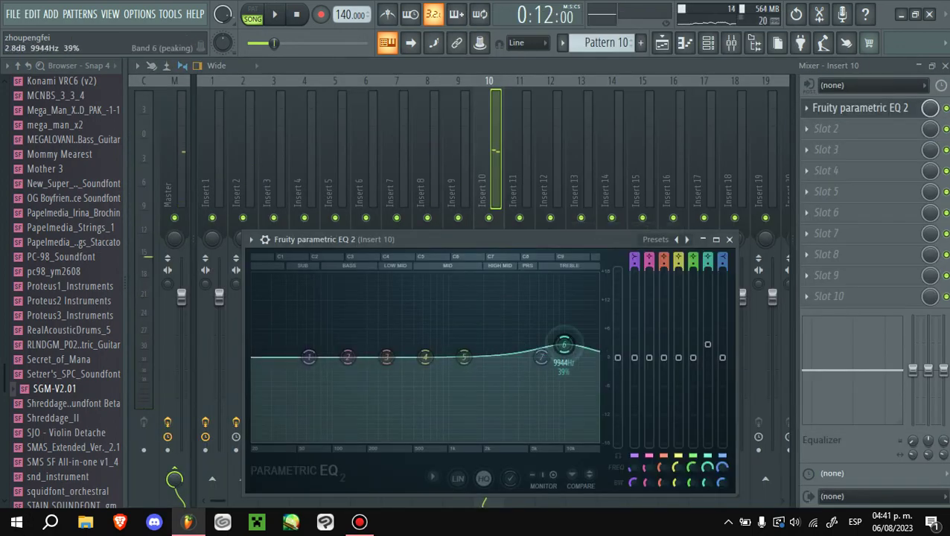
left_click_drag(310, 358, 300, 361)
left_click_drag(463, 357, 486, 346)
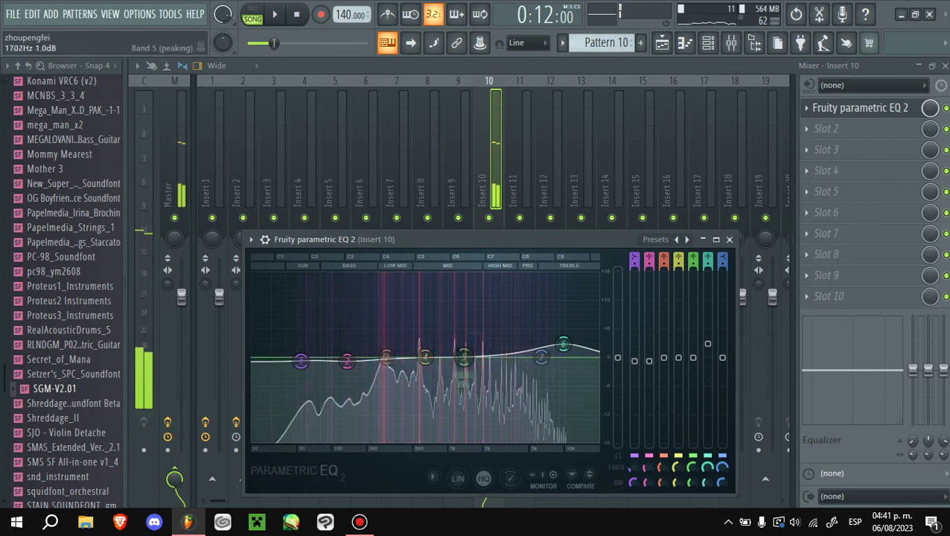
left_click_drag(564, 343, 565, 334)
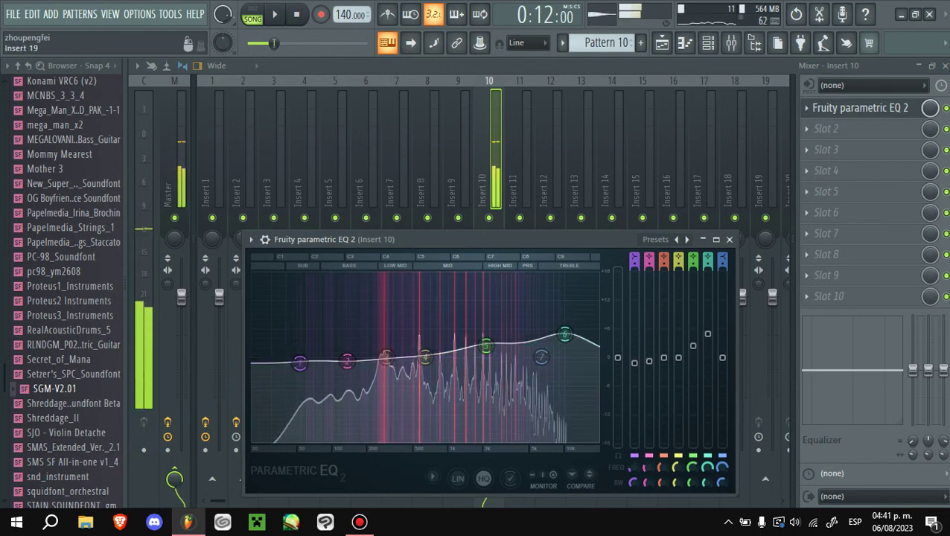
- Add Fruity Delay 2 in slot 2 and Fruity Reeverb in slot 3 of Insert 10
left_click(827, 128)
left_click(484, 299)
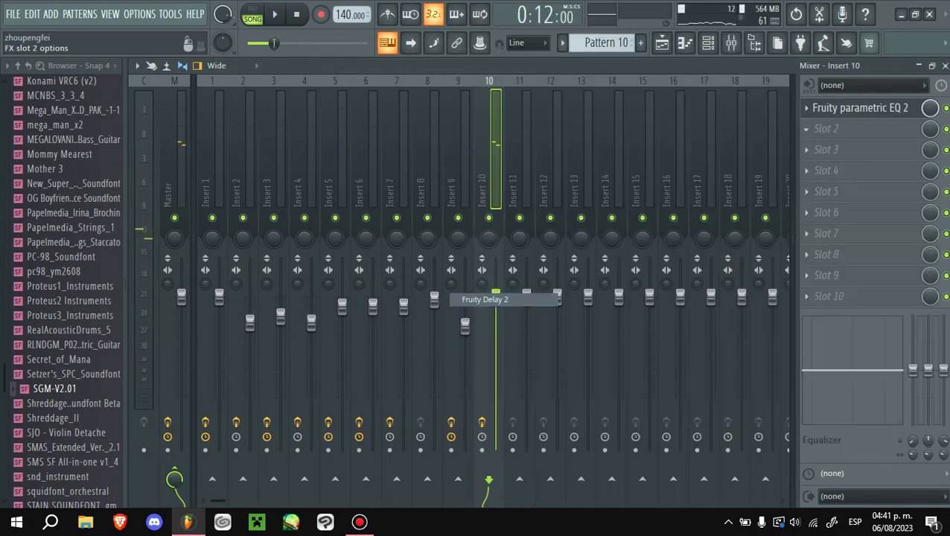
key("s")
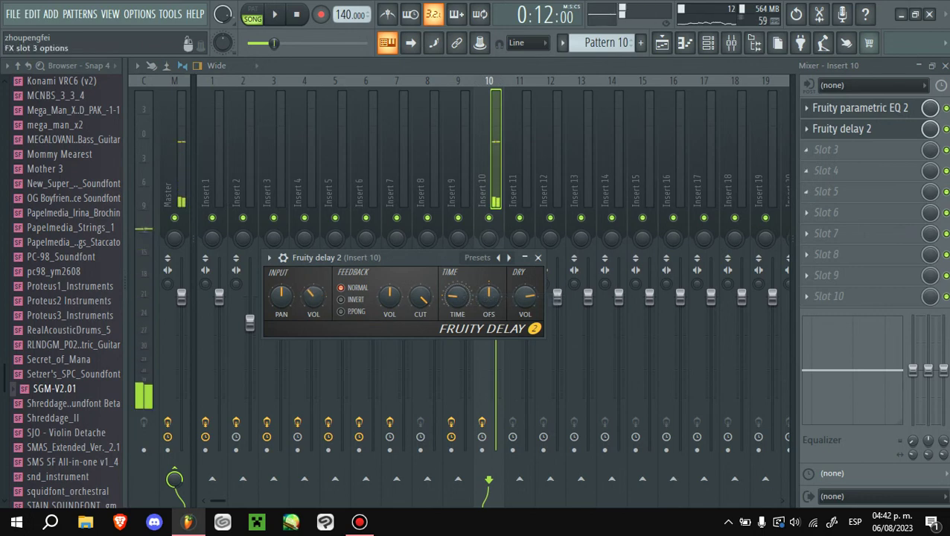
left_click(827, 149)
left_click(621, 61)
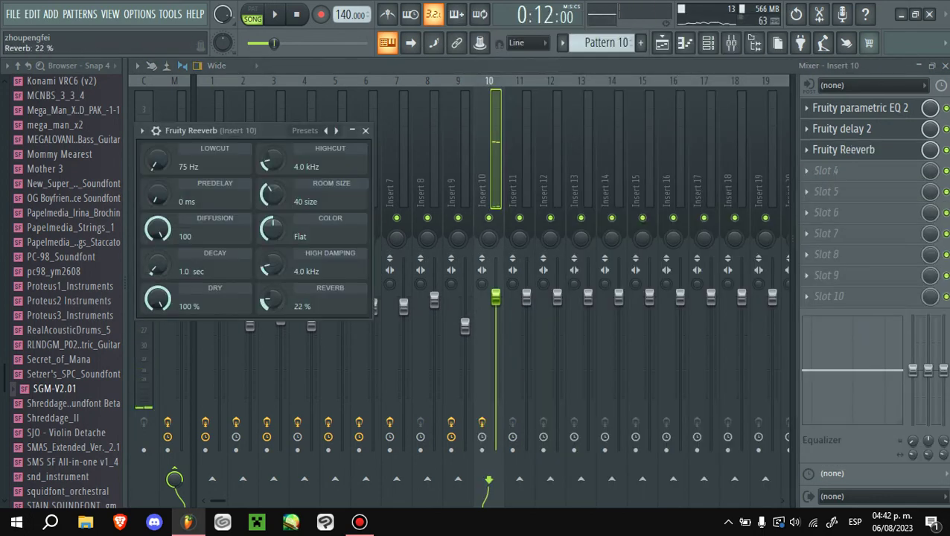
- Open the effect choices for slot 4 of Insert 10
left_click(827, 171)
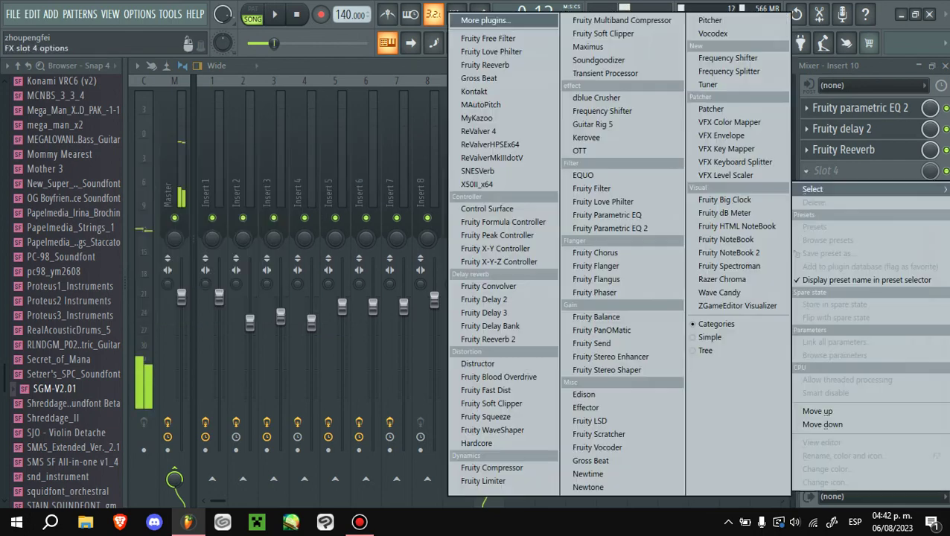
- Add Soundgoodizer and dblue Crusher to Insert 10, with Crusher first in the chain at 5 samples Reduction and 50% Mix
left_click(600, 65)
key("s")
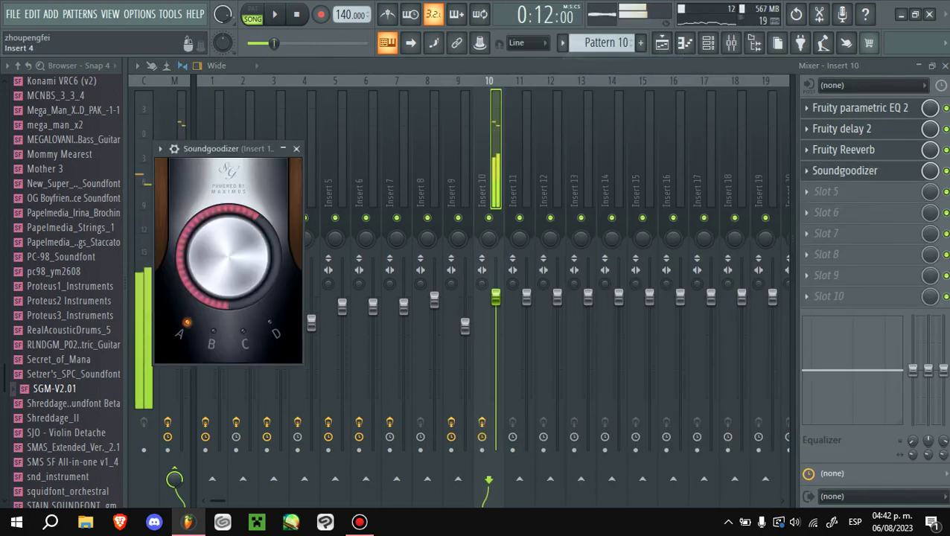
left_click(845, 171)
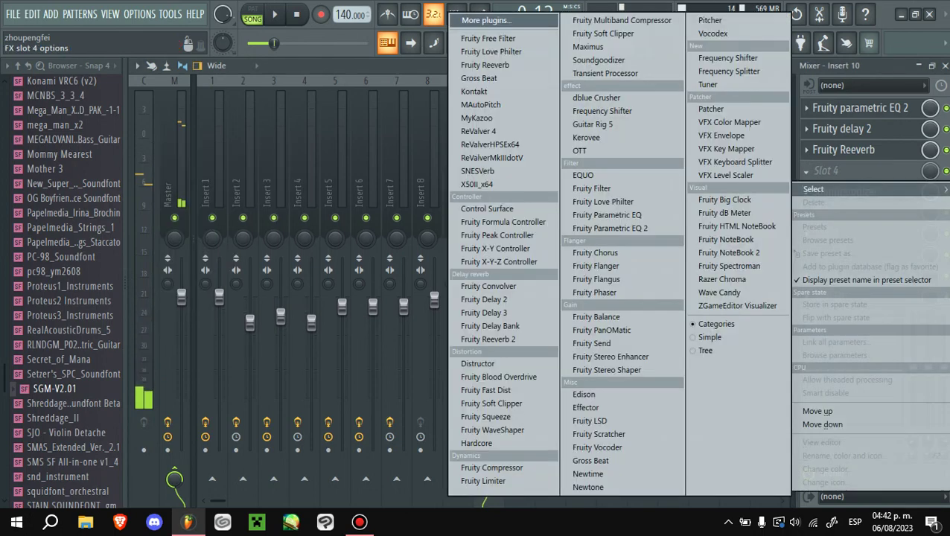
left_click(598, 98)
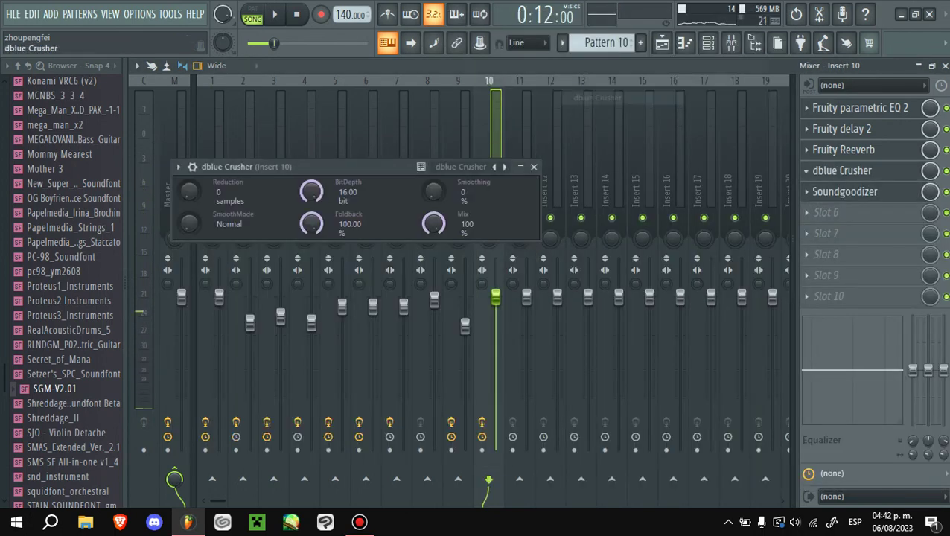
key("s")
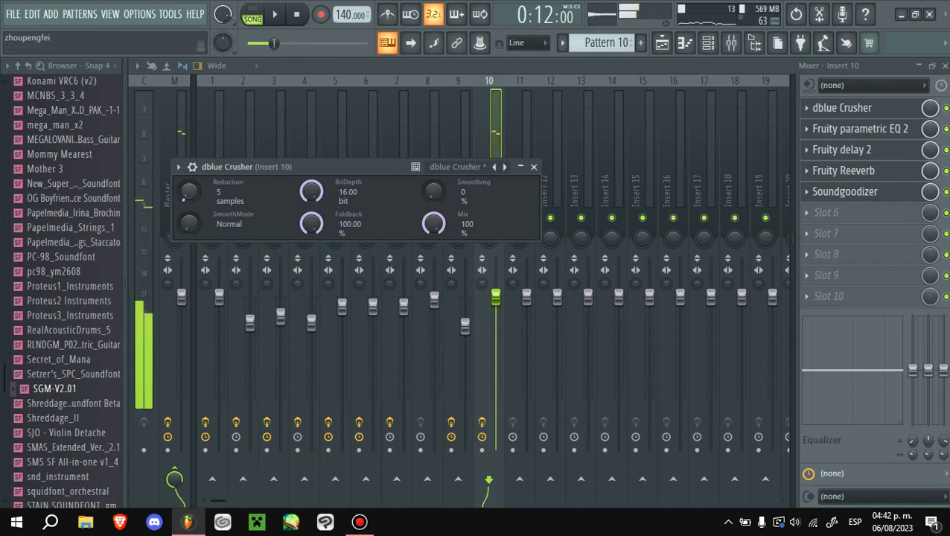
left_click_drag(433, 223, 433, 243)
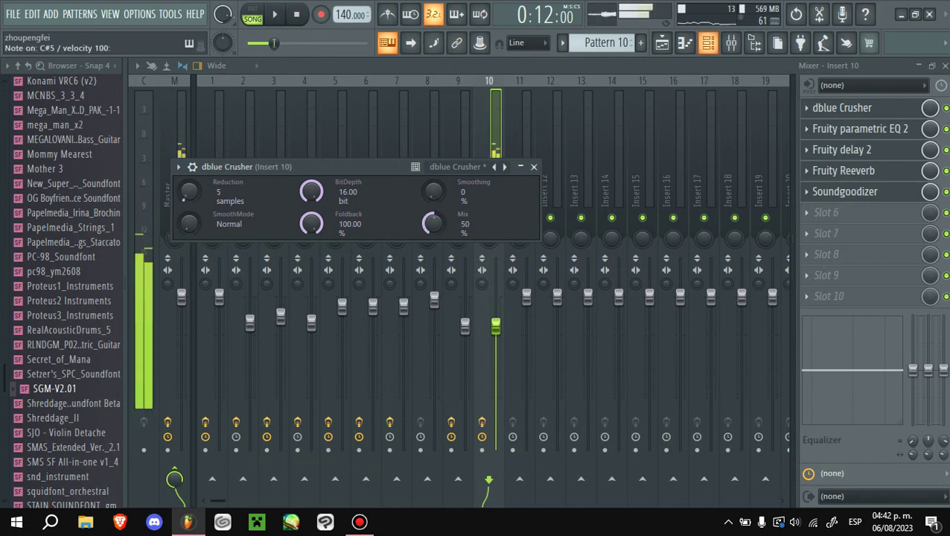
- Change the patch of the SGM-V2.01 #5 channel to Piano 3
key("F6")
scroll(671, 297, "down", 1)
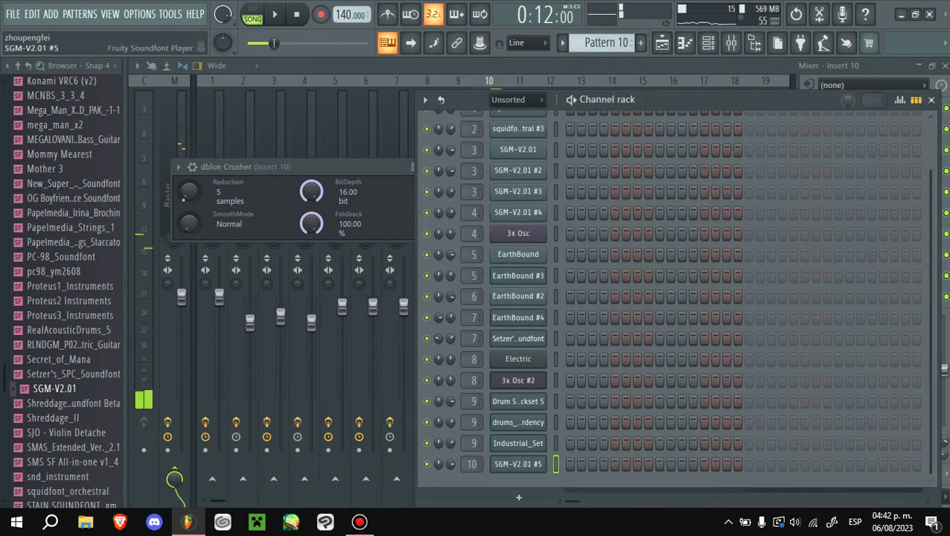
left_click(519, 463)
left_click(310, 304)
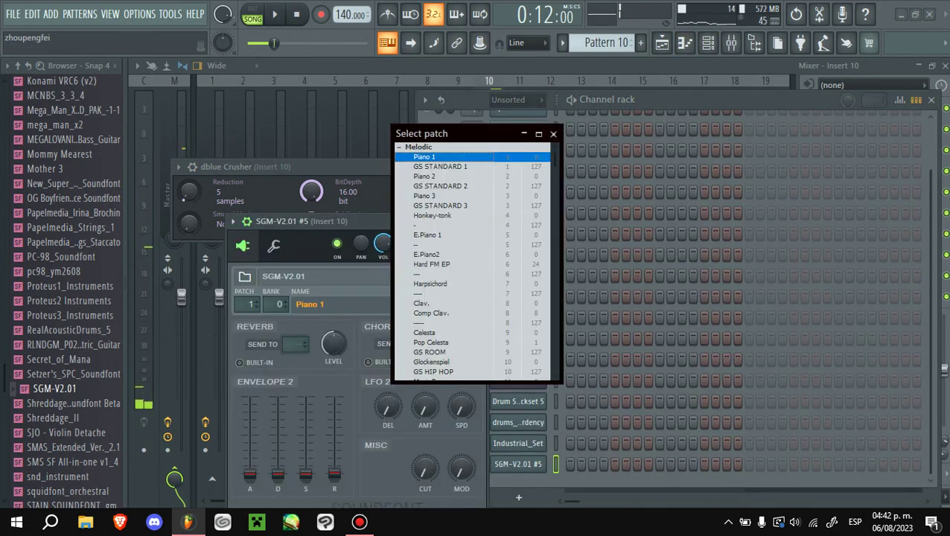
left_click(425, 195)
key("Return")
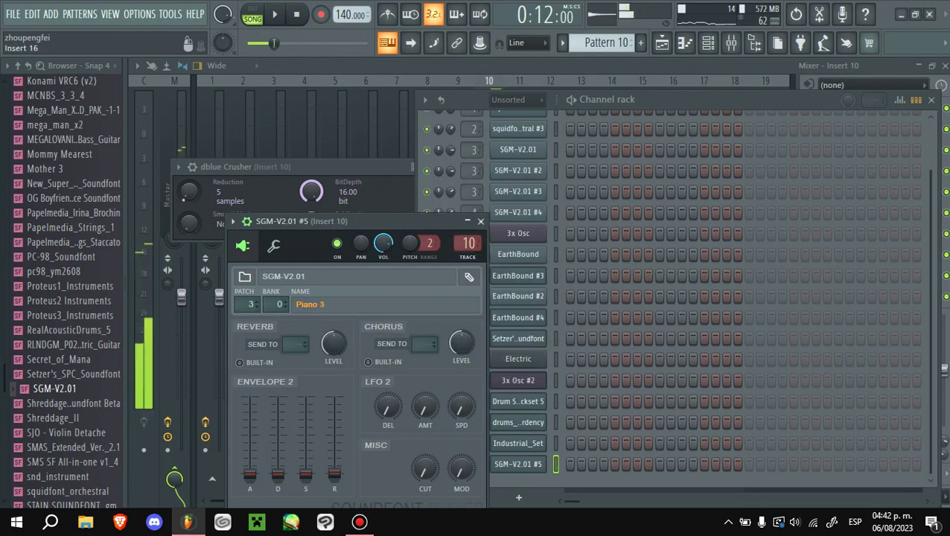
- Paste the copied melody into the SGM-V2.01 #5 piano roll and transpose it down seven semitones
key("F7")
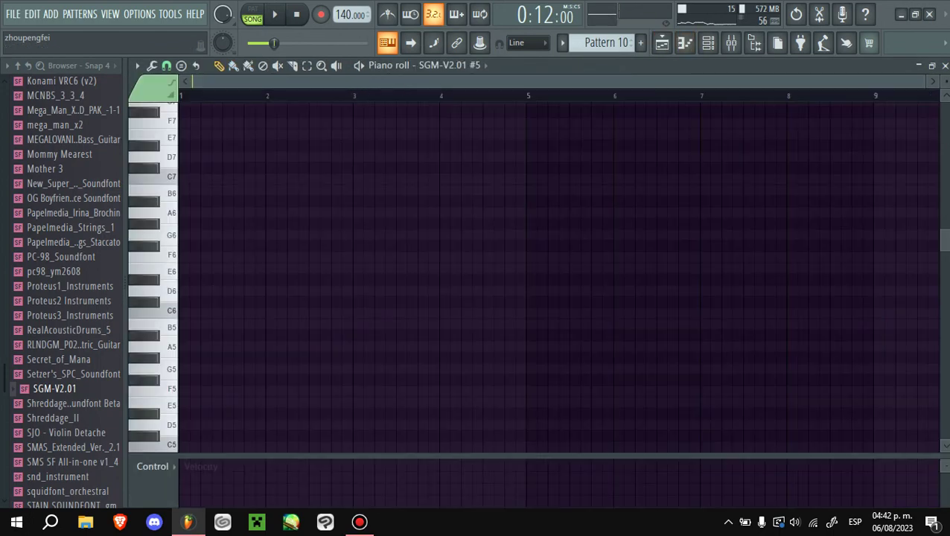
key("ctrl+v")
scroll(651, 324, "up", 2, "ctrl")
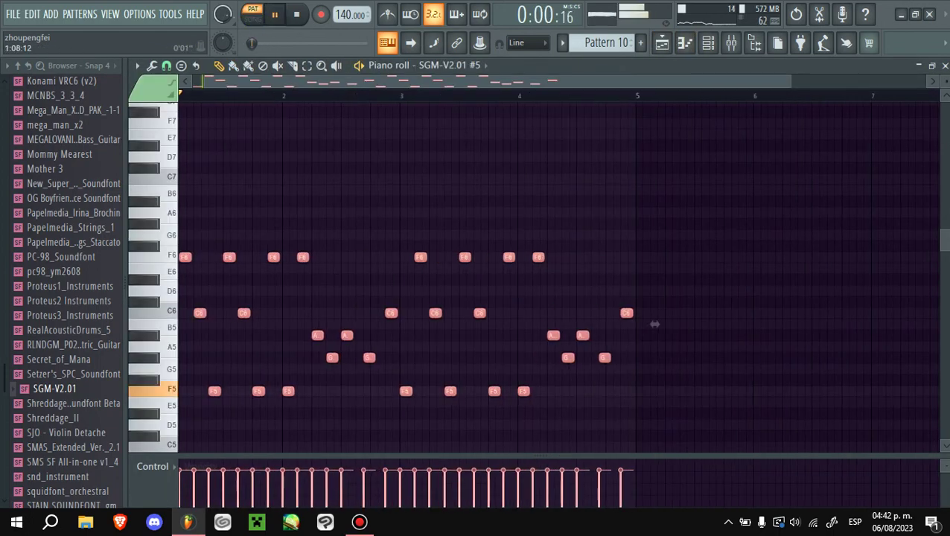
scroll(672, 190, "down", 4)
left_click_drag(672, 190, 672, 268)
key("space")
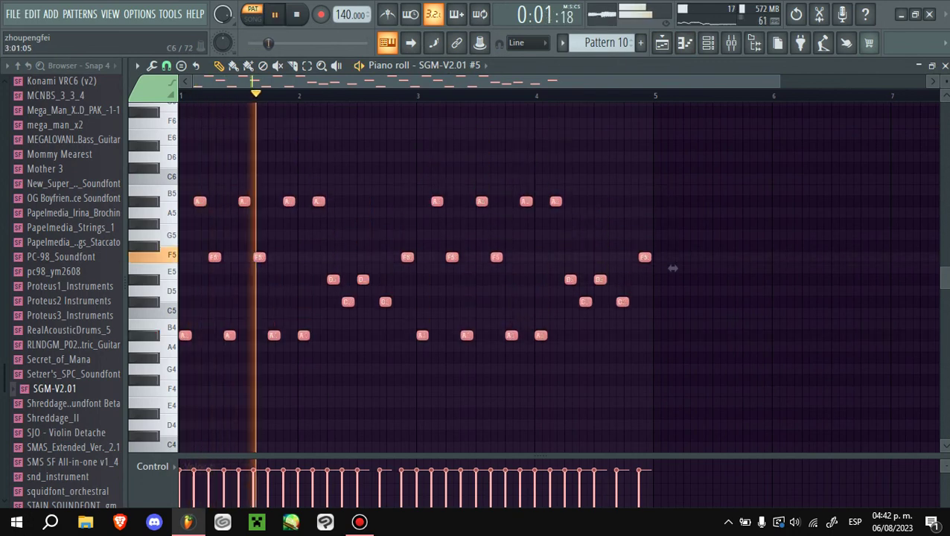
- Transpose the whole pasted melody down one octave
scroll(672, 223, "down", 3)
left_click(672, 201)
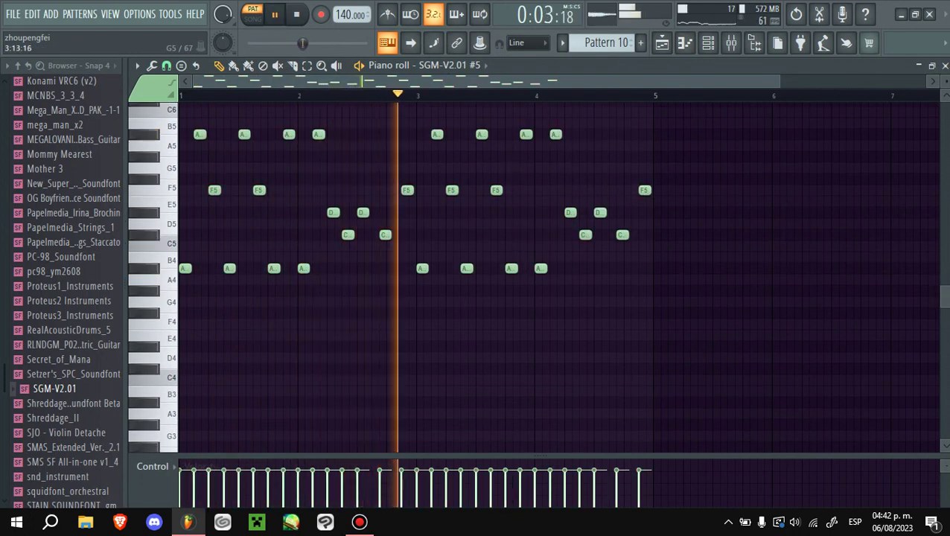
key("ctrl+Down")
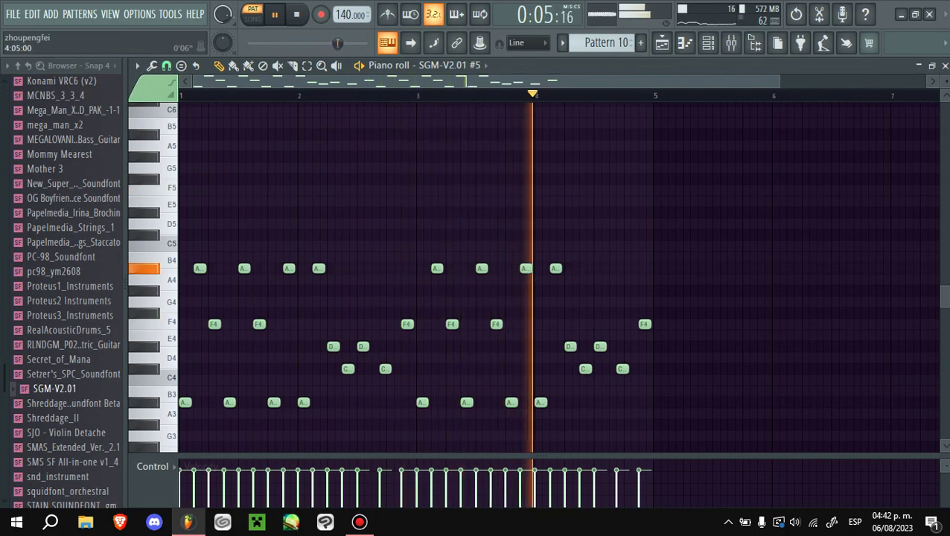
- Play the arrangement from bar 17 while viewing the SGM-V2.01 #5 piano roll
left_click(662, 43)
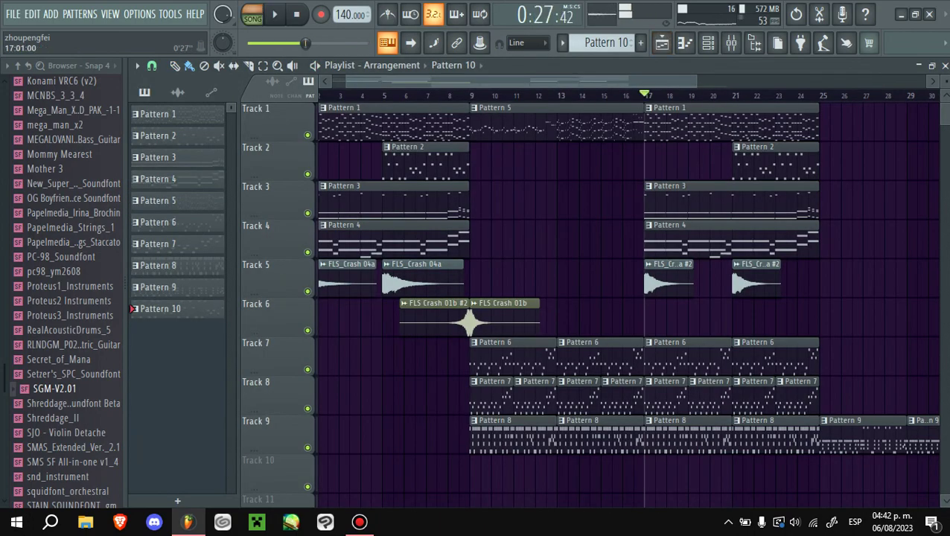
left_click(684, 42)
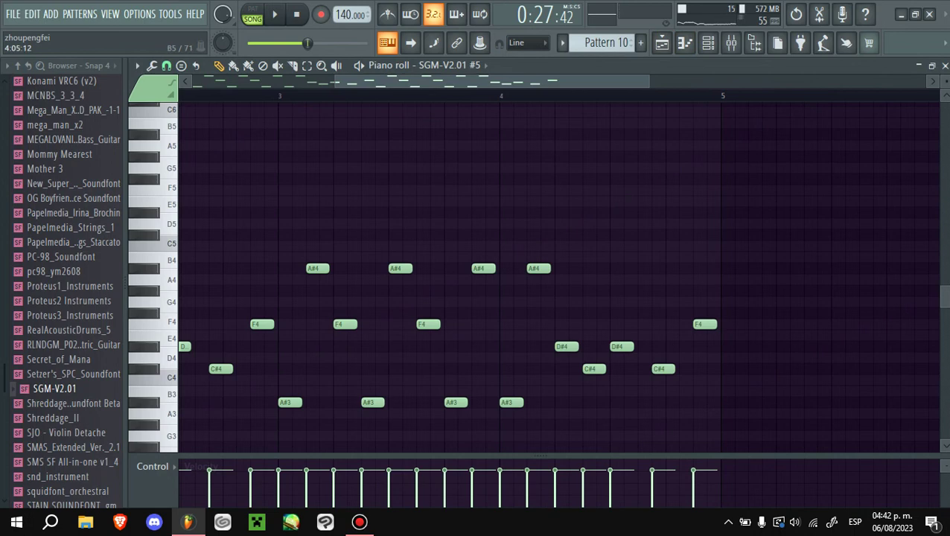
key("space")
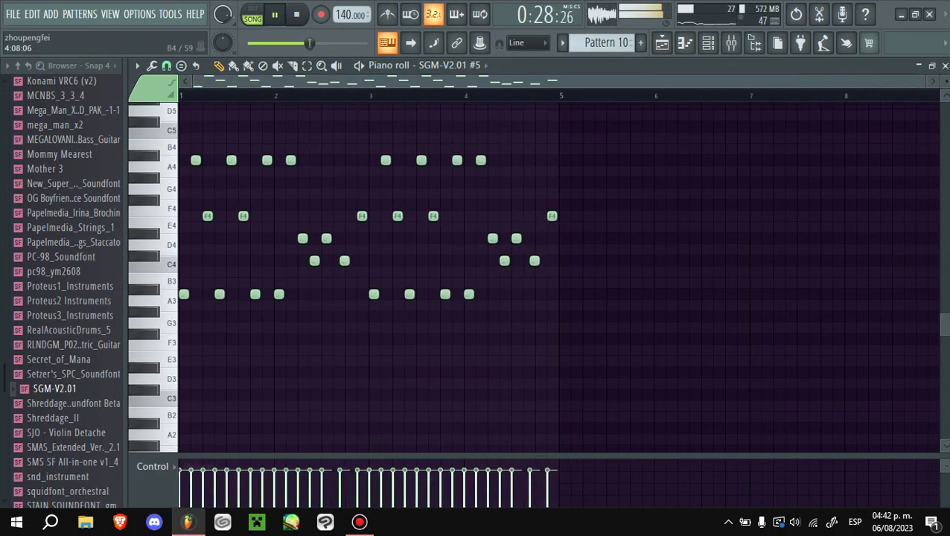
- Clear all notes in Pattern 10 and paste the melody back so that it repeats across eight bars
key("l")
key("ctrl+a")
key("Delete")
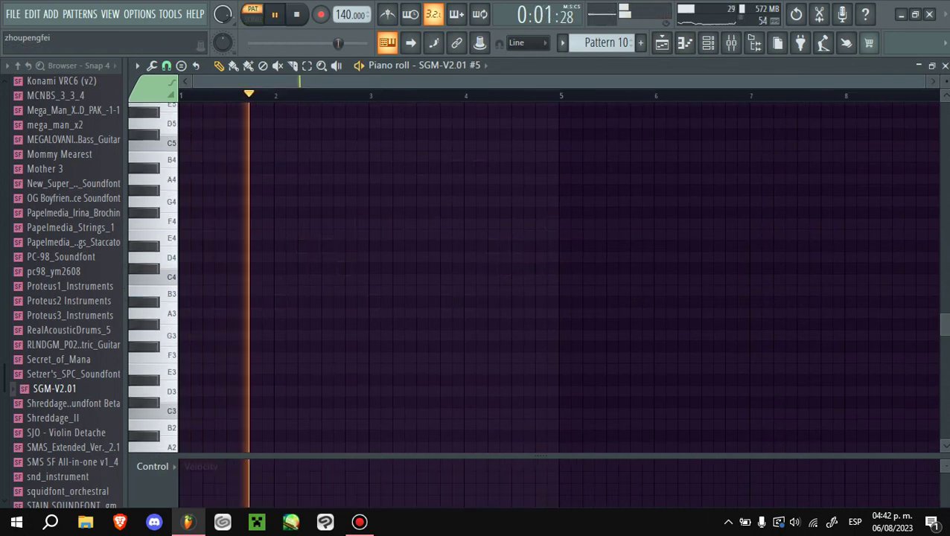
key("ctrl+v")
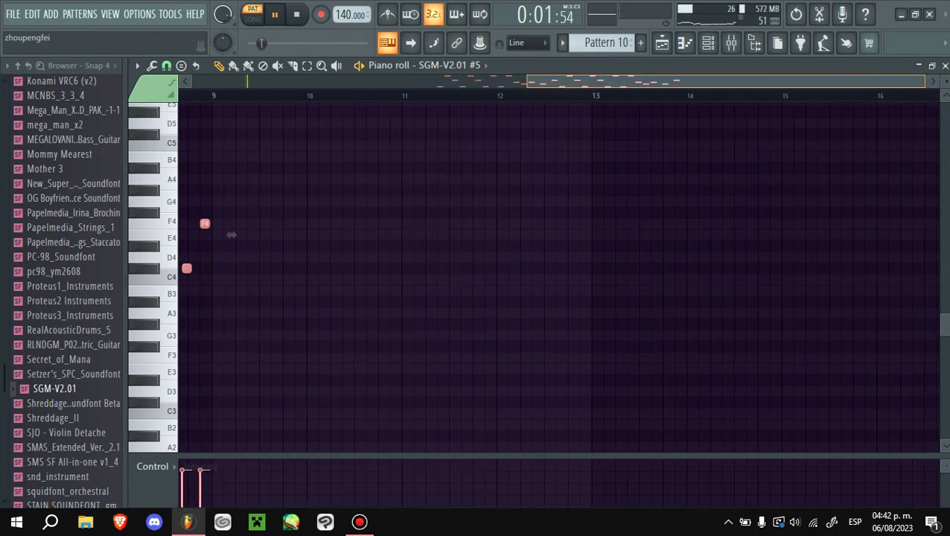
scroll(502, 120, "up", 3)
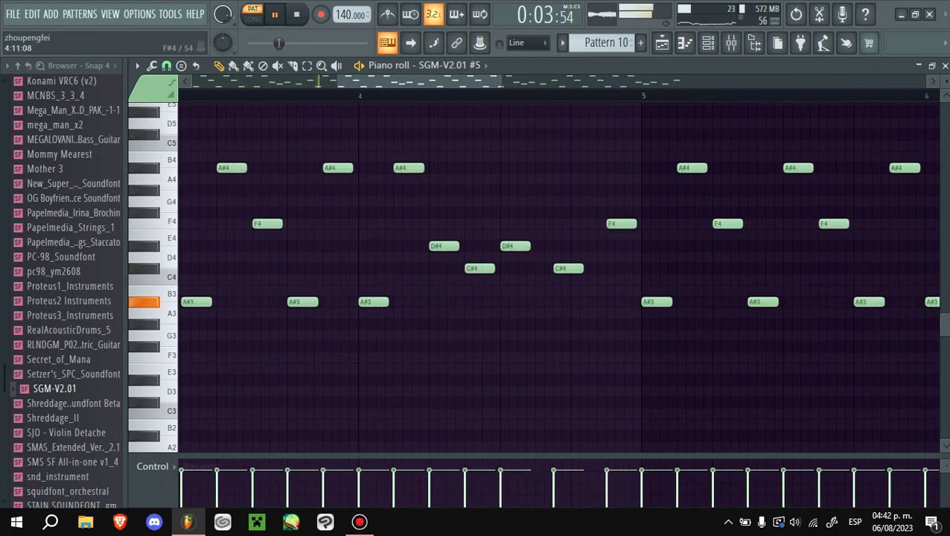
- Change the last three notes of bar 4 to a descending G#4, G4 and F#4
left_click_drag(515, 245, 515, 212)
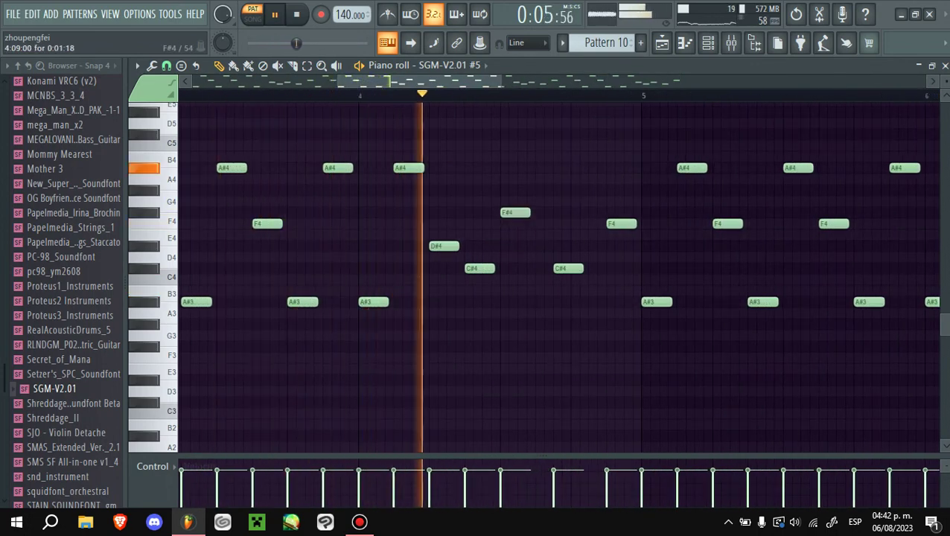
key("space")
key("ctrl+s")
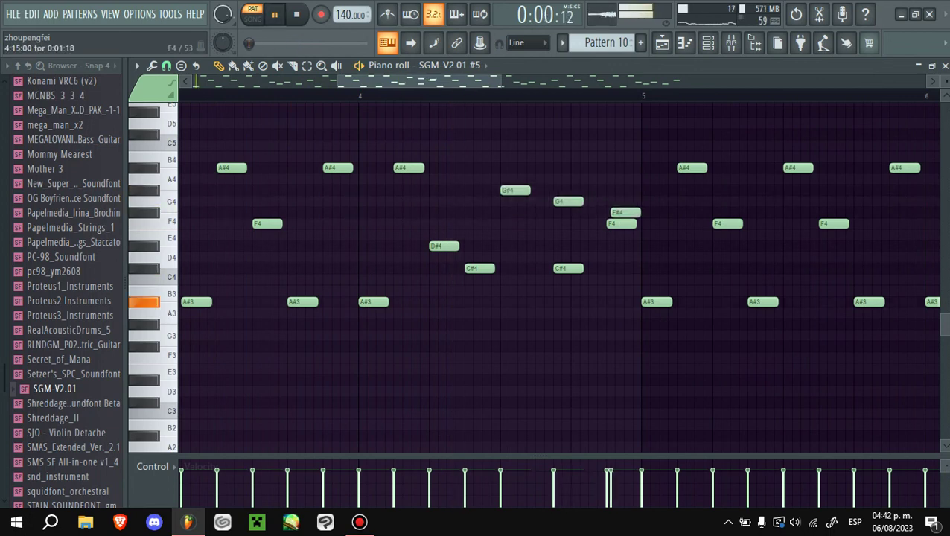
scroll(559, 275, "down", 3)
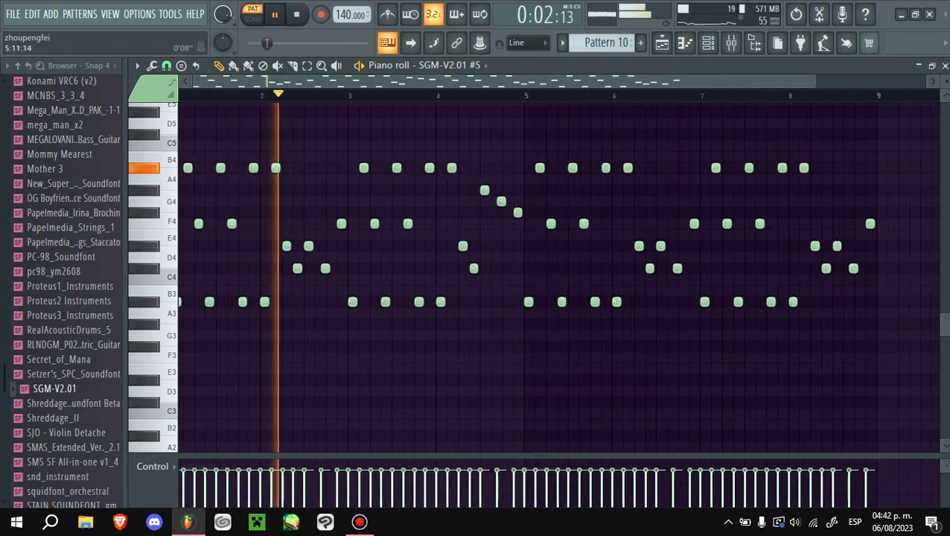
- Rewrite bar 6 after its opening A#3 as C#4, D#4, C#4, F4, C#4 and a closing A#3
scroll(559, 275, "up", 2)
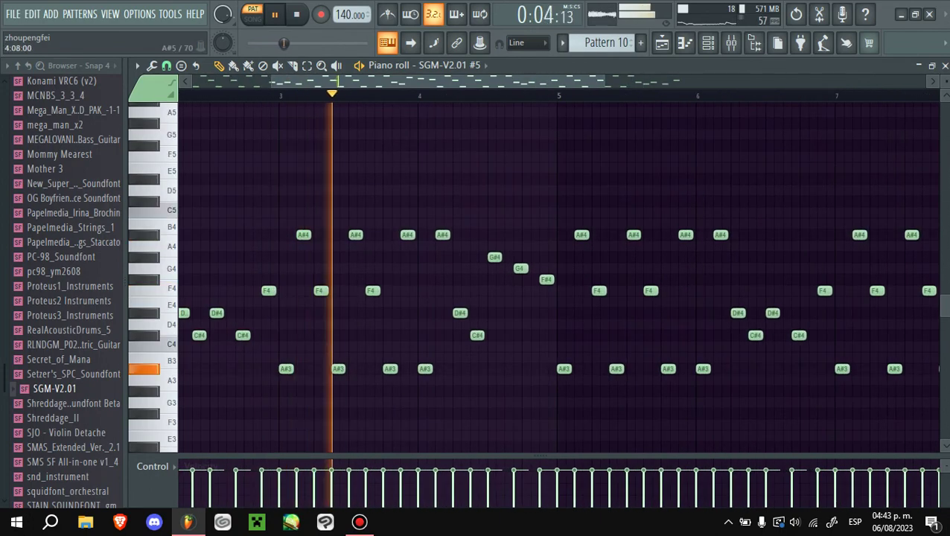
scroll(558, 275, "up", 2)
scroll(559, 276, "down", 2)
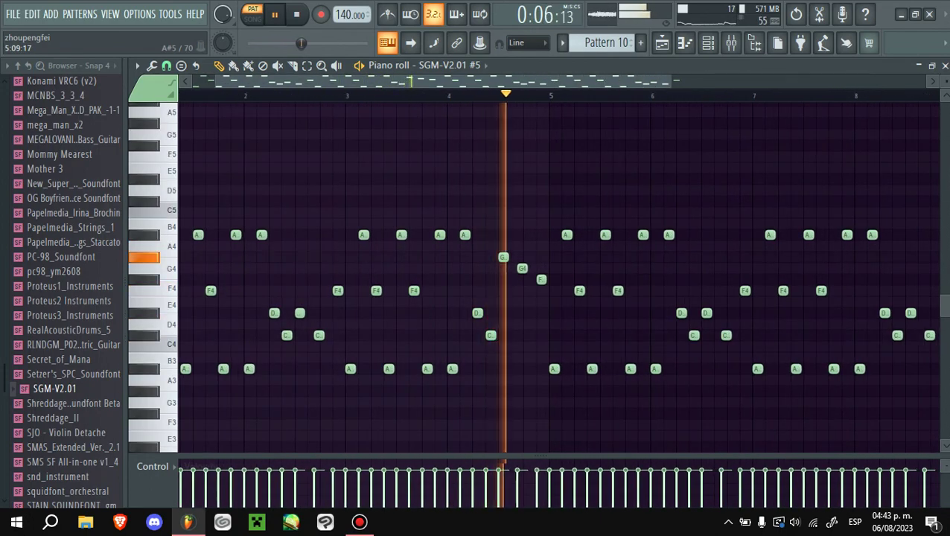
scroll(559, 276, "up", 1)
scroll(559, 275, "up", 2)
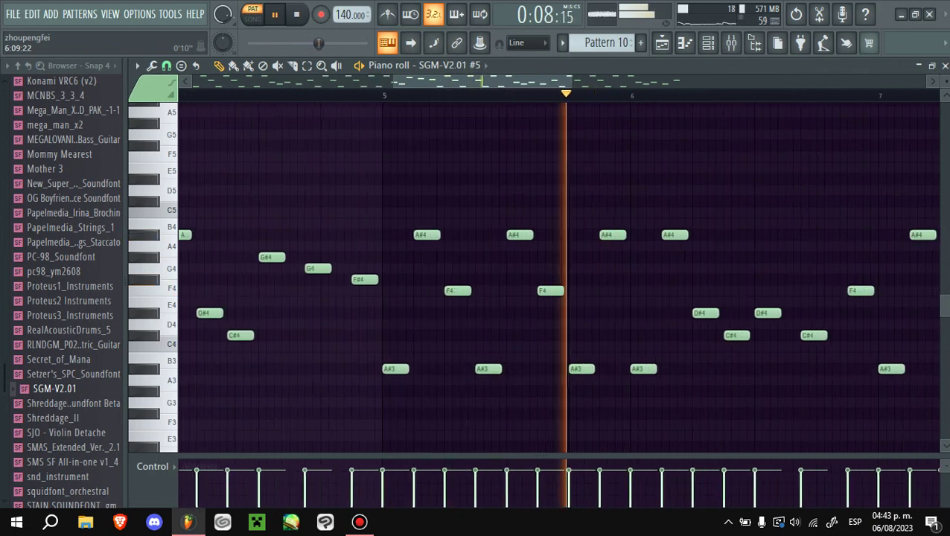
key("space")
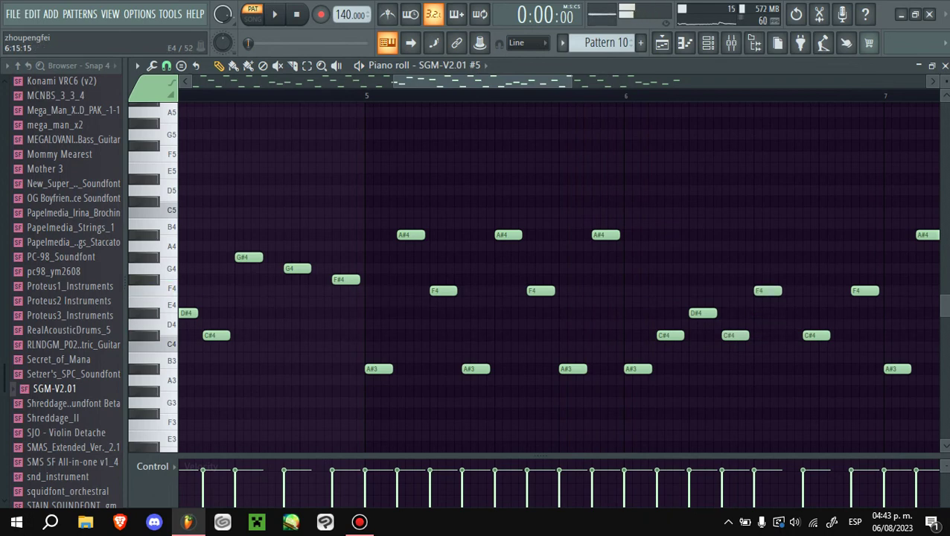
scroll(559, 275, "down", 4)
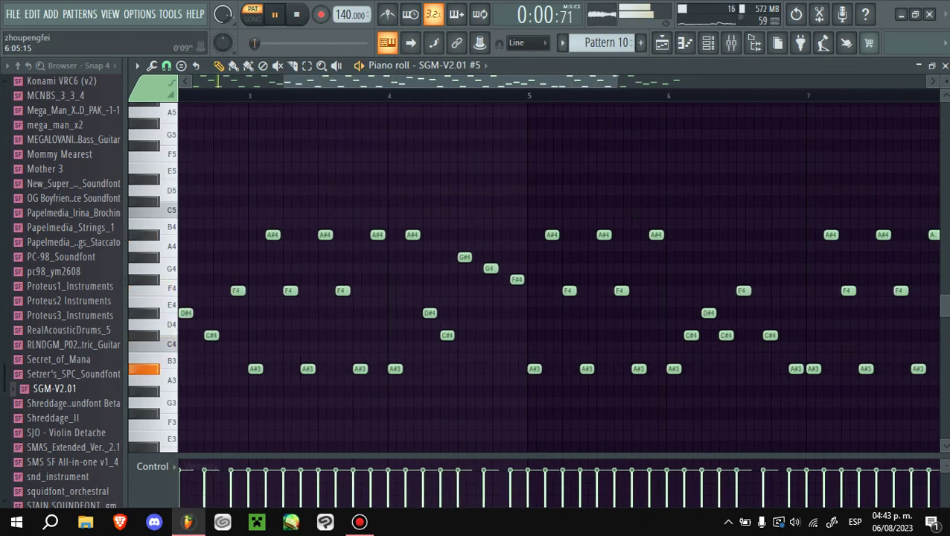
- Play back the melody from around bar 5 through the rewritten bar 6
left_click_drag(569, 95, 507, 96)
scroll(564, 276, "up", 2)
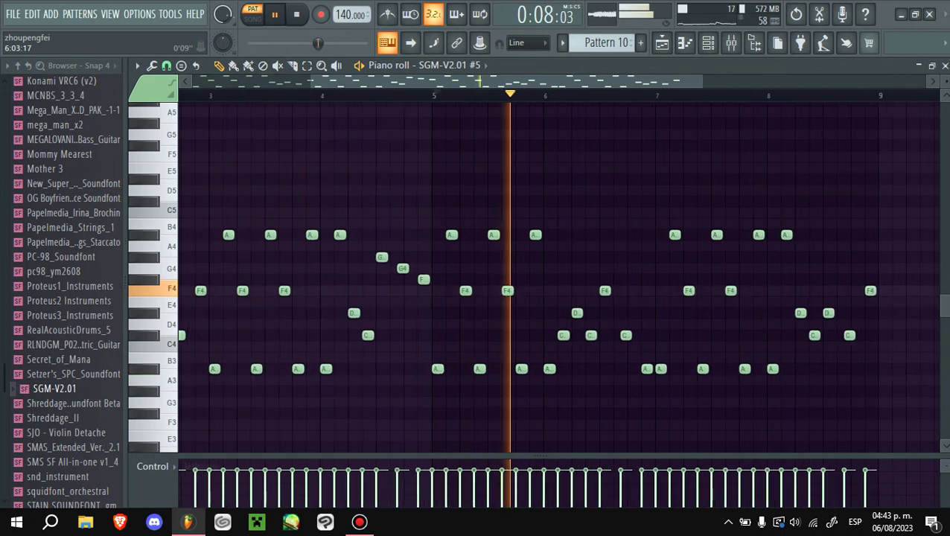
scroll(558, 275, "down", 2)
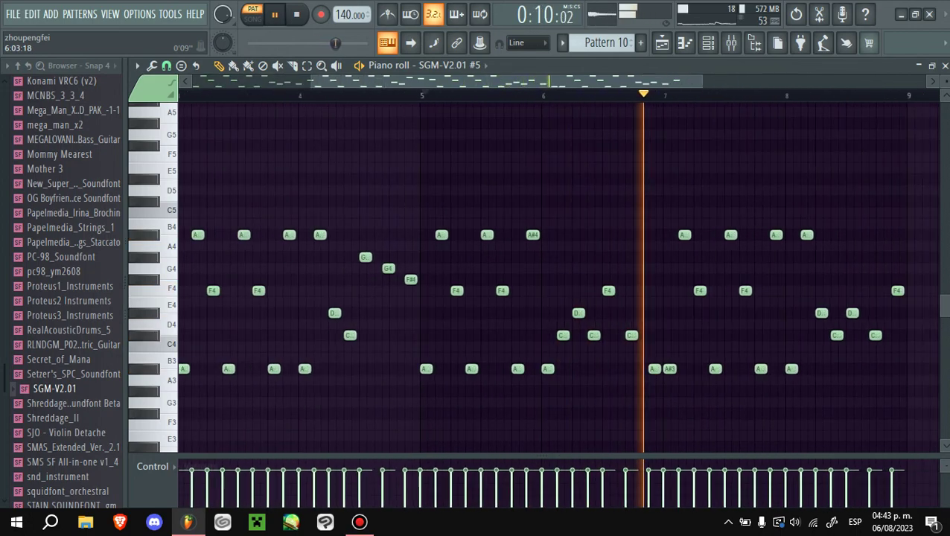
- Clone the SGM-V2.01 #5 channel and route the clone to mixer track 7
key("F6")
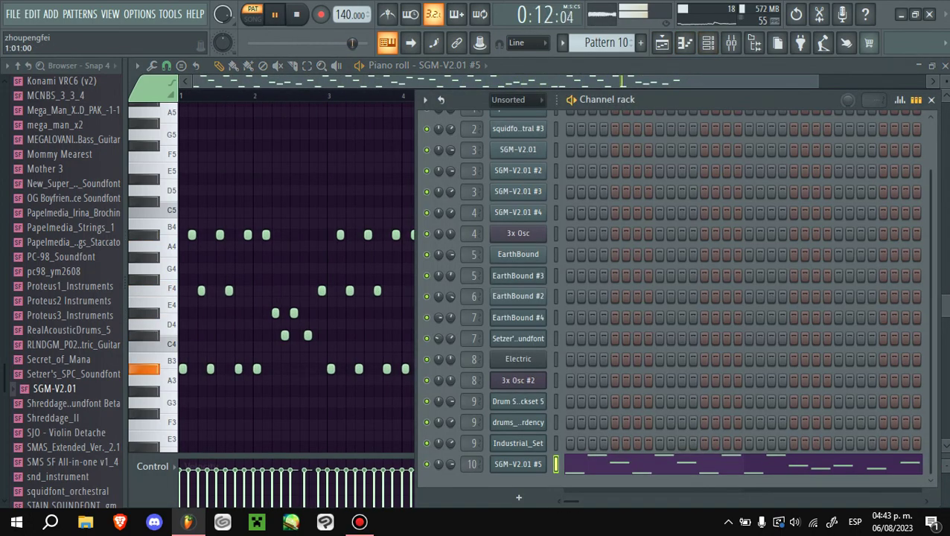
right_click(546, 464)
left_click(570, 429)
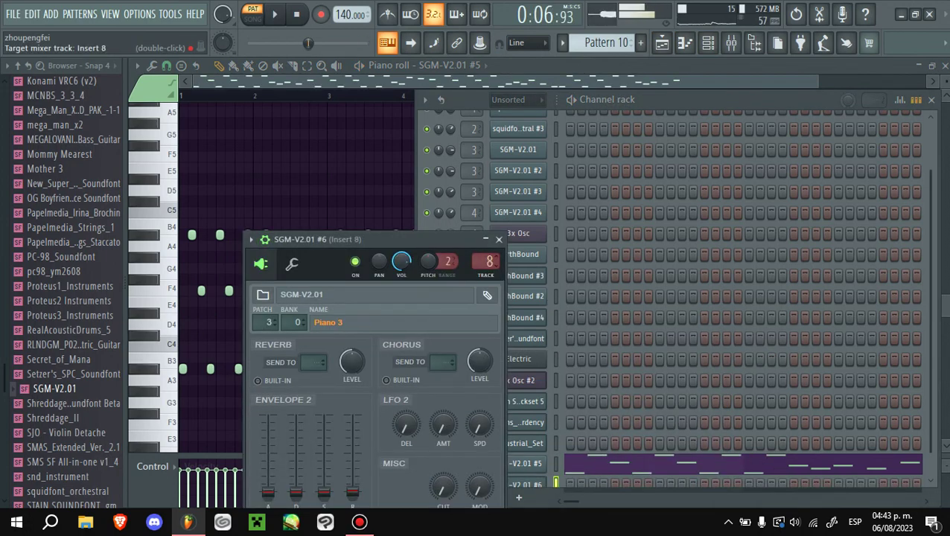
left_click_drag(313, 239, 280, 199)
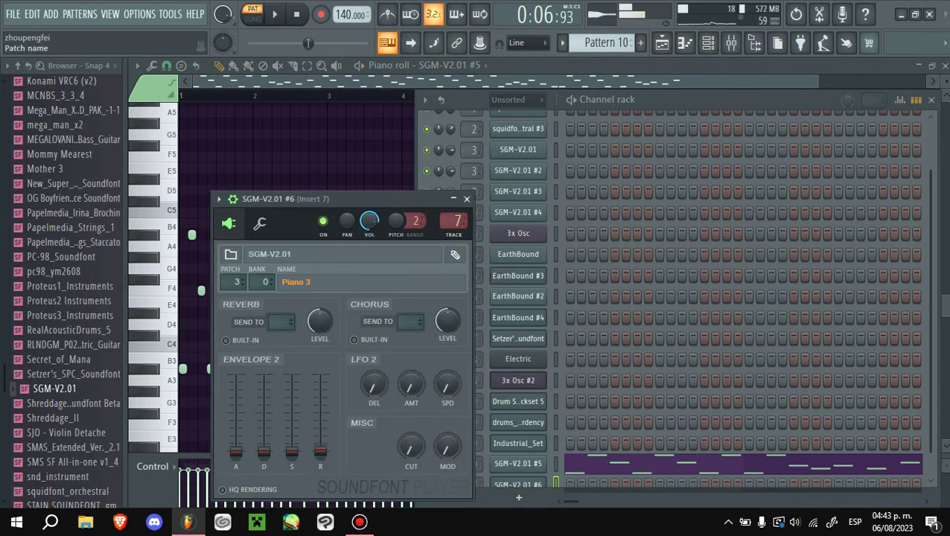
- Assign the Strings patch to the SGM-V2.01 #6 channel
left_click(296, 282)
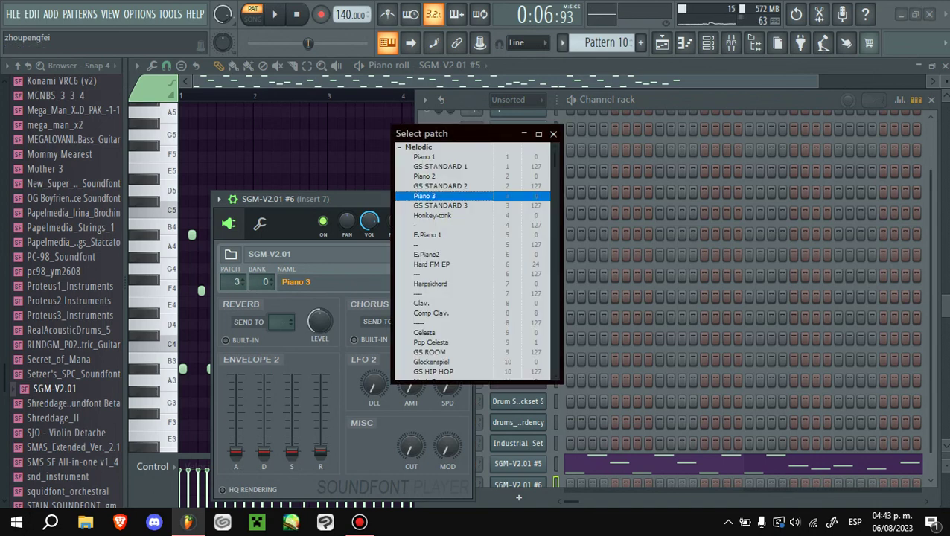
scroll(470, 261, "down", 2)
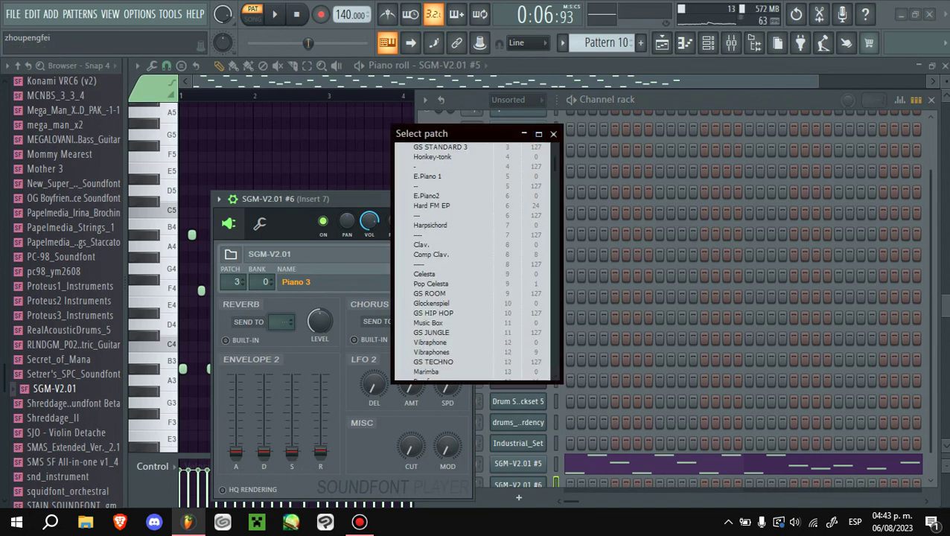
scroll(470, 261, "down", 20)
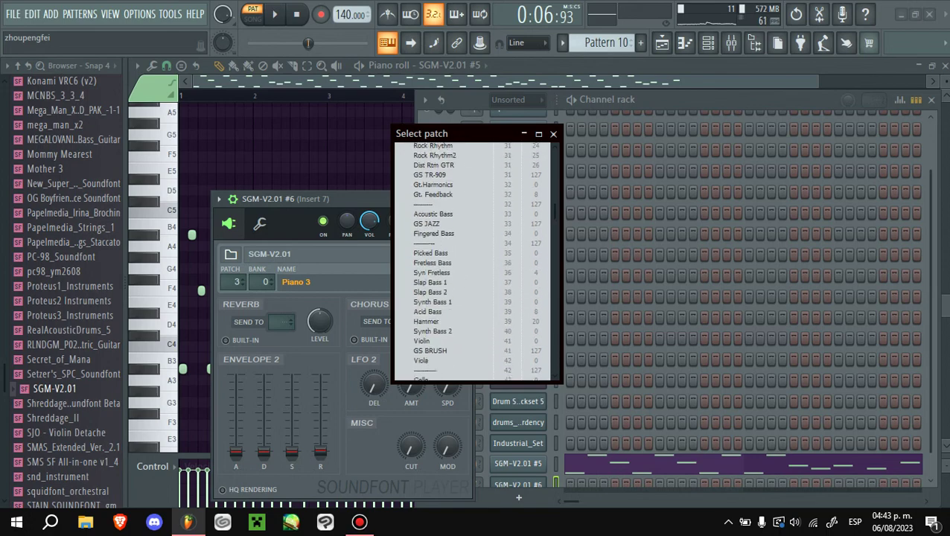
left_click(428, 313)
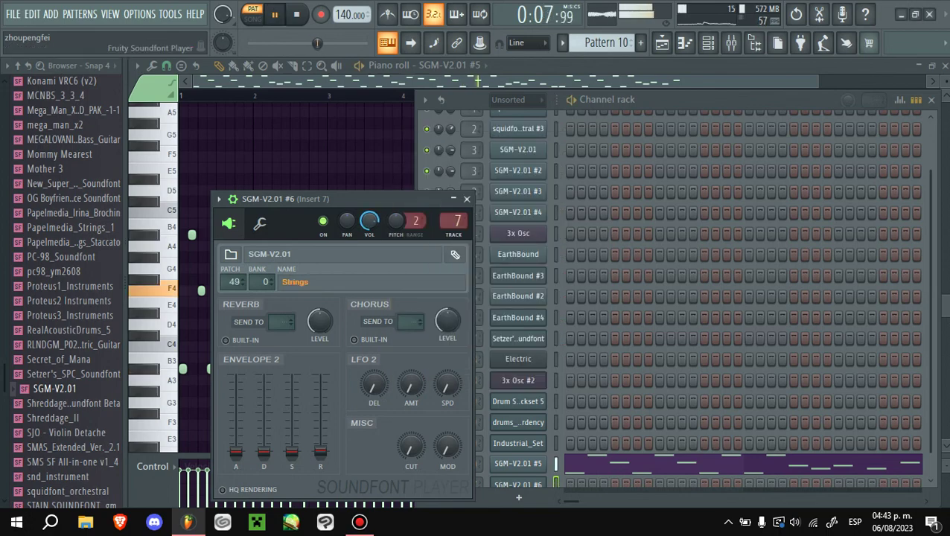
left_click_drag(335, 199, 370, 162)
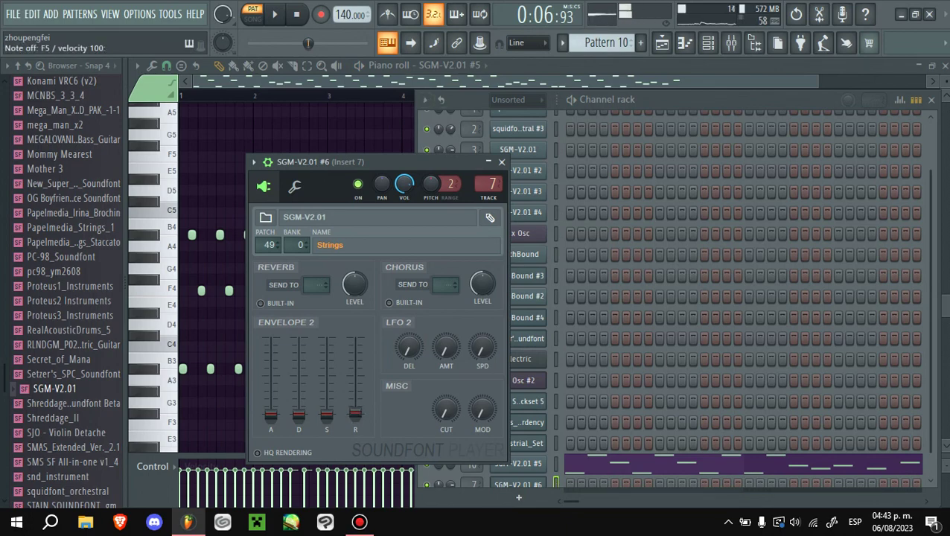
- Paste the four-bar melody into the SGM-V2.01 #6 piano roll and repeat it across bars 5 to 8
left_click(447, 65)
left_click(477, 408)
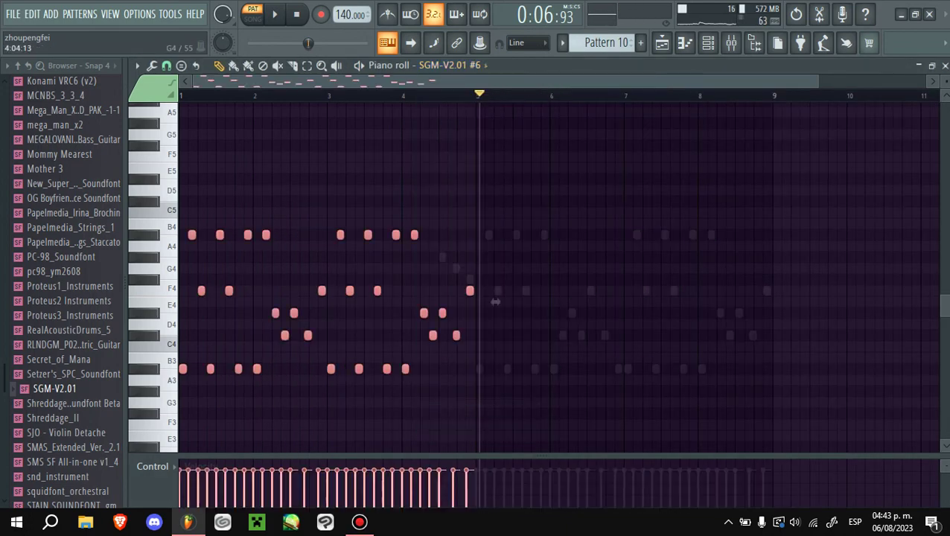
key("space")
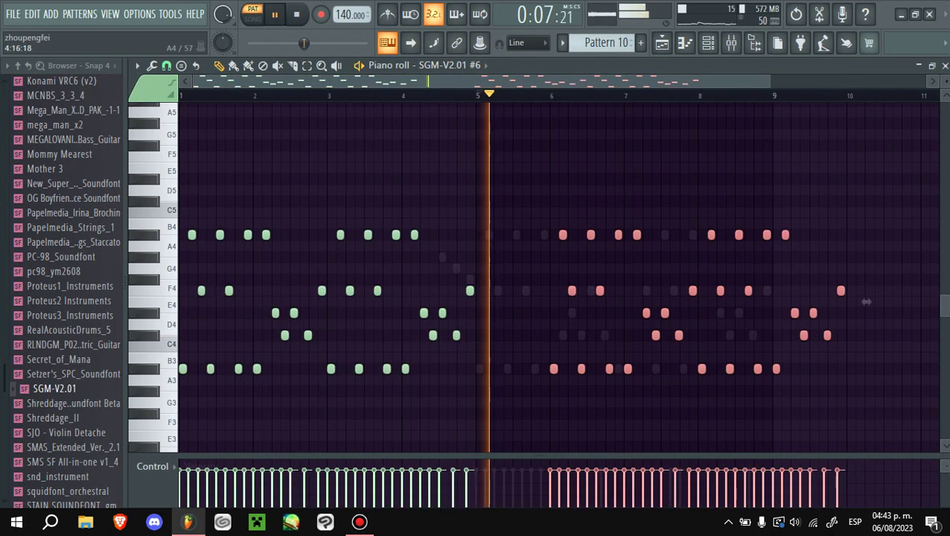
left_click_drag(866, 301, 791, 301)
left_click(407, 167)
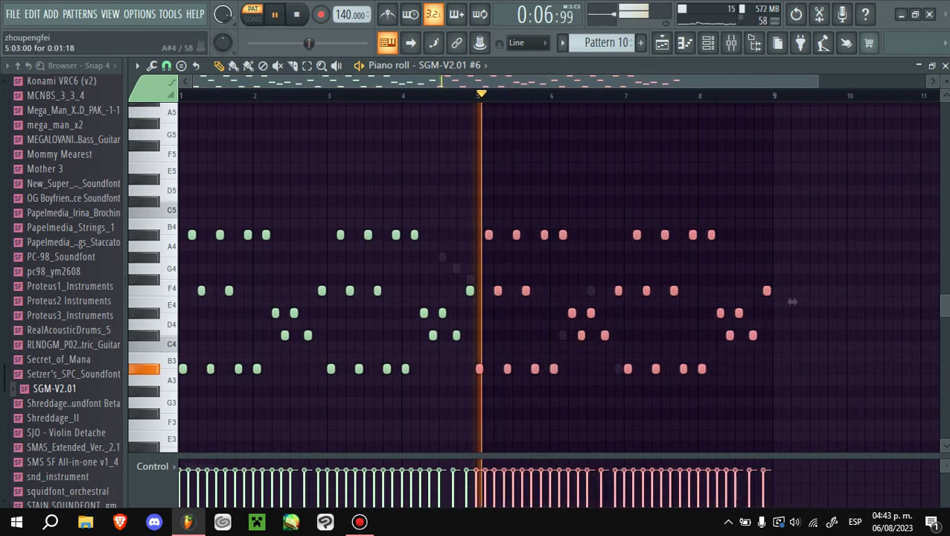
- Transpose the SGM-V2.01 #6 melody up one octave and change the last three notes of bar 4 to G#5, G5 and F#5
key("ctrl+Up")
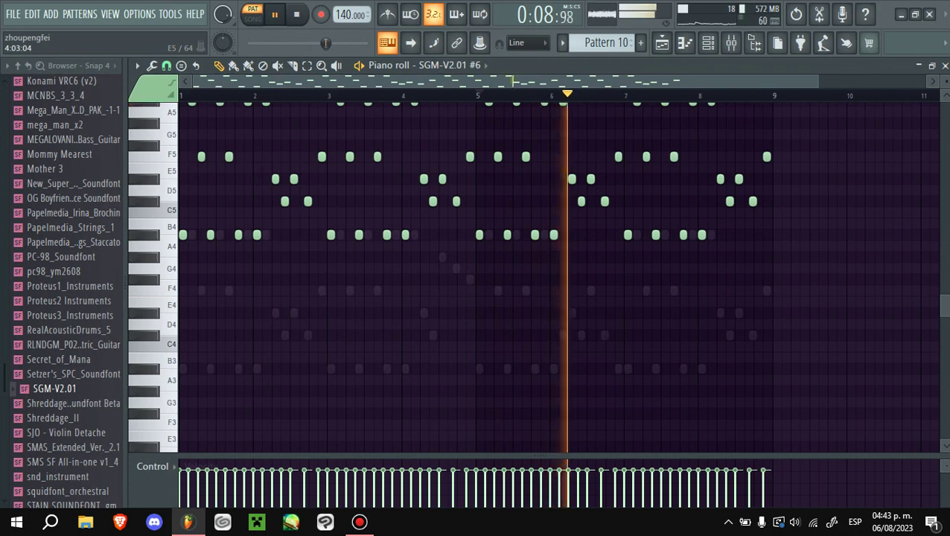
scroll(477, 157, "up", 3)
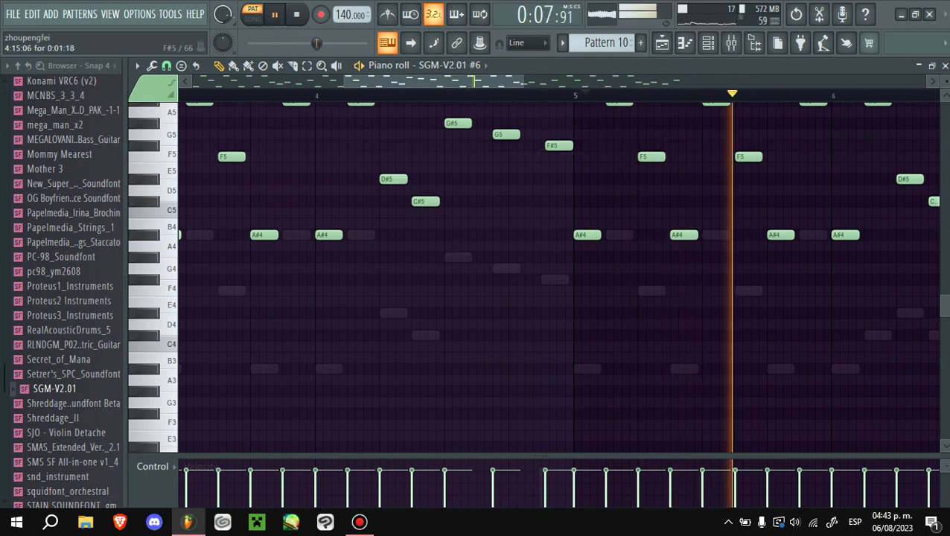
- Double the whole SGM-V2.01 #6 melody with a copy one octave higher
scroll(507, 201, "down", 3)
key("ctrl+Up")
key("ctrl+v")
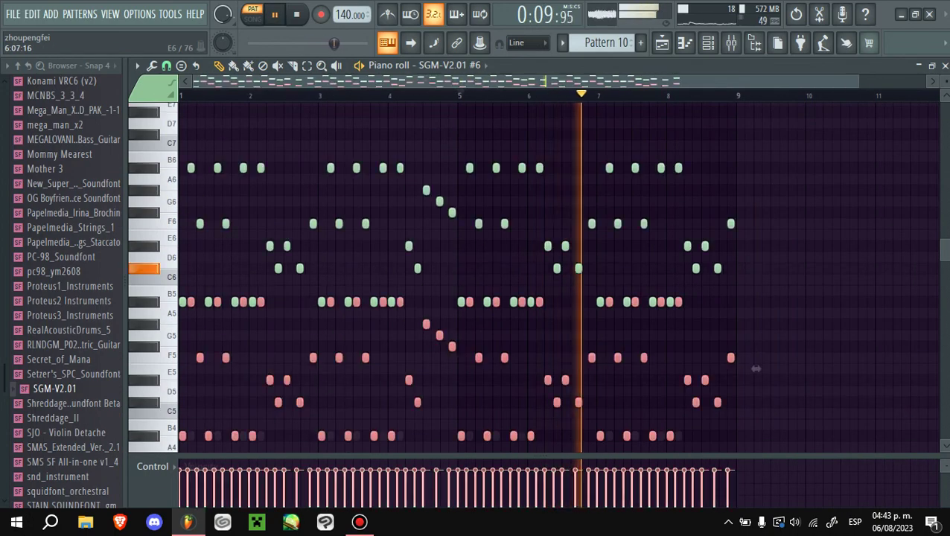
- Set the SGM-V2.01 #6 channel volume to 66%
key("F6")
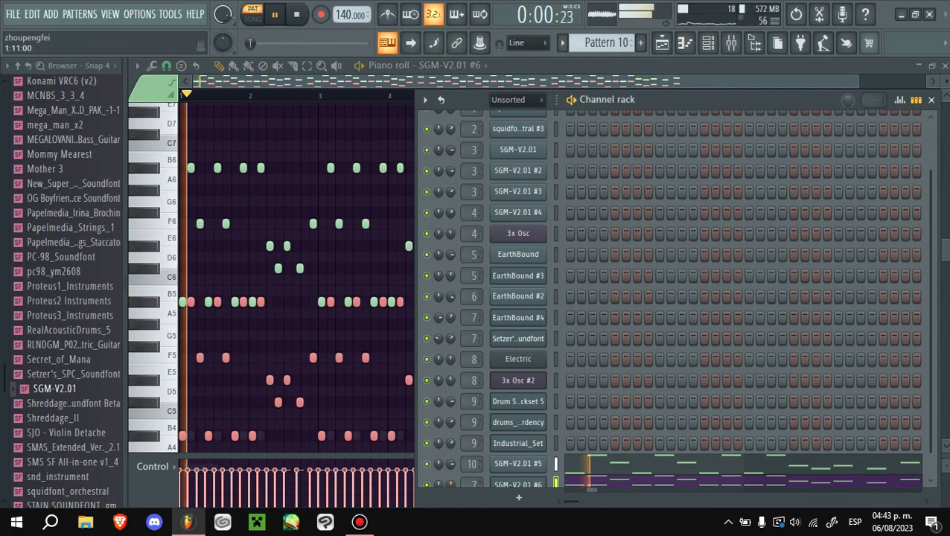
left_click_drag(670, 99, 658, 56)
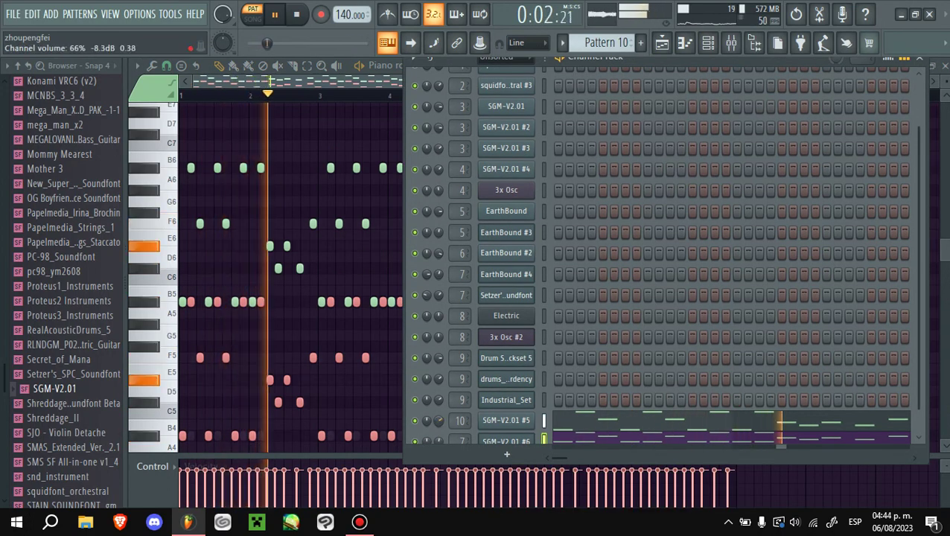
scroll(506, 253, "down", 1)
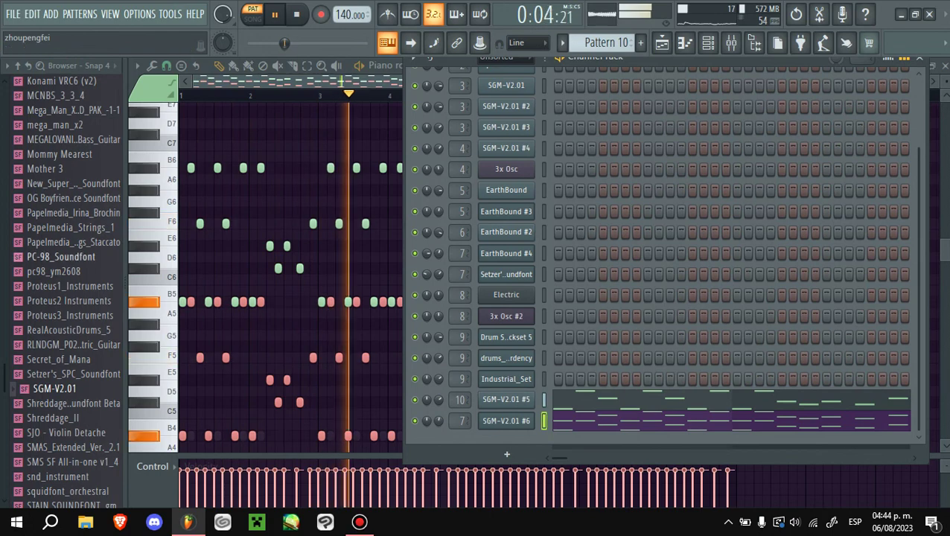
- Open the SGM-V2.01 soundfont in a new Soundfont Player channel and route it to mixer track 10
scroll(60, 298, "up", 12)
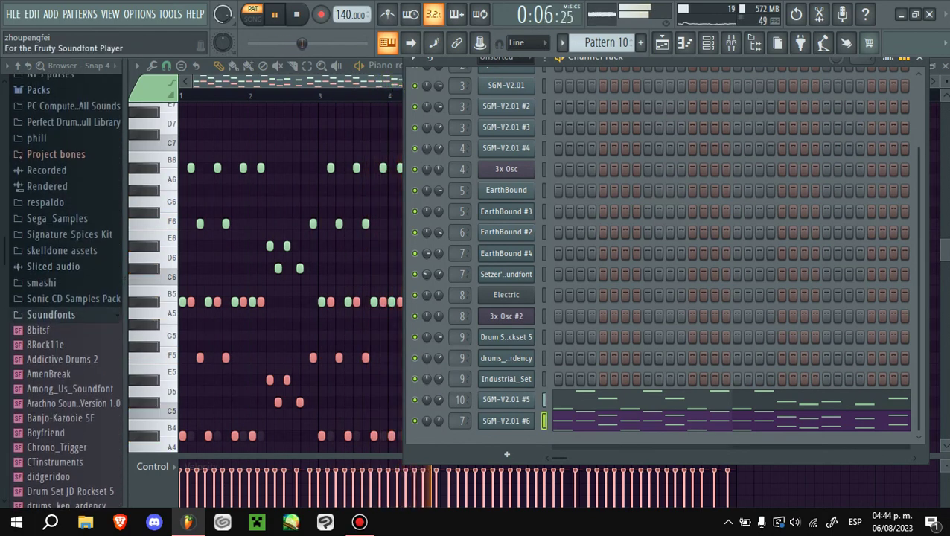
scroll(67, 290, "down", 12)
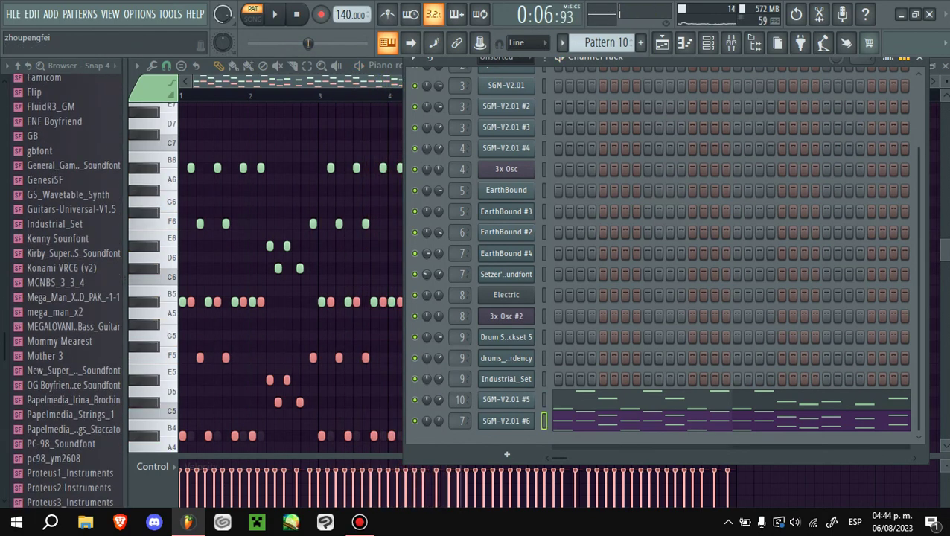
right_click(67, 386)
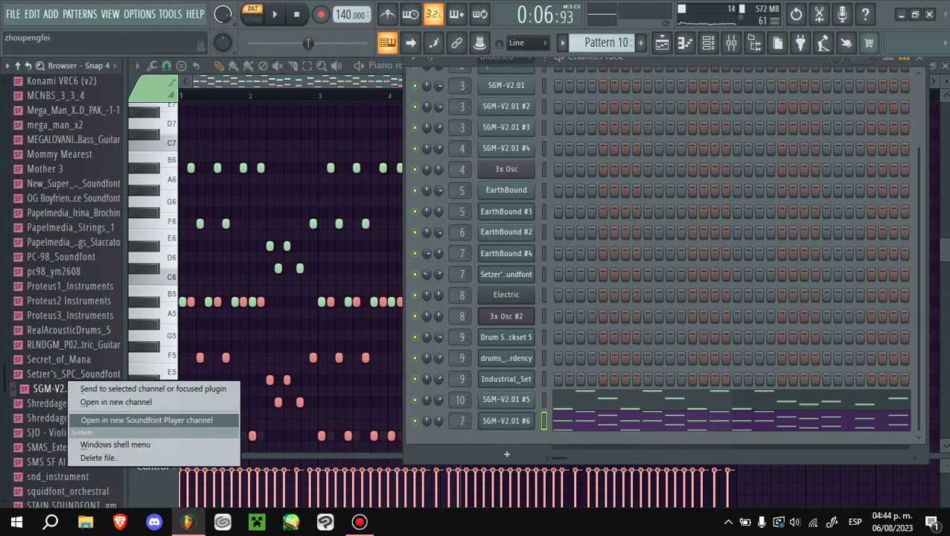
left_click(149, 419)
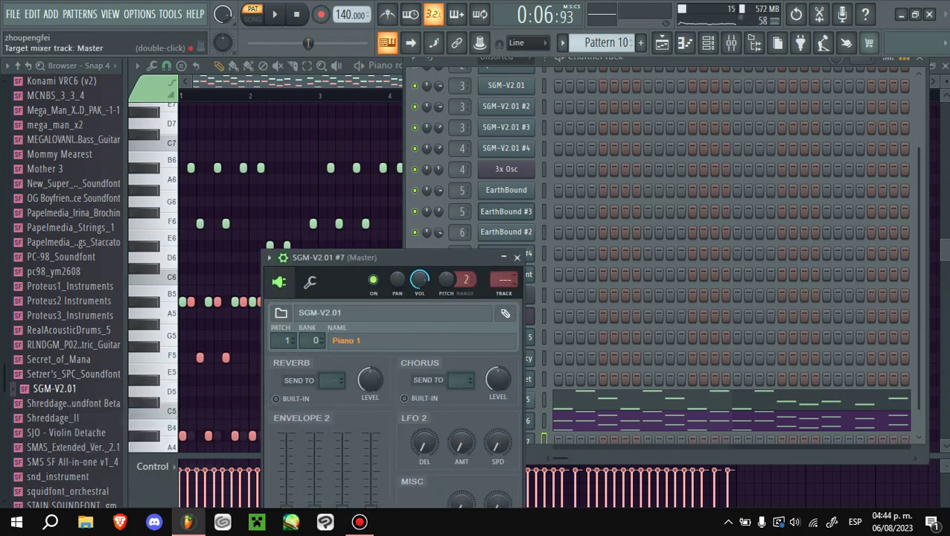
- Assign the Impact Hit patch to the new SGM-V2.01 #7 channel
left_click(346, 340)
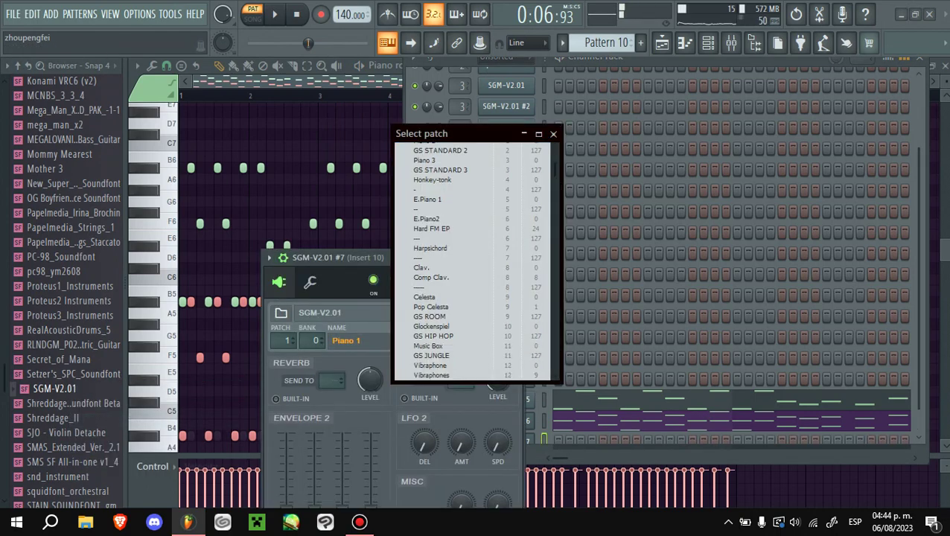
scroll(454, 261, "down", 15)
scroll(477, 261, "down", 5)
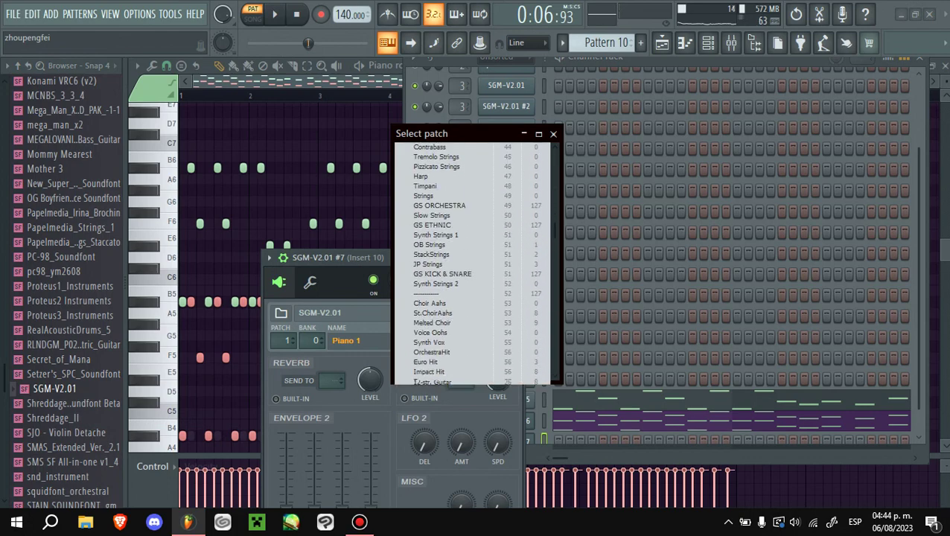
double_click(429, 371)
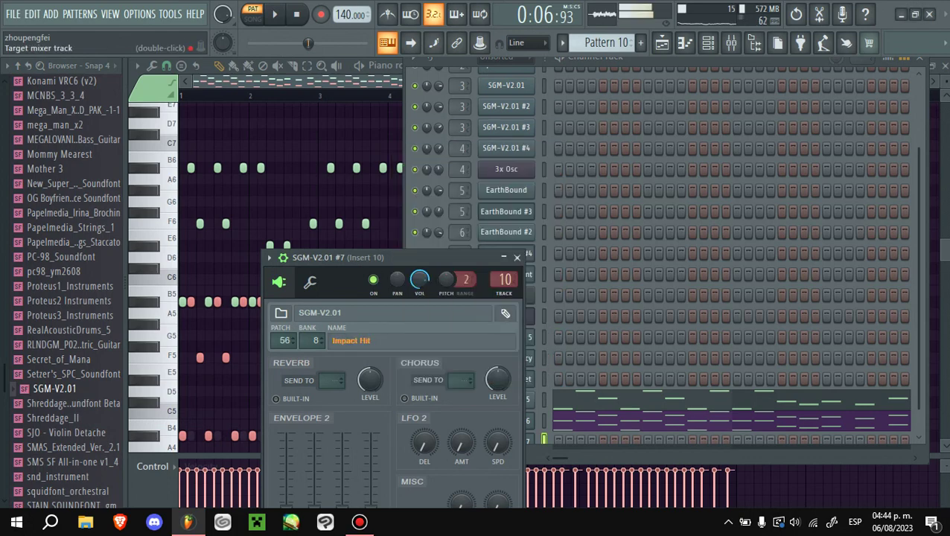
- Paste the eight-bar melody into the SGM-V2.01 #7 piano roll
key("F7")
left_click(419, 65)
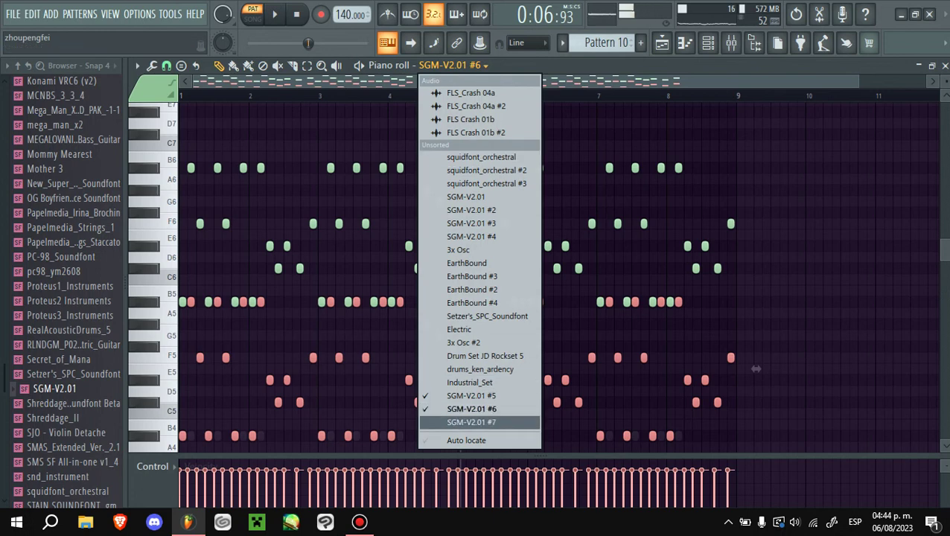
left_click(481, 423)
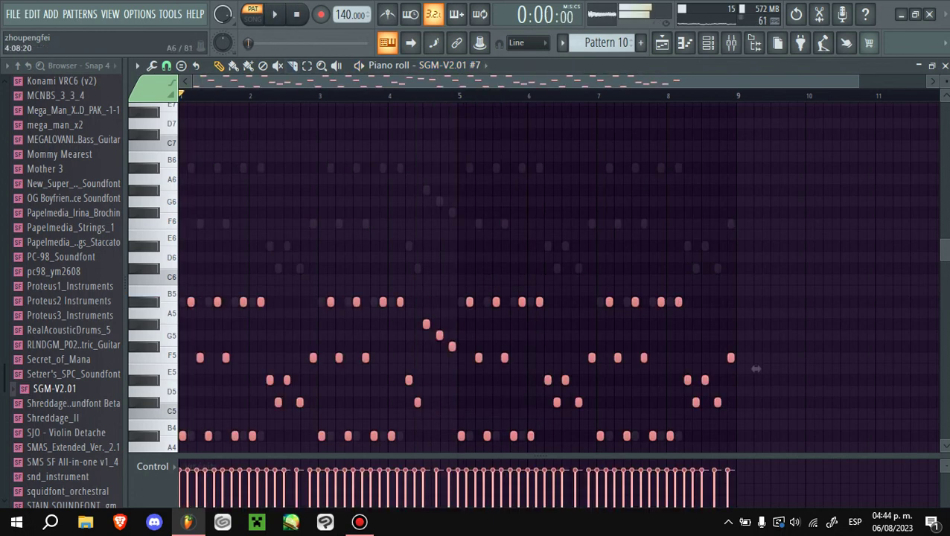
- Balance the layers during playback by setting SGM-V2.01 #7 to 62% volume and SGM-V2.01 #6 to 50%
left_click(708, 42)
scroll(544, 438, "down", 1)
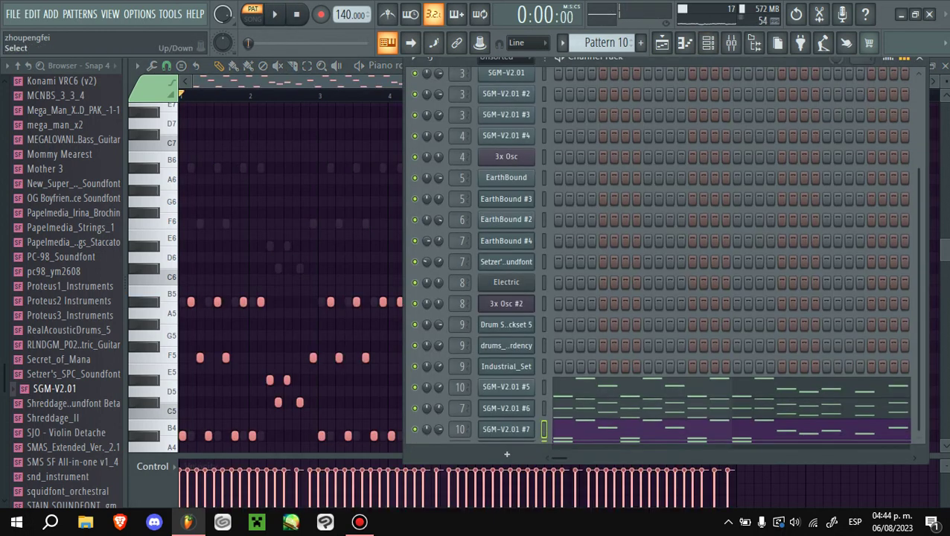
scroll(461, 399, "down", 3)
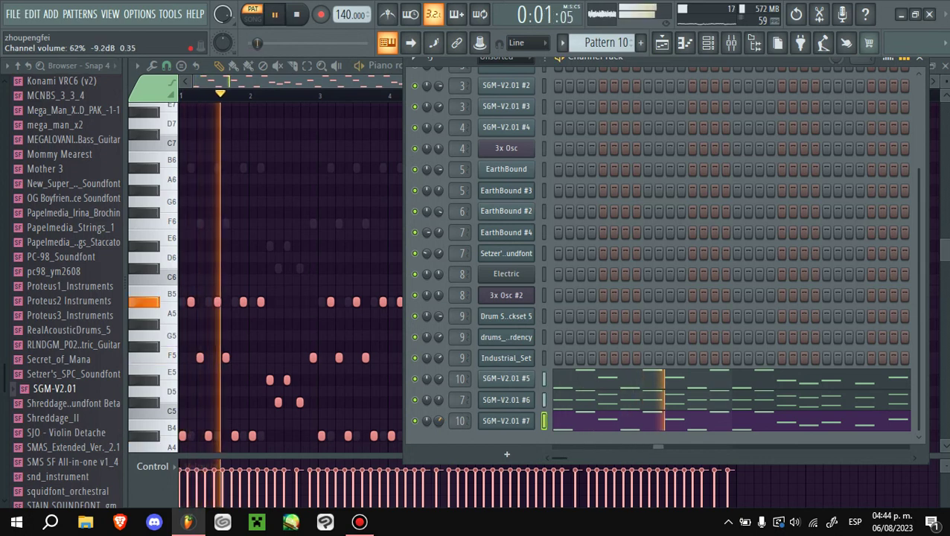
scroll(438, 421, "down", 4)
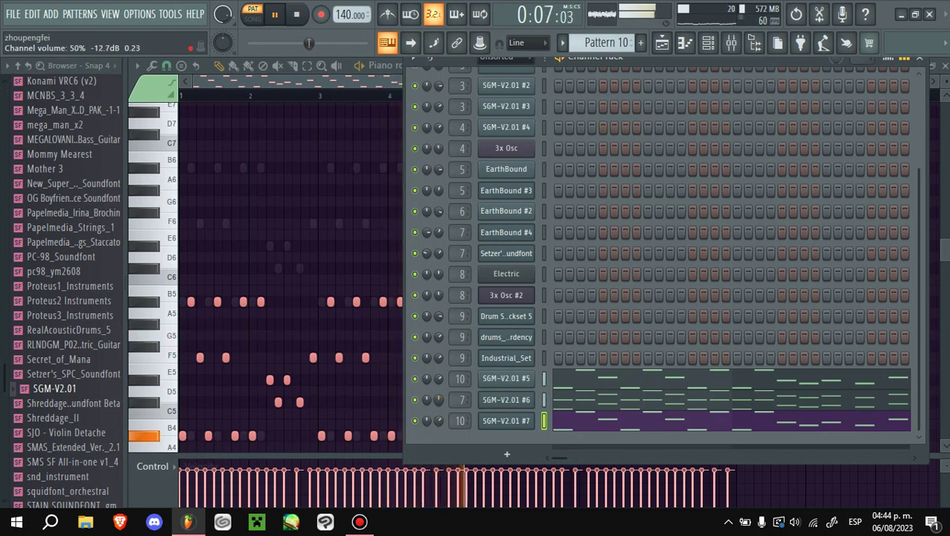
key("F6")
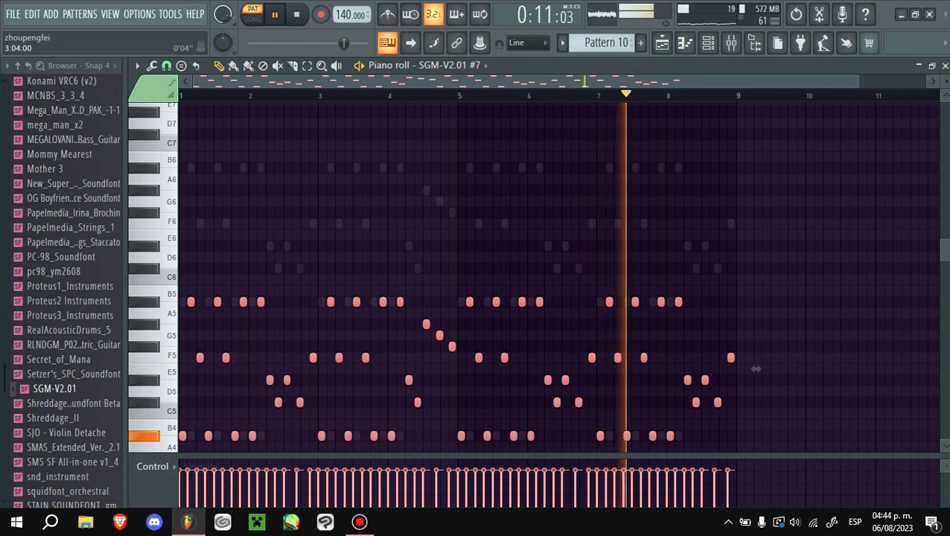
- Open the mega_man_x2 soundfont in a new Soundfont Player channel and stop playback
right_click(89, 124)
left_click(164, 157)
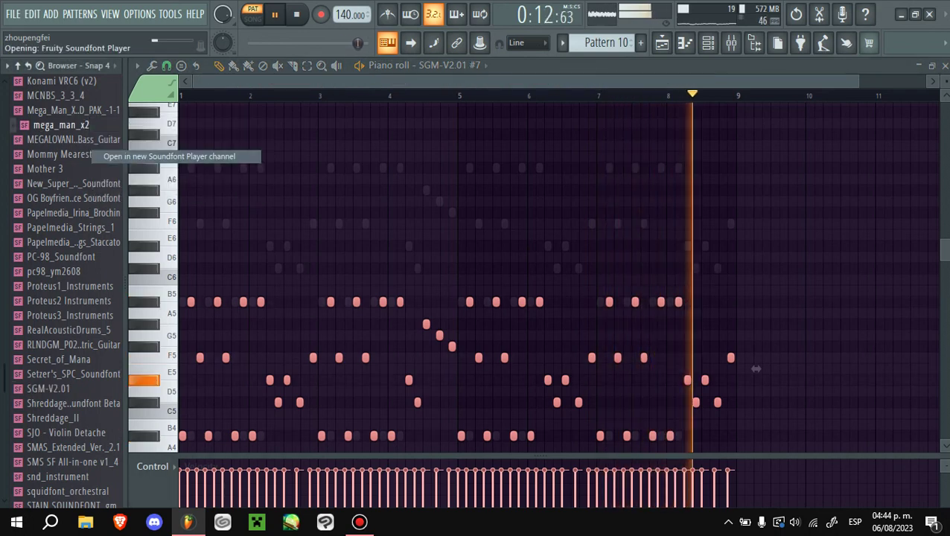
key("space")
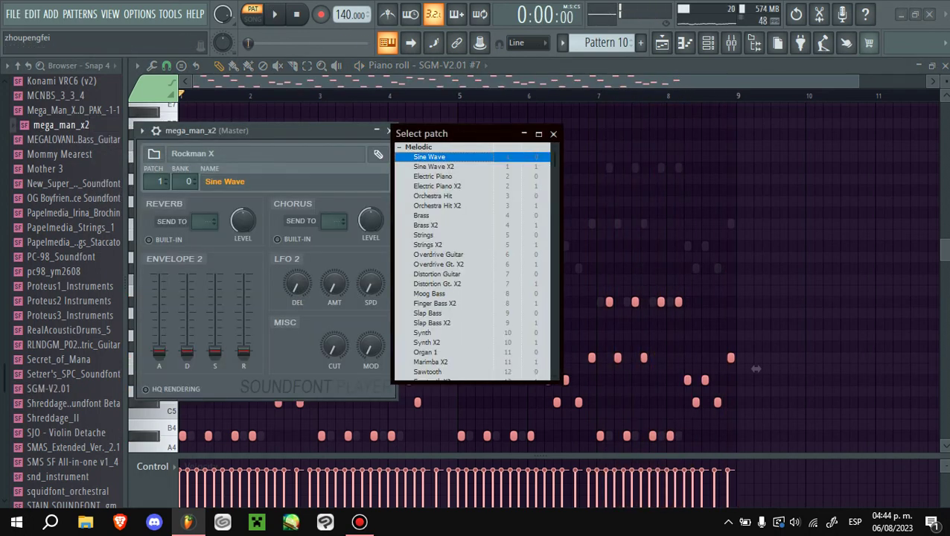
- Assign the Orchestra Hit patch, bank 0, to the mega_man_x2 channel and route it to mixer track 5
key("Down")
key("Down")
key("Down")
key("Down")
key("Down")
key("Return")
key("Return")
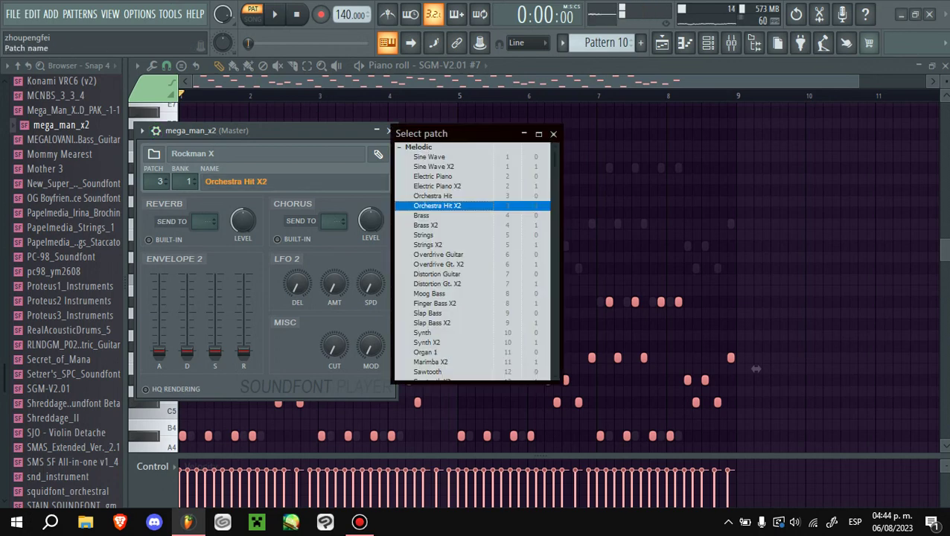
key("Up")
key("Return")
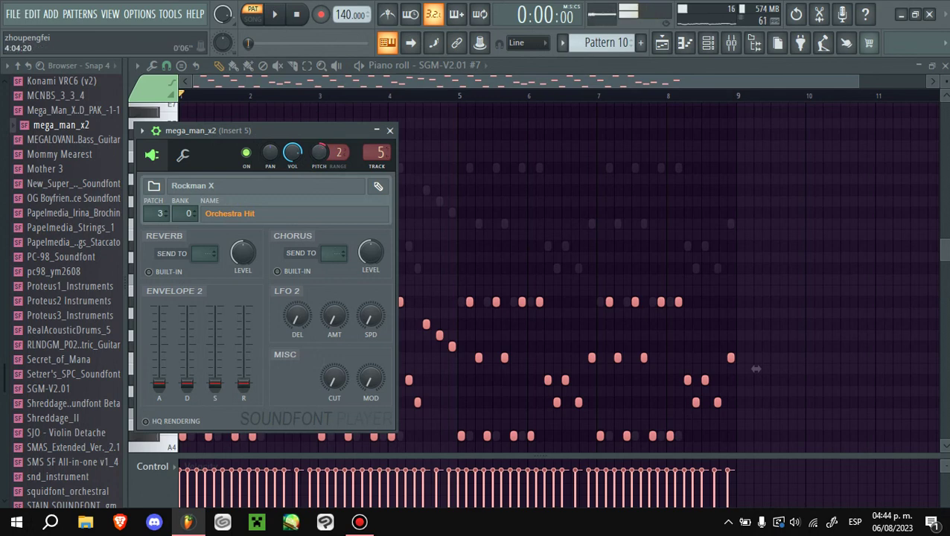
- Paste the eight-bar melody into the mega_man_x2 piano roll, lower its note velocities slightly and play it back
left_click(428, 65)
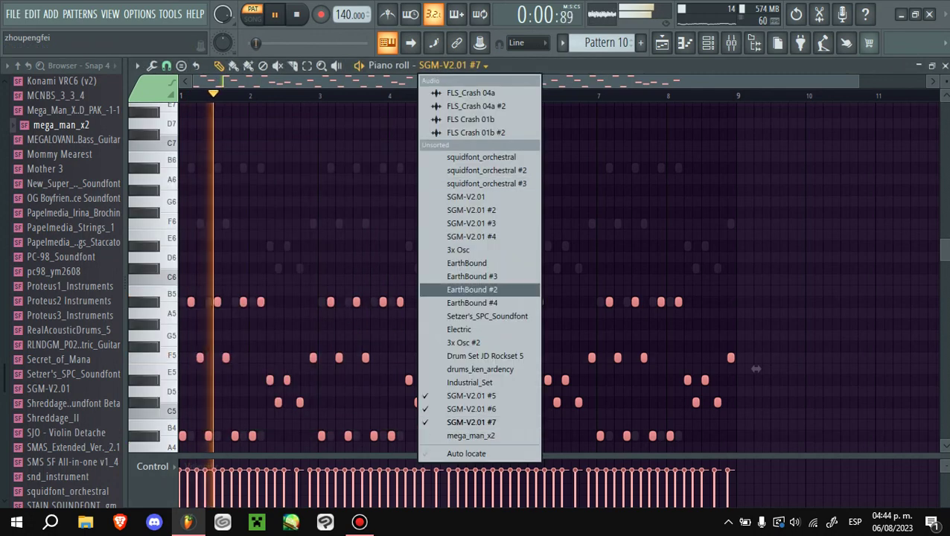
left_click(454, 452)
key("space")
scroll(756, 368, "down", 3)
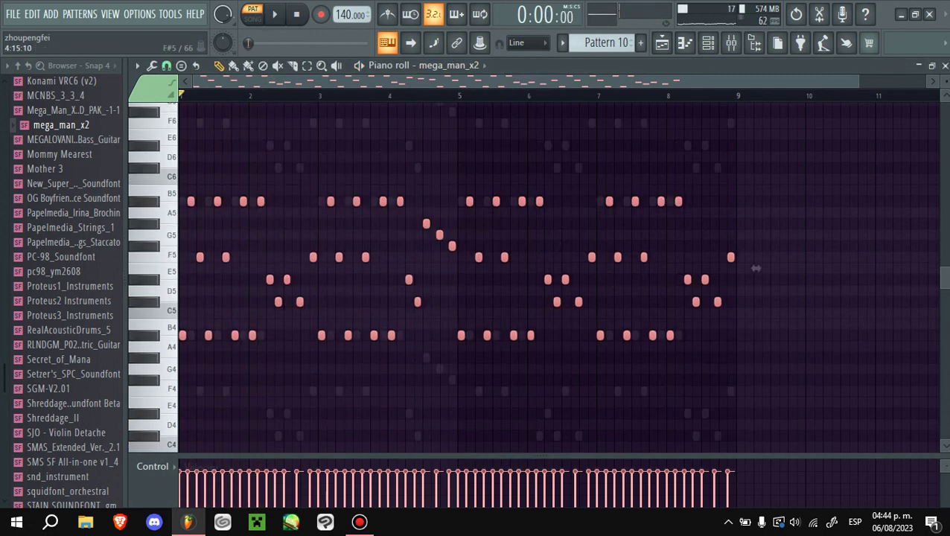
key("space")
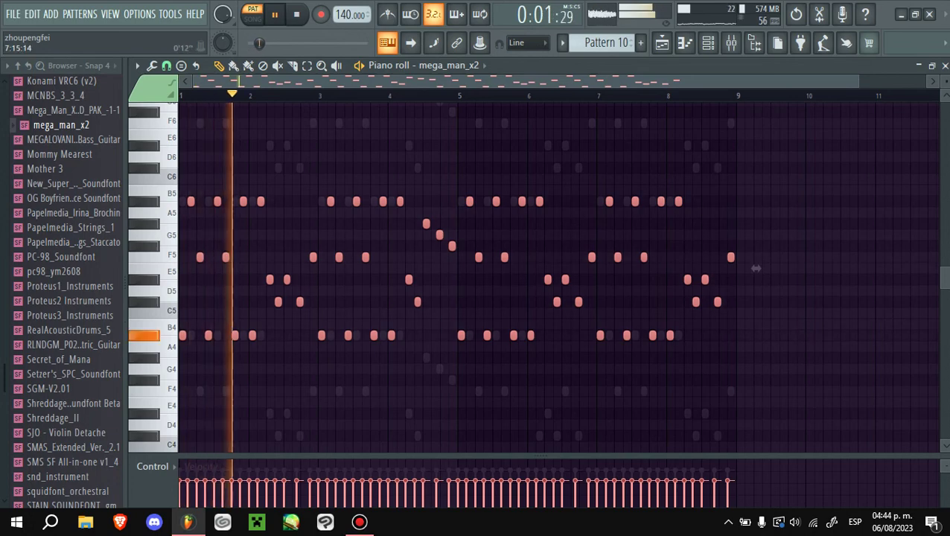
- Place Pattern 10 on Track 6 of the playlist at bar 17 and play it within the full song
left_click(662, 42)
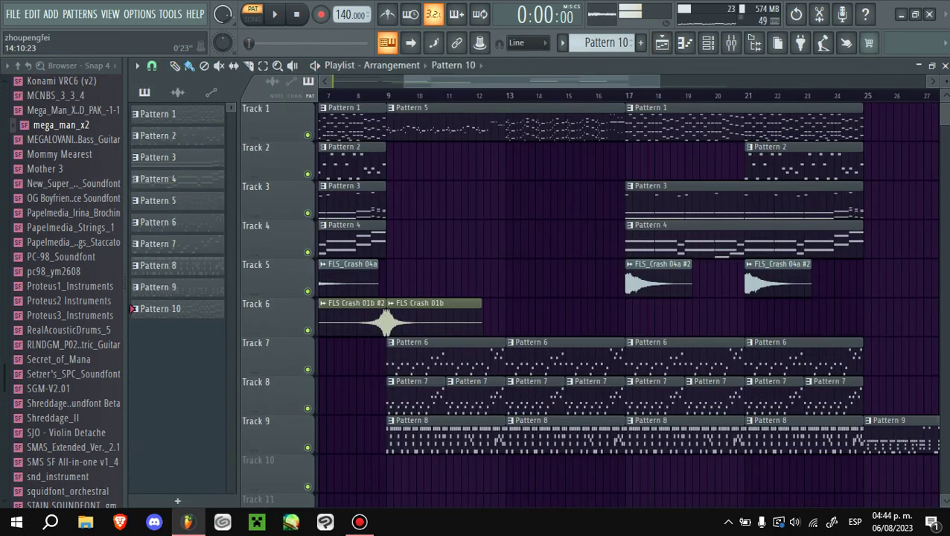
key("l")
key("space")
key("F9")
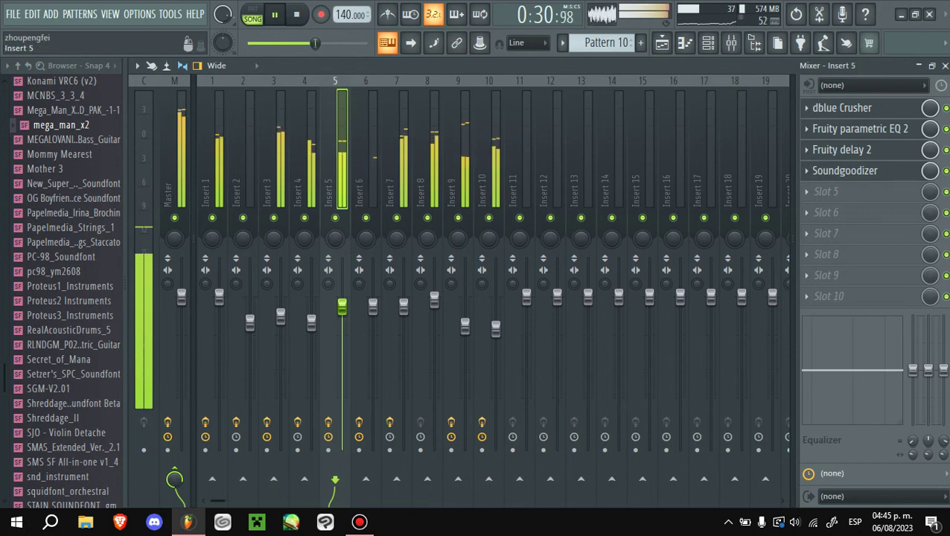
- Compare Pattern 10 alone and within the arrangement, and set mixer Insert 10 to 81% volume
left_click(252, 9)
left_click(495, 329)
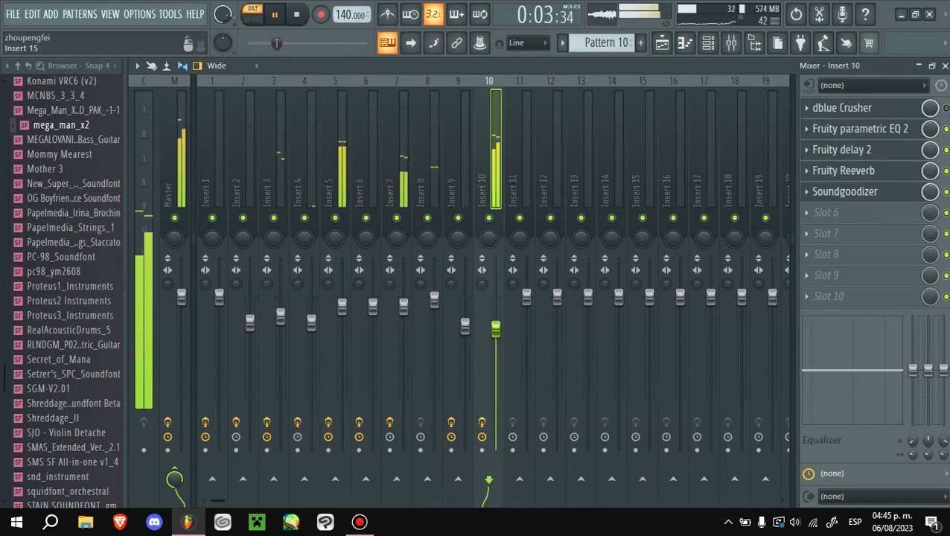
left_click(663, 42)
key("l")
key("space")
scroll(625, 298, "down", 2)
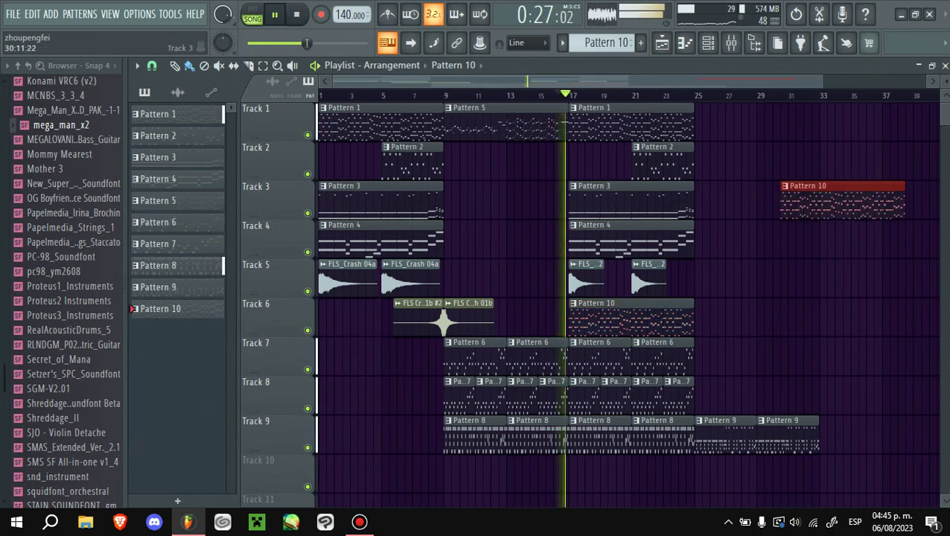
left_click(731, 42)
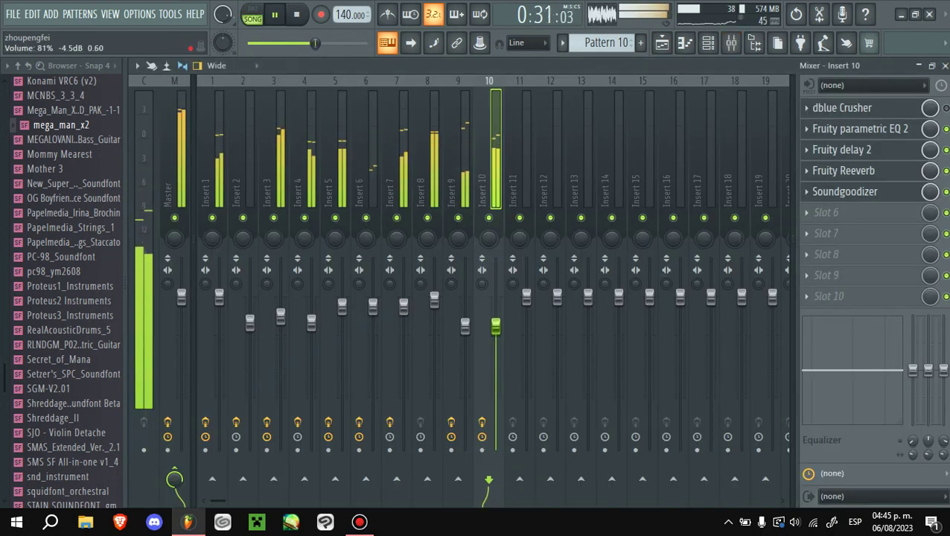
- Delete the dblue Crusher effect from mixer Insert 10 and listen to the arrangement up to bar 25 in the playlist
right_click(841, 111)
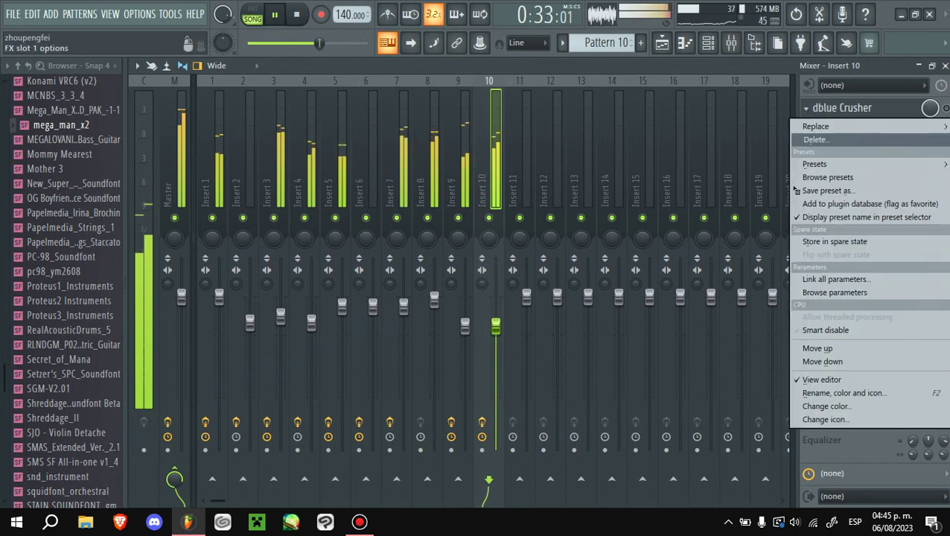
left_click(827, 139)
left_click(594, 306)
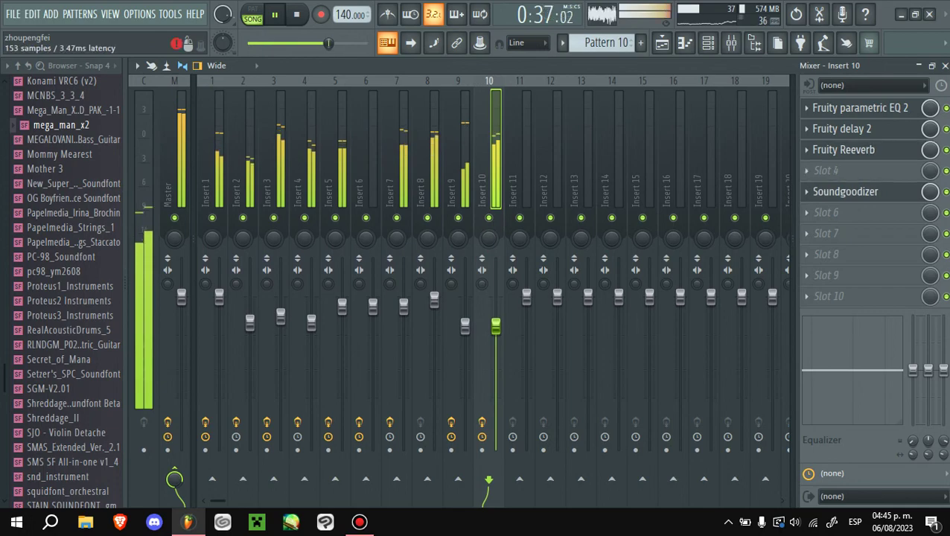
key("F5")
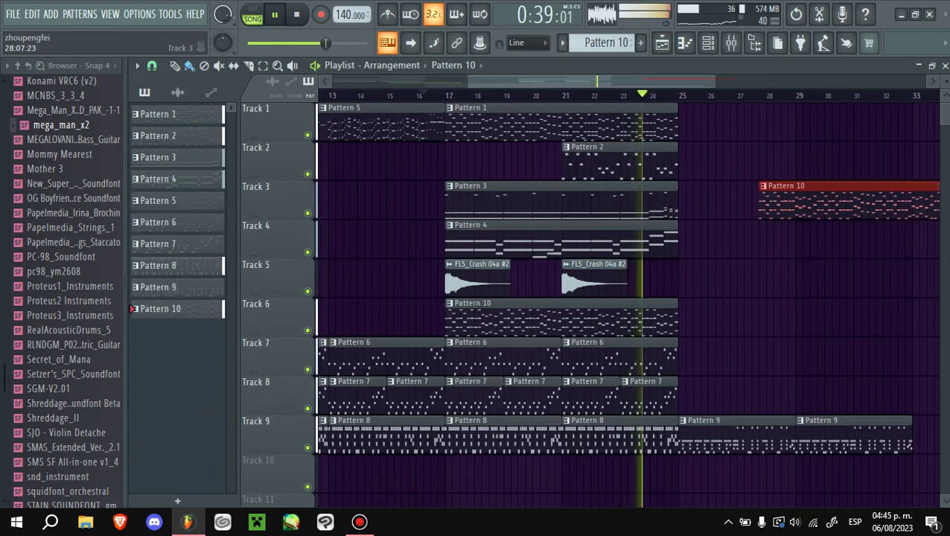
scroll(566, 350, "up", 3)
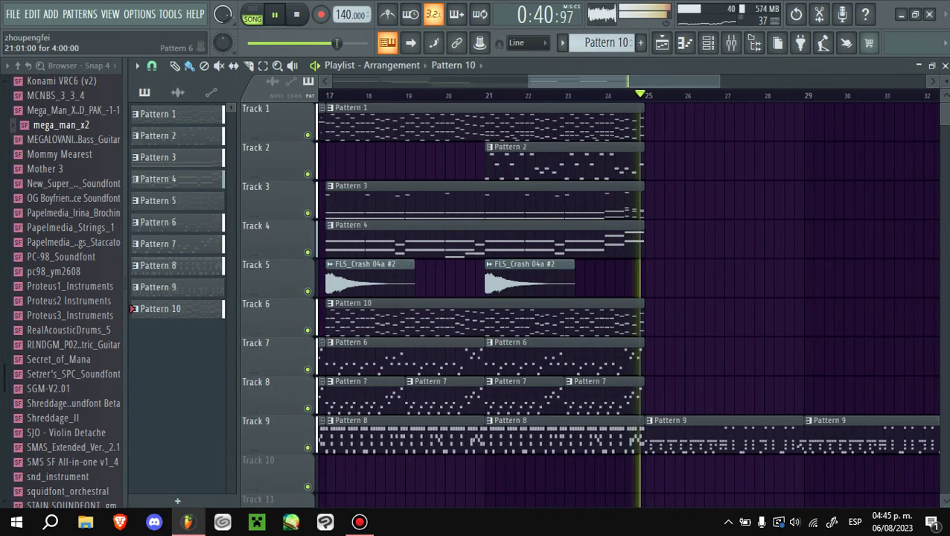
key("space")
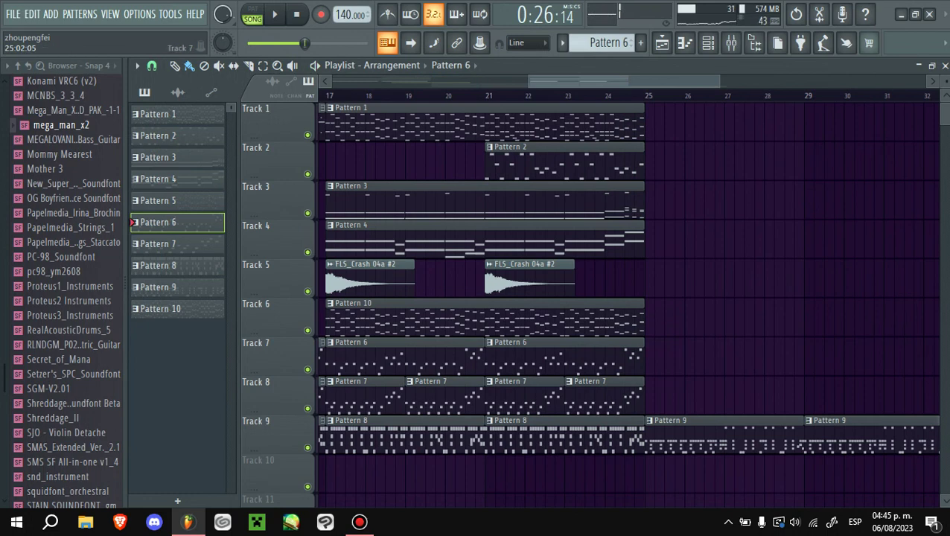
- Add a Pattern 6 clip to Track 7 at bar 25, make it a unique pattern and open its piano roll
right_click(648, 346)
left_click(678, 421)
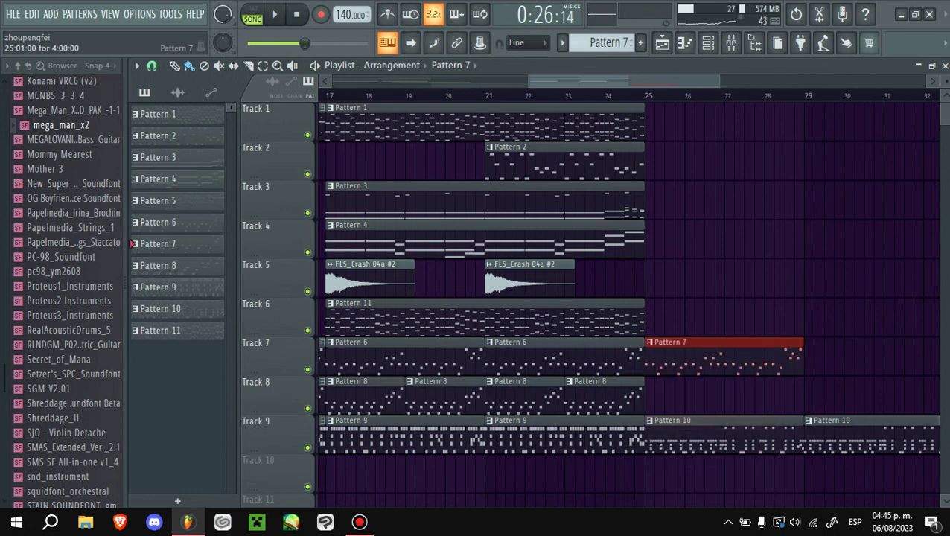
key("F7")
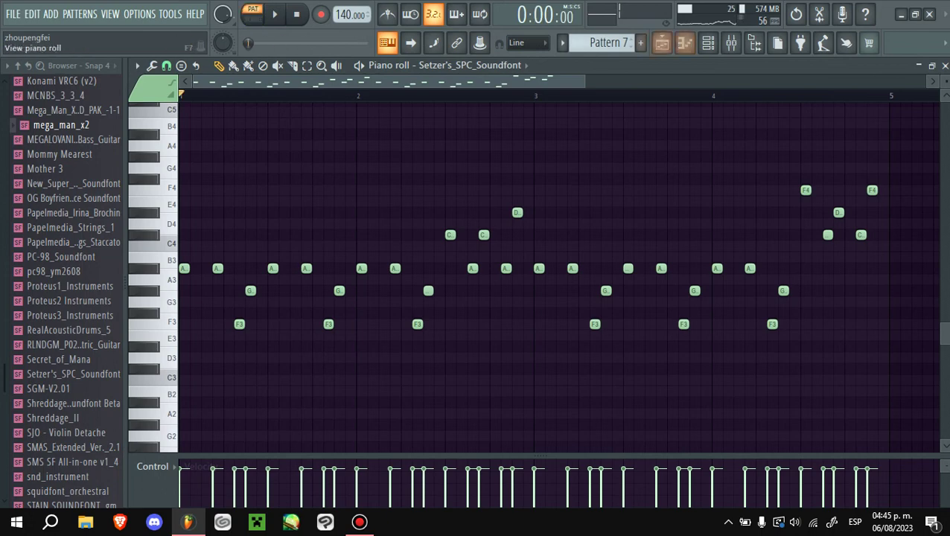
- Clone the Setzer's_SPC_Soundfont channel, keeping its Overdriven Guitar patch
left_click(708, 43)
right_click(532, 247)
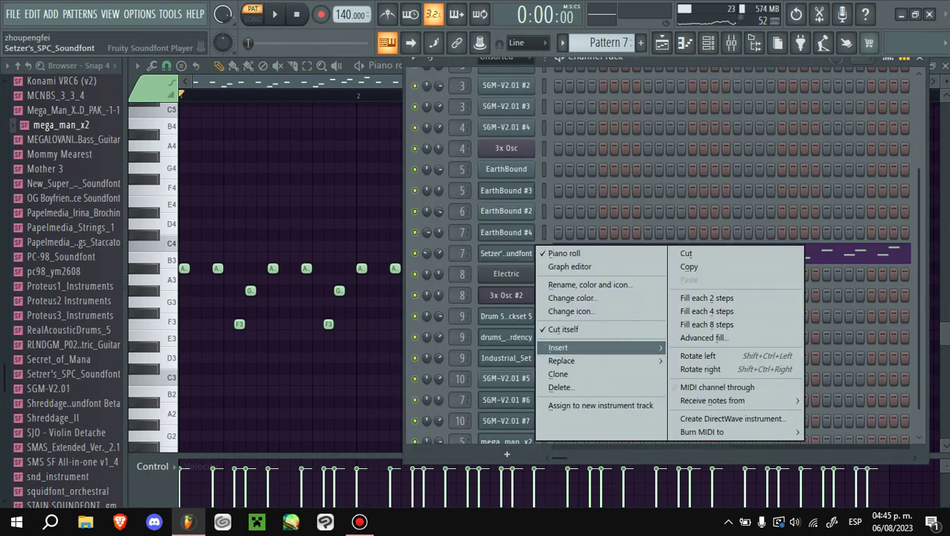
left_click(566, 372)
left_click_drag(313, 257, 200, 233)
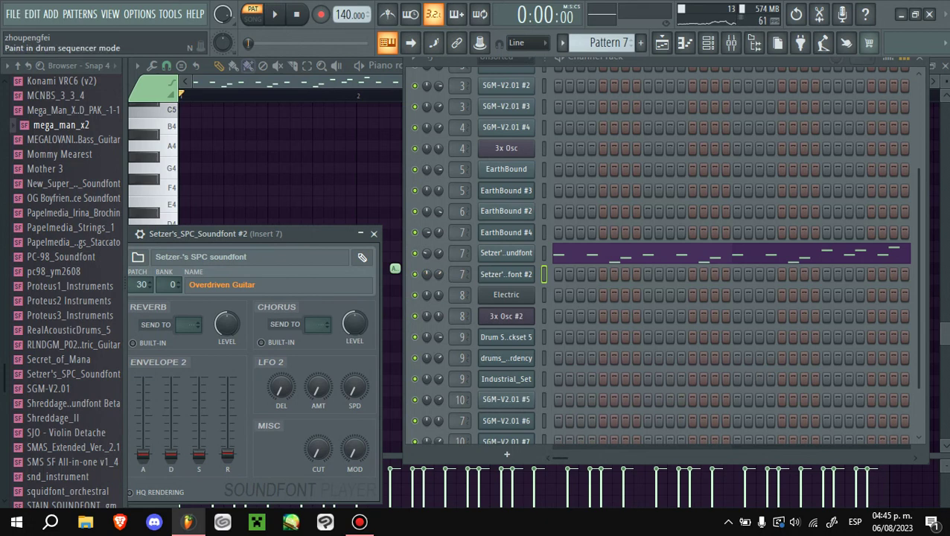
- Clear the original Setzer's_SPC_Soundfont notes from the new pattern and switch its piano roll to Setzer's_SPC_Soundfont #2
key("F7")
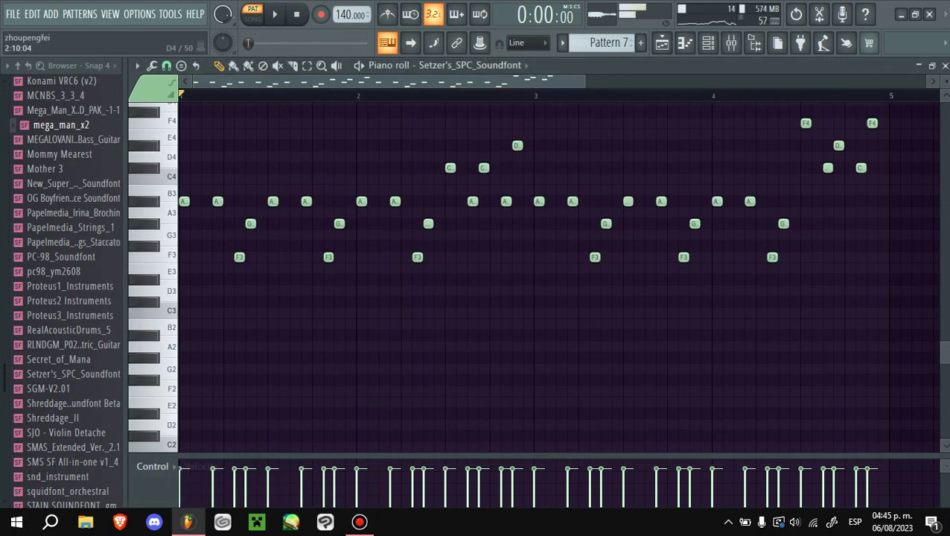
left_click(473, 65)
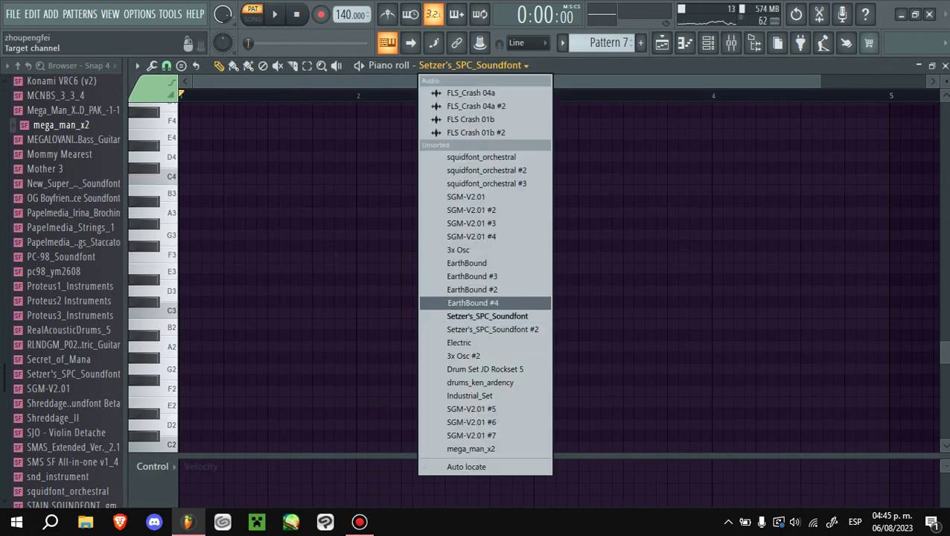
left_click(493, 329)
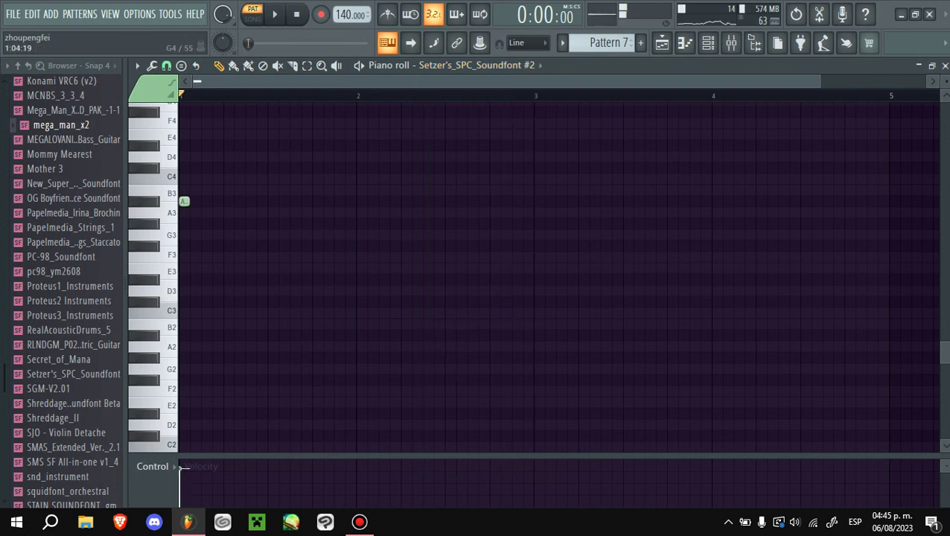
- Write the bar 1 opening phrase A#3, A#3, F3, G#3, C#4, C#4 and play it back
scroll(186, 201, "up", 2)
left_click(231, 201)
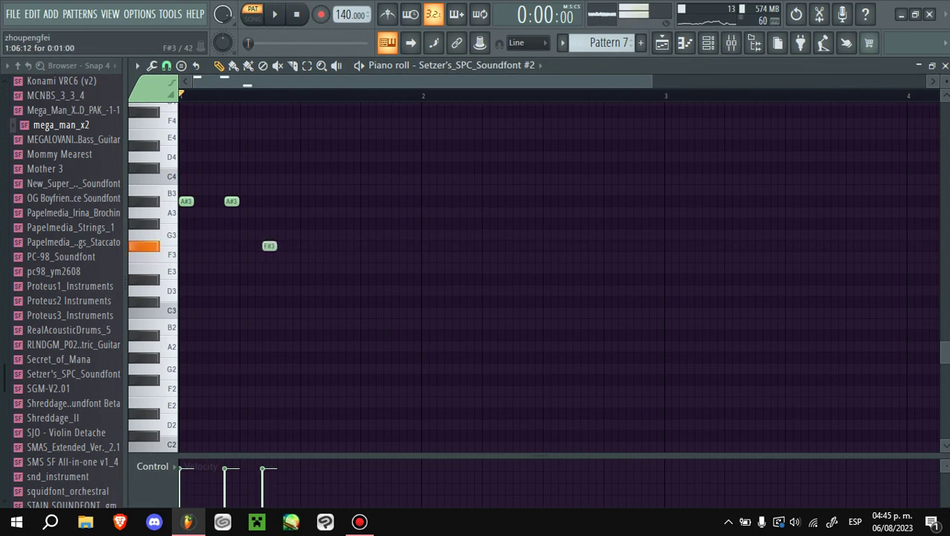
left_click(293, 223)
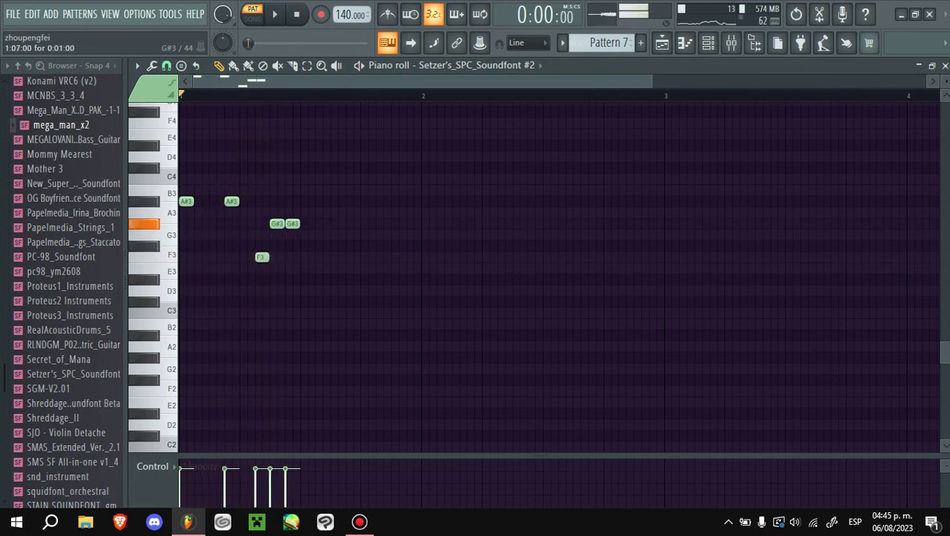
key("space")
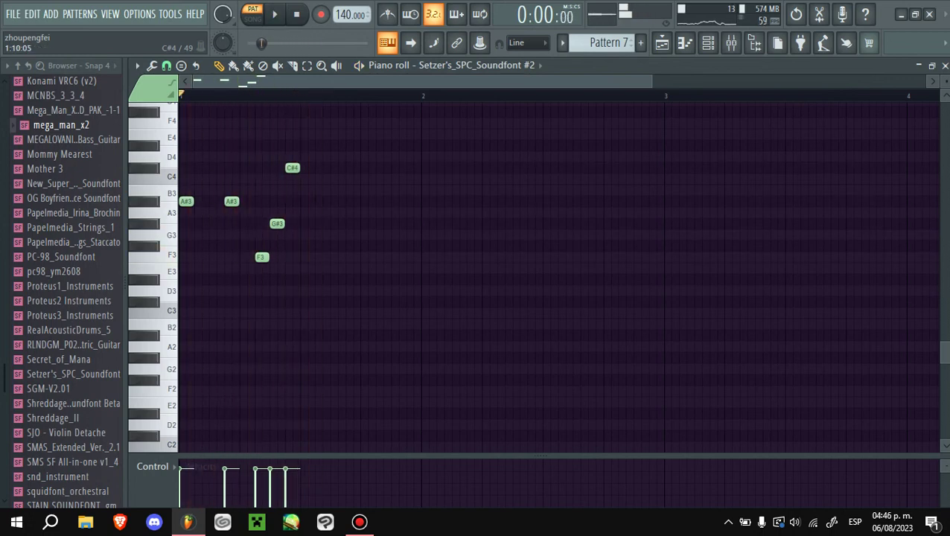
left_click(305, 168)
key("space")
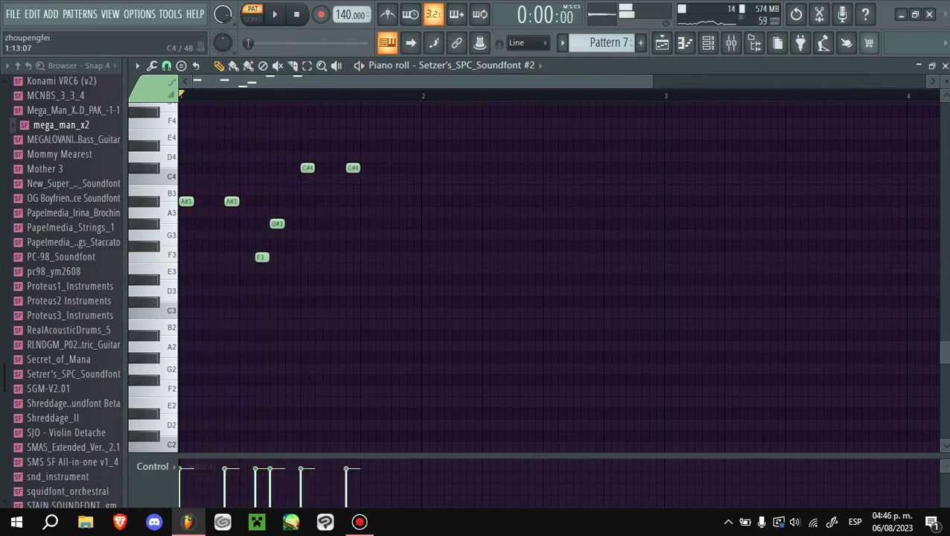
scroll(533, 276, "up", 1)
key("space")
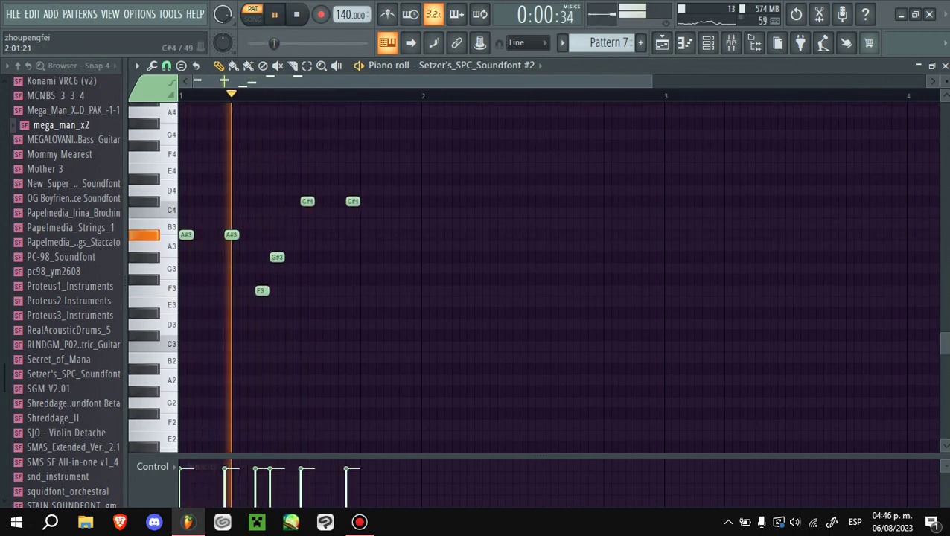
key("space")
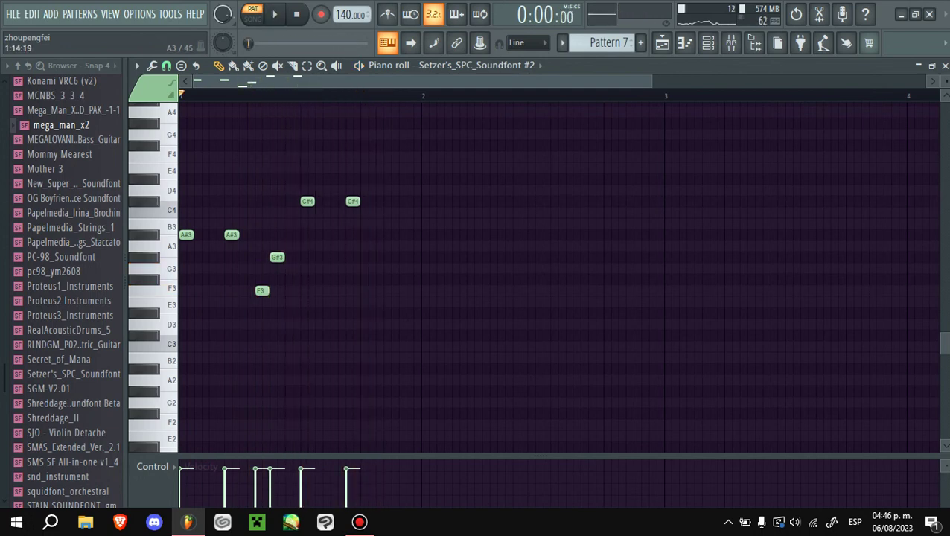
- Close bar 1 with G#3 and C#4, and begin bar 2 with two D#4 notes, checking the phrase by playback
key("ctrl+z")
key("space")
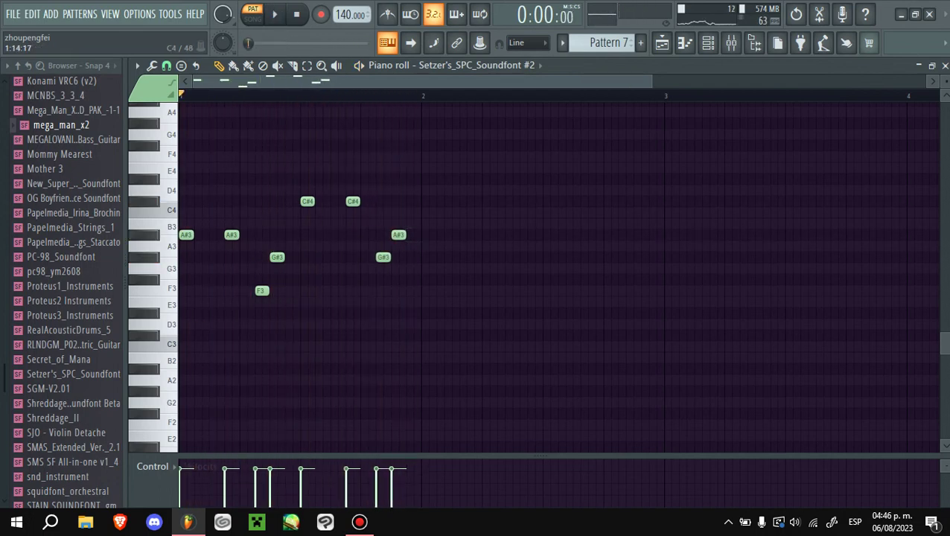
key("space")
left_click_drag(428, 190, 428, 178)
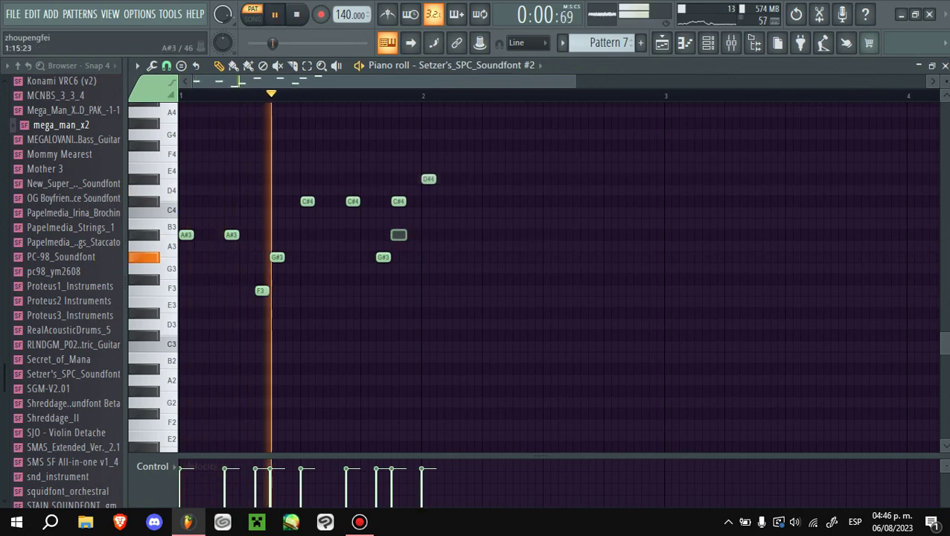
left_click(473, 179)
key("space")
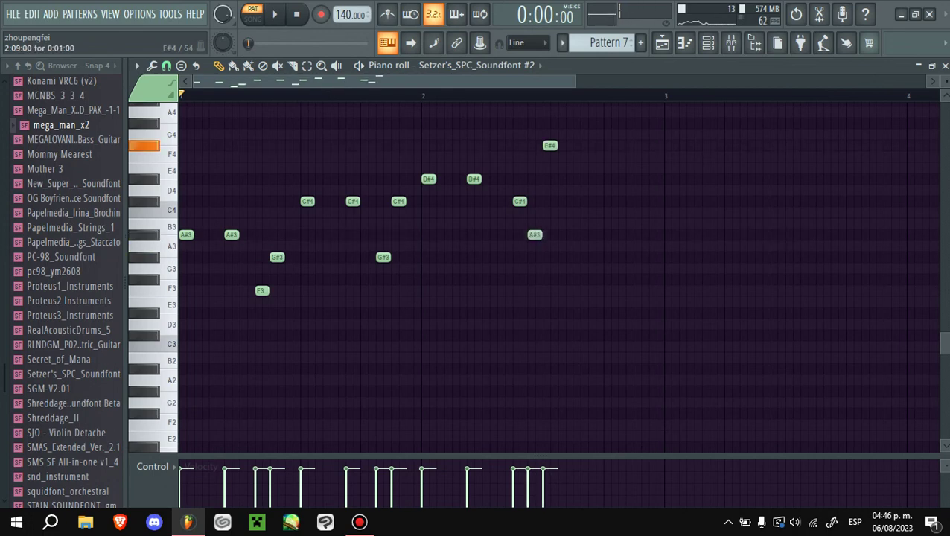
- Complete bar 2 with A#3, C#4, three F4 notes and a closing C#4, auditioning the melody between edits
key("space")
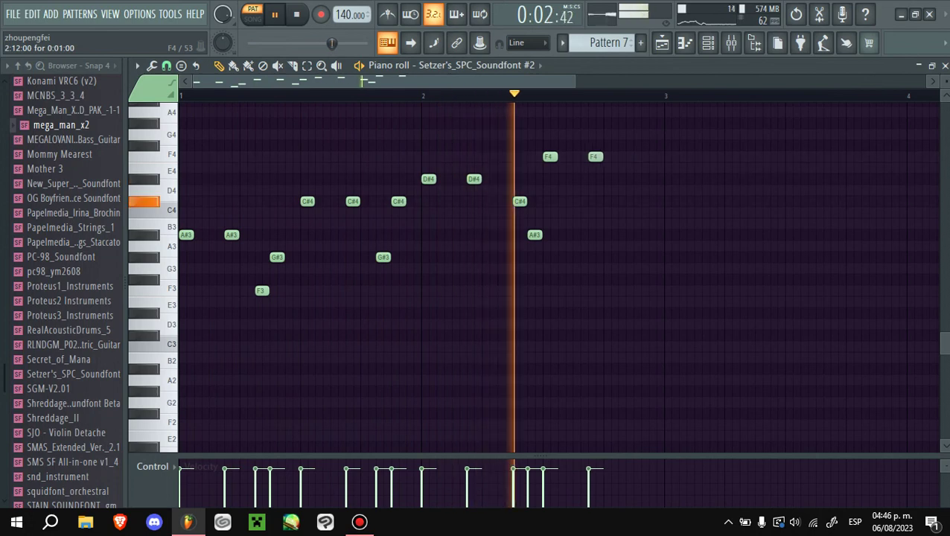
scroll(558, 275, "up", 1)
key("space")
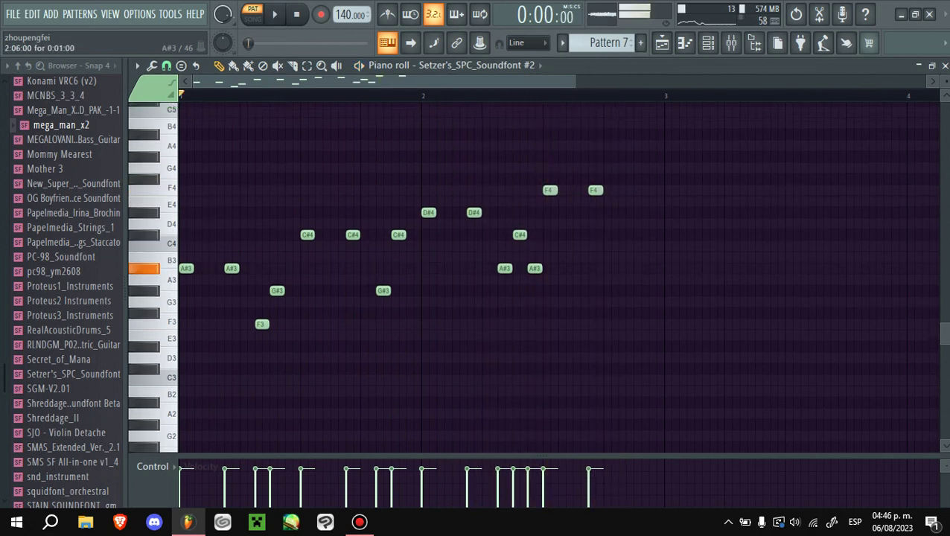
key("space")
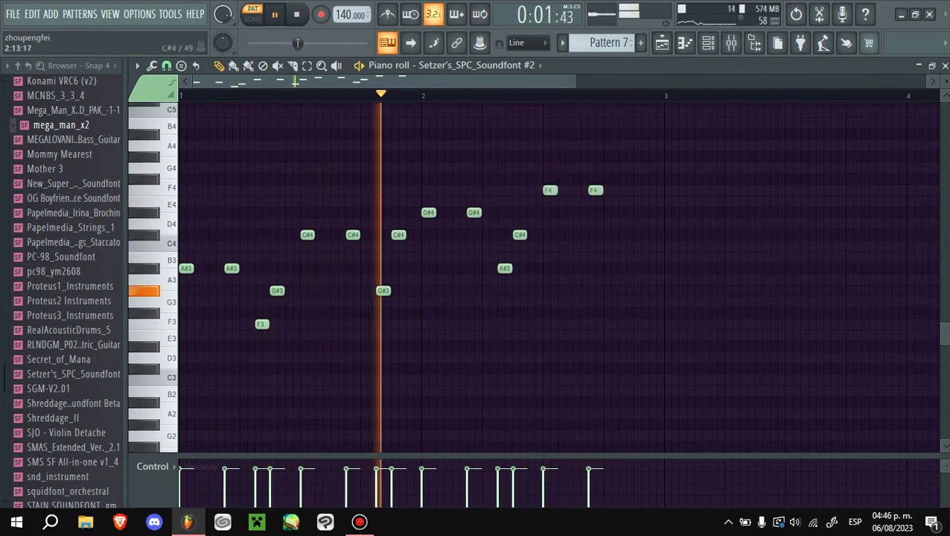
key("space")
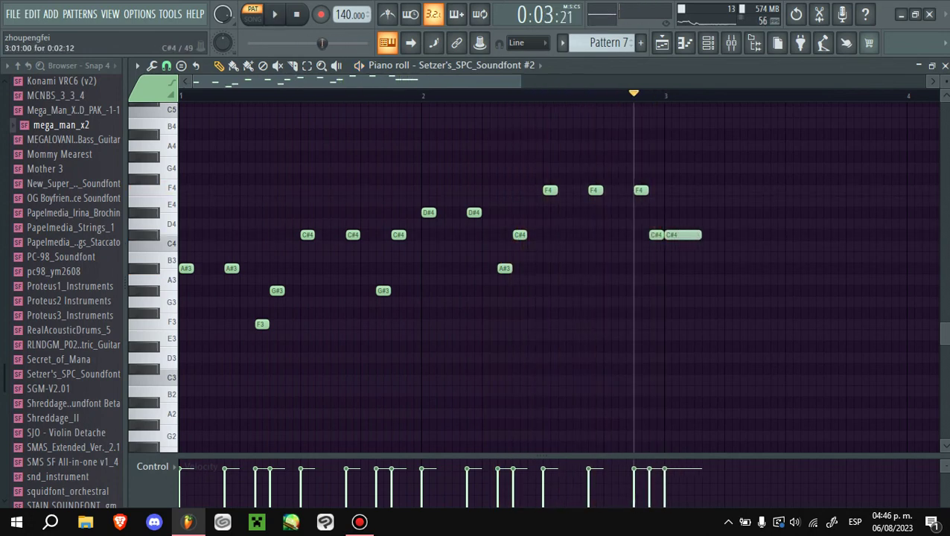
- Follow the held C#4 at the start of bar 3 with a held A#3 and play them back
left_click_drag(700, 235, 709, 234)
left_click(734, 268)
key("ctrl+z")
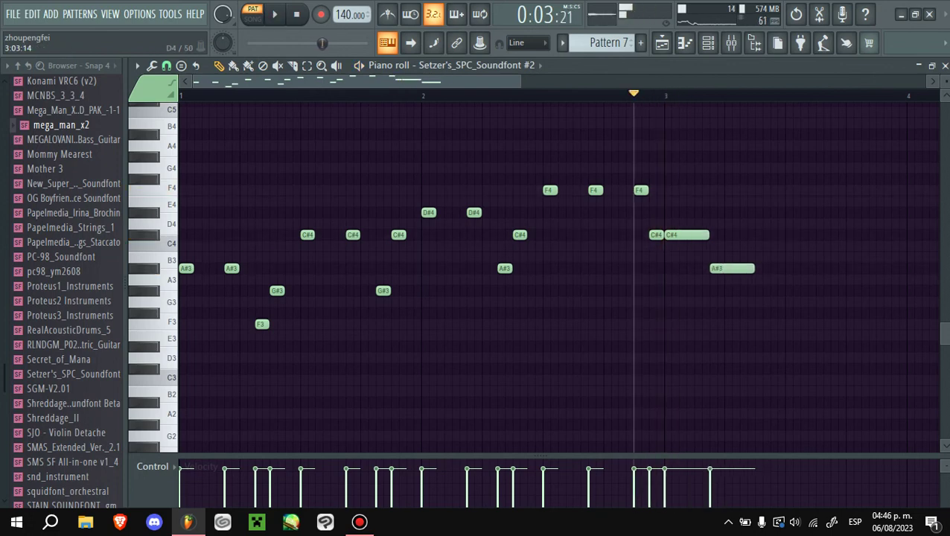
key("space")
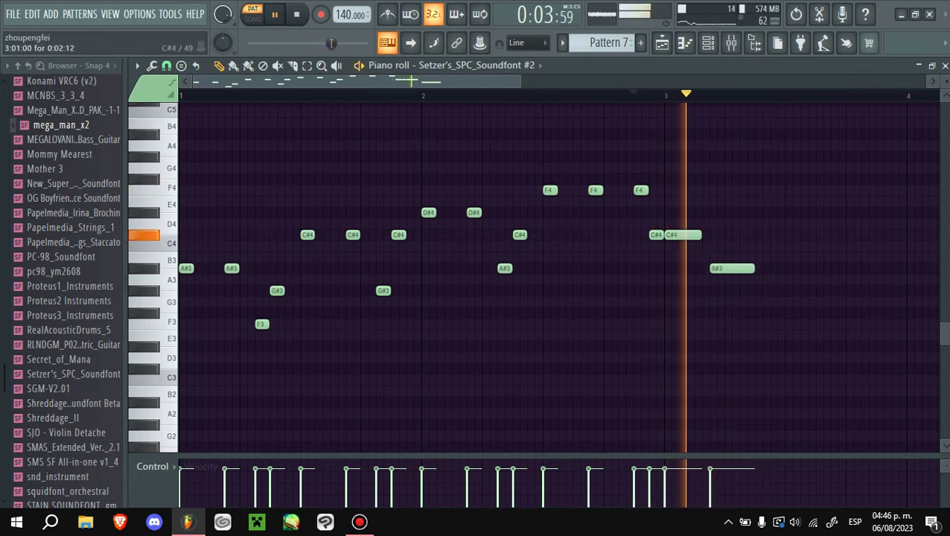
- Complete bar 3 with another held C#4 and a held A#3, playing the phrase back between edits
key("m")
key("l")
key("space")
key("space")
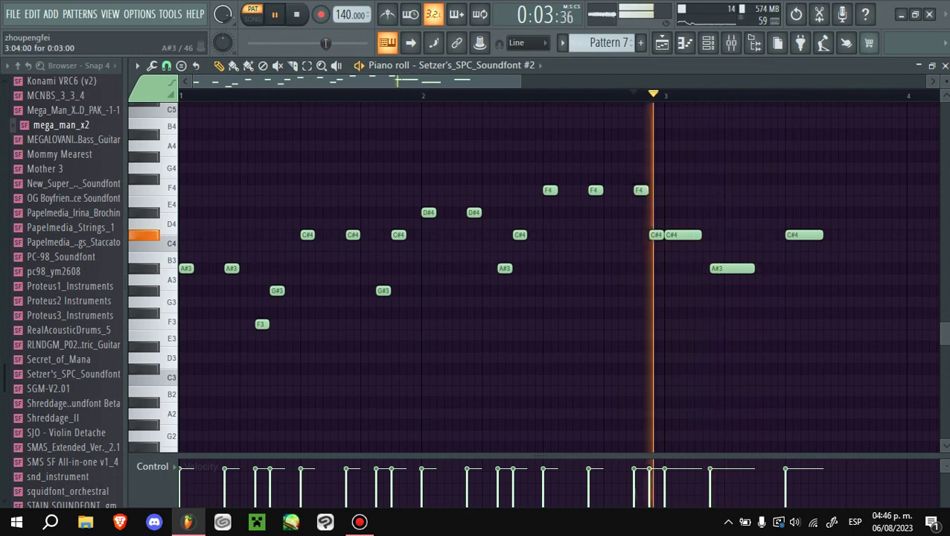
key("j")
key("space")
key("space")
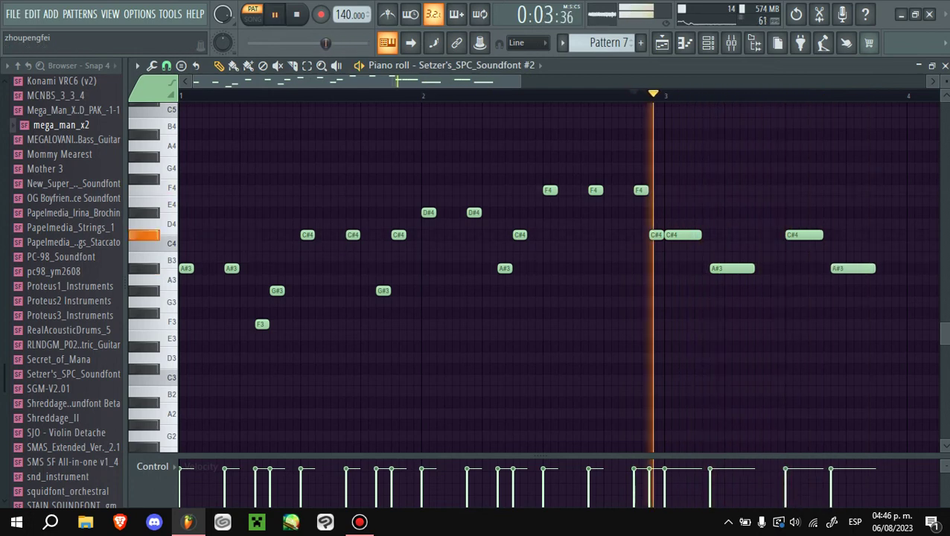
- Write bar 4 with held D#4, C#4, F4 and C#4 notes, auditioning the passage between edits
key("semicolon")
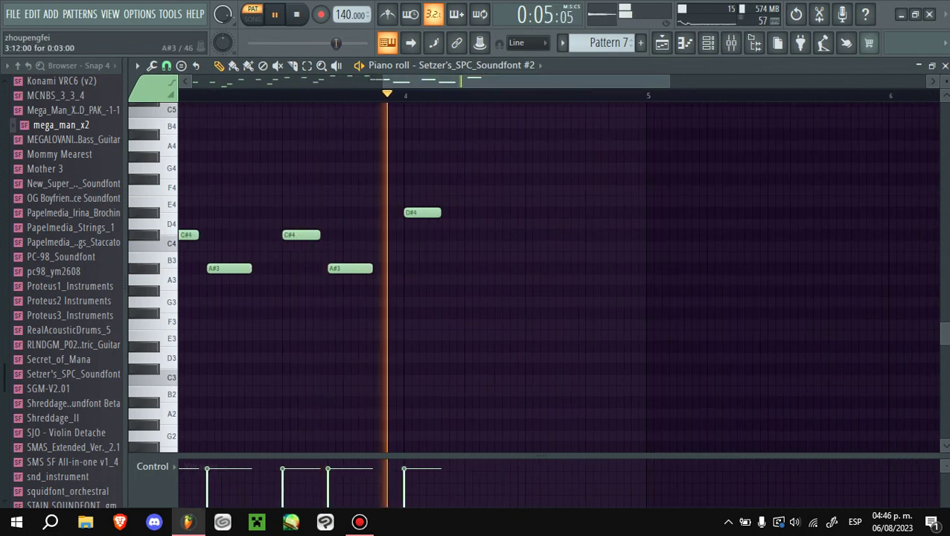
key("space")
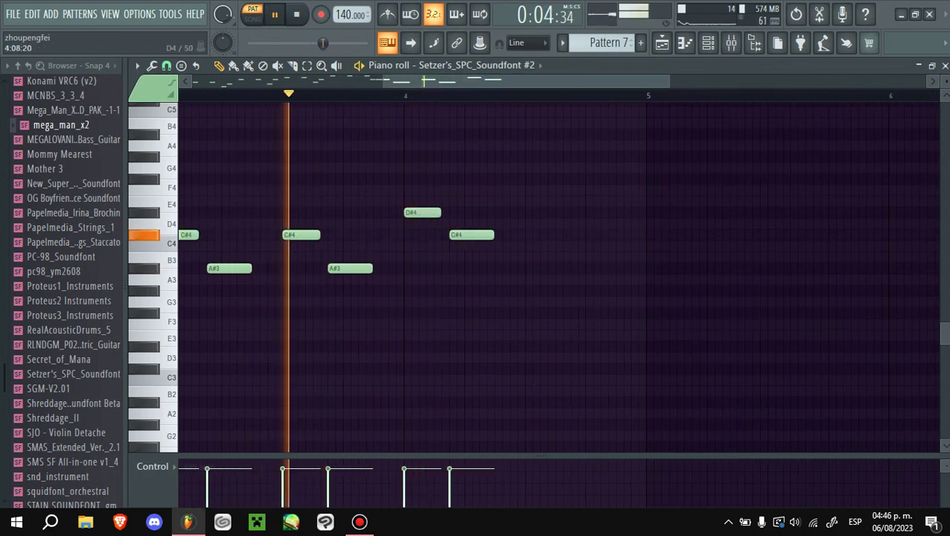
key("r")
key("space")
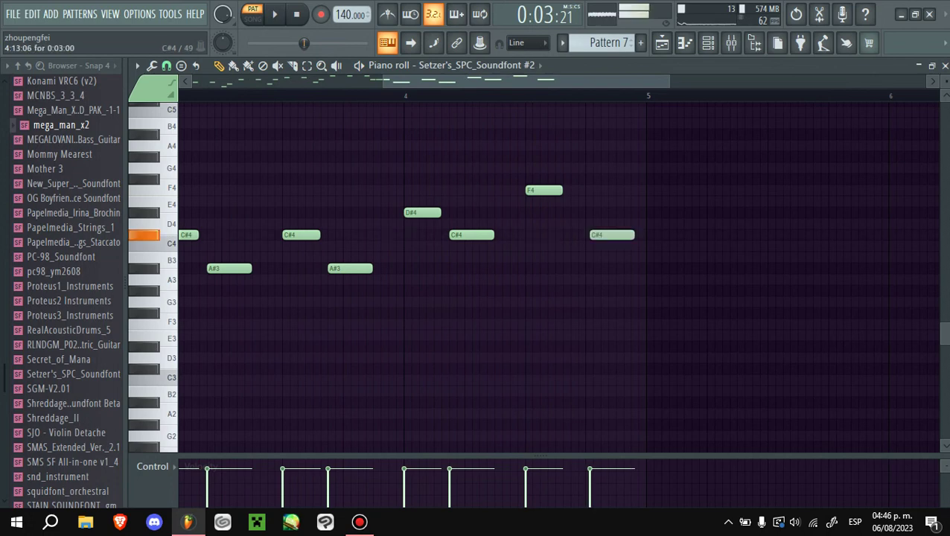
key("space")
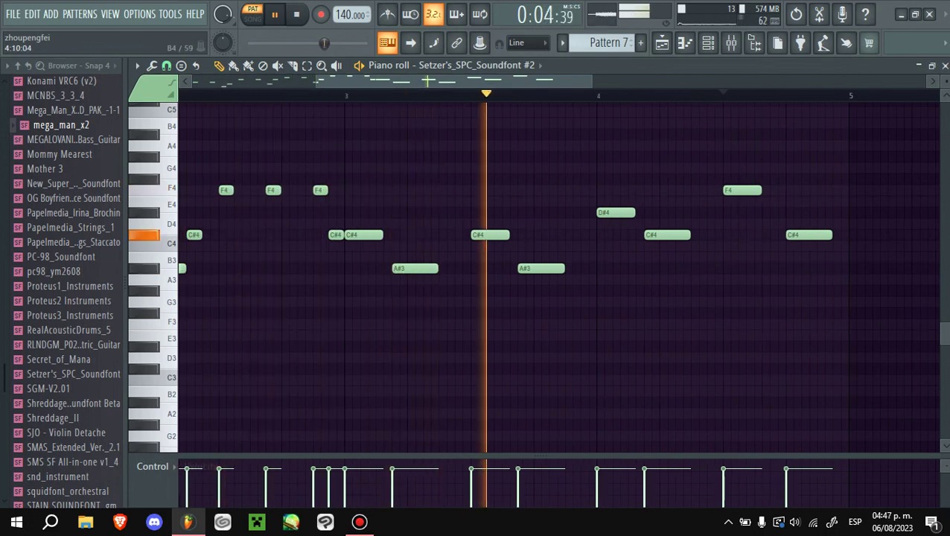
- Insert an A#3 just before the F4 in bar 4, shorten it to a short note and play the melody back
key("space")
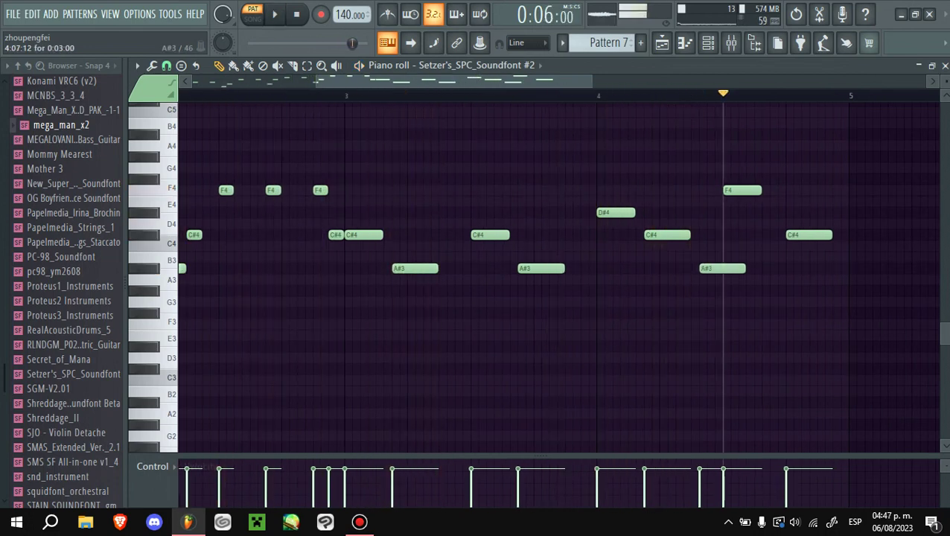
left_click_drag(745, 268, 749, 268)
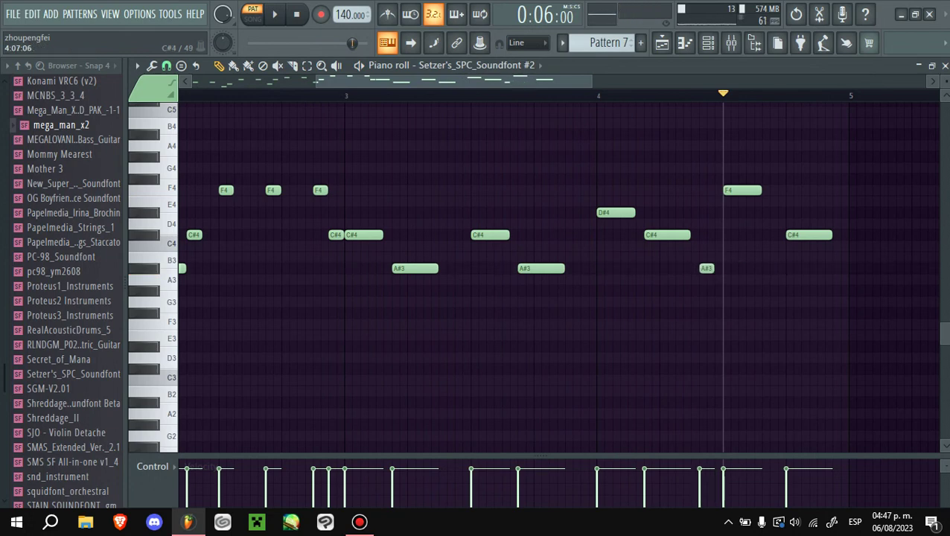
key("space")
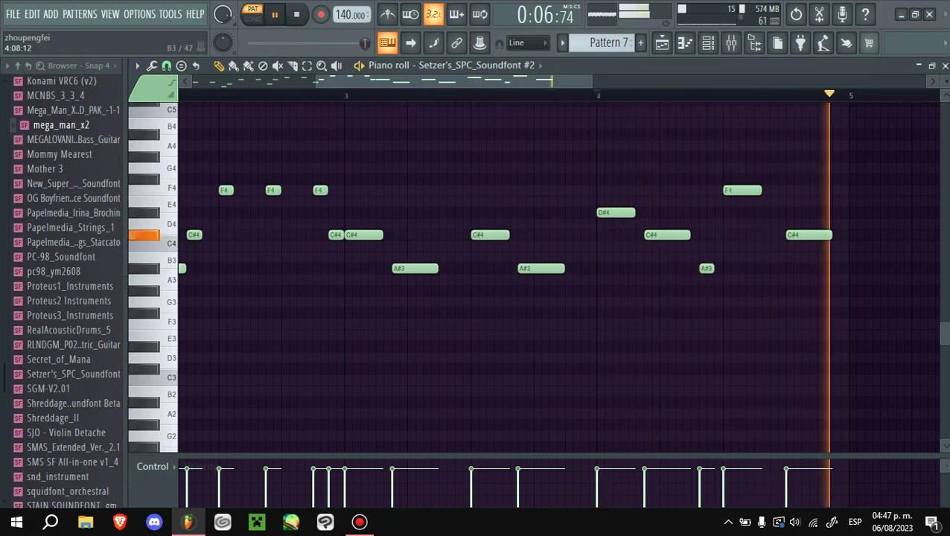
left_click_drag(707, 268, 699, 268)
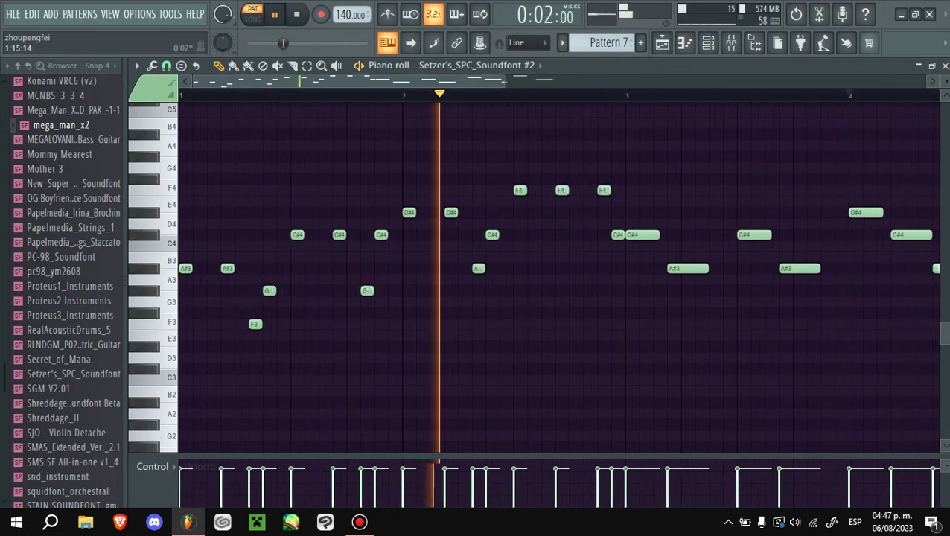
- Copy the whole melody from Setzer's_SPC_Soundfont #2 into the Electric channel of Pattern 7 and play it back
left_click(456, 65)
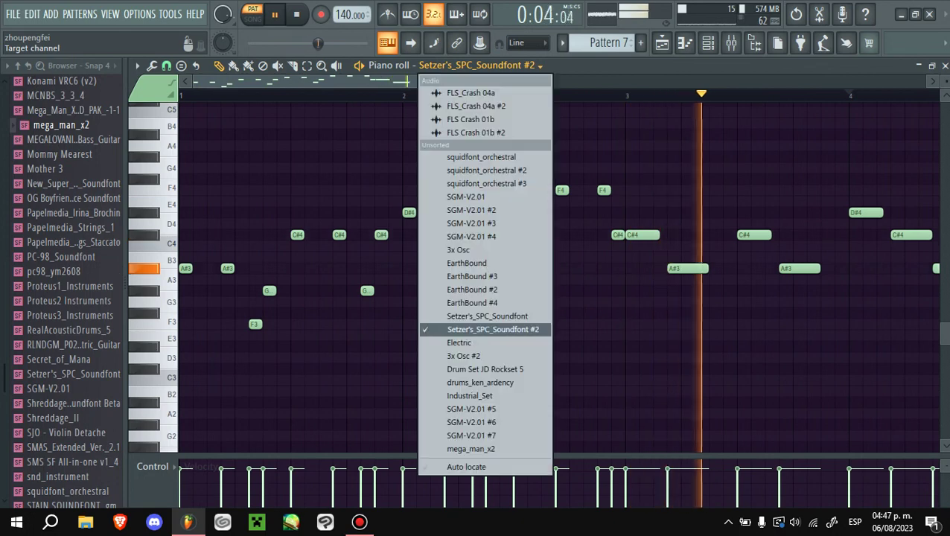
left_click(485, 343)
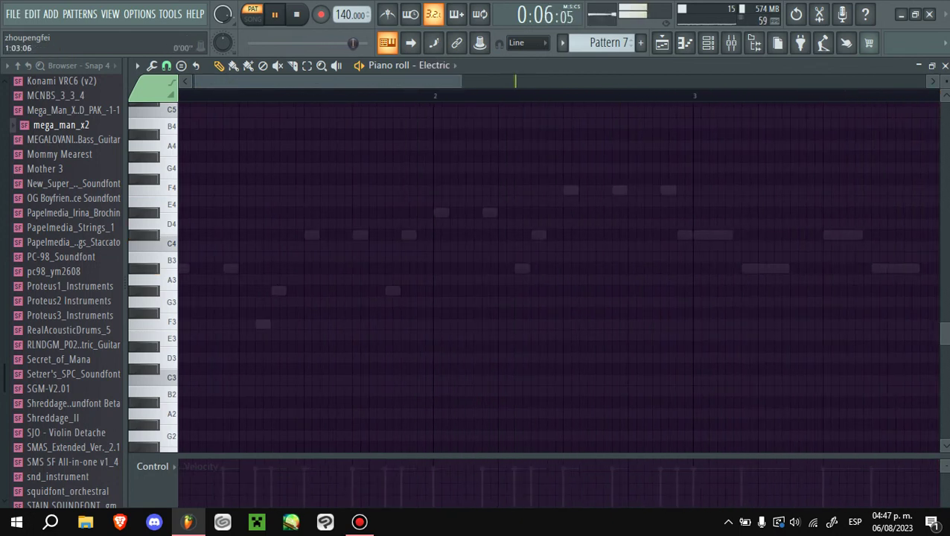
key("Down")
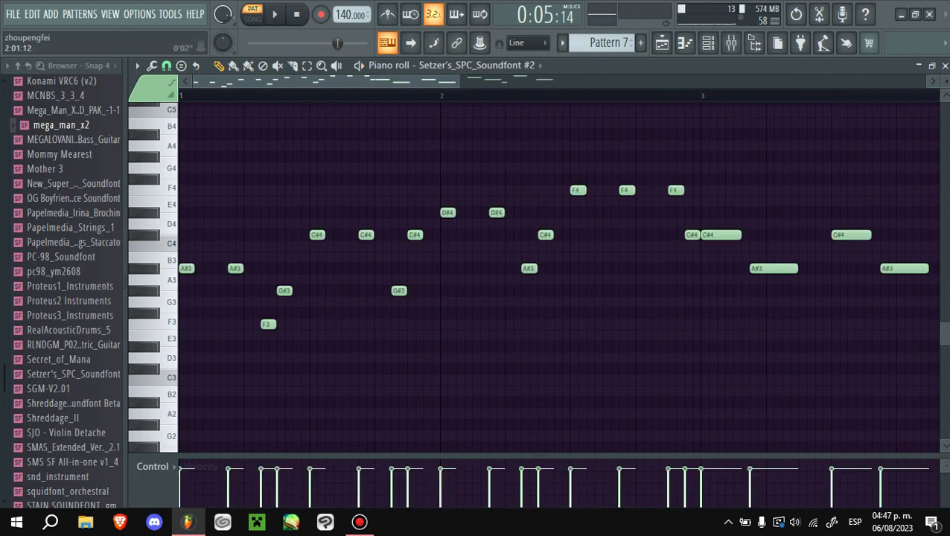
left_click(456, 65)
left_click(458, 342)
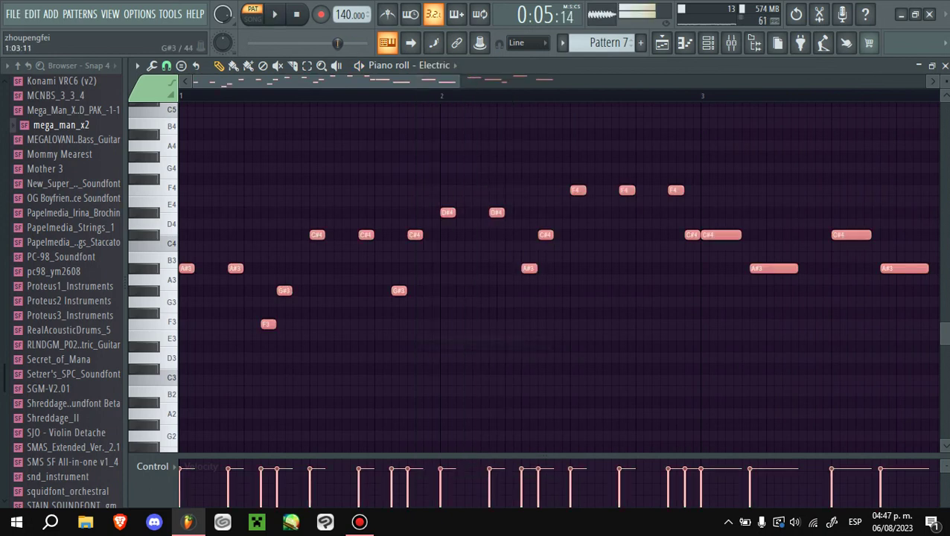
scroll(536, 276, "down", 4)
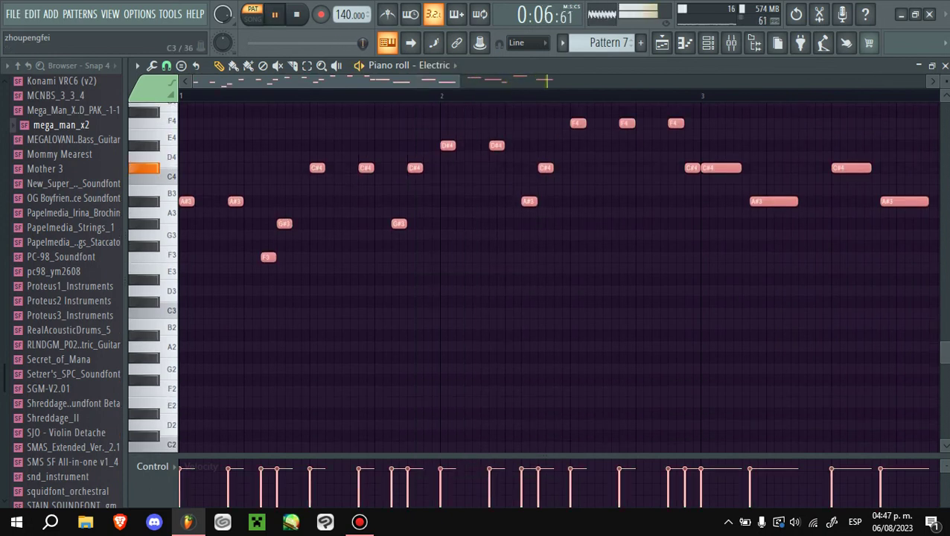
- Fill gaps in bar 1 of the Electric melody with short F3, G#3, G#3 and A#3 notes and audition them
left_click(252, 145)
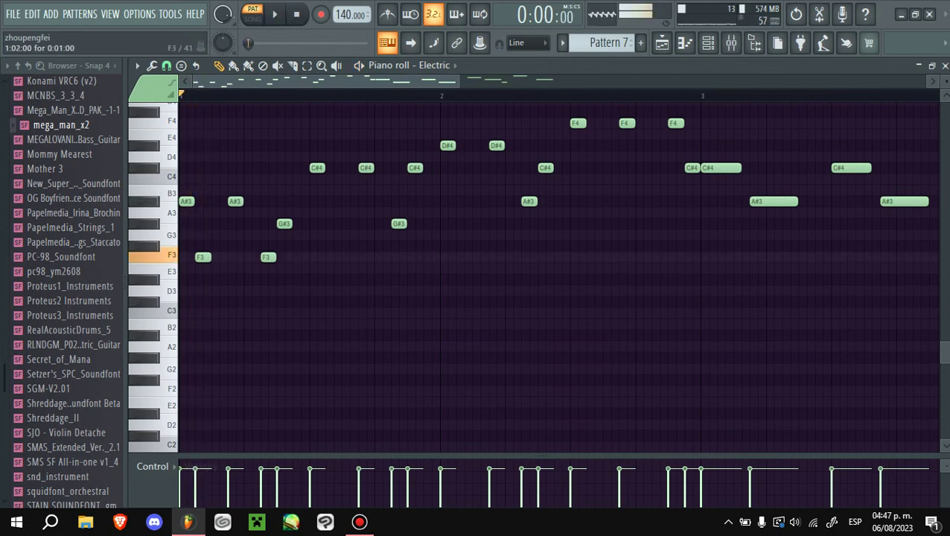
key("space")
scroll(536, 276, "up", 2)
key("space")
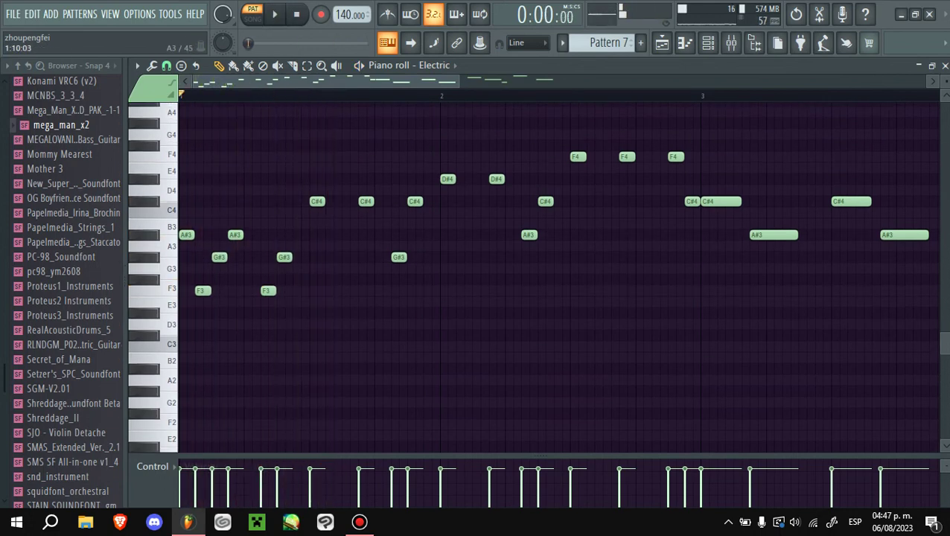
key("space")
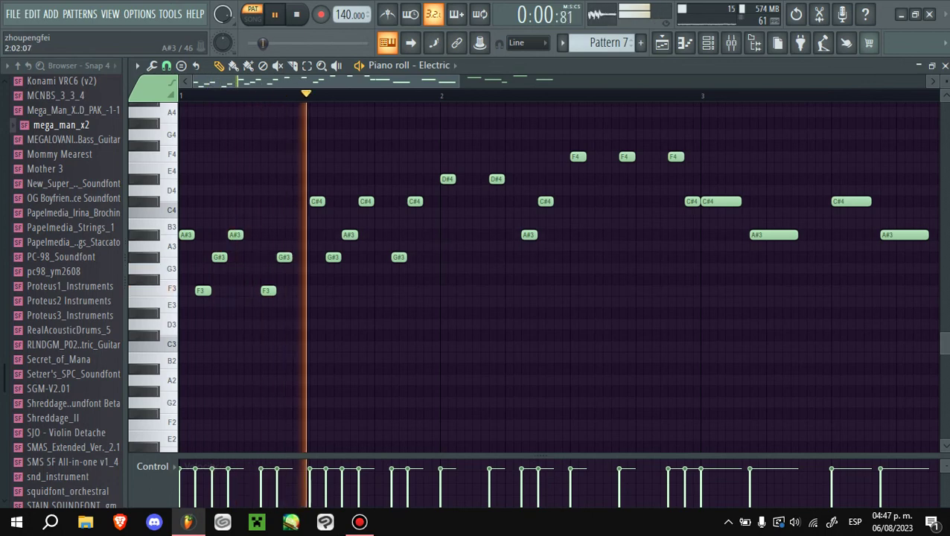
- Fill gaps in bar 2 of the Electric melody with short A#3, C#4, C#4, D#4 and D#4 notes, auditioning between edits
key("space")
key("space")
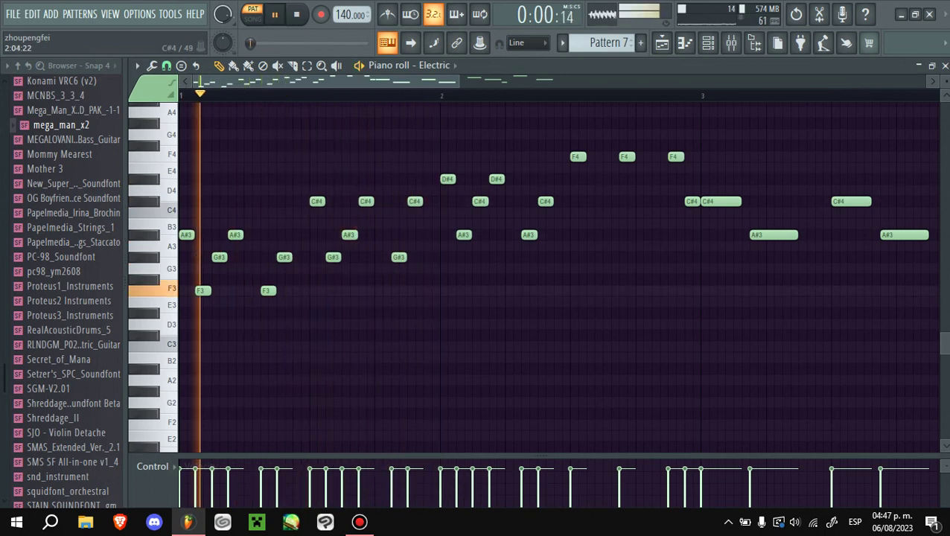
scroll(536, 275, "up", 2)
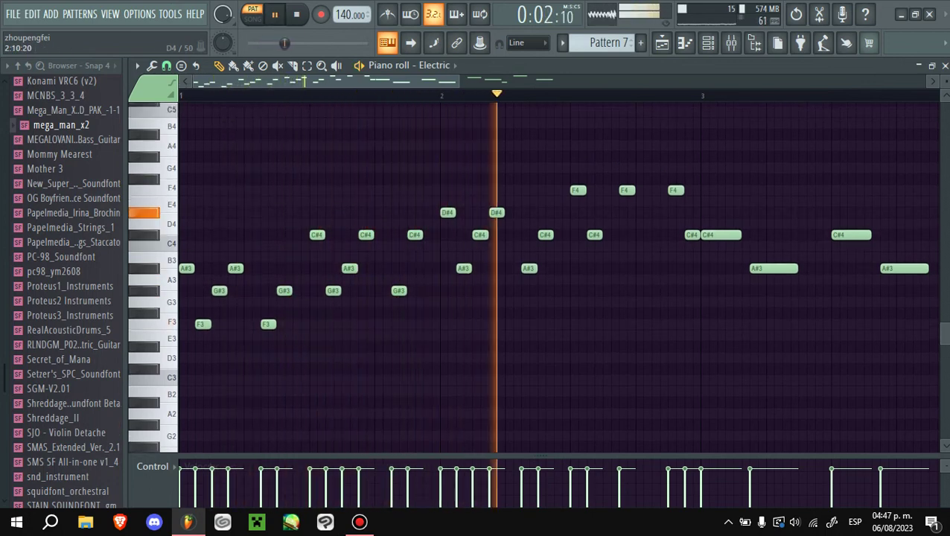
left_click(610, 212)
key("space")
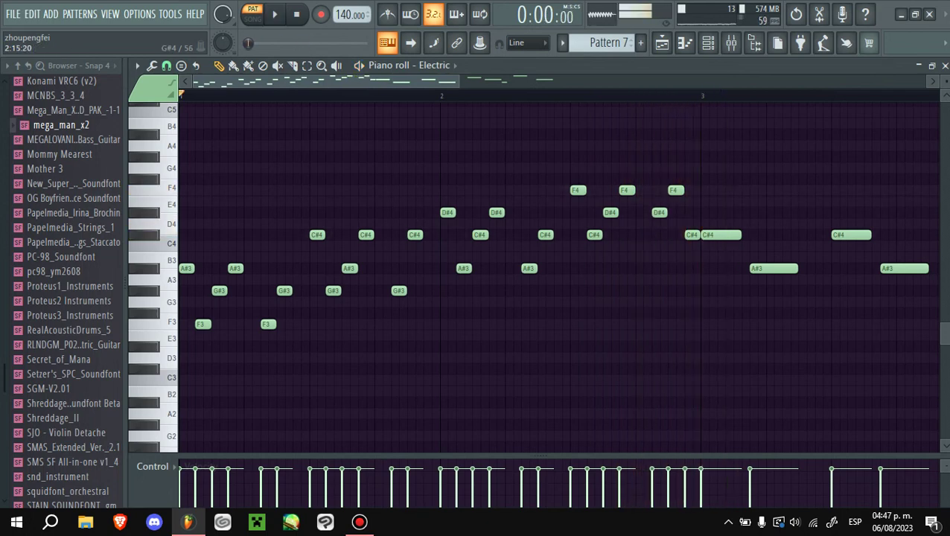
key("space")
- Copy the short notes of bars 1 and 2 from Electric into the 3x Osc #2 channel at slightly lower velocity
scroll(559, 275, "down", 2)
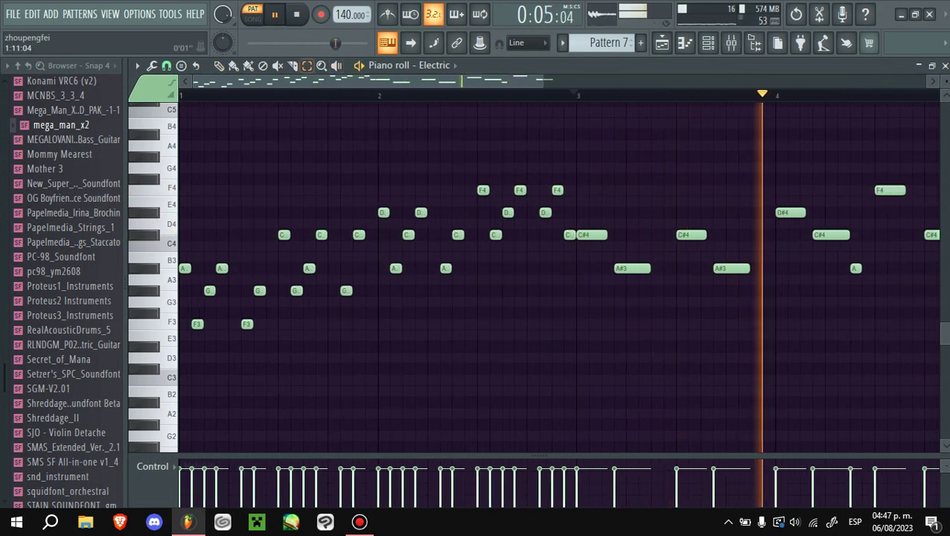
scroll(559, 275, "down", 2)
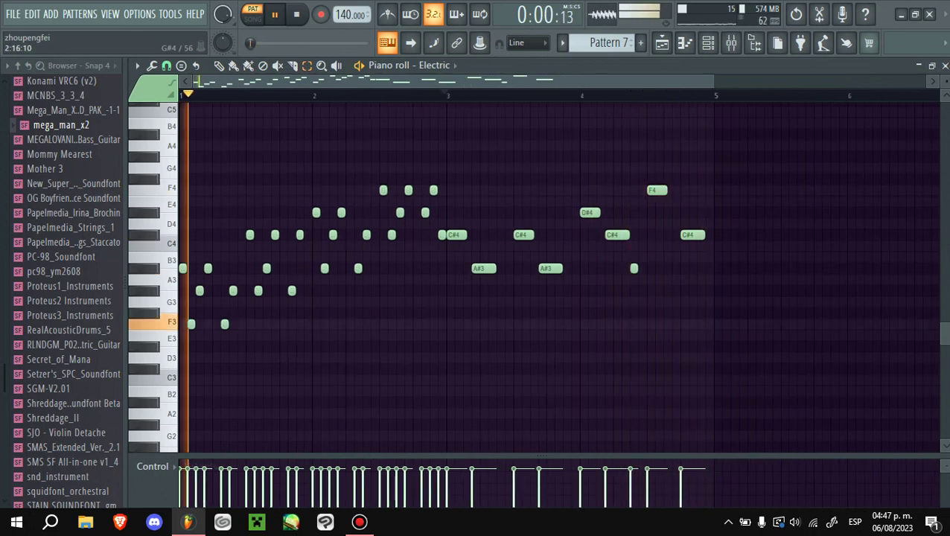
left_click_drag(439, 166, 180, 362)
left_click(434, 66)
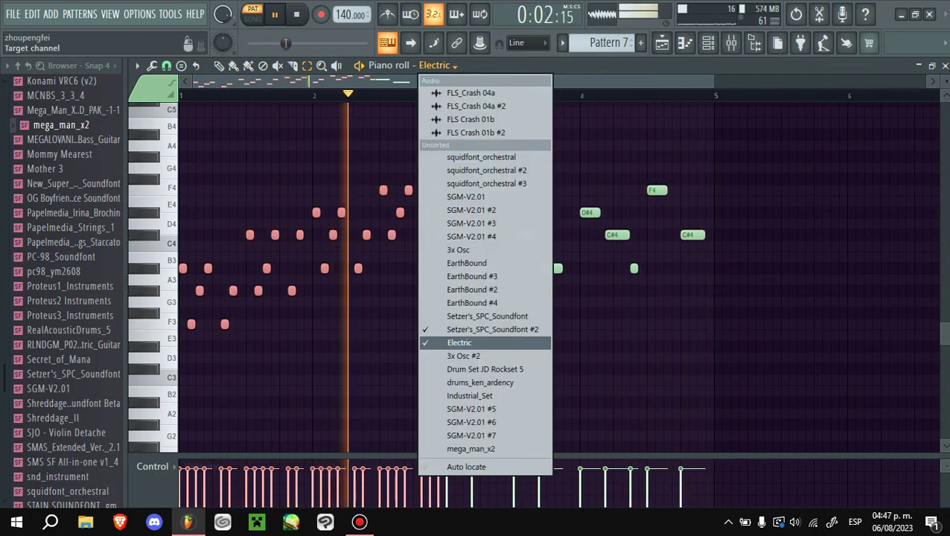
left_click(463, 356)
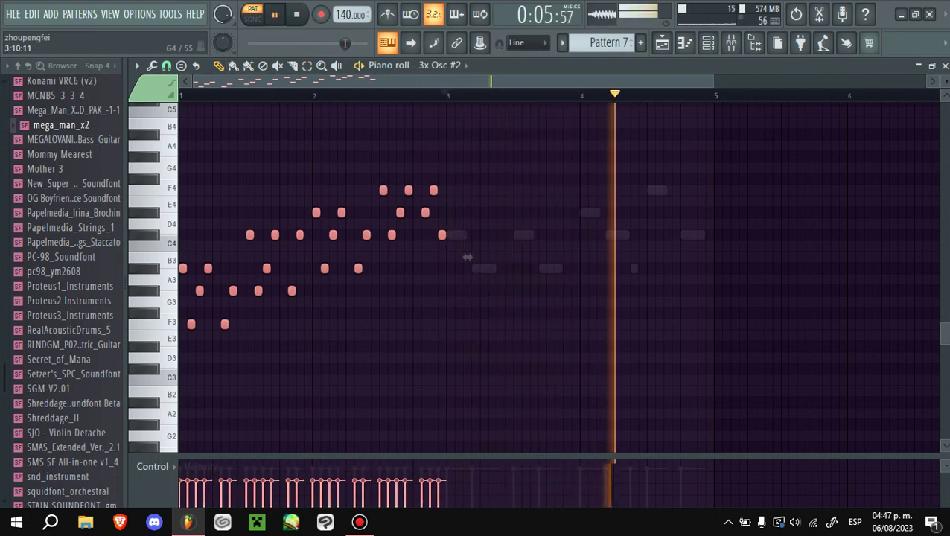
- Duplicate the Pattern 7 clip on Track 7 of the playlist to bar 29 and clear the selection
scroll(521, 276, "up", 1)
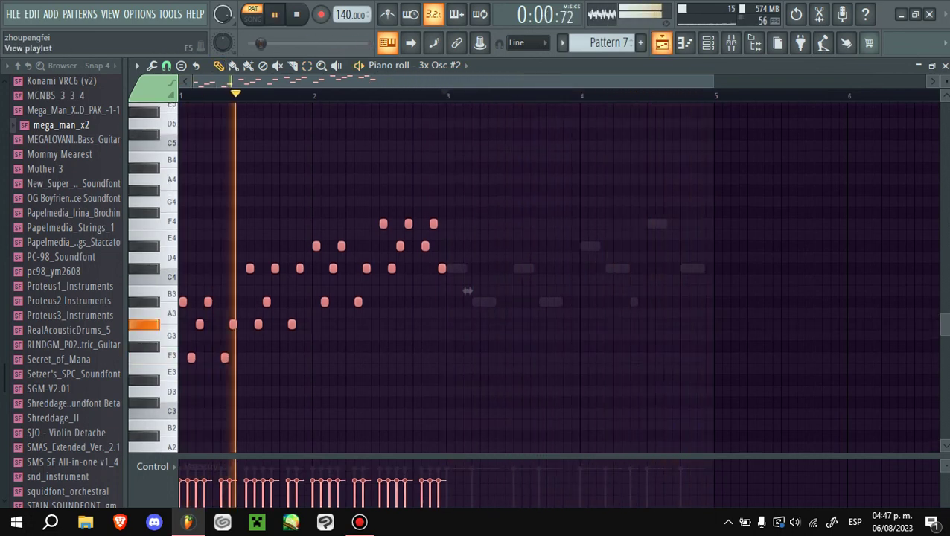
key("F5")
key("ctrl+b")
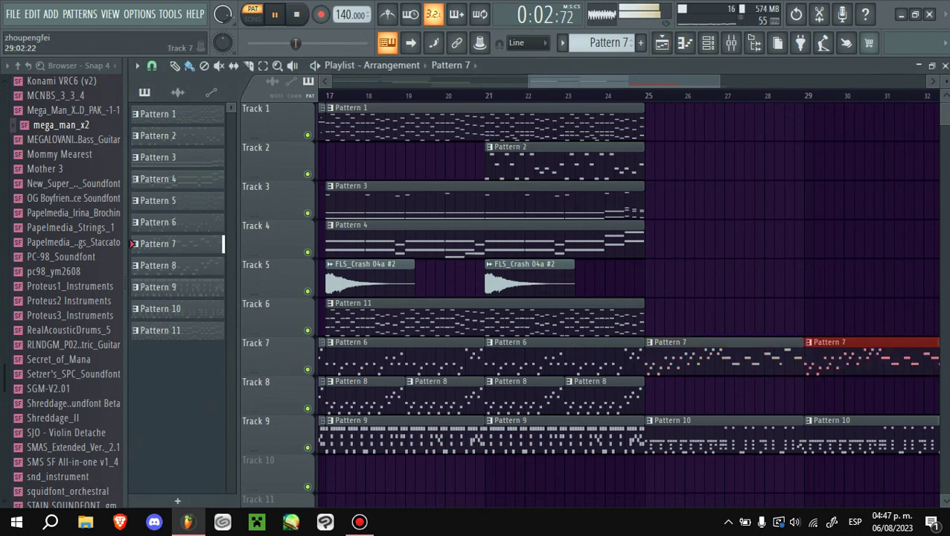
scroll(702, 123, "right", 2)
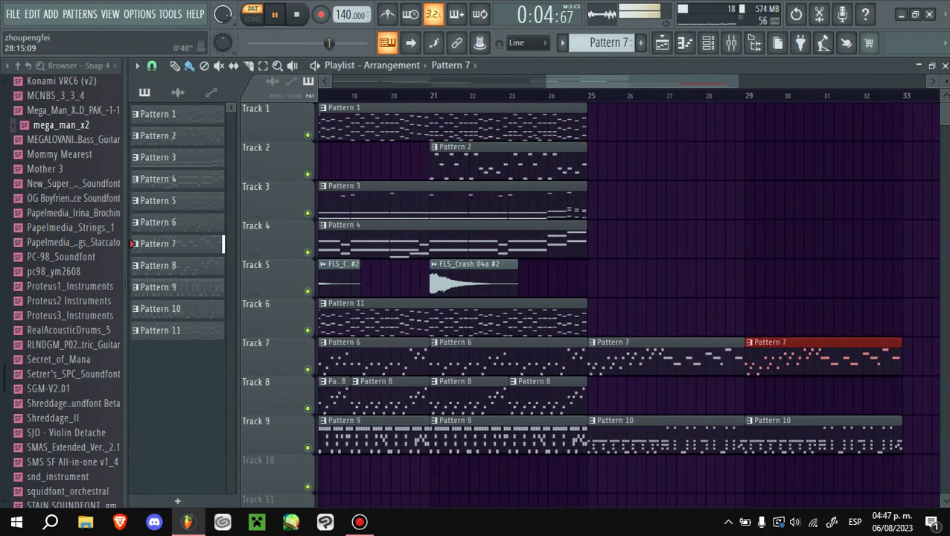
left_click(782, 200)
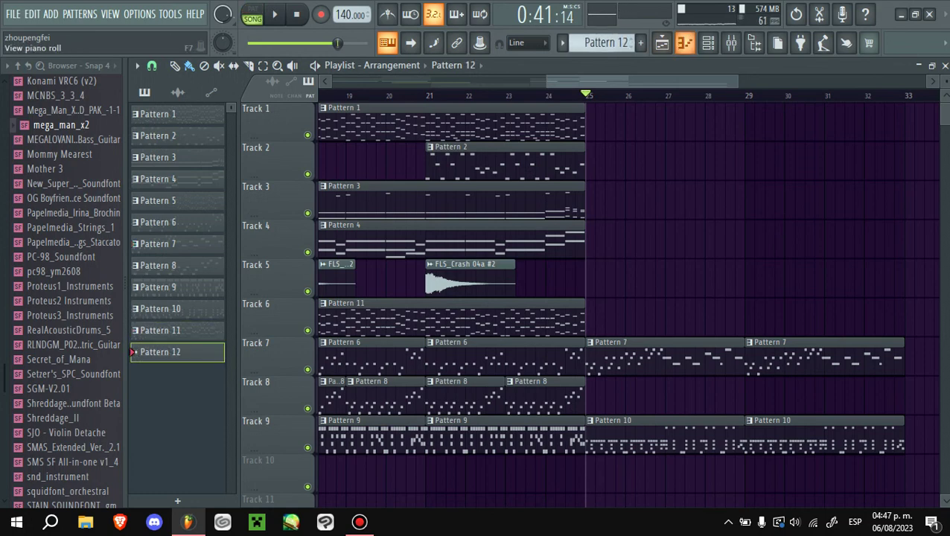
- Open the empty Pattern 12 in the piano roll, try the EarthBound #4 and #3 channels and choose EarthBound #2
left_click(683, 43)
left_click(417, 65)
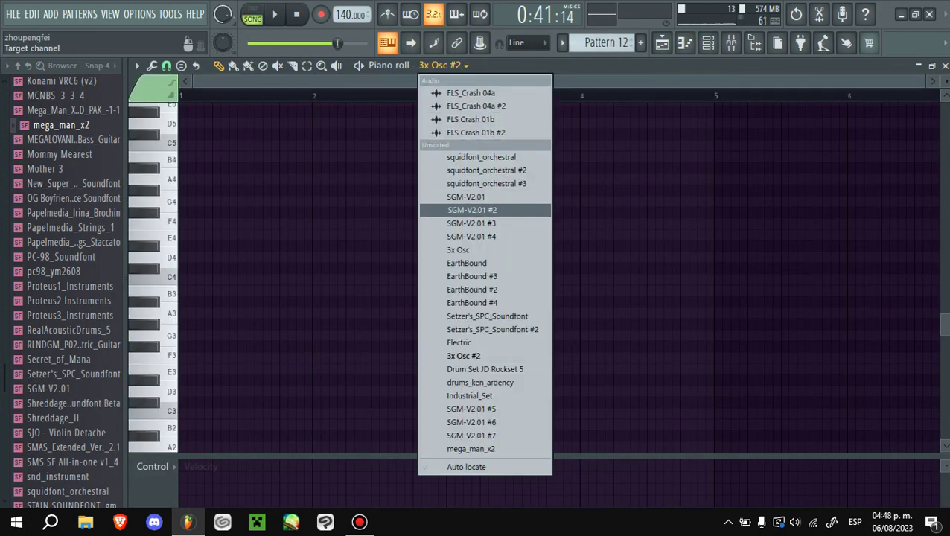
left_click(473, 302)
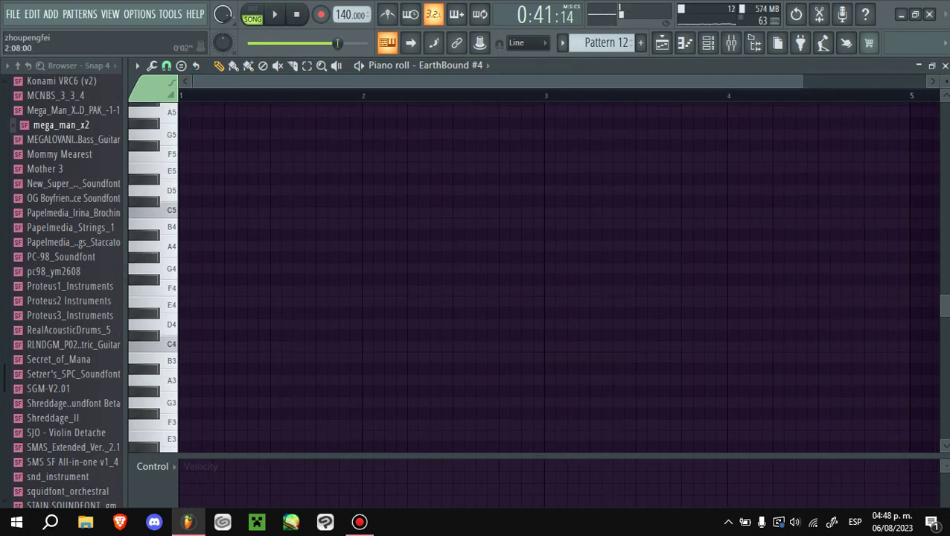
left_click(428, 65)
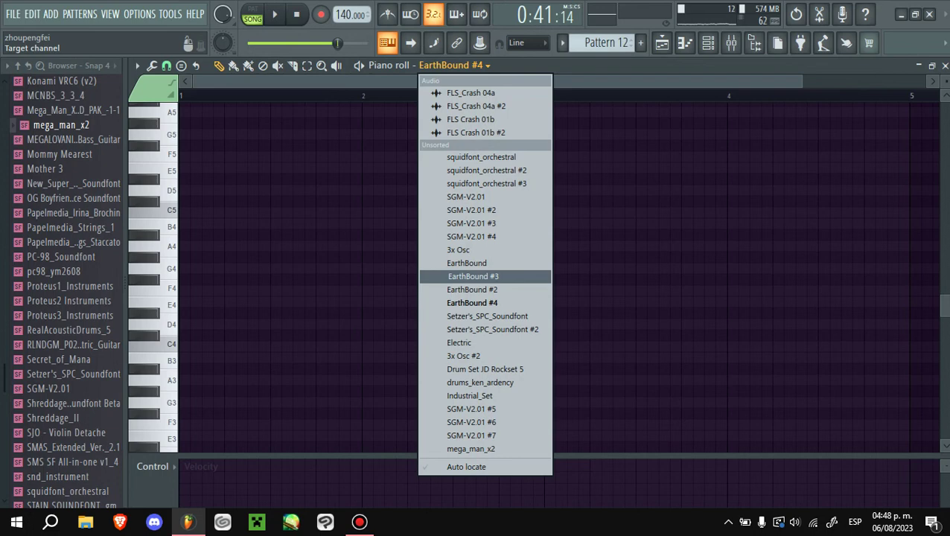
left_click(473, 277)
left_click(428, 65)
left_click(473, 290)
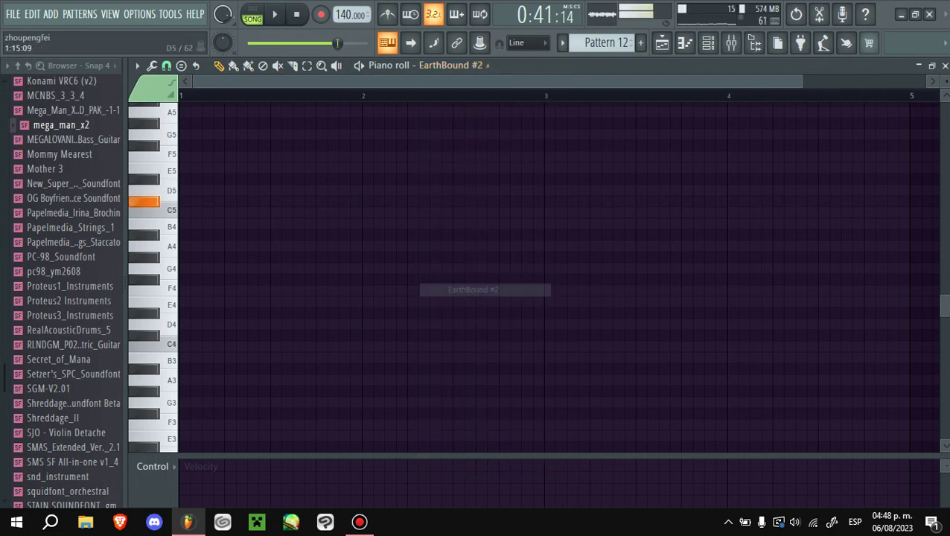
- Start the EarthBound #2 melody in bar 1 with short A#4 notes on steps 1 and 3, a longer C#5 on step 5 and an A#4 on step 7
scroll(522, 276, "up", 1)
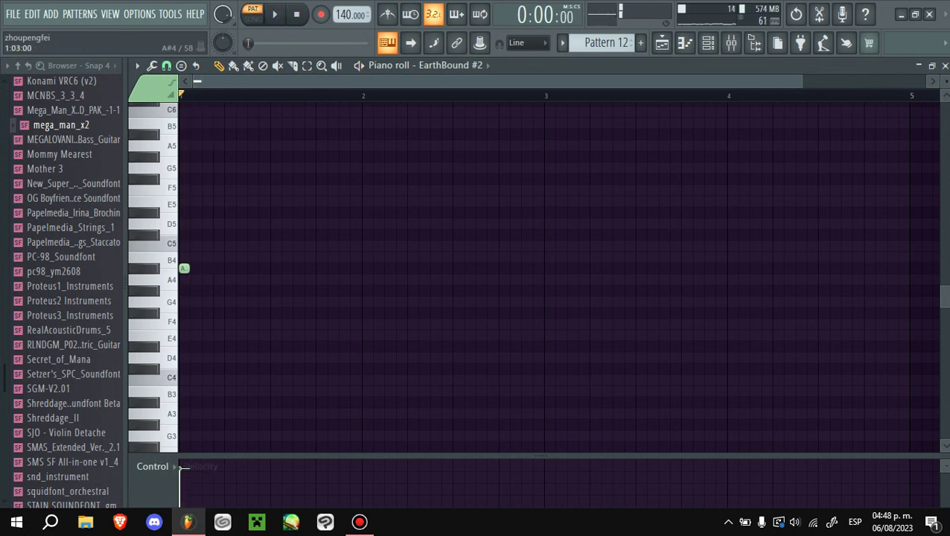
left_click(204, 268)
scroll(203, 268, "up", 1)
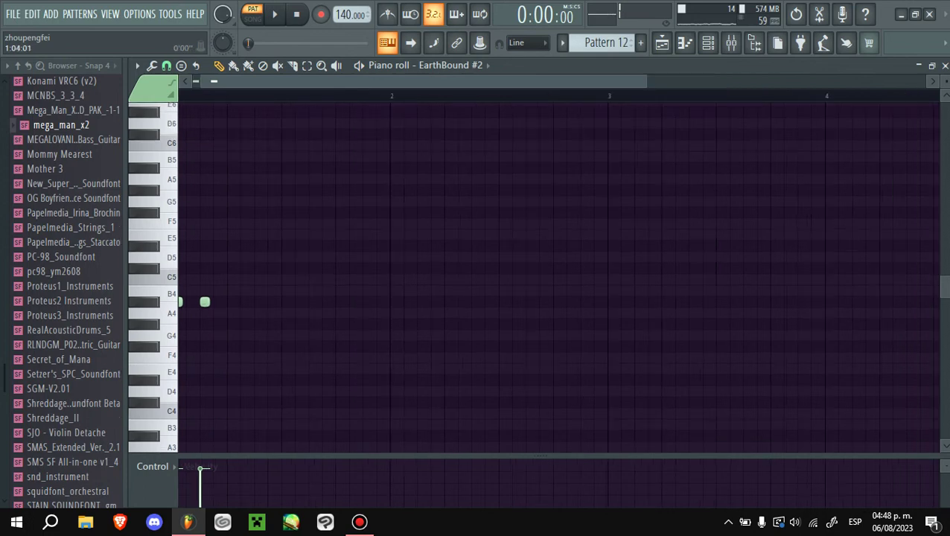
scroll(203, 268, "up", 1, "ctrl")
left_click_drag(190, 302, 218, 302)
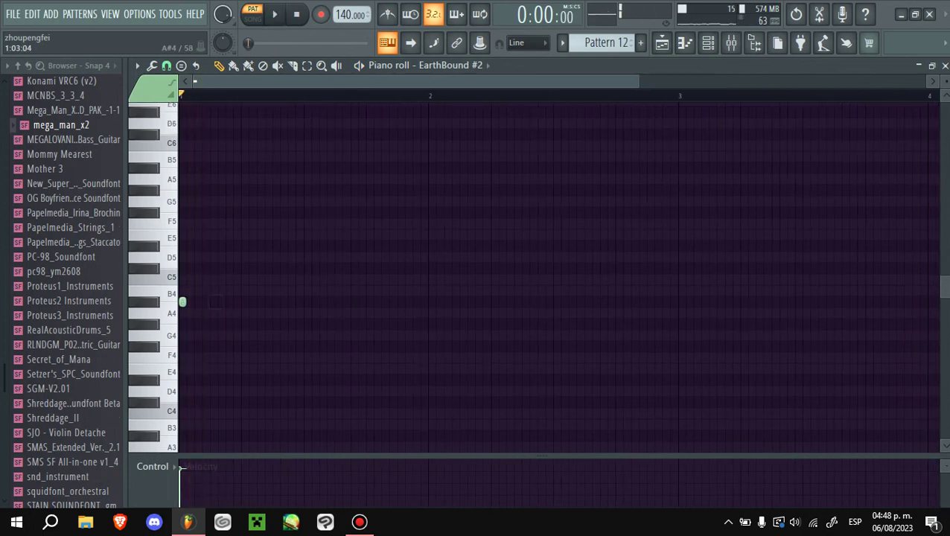
left_click_drag(248, 268, 266, 268)
left_click(278, 302)
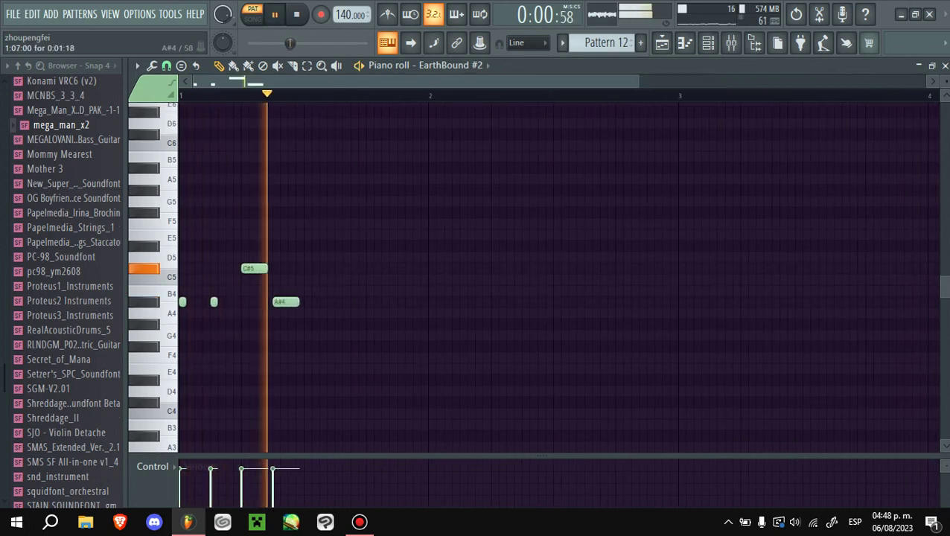
- Shorten the step 7 A#4 and add short F5, D#5, C#5 and F5 notes on steps 9, 11, 13 and 15 of bar 1
key("space")
left_click_drag(283, 302, 280, 302)
left_click_drag(302, 223, 308, 223)
left_click(338, 246)
key("space")
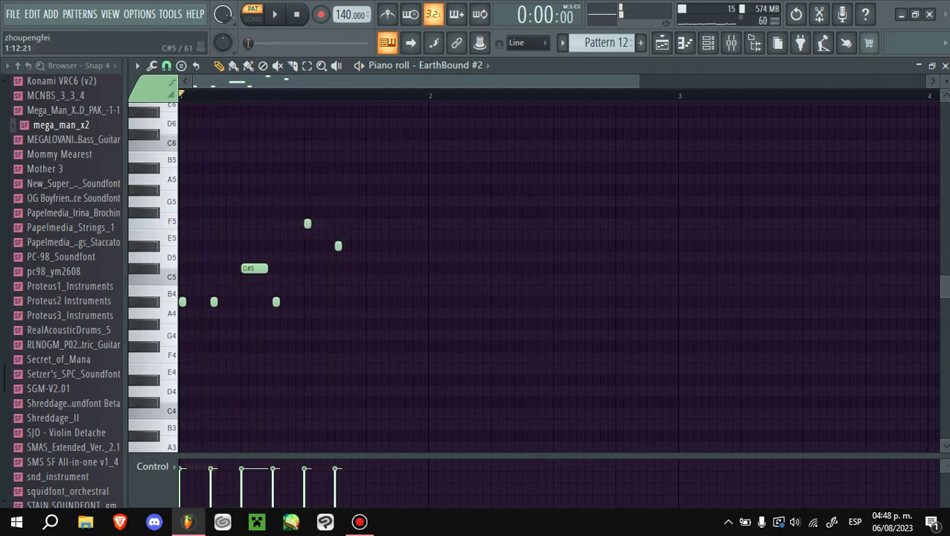
key("space")
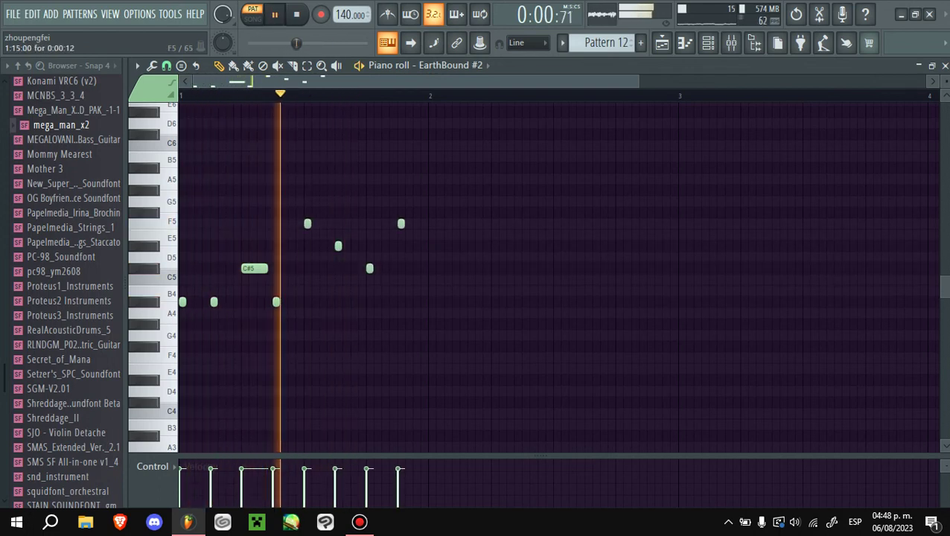
- Lengthen the last F5 to about four steps, then compare A#4 and C#5 as the following note, keeping a short C#5 on step 3 of bar 2
left_click_drag(403, 224, 460, 224)
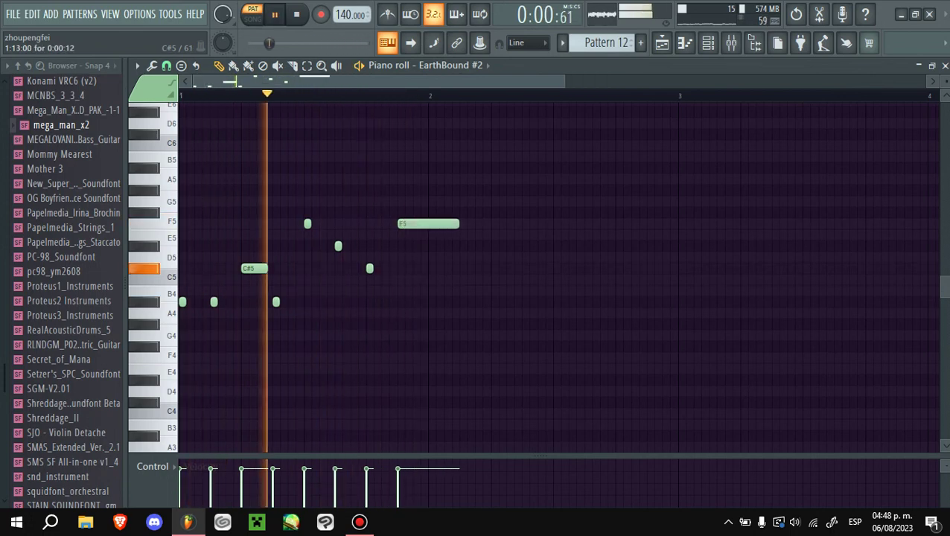
scroll(533, 277, "up", 2)
left_click(467, 302)
key("space")
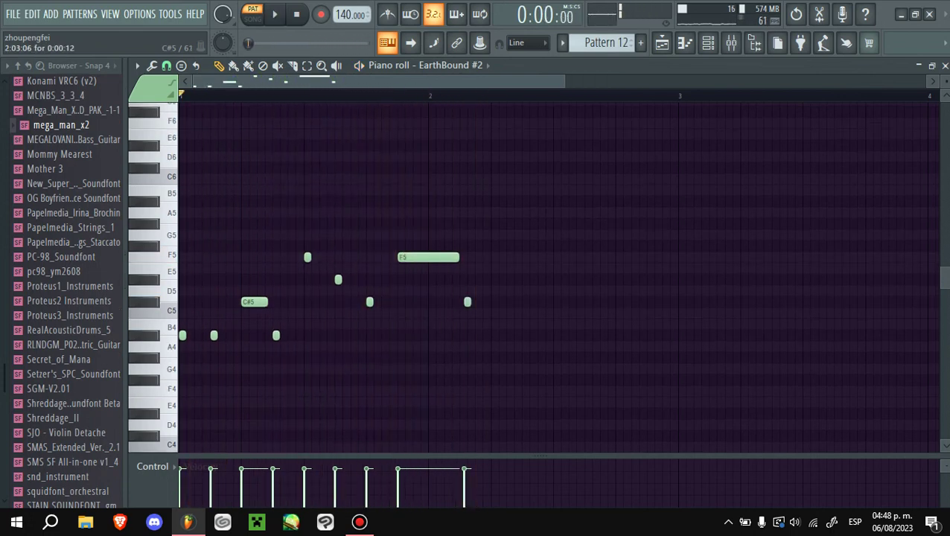
left_click(463, 335)
key("space")
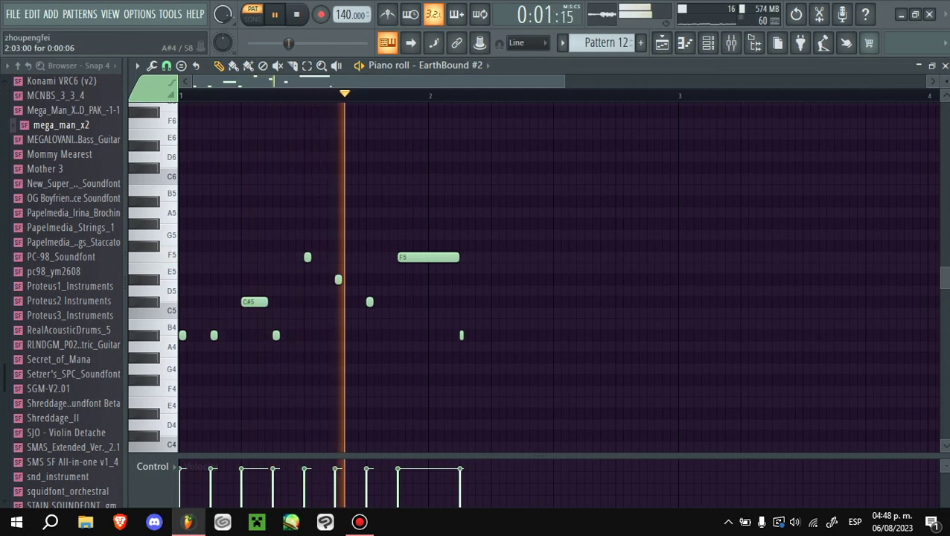
key("space")
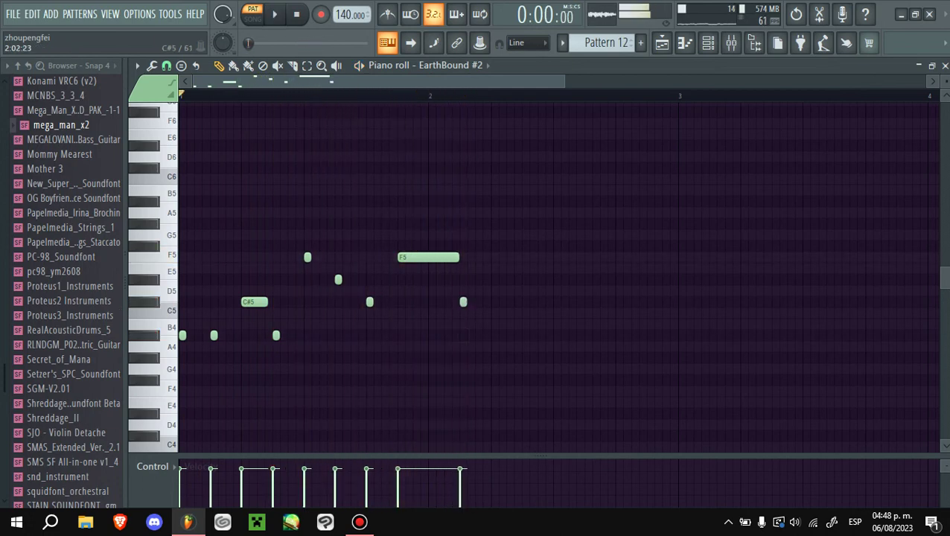
- Add short C#5 notes on steps 5 and 7 of bar 2 and a two-step D#5 on step 9, auditioning between edits
left_click(494, 302)
key("space")
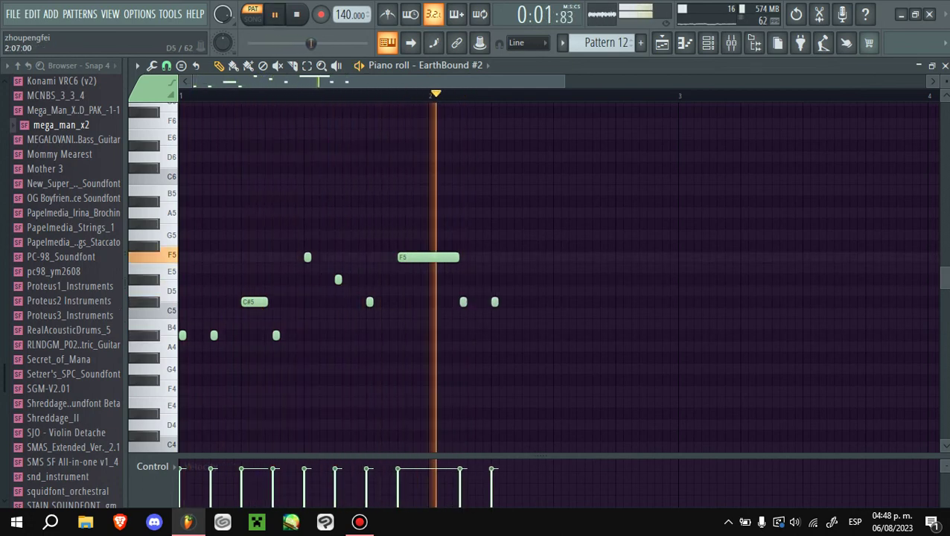
key("space")
left_click(525, 279)
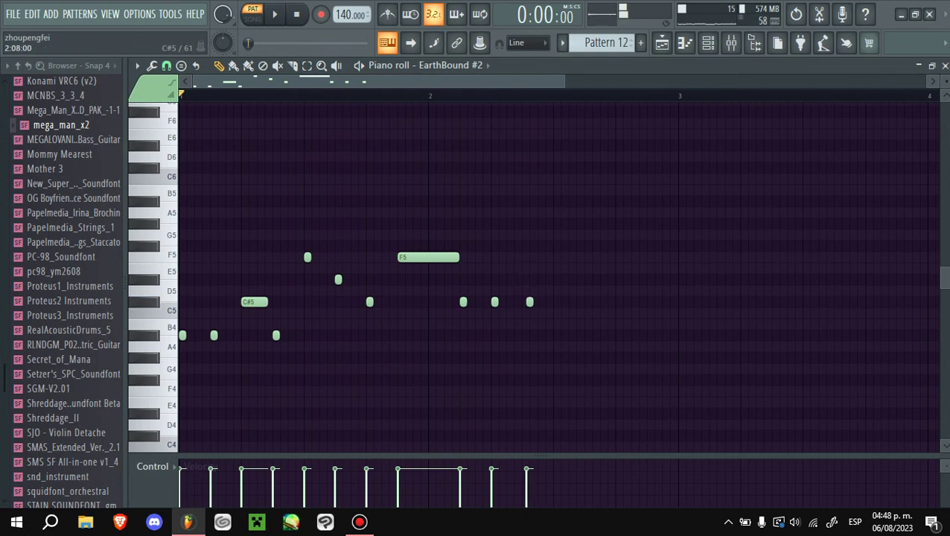
left_click(558, 279)
key("space")
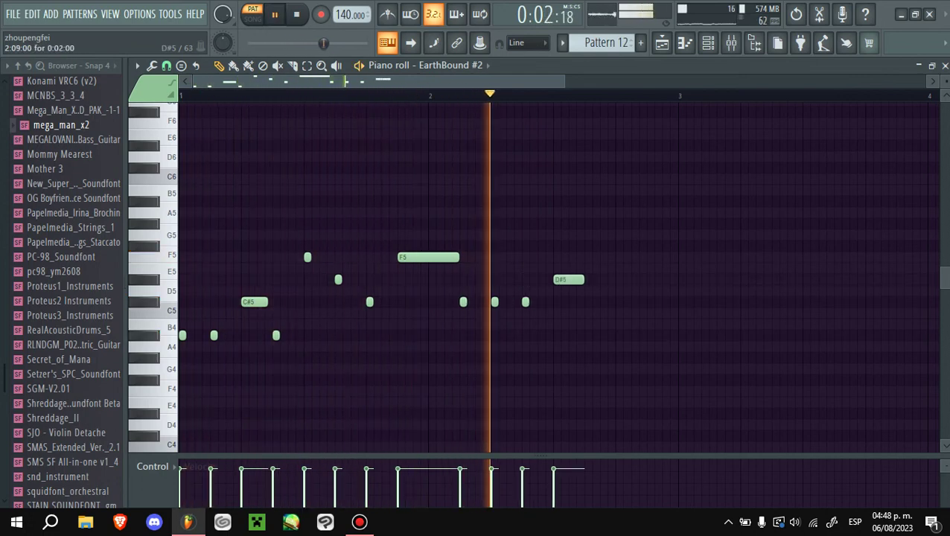
- End bar 2 with a two-step F5 on step 13 and a shorter C#5 on step 15
left_click(629, 257)
key("space")
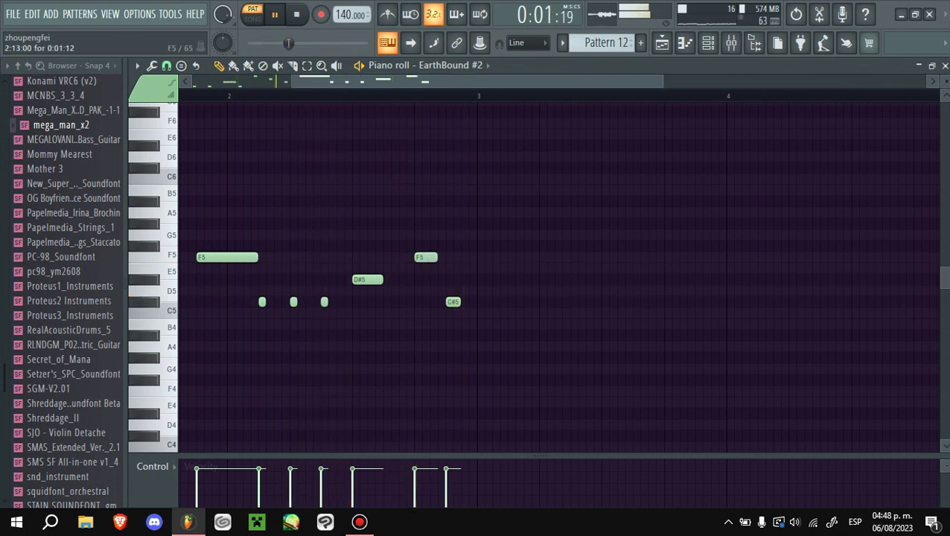
left_click_drag(436, 257, 444, 256)
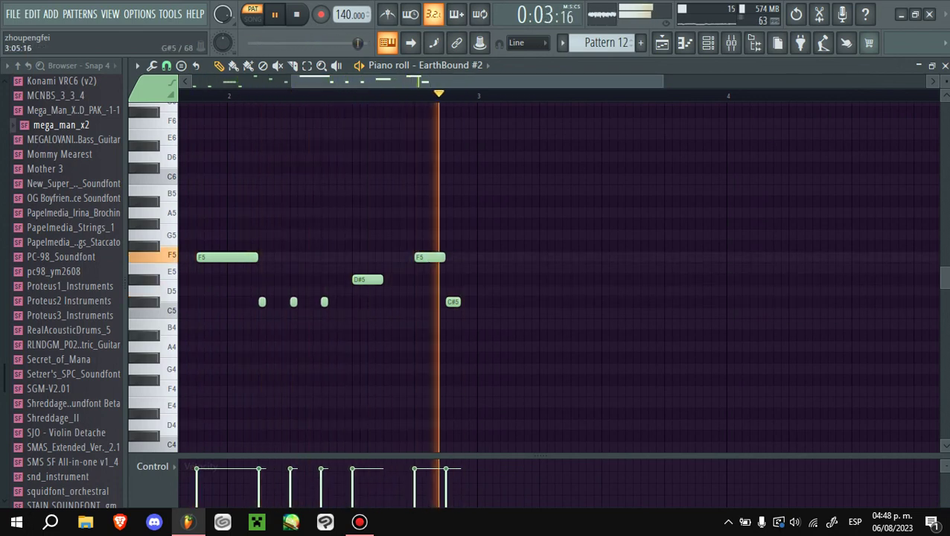
- Place Pattern 12 on Track 1 at bar 25 of the playlist, audition it and shorten the long F5 at the end of bar 1 to two steps
left_click(662, 42)
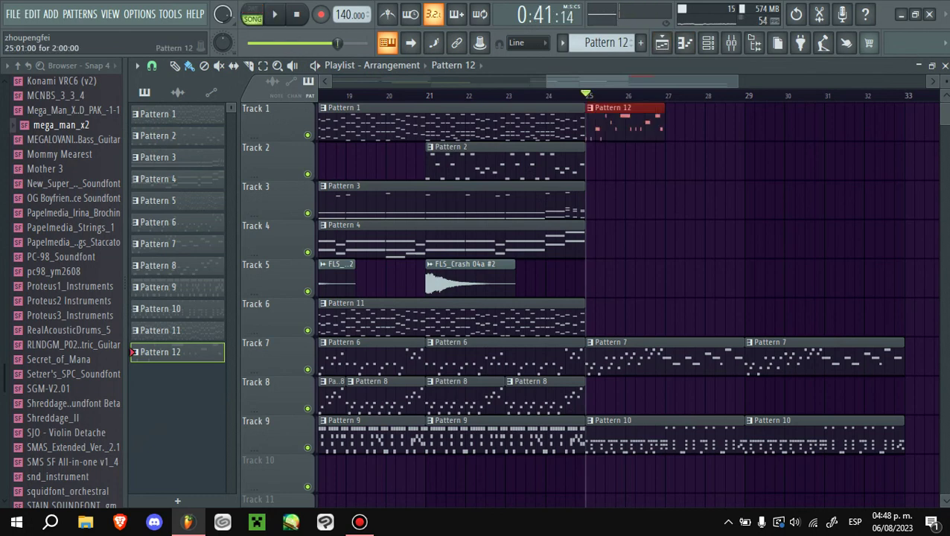
key("space")
key("F7")
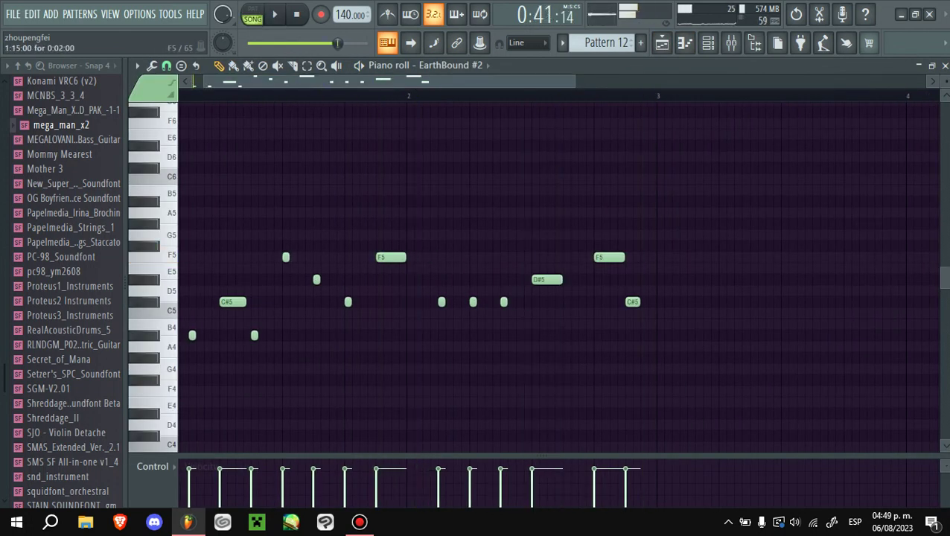
key("space")
- Select all EarthBound #2 notes and raise their velocity slightly while auditioning them in the song
key("ctrl+a")
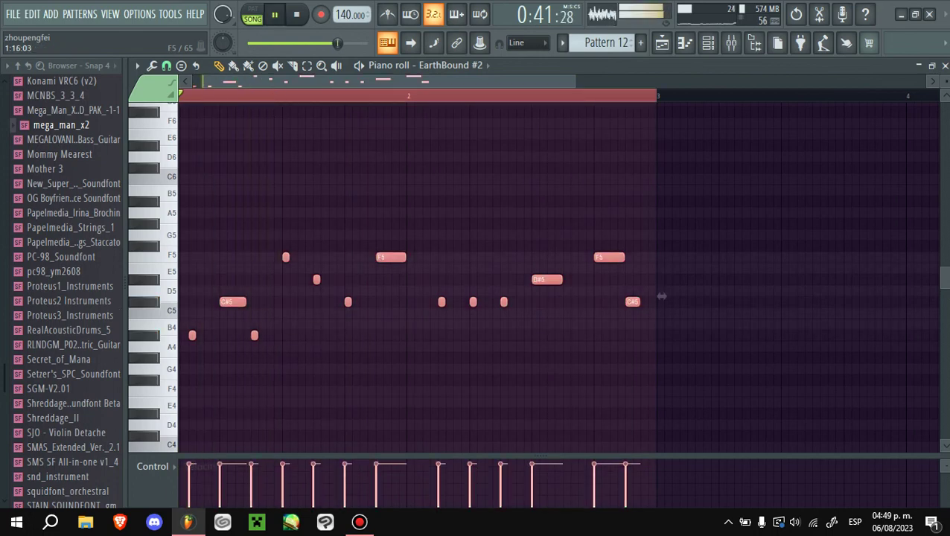
key("space")
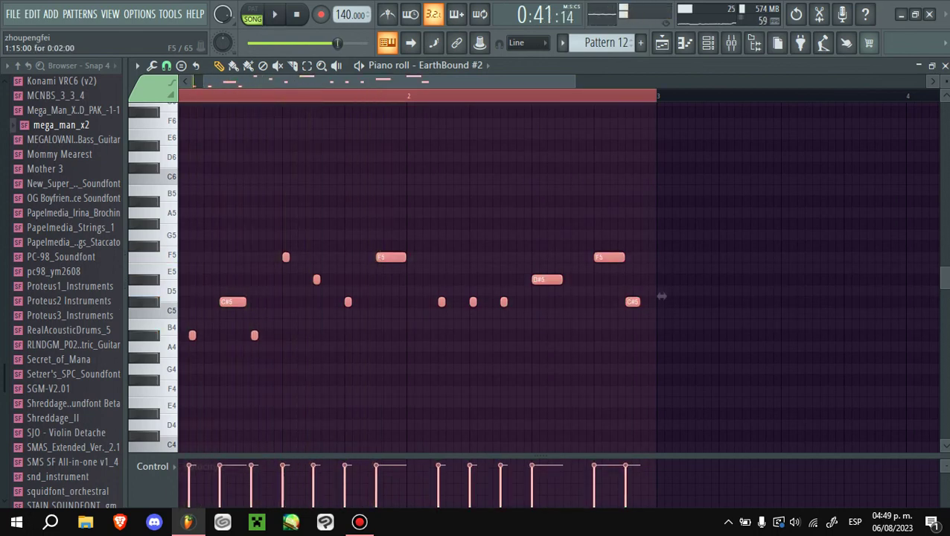
key("space")
- Try the whole melody one octave higher against the song, return it to its original octave and clear the selection
key("ctrl+Up")
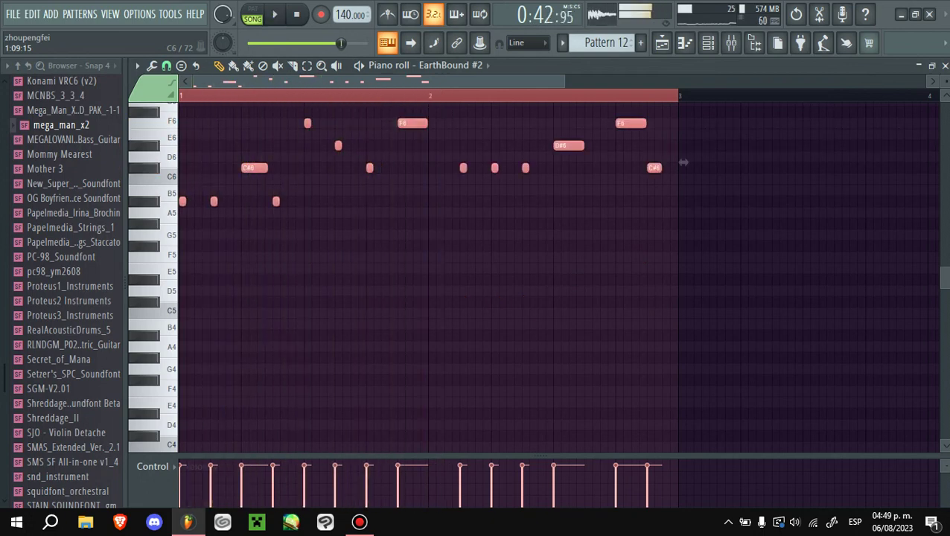
key("ctrl+Down")
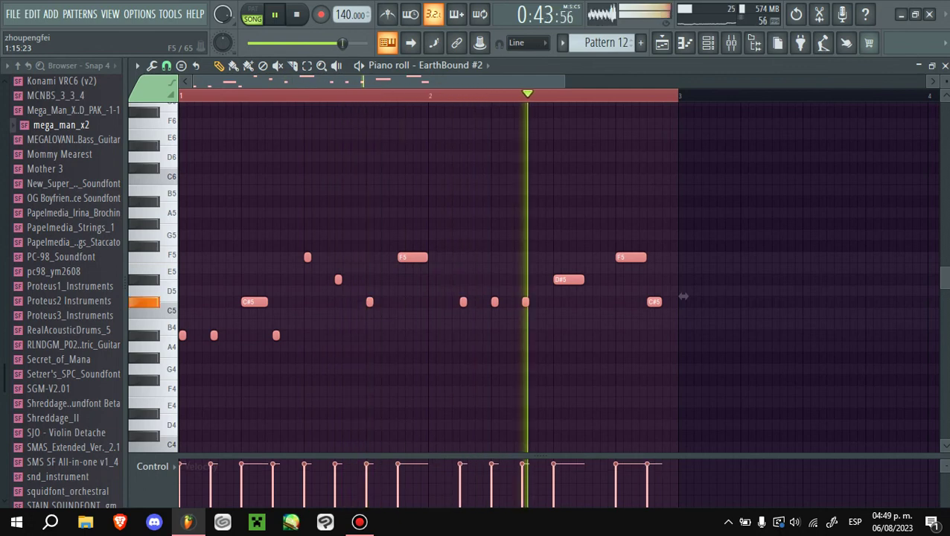
key("space")
key("ctrl+d")
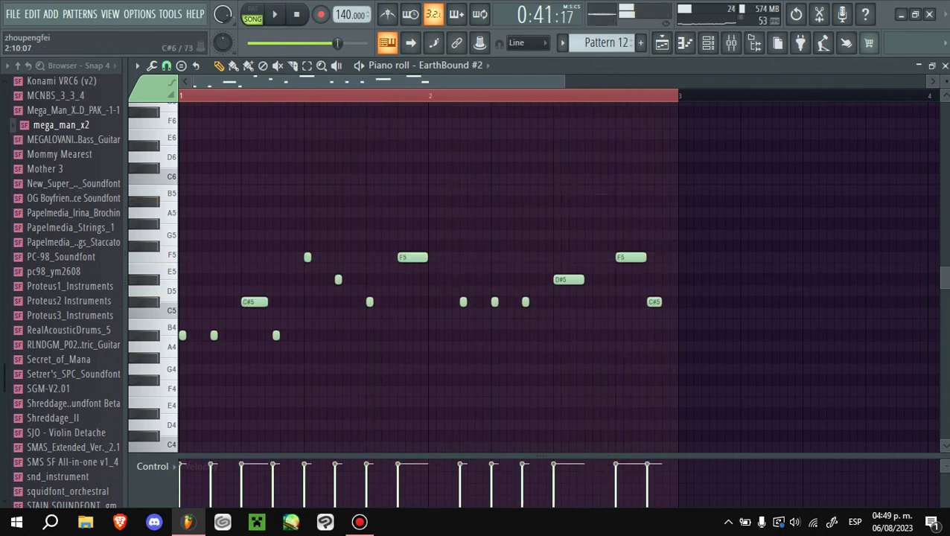
- Switch to the mega_man_x2 channel and enter C#5, A#4, C#5 and F5 on steps 1, 4, 7 and 9 of bar 3
left_click(439, 65)
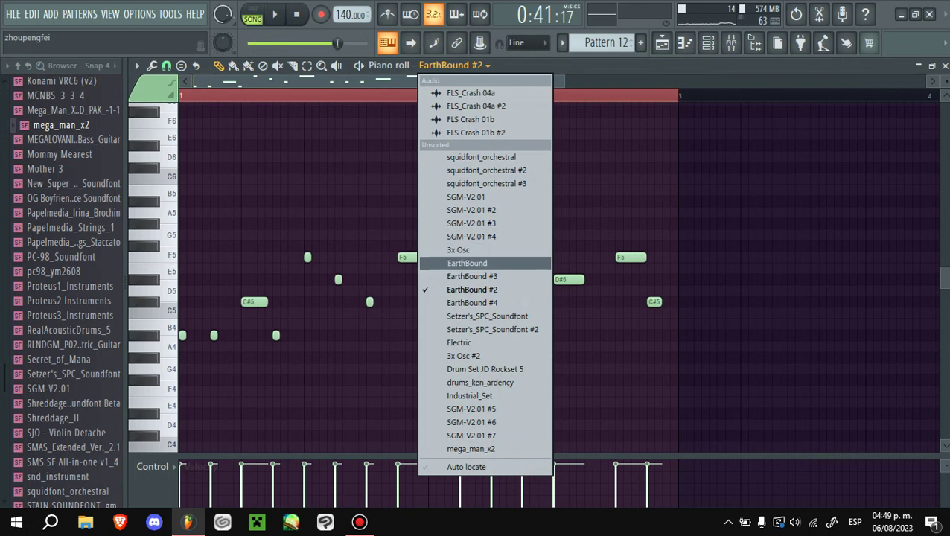
left_click(471, 449)
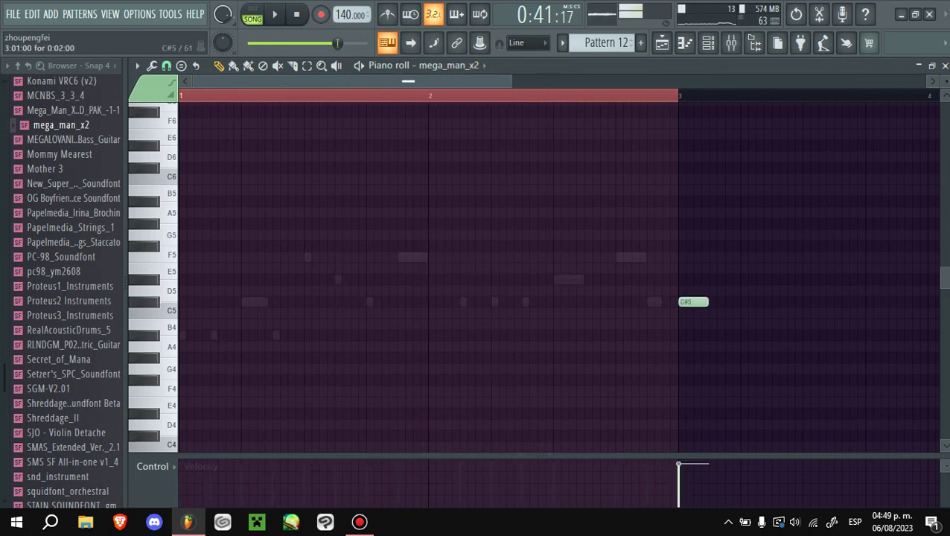
key("space")
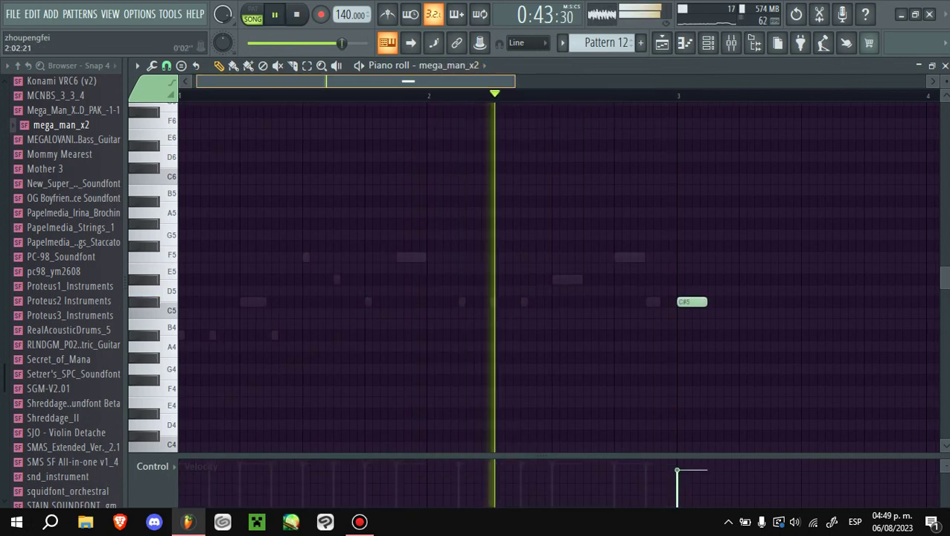
scroll(522, 276, "down", 3)
key("space")
left_click(602, 291)
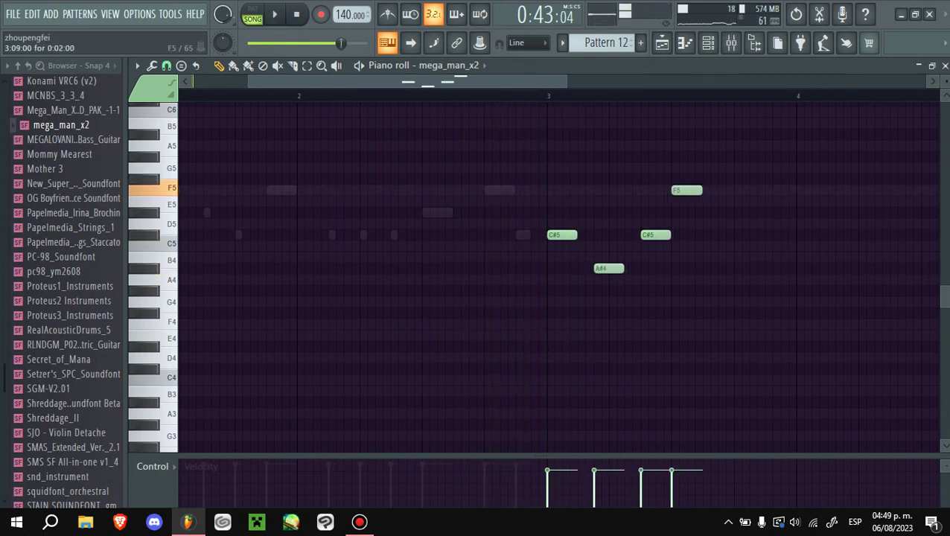
- Shorten the second C#5 in bar 3 to one step and add D#5 on step 13, C#5 on step 15 and D#5 at the start of bar 4
key("space")
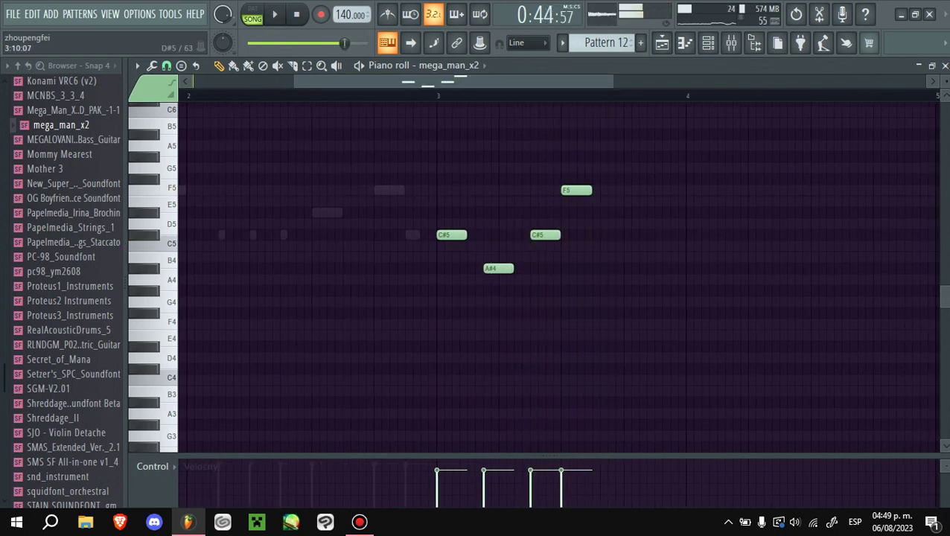
key("space")
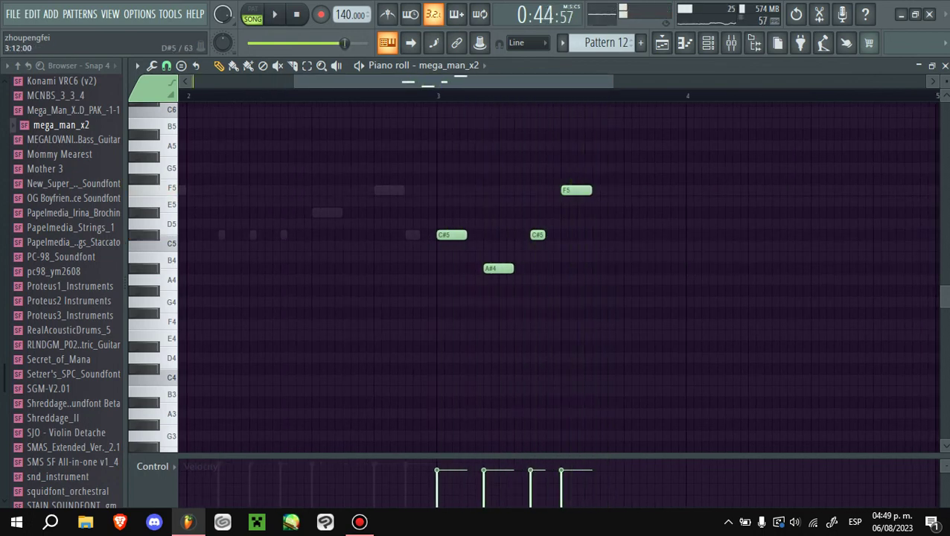
key("space")
left_click(659, 235)
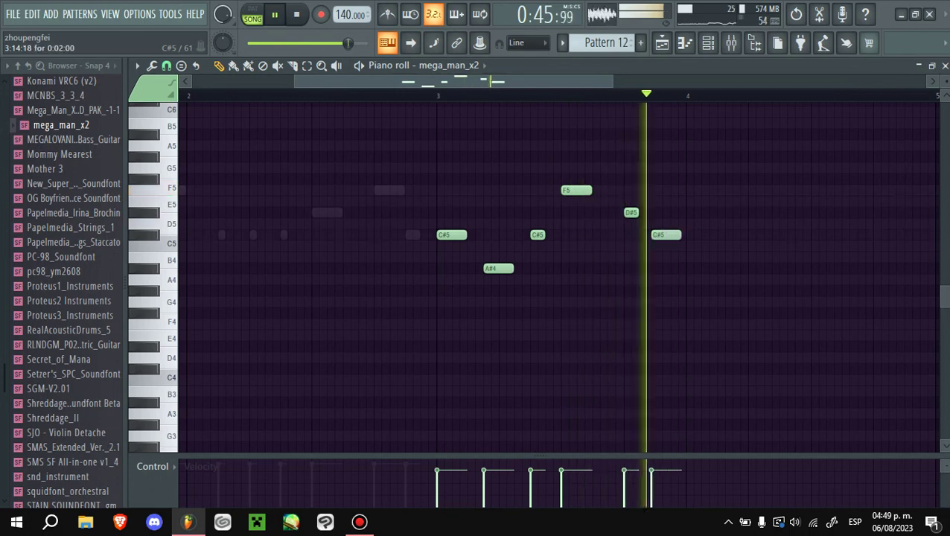
key("space")
key("space")
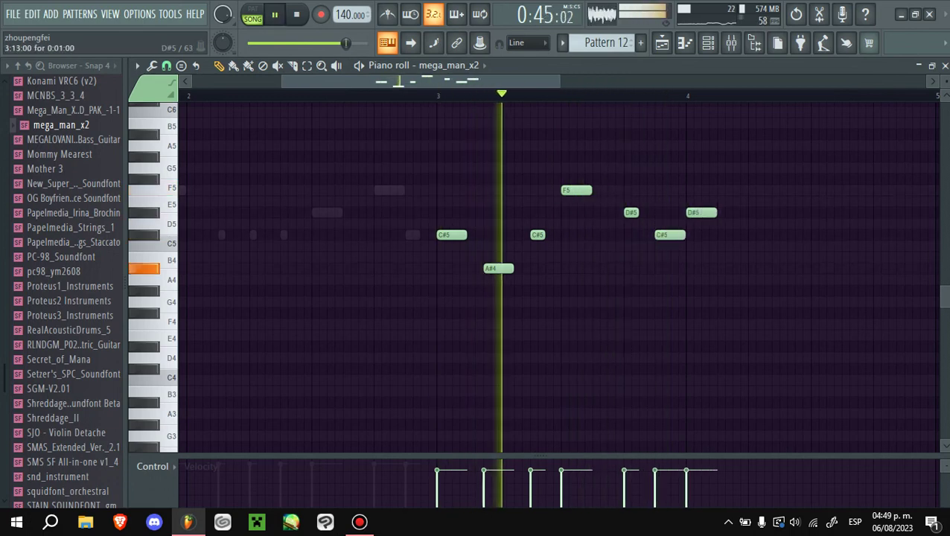
- Complete bar 4 of the mega_man_x2 part with C#5, F5, G#5, F5 and C#5 on steps 4, 7, 9, 13 and 15, auditioning between edits
scroll(521, 275, "up", 3)
key("space")
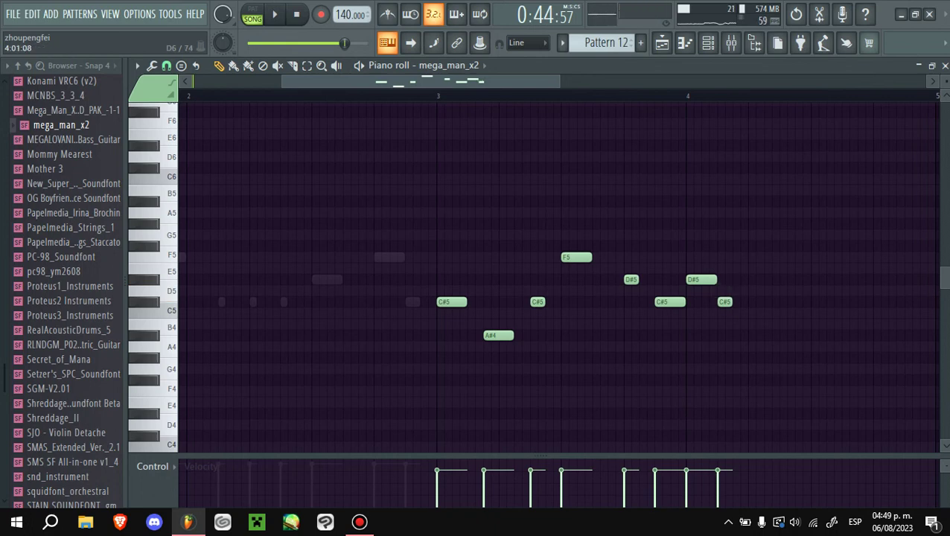
key("space")
key("space")
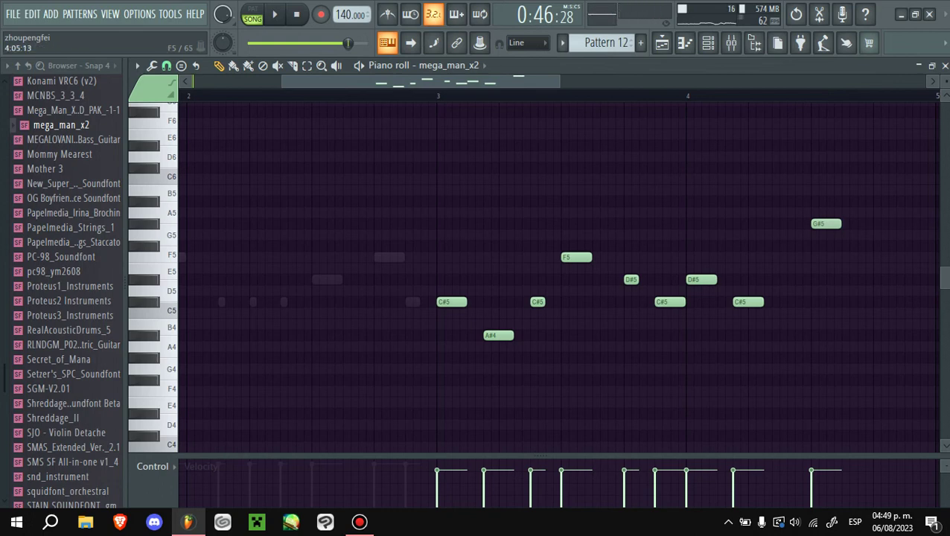
key("space")
key("v")
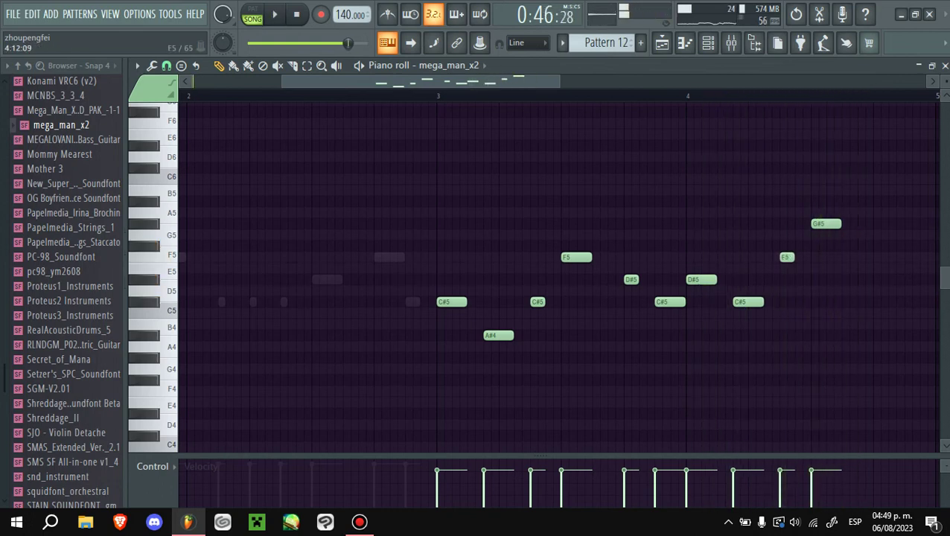
key("space")
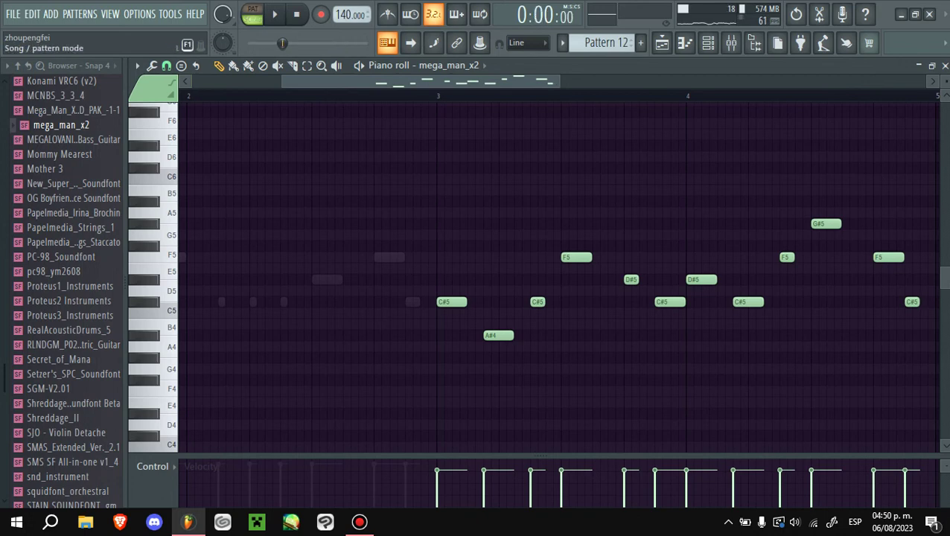
- Copy the mega_man_x2 melody of bars 3 and 4 to the squidfont_orchestral channel, layered in two octaves starting on C#6 and C#7
key("ctrl+a")
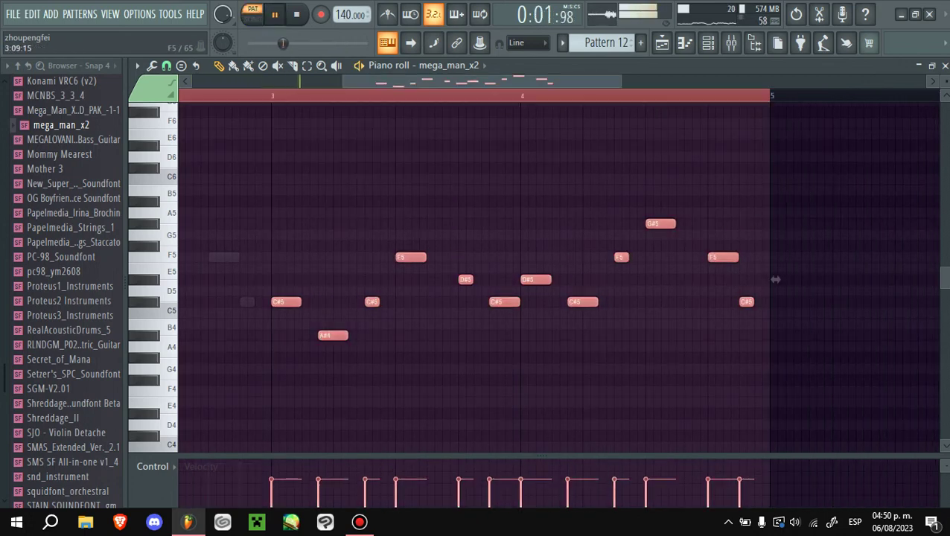
left_click(421, 66)
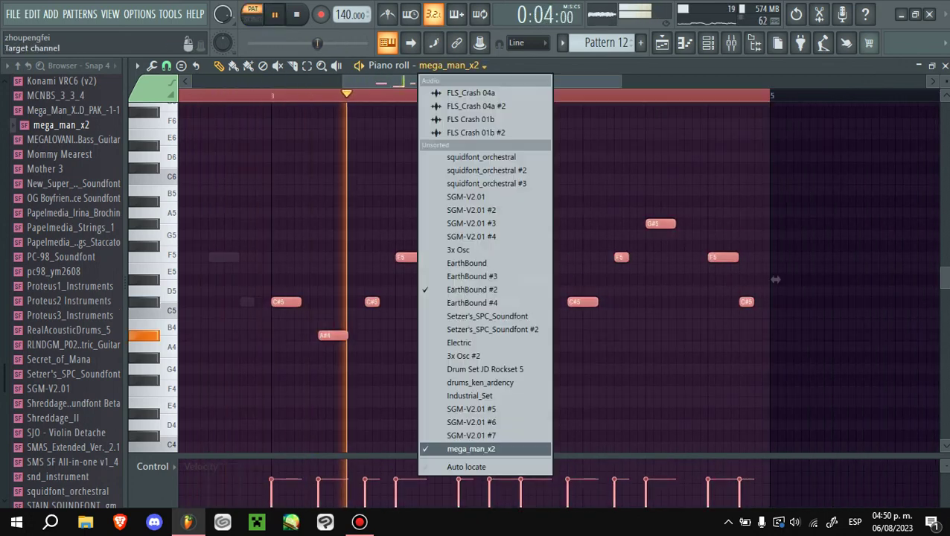
left_click(481, 157)
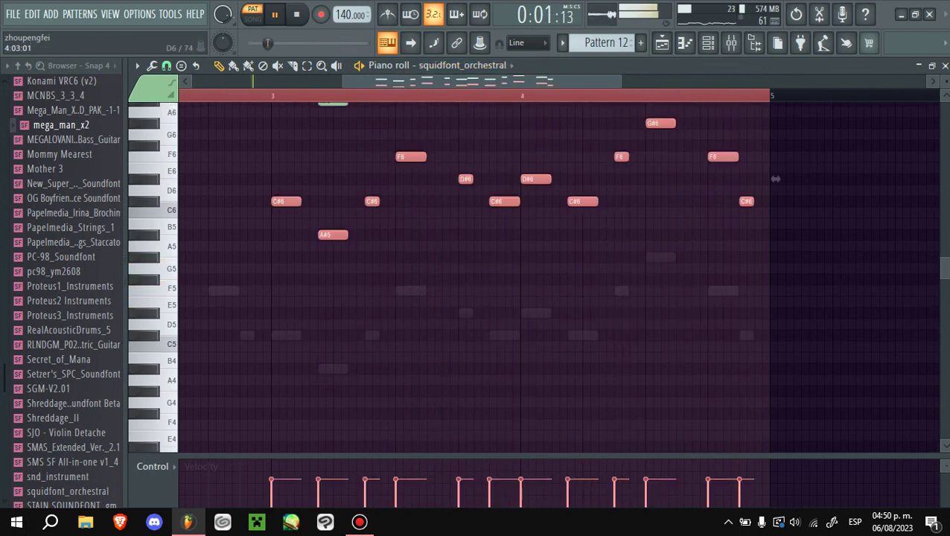
scroll(775, 178, "up", 3)
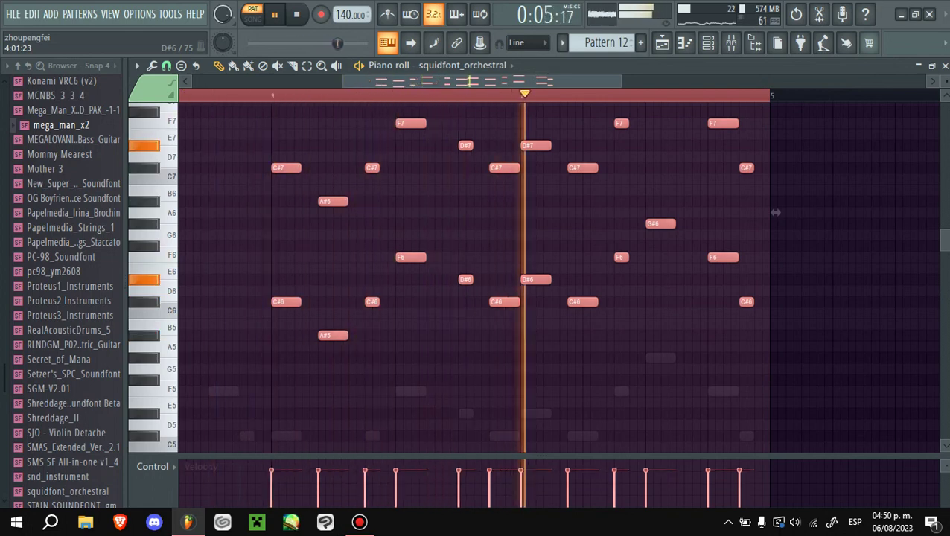
key("space")
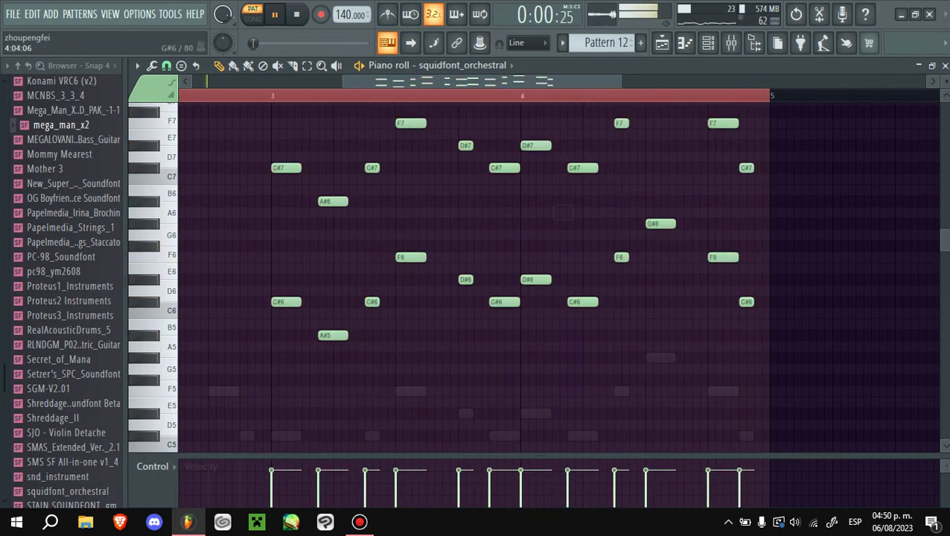
- Raise the G# on step 9 of bar 4 to A# in both squidfont_orchestral octaves and in the mega_man_x2 part
scroll(775, 213, "up", 3)
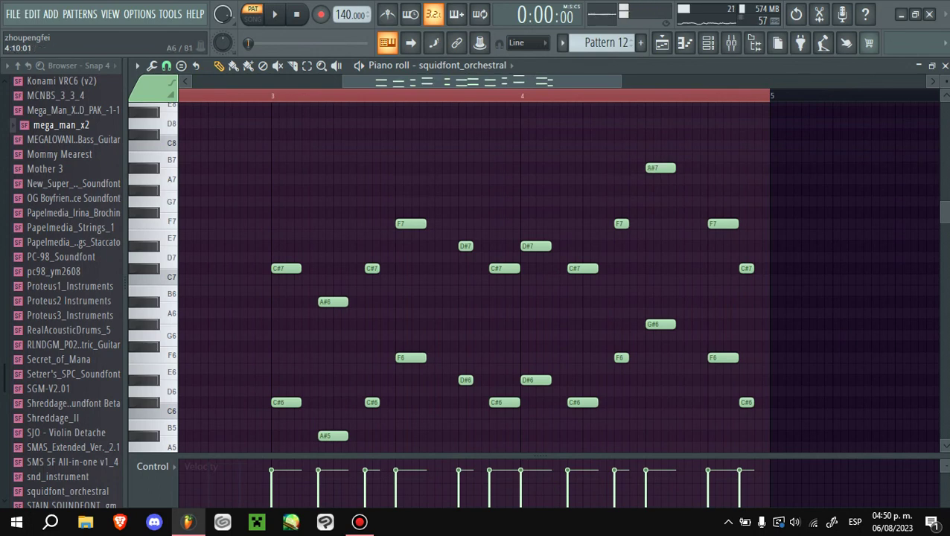
scroll(153, 313, "down", 3)
key("space")
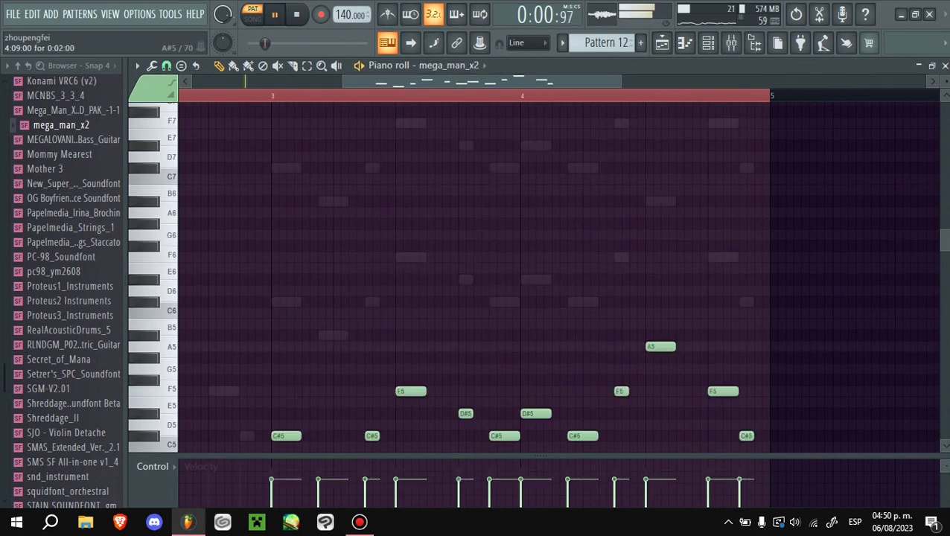
- Copy the mega_man_x2 melody to the SGM-V2.01 #7 channel and transpose it up one octave to start on C#6
left_click(480, 65)
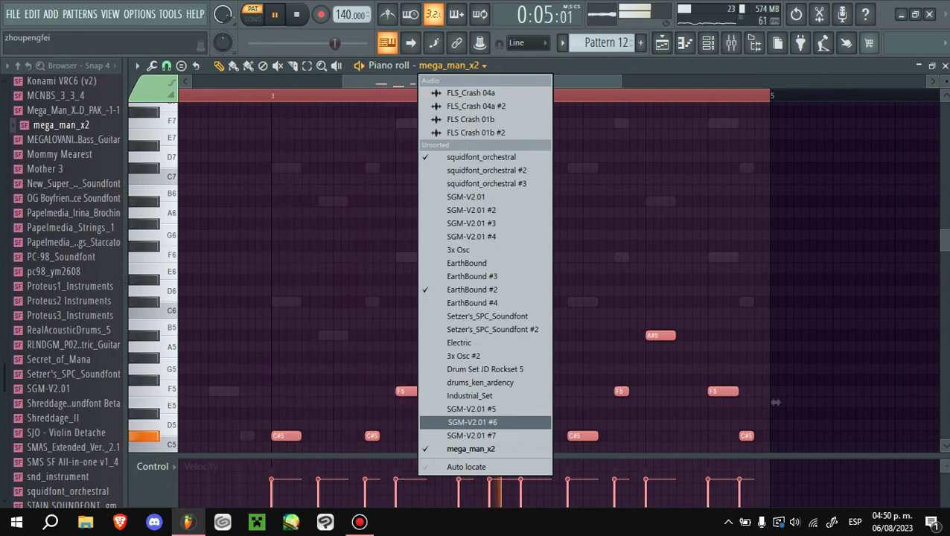
left_click(471, 435)
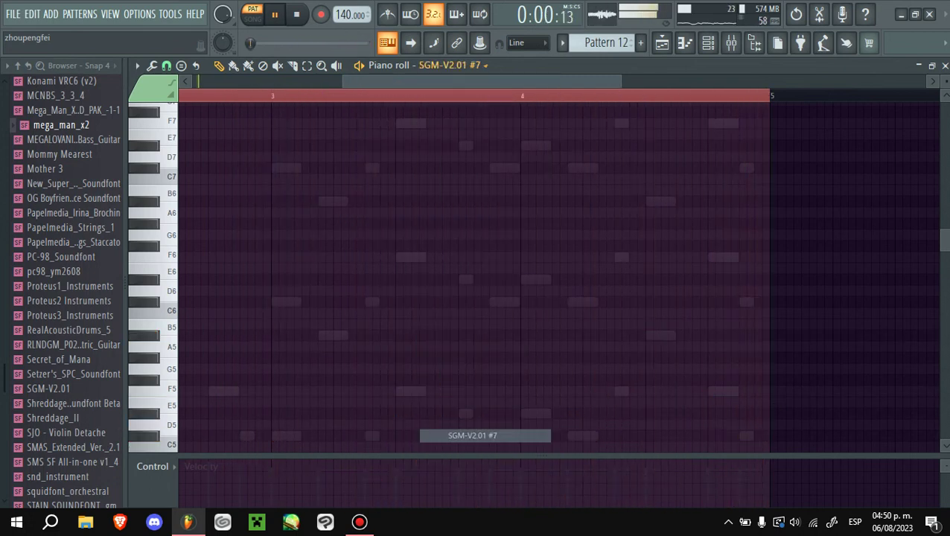
key("space")
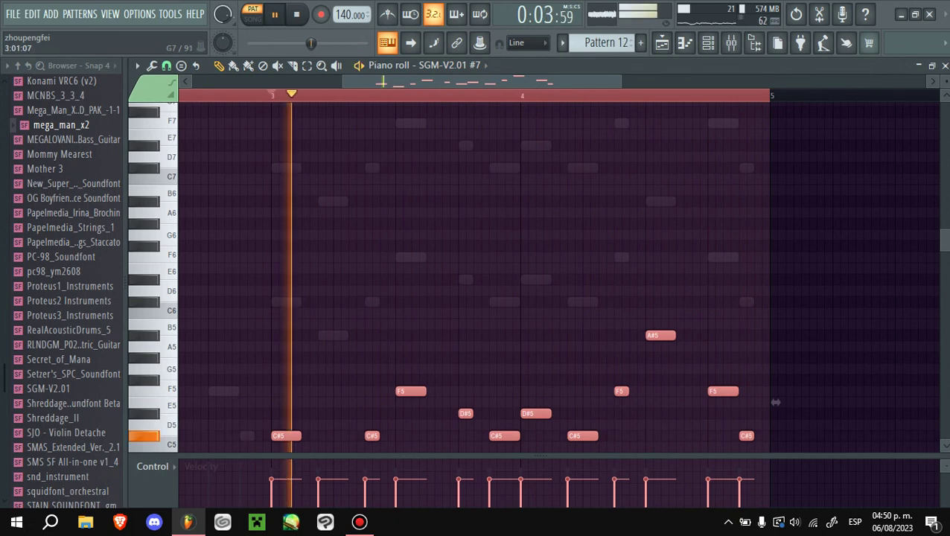
scroll(775, 369, "down", 1)
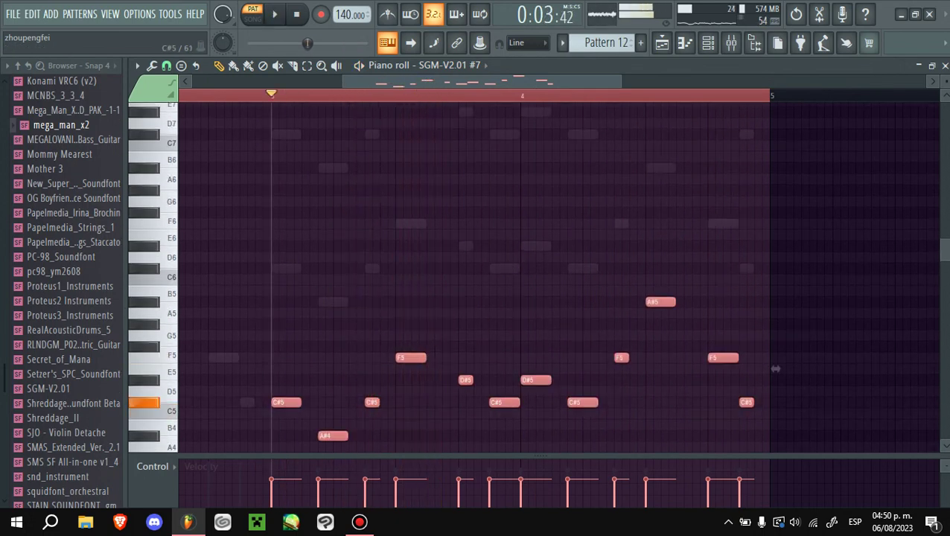
key("ctrl+Up")
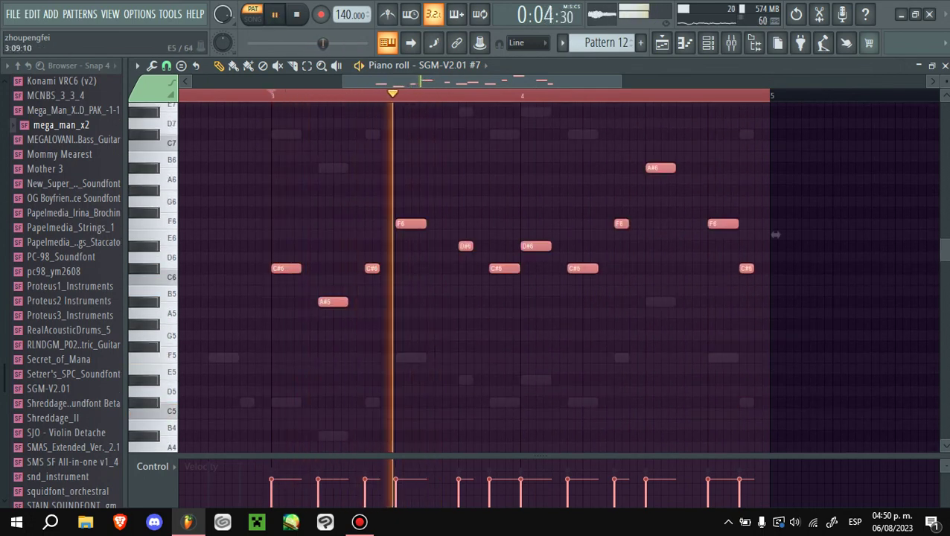
scroll(776, 369, "up", 2)
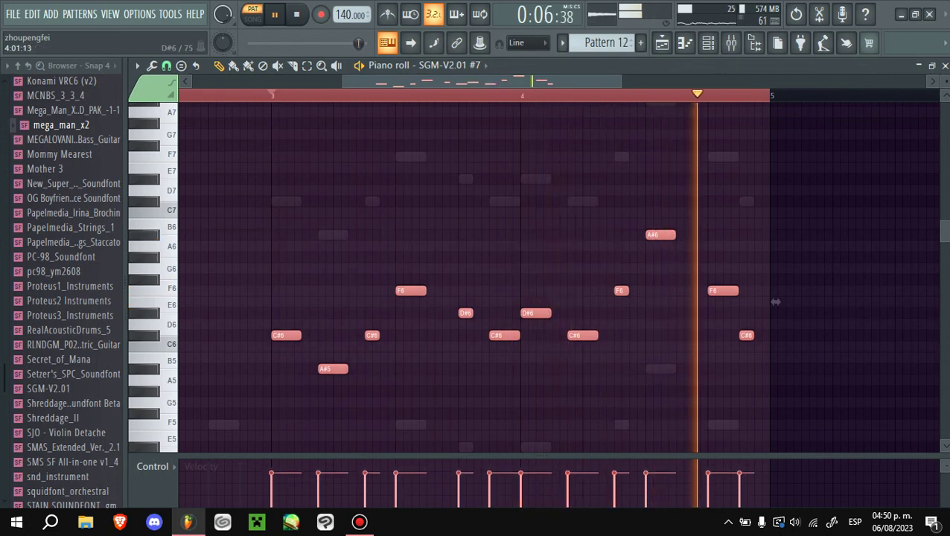
- Return to the song arrangement and duplicate the Pattern 12 clip on Track 1 at bar 29
key("l")
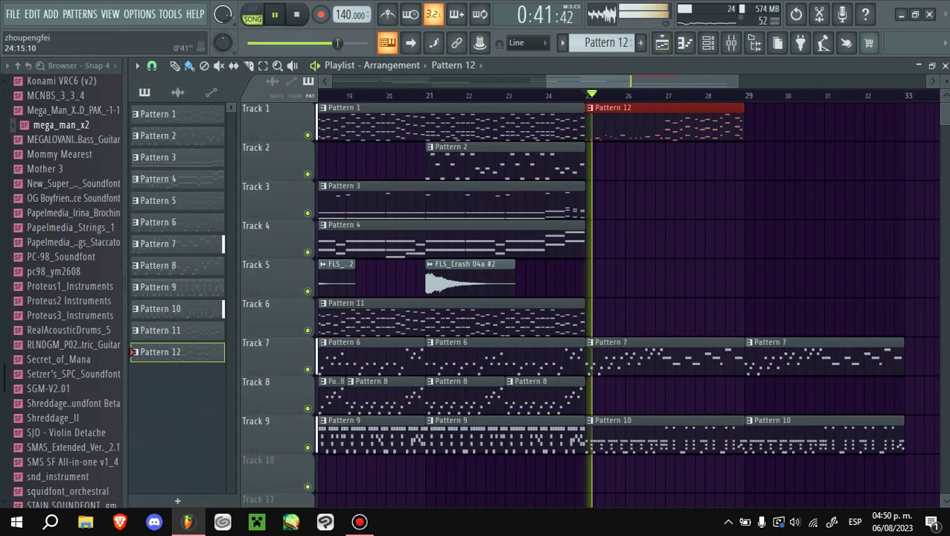
scroll(588, 246, "down", 2, "ctrl")
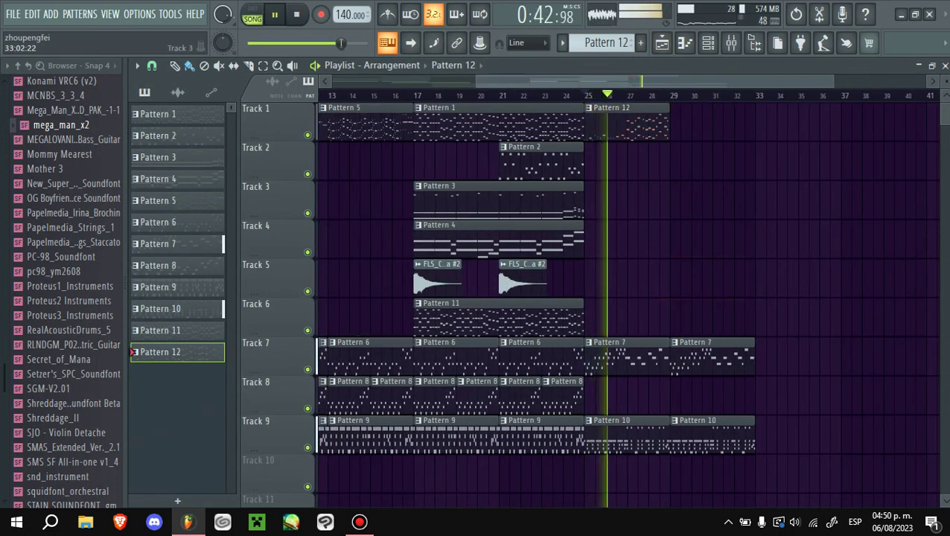
key("ctrl+b")
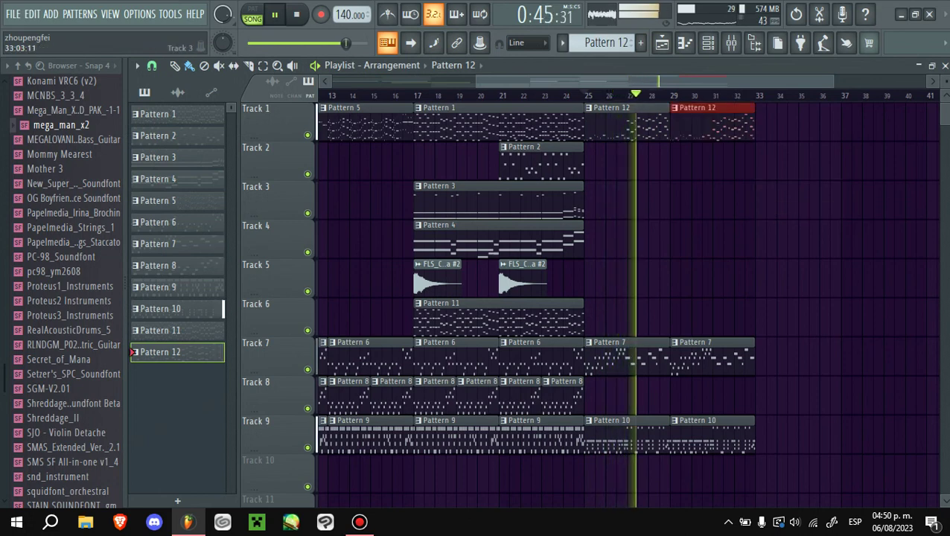
- Clear the clip selection and listen to the extended section of the arrangement from bar 25
left_click(760, 197)
right_click(760, 197)
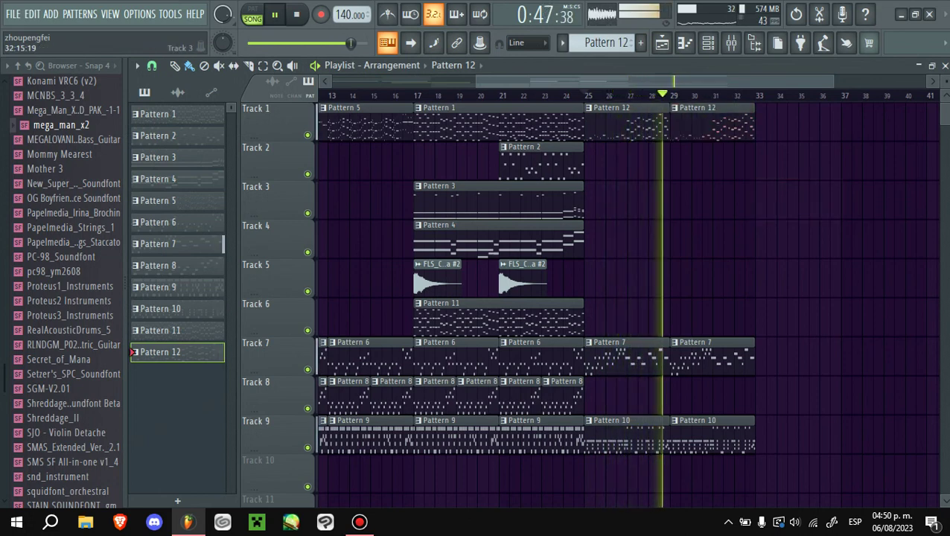
left_click(812, 197)
right_click(842, 197)
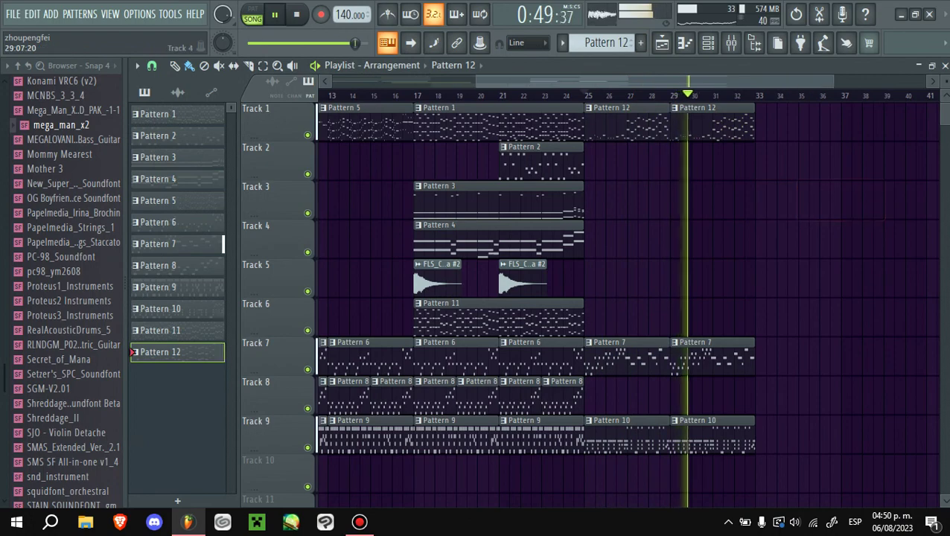
left_click(845, 197)
right_click(845, 198)
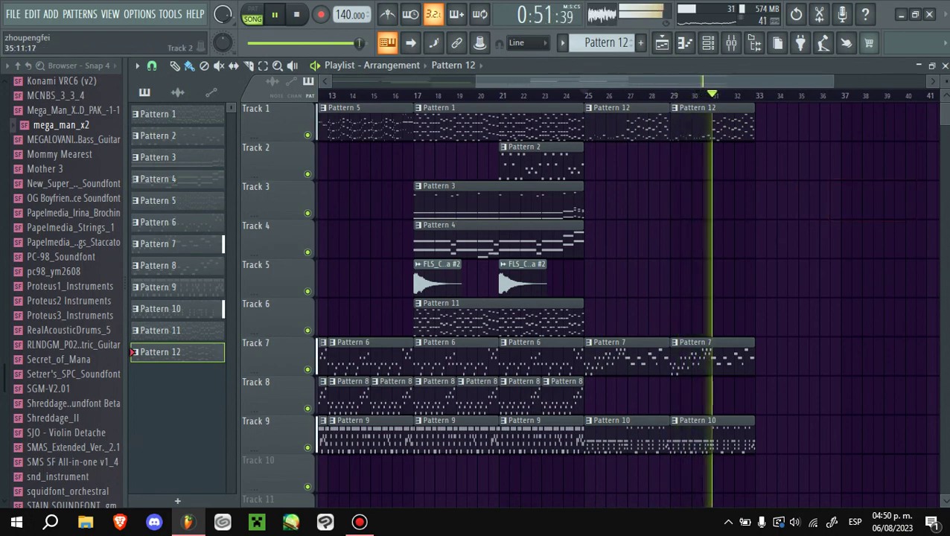
scroll(706, 95, "up", 2)
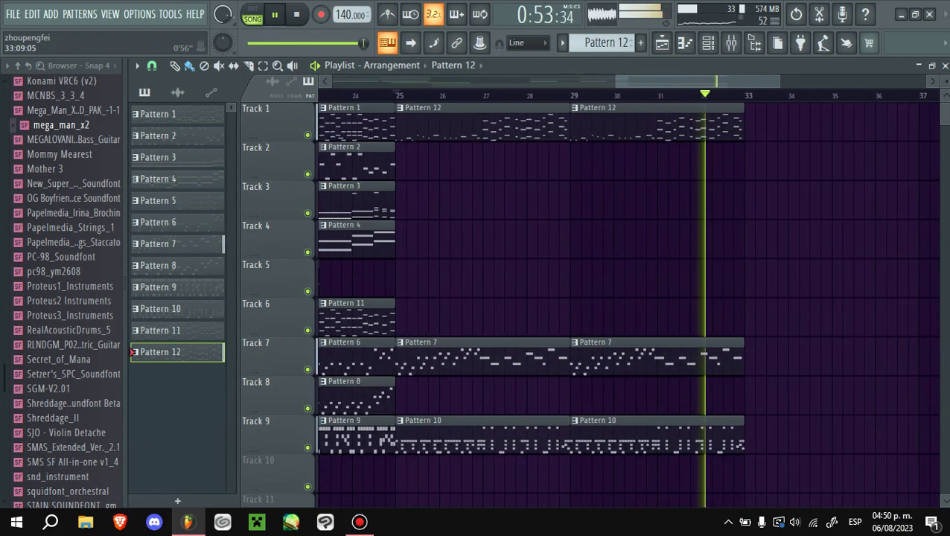
key("space")
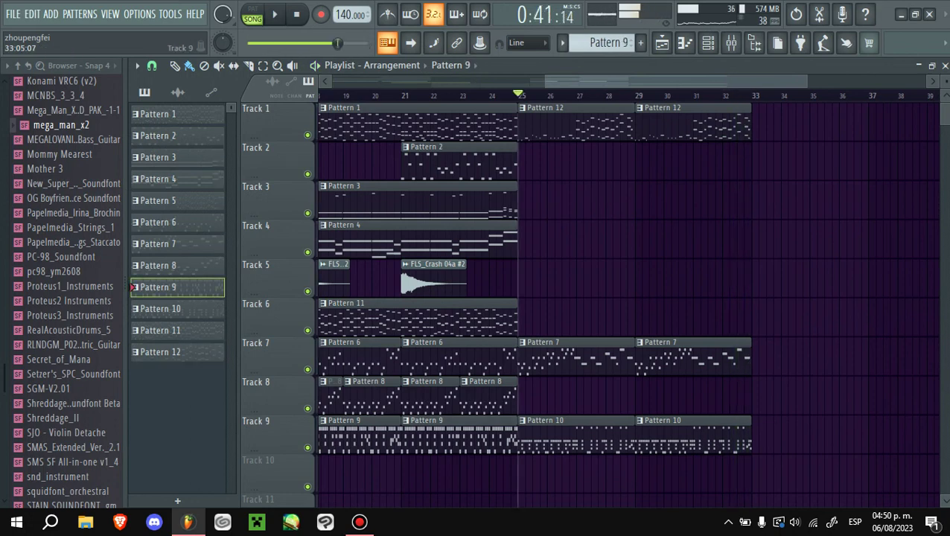
- Extend Track 9 with Pattern 9 clips at bars 33, 37 and 41, then play the song from bar 25
key("space")
scroll(706, 95, "down", 2)
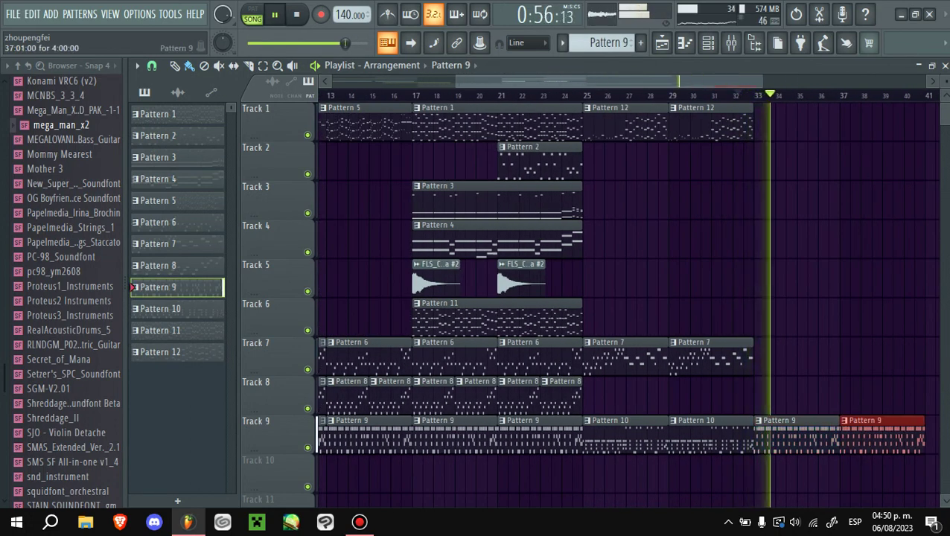
key("space")
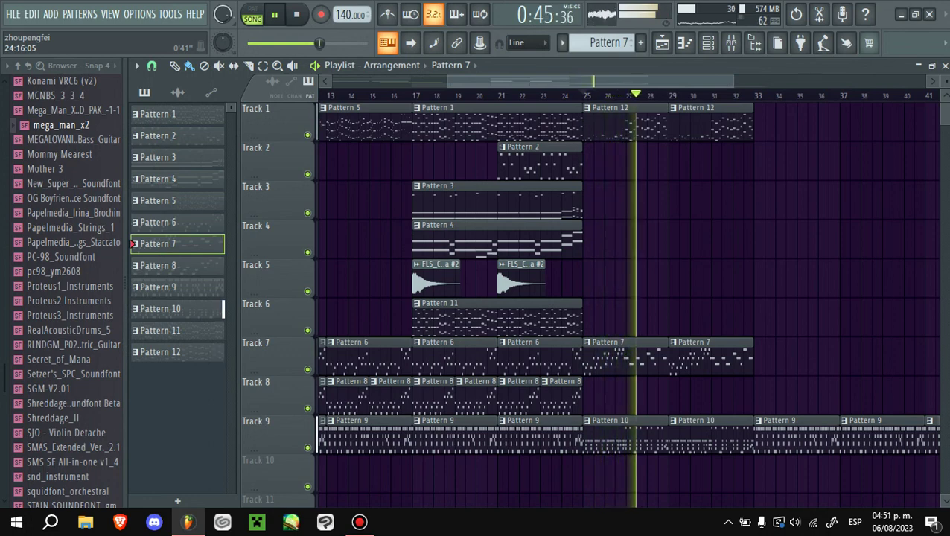
- Place FLS_Crash 04a #2 clips on Track 5 at bars 27 and 31 and audition the section
key("space")
scroll(590, 298, "up", 3)
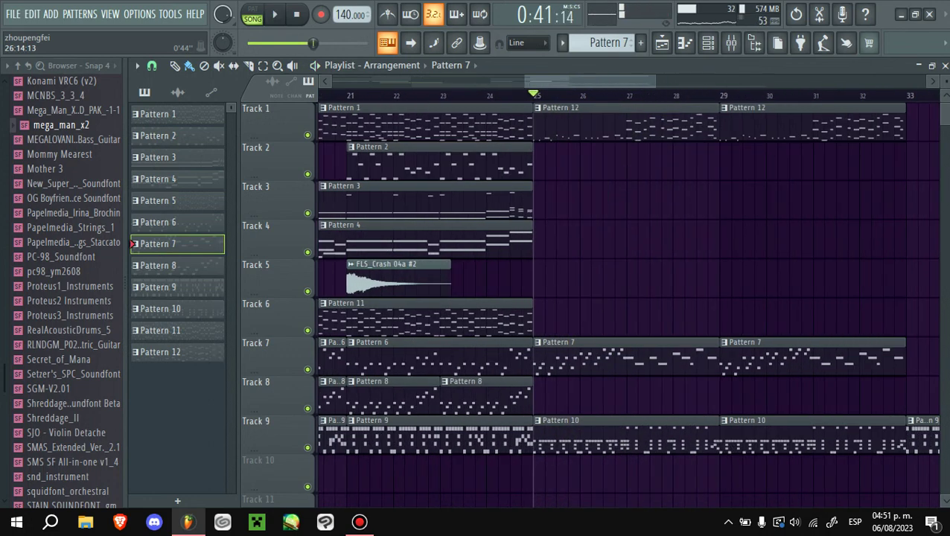
key("space")
left_click(628, 277)
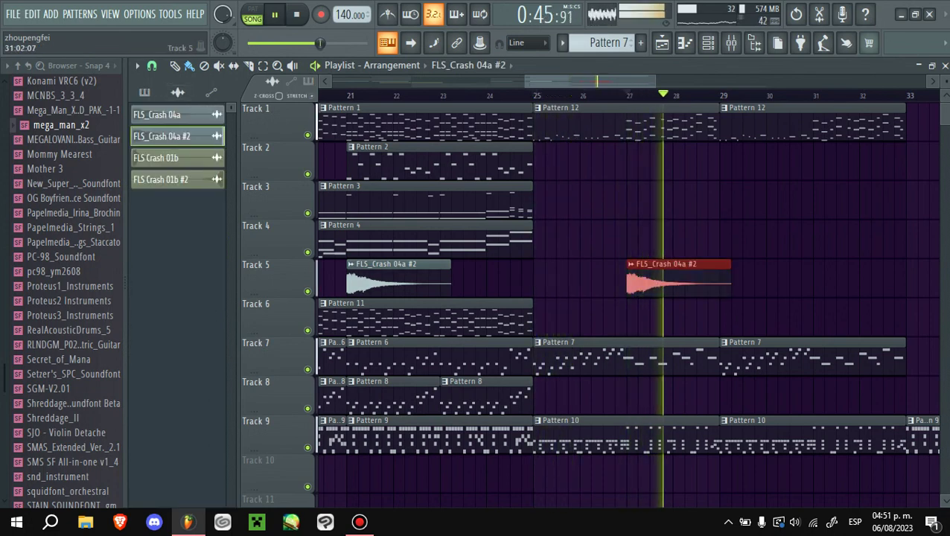
left_click(815, 277)
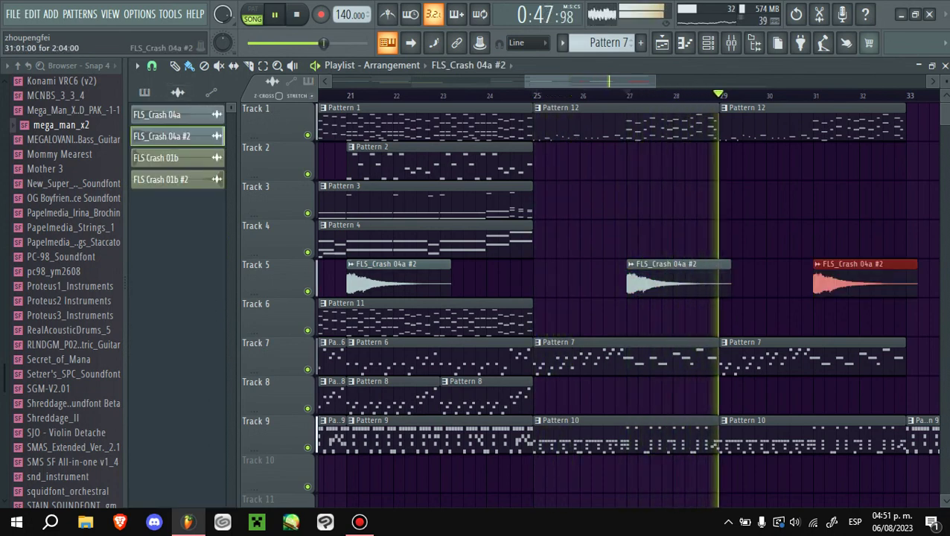
scroll(654, 298, "down", 4)
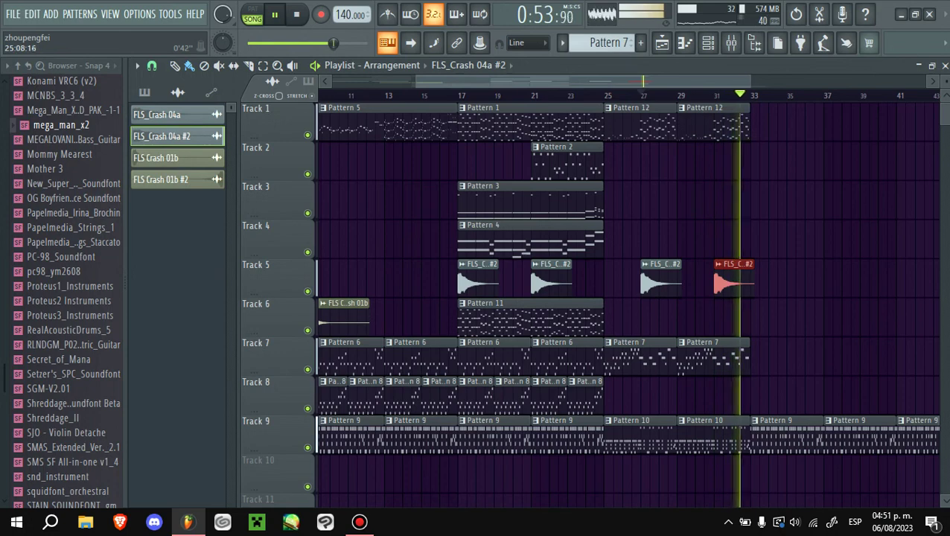
key("space")
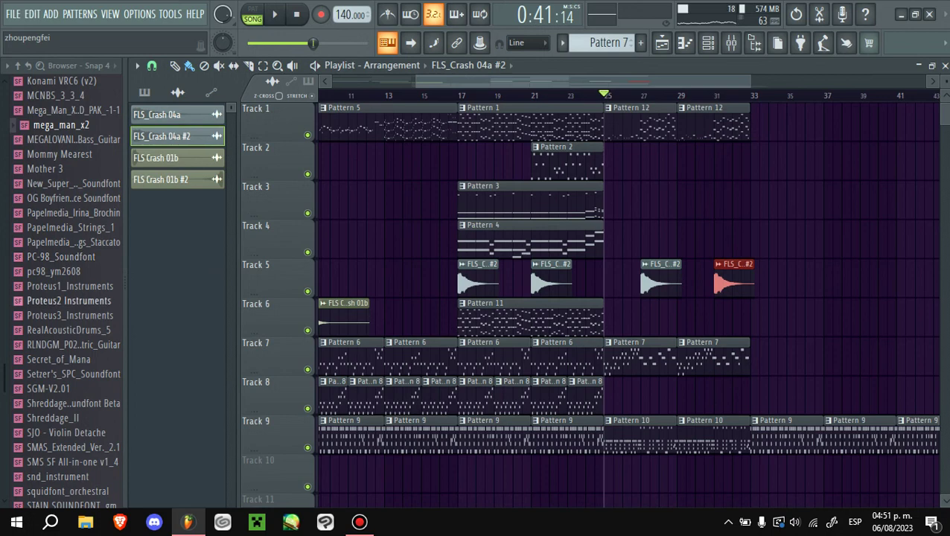
- Load the EarthBound soundfont from the browser into a new channel and route it to mixer track 9
scroll(66, 291, "down", 4)
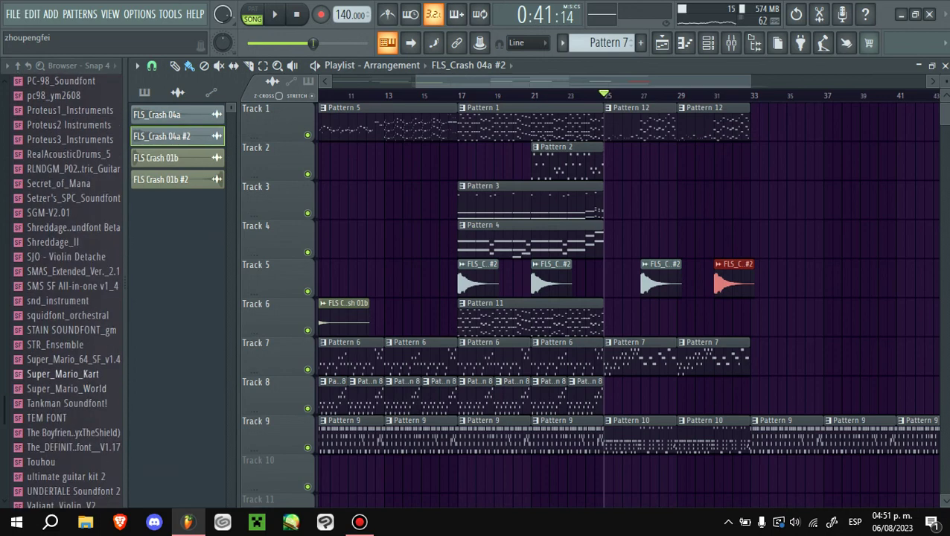
scroll(66, 291, "up", 8)
scroll(66, 290, "up", 4)
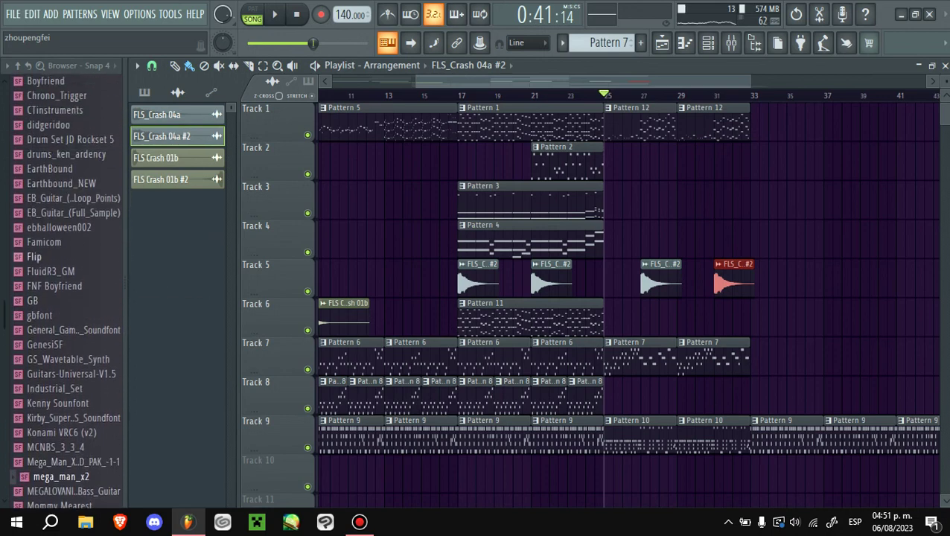
right_click(62, 165)
left_click(140, 201)
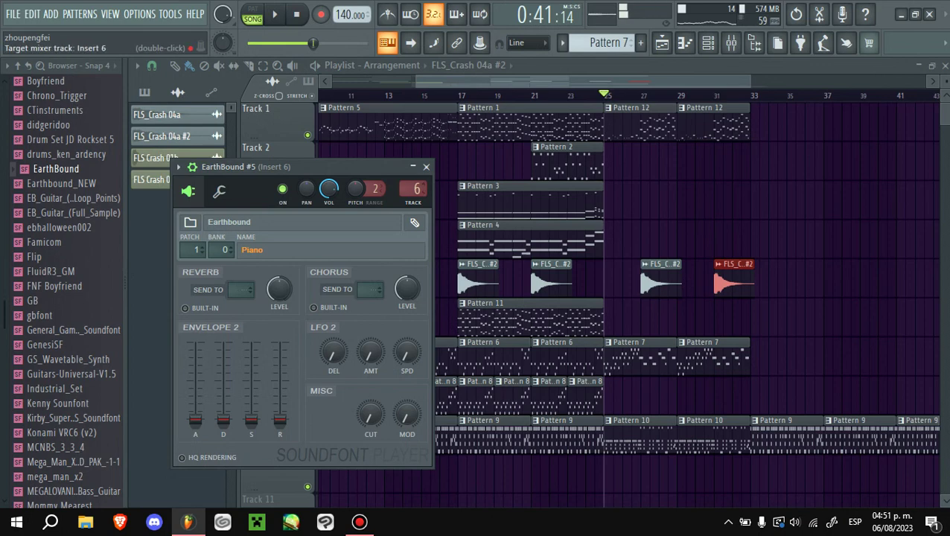
key("Escape")
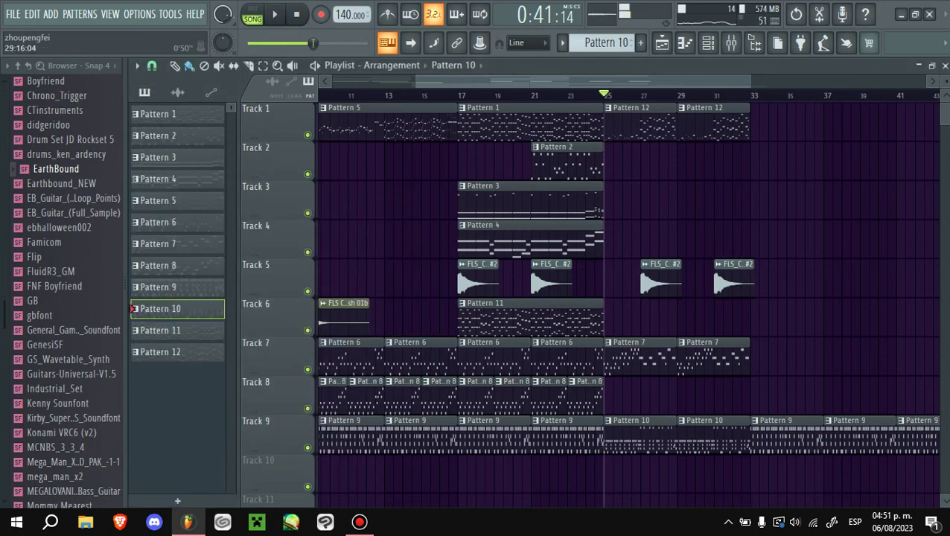
- Change the EarthBound #5 channel's soundfont patch from the patch list to Drill
left_click(707, 42)
scroll(663, 268, "down", 5)
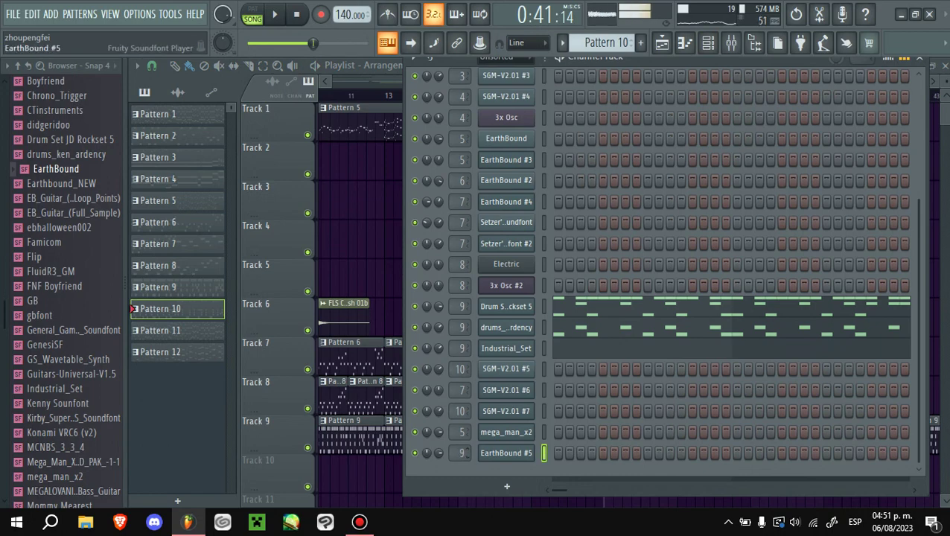
left_click(506, 452)
left_click(252, 249)
scroll(469, 260, "down", 15)
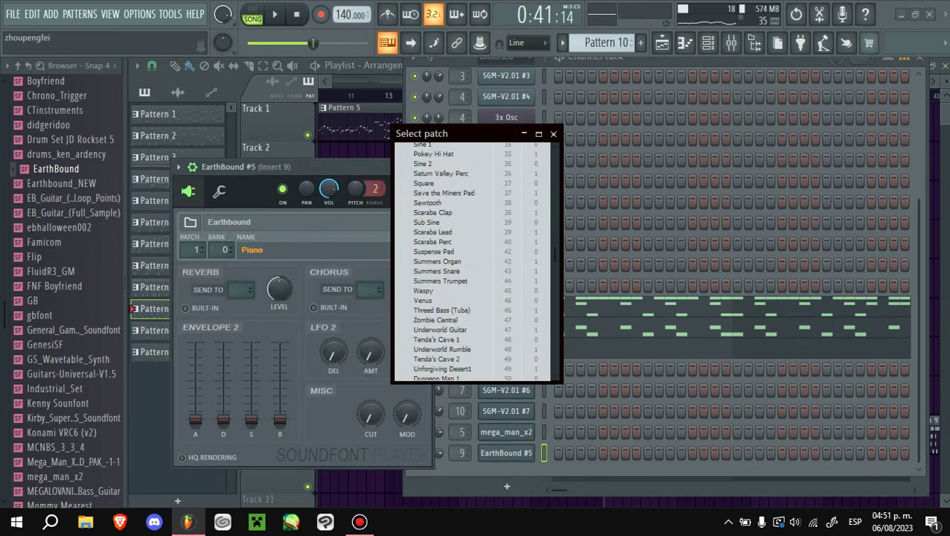
scroll(470, 261, "down", 4)
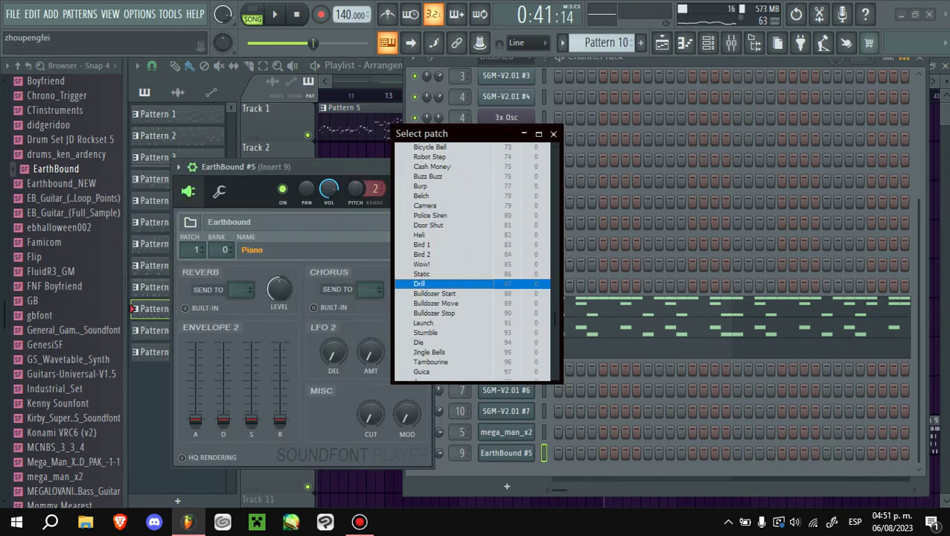
left_click(420, 284)
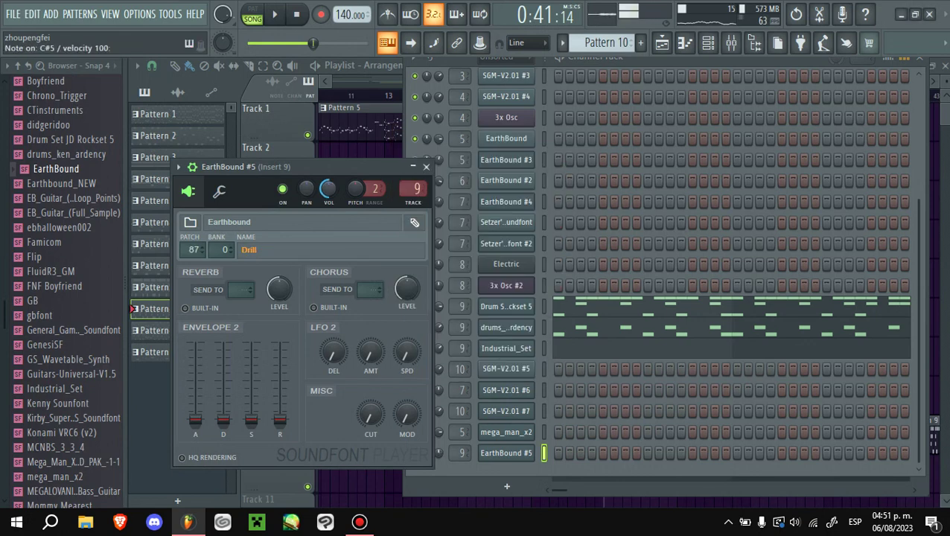
- Create Pattern 13 and draw two C6 notes for EarthBound #5, each just under half a bar, filling bar 1
left_click(684, 43)
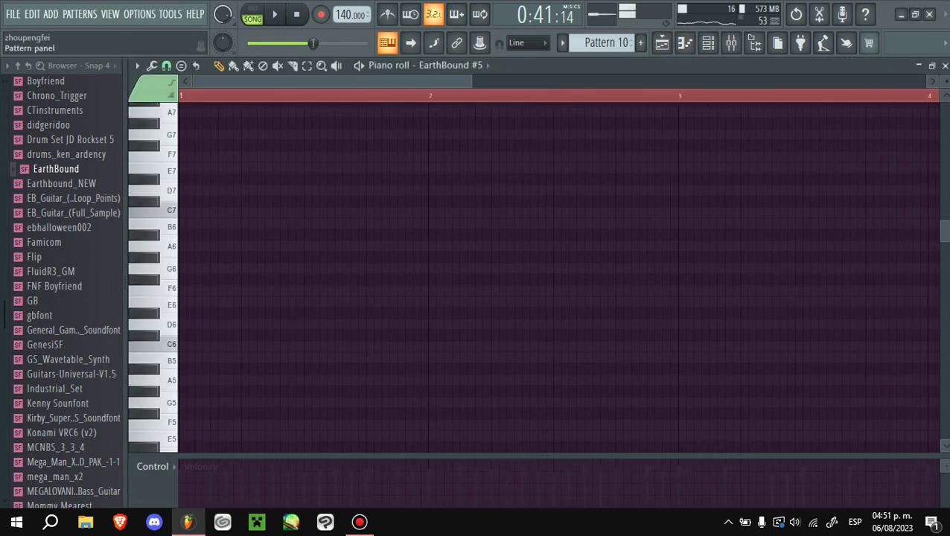
key("F4")
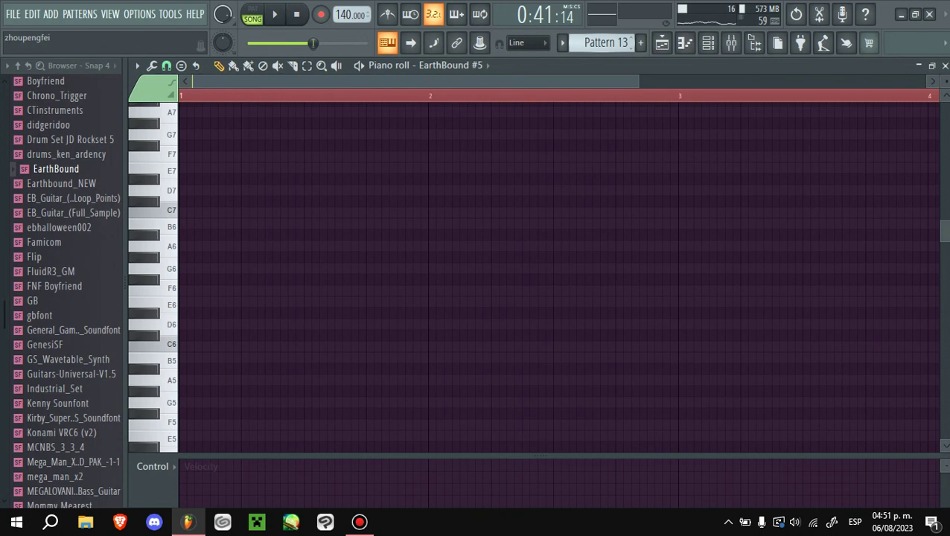
scroll(522, 268, "down", 3)
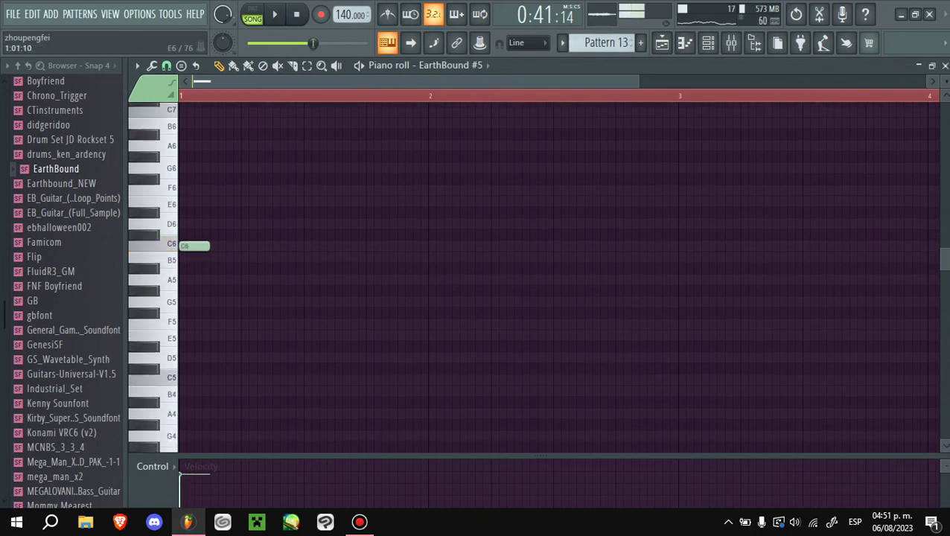
key("space")
left_click_drag(209, 246, 295, 245)
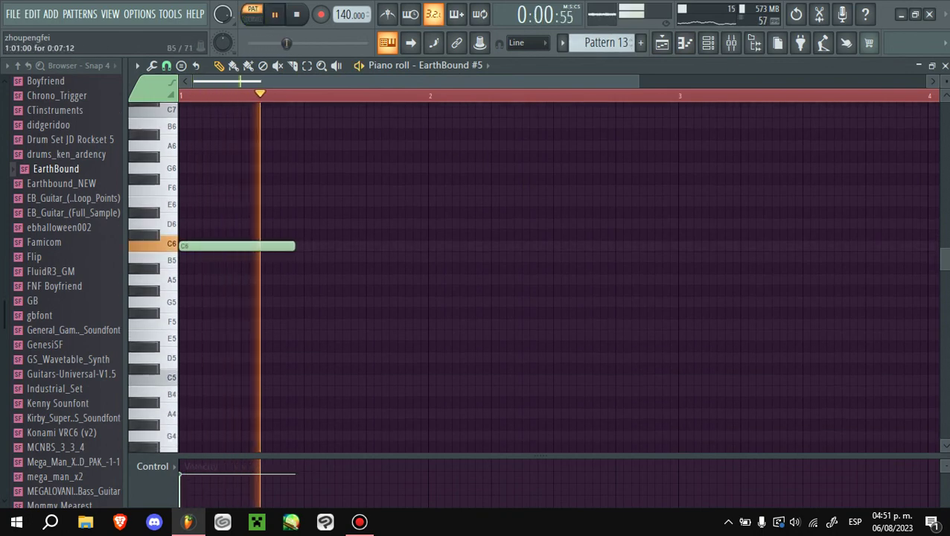
left_click(305, 245)
scroll(339, 253, "down", 2)
key("space")
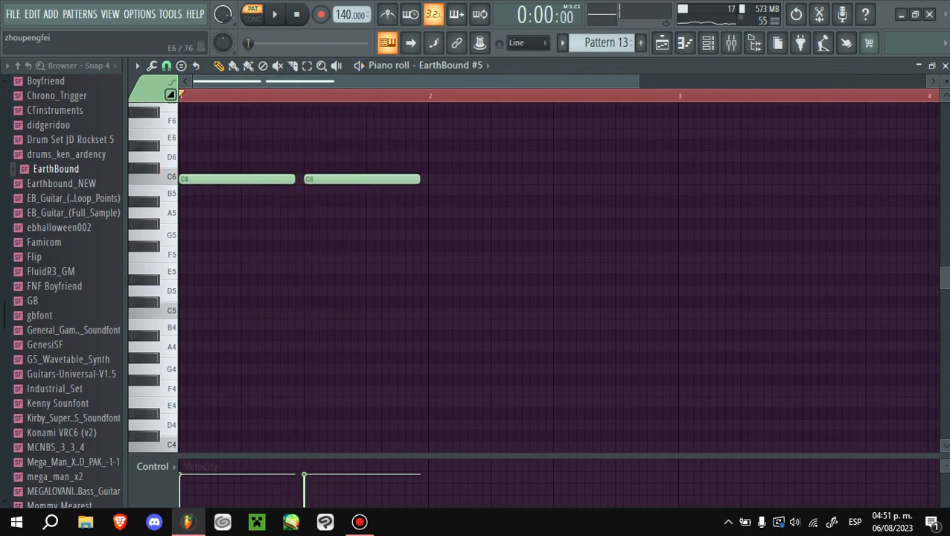
- Add an F4 slide note under the second half of each C6 note in bar 1, auditioning the result
left_click_drag(268, 391, 264, 391)
key("space")
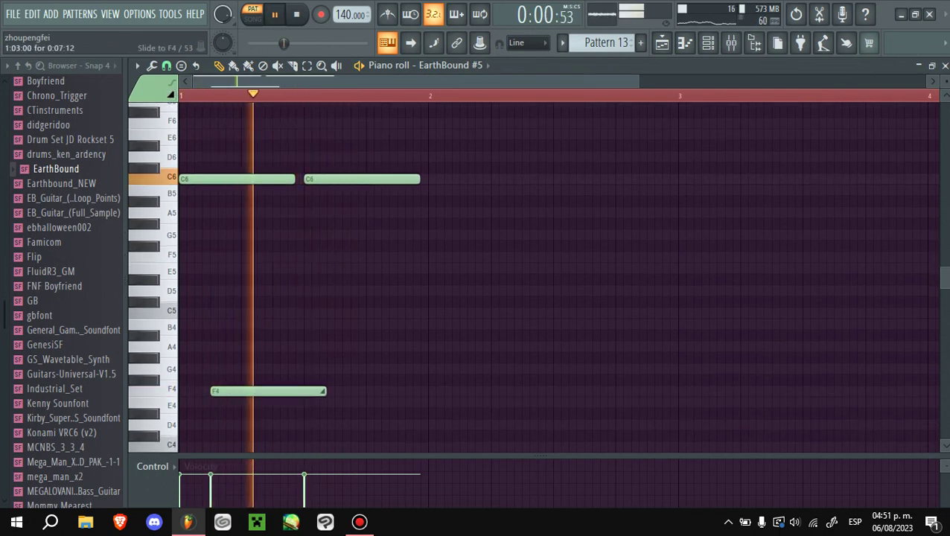
key("space")
key("space")
left_click_drag(326, 391, 299, 391)
key("space")
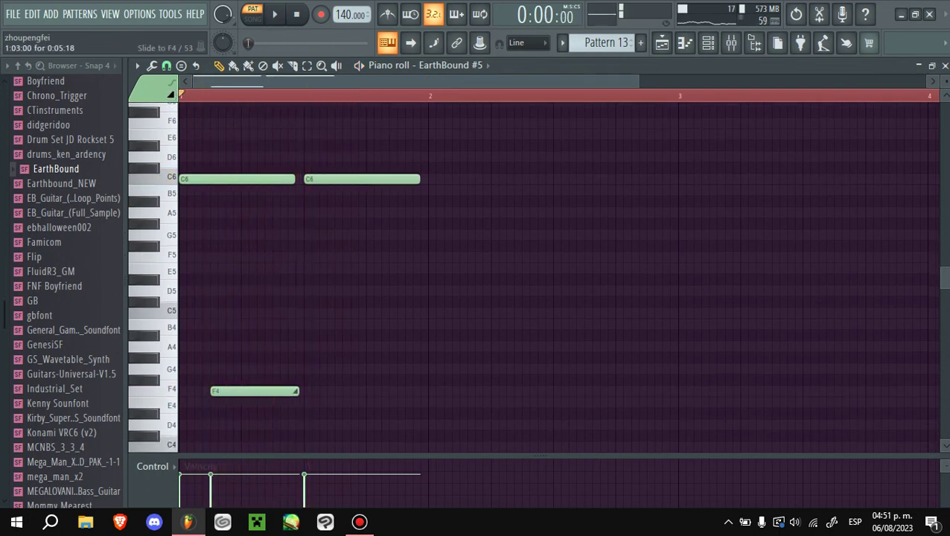
left_click(246, 391)
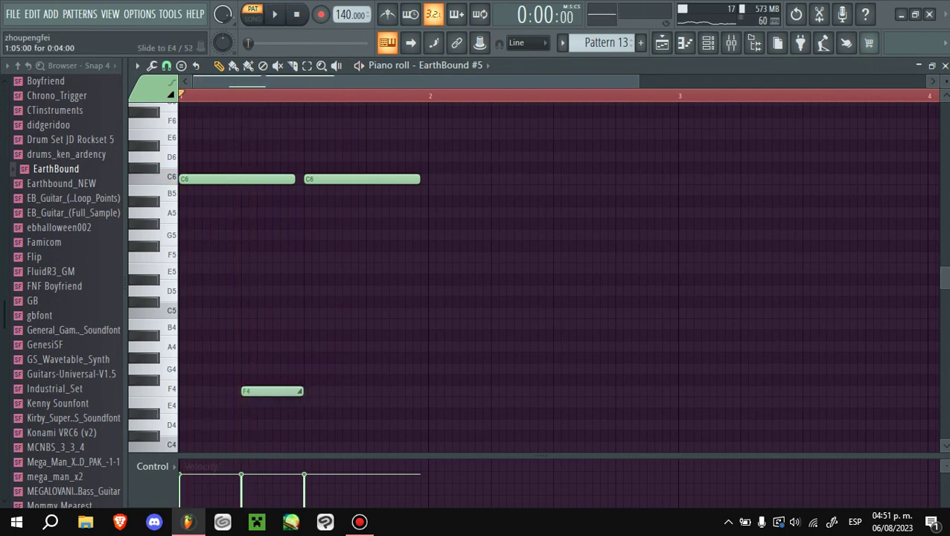
key("space")
scroll(521, 276, "down", 3)
left_click(373, 324)
key("space")
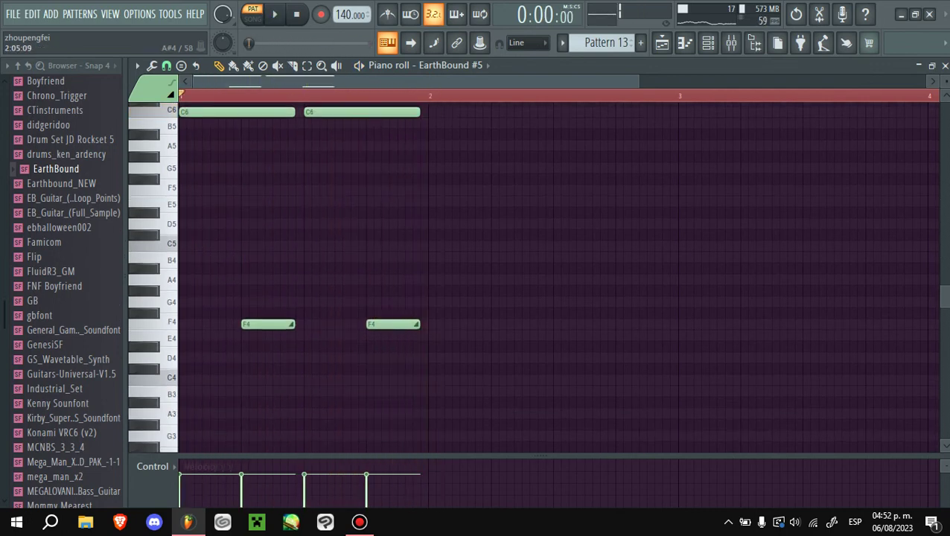
- Duplicate all bar 1 notes of Pattern 13 into bar 2, play them back and clear the selection
scroll(521, 276, "up", 1)
key("ctrl+a")
key("space")
key("ctrl+b")
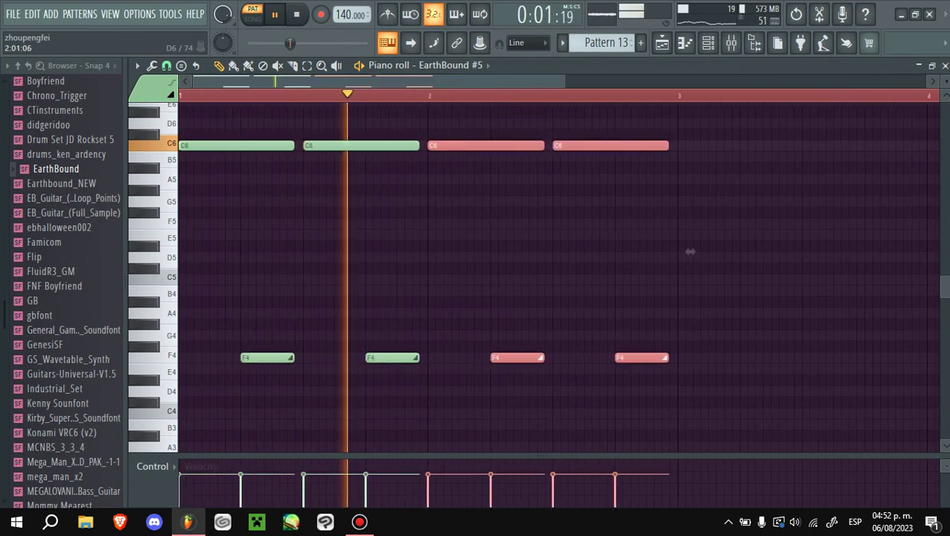
key("ctrl+d")
- Clone the EarthBound #5 channel and set the clone's soundfont patch to Wow!
left_click(708, 43)
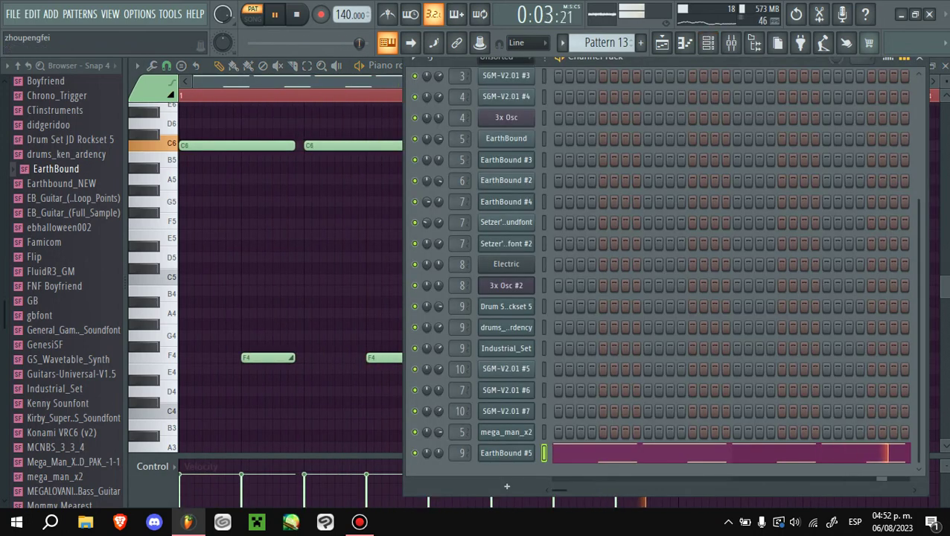
right_click(531, 453)
left_click(556, 490)
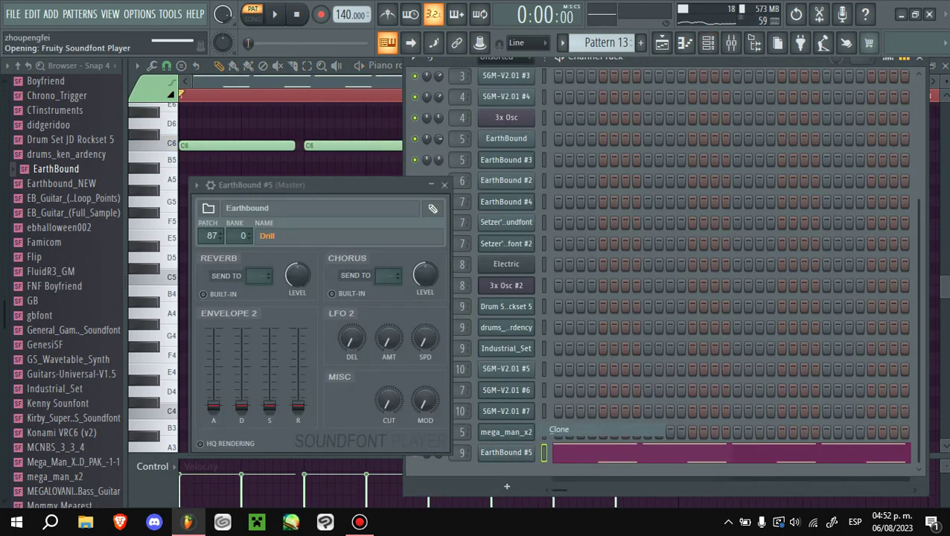
left_click(267, 235)
left_click(447, 356)
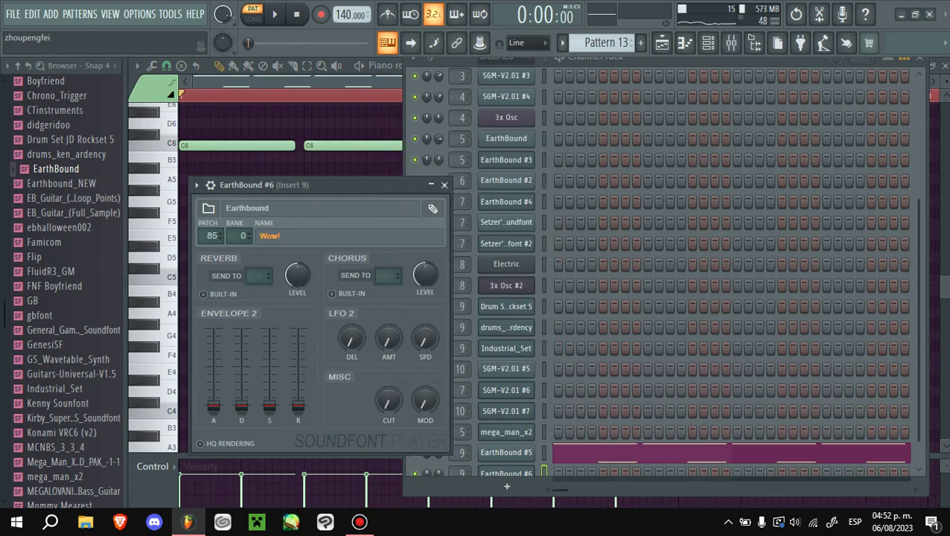
- Create Pattern 14 and draw six evenly spaced off-beat C5 notes for EarthBound #6 during playback
key("F7")
key("F4")
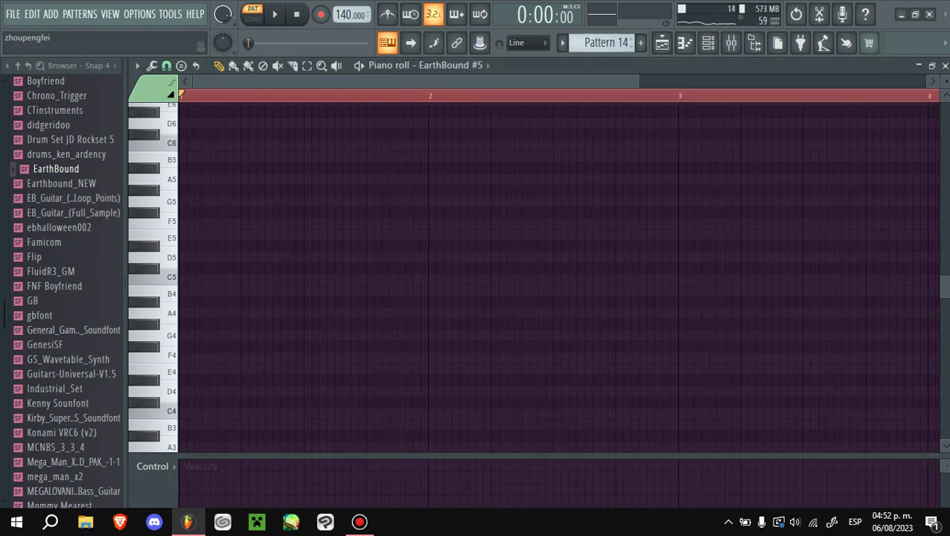
left_click(425, 65)
left_click(484, 468)
left_click(252, 17)
key("space")
left_click(277, 279)
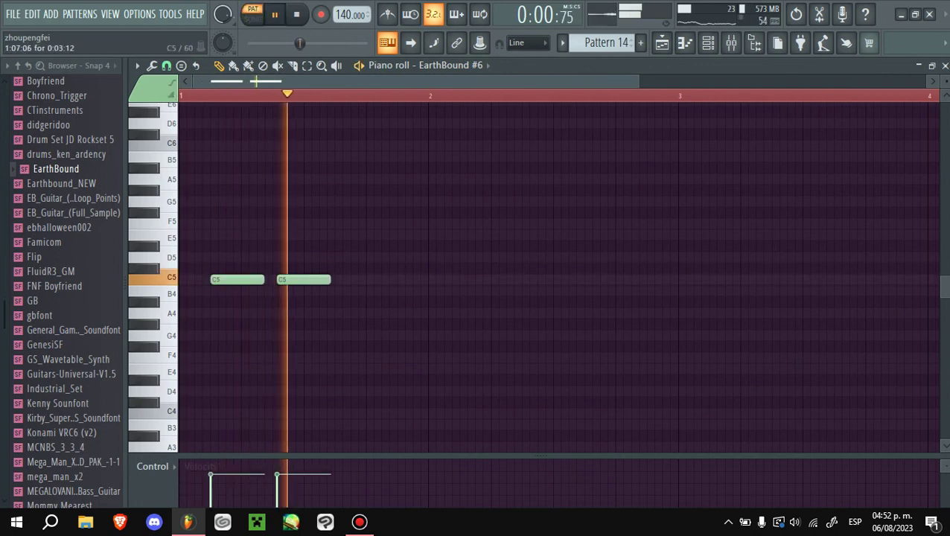
left_click(339, 279)
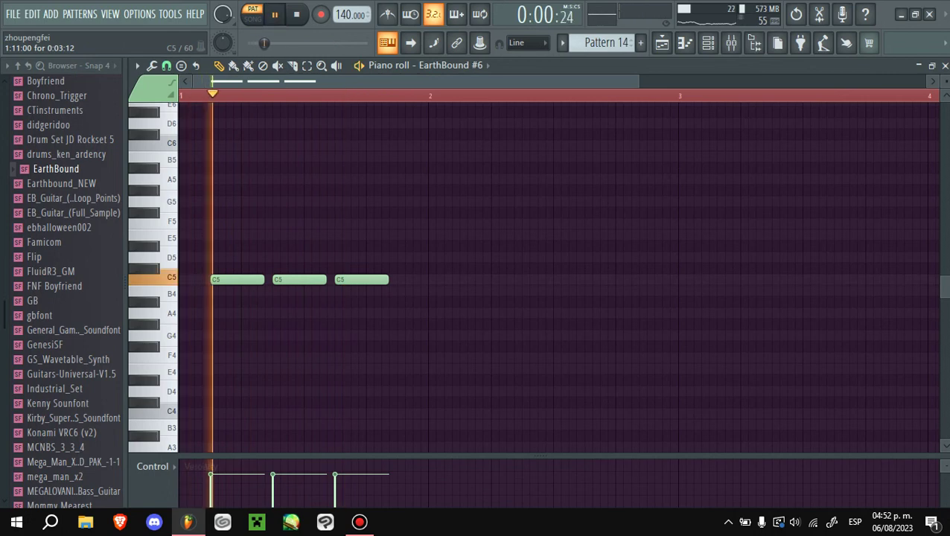
left_click(402, 280)
left_click(465, 280)
left_click(527, 280)
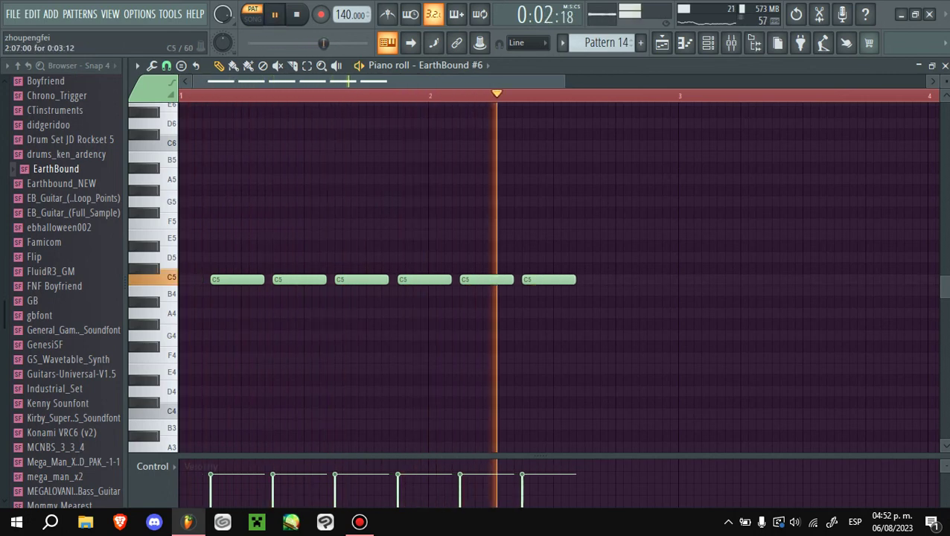
- Finish bar 2 of Pattern 14 with three shorter C5 notes and audition the rhythm
left_click(590, 280)
key("space")
key("space")
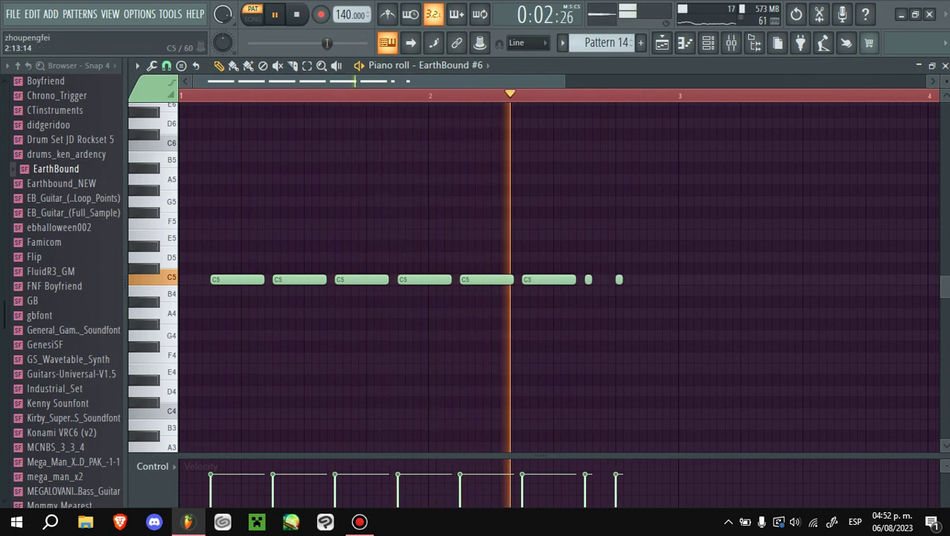
left_click_drag(622, 280, 642, 279)
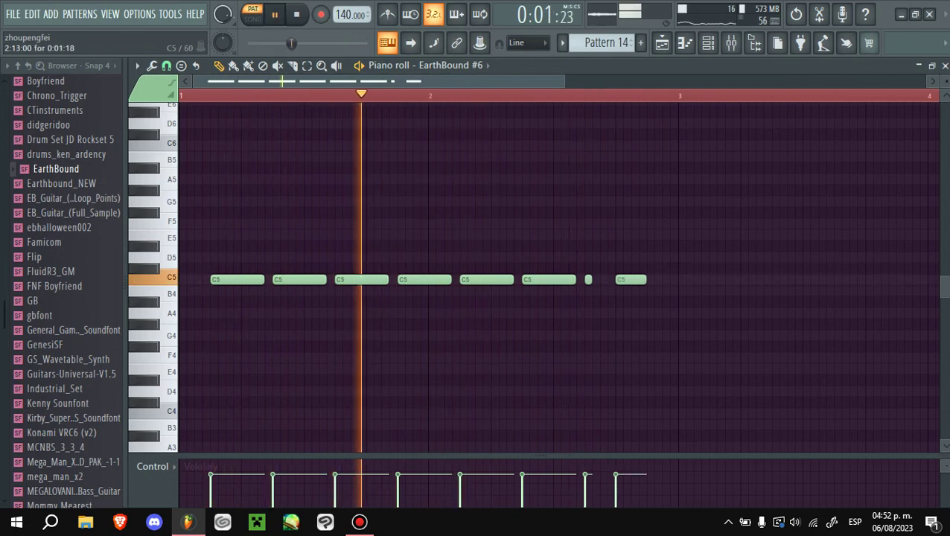
left_click(652, 279)
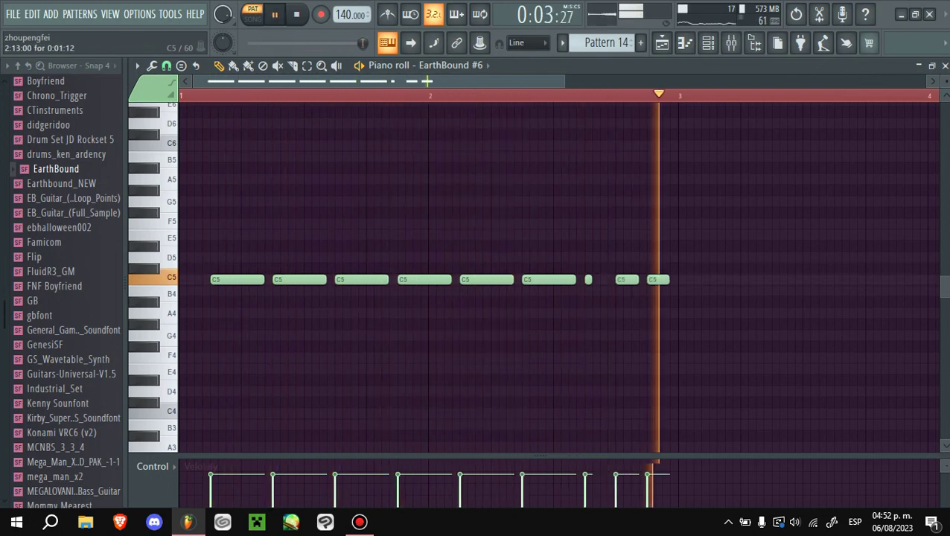
key("ctrl+a")
key("space")
- Place Pattern 14 on Track 8 at bars 25 and 29, and Pattern 13 at bars 27 and 31
key("F5")
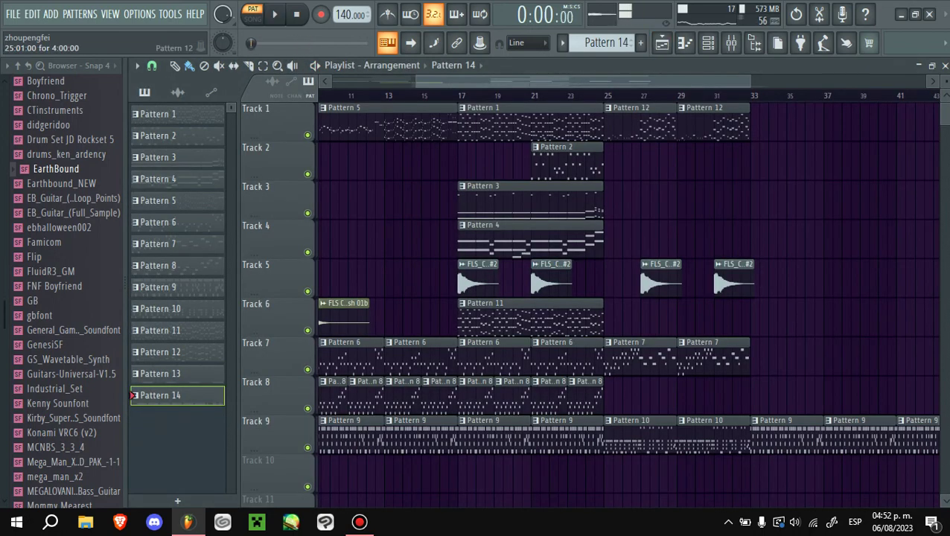
scroll(596, 283, "down", 3)
key("space")
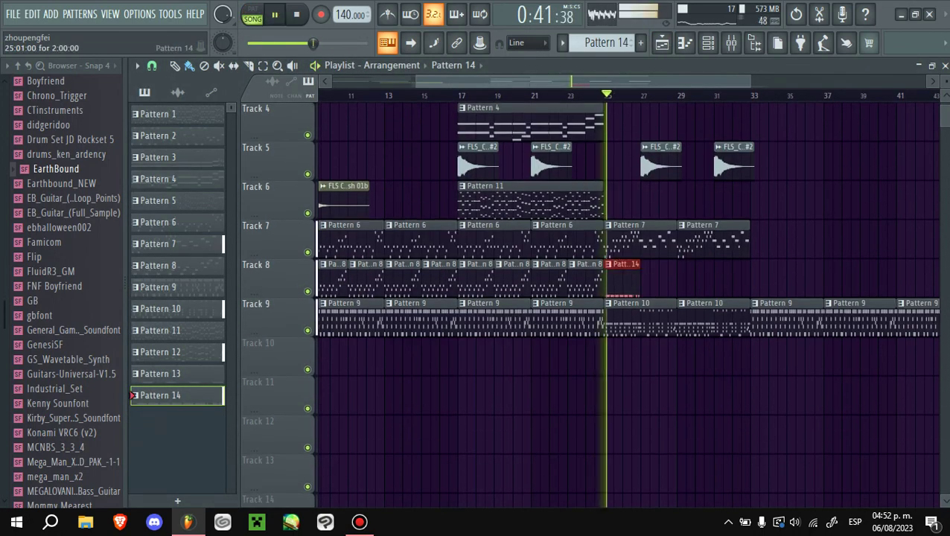
key("ctrl+b")
left_click(177, 373)
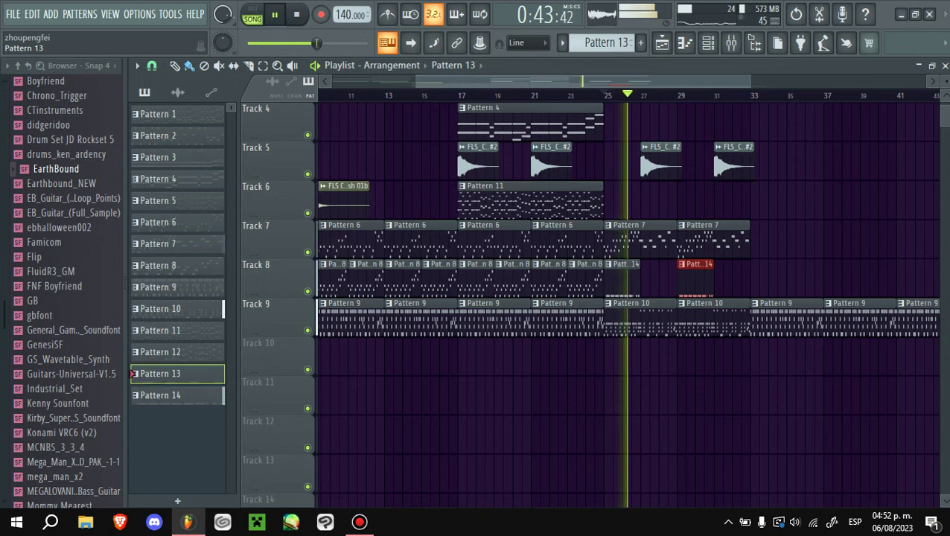
left_click(659, 276)
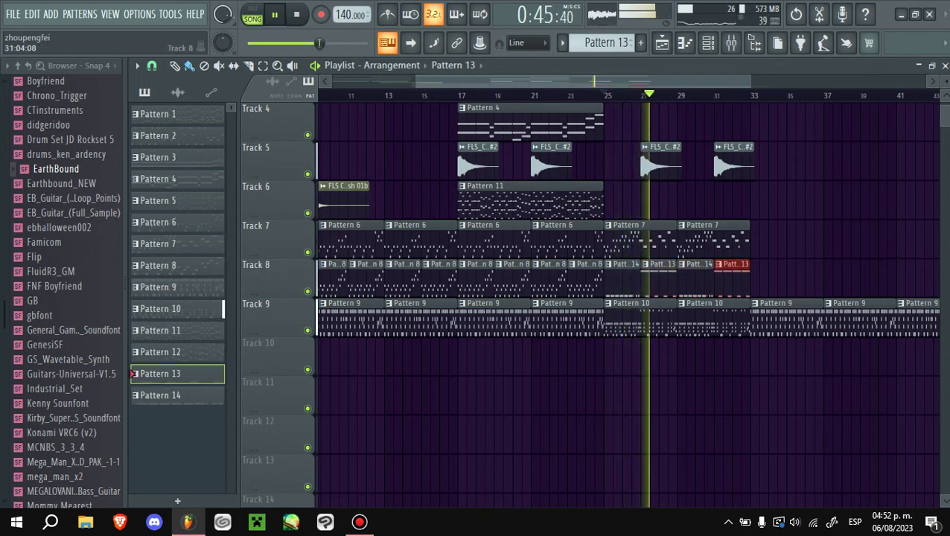
- Set the EarthBound #5 channel's volume to 50% while the extended section plays
key("F6")
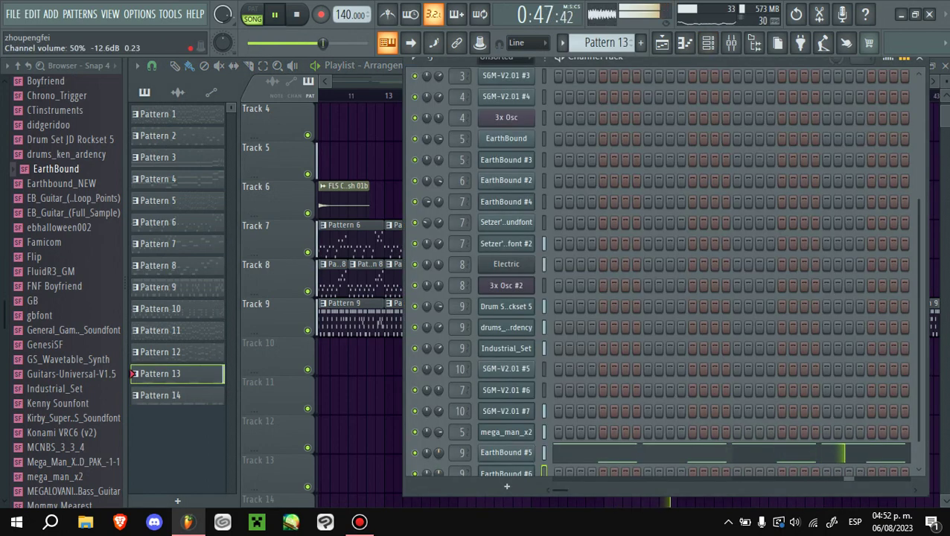
scroll(663, 268, "down", 1)
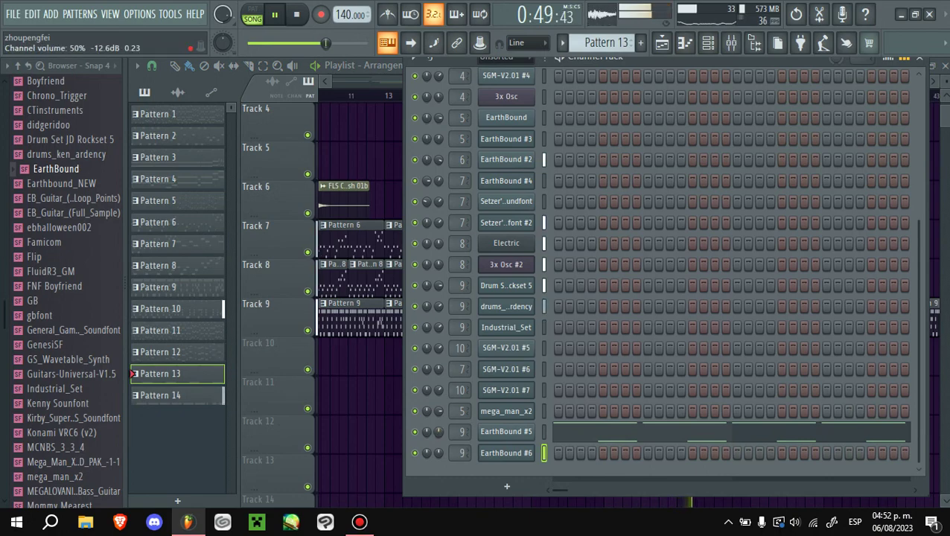
key("F7")
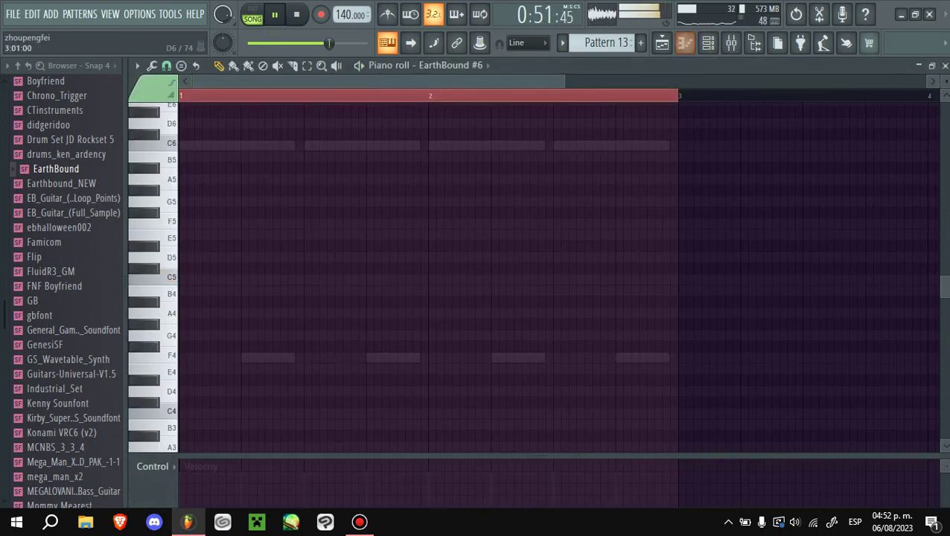
- Play the song from bar 25 and examine Pattern 12's squidfont_orchestral notes alongside the arrangement
key("F5")
scroll(626, 298, "up", 3)
key("space")
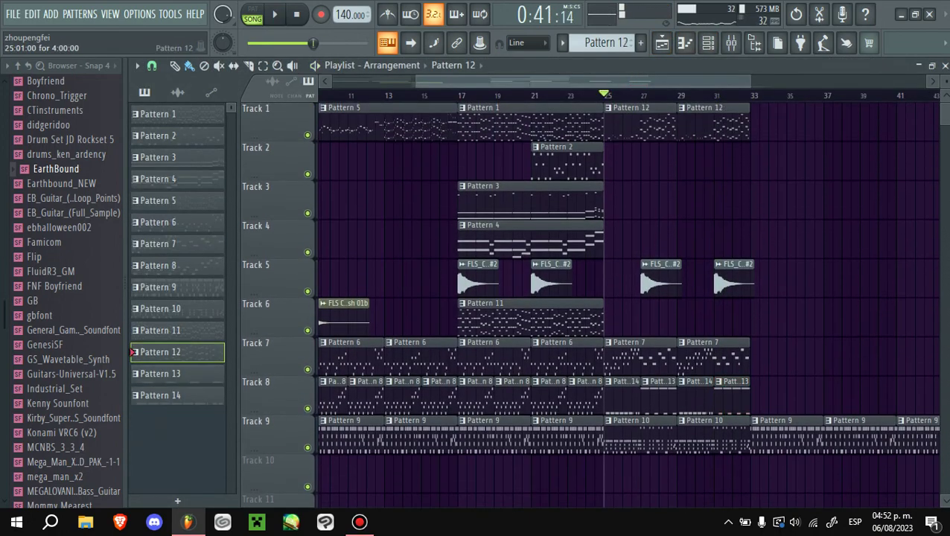
key("F7")
key("ctrl+a")
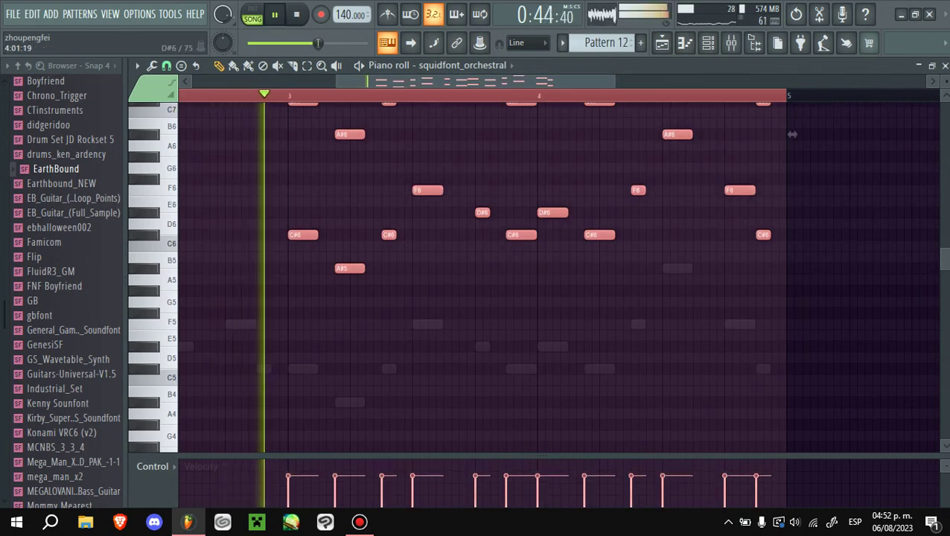
scroll(484, 275, "up", 2)
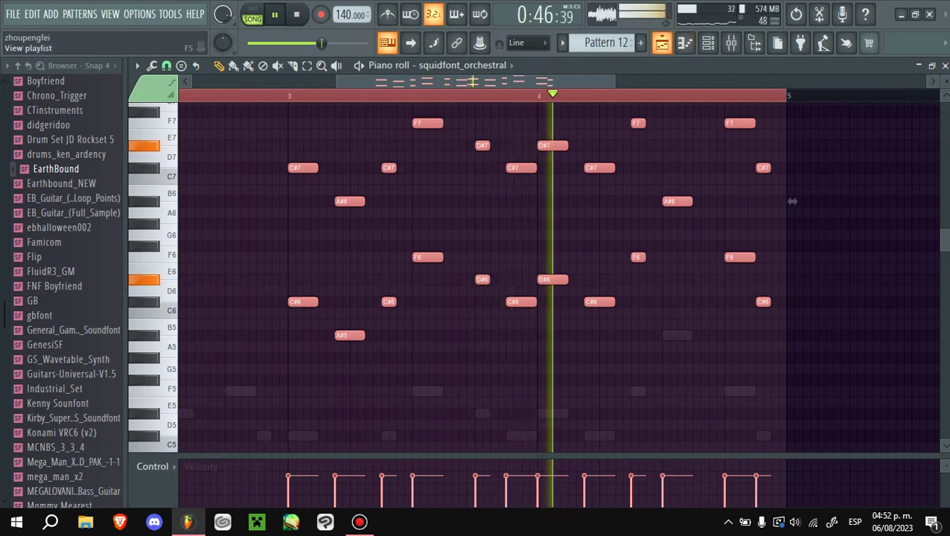
key("F5")
left_click(834, 200)
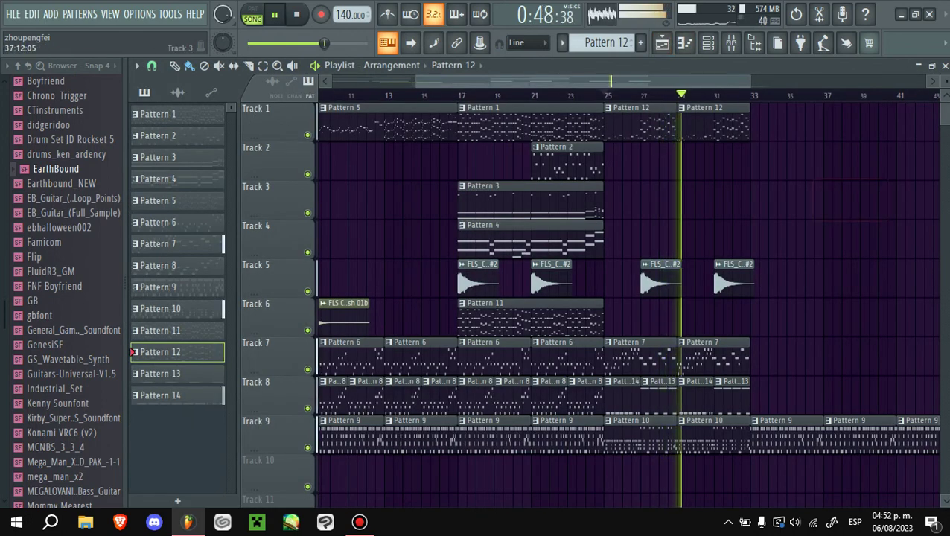
- Stop playback and place the spin around bs sample from the skelldone assets folder on Track 10 at bar 25
key("space")
scroll(65, 291, "up", 8)
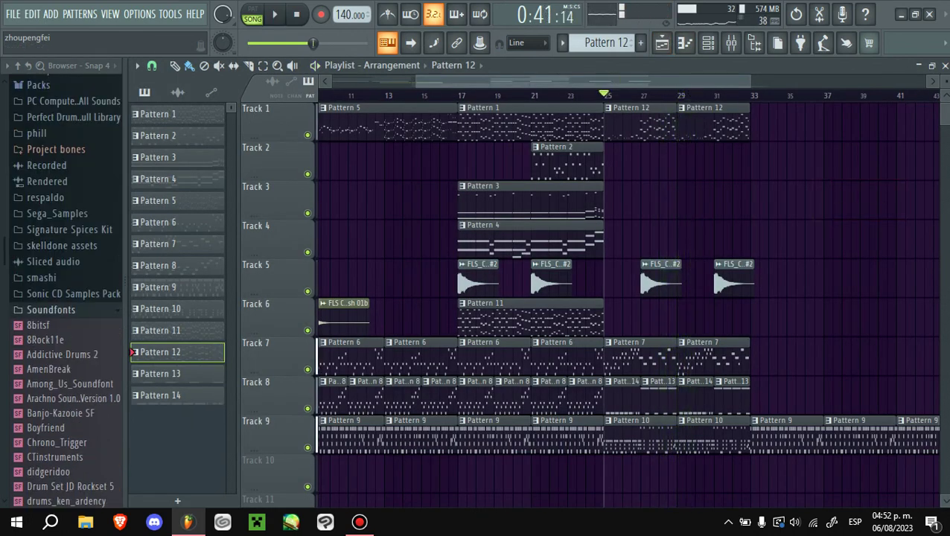
left_click(65, 314)
scroll(65, 298, "down", 1)
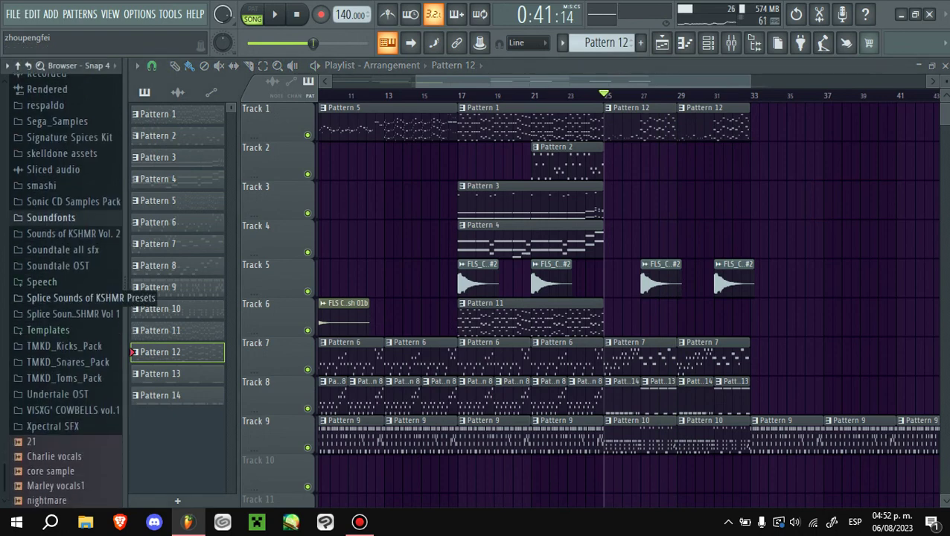
scroll(65, 297, "up", 2)
scroll(66, 291, "up", 2)
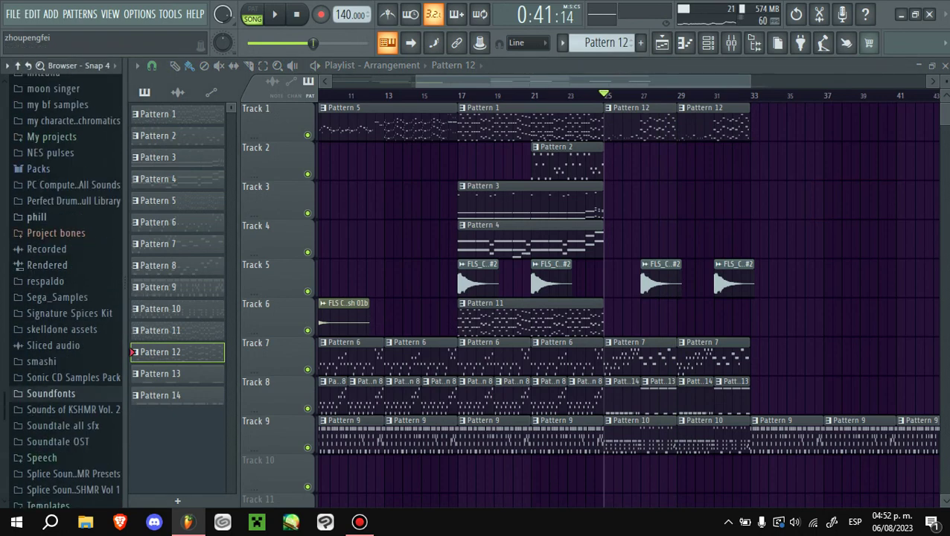
left_click(61, 329)
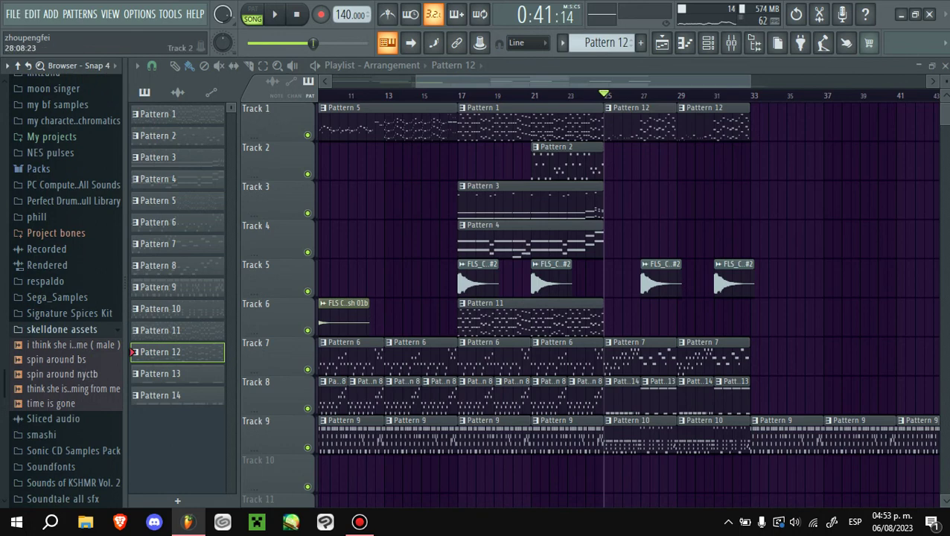
scroll(708, 182, "down", 4)
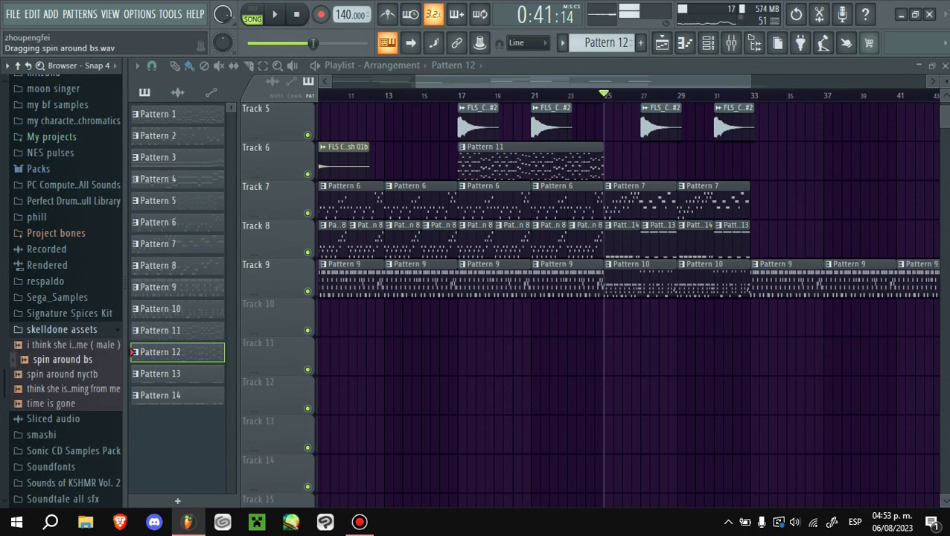
left_click_drag(618, 372, 599, 313)
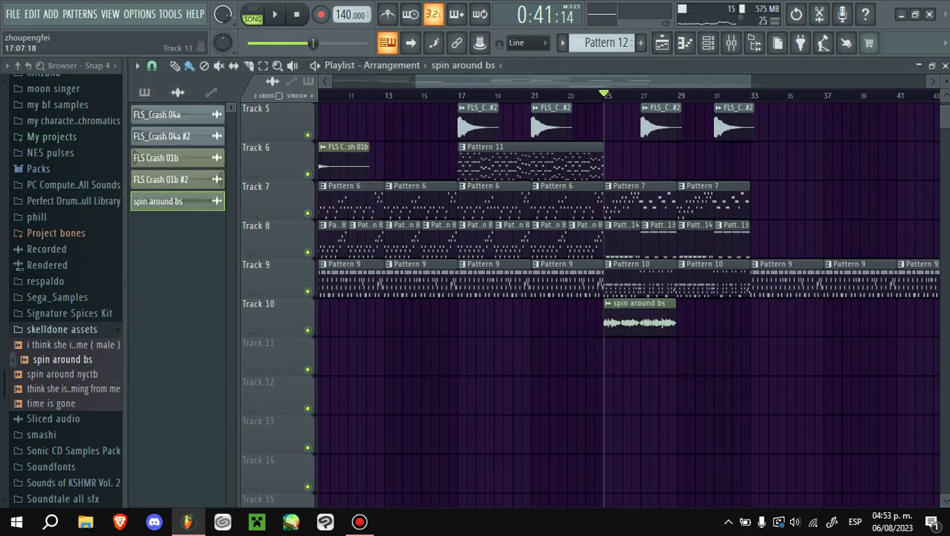
- Solo Track 10, route the spin around bs channel to mixer Insert 11, and lower its volume to about 64% during playback
left_click(307, 330, "ctrl")
scroll(670, 279, "up", 2, "ctrl")
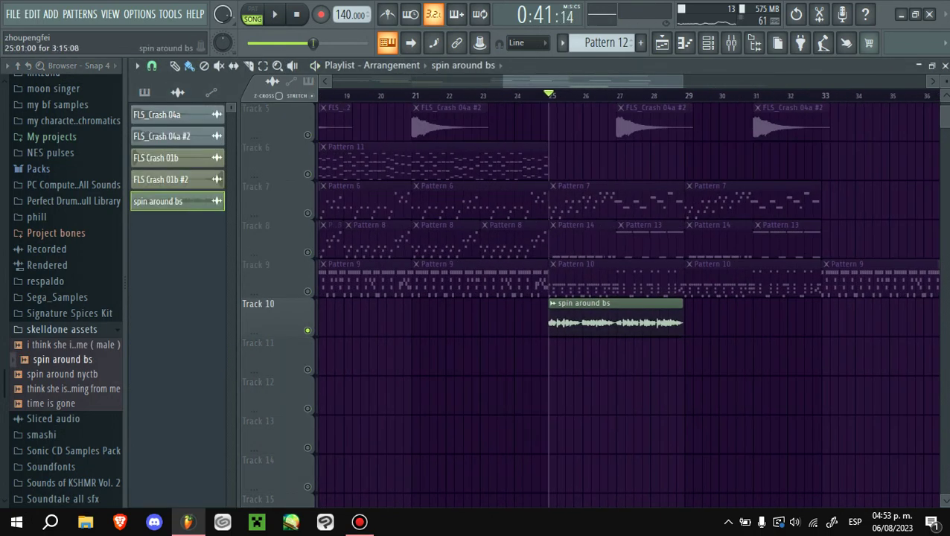
left_click(581, 303)
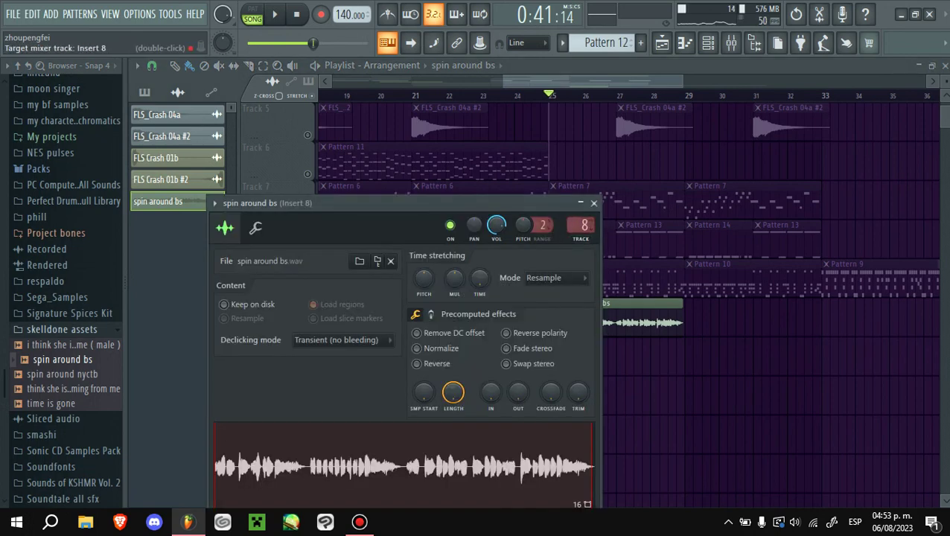
left_click(708, 42)
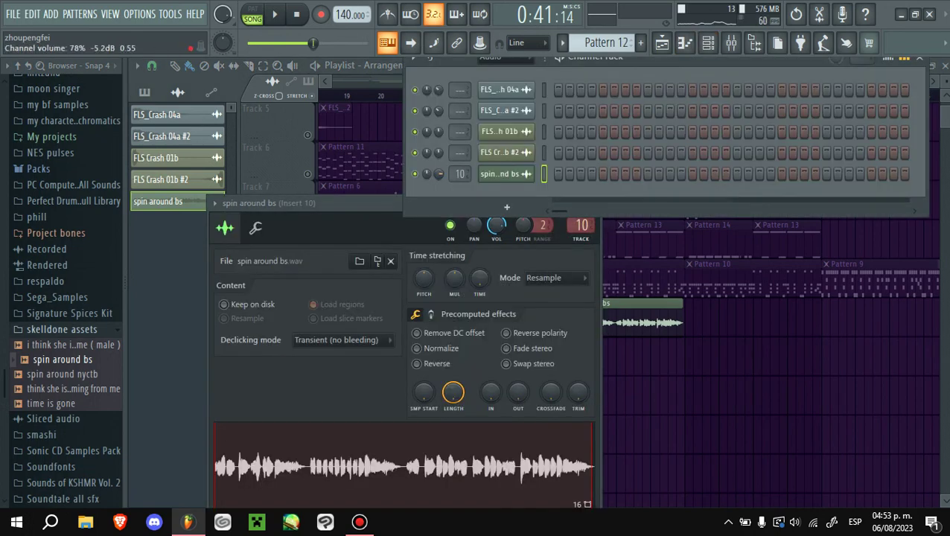
left_click(731, 43)
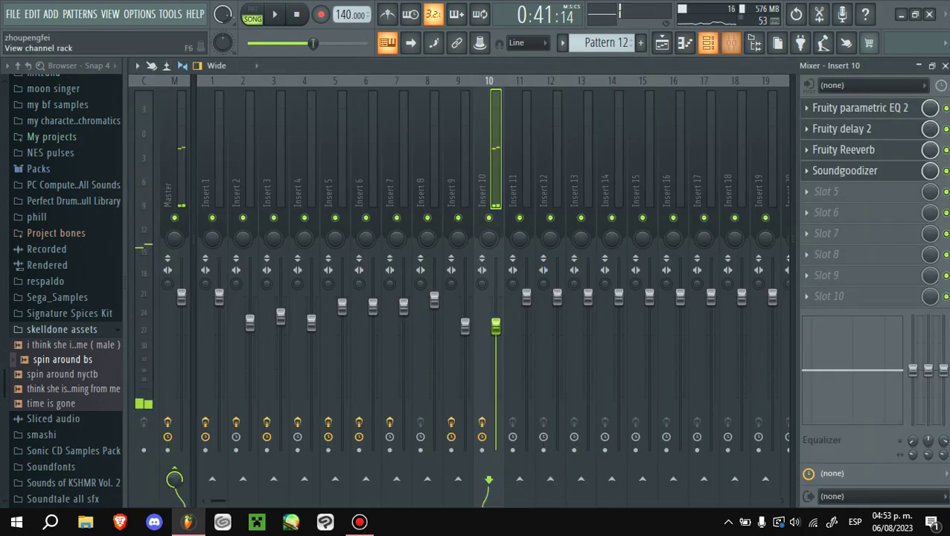
left_click(708, 42)
key("space")
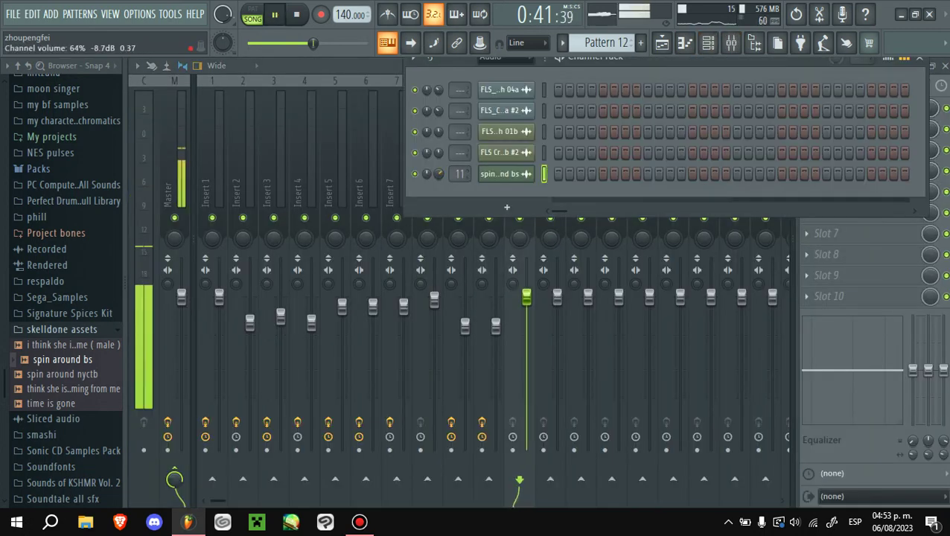
key("F6")
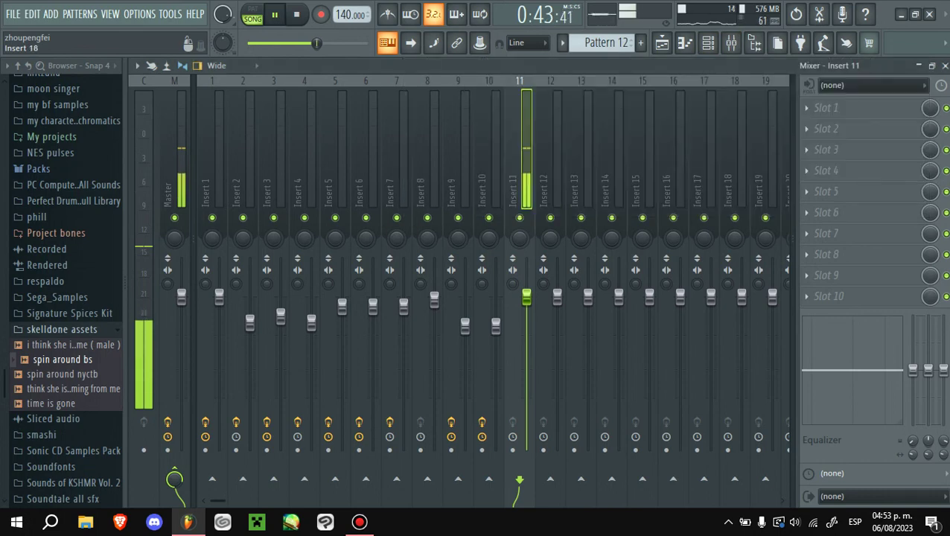
- Add Fruity Parametric EQ 2 to Insert 11, raising band 6 near 10k and band 5 in the high mids
left_click(825, 108)
left_click(615, 227)
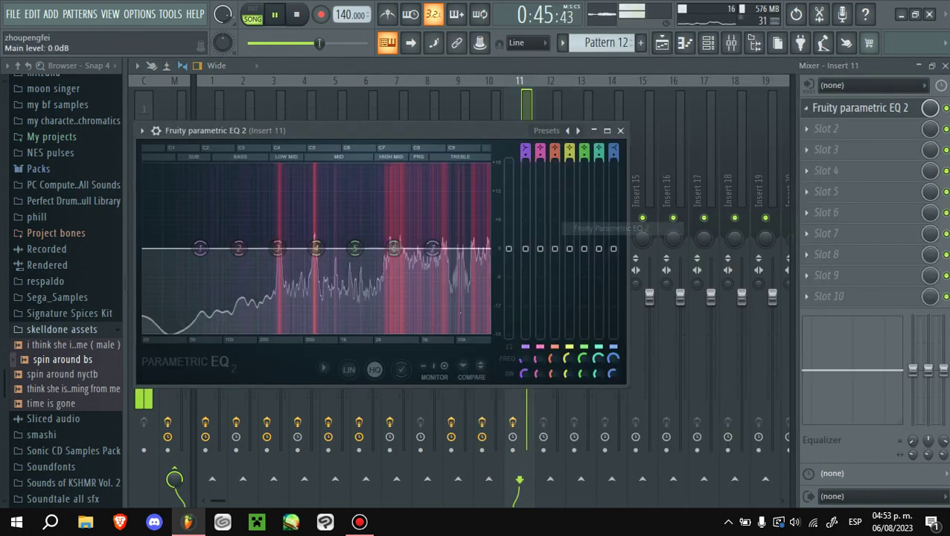
left_click_drag(393, 248, 459, 236)
left_click_drag(354, 248, 388, 236)
key("space")
- Select bars 25 through 28 in the playlist and loop the soloed spin around bs clip
key("F5")
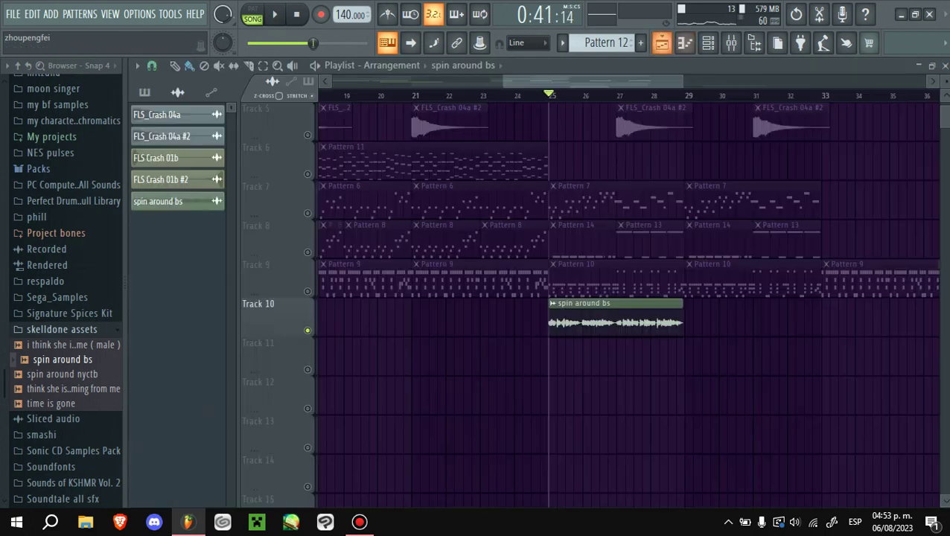
left_click(263, 66)
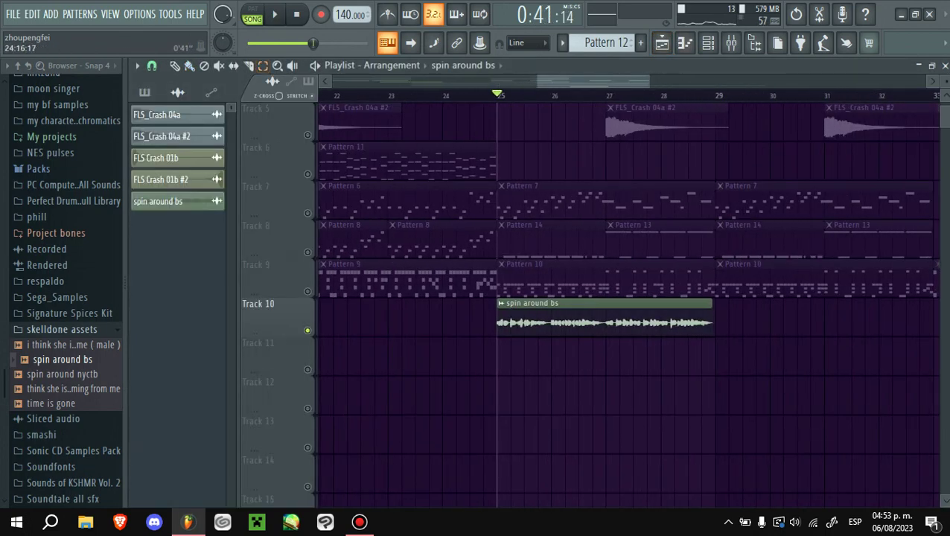
left_click_drag(498, 95, 717, 95)
key("space")
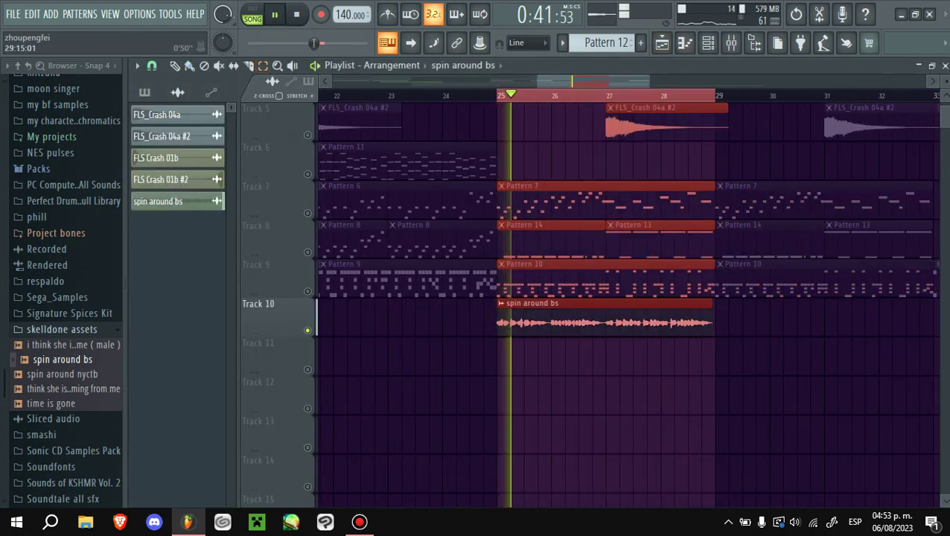
- Add SNESVerb and dblue Crusher to Insert 11, with the crusher first in the chain at Reduction 5 samples and Mix 30%
key("F9")
left_click(819, 129)
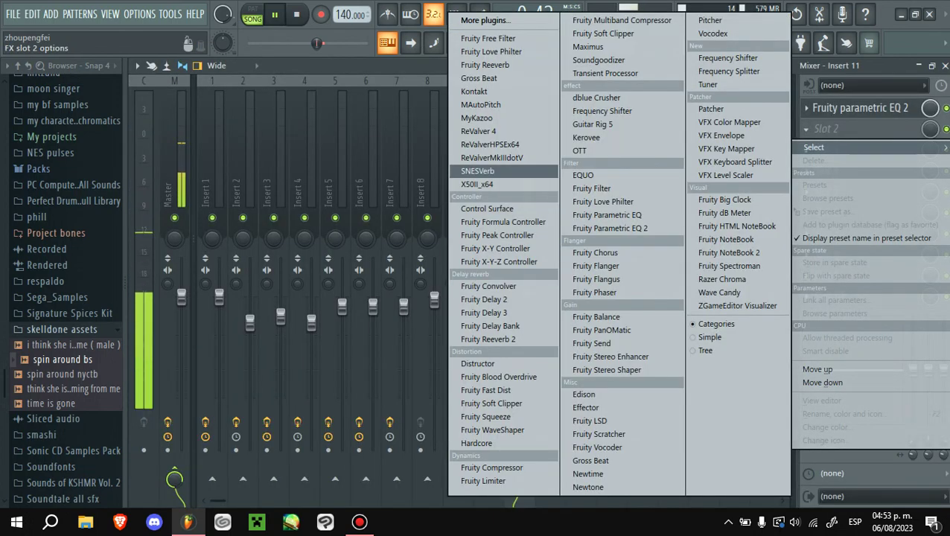
left_click(477, 171)
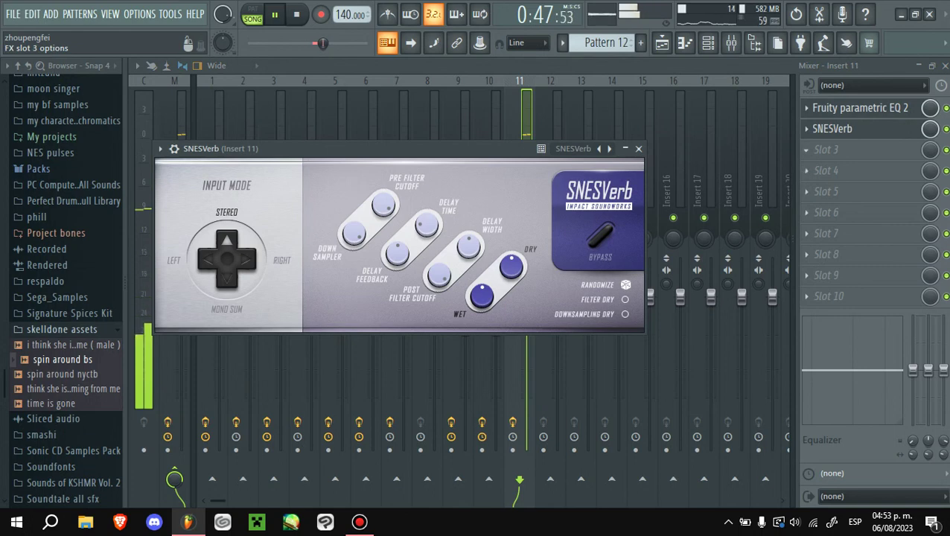
left_click(827, 150)
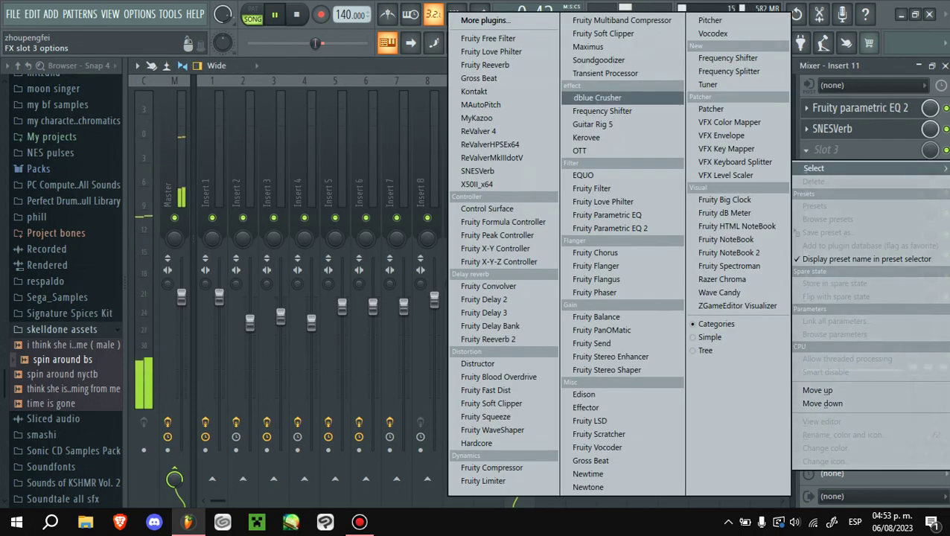
left_click(598, 97)
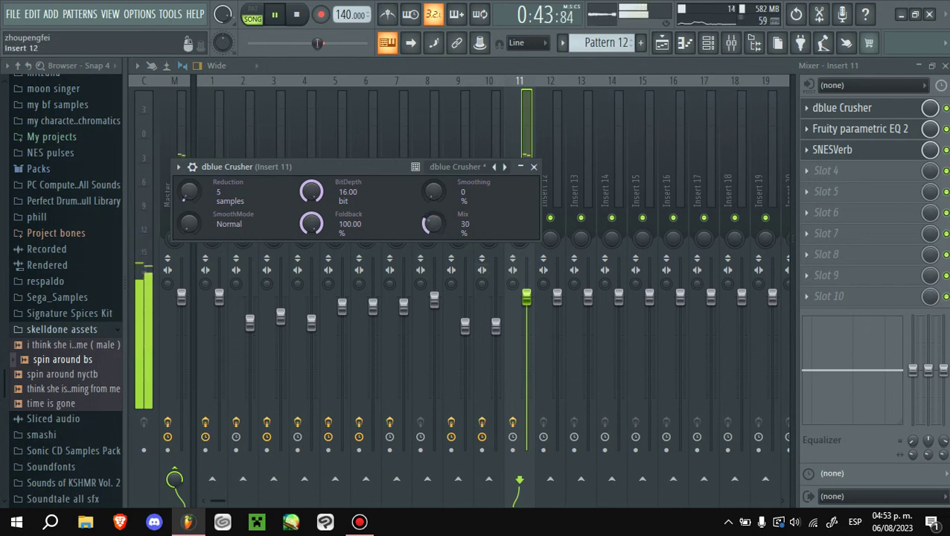
- Clear the bar selection, unsolo Track 10, and play the full arrangement from bar 25
key("F5")
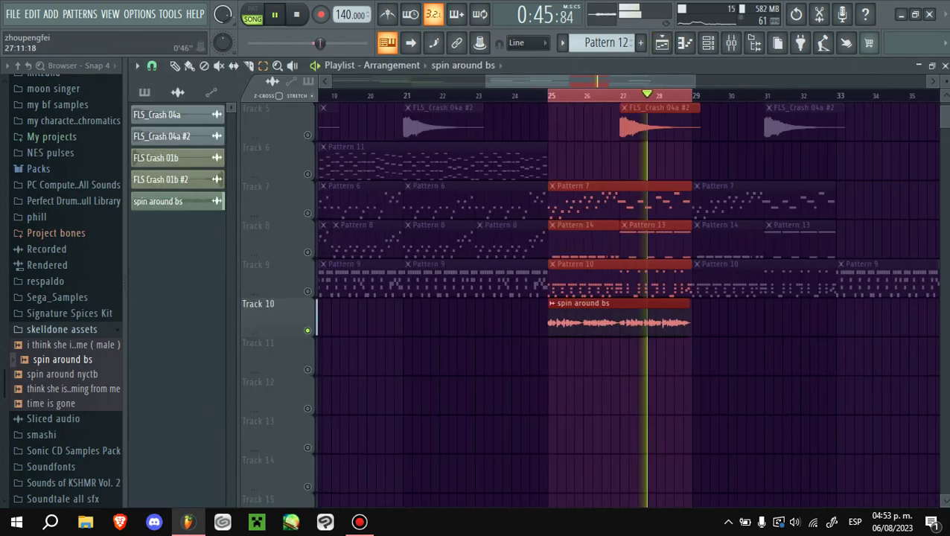
key("space")
right_click(308, 487)
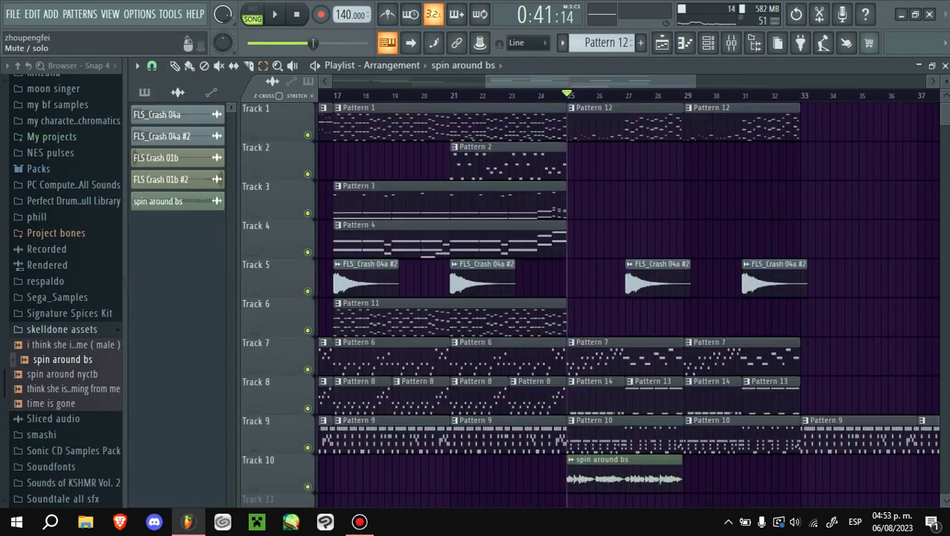
scroll(570, 402, "down", 3)
scroll(570, 402, "down", 1, "ctrl")
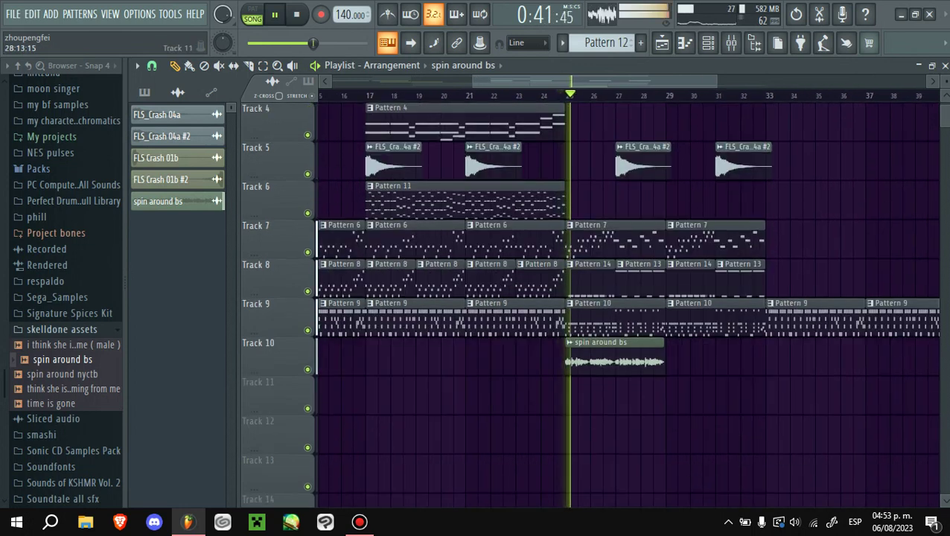
- Normalize the spin around bs sample, set its channel volume to 37%, and repeat its clip on Track 10 at bar 29
left_click(589, 343)
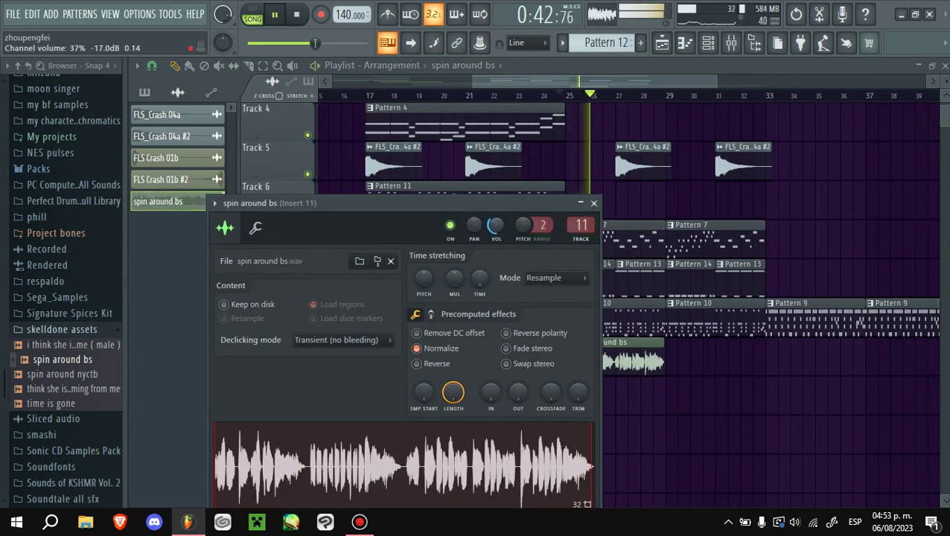
key("Escape")
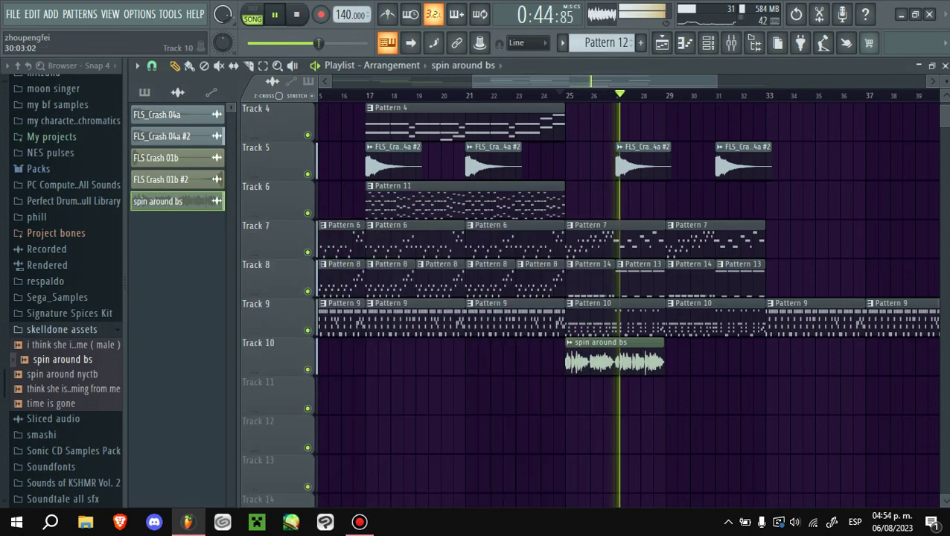
scroll(626, 298, "up", 3)
scroll(796, 157, "down", 1, "ctrl")
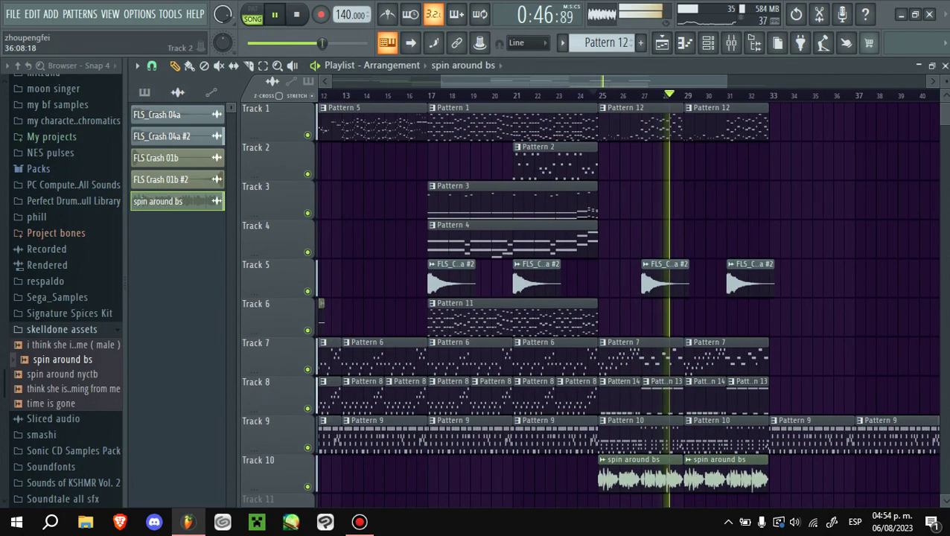
- Listen to the extended section up to bar 33 while examining how the tracks and spin around bs clips line up
scroll(625, 283, "up", 3, "ctrl")
scroll(626, 283, "down", 4)
scroll(626, 283, "up", 4)
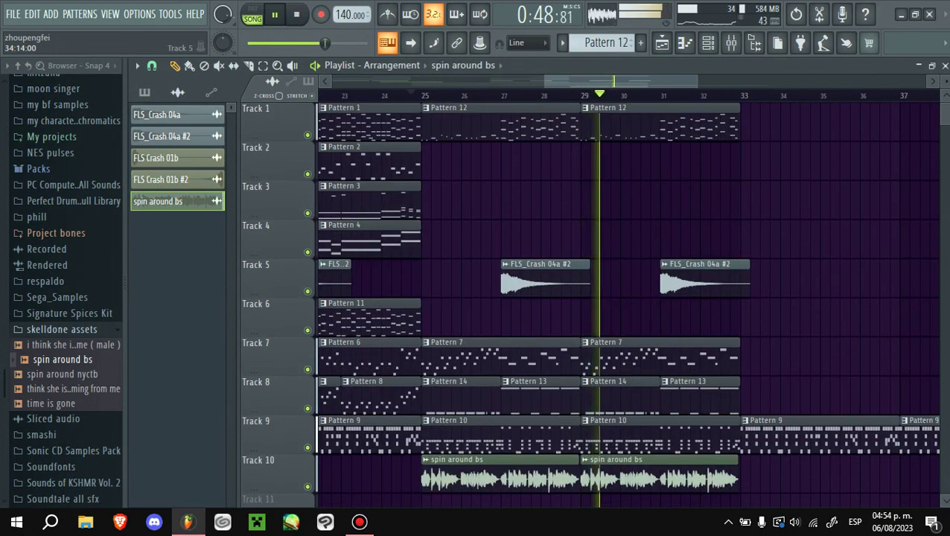
scroll(625, 298, "up", 2, "ctrl")
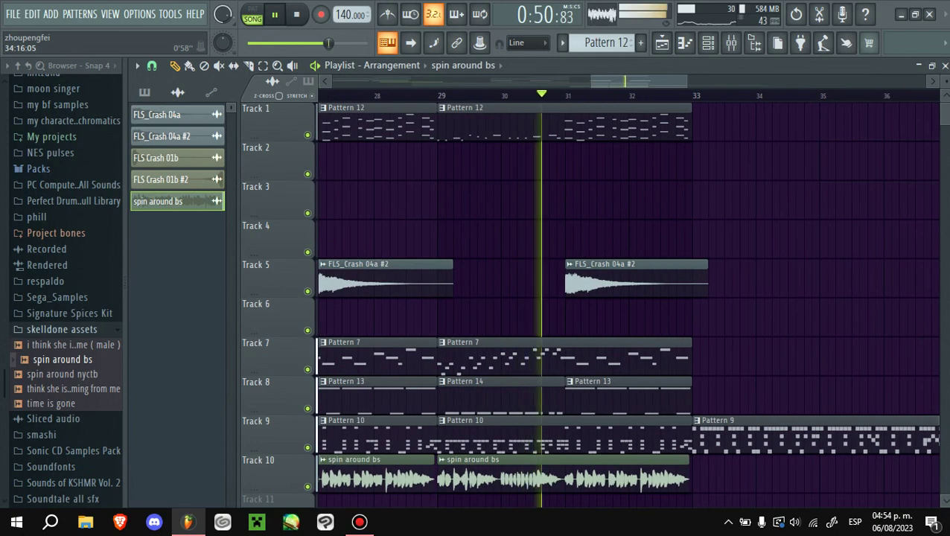
scroll(625, 298, "down", 2)
scroll(625, 298, "down", 1, "alt")
scroll(626, 298, "up", 1)
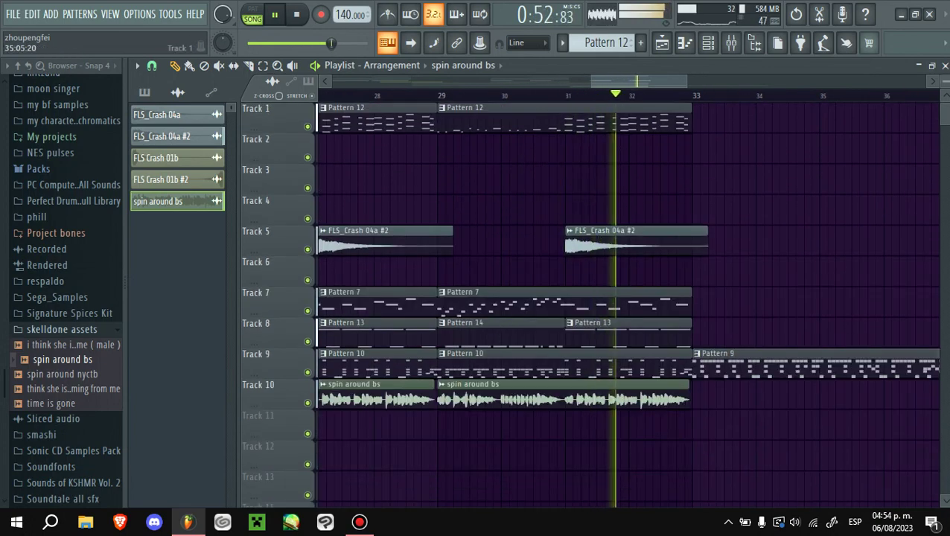
scroll(626, 298, "down", 3, "ctrl")
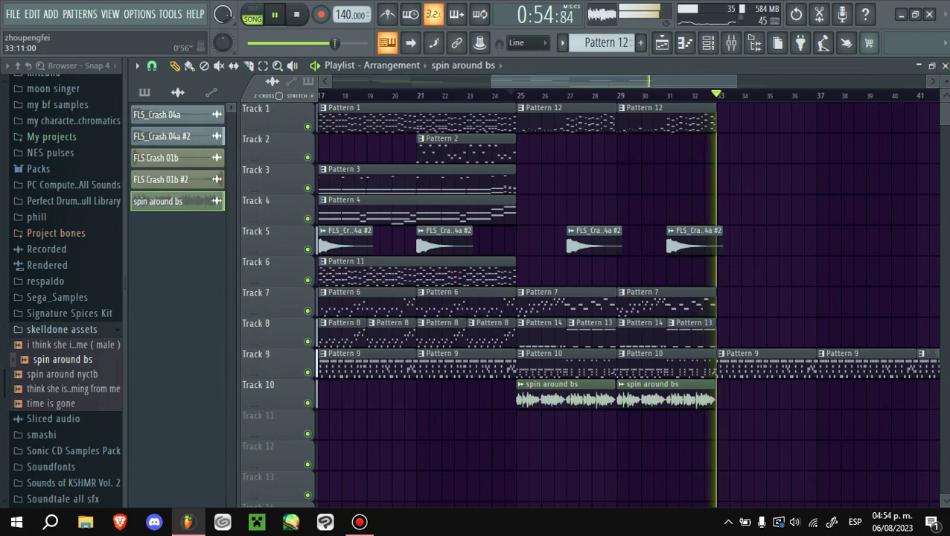
key("space")
- Pick Pattern 6 from Track 7 and replay the arrangement from just before bar 25
scroll(625, 298, "up", 2, "ctrl")
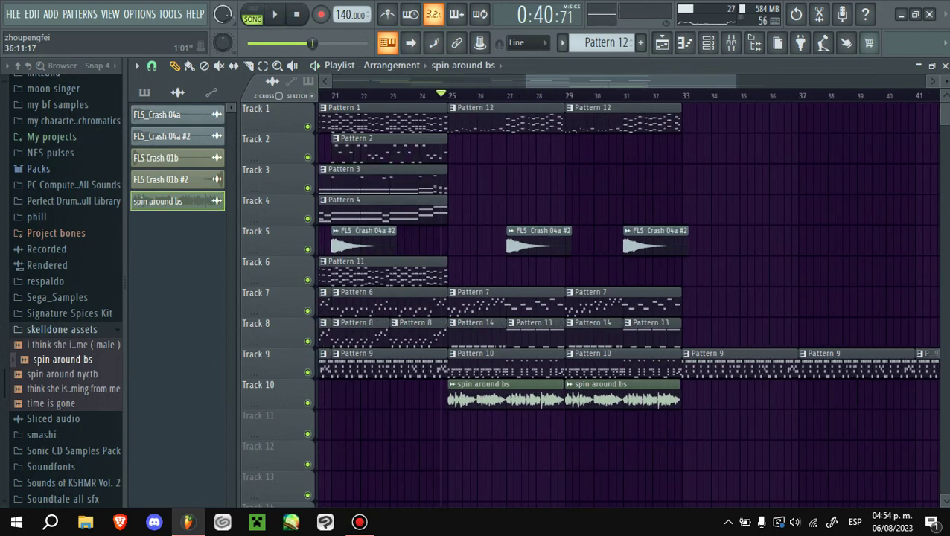
left_click(356, 298)
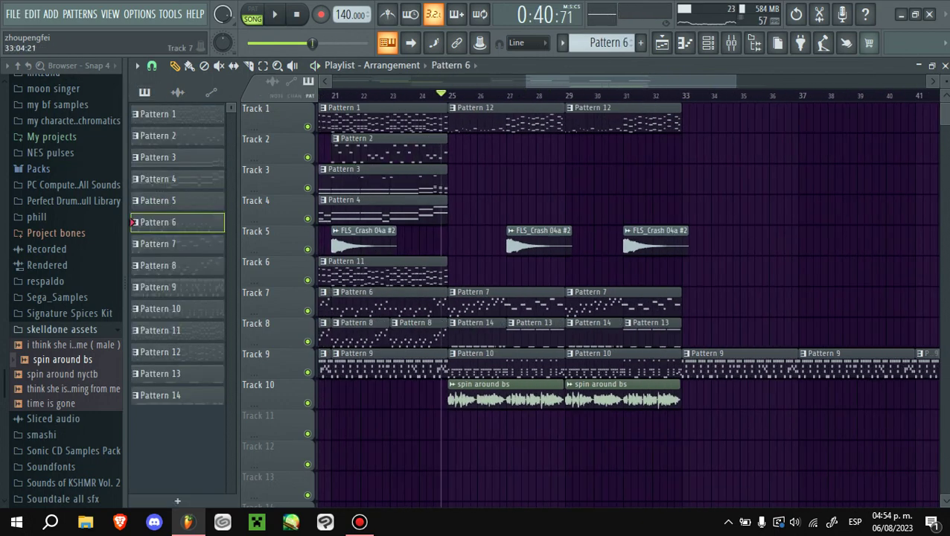
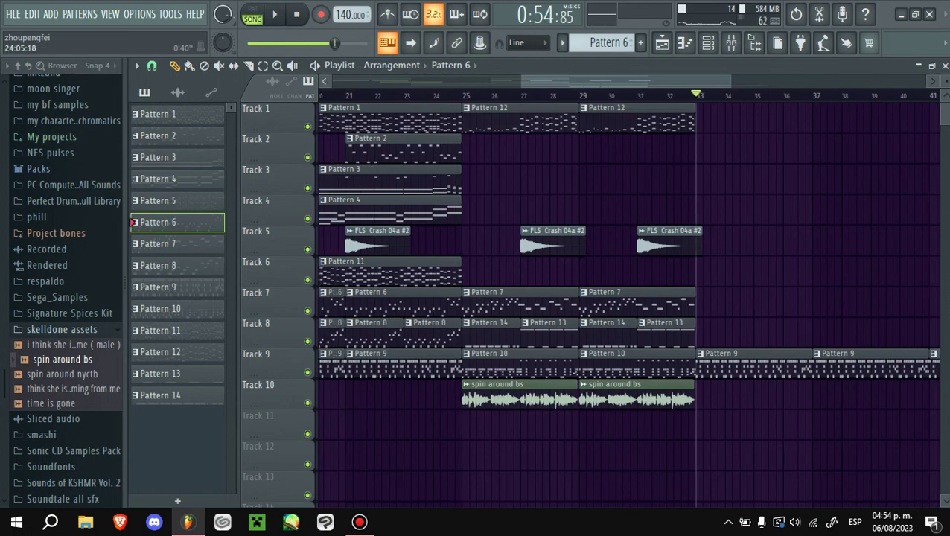
left_click(449, 95)
key("space")
scroll(454, 298, "down", 2)
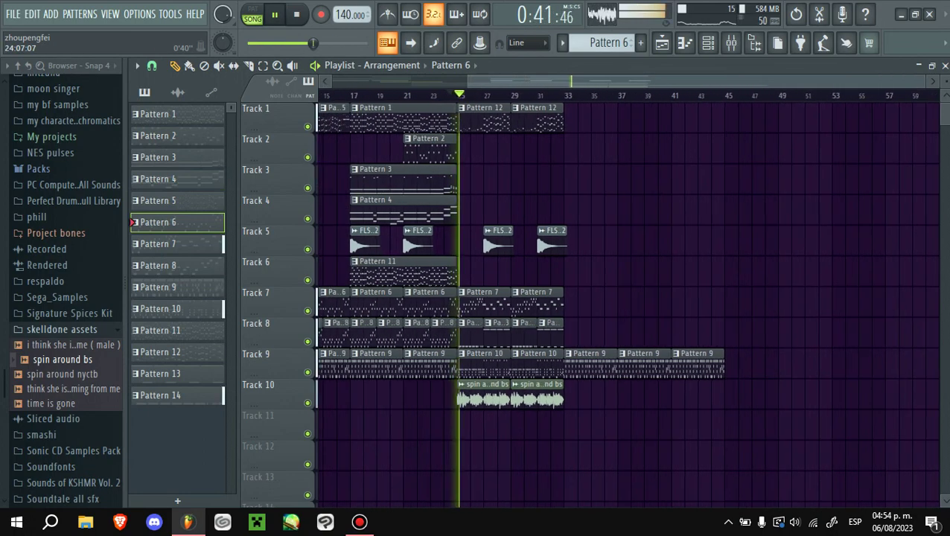
scroll(339, 275, "up", 3)
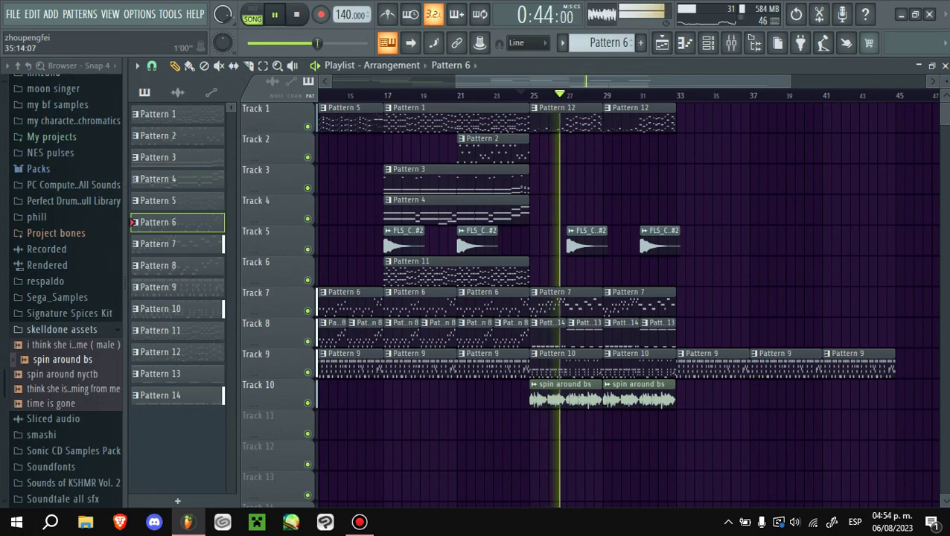
- Place Pattern 6 on Track 7 at bar 33, make that clip a unique pattern, and open its notes for editing
scroll(339, 276, "up", 3)
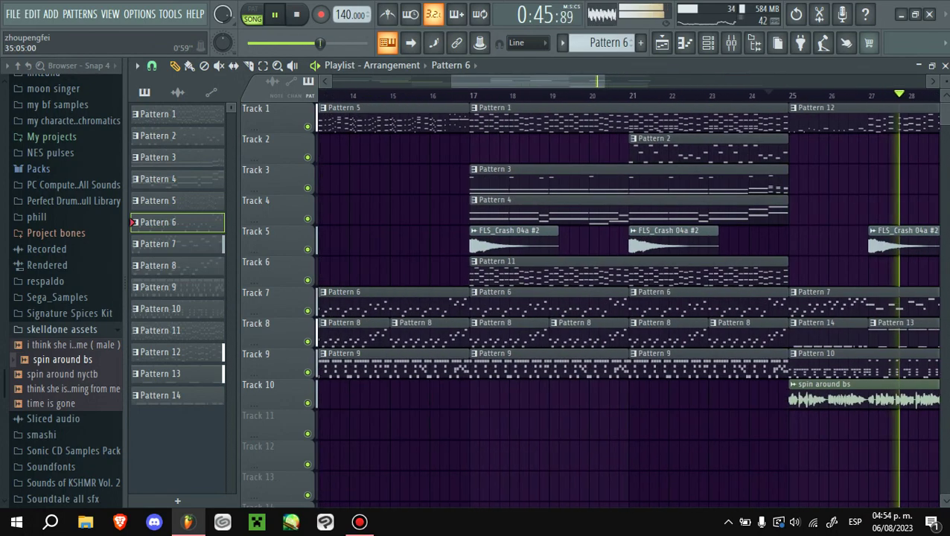
scroll(566, 298, "down", 4)
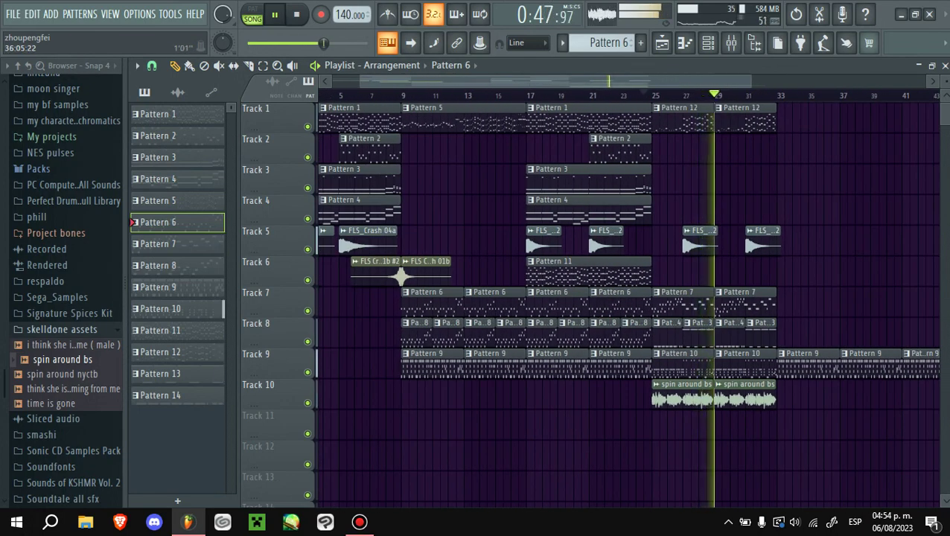
scroll(834, 178, "up", 2)
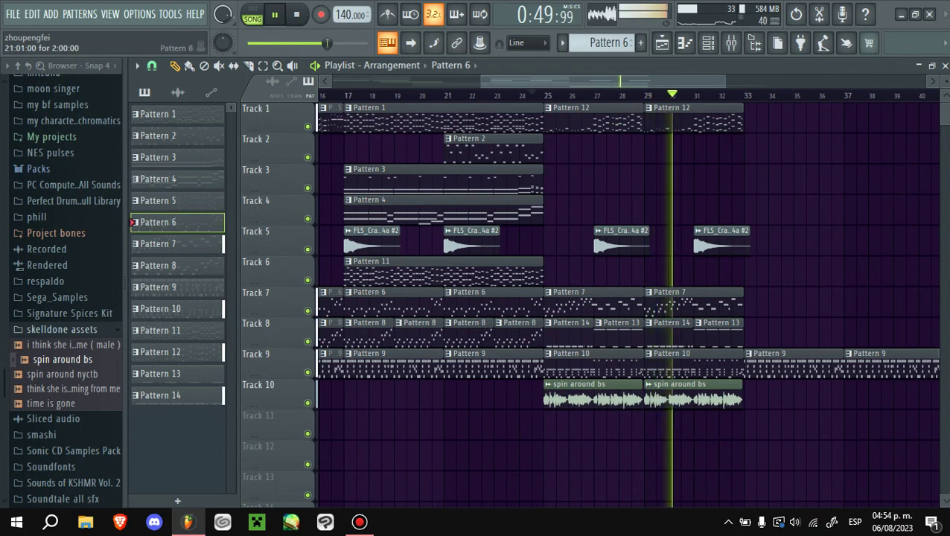
left_click(752, 300)
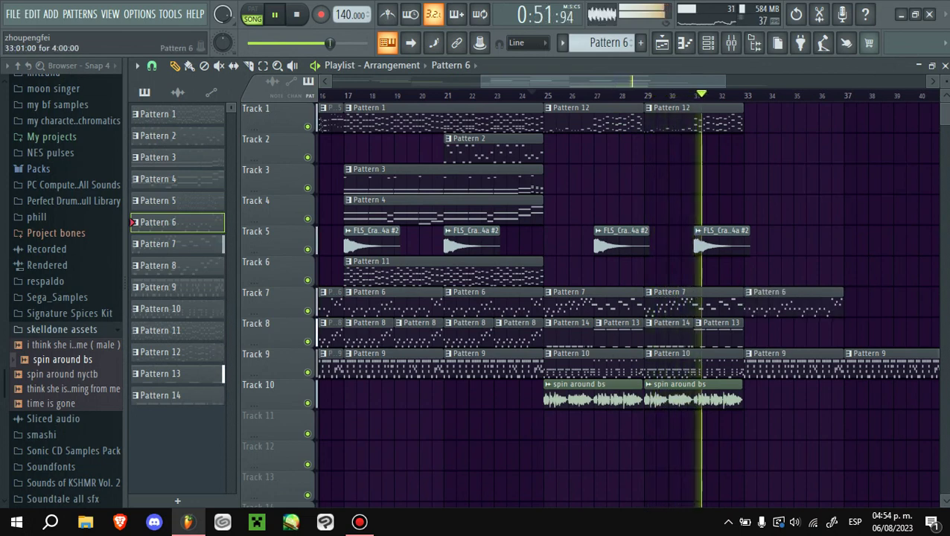
right_click(747, 298)
left_click(780, 383)
double_click(775, 299)
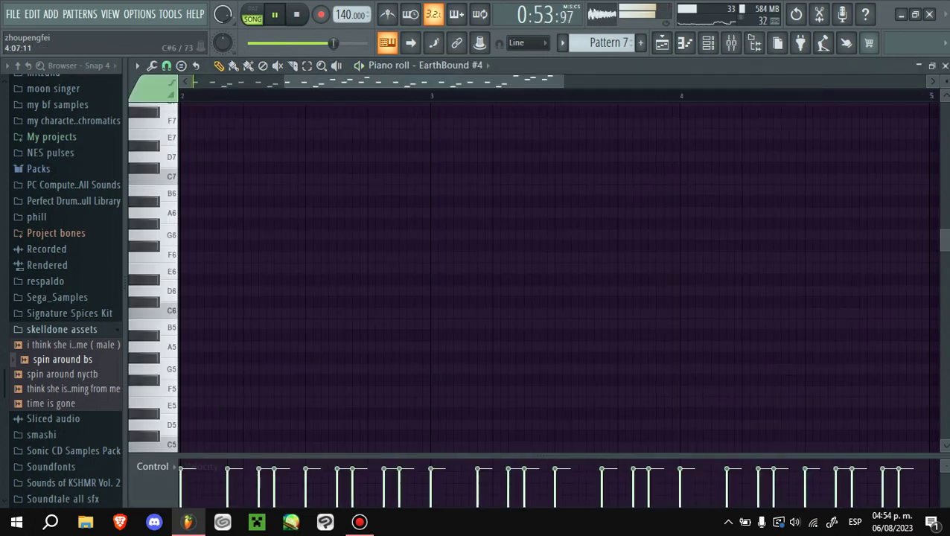
- Clear the old melody from Pattern 7's Setzer's_SPC_Soundfont channel and start bar 1 with F#3, F#3, F3 and F#3
key("space")
key("l")
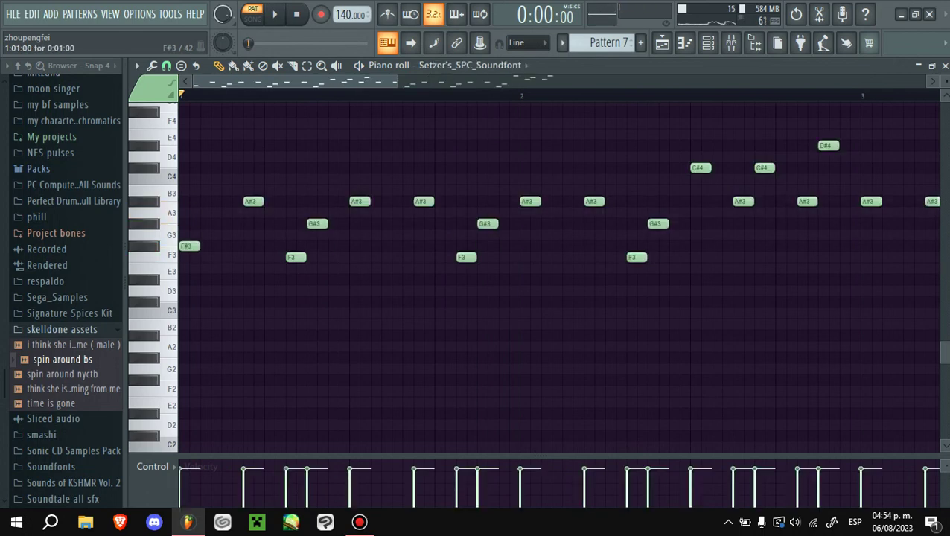
key("ctrl+z")
key("space")
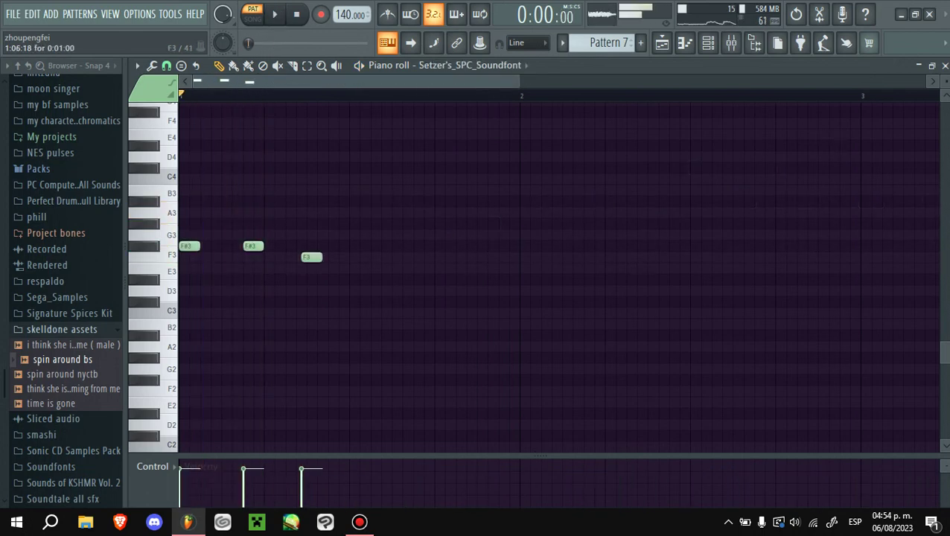
key("ctrl+z")
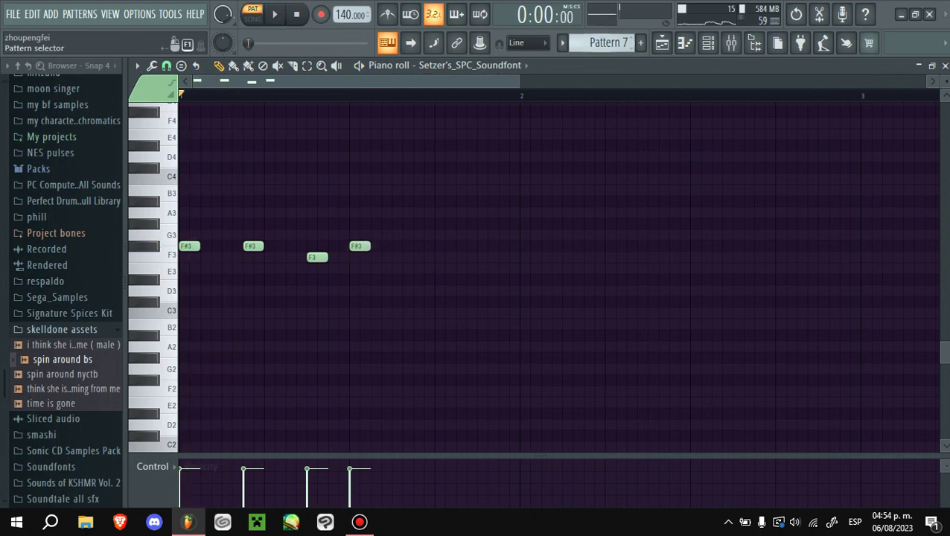
- Finish bar 1 of the Setzer's_SPC_Soundfont melody with an F#3 and an F3, checking the timing by playback
key("ctrl+z")
key("ctrl+z")
key("space")
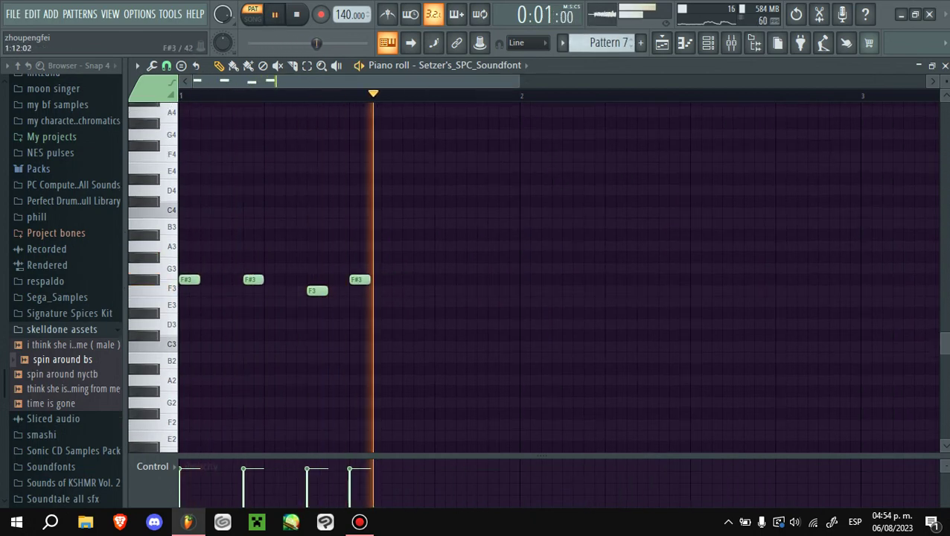
key("g")
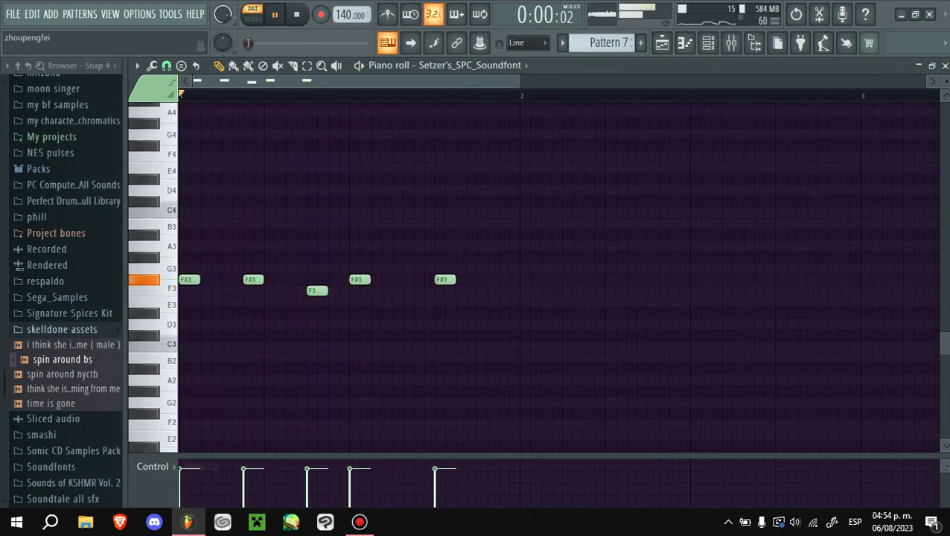
key("v")
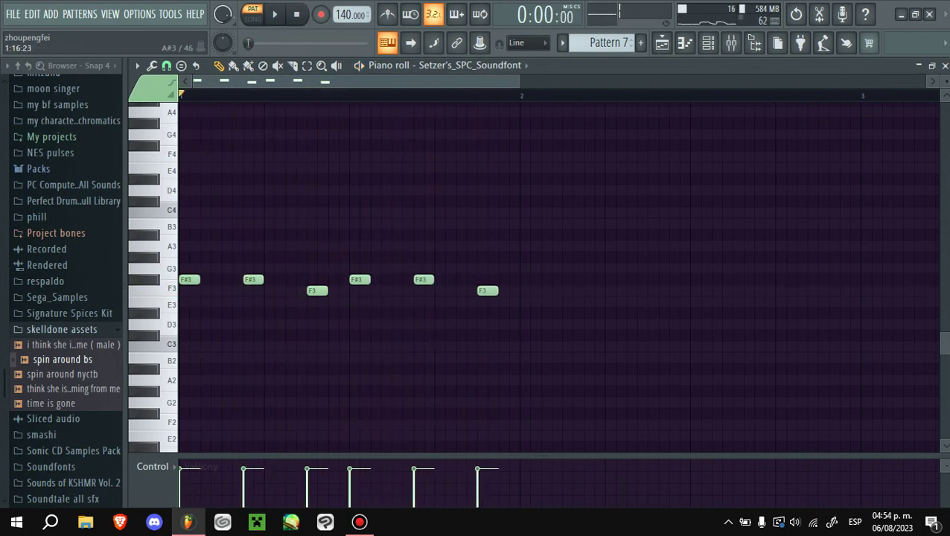
- Write bar 2 of the melody as G#3, G#3, C4, C#4, C#4, C4 while auditioning the pattern
key("h")
key("space")
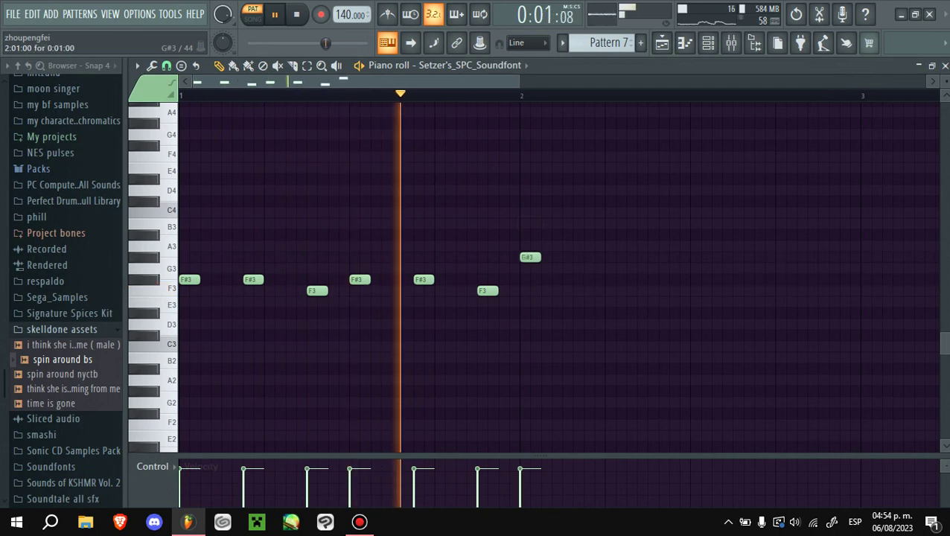
key("space")
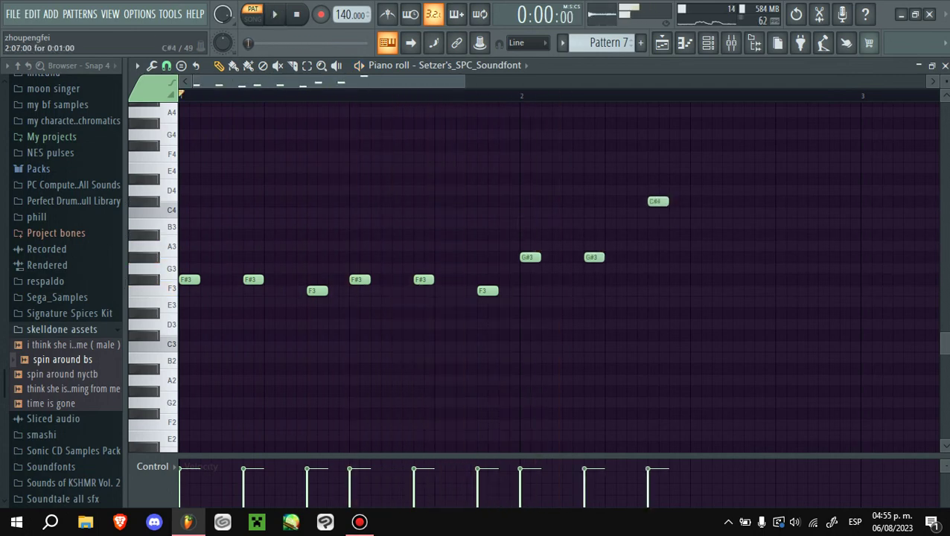
key("l")
key("space")
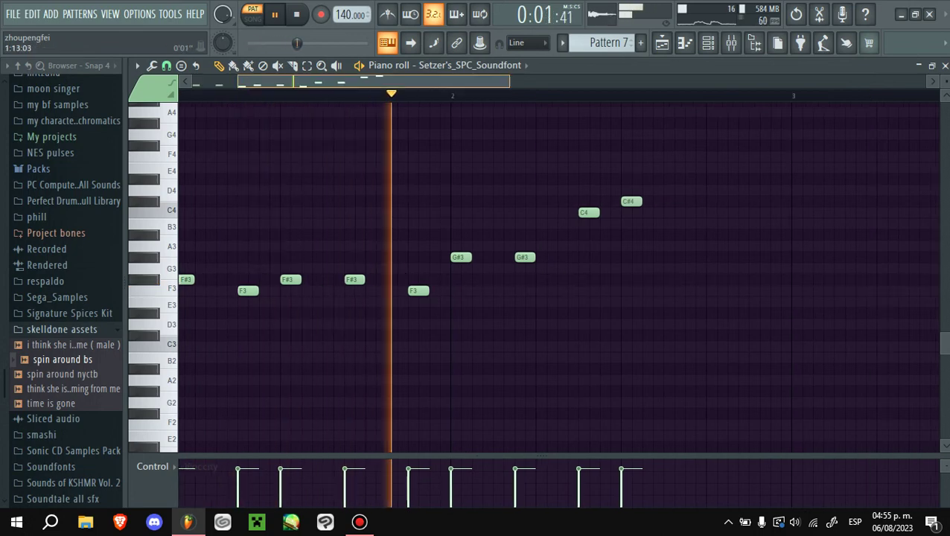
scroll(558, 275, "up", 1)
key("space")
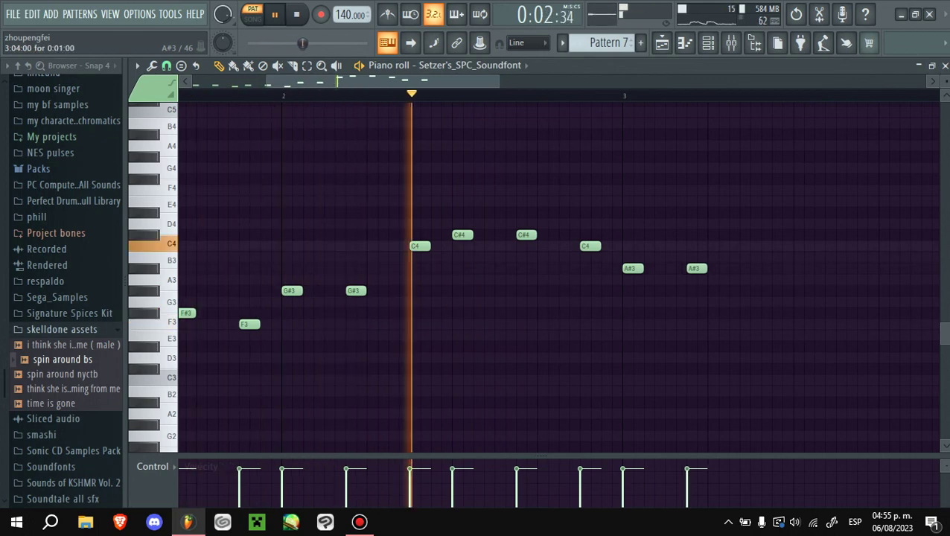
- Fill bar 3 with A#3, A#3, G#3, A#3, A#3, C#4 and begin bar 4 with D#4, D#4, C#4
left_click_drag(692, 268, 697, 268)
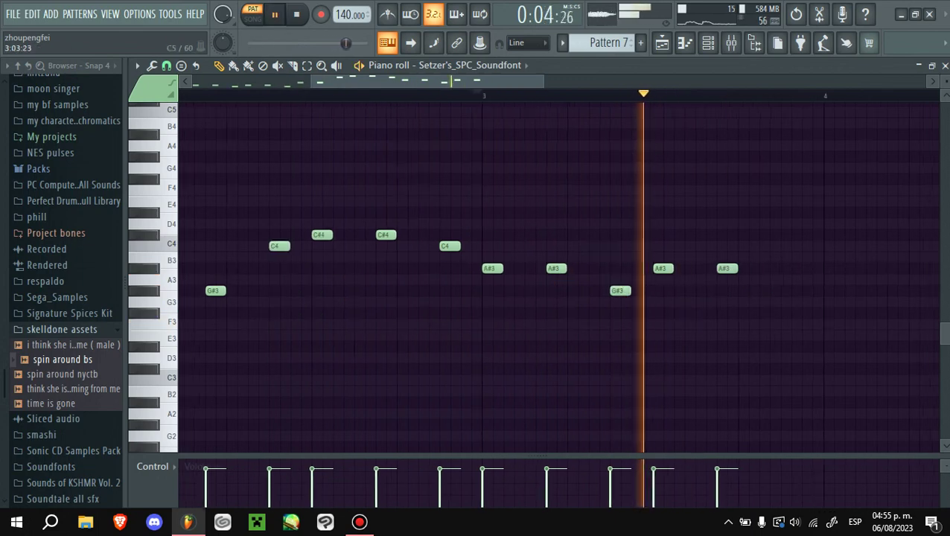
key("space")
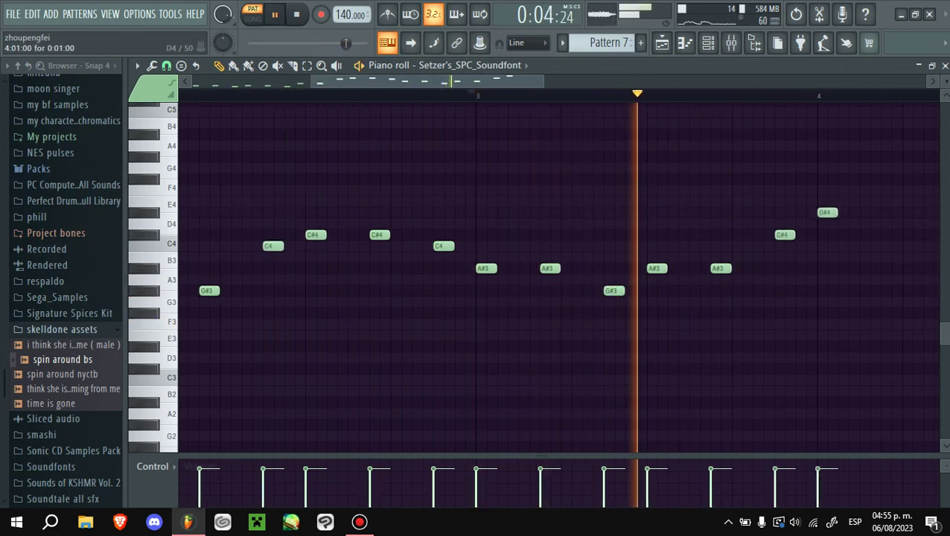
key("space")
right_click(629, 212)
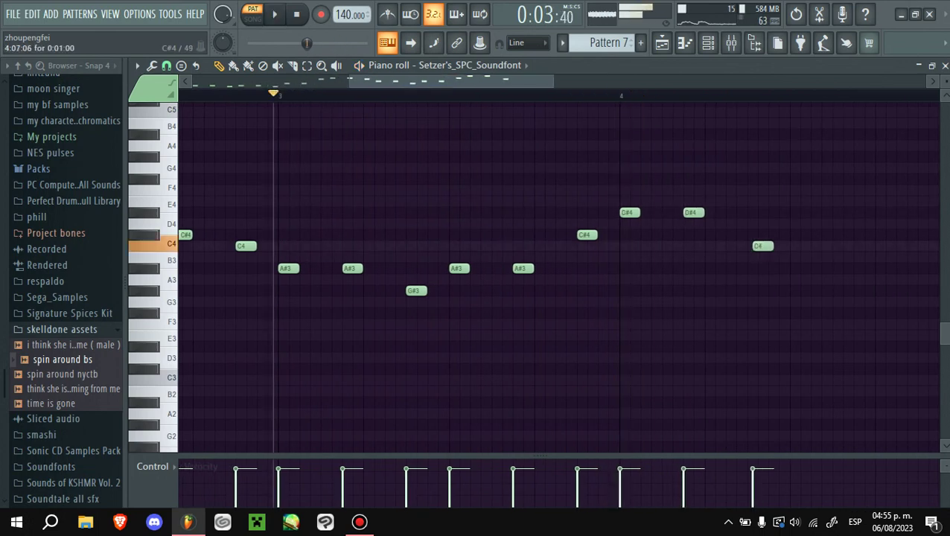
key("space")
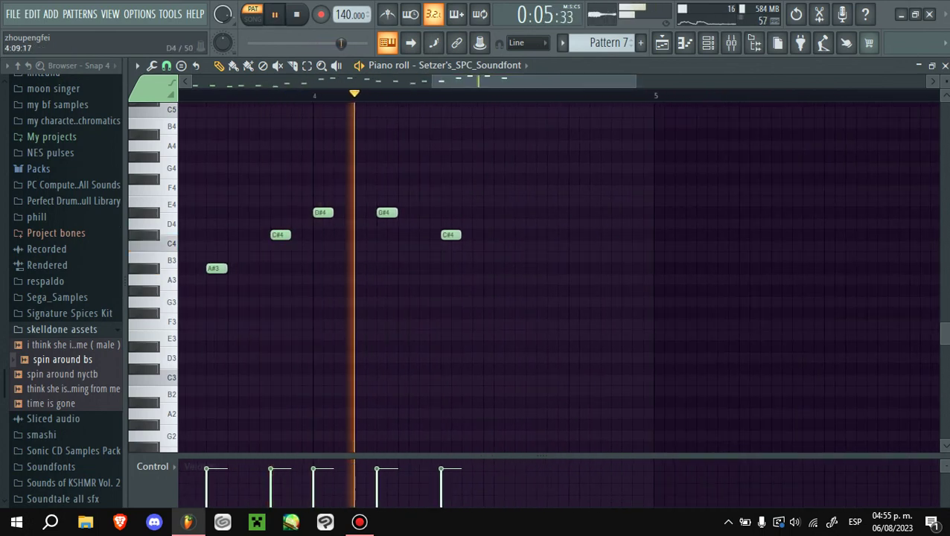
- Complete bar 4 of the melody with F4, F4 and C#4, playing it back to check
key("space")
left_click(491, 191)
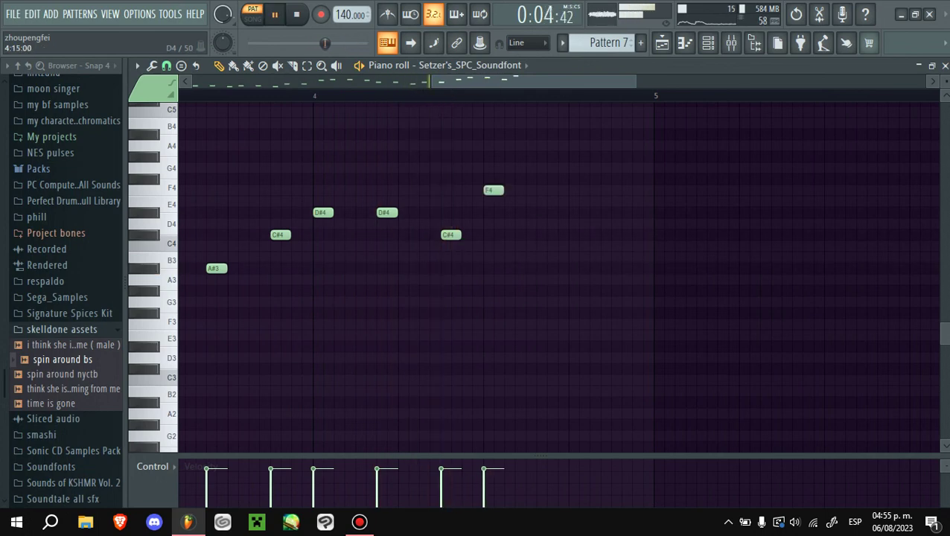
scroll(558, 276, "up", 1)
left_click(558, 224)
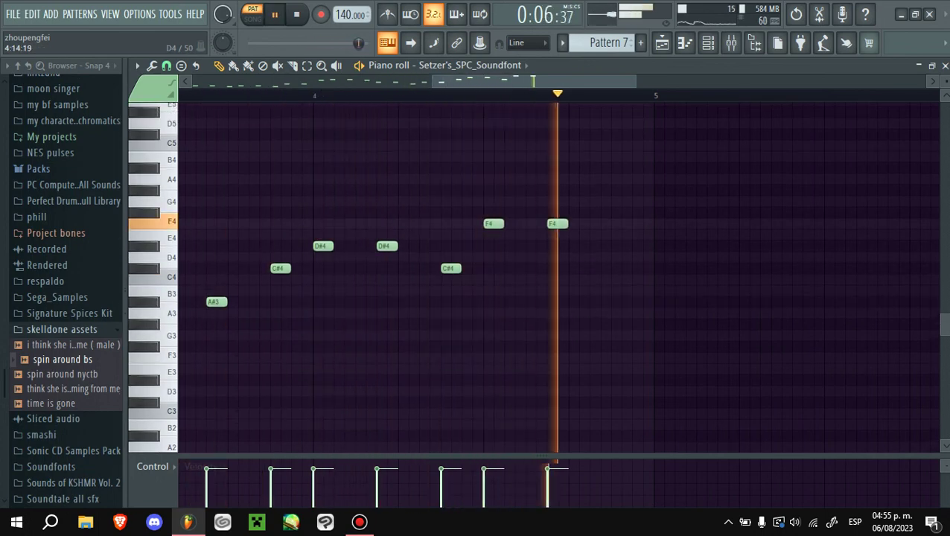
key("space")
left_click(616, 268)
scroll(559, 276, "down", 3)
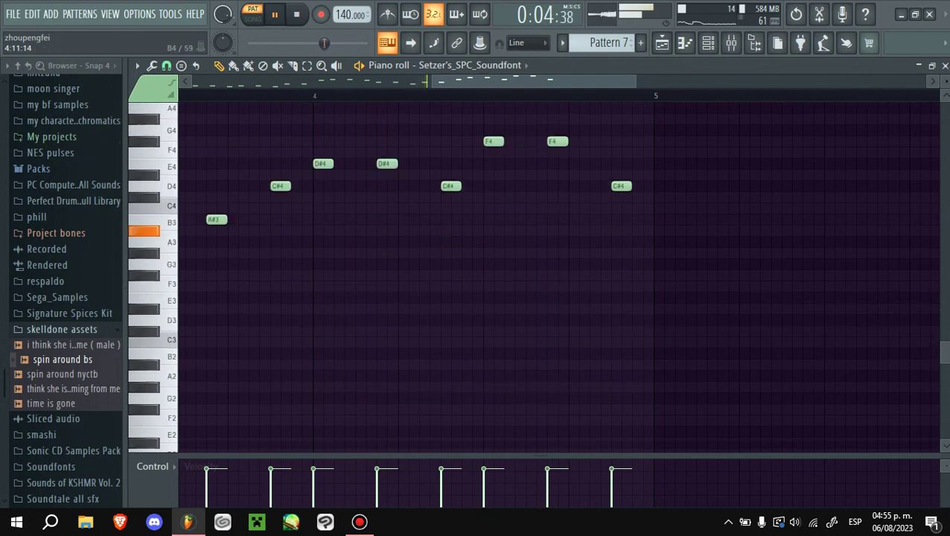
- Copy the finished Pattern 7 melody from Setzer's_SPC_Soundfont to the EarthBound #4 channel and deselect the pasted notes
scroll(558, 276, "down", 2)
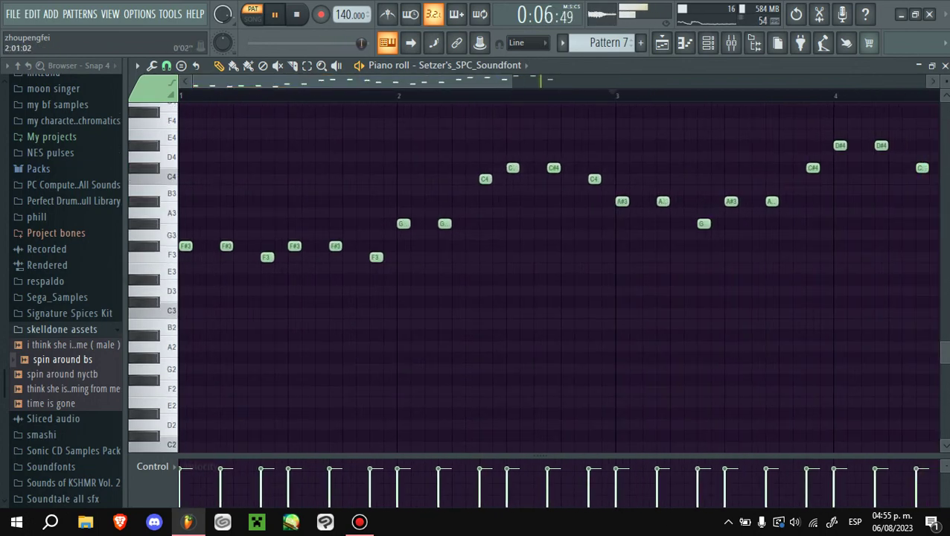
left_click(446, 64)
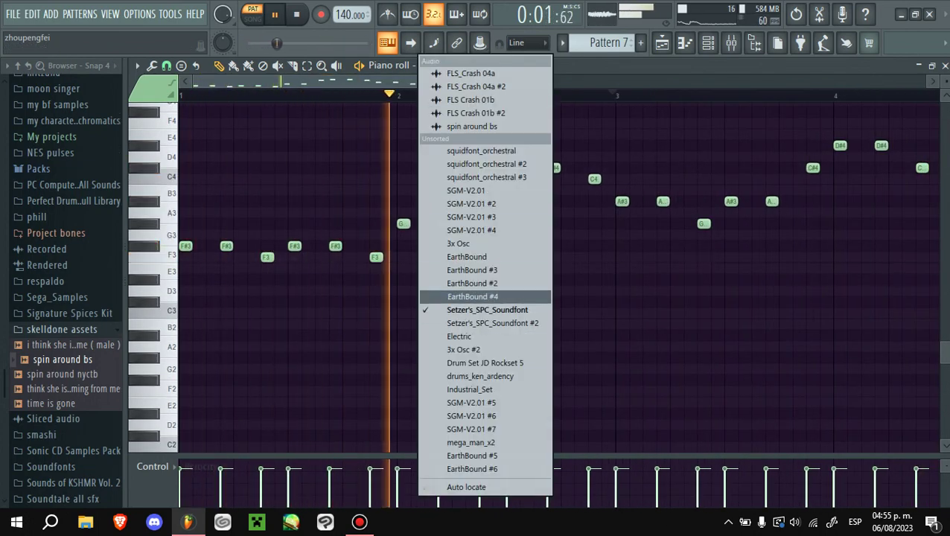
left_click(472, 297)
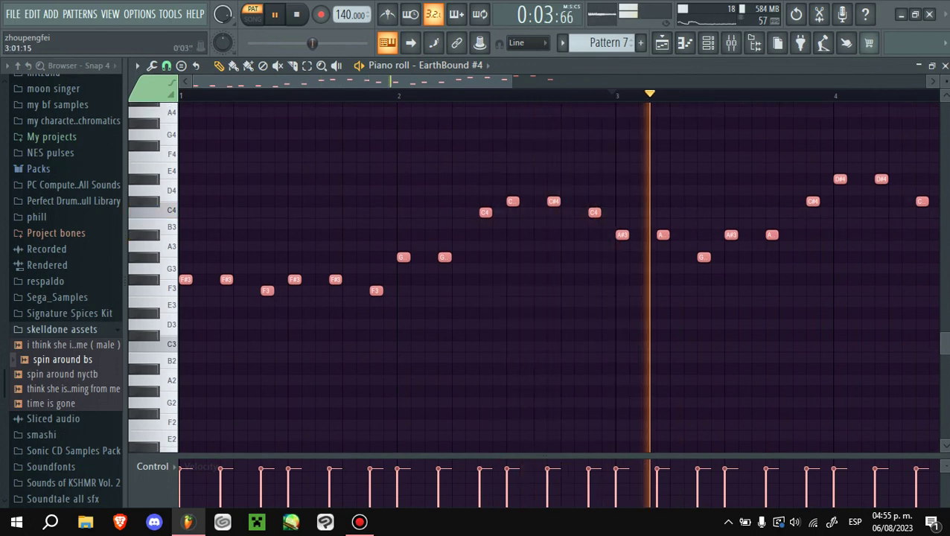
key("ctrl+d")
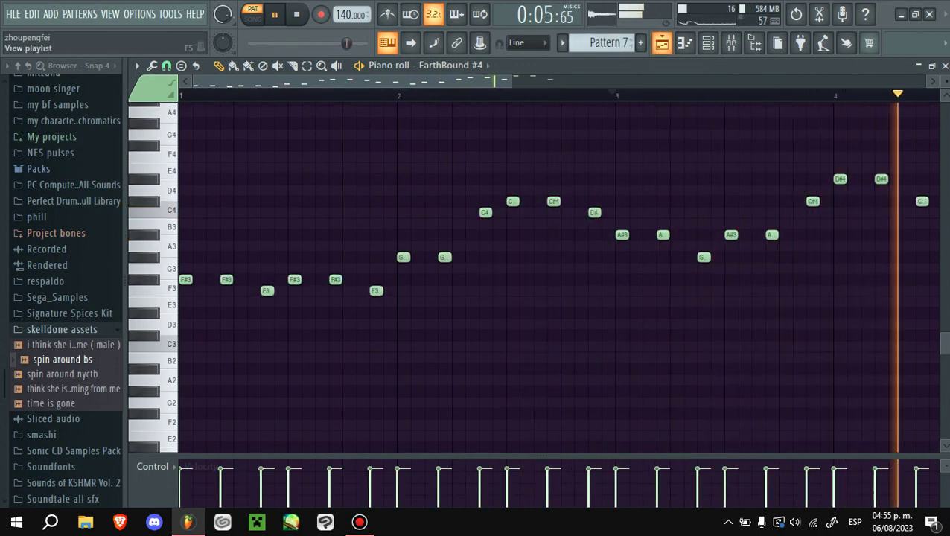
- Set the EarthBound #4 channel volume to 50% and return to the playlist in song mode
key("F5")
key("F6")
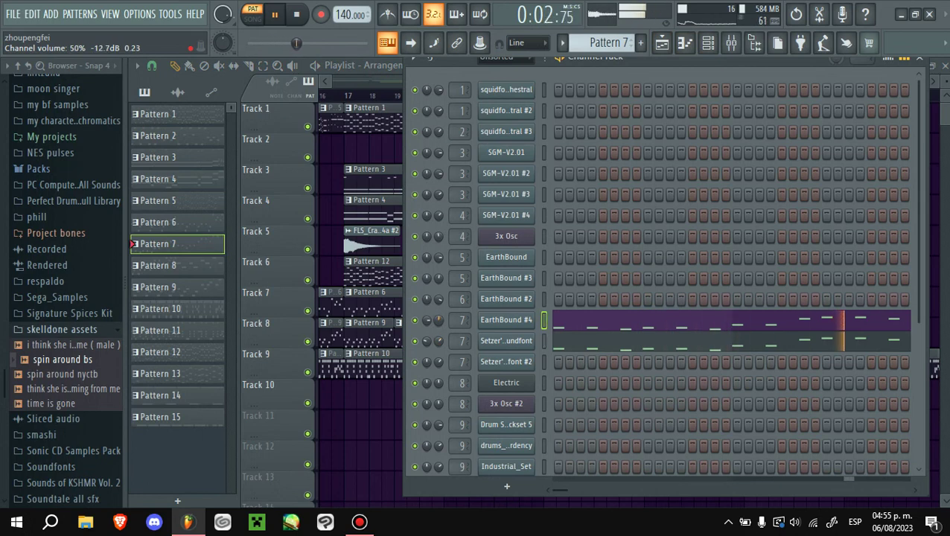
left_click(662, 43)
key("l")
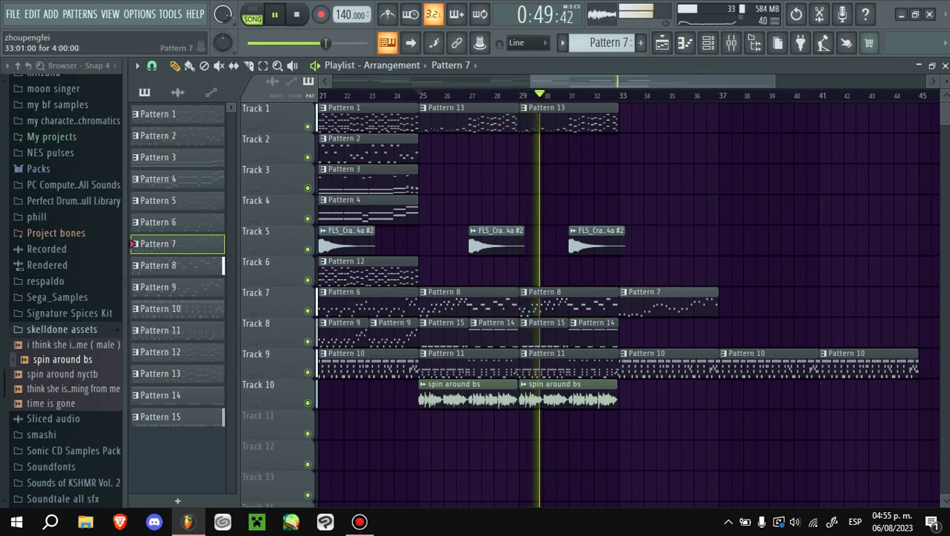
- Repeat Pattern 7 on Track 7 at bars 37 and 41, and add an FLS_Crash 04a #2 clip on Track 5 at bar 33
key("ctrl+b")
key("ctrl+b")
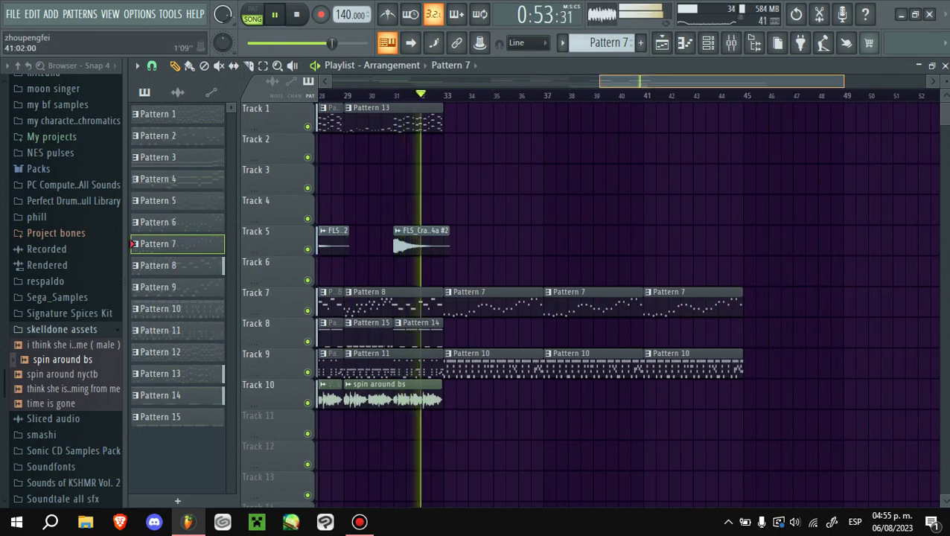
key("ctrl+b")
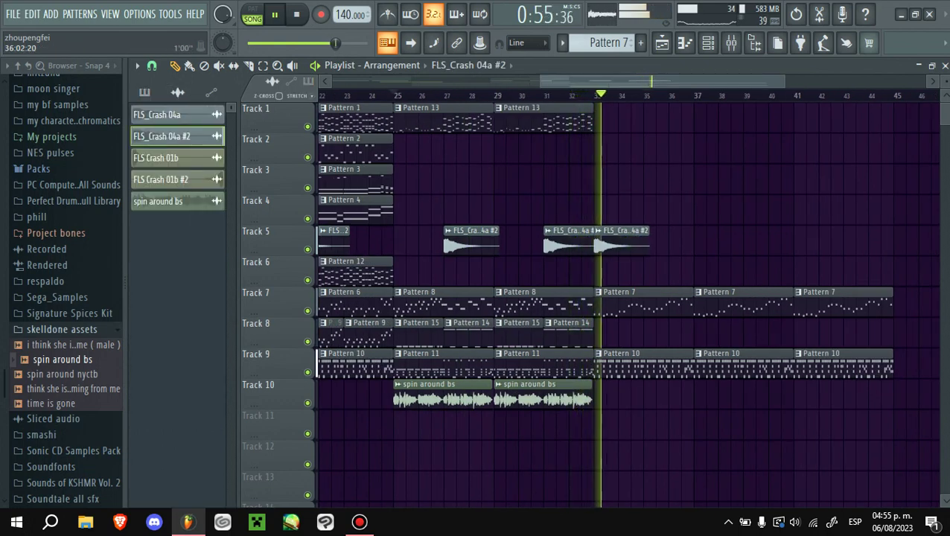
- Extend the section to bar 49 with Pattern 7 on Track 7 and Pattern 10 on Track 9 at bar 45
key("ctrl+b")
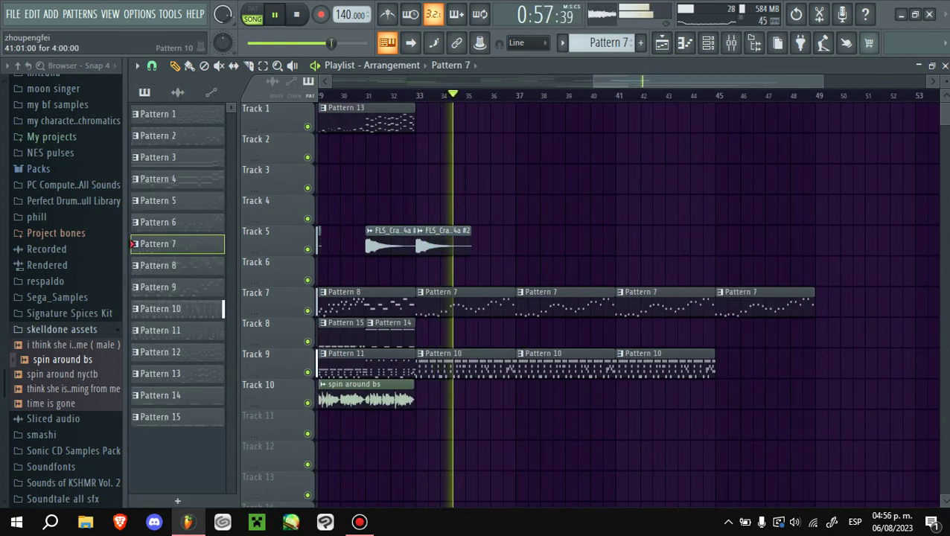
left_click(160, 308)
key("ctrl+b")
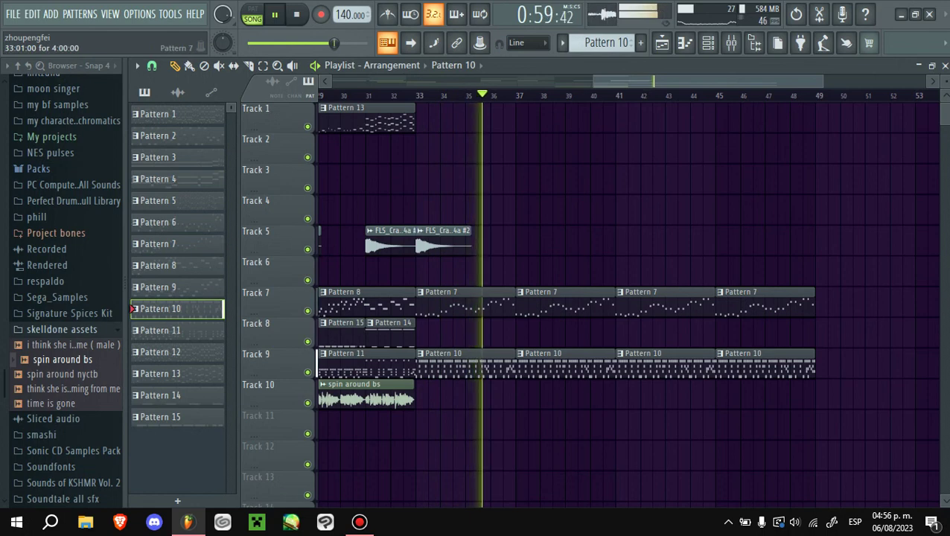
- Create Pattern 16 and paste the Pattern 7 melody into its Electric channel
key("F7")
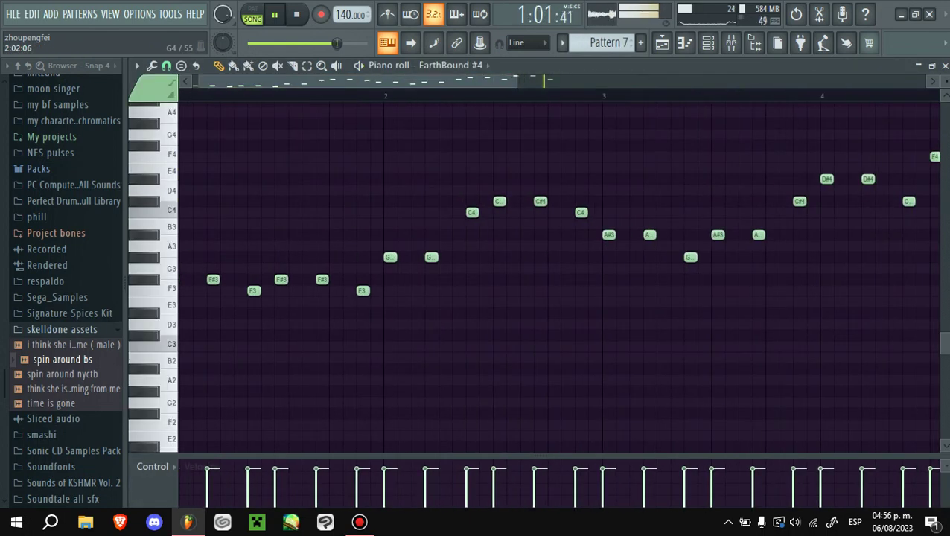
key("F5")
left_click(135, 417)
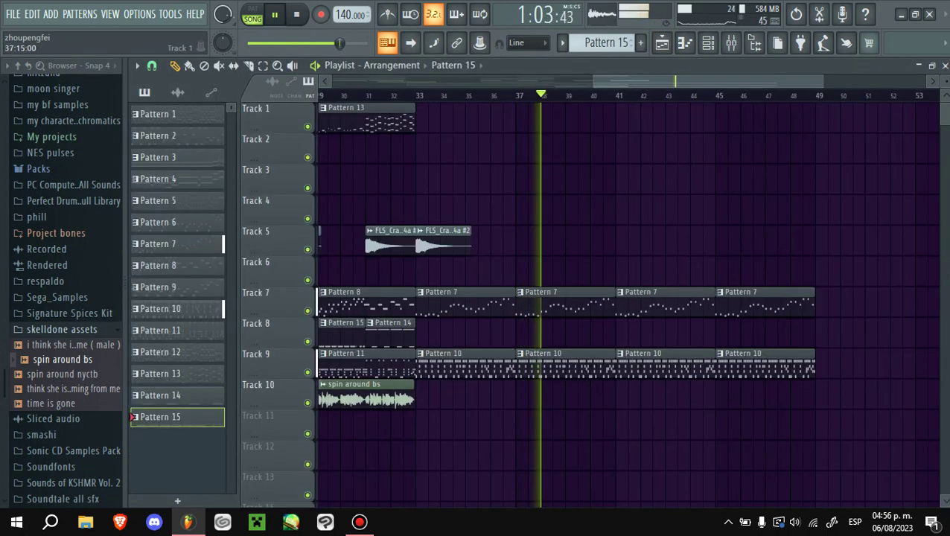
key("F4")
key("F7")
left_click(403, 65)
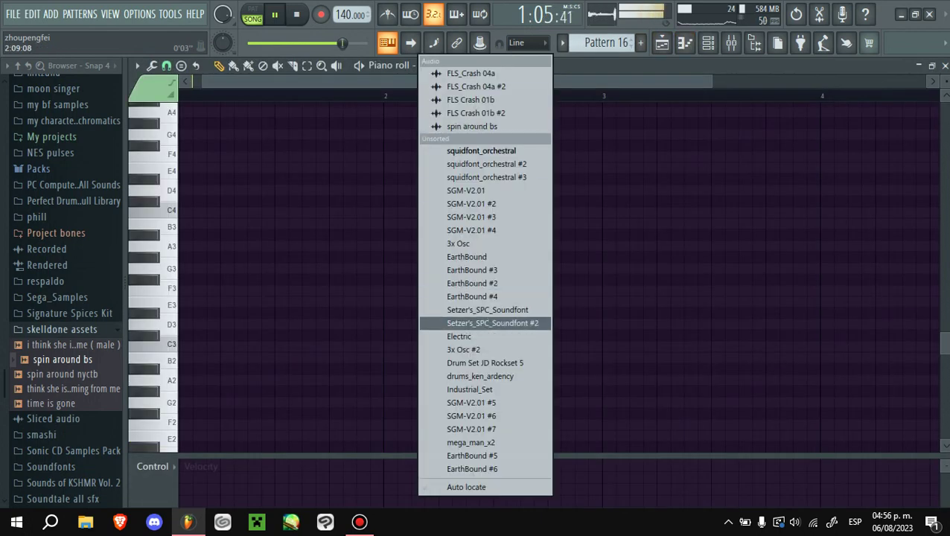
left_click(459, 337)
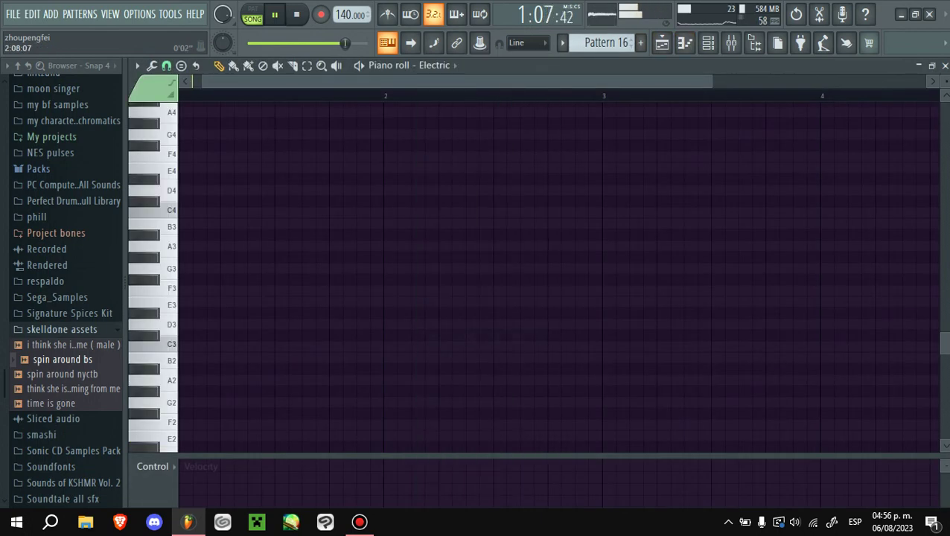
key("ctrl+v")
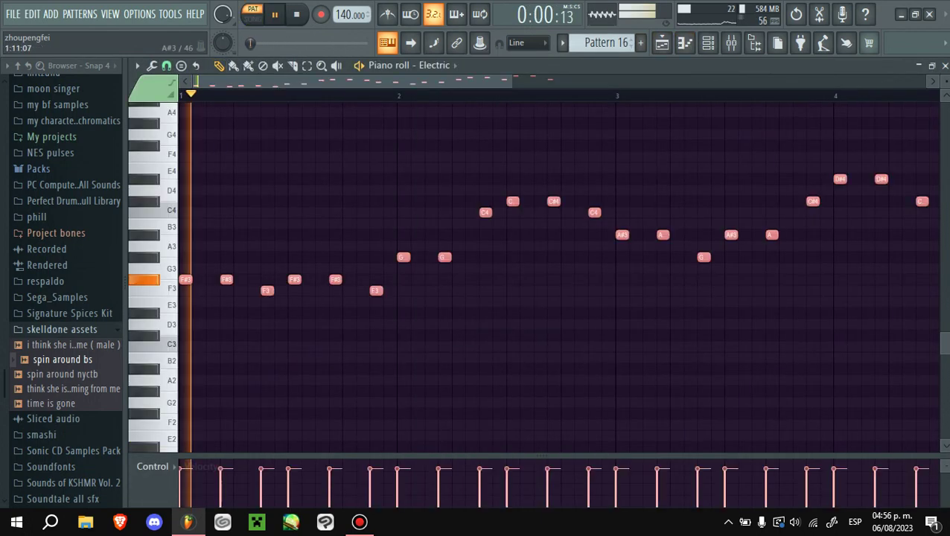
- Fill gaps between the Electric melody notes in bar 1 with three C#3 notes and one F3, checking by playback
left_click(197, 335)
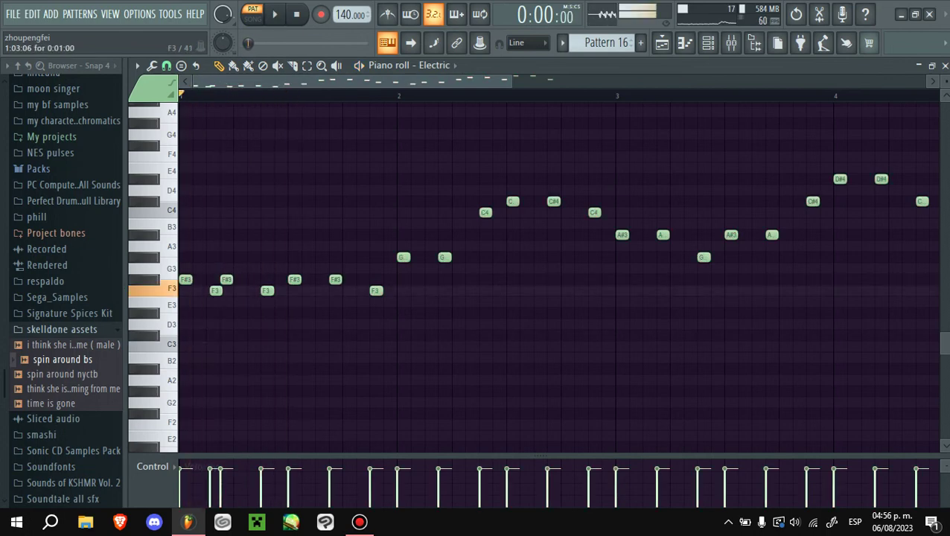
key("space")
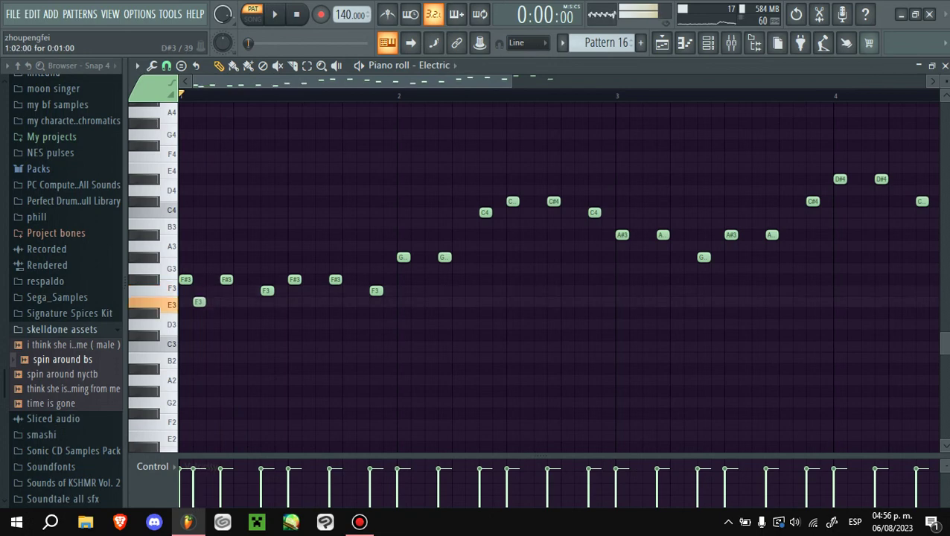
left_click(212, 290)
key("space")
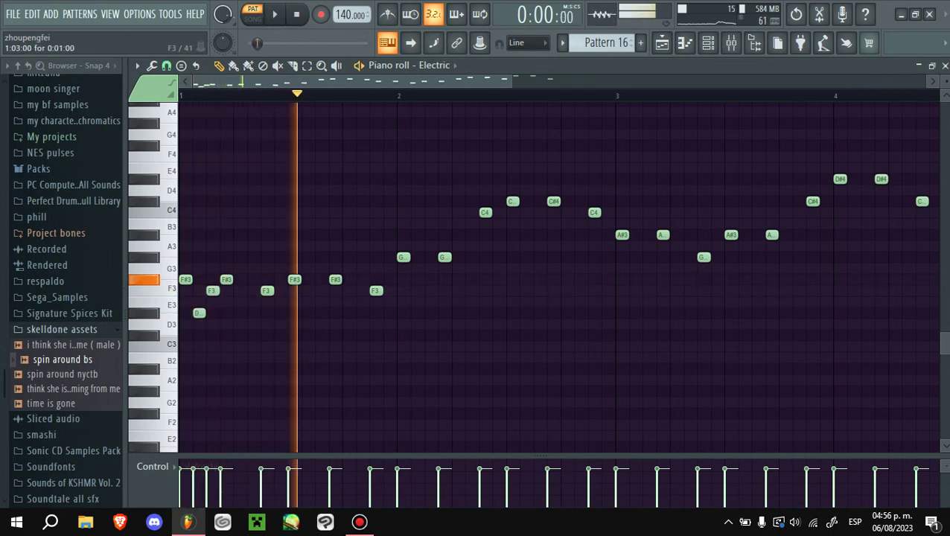
key("space")
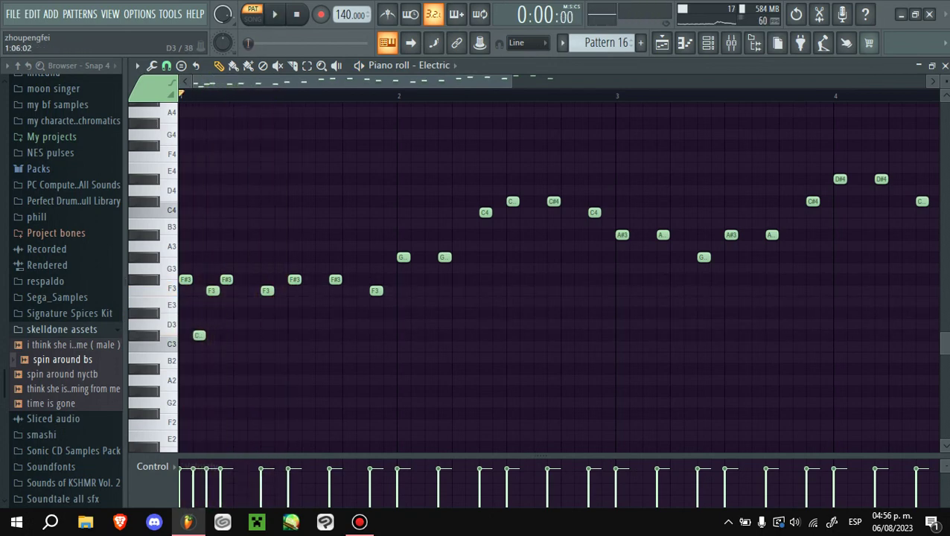
key("space")
left_click(254, 335)
key("space")
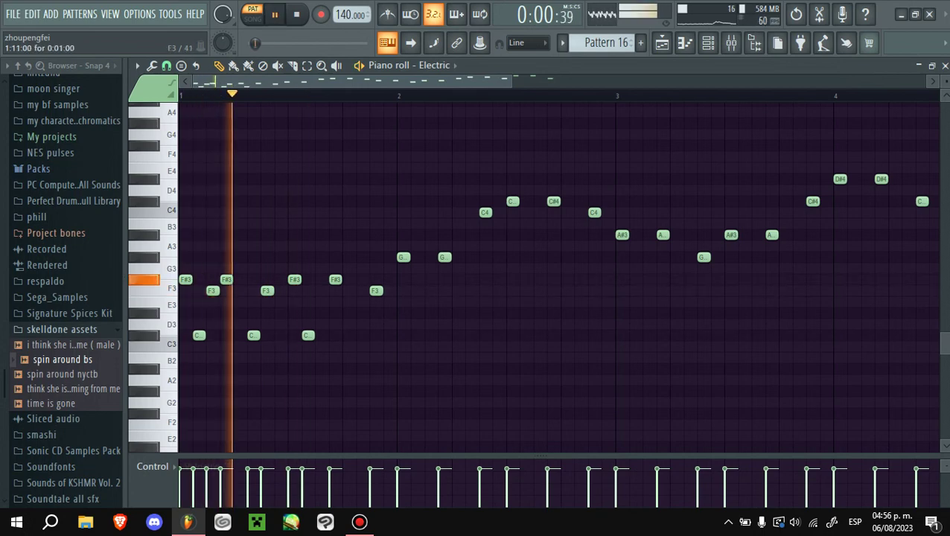
- Complete the bar 1 filler with an F3 and a C#3, and add D#3 and G3 early in bar 2
left_click(321, 290)
left_click(418, 313)
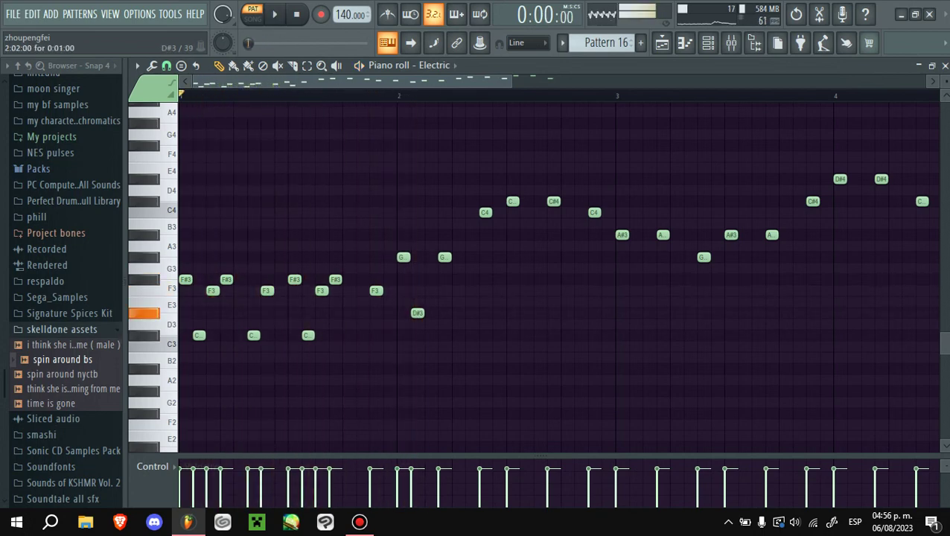
key("space")
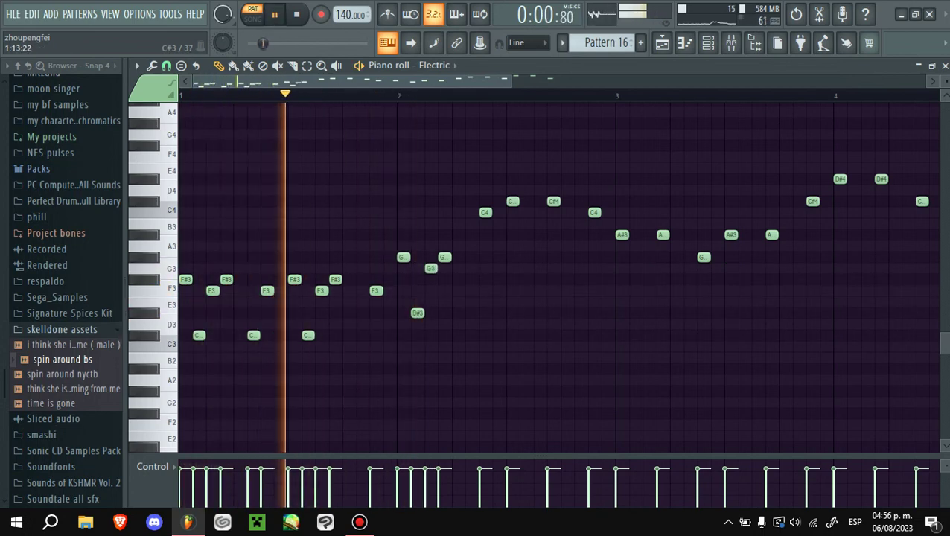
left_click(363, 335)
key("space")
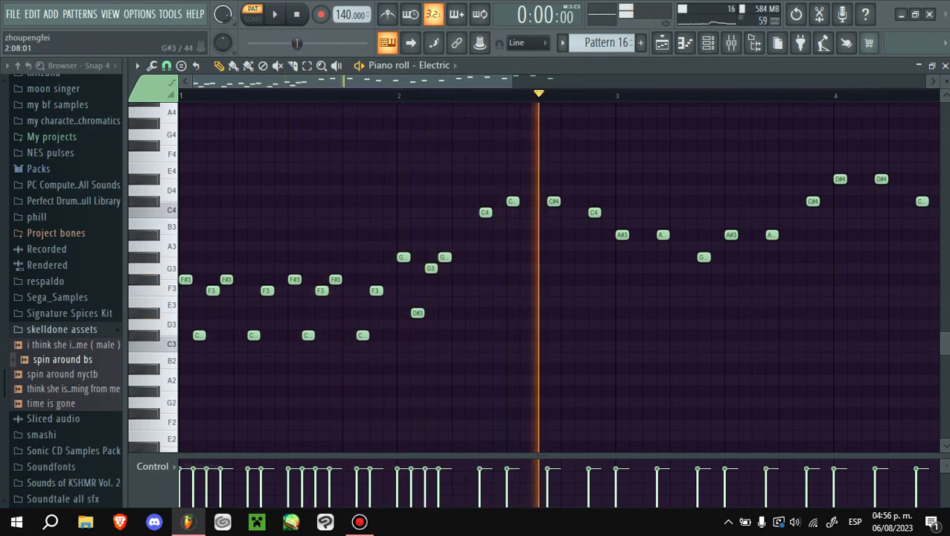
- Fill the remaining gaps in bar 2 with three A#3 notes and one C4, checking by playback
key("space")
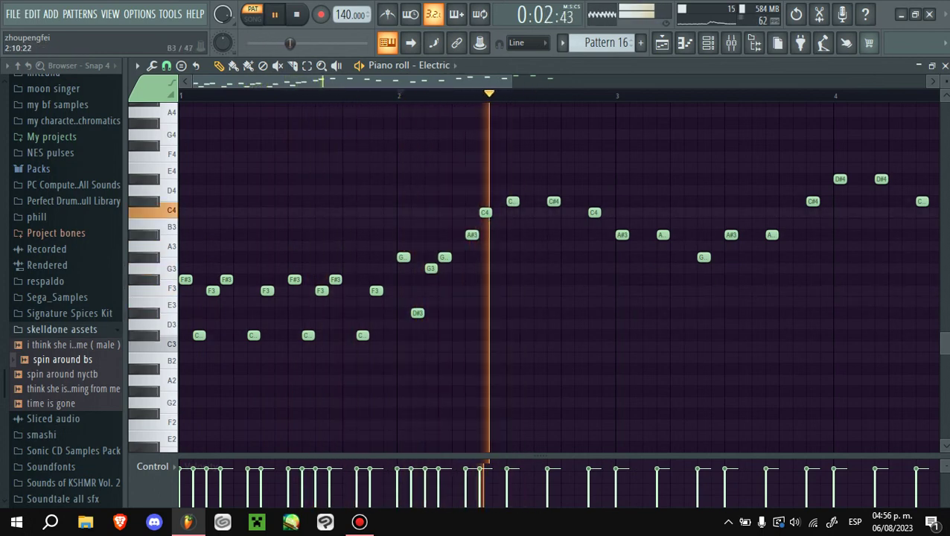
left_click(535, 235)
left_click(540, 212)
key("space")
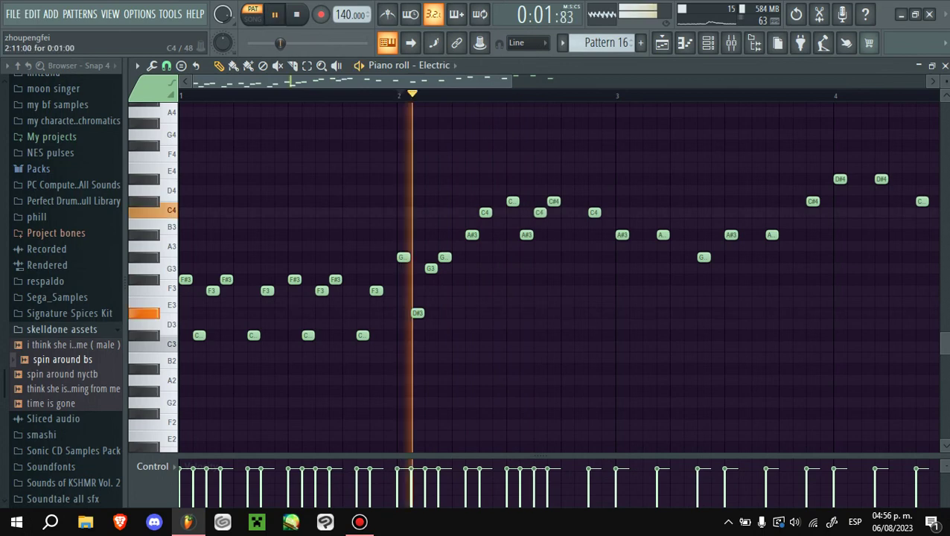
left_click(577, 234)
key("space")
key("space")
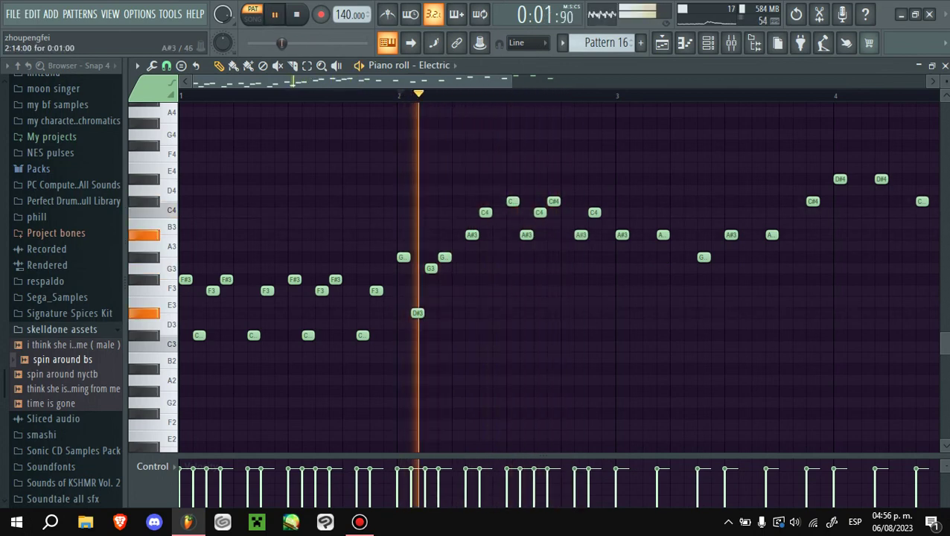
- Fill the gaps in bar 3 with three F3 notes, two G#3 notes and an A#3 near the bar's end
left_click(635, 279)
key("space")
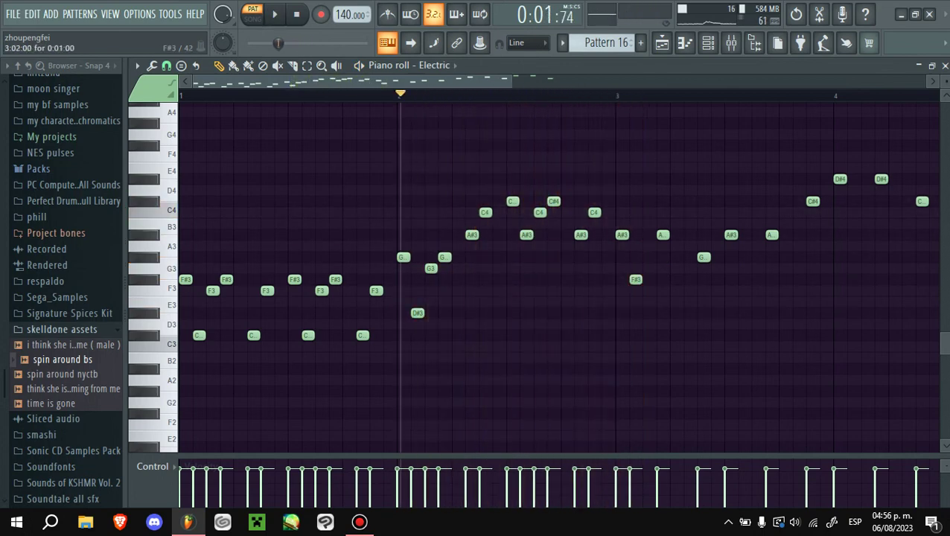
key("space")
left_click(649, 257)
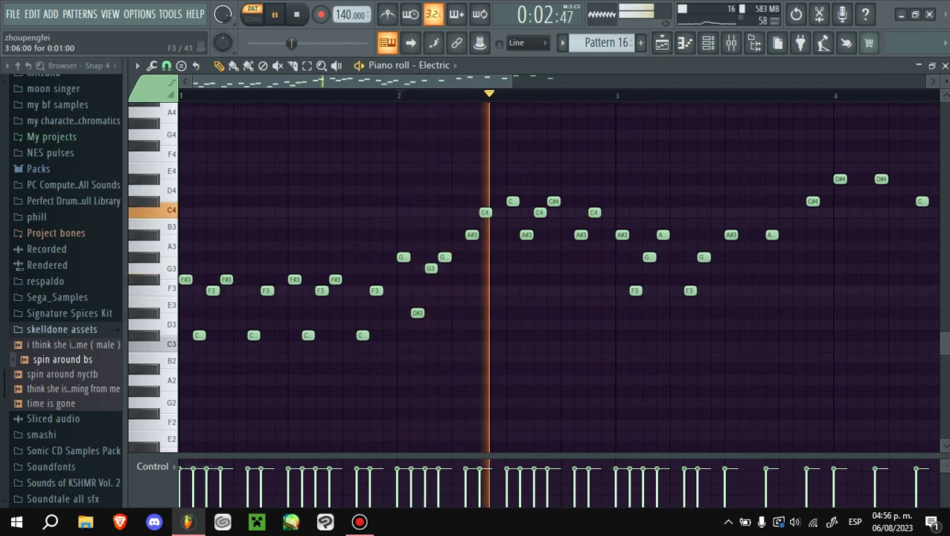
left_click(691, 291)
left_click(741, 290)
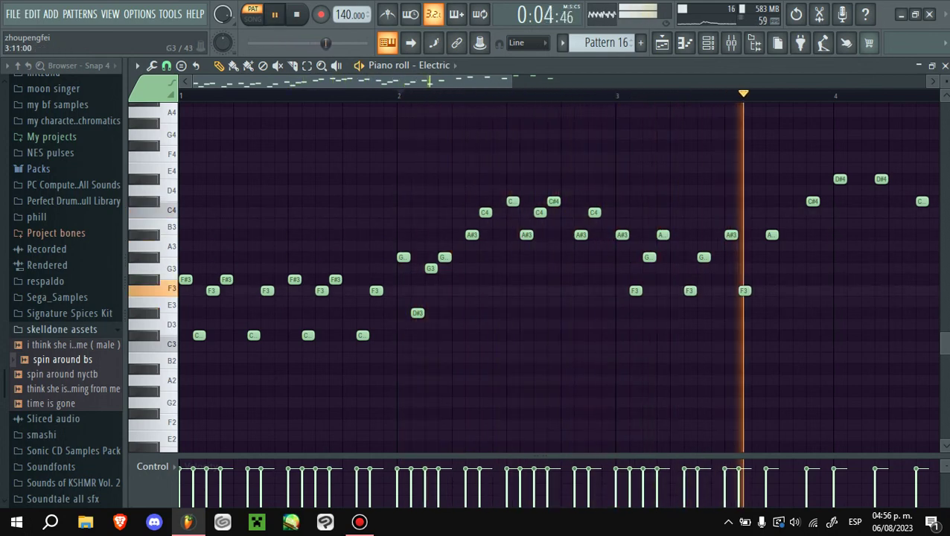
key("space")
left_click_drag(741, 291, 745, 291)
left_click(758, 257)
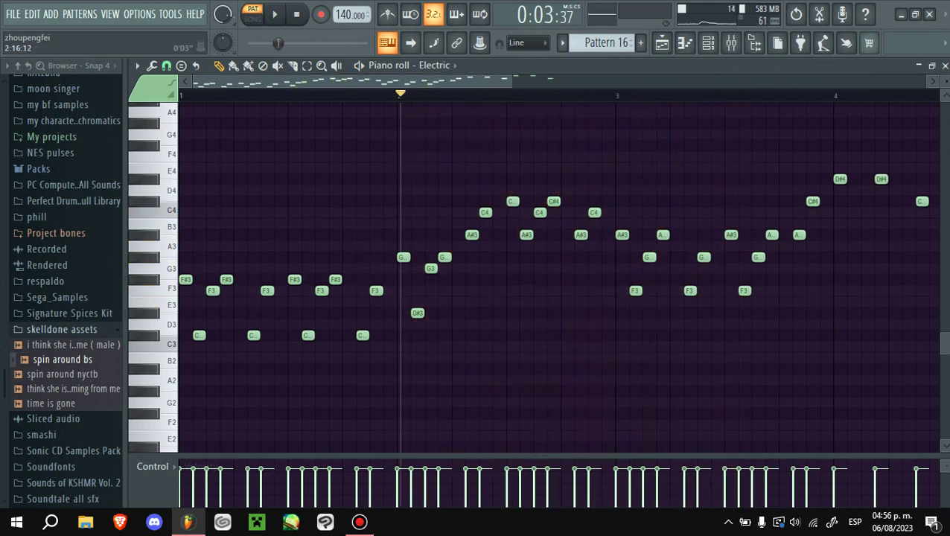
- Fill the gaps in bar 4 with three A#3 notes, two C#4 notes and one D#4, checking by playback
key("space")
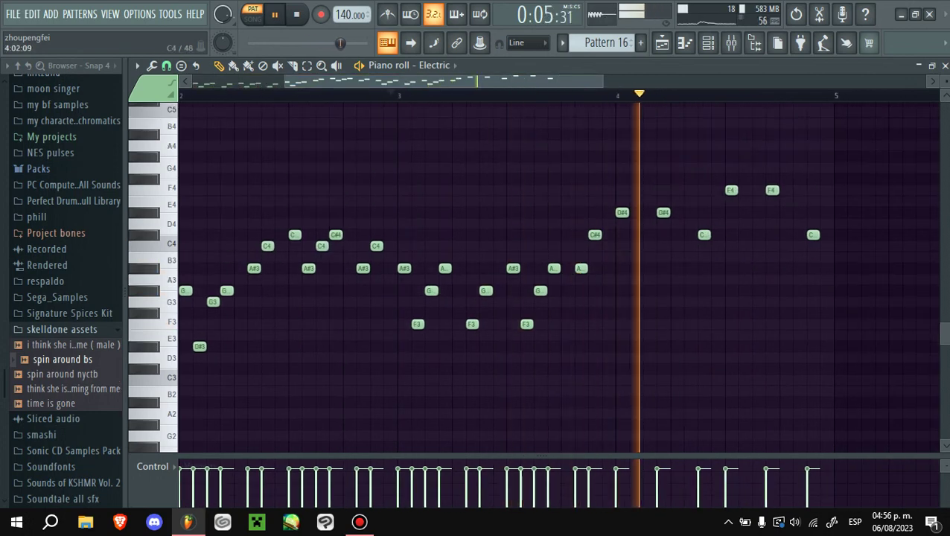
key("space")
left_click_drag(650, 246, 650, 234)
key("space")
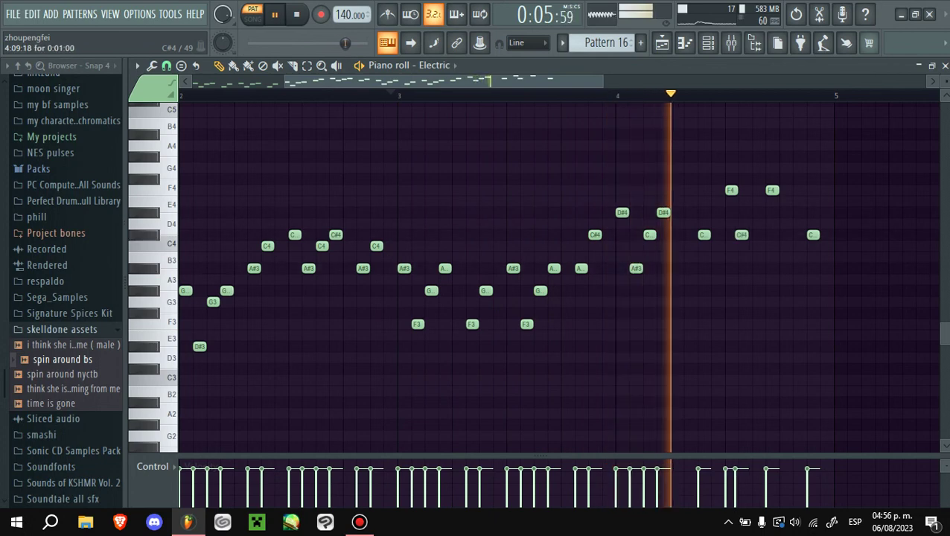
key("s")
key("x")
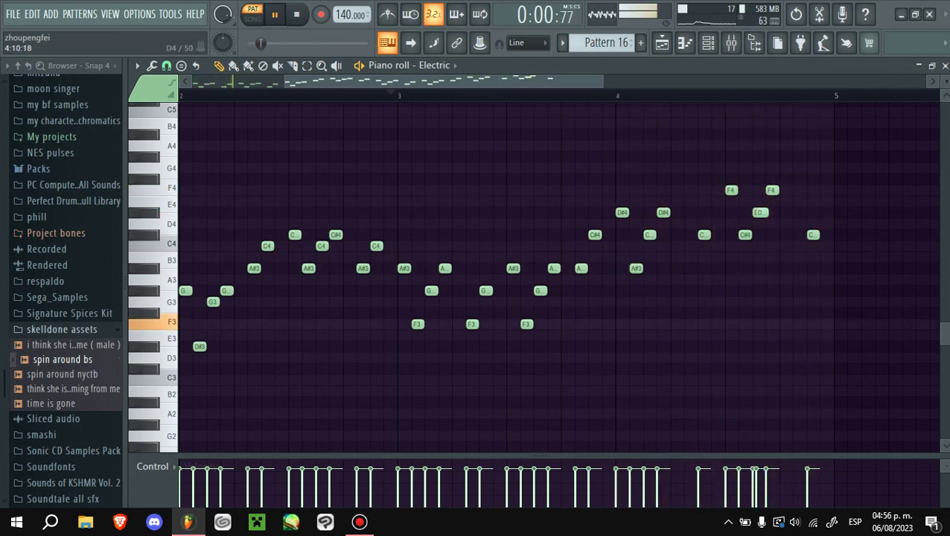
key("j")
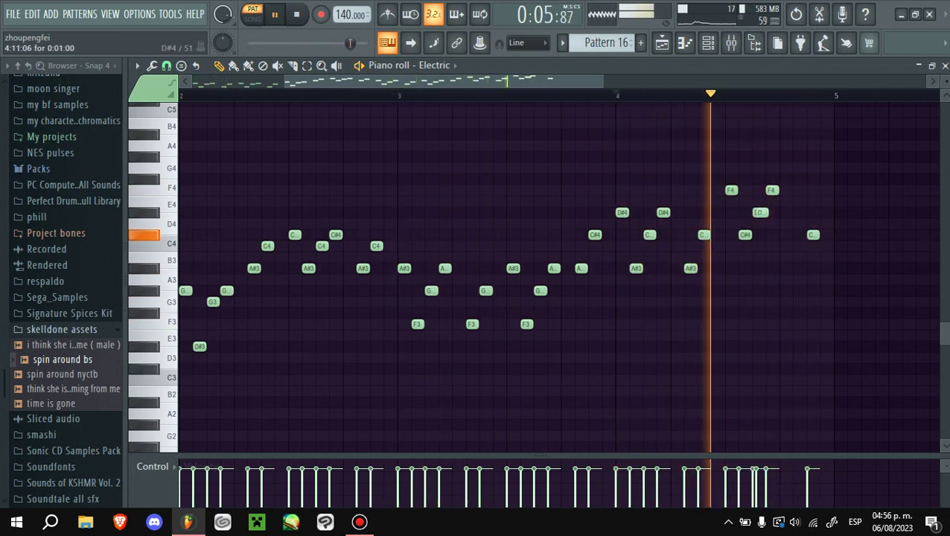
key("j")
key("space")
key("space")
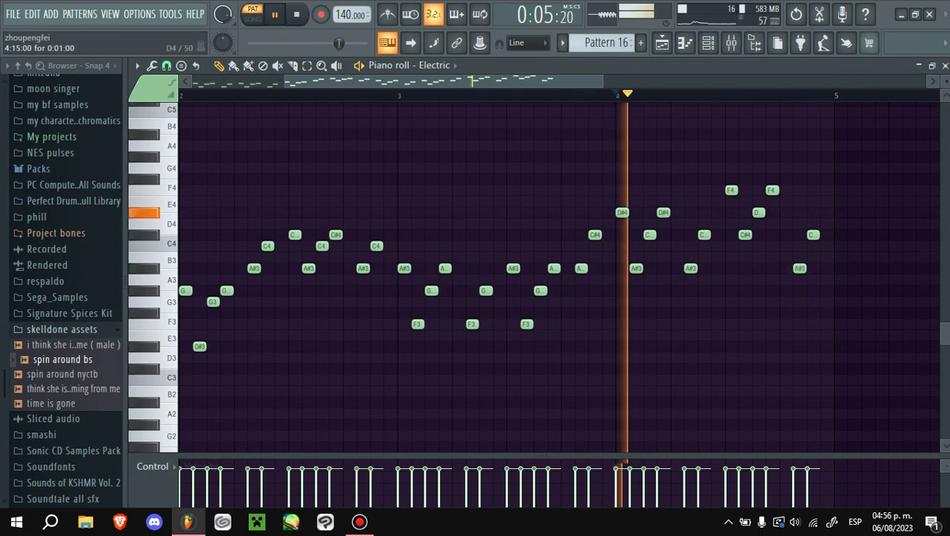
- Copy the completed Pattern 16 melody to the 3x Osc #2 channel and slightly lower the pasted notes' velocities
scroll(549, 80, "down", 3)
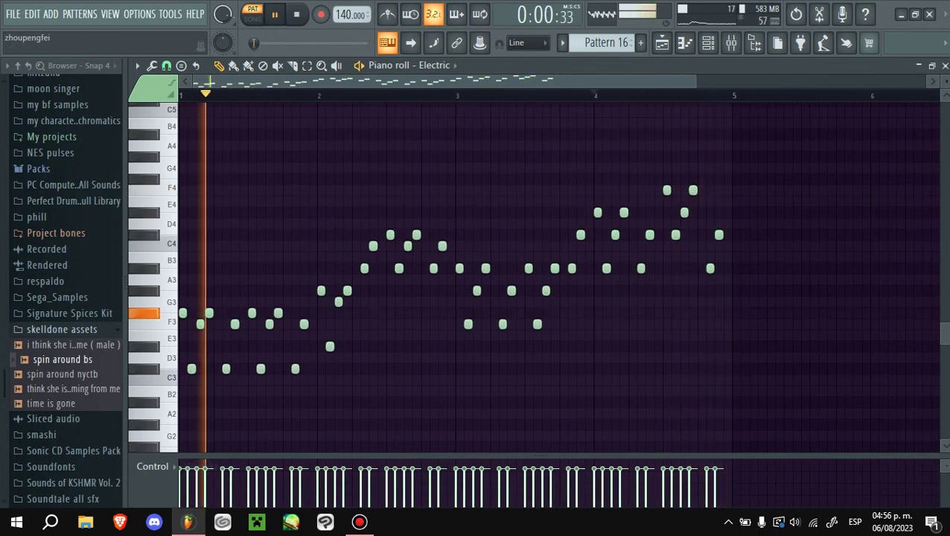
left_click(417, 65)
left_click(462, 350)
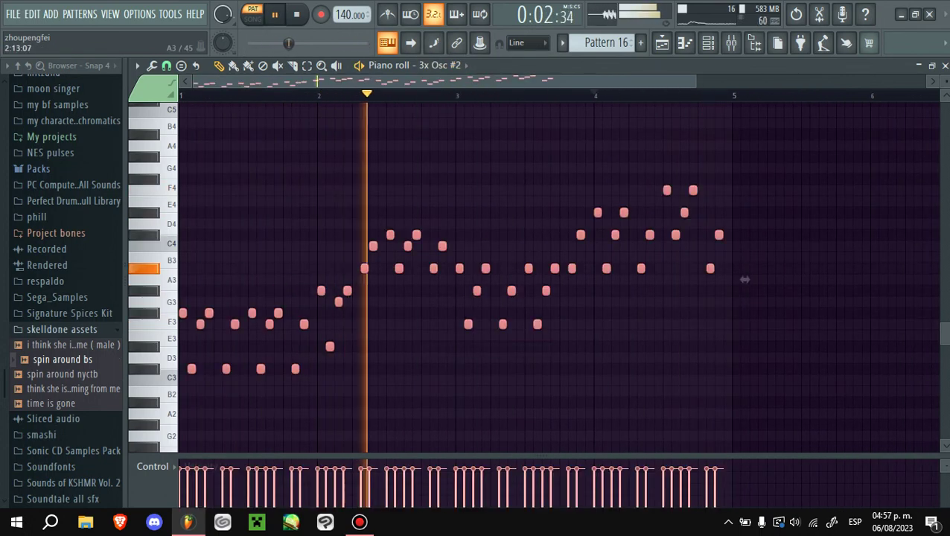
key("space")
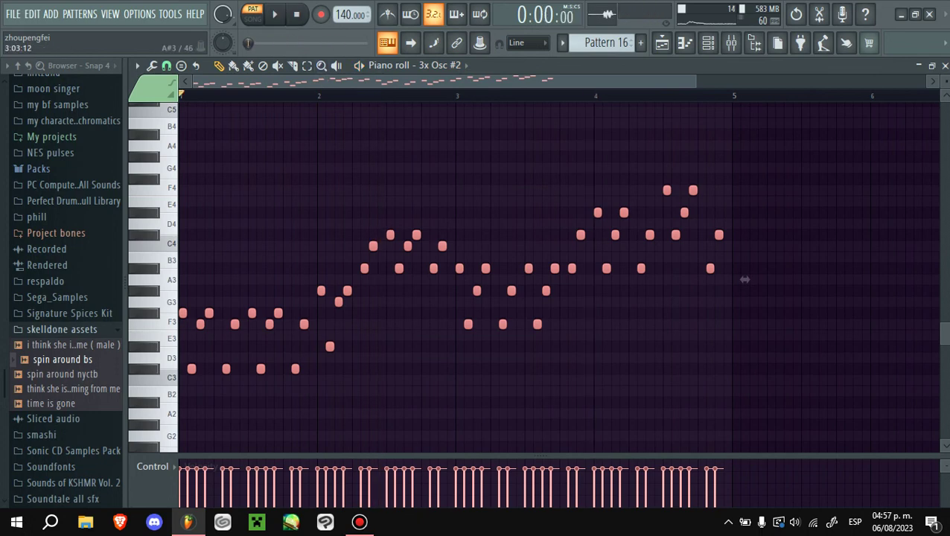
key("space")
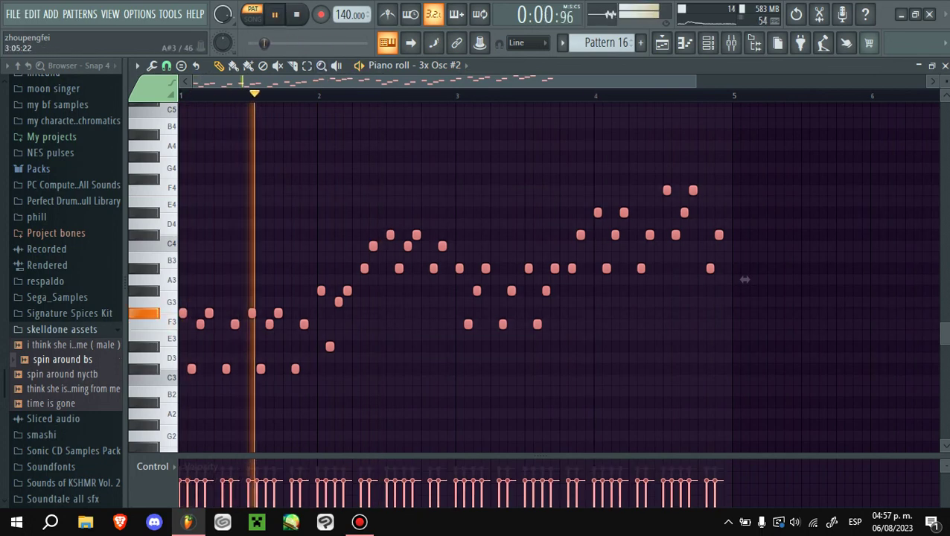
- Place Pattern 16 on Track 8 at bar 33 and repeat it three times up to bar 49
key("F5")
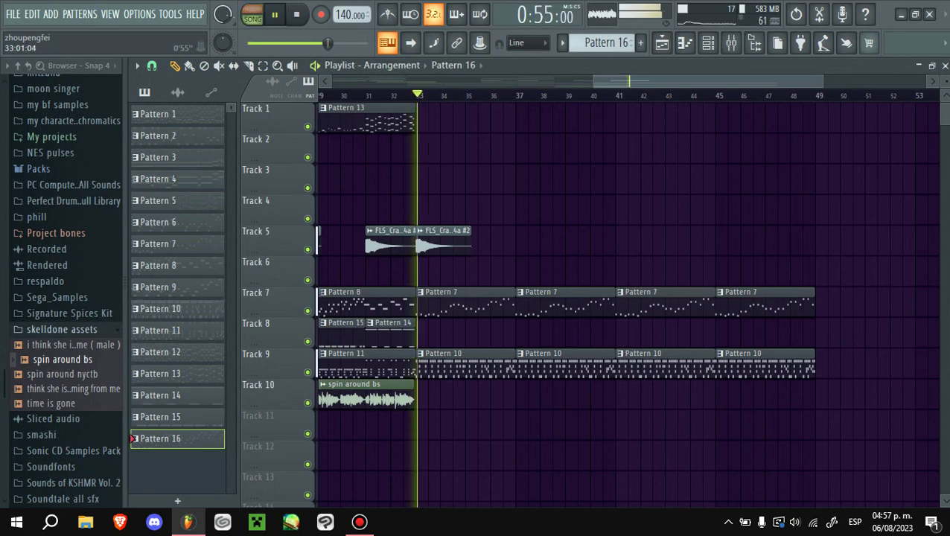
key("space")
left_click(432, 334)
key("ctrl+b")
key("ctrl+b")
key("ctrl+b")
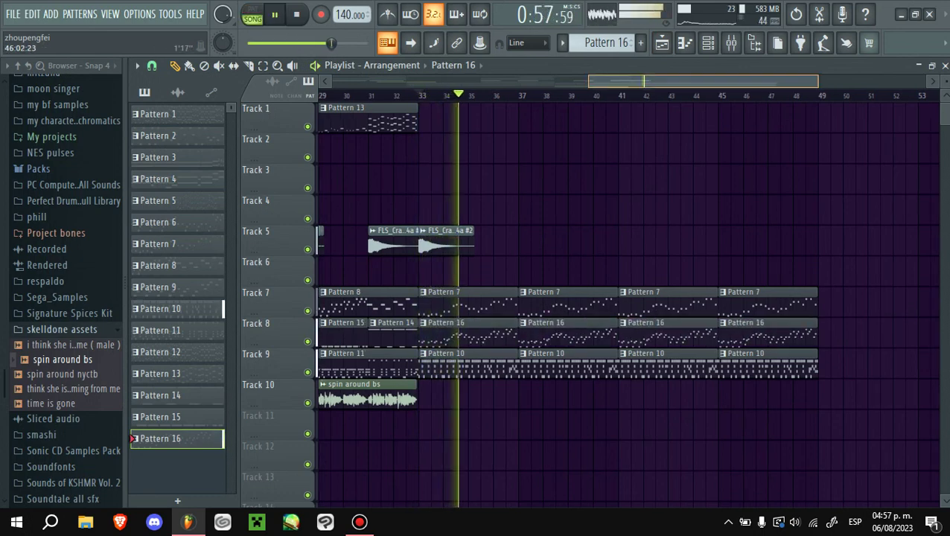
scroll(626, 298, "left", 5)
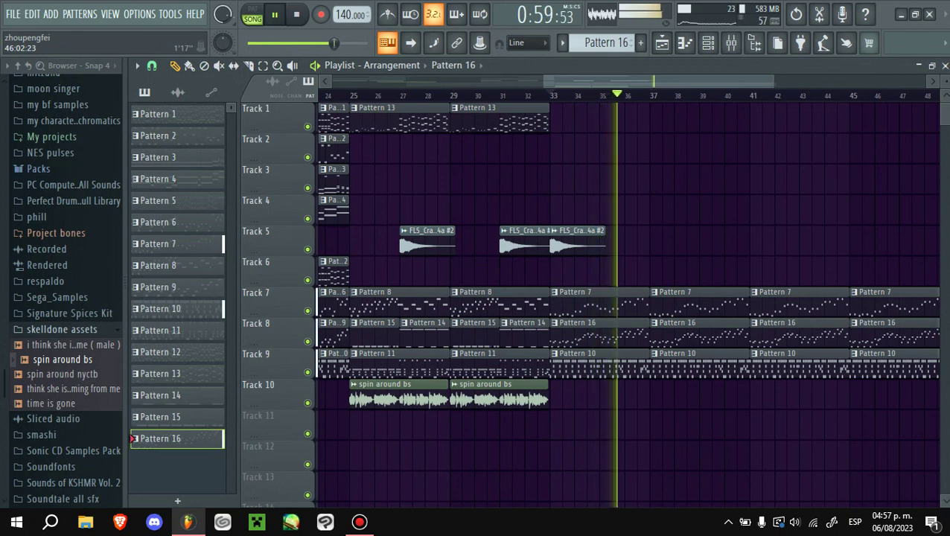
- Stop playback, create Pattern 17 and open the squidfont_orchestral channel in its piano roll
key("space")
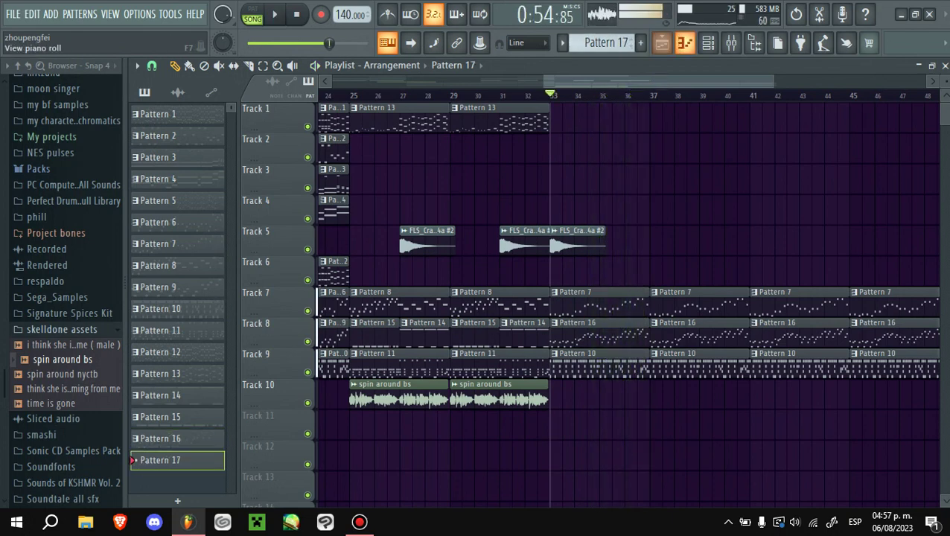
key("F7")
left_click(428, 65)
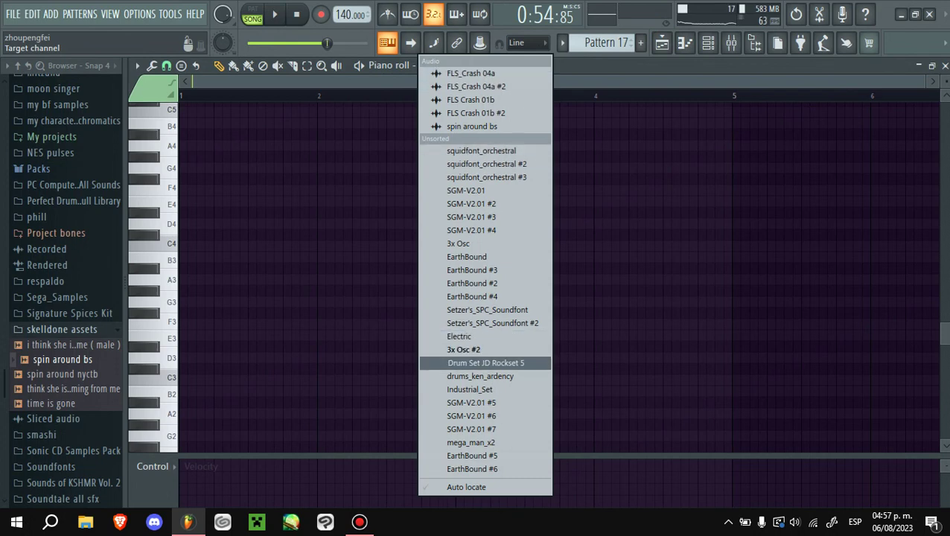
left_click(481, 151)
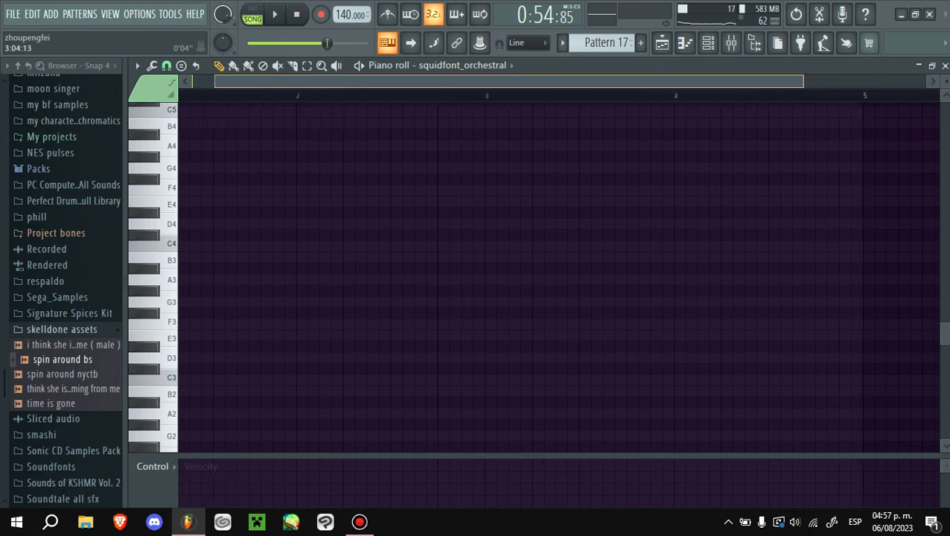
- Switch Pattern 17's piano roll to the SGM-V2.01 #3 channel
scroll(522, 275, "up", 3)
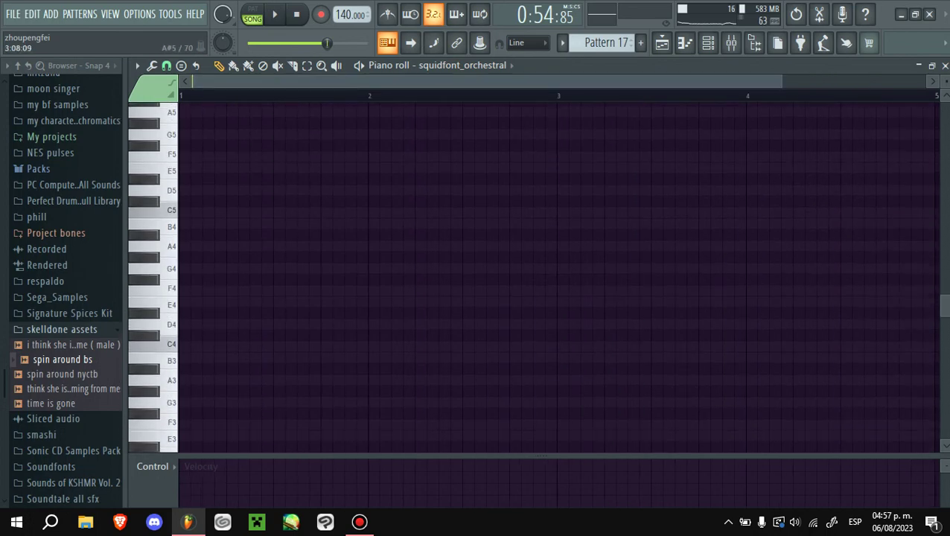
left_click(662, 42)
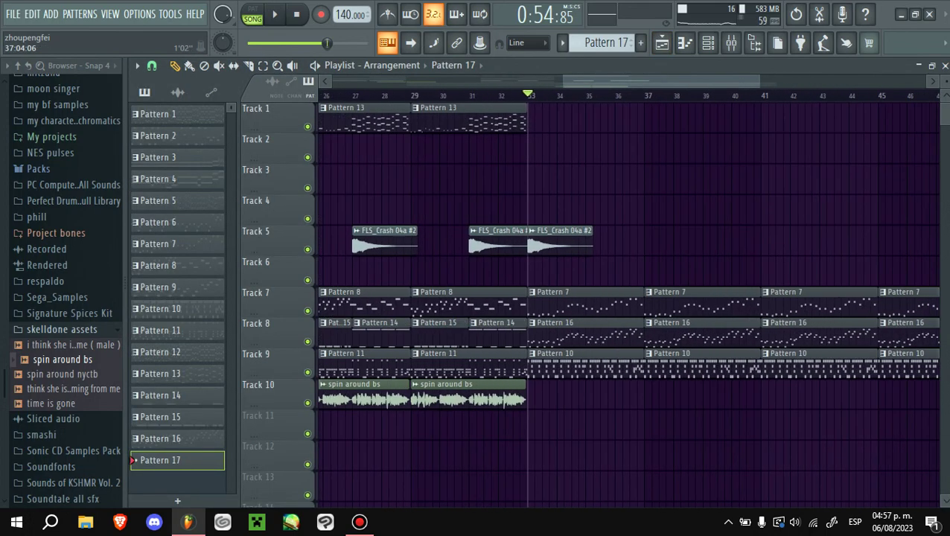
left_click(708, 43)
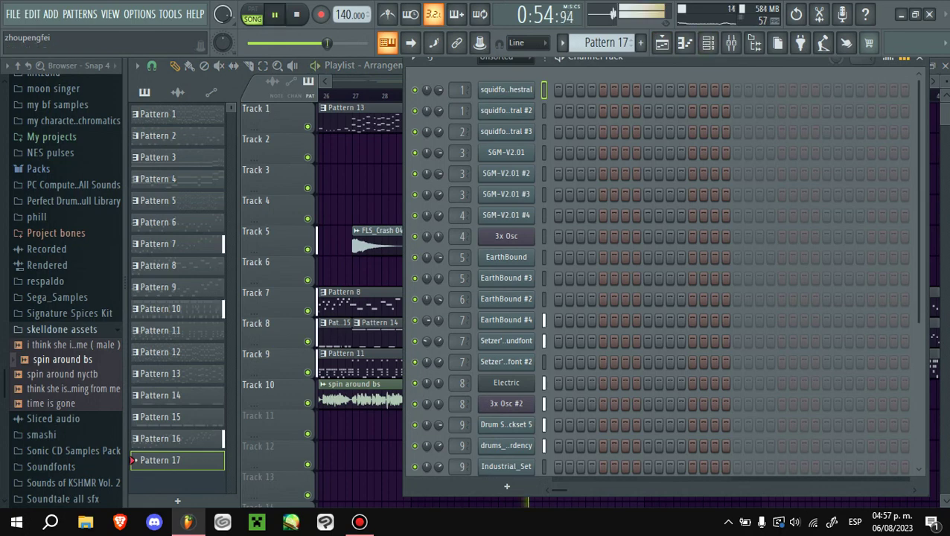
left_click(662, 43)
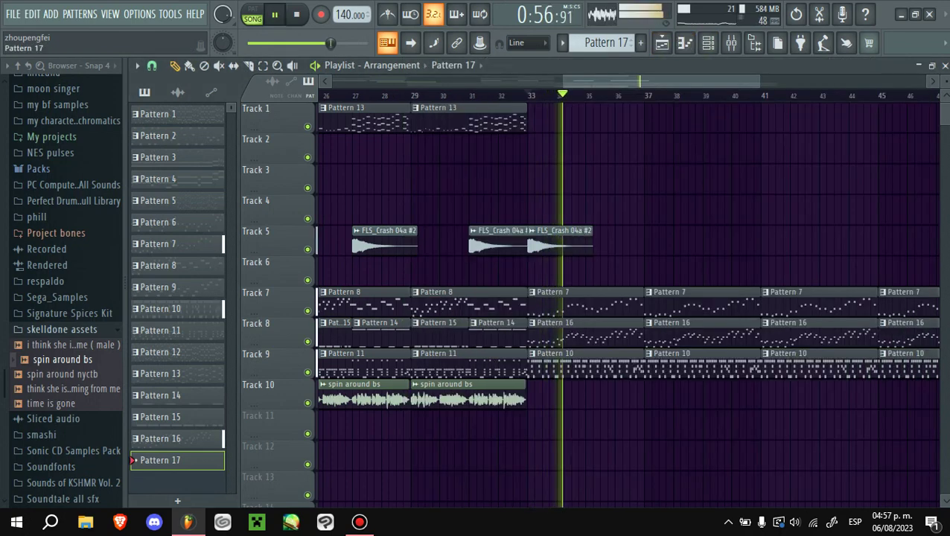
left_click(686, 43)
left_click(439, 65)
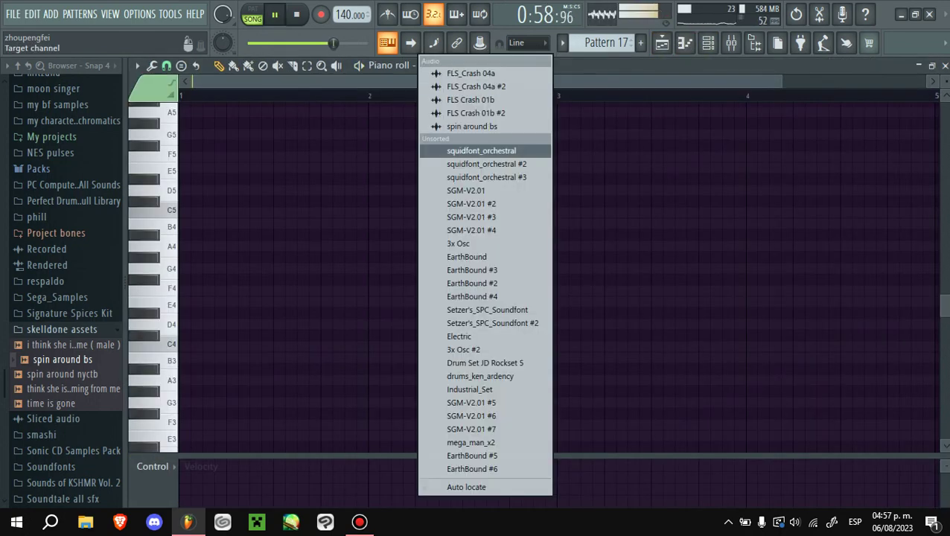
left_click(472, 203)
left_click(439, 65)
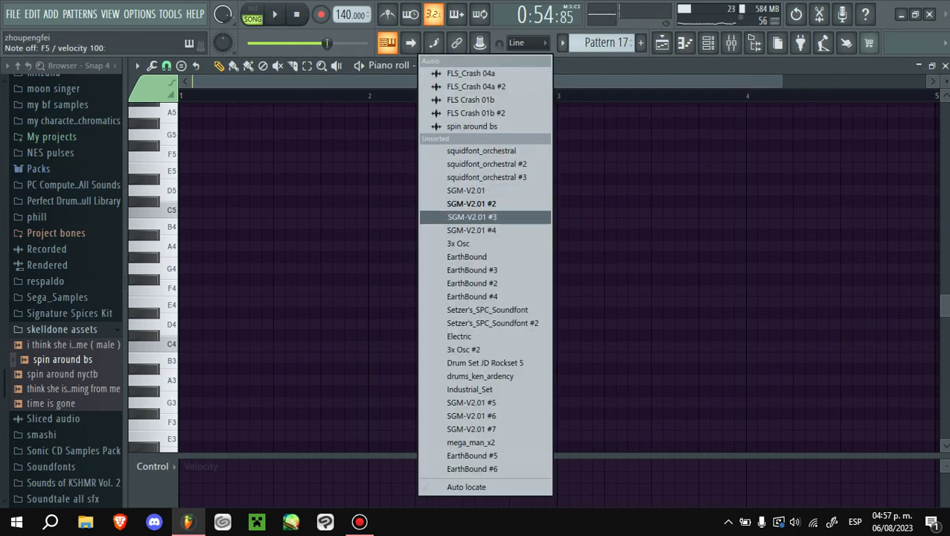
left_click(471, 217)
- Draw a melody of one-bar F#5, half-bar G#5 and F6, one-bar A#5 and half-bar D#6 notes across bars 1 to 4
scroll(521, 276, "up", 2)
scroll(521, 275, "up", 3)
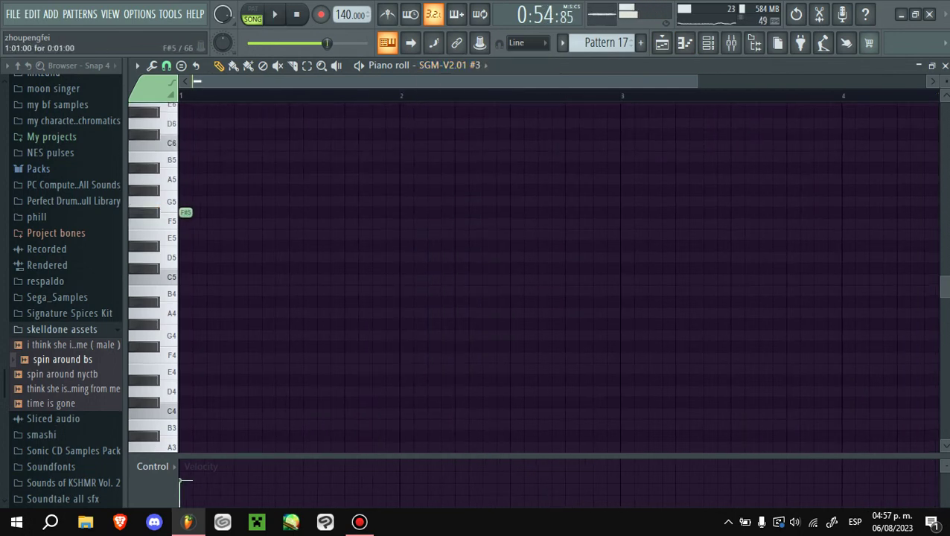
left_click_drag(185, 213, 384, 213)
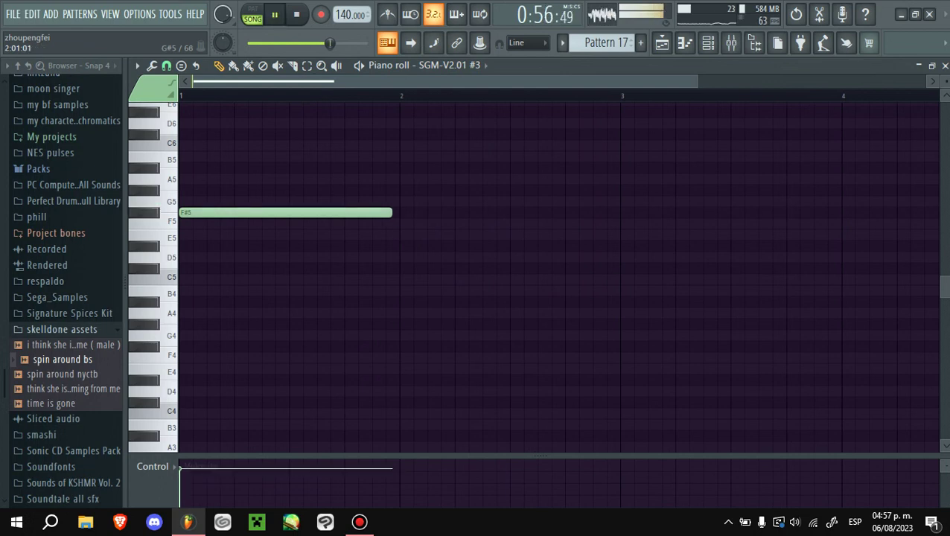
left_click(402, 190)
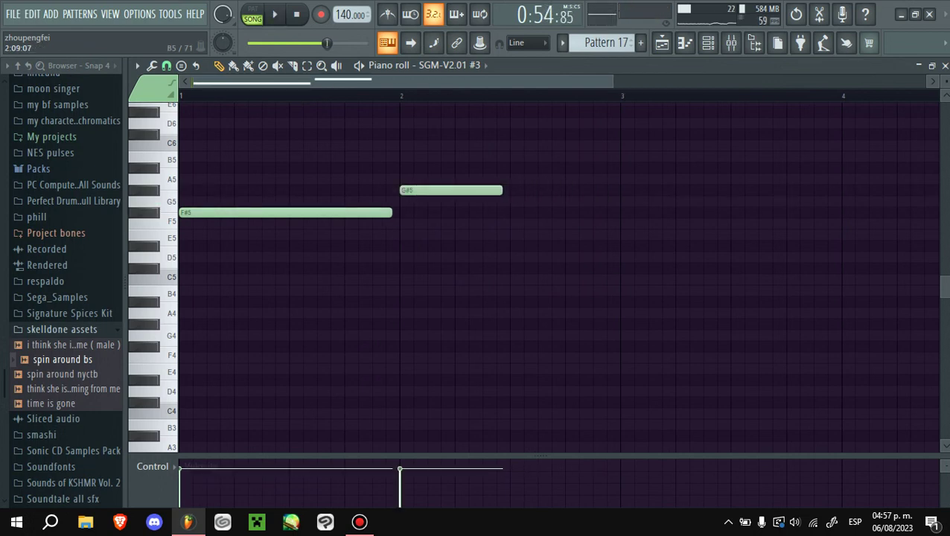
left_click_drag(514, 133, 514, 106)
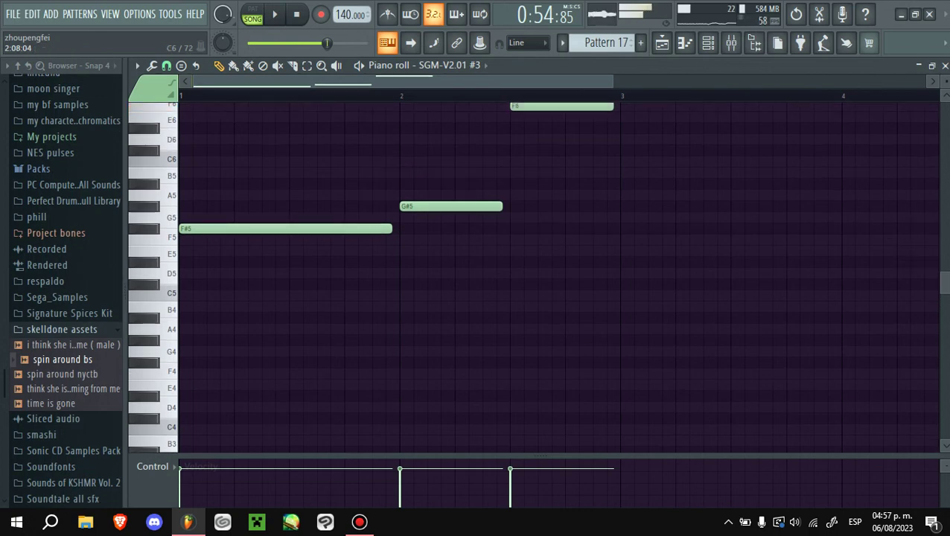
left_click_drag(670, 173, 671, 183)
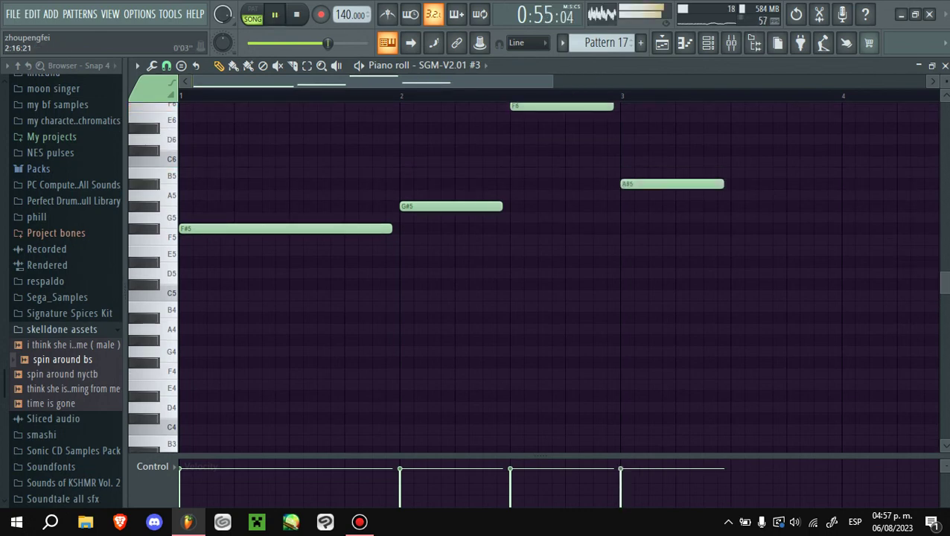
scroll(536, 120, "down", 1)
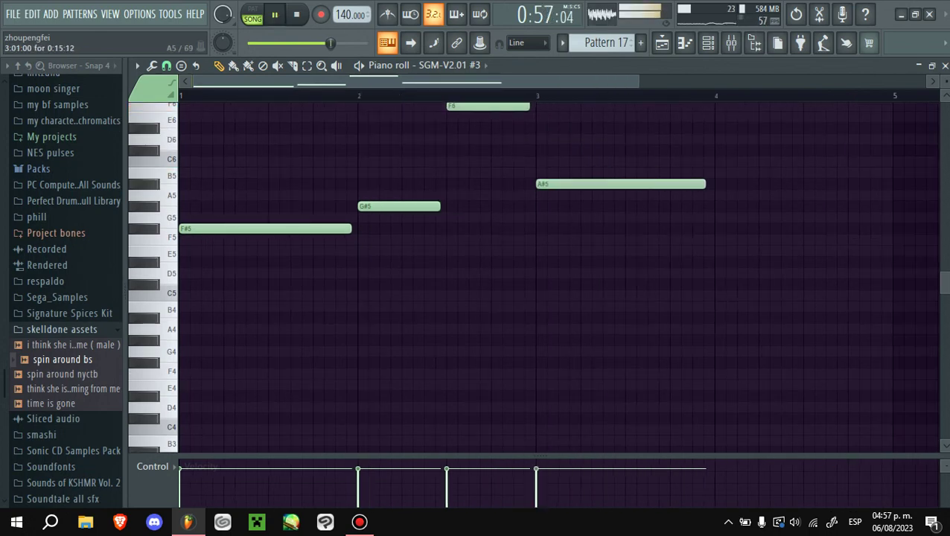
scroll(536, 276, "up", 2)
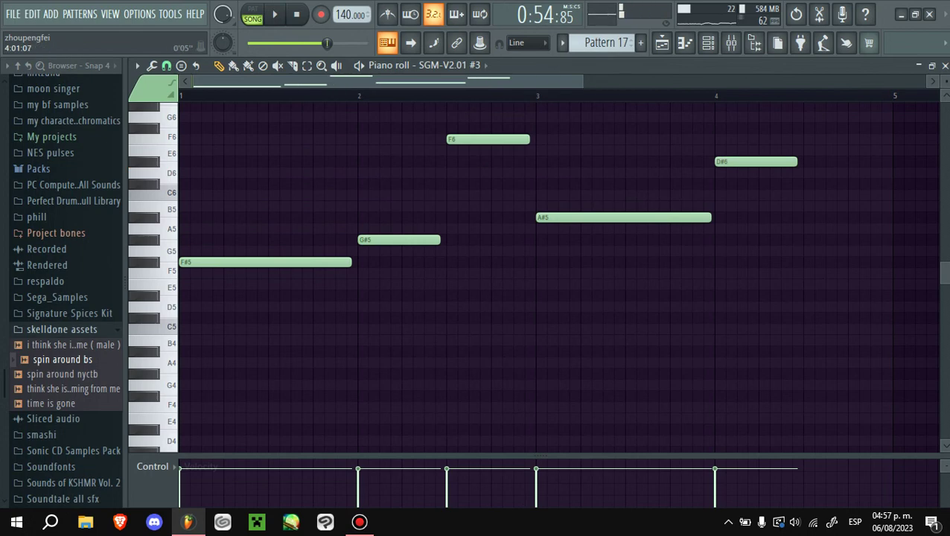
- Place Pattern 17 in the playlist at bar 33 and move the clip from Track 6 to Track 4
key("F5")
key("space")
left_click(530, 272)
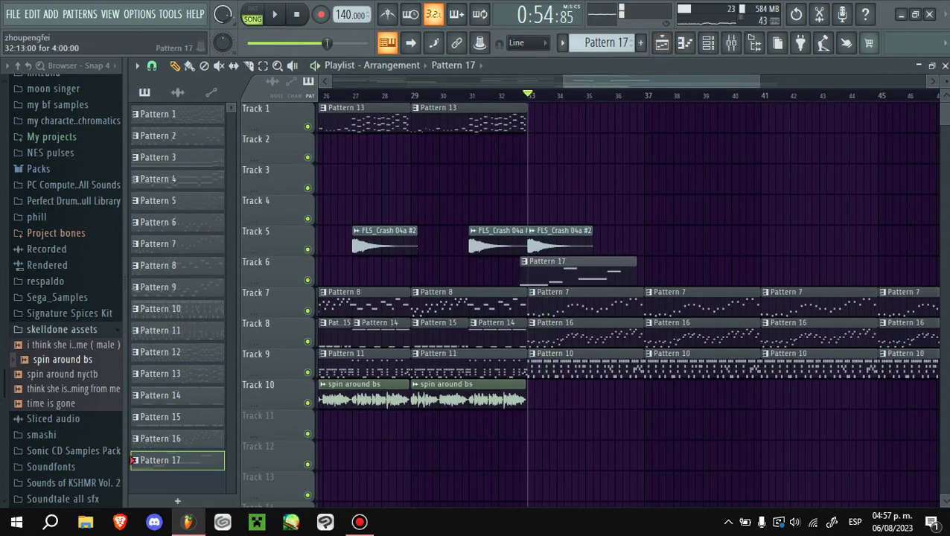
scroll(531, 272, "left", 4)
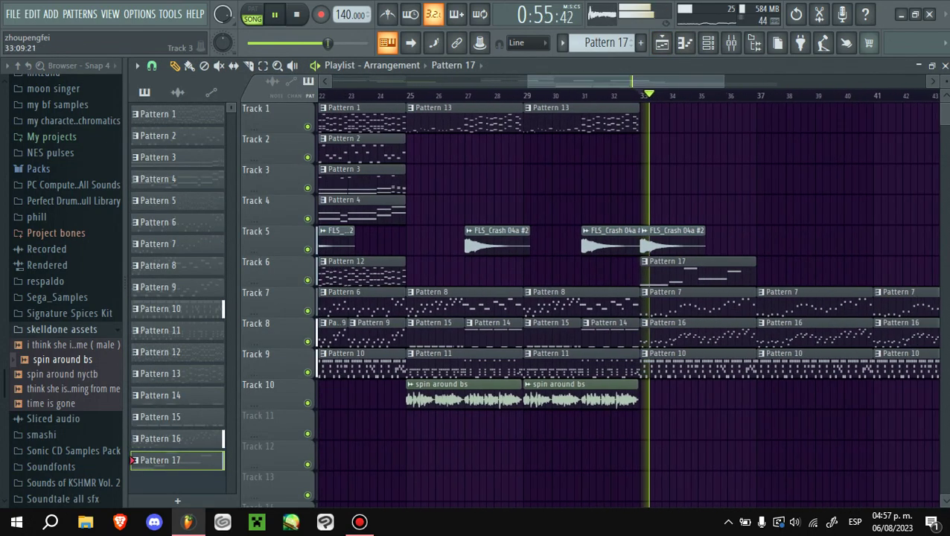
left_click_drag(642, 272, 641, 210)
- Add a half-bar F6 at the end of bar 4 and lower bar 2's F6 to C#6, checking by playback
key("F7")
key("space")
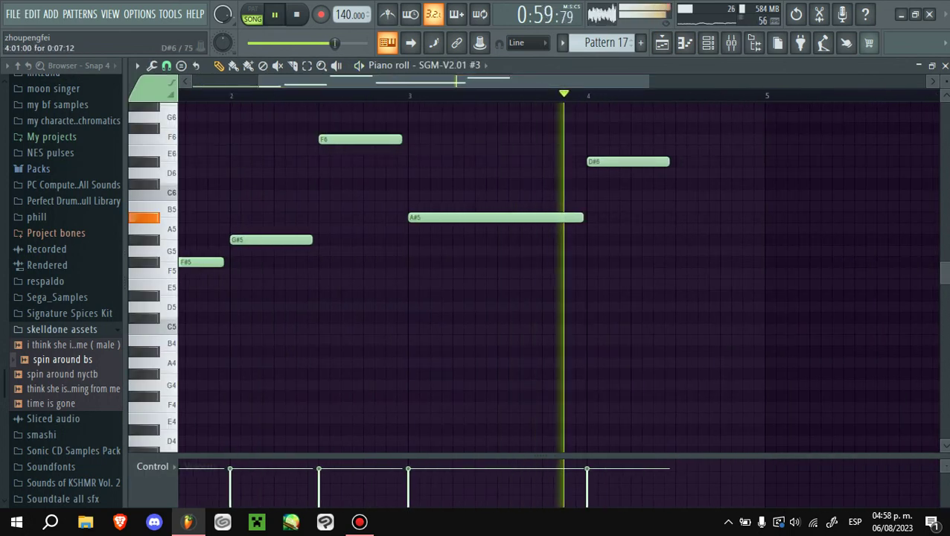
key("space")
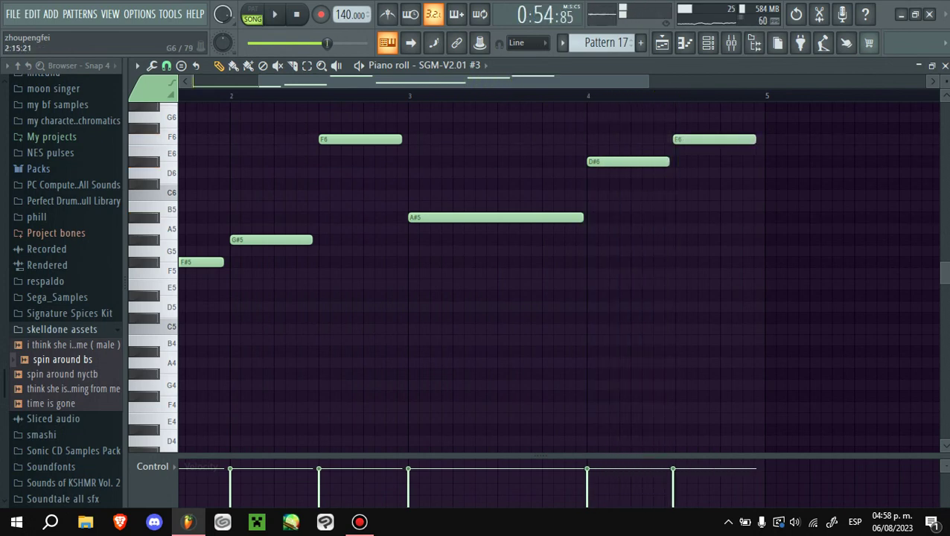
key("space")
key("space")
left_click_drag(357, 140, 358, 184)
key("space")
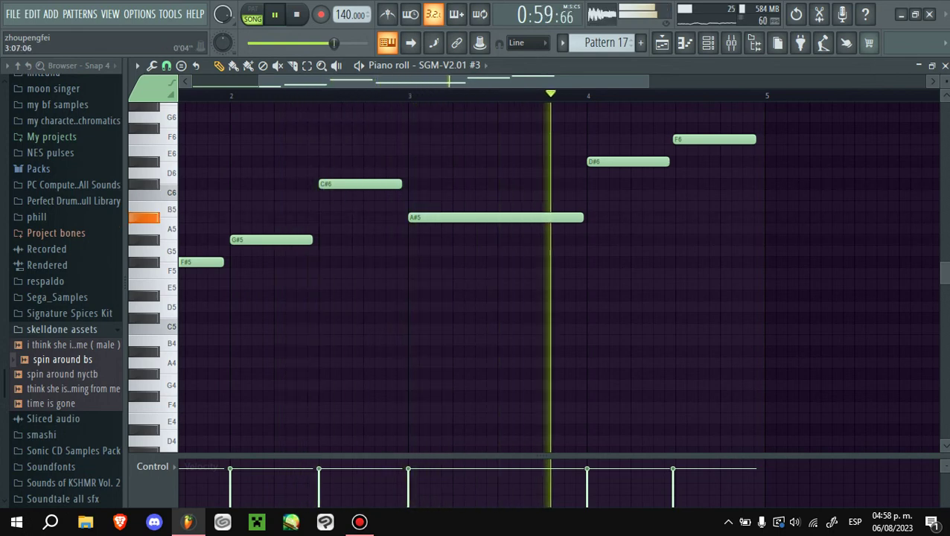
key("space")
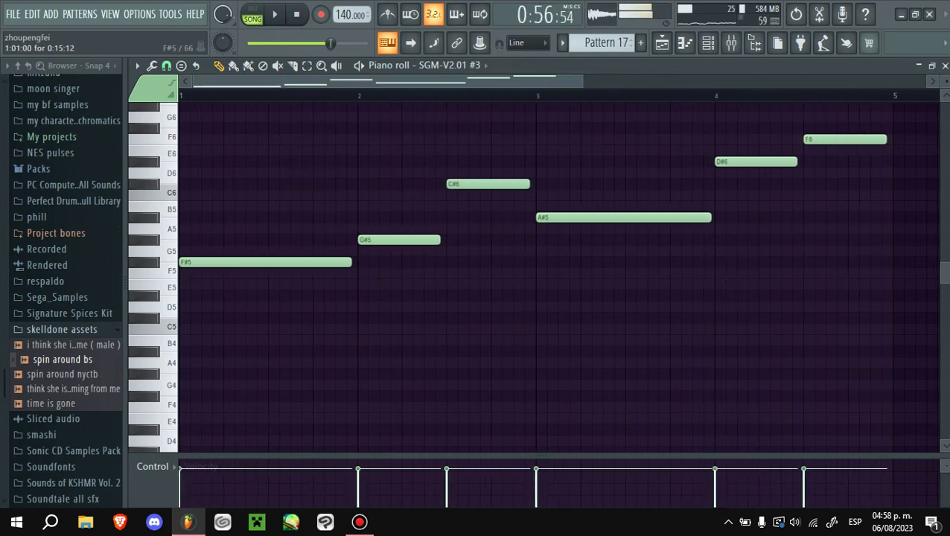
- Build a chord in bar 1 by adding full-length C#5 and A#4 notes under the F#5, checking by playback
left_click(186, 318)
left_click(186, 352)
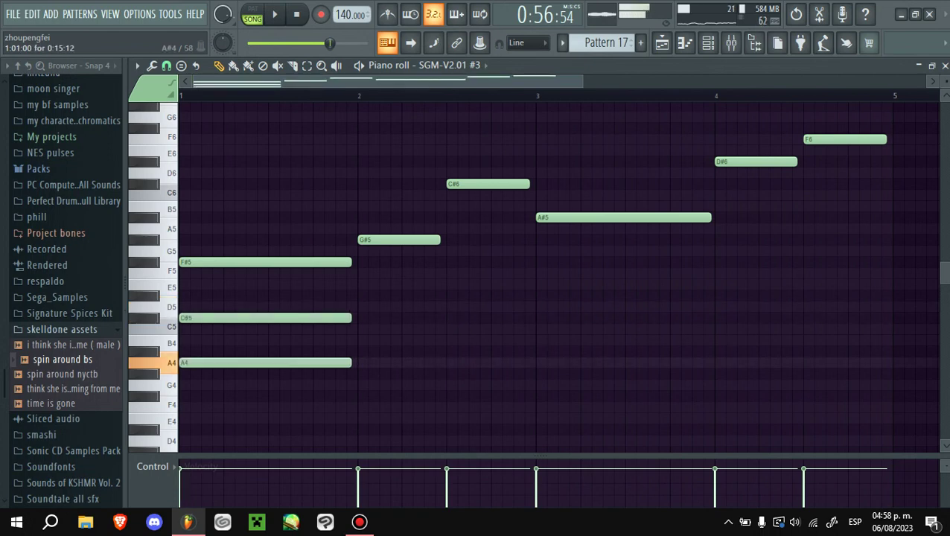
key("space")
key("space")
key("space")
key("space")
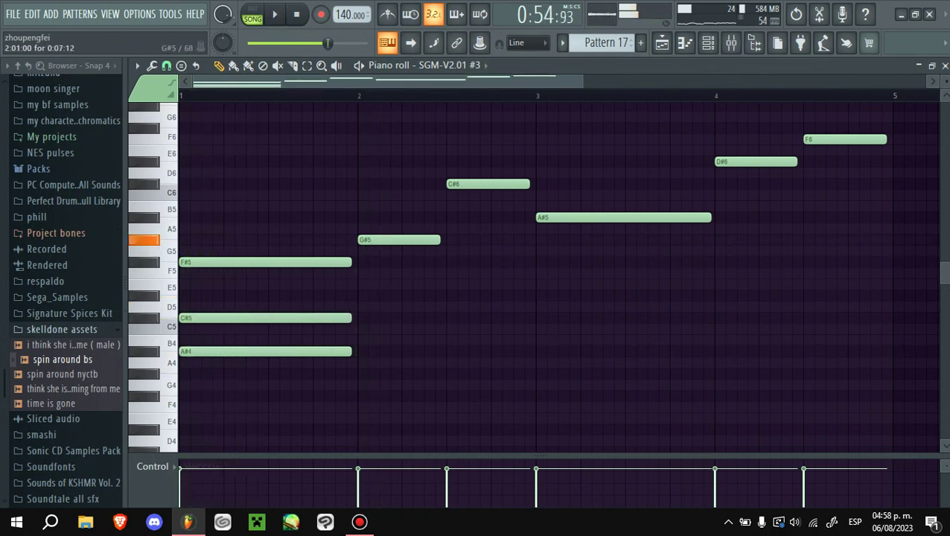
- Harmonize bars 2 to 4 by adding D#5/C5, A#5/F5, F5/C#5, C6/G#5 and C#6/G#5 under successive melody notes, checking by playback
left_click_drag(387, 340, 387, 329)
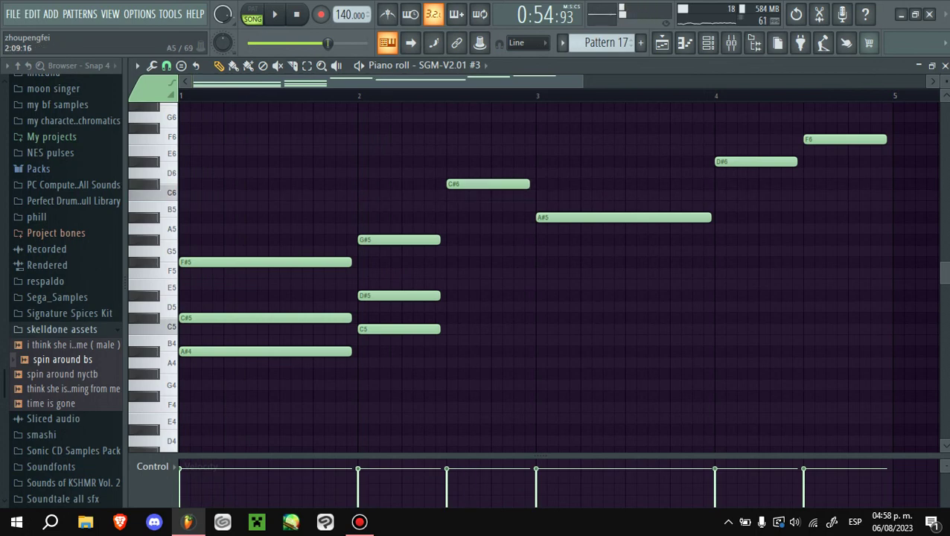
left_click_drag(477, 240, 474, 218)
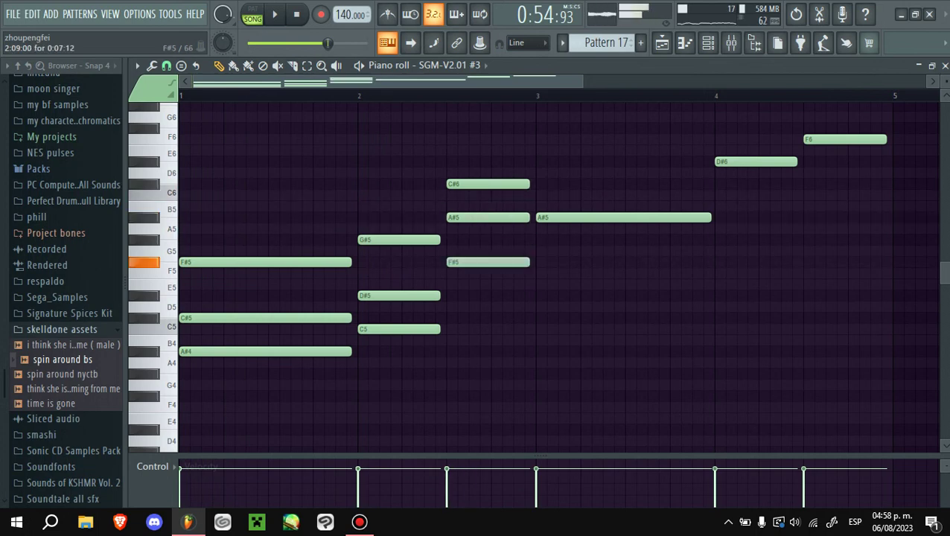
left_click(541, 273)
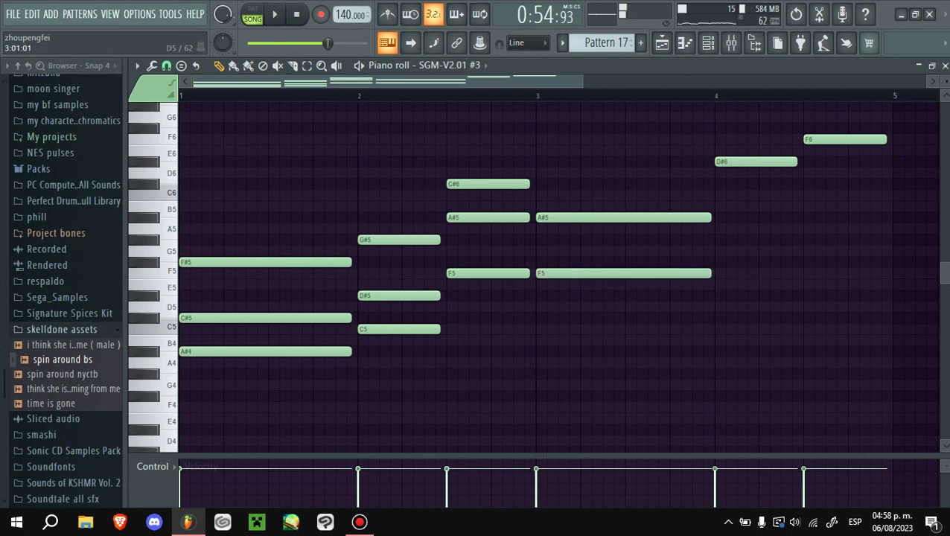
left_click(541, 317)
key("space")
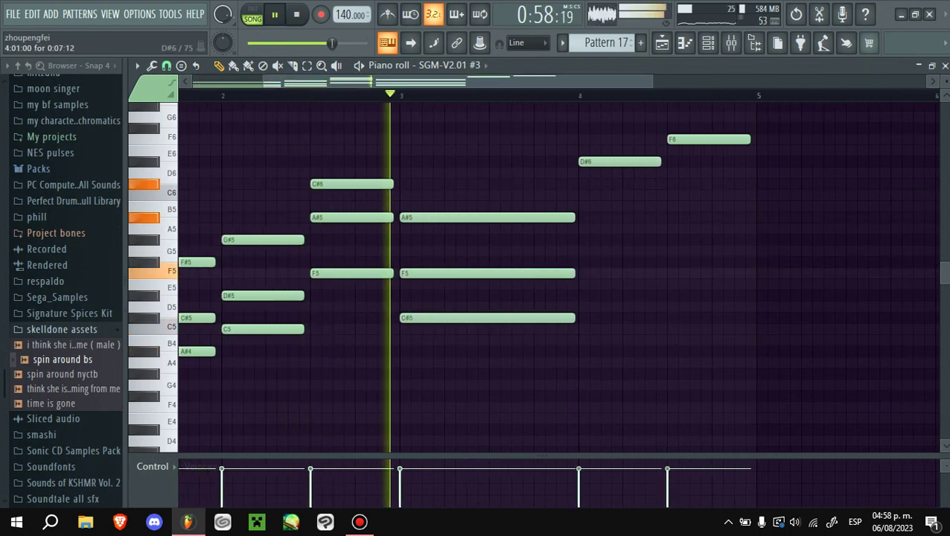
key("space")
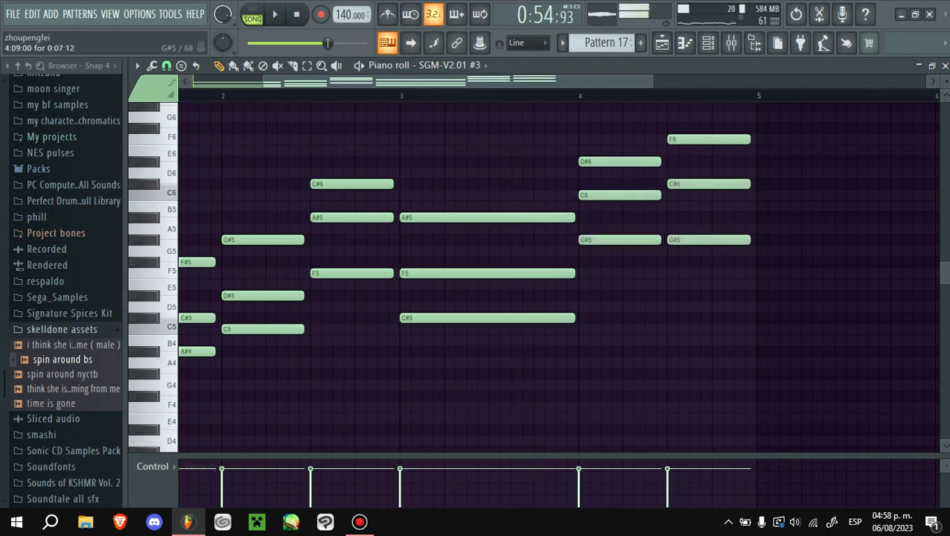
- Switch to pattern playback, select all the chord notes, slightly lower their velocities and play the pattern
key("l")
key("ctrl+a")
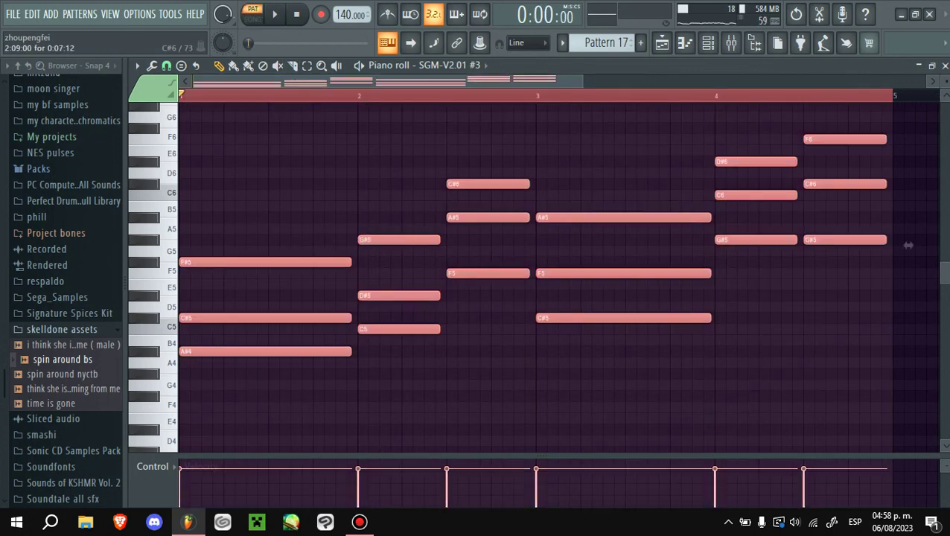
key("space")
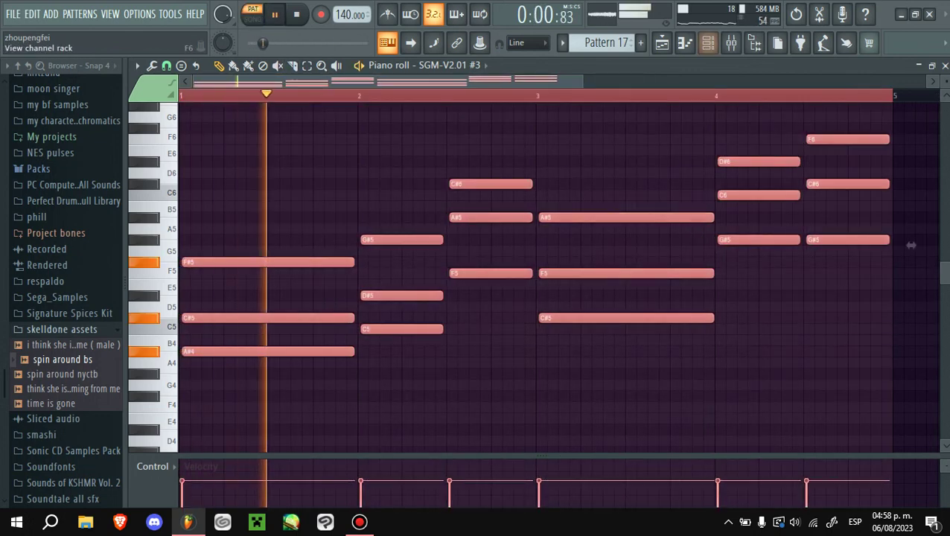
- Clone the SGM-V2.01 #3 channel and set the clone's patch to Organ 3
key("F6")
right_click(534, 192)
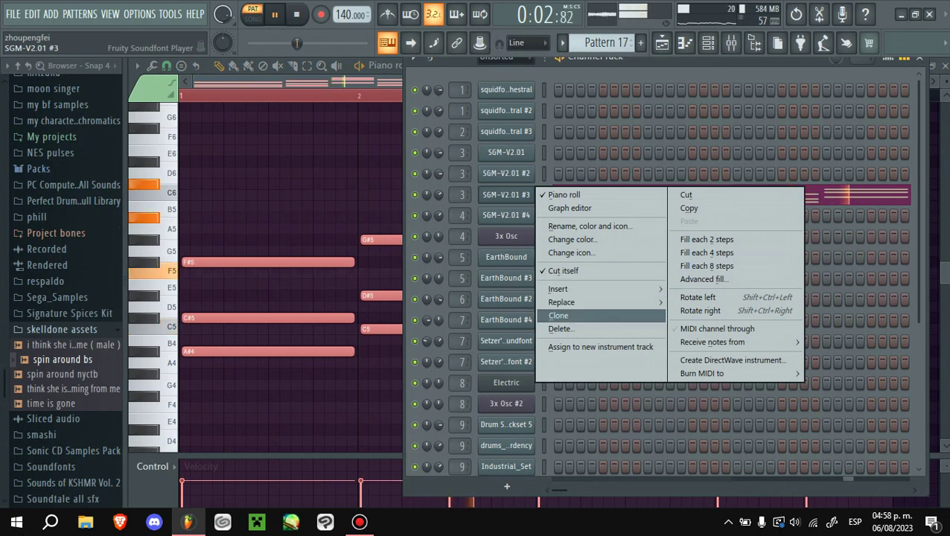
left_click(559, 315)
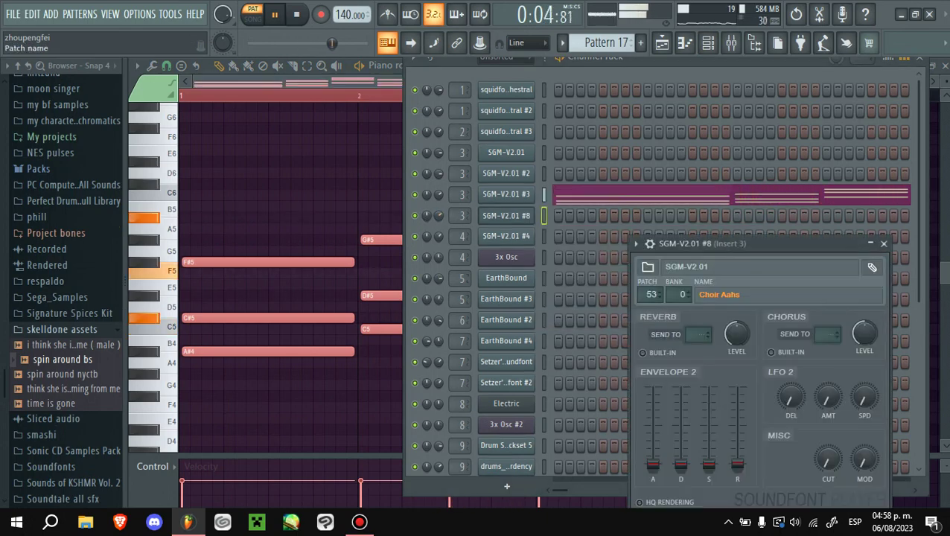
left_click(719, 294)
scroll(473, 261, "up", 15)
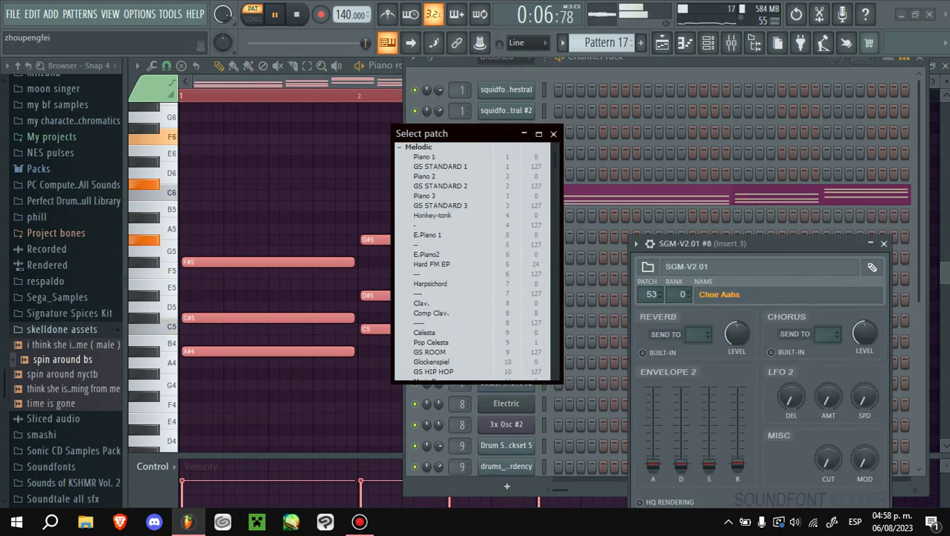
scroll(473, 261, "down", 6)
left_click(426, 362)
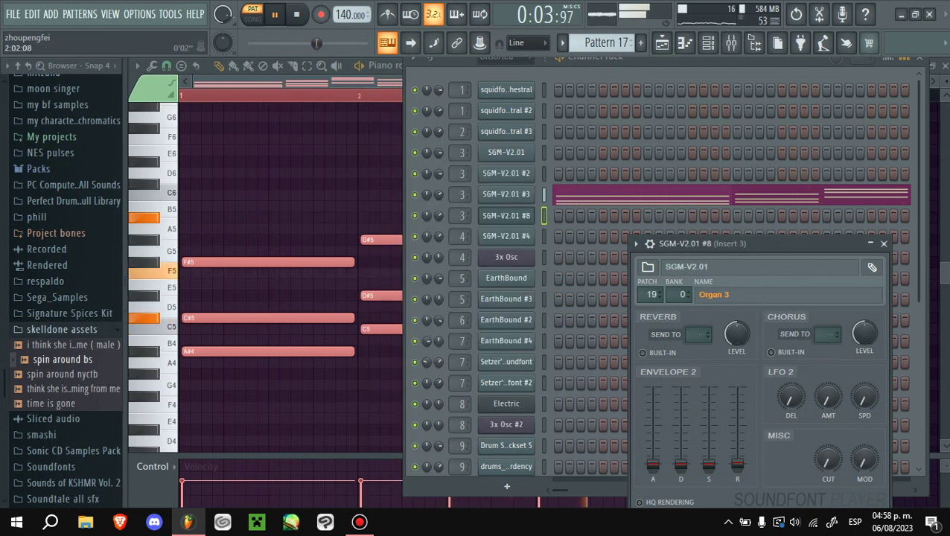
- Realign the SGM-V2.01 #3 chord notes with the grid and copy them all to the SGM-V2.01 #8 channel
left_click(383, 66)
left_click(421, 65)
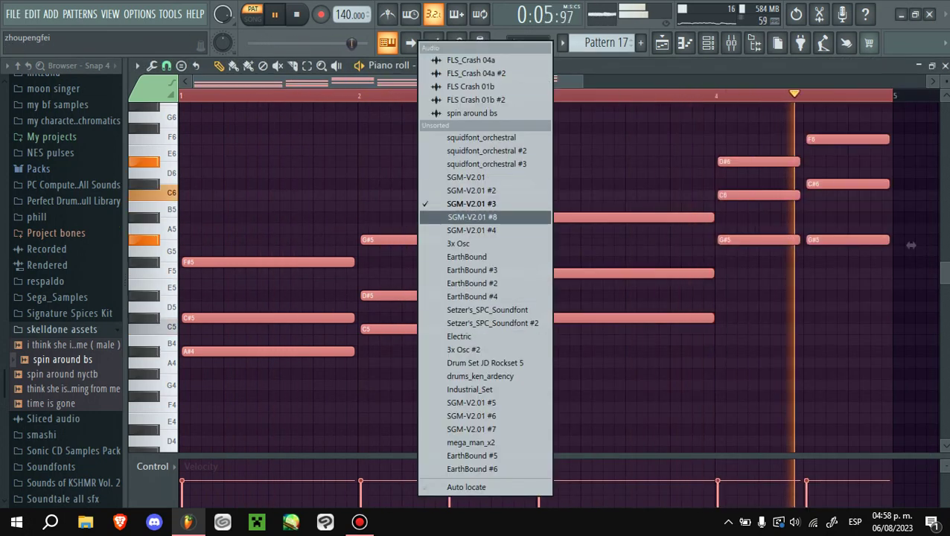
left_click(472, 216)
scroll(903, 430, "down", 2)
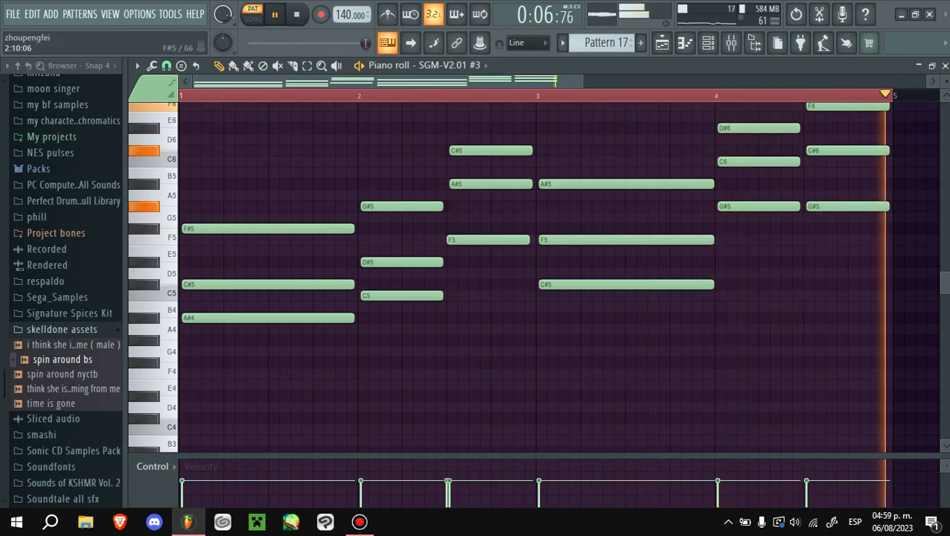
key("ctrl+a")
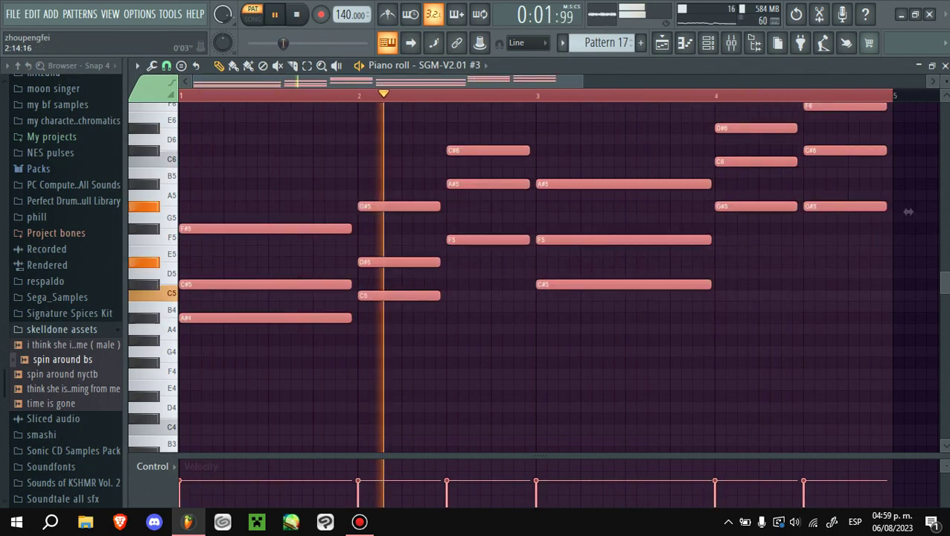
left_click(424, 65)
left_click(488, 214)
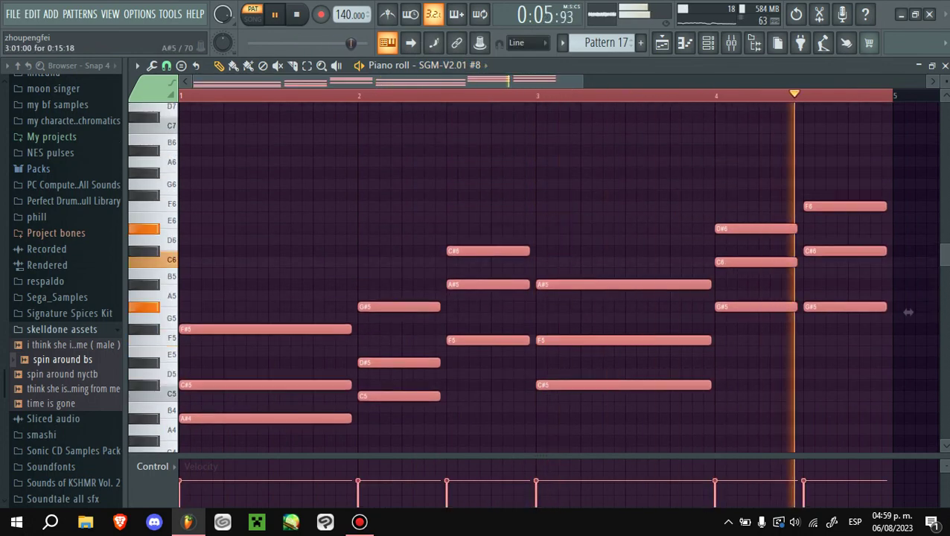
- Clone the SGM-V2.01 #3 Choir Aahs channel in the channel rack and show the clone's channel settings
double_click(596, 284)
left_click(548, 293)
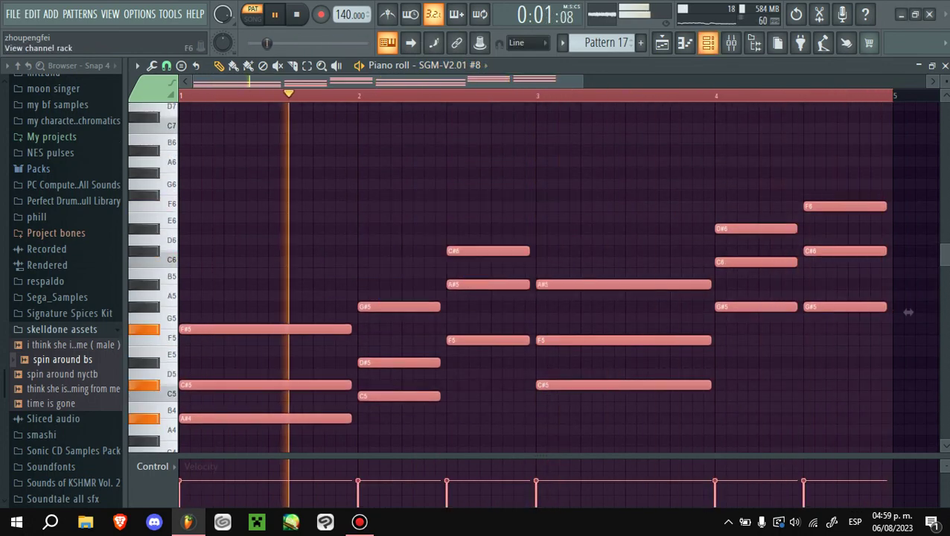
left_click(732, 42)
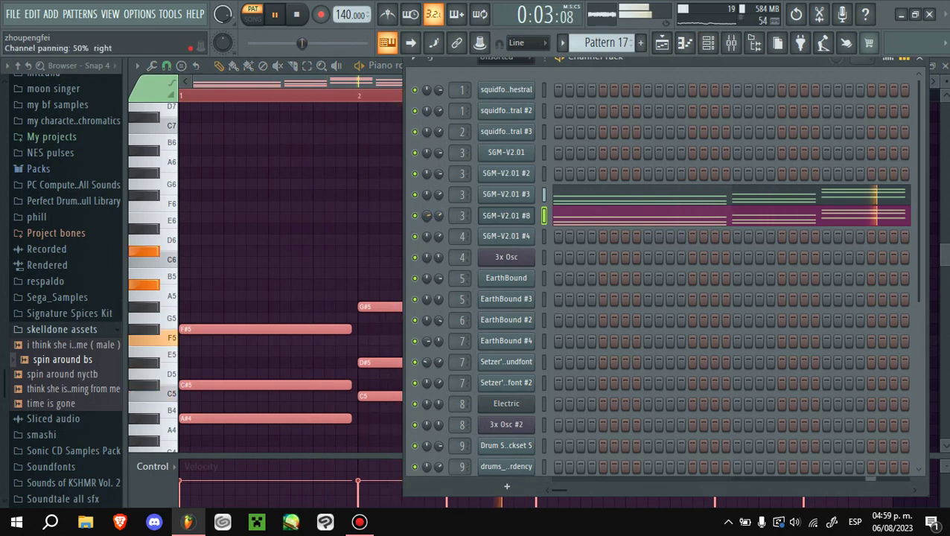
right_click(488, 192)
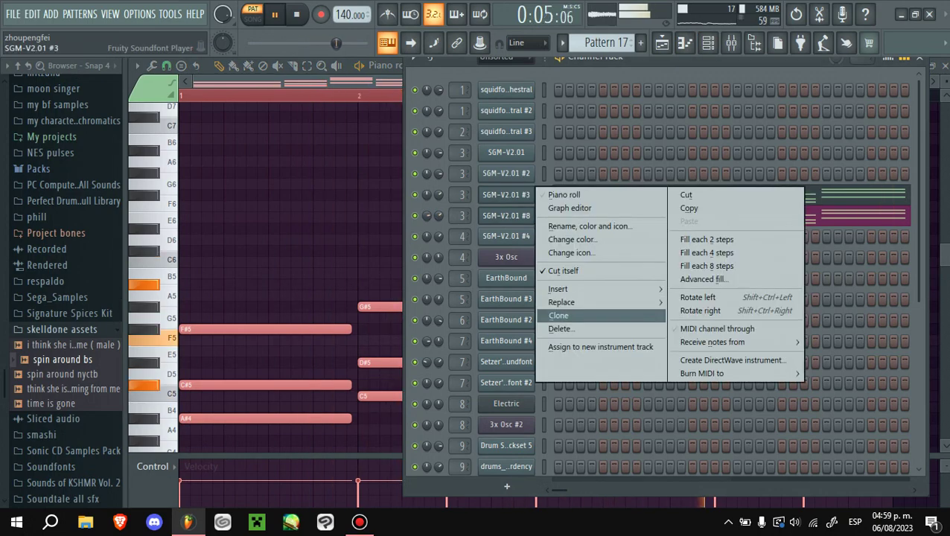
left_click(559, 315)
key("space")
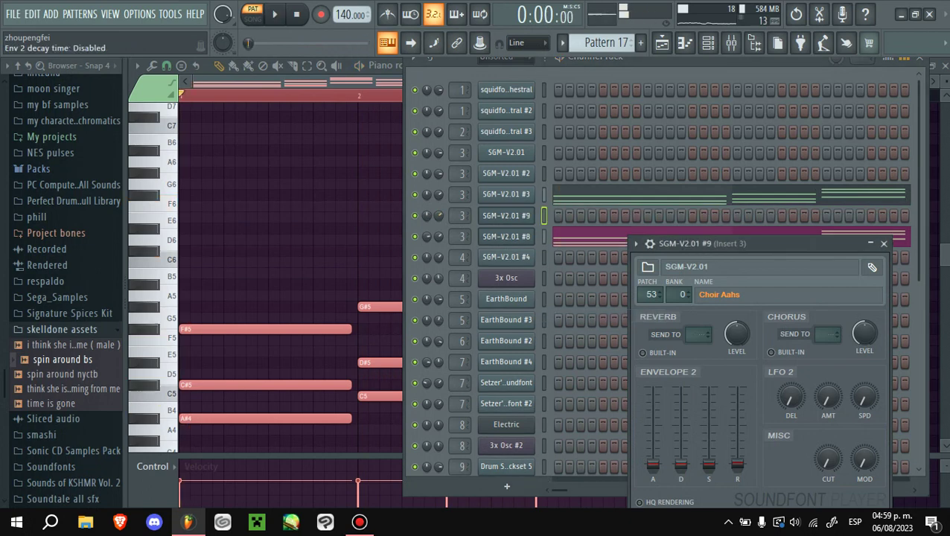
left_click(636, 244)
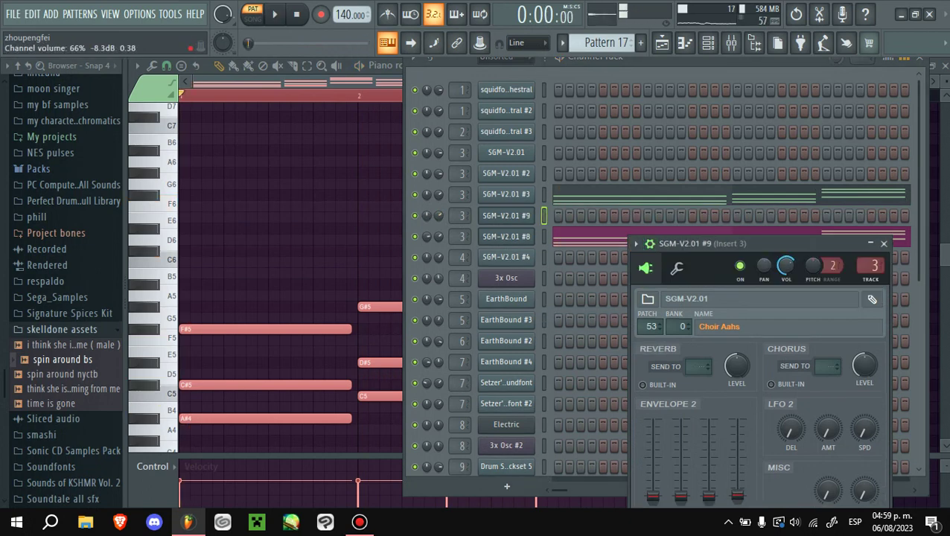
- Move the Pattern 17 chords from the SGM-V2.01 #3 channel to the cloned SGM-V2.01 #9 channel
left_click(384, 65)
key("space")
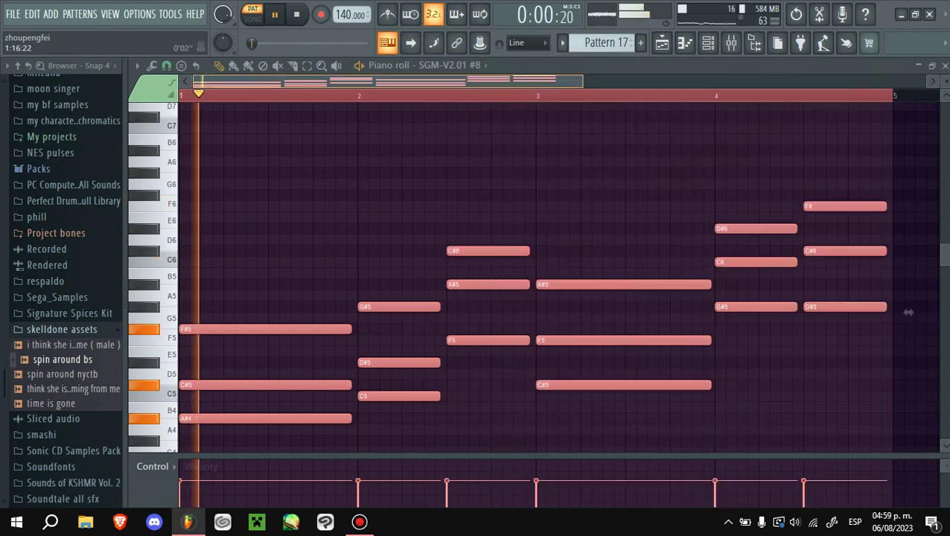
left_click(424, 65)
left_click(484, 191)
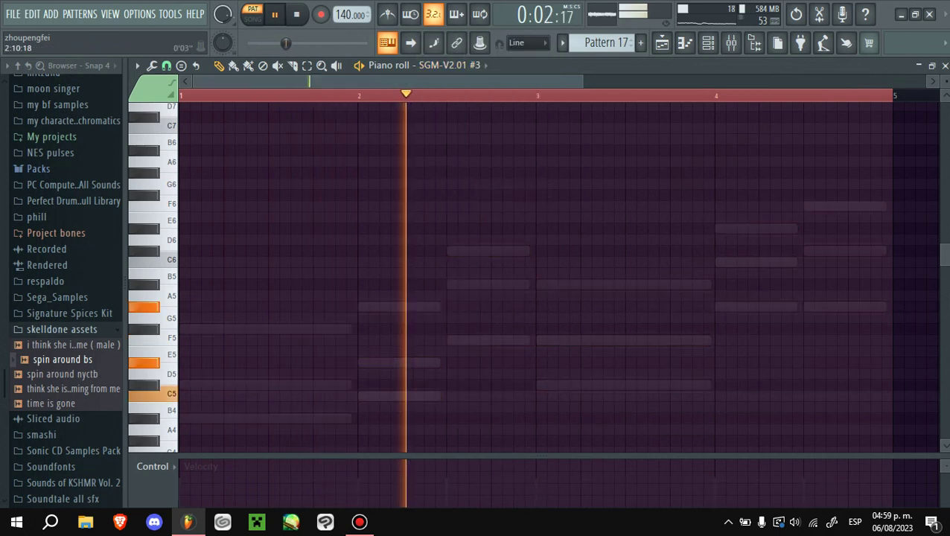
left_click(424, 65)
left_click(471, 203)
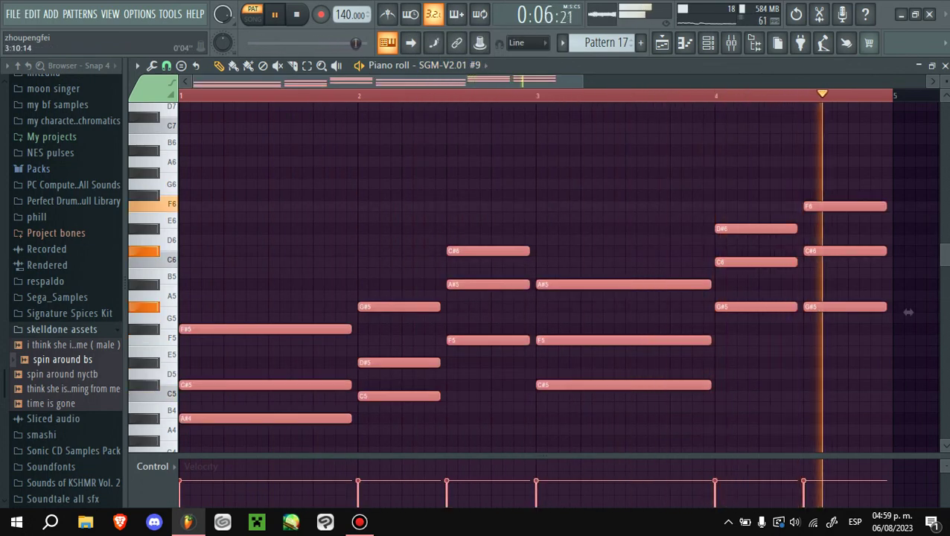
- Repeat the Pattern 17 clip three more times on Track 4 of the playlist, filling bars 33 to 49
key("F5")
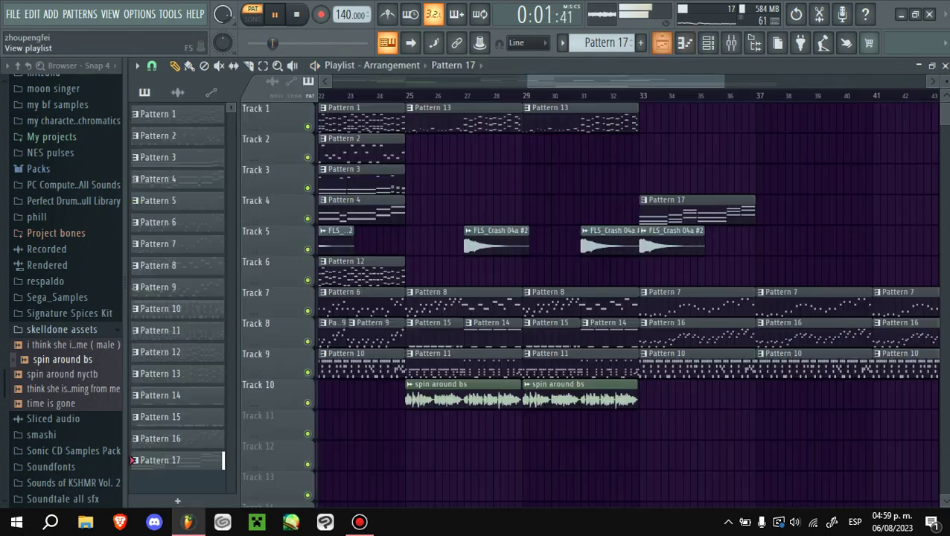
key("l")
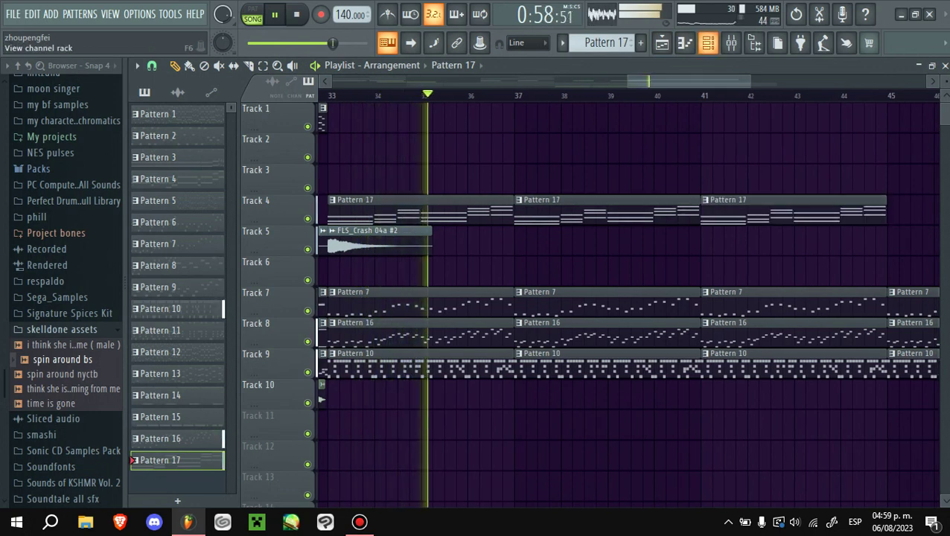
key("F6")
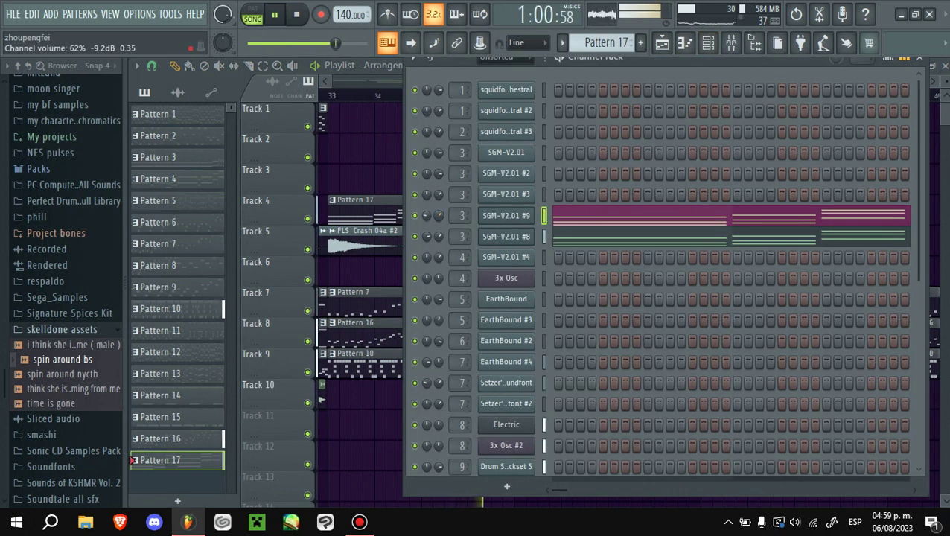
key("F6")
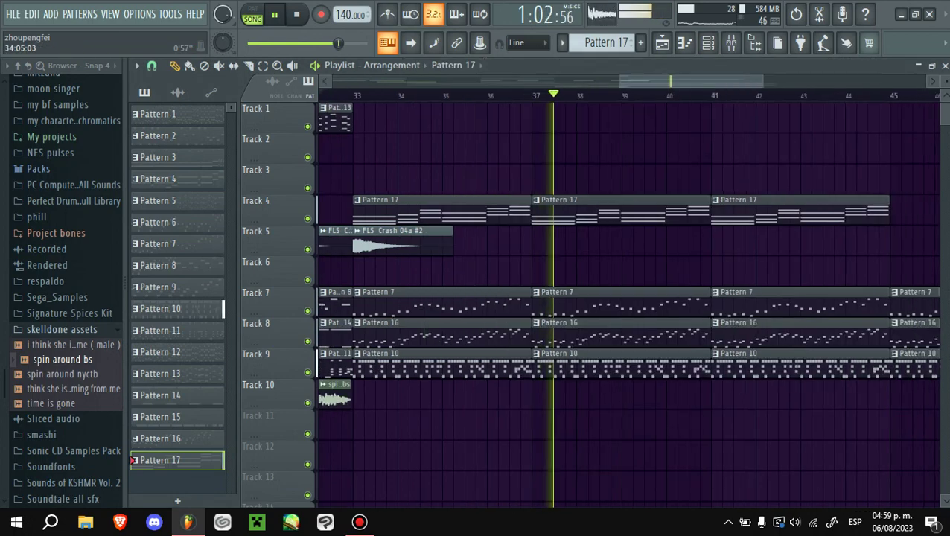
right_click(737, 242)
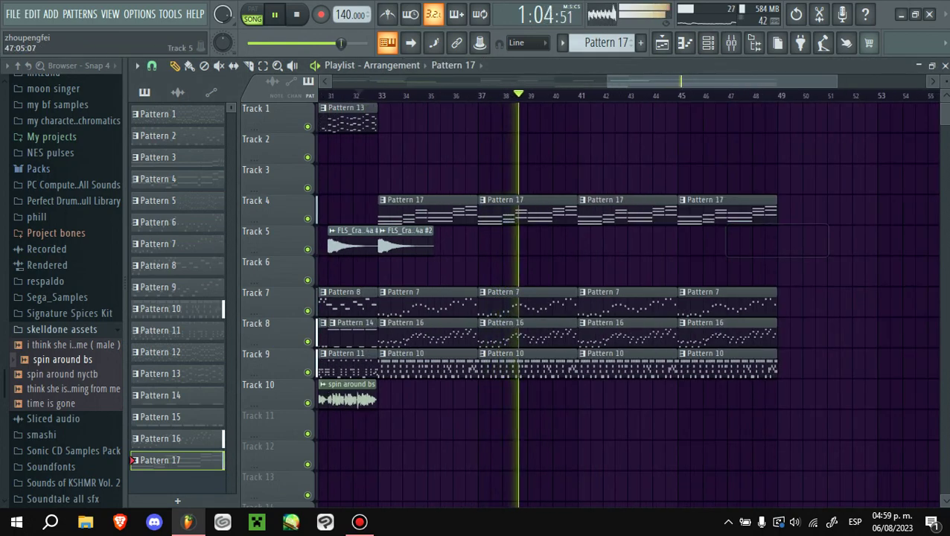
- Create a new empty pattern, Pattern 18, for the section from bar 33
key("F4")
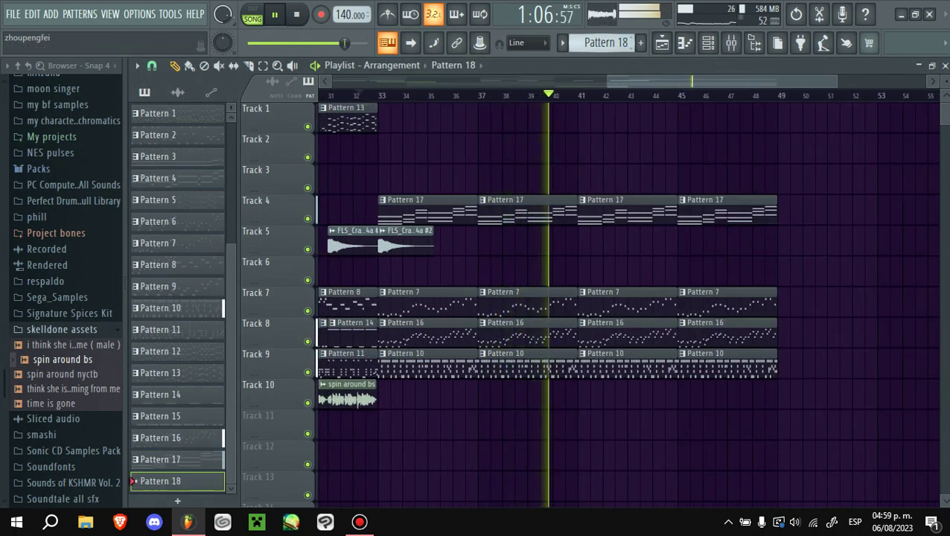
scroll(630, 298, "down", 2)
scroll(621, 243, "up", 2)
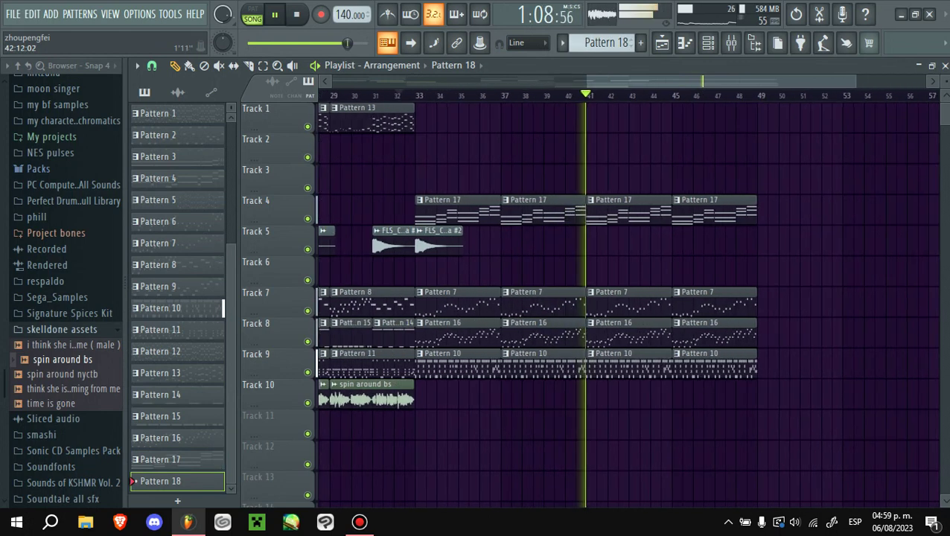
- Play the arrangement from about bar 31 to hear the transition into the Pattern 17 section
left_click(440, 242)
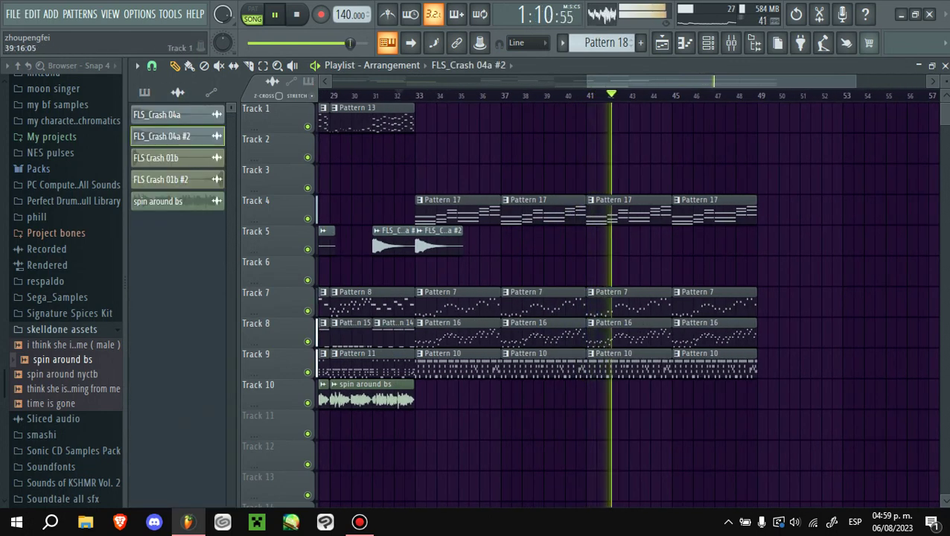
scroll(567, 298, "down", 2)
key("space")
key("space")
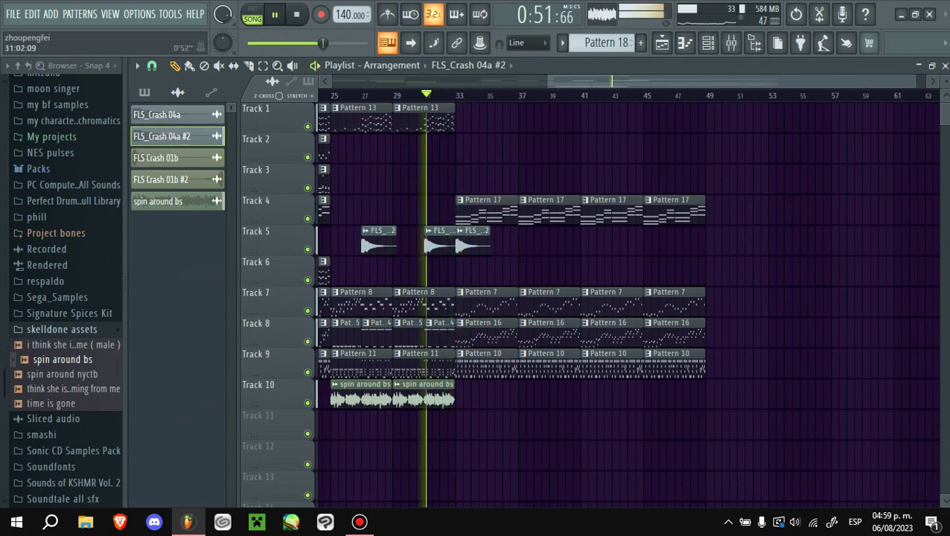
scroll(567, 298, "up", 2)
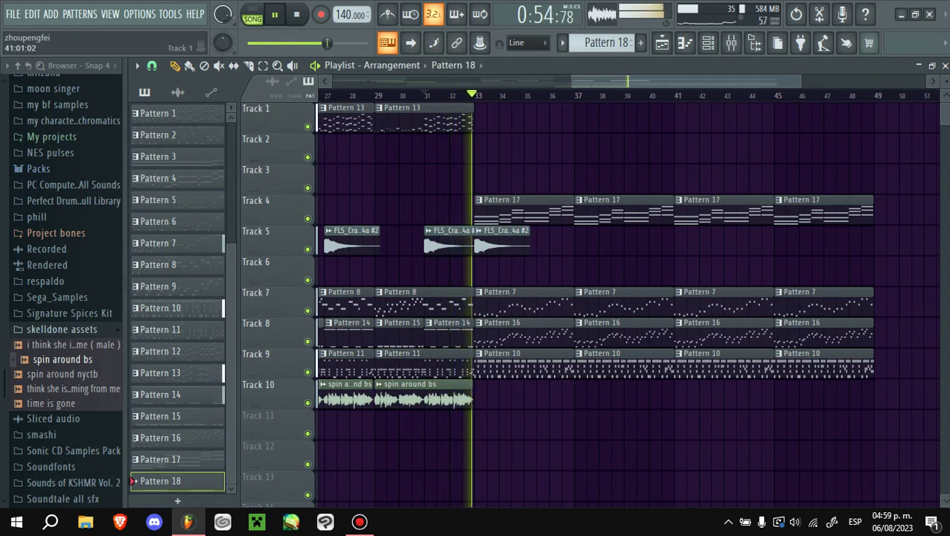
key("space")
- Filter the channel rack to the unsorted instrument channels and go to the end of the list
left_click(708, 43)
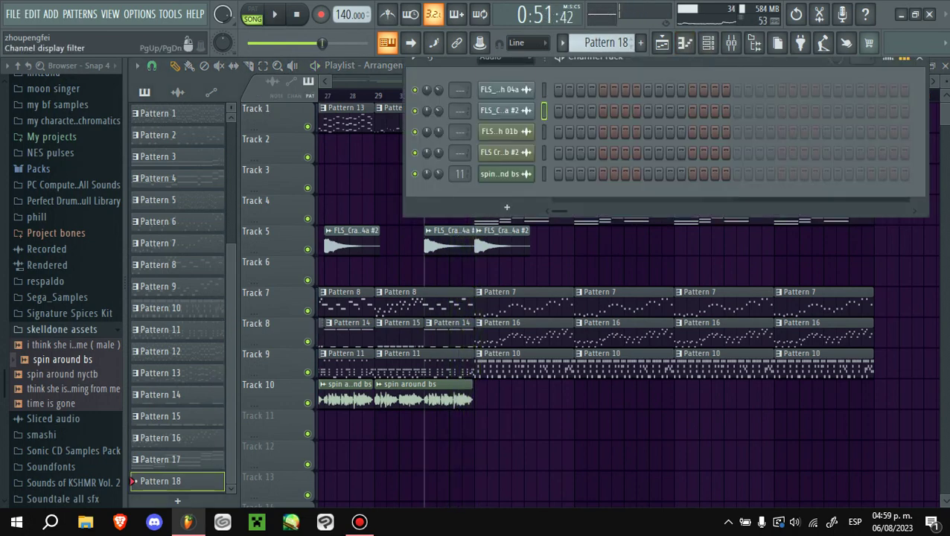
left_click(497, 103)
scroll(506, 260, "down", 5)
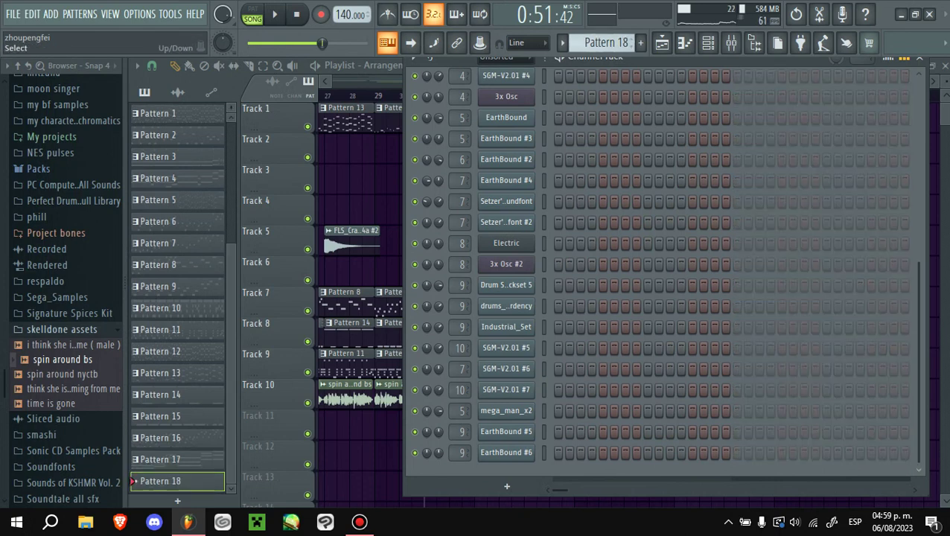
- Find the mega_man_x2 soundfont in the browser's soundfont folder and load it into a new channel
left_click(61, 329)
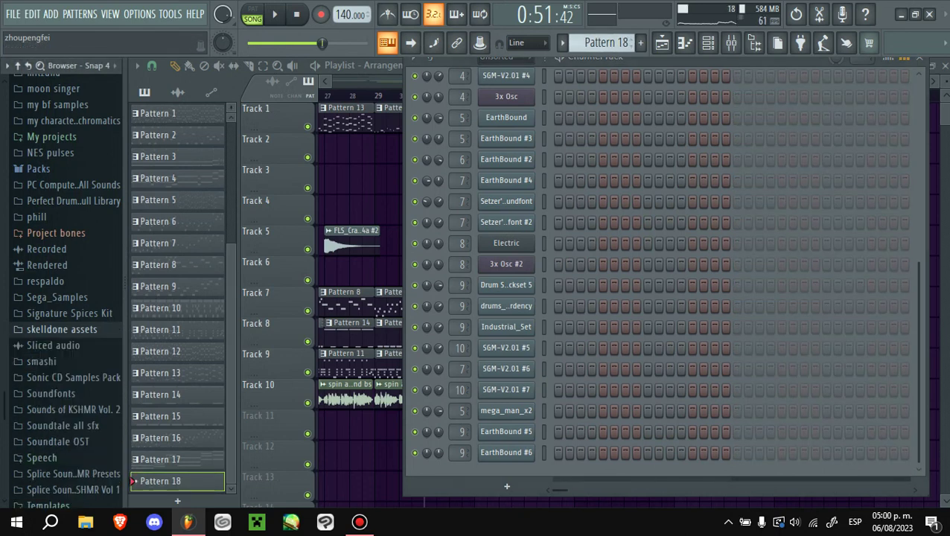
scroll(65, 290, "down", 2)
left_click(51, 306)
scroll(65, 291, "down", 10)
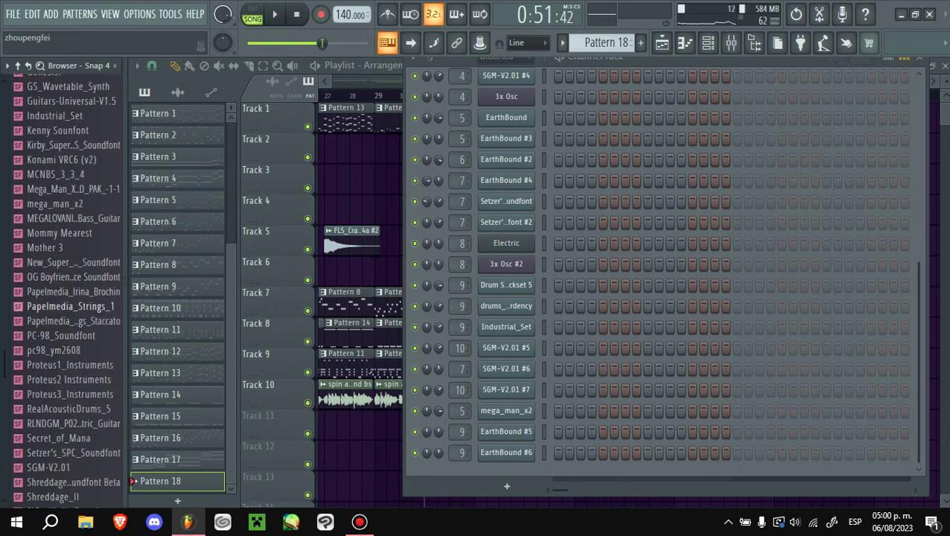
right_click(54, 203)
left_click(149, 235)
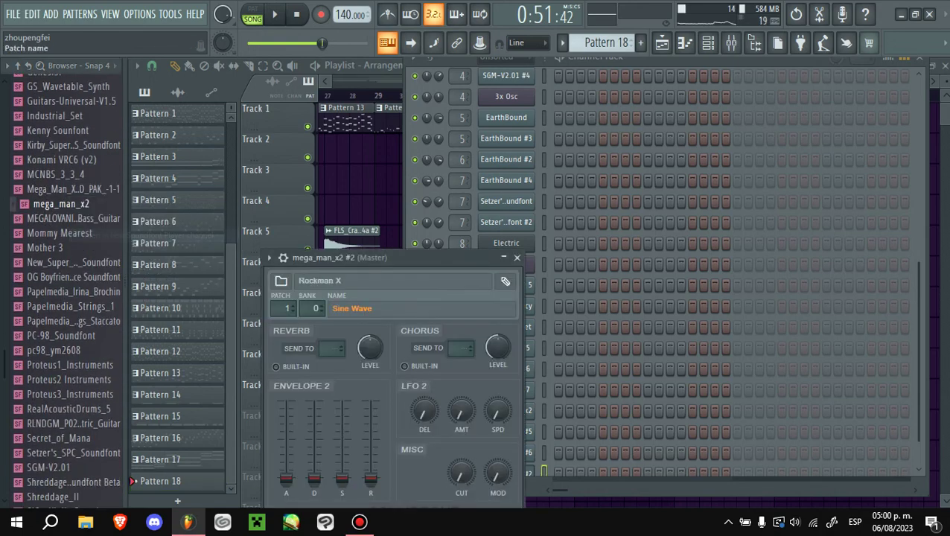
- Try the Synth patch and the Synth X2 patch on the new mega_man_x2 channel
left_click(350, 308)
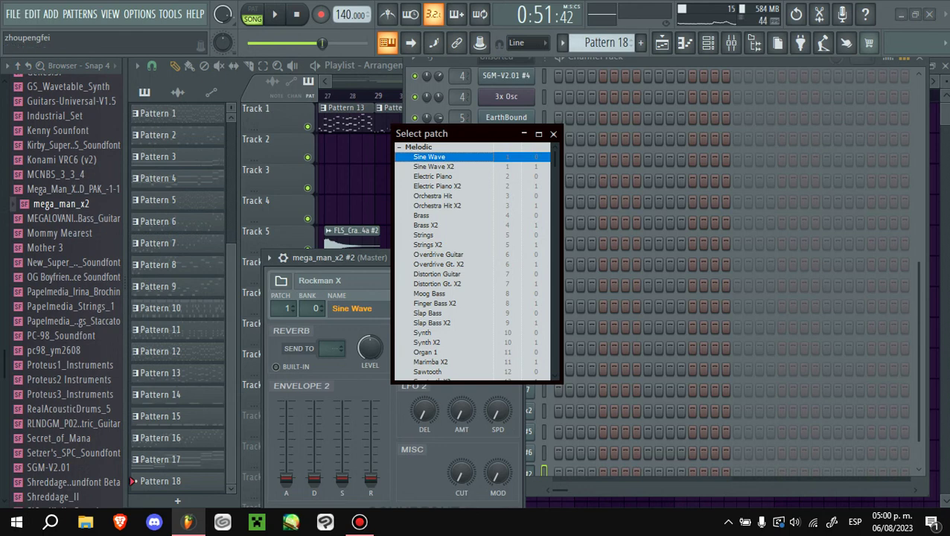
scroll(471, 261, "down", 3)
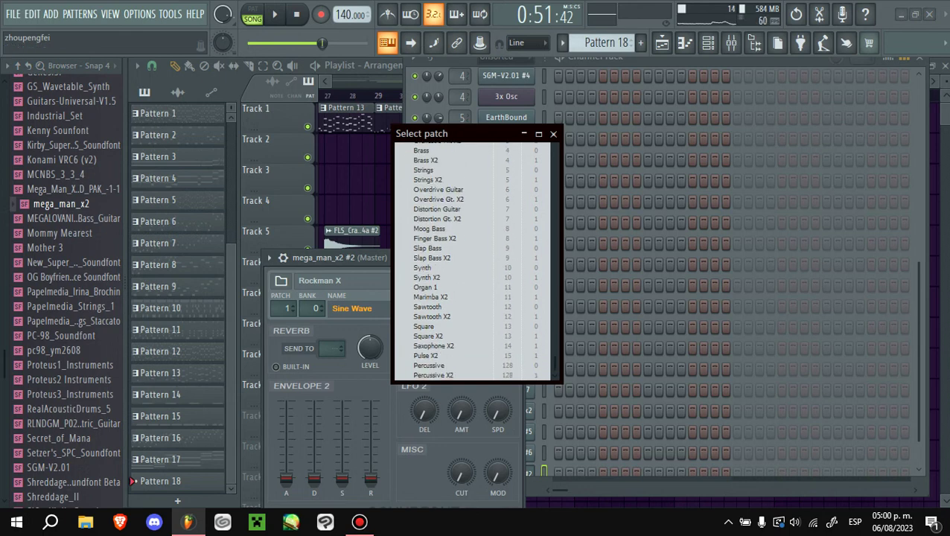
double_click(422, 267)
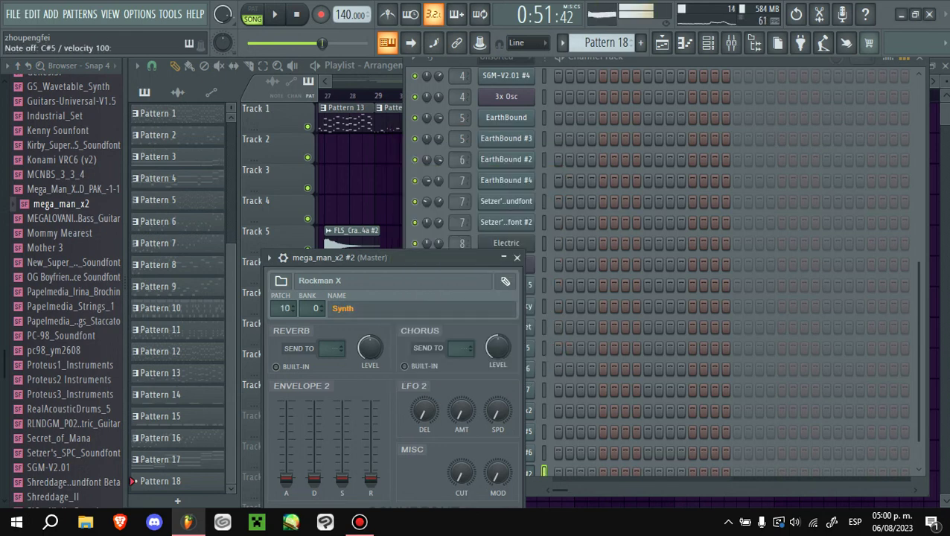
left_click(350, 309)
left_click(427, 284)
double_click(427, 284)
- Set up the mega_man_x2 channel with the Pulse X2 patch, mid-range LFO 2 amount and speed, and mixer track 4
left_click(350, 309)
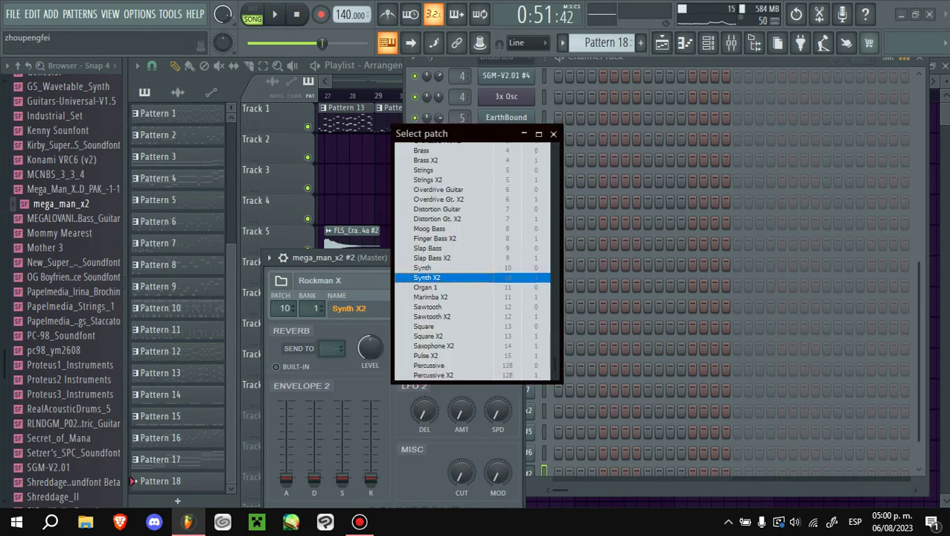
left_click(427, 355)
double_click(426, 355)
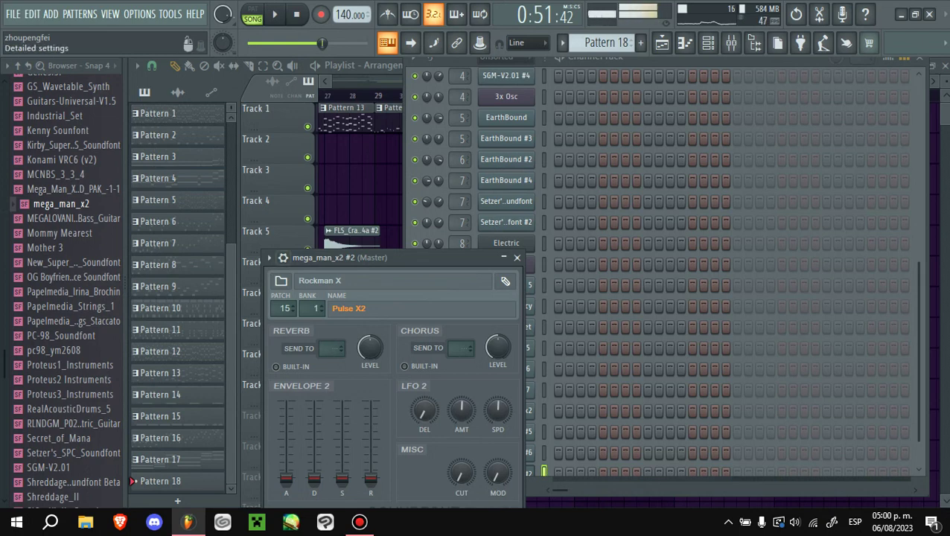
left_click(269, 258)
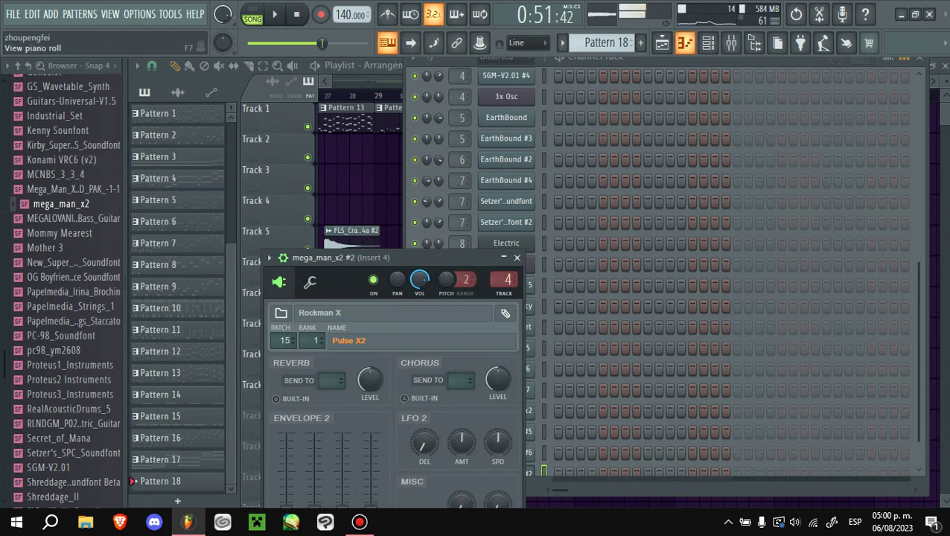
- Start the mega_man_x2 melody in the piano roll with a series of three equal-length A#4 notes from bar 1
left_click(685, 43)
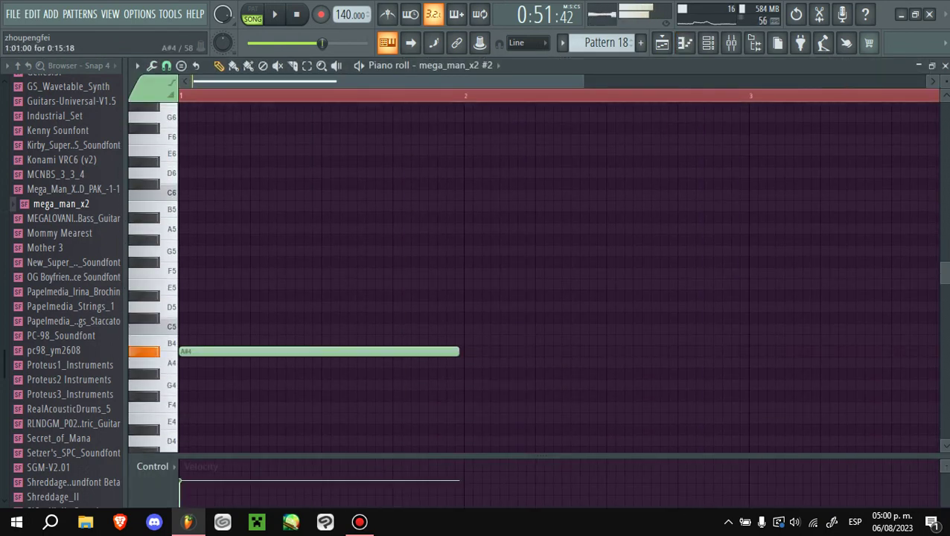
scroll(521, 276, "down", 1)
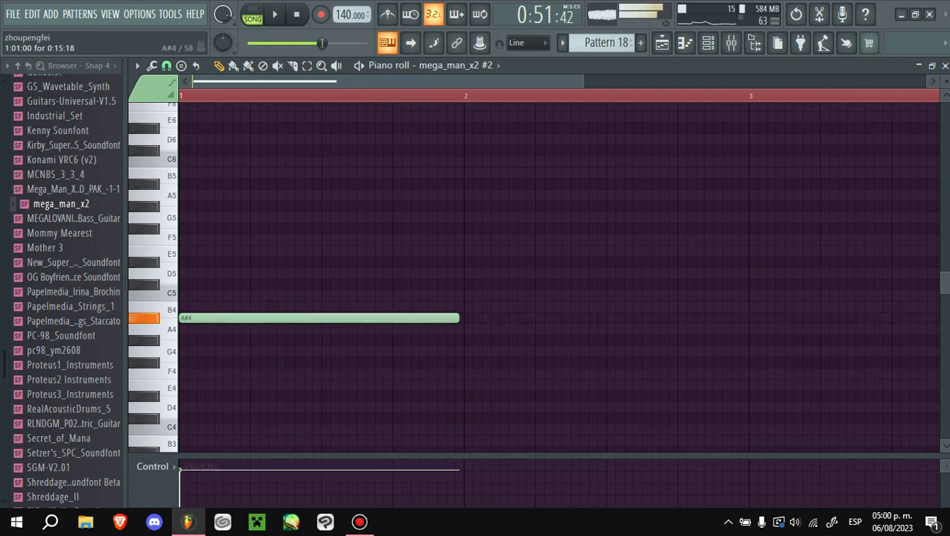
key("l")
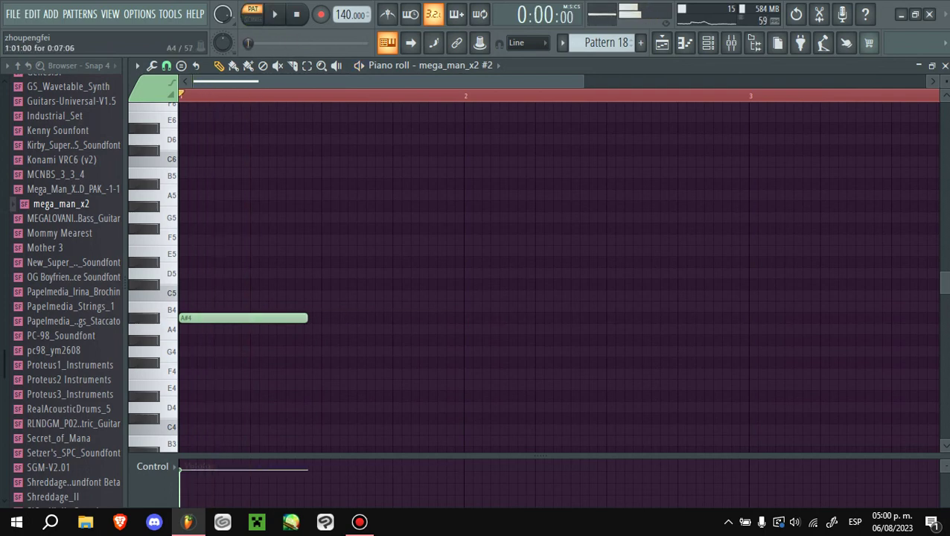
key("space")
key("ctrl+b")
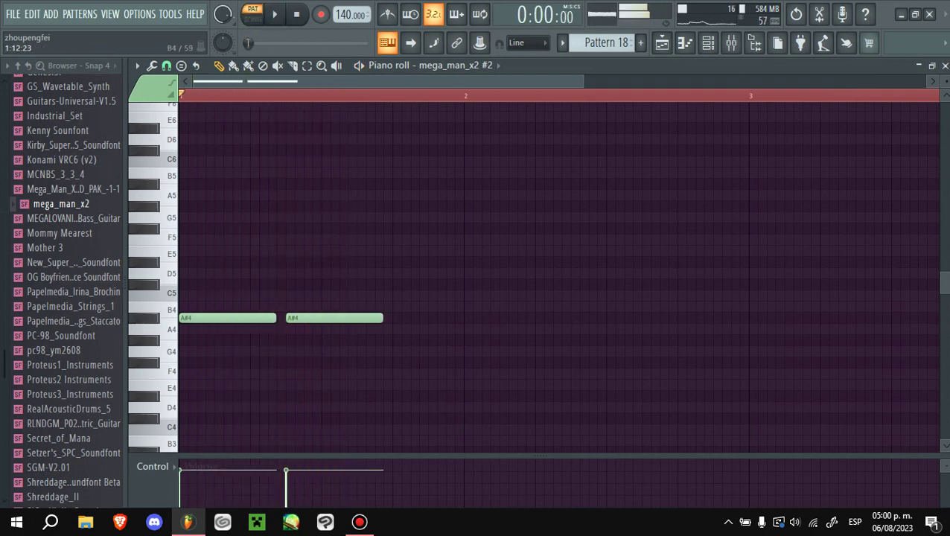
key("ctrl+b")
key("space")
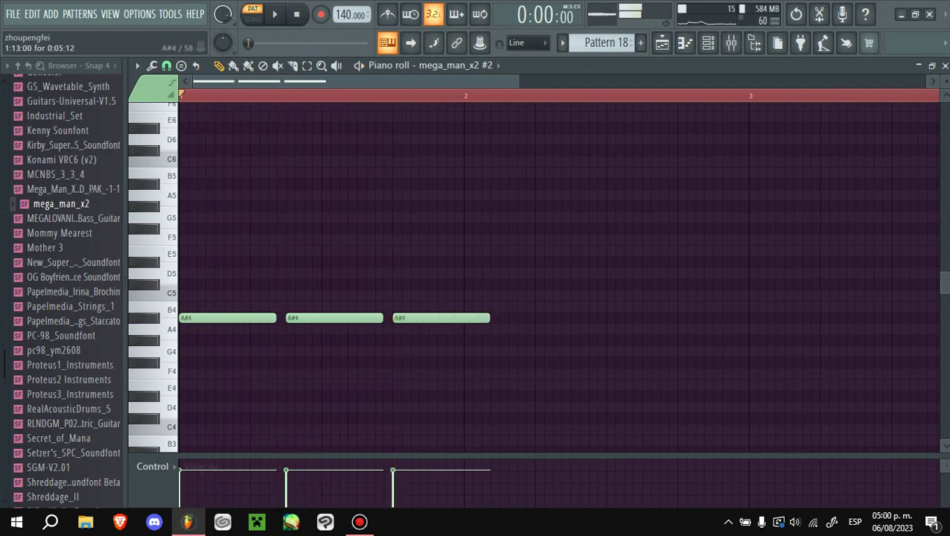
- Shorten the second and third A#4 notes, then add C5, C#5, D#5 and C5 notes leading into bar 2
key("space")
key("ctrl+b")
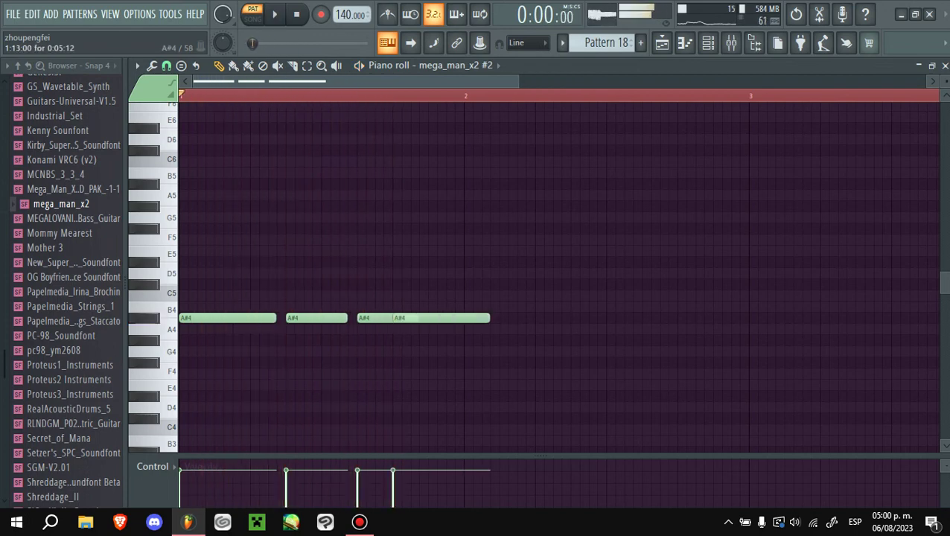
key("space")
key("ctrl+b")
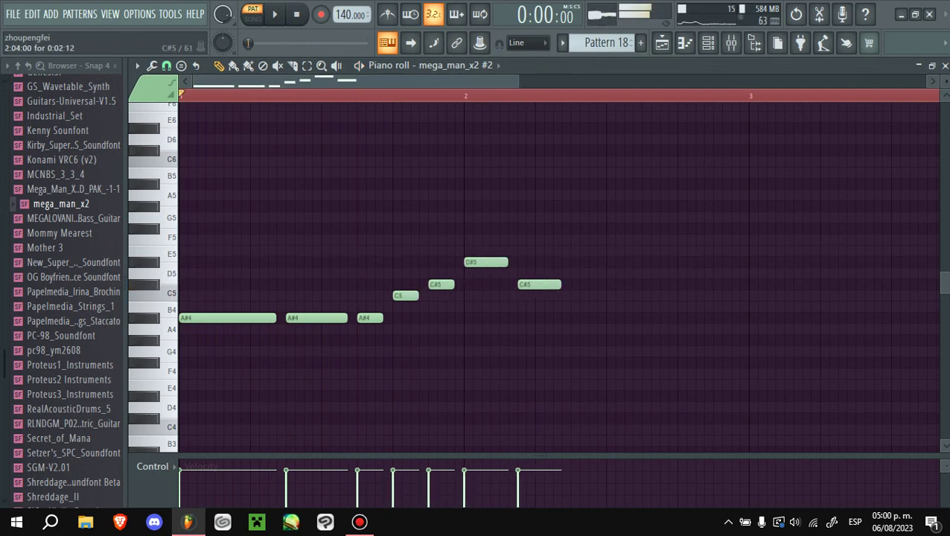
key("space")
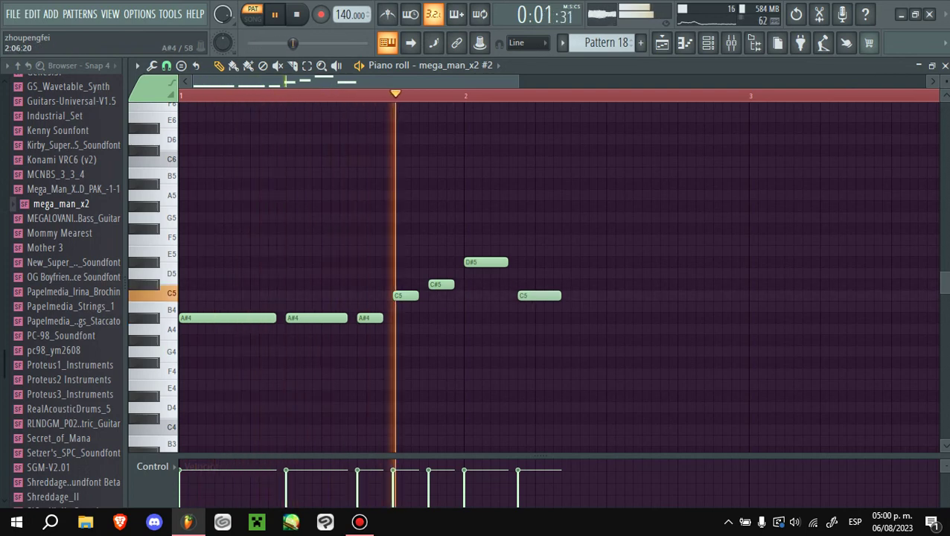
- Continue bar 2 with a short G#4 note, followed by G5 and F5 notes in its second half
key("space")
key("shift+Down")
key("shift+Down")
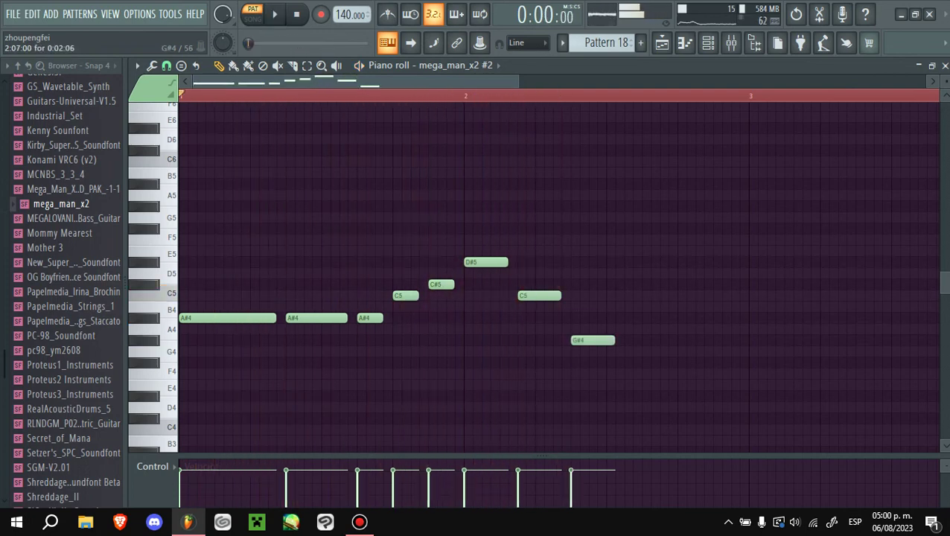
left_click(612, 184)
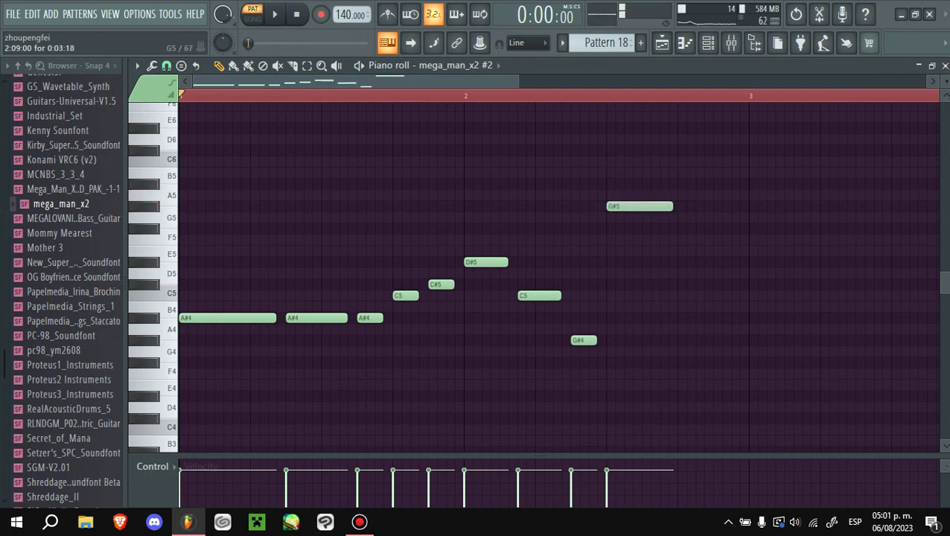
key("space")
key("ctrl+z")
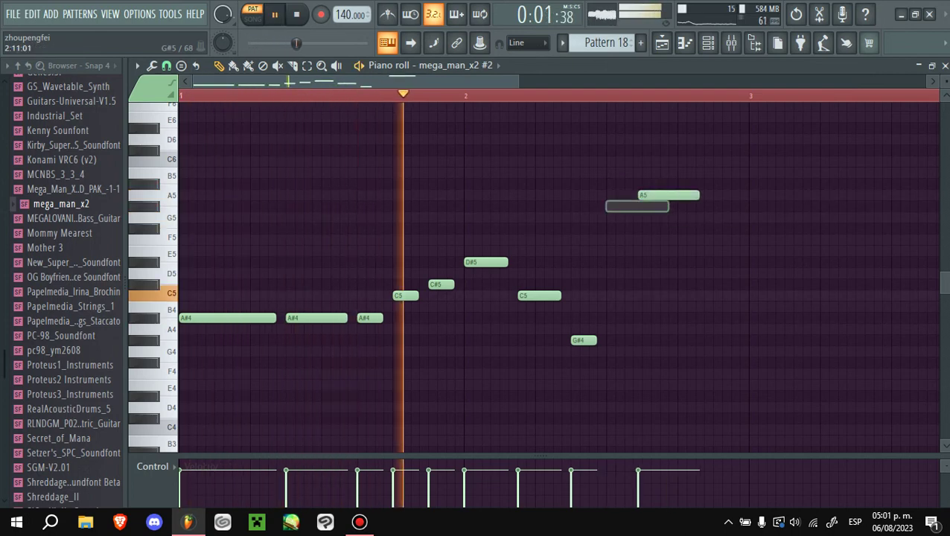
key("ctrl+z")
key("space")
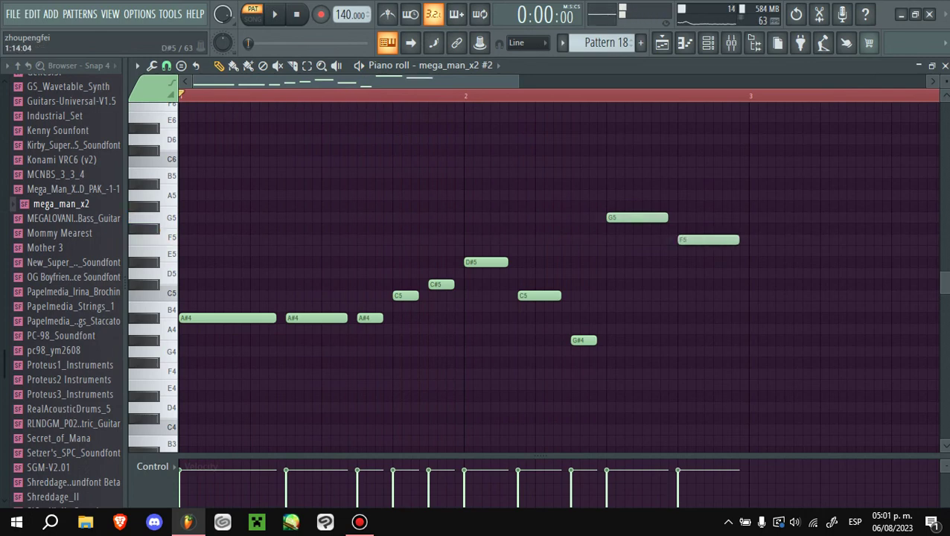
- Add a slide note to G#5 over bar 2's G5 note and lower the following note to D#5
key("space")
key("ctrl+z")
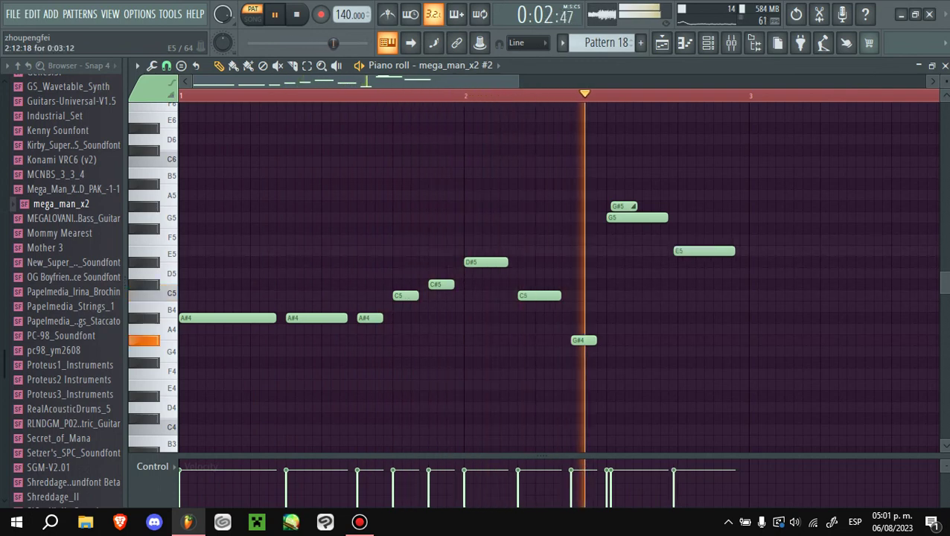
key("space")
key("ctrl+z")
key("space")
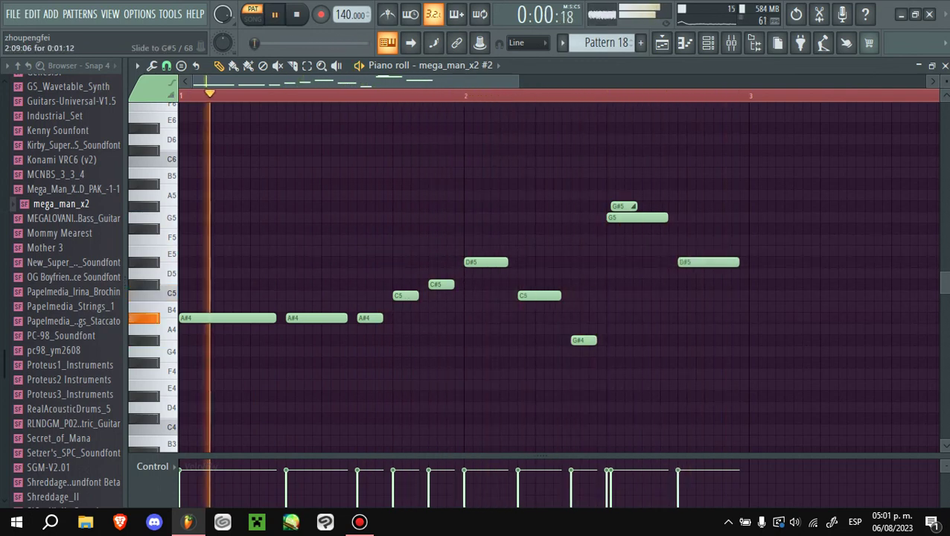
- Add short D5 and D#5 slide notes to the D#5 note at the start of bar 2
key("space")
key("space")
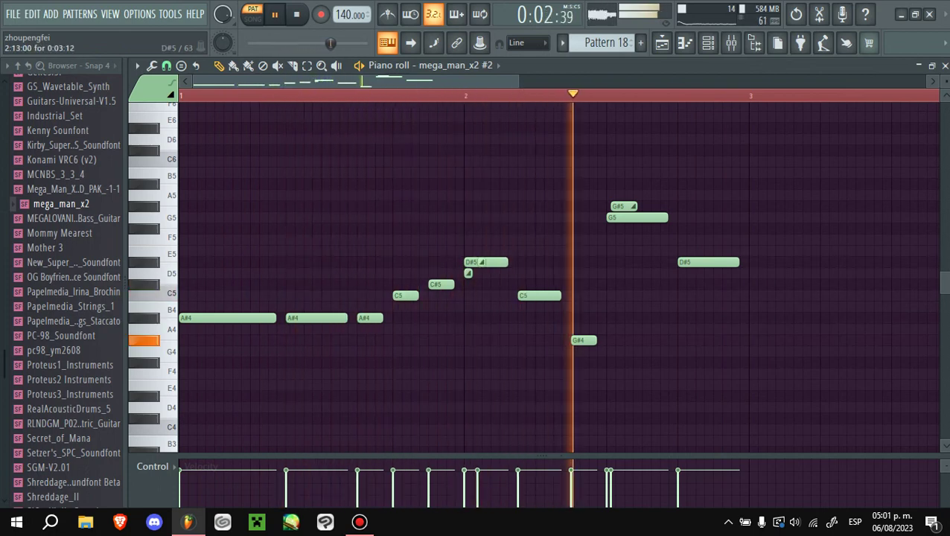
key("space")
- Place a D#5 note at the start of bar 3 with a short F5 slide, and lengthen it to 0:07:12
left_click(753, 262)
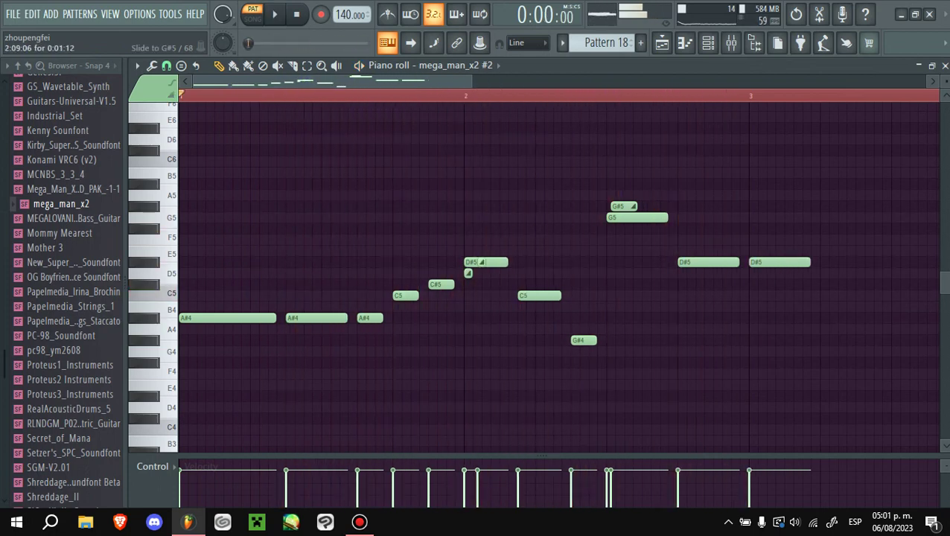
key("space")
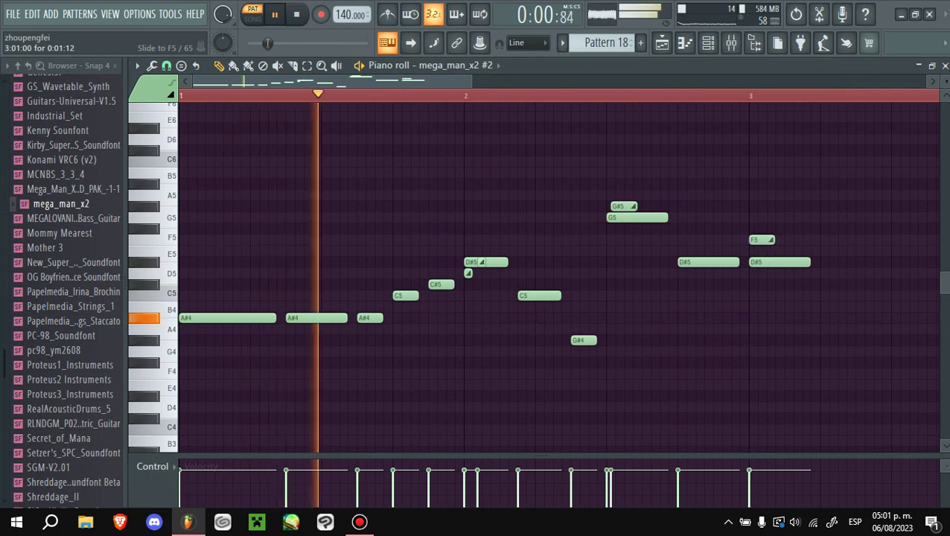
left_click_drag(810, 262, 883, 262)
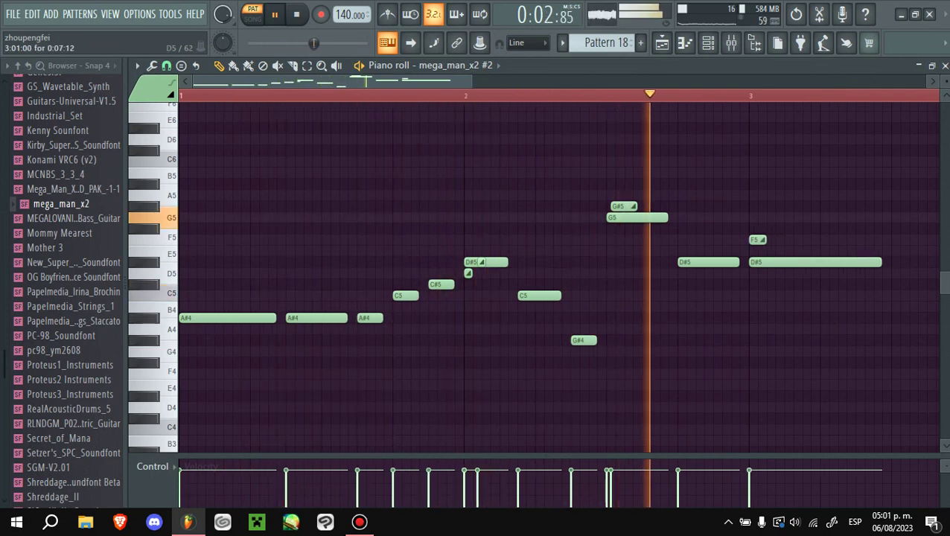
scroll(559, 275, "right", 1)
scroll(559, 276, "right", 2)
key("space")
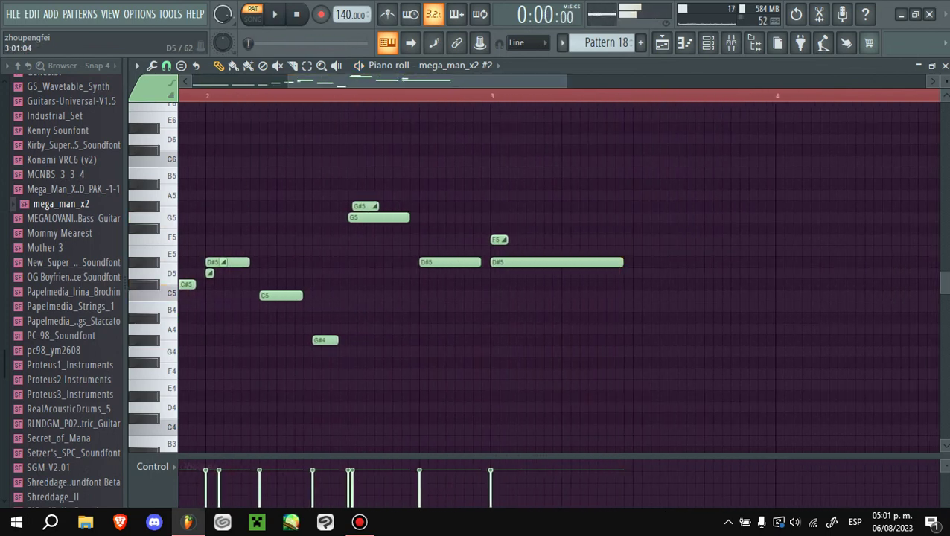
- Place Pattern 18 on Track 1 of the playlist at bar 33 and play it with the song
left_click(662, 43)
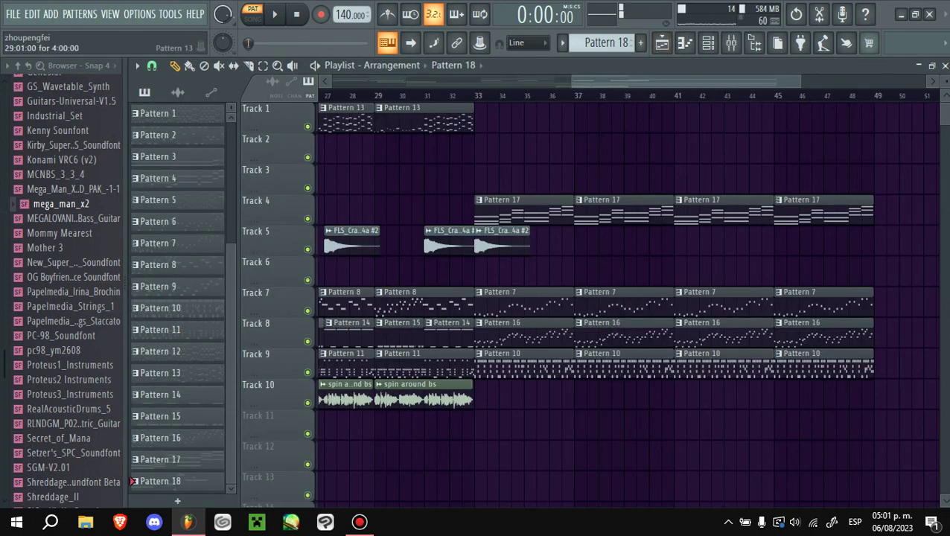
key("space")
left_click_drag(484, 177, 484, 119)
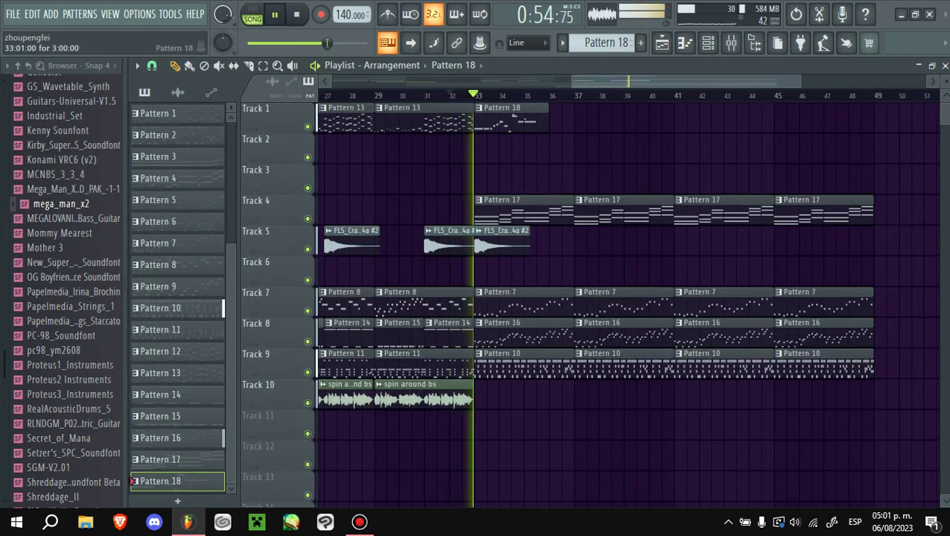
- Add alternating C5 and C#5 notes through the second half of bar 3, leading to a D#5 at bar 4
key("F7")
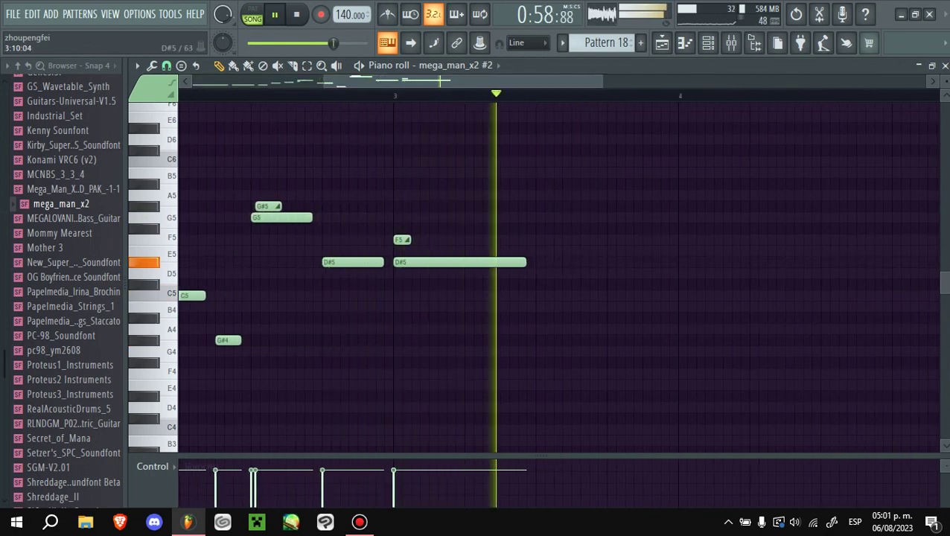
key("space")
key("space")
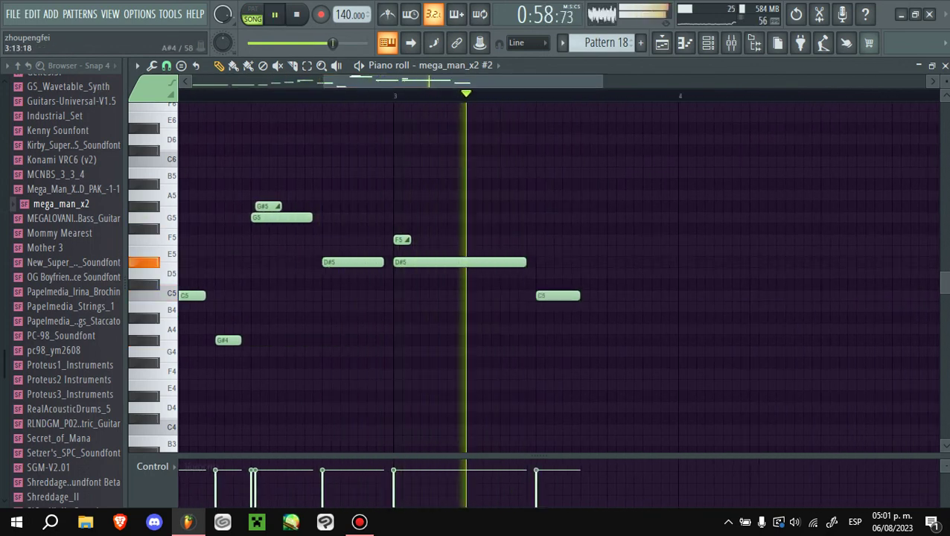
left_click(581, 285)
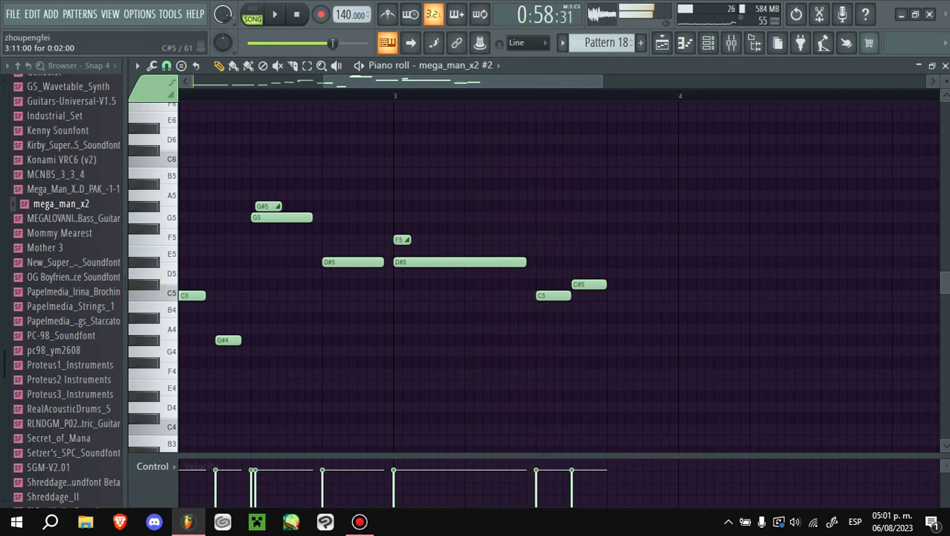
mouse_move(606, 284)
left_mouse_down()
mouse_move(588, 285)
mouse_move(617, 295)
left_mouse_up()
left_click(621, 295)
key("space")
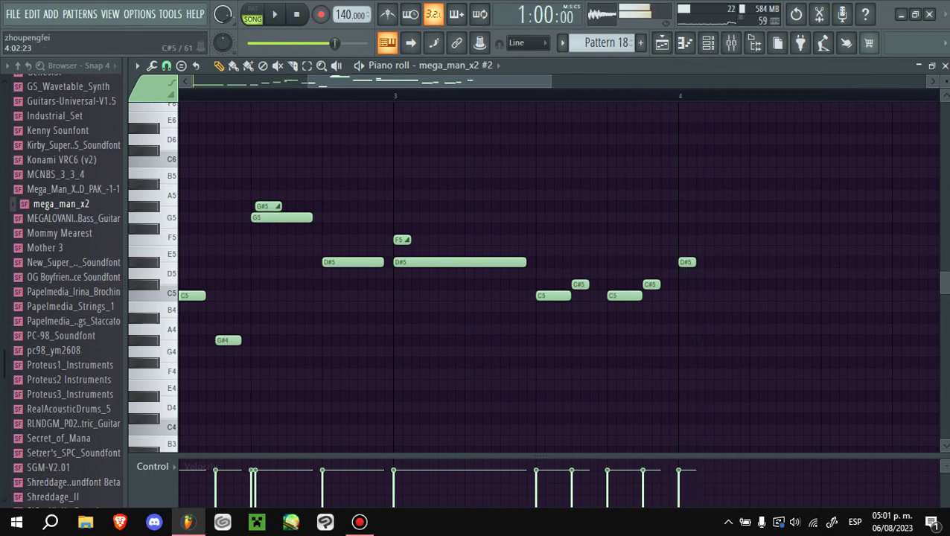
- Lengthen bar 4's D#5 note and follow it with a short C5, a longer G#4 and two short F5 notes
left_click_drag(694, 262, 709, 262)
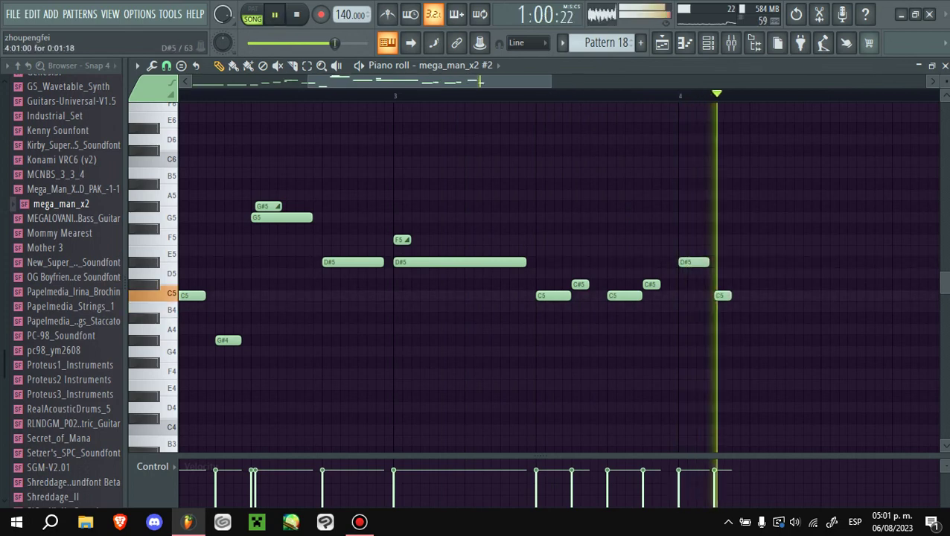
left_click_drag(779, 340, 811, 341)
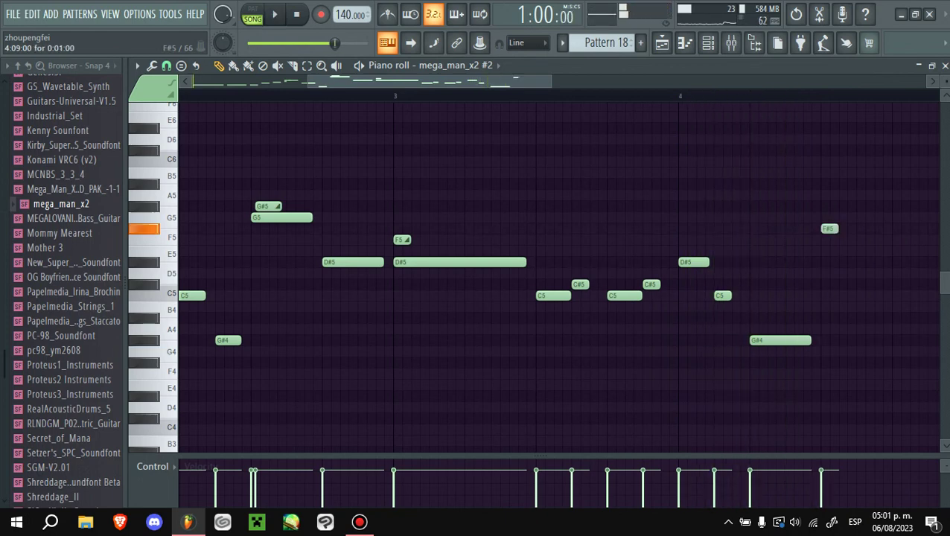
key("space")
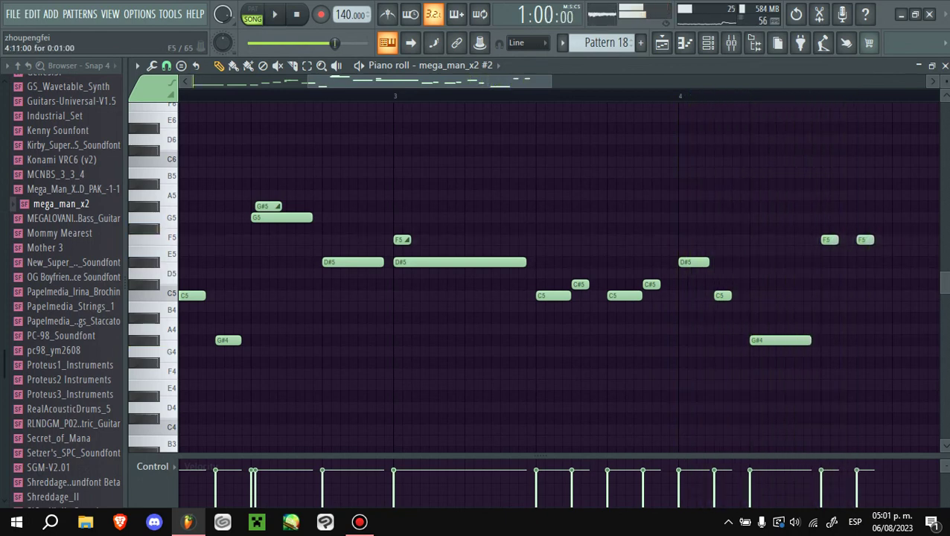
left_click_drag(829, 228, 829, 239)
left_click(864, 239)
scroll(559, 275, "right", 3)
key("space")
- Finish bar 4 with an A#5 note carrying a C#6 slide, followed by a C6 note
left_click(660, 228)
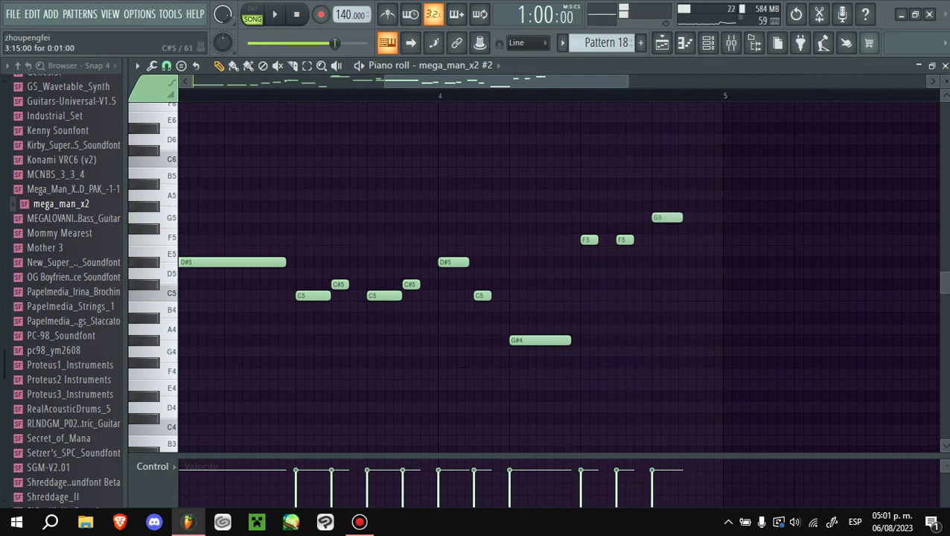
left_click(657, 184)
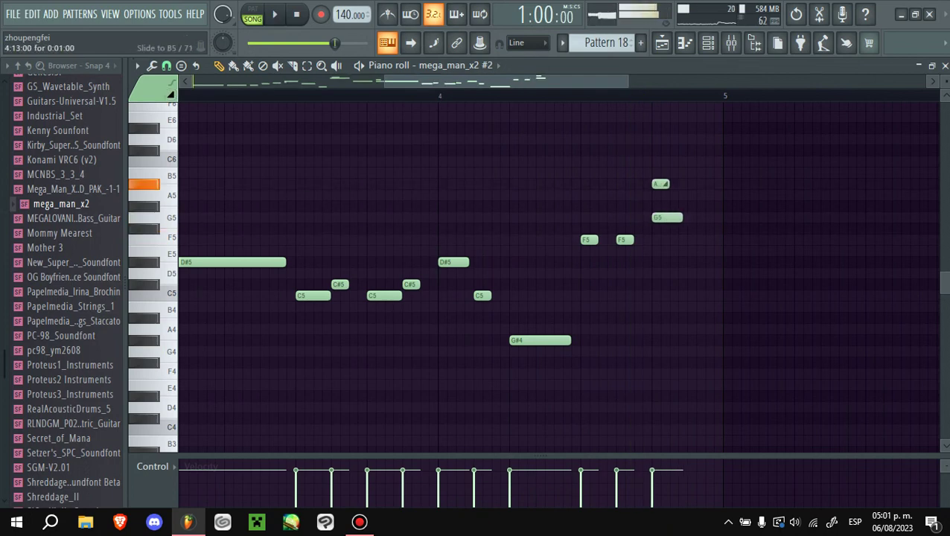
left_click_drag(661, 184, 661, 161)
left_click_drag(667, 207, 668, 184)
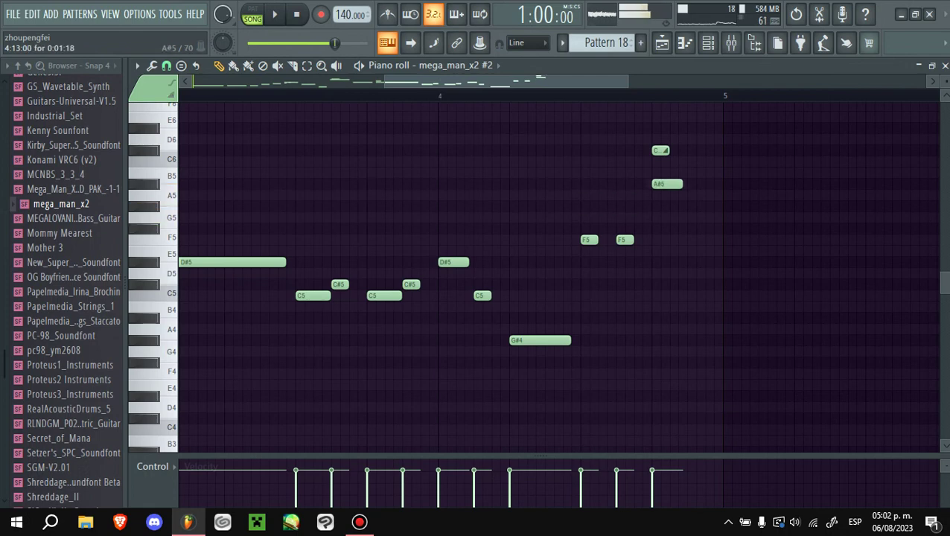
key("space")
scroll(521, 276, "up", 3)
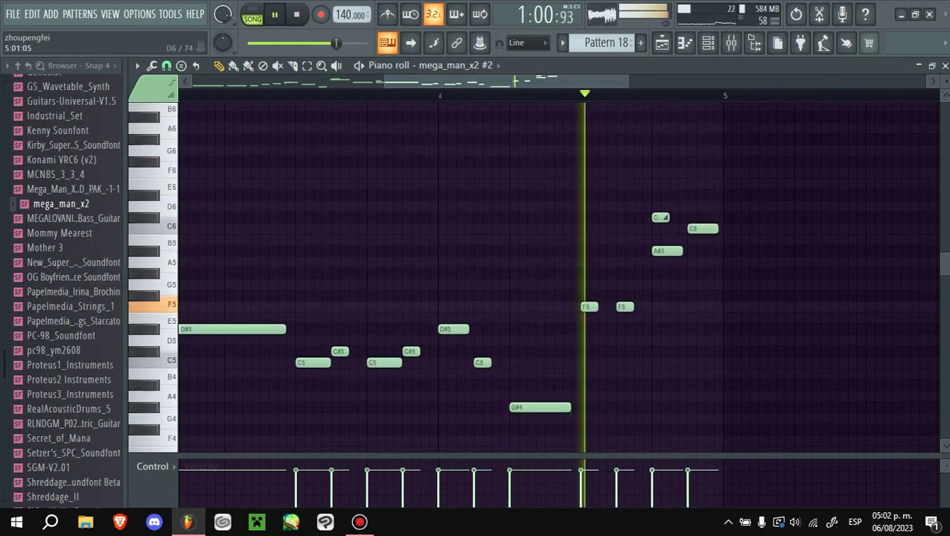
key("space")
- Lower bar 4's two F5 notes to D#5 and move the slide note at the A#5 down to G5
left_click(662, 42)
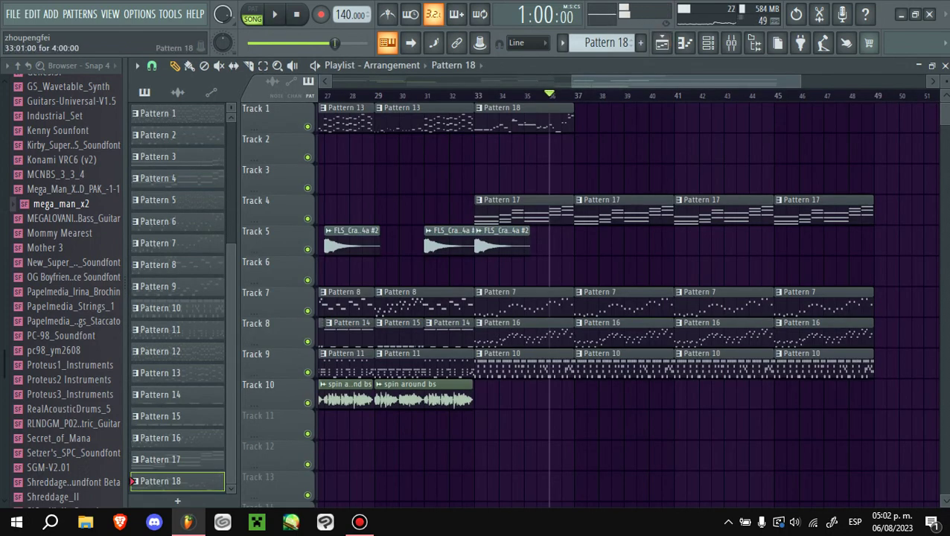
key("F7")
key("space")
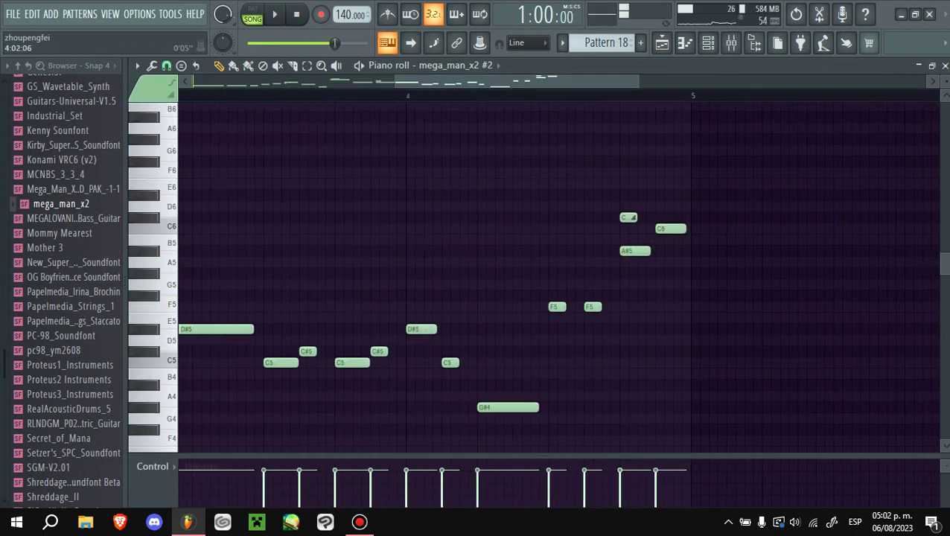
scroll(591, 307, "up", 2)
scroll(591, 307, "down", 1)
key("space")
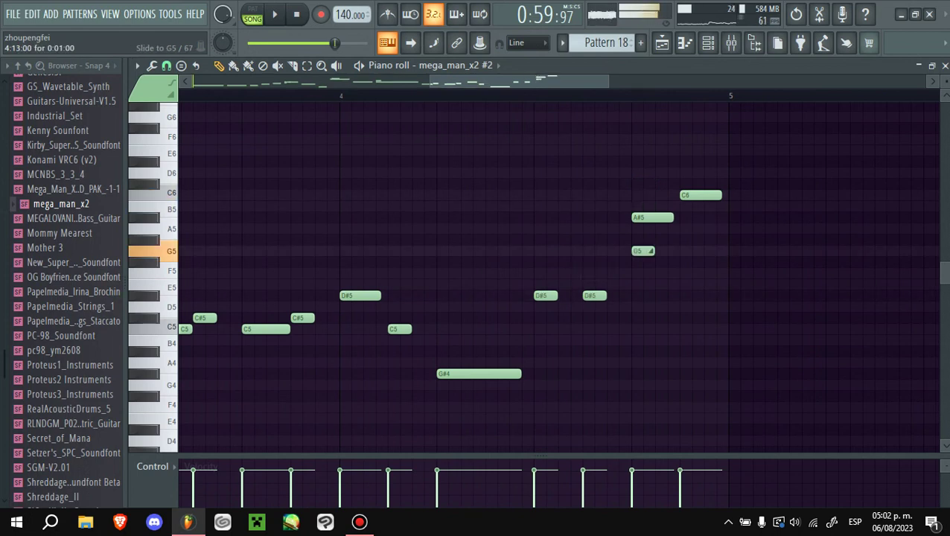
- Repeat the melody over bars 5 to 8, raising bar 6's last D#5 to C#6 and bar 7's long D#5 to A#5
key("space")
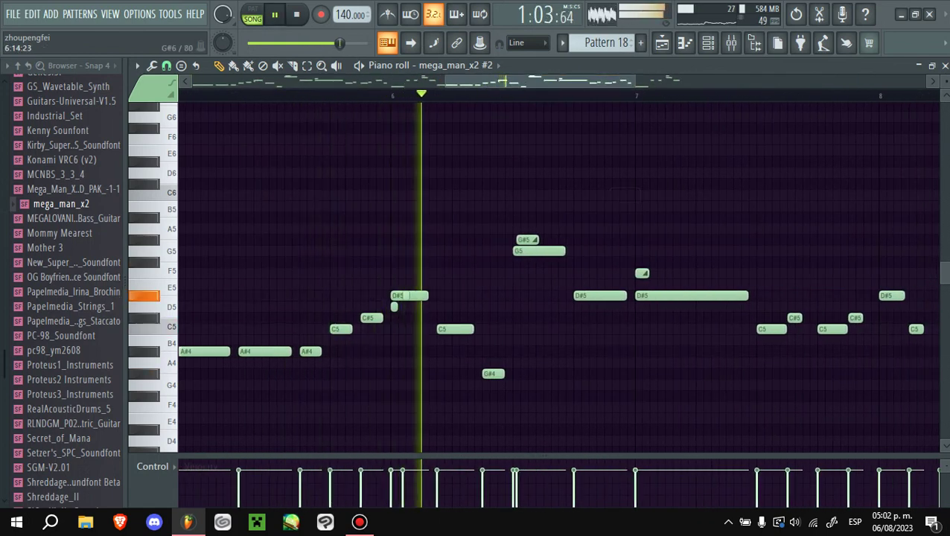
key("space")
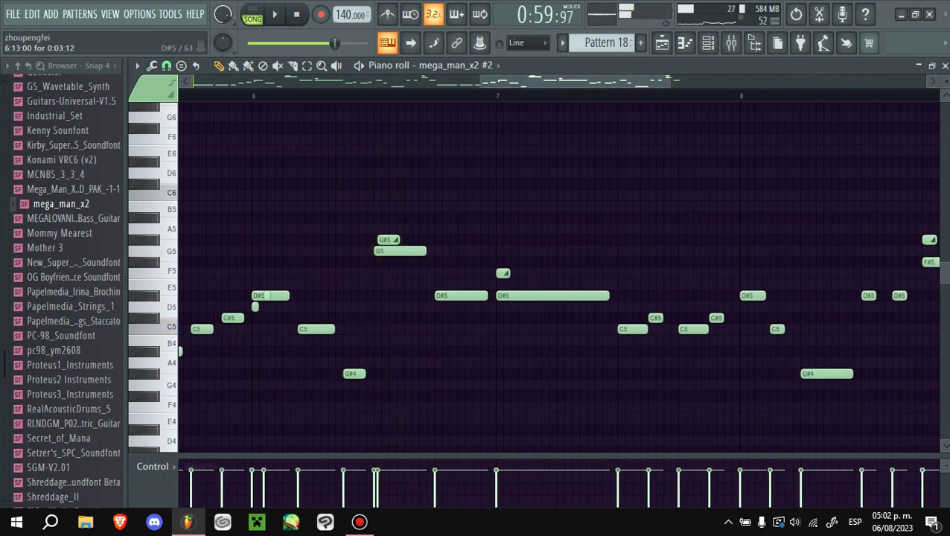
left_click_drag(460, 193, 460, 183)
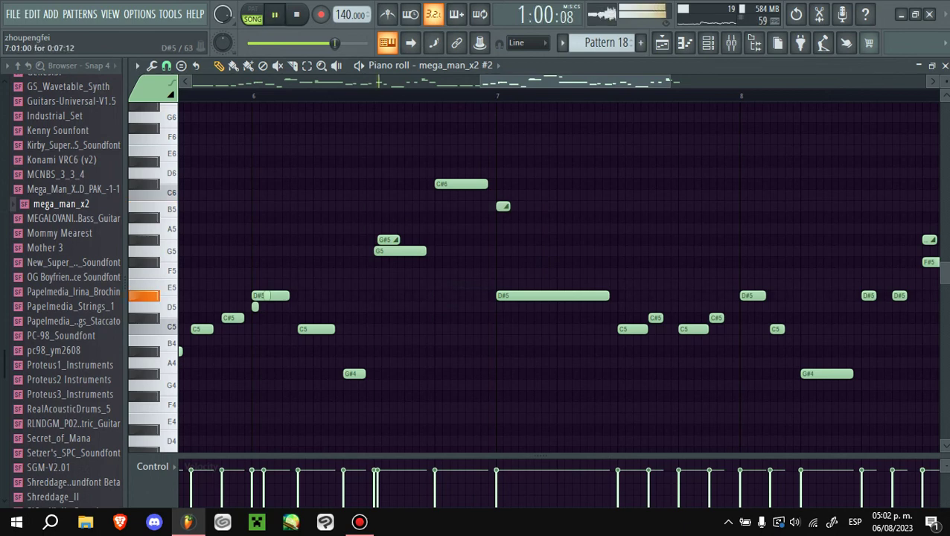
left_click_drag(522, 296, 521, 217)
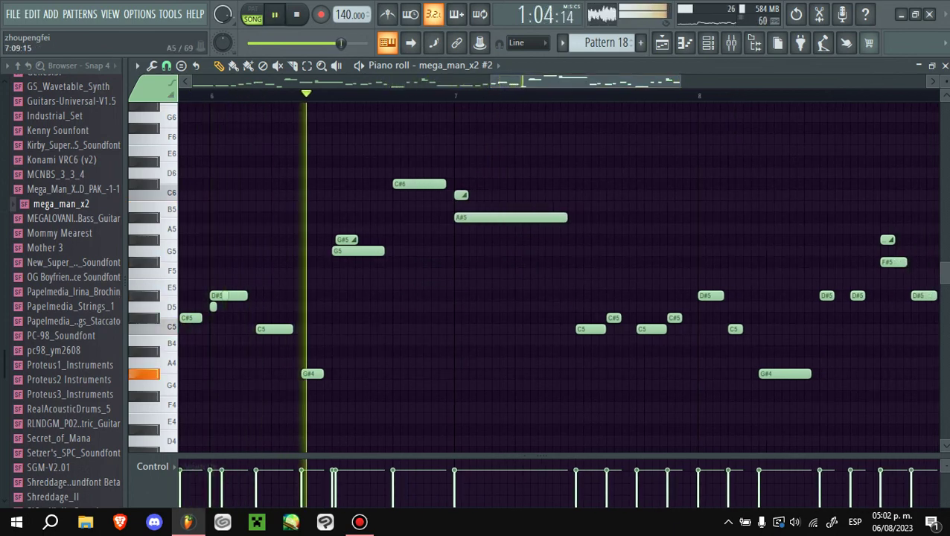
- Rework the second half of bar 7 into a lengthened G#5 followed by a D#5 of the same length
key("space")
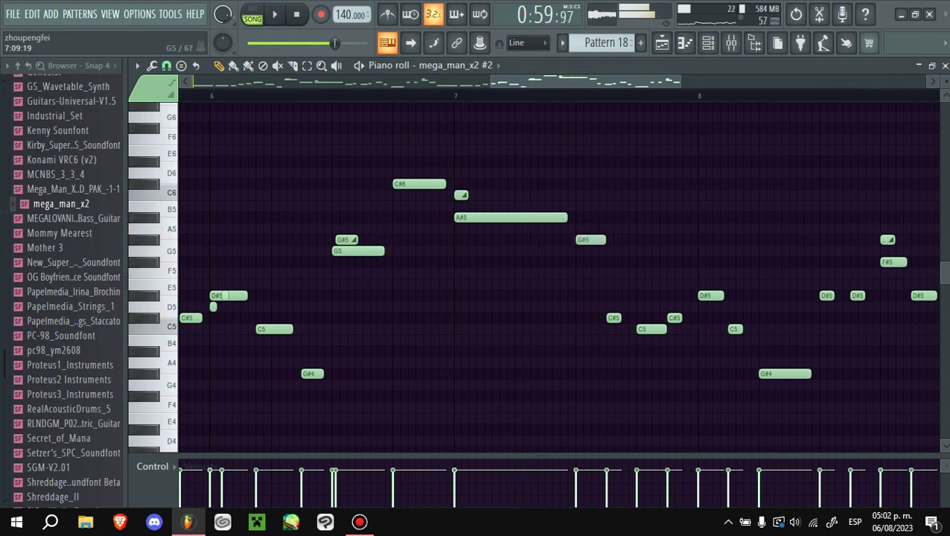
key("space")
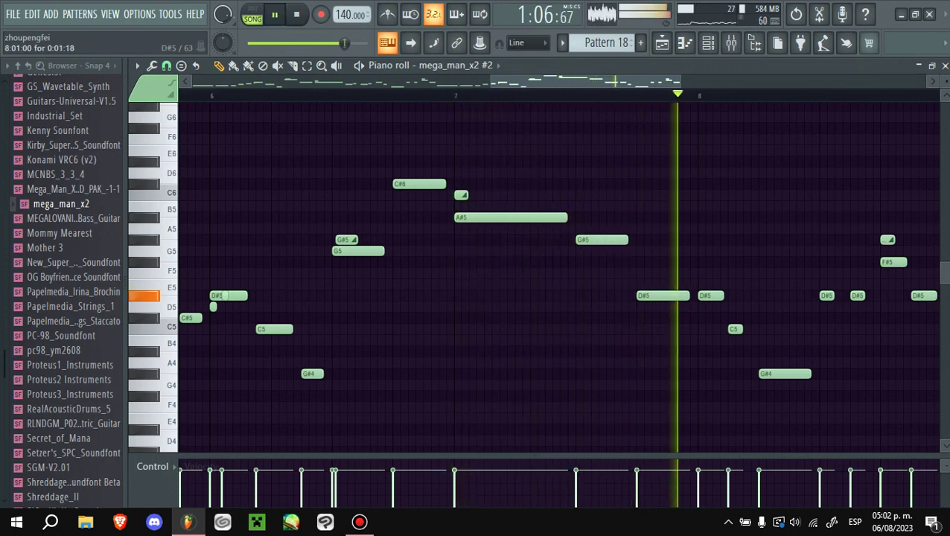
key("space")
- Rewrite the first half of bar 8 as a descending G#5, F#5, F5 line that returns to a short F#5
scroll(640, 163, "right", 3)
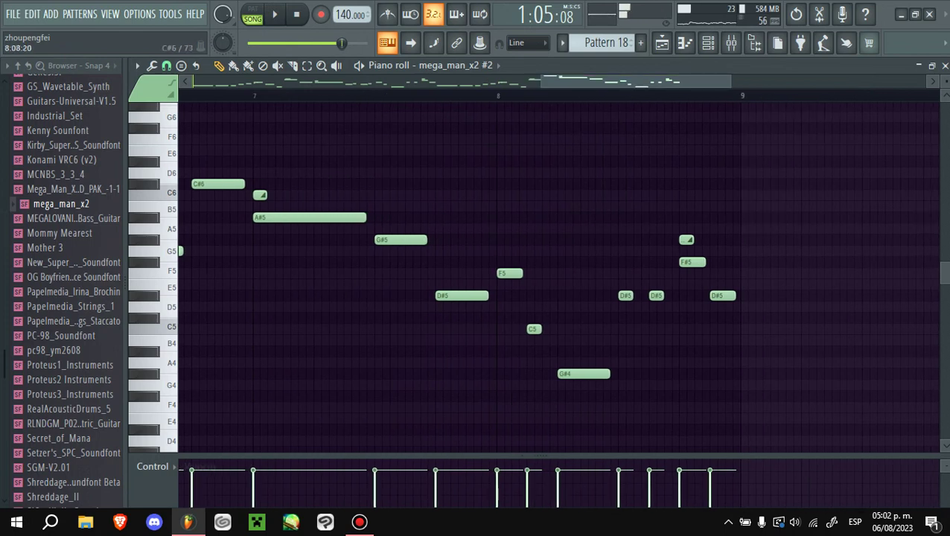
scroll(566, 227, "down", 2)
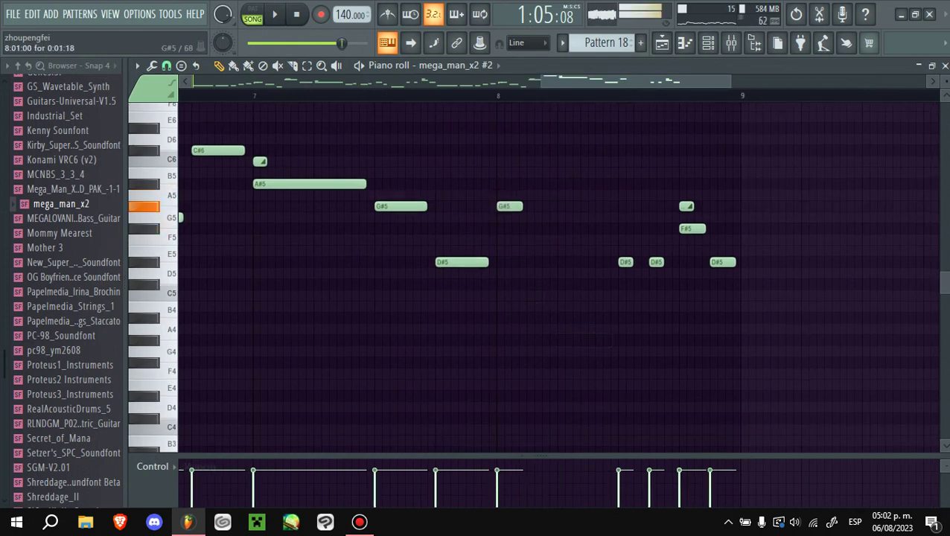
key("space")
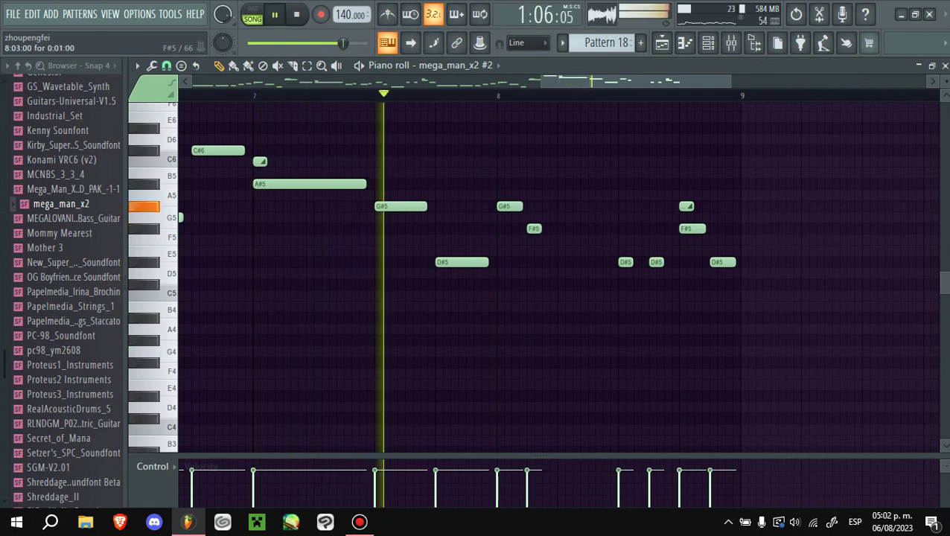
key("space")
left_click(562, 239)
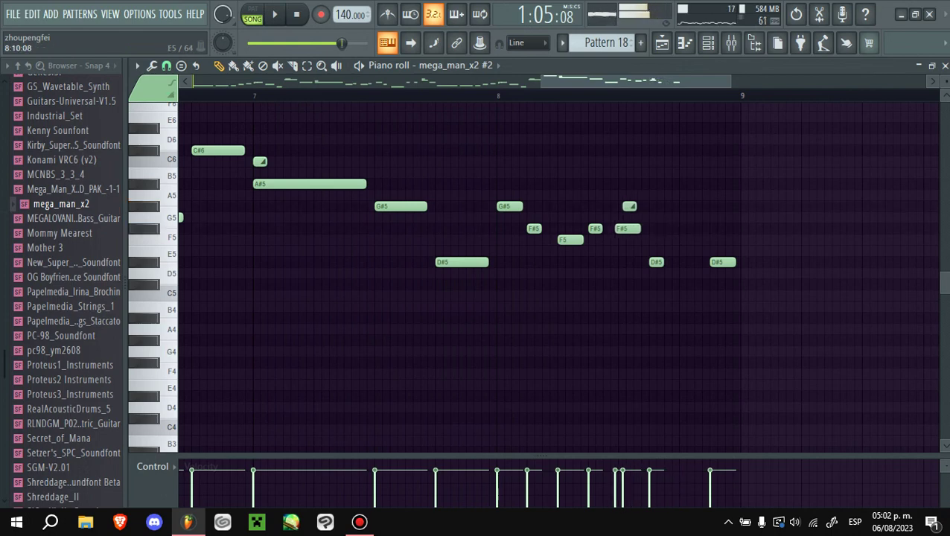
- Finish bar 8 with a longer F#5 carrying a G#5 slide, followed by an equally long D#5
key("ctrl+z")
key("space")
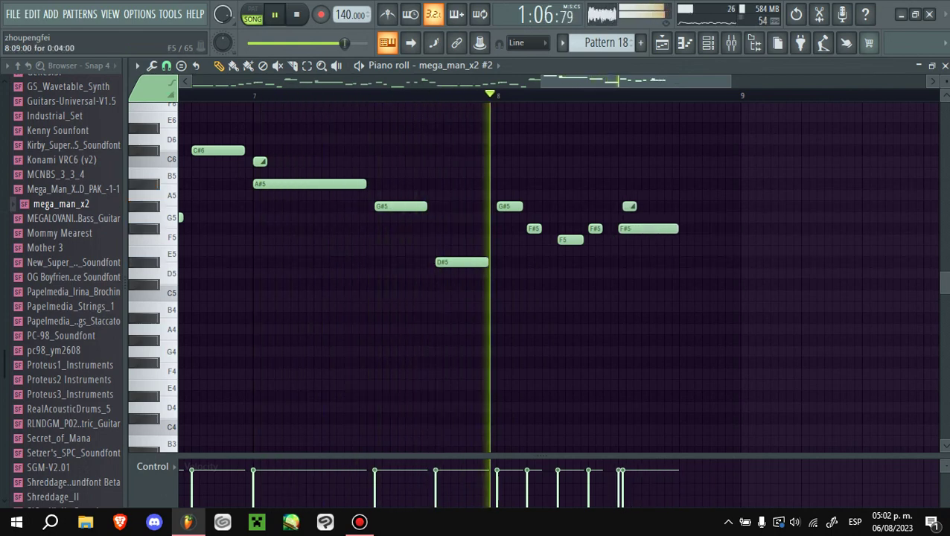
key("space")
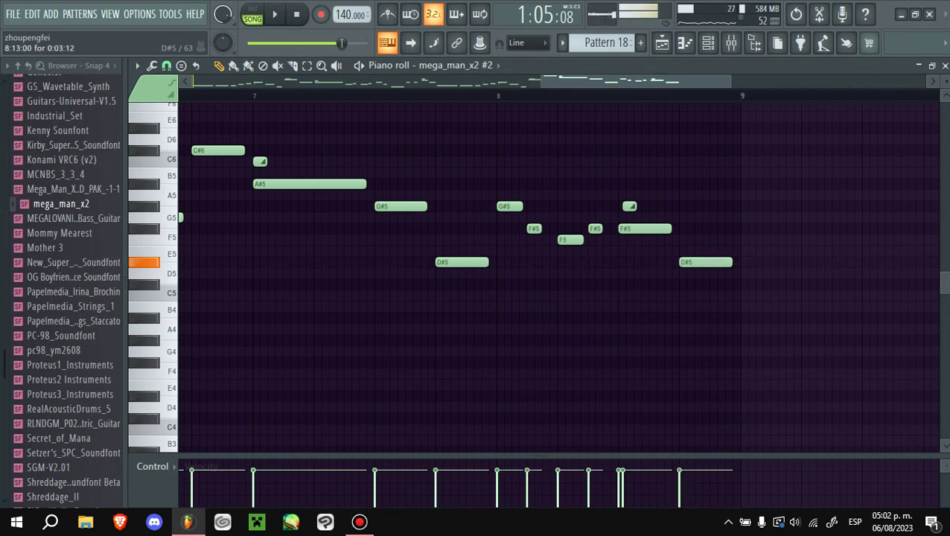
- Route the mega_man_x2 #2 channel to mixer Insert 12 and show that insert in the mixer
scroll(521, 276, "down", 3)
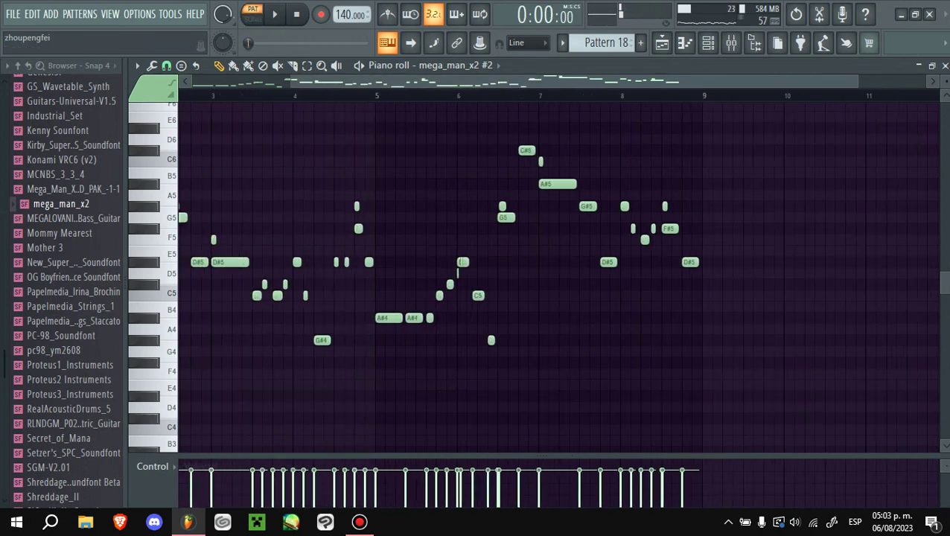
left_click(731, 43)
scroll(462, 327, "down", 5)
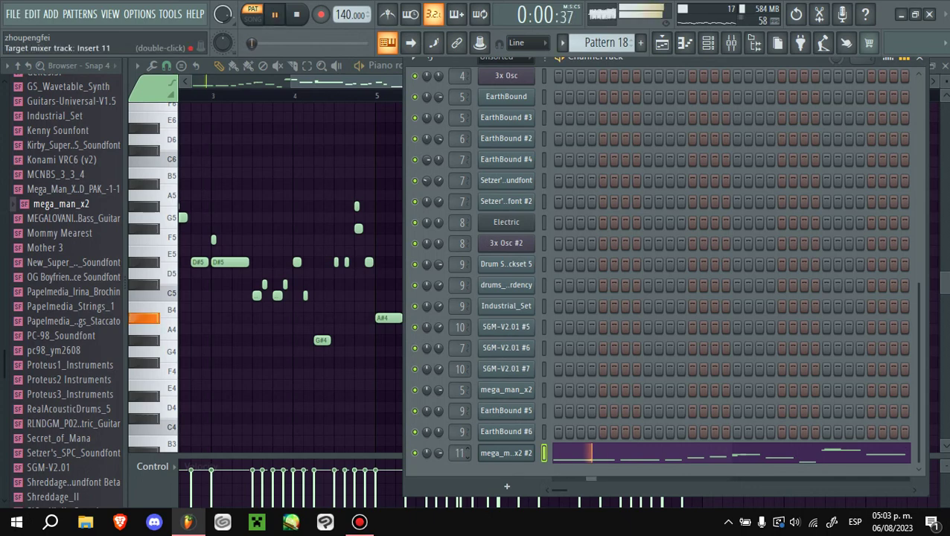
left_click(731, 42)
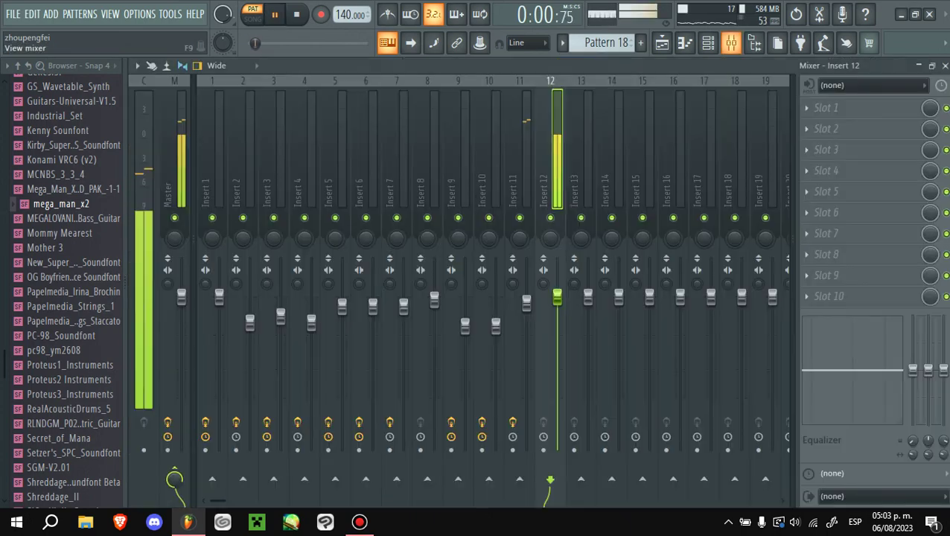
- Add Fruity parametric EQ 2 to slot 1 of Insert 12 and cut the lowest and highest frequencies
left_click(827, 108)
left_click(636, 227)
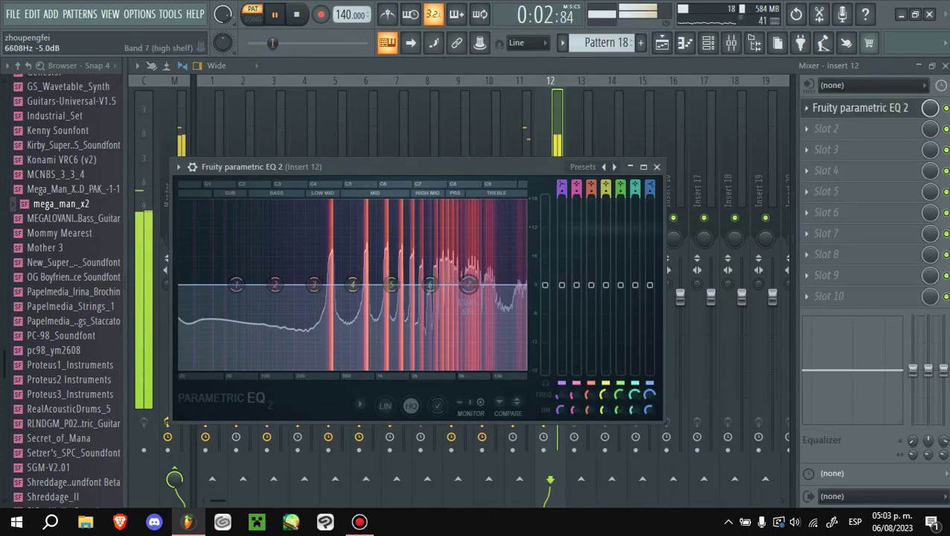
left_click_drag(430, 286, 519, 367)
left_click_drag(236, 284, 249, 339)
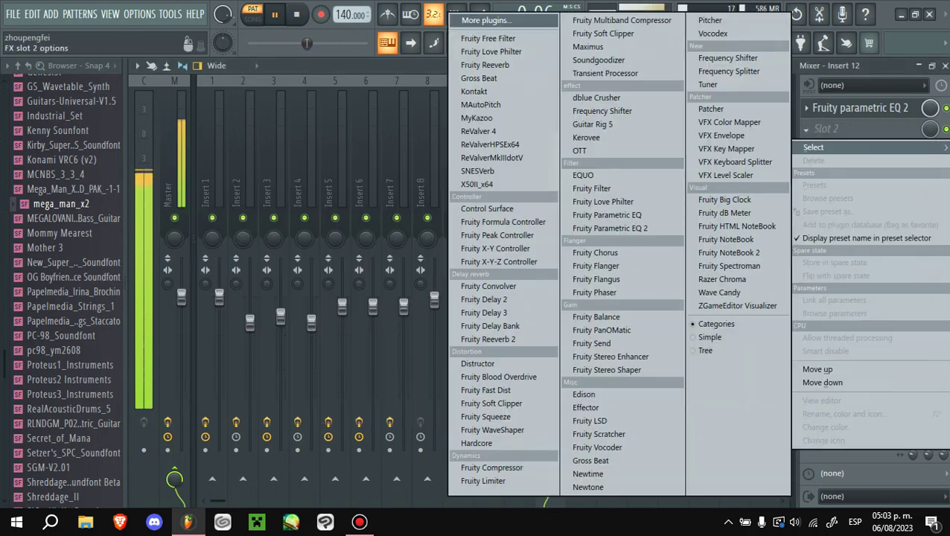
left_click(657, 167)
- Load Fruity delay 2, Fruity Reeverb and Soundgoodizer into slots 2, 3 and 4 of Insert 12
left_click(827, 129)
left_click(484, 299)
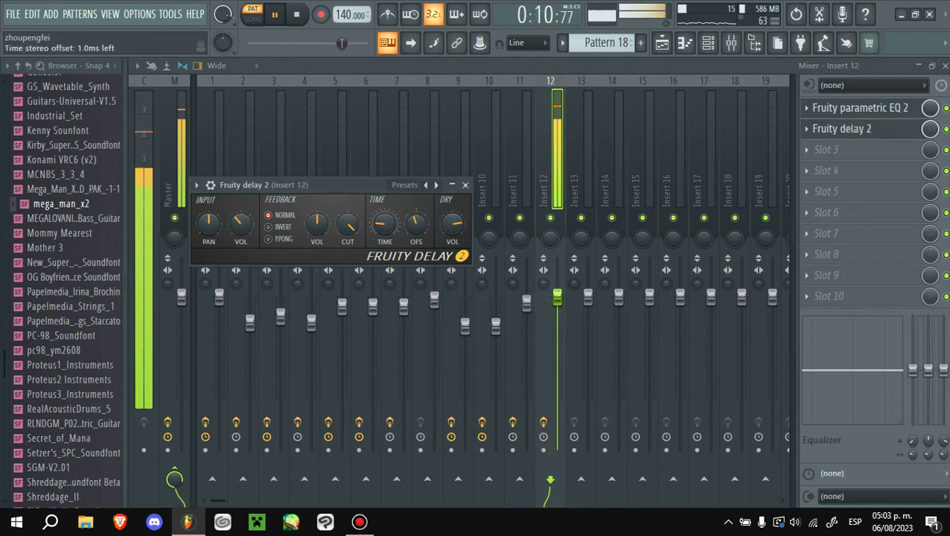
left_click(826, 149)
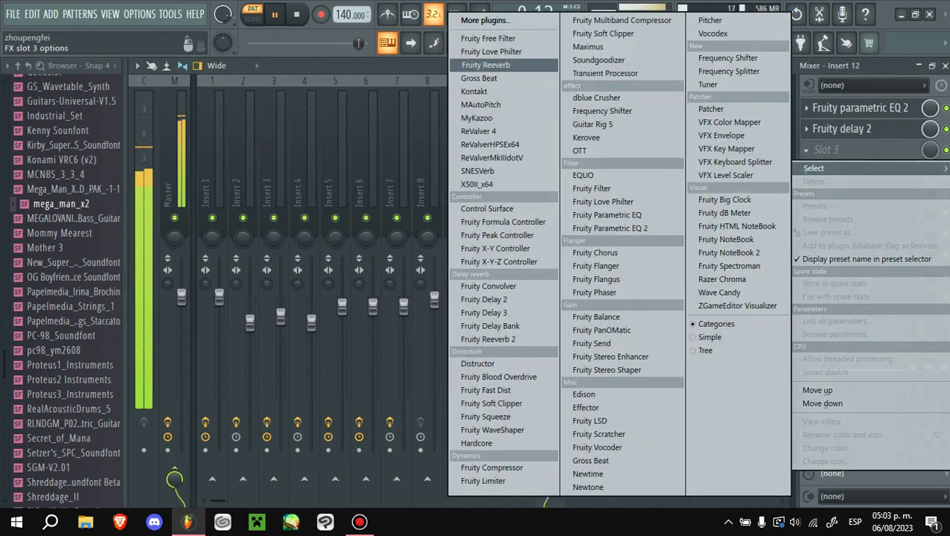
left_click(495, 79)
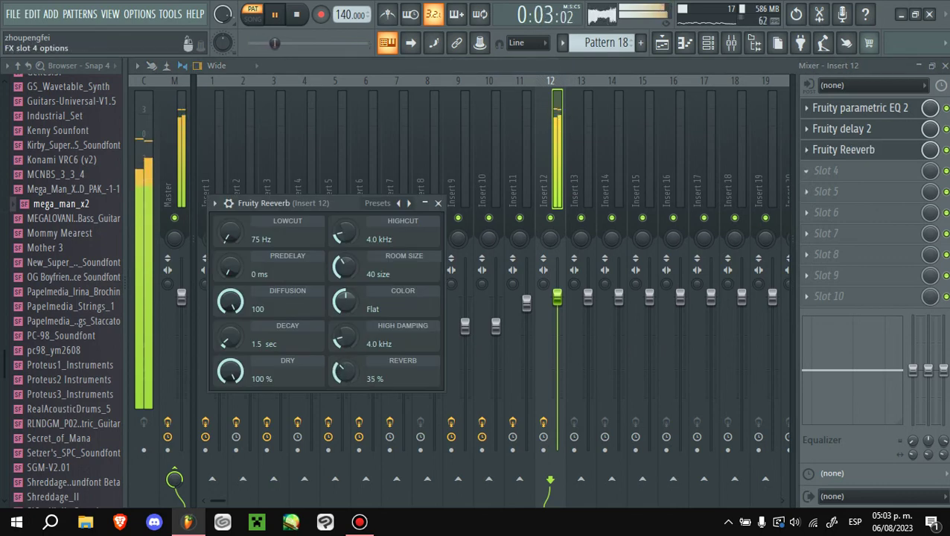
left_click(827, 170)
left_click(690, 45)
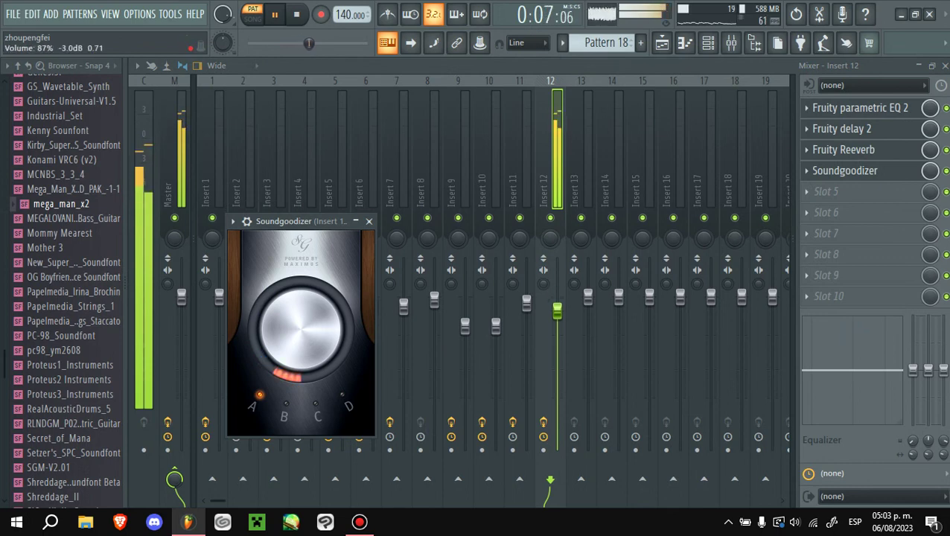
- Lower the Insert 12 fader to balance the pulse lead while playing the full arrangement in song mode
key("F5")
key("l")
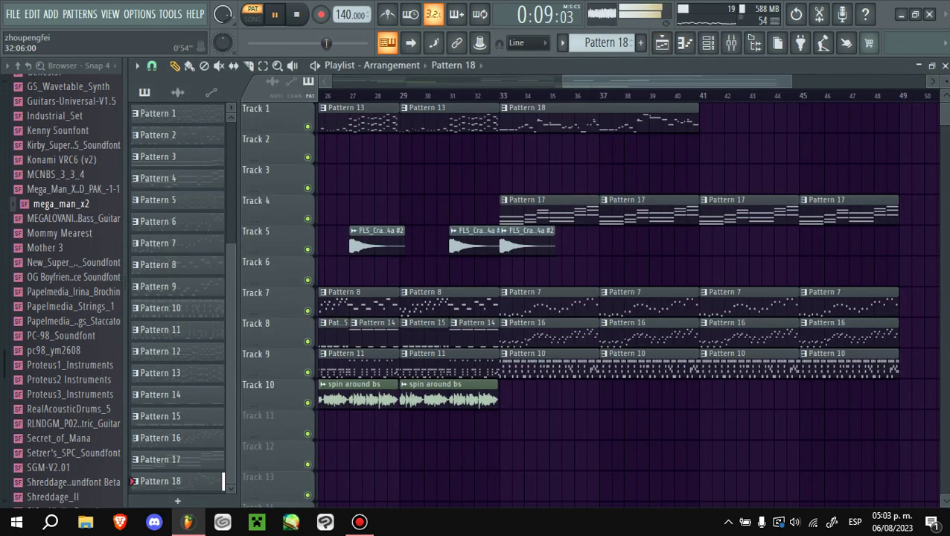
key("F9")
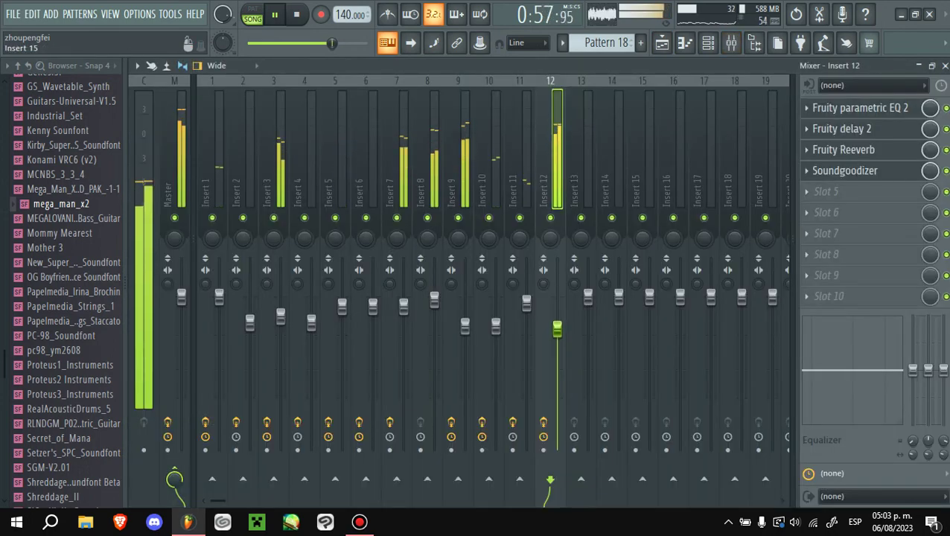
key("F5")
key("F7")
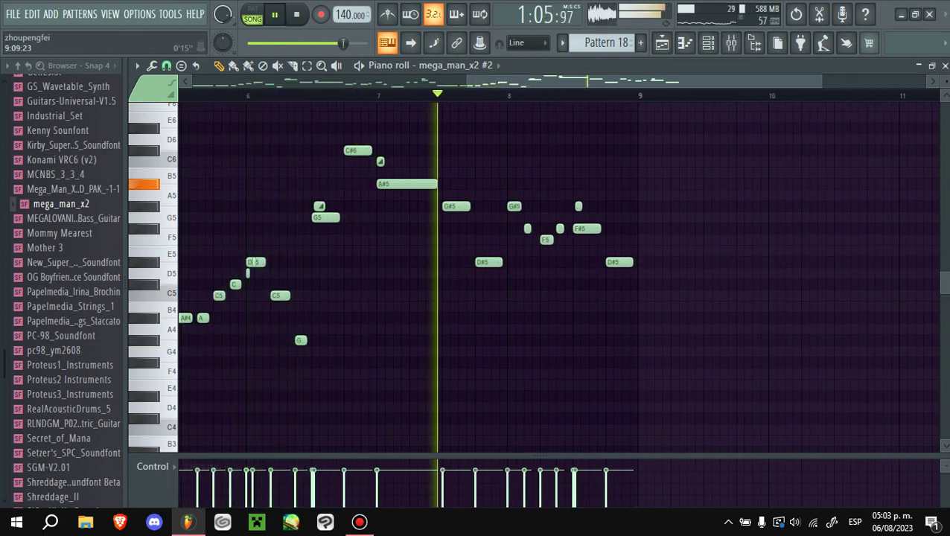
left_click(730, 43)
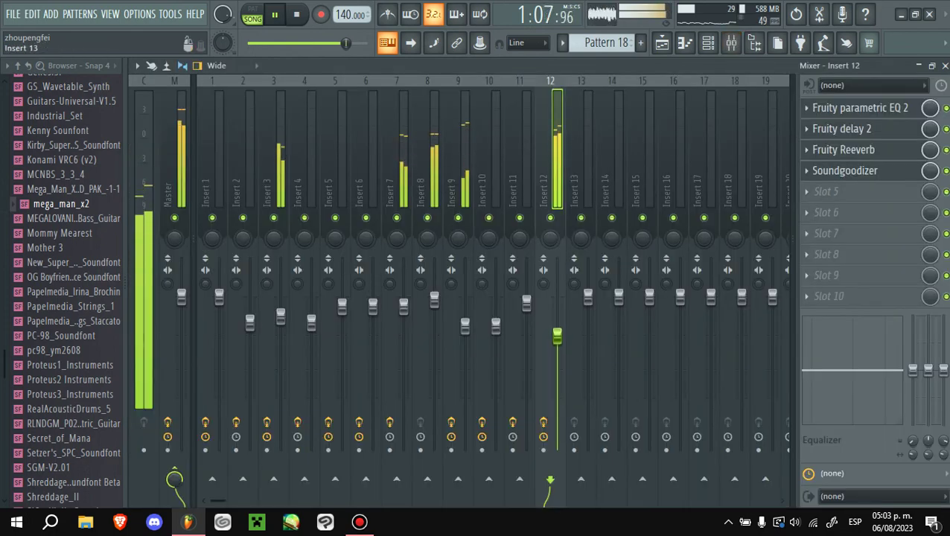
key("space")
- Set the song playback position to bar 40 and play the end of the Pattern 18 clip
left_click(684, 43)
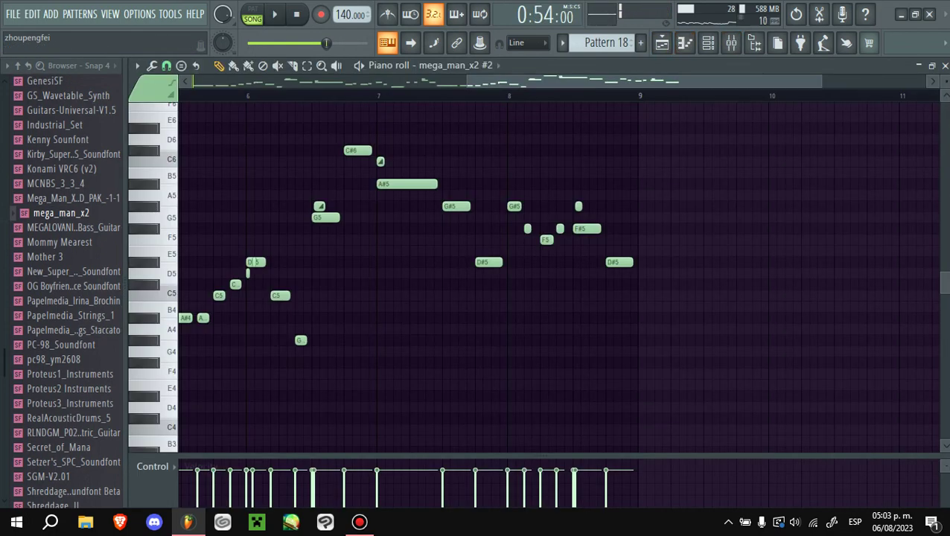
left_click(662, 43)
key("space")
scroll(820, 212, "up", 3)
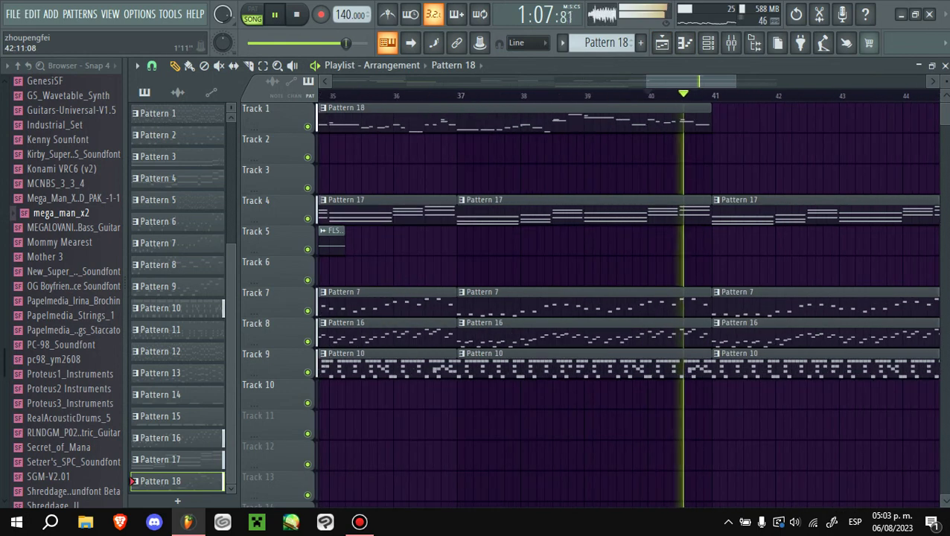
key("space")
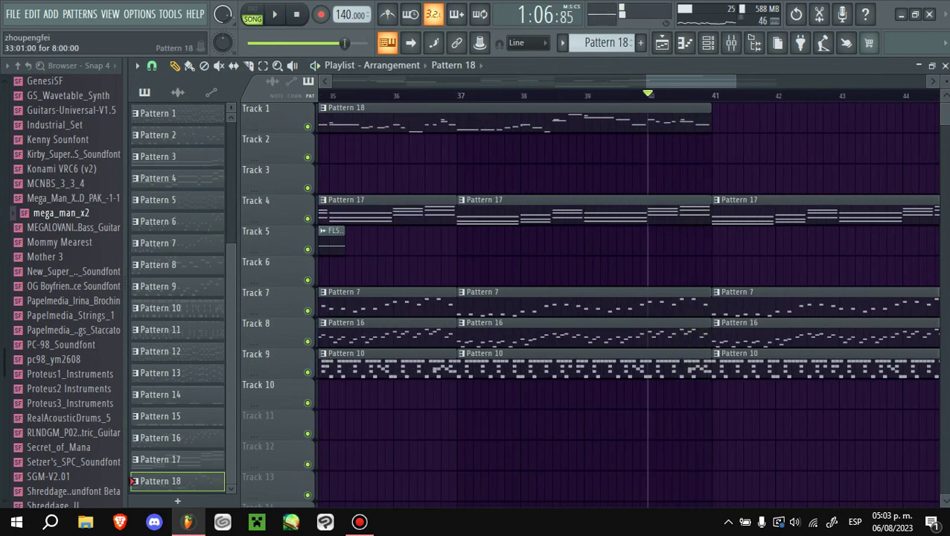
- Add a G#5 note at the start of bar 9 in Pattern 18's melody and shorten it
key("F7")
scroll(521, 275, "left", 3)
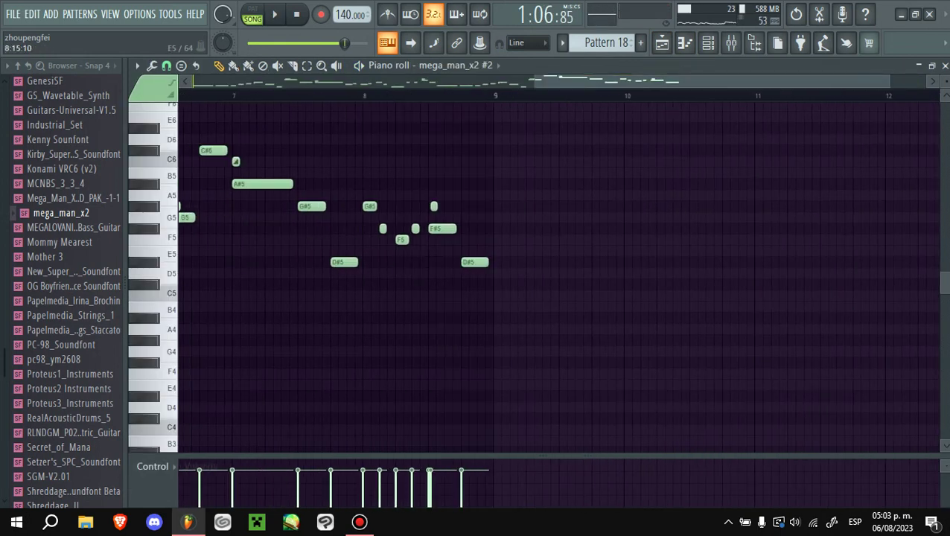
key("space")
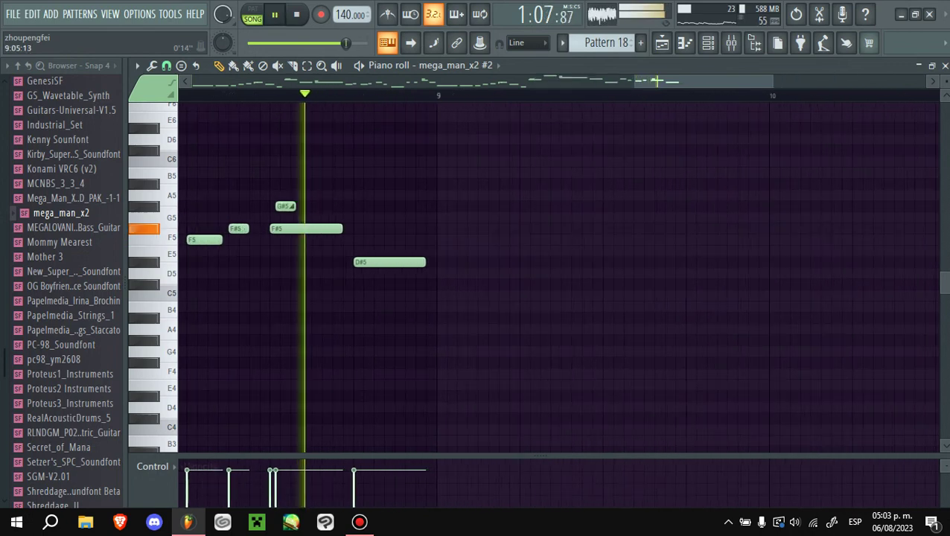
key("space")
left_click(443, 206)
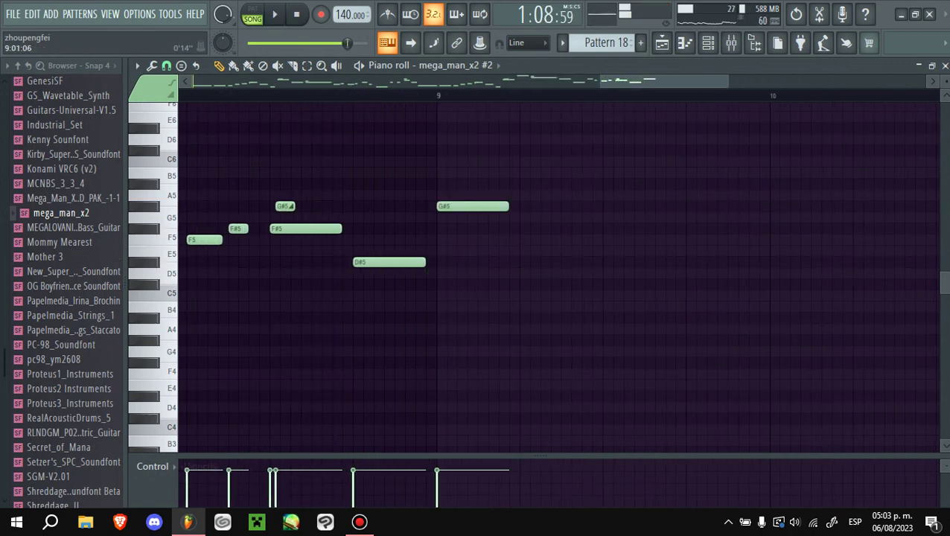
left_click_drag(507, 206, 466, 207)
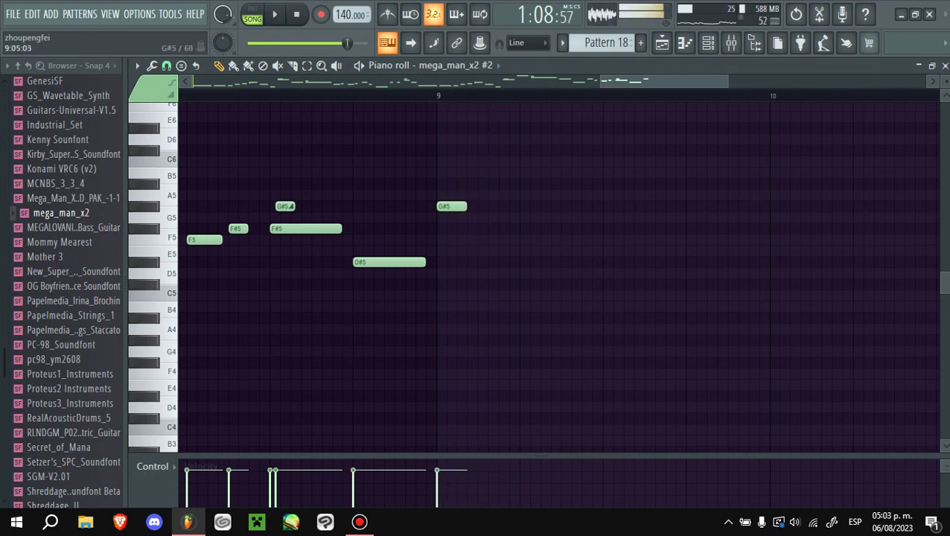
- Add a second short G#5 on beat two of bar 9, followed by a shorter A#5
left_click(535, 207)
key("space")
left_click(577, 184)
left_click_drag(592, 183, 575, 184)
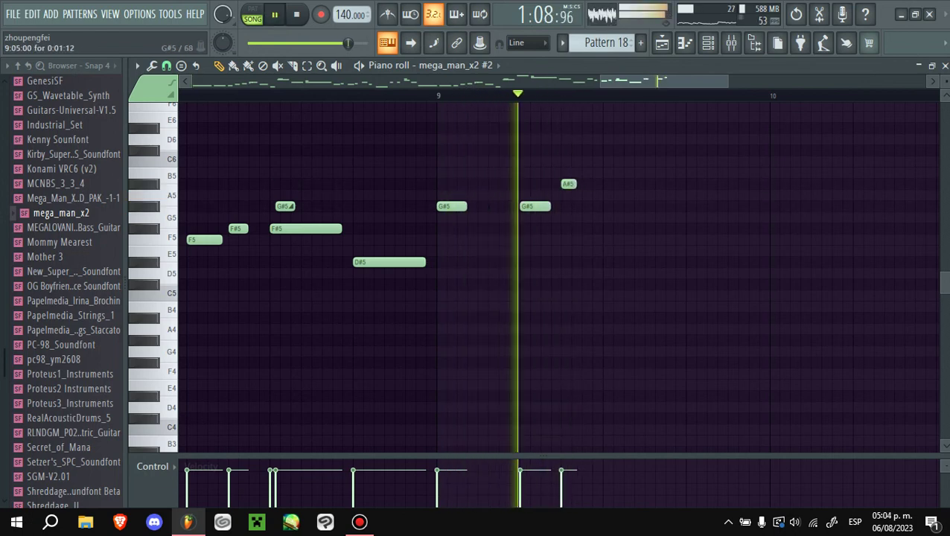
- Lengthen bar 9's first G#5 nearly up to the second one and add a long G5 in mid-bar
left_click_drag(467, 206, 508, 206)
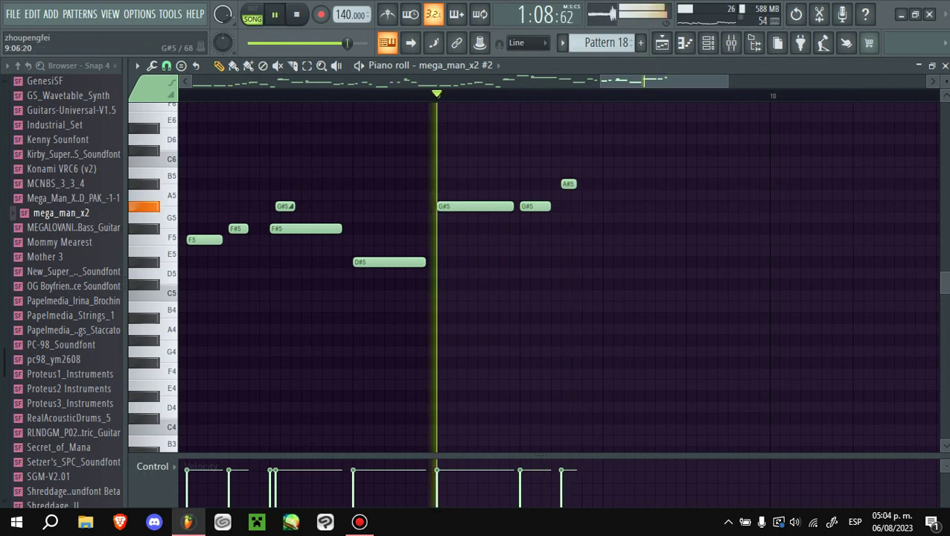
key("space")
left_click(607, 217)
key("space")
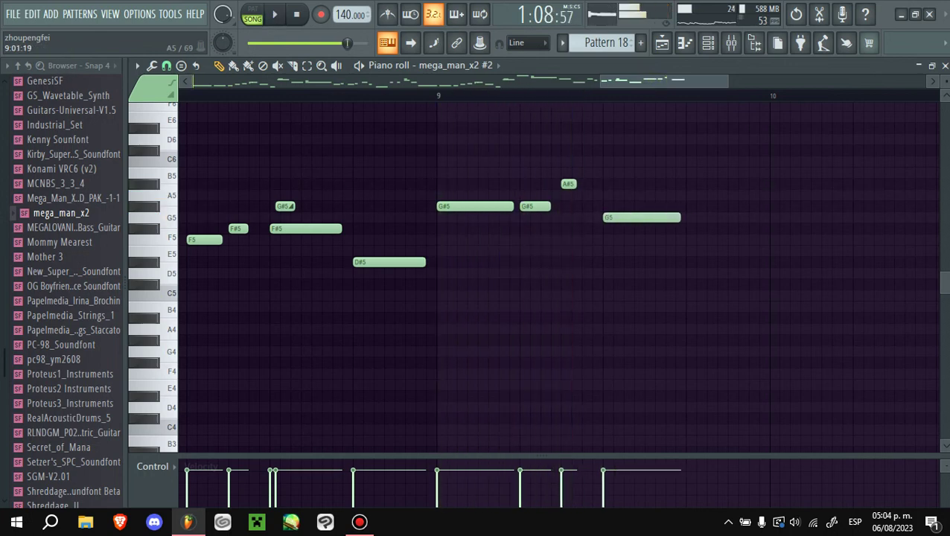
- Add a short G#5 slide over bar 9's G5 and a short F#5 right after the G5
key("space")
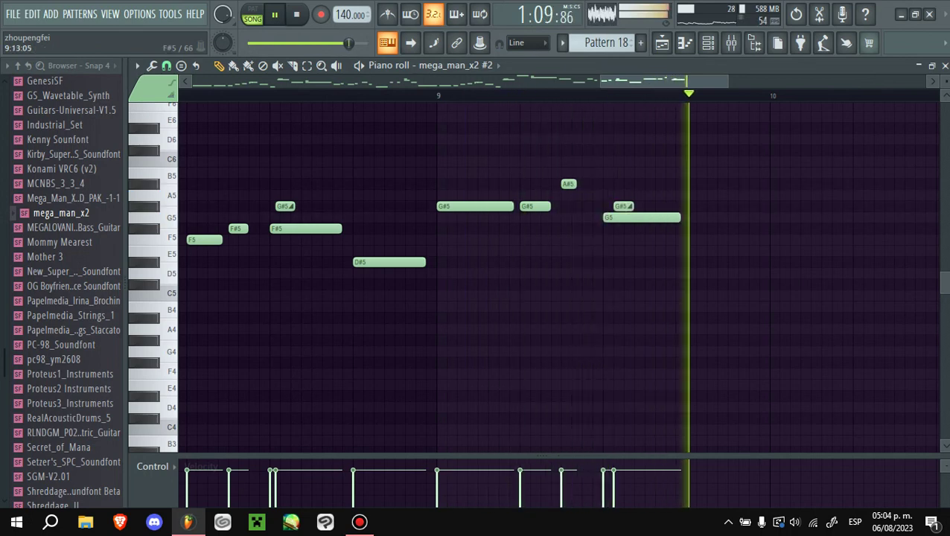
left_click(620, 206)
left_click(690, 239)
key("space")
left_click_drag(761, 239, 716, 239)
left_click_drag(696, 239, 696, 228)
key("space")
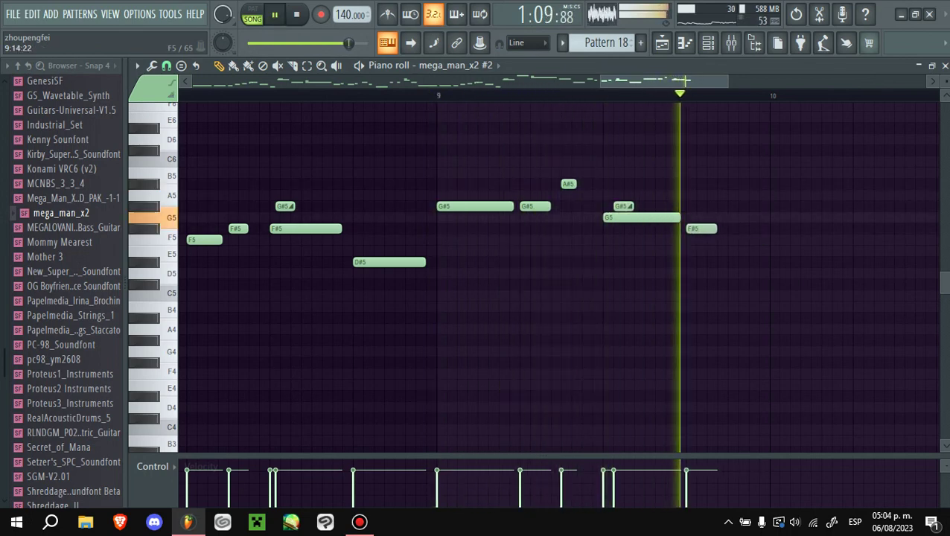
- Add a short F5 near the end of bar 9 and a long C#5 at the start of bar 10
key("space")
left_click(732, 239)
key("space")
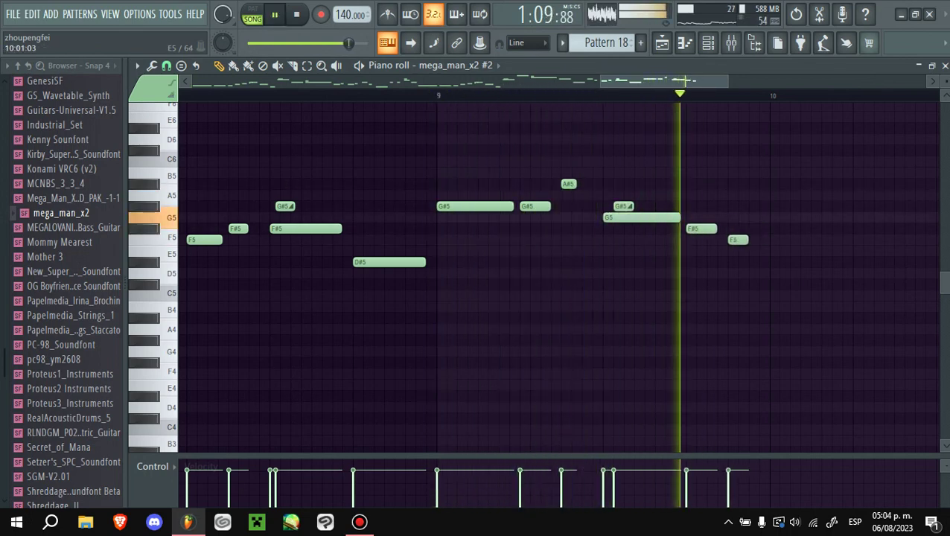
key("space")
left_click_drag(758, 239, 748, 239)
left_click(772, 284)
key("space")
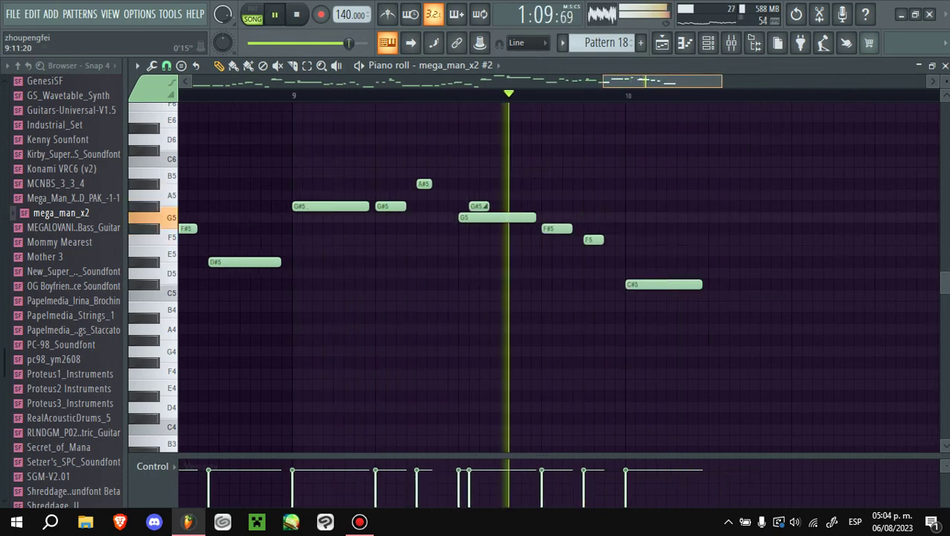
- Add a G#4 on beat two of bar 10, shorten it, and place a second short G#4 after it
scroll(532, 275, "down", 2)
key("space")
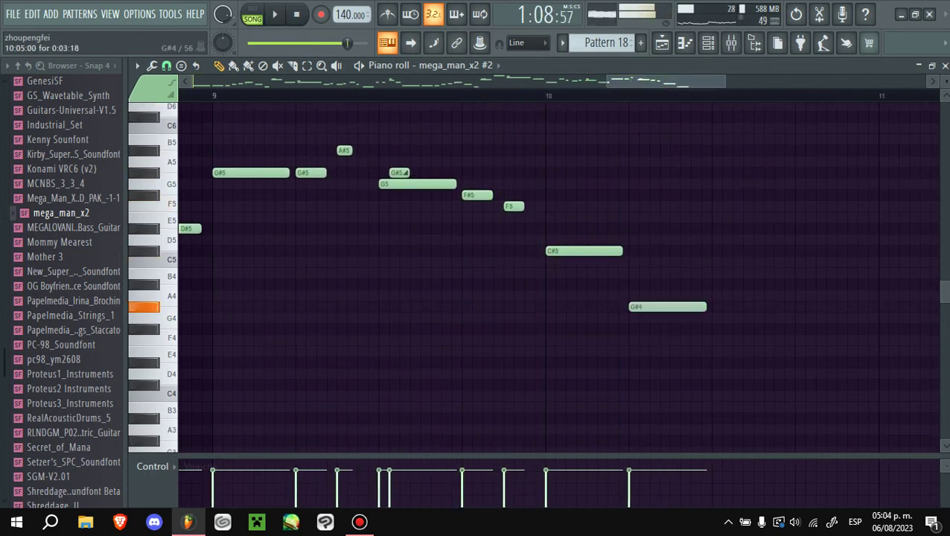
left_click_drag(706, 307, 669, 307)
key("space")
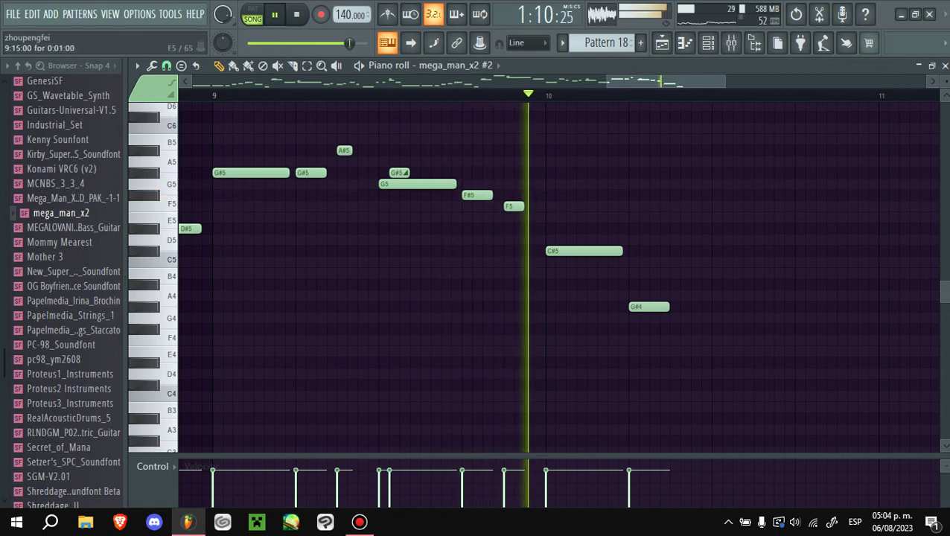
key("space")
left_click(674, 307)
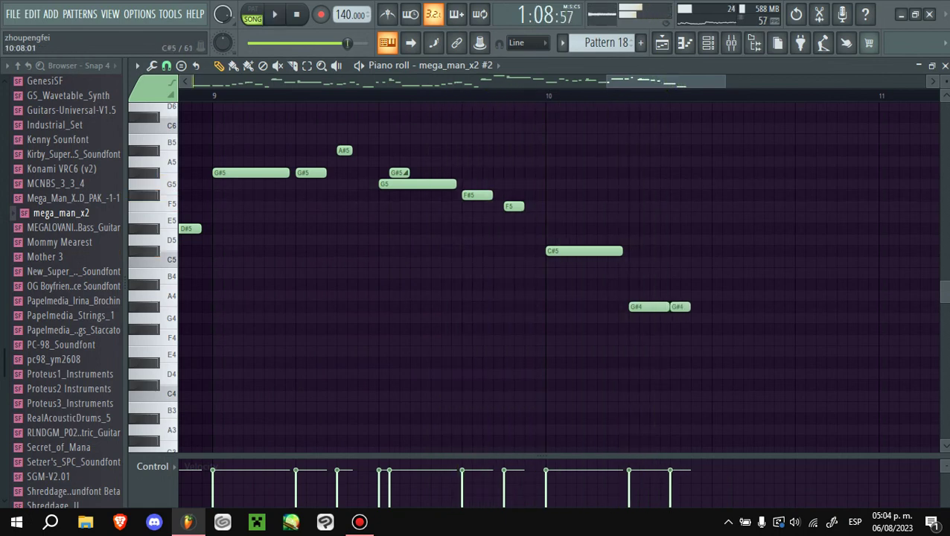
- Add a short C#5 after the two G#4 notes and a longer F5 in the middle of bar 10
key("space")
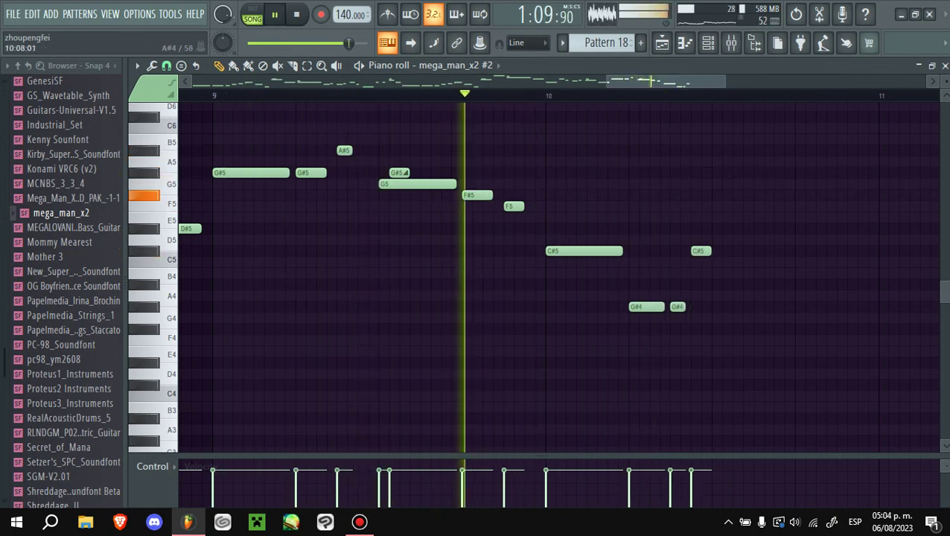
key("space")
left_click(719, 206)
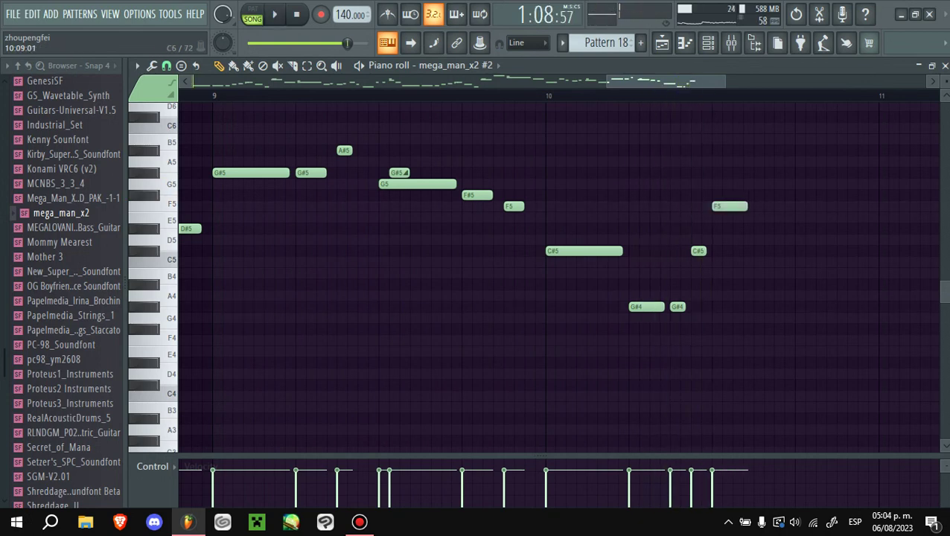
key("space")
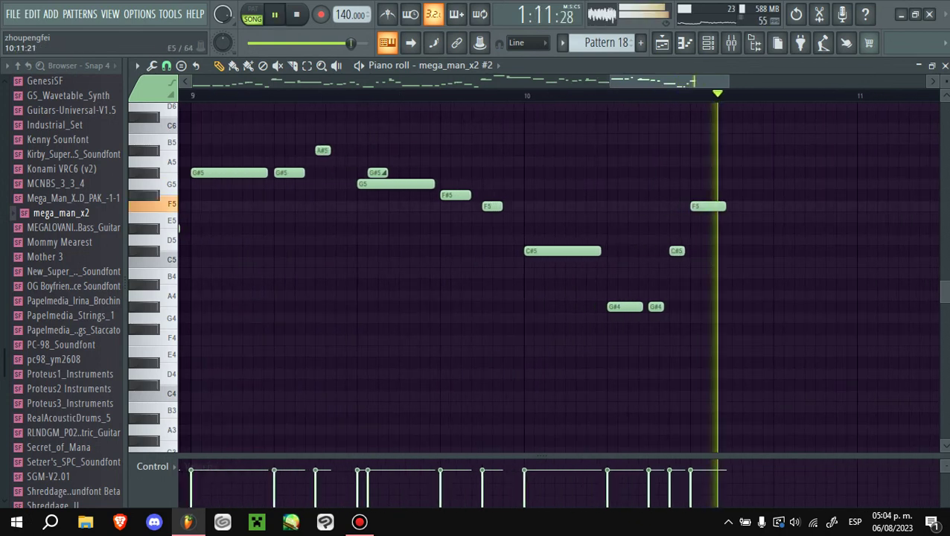
- Add short descending D#5, C#5 and C5 notes to complete bar 10
key("space")
left_click(759, 229)
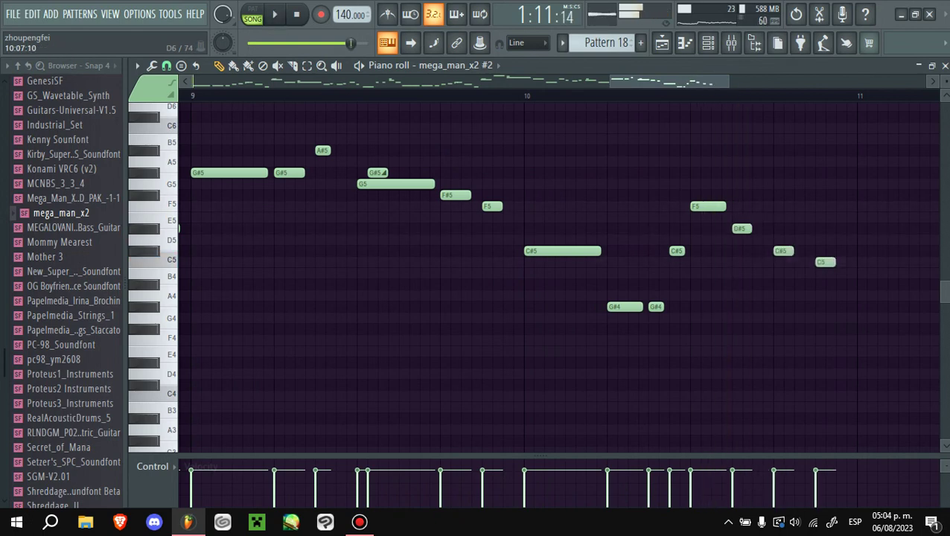
key("space")
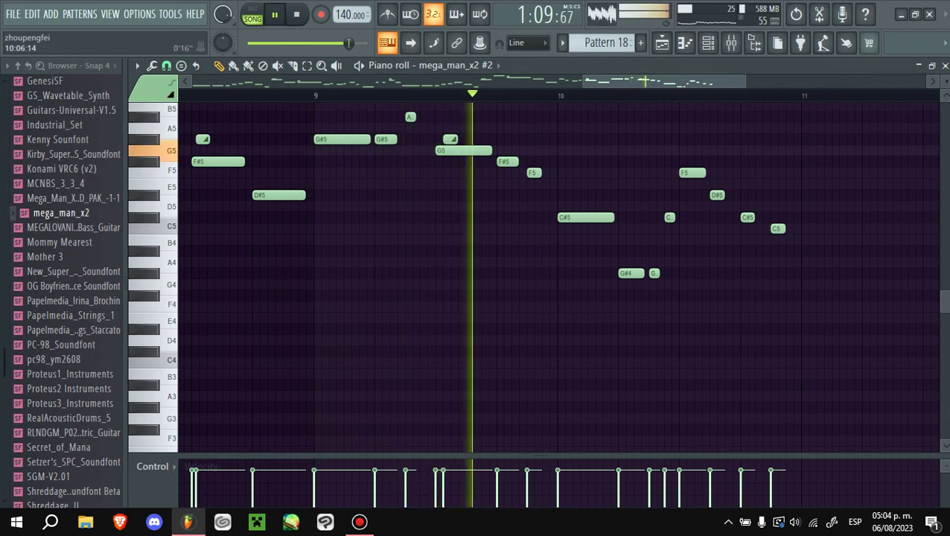
- Add short C5 and C#5 slides at the start of bar 10's C#5 and an E5 slide at the end of its F5
scroll(576, 229, "up", 2)
key("space")
left_click(577, 229)
key("space")
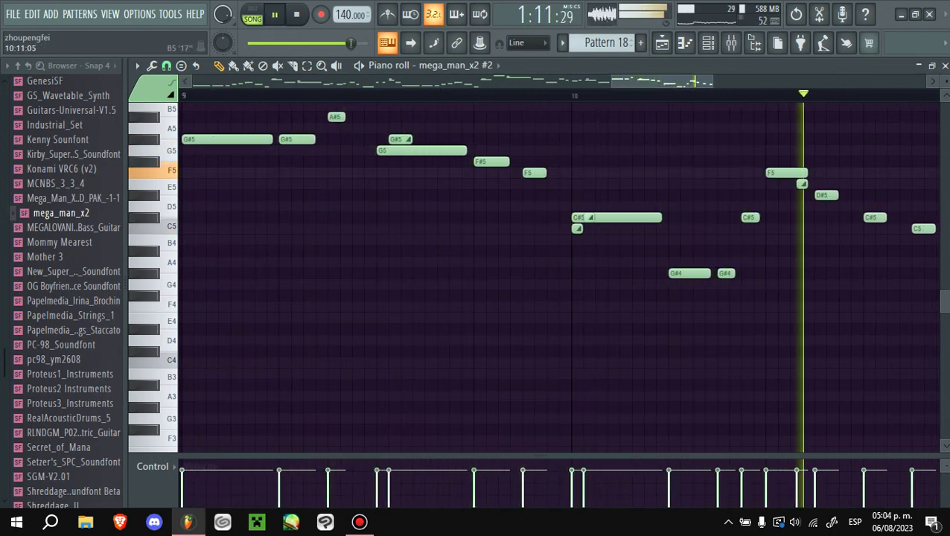
scroll(819, 223, "down", 2)
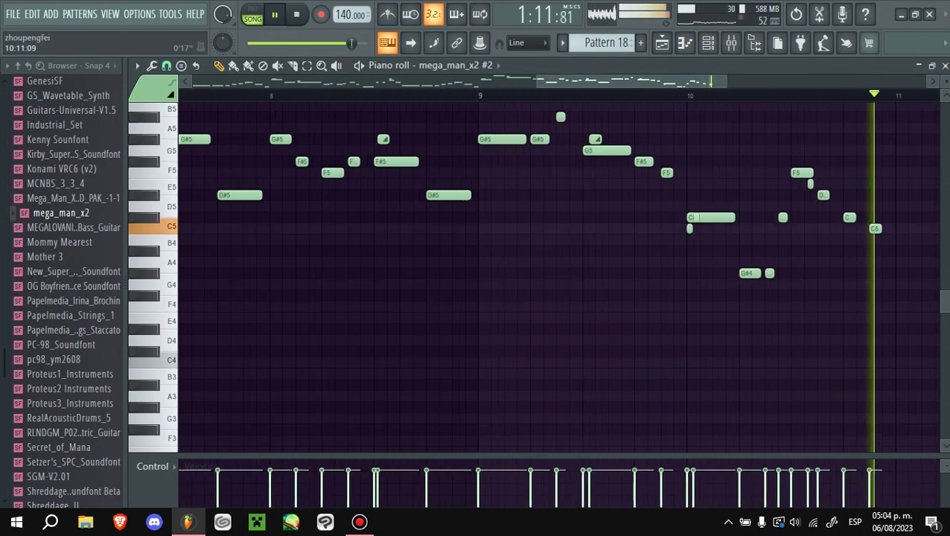
key("space")
- Play back bars 9 and 10 of the melody repeatedly to check the phrase and judge how it leads into bar 11
scroll(603, 223, "down", 2)
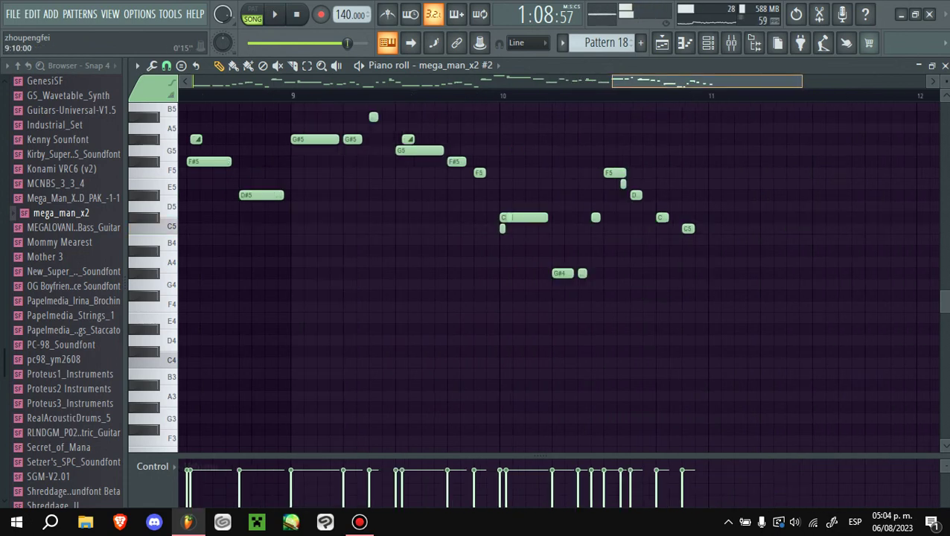
scroll(596, 223, "right", 3)
scroll(595, 224, "up", 2)
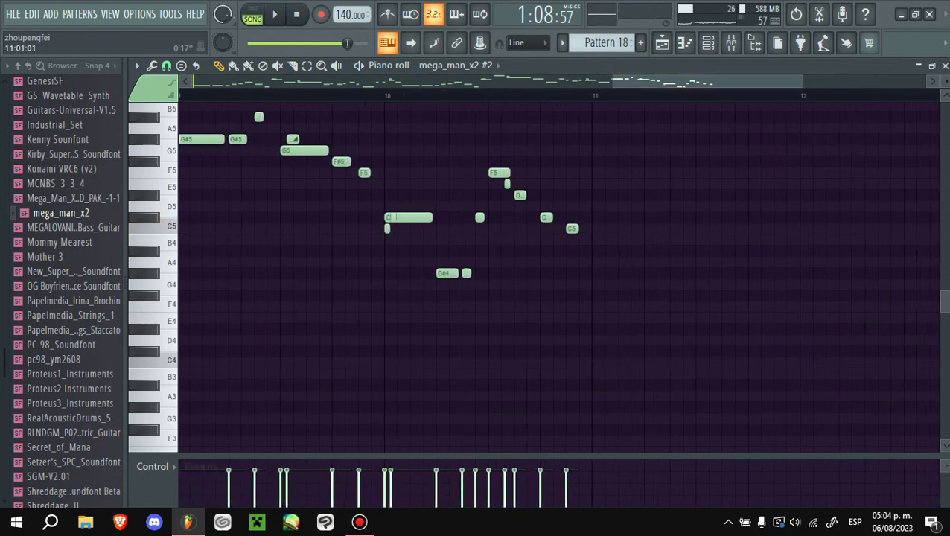
key("space")
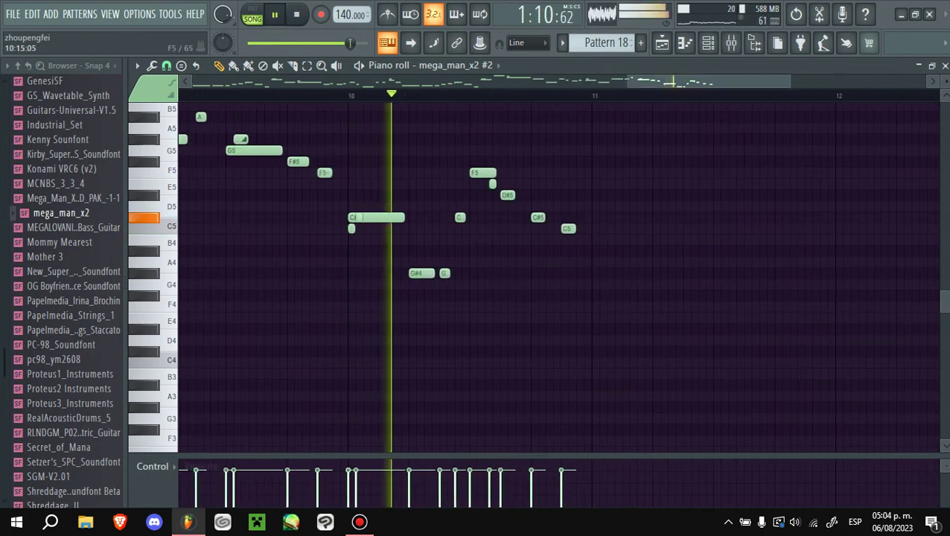
key("space")
scroll(534, 277, "up", 1)
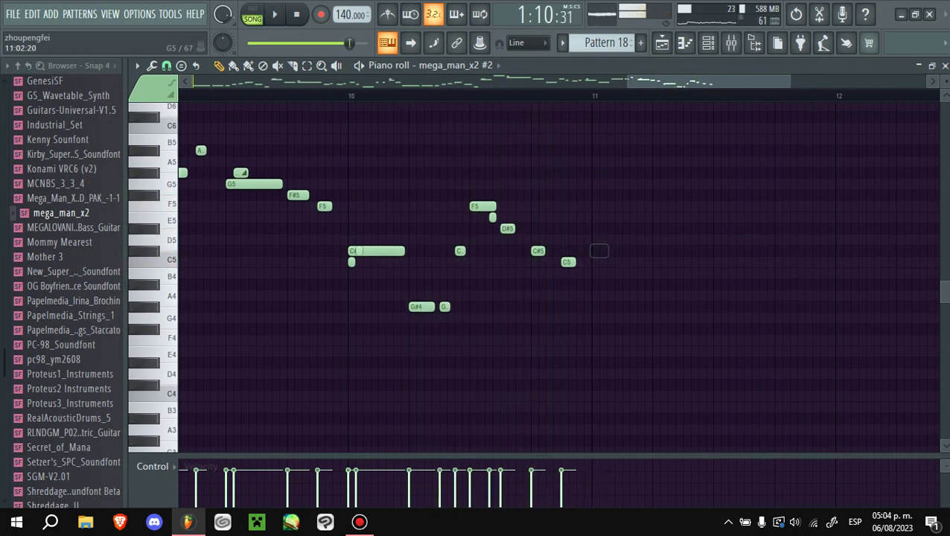
scroll(484, 276, "left", 4)
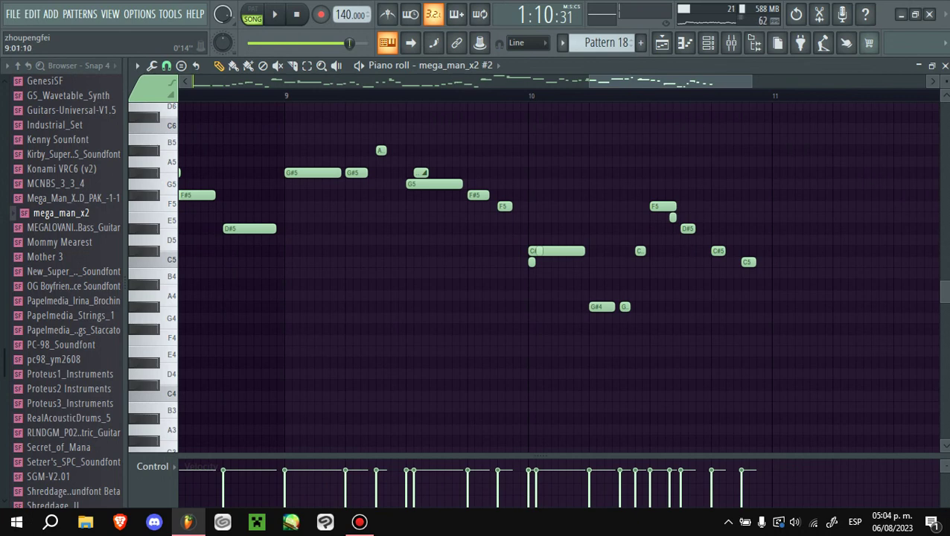
scroll(484, 276, "right", 1)
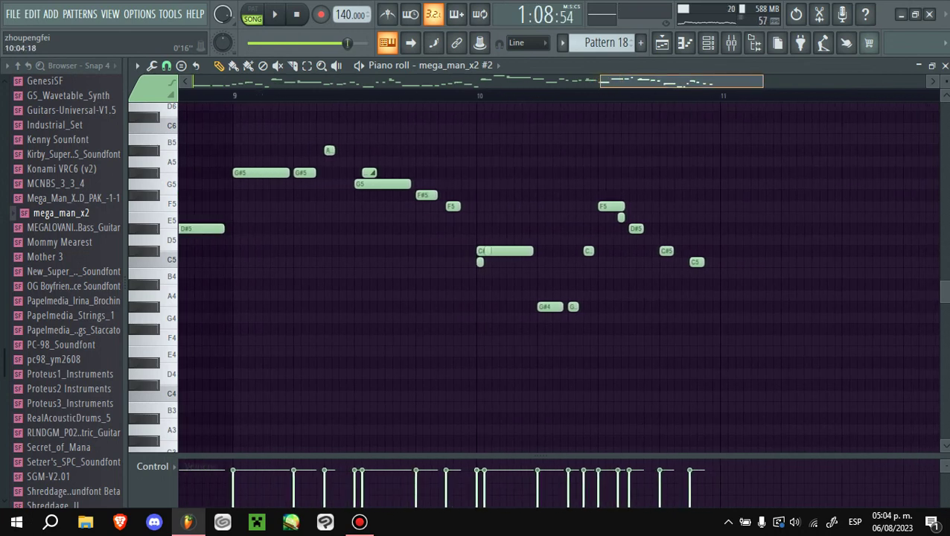
key("space")
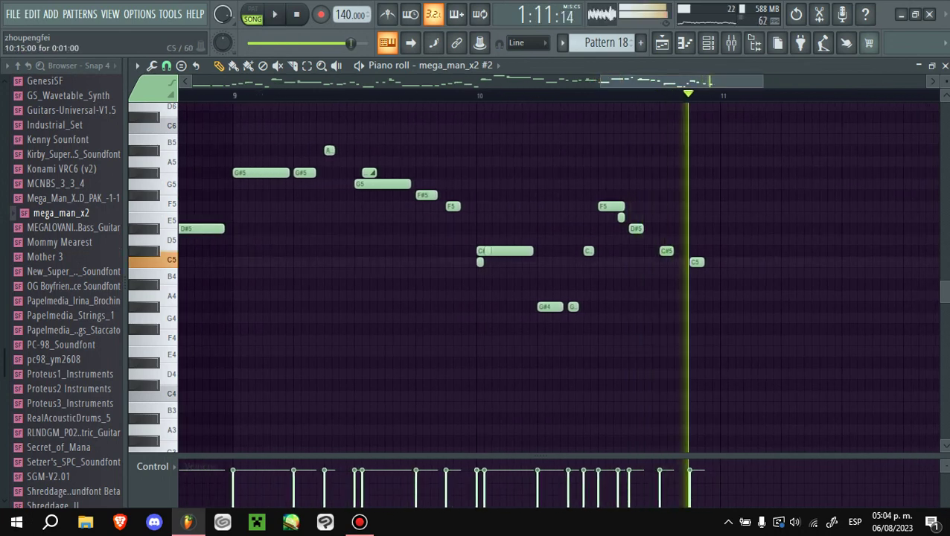
key("space")
key("space")
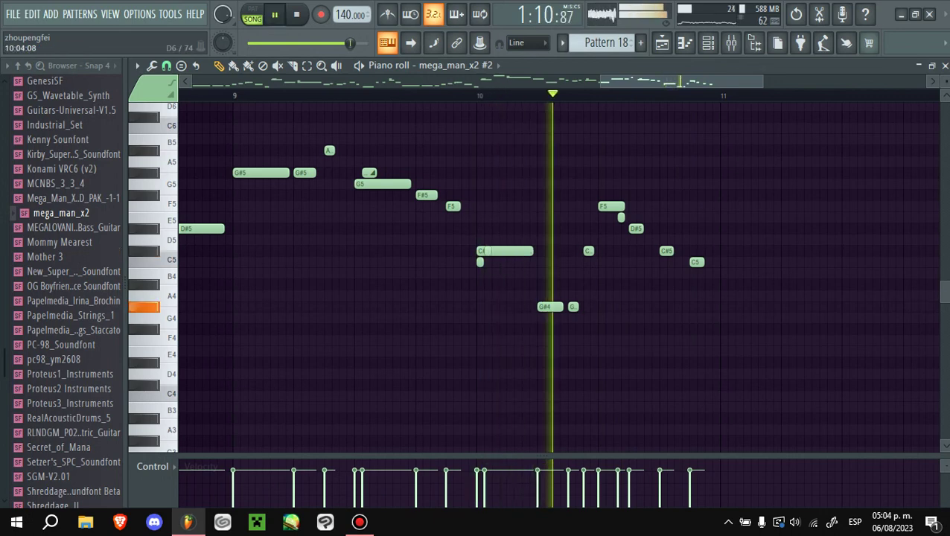
- Add a C#5 at the start of bar 11 and an A#4 on beat two, each nearly a beat long
key("space")
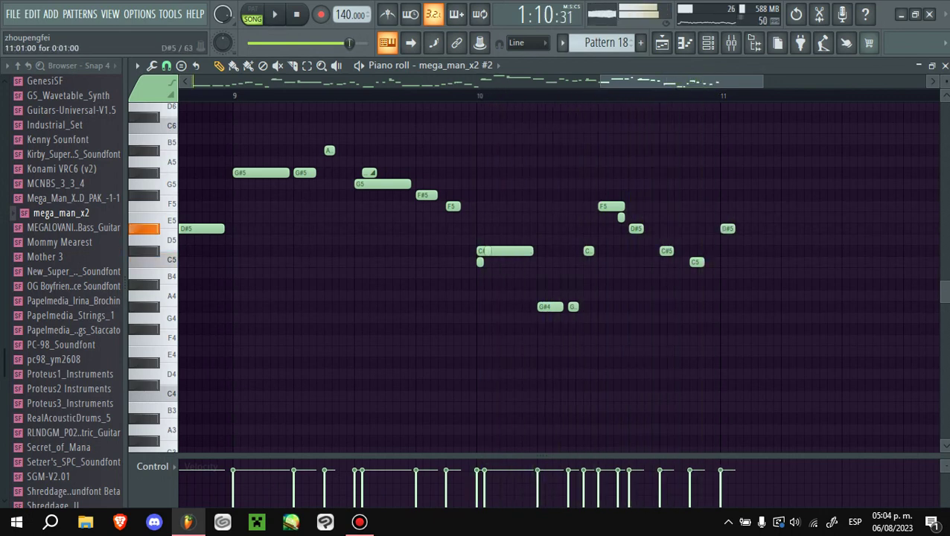
key("space")
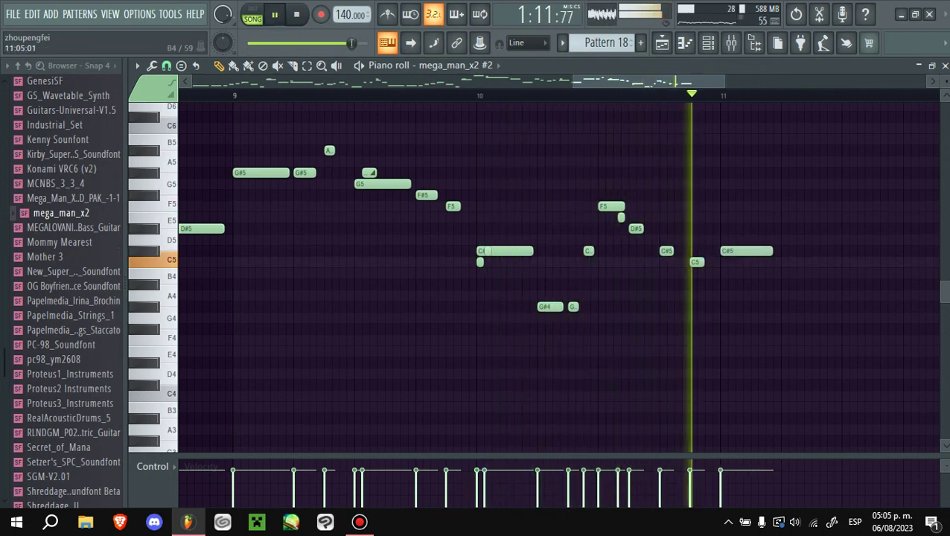
key("space")
key("space")
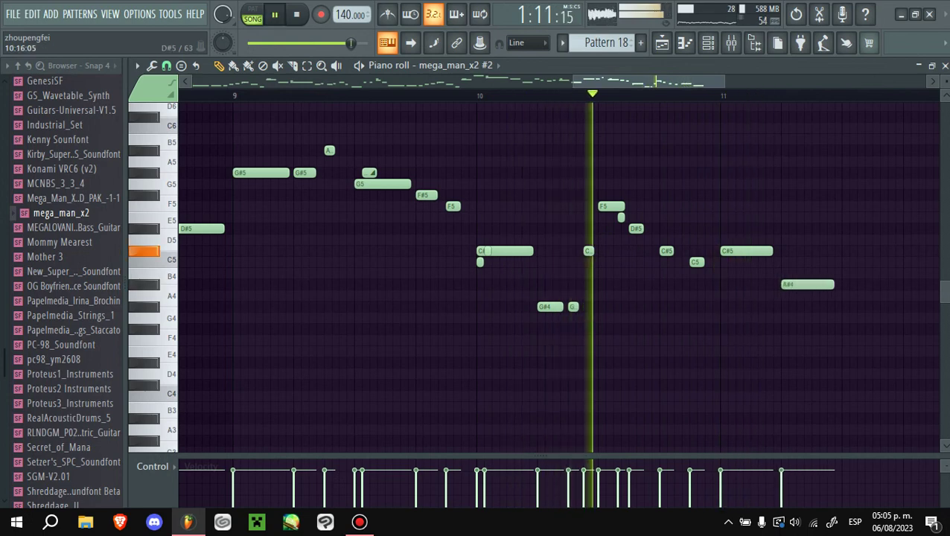
key("space")
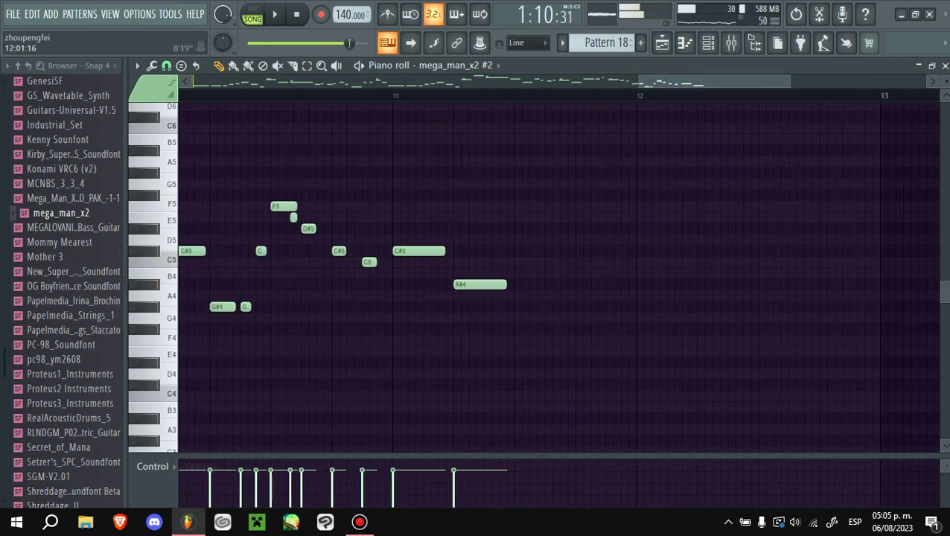
- Complete bar 11 with F5, F#5, F5 and D#5, the F5 notes half a beat long, and start bar 12 with a C#5 sliding to D#5
key("space")
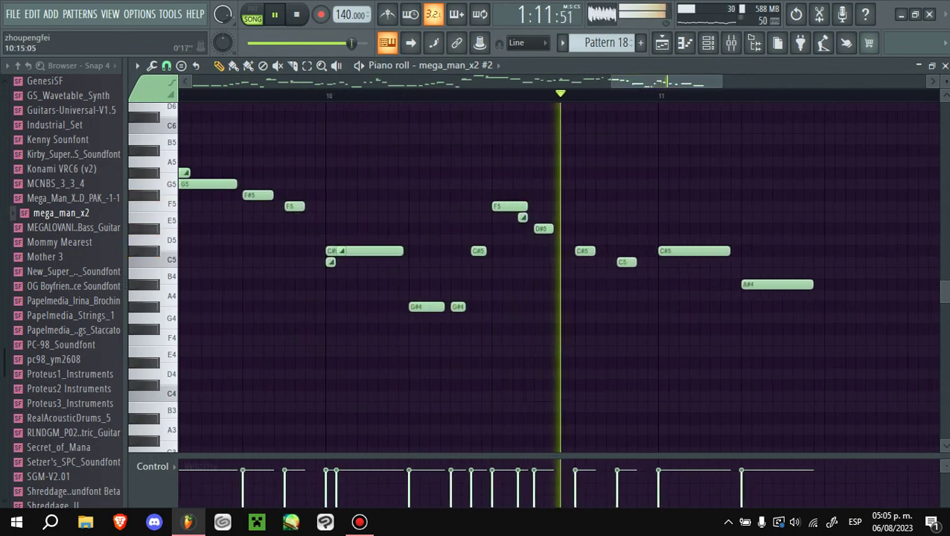
key("space")
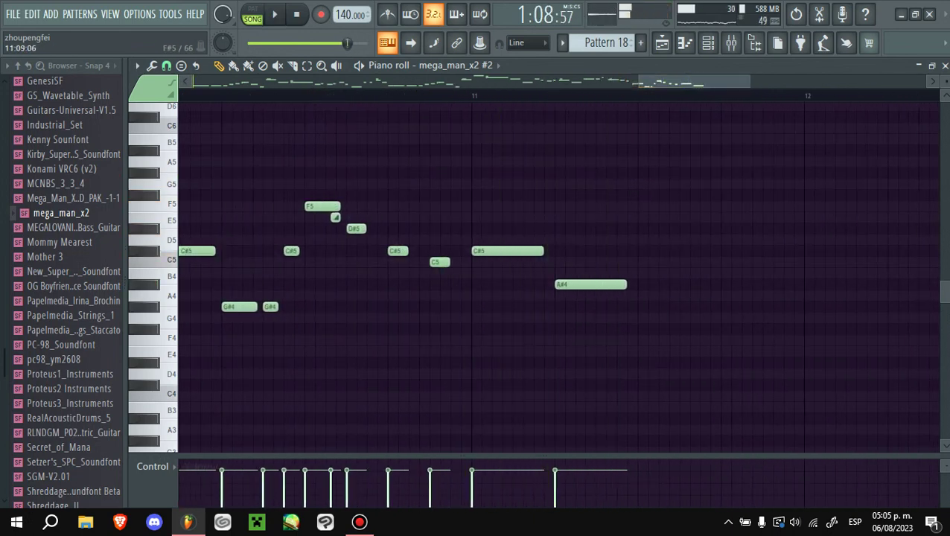
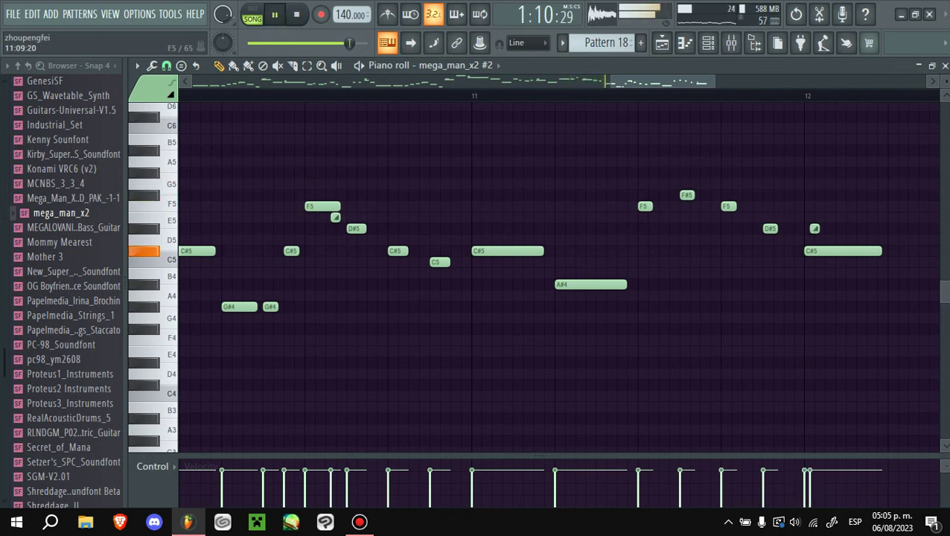
left_click_drag(653, 205, 680, 205)
right_click(728, 205)
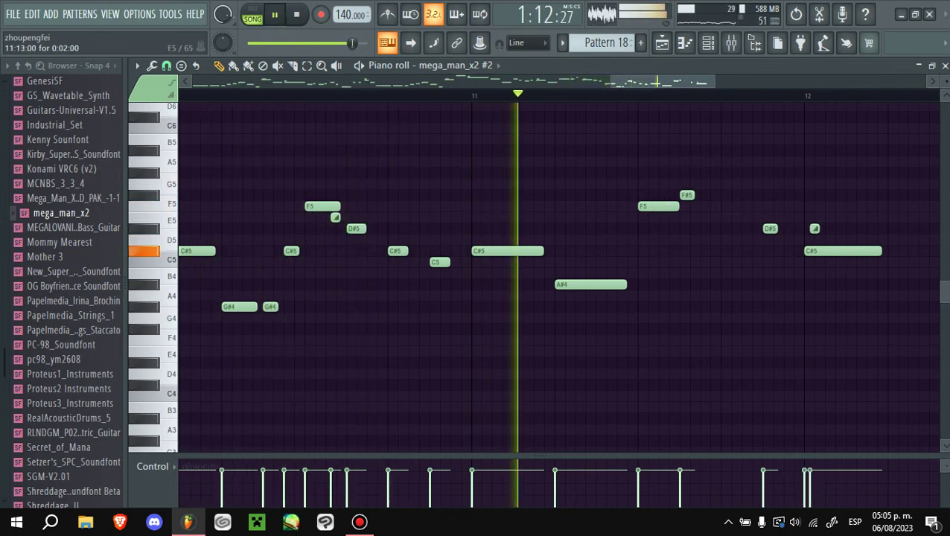
key("ctrl+z")
key("space")
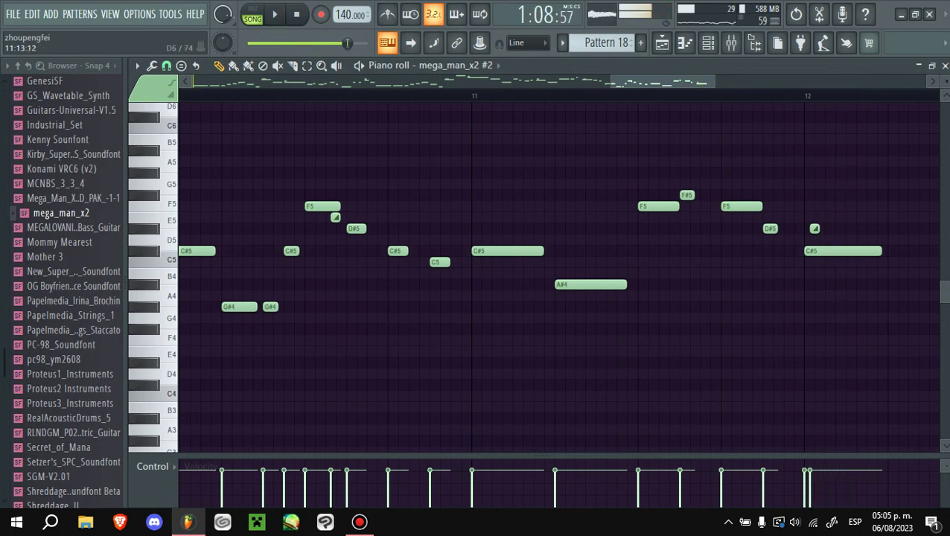
- Try lowering bar 12's opening note to B4 with its slide on C#5
key("space")
key("space")
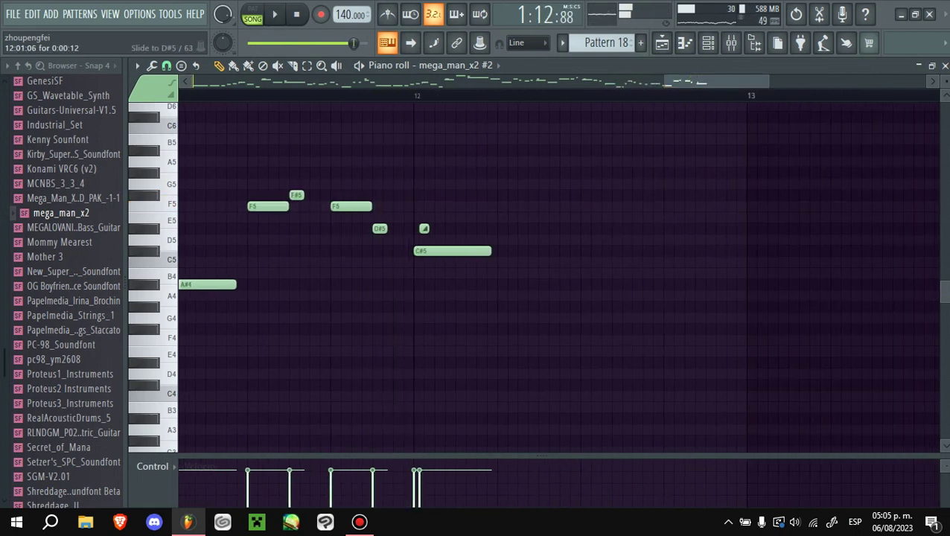
key("space")
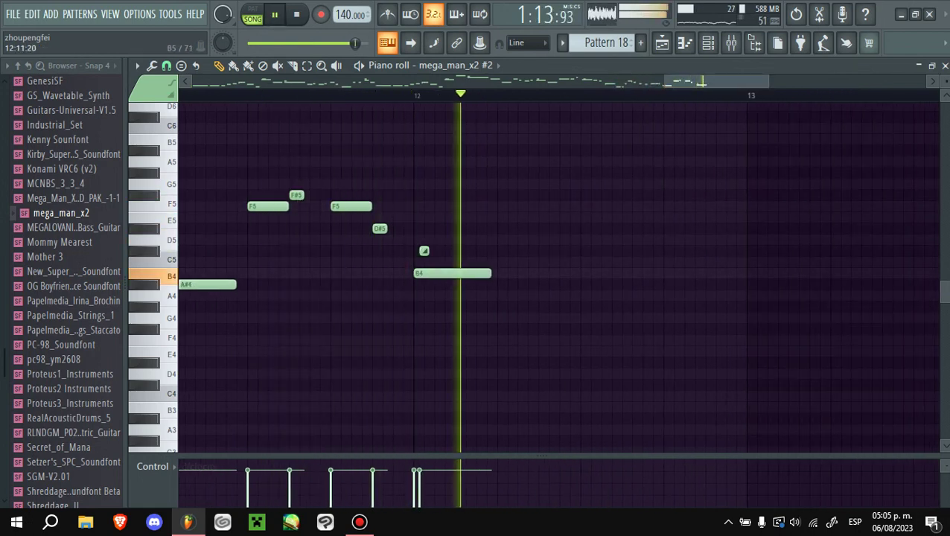
- Raise bar 12's opening note to C5 and its slide to D#5, checking against playback
key("space")
scroll(558, 275, "left", 5)
key("space")
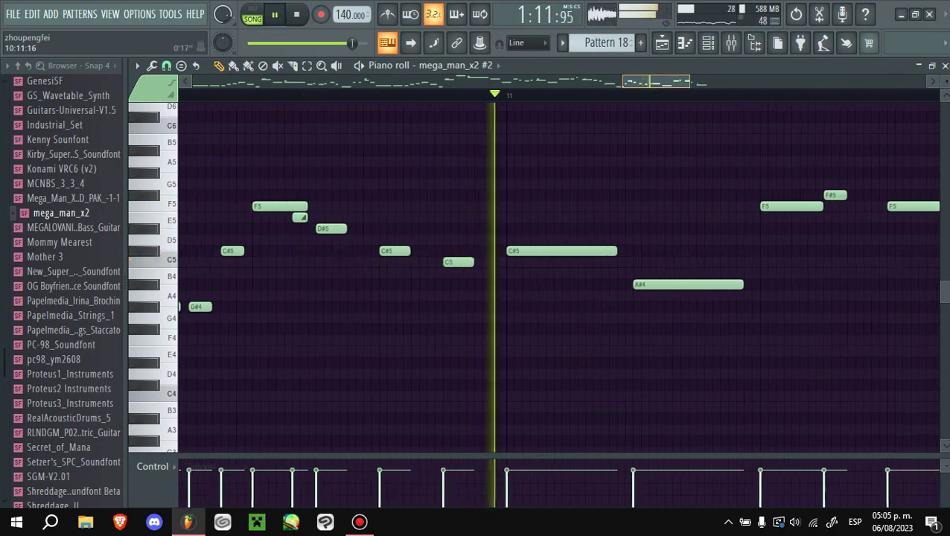
key("space")
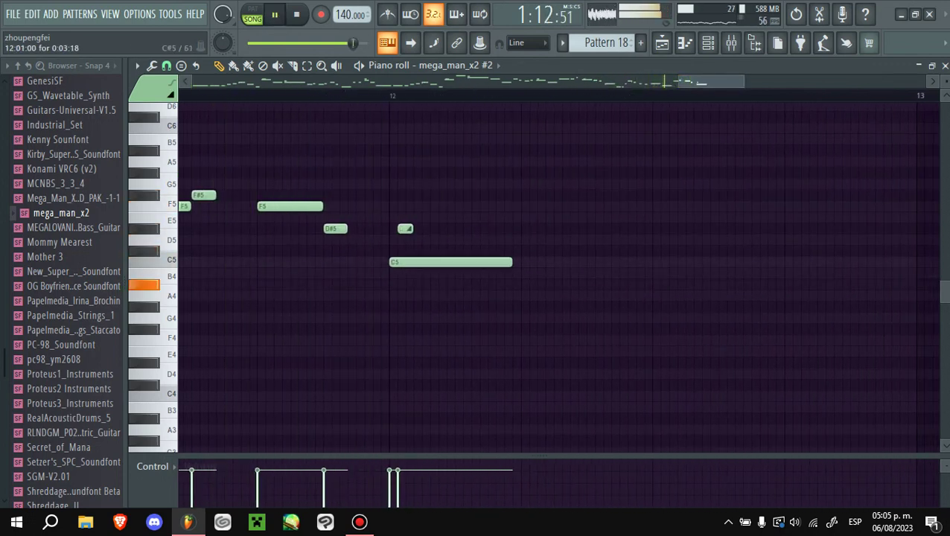
- Try raising bar 12's opening note to F#5 with its slide on G#5
key("space")
left_click_drag(406, 229, 414, 172)
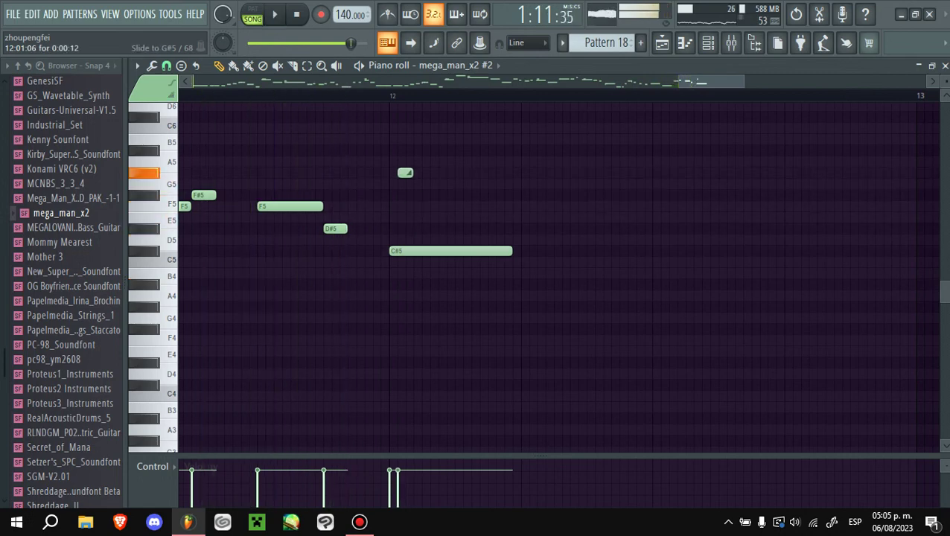
left_click_drag(446, 251, 447, 195)
scroll(521, 275, "down", 2)
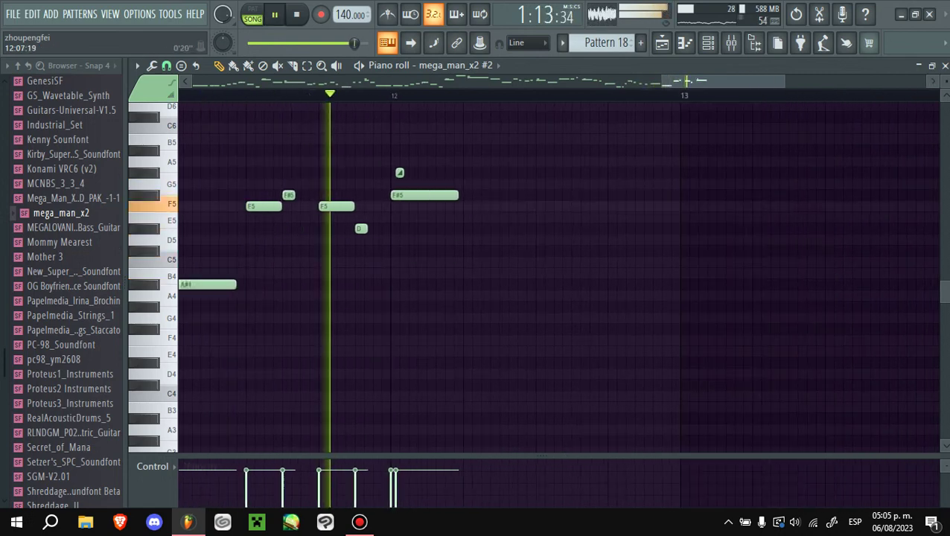
- Set bar 12's opening note to D#5 sliding to F5, and add a C#5 on beat two lasting one and a half steps
key("space")
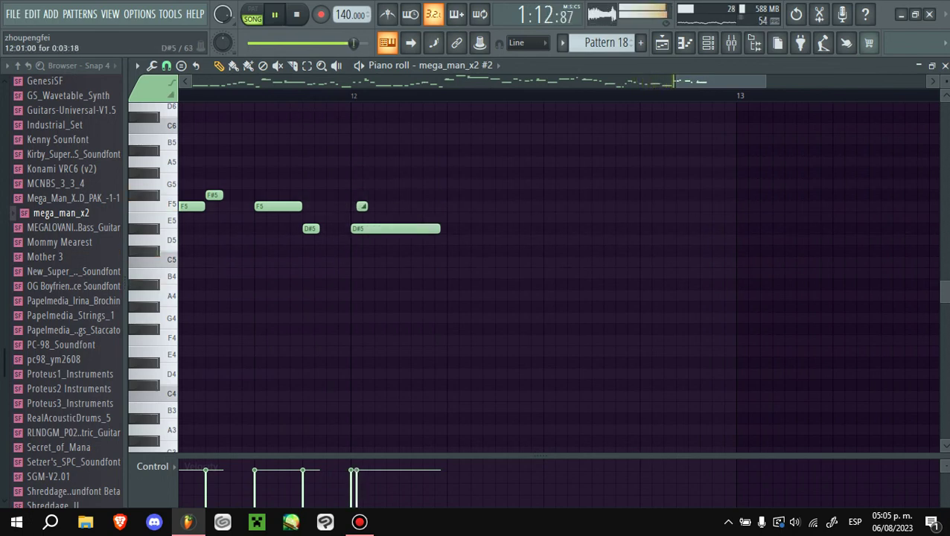
key("space")
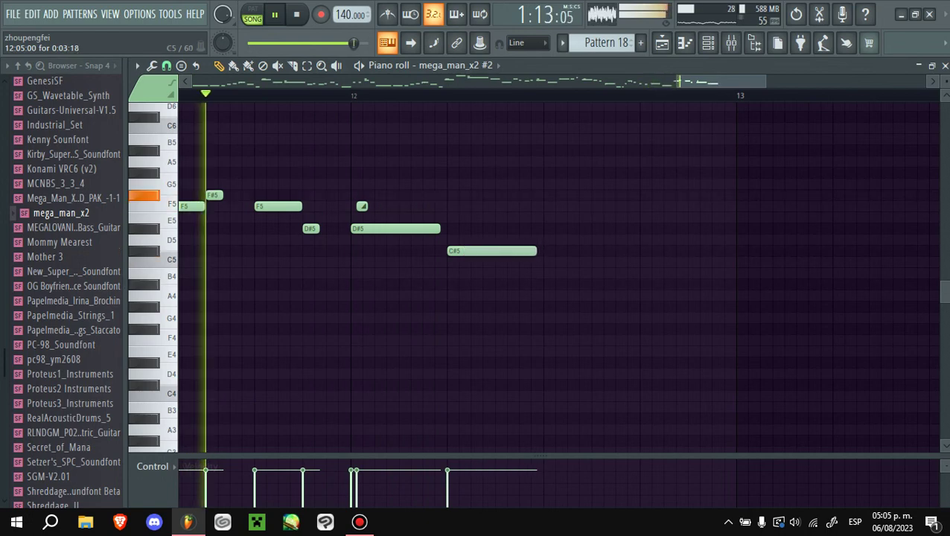
key("space")
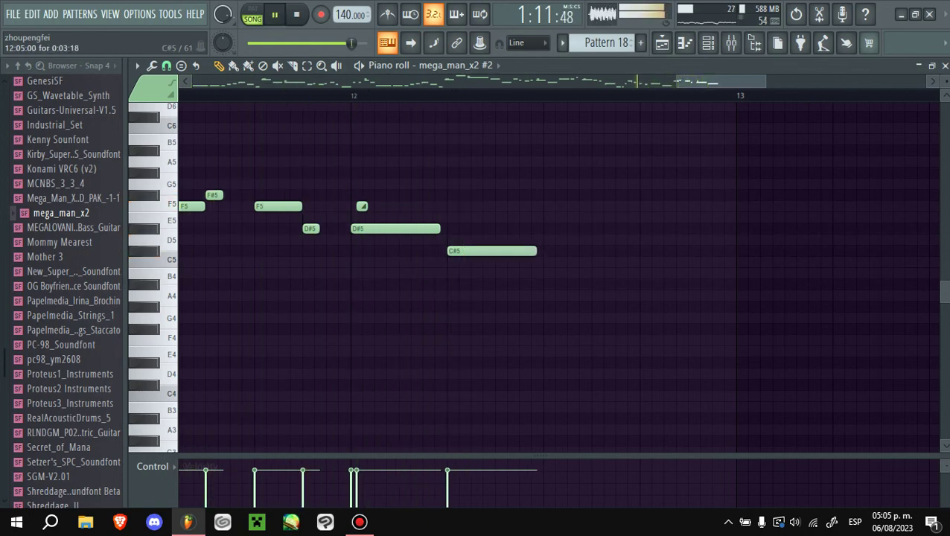
left_click_drag(535, 251, 482, 251)
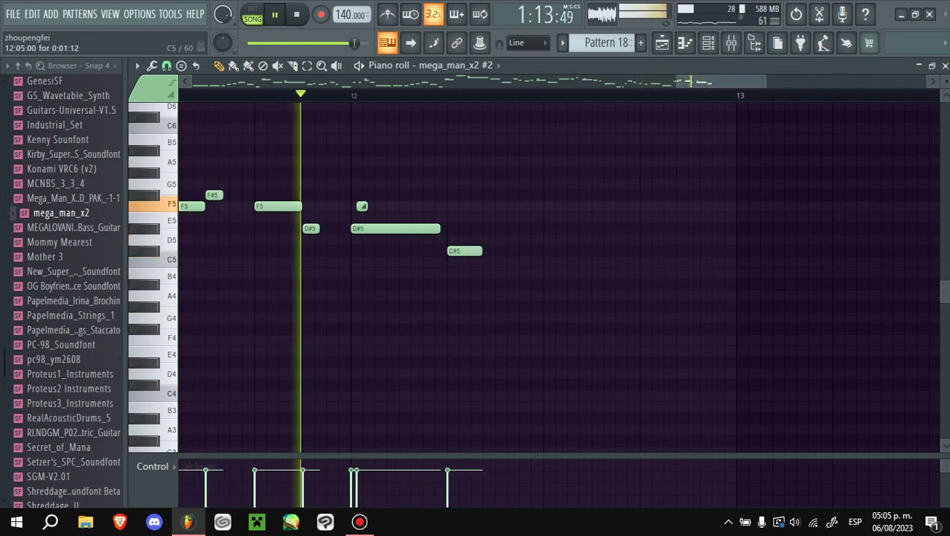
- Fill the rest of bar 12 with short C#5, D#5, F5, D#5, C#5 and C5 notes, making the F5 slightly longer
left_click(502, 251)
key("space")
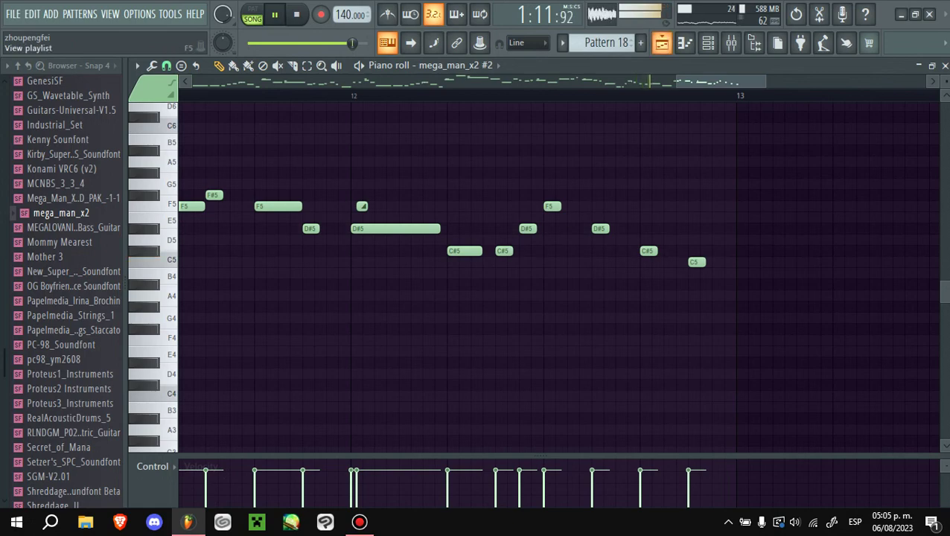
key("F5")
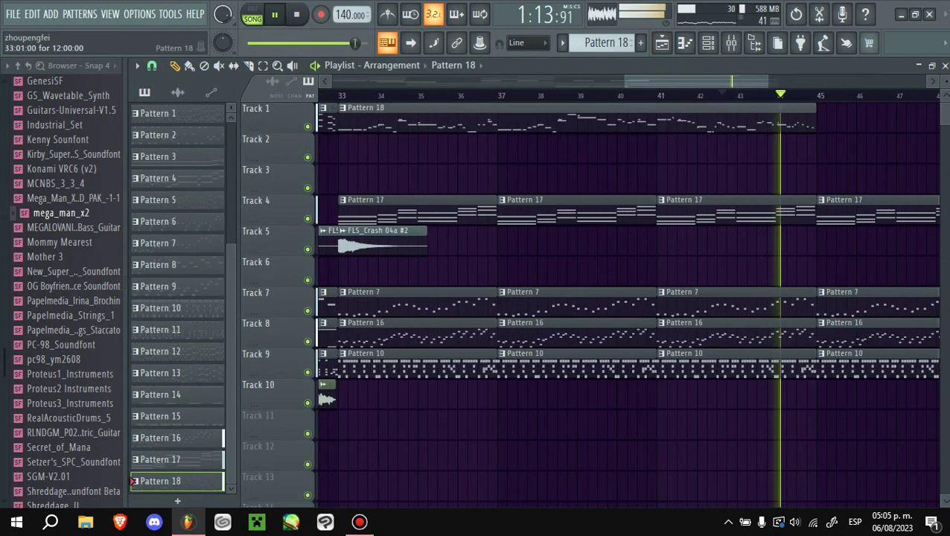
key("F7")
key("space")
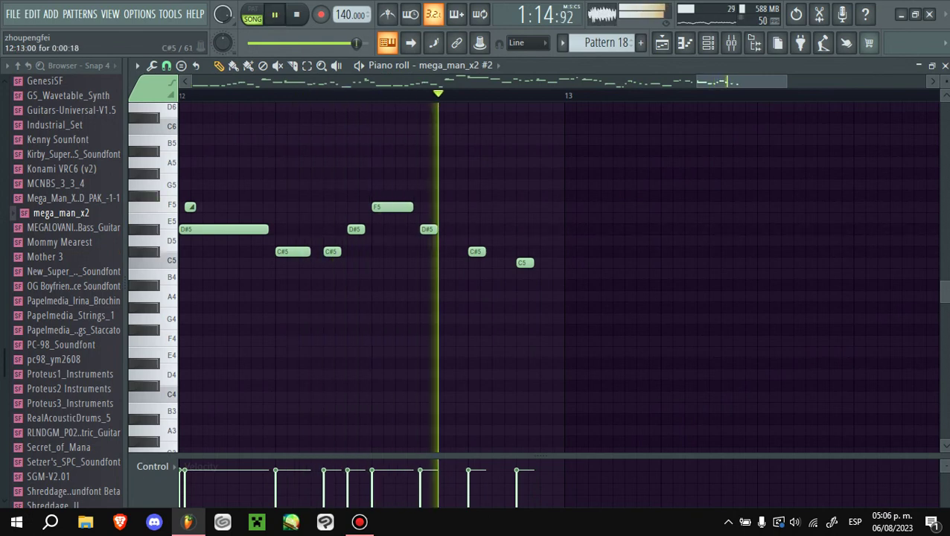
- Lengthen bar 12's last C#5, and open bar 13 with a C5 sliding to C#5 and an F#4, each nearly a beat long
key("space")
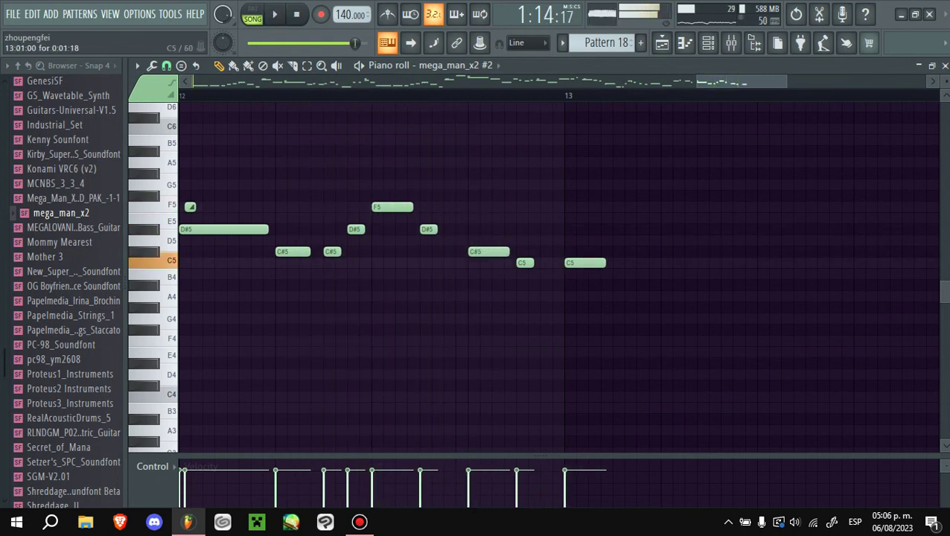
key("space")
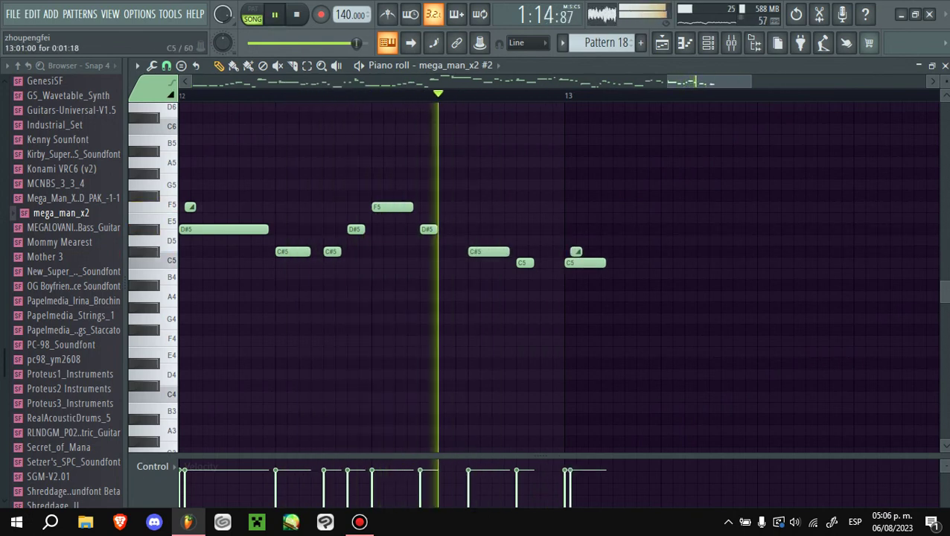
key("space")
key("space")
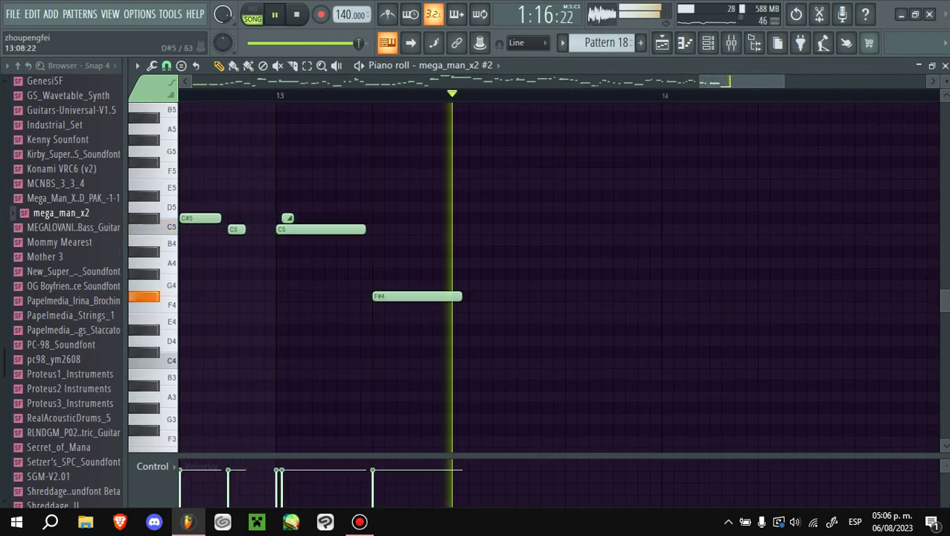
- Complete bar 13 from beat three with one-step F5, F5, D#5, C#5 and C5 notes
key("d")
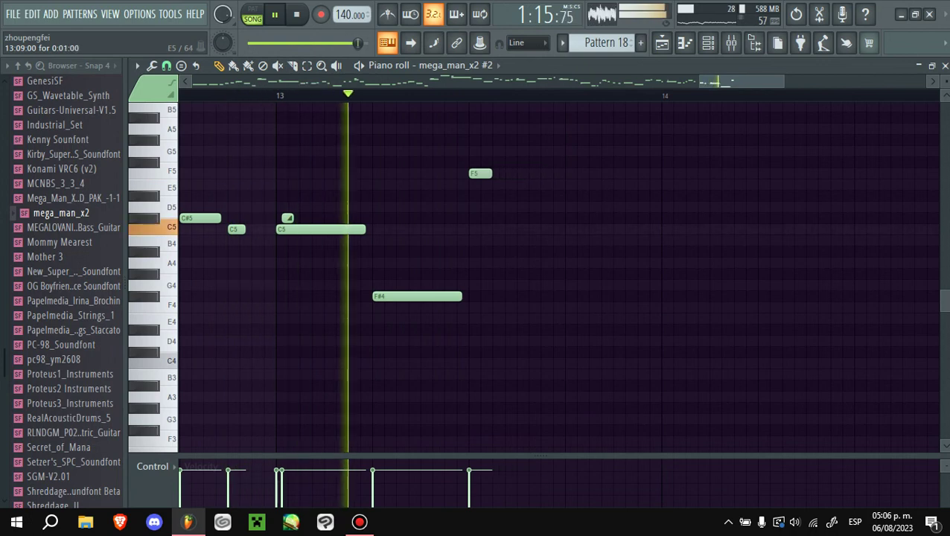
key("v")
key("space")
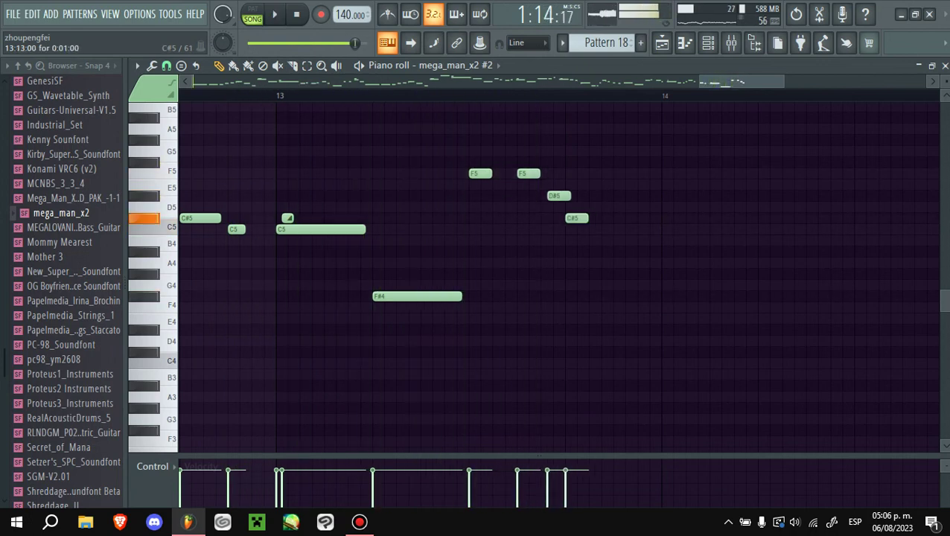
key("z")
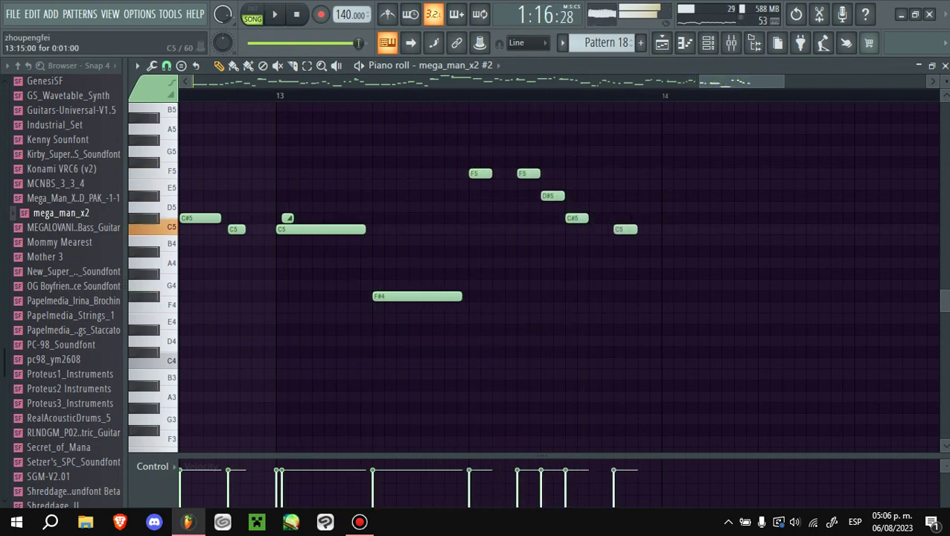
- Start bar 14 with a C5 nearly a beat long that slides to C#5
key("space")
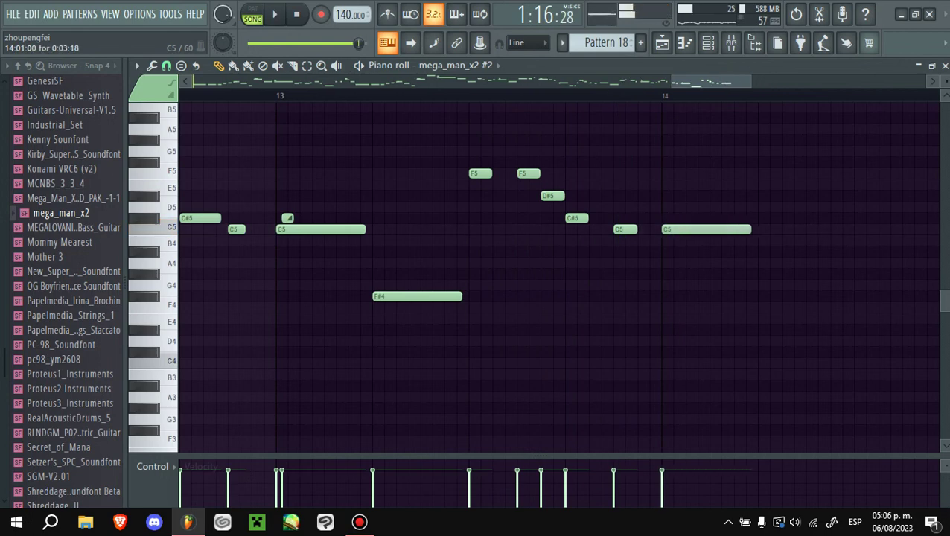
key("space")
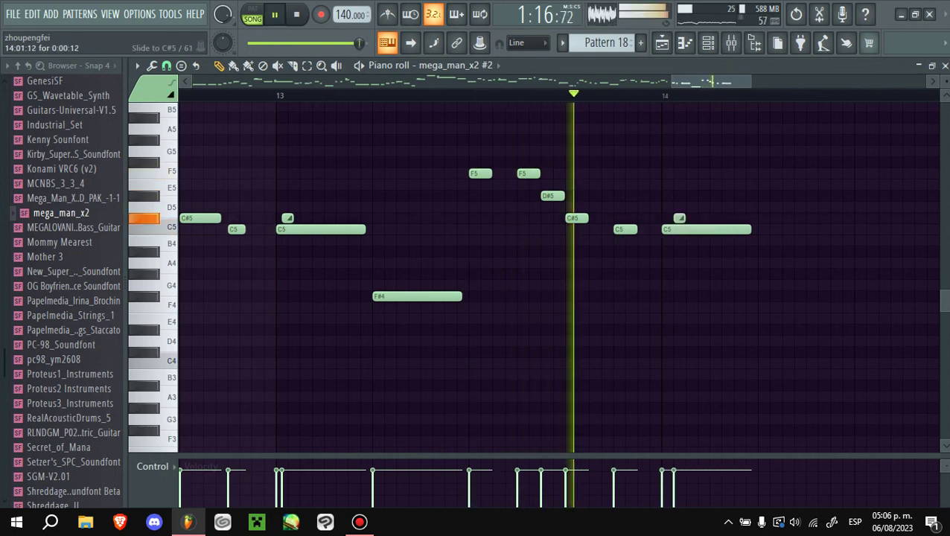
key("s")
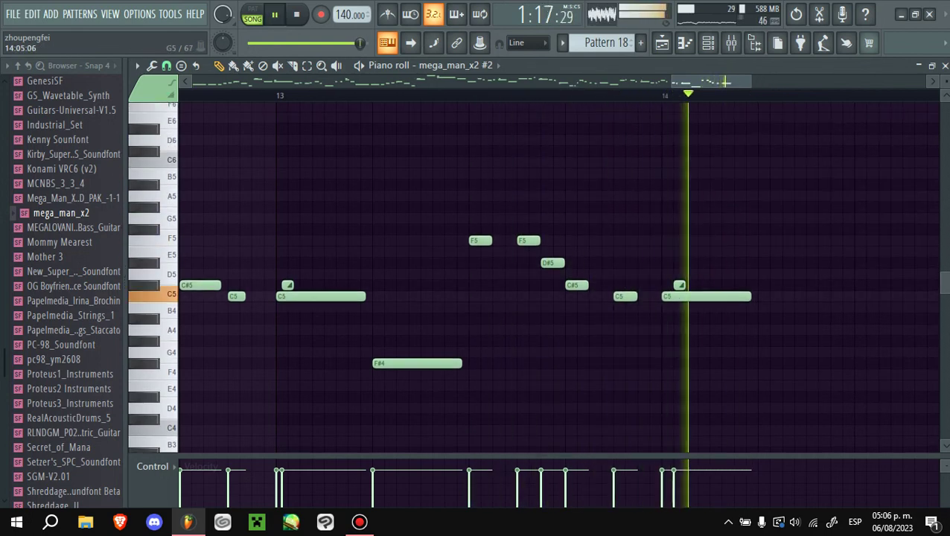
- Add a G#5 sliding to A#5 on beat two of bar 14, nearly half a beat long
key("n")
key("space")
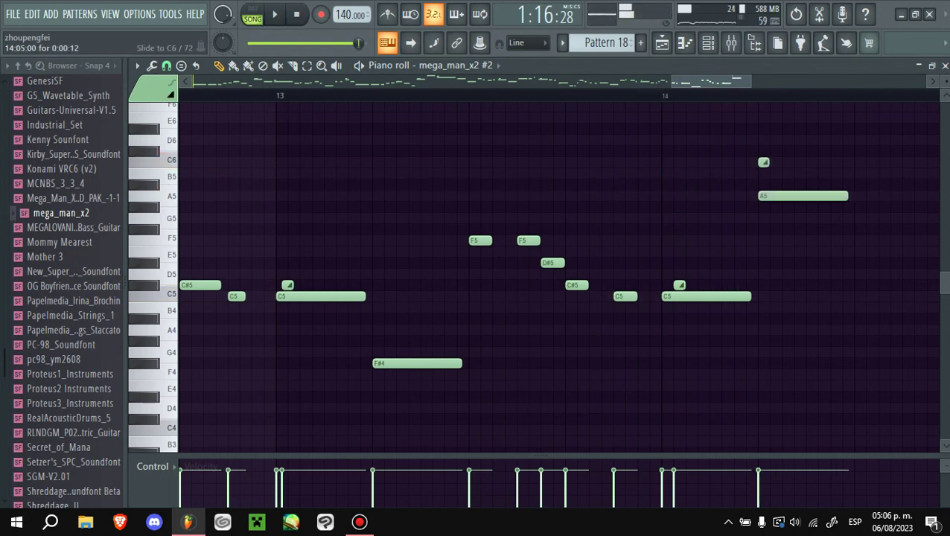
key("ctrl+z")
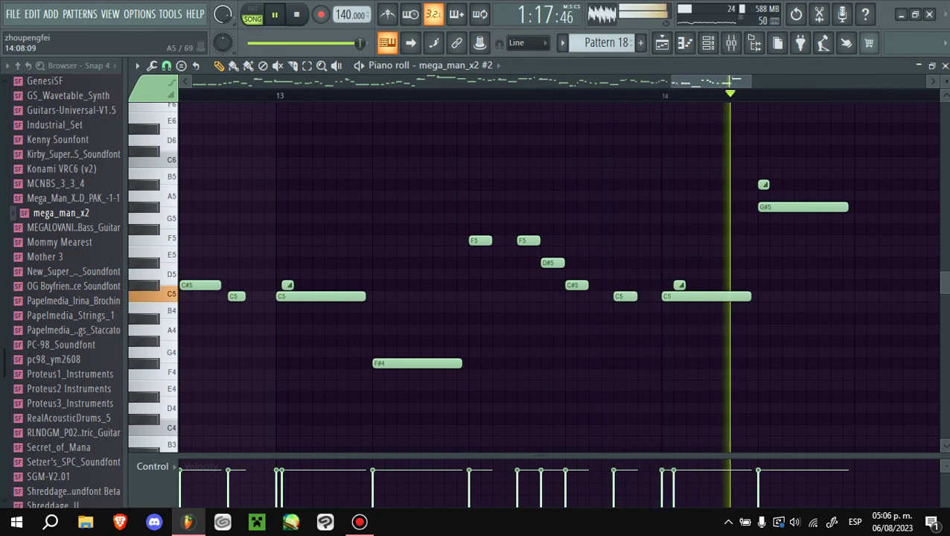
key("space")
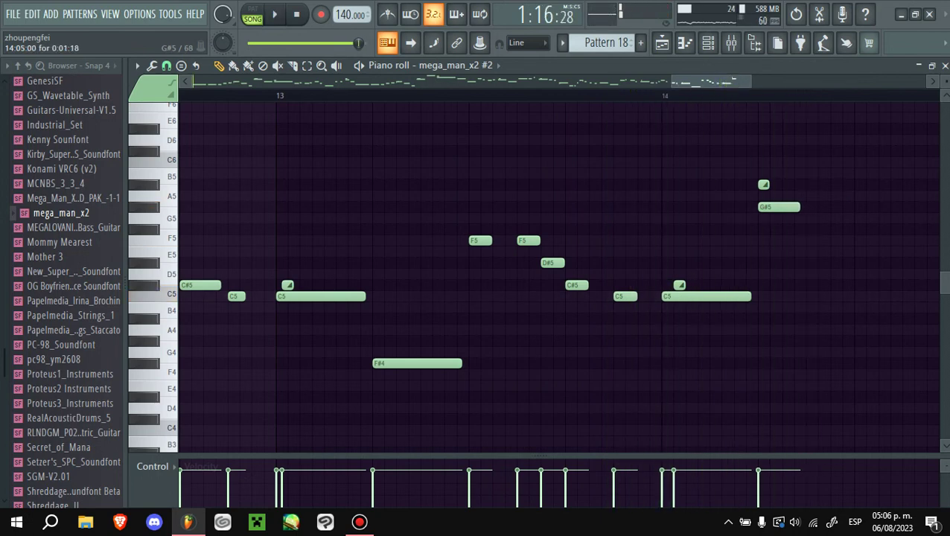
- Continue bar 14 with a C6, a half-beat C#6, a C6 and a G#5
key("space")
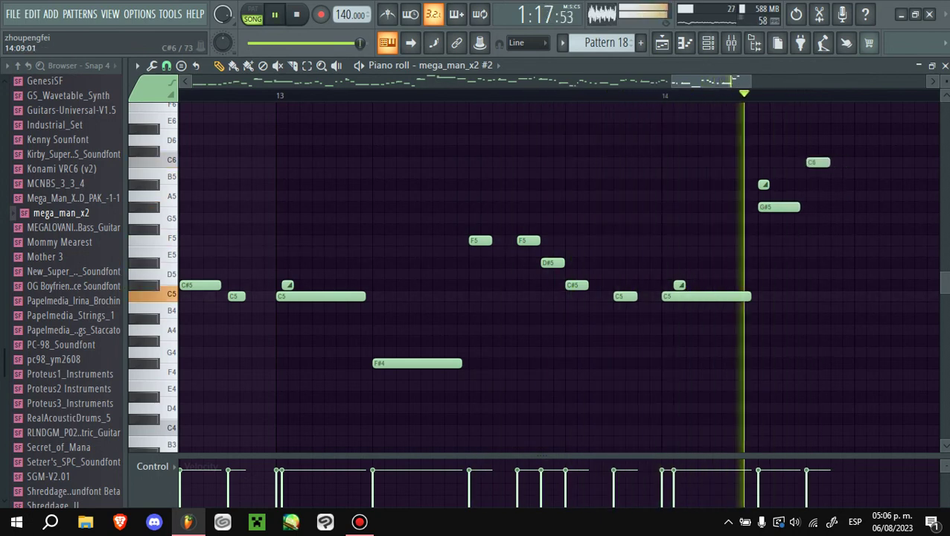
key("2")
key("space")
scroll(558, 276, "right", 5)
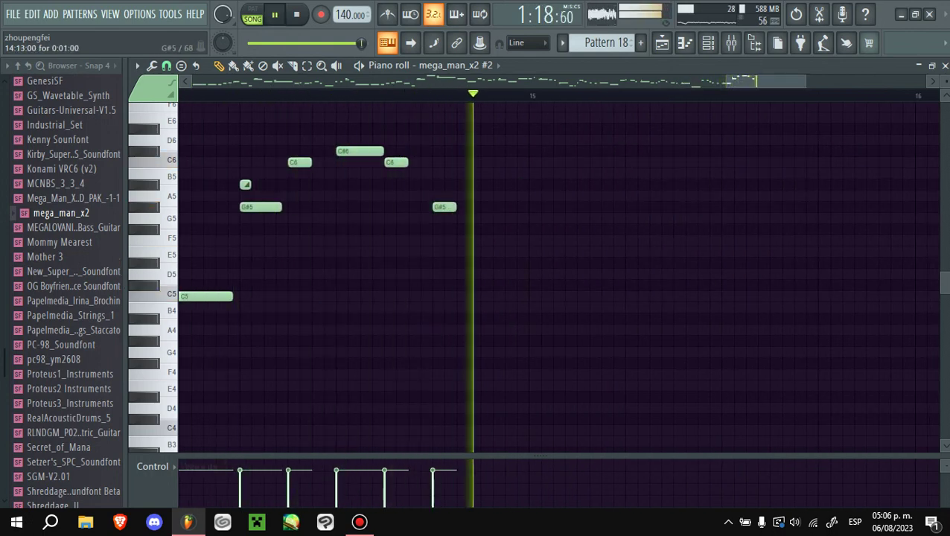
- End bar 14 with an F5 and open bar 15 with a very short D#5 leading into a longer F5
key("space")
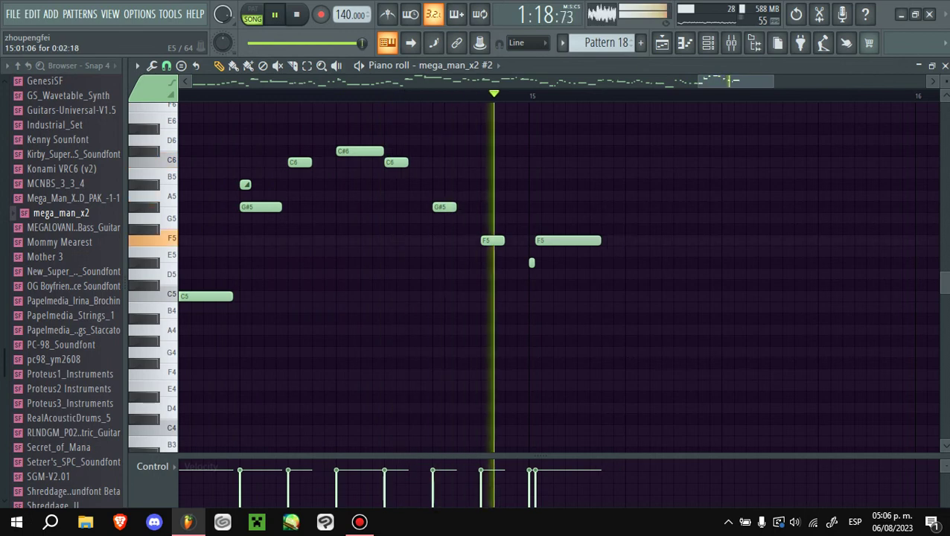
key("space")
key("space")
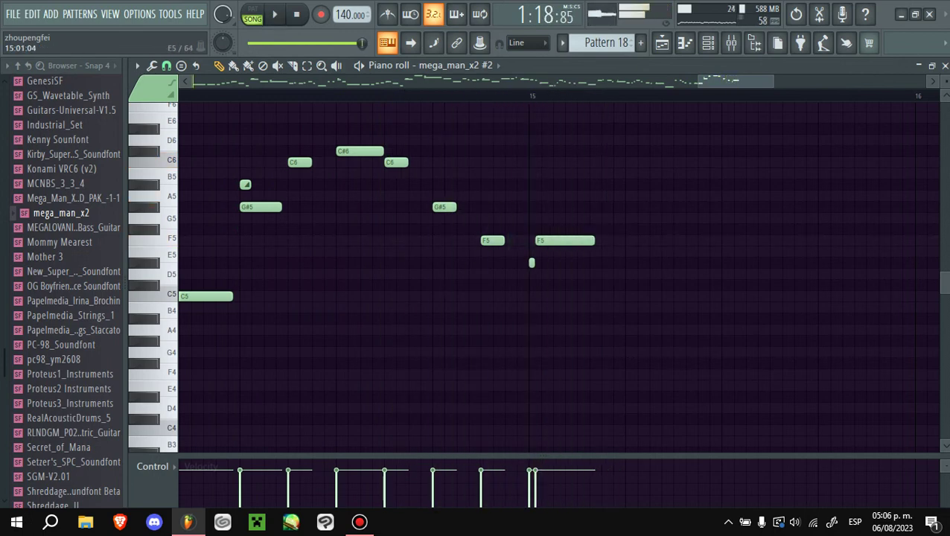
- Add a one-step D#5 on step 4 of bar 15 and a C#5 on step 7, nearly a beat long
left_click(613, 262)
left_click(661, 286)
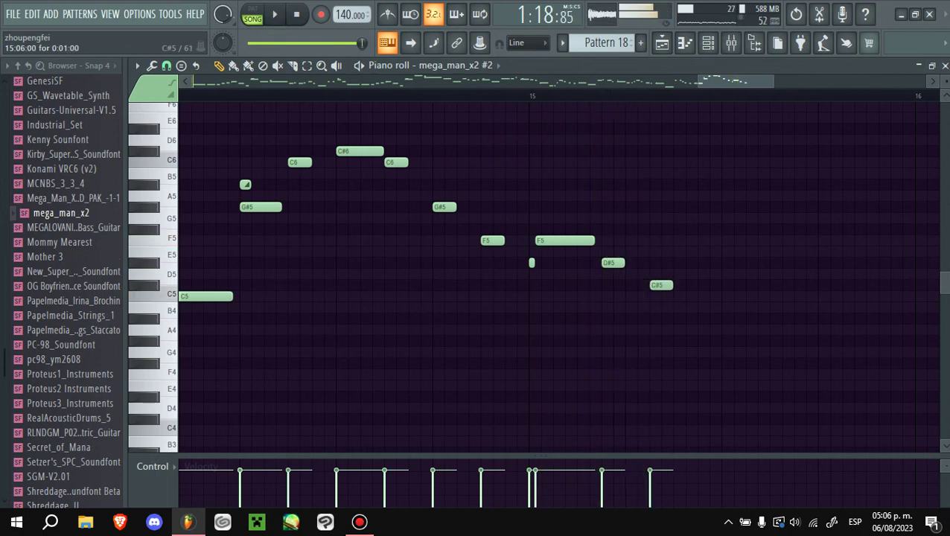
key("space")
left_click_drag(661, 286, 762, 285)
key("space")
key("space")
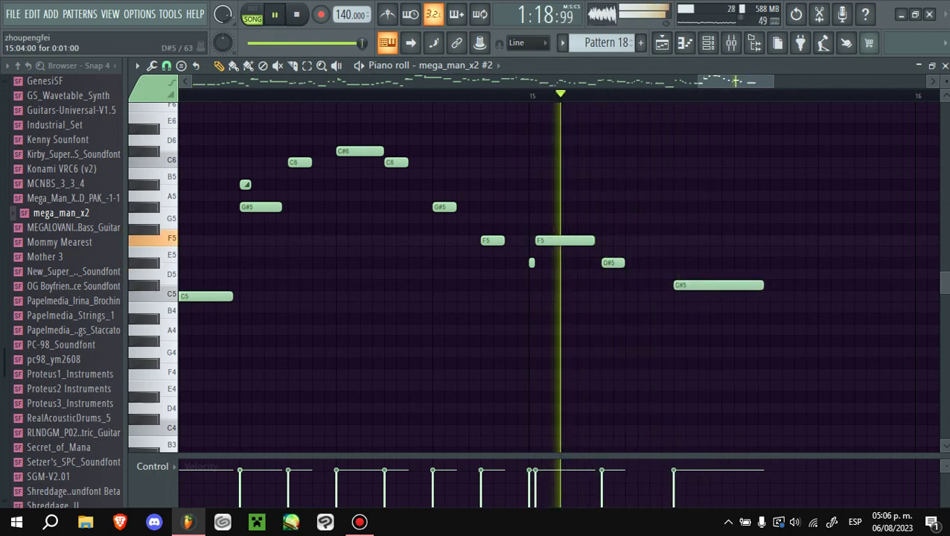
- Complete bar 15 with A#4, D#5 and C#5, extending the A#4 to nearly half a beat
key("space")
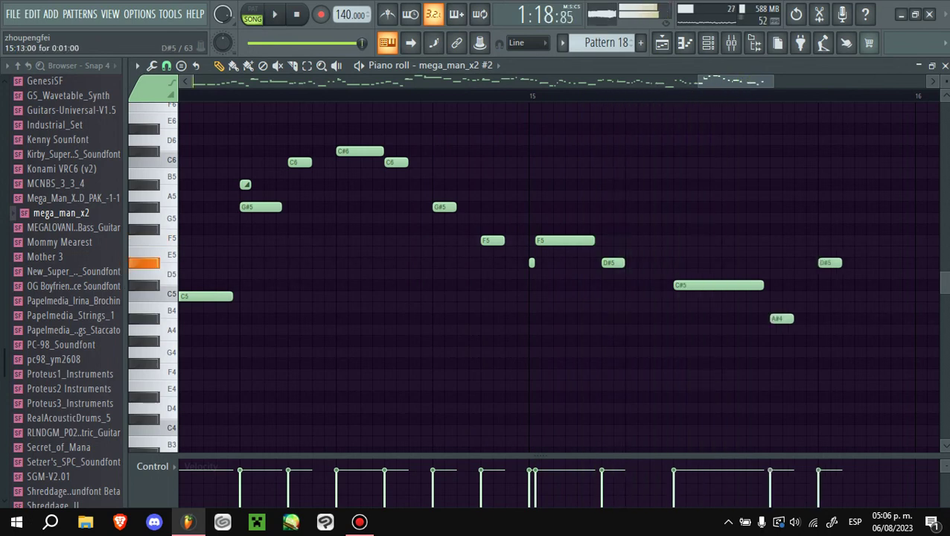
key("space")
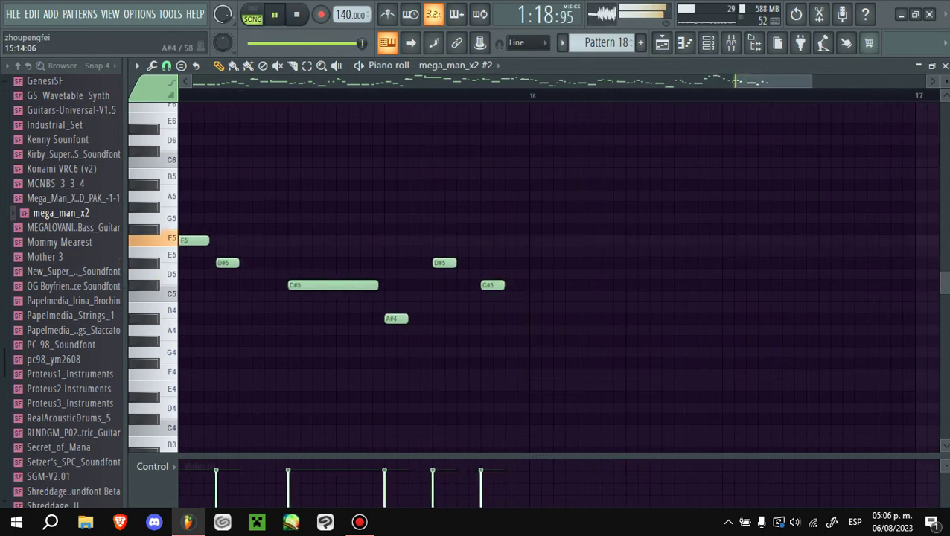
left_click_drag(407, 319, 425, 319)
key("space")
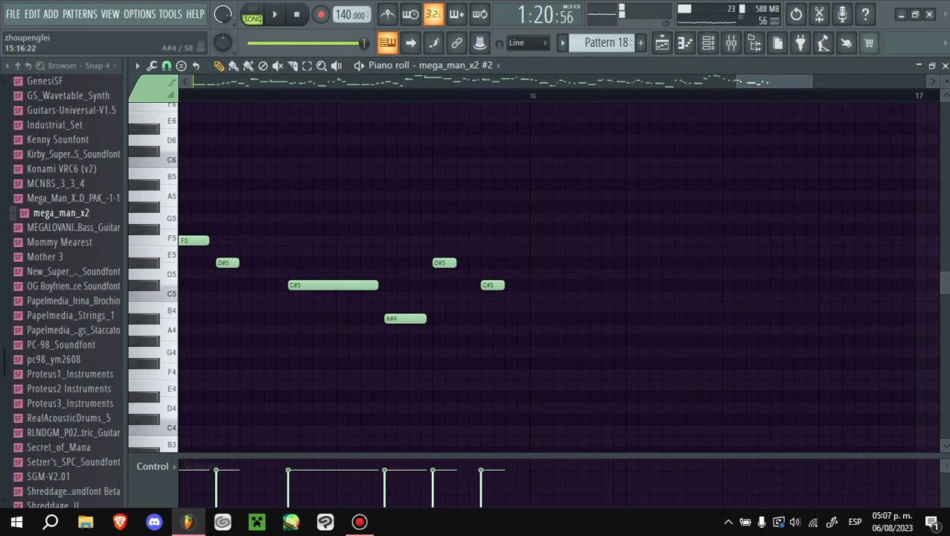
- Try opening bar 16 with one-step A#4 and C#5 notes
left_click(533, 319)
key("space")
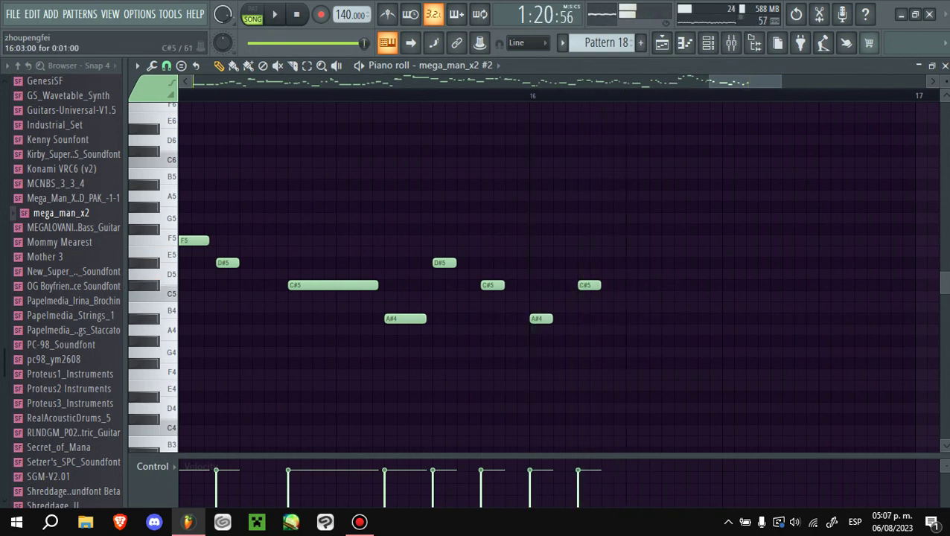
key("ctrl+alt+z")
key("ctrl+alt+z")
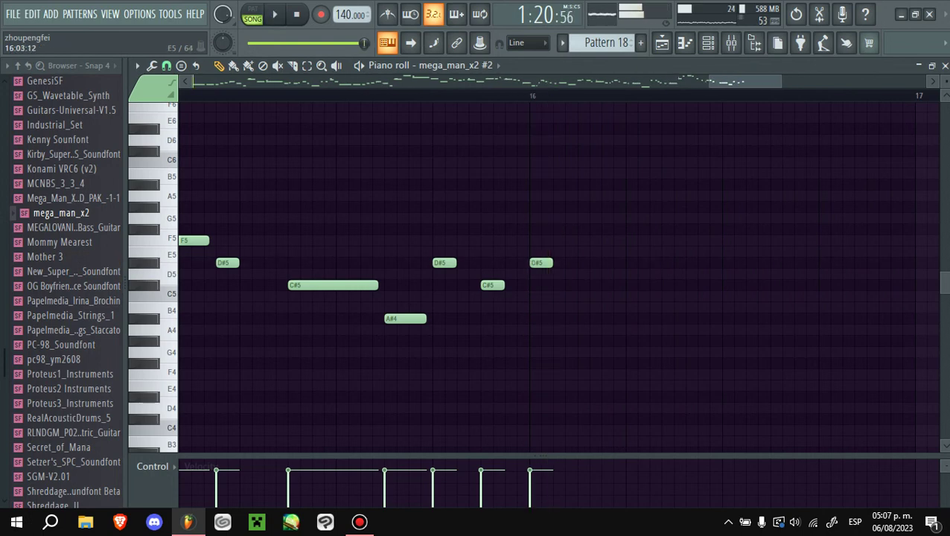
- Open bar 16 with a half-beat D#5, followed by one-step F5, A#4 and C#5 notes, checking against playback
left_click(589, 239)
key("space")
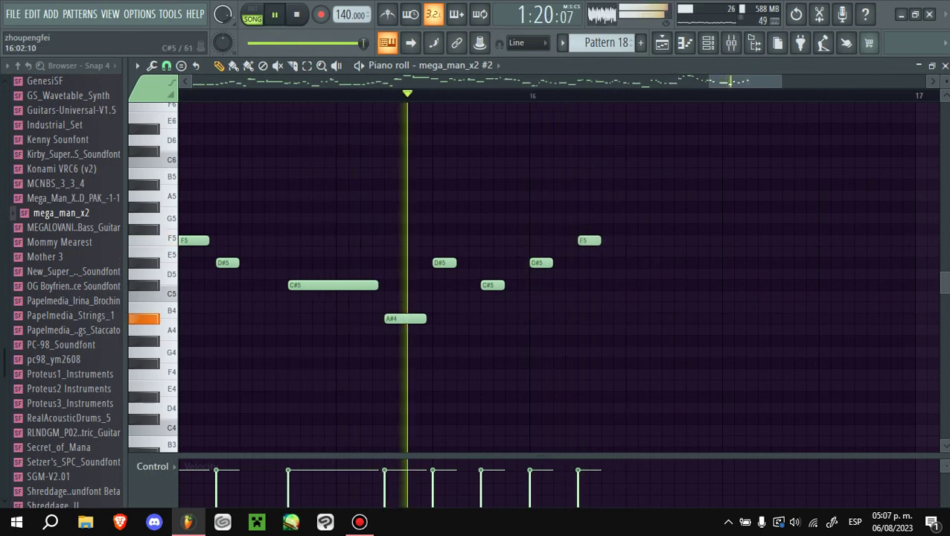
left_click_drag(552, 262, 578, 262)
key("space")
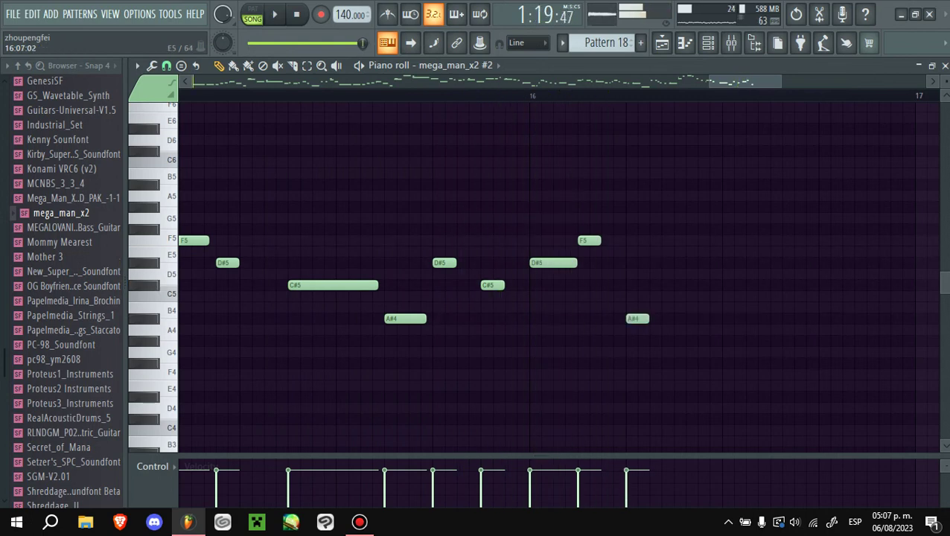
key("space")
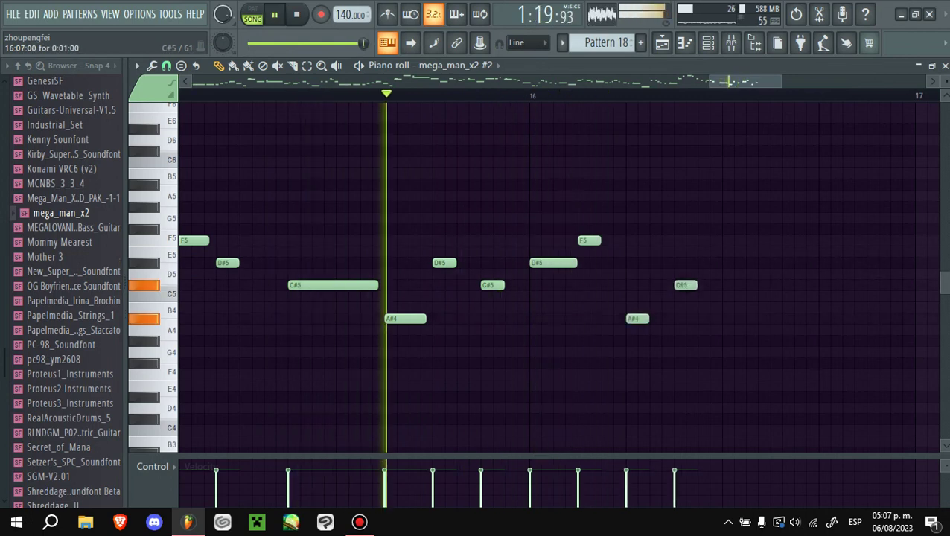
- Complete bar 16 with D#5, G#5, C#5, D#5, C#5 and F5 notes, checking them against playback
key("space")
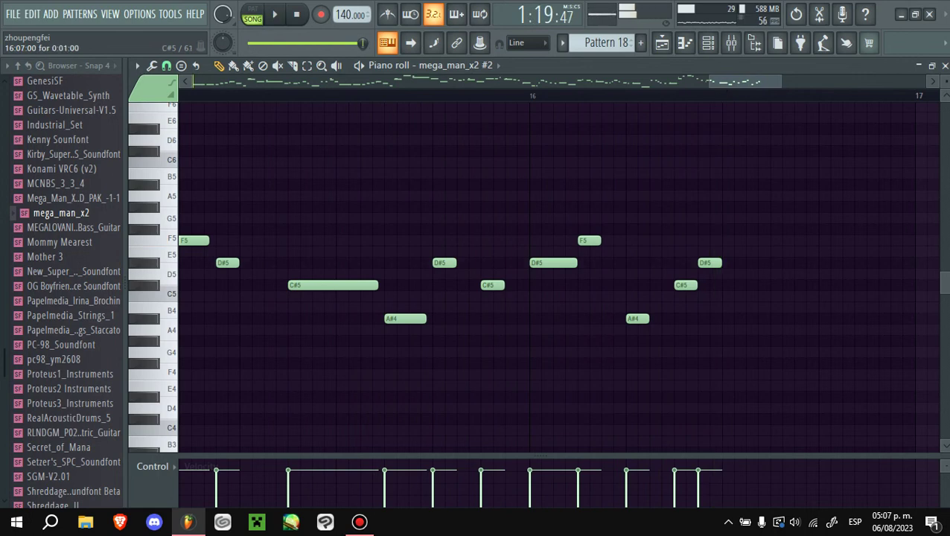
key("space")
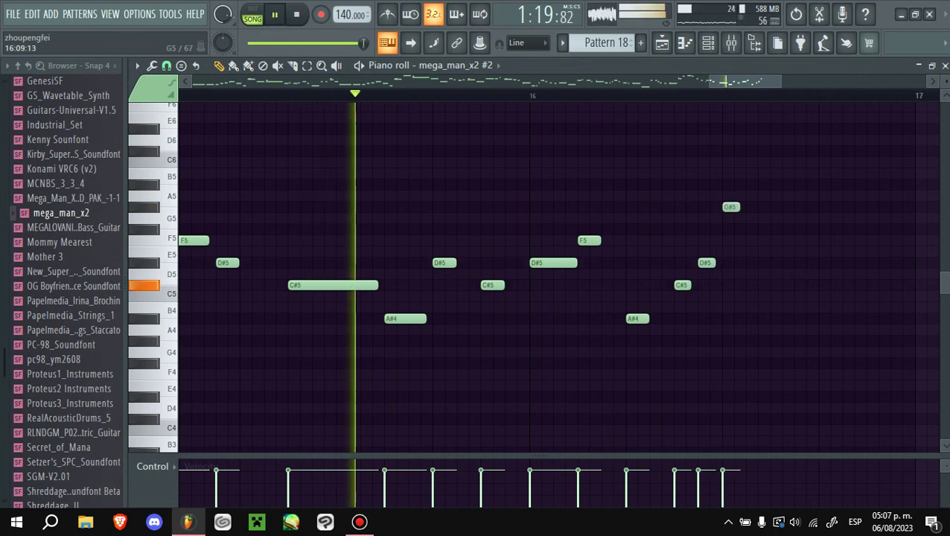
key("space")
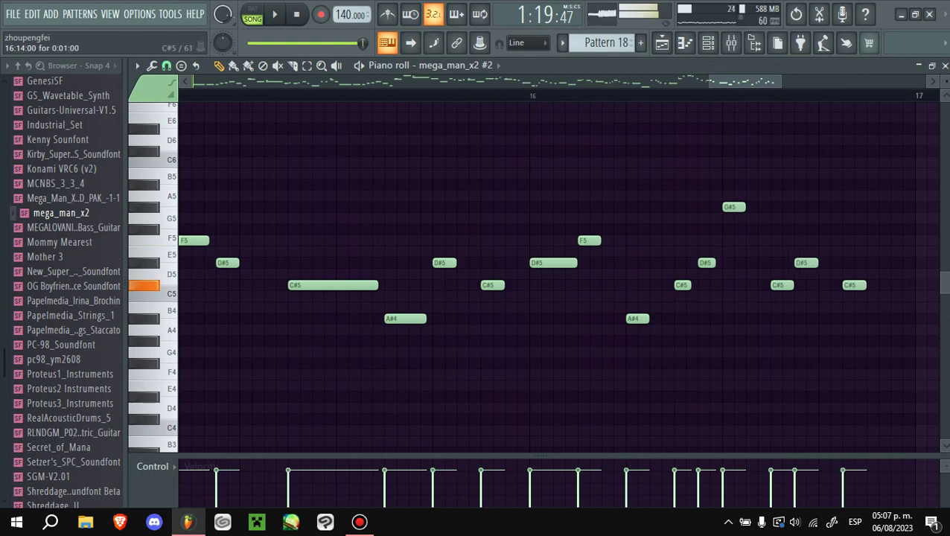
key("space")
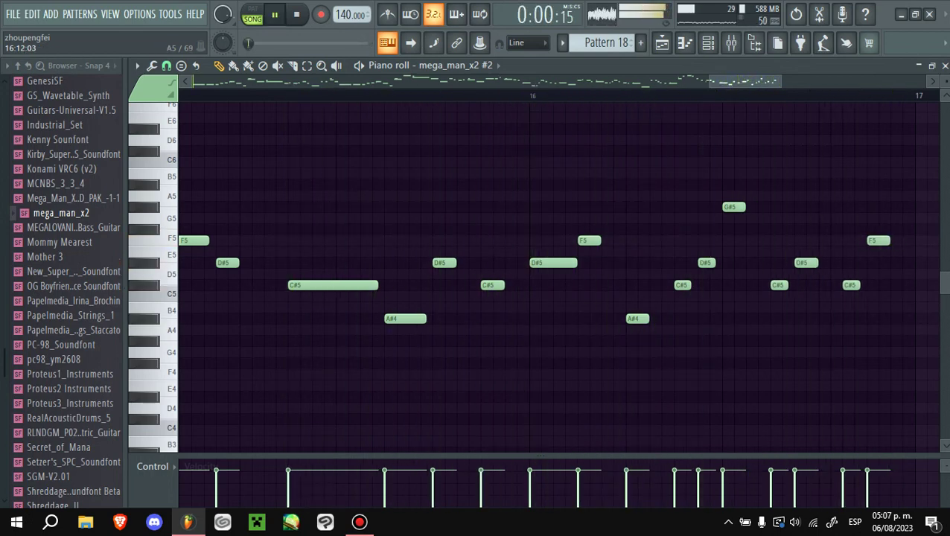
- Switch playback to pattern mode and select the melody notes in bars 9 to 16 of mega_man_x2 #2
key("l")
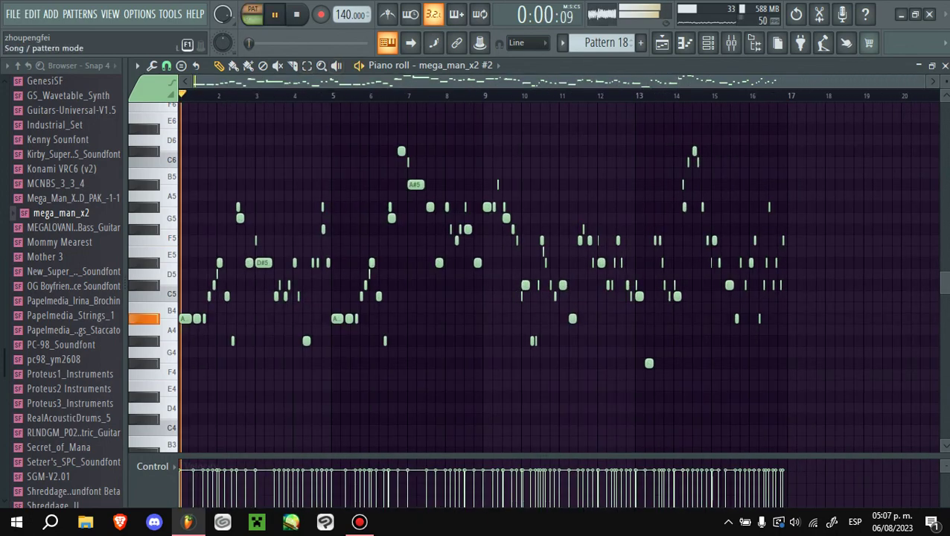
scroll(559, 276, "up", 3)
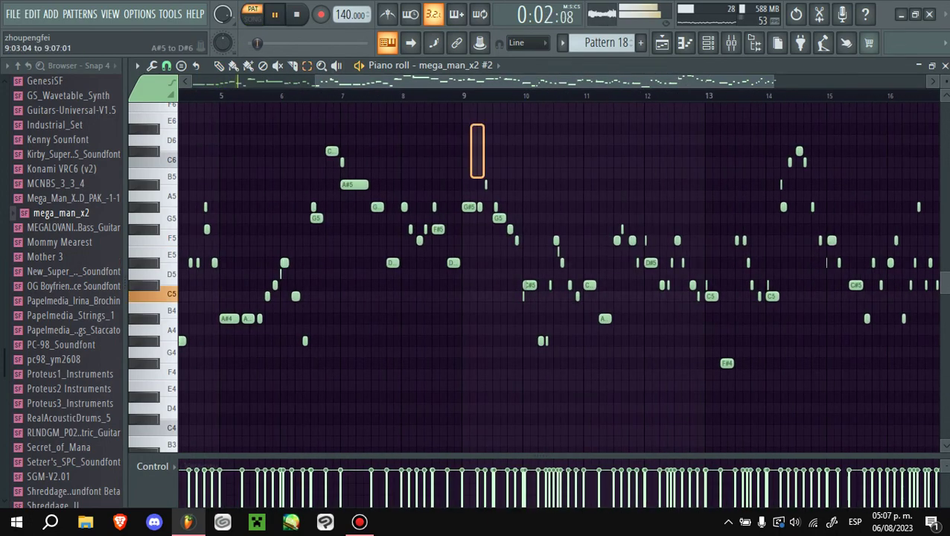
left_click_drag(485, 177, 859, 257)
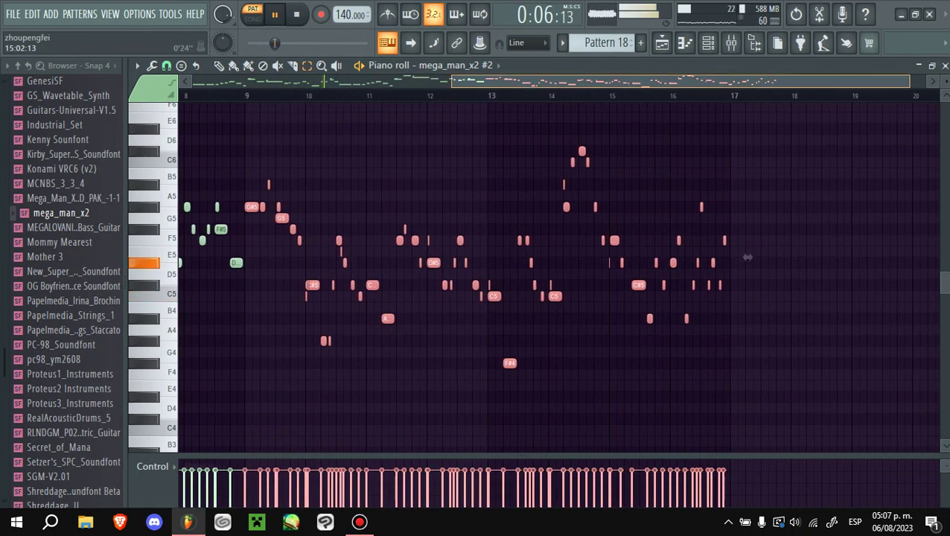
- Add the SGM-V2.01 soundfont as a new instrument channel
left_click(708, 43)
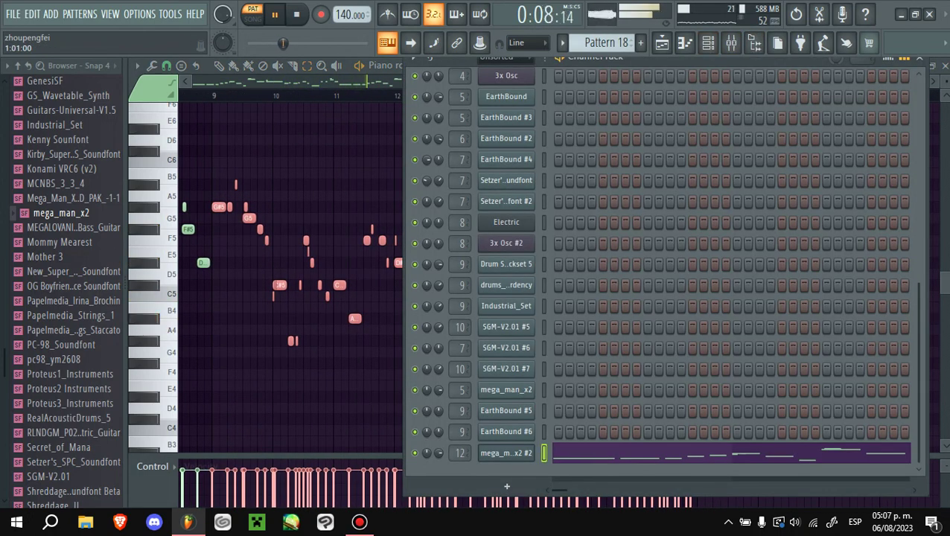
scroll(74, 228, "down", 6)
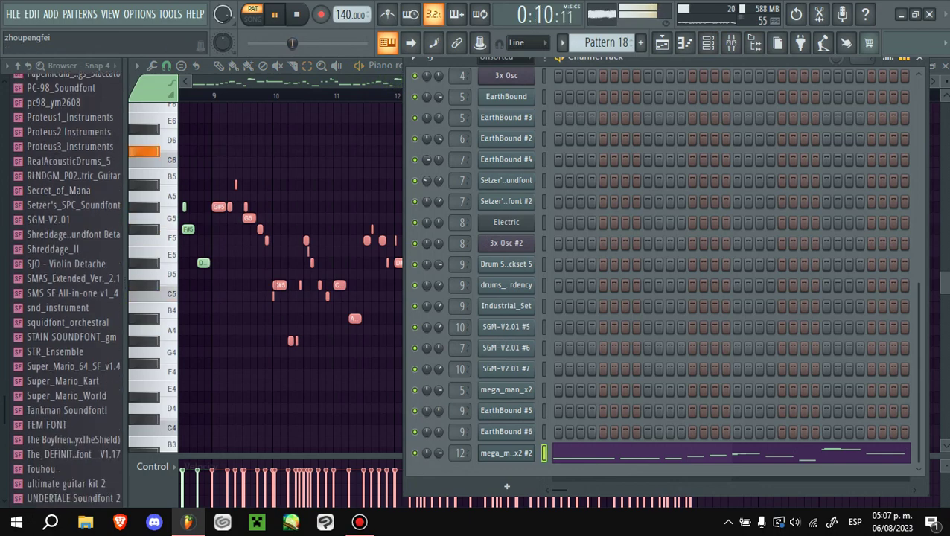
right_click(60, 213)
left_click(129, 245)
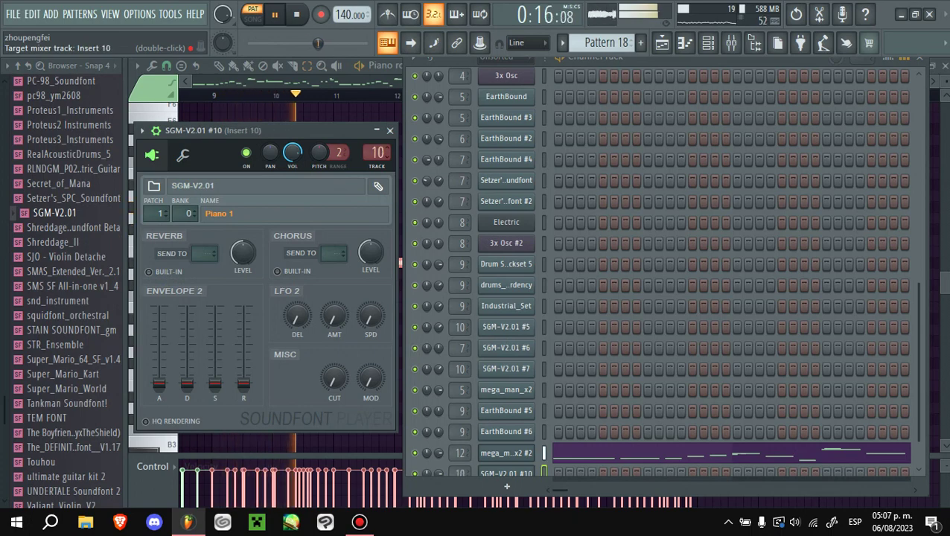
- Copy the selected melody into the new SGM-V2.01 piano channel, starting at bar 9, and play it from there
key("F7")
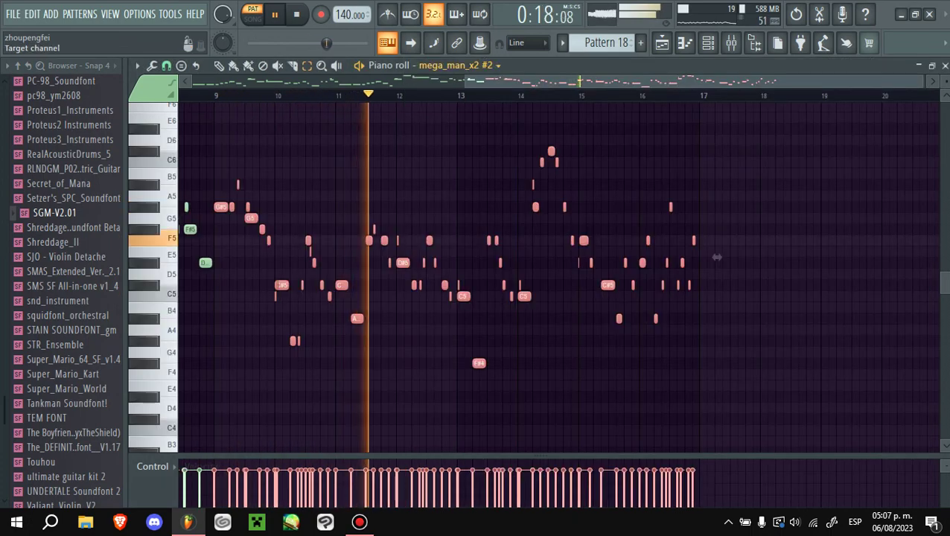
left_click(473, 482)
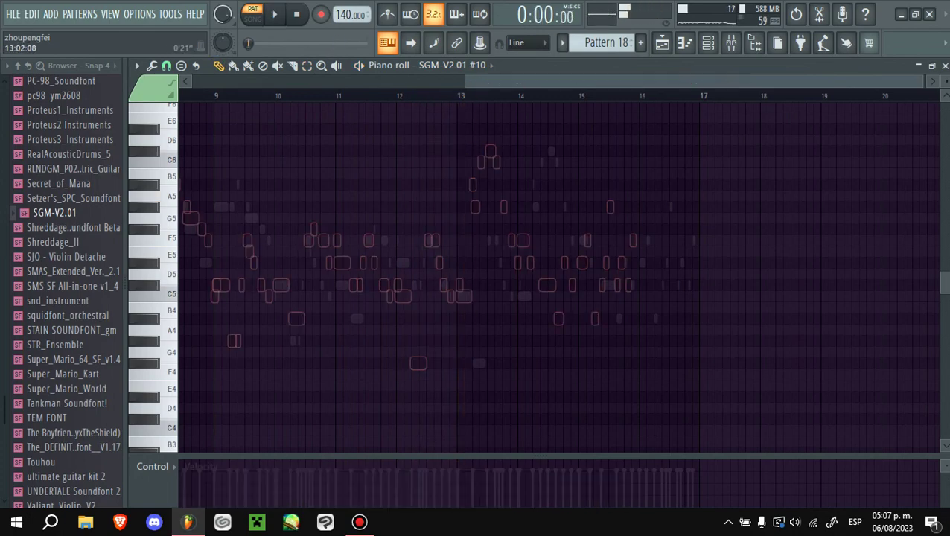
scroll(559, 275, "up", 3)
left_click(293, 94)
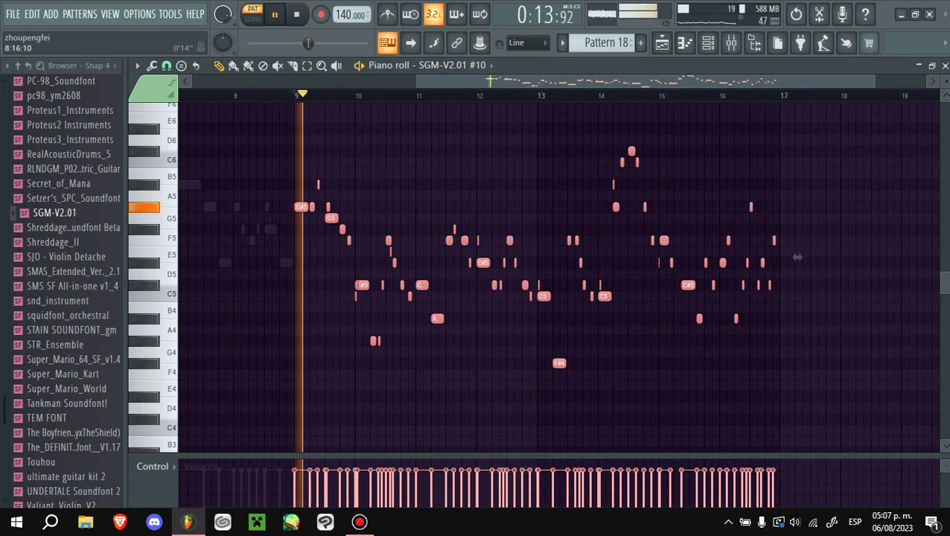
- Remove the grace notes beside the piano's long notes in bars 9 and 10, and raise bar 9's G5 to G#5
scroll(293, 94, "up", 2)
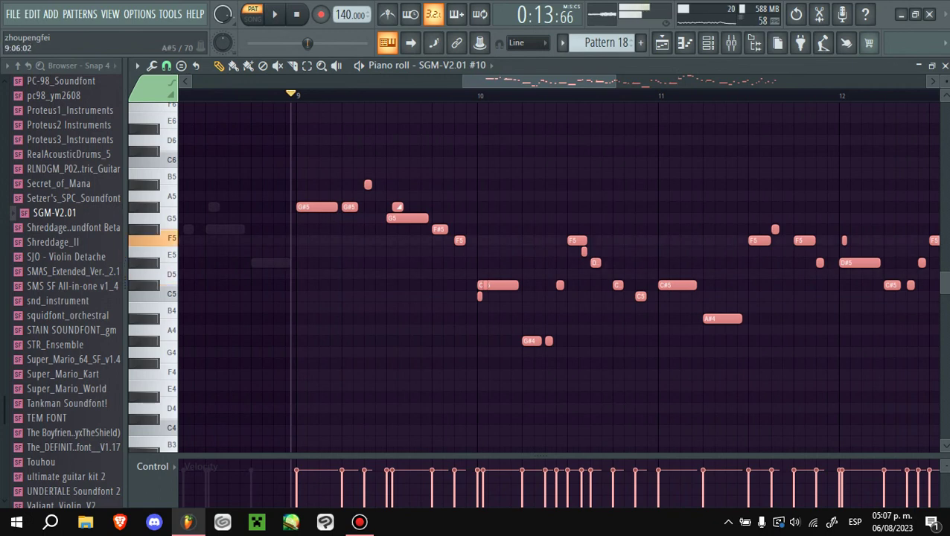
left_click(254, 206)
left_click_drag(397, 218, 398, 206)
key("space")
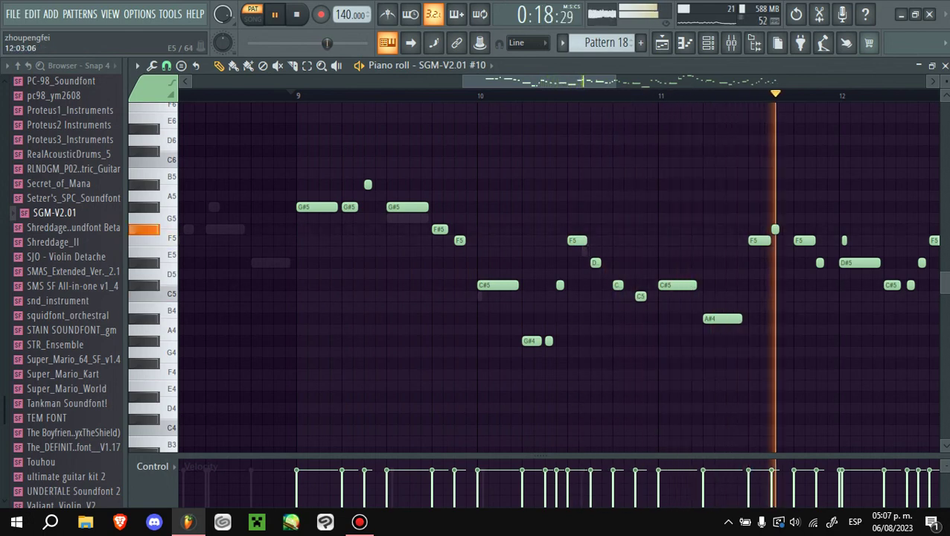
- Simplify the piano's grace notes by raising bar 12's D#5 to F5, the opening C5 of bars 13 and 14 to C#5, and bar 14's G#5 to A#5
left_click_drag(860, 262, 860, 240)
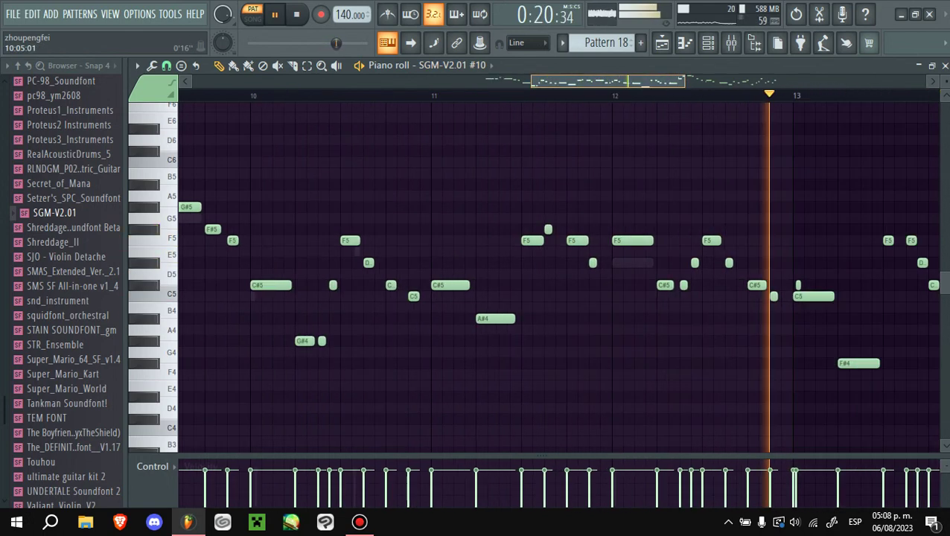
left_click_drag(388, 296, 388, 284)
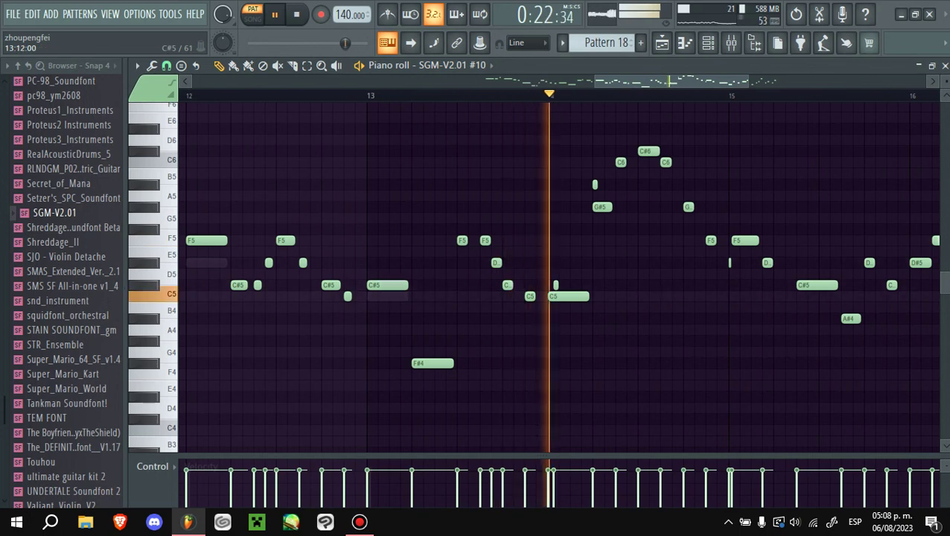
right_click(556, 285)
left_click_drag(568, 295, 568, 285)
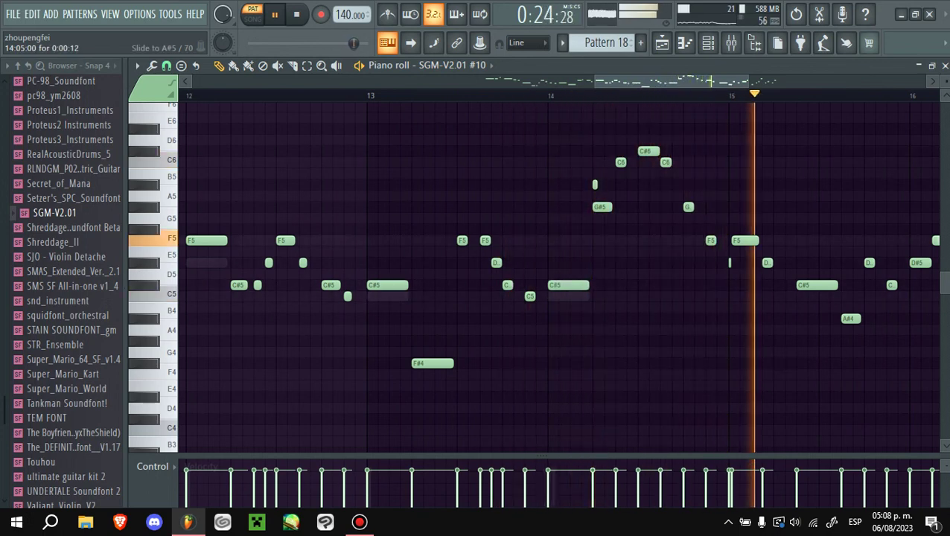
left_click_drag(602, 207, 602, 184)
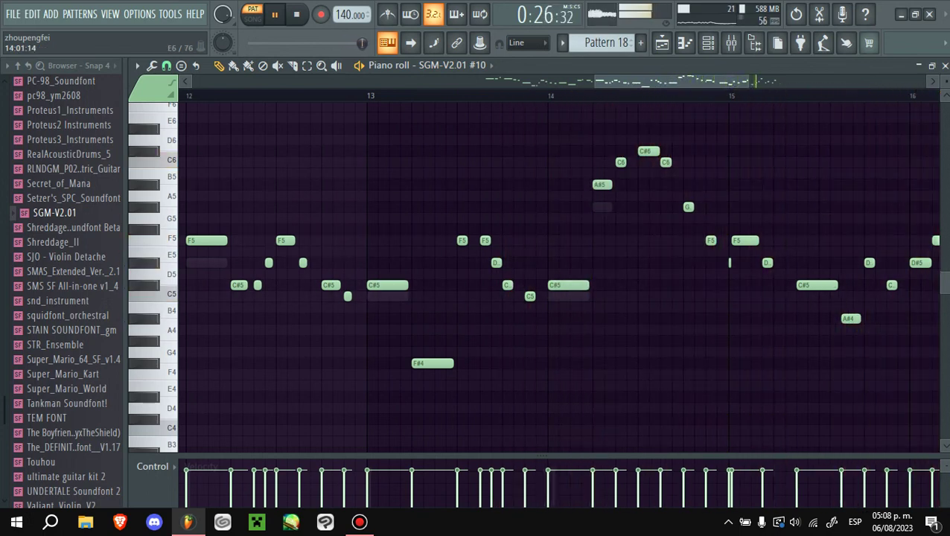
- Route the SGM-V2.01 #10 piano channel to mixer track 12 and raise all its notes one octave
scroll(576, 262, "down", 2)
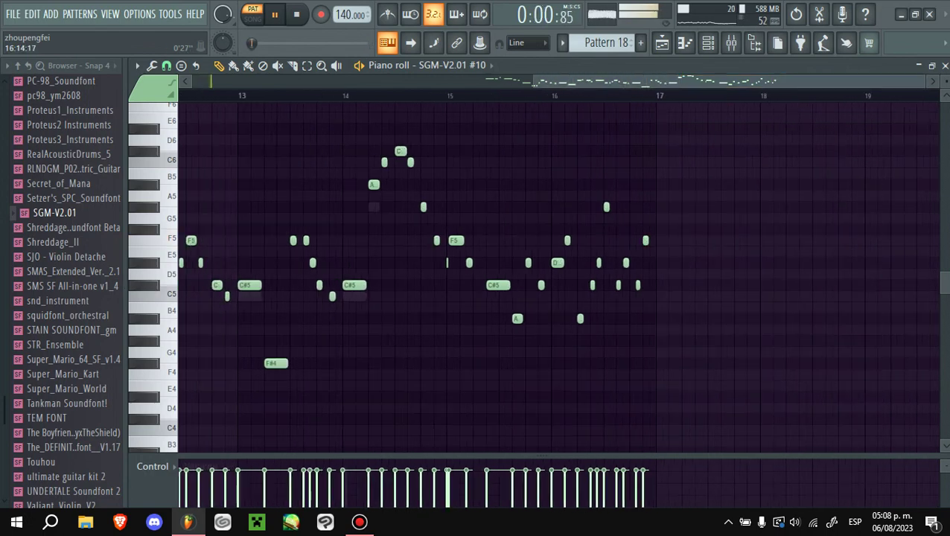
left_click(709, 42)
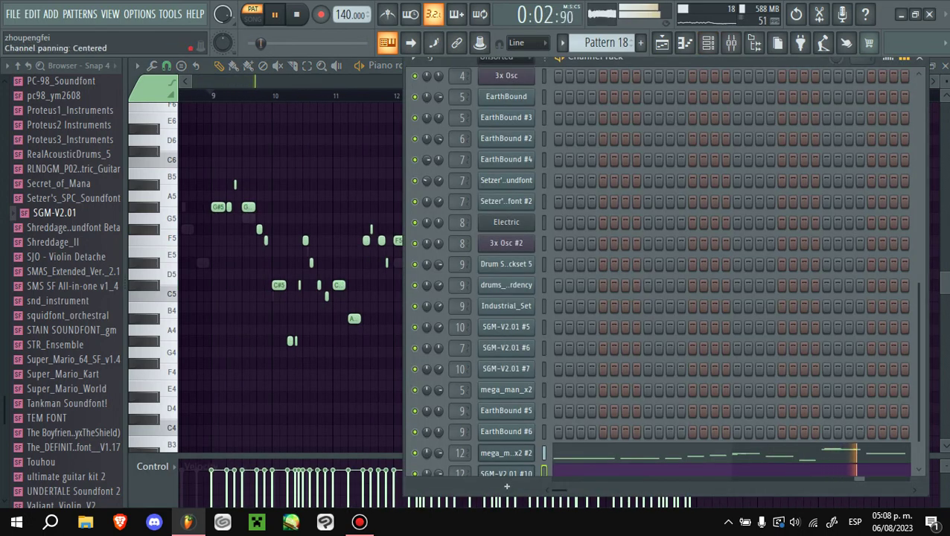
scroll(663, 268, "down", 1)
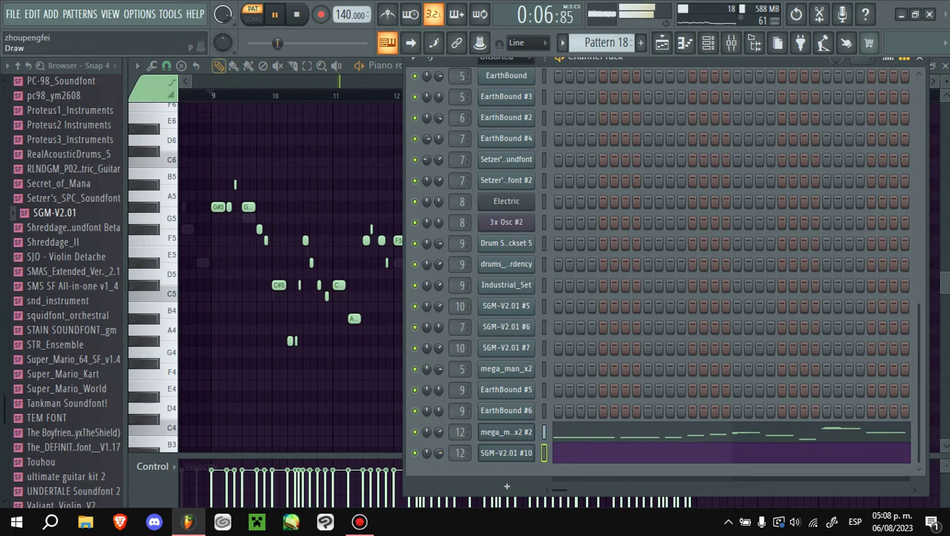
left_click(641, 453)
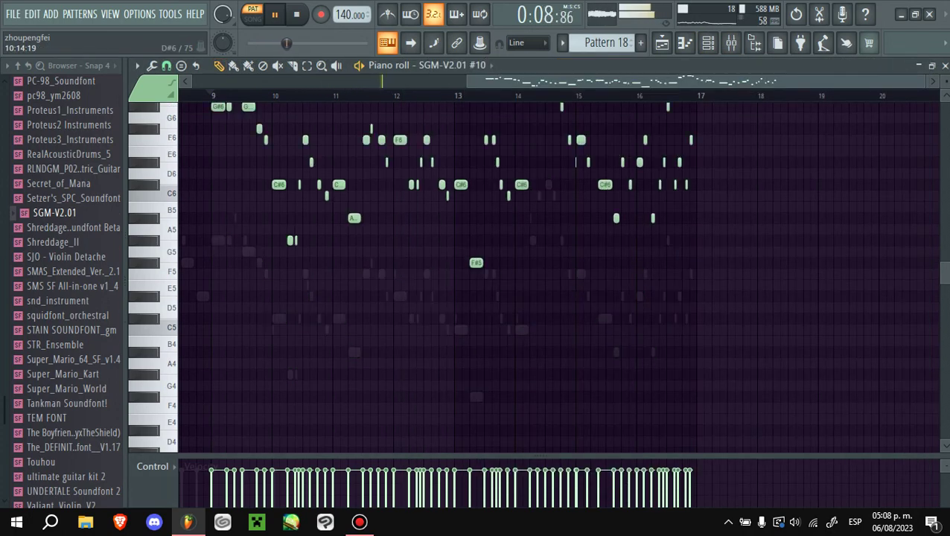
- Clone the SGM-V2.01 #10 channel and set the copy's patch to Glockenspiel
left_click(709, 42)
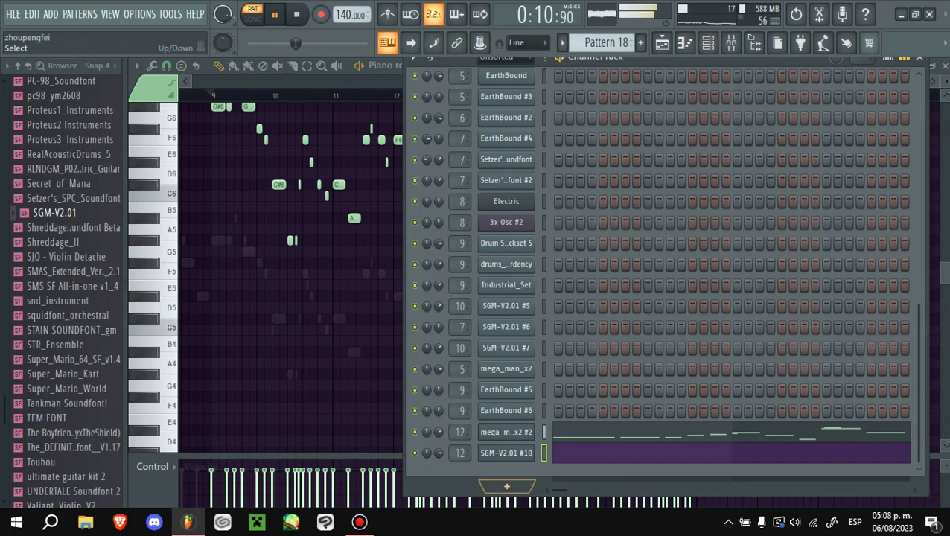
right_click(521, 453)
left_click(557, 425)
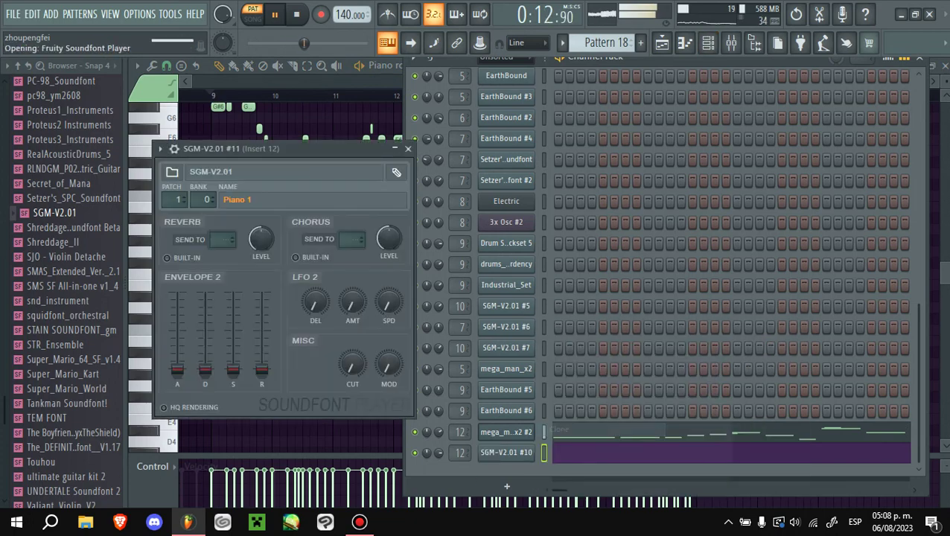
left_click(237, 200)
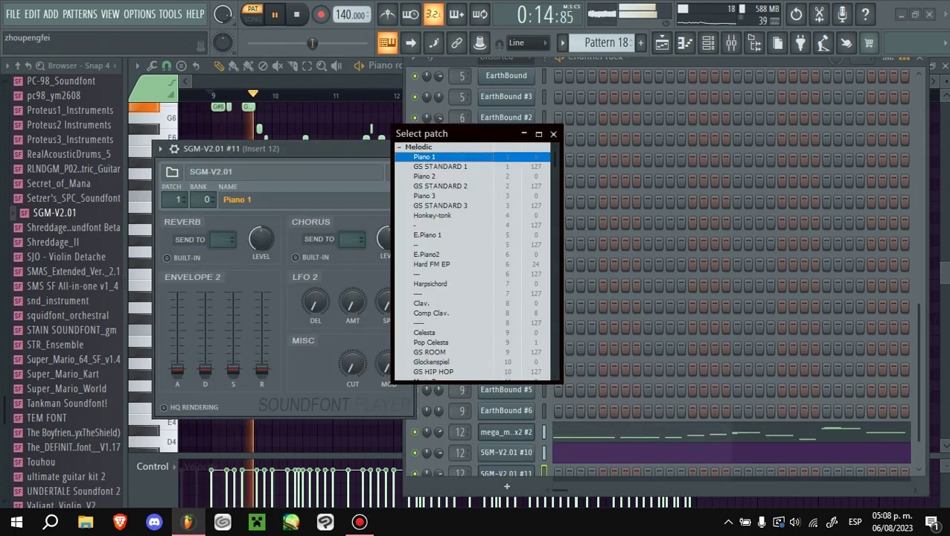
scroll(469, 261, "down", 2)
double_click(432, 303)
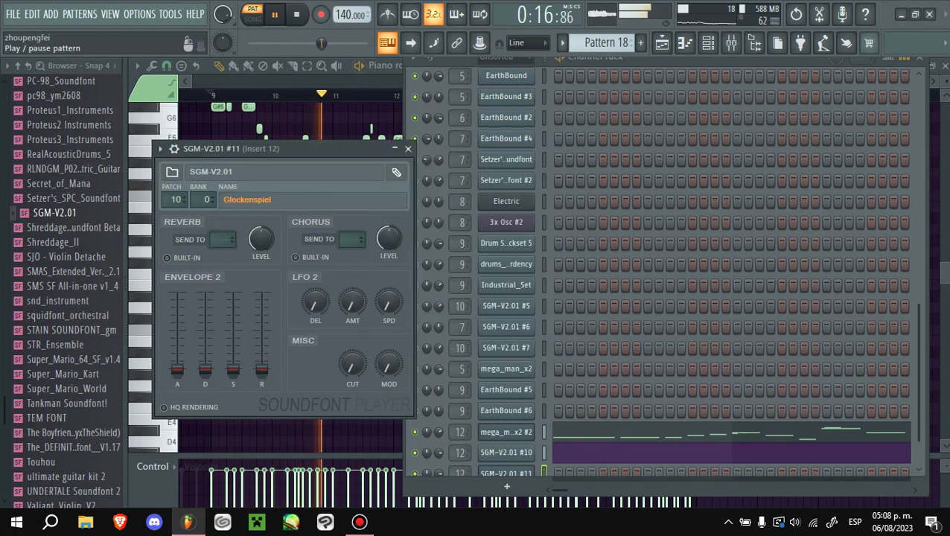
- Copy all the piano notes into the Glockenspiel channel SGM-V2.01 #11
key("F7")
key("ctrl+a")
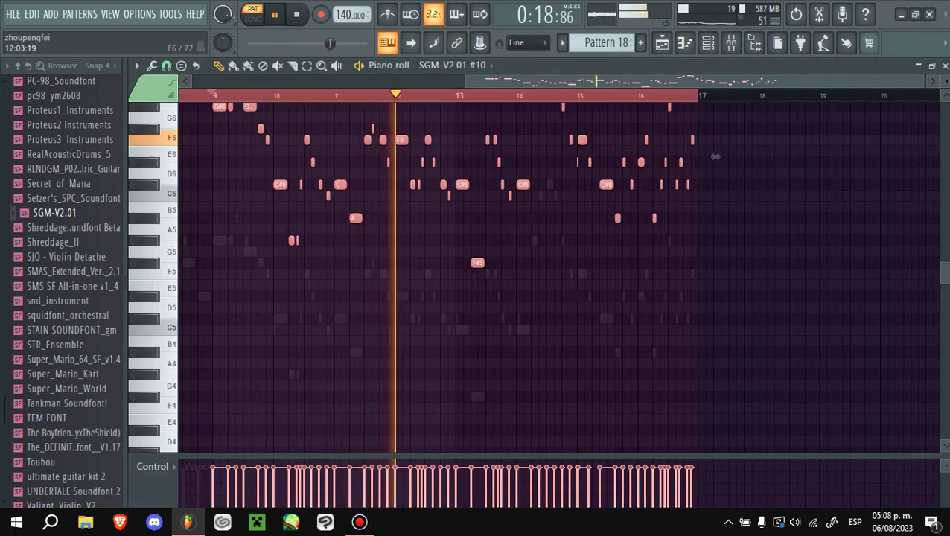
scroll(522, 276, "up", 3)
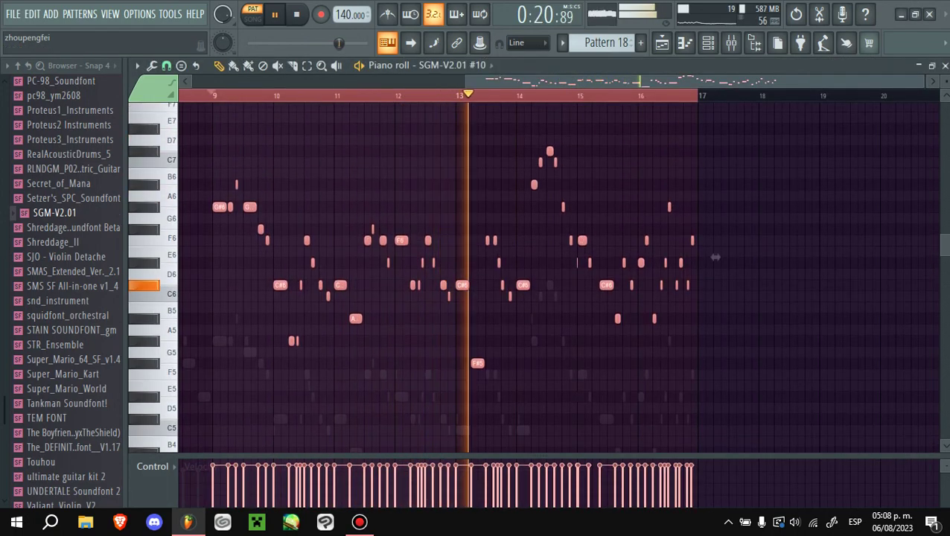
left_click(491, 65)
left_click(539, 159)
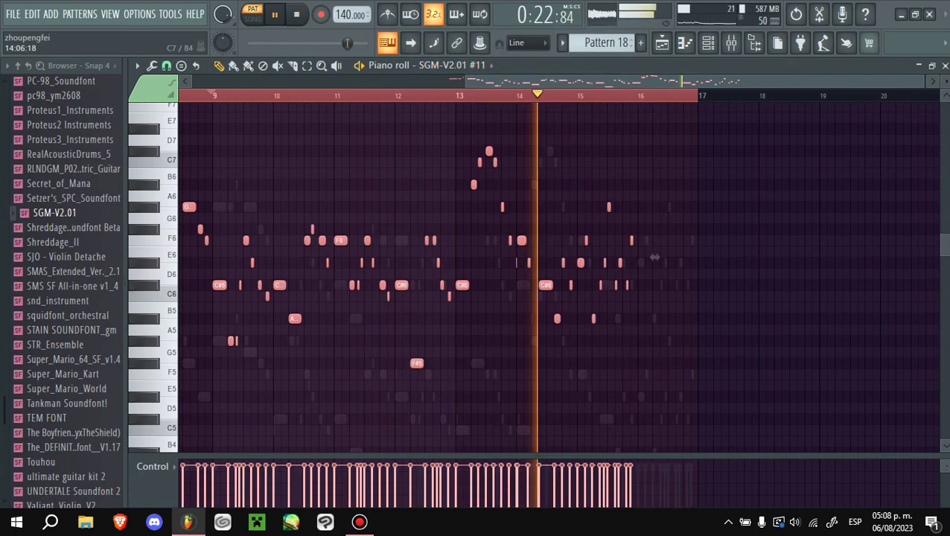
- Reposition the Glockenspiel notes to start at bar 9 and raise them one octave, checking with playback
key("space")
key("Delete")
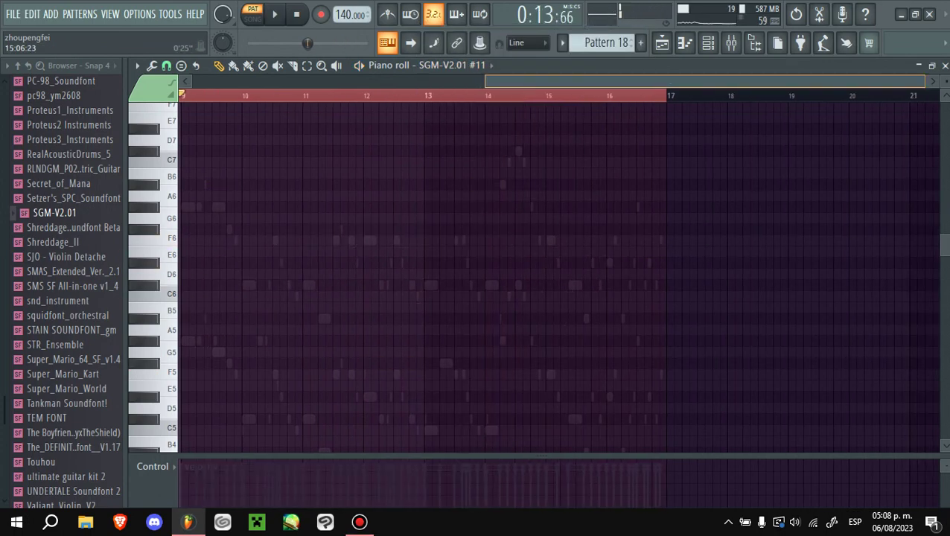
key("ctrl+z")
key("space")
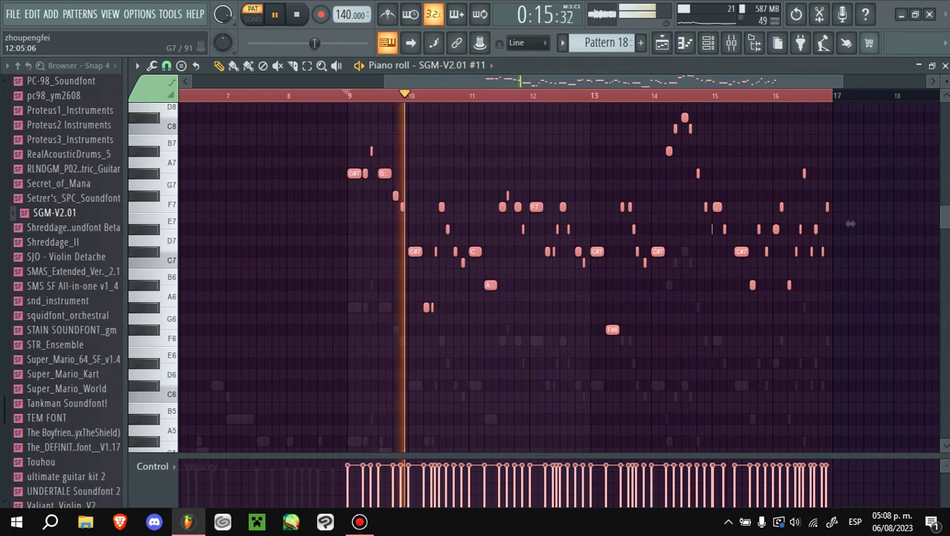
scroll(521, 275, "up", 2)
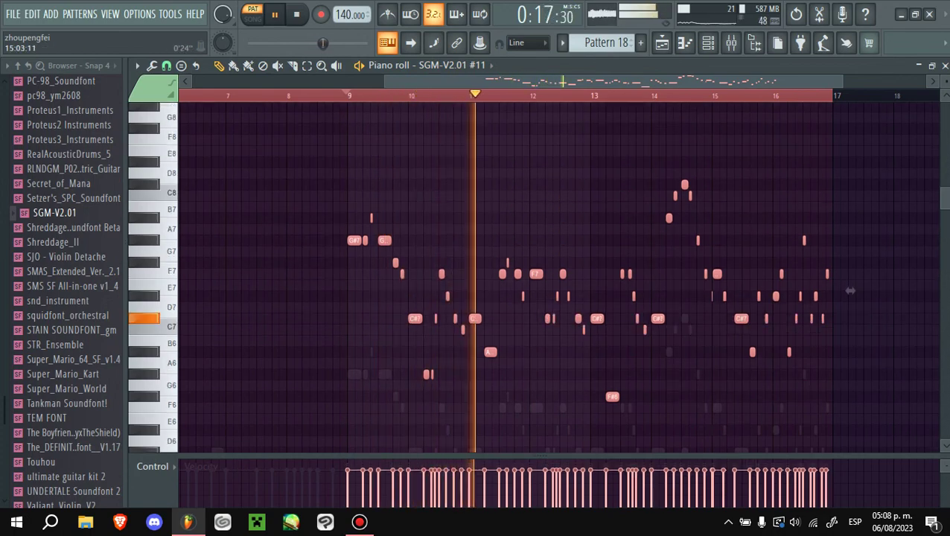
- Route the SGM-V2.01 #10 piano channel to mixer track 10 and open its instrument settings
key("space")
left_click(709, 42)
scroll(461, 283, "down", 1)
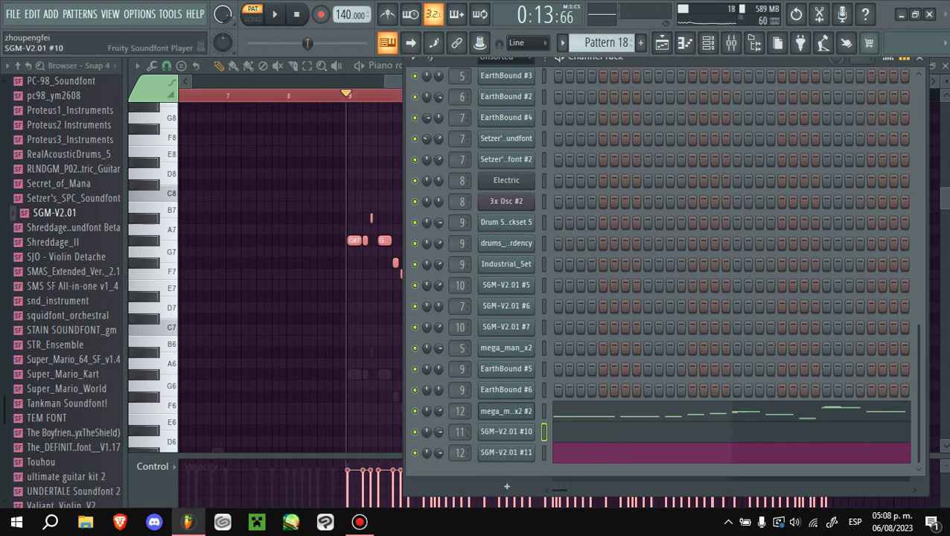
left_click(507, 432)
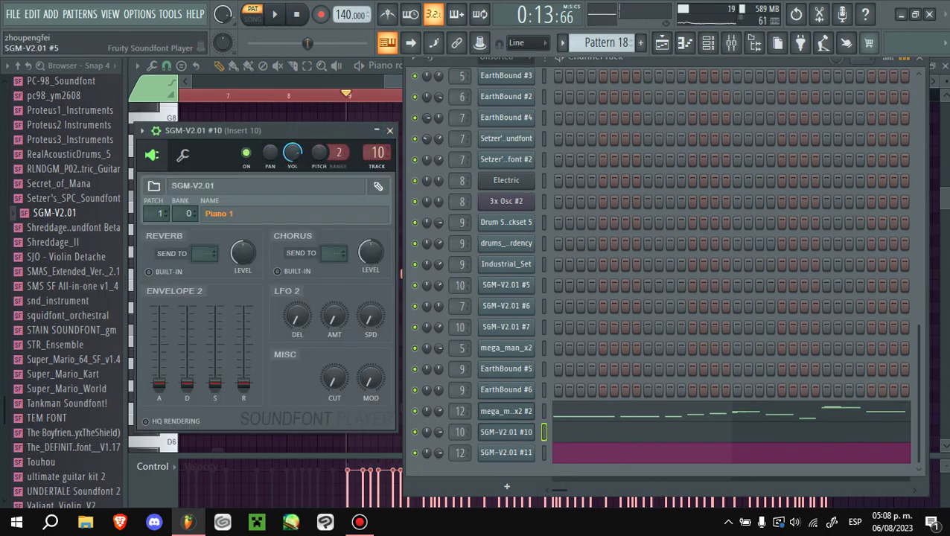
- Route the Glockenspiel channel SGM-V2.01 #11 to mixer track 10 and play the whole song
left_click(506, 285)
left_click(506, 432)
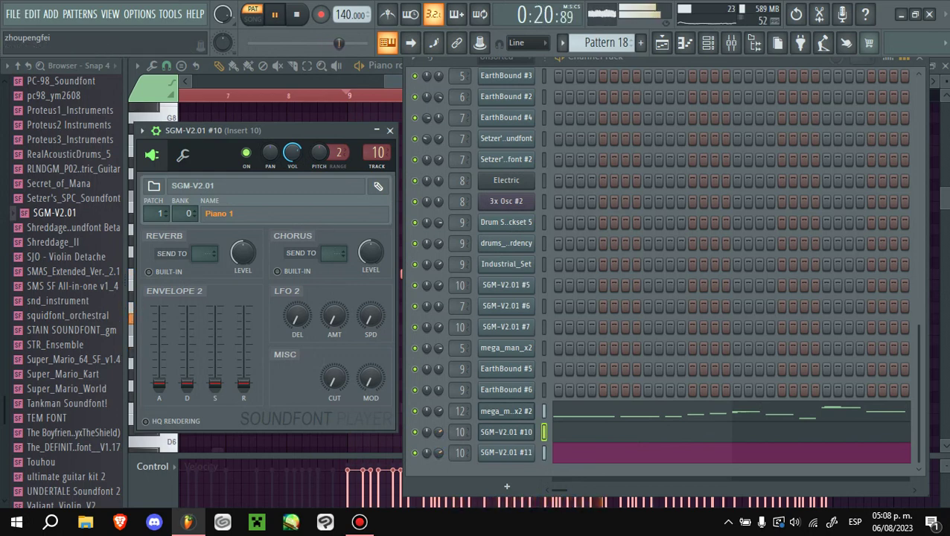
left_click(662, 42)
key("l")
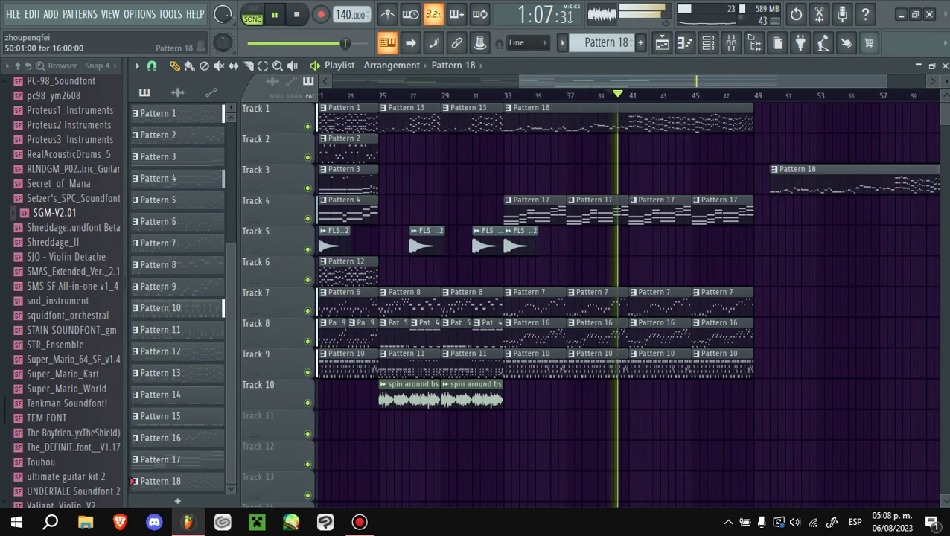
- Delete the spare Pattern 18 clip near bar 50 on playlist Track 3
right_click(849, 182)
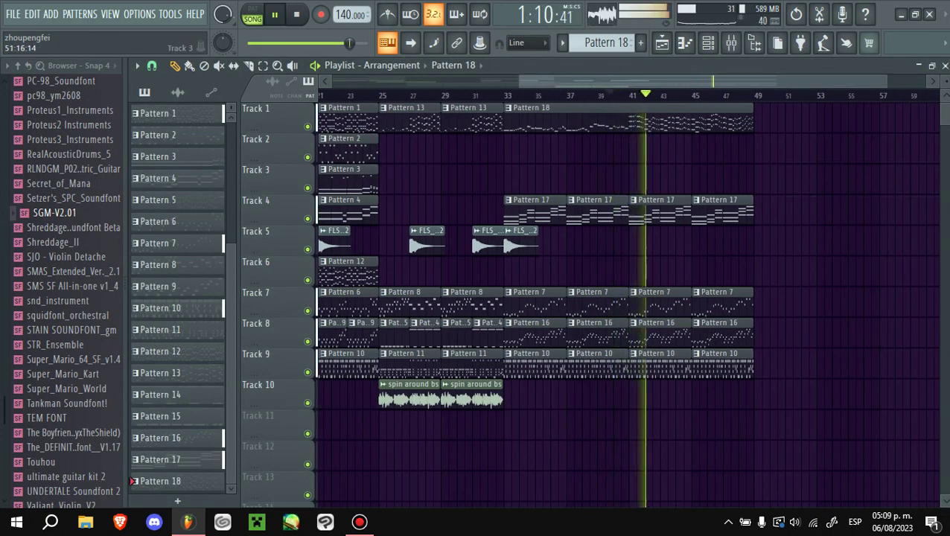
left_click(849, 179)
right_click(849, 179)
- Stop playback and add the Touhou soundfont as a new channel
key("F6")
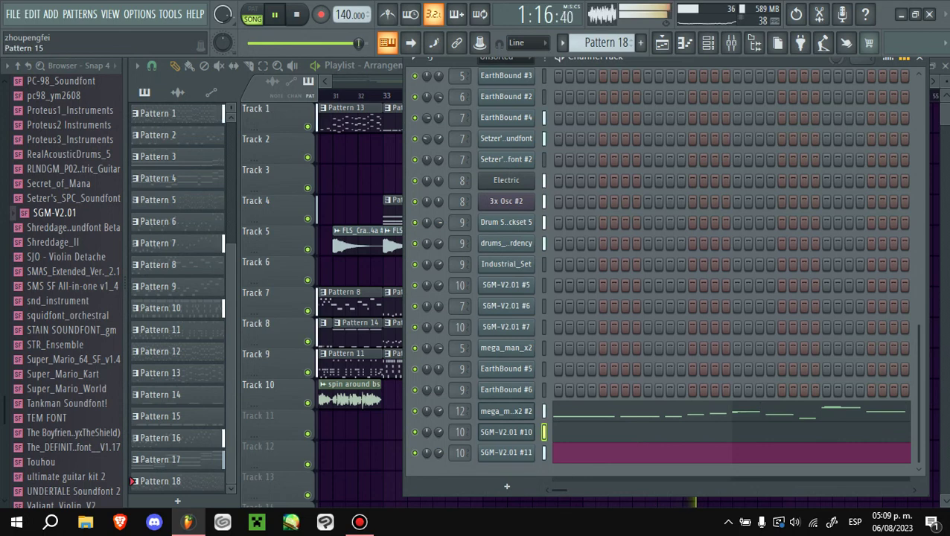
scroll(67, 283, "down", 2)
key("space")
right_click(71, 372)
left_click(149, 403)
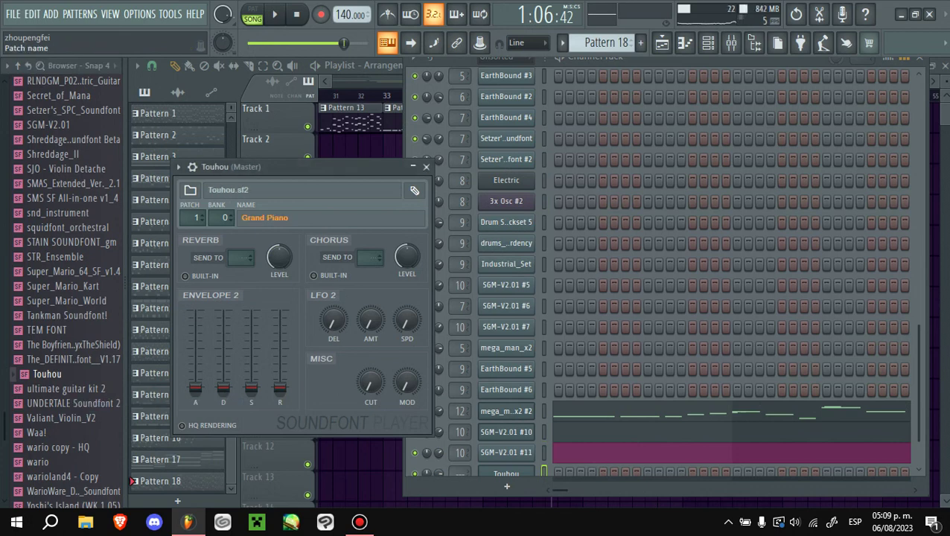
- Set the Touhou channel's patch to Shakuhachi and route it to mixer track 10
left_click(264, 218)
scroll(469, 260, "down", 20)
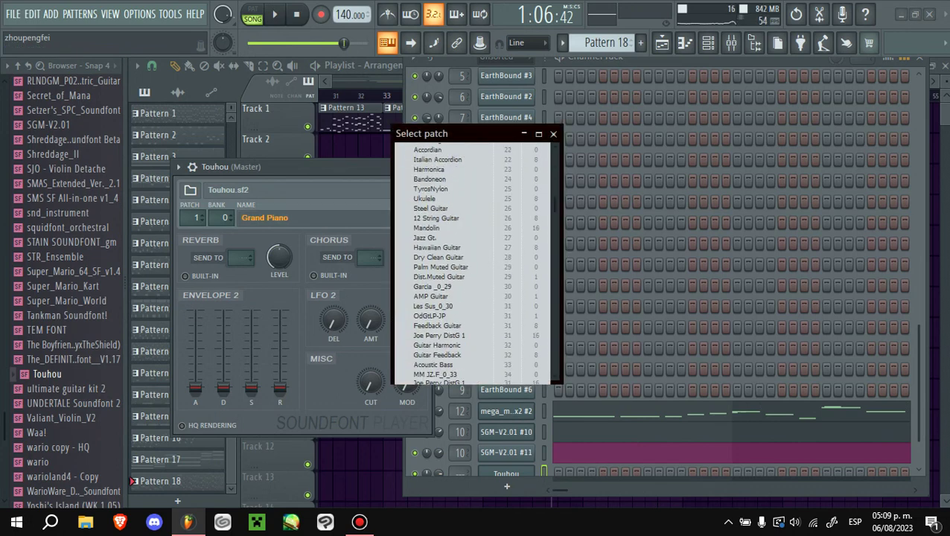
scroll(469, 261, "down", 2)
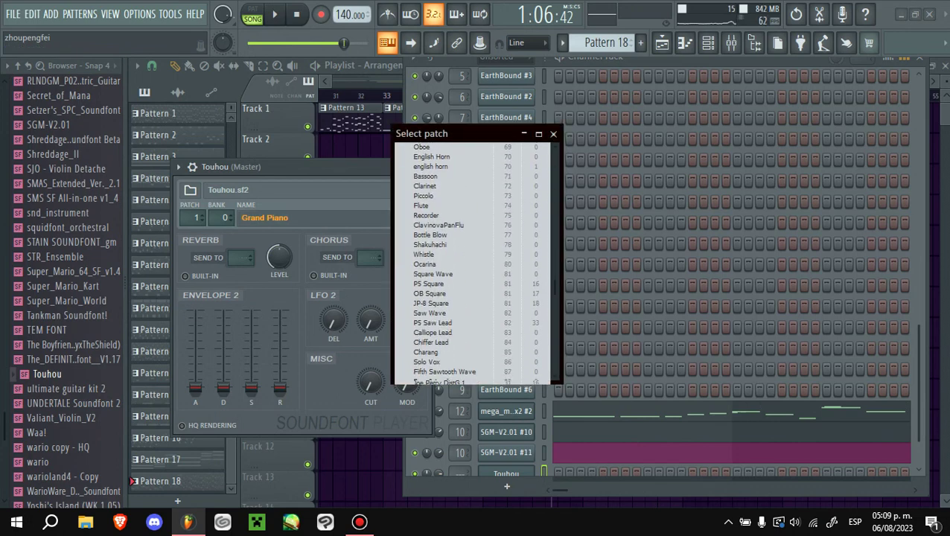
scroll(446, 382, "down", 5)
scroll(449, 382, "up", 17)
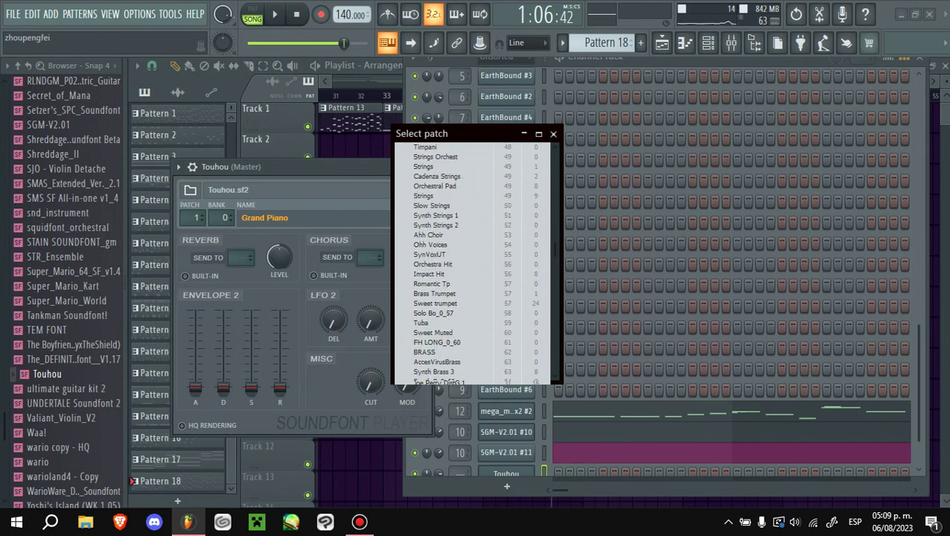
scroll(444, 383, "down", 13)
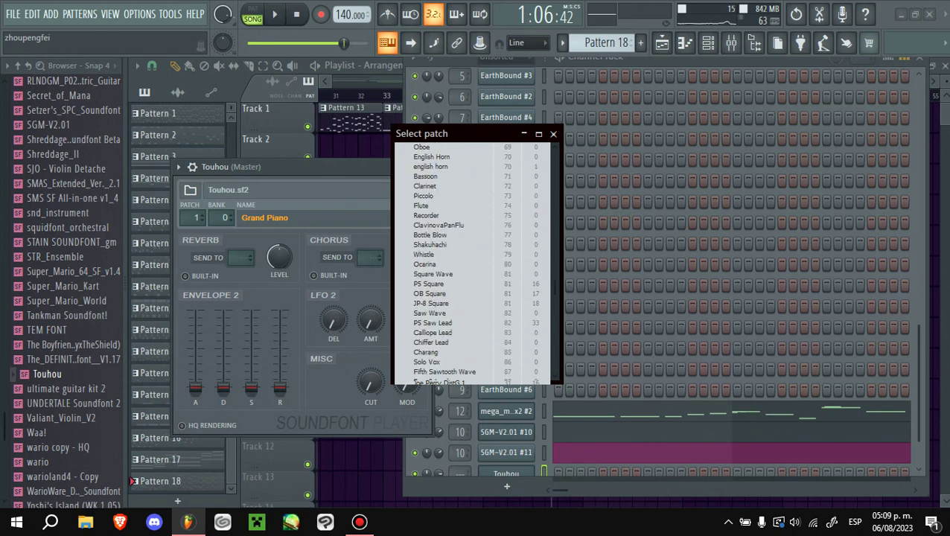
double_click(429, 244)
left_click(192, 166)
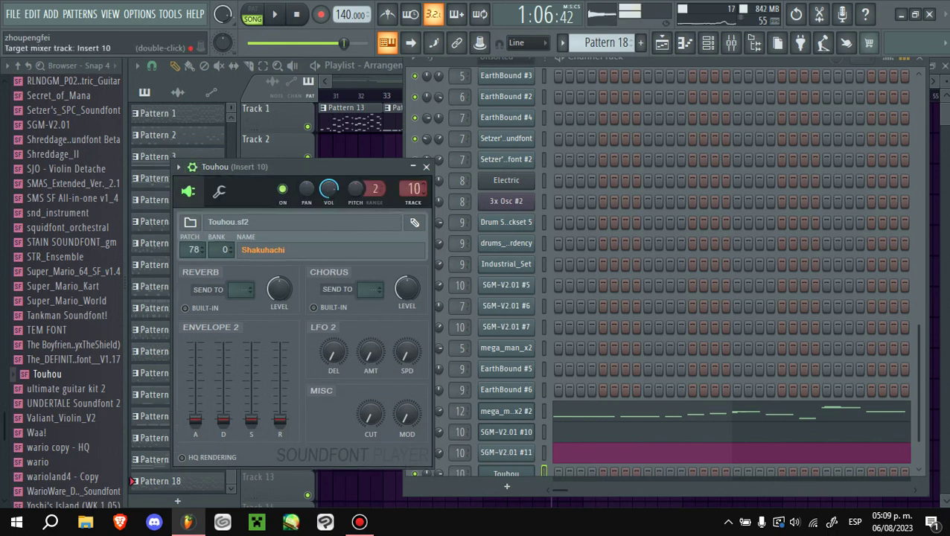
- Paste the copied melody into the Touhou channel from bar 9, auditioning it an octave lower before restoring its pitch
left_click(662, 42)
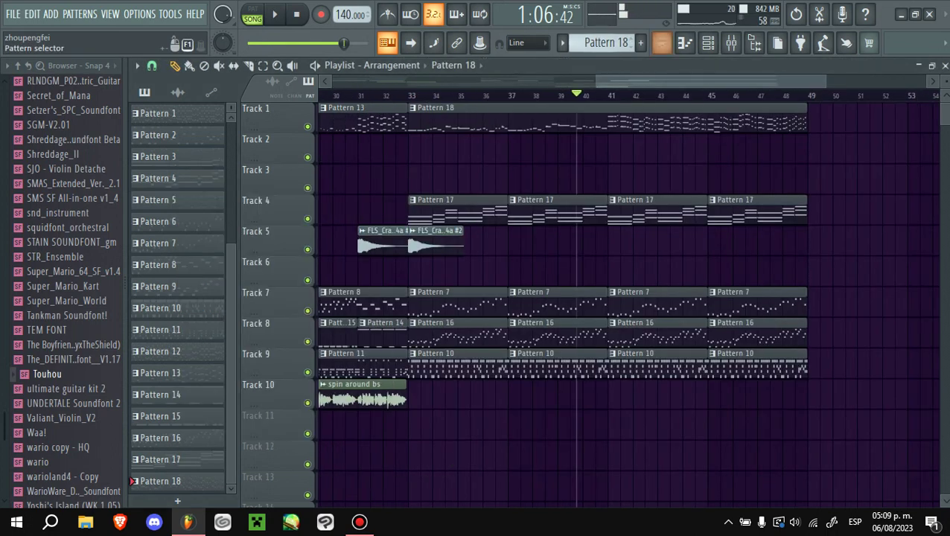
left_click(685, 42)
key("space")
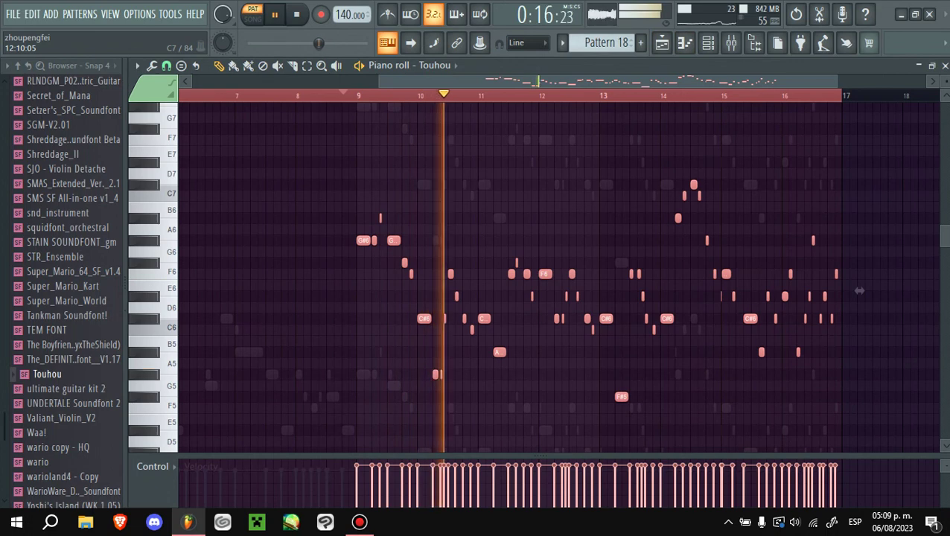
scroll(860, 357, "up", 3)
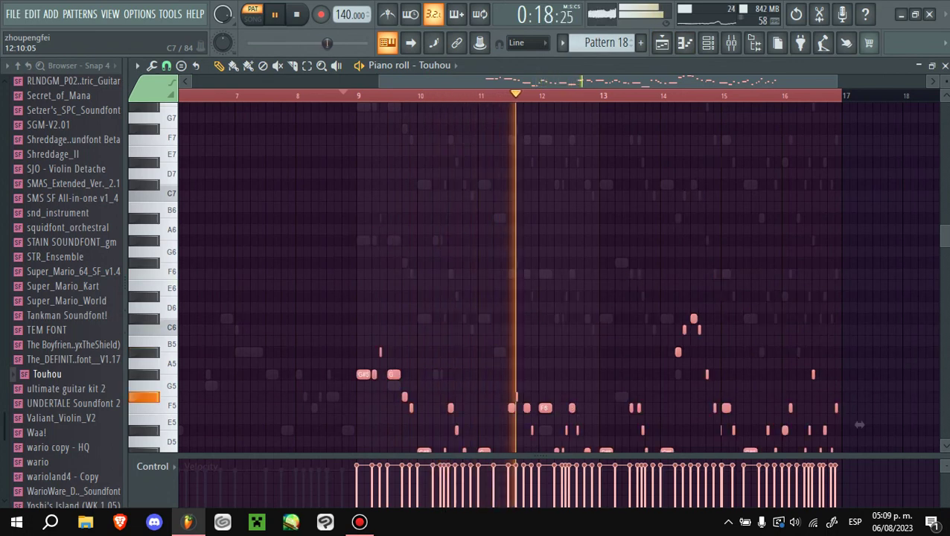
left_click_drag(859, 424, 860, 291)
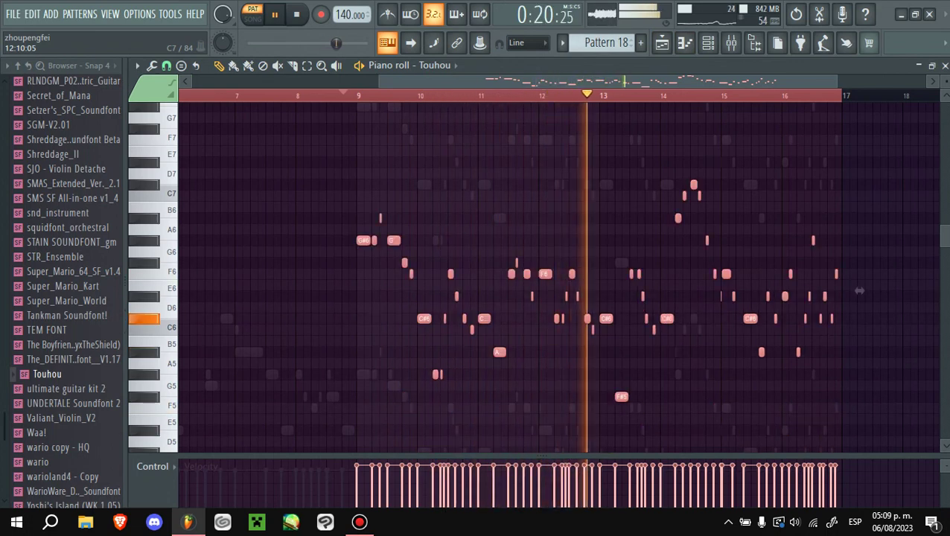
- Clone the SGM-V2.01 #7 channel, set the copy's patch to Slow Strings and route it to mixer track 12
key("F5")
key("F6")
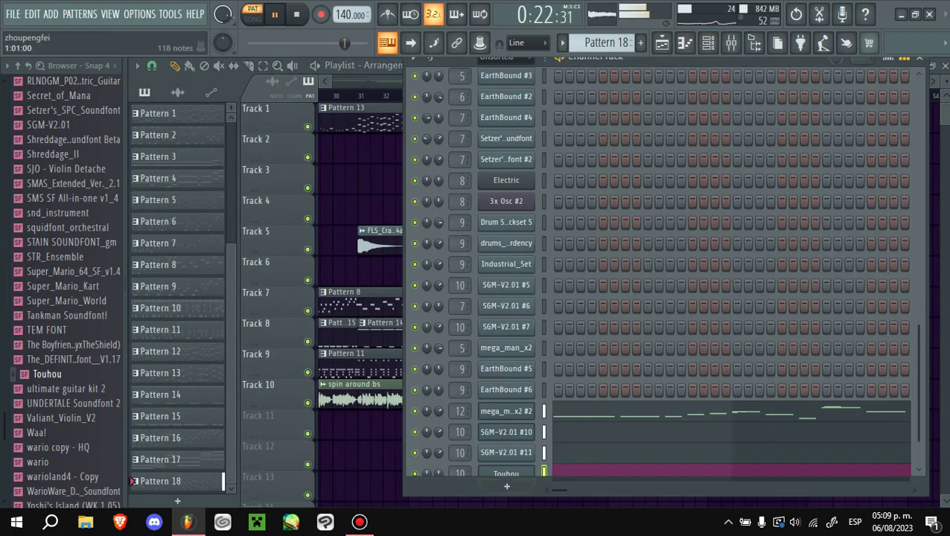
scroll(663, 276, "down", 1)
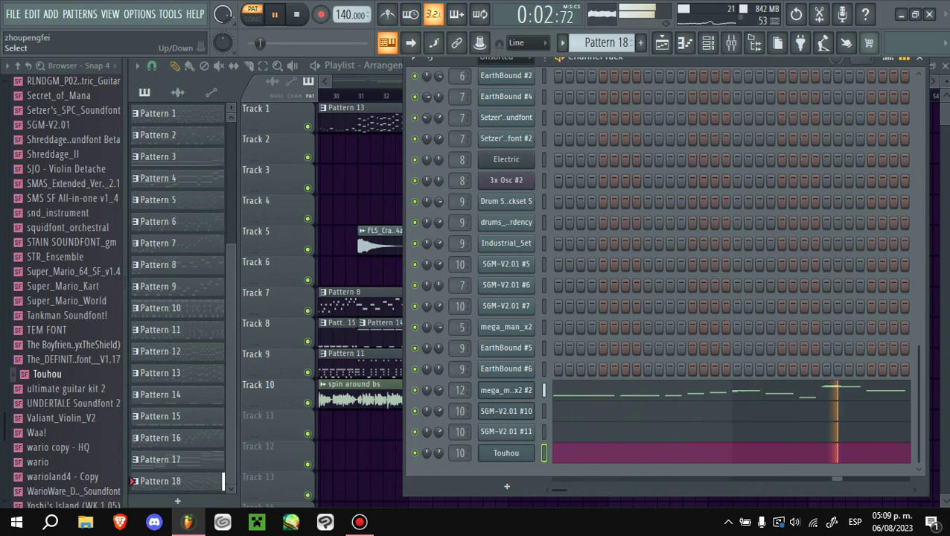
right_click(530, 303)
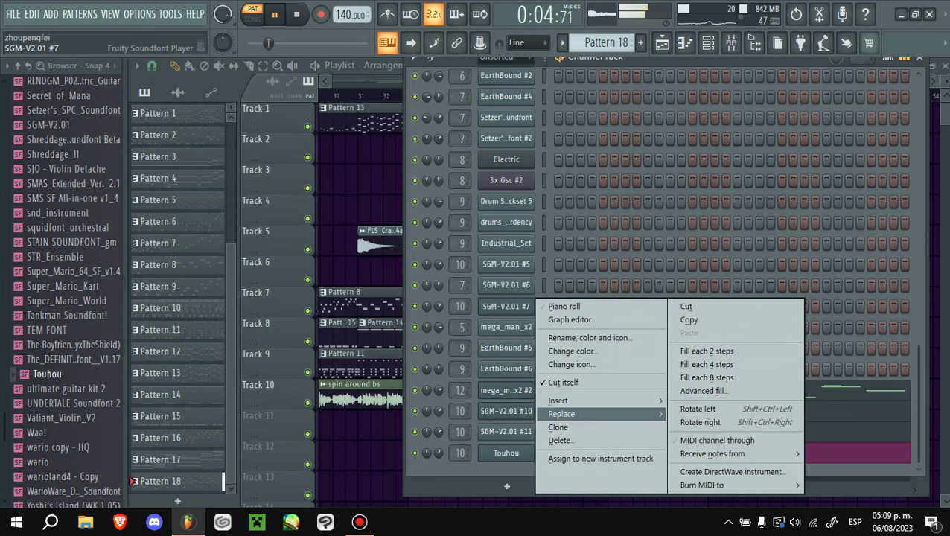
left_click(558, 427)
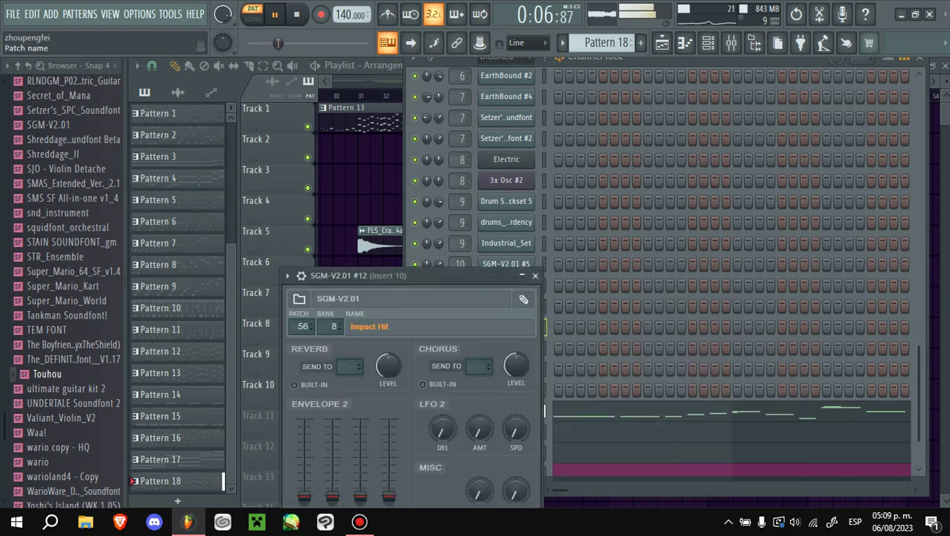
left_click(402, 326)
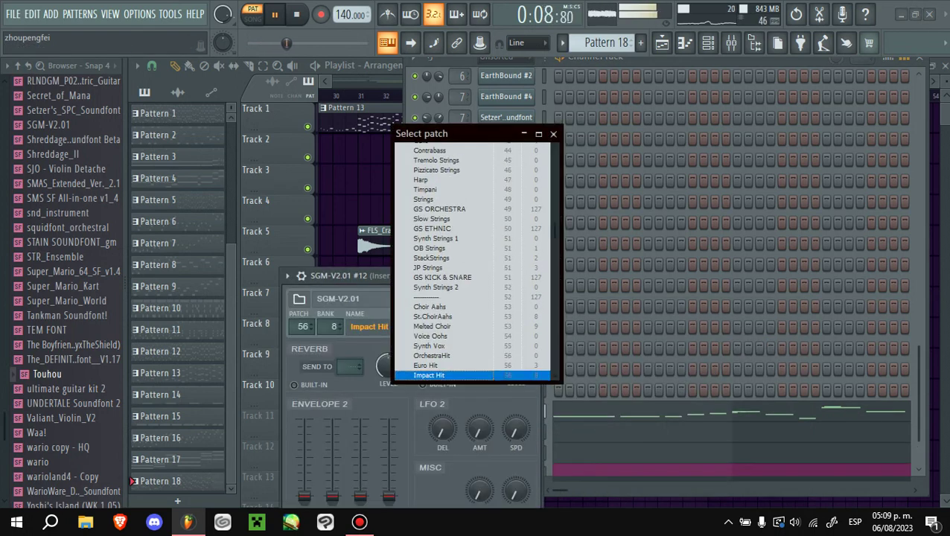
double_click(432, 219)
left_click_drag(335, 276, 653, 274)
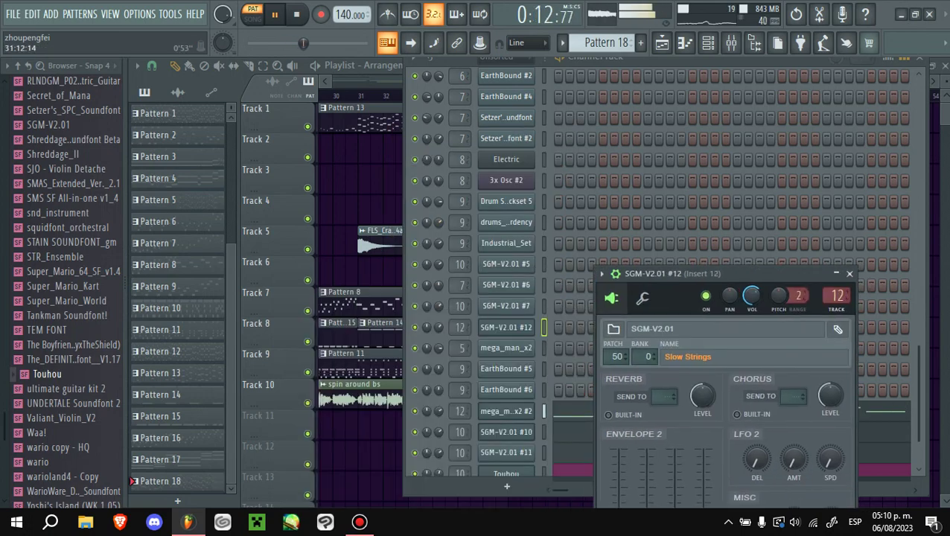
- Copy Pattern 17's chords from SGM-V2.01 #9 into SGM-V2.01 #12 in the empty Pattern 19 and play them
key("F5")
key("F7")
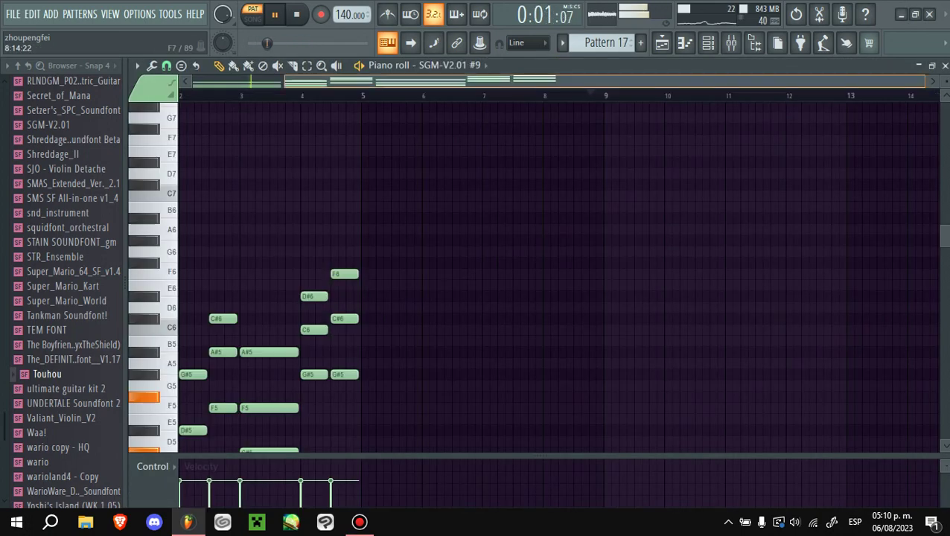
left_click(421, 65)
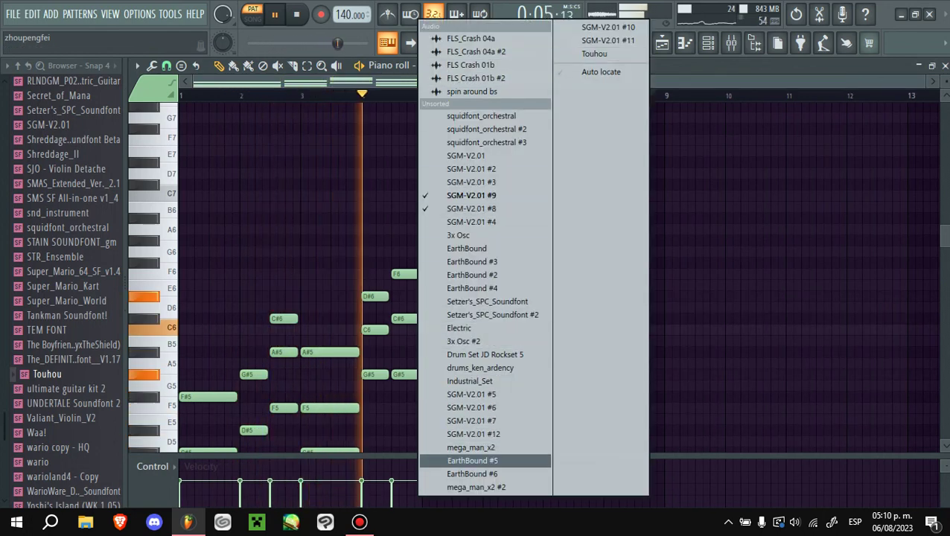
left_click(473, 434)
key("KP_Add")
key("KP_Add")
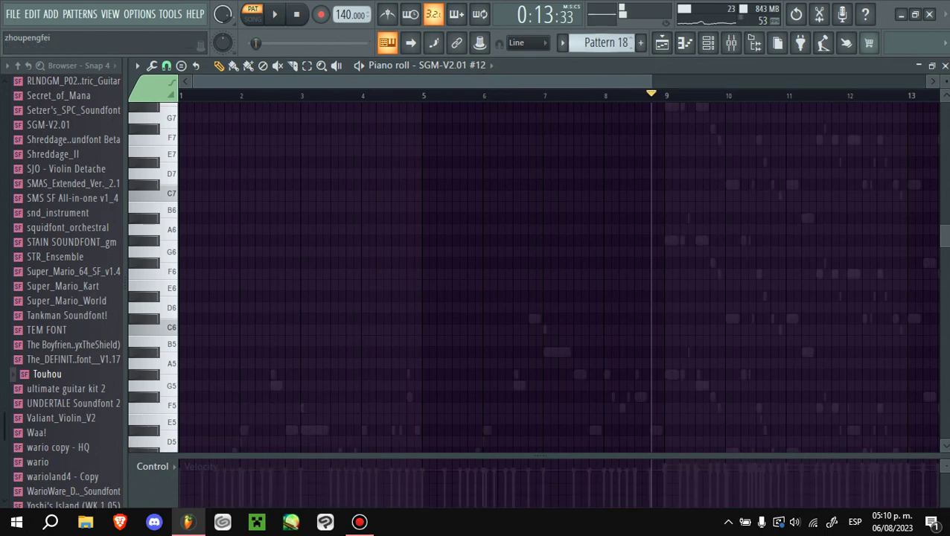
scroll(441, 245, "down", 3)
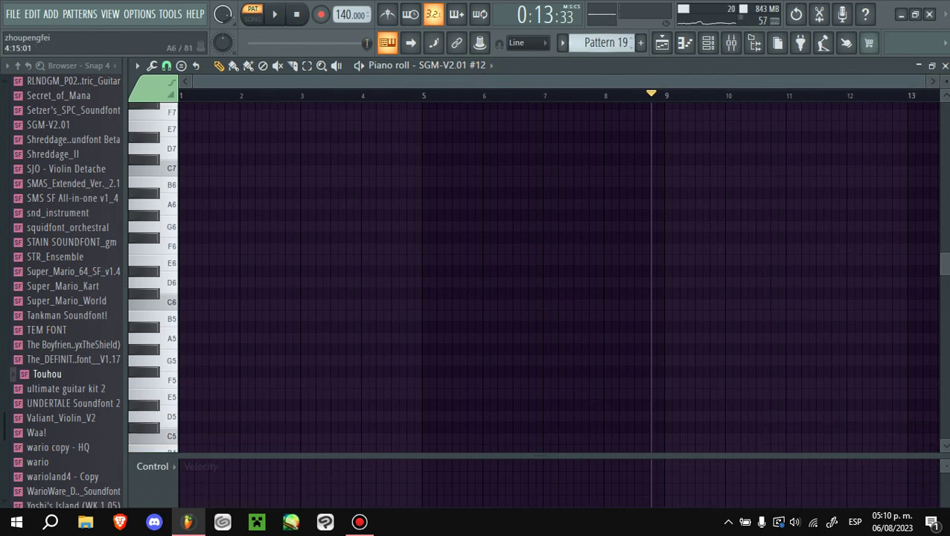
key("ctrl+v")
key("space")
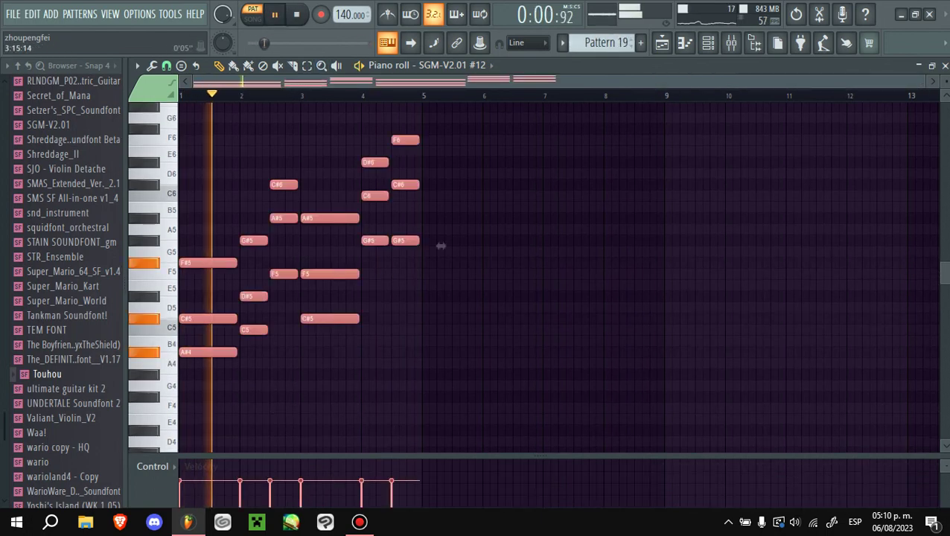
scroll(641, 246, "up", 3)
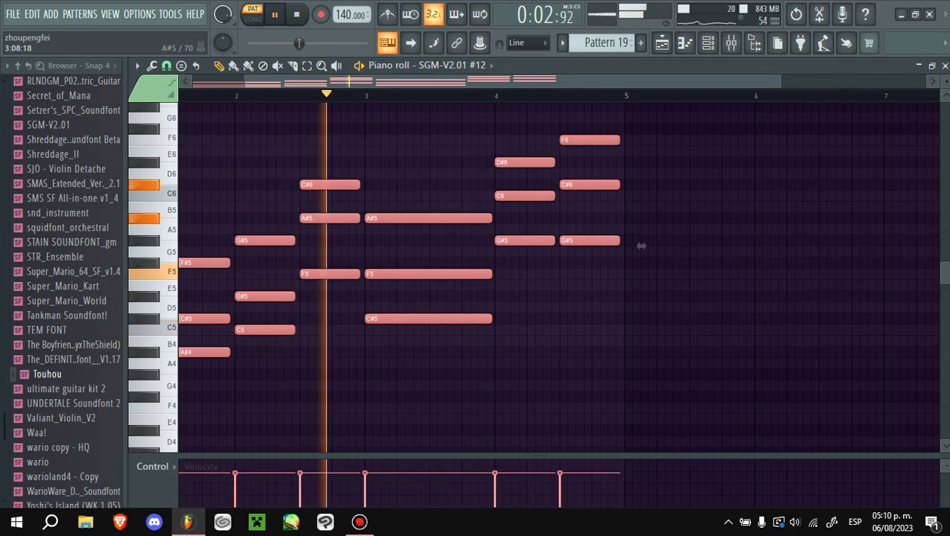
- Place Pattern 19 clips at bars 41 and 45 on playlist Track 3, checking them with song playback
key("F5")
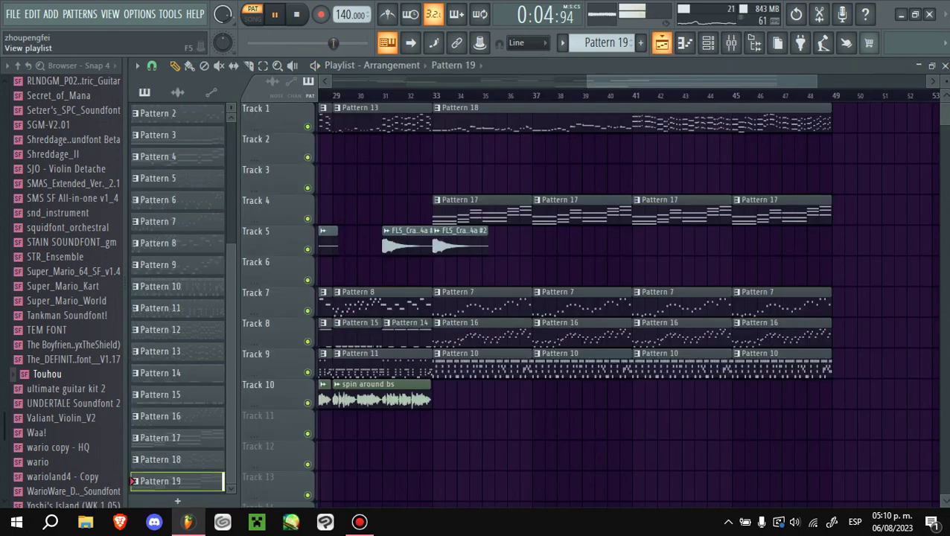
left_click(638, 240)
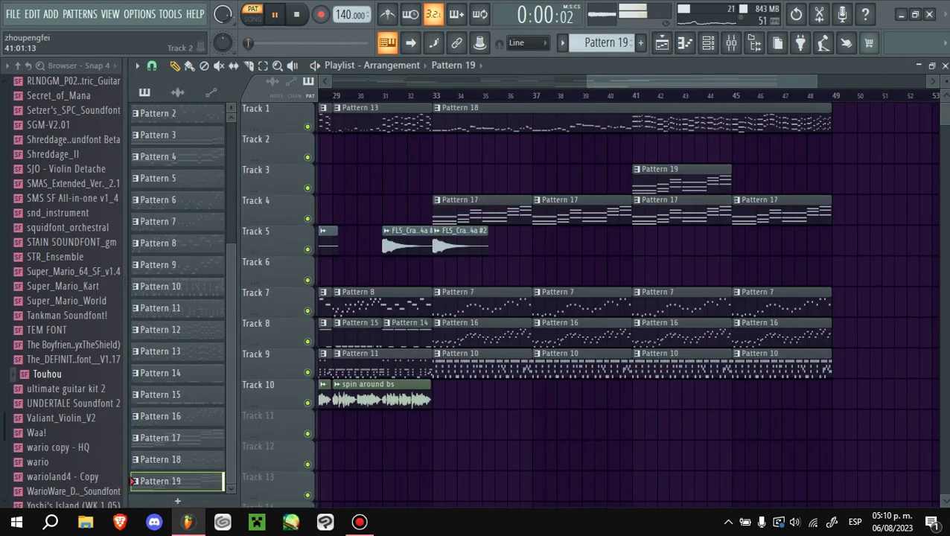
key("F6")
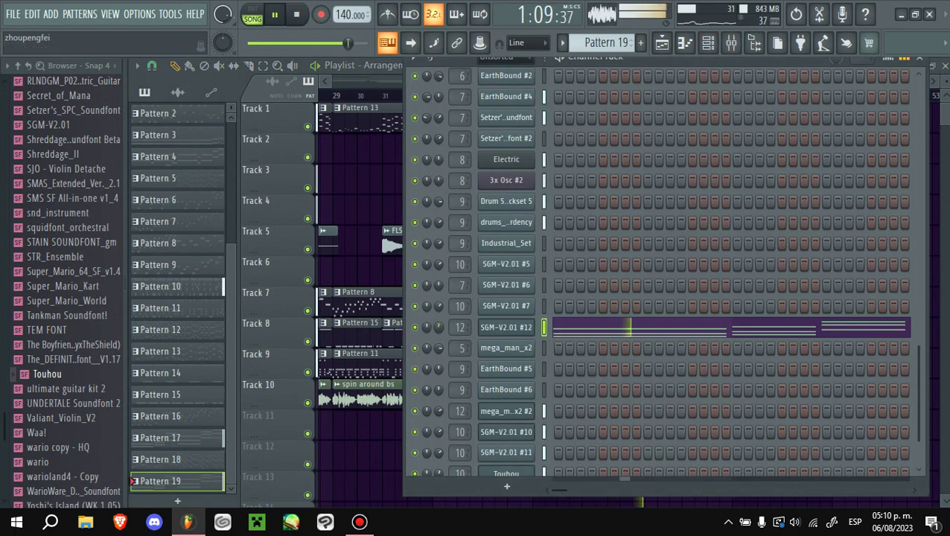
key("F5")
left_click(744, 179)
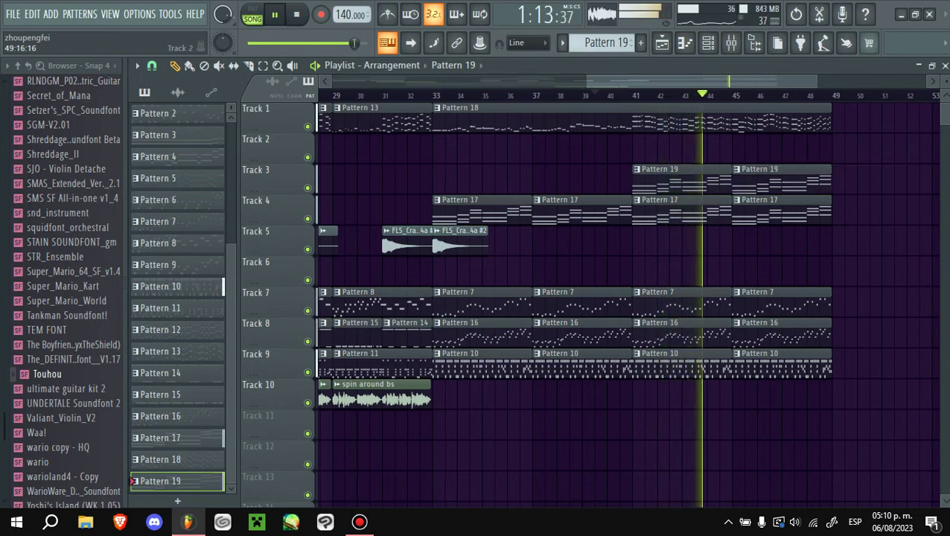
- Review the full arrangement and listen to the section from bar 33 with its new layers
scroll(792, 95, "down", 2)
scroll(791, 95, "down", 2)
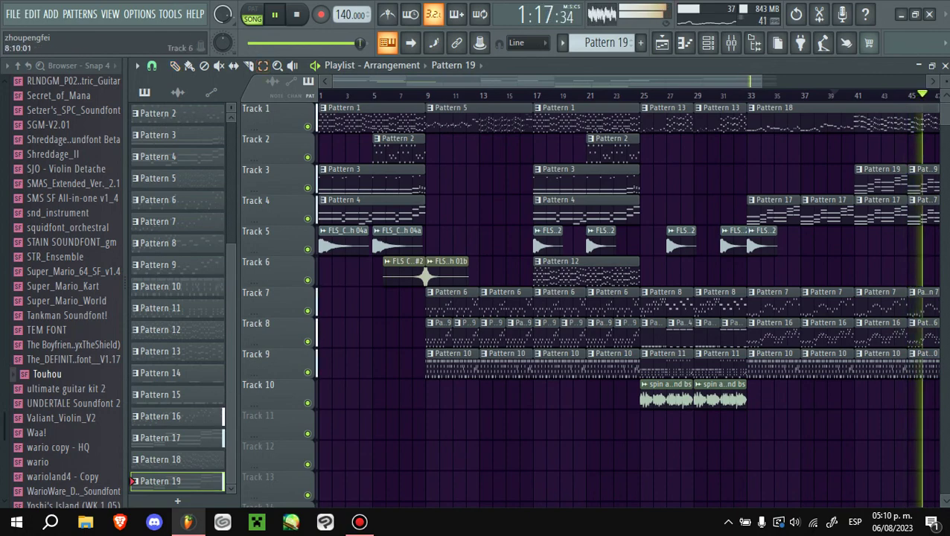
left_click_drag(426, 287, 527, 376)
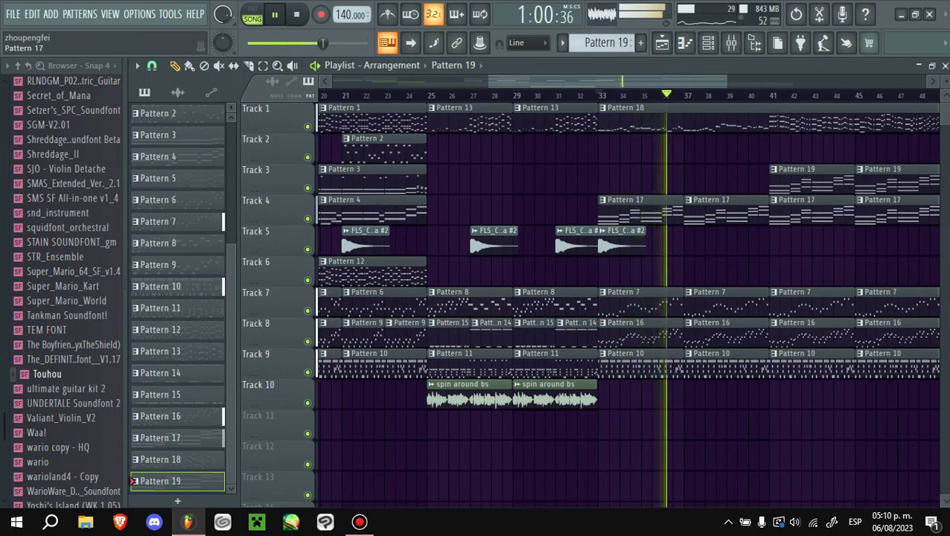
key("space")
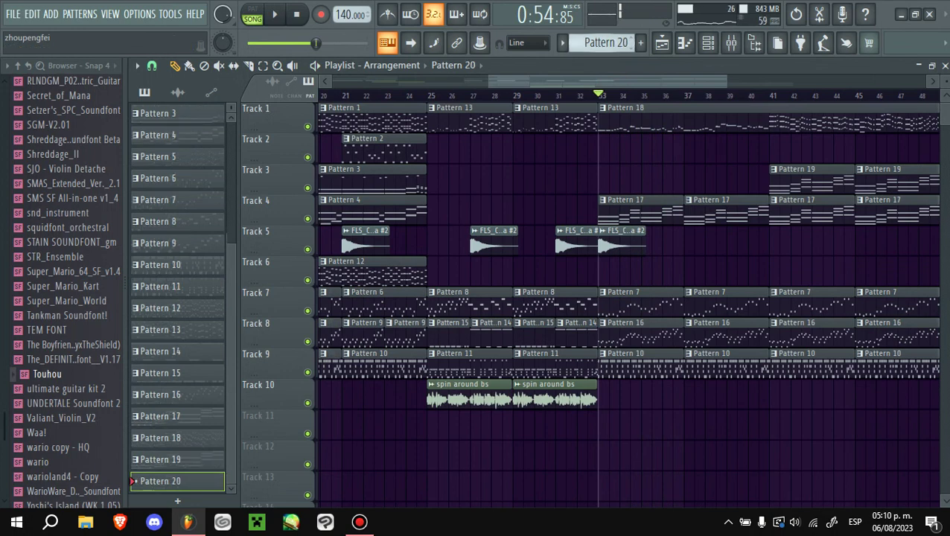
- Open the empty squidfont_orchestral piano roll for Pattern 20
left_click(387, 43)
left_click(462, 65)
left_click(476, 115)
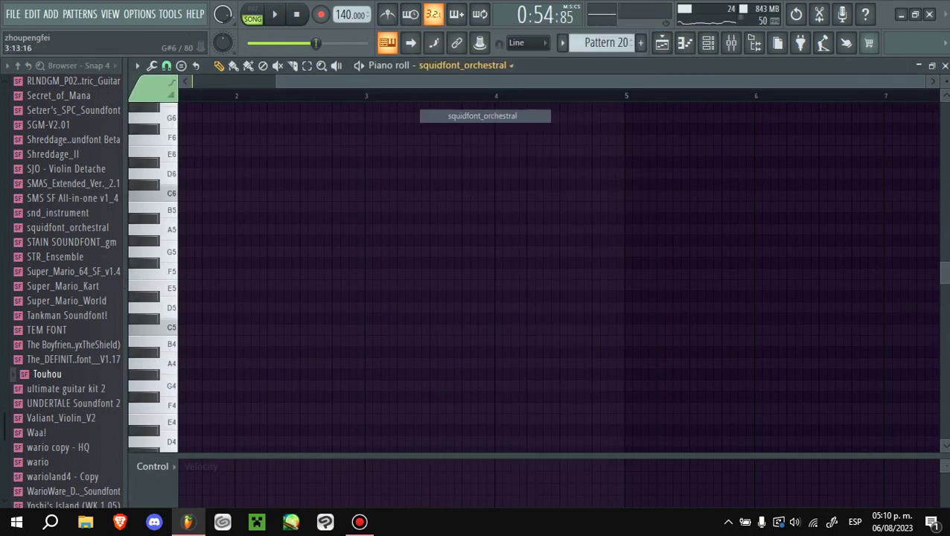
scroll(559, 276, "up", 3)
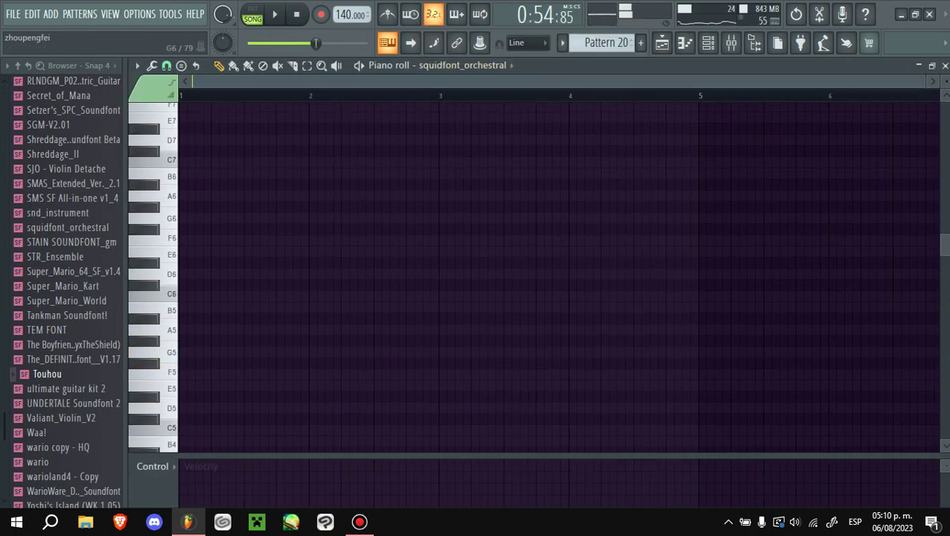
scroll(559, 276, "up", 2)
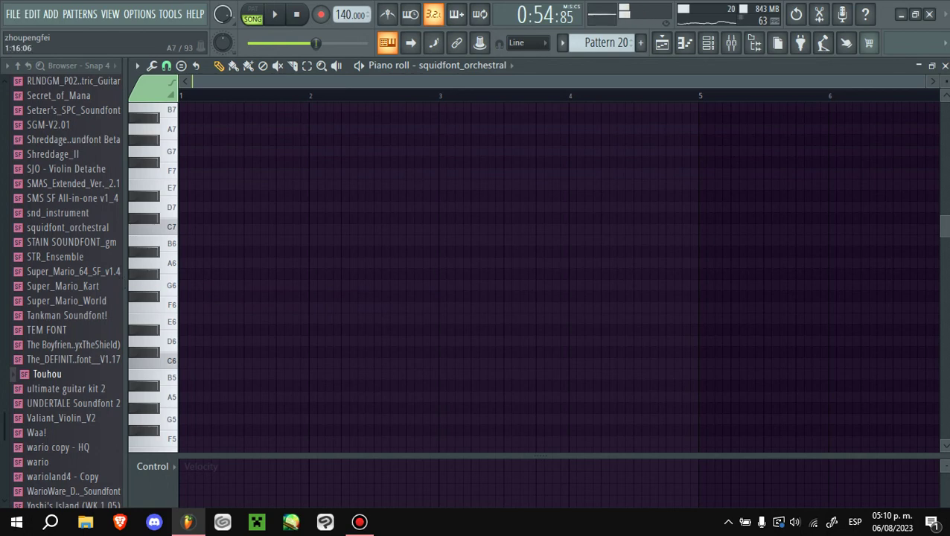
- Try a bar 1 melody of C#6, A#5, F#5, D#6, C6 and G#5, checking it with pattern playback
scroll(559, 275, "up", 2, "ctrl")
scroll(558, 275, "down", 3)
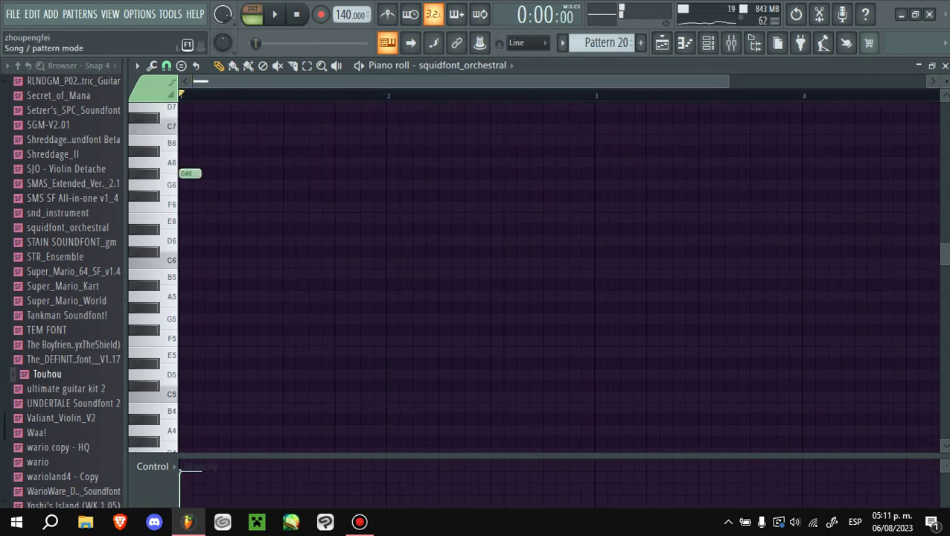
scroll(189, 164, "up", 2, "ctrl")
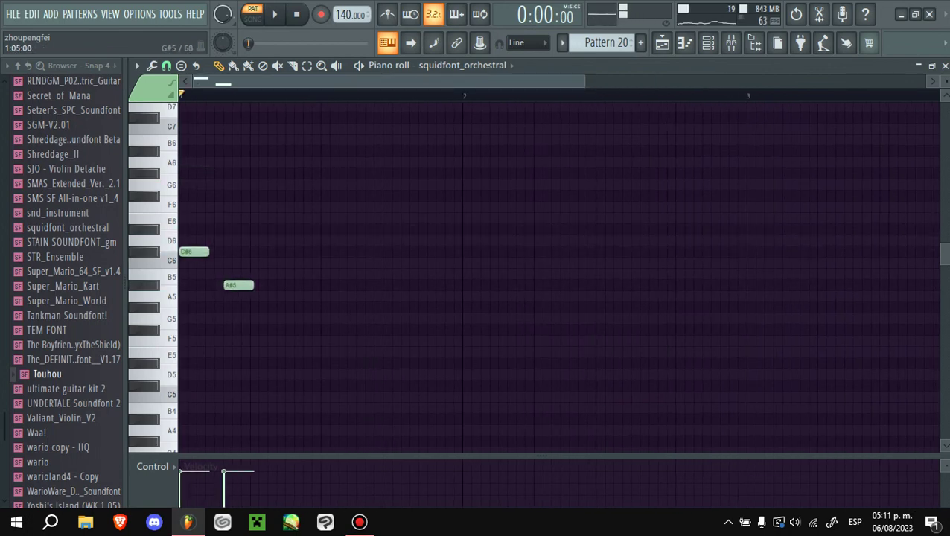
left_click_drag(238, 286, 247, 285)
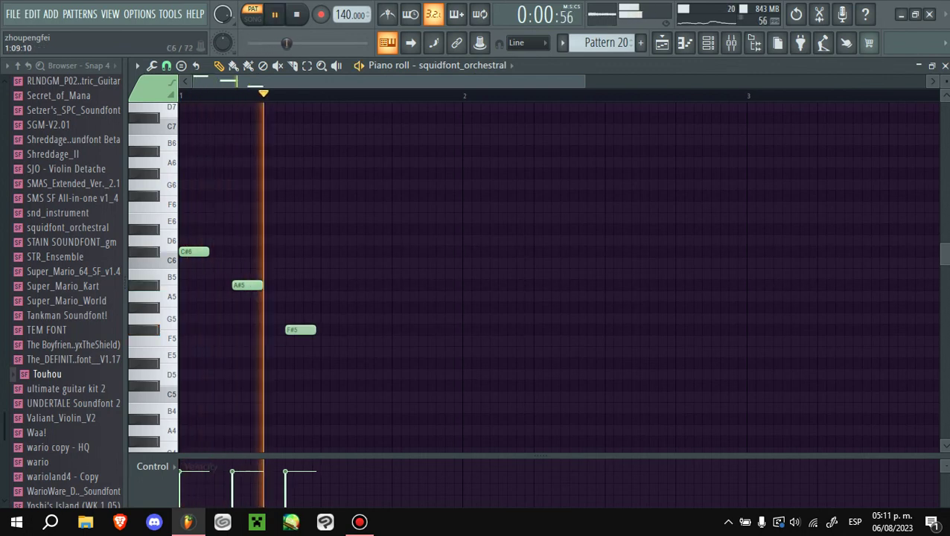
left_click(327, 217)
left_click_drag(327, 218, 327, 228)
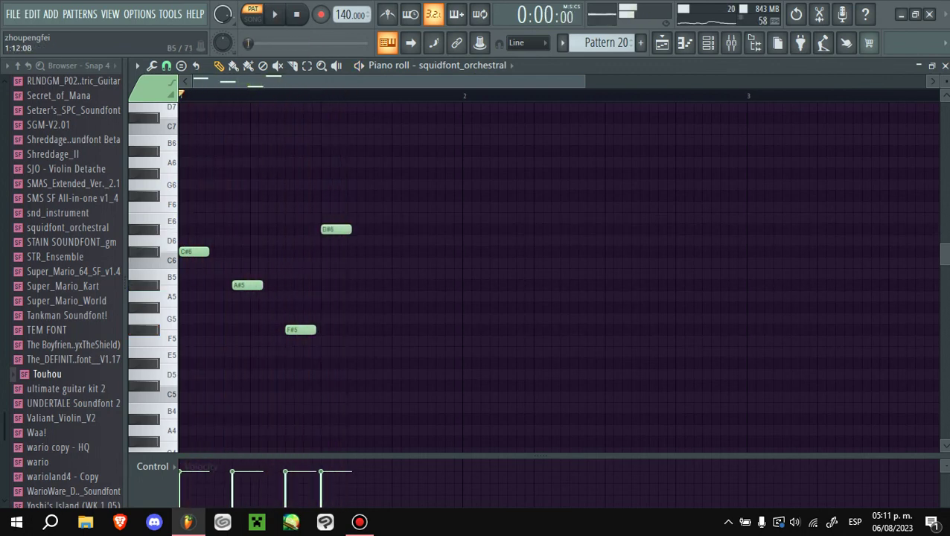
left_click(435, 307)
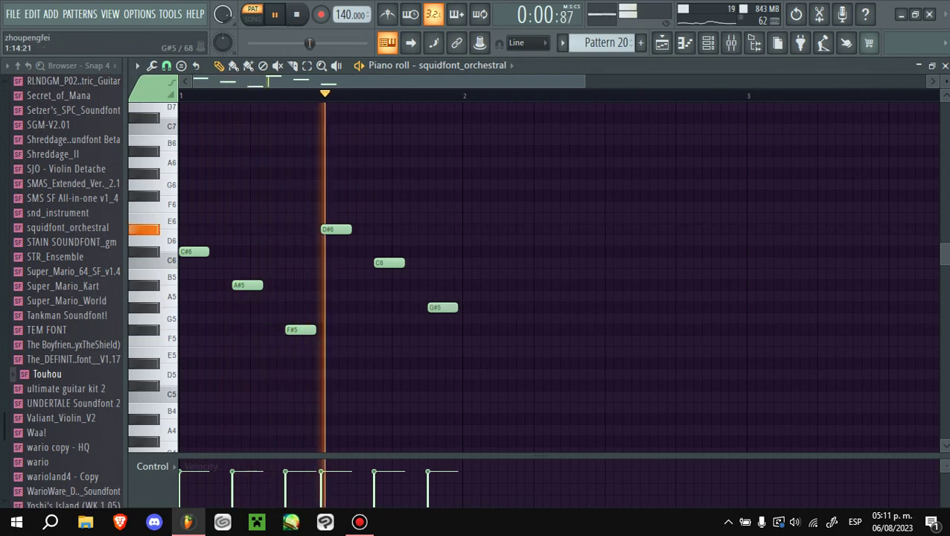
- Try continuing the melody in bar 2 with F6, C#6, F6, D#6, G#6 and F6, playing it as it grows
left_click(478, 207)
left_click_drag(479, 206, 470, 206)
key("space")
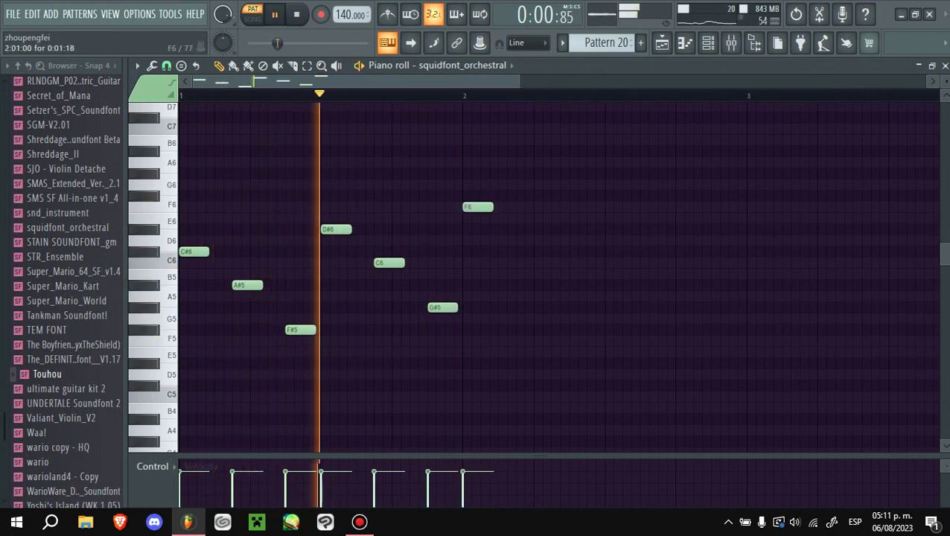
key("space")
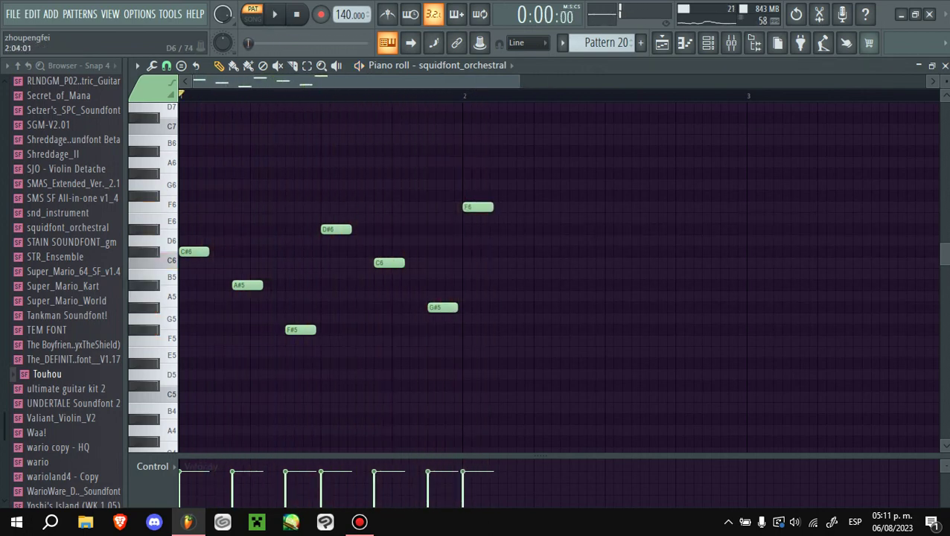
key("Down")
key("space")
scroll(536, 275, "up", 1)
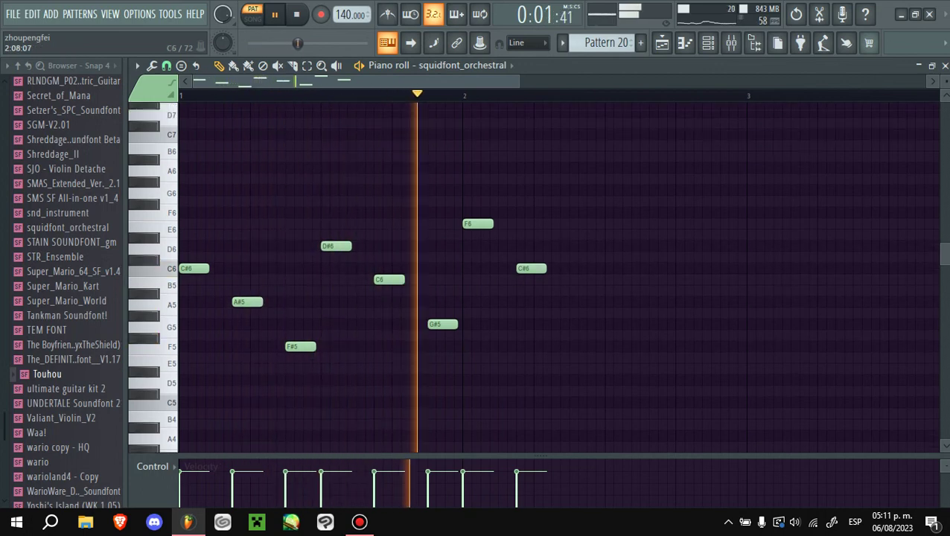
key("space")
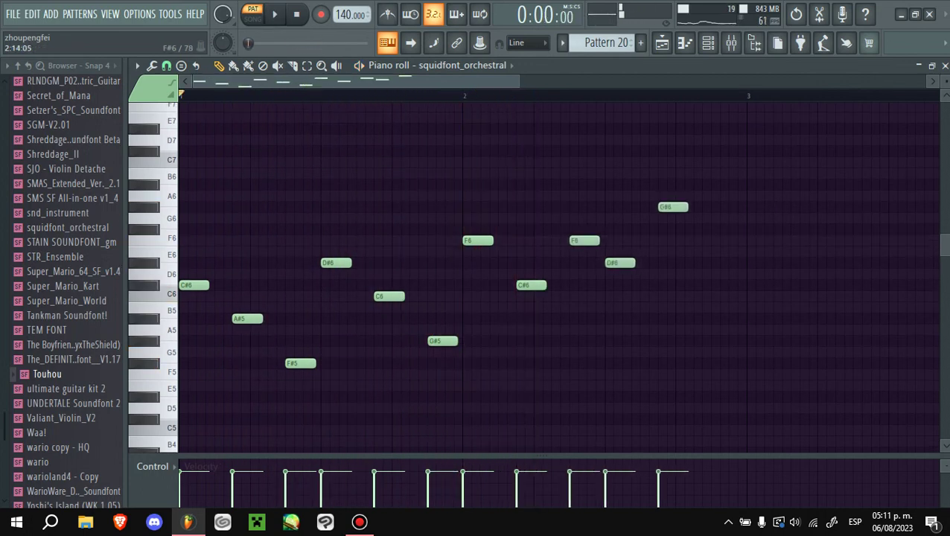
key("space")
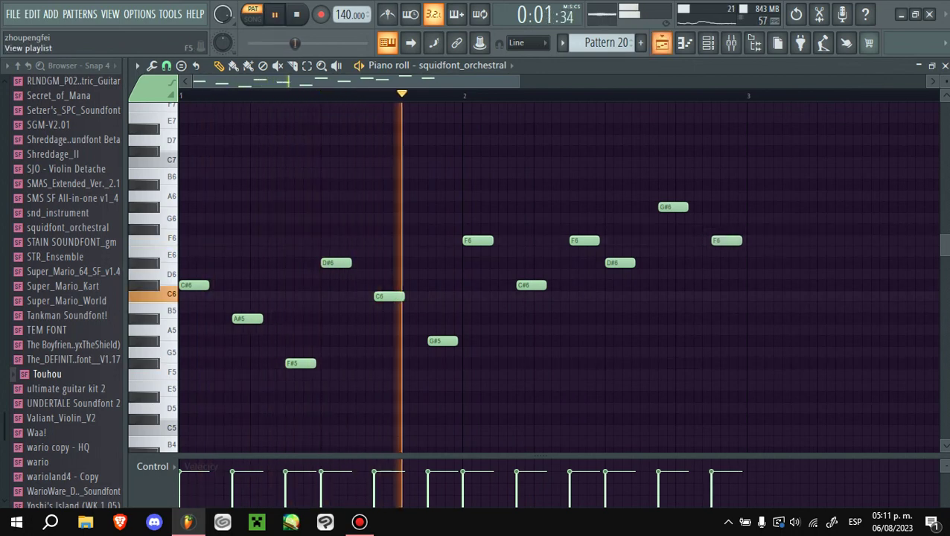
- Place a Pattern 20 clip at bar 33 on playlist Track 2 and play it within the song
left_click(662, 43)
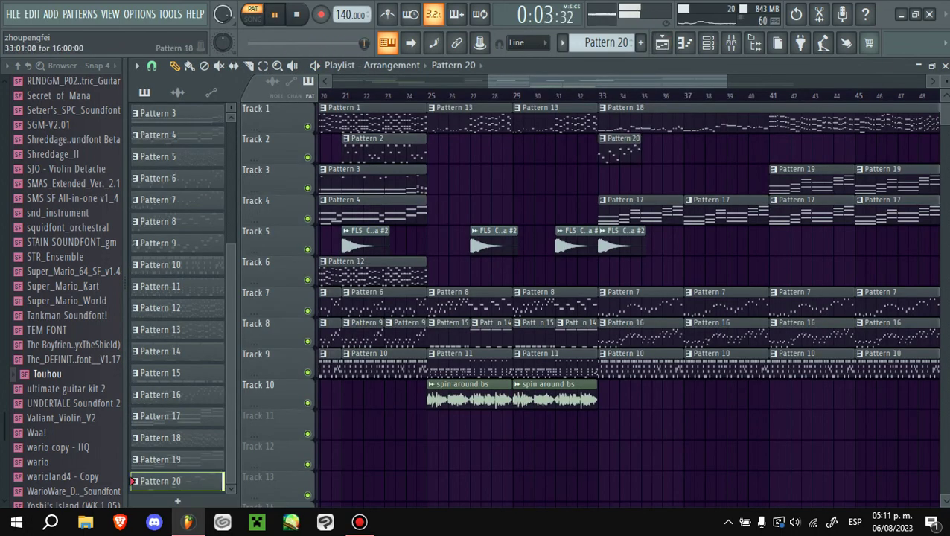
key("space")
key("F7")
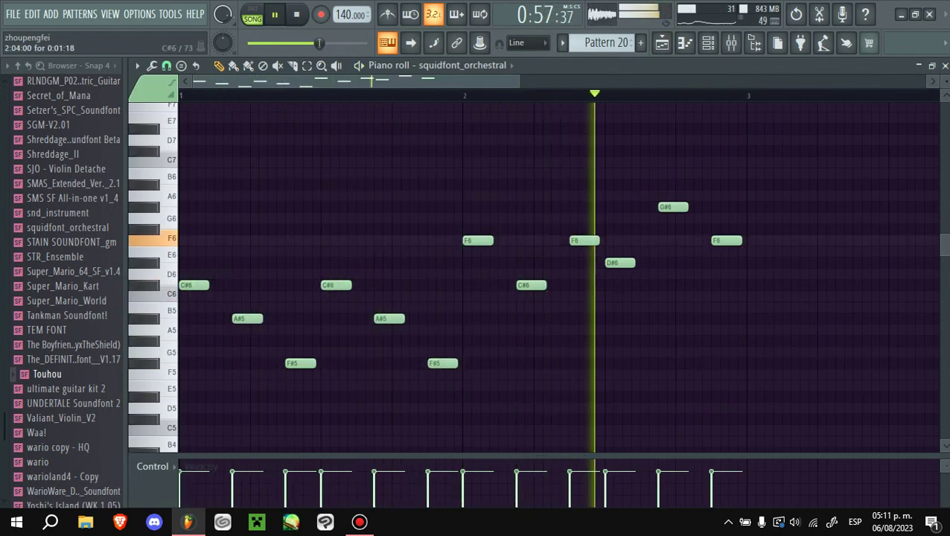
- Stop playback and delete all squidfont_orchestral notes in Pattern 20
key("space")
key("ctrl+a")
key("Delete")
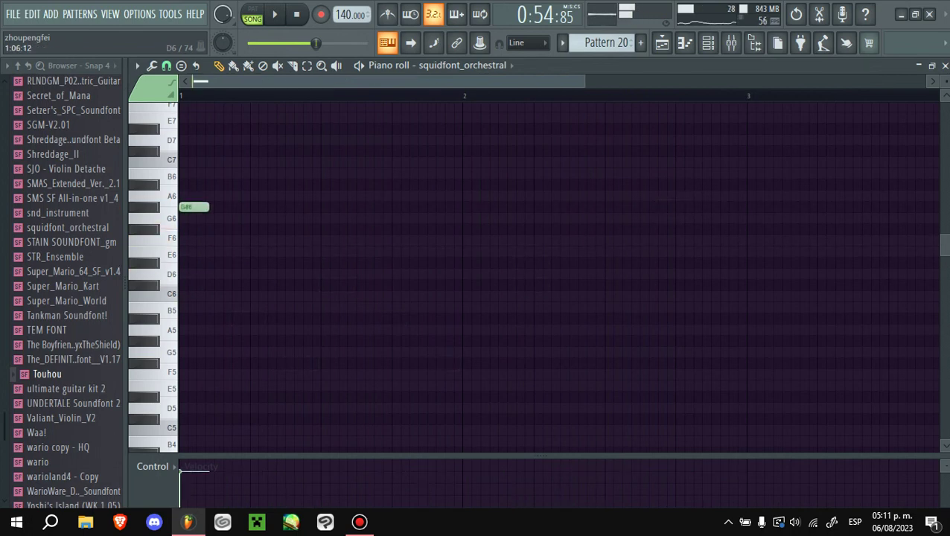
- Start a new squidfont_orchestral melody in Pattern 20 with G#6 at the start of bar 1 and C#6 at step 4
key("l")
key("space")
key("space")
left_click_drag(265, 286, 248, 285)
key("space")
key("space")
key("space")
key("space")
- Add D#6 at step 7 of bar 1 as the third melody note and play the phrase
left_click(301, 239)
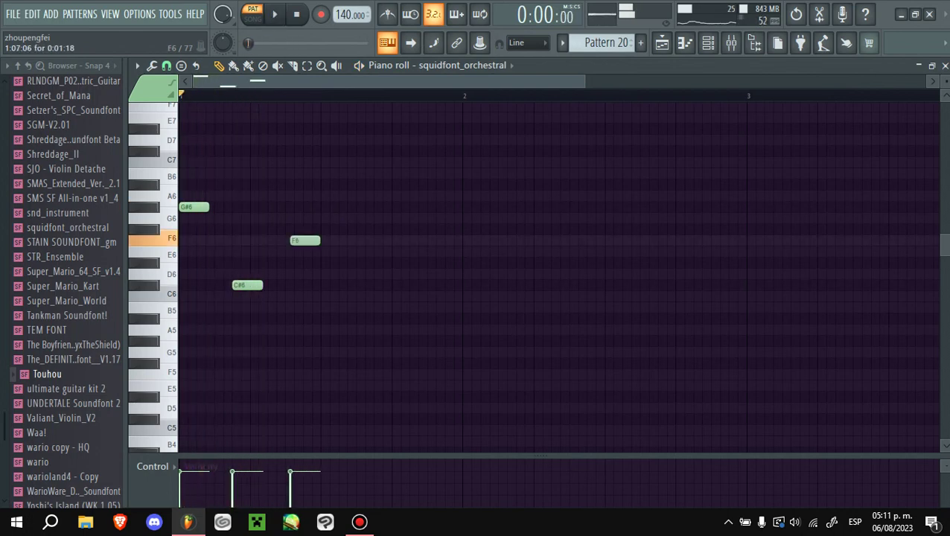
key("space")
left_click_drag(301, 239, 301, 263)
key("space")
key("space")
key("space")
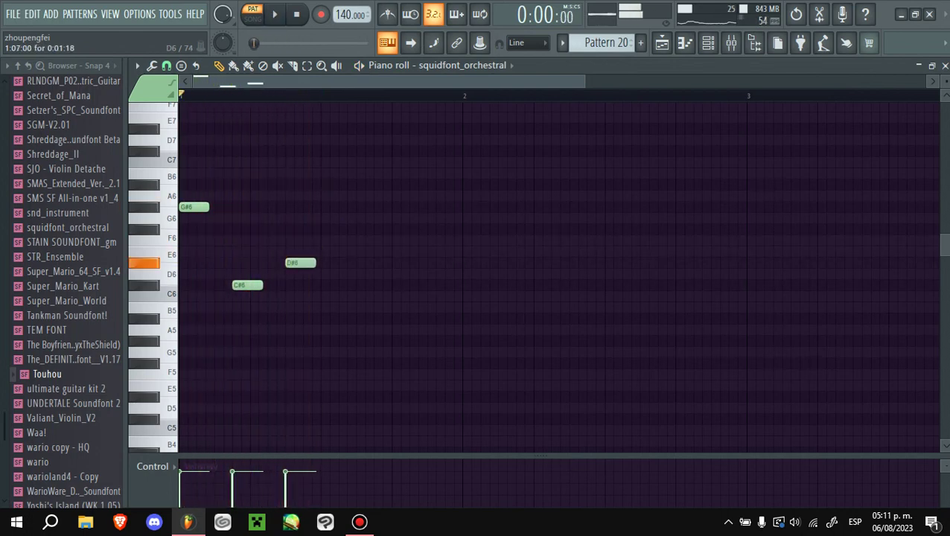
key("space")
key("space")
key("space")
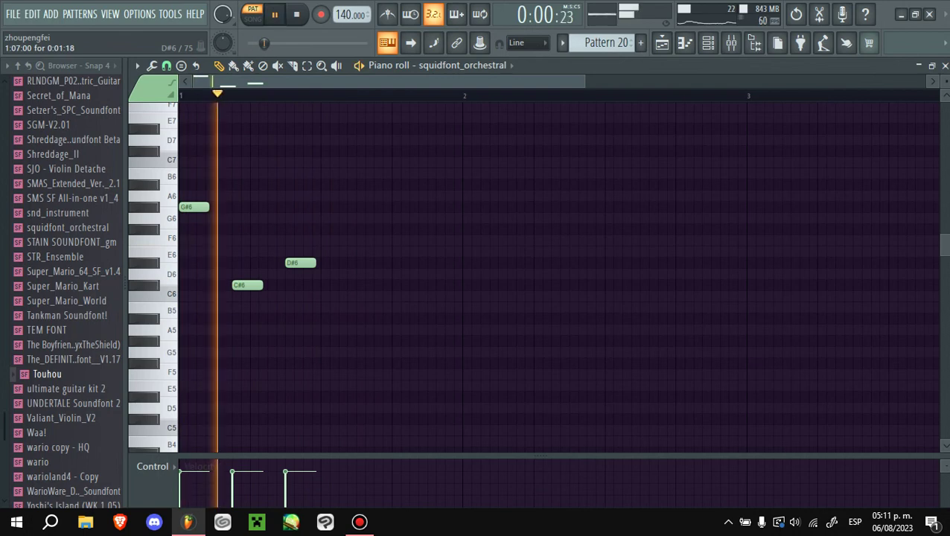
- Complete the bar 1 melody with F6, F#6 and G#6 at steps 11, 13 and 15, and play it
key("space")
key("space")
key("space")
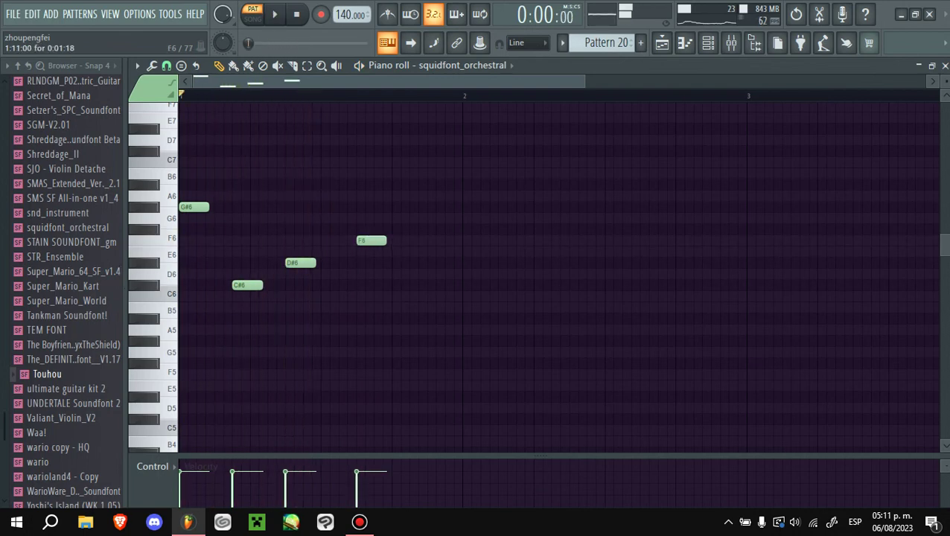
left_click(436, 207)
key("space")
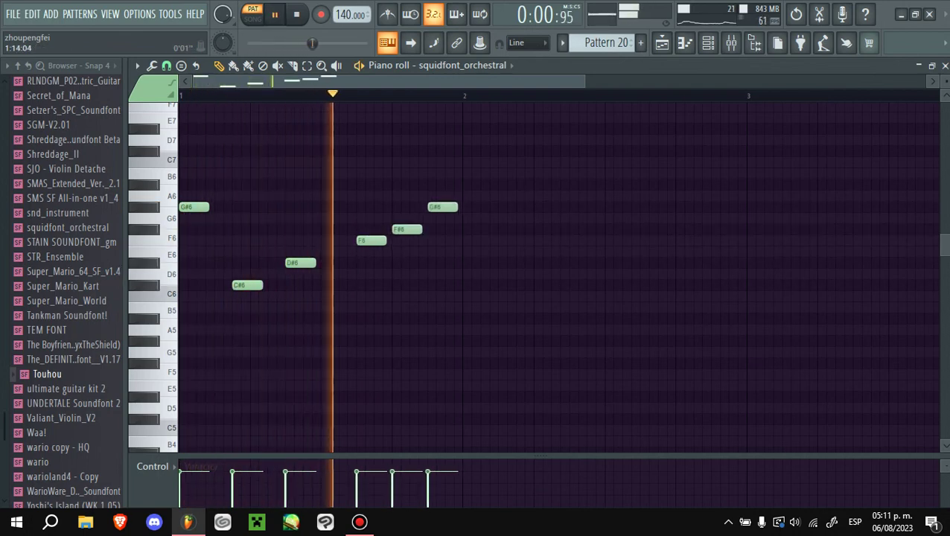
- Duplicate the bar 1 phrase into bar 2 and change its last three notes to G#6, C#7 and C7
key("ctrl+b")
key("ctrl+d")
key("space")
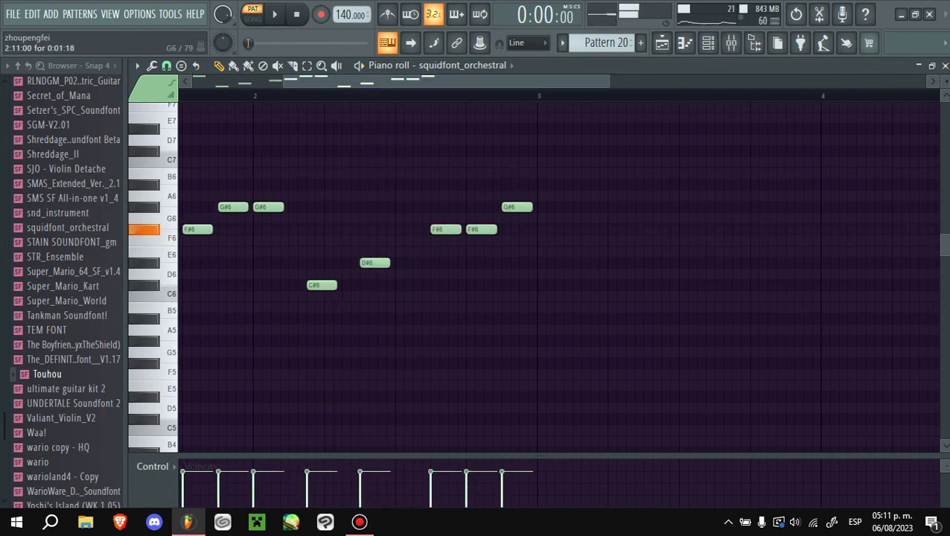
key("space")
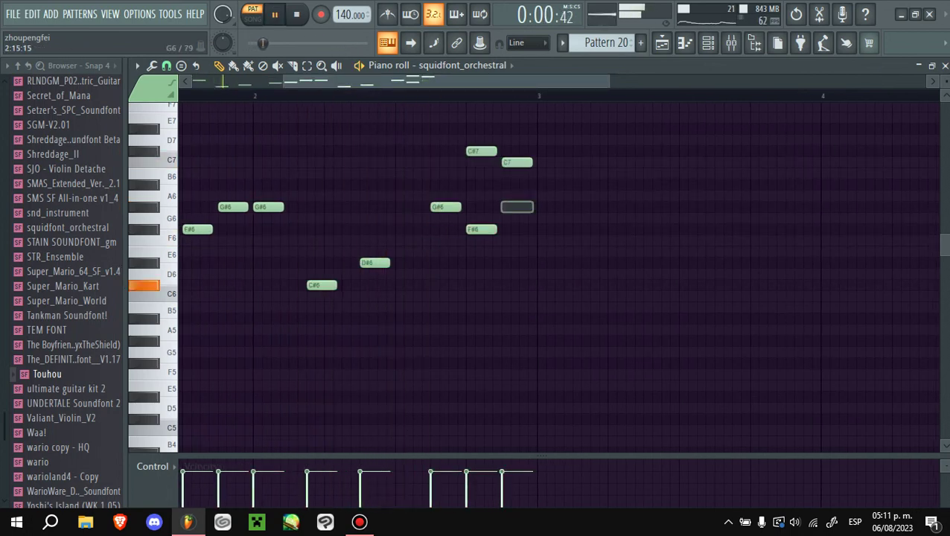
- Paste a copy of the whole melody three semitones lower, aligned beneath the original as a harmony
key("ctrl+v")
key("space")
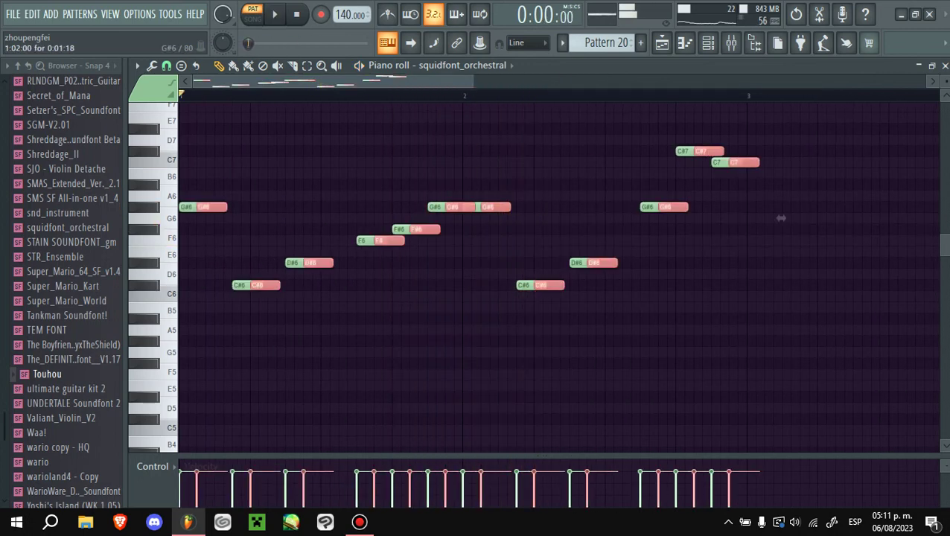
mouse_move(768, 251)
left_mouse_down()
mouse_move(764, 263)
mouse_move(763, 251)
left_mouse_up()
left_click(763, 252)
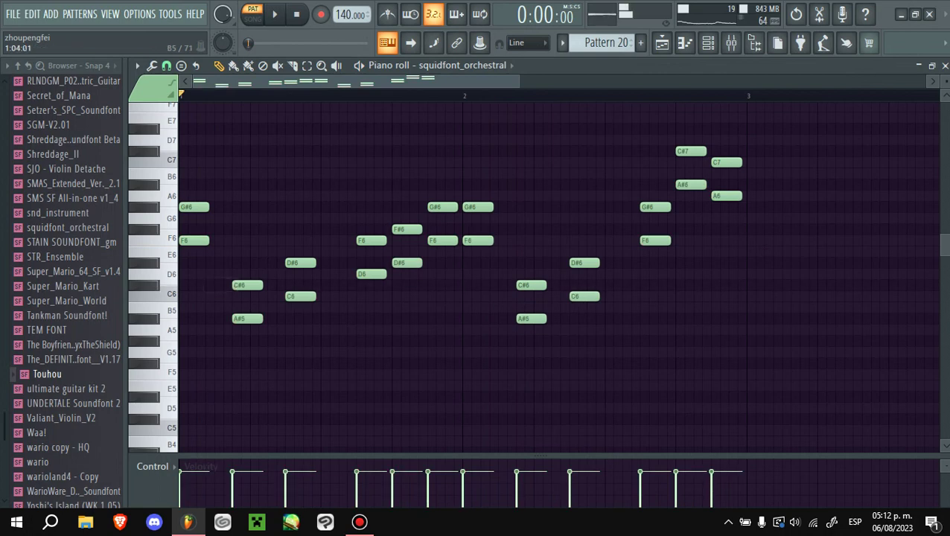
- Play the harmonized melody and set the harmony note beneath bar 1's F6 to C#6
key("space")
key("space")
key("space")
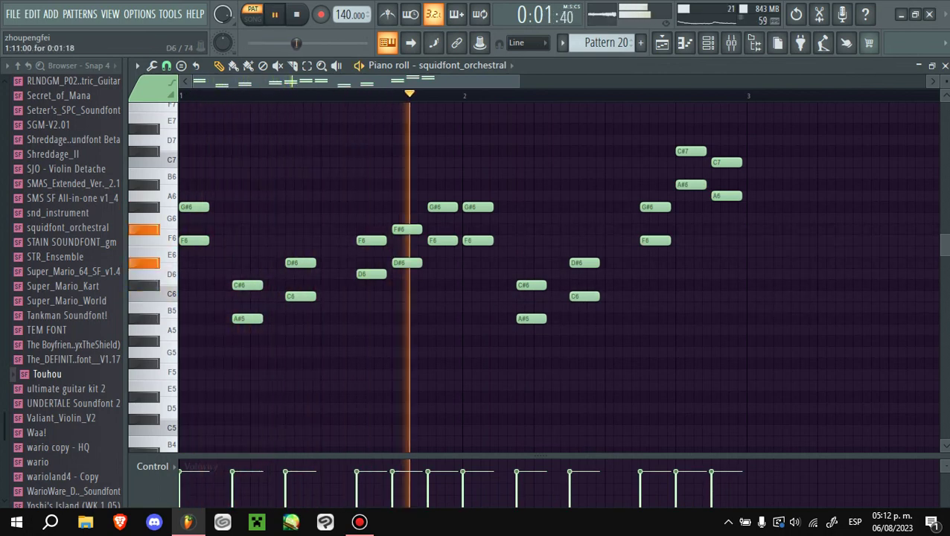
key("space")
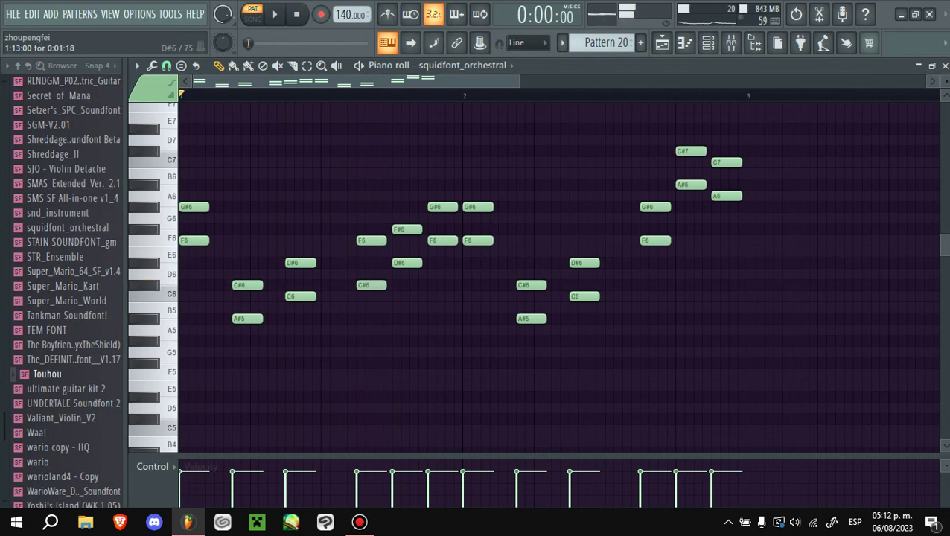
- Try E6 beneath bar 2's second G#6, and set the harmony note beneath the closing C7 to G#6
key("space")
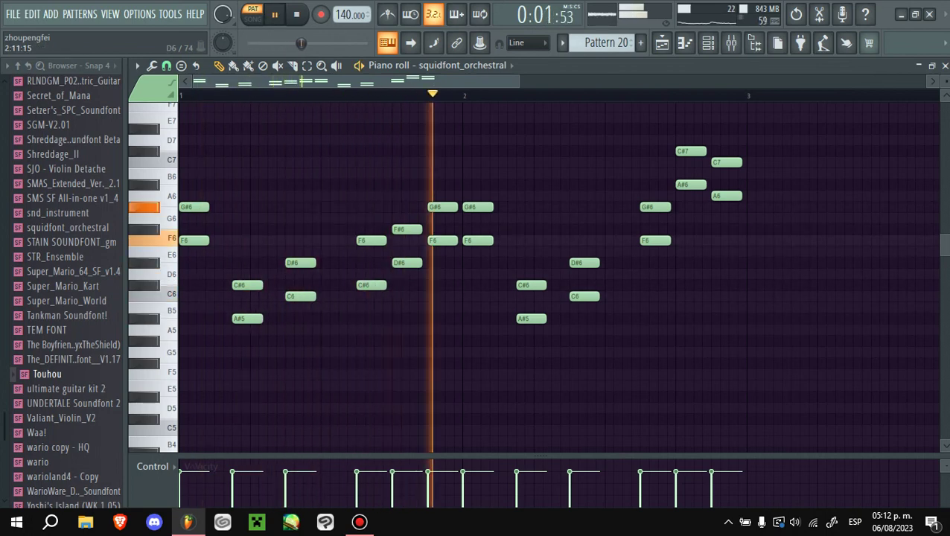
left_click_drag(655, 240, 655, 251)
key("space")
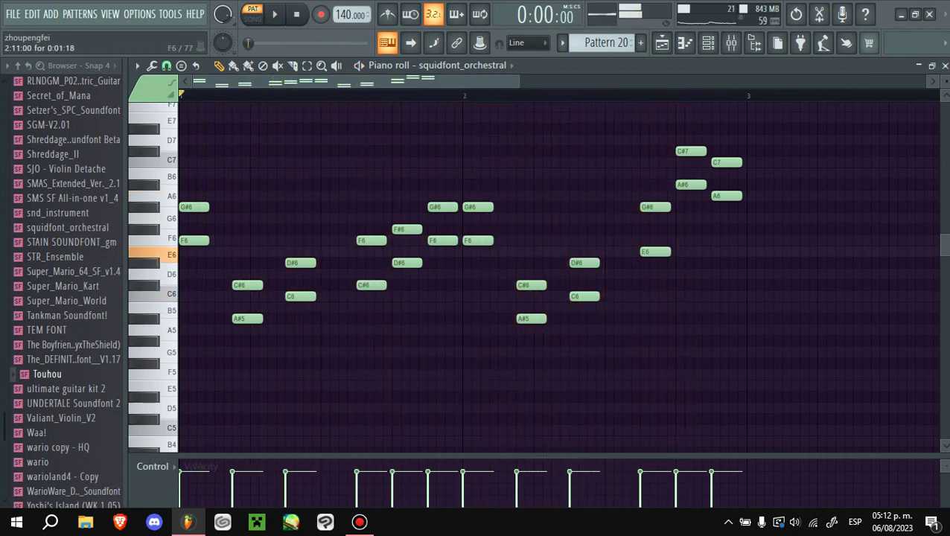
key("space")
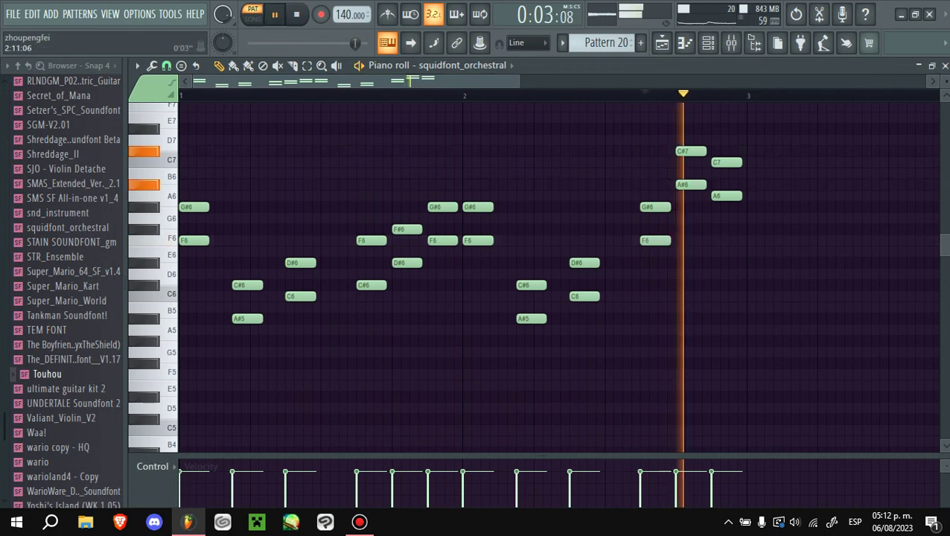
left_click(717, 206)
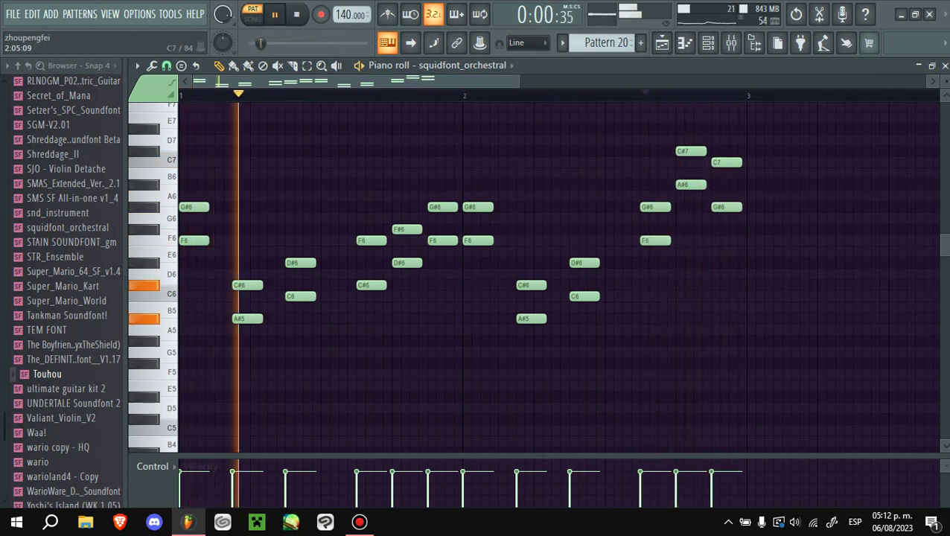
- Check the EarthBound #4 and SGM-V2.01 #12 channels as possible instruments for doubling the melody
left_click(440, 65)
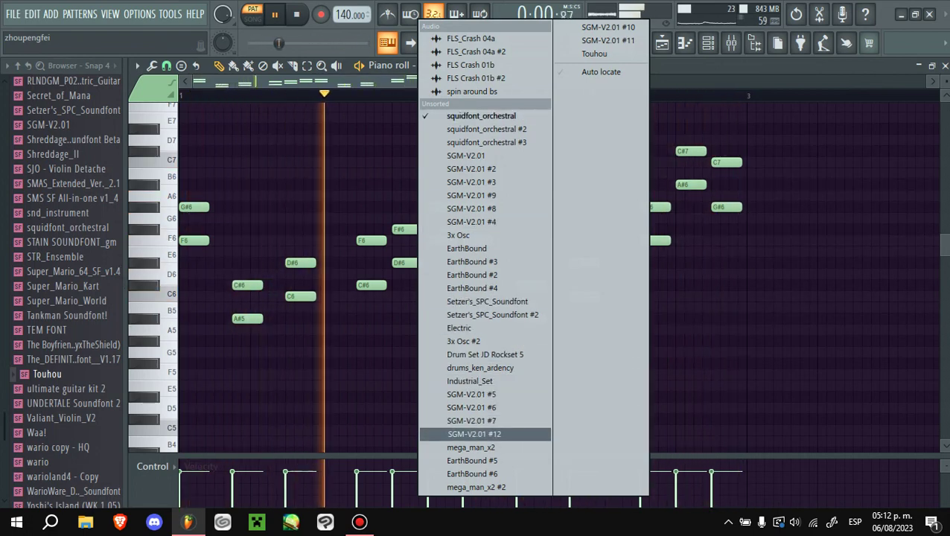
left_click(471, 288)
key("space")
left_click(439, 65)
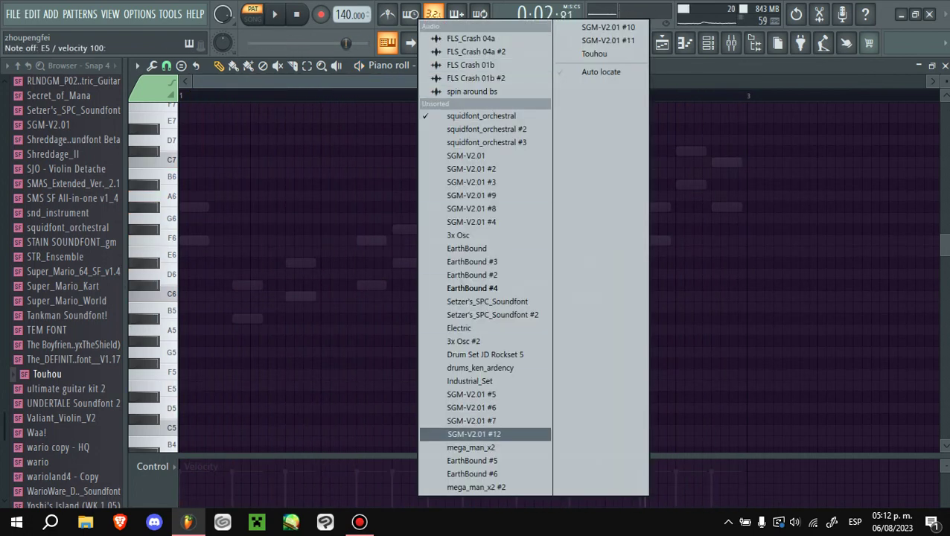
left_click(474, 434)
- Paste the melody's upper line into SGM-V2.01 #7 in Pattern 20 and play both layers
left_click(439, 65)
left_click(472, 421)
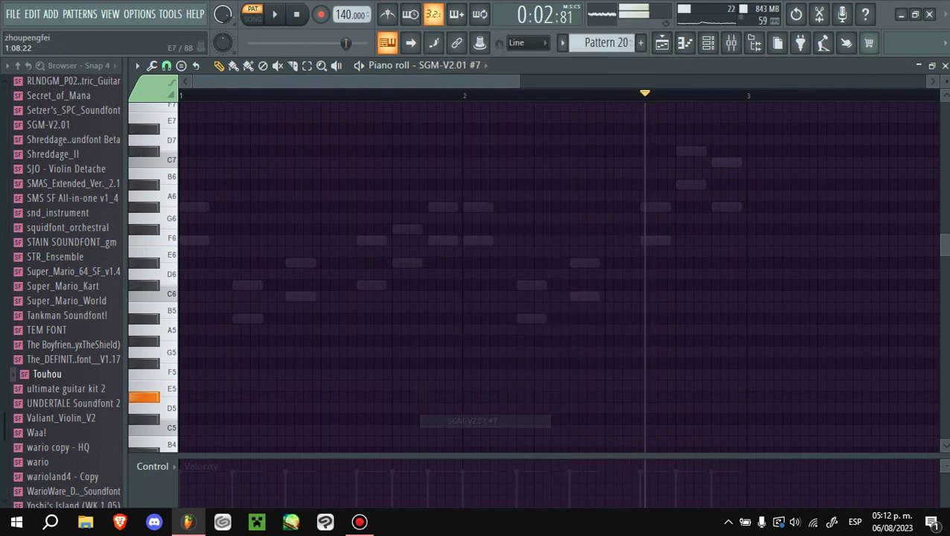
key("space")
key("space")
key("space")
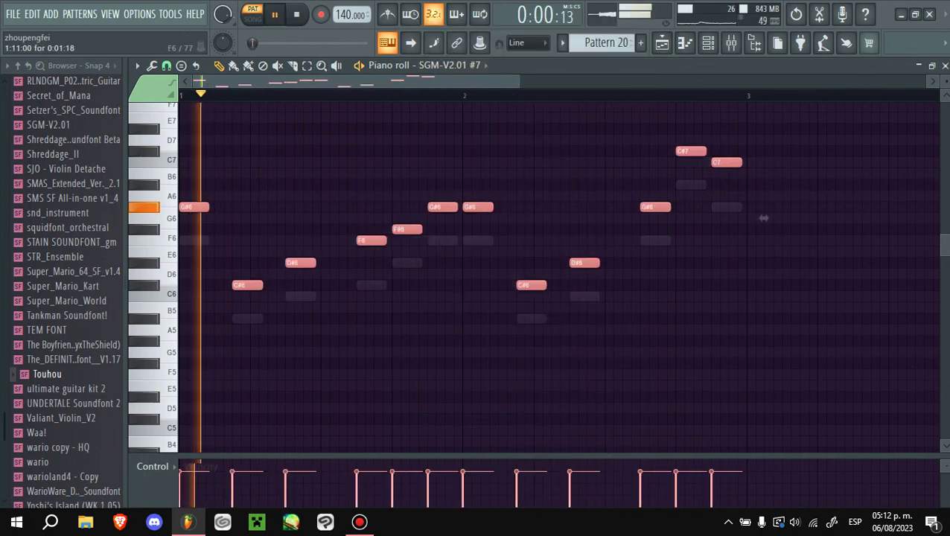
- Transpose the doubled line in SGM-V2.01 #7 down one octave and lower the velocity of its notes
key("ctrl+Down")
scroll(763, 254, "down", 3)
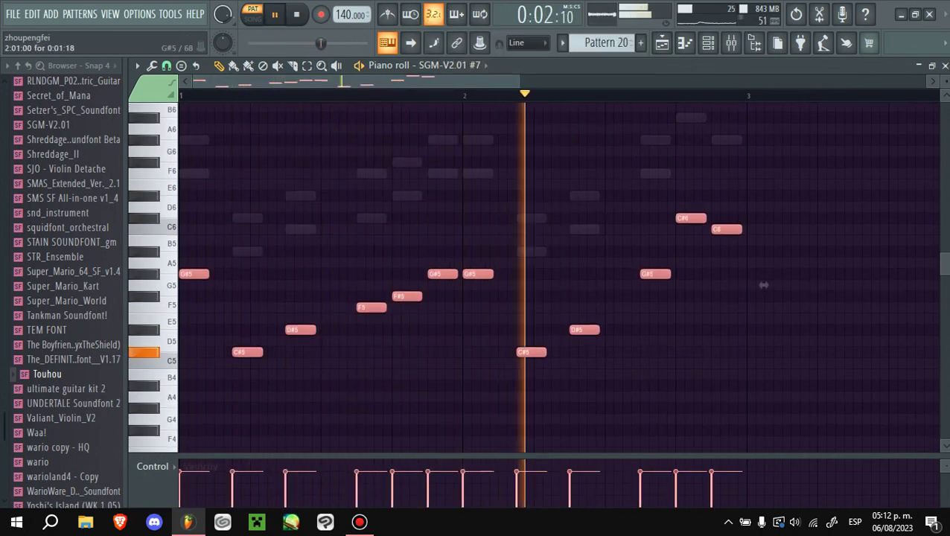
key("alt+x")
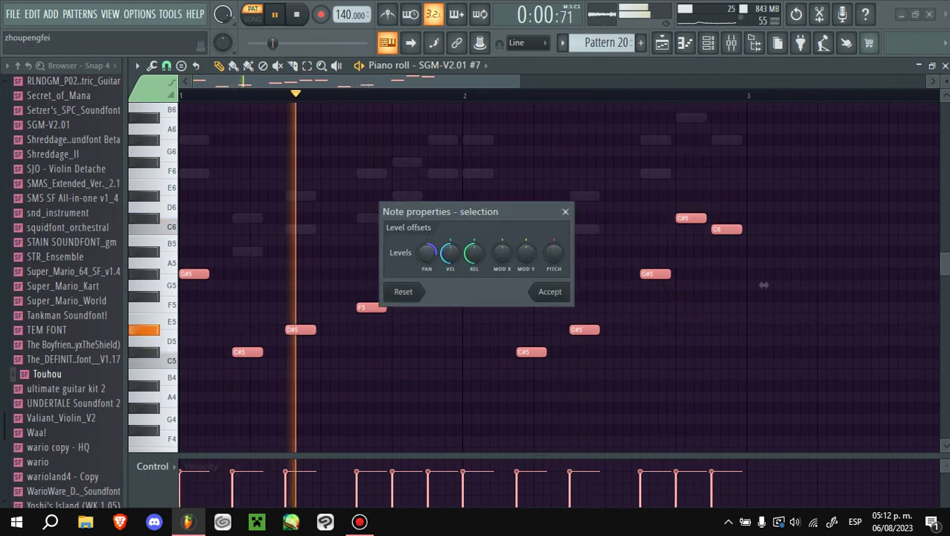
key("Escape")
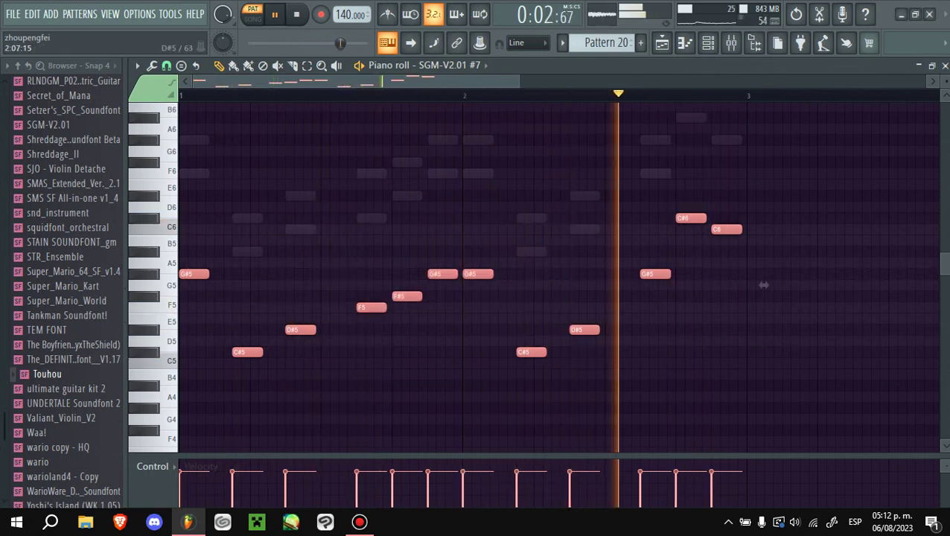
key("alt+x")
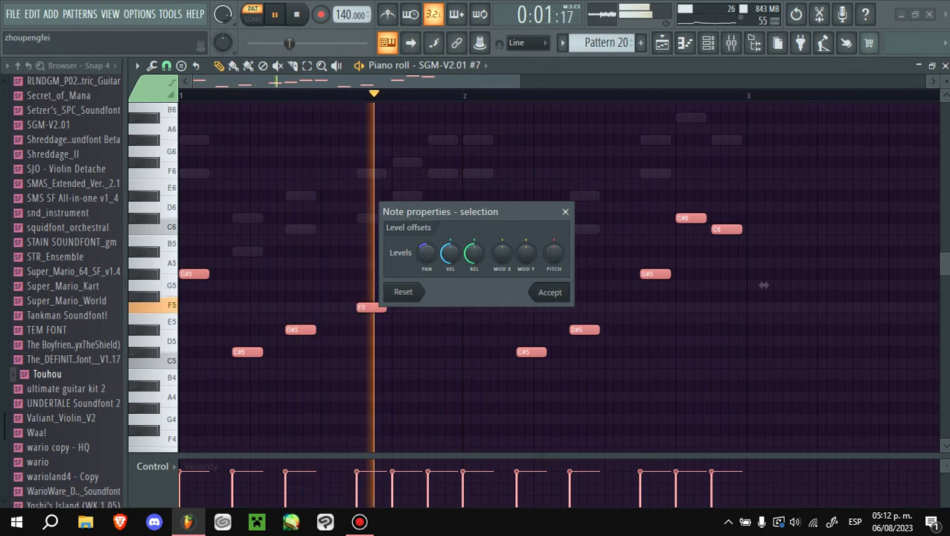
key("Escape")
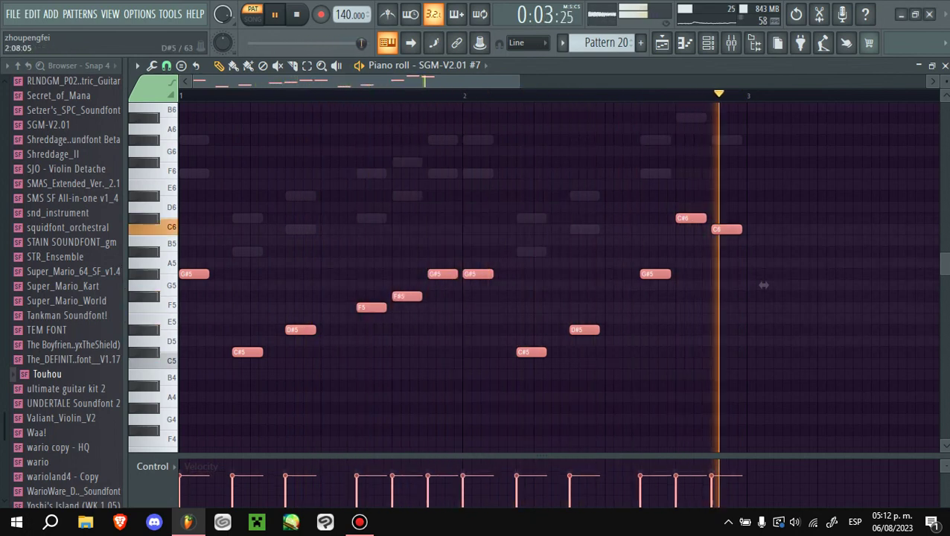
- Play the arrangement from just before bar 33 and duplicate the Pattern 20 clip along Track 2
left_click(421, 65)
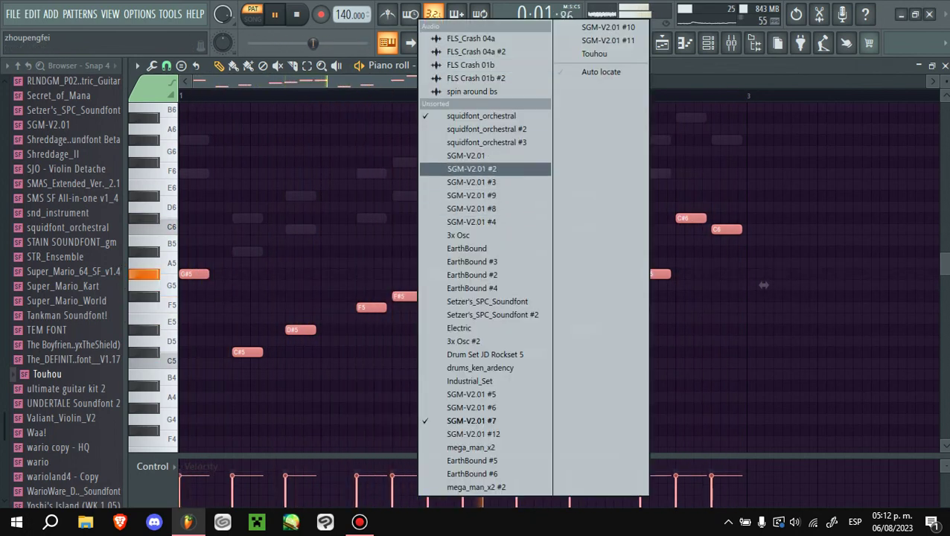
key("Escape")
key("space")
left_click(662, 42)
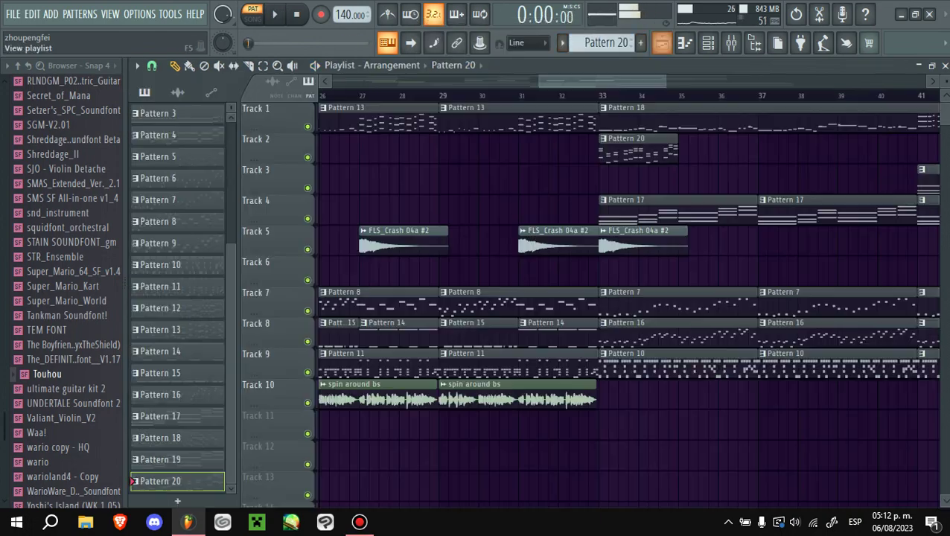
key("space")
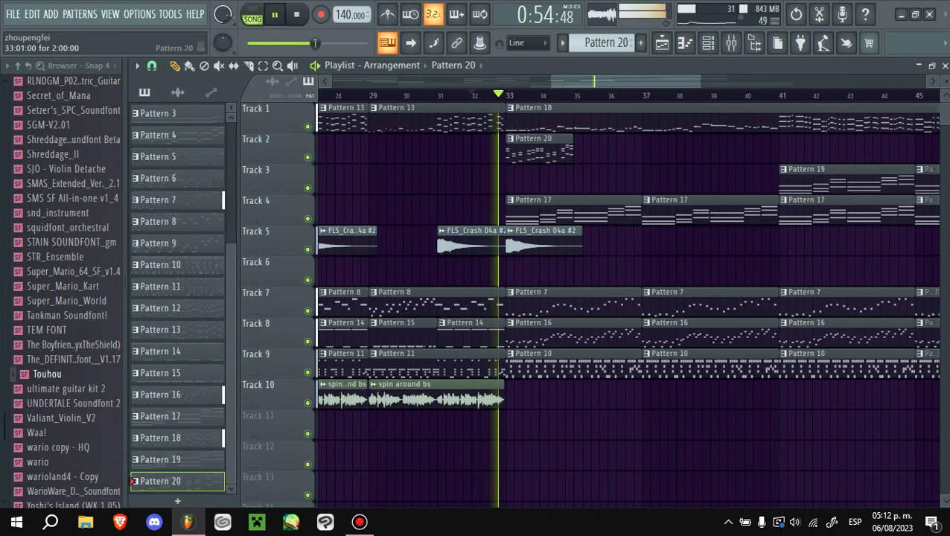
key("ctrl+b")
key("ctrl+b")
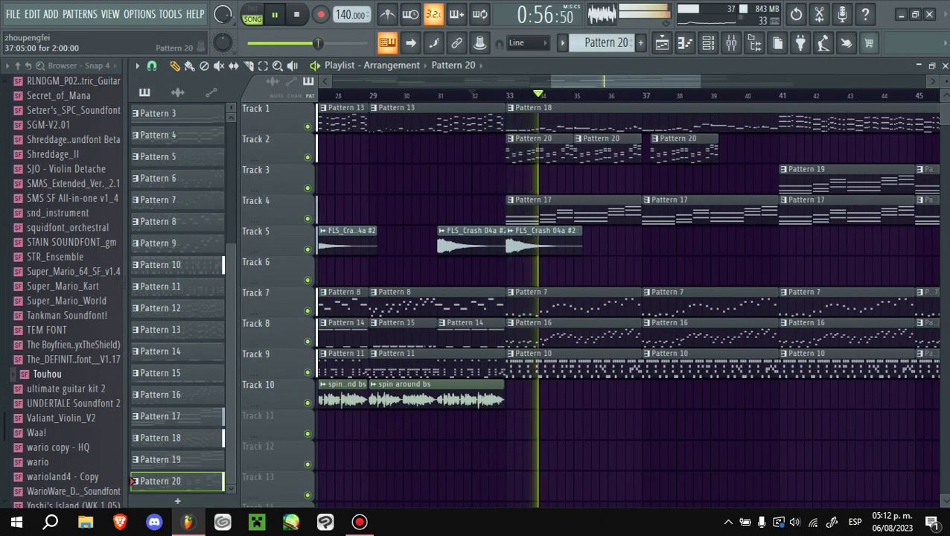
- Check the mixer levels during playback and continue the Pattern 20 repeats on Track 2 up to bar 49
left_click(731, 42)
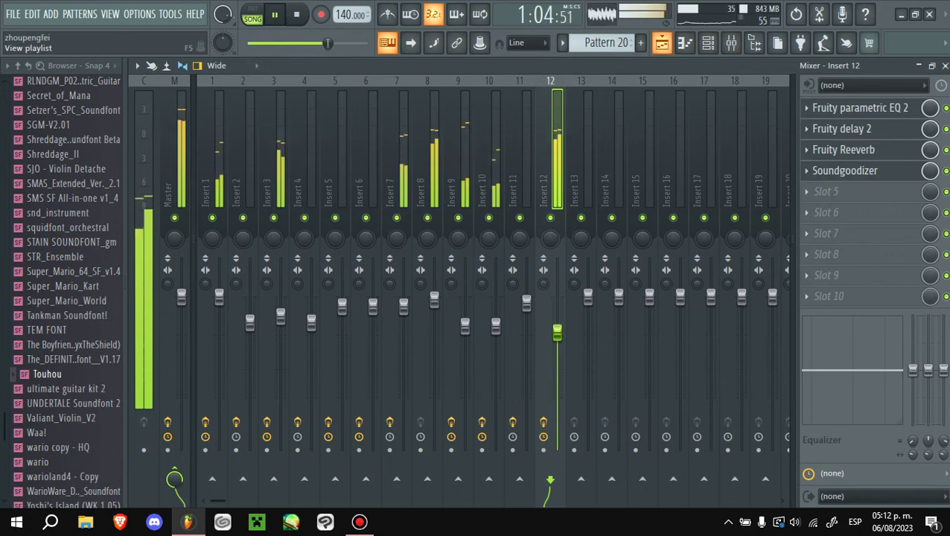
left_click(662, 43)
scroll(629, 298, "down", 3)
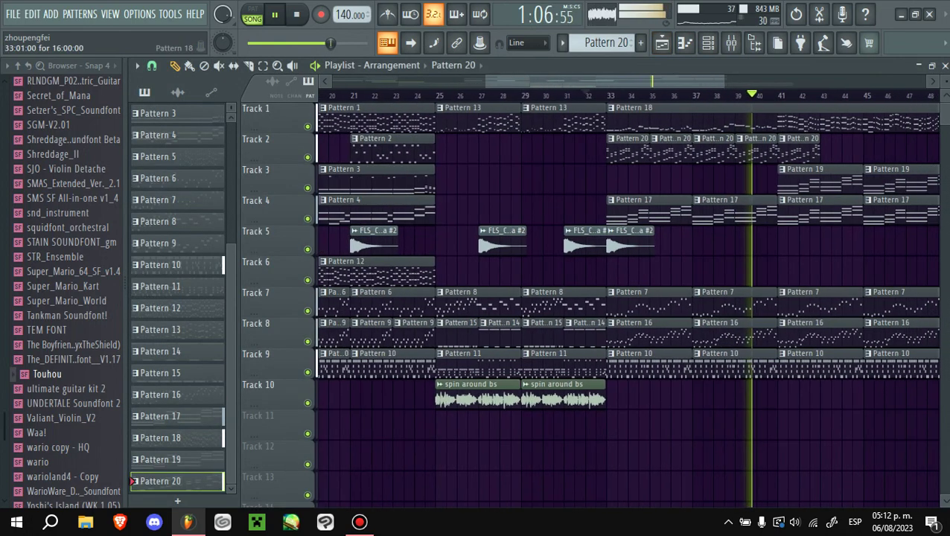
scroll(629, 298, "right", 3)
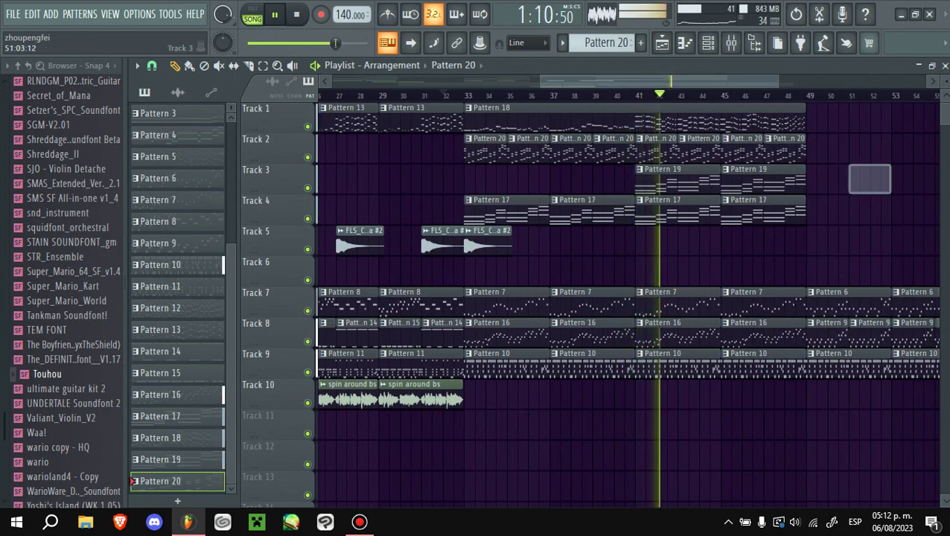
scroll(629, 298, "down", 3)
scroll(629, 298, "down", 1)
scroll(630, 298, "up", 3)
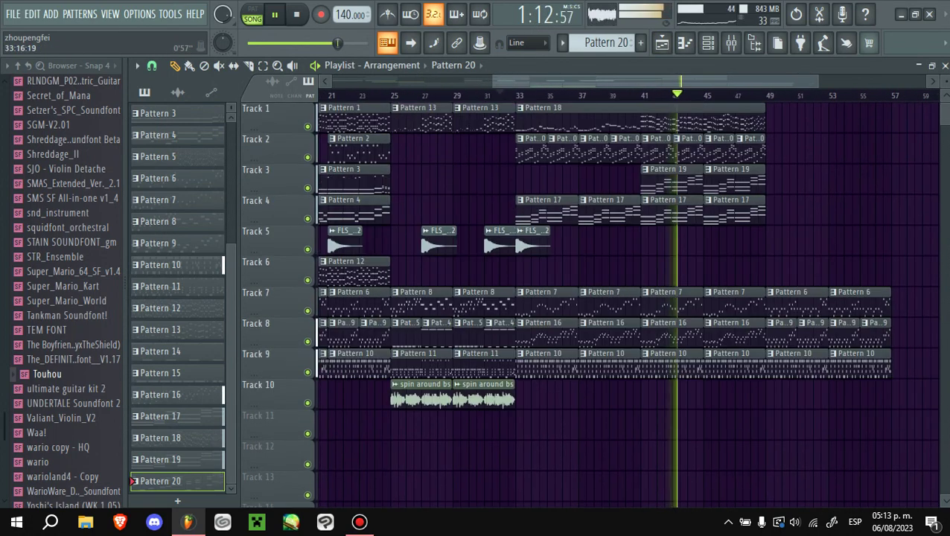
scroll(630, 298, "up", 4)
key("space")
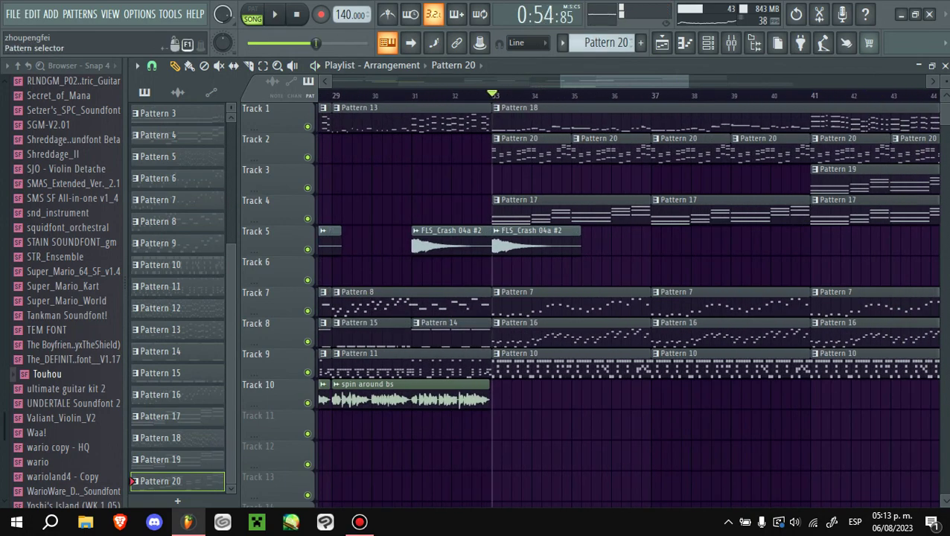
- Clone the 3x Osc #2 channel, route the copy to mixer track 12 and pan it 50% left
key("F6")
scroll(662, 298, "down", 1)
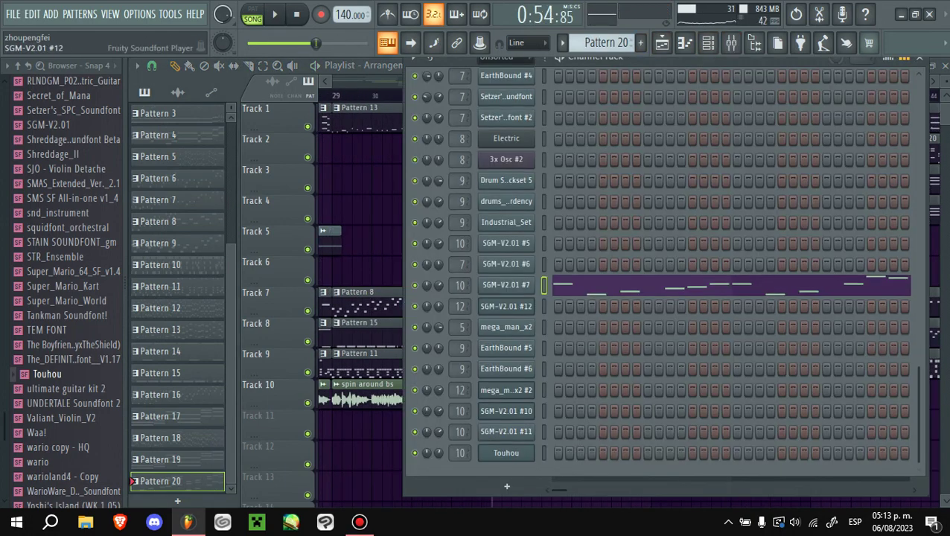
scroll(663, 297, "up", 3)
right_click(478, 215)
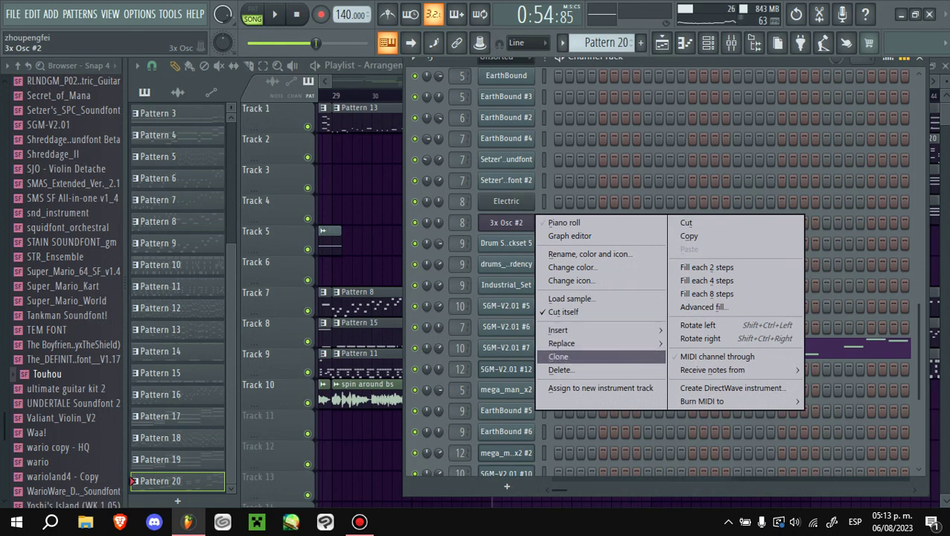
left_click(558, 356)
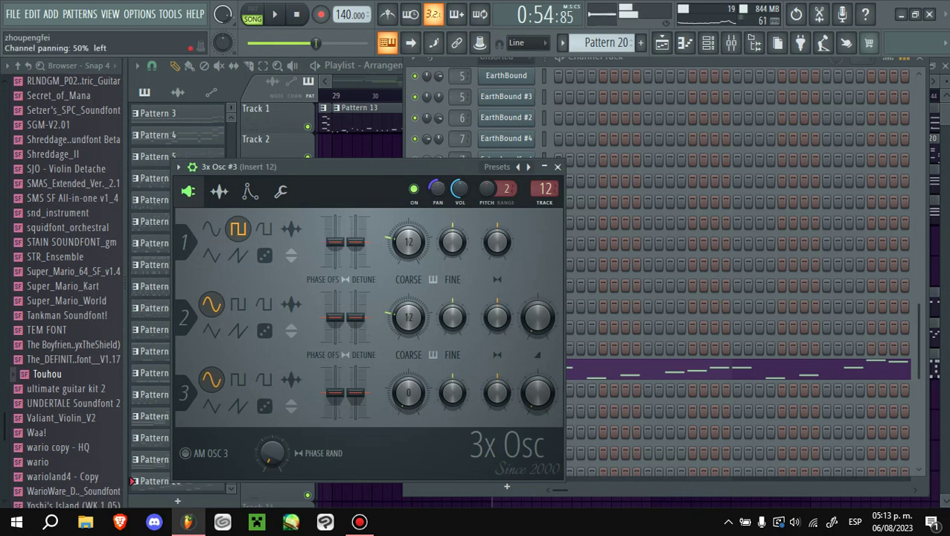
- Create Pattern 21 and begin a line for 3x Osc #3 in bar 1 with G#5 followed by A#5
left_click(387, 43)
key("F4")
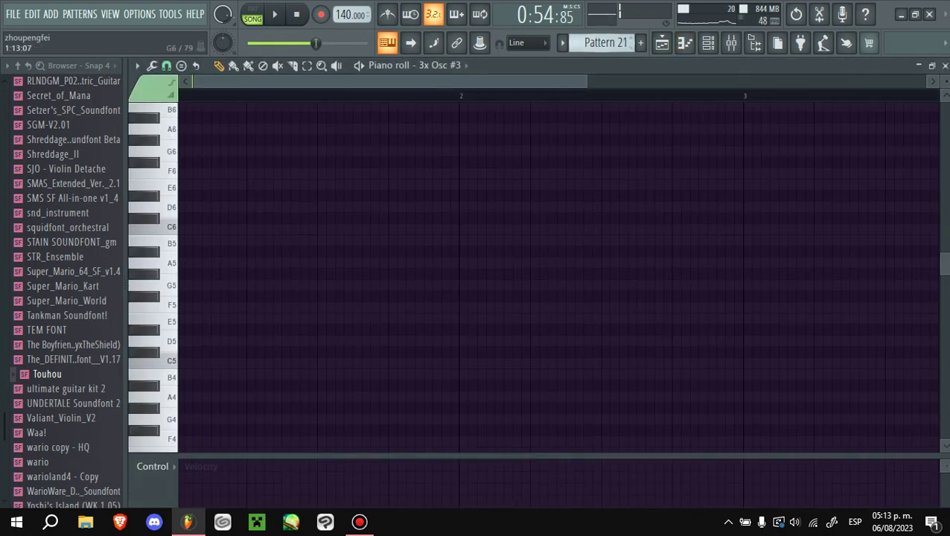
left_click(192, 274)
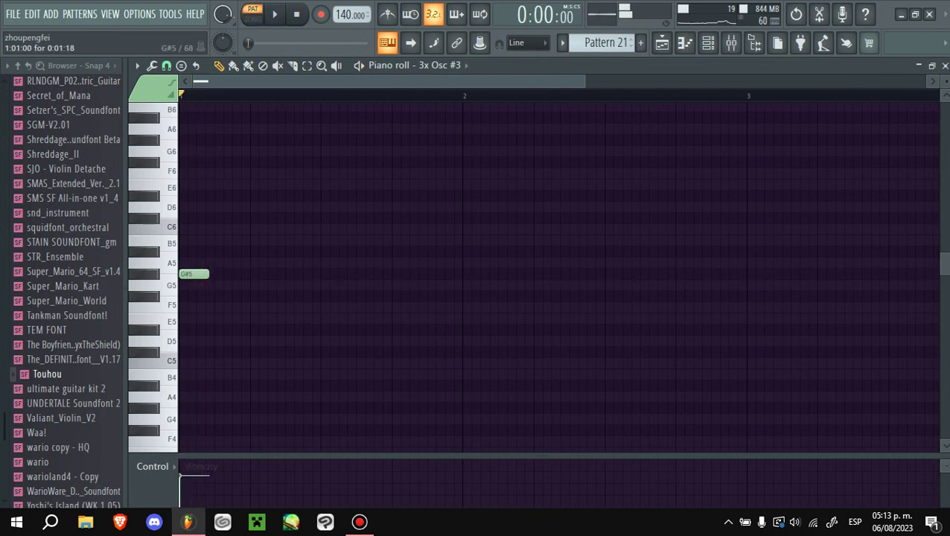
double_click(184, 274)
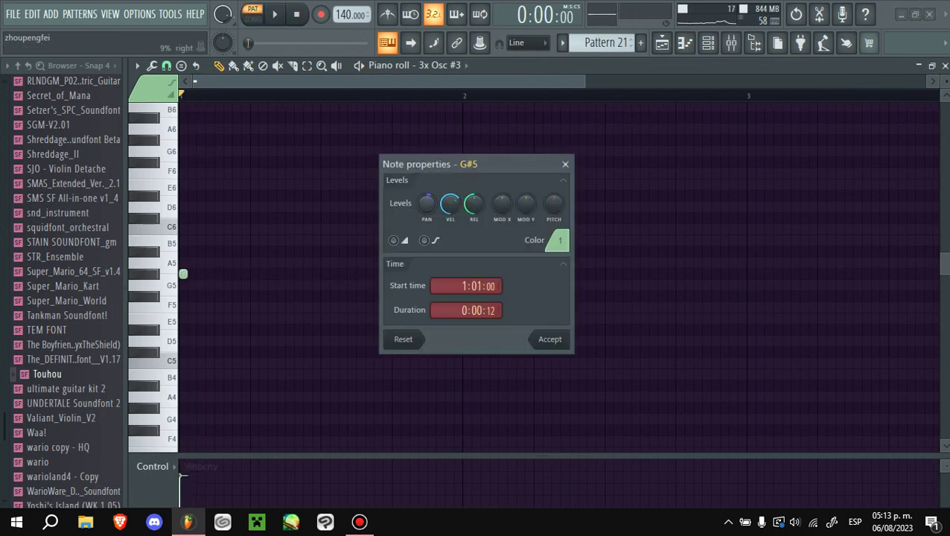
left_click(549, 338)
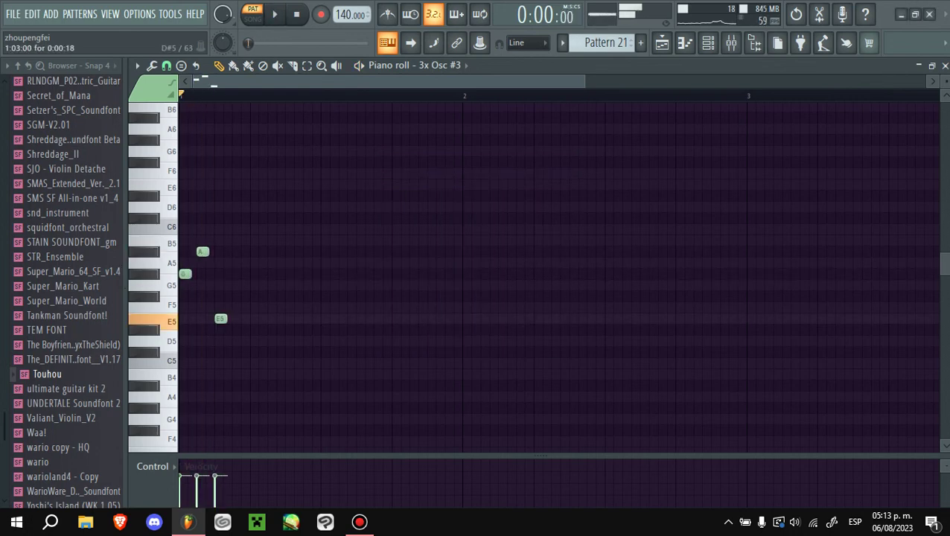
- Complete the bar 1 line as G#5, A#5, D#5, F5, C#5, A#4, C#5, A#4 and play it
scroll(216, 330, "down", 3)
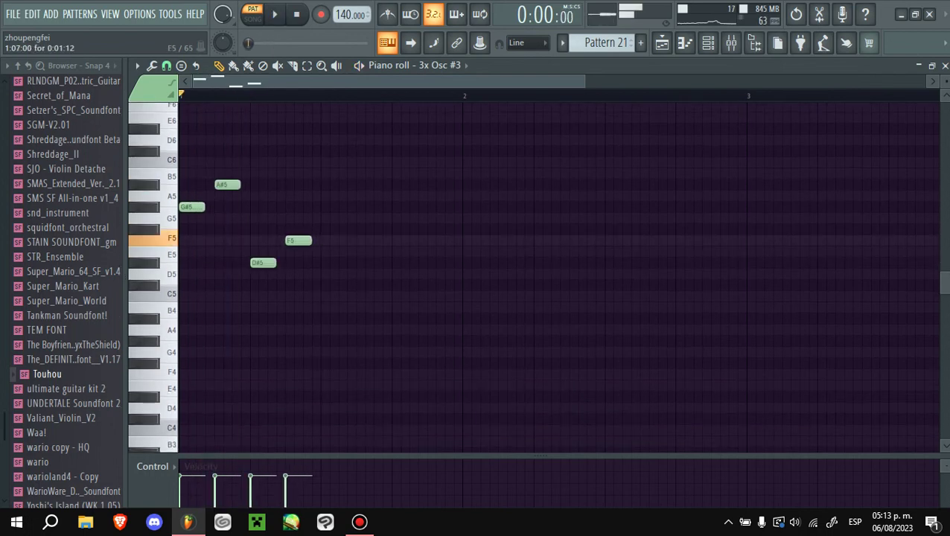
left_click_drag(384, 285, 394, 285)
key("space")
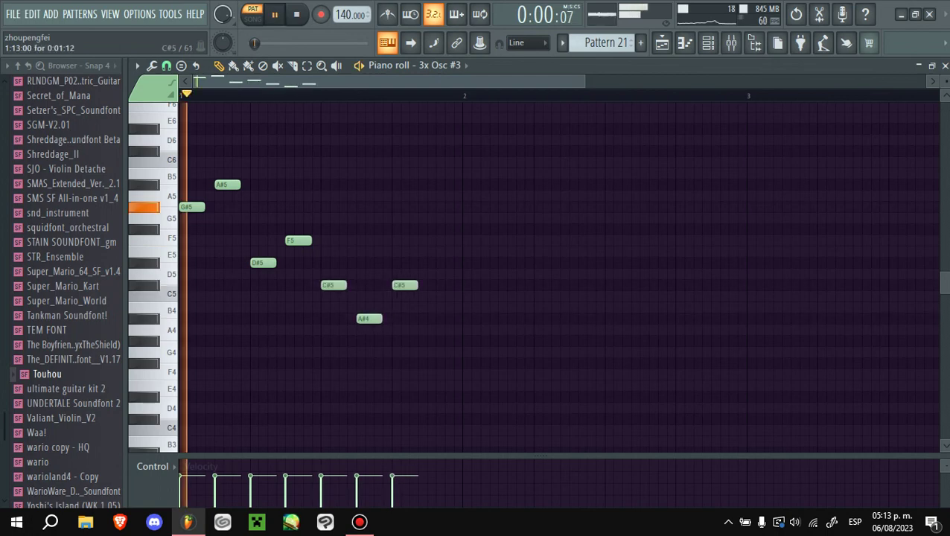
left_click(440, 318)
scroll(453, 335, "up", 3)
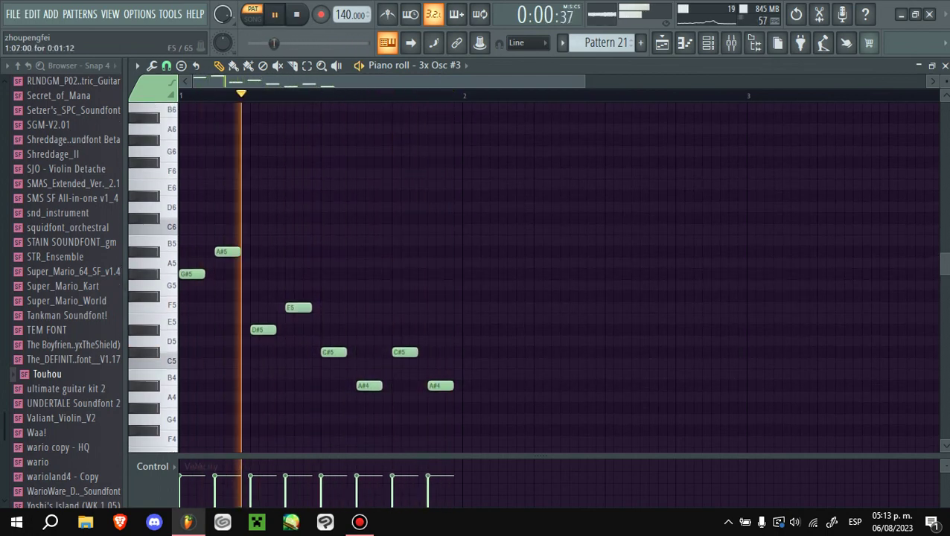
key("space")
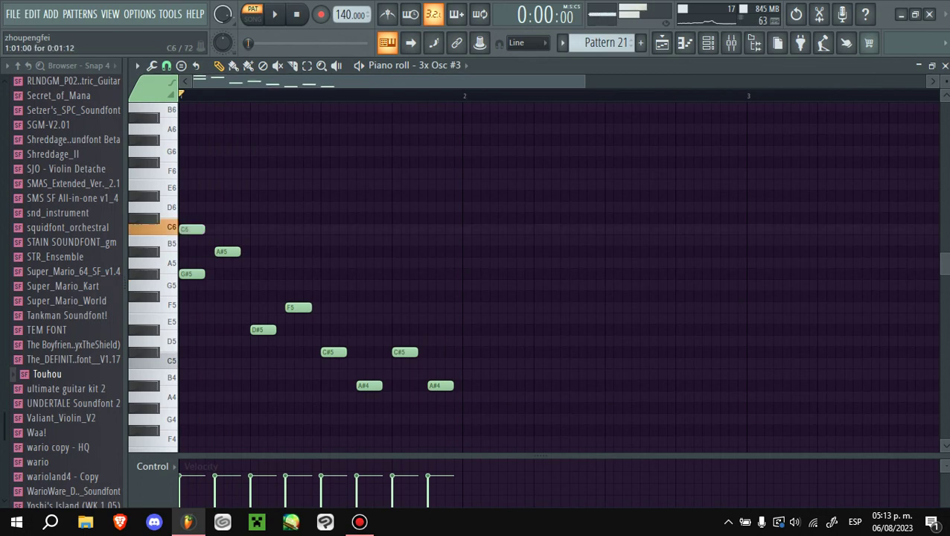
- Harmonize the line from beneath with D#5, F5, A#4, C#5, A#4, F4, A#4, F4 and play the result
left_click(223, 195)
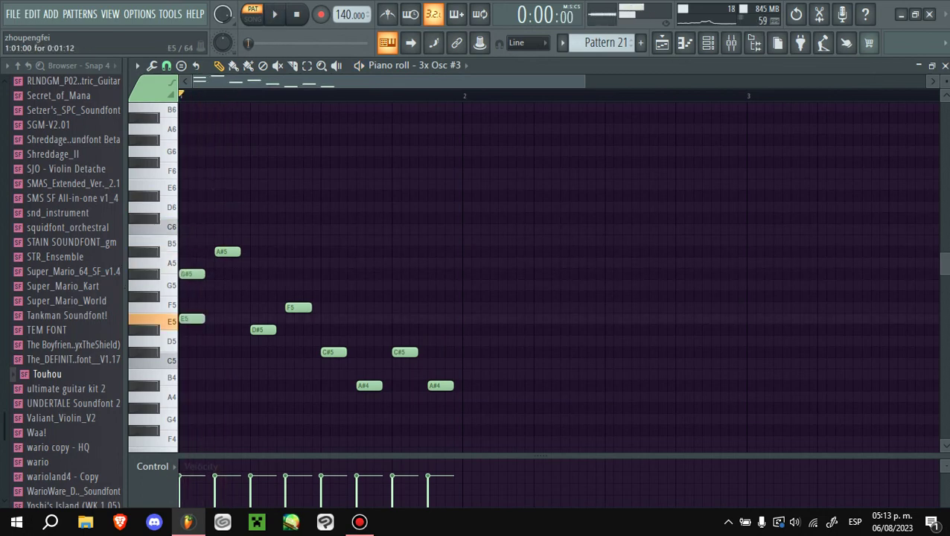
left_click(224, 296)
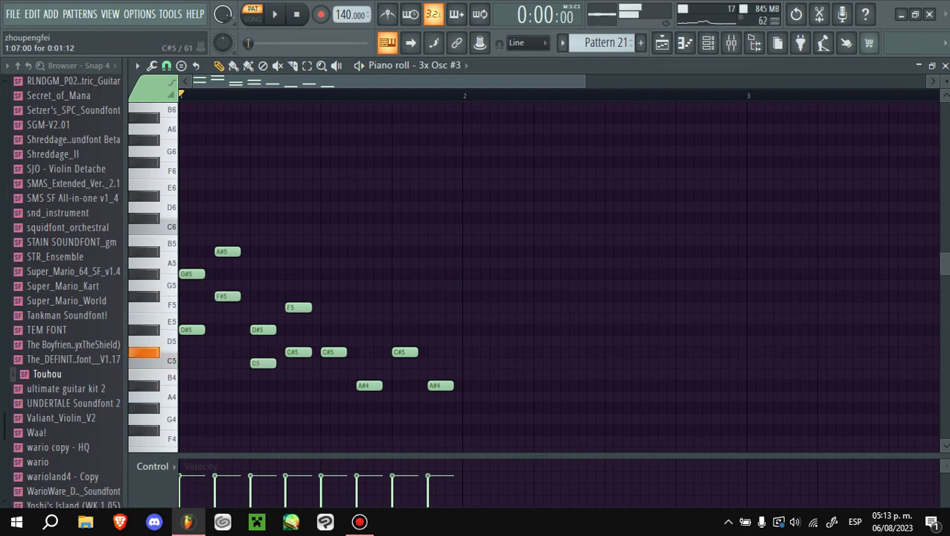
scroll(521, 283, "down", 3)
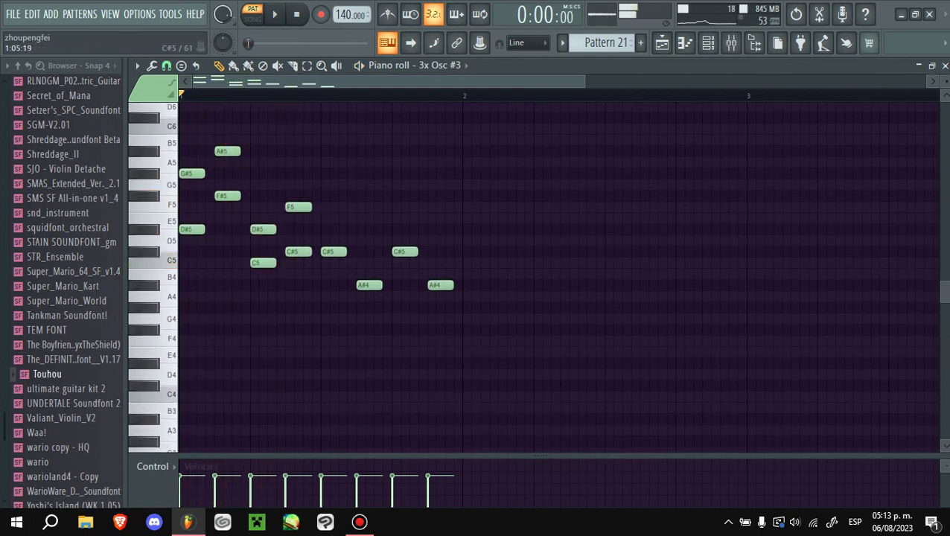
left_click_drag(262, 262, 263, 284)
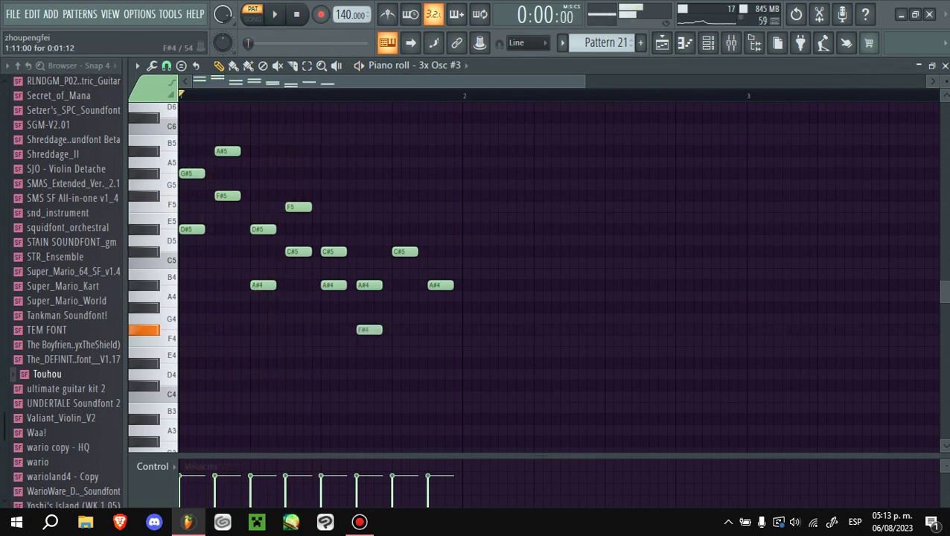
left_click(435, 341)
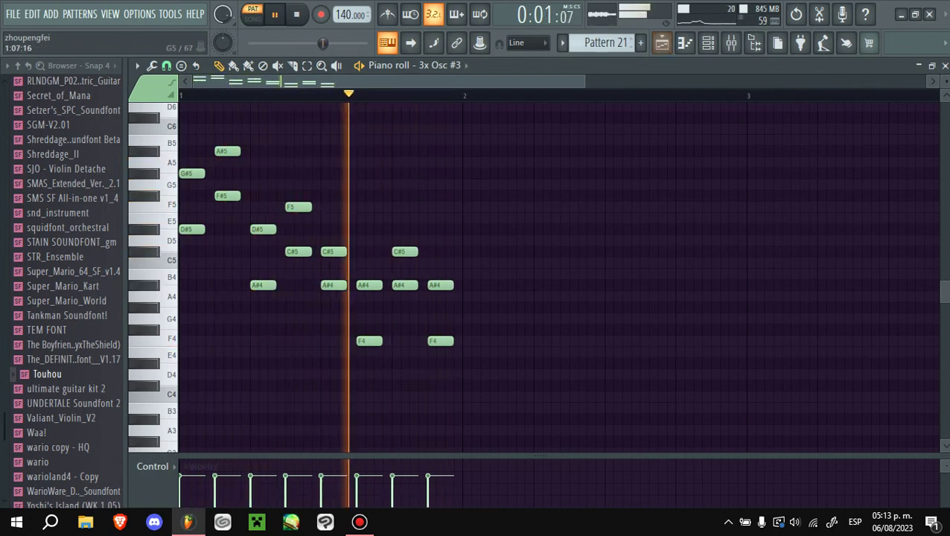
left_click_drag(228, 195, 227, 207)
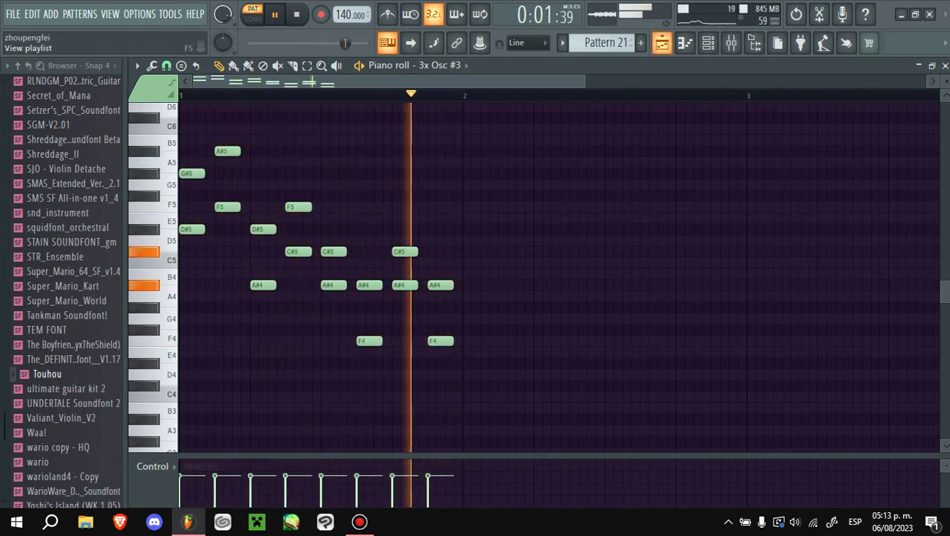
- Play the arrangement into bar 33 to hear Pattern 21 in context, and bring up its 3x Osc #3 channel
key("F5")
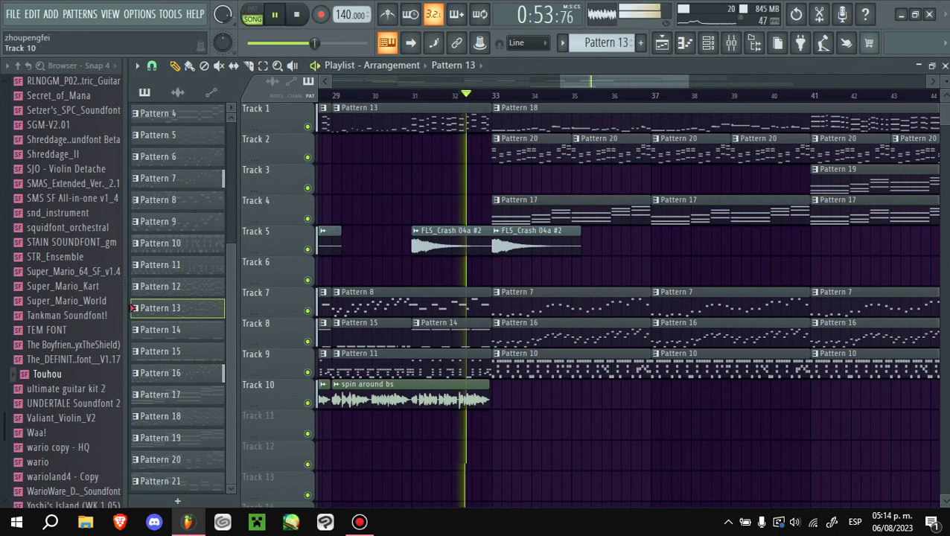
key("space")
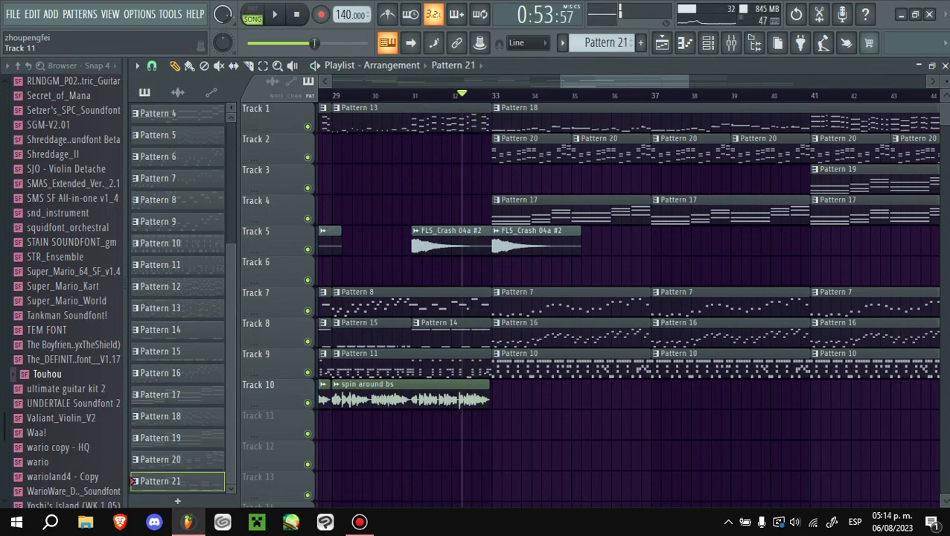
key("space")
key("F7")
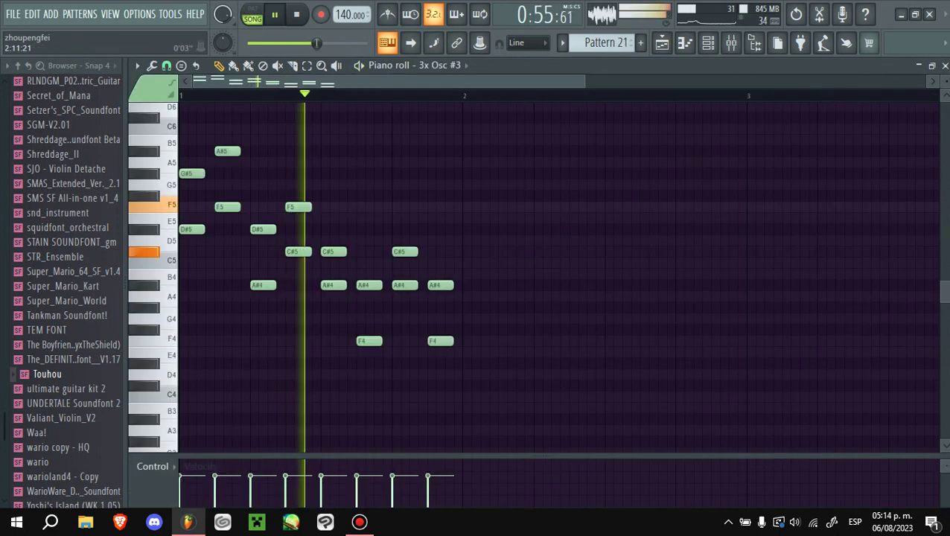
key("F6")
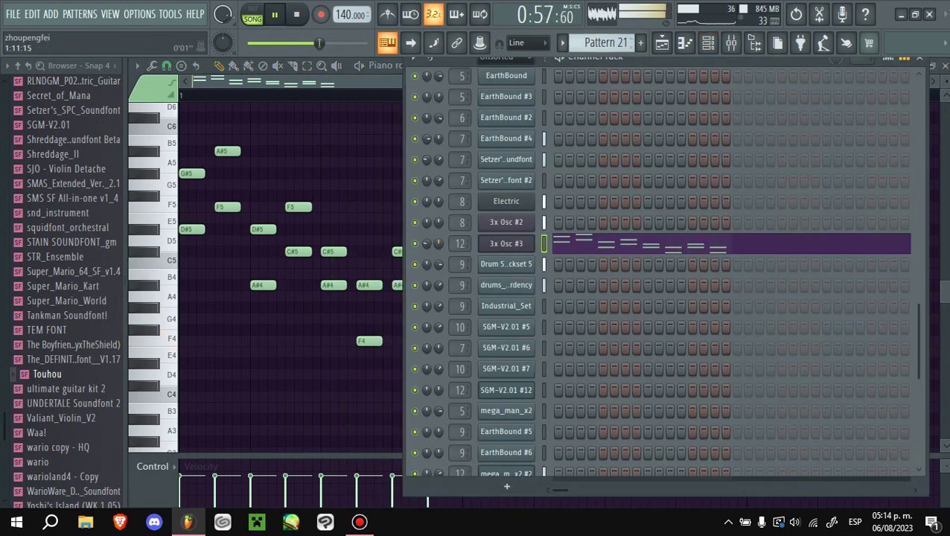
- Repeat the Pattern 21 clip back to back along Track 6 to fill it through the end of bar 48
key("F5")
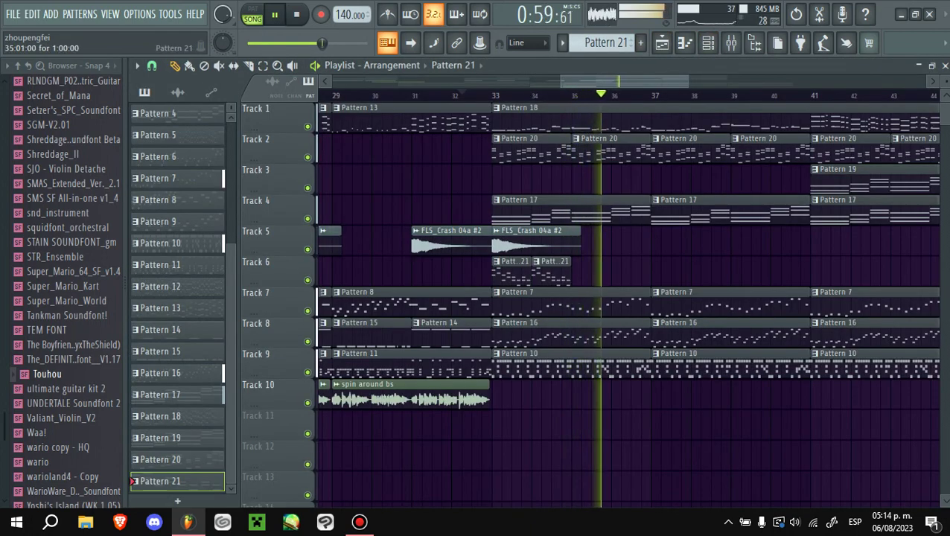
left_click_drag(618, 272, 894, 272)
scroll(625, 298, "down", 3)
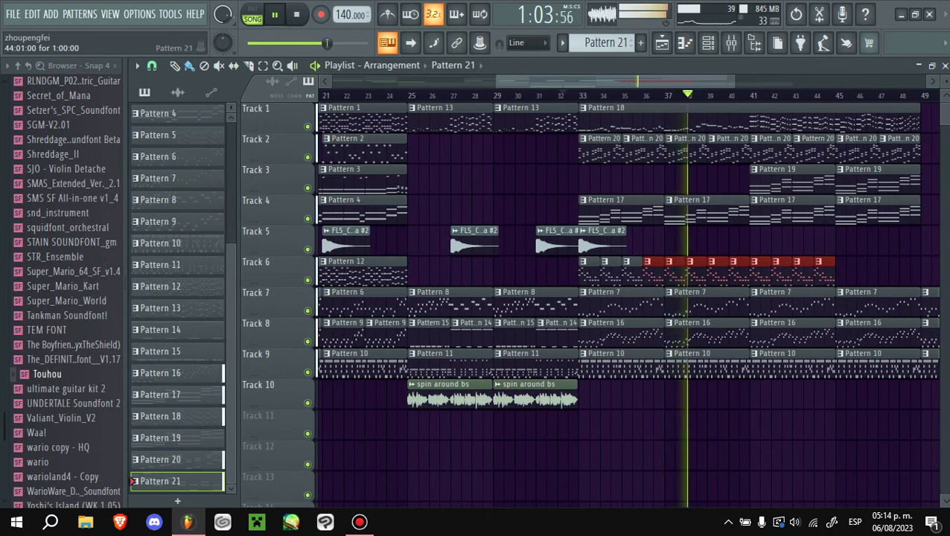
left_click_drag(817, 272, 903, 271)
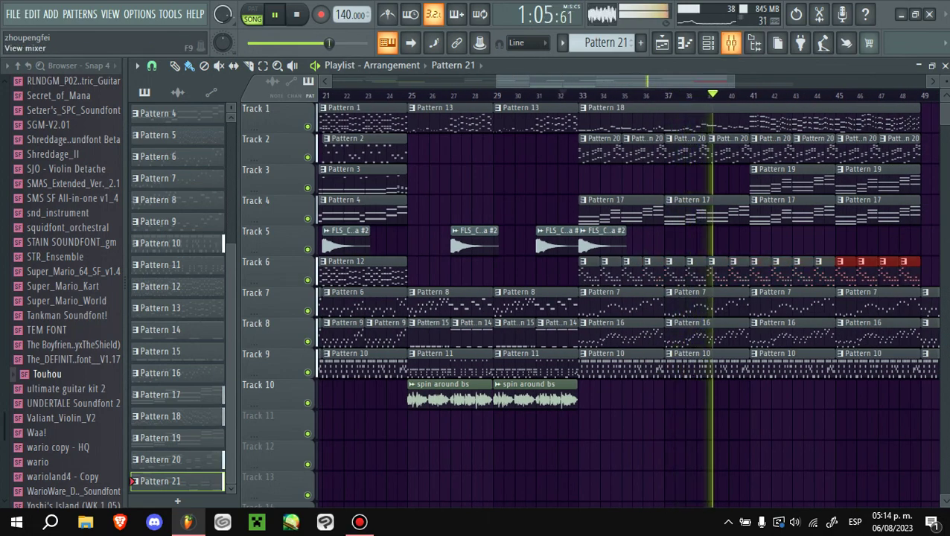
- Check the level of Insert 12 in the mixer while the arrangement plays, and stop playback
left_click(731, 43)
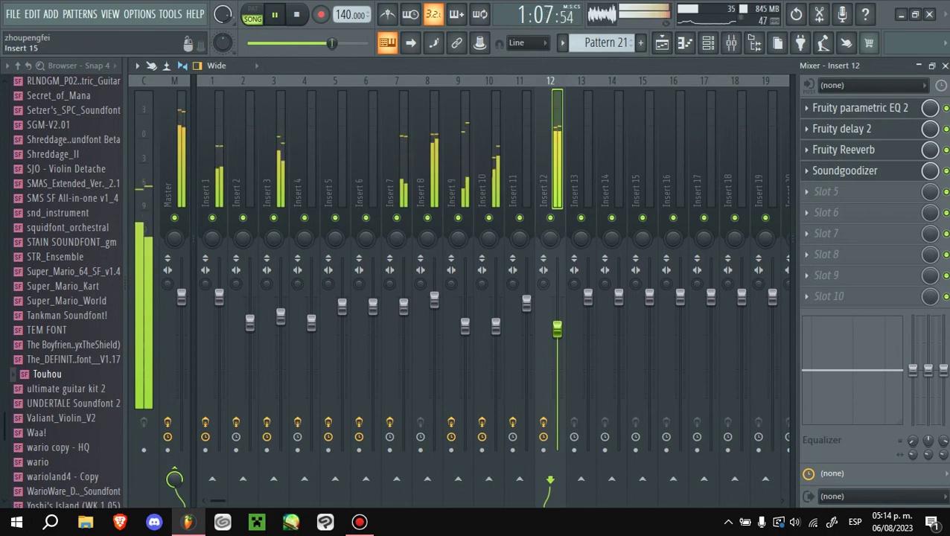
left_click(662, 43)
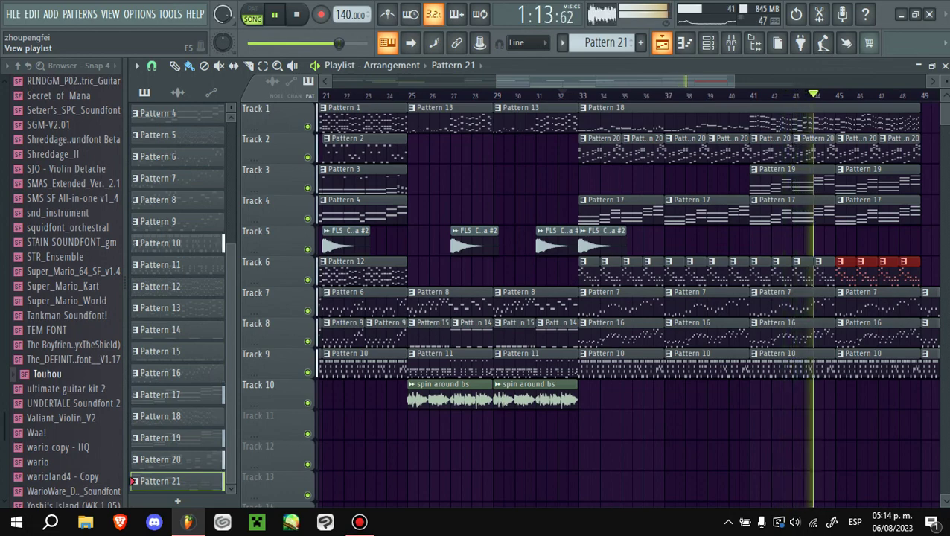
key("space")
- Place the "i think she is coming from me ( male )" sample from the skelldone assets folder on Track 10 at bar 41
scroll(65, 291, "up", 15)
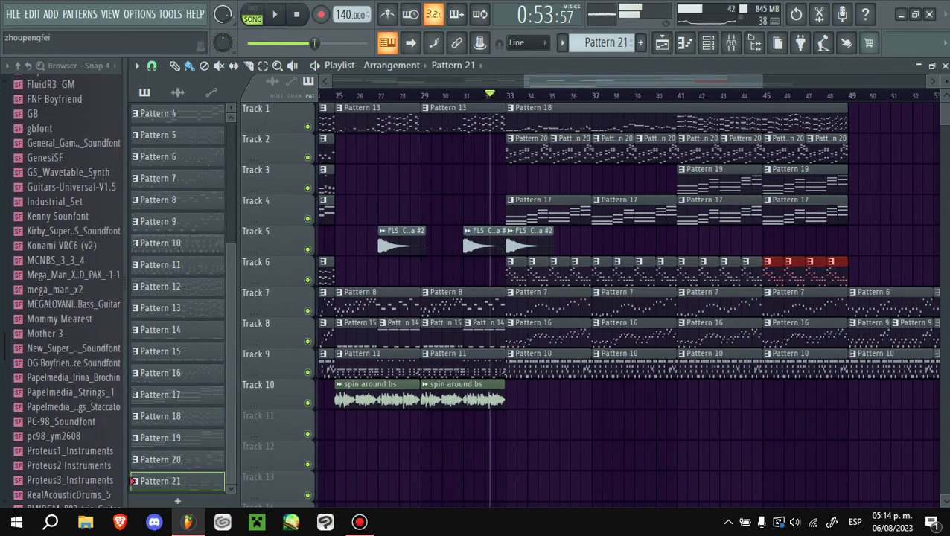
left_click(51, 314)
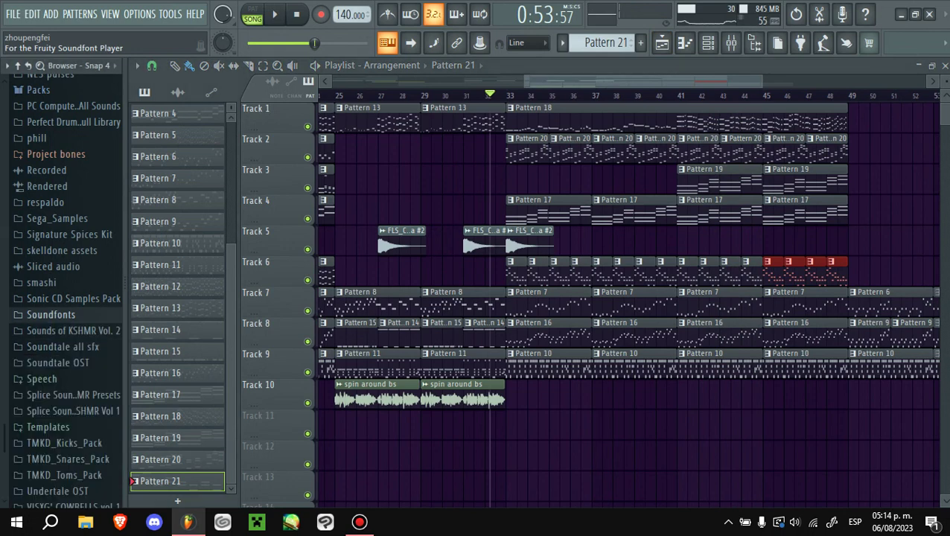
left_click(62, 250)
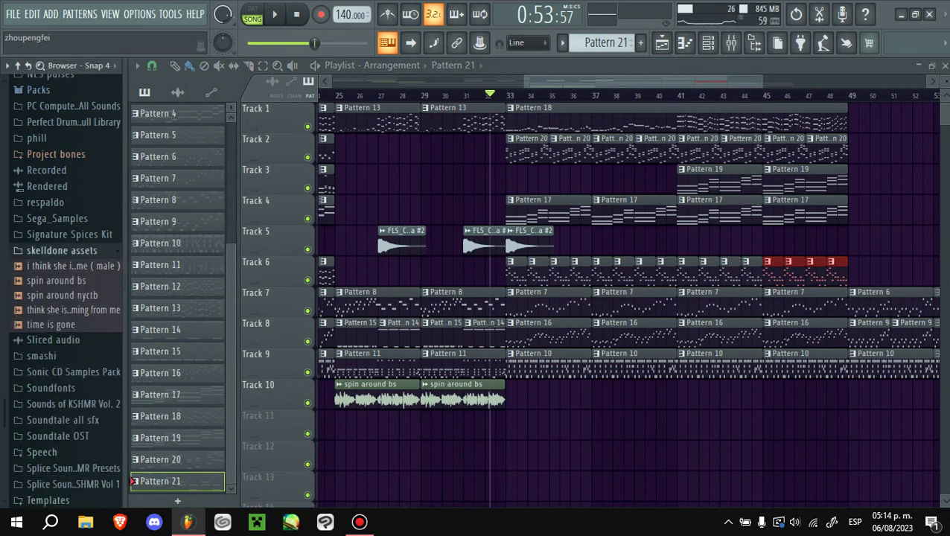
scroll(67, 308, "down", 5)
scroll(60, 223, "up", 3)
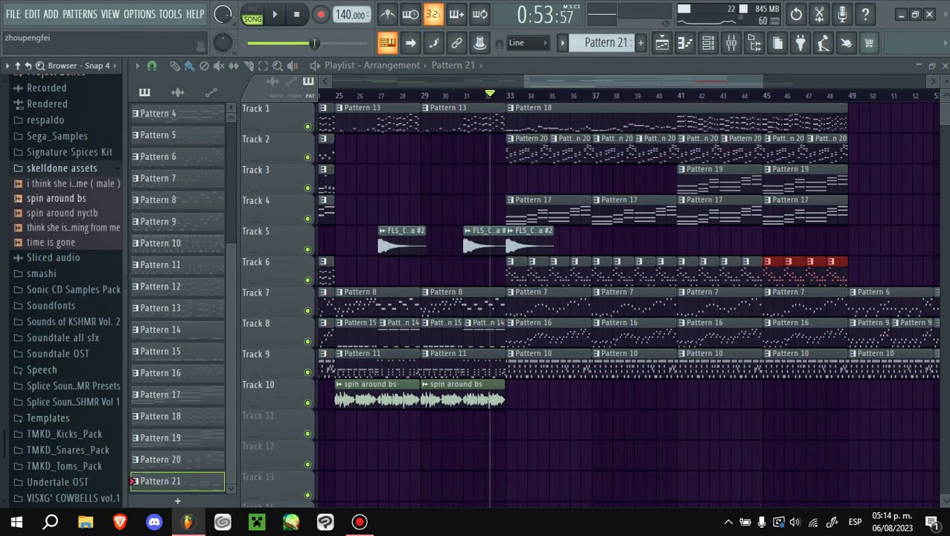
left_click_drag(89, 183, 674, 398)
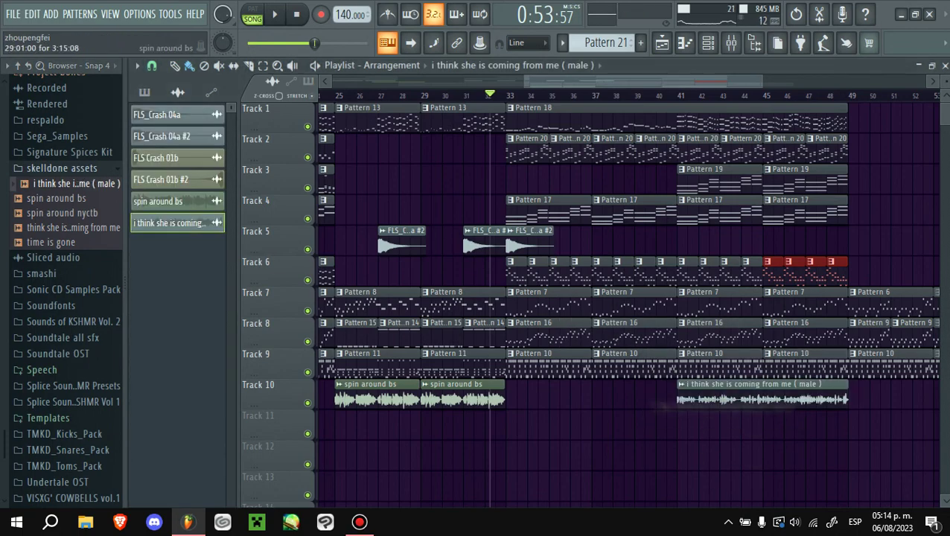
- With Track 10 soloed, normalize the new vocal sample and set its channel volume to 49%
right_click(307, 403)
scroll(753, 149, "up", 2)
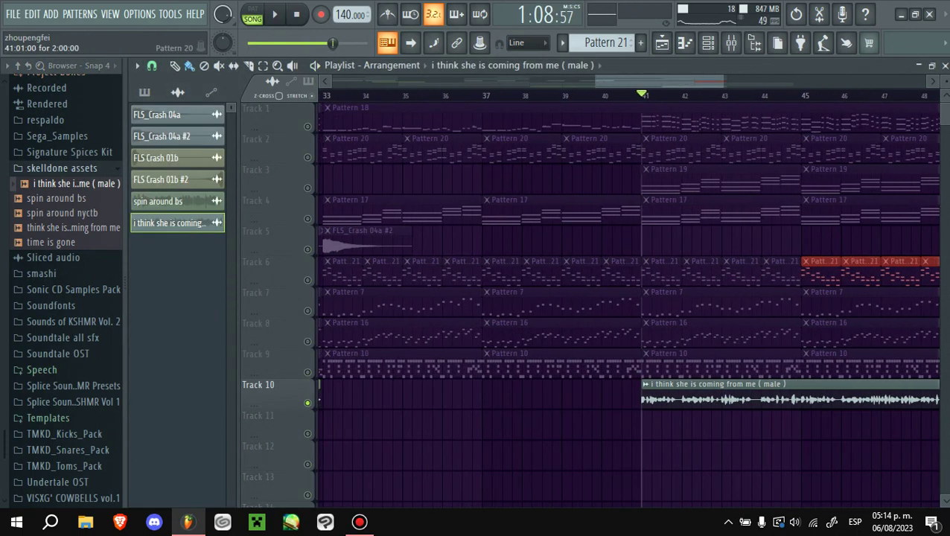
left_click(715, 384)
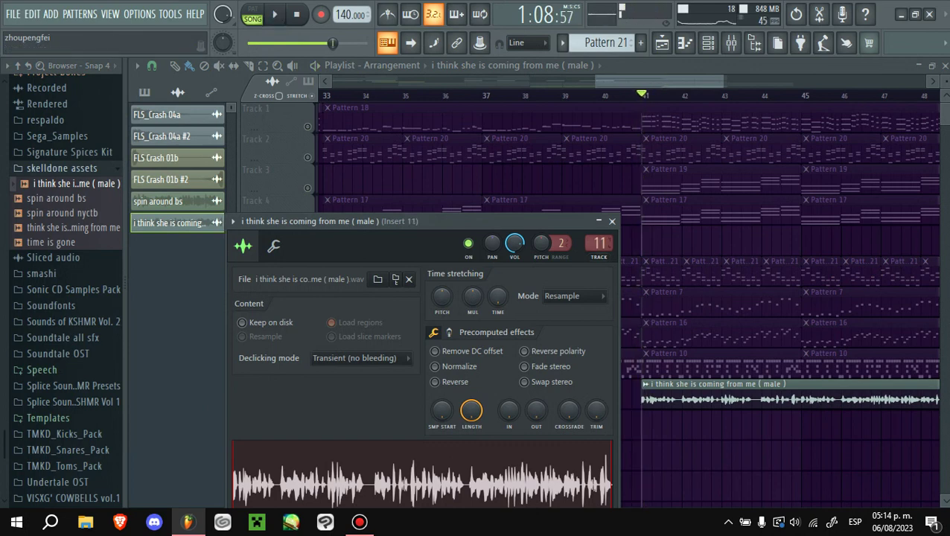
left_click(447, 366)
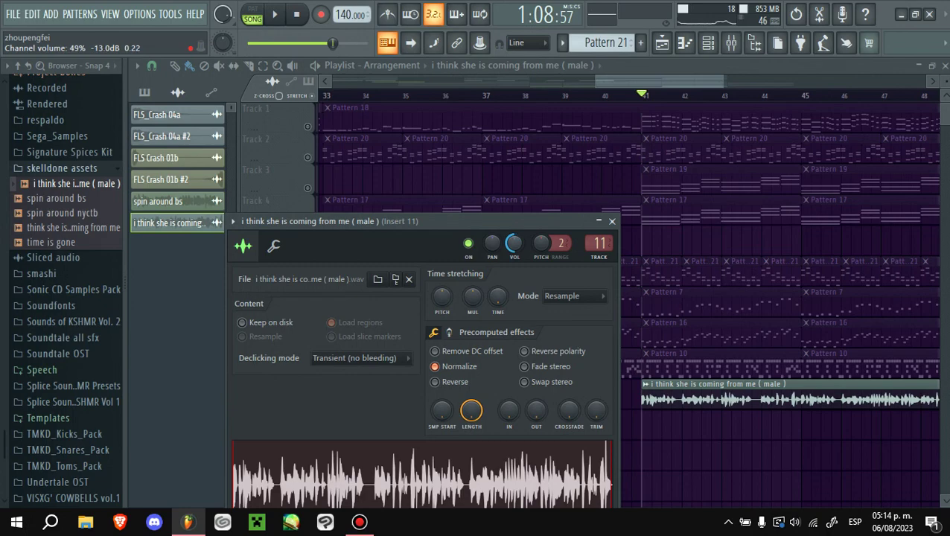
key("Escape")
- Play the full arrangement from bar 41 and set the vocal sample's channel volume to 66%
key("space")
scroll(626, 298, "down", 3)
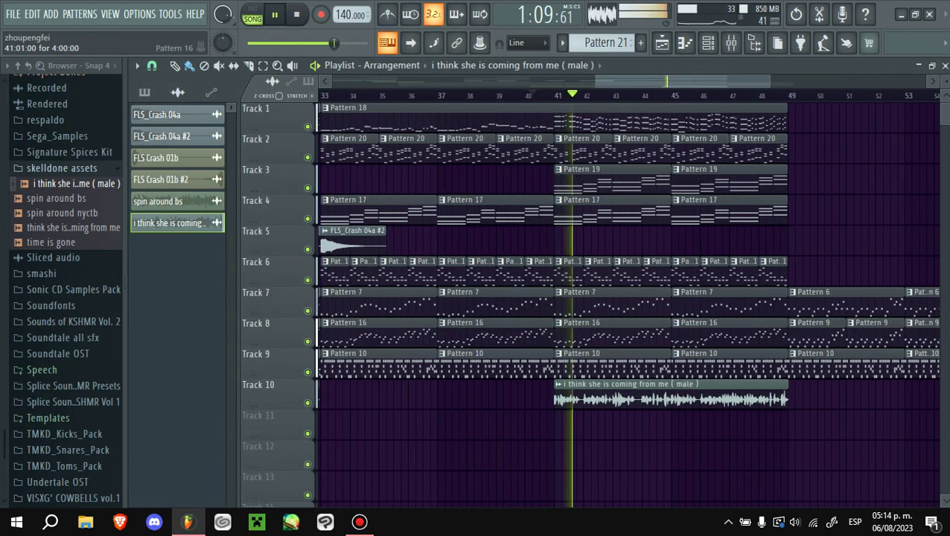
double_click(745, 395)
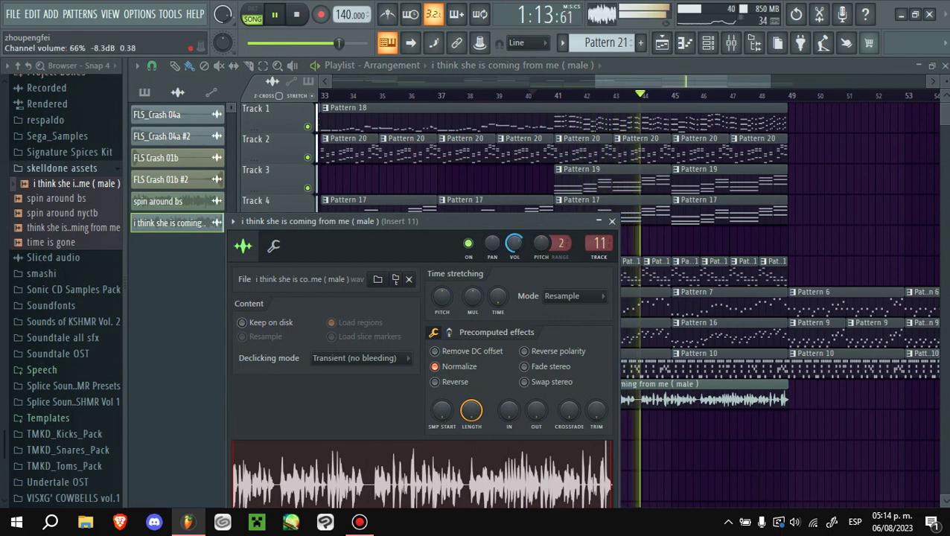
key("Escape")
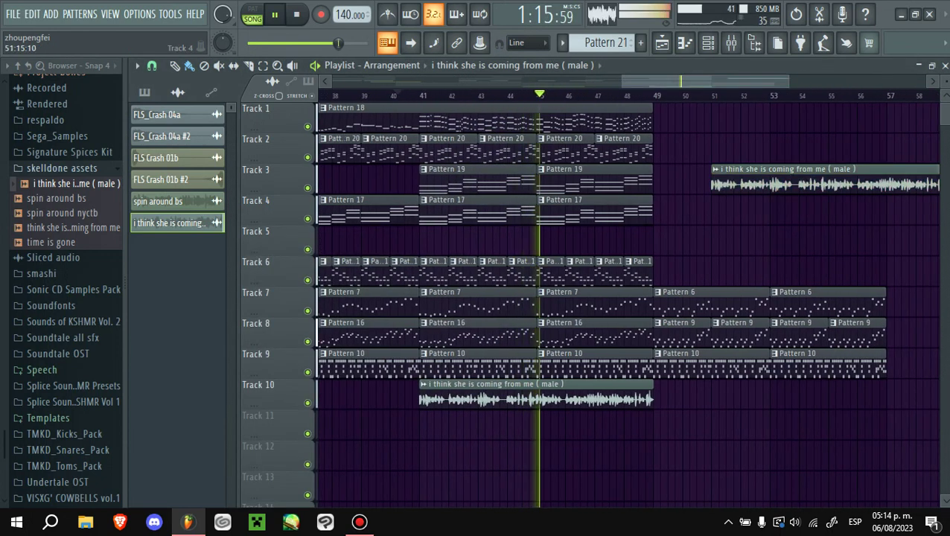
- Try a second copy of the vocal clip on Track 11 at bar 46 and reopen the sample's channel settings
scroll(625, 298, "up", 2)
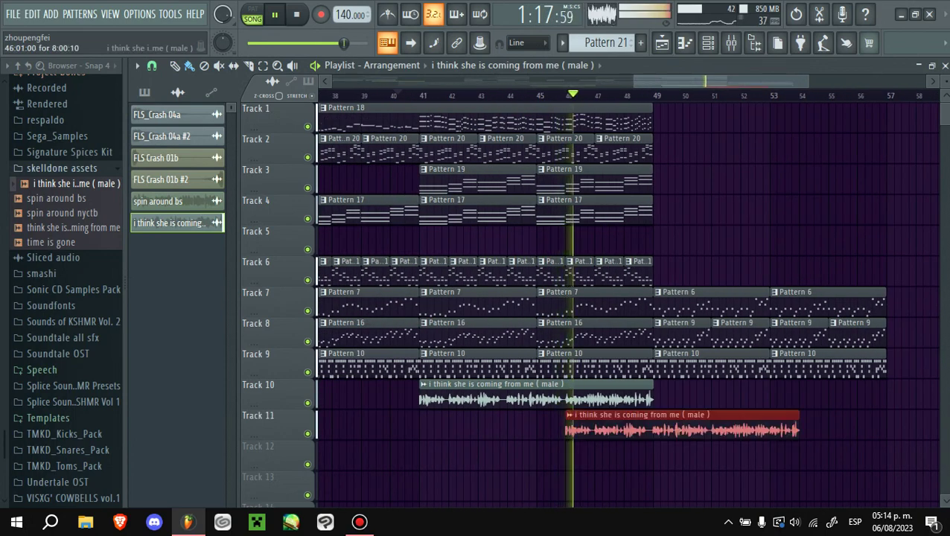
double_click(566, 395)
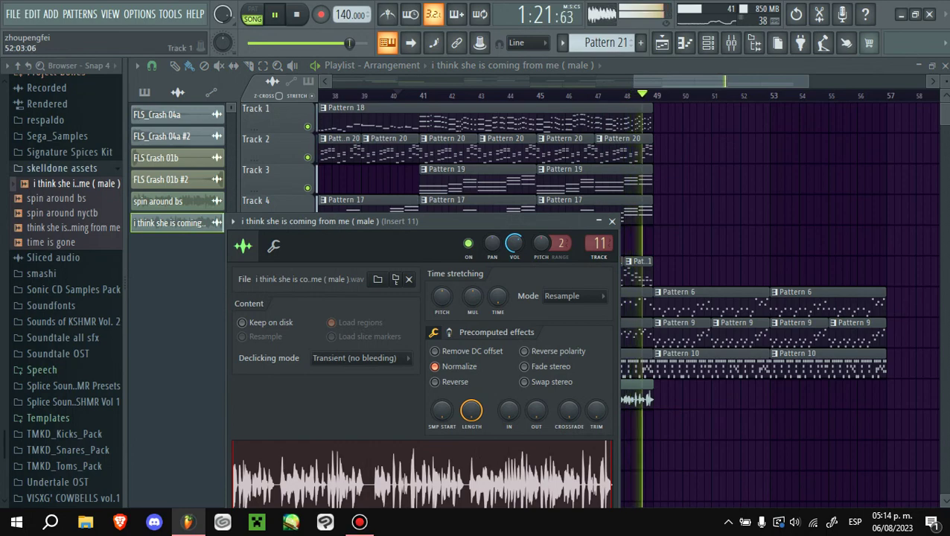
key("Escape")
- Listen to the arrangement past bar 49 to review how the vocal section leads into what follows
scroll(626, 298, "down", 4)
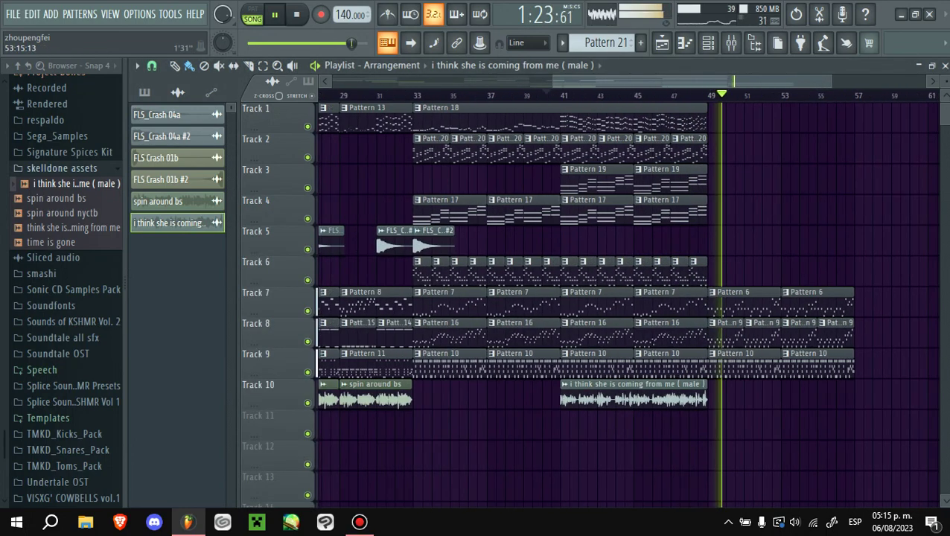
scroll(856, 179, "up", 3)
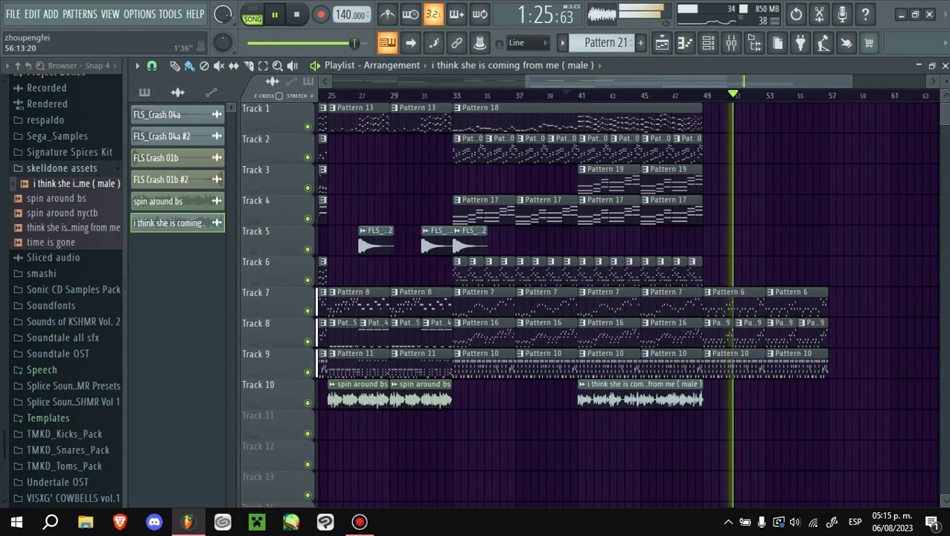
scroll(856, 179, "up", 3)
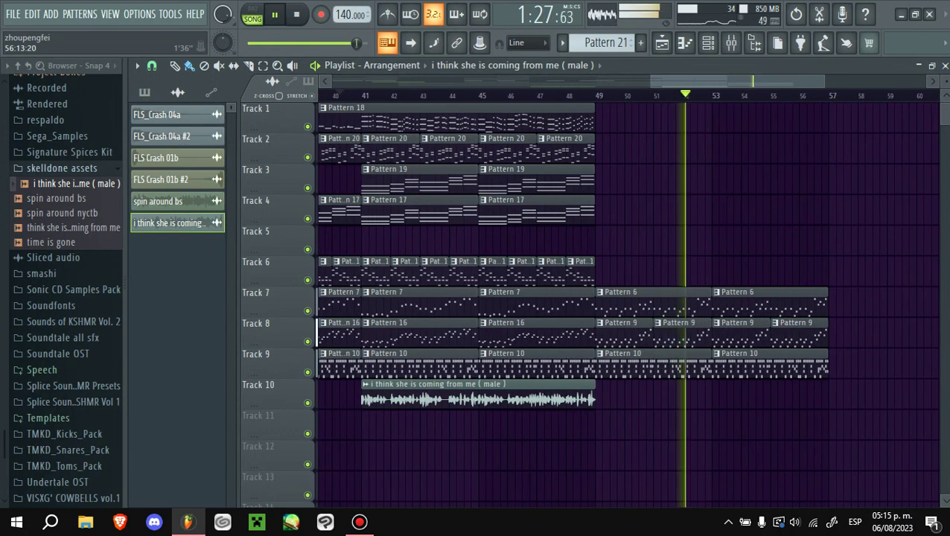
scroll(857, 179, "down", 5)
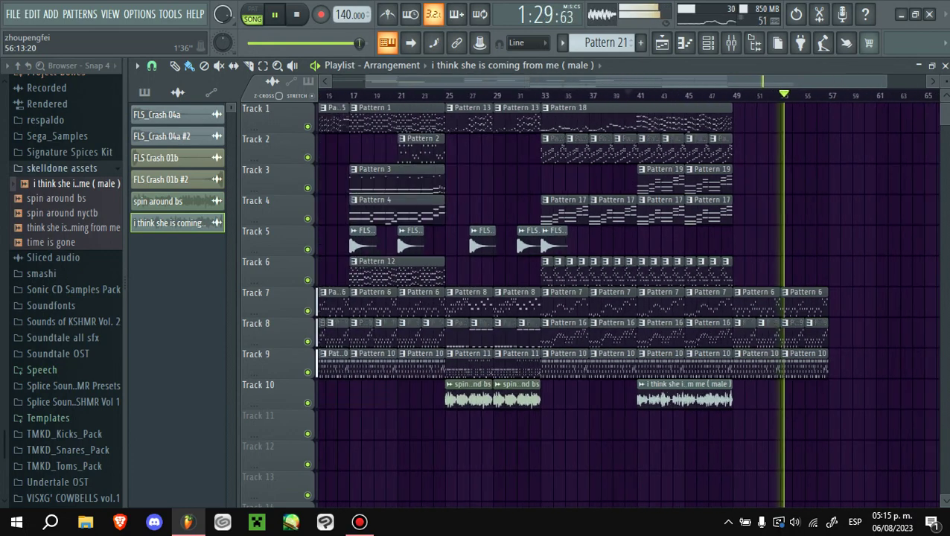
key("space")
- Copy the EarthBound melody notes in bars 1 to 3 of Pattern 5
double_click(421, 119)
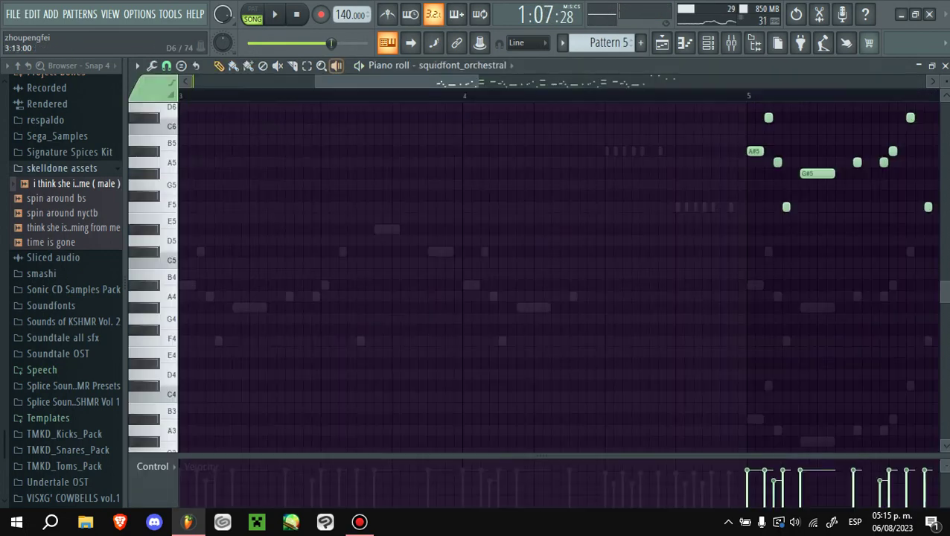
scroll(559, 276, "down", 3)
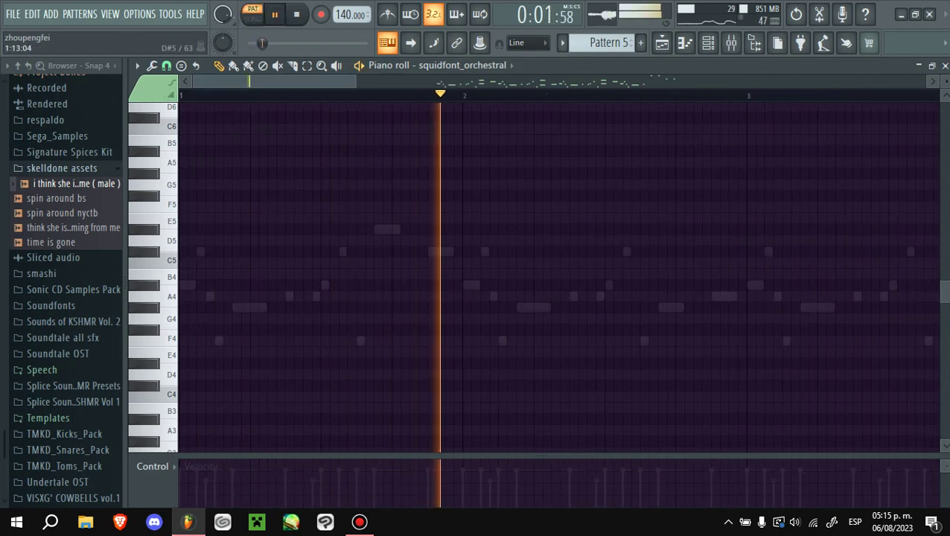
key("Down")
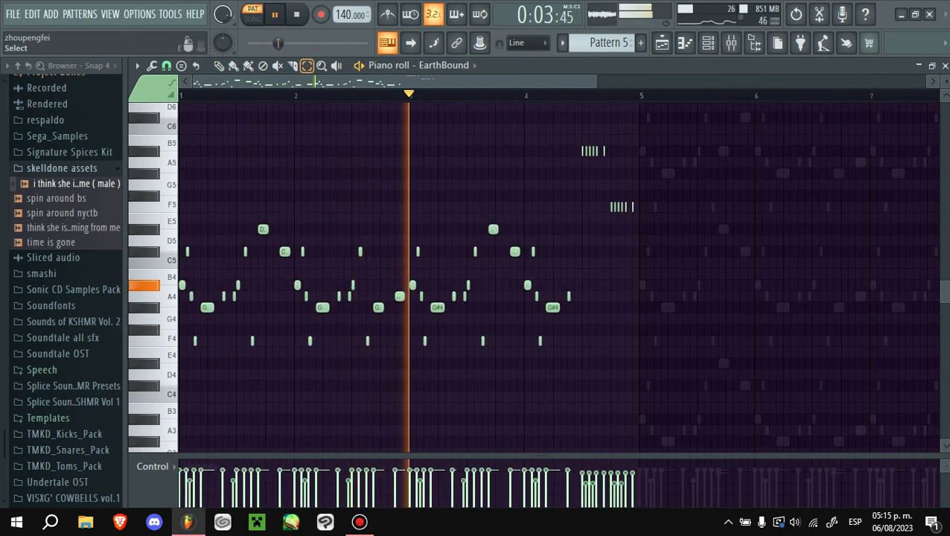
left_click_drag(472, 214, 180, 398)
key("space")
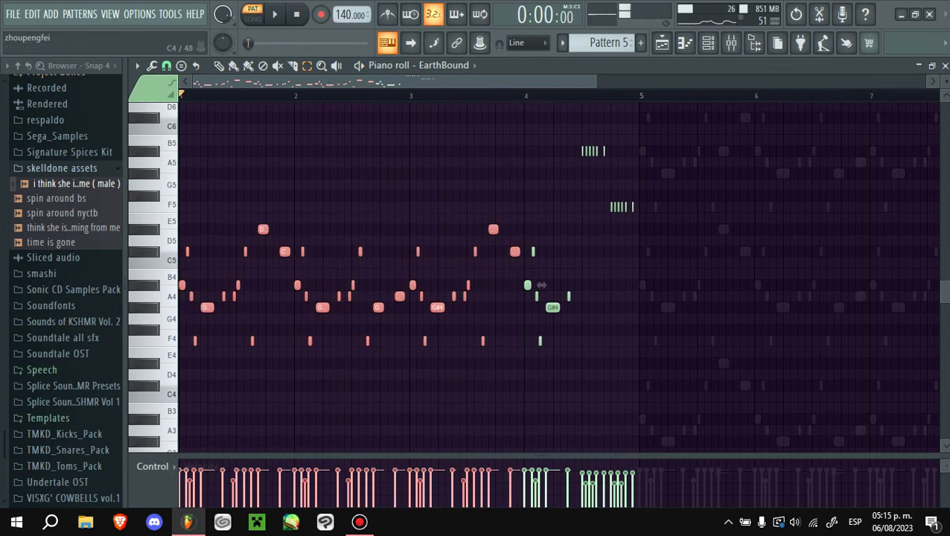
- Create Pattern 22, paste the copied melody into its EarthBound #2 channel, and play it
key("F5")
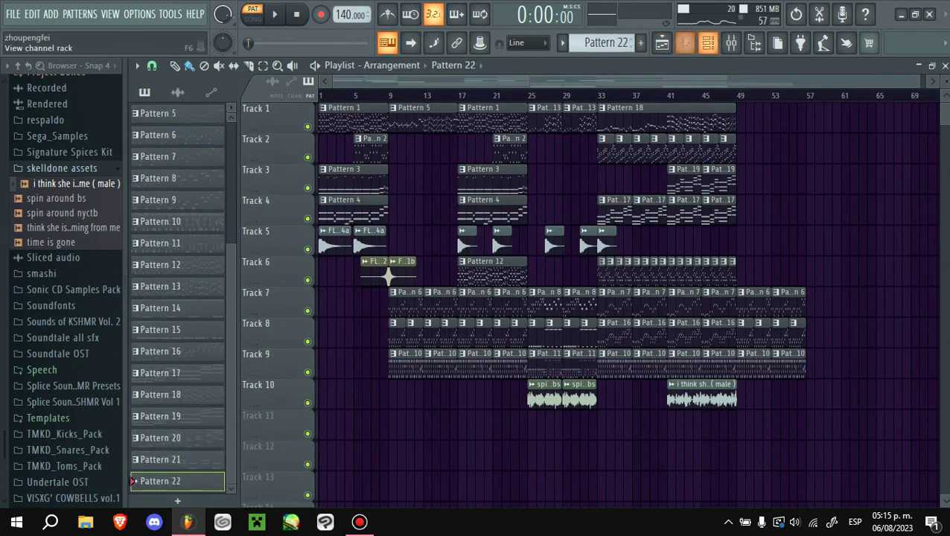
key("F7")
left_click(420, 65)
left_click(462, 289)
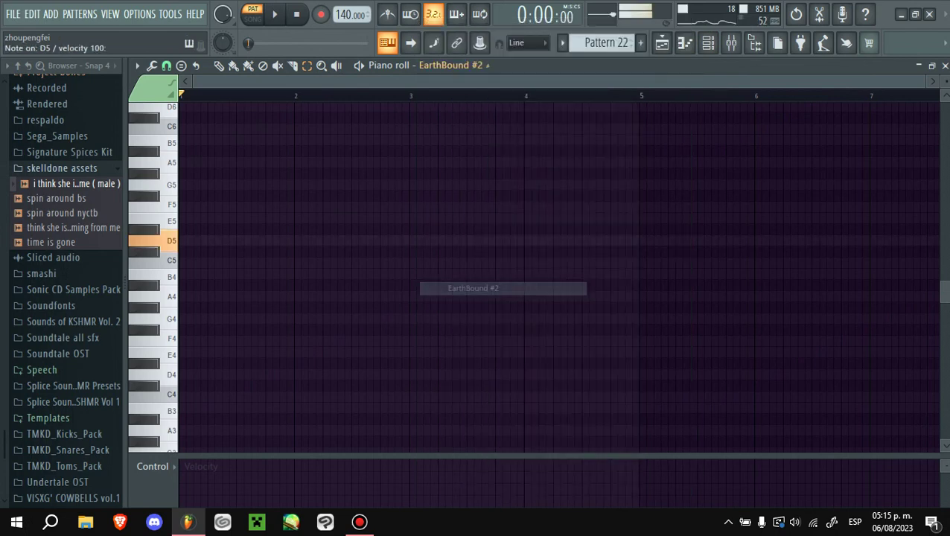
key("ctrl+v")
key("space")
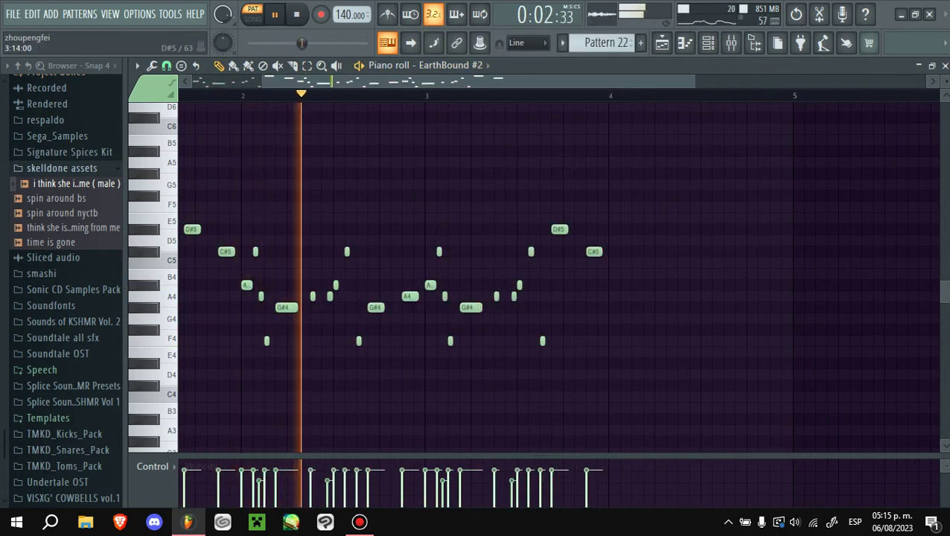
- Write bar 4 of the Pattern 22 melody as F5, G#5, D#5, F5, C#5, D#5, A#4, G#4 and play it
scroll(428, 81, "up", 2)
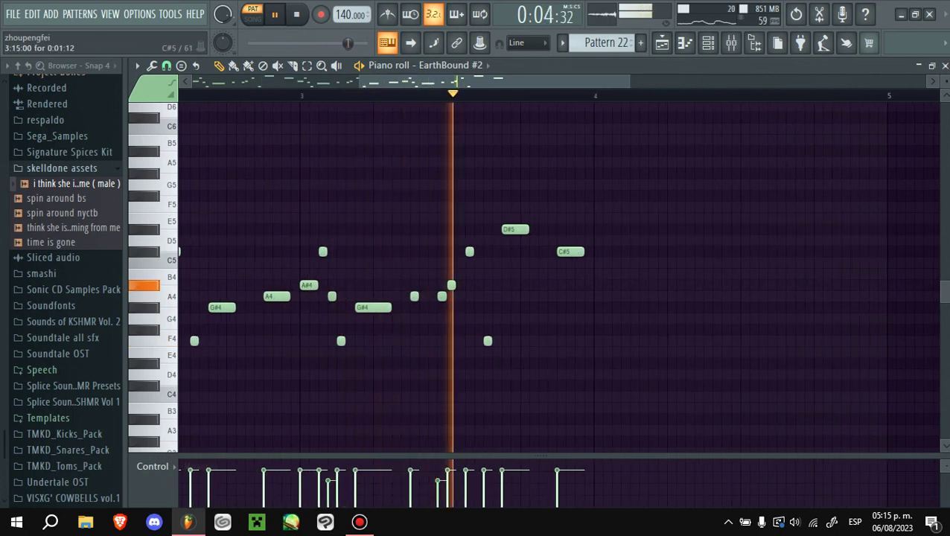
left_click(601, 206)
key("space")
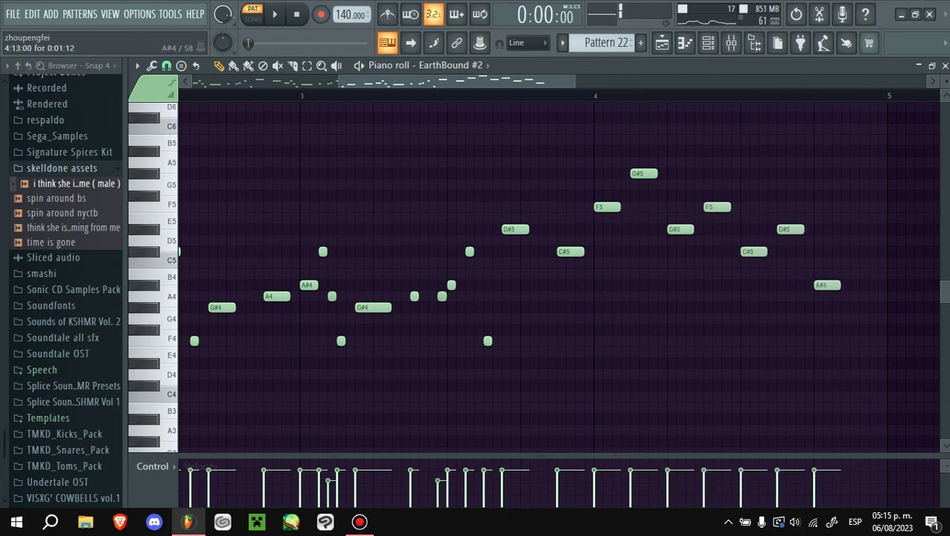
key("F5")
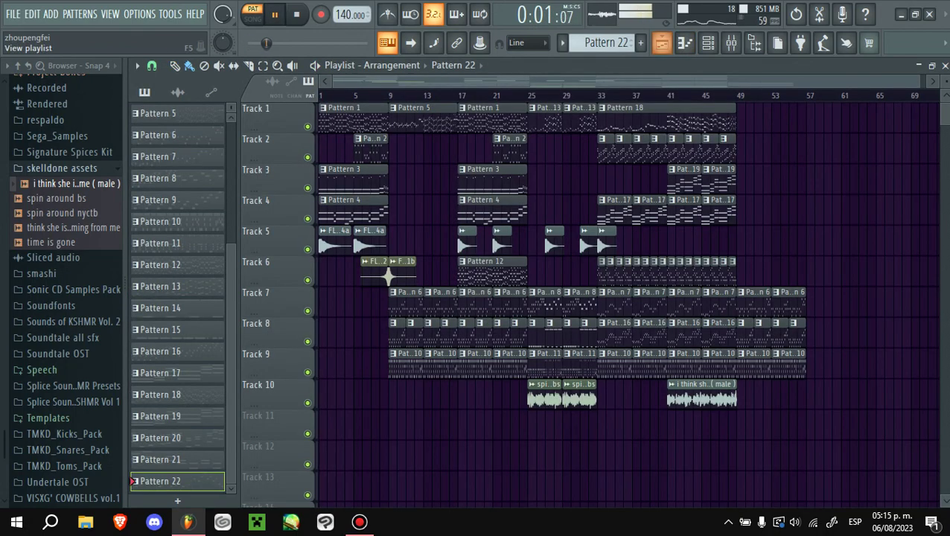
scroll(737, 119, "up", 3)
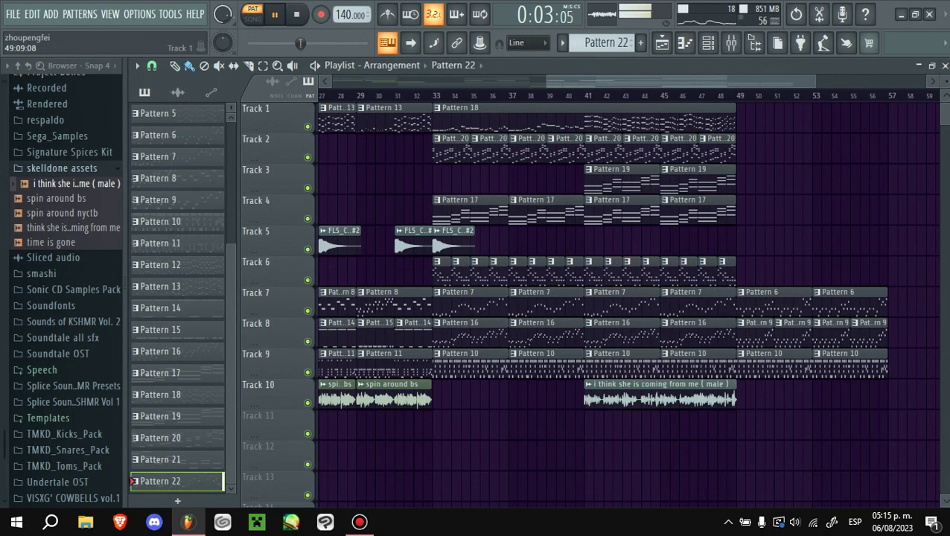
key("F7")
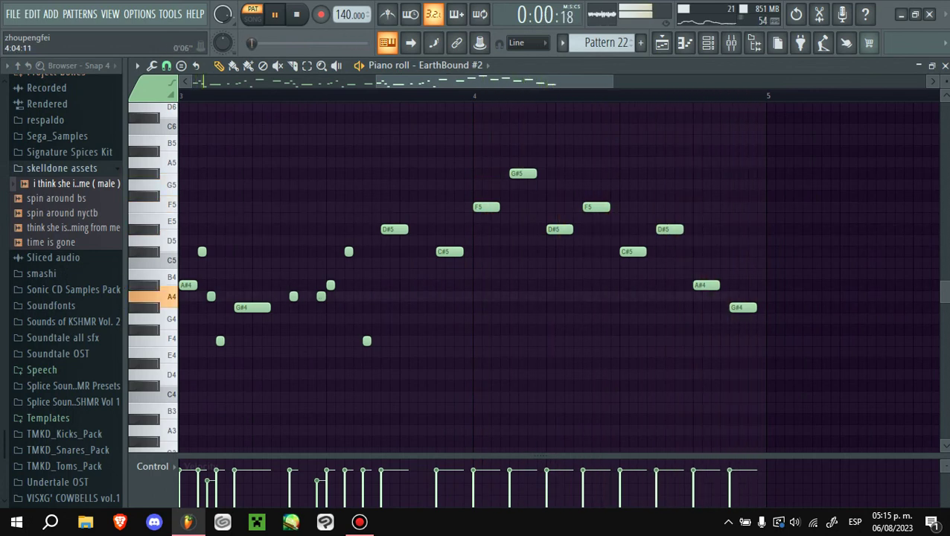
- Place Pattern 22 on Track 1 at bar 49 and play it in song mode
key("F5")
key("l")
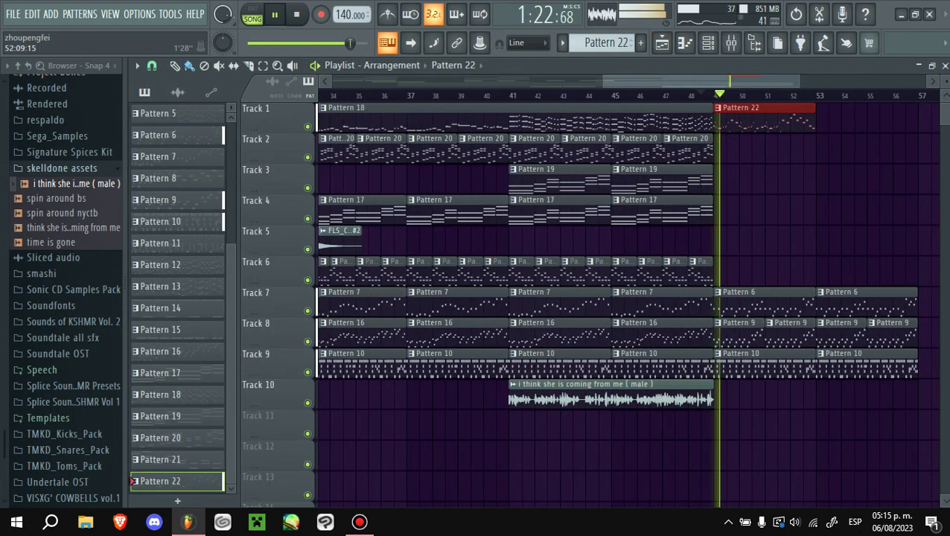
- Duplicate the four-bar Pattern 22 melody into bars 5 to 8 and end bar 5 with short C#5 and D#5 notes
scroll(819, 149, "up", 1)
key("F7")
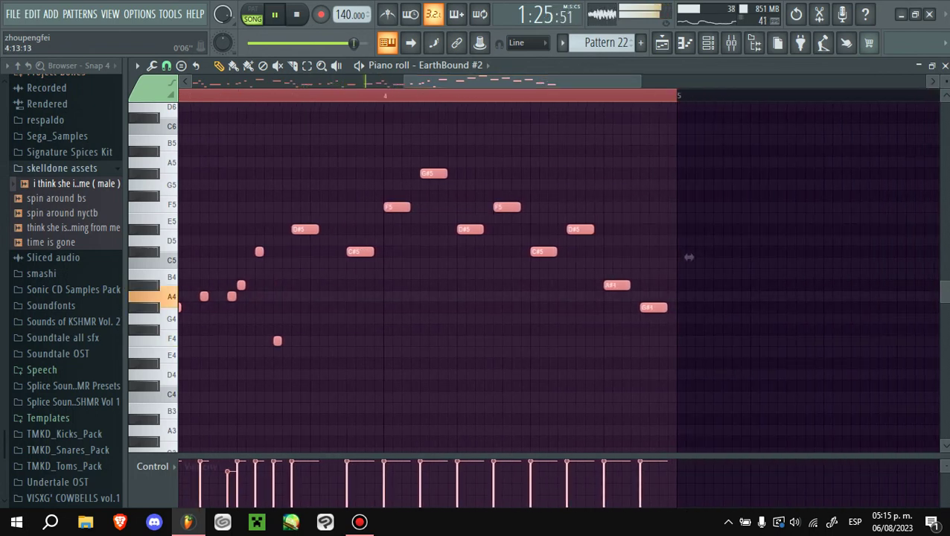
scroll(689, 257, "down", 4)
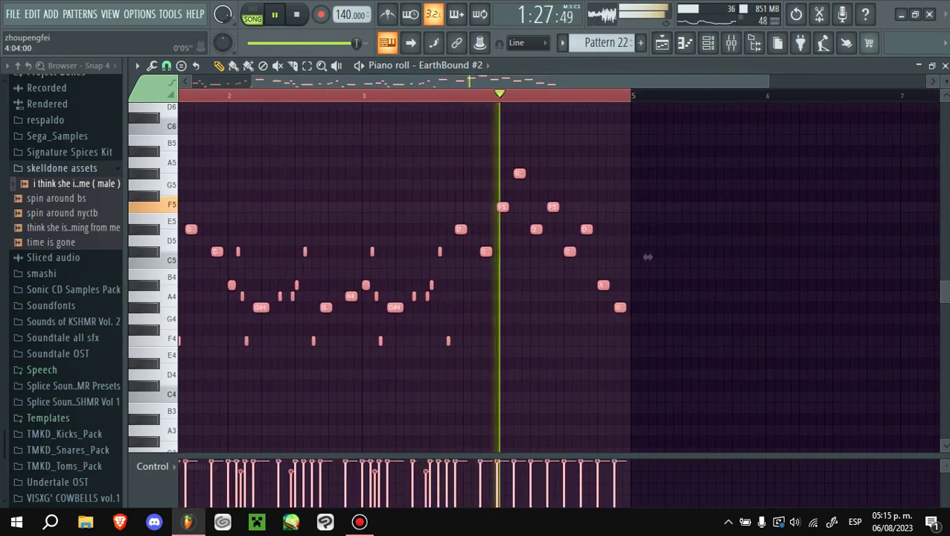
scroll(648, 257, "right", 4)
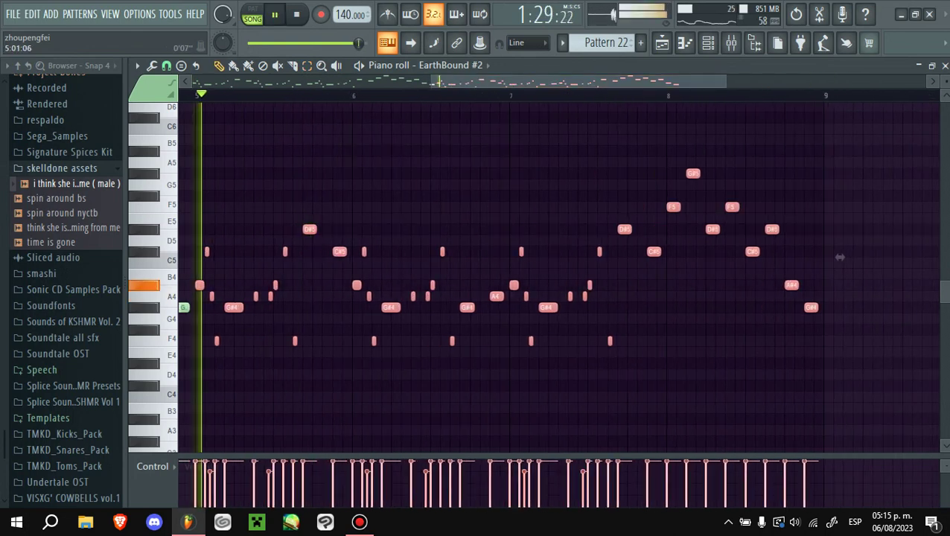
scroll(840, 257, "up", 3)
key("space")
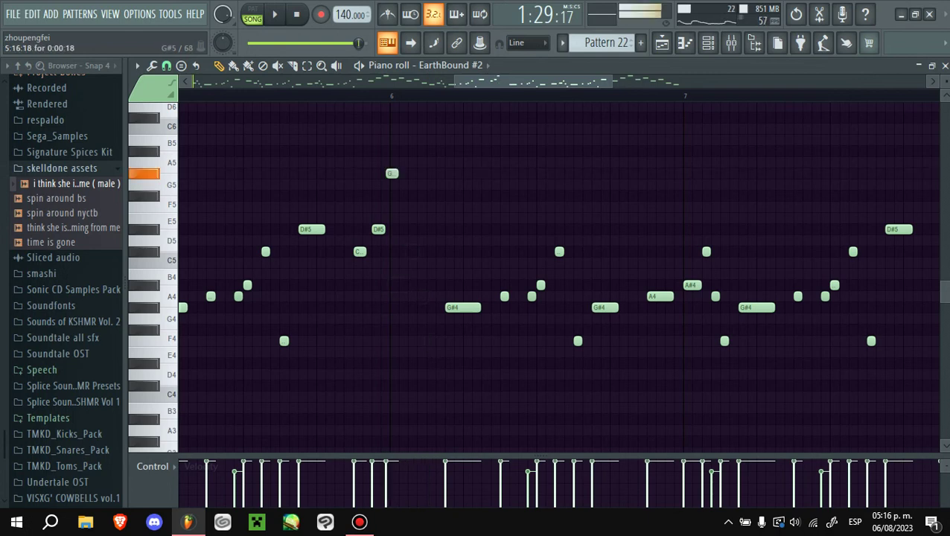
- Replace the copied notes in the first half of bar 6 with F5, G#5, A#5 and F5, auditioning the pitches
left_click_drag(392, 174, 396, 151)
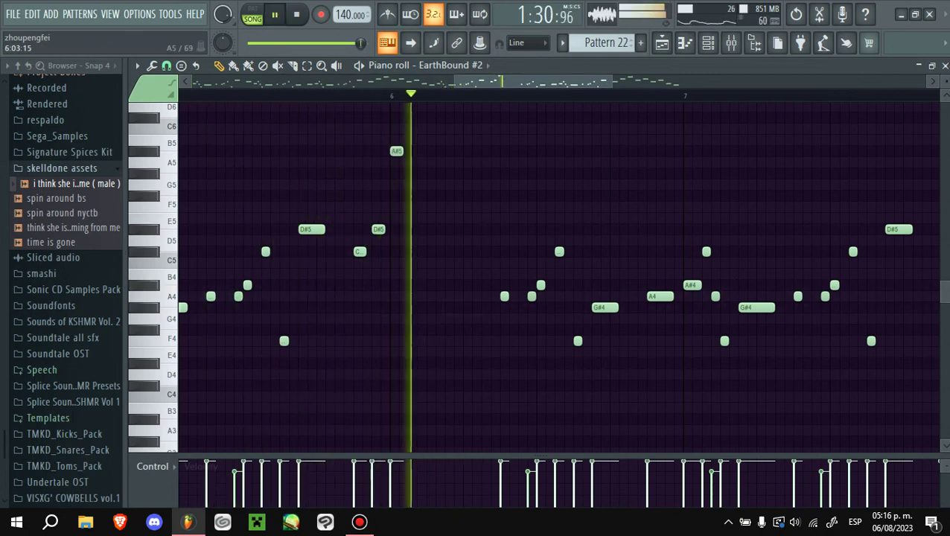
right_click(463, 307)
key("space")
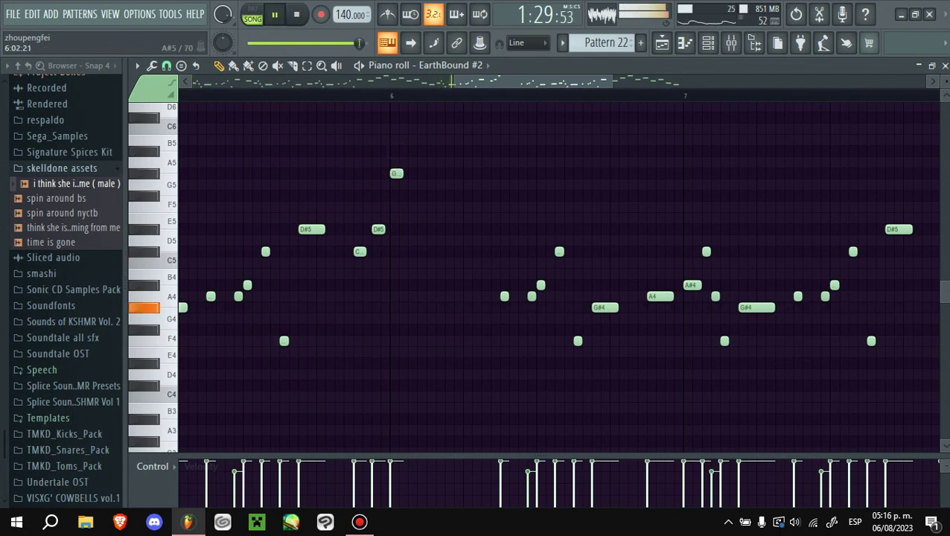
scroll(434, 217, "up", 2)
left_click(434, 218)
key("space")
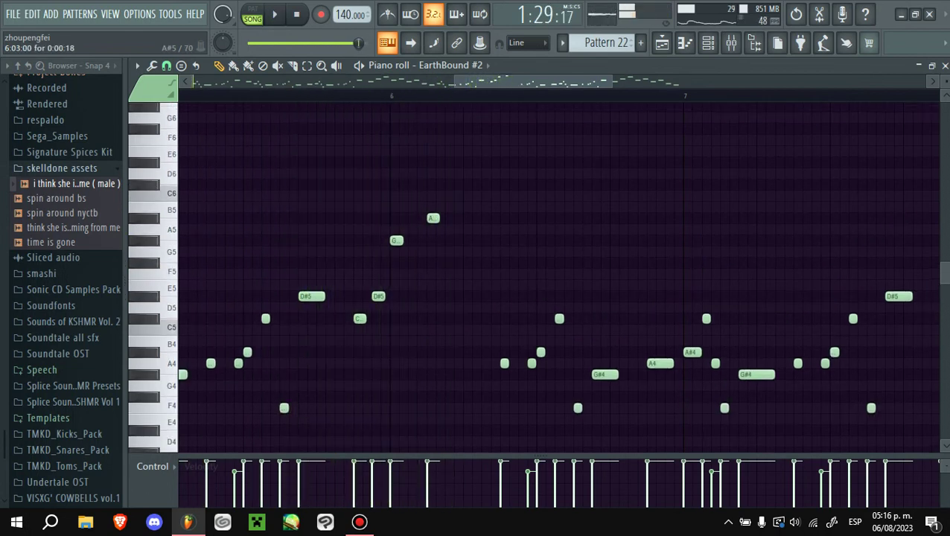
right_click(433, 217)
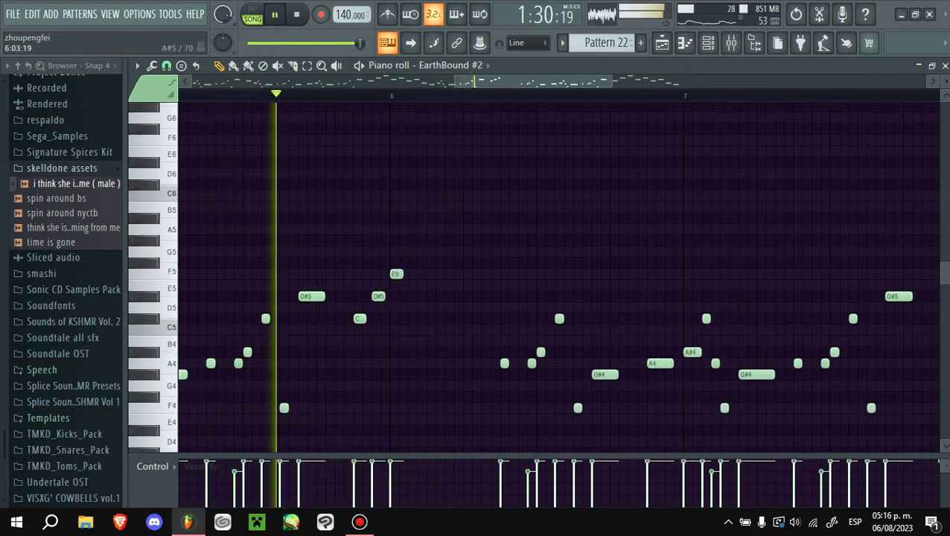
key("space")
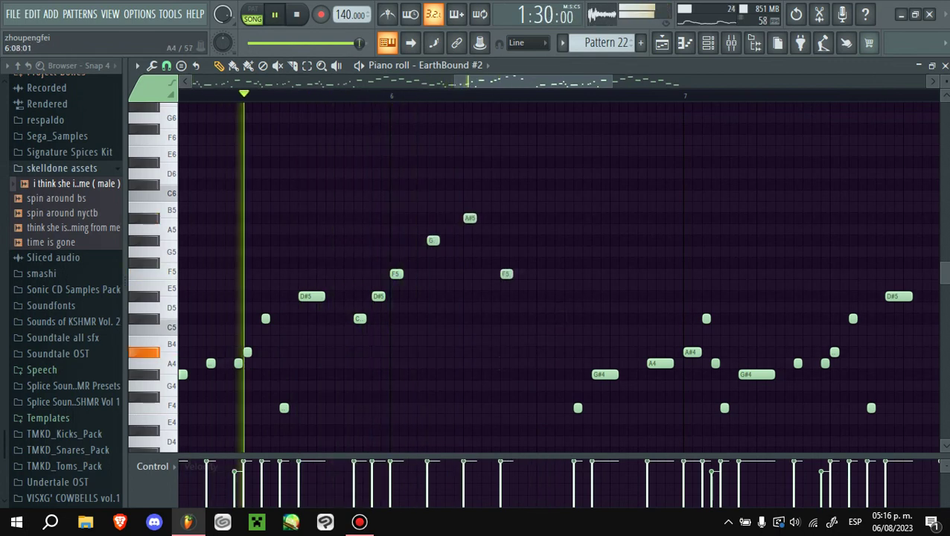
- Finish bar 6 with longer A#5, C#6 and D#6 notes in place of the copied ones and play it
key("space")
left_click(543, 217)
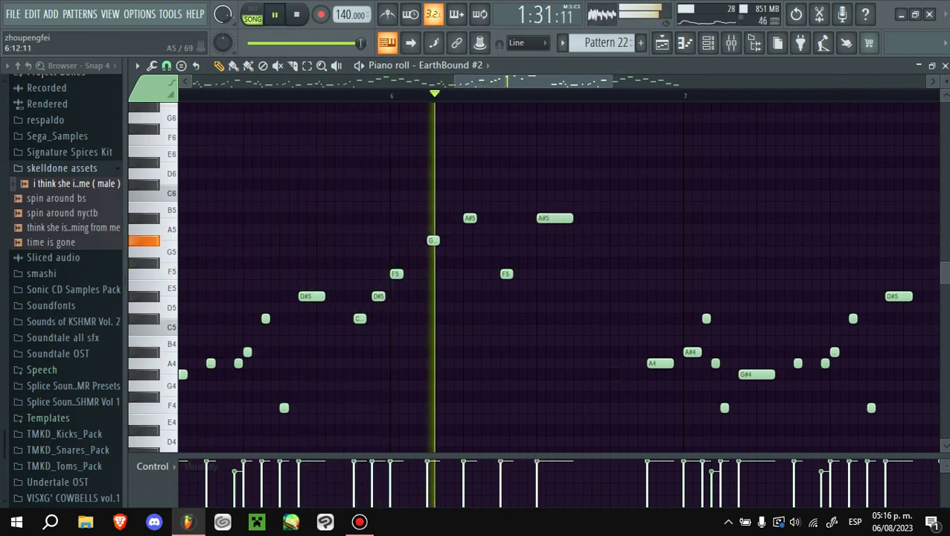
right_click(578, 407)
right_click(605, 373)
key("space")
left_click(599, 196)
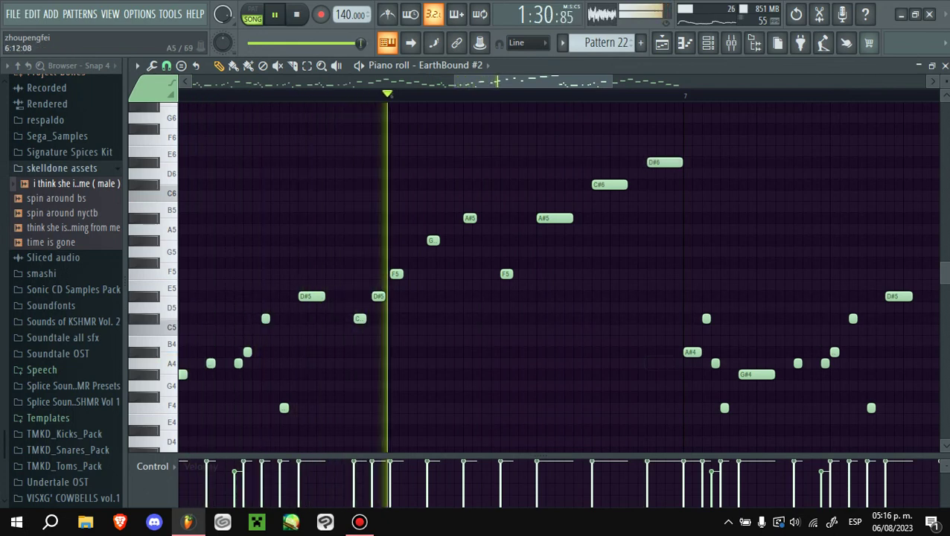
key("space")
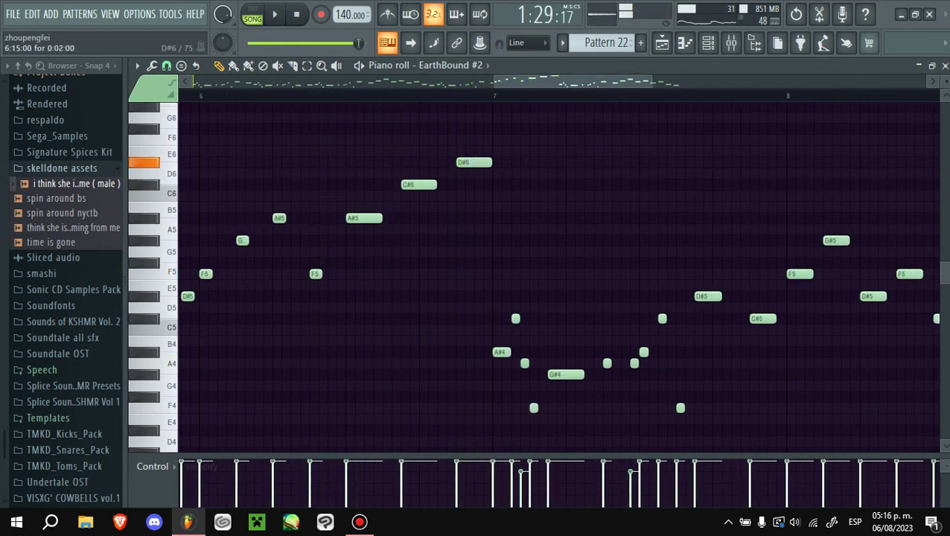
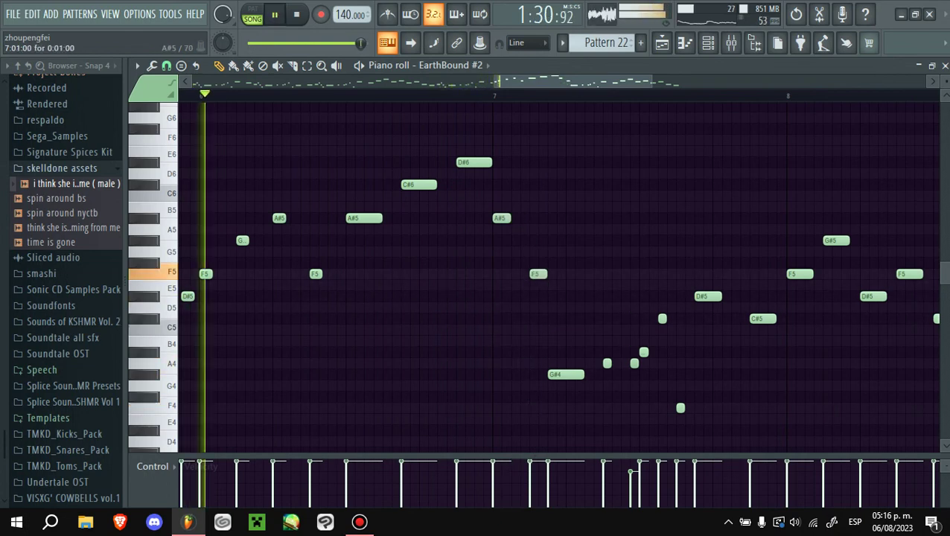
- Rewrite bar 7 as A#5, F5, A#4, C#5, C5, F5, C#5, A#4, checking it in playback
key("space")
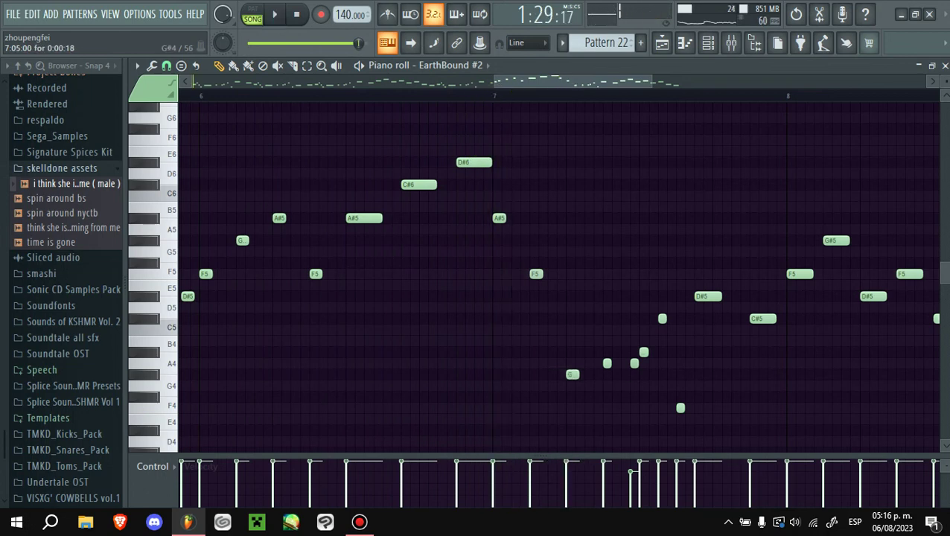
left_click(663, 43)
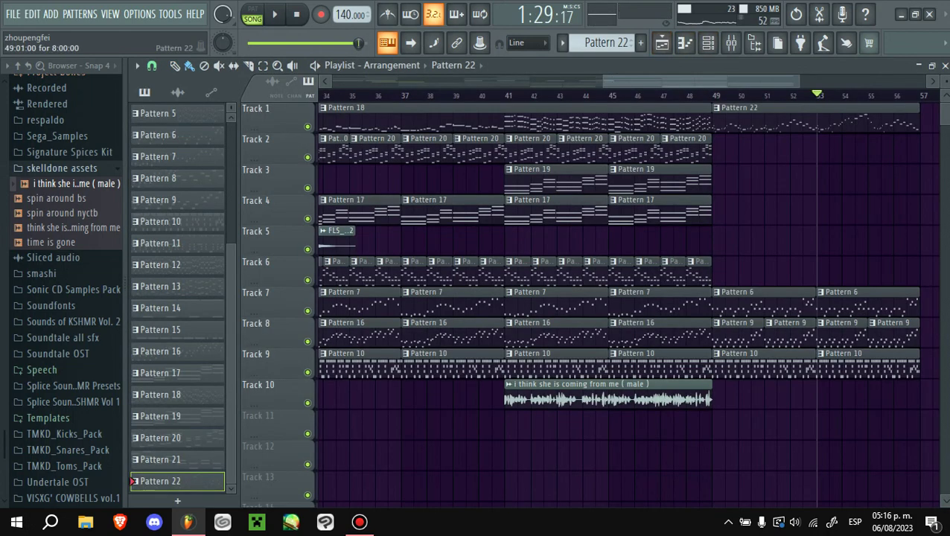
key("space")
key("F7")
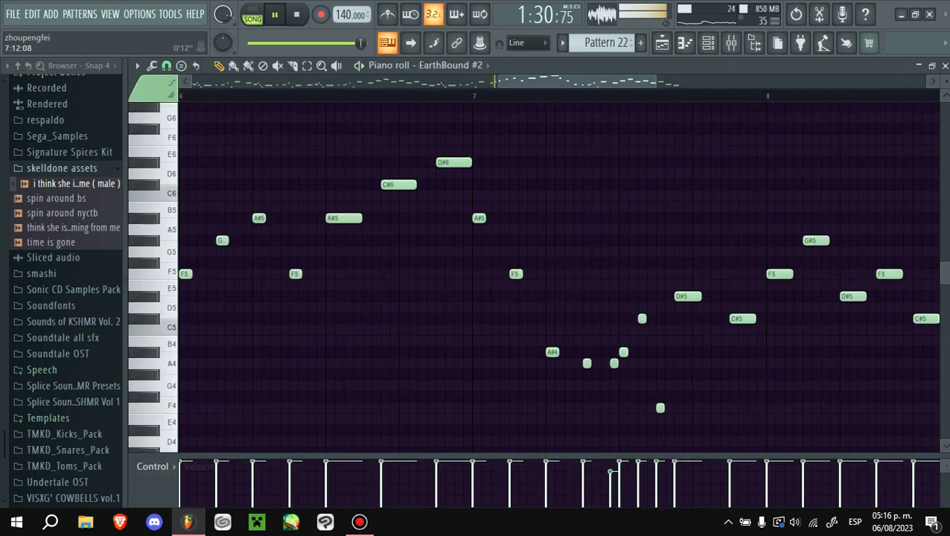
scroll(559, 275, "up", 1, "ctrl")
scroll(559, 275, "down", 2)
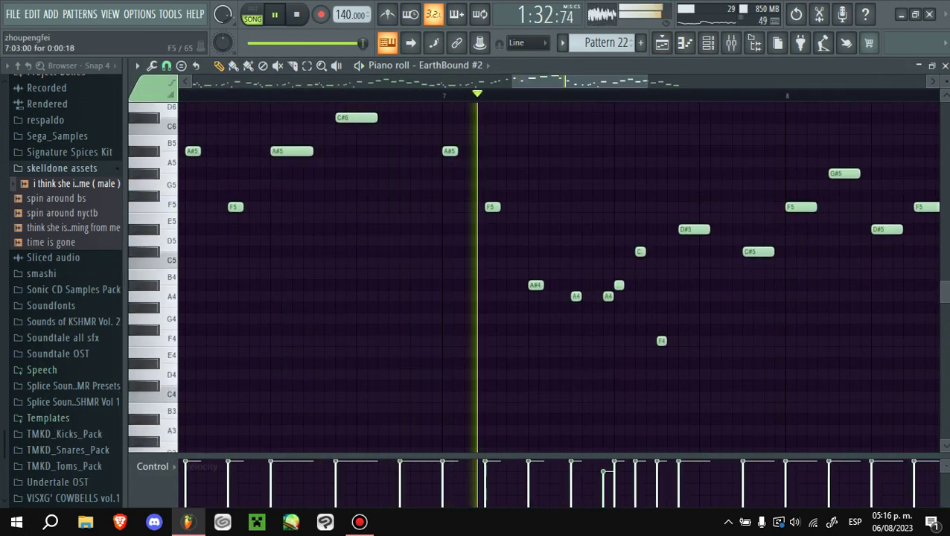
key("space")
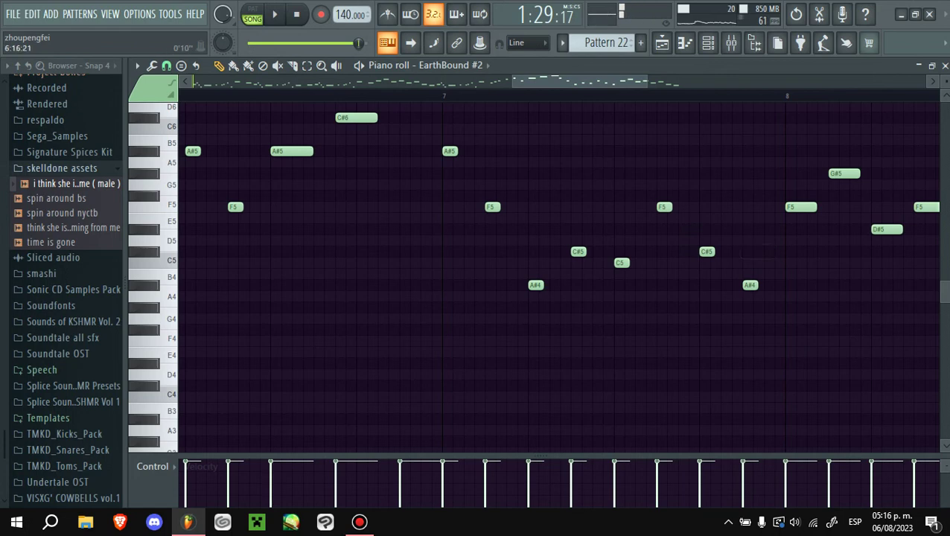
- Play the new phrase and delete the eight copied notes in bar 8
key("space")
scroll(559, 275, "up", 1)
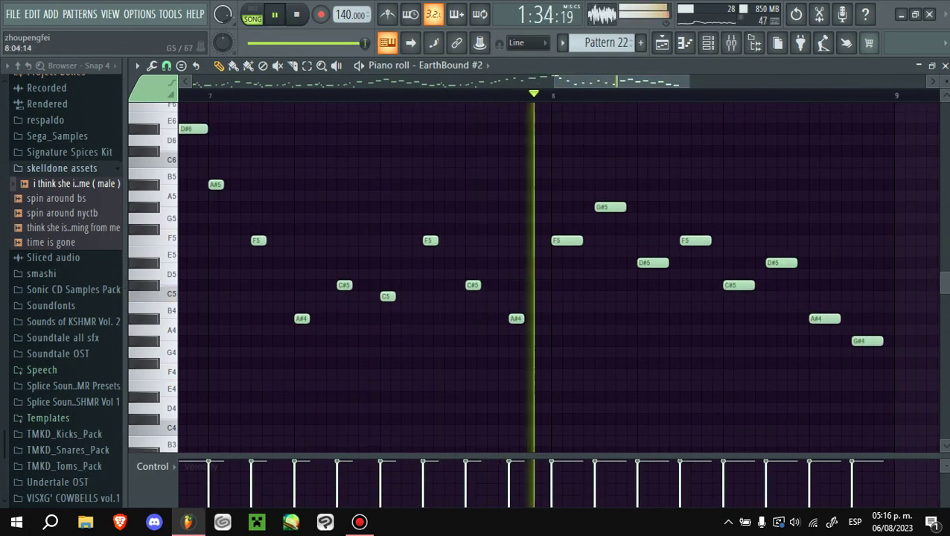
right_click(566, 240)
right_click(611, 207)
right_click(653, 262)
right_click(695, 240)
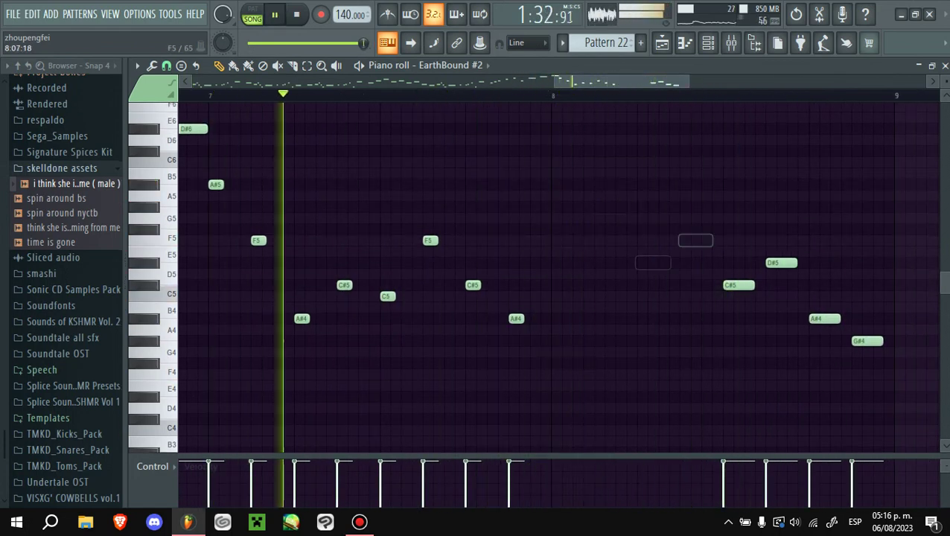
right_click(739, 285)
right_click(782, 262)
right_click(825, 318)
right_click(867, 340)
key("space")
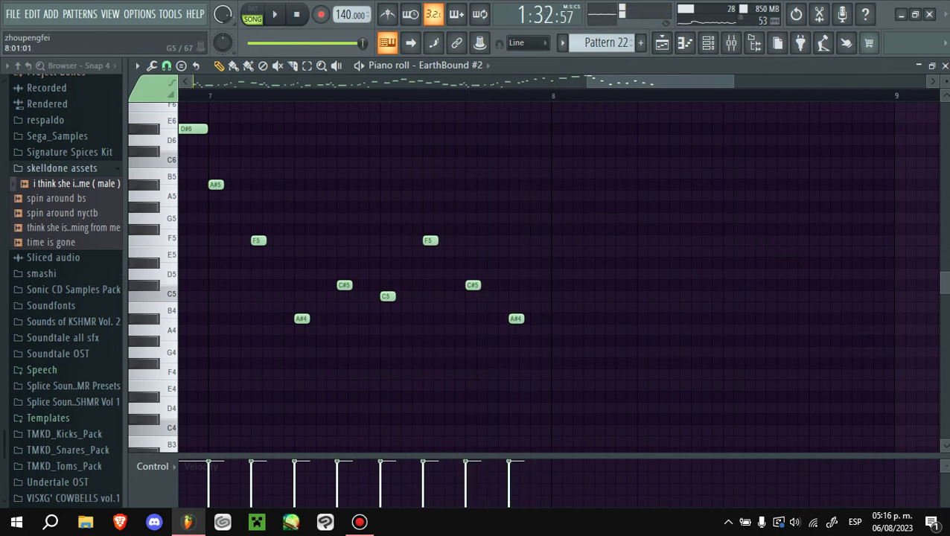
- Try a short G#5 note at the start of bar 8 and at its third step
left_click_drag(558, 218, 558, 206)
key("space")
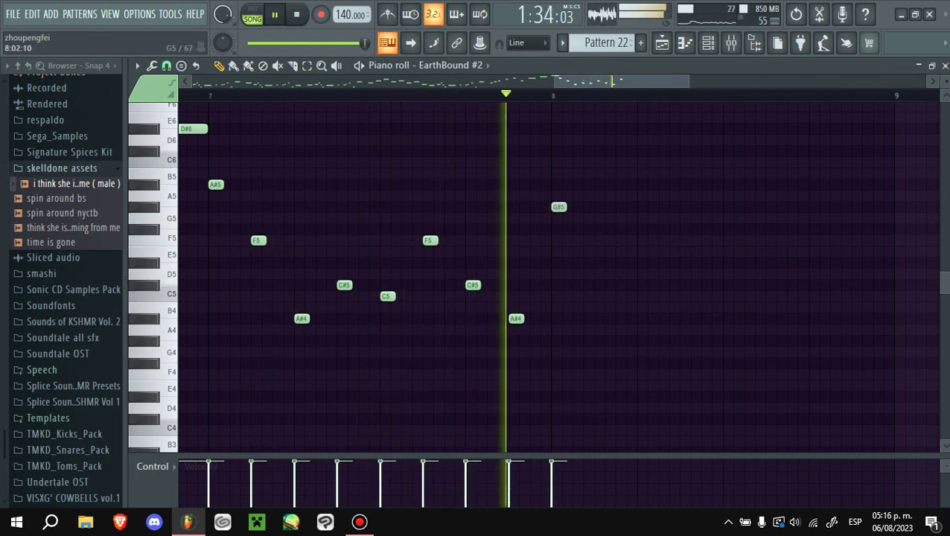
key("space")
key("space")
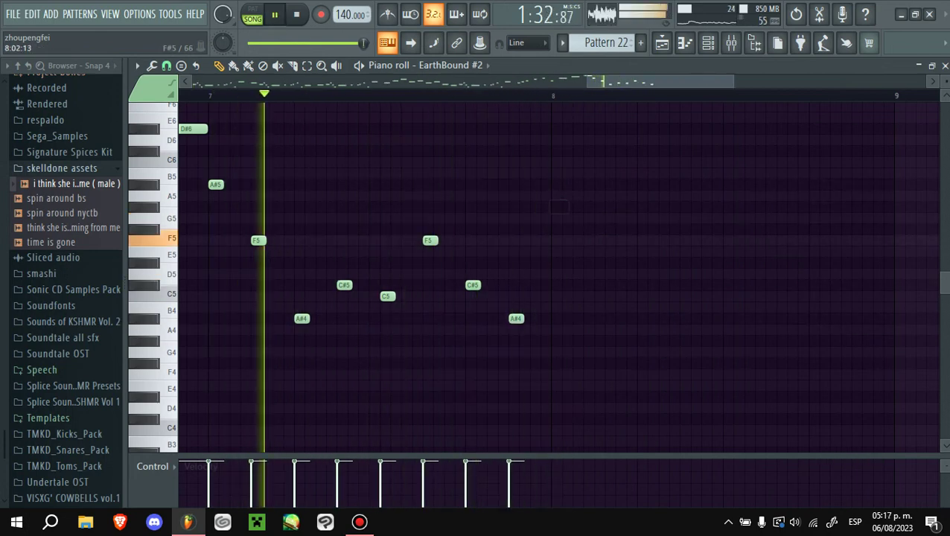
scroll(521, 275, "up", 1)
left_click_drag(558, 206, 602, 207)
key("space")
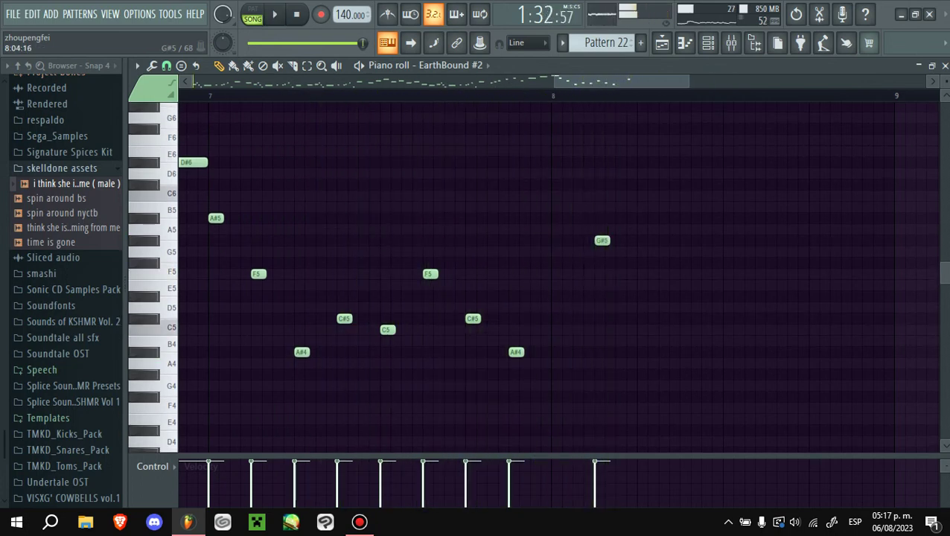
- Place a lengthened A#4 at step 3 of bar 8 and a C#5 of length 1:12 at step 6
key("space")
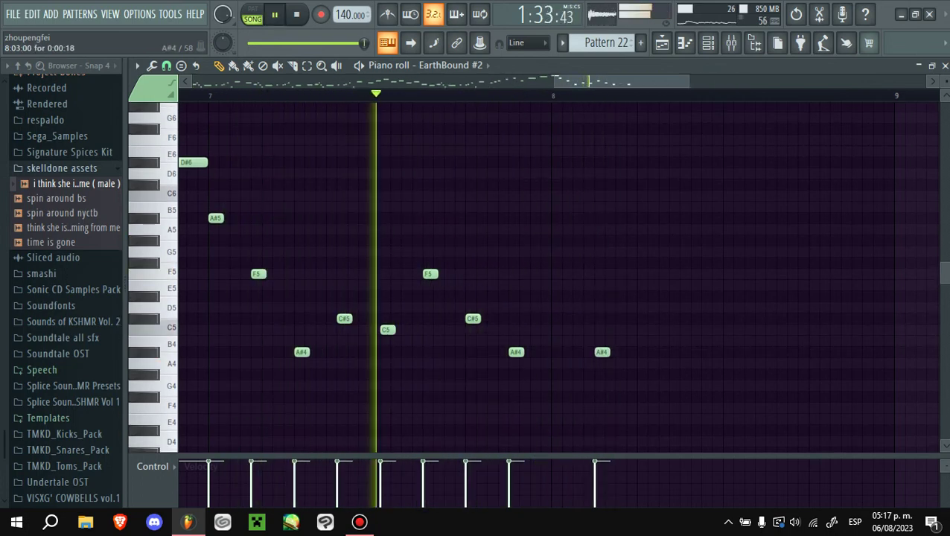
left_click_drag(614, 351, 626, 351)
key("space")
left_click(670, 319)
key("space")
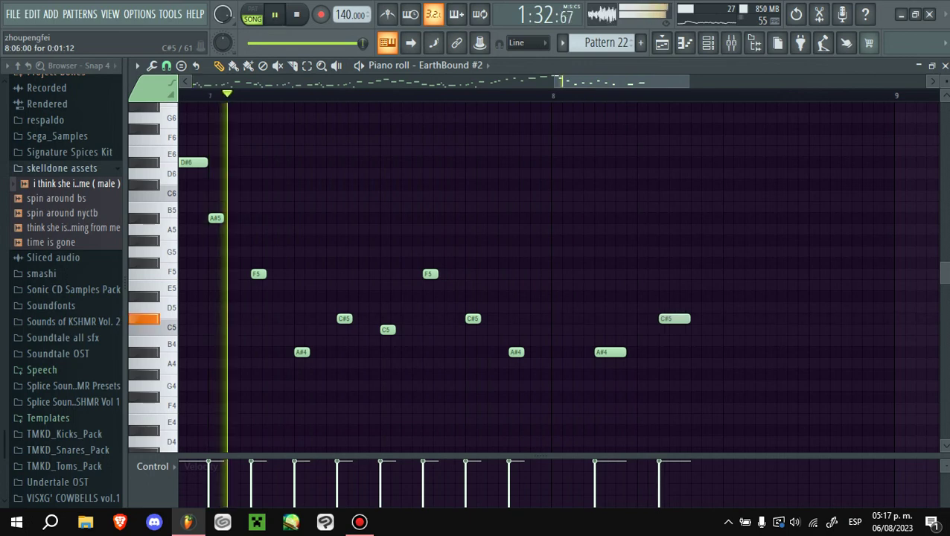
- Lengthen the first A#4 and second F5 in bar 7, and add a G#4 of length 1:12 at the start of bar 8
key("space")
key("space")
key("space")
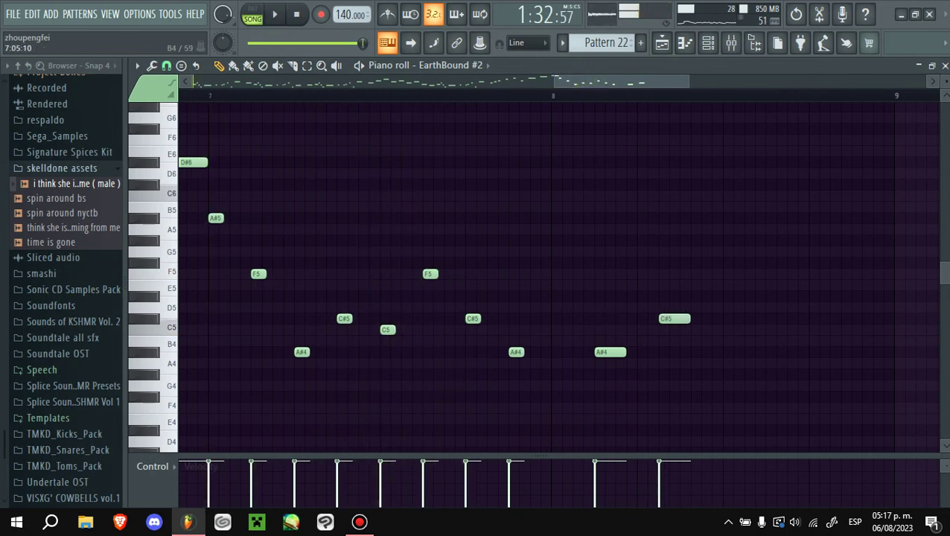
key("space")
left_click_drag(308, 352, 325, 352)
key("space")
key("space")
left_click_drag(438, 274, 454, 274)
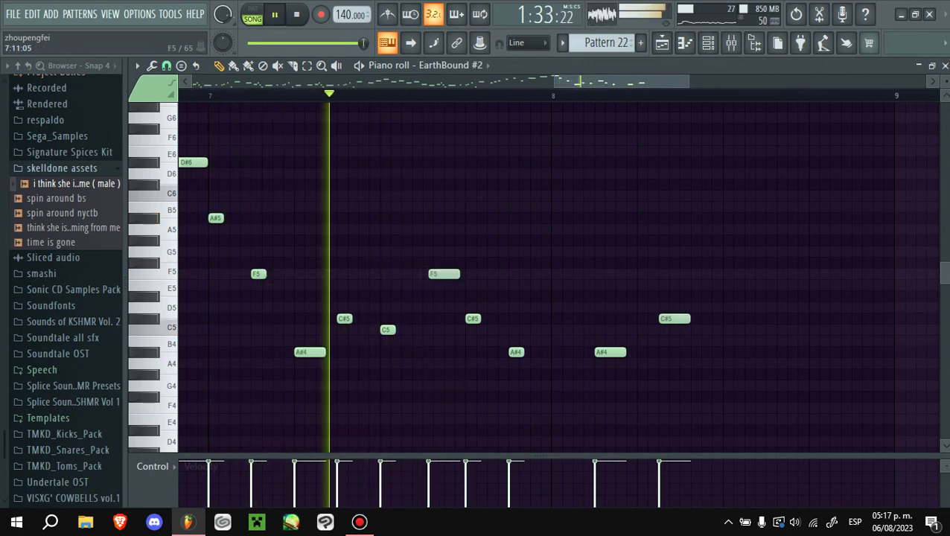
key("space")
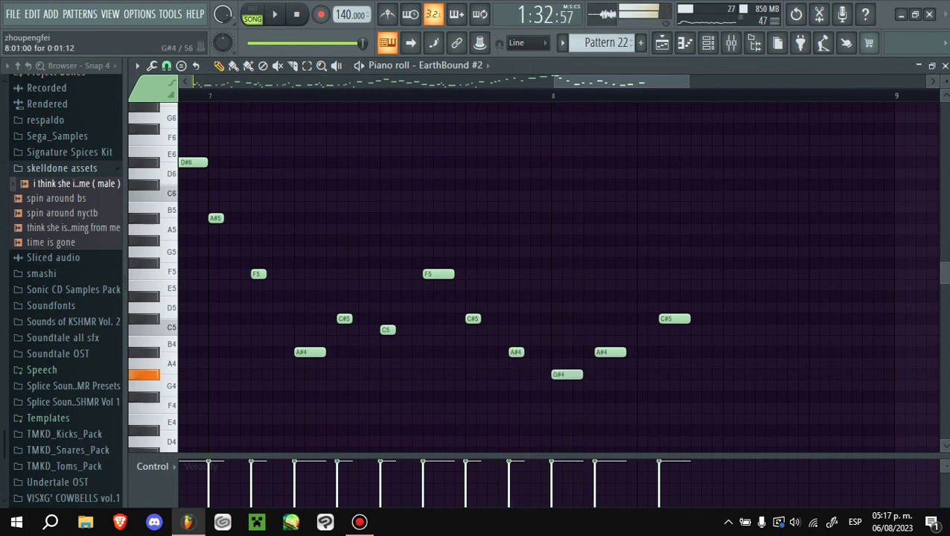
- Lengthen the G#4 note at bar 8 and continue the melody up to bar 9 with D#5, F5 and D#5 notes
key("space")
left_click_drag(581, 374, 593, 374)
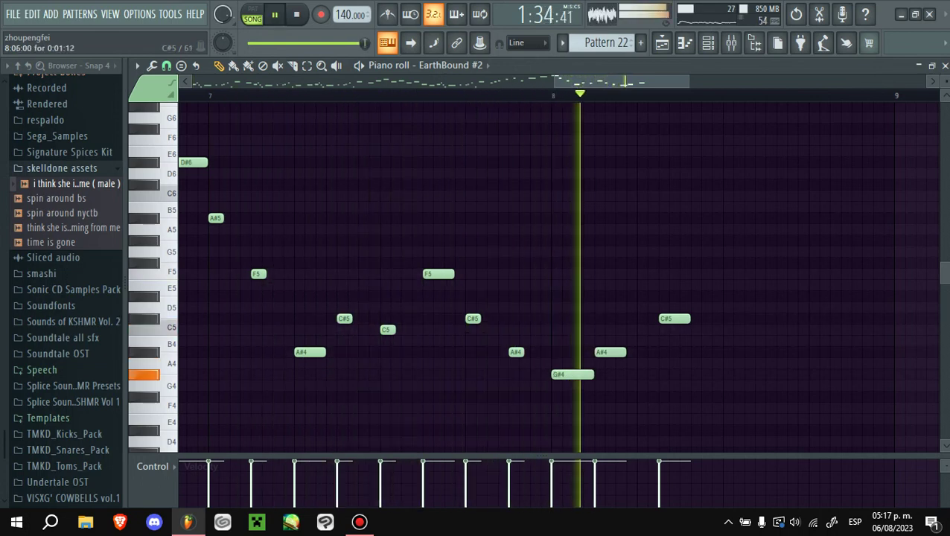
key("space")
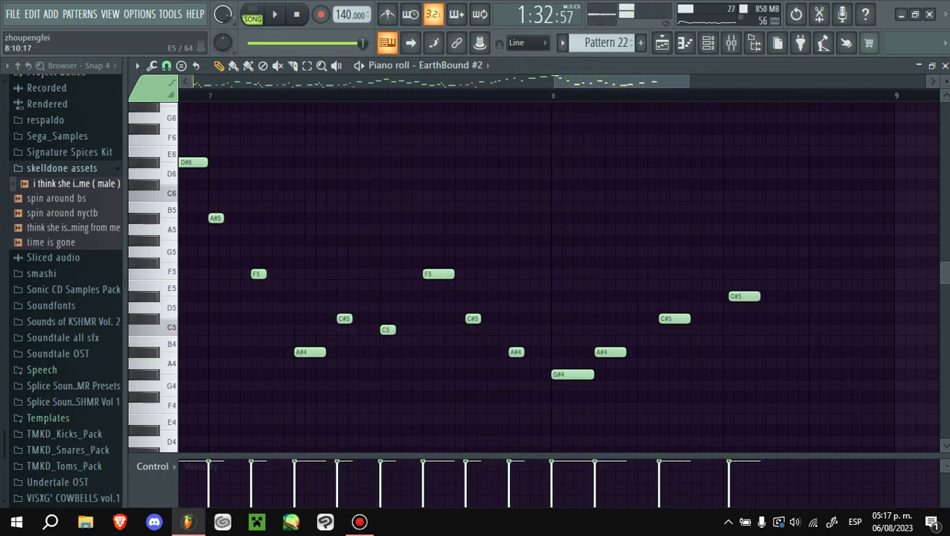
key("space")
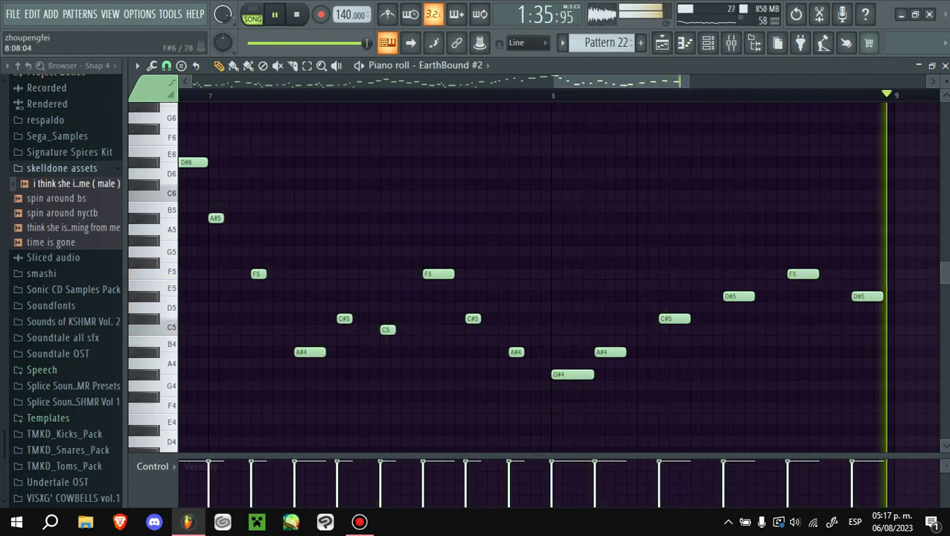
key("space")
- Copy the EarthBound #2 notes from bar 5 to bar 9 into the squidfont_orchestral channel and transpose them up one octave
scroll(559, 276, "down", 2)
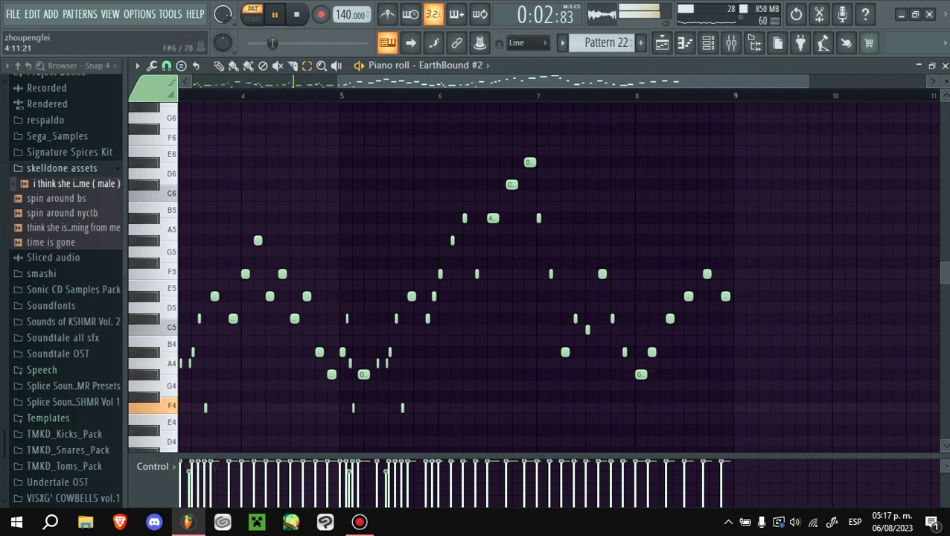
left_click_drag(343, 112, 743, 435)
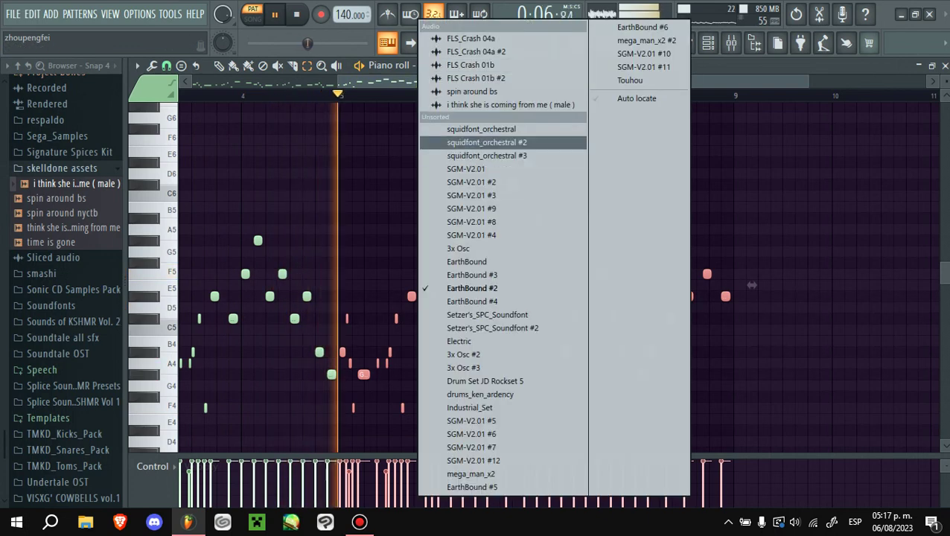
left_click(481, 129)
left_click(447, 65)
left_click(475, 78)
left_click(447, 65)
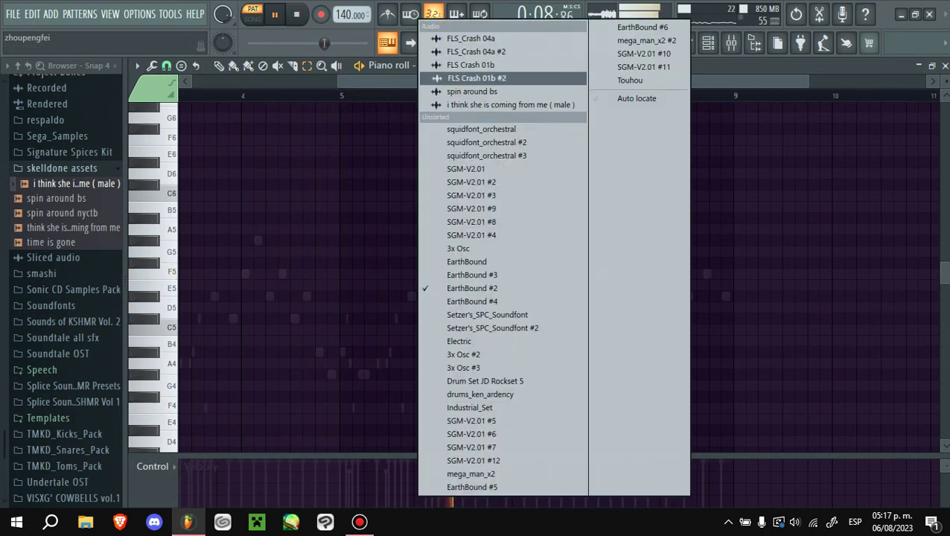
left_click(482, 127)
key("ctrl+v")
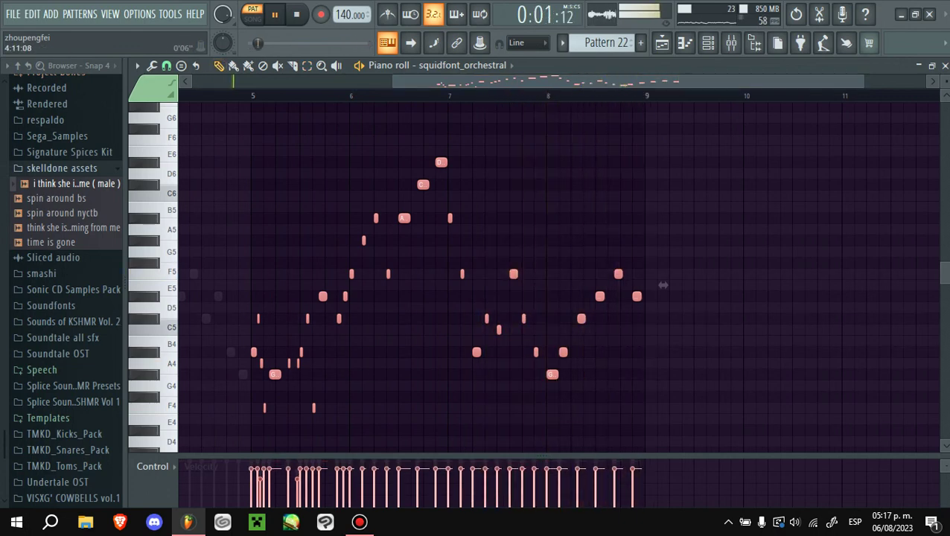
scroll(662, 285, "up", 3)
key("ctrl+Up")
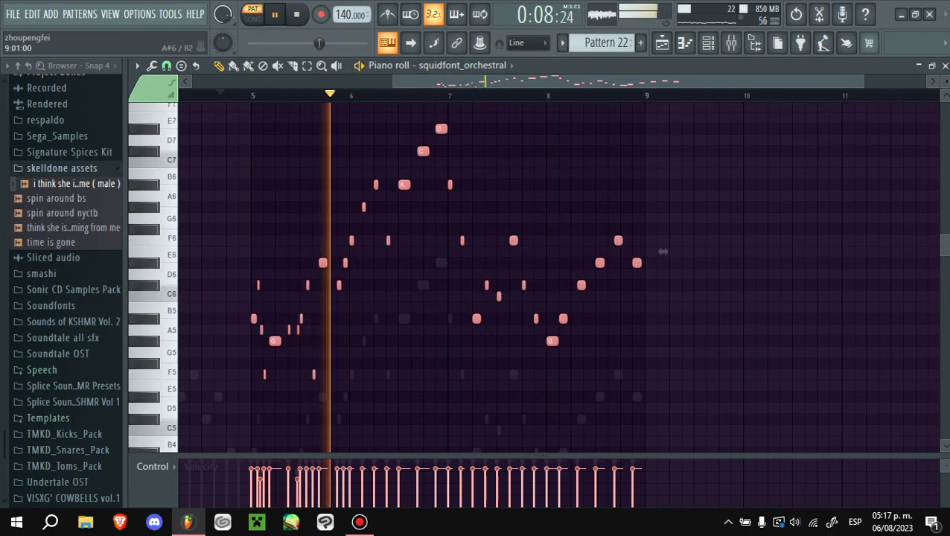
- Play the arrangement in the playlist through the end of Pattern 22 to check the layered melody
left_click(662, 43)
key("l")
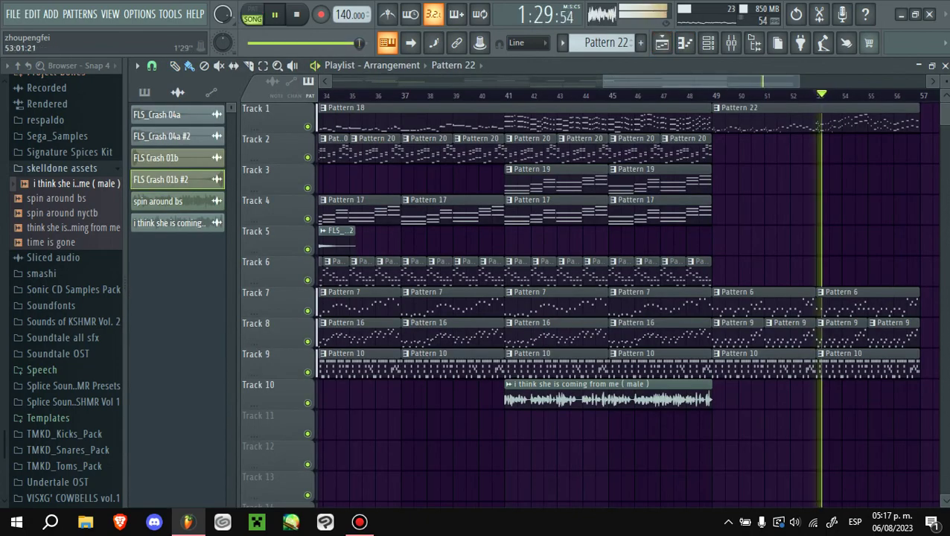
scroll(625, 298, "down", 3)
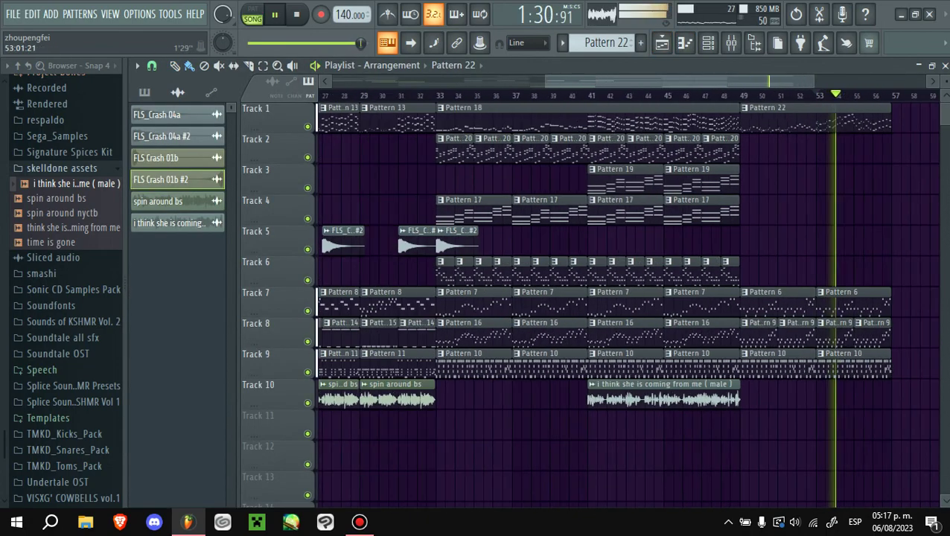
scroll(931, 298, "up", 3)
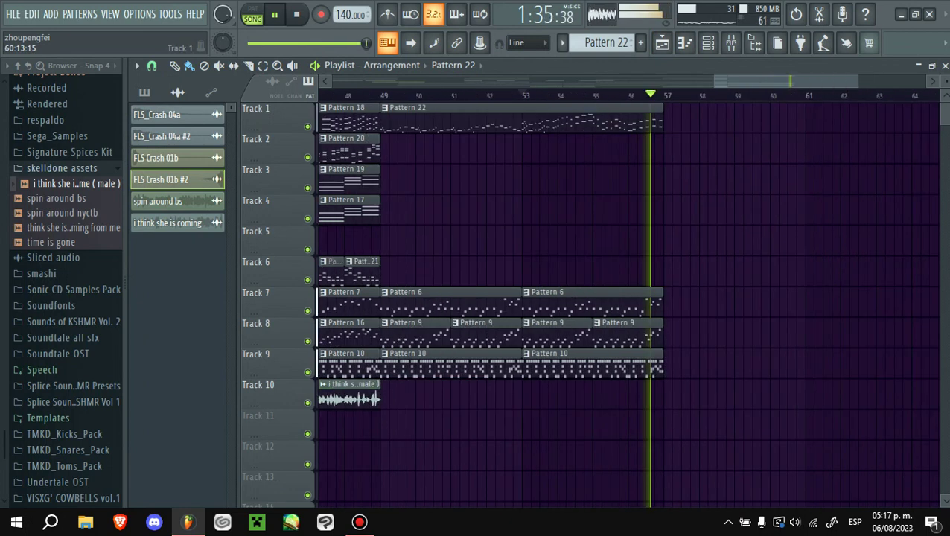
key("space")
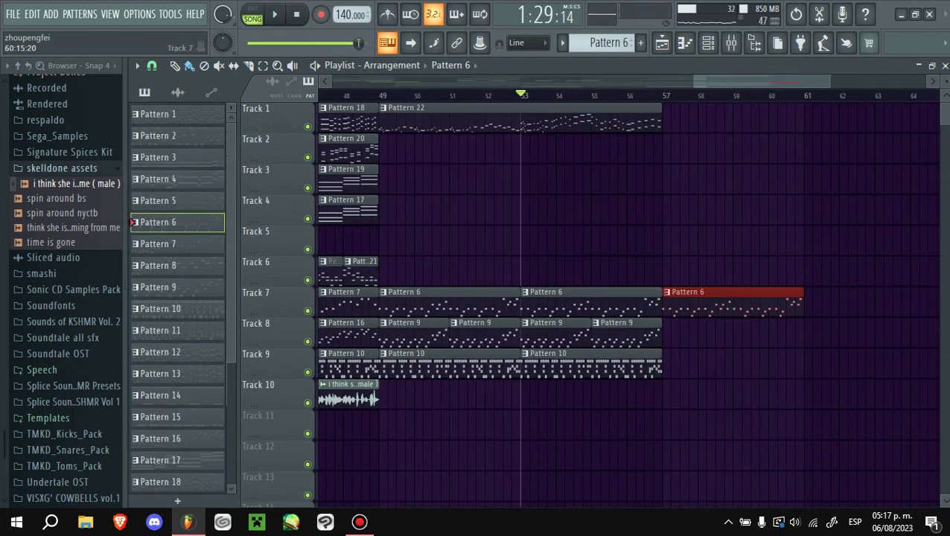
- Repeat Pattern 6, Pattern 9 and Pattern 10 on tracks 7 to 9 from bar 57 up to bar 65
key("ctrl+b")
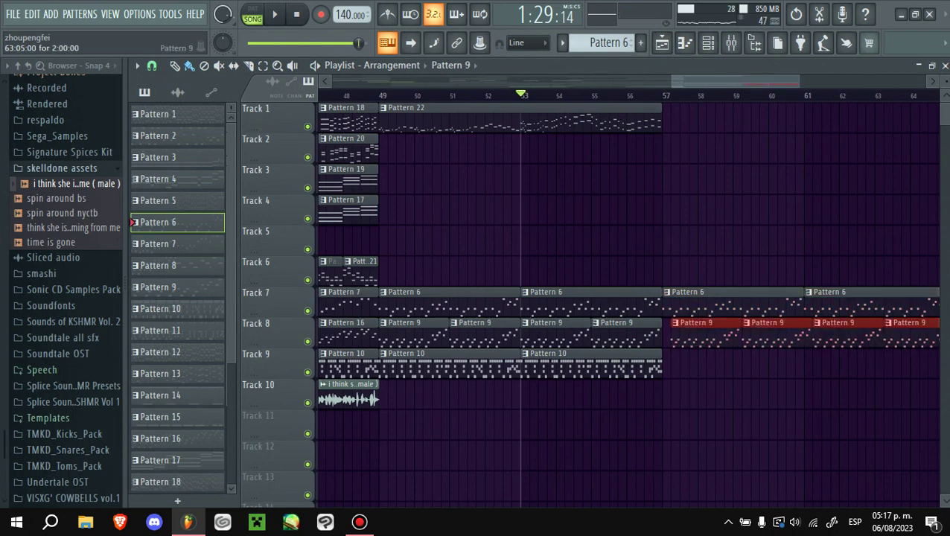
left_click_drag(908, 331, 900, 331)
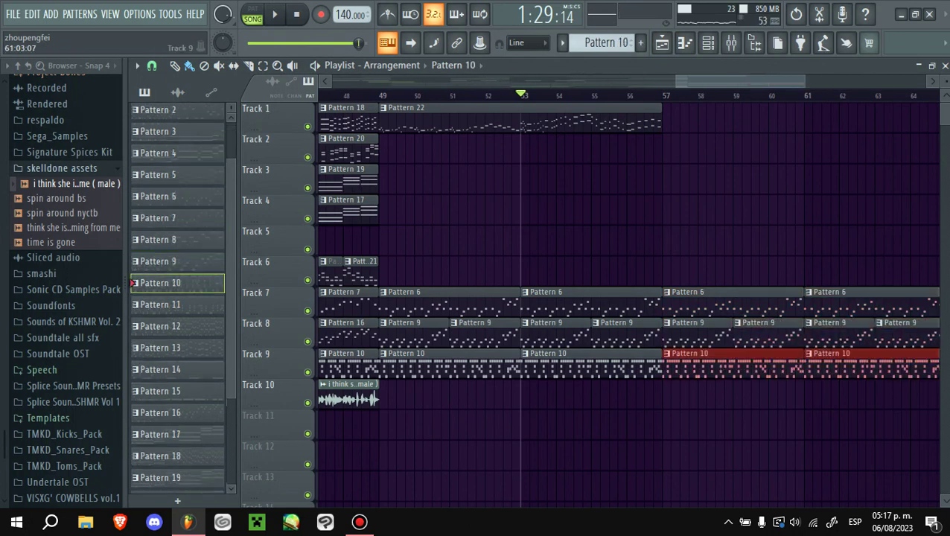
scroll(754, 224, "down", 4)
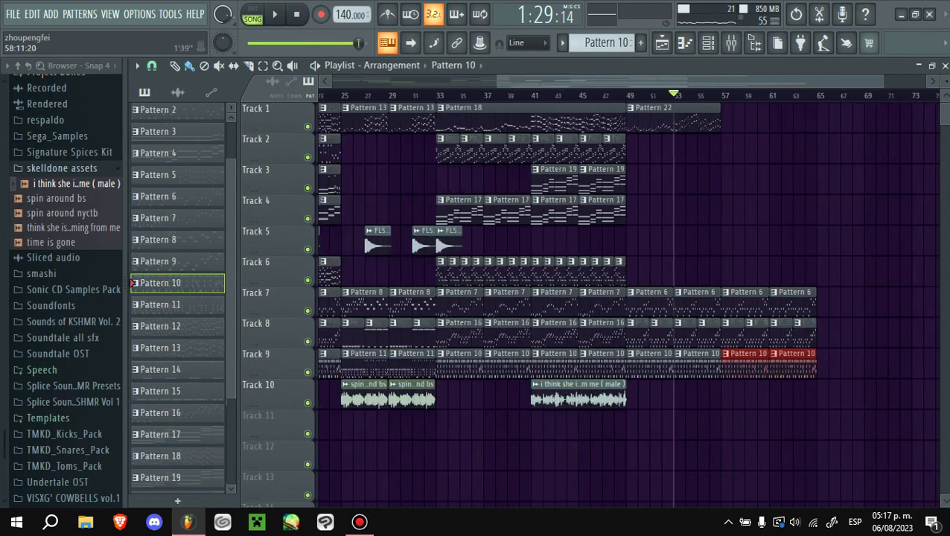
- Replace the last Pattern 10 clip on Track 9 with two two-bar Pattern 11 clips at bars 61 and 63
scroll(760, 365, "up", 3)
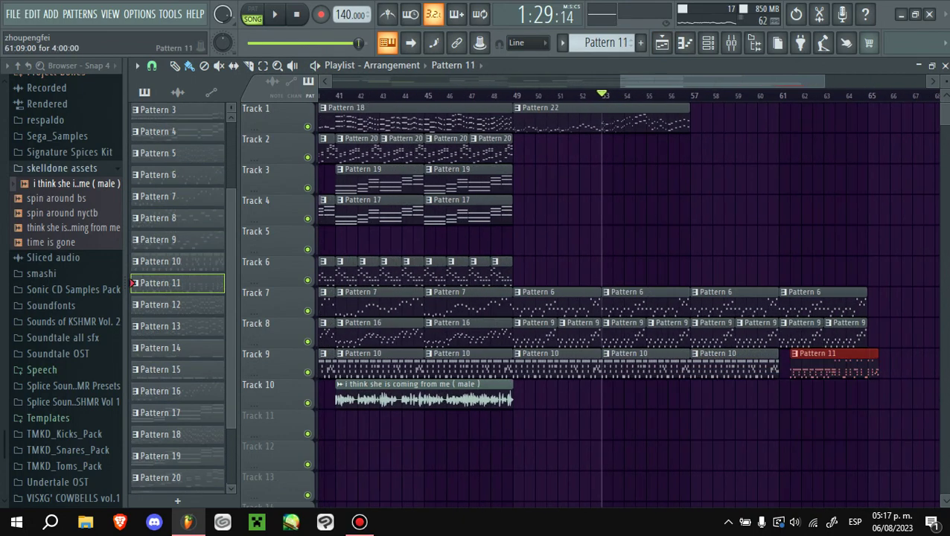
key("space")
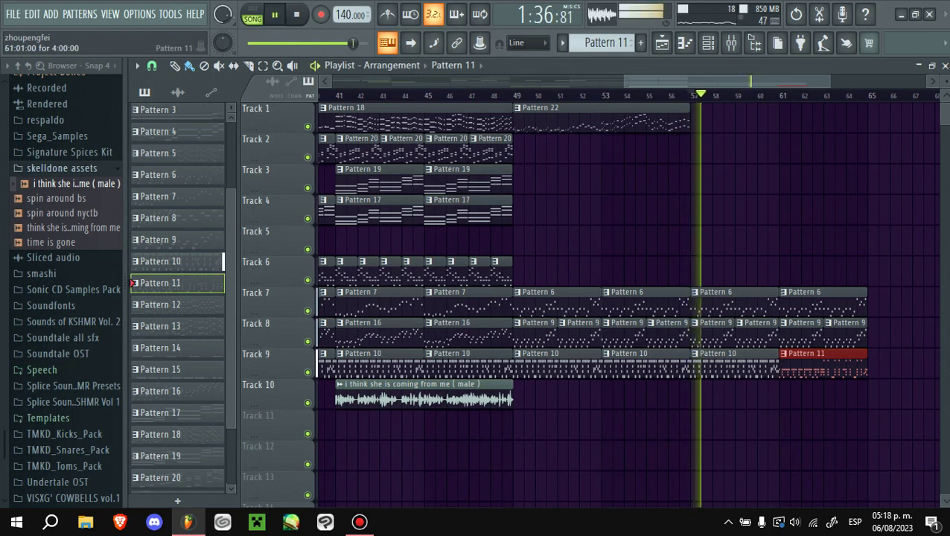
left_click_drag(793, 363, 838, 362)
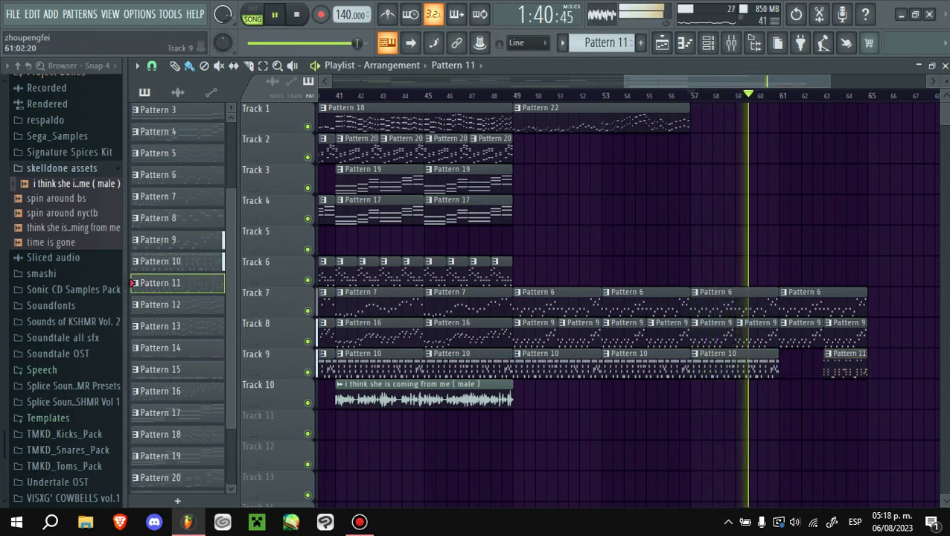
left_click(789, 363)
- Trim the last clips on tracks 7 to 9 so that they end at bar 64
scroll(799, 363, "up", 2)
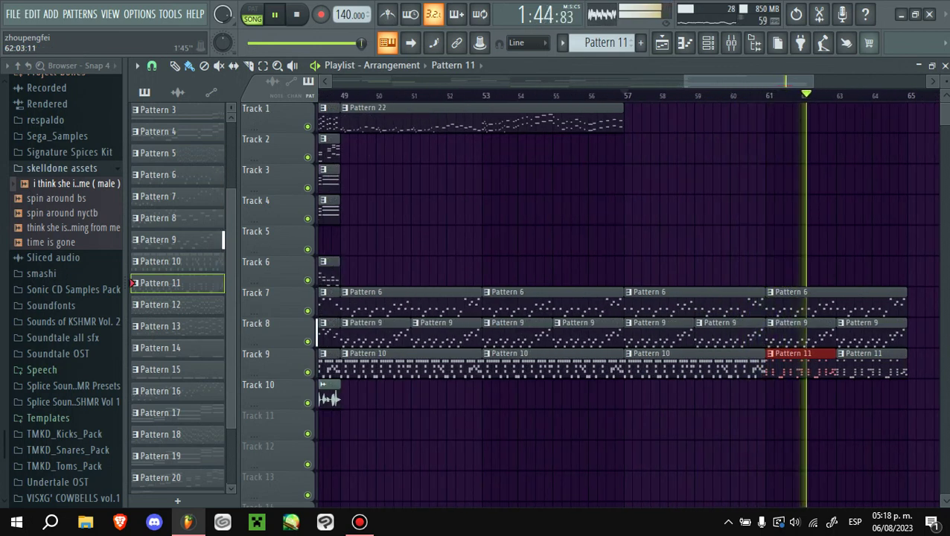
scroll(782, 362, "up", 3)
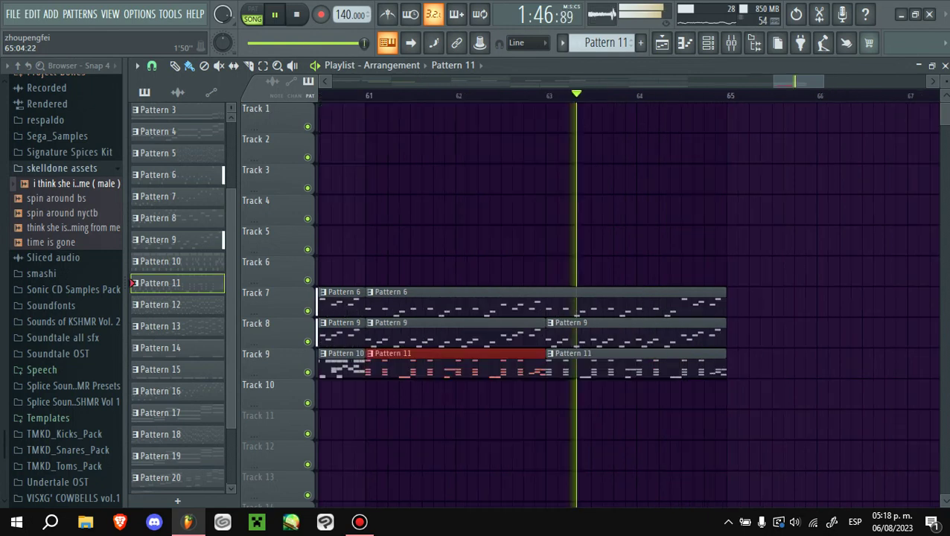
key("space")
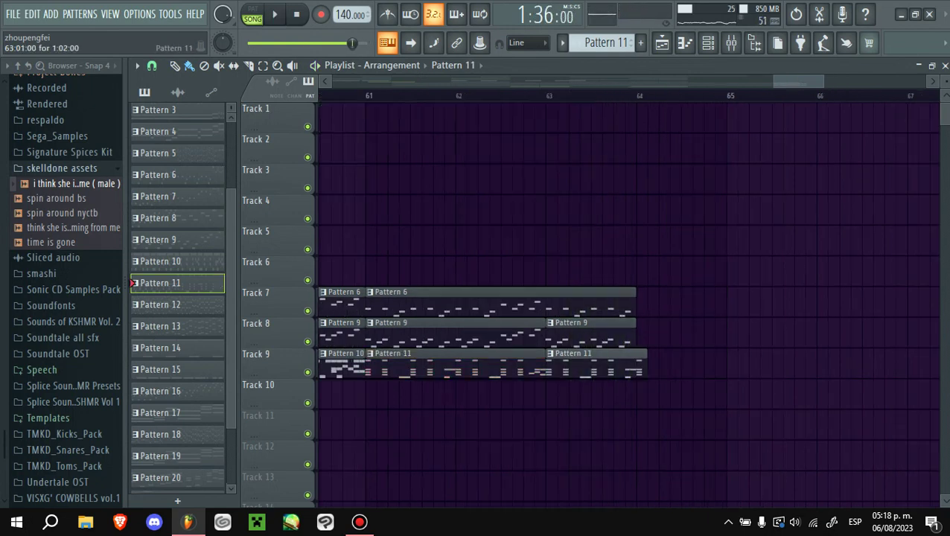
- Add the "time is gone" sample from the skelldone assets folder to Track 10 at bar 57
scroll(834, 298, "down", 5)
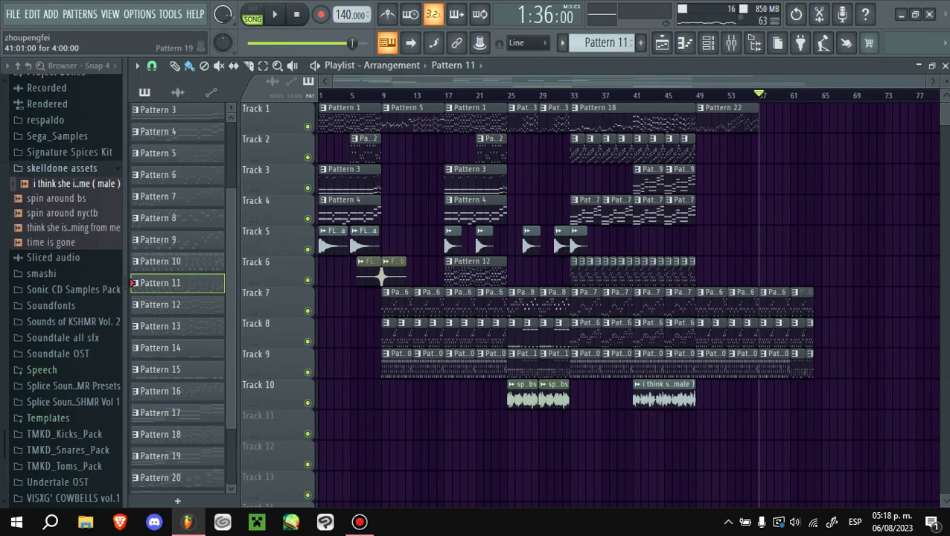
left_click_drag(56, 242, 760, 405)
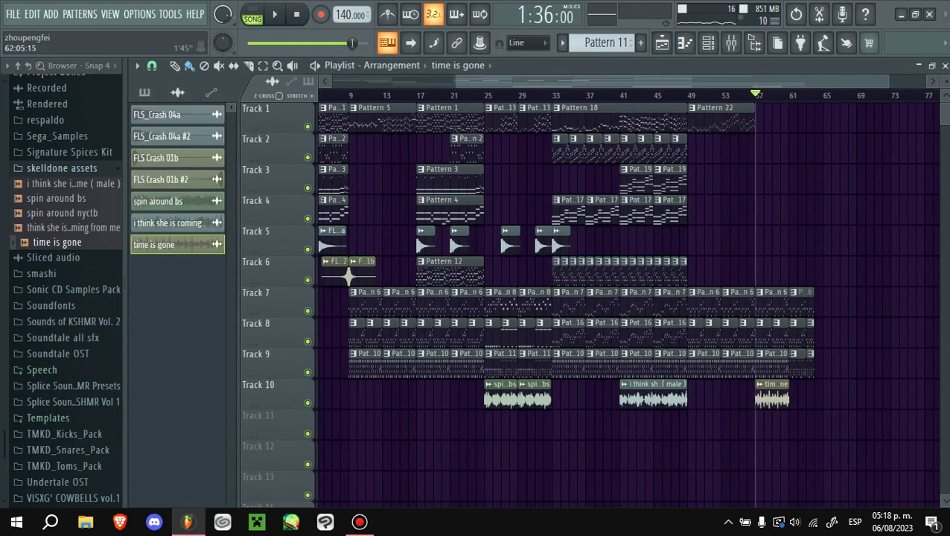
scroll(759, 406, "up", 3)
- Solo Track 10 and set the channel volume of the "time is gone" sample to 49%
right_click(308, 403)
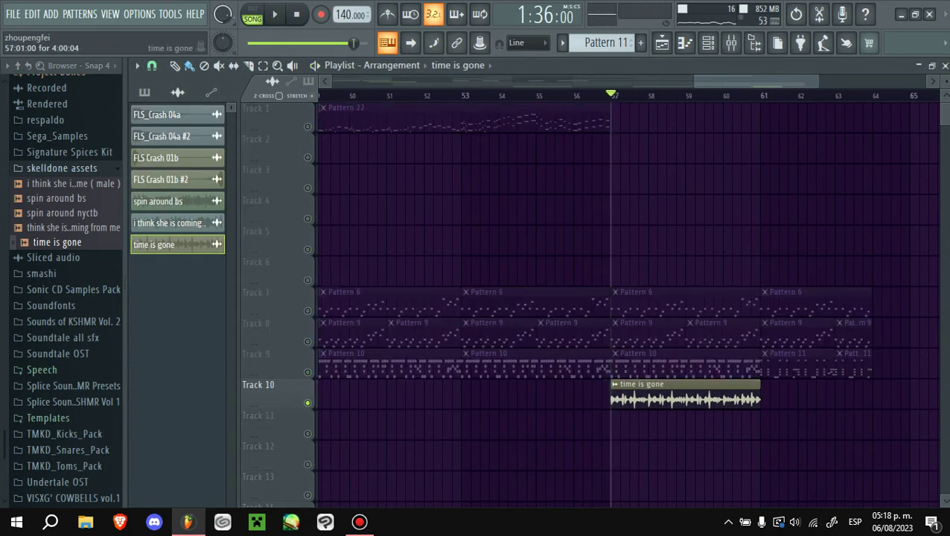
left_click(626, 384)
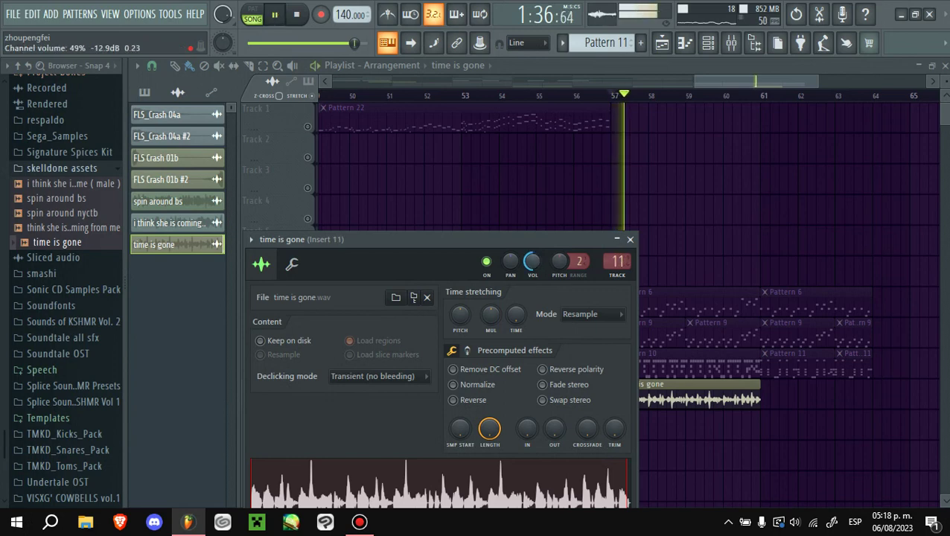
key("Escape")
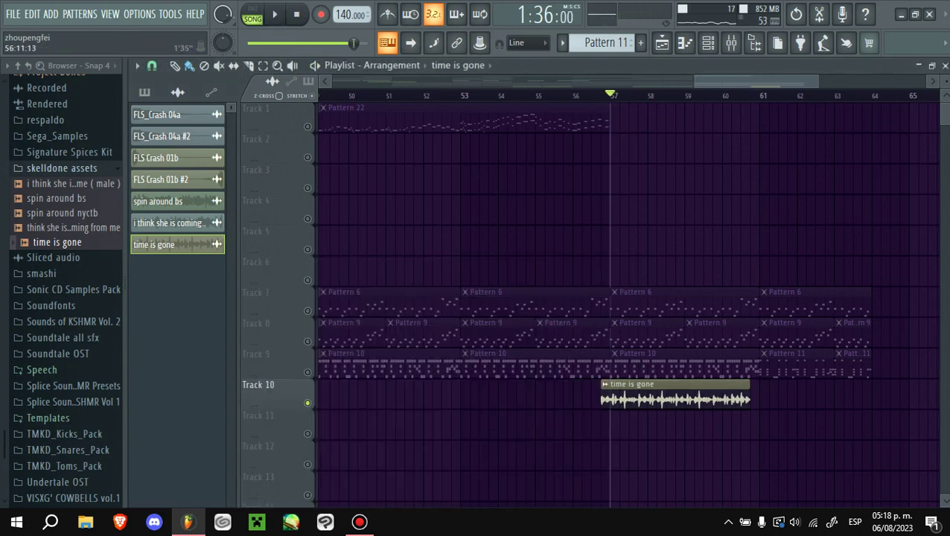
- Shift the "time is gone" clip to start slightly before bar 57, checking its timing by playback
key("space")
scroll(603, 298, "up", 3)
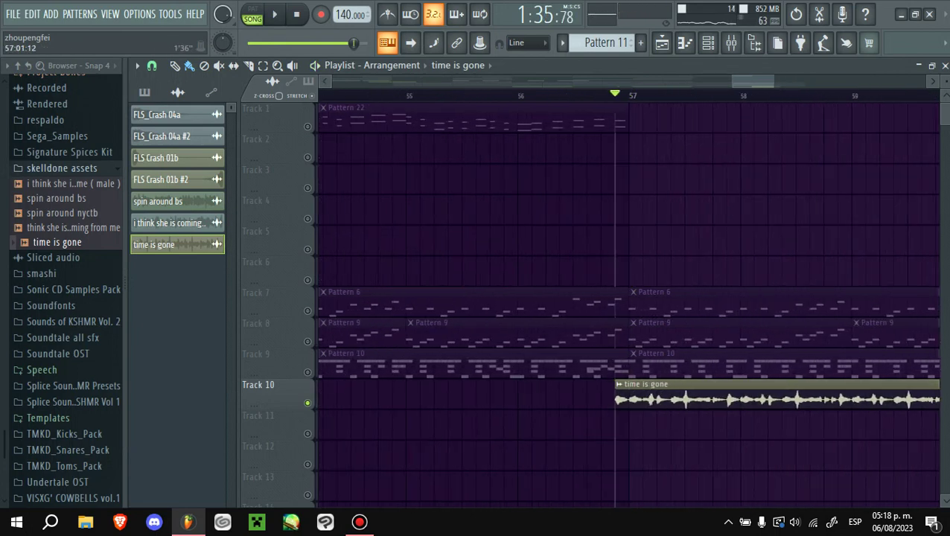
key("space")
scroll(629, 298, "down", 3)
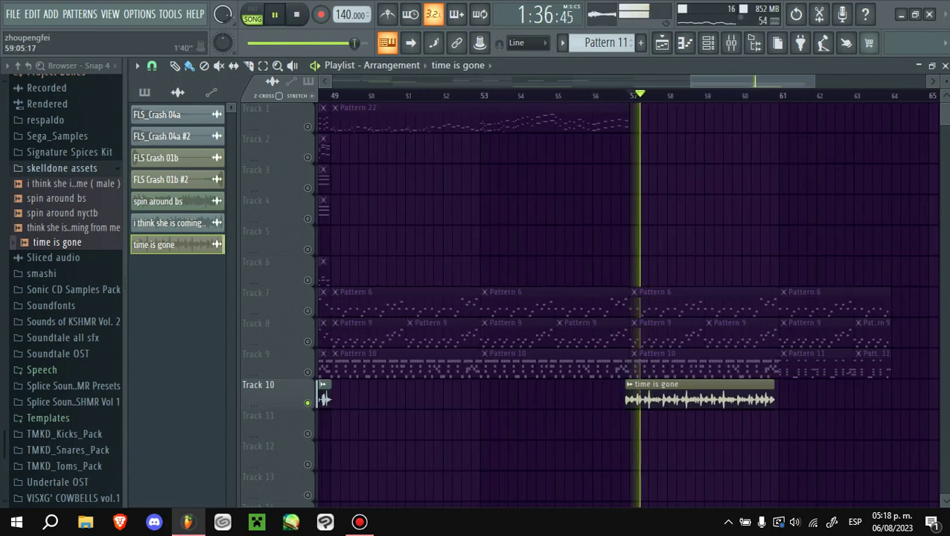
key("space")
key("space")
scroll(629, 298, "up", 2)
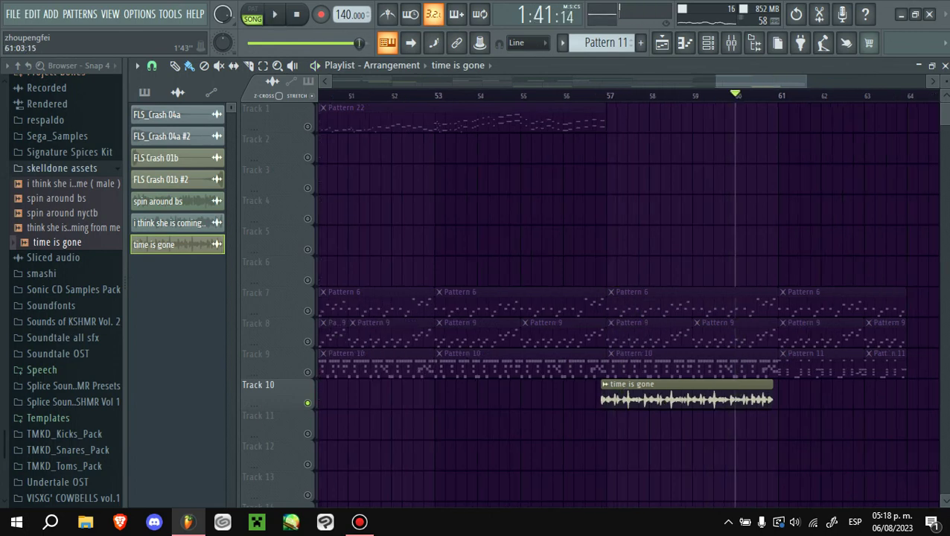
key("space")
scroll(629, 298, "down", 3)
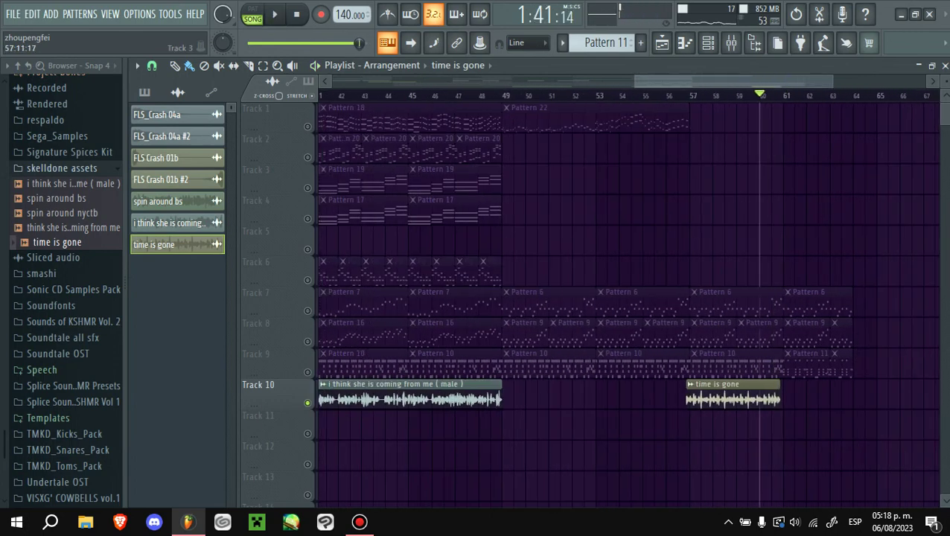
- Move the "time is gone" clip on Track 10 four bars later, to just before bar 61, and unsolo the track
left_click_drag(733, 395, 838, 395)
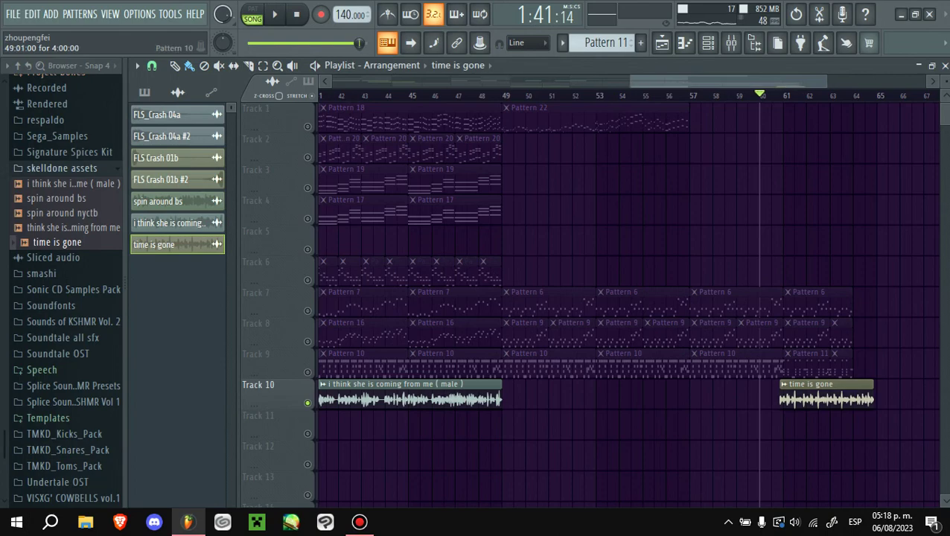
right_click(307, 403)
right_click(307, 402)
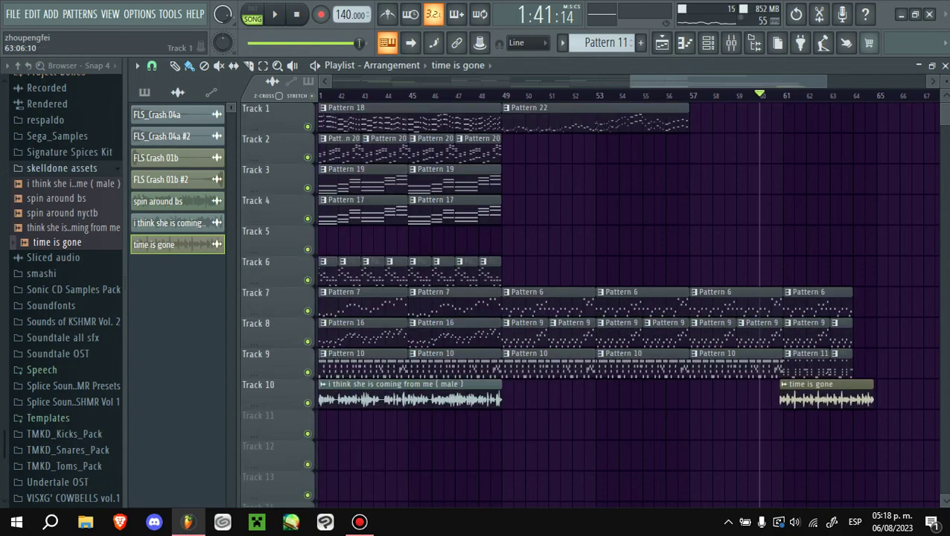
- Play the section from bar 60 to bar 64 to check the "time is gone" vocal against the other tracks
key("space")
scroll(630, 298, "up", 3)
scroll(630, 298, "down", 1)
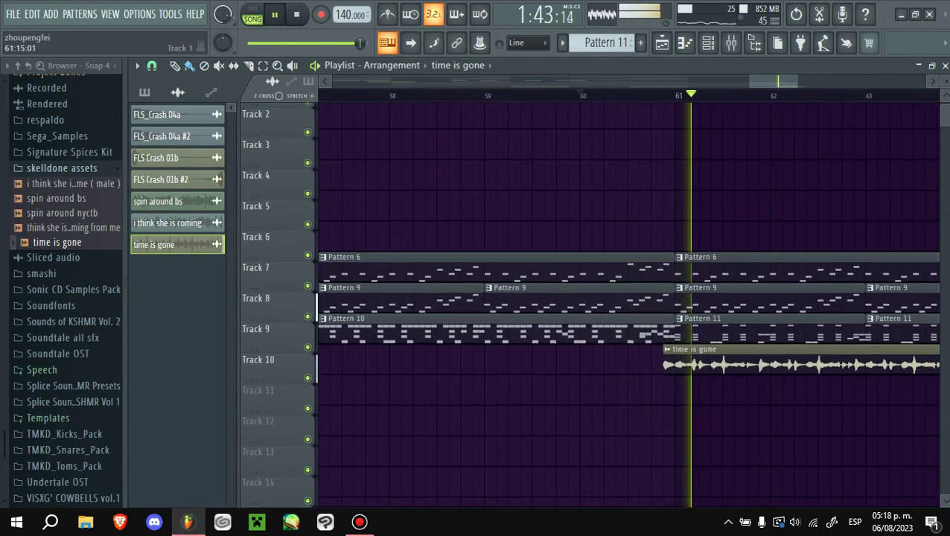
scroll(629, 298, "down", 5)
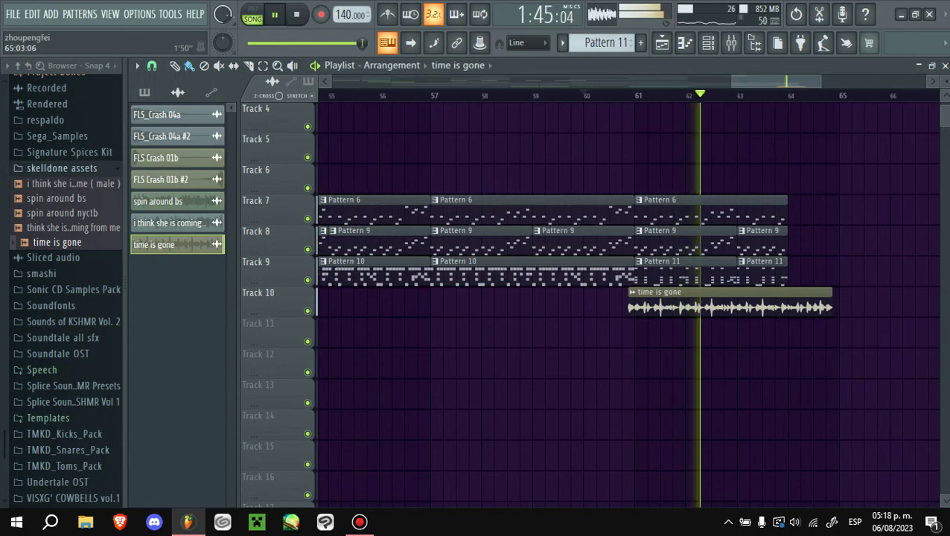
scroll(847, 179, "up", 3)
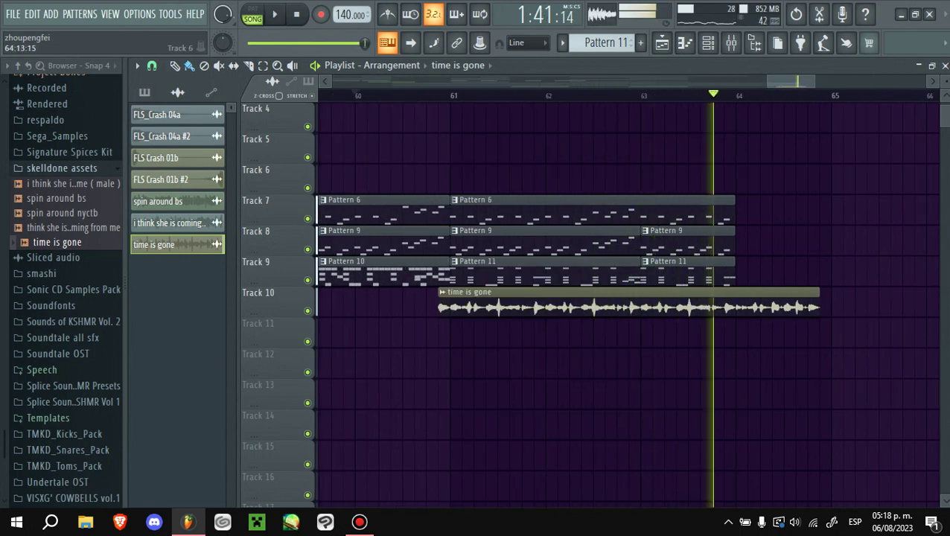
- Cut a section after bar 63 out of the "time is gone" clip and close the gap so it ends at bar 64, checking by playback
key("space")
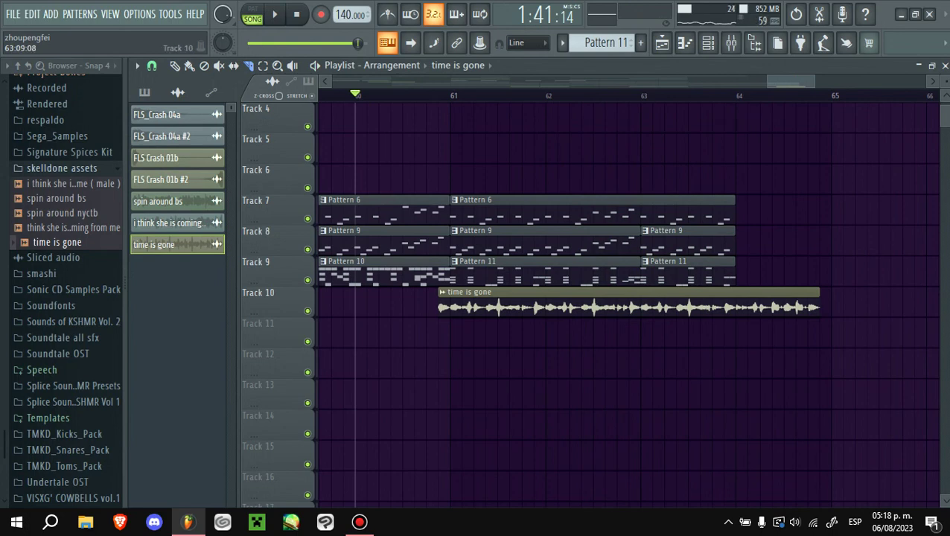
key("space")
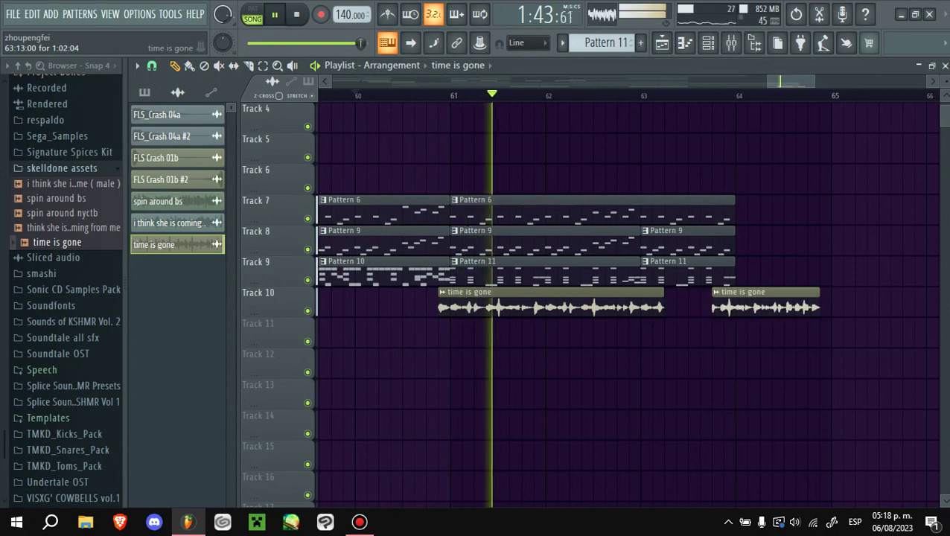
key("space")
key("space")
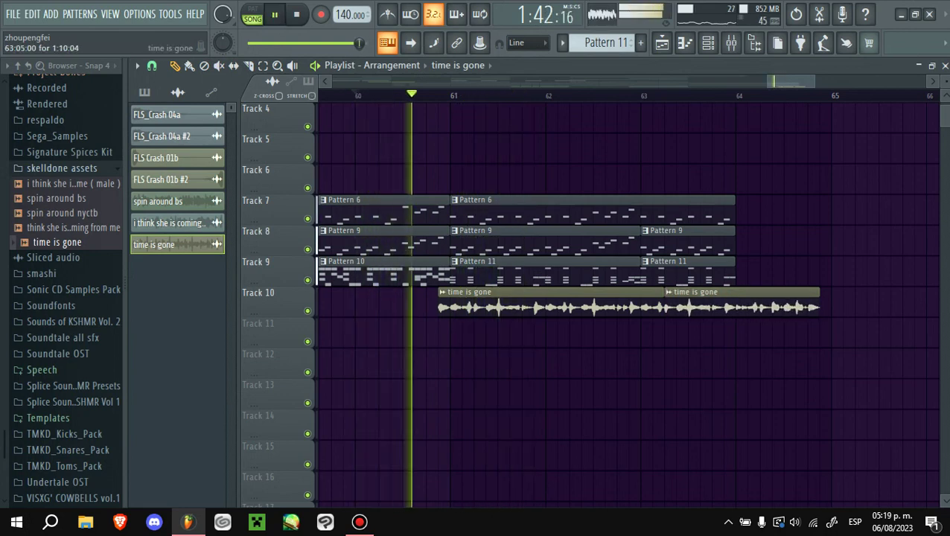
left_click_drag(665, 292, 736, 291)
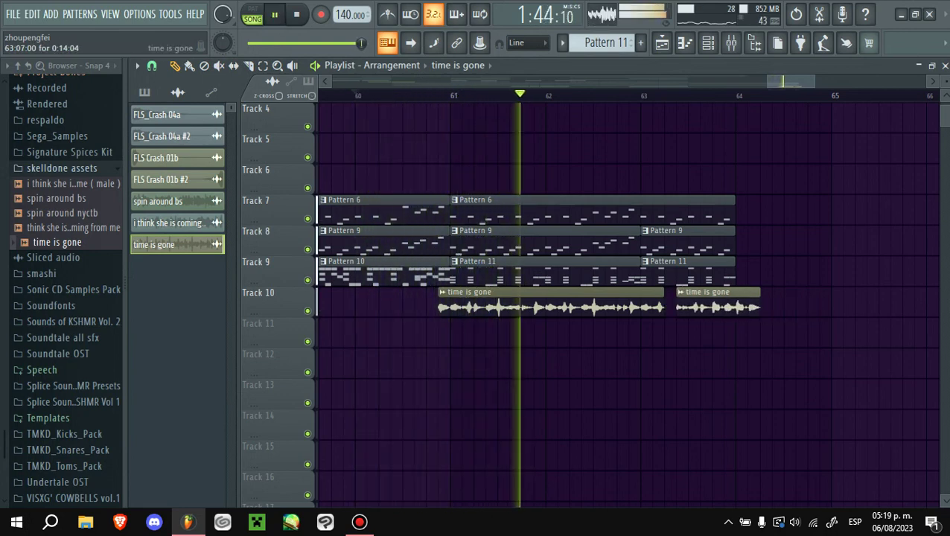
key("ctrl+z")
key("space")
key("space")
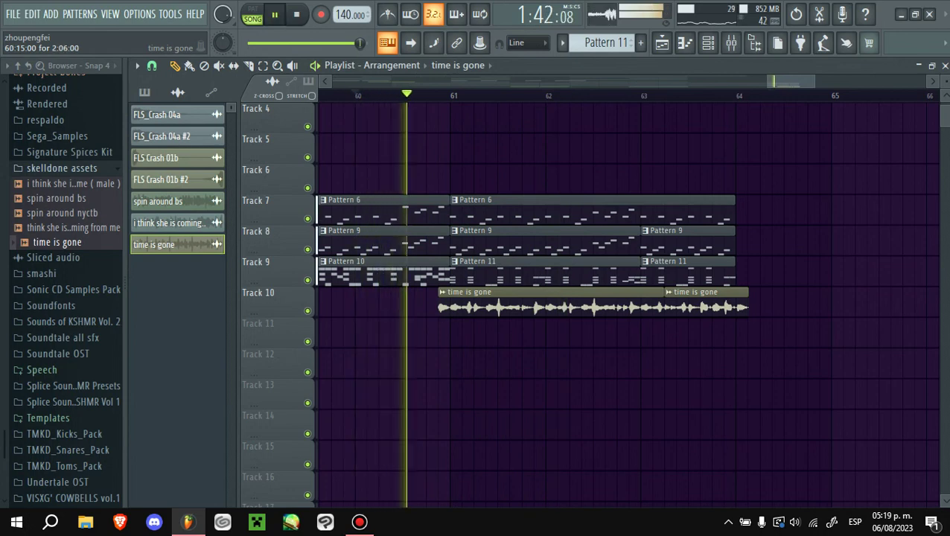
key("ctrl+z")
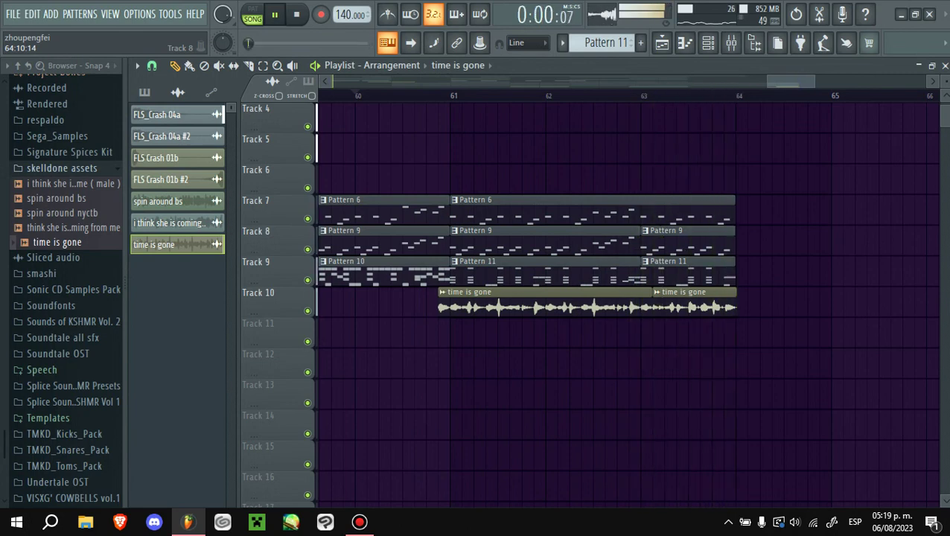
key("space")
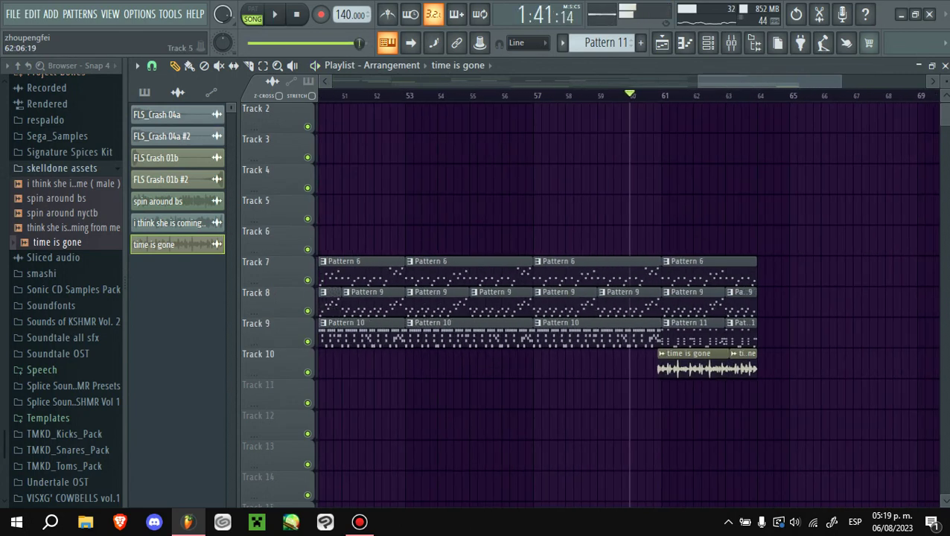
- Load the EarthBound soundfont from the Soundfonts folder into a new Soundfont Player channel
scroll(627, 298, "up", 3)
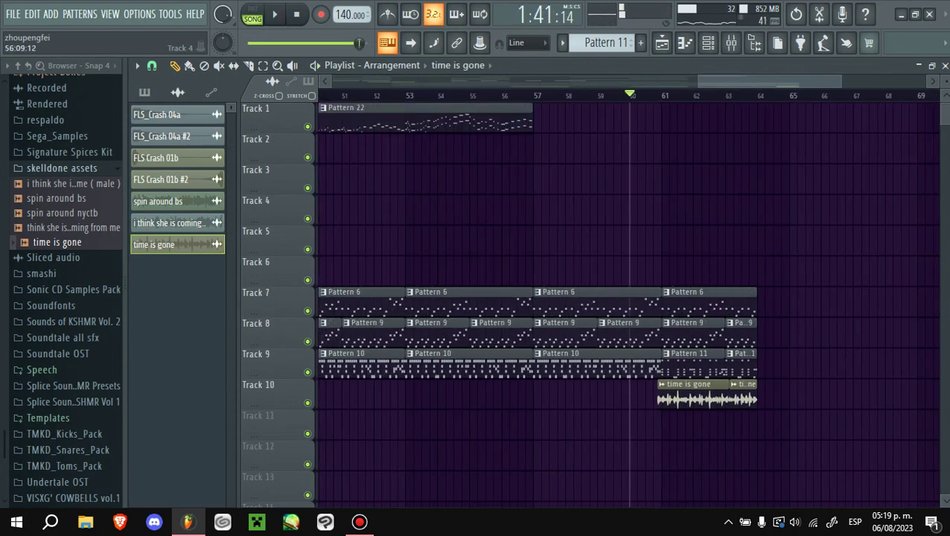
scroll(177, 286, "up", 5)
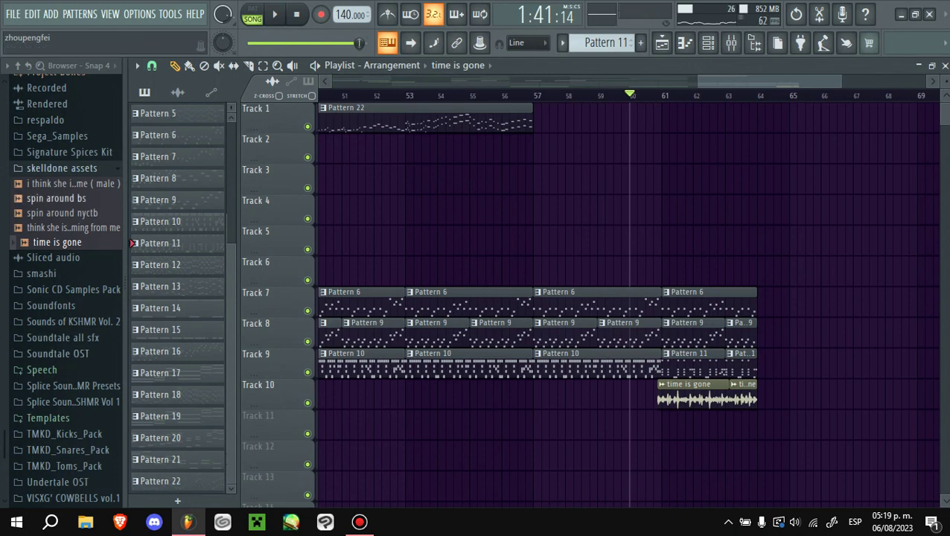
left_click(62, 167)
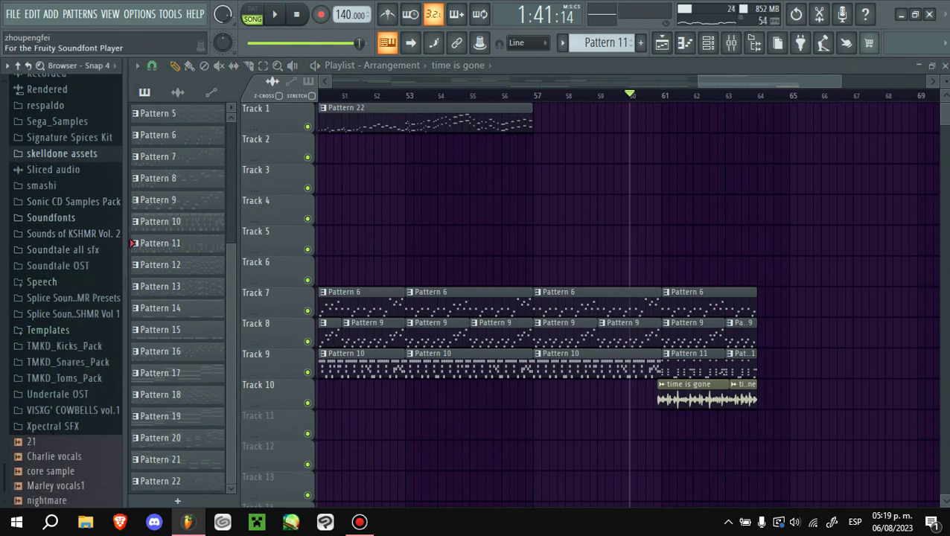
left_click(51, 217)
scroll(74, 277, "down", 3)
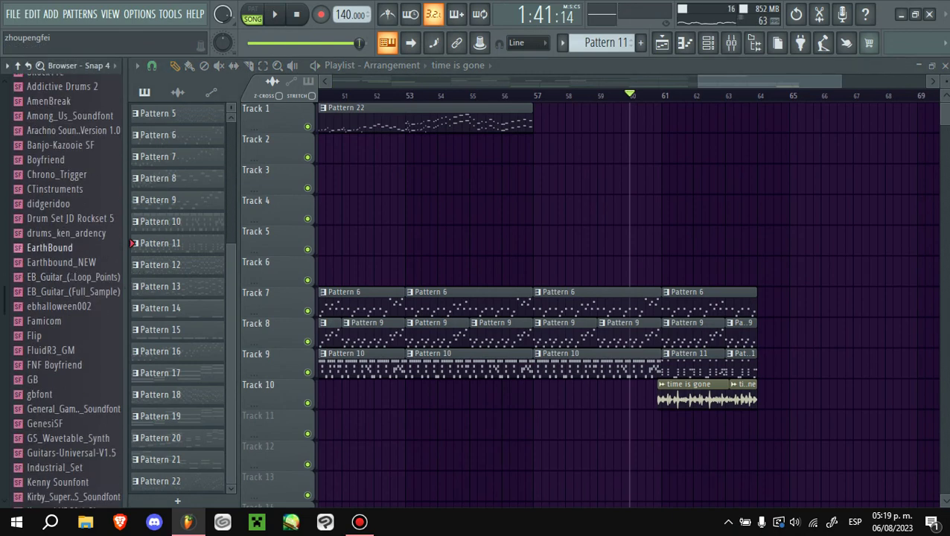
right_click(72, 245)
left_click(151, 279)
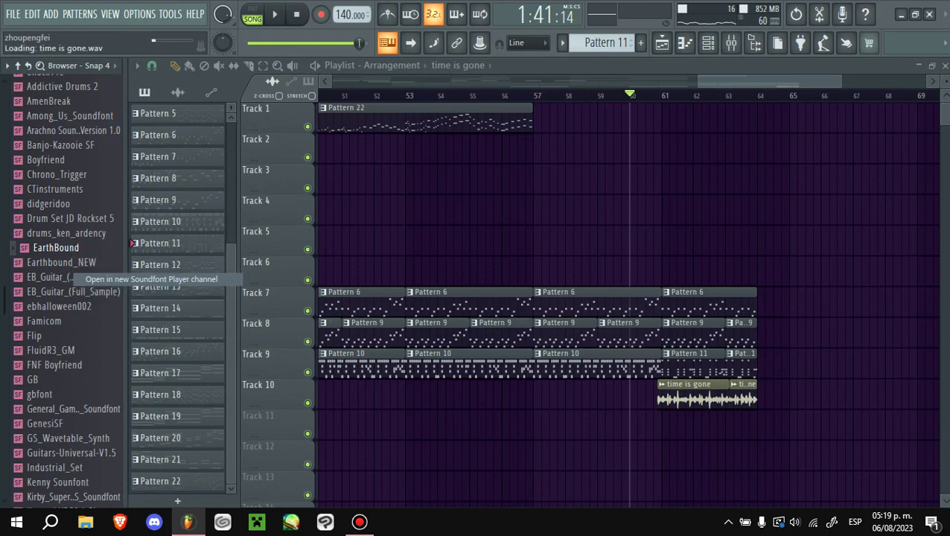
- Choose the Mellow Piano patch for the new EarthBound channel and route it to mixer track 8
left_click(344, 308)
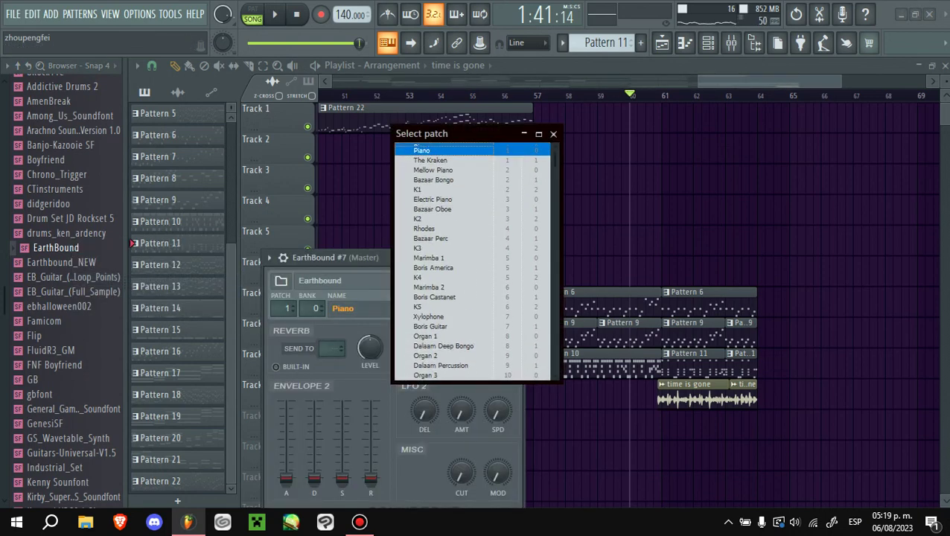
left_click(446, 171)
left_click(269, 257)
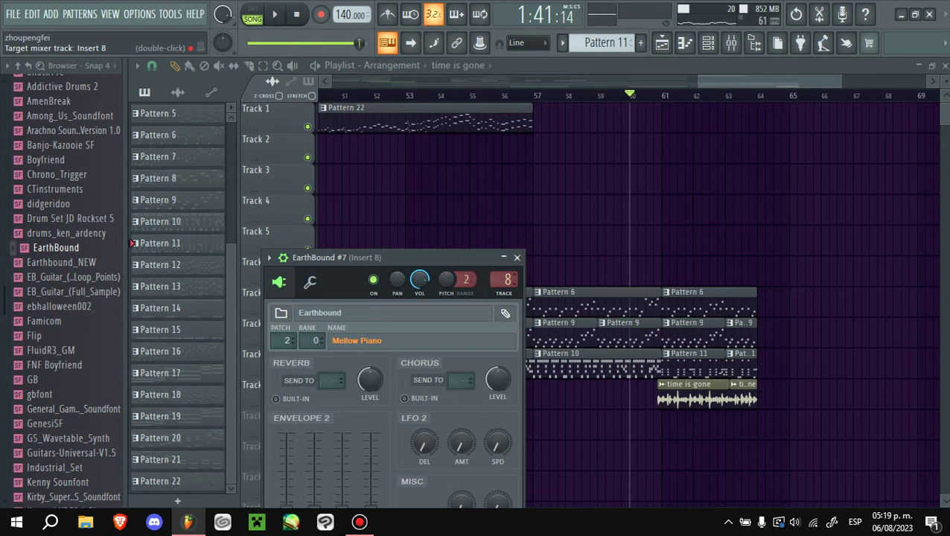
left_click_drag(387, 257, 389, 227)
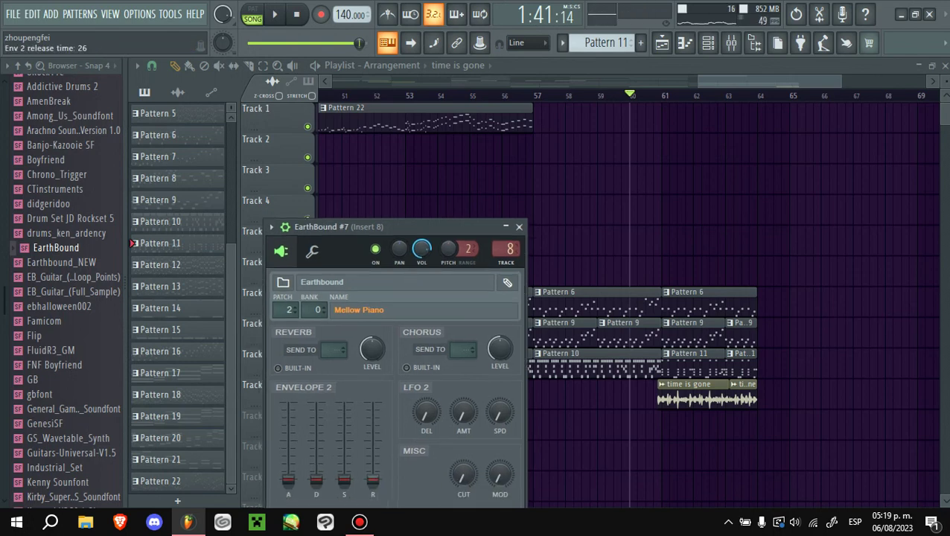
- Open the piano roll of the new EarthBound channel and switch to the empty Pattern 23
key("F7")
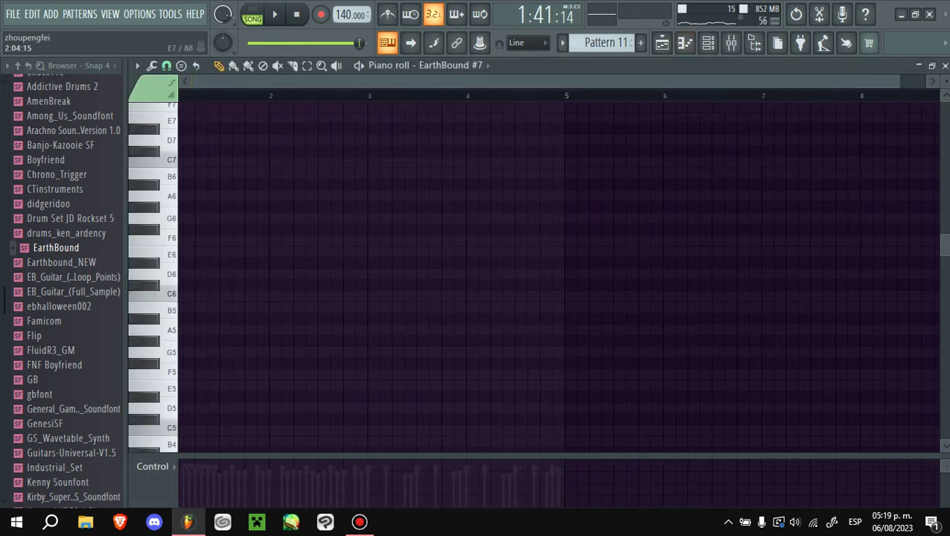
scroll(600, 42, "down", 2)
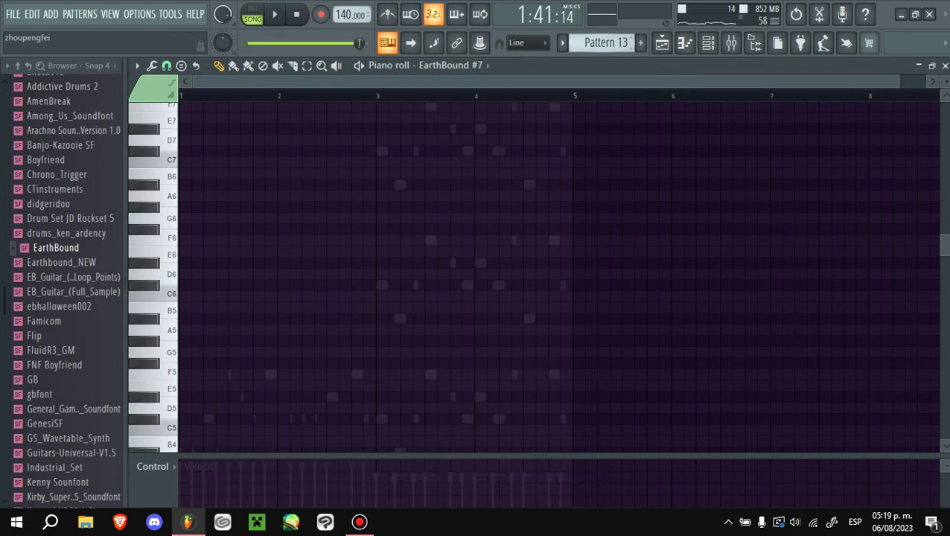
scroll(599, 42, "down", 2)
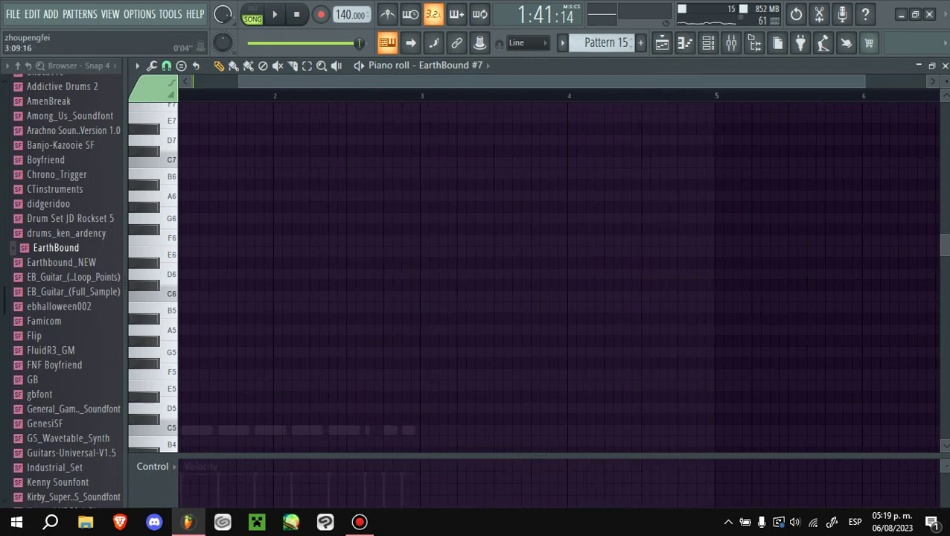
scroll(599, 43, "down", 4)
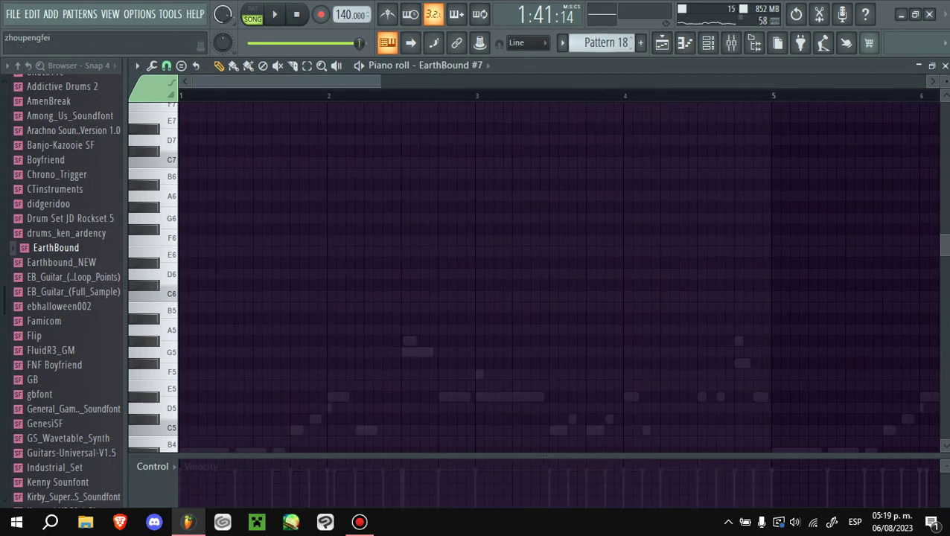
scroll(599, 43, "down", 4)
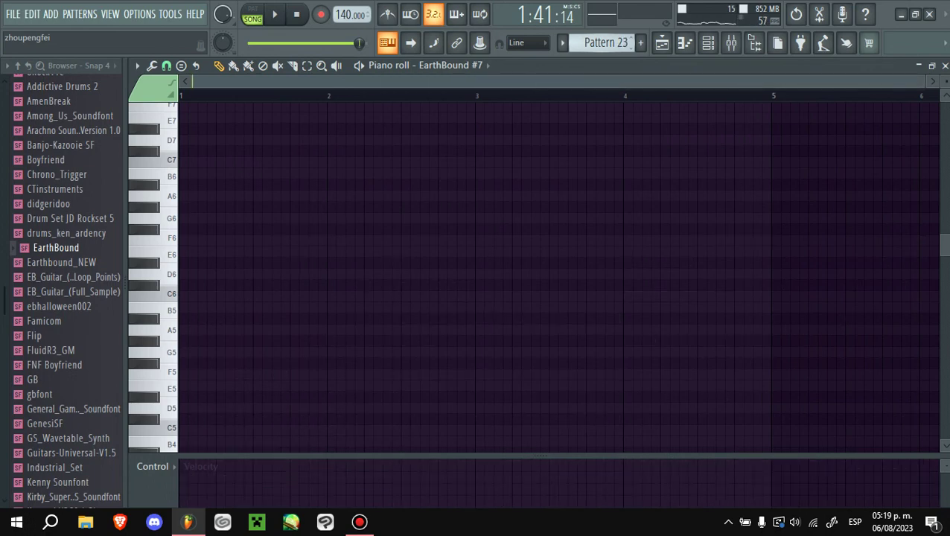
- Place bass notes A#3, F3, A3 and F3 on the four beats of bar 1 in Pattern 23
left_click(146, 183)
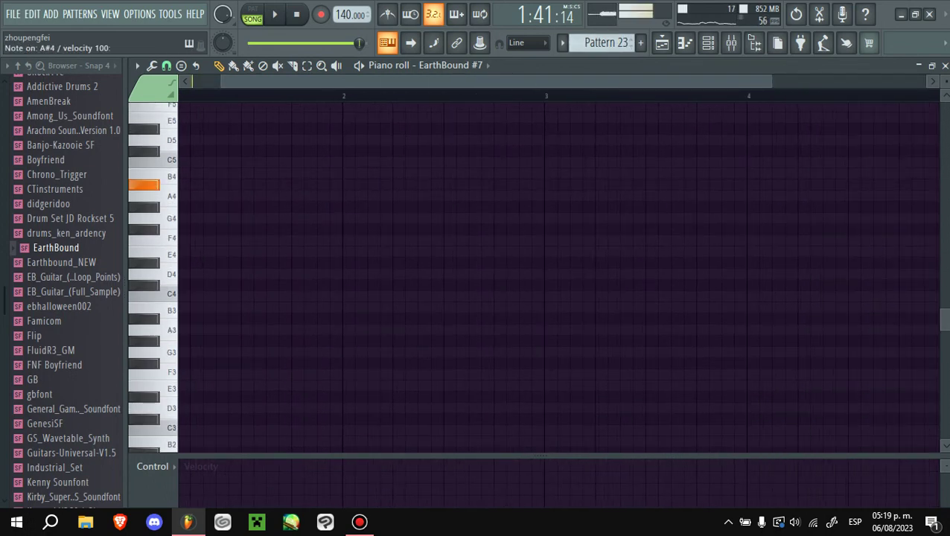
scroll(149, 196, "up", 2)
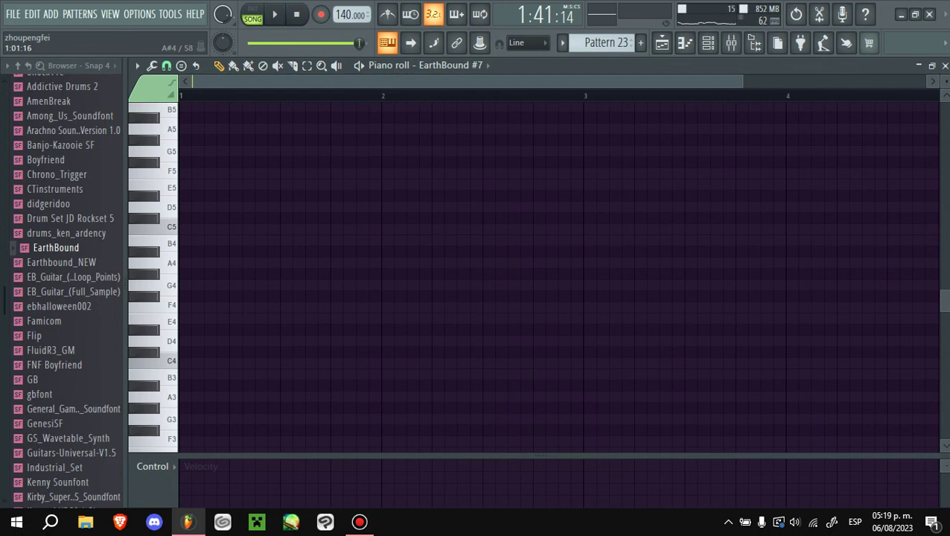
scroll(149, 252, "down", 2)
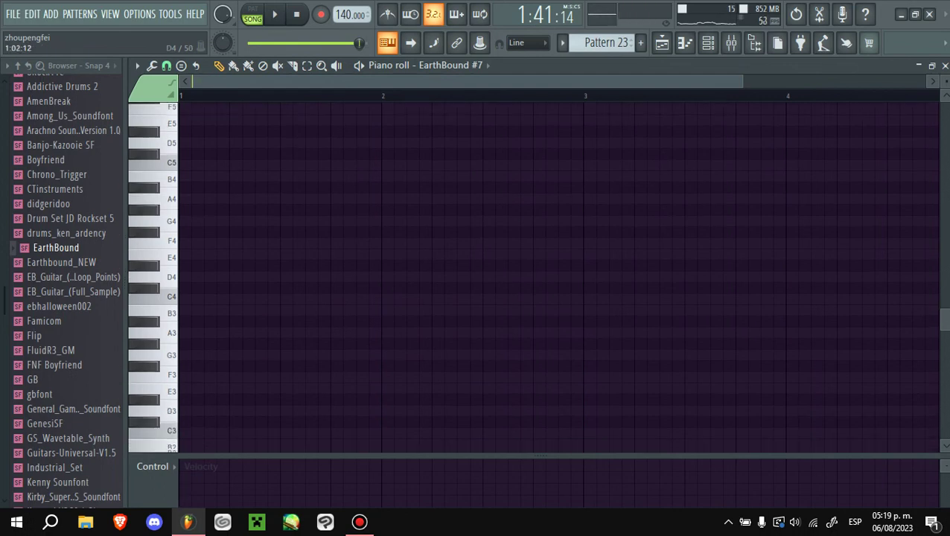
left_click(149, 330)
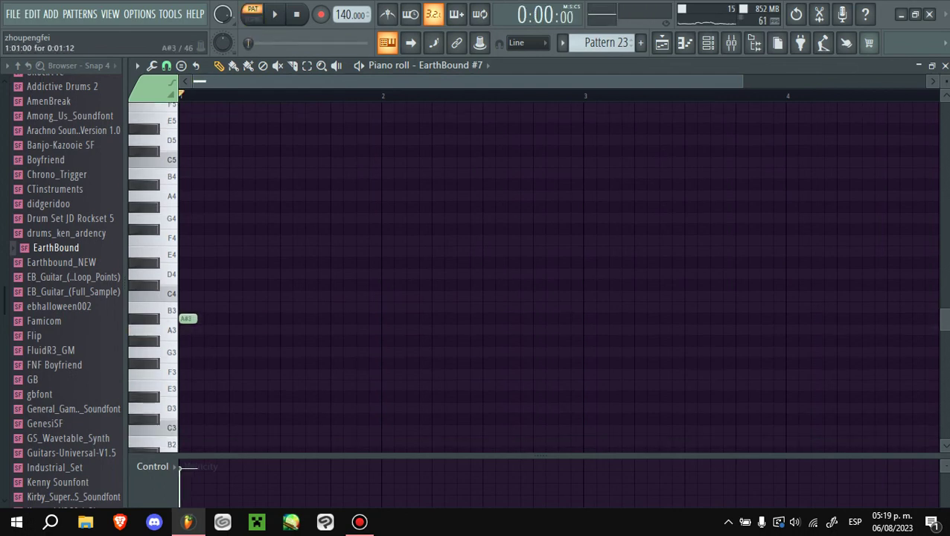
left_click_drag(196, 318, 202, 319)
left_click(240, 374)
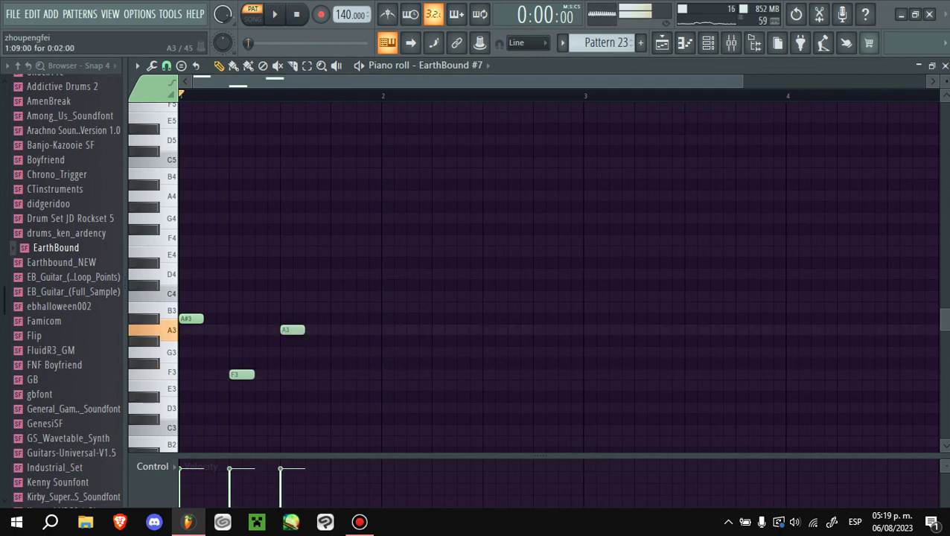
scroll(149, 218, "up", 4)
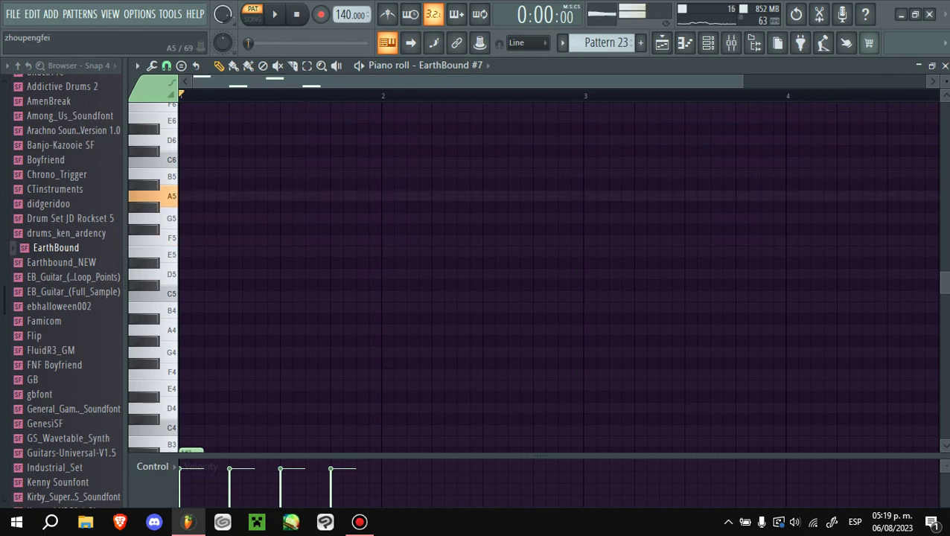
- Add short off-beat chords in bar 1, A#4 with C#5 on beats 1 and 2, A4 with C5 on beats 3 and 4, checking by playback
scroll(145, 196, "down", 2)
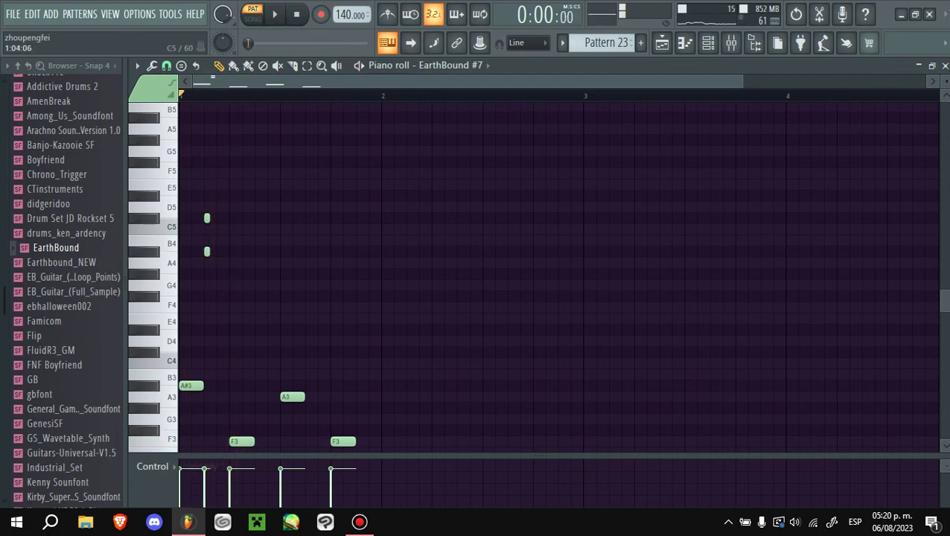
key("space")
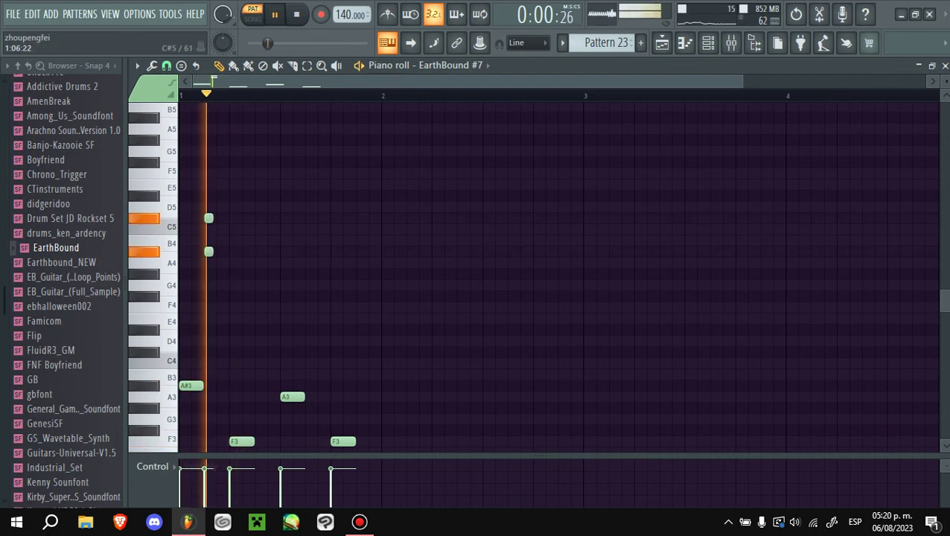
key("space")
key("space")
key("space")
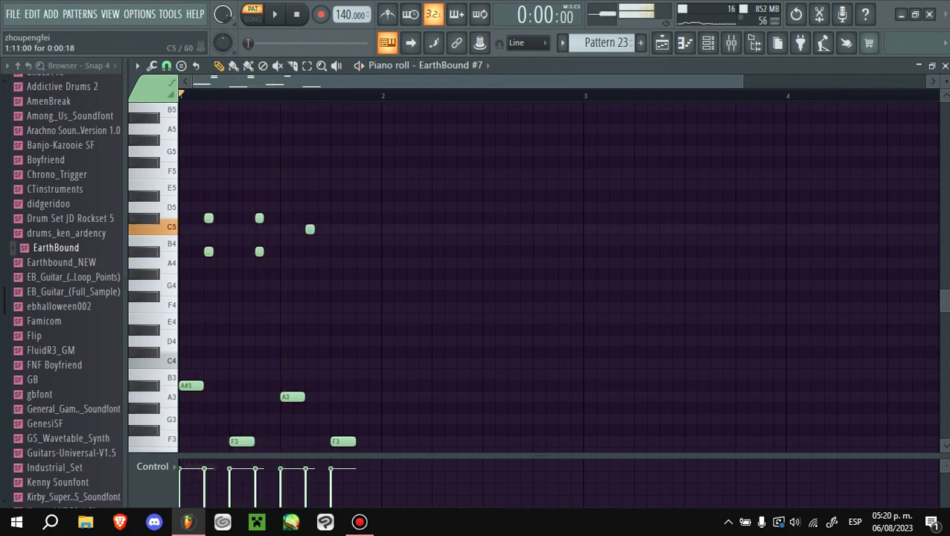
key("space")
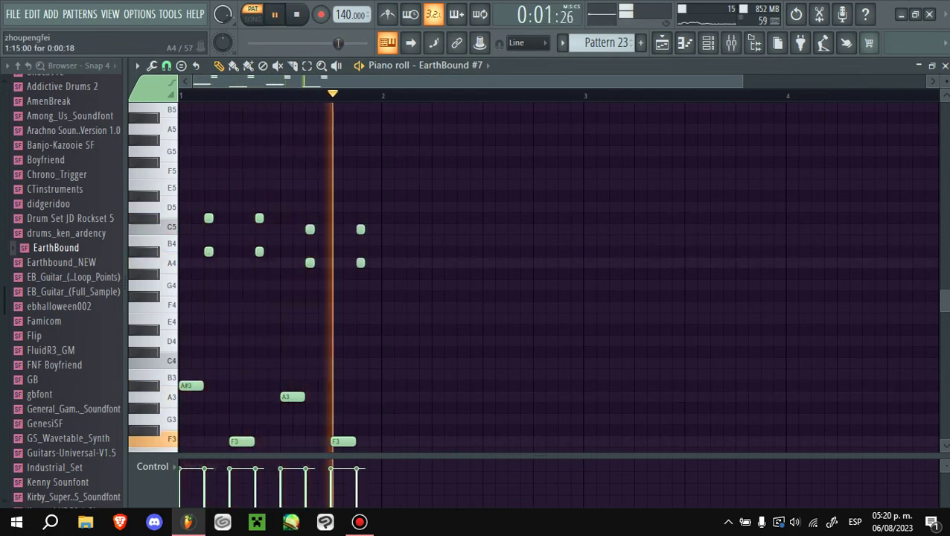
key("space")
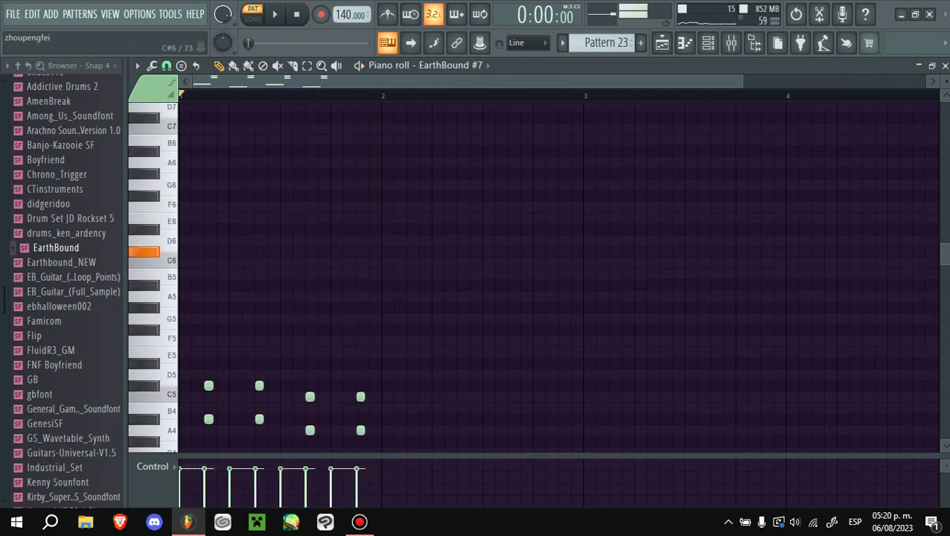
- Add a melody over bar 1 with A#5 twice, F5, a short C6, C#6, C6 and A5, checking it by playback
key("space")
key("space")
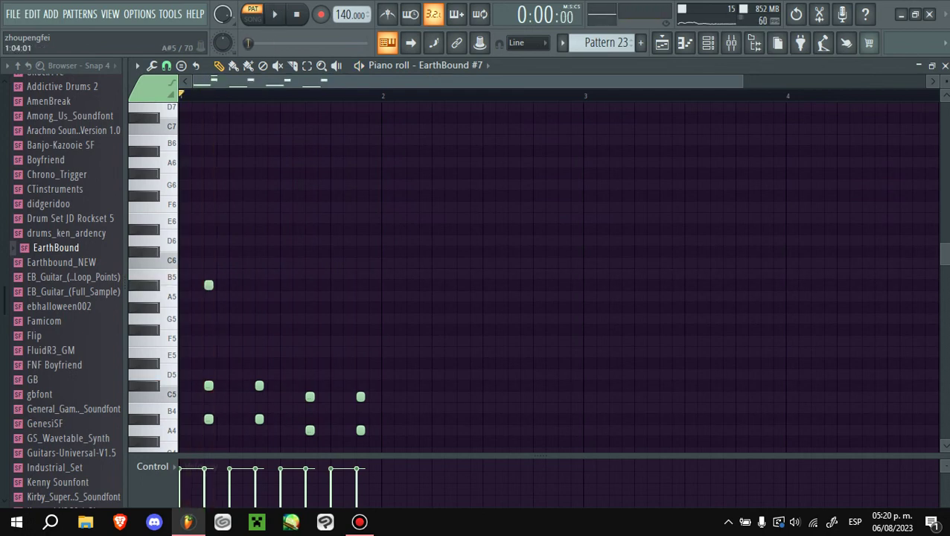
key("space")
key("space")
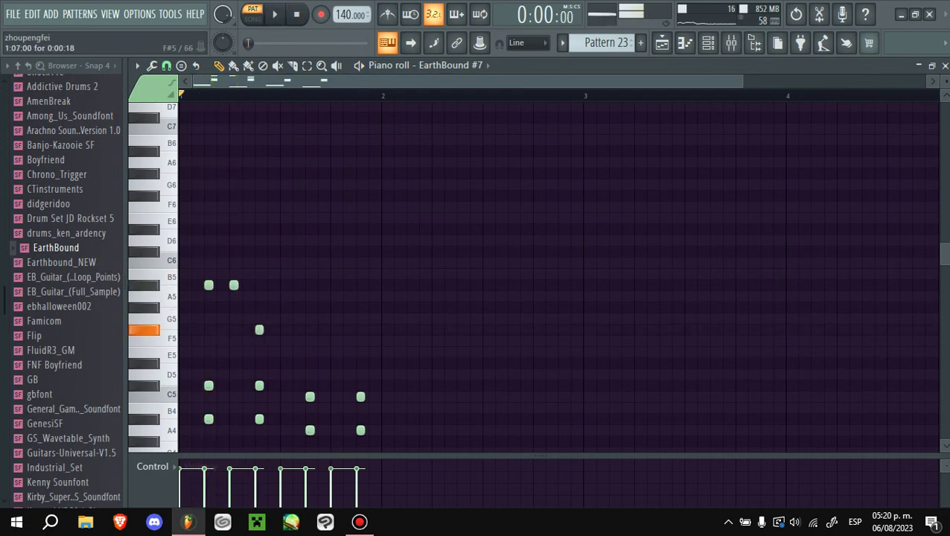
key("space")
key("space")
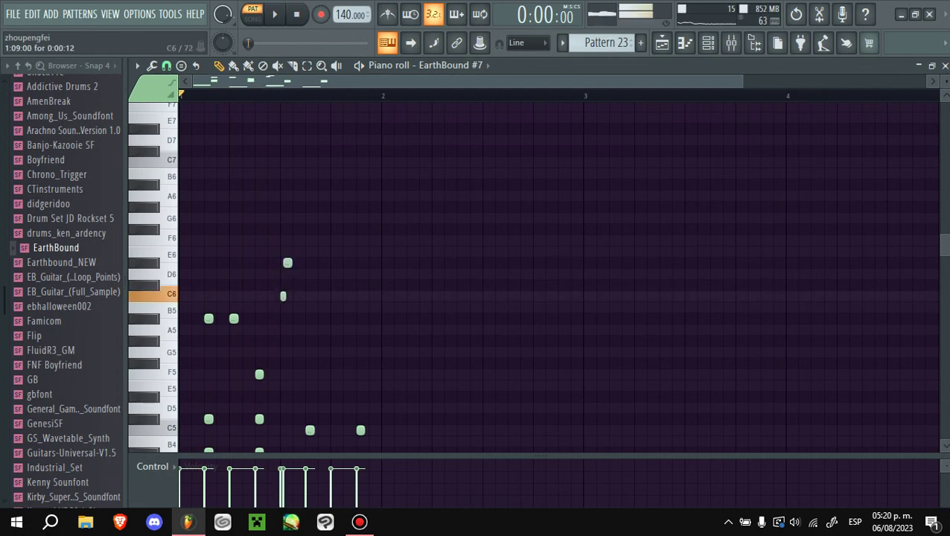
key("space")
key("space")
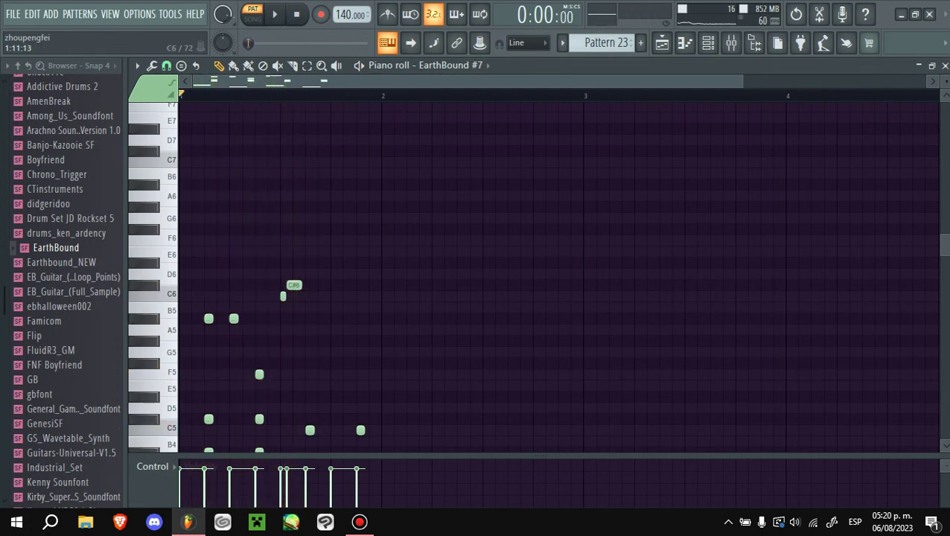
key("space")
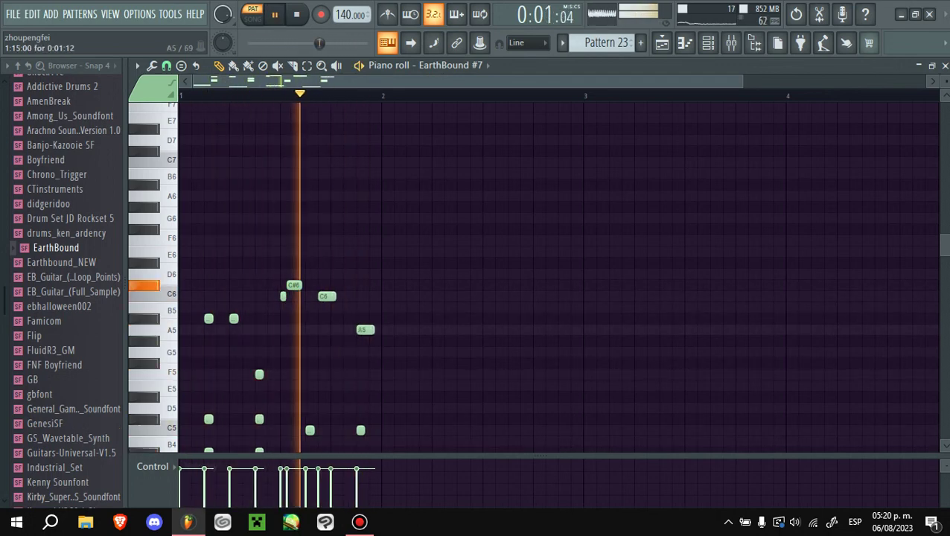
- Select the bass and chord notes in bar 1 of Pattern 23 and lower their velocity slightly
scroll(559, 275, "down", 5)
left_click_drag(386, 412, 385, 340)
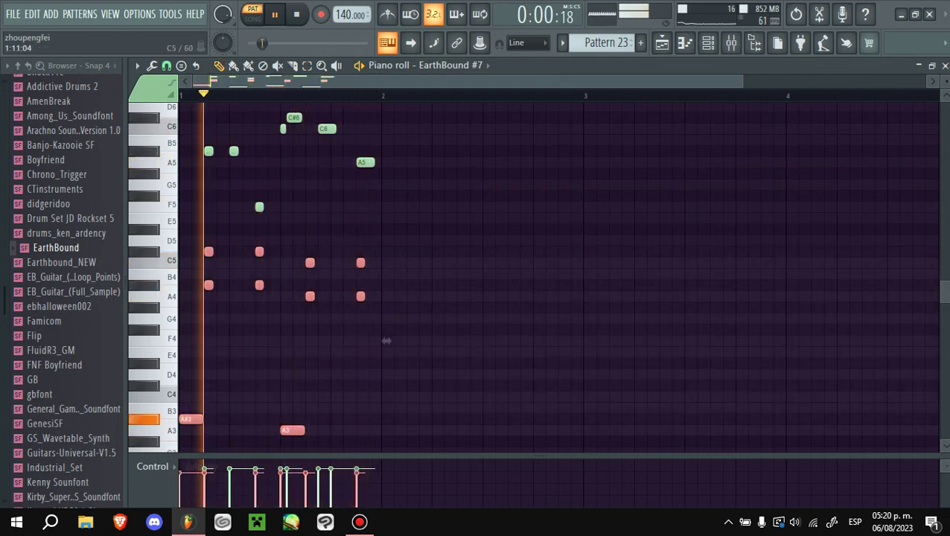
- Pan the EarthBound #7 channel 38% left in the channel rack and return to the playlist
key("F5")
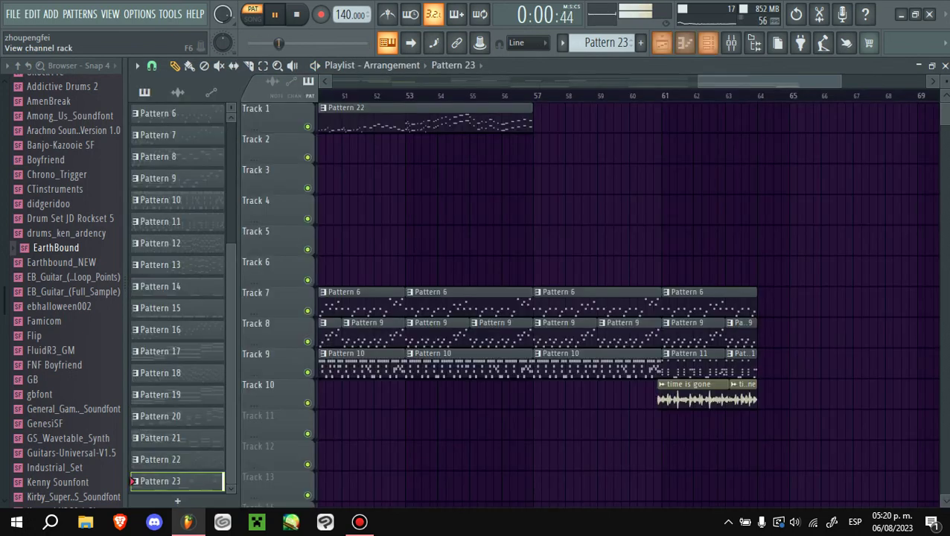
key("F6")
scroll(460, 298, "down", 5)
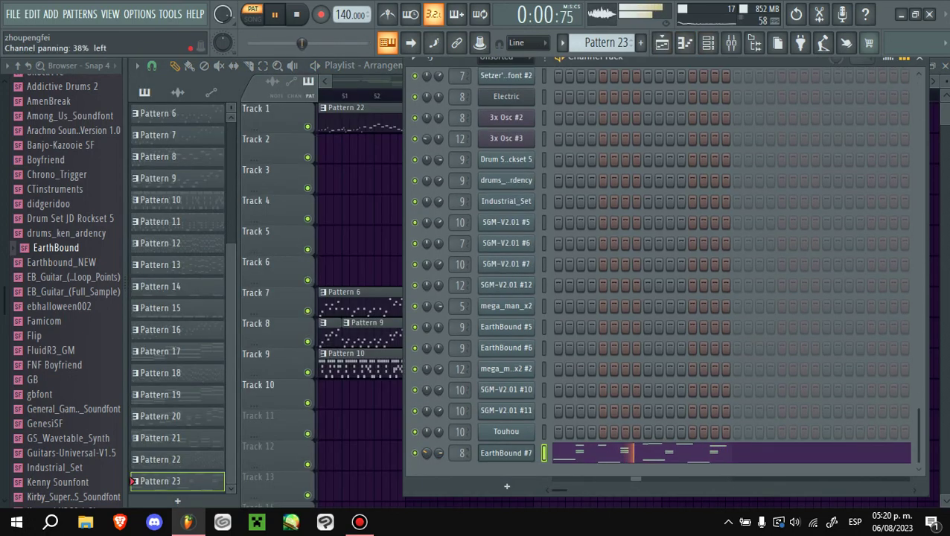
key("F6")
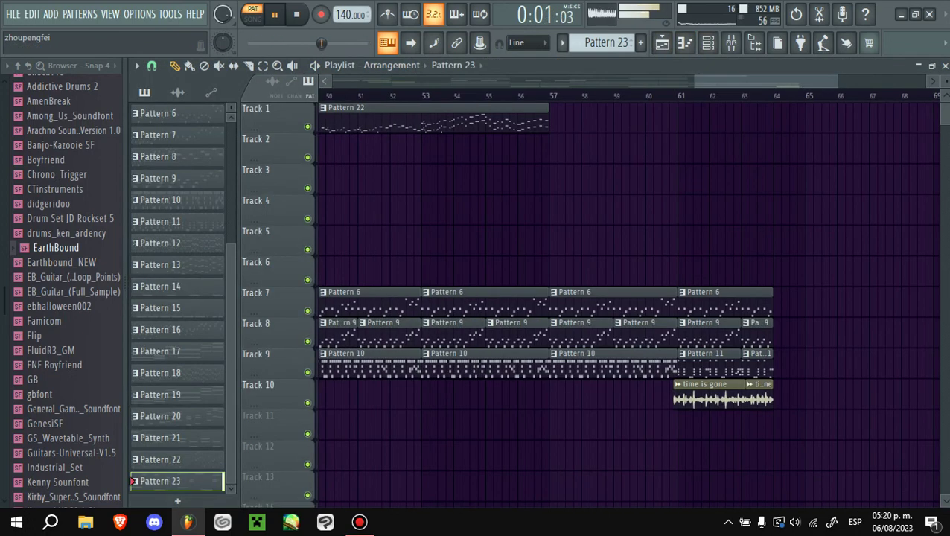
- Switch to song playback and place Pattern 23 at bar 64 on Track 7
key("l")
left_click(789, 179)
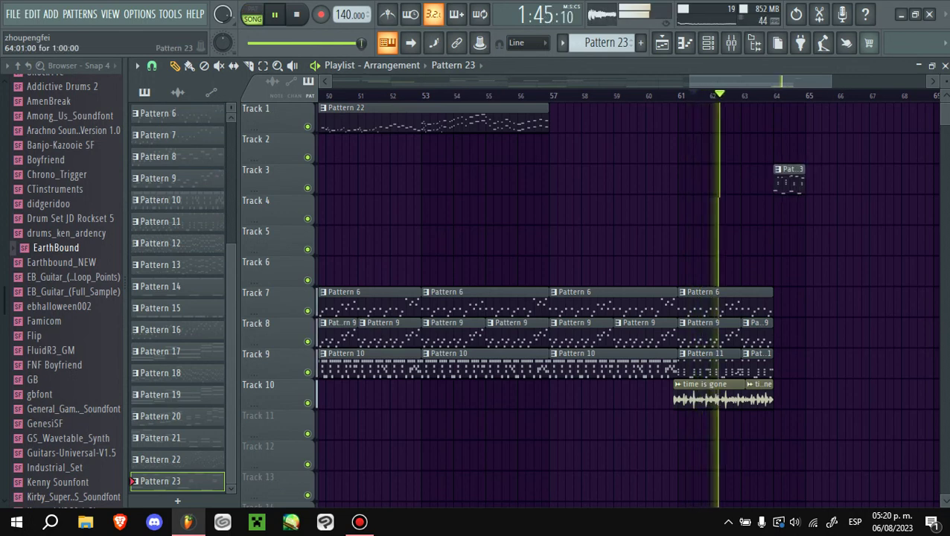
left_click_drag(789, 179, 790, 298)
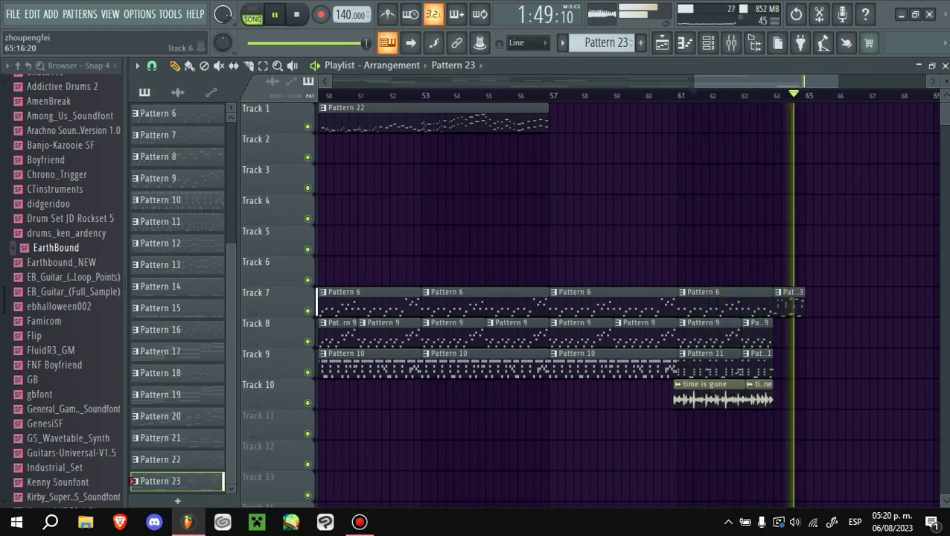
- Copy the section of clips in bars 17 to 24 on Tracks 1 to 9 to bar 65
key("space")
key("Page_Down")
key("Page_Down")
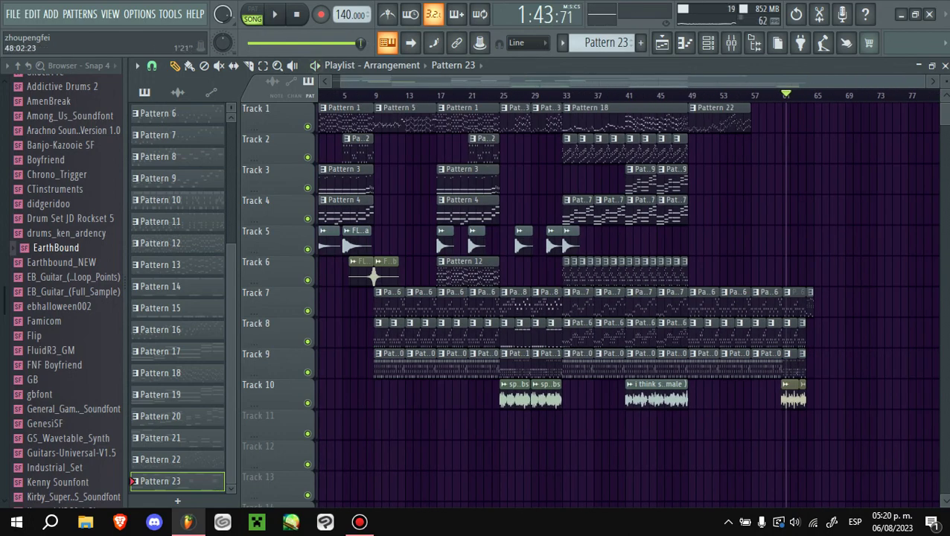
key("space")
key("Page_Up")
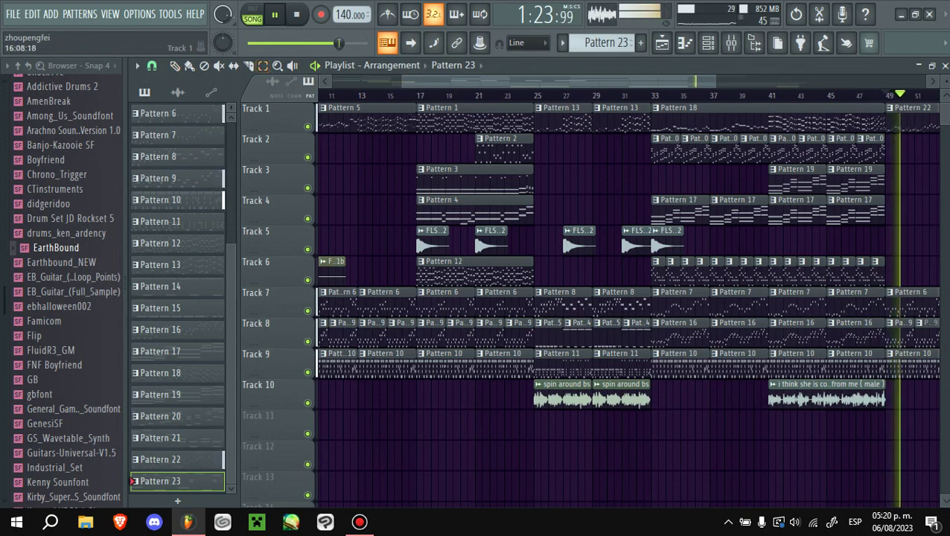
left_click_drag(419, 103, 522, 408)
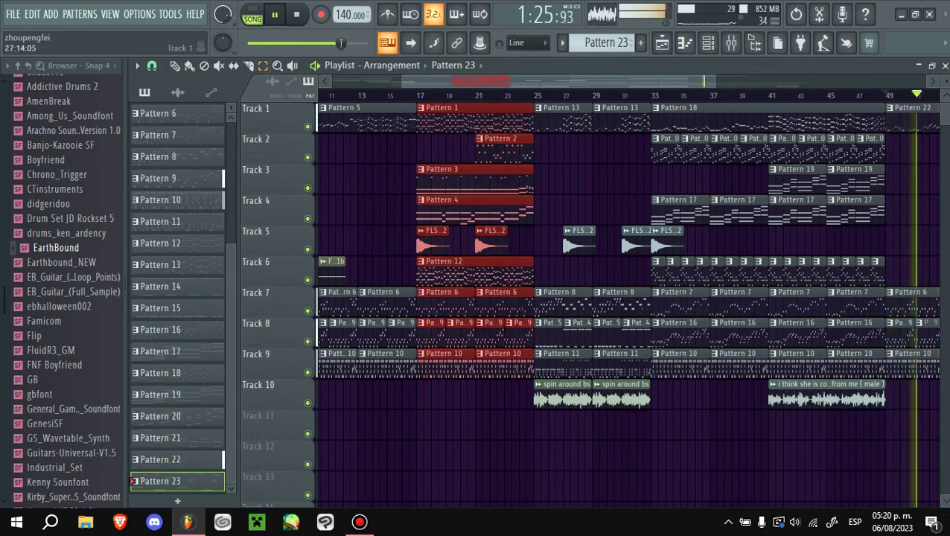
scroll(625, 298, "right", 6)
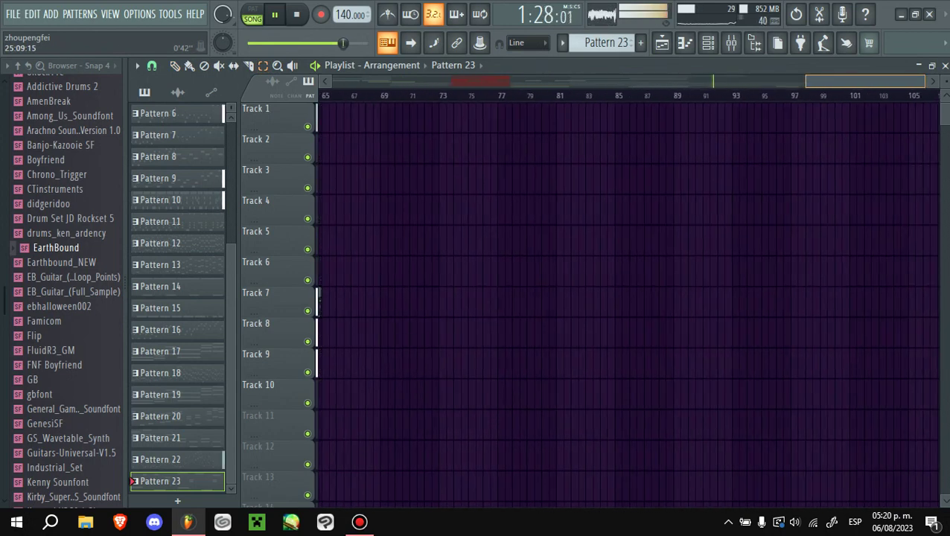
scroll(625, 298, "left", 3)
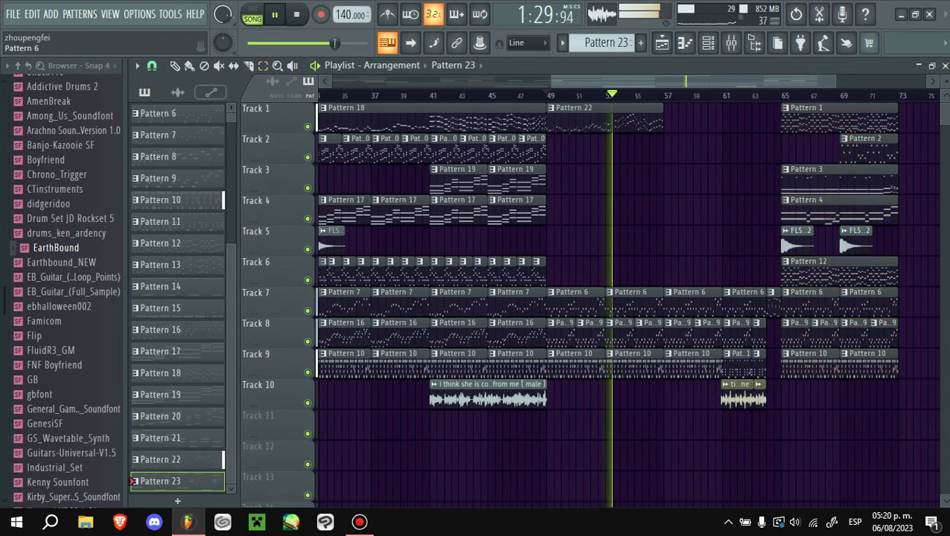
- Inspect the "time is gone" clip's settings and listen to the arrangement from bar 53 through the section starting at bar 65
double_click(743, 394)
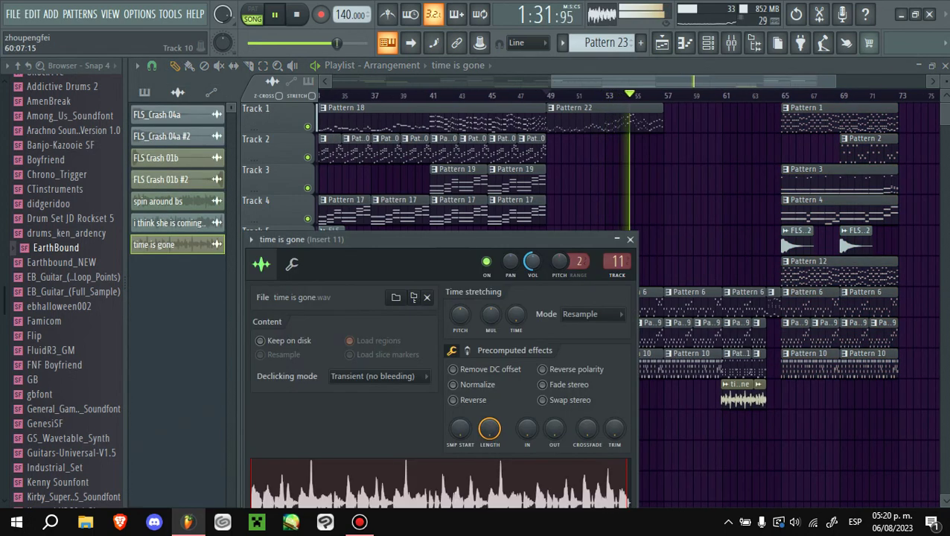
key("Escape")
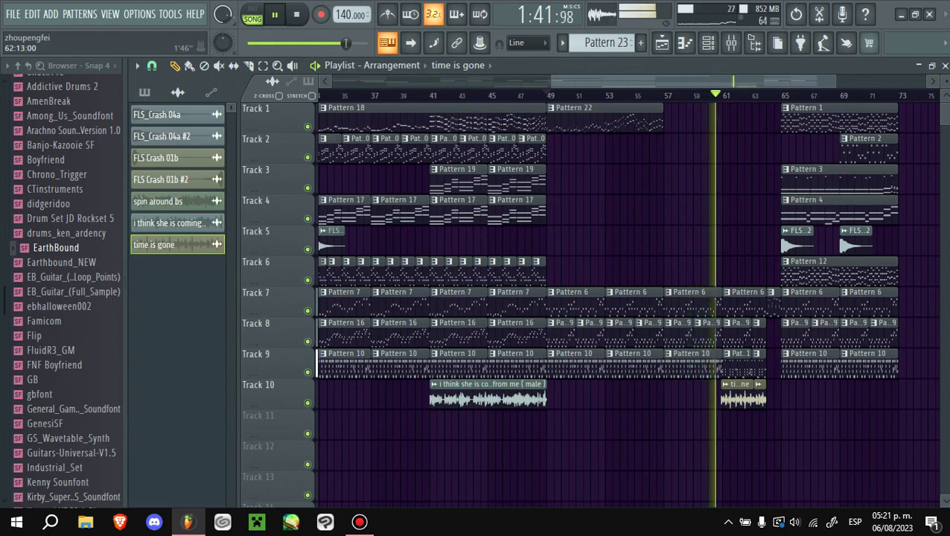
scroll(800, 298, "up", 2)
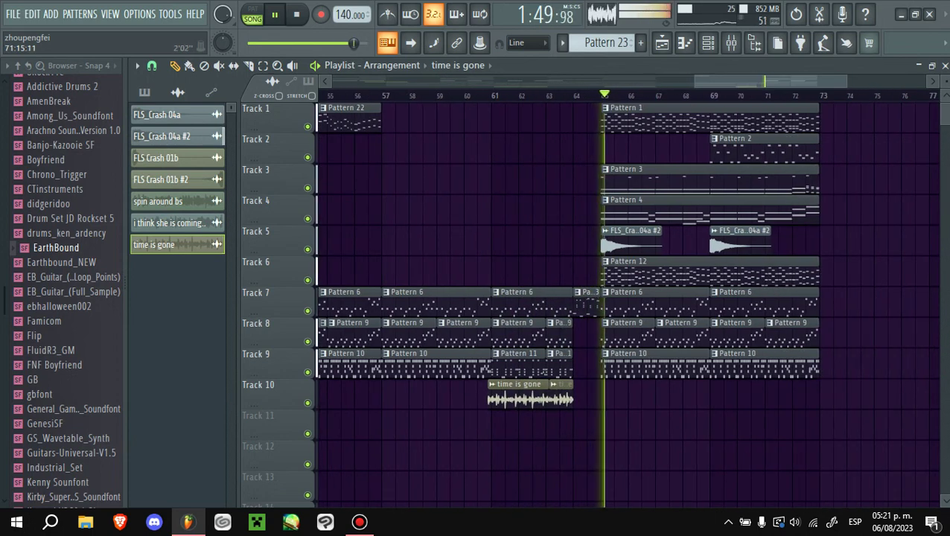
scroll(805, 298, "down", 2)
scroll(626, 298, "up", 3)
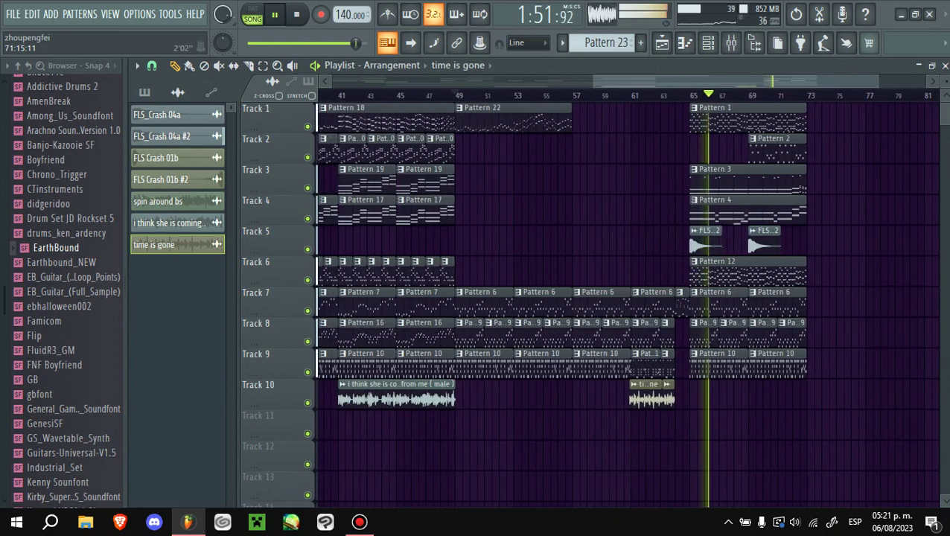
scroll(625, 298, "down", 2)
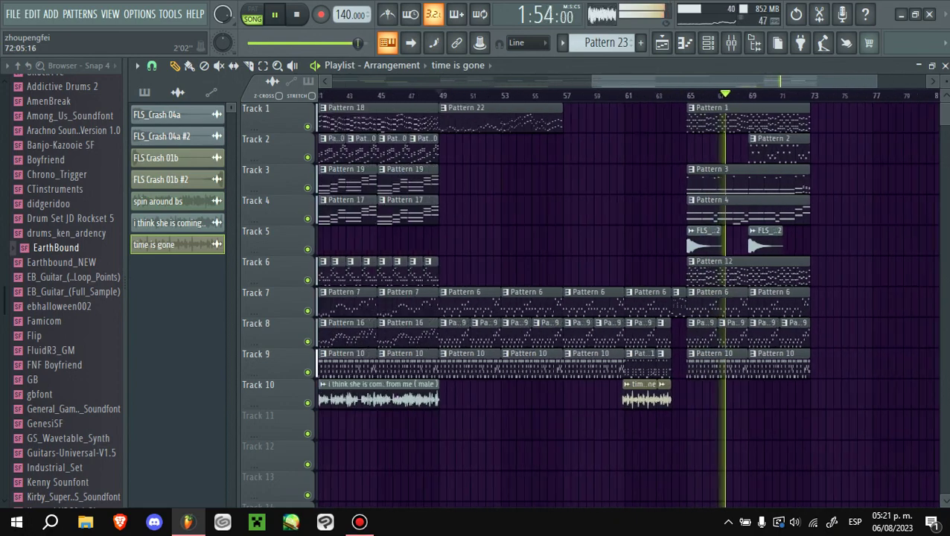
scroll(625, 298, "up", 1)
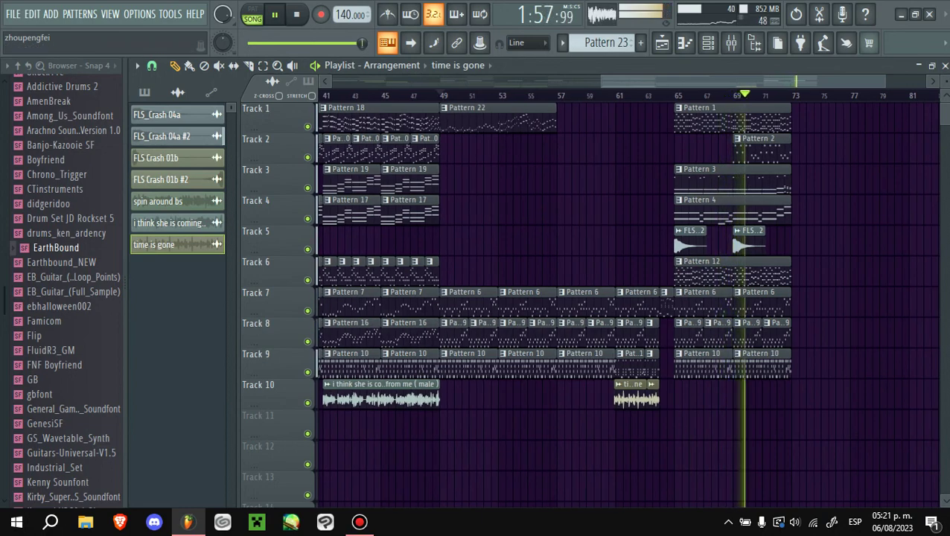
scroll(66, 291, "up", 6)
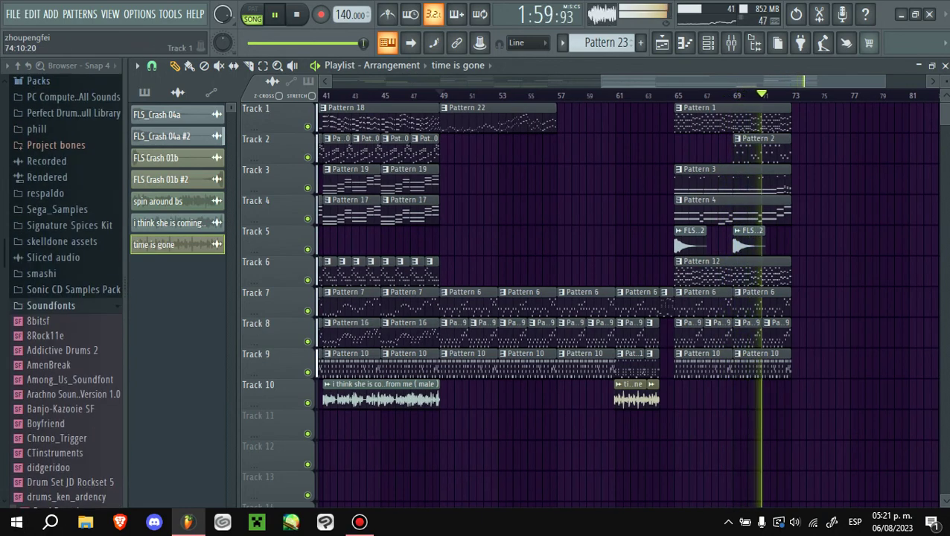
scroll(625, 298, "up", 3)
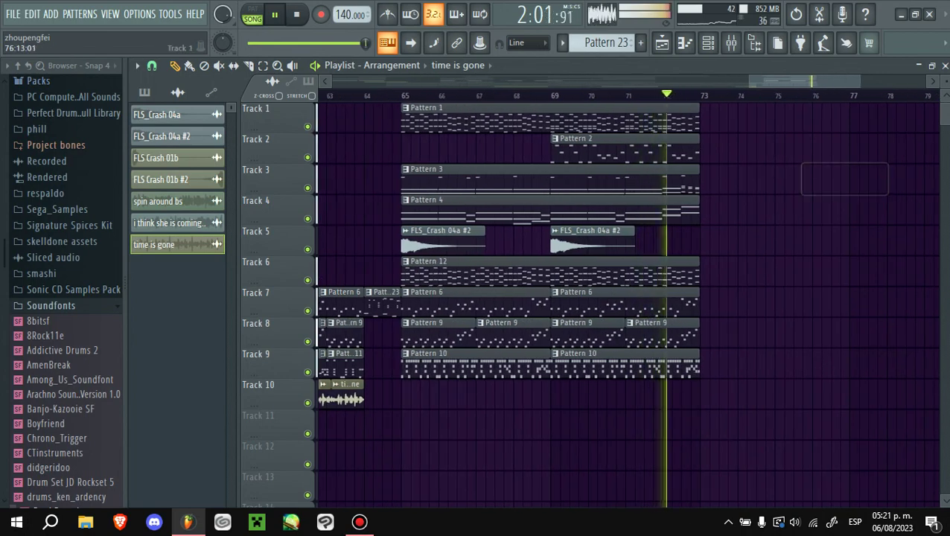
scroll(506, 298, "up", 2)
key("space")
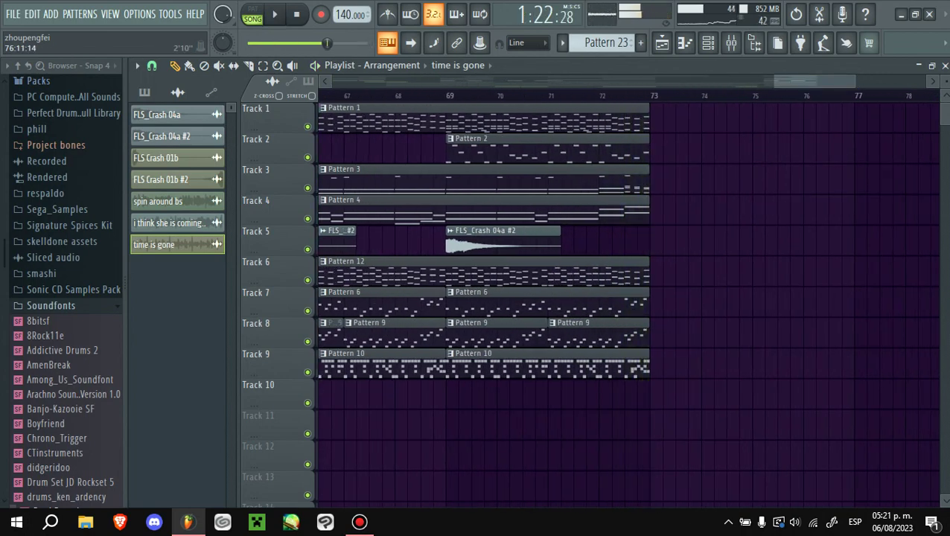
- Bring the "mirror mirror v2" audio into the playlist and place it at bar 73 on Track 1
scroll(625, 298, "down", 2)
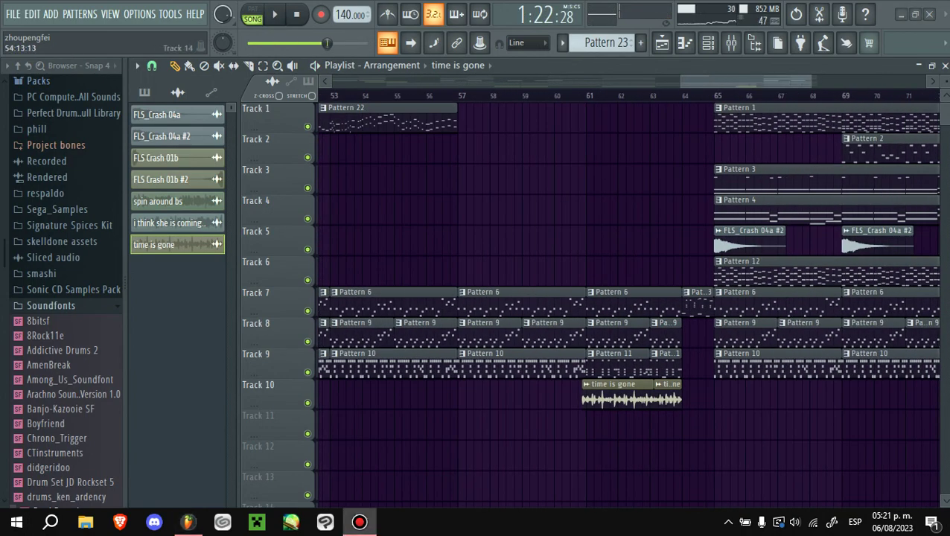
key("alt+Tab")
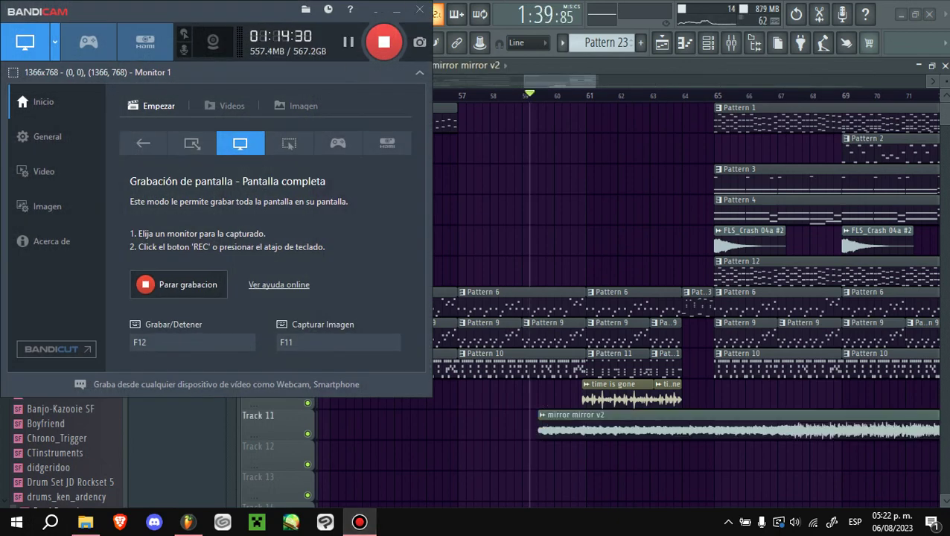
key("alt+Tab")
left_click_drag(522, 430, 939, 122)
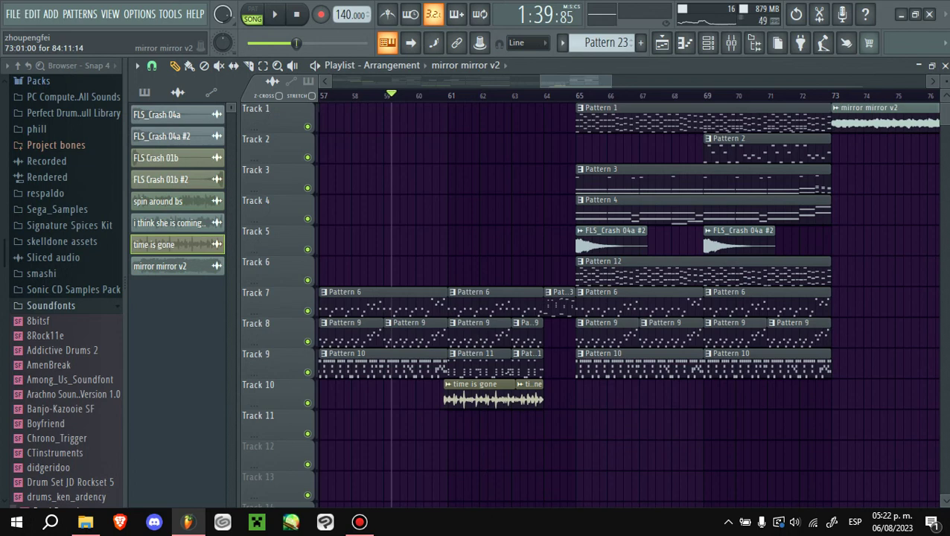
- Play briefly around bar 56, then solo Track 1 and create the empty Pattern 24
key("space")
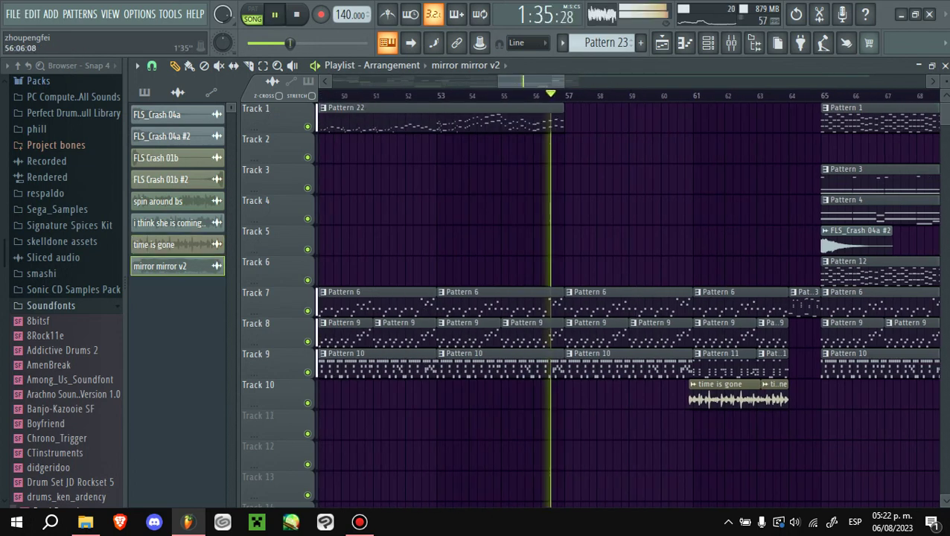
key("space")
scroll(275, 353, "down", 1)
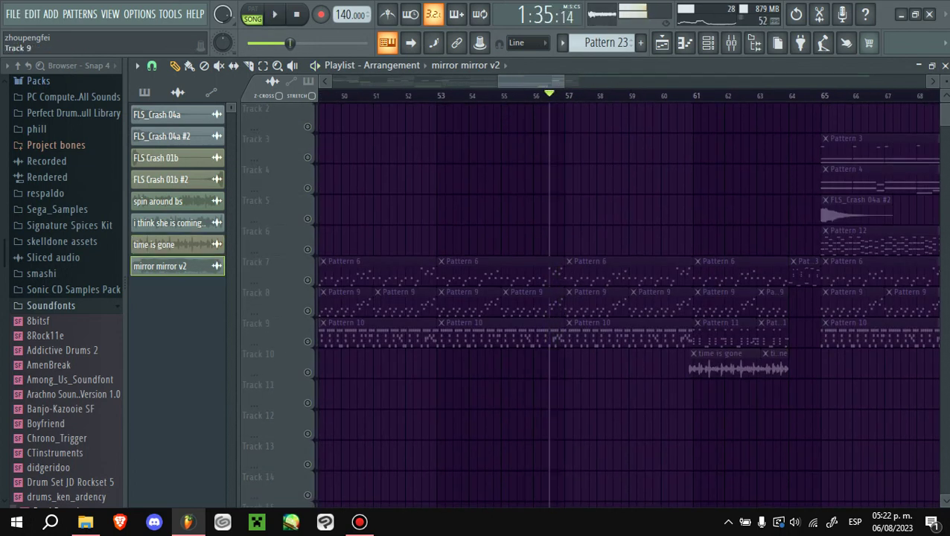
scroll(276, 338, "up", 1)
scroll(171, 136, "up", 6)
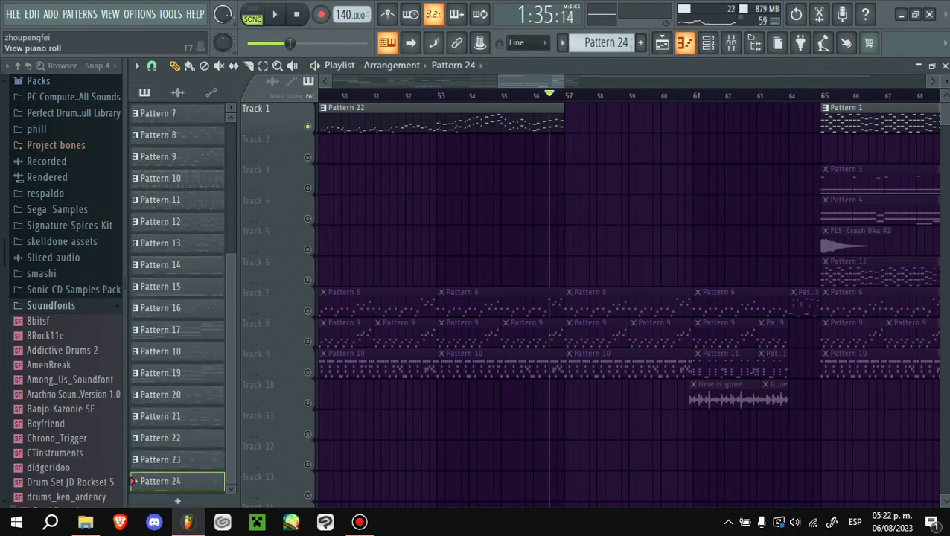
- Open the piano roll of the Setzer's_SPC_Soundfont channel in Pattern 24
left_click(708, 43)
left_click(418, 66)
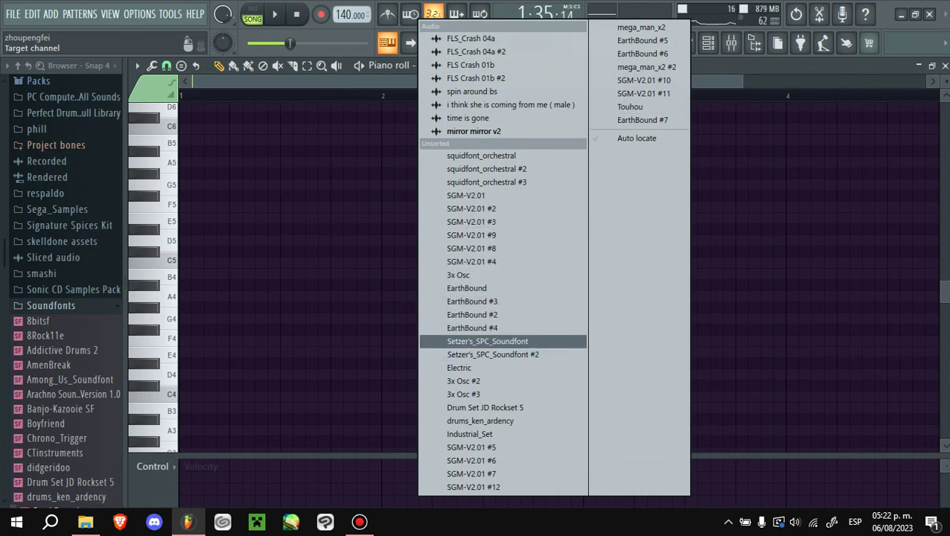
left_click(487, 341)
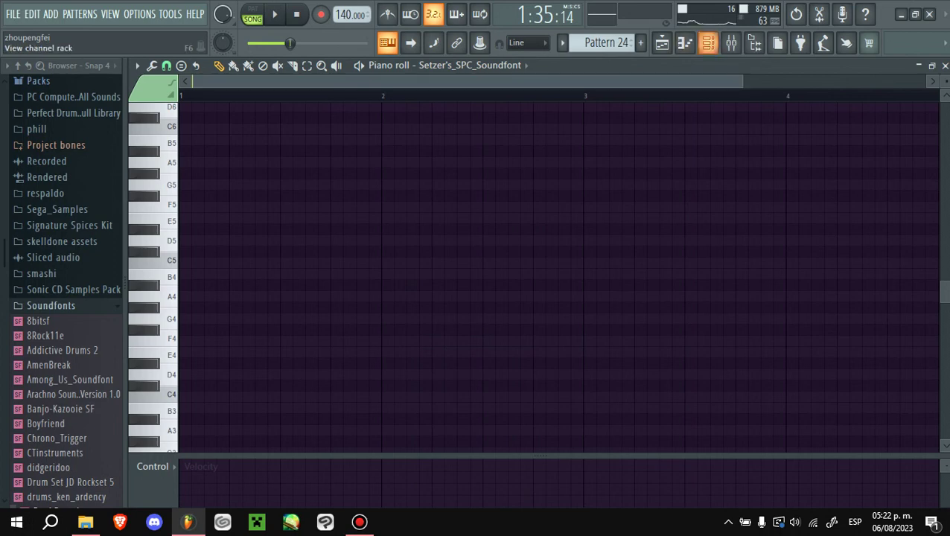
- Clone the EarthBound #4 channel from the Unsorted group and show the pan, volume and track controls of the clone
left_click(708, 43)
left_click(495, 57)
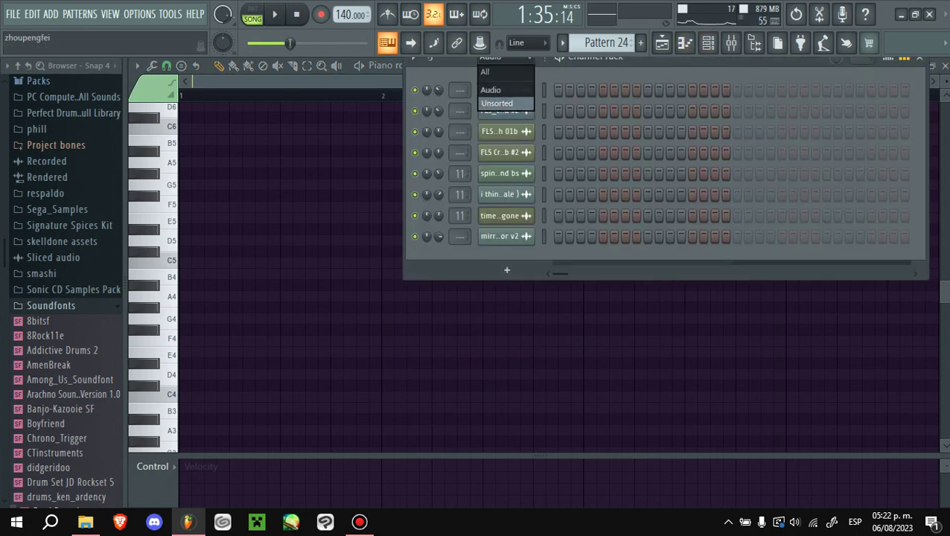
left_click(496, 103)
scroll(497, 104, "down", 8)
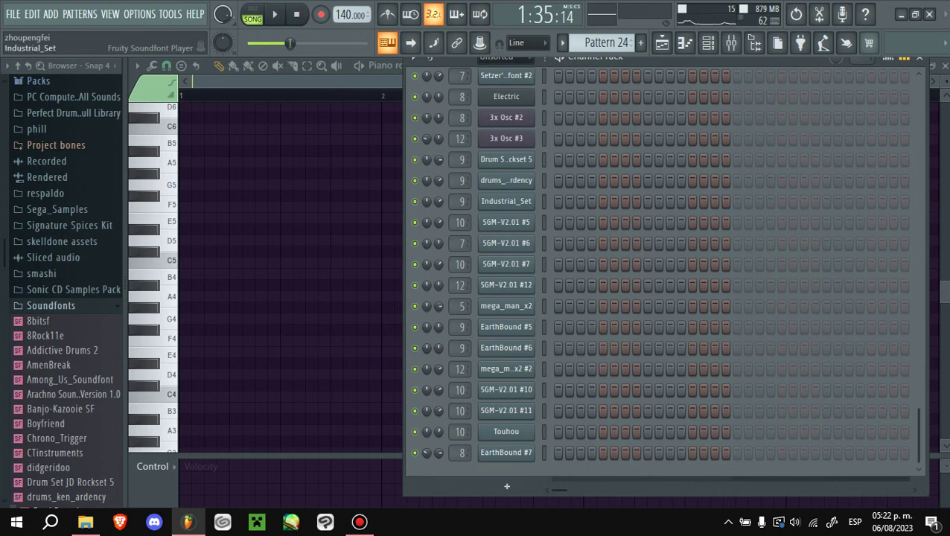
scroll(506, 149, "up", 3)
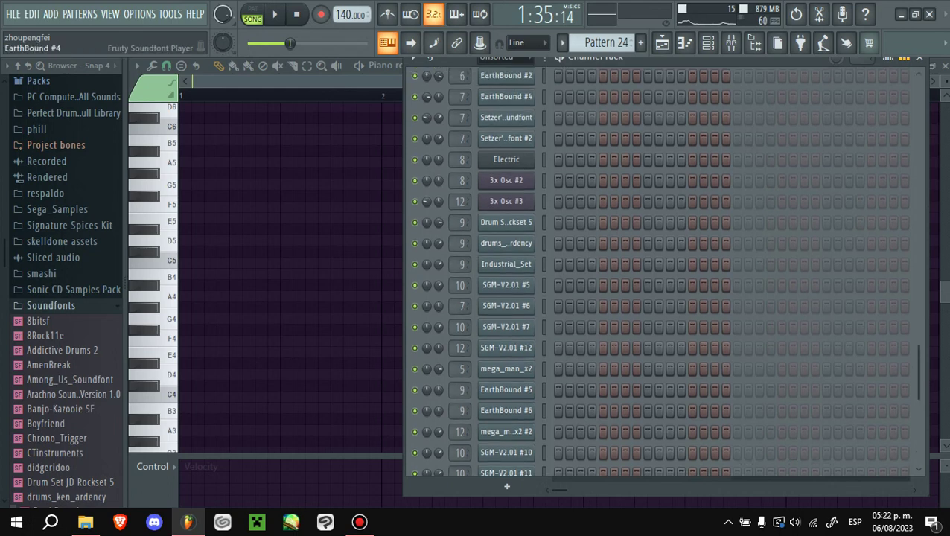
left_click(507, 96)
right_click(532, 93)
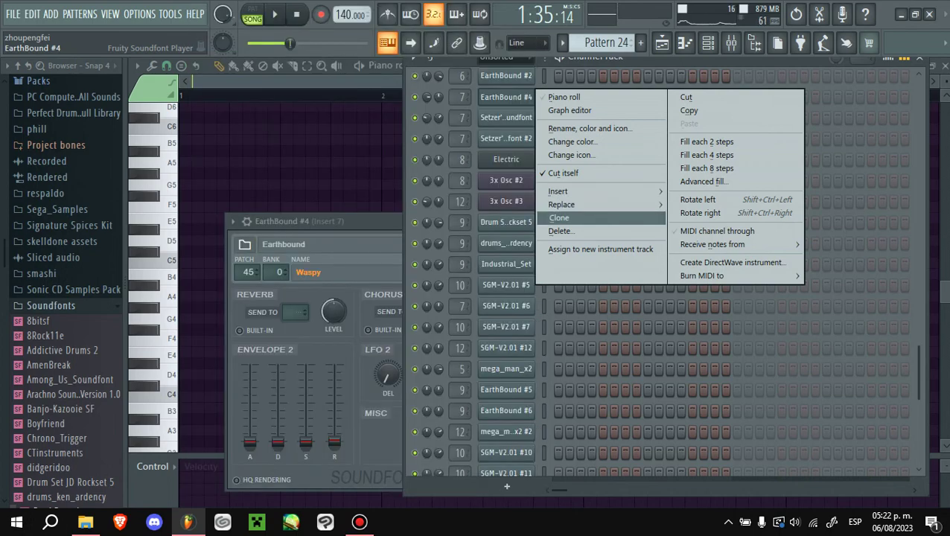
left_click(559, 217)
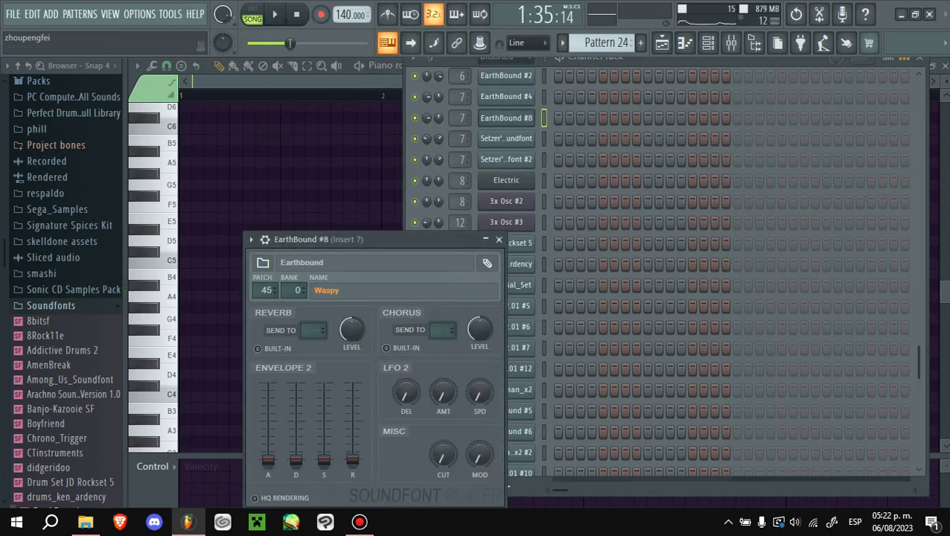
left_click(251, 239)
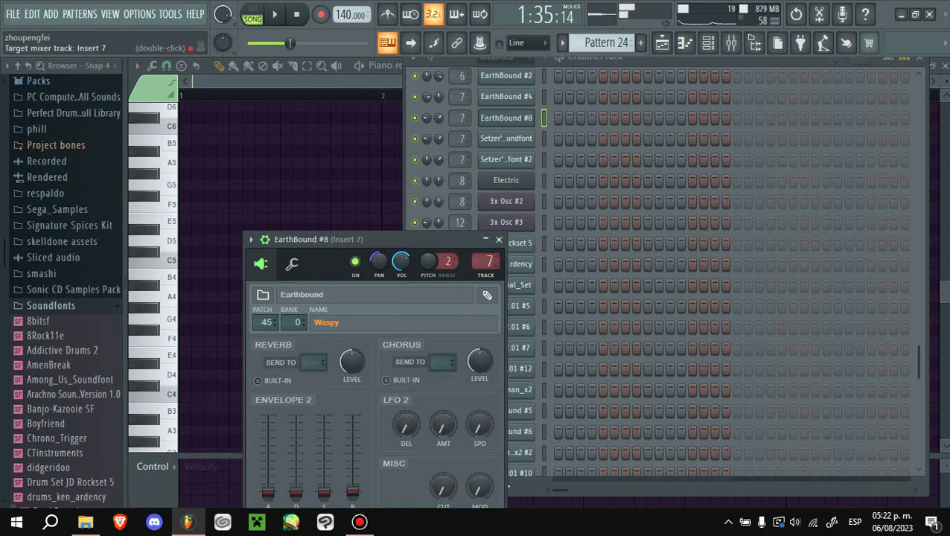
- Clone the Setzer's_SPC_Soundfont channel
right_click(532, 113)
right_click(531, 134)
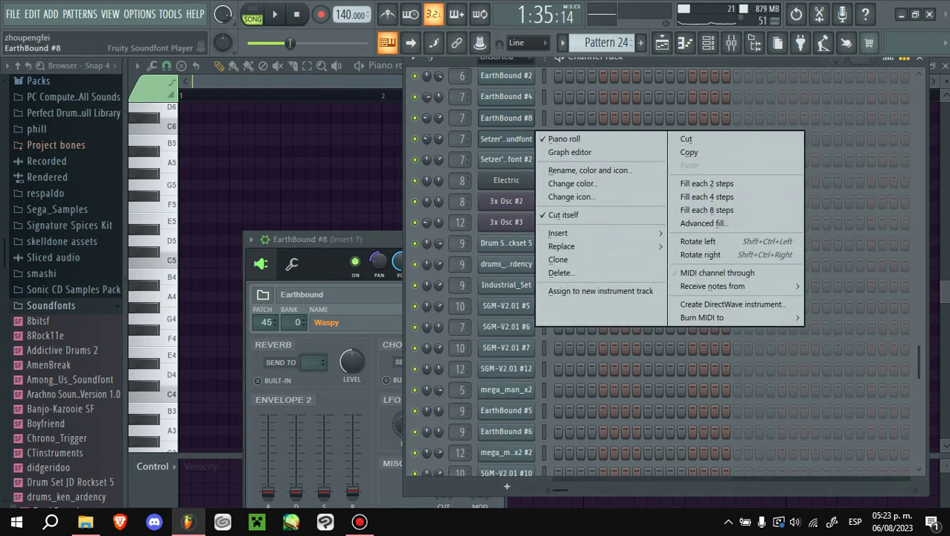
left_click(566, 259)
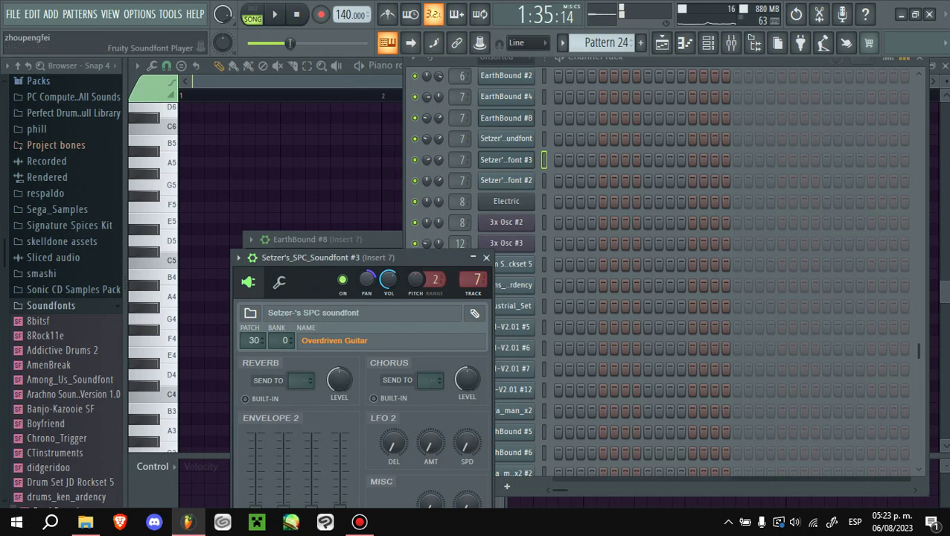
- Switch the piano roll to the cloned EarthBound #8 channel in Pattern 24
left_click(402, 65)
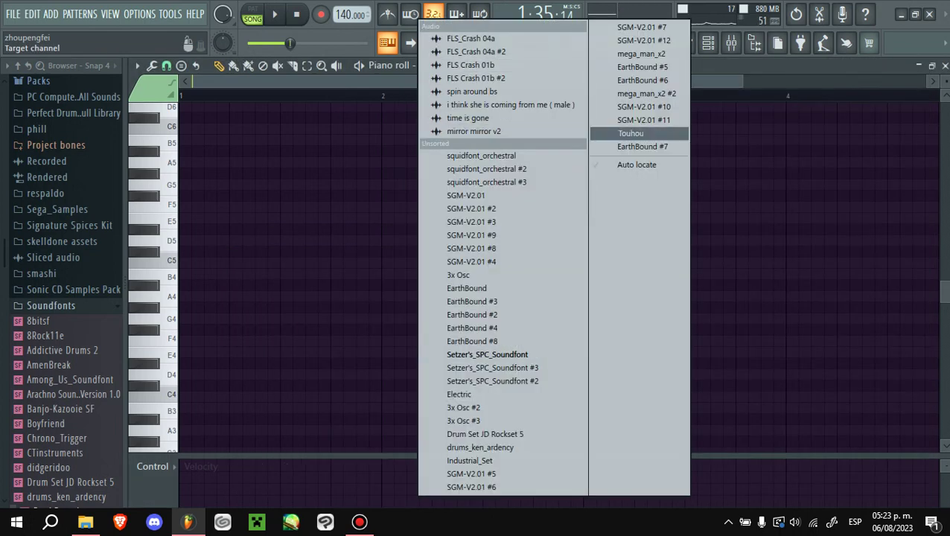
left_click(472, 328)
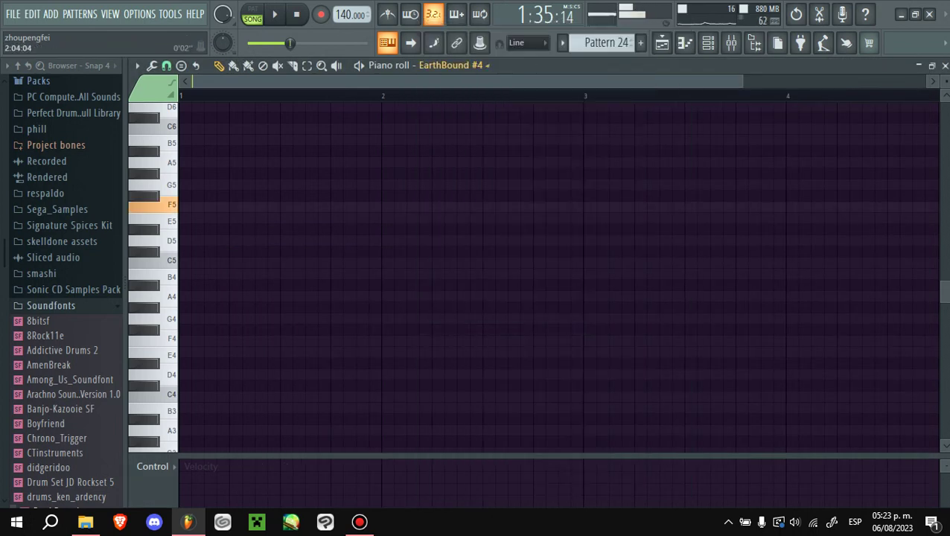
left_click(447, 65)
left_click(462, 328)
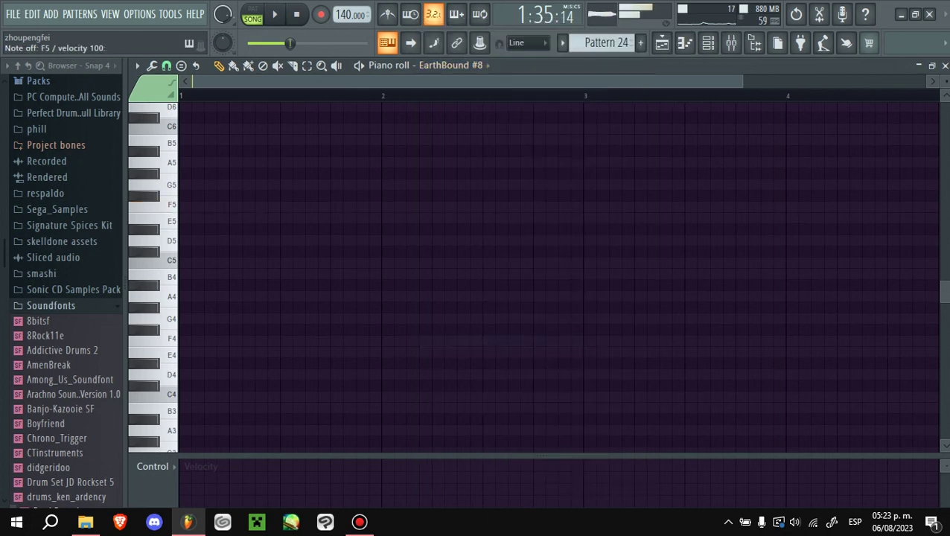
- In pattern mode, draw a long E5 note at the start of bar 1 with slide notes to F5 and C#5
scroll(186, 205, "up", 2)
scroll(186, 216, "down", 1)
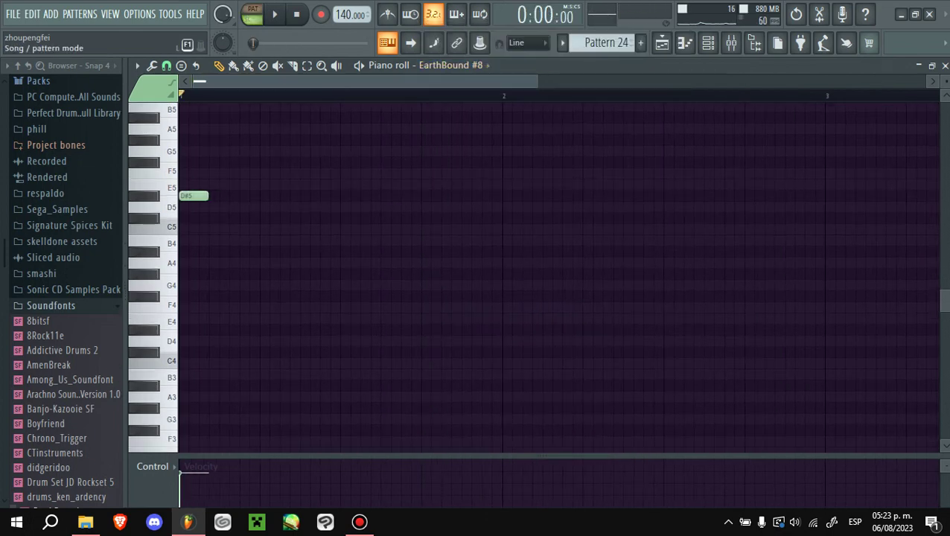
left_click_drag(211, 174, 192, 173)
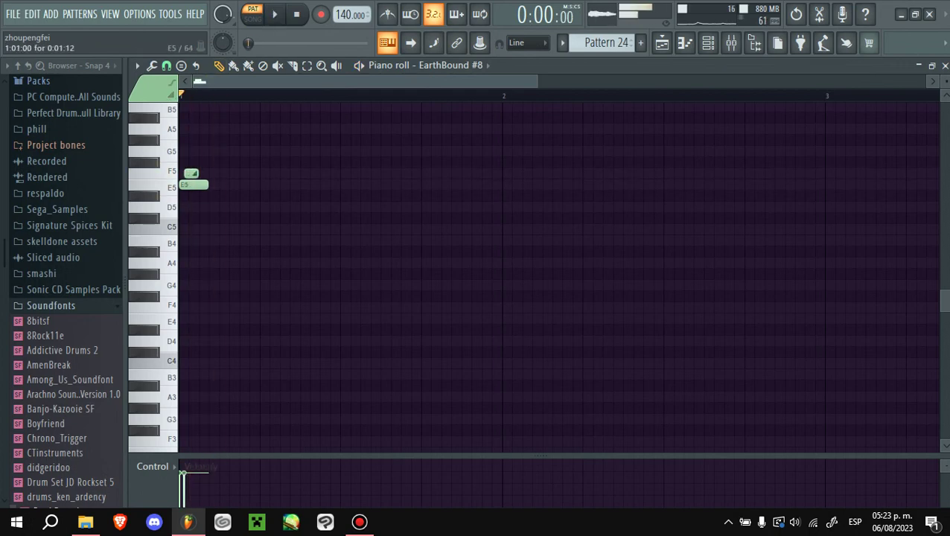
left_click(246, 185)
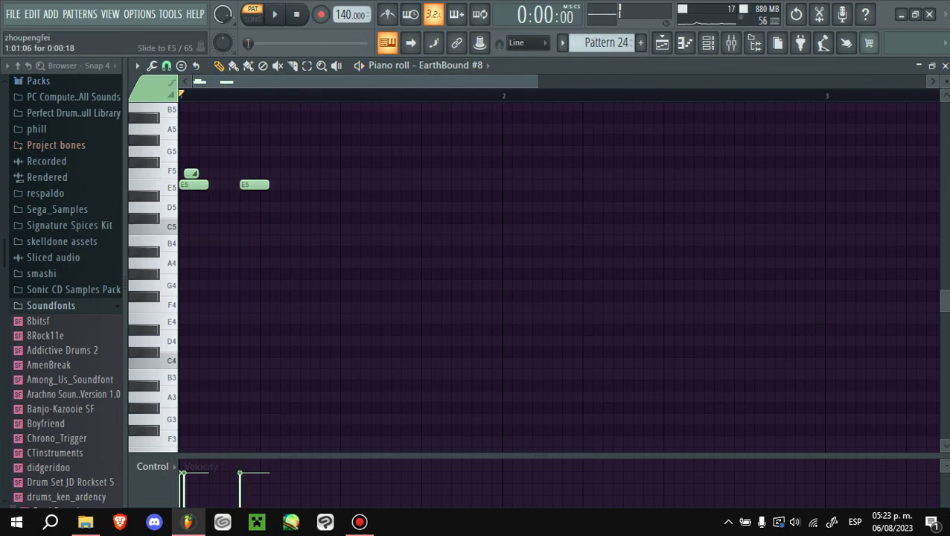
left_click_drag(246, 184, 266, 185)
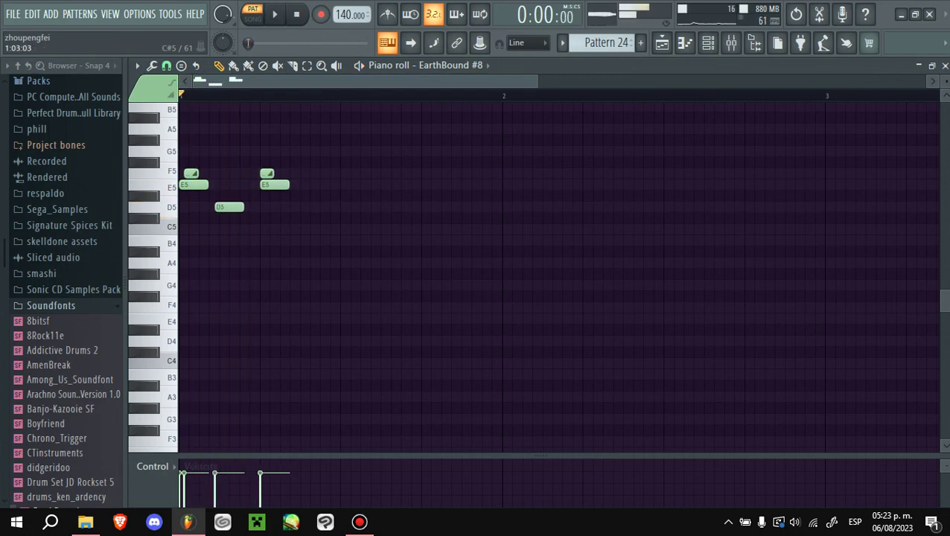
right_click(234, 219)
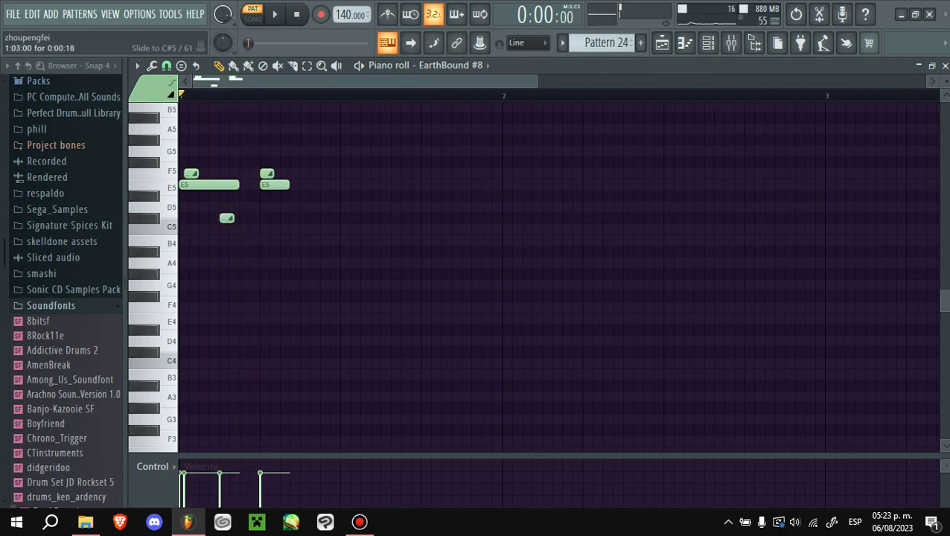
- Redraw the second E5 note longer on beat 2, add slides to F5 and C#5, and audition the phrase
right_click(274, 184)
right_click(266, 174)
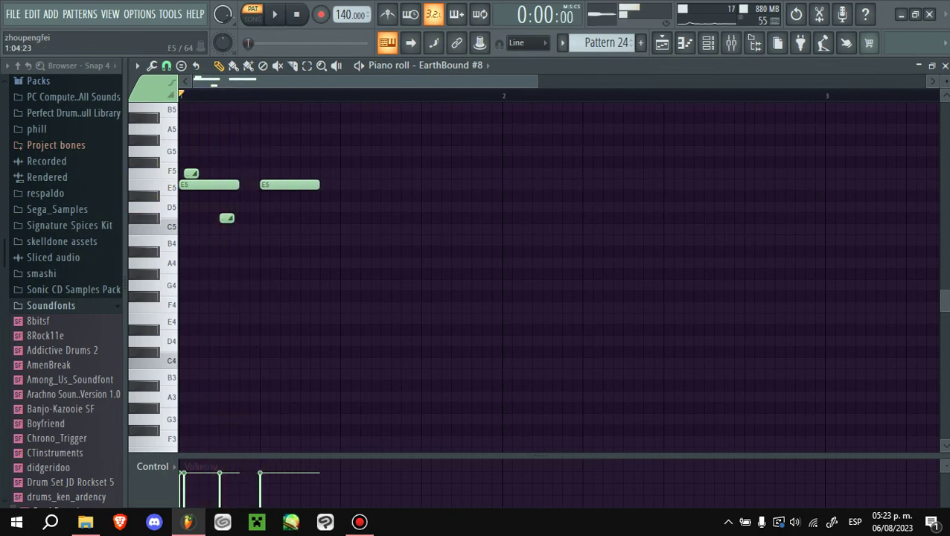
left_click(318, 219)
key("space")
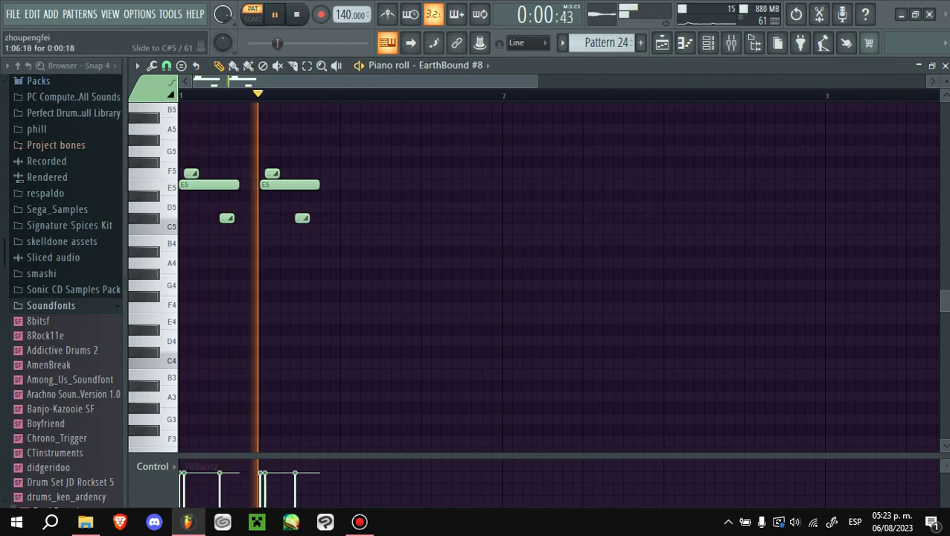
left_click_drag(318, 219, 307, 218)
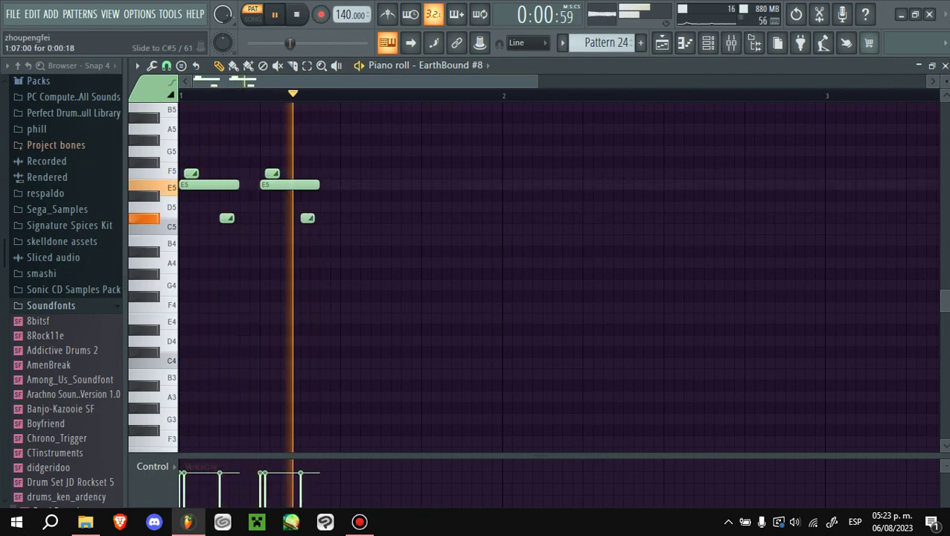
key("space")
- Complete bar 1 with short D#5, E5 and F5 notes from beat 3 onward while listening to the phrase
key("space")
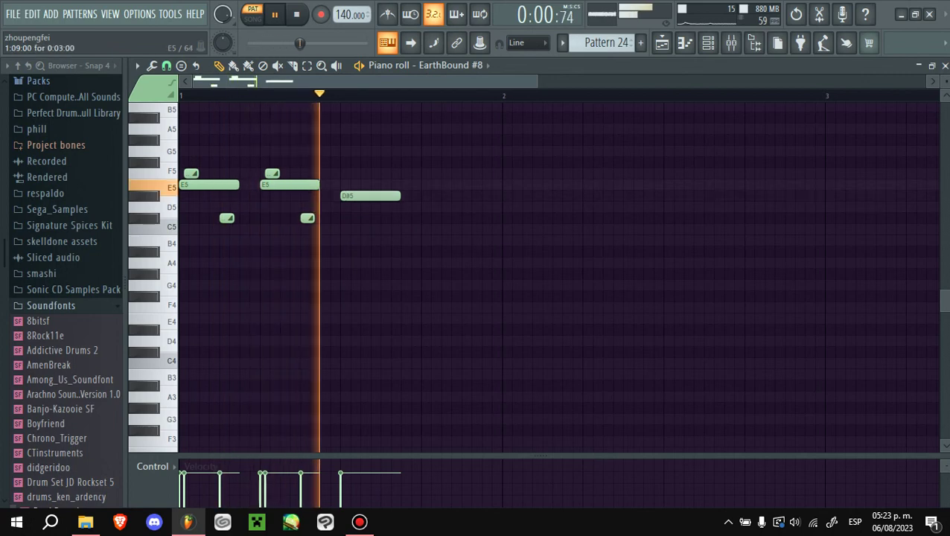
key("space")
left_click_drag(371, 207, 376, 196)
key("space")
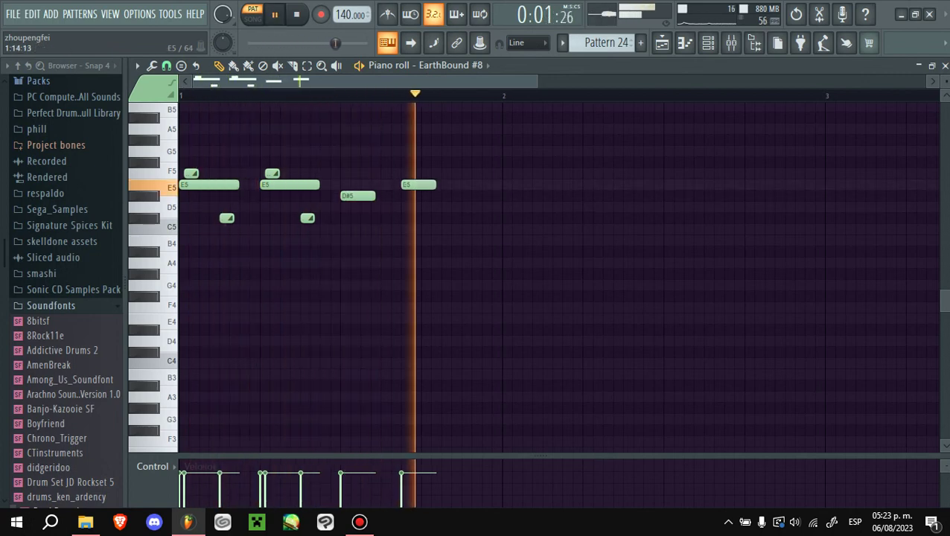
left_click(408, 185)
left_click(468, 173)
- Duplicate the bar 1 phrase into bar 2, deselect the copied notes and stop playback
key("ctrl+b")
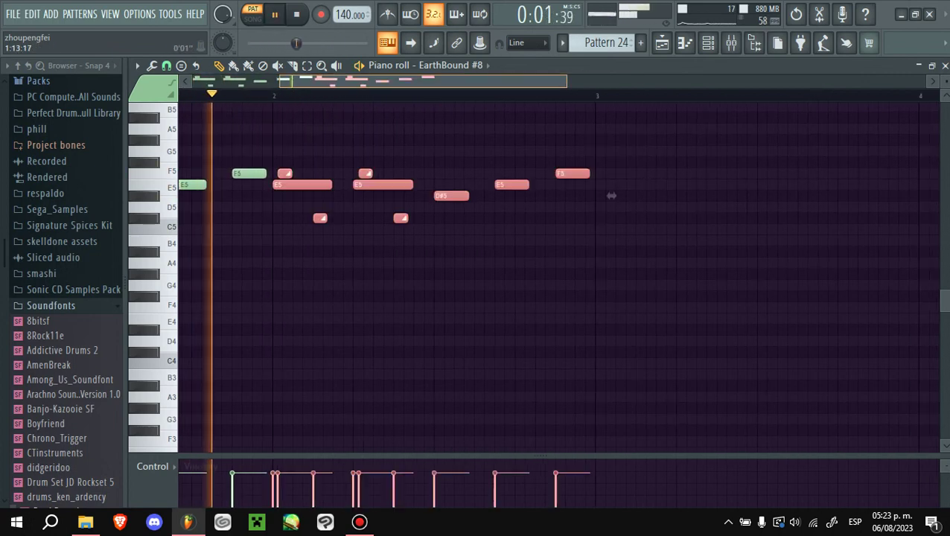
key("ctrl+d")
scroll(521, 276, "up", 2)
key("space")
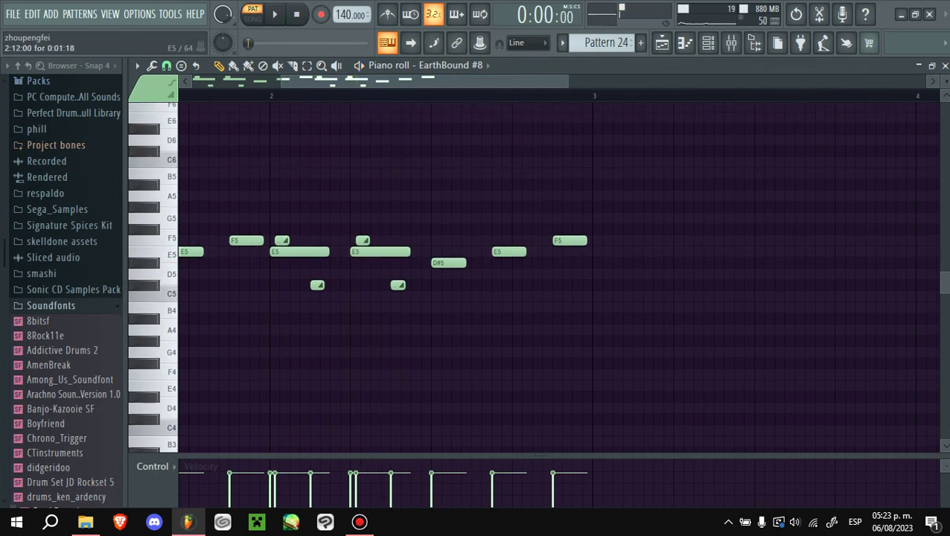
- Raise the last two notes of bar 2 to G#5 and G5, then duplicate both bars into bars 3 and 4
left_click_drag(510, 252, 519, 207)
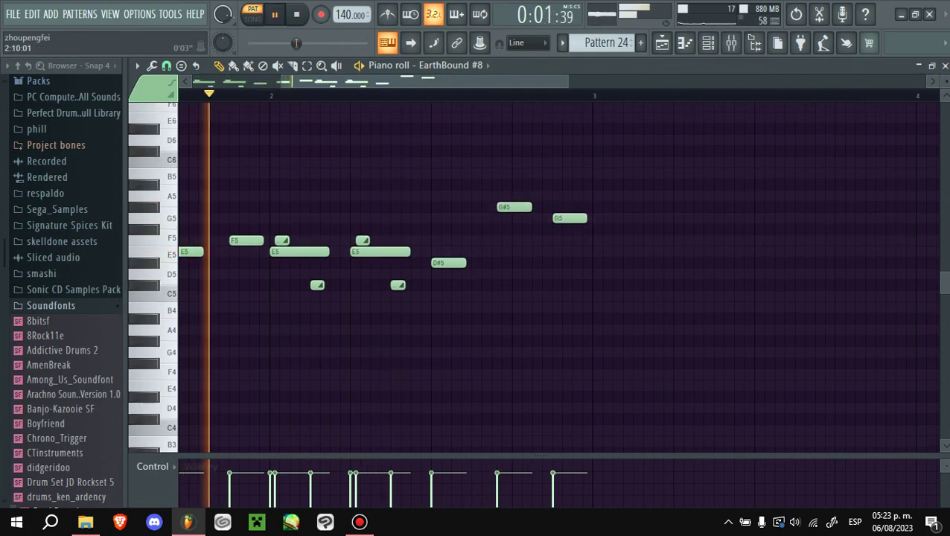
key("ctrl+b")
key("ctrl+d")
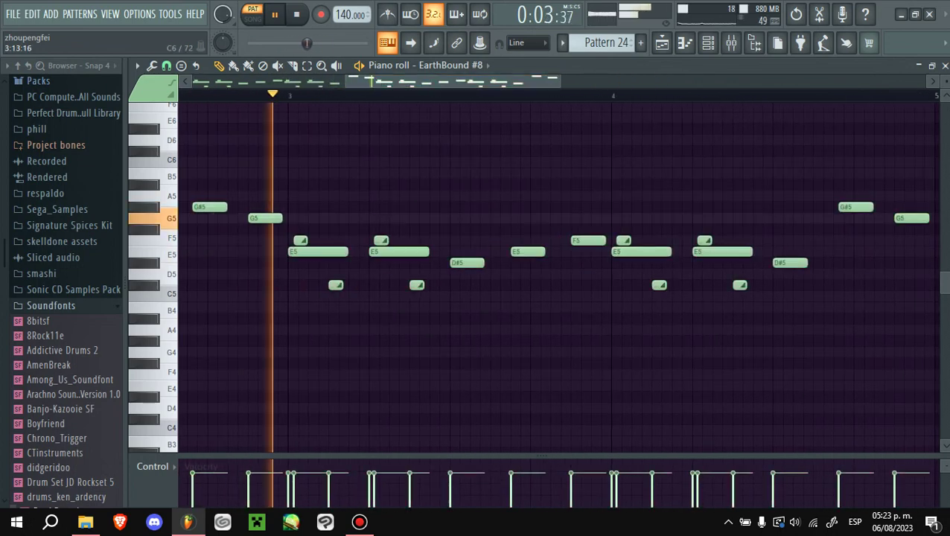
key("space")
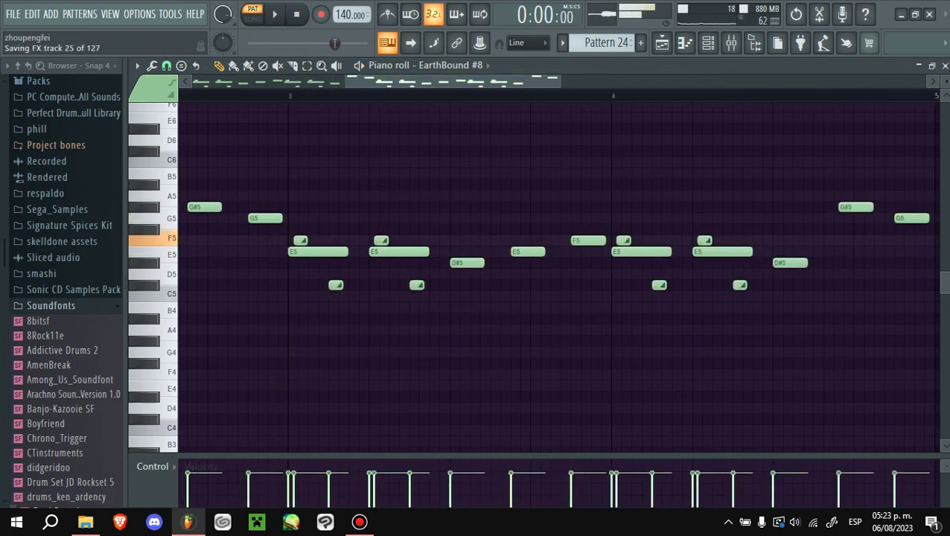
- Replace the D#5 note on beat 3 of bar 4 with a G#4 note and play the pattern
scroll(533, 275, "down", 2)
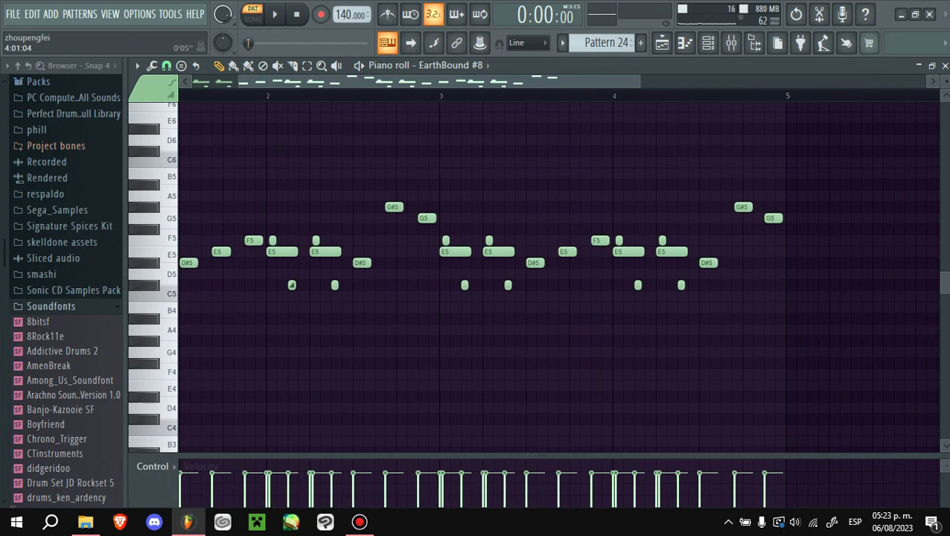
key("space")
key("space")
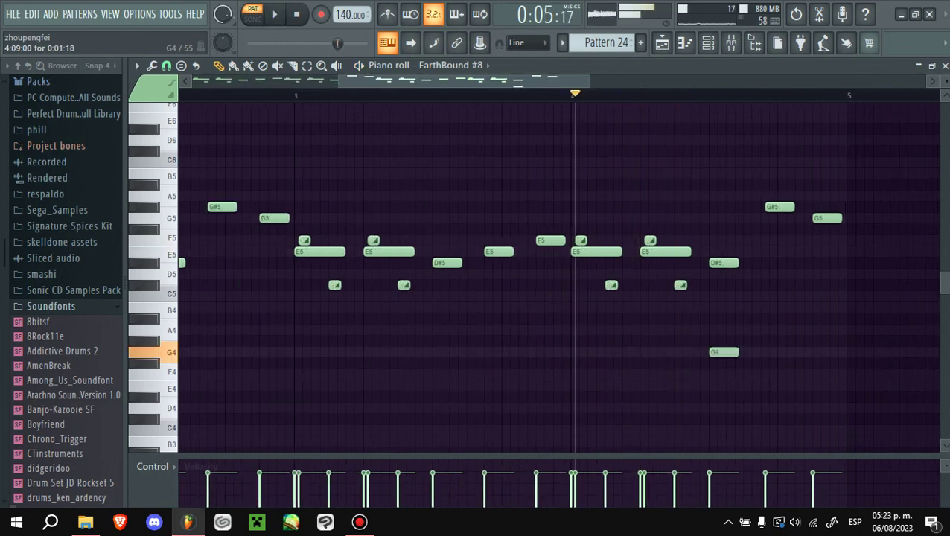
left_click_drag(724, 353, 724, 319)
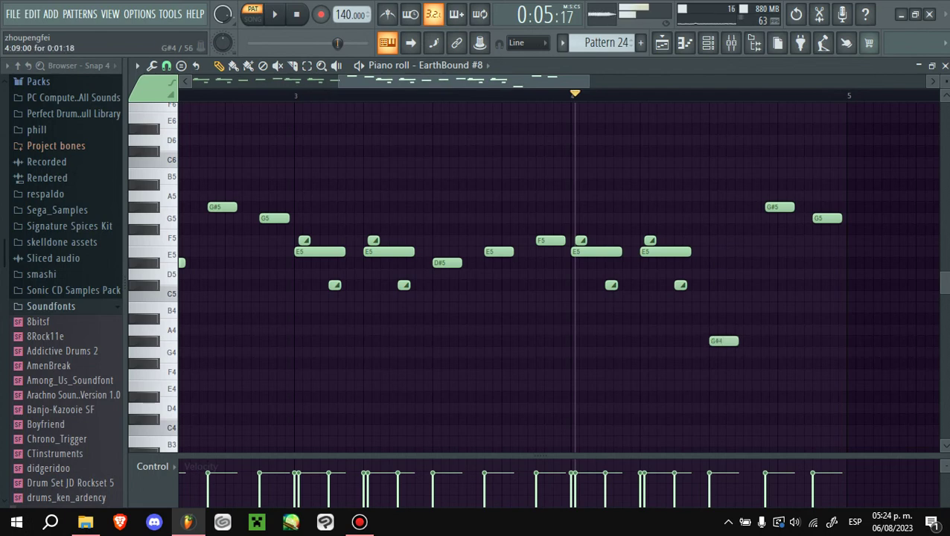
key("ctrl+z")
key("space")
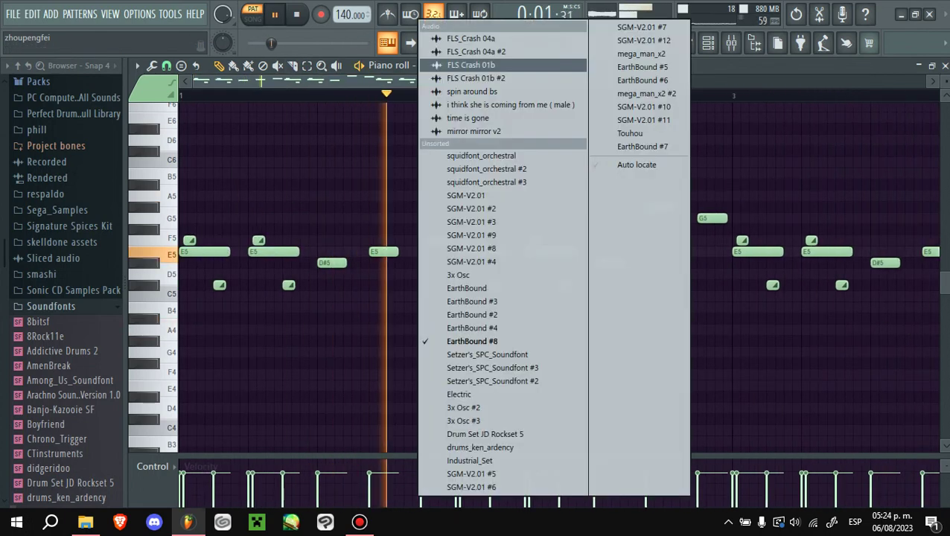
- Copy the melody into the Setzer's_SPC_Soundfont #3 channel and set it an octave lower, starting at E4, in both lead channels
left_click(420, 65)
left_click(492, 368)
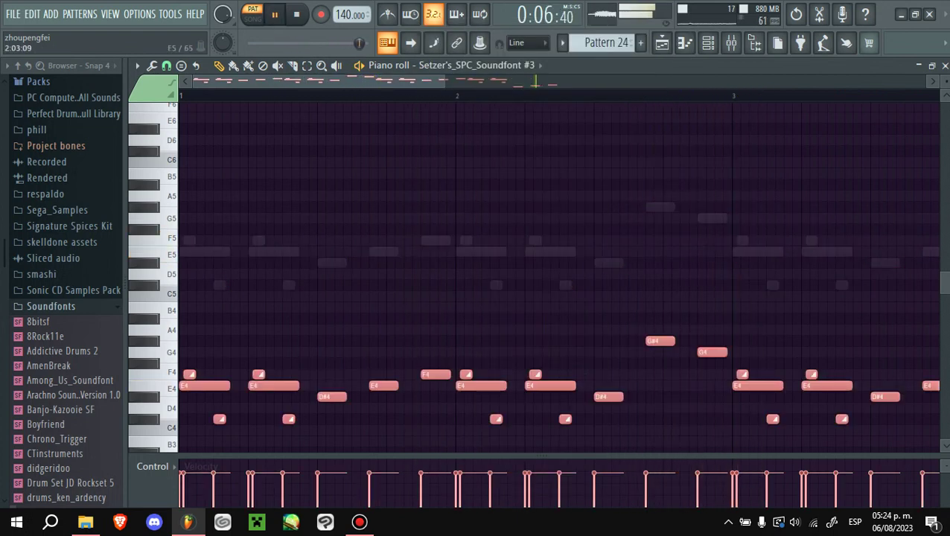
scroll(521, 275, "down", 3)
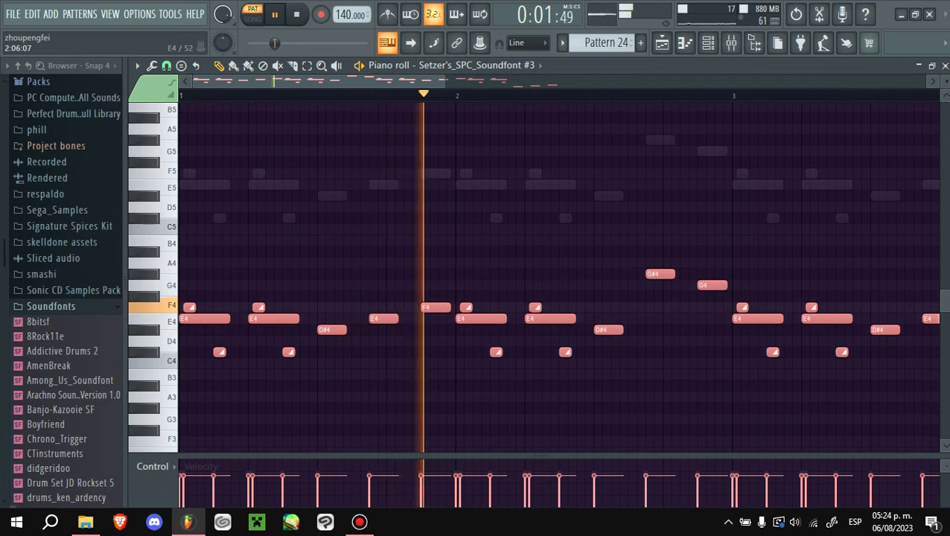
key("Down")
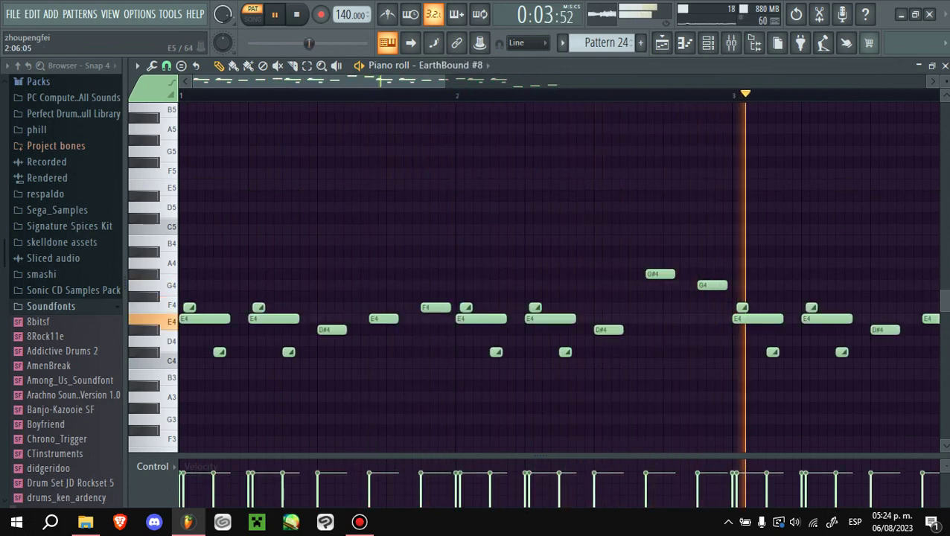
- Return to the playlist, take Track 1 out of solo so all tracks are active, and stop playback
left_click(662, 42)
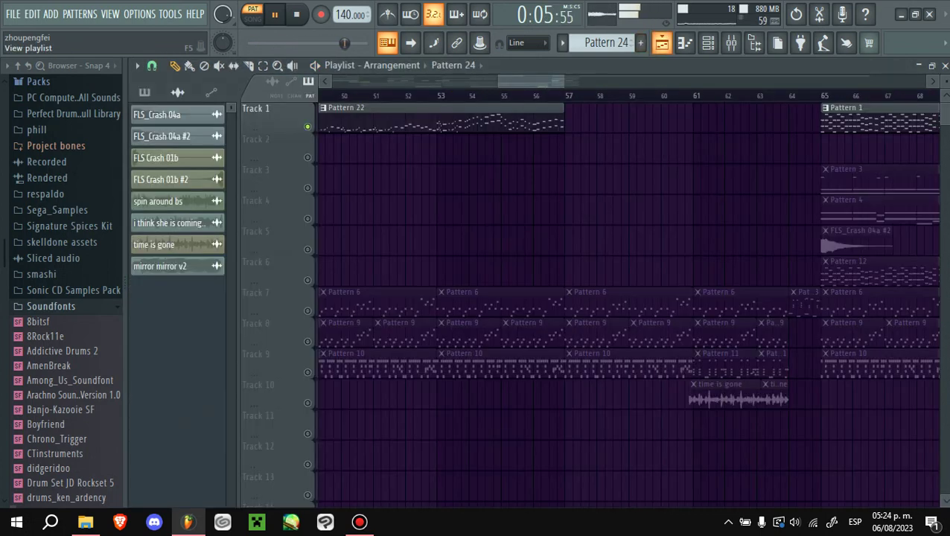
right_click(307, 127)
key("space")
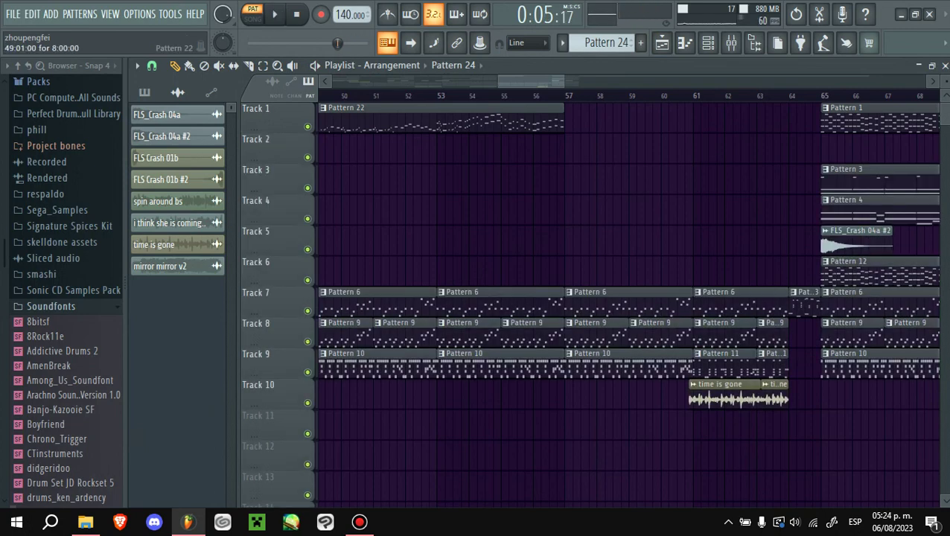
- Place Pattern 24 on Track 1 at bars 57 and 61 and play the song through the transition
key("space")
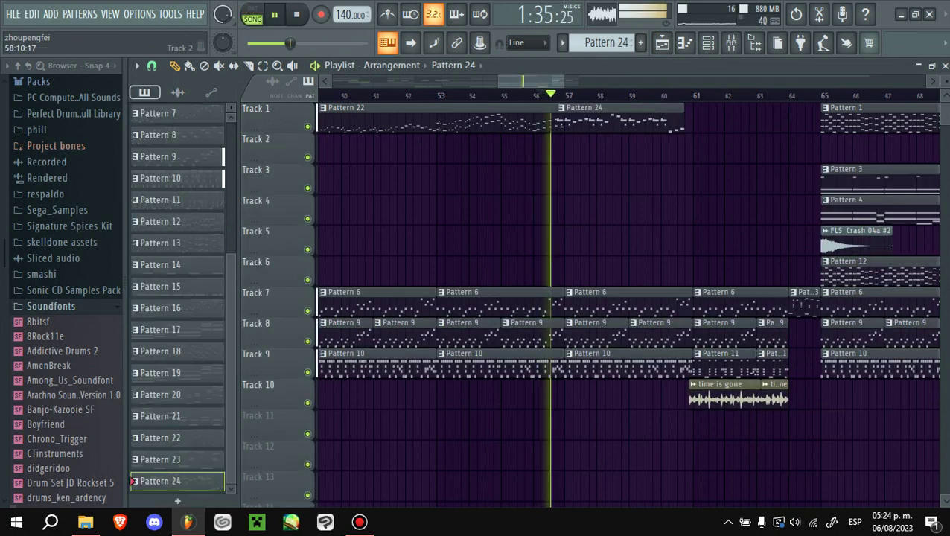
key("space")
scroll(625, 298, "down", 3)
key("space")
scroll(626, 298, "up", 3)
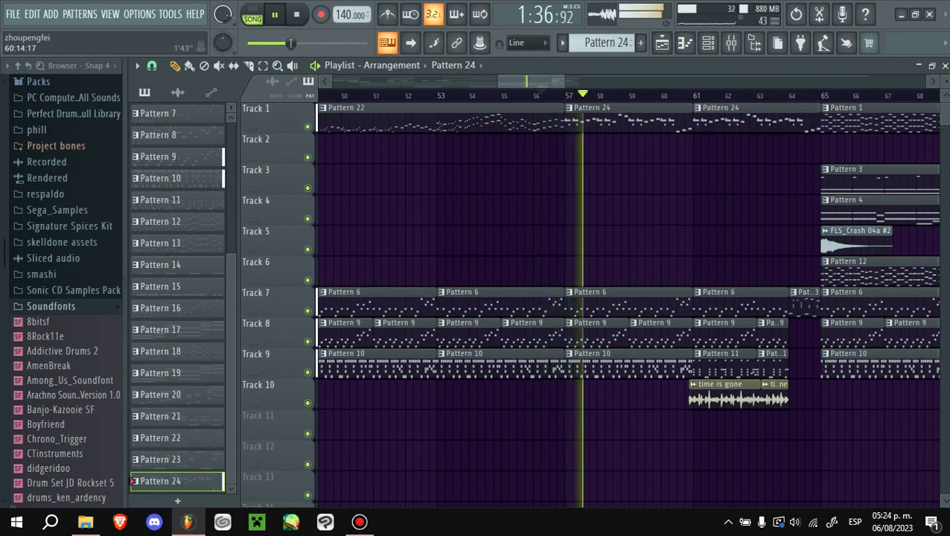
- Raise the EarthBound #8 melody in Pattern 24 by an octave, play the pattern and return to the playlist
key("F6")
key("F6")
key("F7")
key("space")
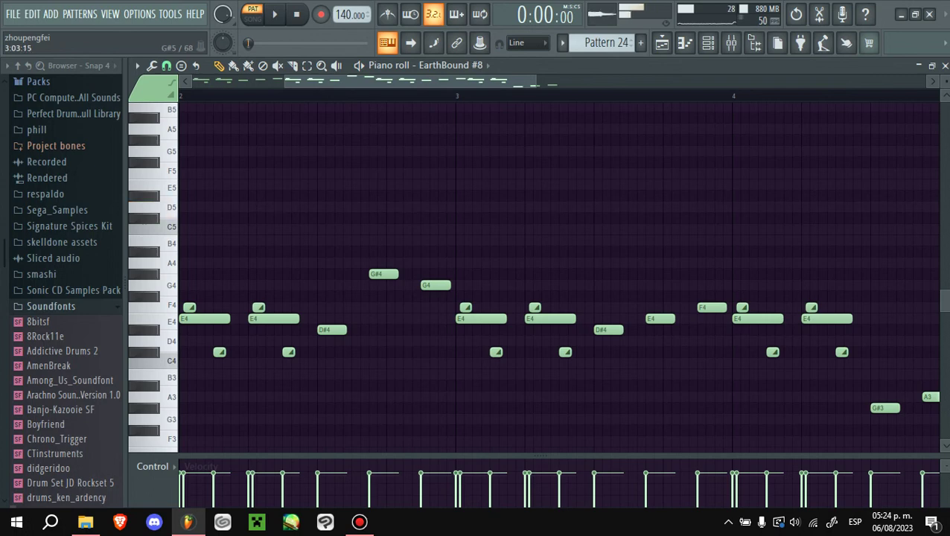
key("ctrl+Up")
key("F5")
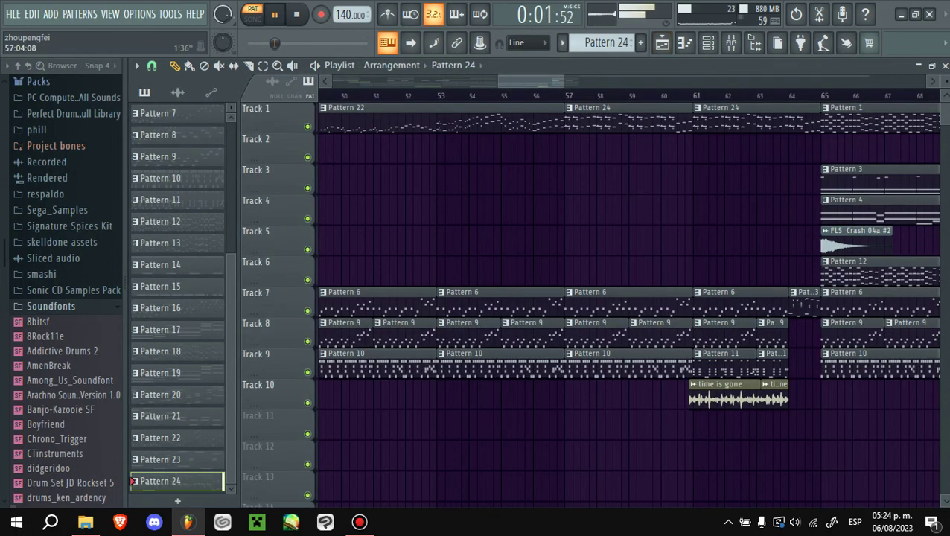
- Trim the second Pattern 24 clip on Track 1 to end at bar 64 and play the song into bar 65
key("l")
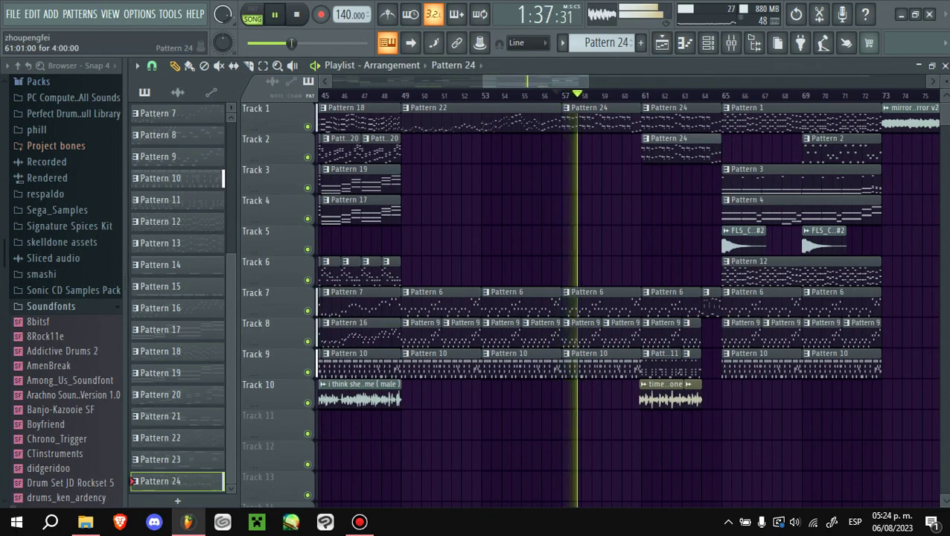
scroll(674, 95, "up", 2)
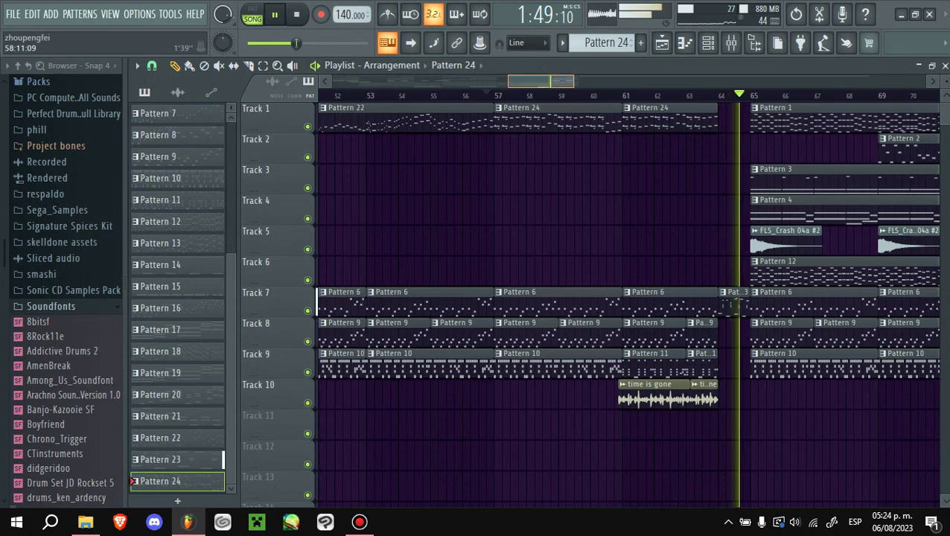
scroll(551, 95, "down", 2)
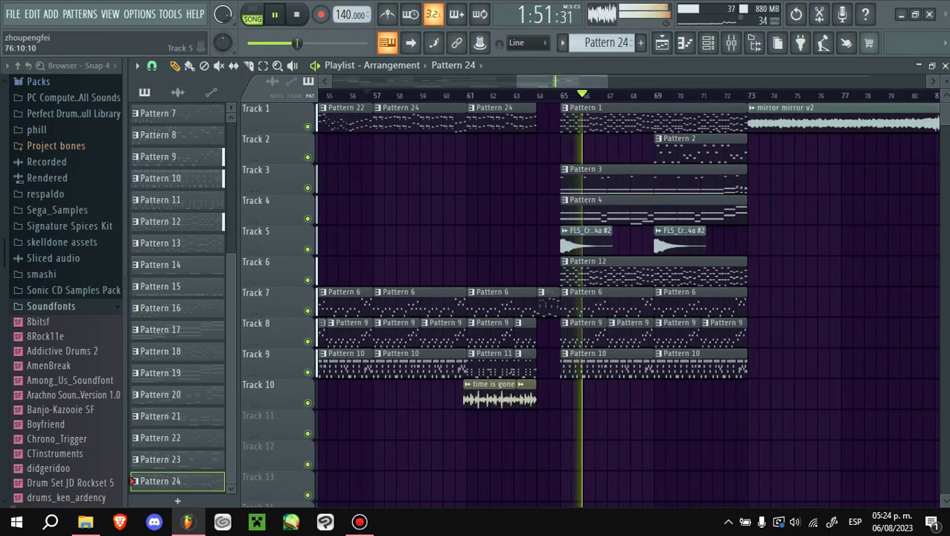
- Pan the EarthBound #8 channel 44% left and listen to the arrangement from Pattern 24 into the bar 65 section
left_click(684, 43)
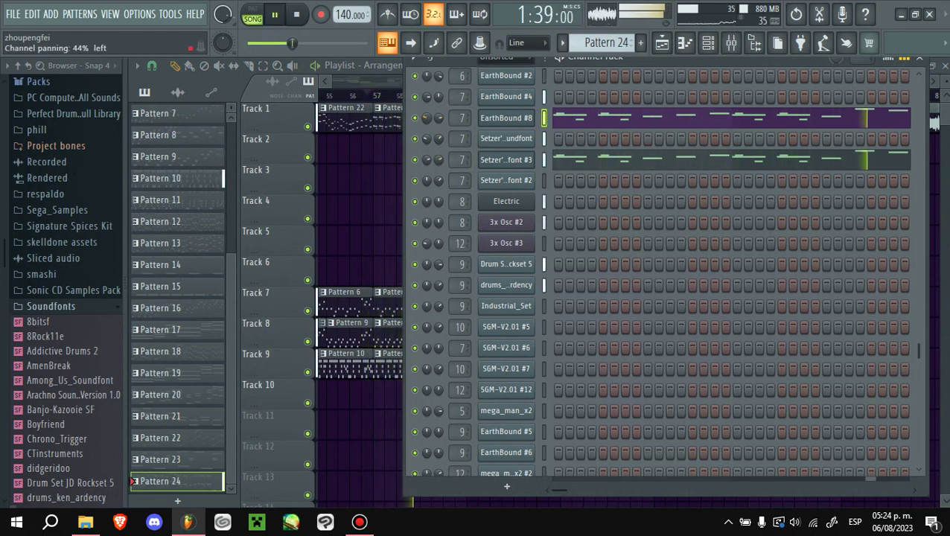
key("F6")
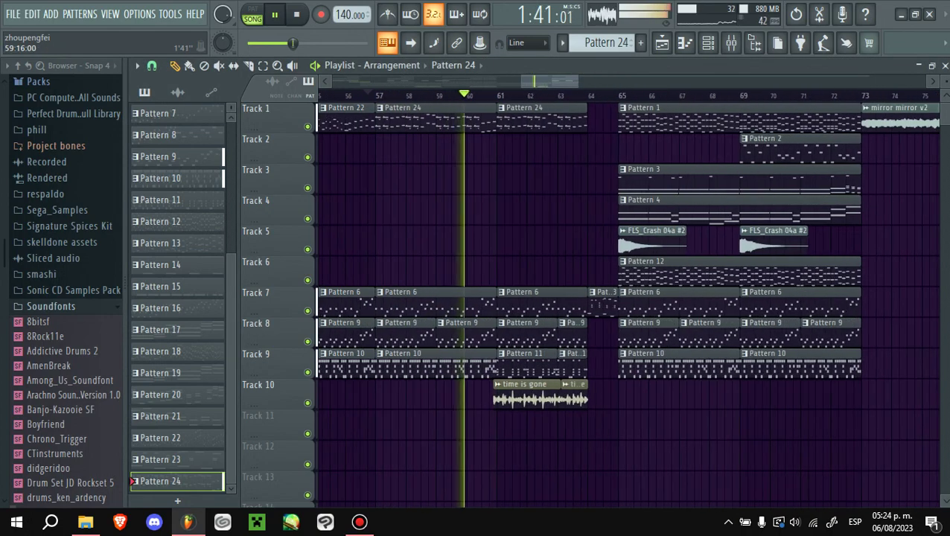
scroll(476, 298, "down", 1)
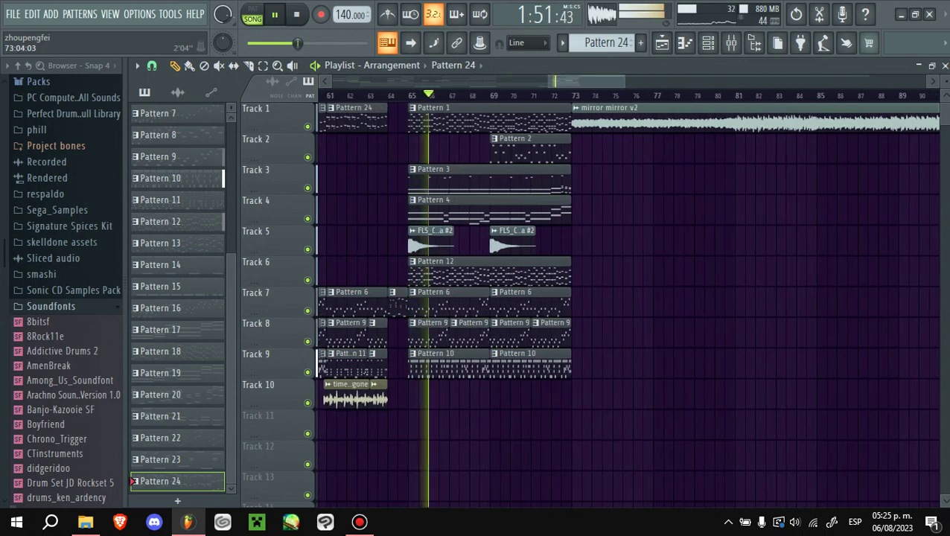
key("space")
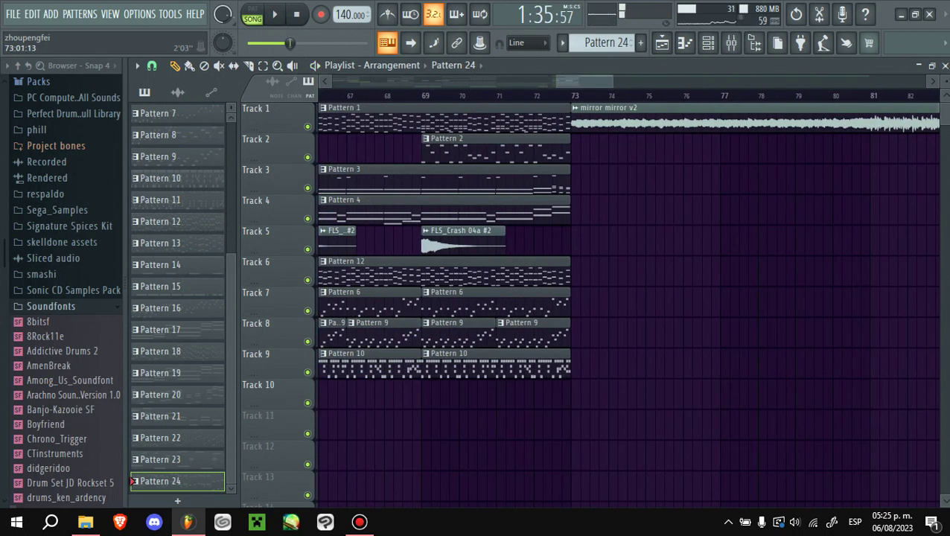
- Shift the start of the mirror mirror v2 audio past its quiet intro, keep the clip at bar 73 and play the lead-in
key("space")
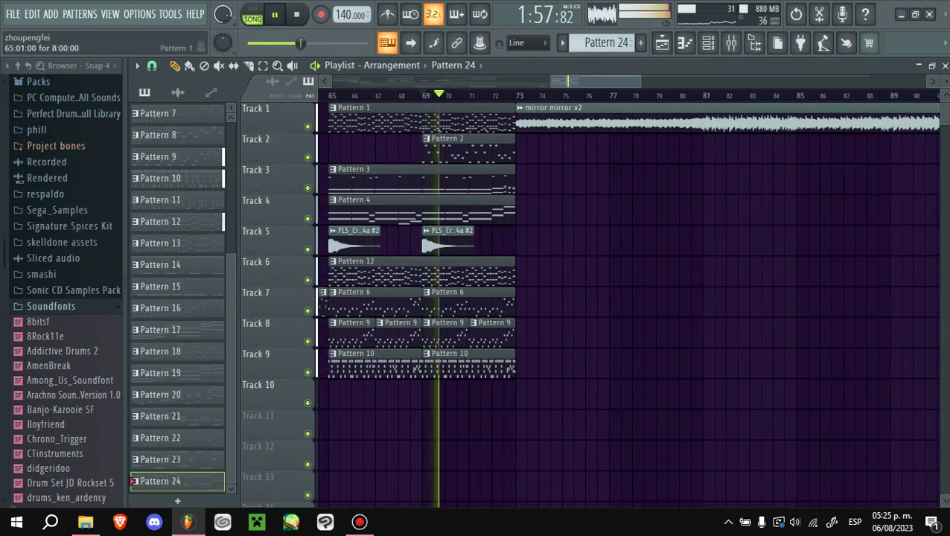
left_click_drag(551, 112, 530, 112)
key("space")
key("space")
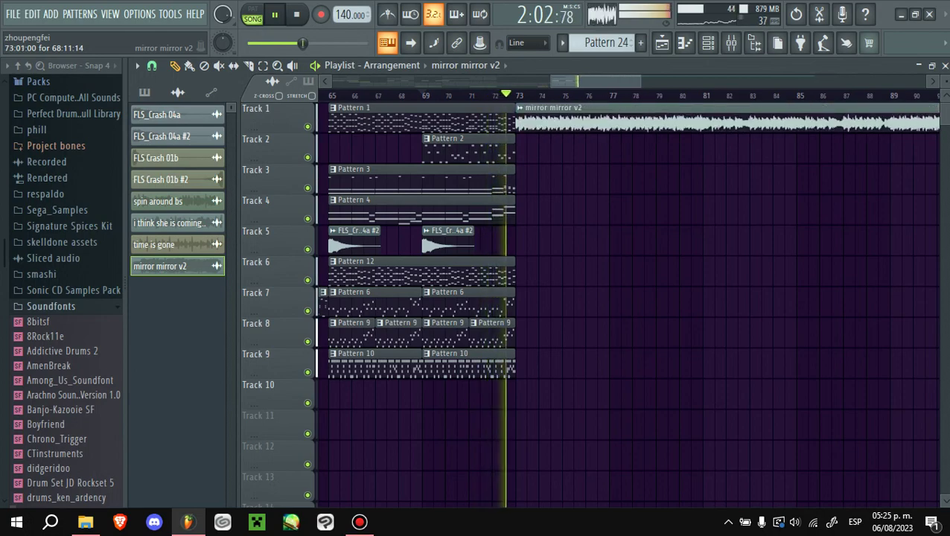
scroll(552, 112, "up", 2)
scroll(552, 112, "down", 2)
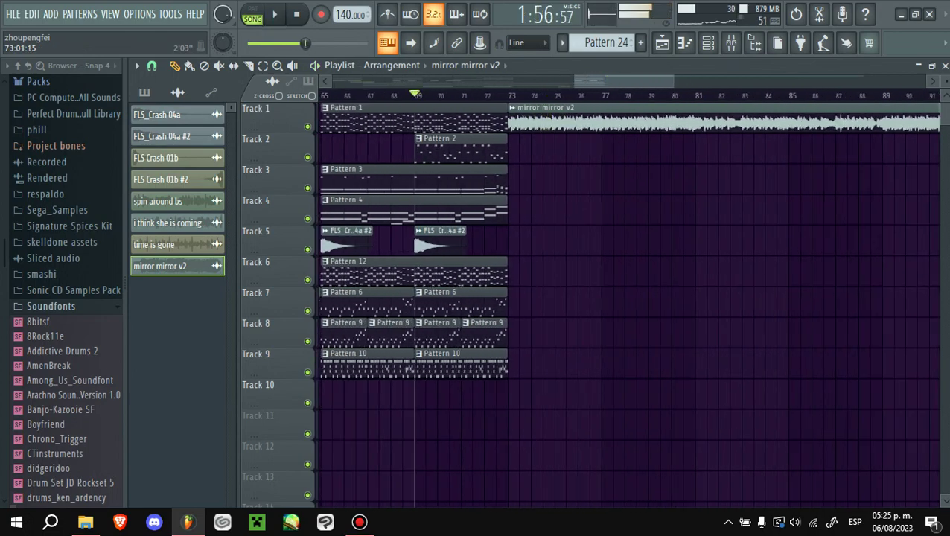
key("space")
scroll(509, 112, "up", 2)
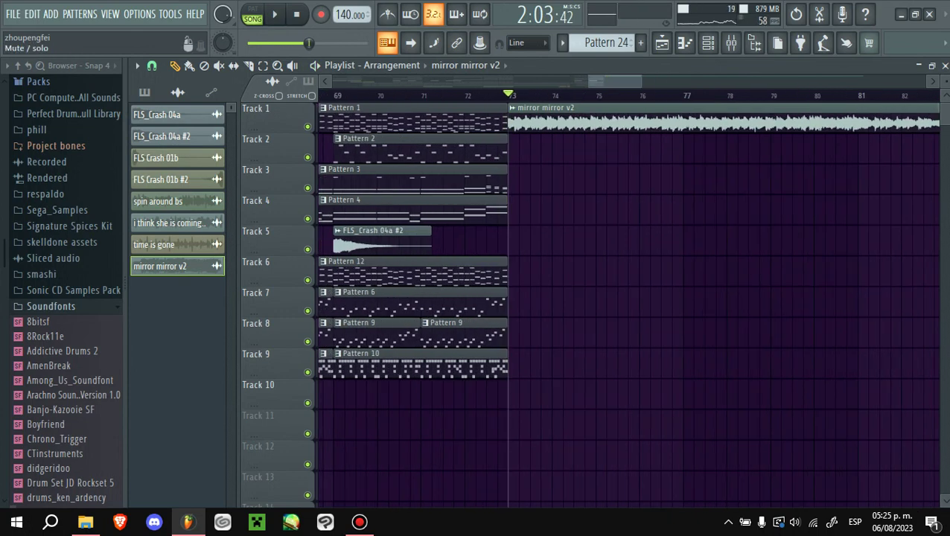
- Solo Track 1 and play the opening of the mirror mirror v2 clip at bar 73
right_click(307, 127)
scroll(519, 111, "up", 4)
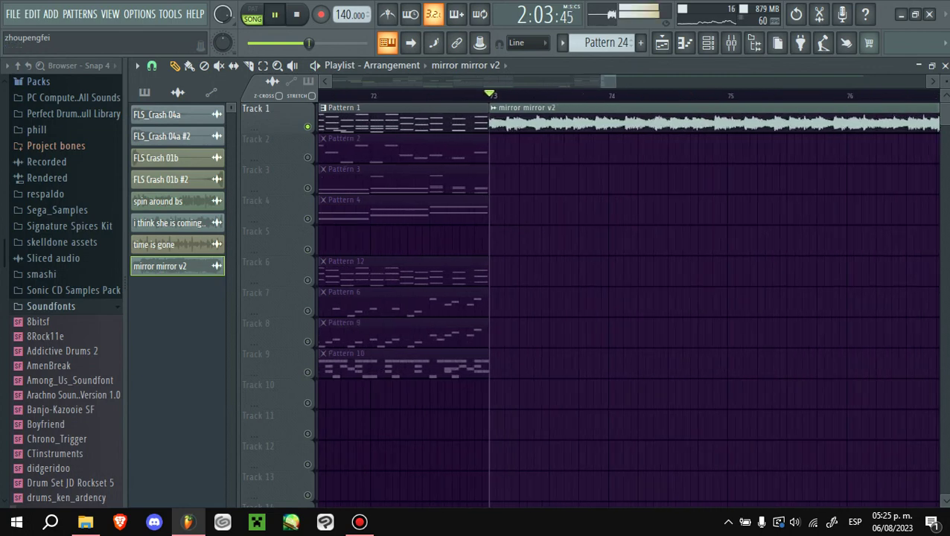
scroll(491, 112, "up", 2)
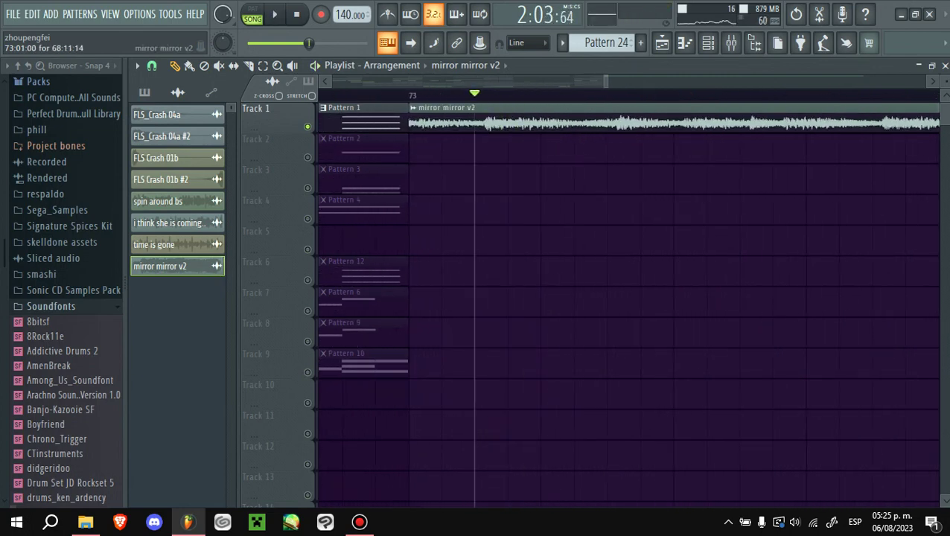
scroll(475, 119, "down", 4)
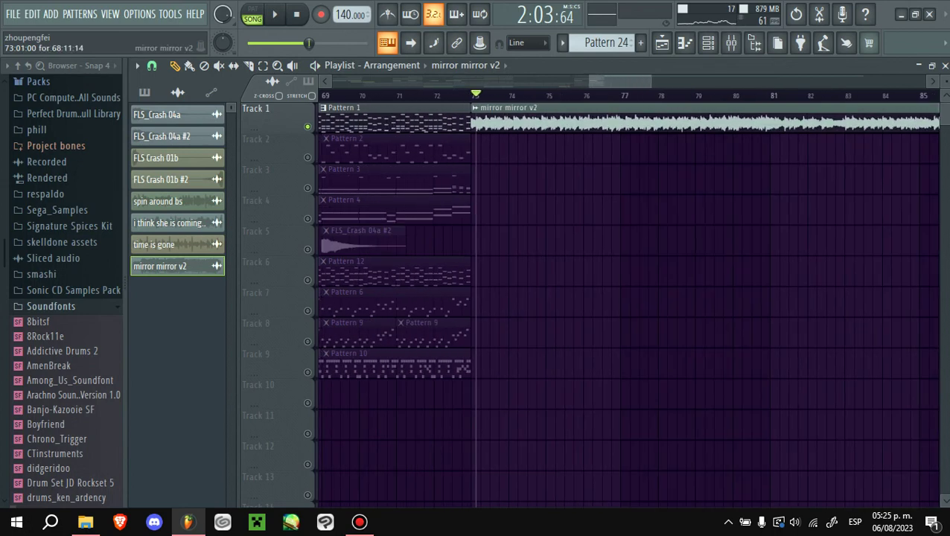
- Move the mirror mirror v2 clip clear of Pattern 1, fine-tune its start to a length of 68:11:07, and return it to bar 73
left_click_drag(491, 119, 789, 119)
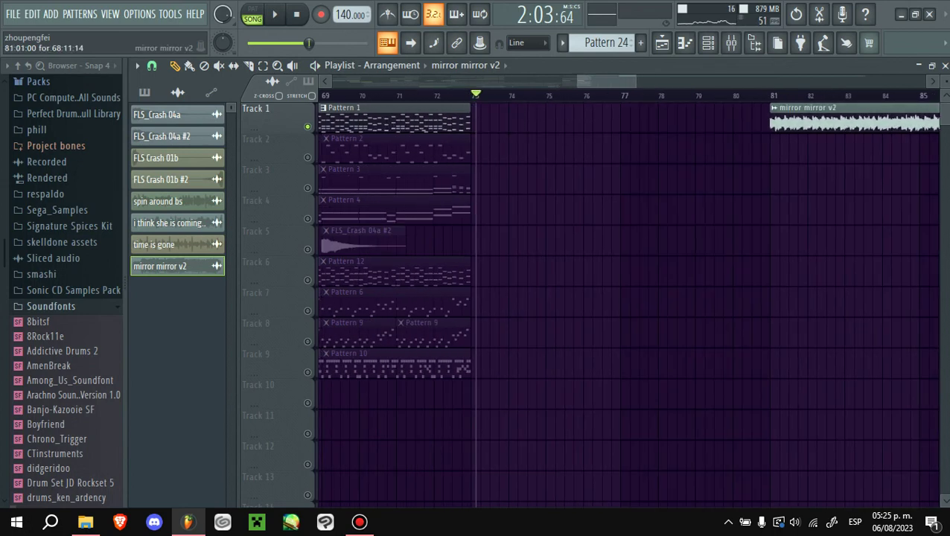
scroll(774, 96, "down", 3)
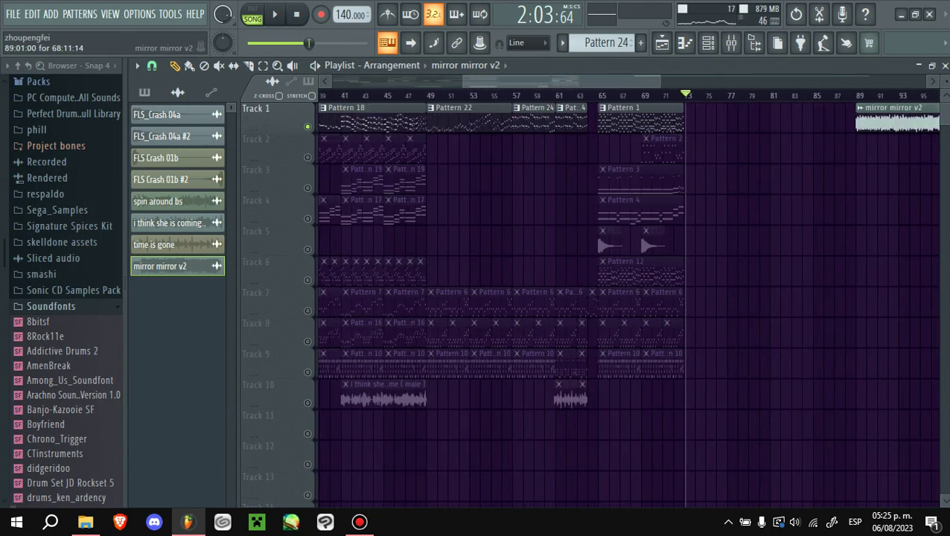
left_click_drag(856, 119, 696, 119)
scroll(725, 119, "up", 4)
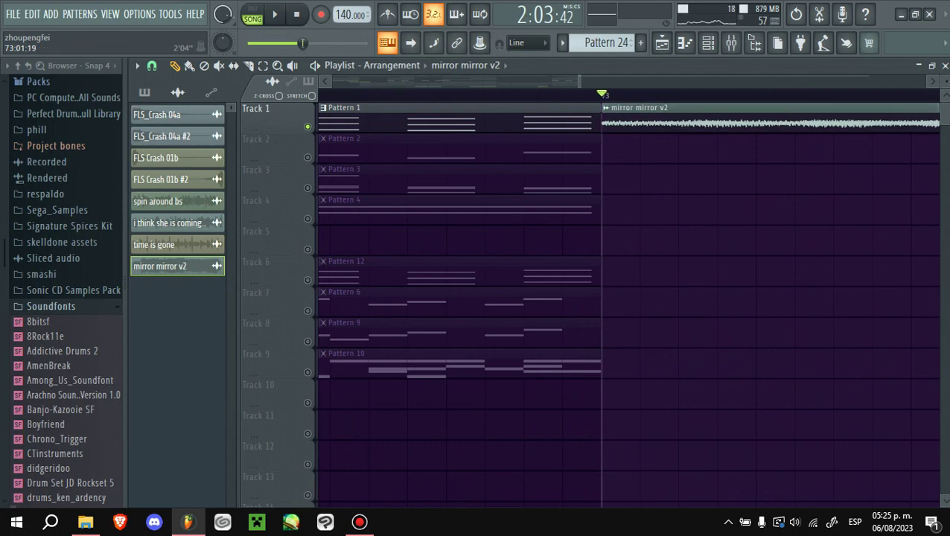
scroll(627, 302, "down", 3)
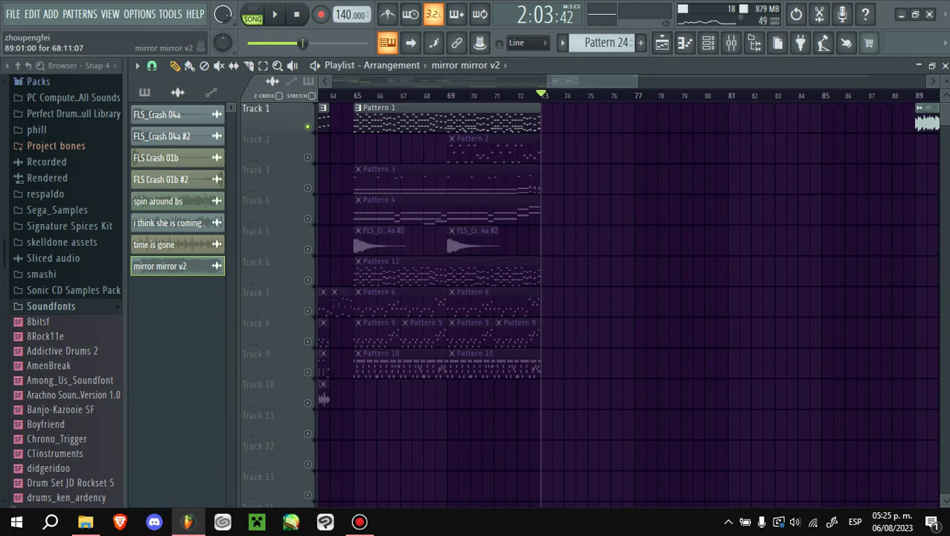
scroll(915, 298, "down", 3)
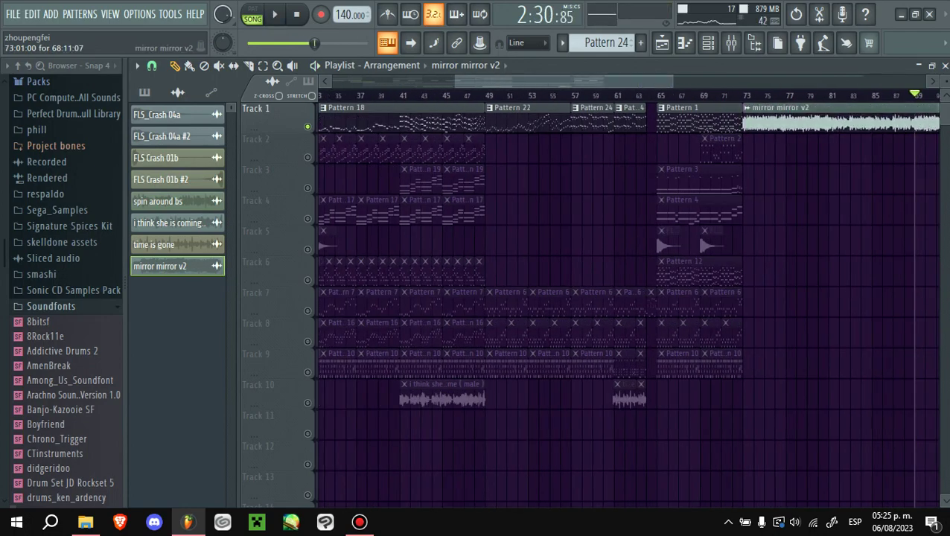
scroll(752, 302, "up", 6)
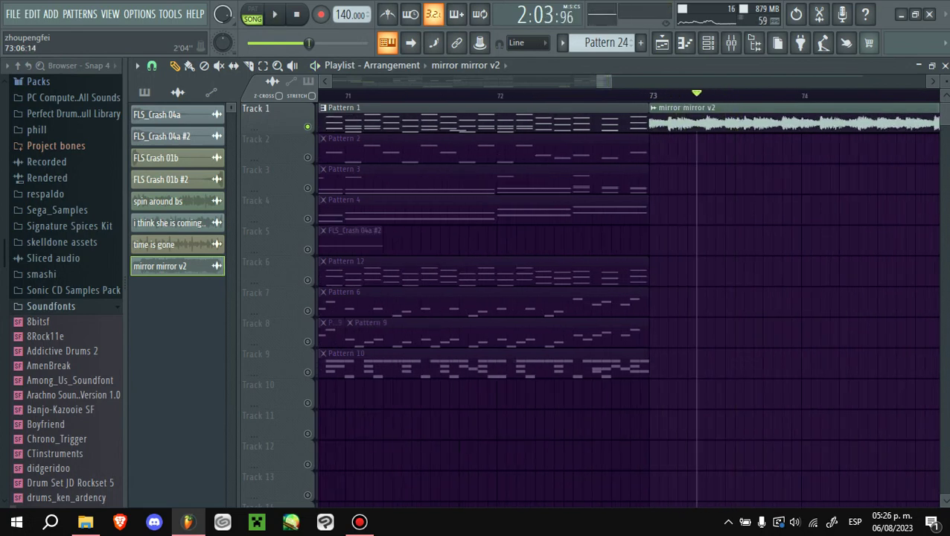
key("space")
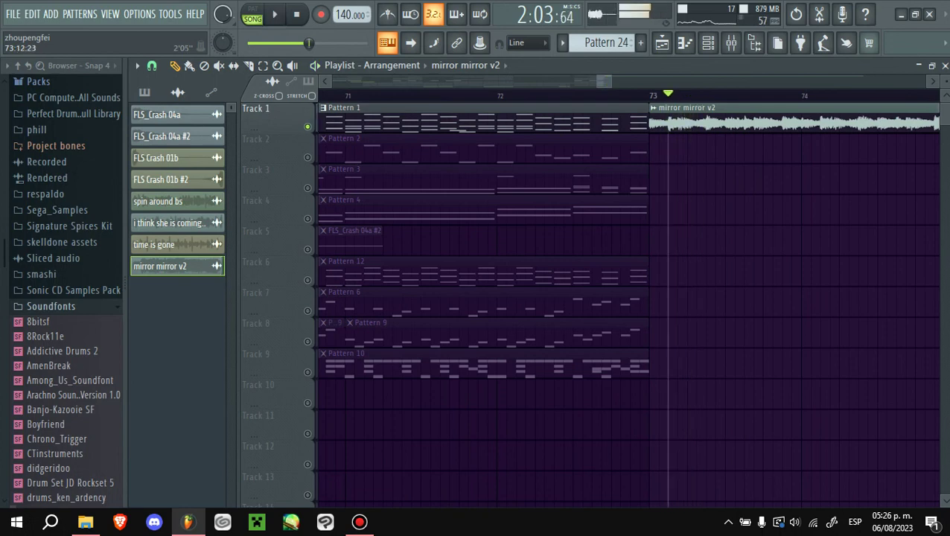
key("space")
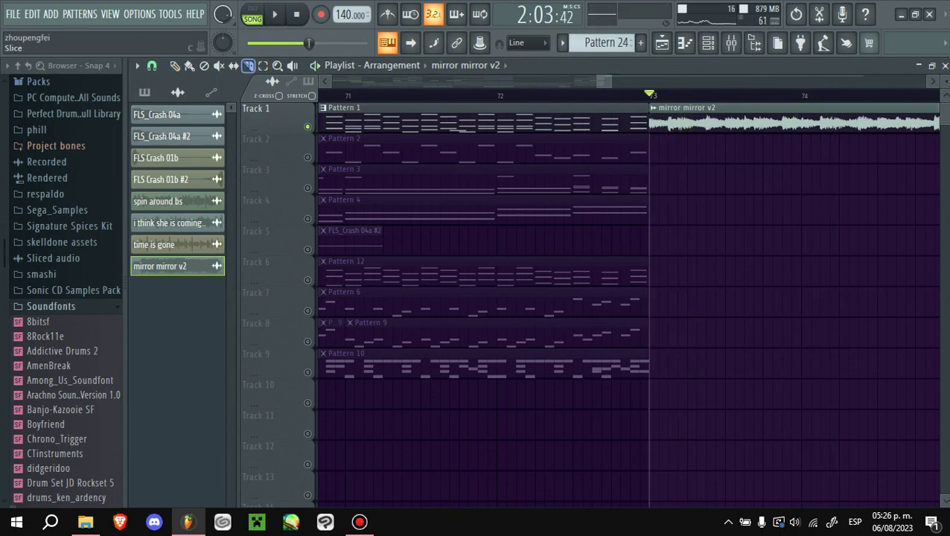
- Slice the mirror mirror v2 clip at 73:03:00 and repeat a three-step slice up to 73:12:00, parking the remainder on Track 2
scroll(648, 123, "down", 2)
scroll(634, 123, "up", 2)
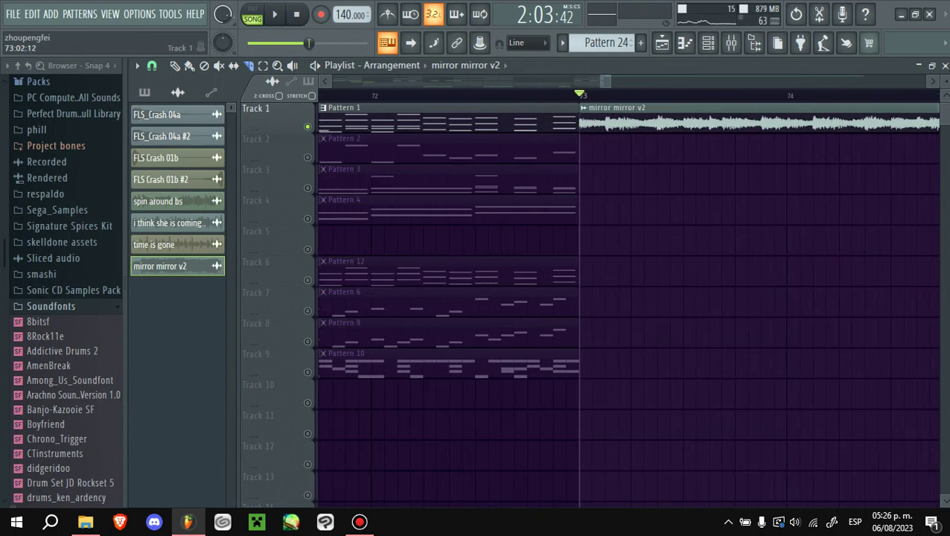
left_click_drag(604, 140, 693, 153)
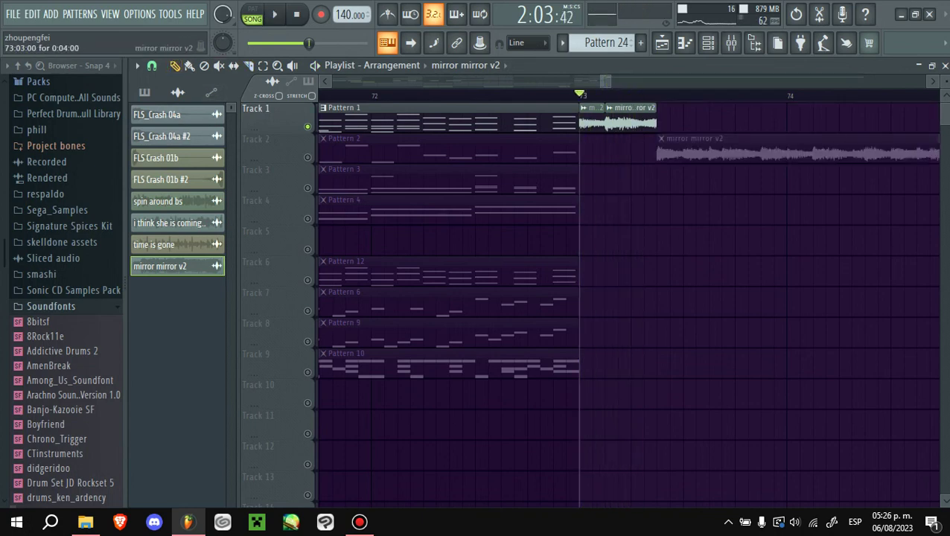
key("ctrl+b")
key("space")
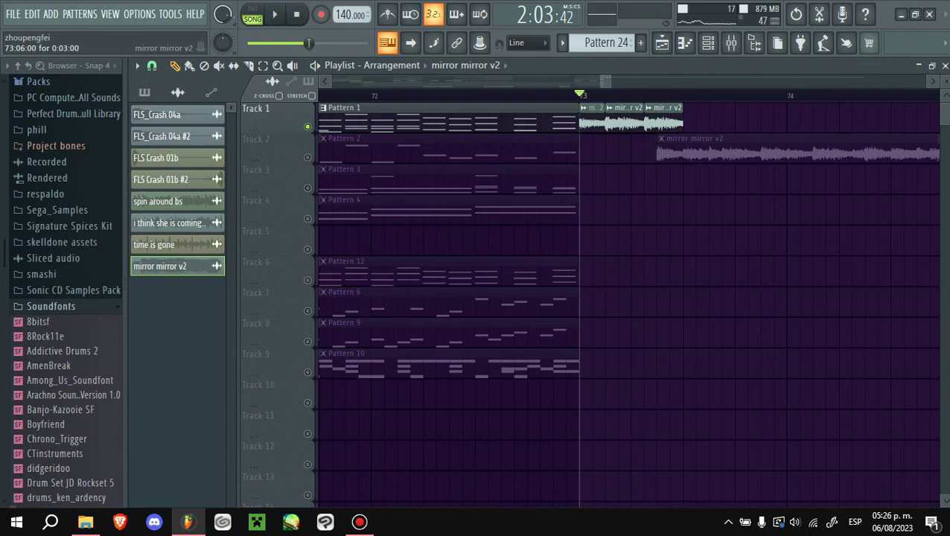
key("ctrl+b")
key("space")
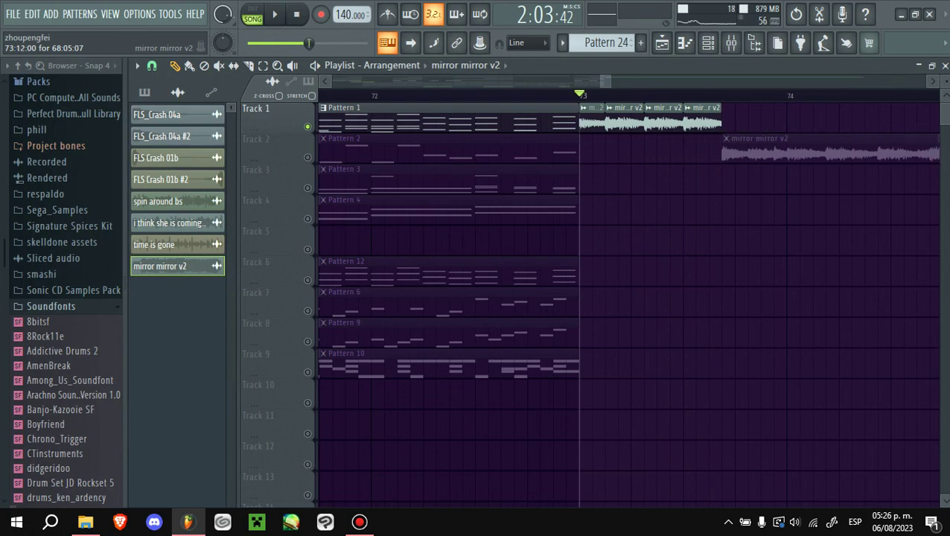
- Move the remaining mirror mirror v2 audio from Track 2 back to Track 1 at 73:12:00 and play the chopped opening
key("space")
left_click_drag(755, 153, 756, 123)
key("space")
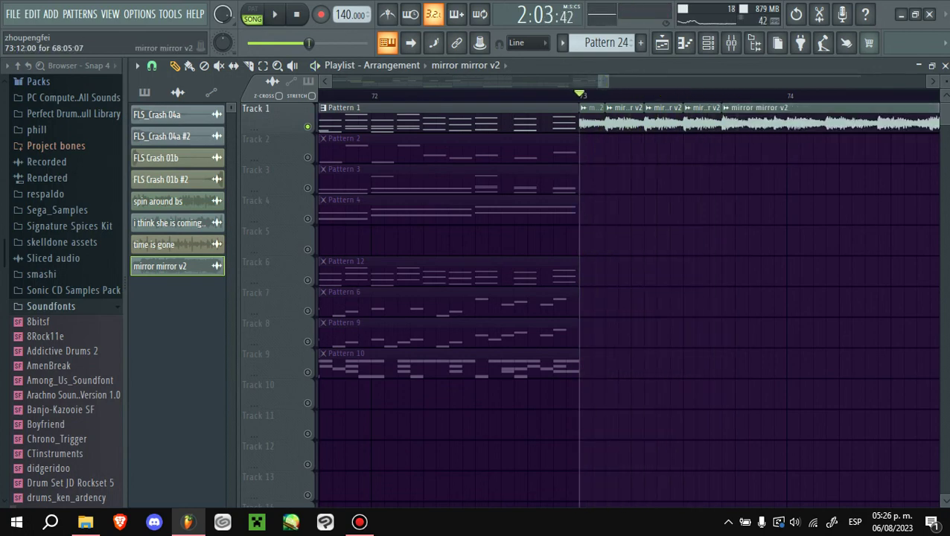
key("space")
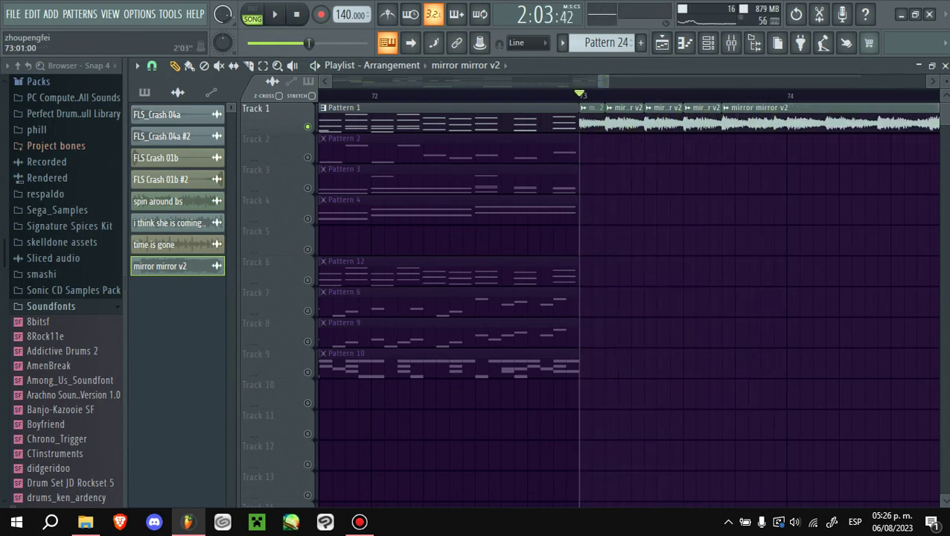
- Cut a two-step slice of mirror mirror v2 at 73:12:00, start the remainder at 73:15:00 and play the chopped sequence
key("space")
key("space")
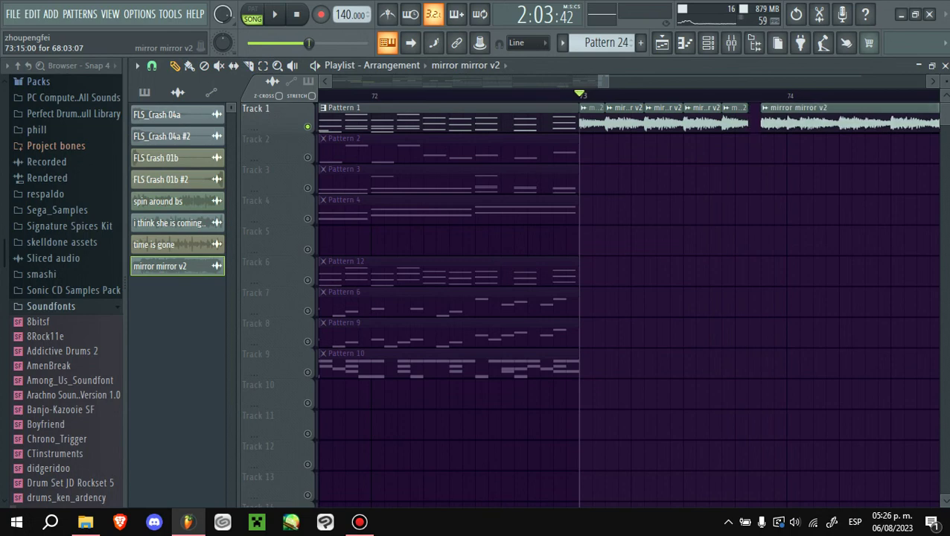
key("space")
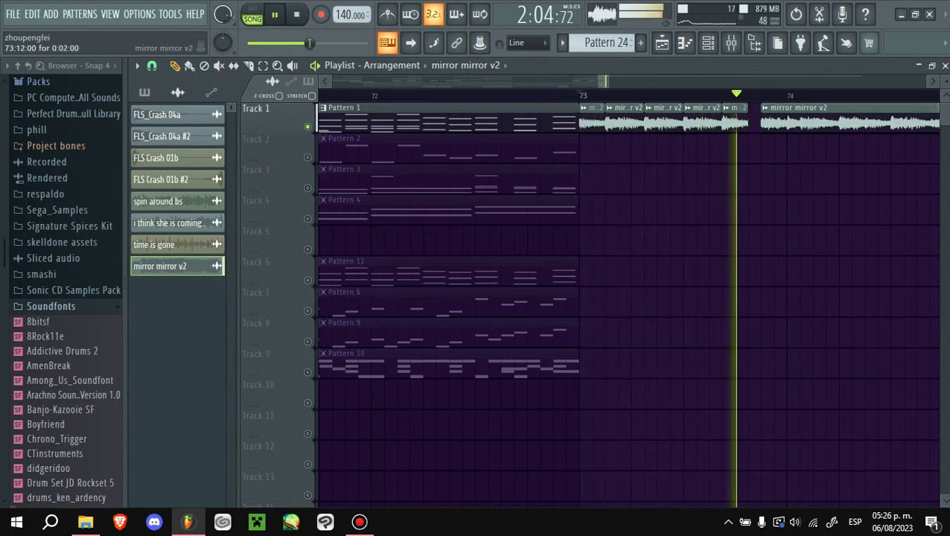
key("space")
key("space")
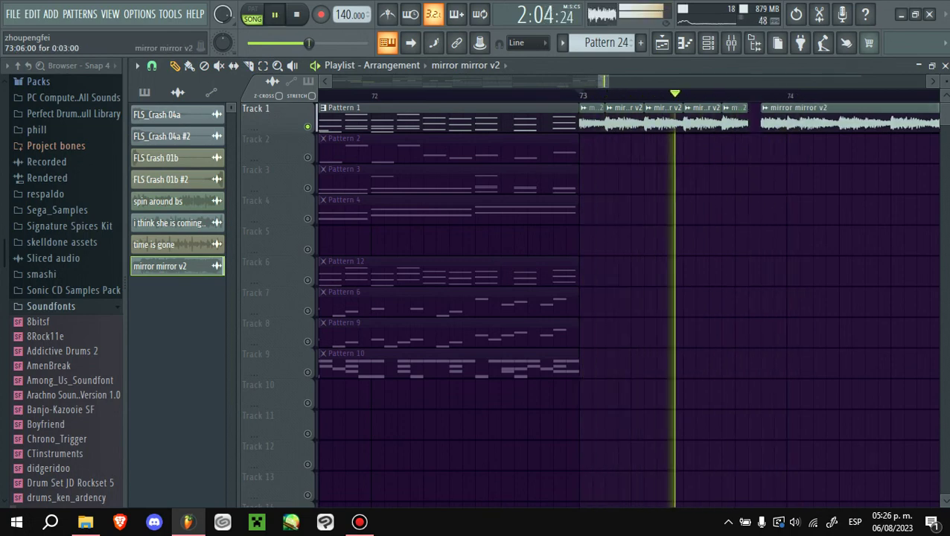
- Fill the one-step gap before the 73:15:00 remainder with a mirror mirror v2 slice and play the chopped opening
key("space")
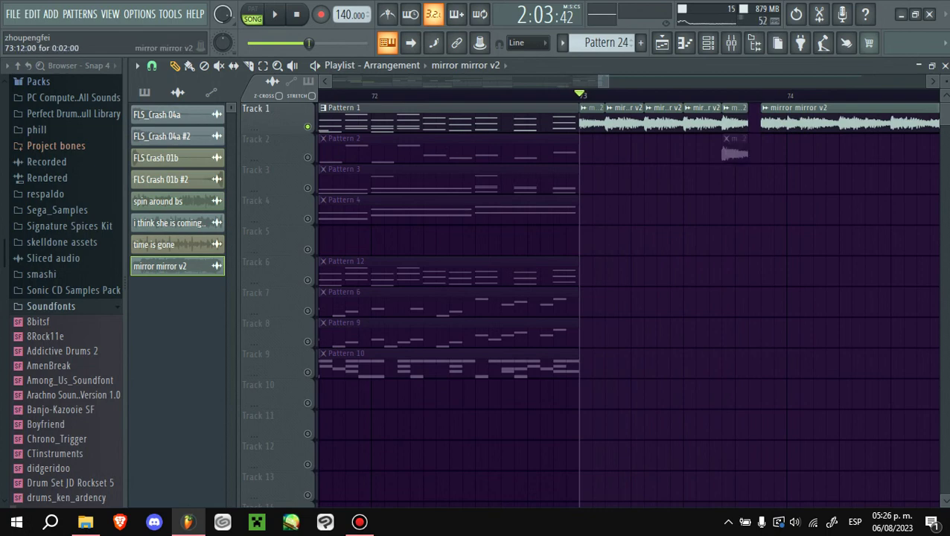
key("space")
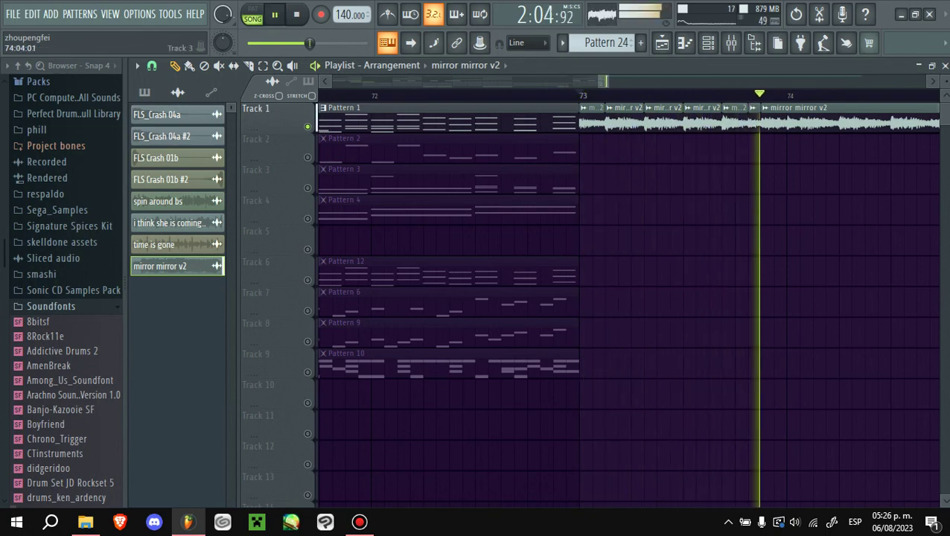
key("space")
- Play the mirror mirror v2 audio from bar 73 through bar 80 to locate the next passage to slice
key("space")
key("Page_Down")
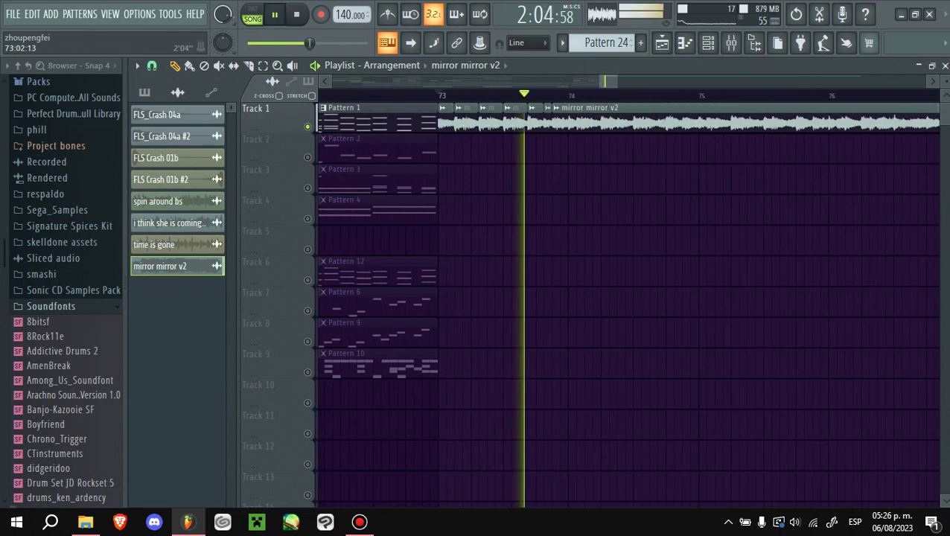
key("space")
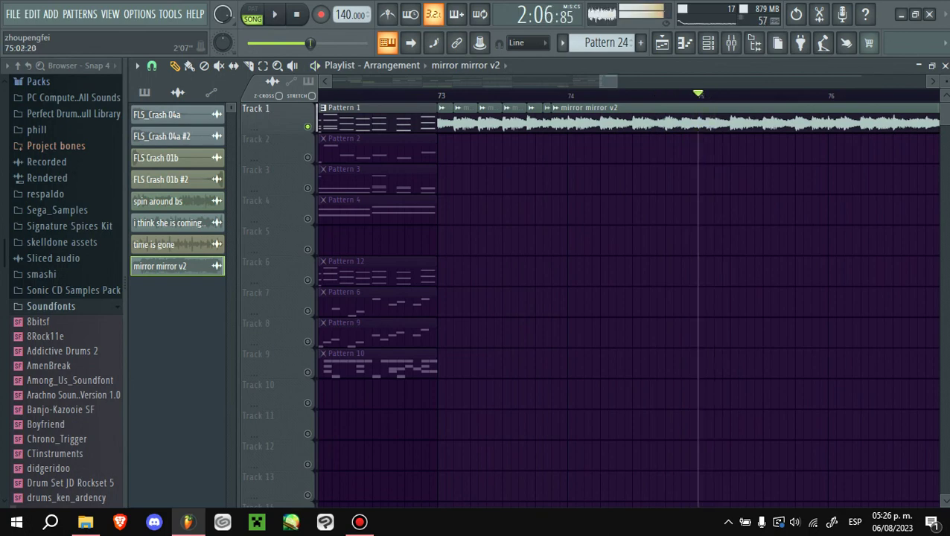
scroll(811, 298, "down", 2)
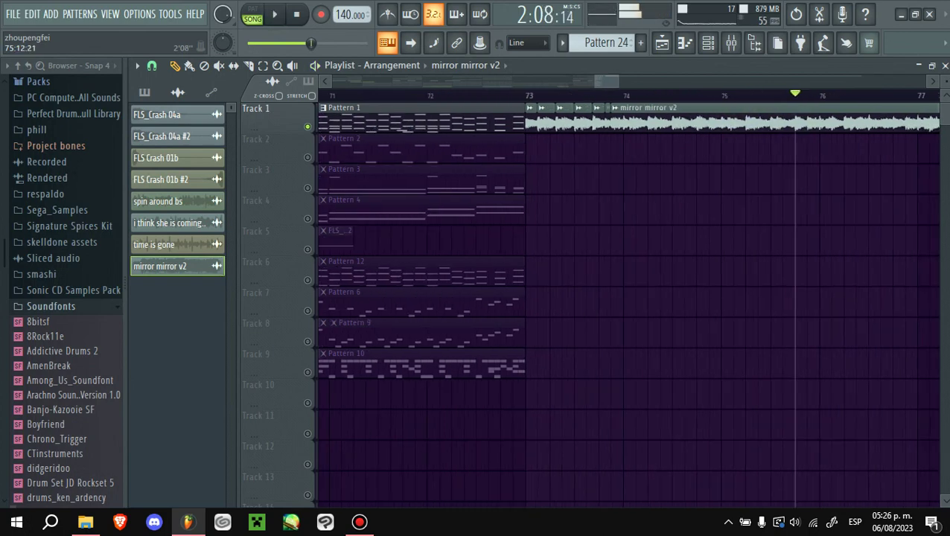
key("space")
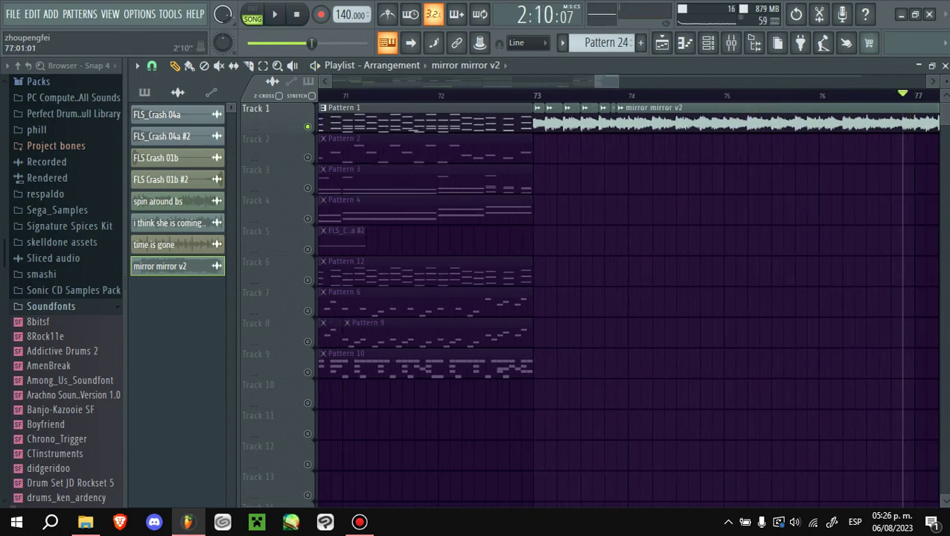
scroll(810, 298, "down", 2)
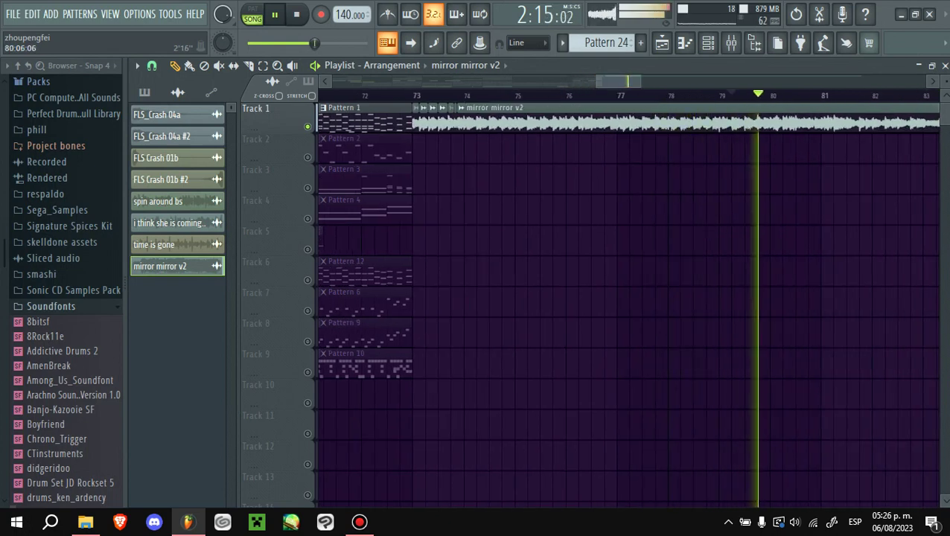
scroll(810, 298, "up", 1)
key("space")
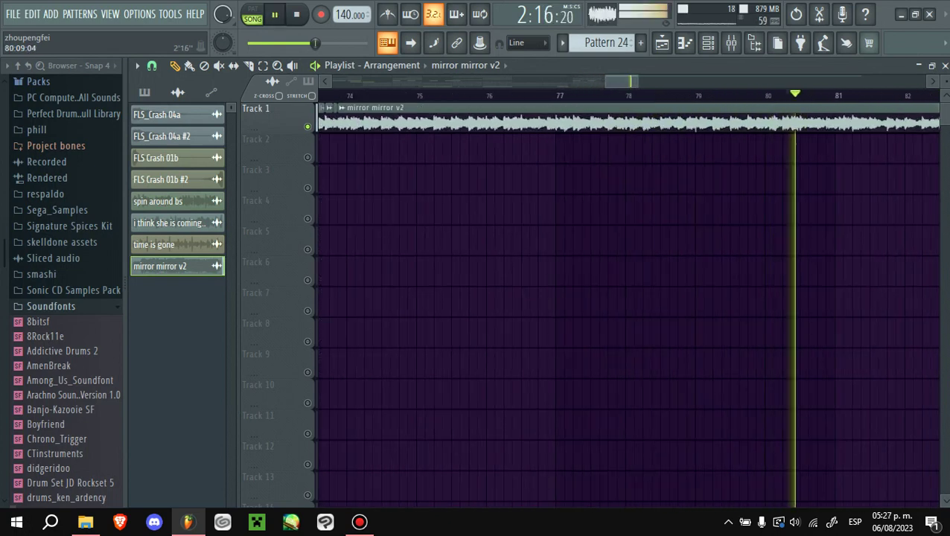
- Cut a three-step slice of mirror mirror v2 ending at 80:10:00 and delete the long section between it and the opening chops
scroll(810, 298, "up", 3)
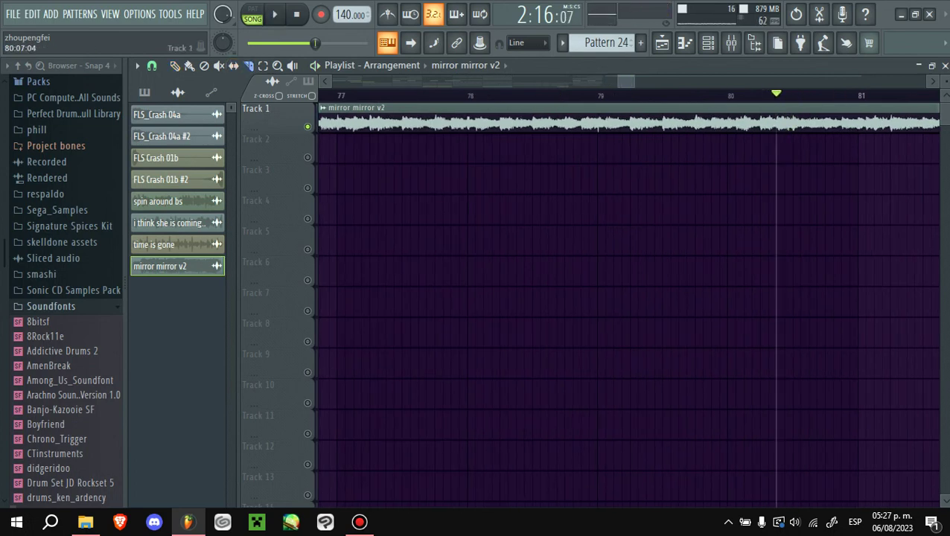
left_click(776, 130)
scroll(779, 126, "down", 3)
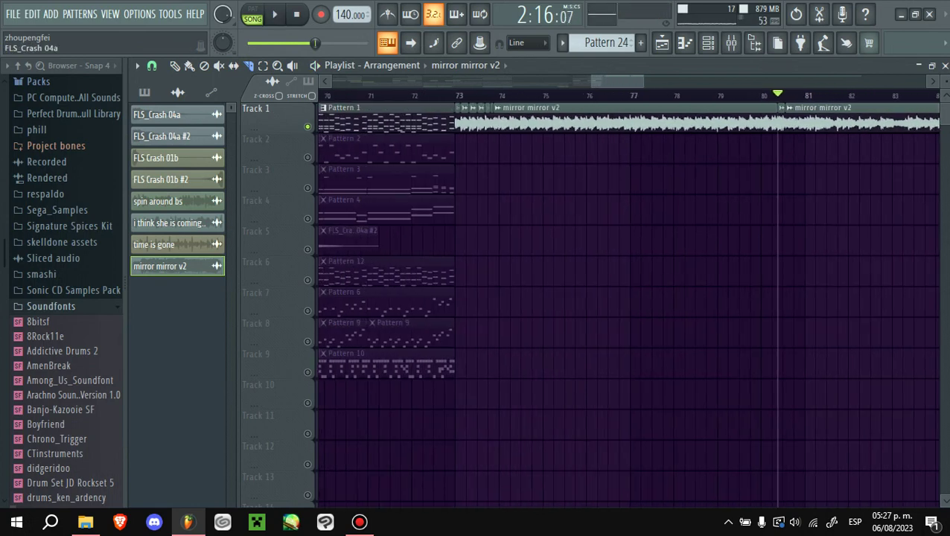
key("Delete")
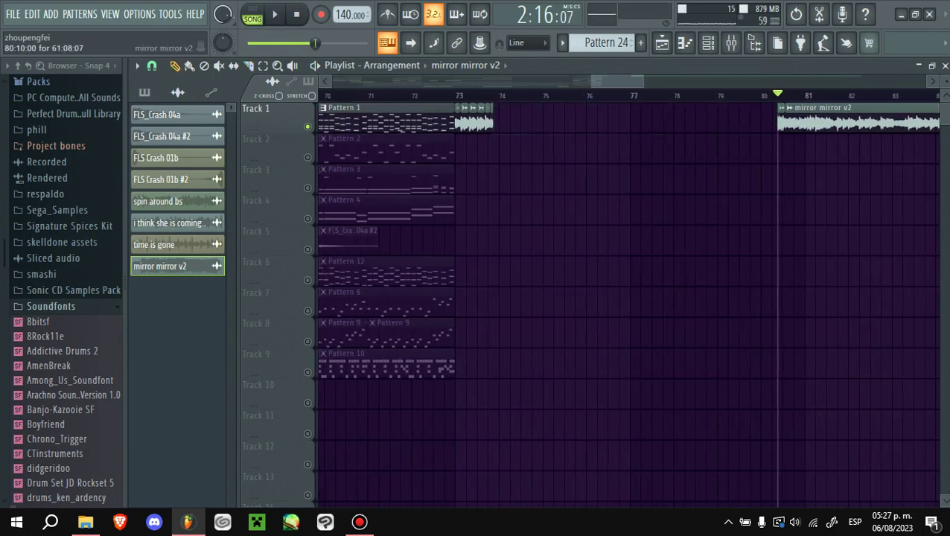
- Place the three-step mirror mirror v2 slice at 74:03:00, play the sequence, and move the slice to 75:09:00
key("space")
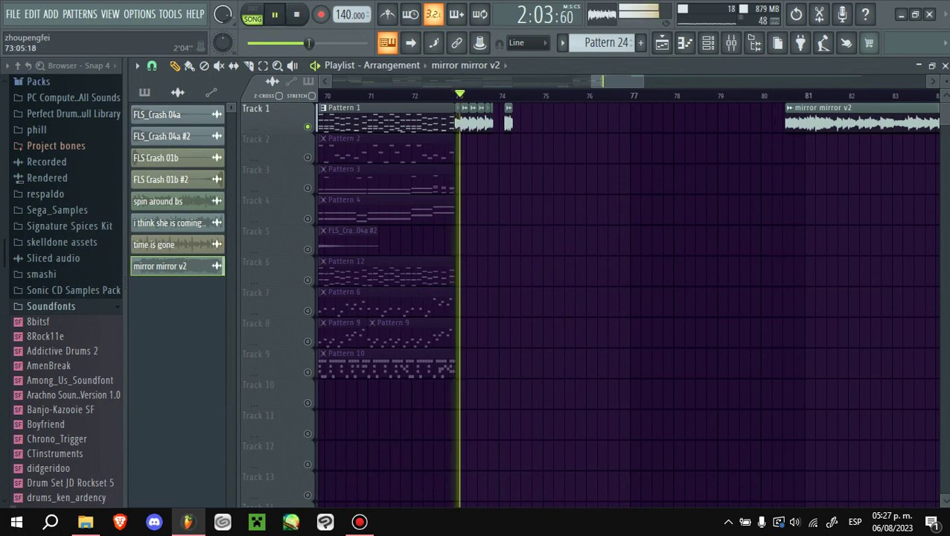
scroll(452, 149, "up", 4)
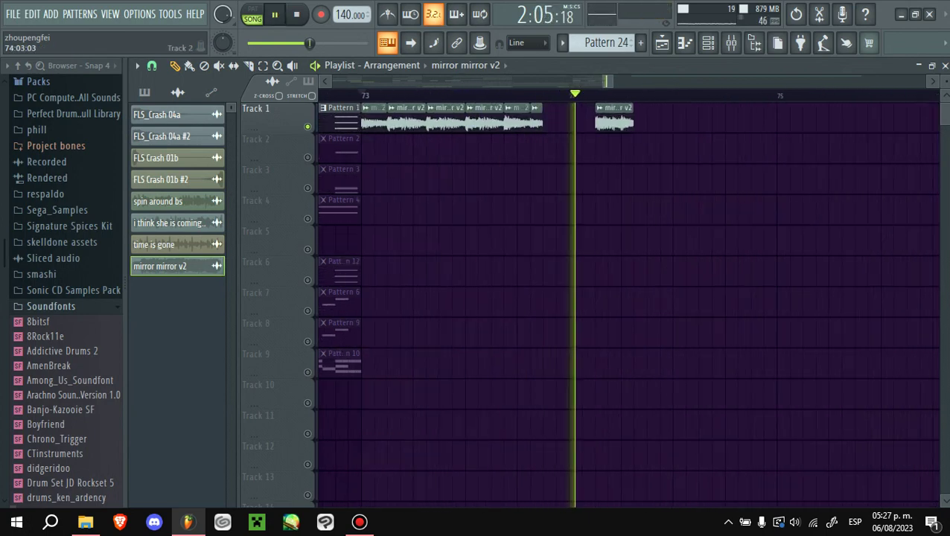
key("space")
key("space")
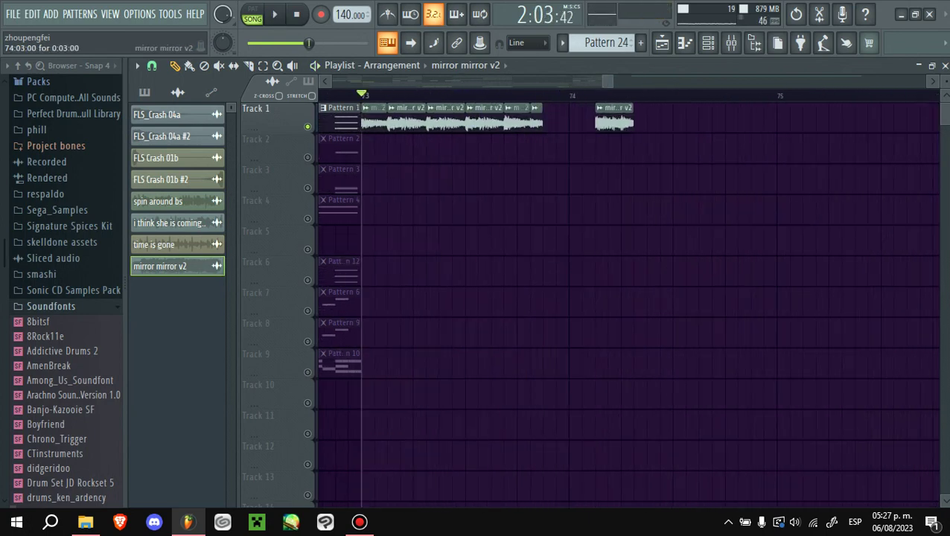
key("space")
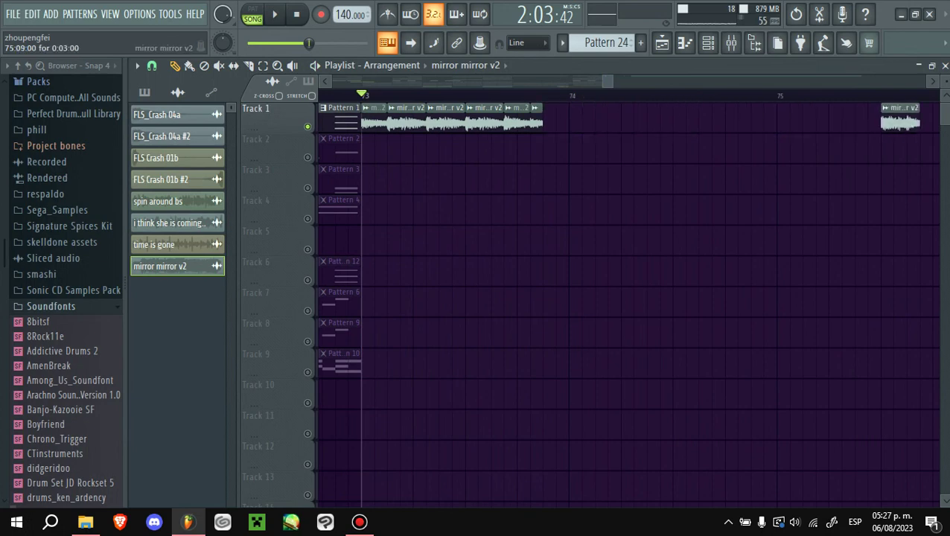
- Fill the last three steps of bar 73 with a three-step mirror mirror v2 slice and play the bar
scroll(628, 297, "right", 3)
scroll(627, 298, "left", 9)
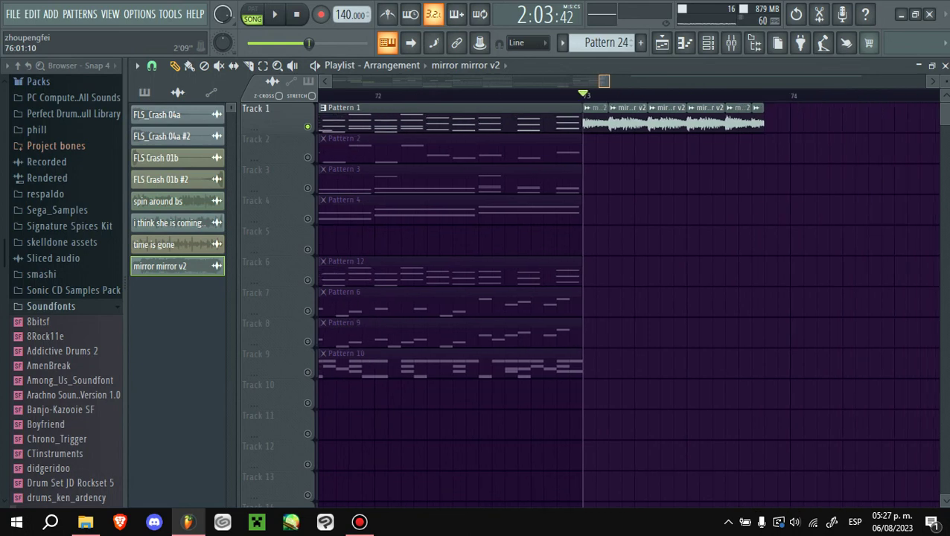
key("space")
scroll(628, 298, "down", 3)
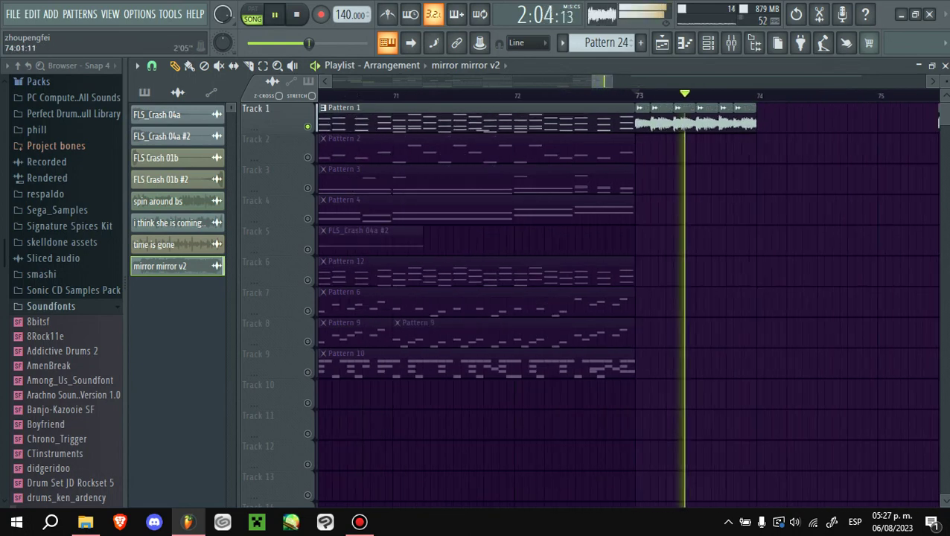
key("space")
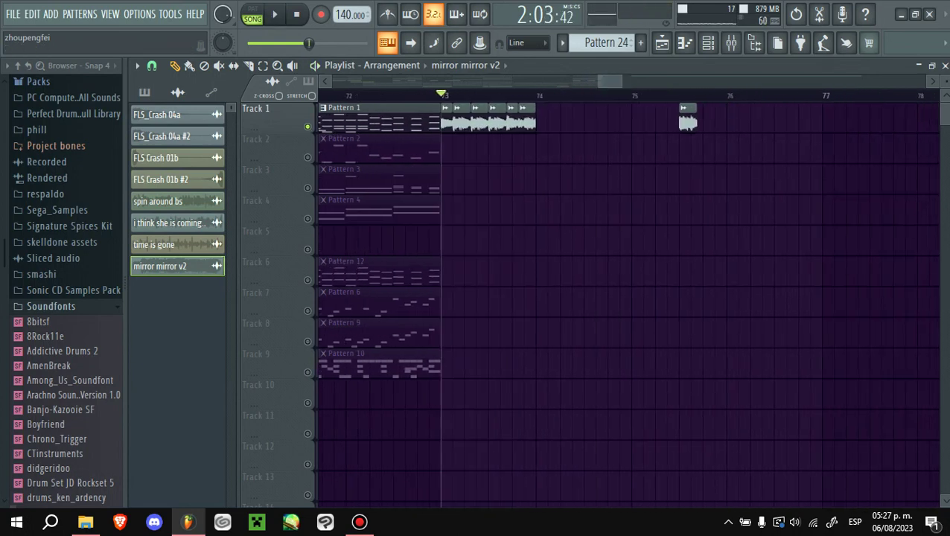
- Select the chopped slices of bar 73, duplicate them into bar 74 and play both bars
key("space")
key("space")
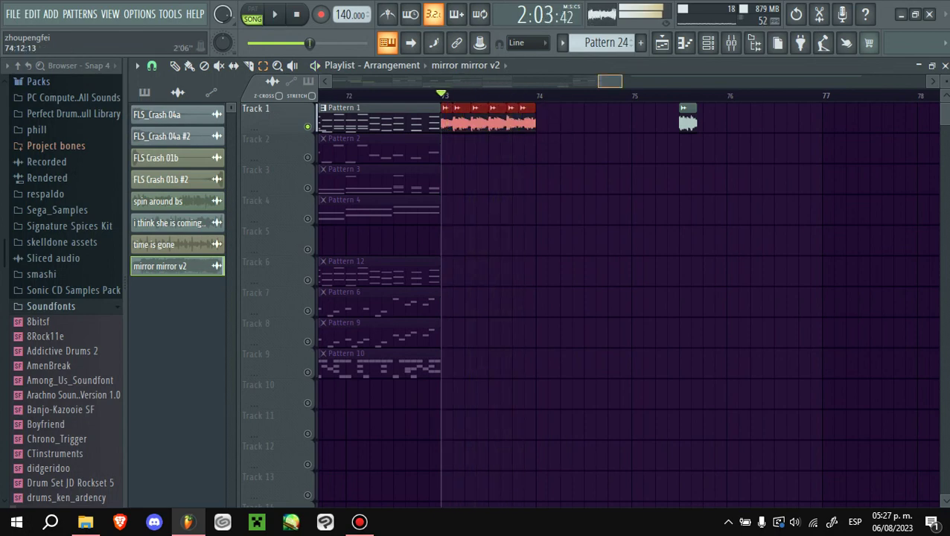
key("space")
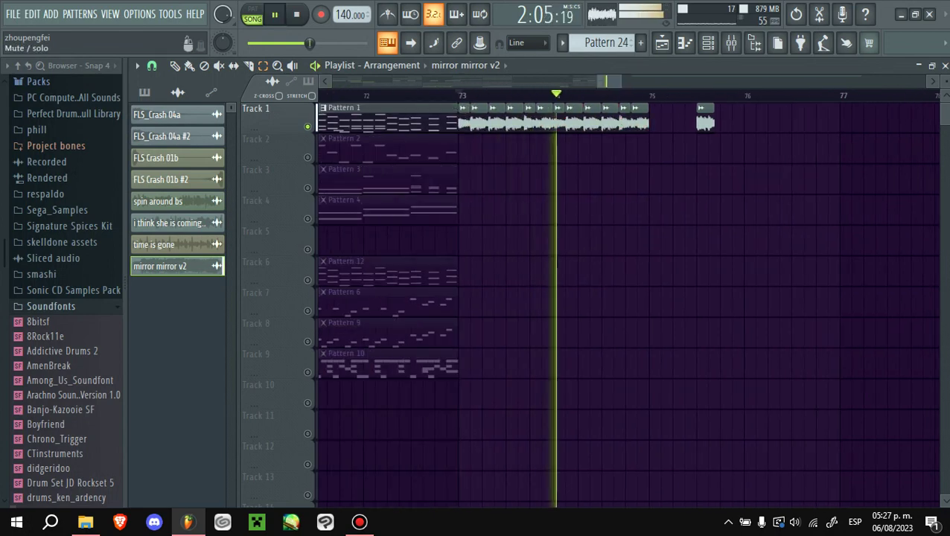
- Replace the slice at 74:09:00 with a three-step mirror mirror v2 slice while playing the two chopped bars
key("space")
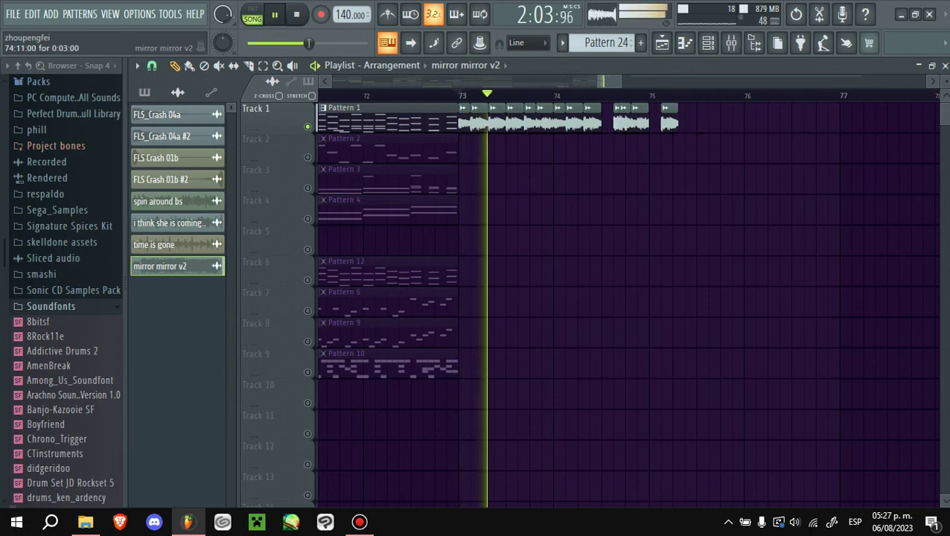
scroll(655, 179, "up", 2)
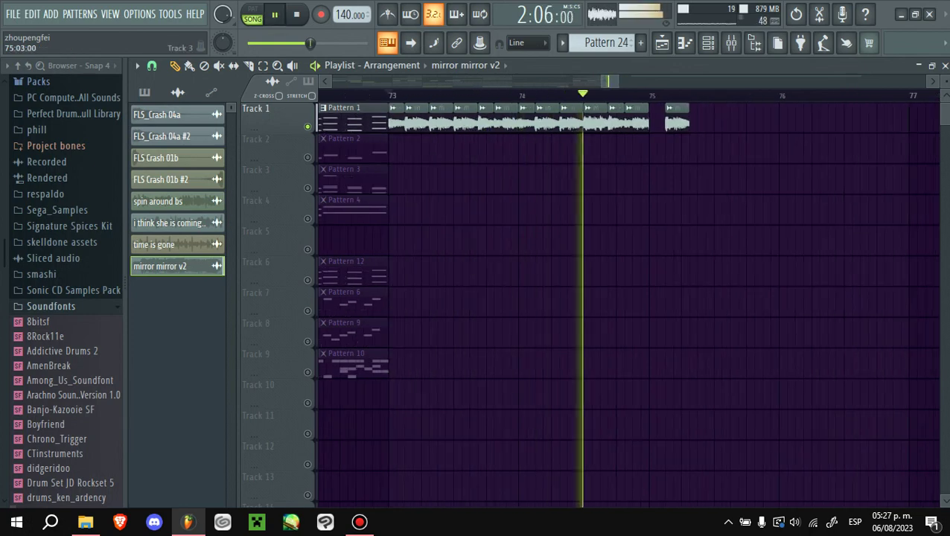
- Duplicate the chopped slices of bars 73 and 74 into bars 75 and 76 and play the four-bar sequence
key("space")
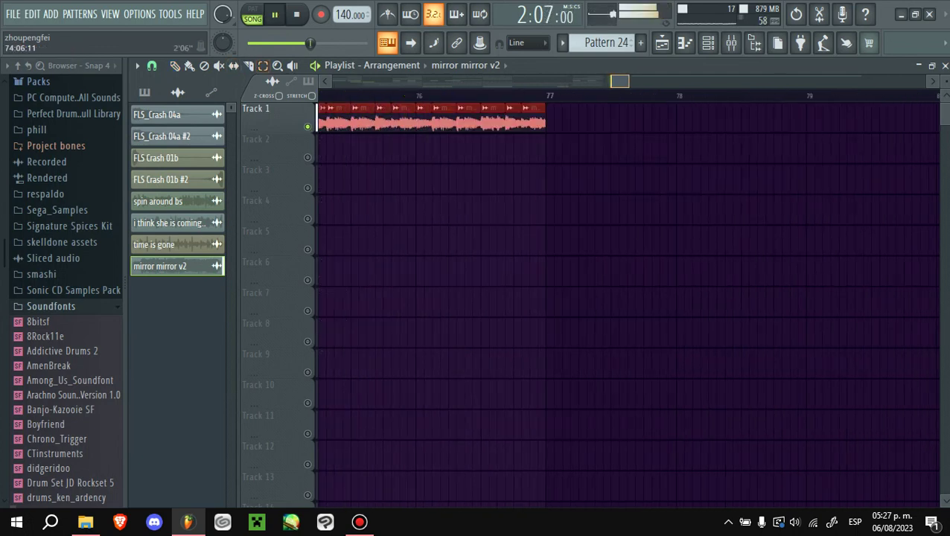
key("space")
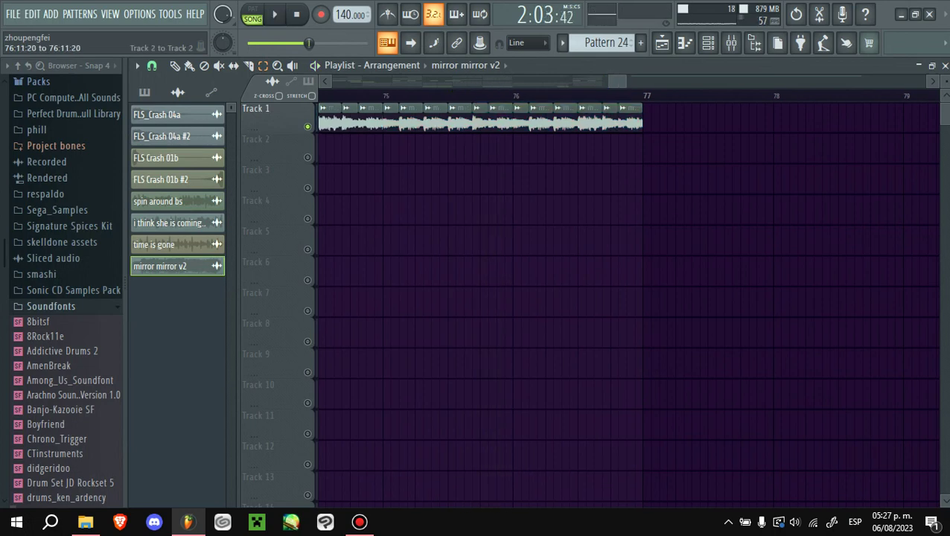
key("Page_Down")
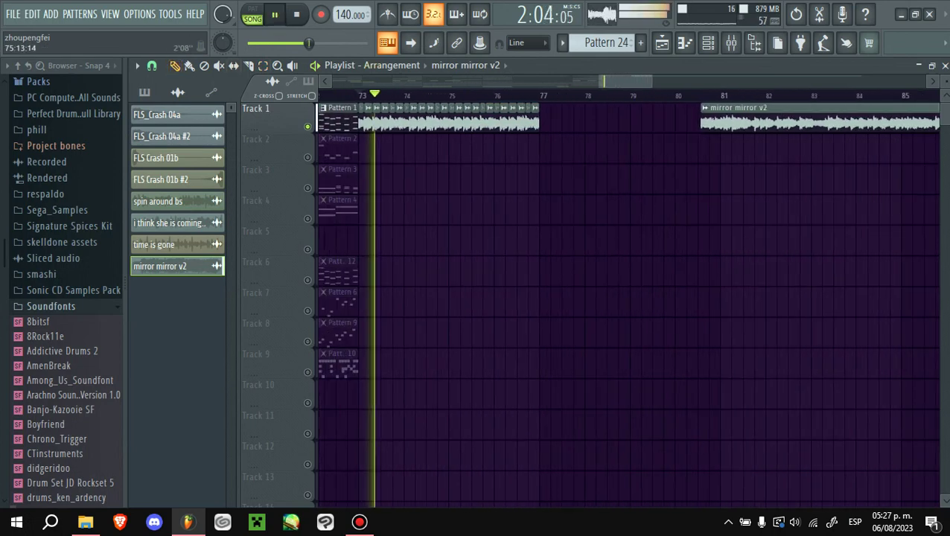
key("Page_Up")
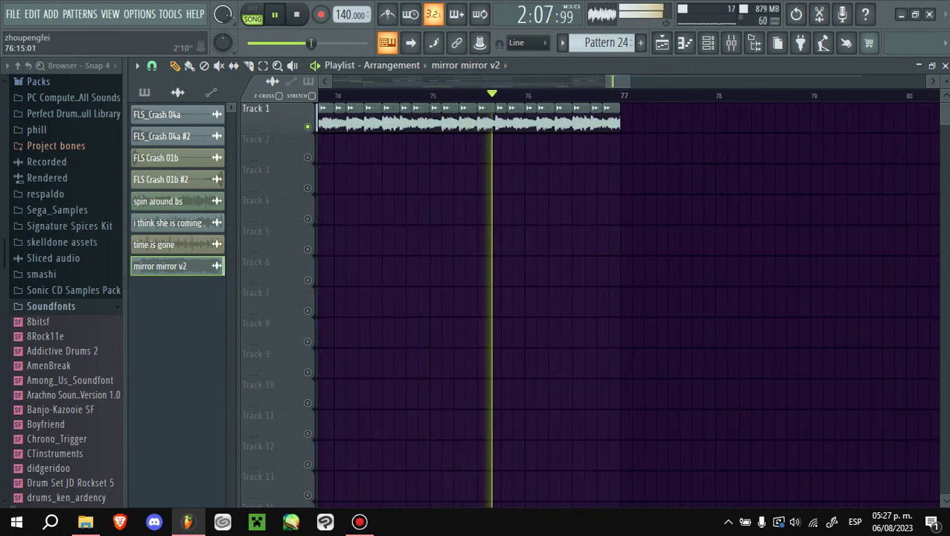
key("space")
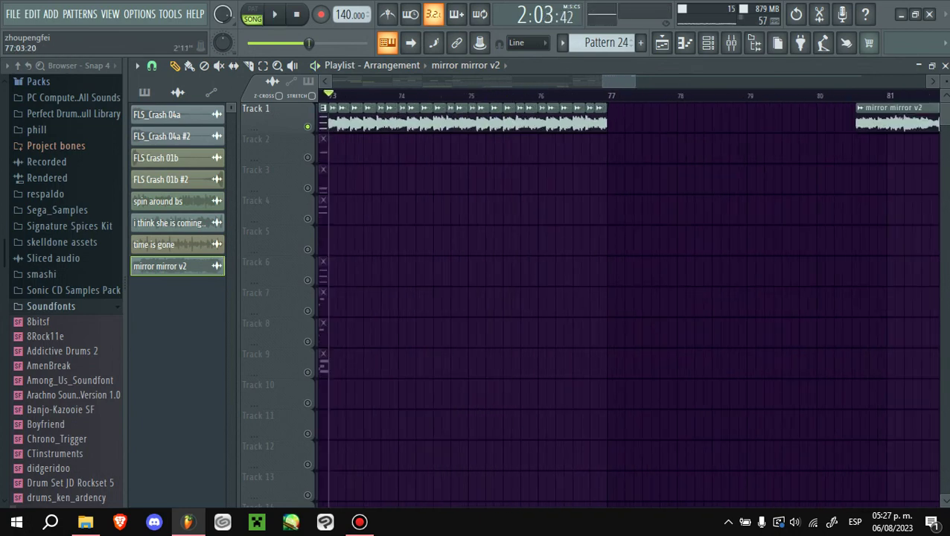
- Play the remaining mirror mirror v2 audio near bar 80 and trim its start to 80:14:00
scroll(610, 224, "right", 4)
scroll(616, 119, "up", 2)
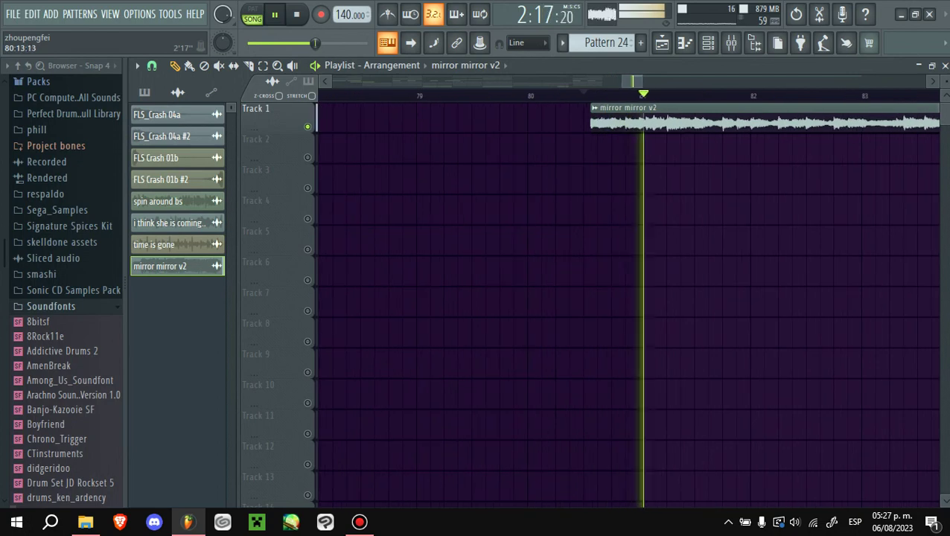
key("space")
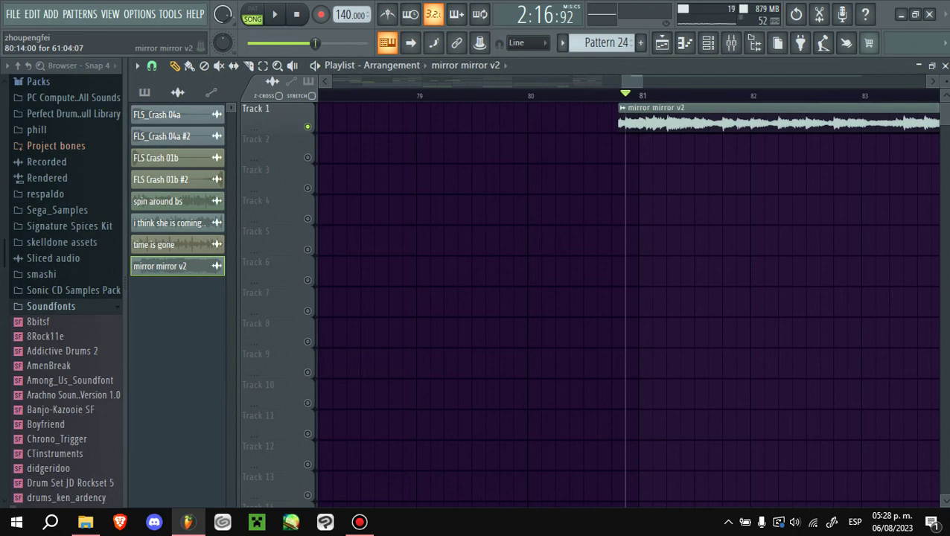
key("space")
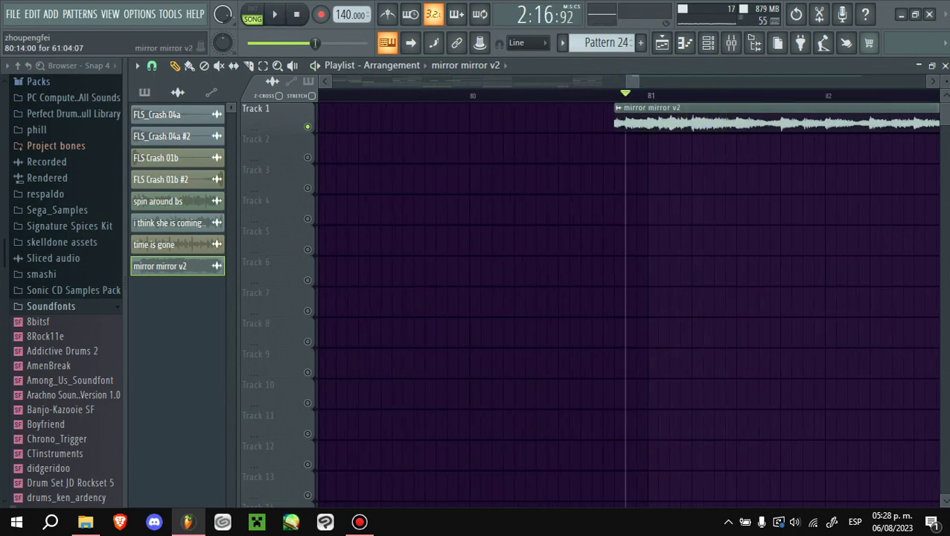
- Move the remaining mirror mirror v2 clip back to the middle of bar 77 and play the chopped sequence from bar 73
scroll(633, 298, "down", 3)
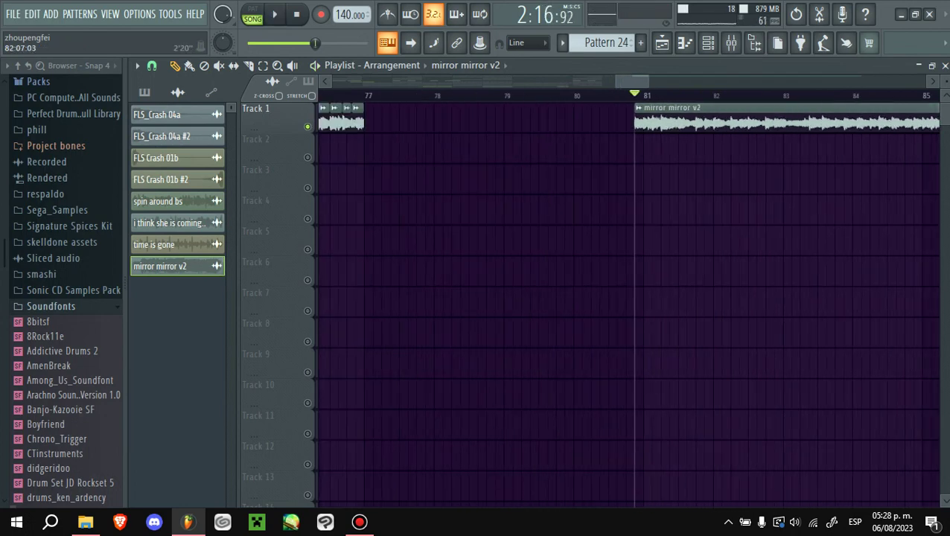
scroll(752, 141, "down", 2)
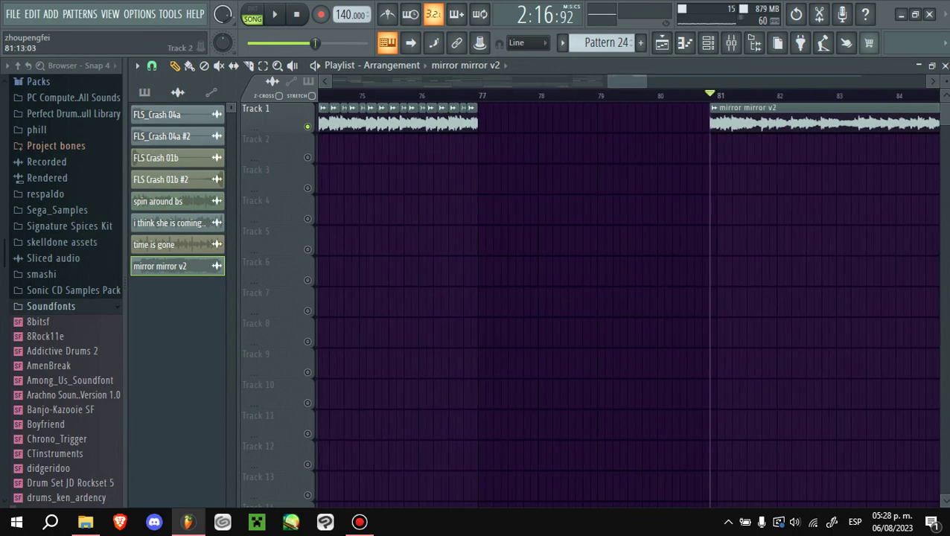
left_click_drag(744, 120, 551, 119)
scroll(626, 298, "left", 5)
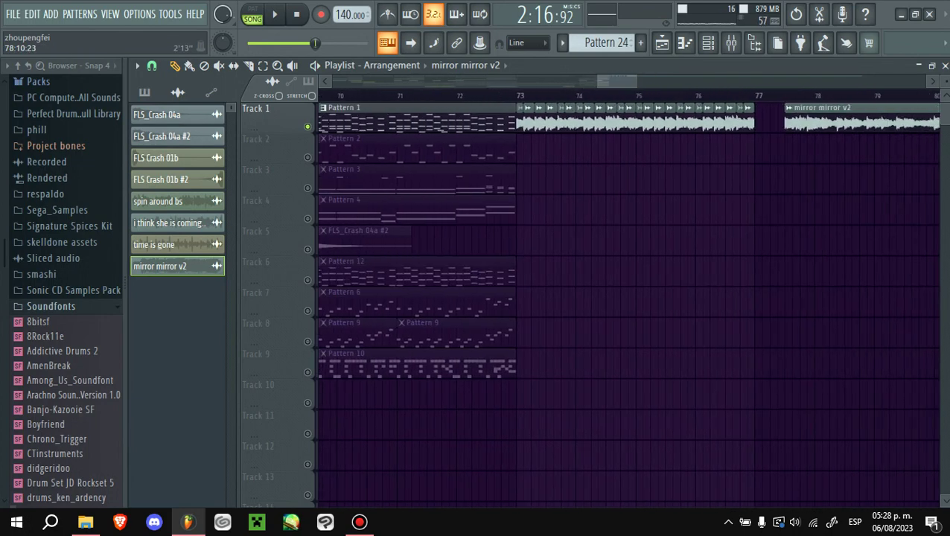
scroll(713, 298, "up", 2)
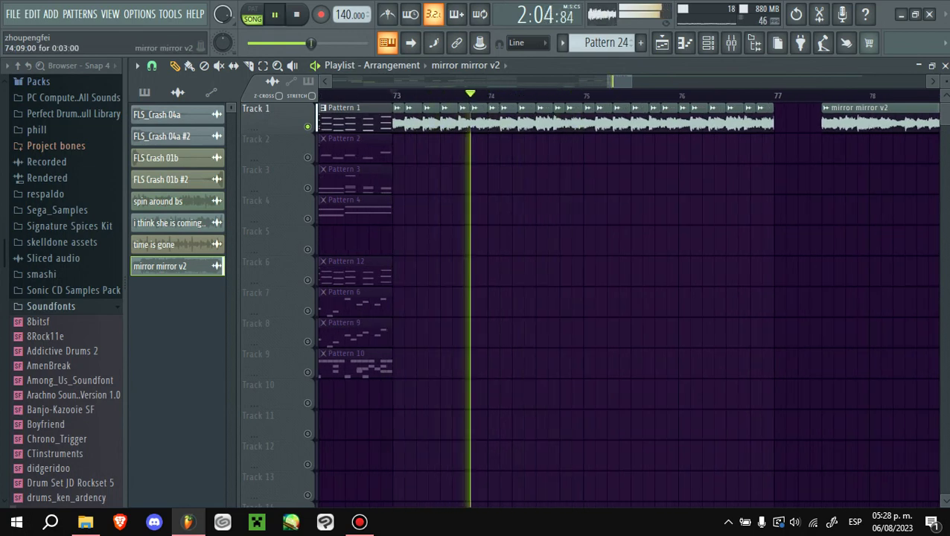
key("space")
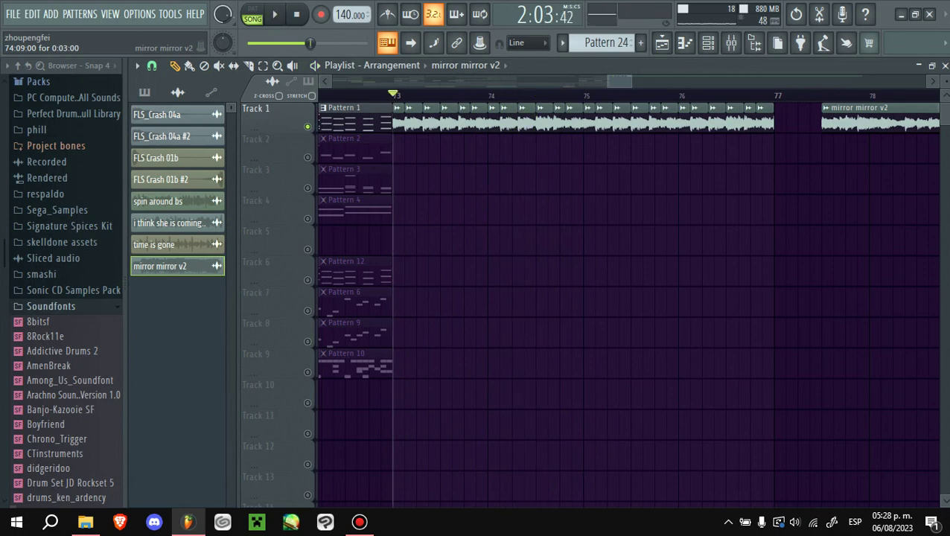
- Replace the chopped slices in the second half of bar 76 with the remaining mirror mirror v2 clip, cut off at bar 77
key("space")
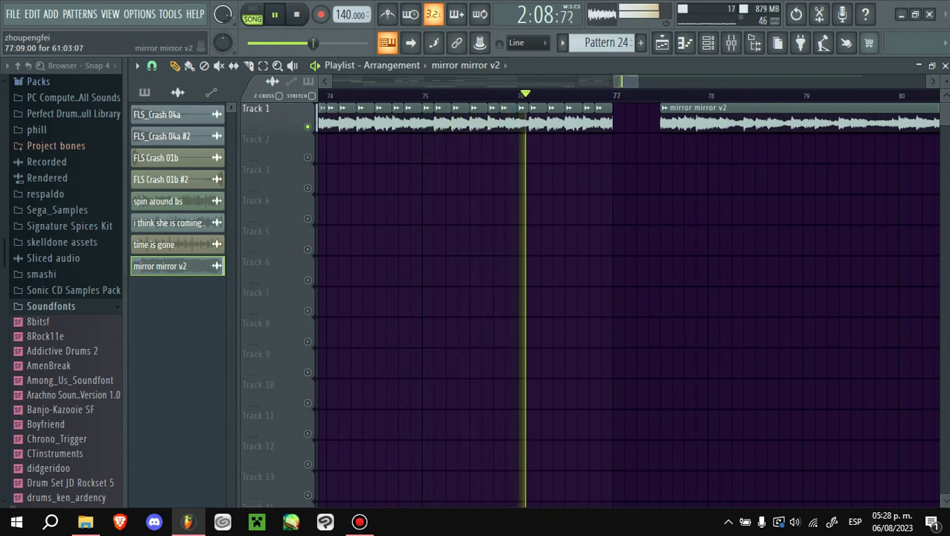
key("space")
left_click_drag(693, 119, 633, 150)
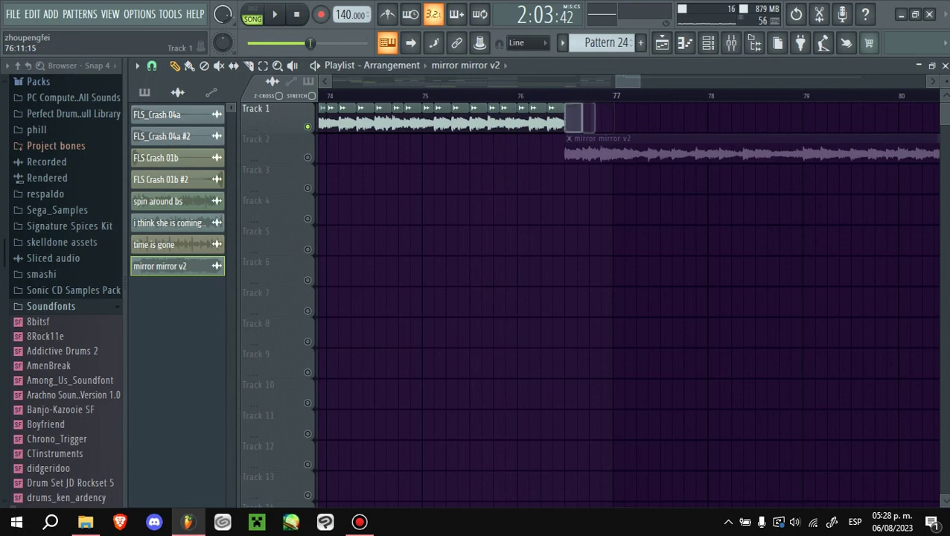
left_click_drag(594, 150, 594, 119)
key("space")
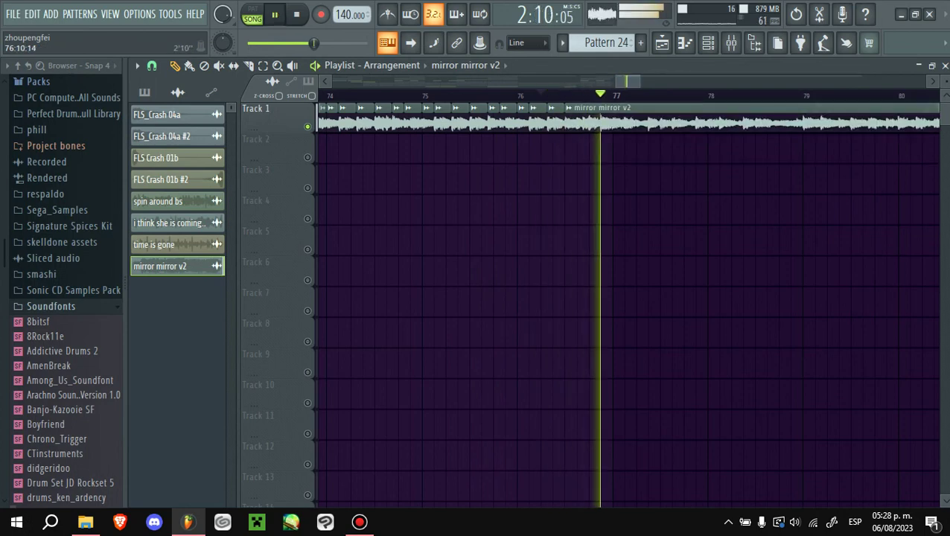
key("space")
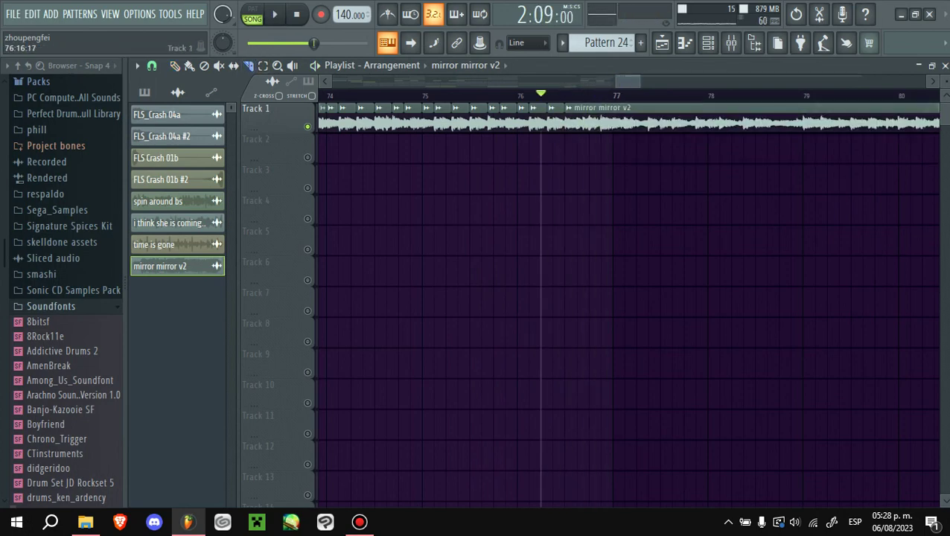
right_click(618, 119)
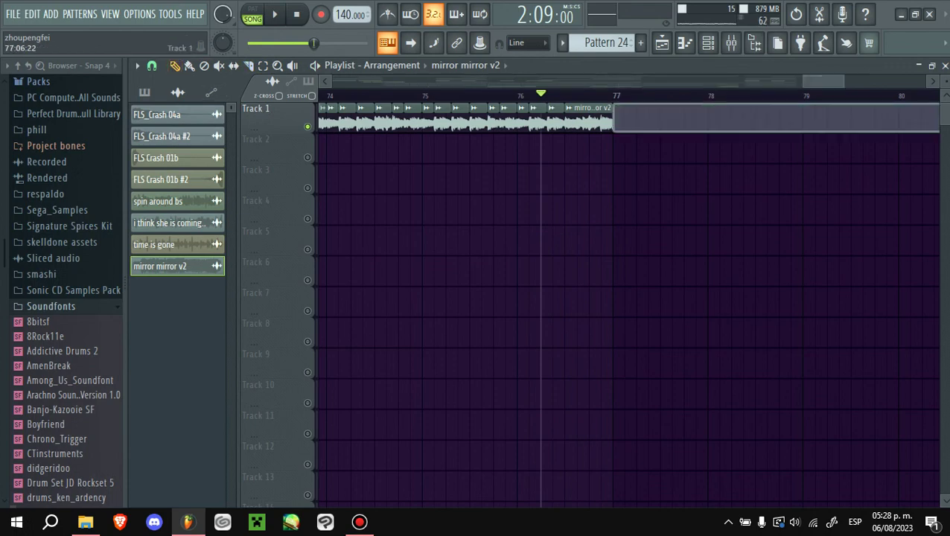
- Unmute all playlist tracks and play the transition into bar 73 while checking the mirror mirror v2 channel settings
scroll(618, 119, "down", 2)
right_click(308, 126)
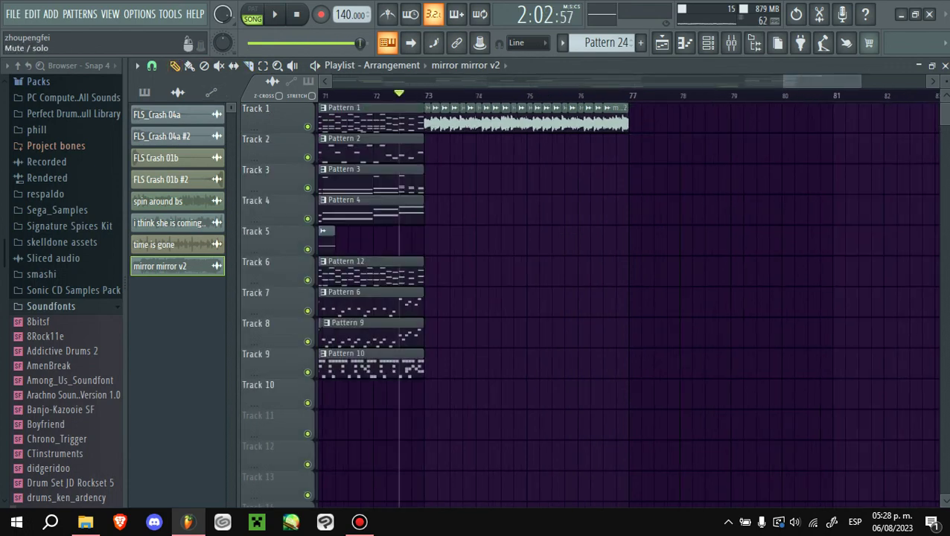
key("space")
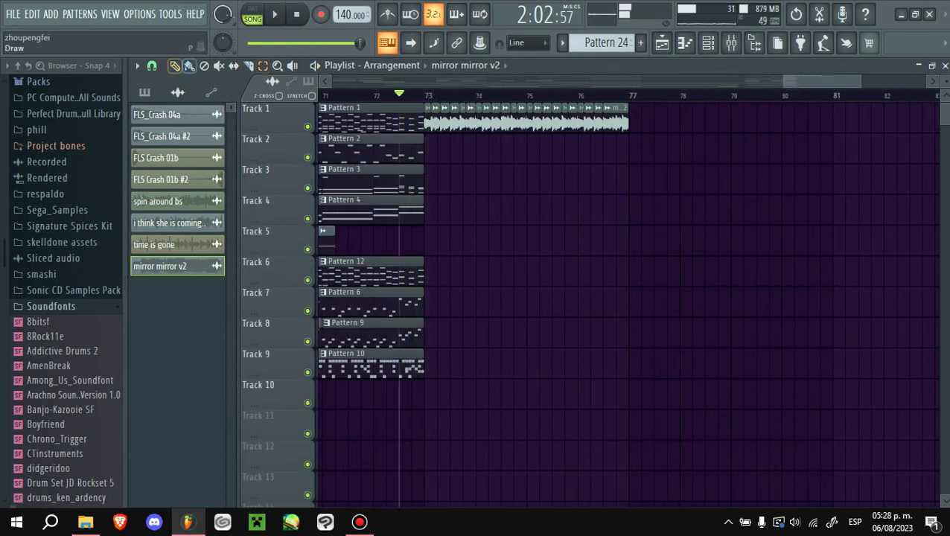
key("space")
left_click(160, 266)
key("space")
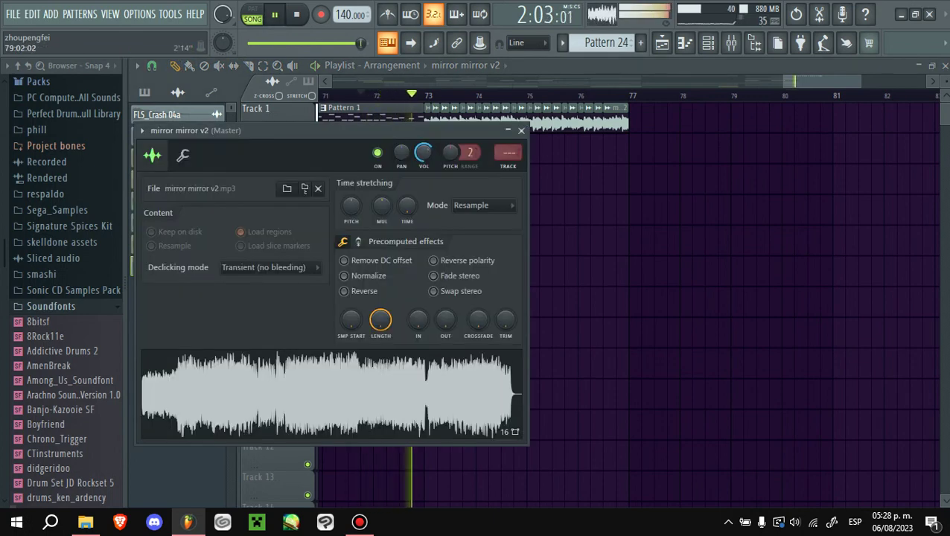
key("Escape")
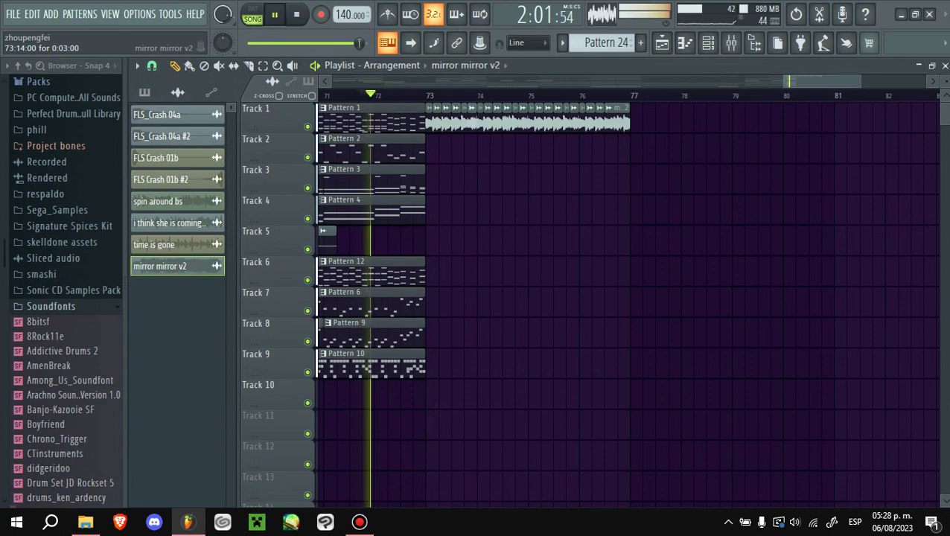
left_click(161, 266)
key("Escape")
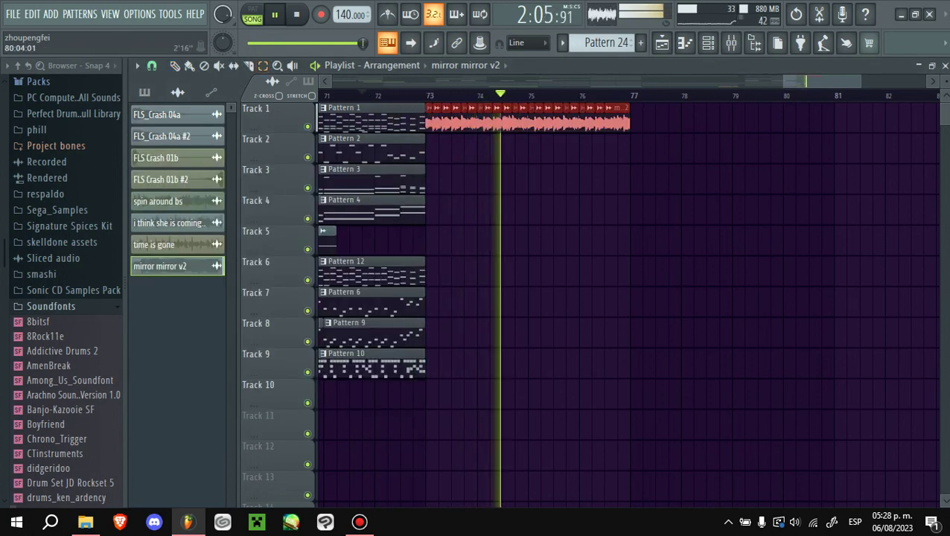
- Duplicate the chopped mirror mirror v2 sequence of bars 73 to 76 into bars 77 to 80 on Track 1
left_click_drag(821, 82, 852, 81)
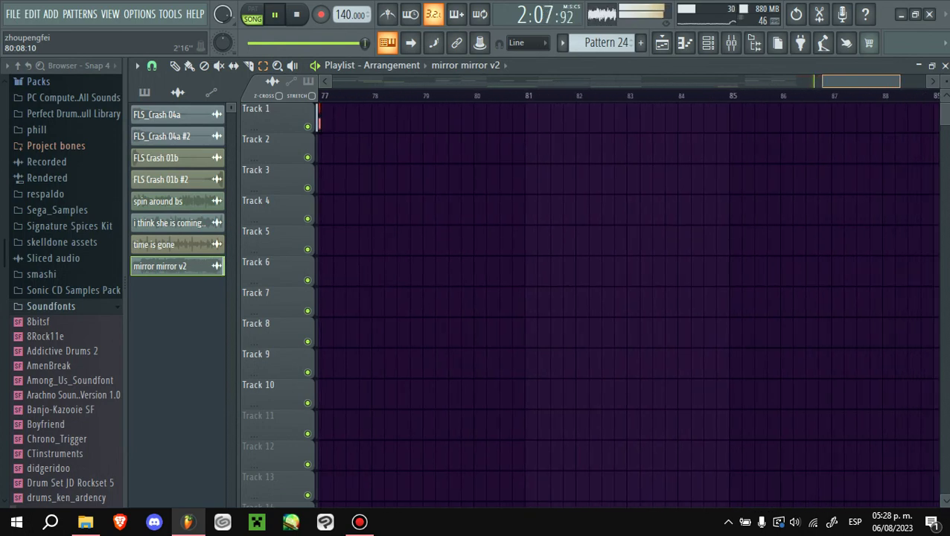
key("ctrl+b")
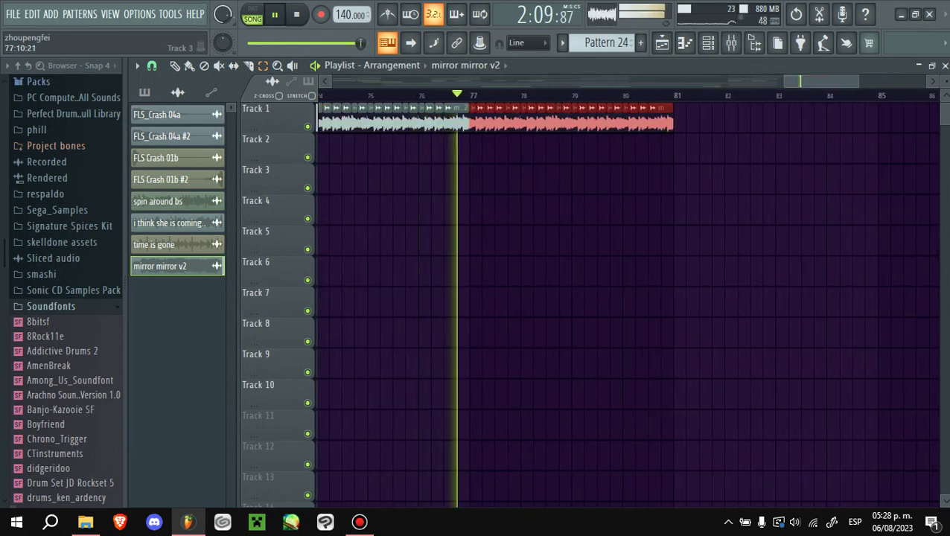
left_click(699, 167)
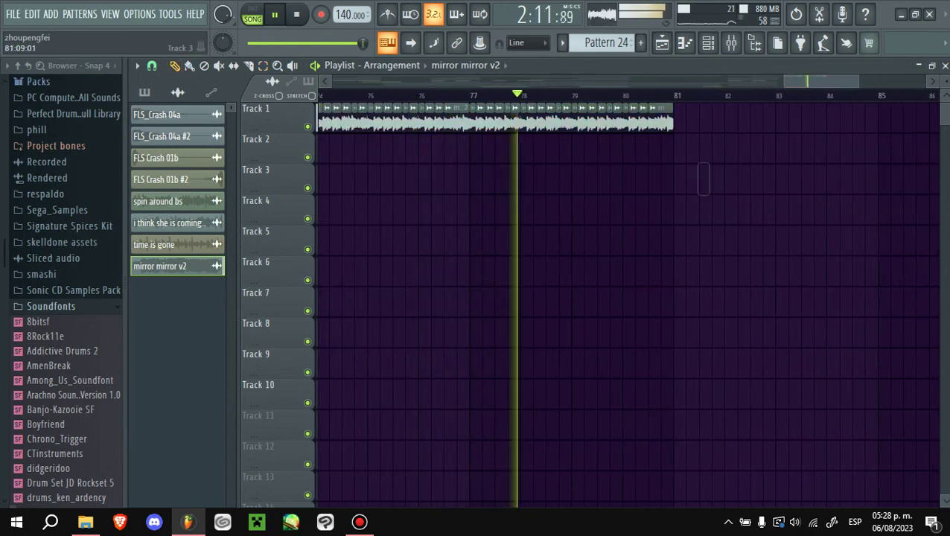
- Replace the slices of bar 80 with repeated two-step mirror mirror v2 slices up to bar 81 and play the result
scroll(699, 168, "up", 2)
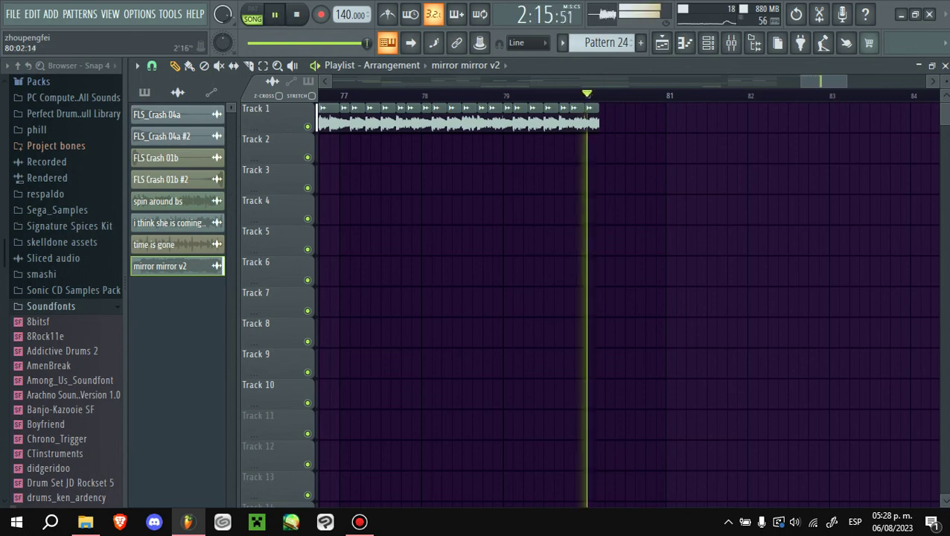
key("space")
scroll(581, 298, "up", 2)
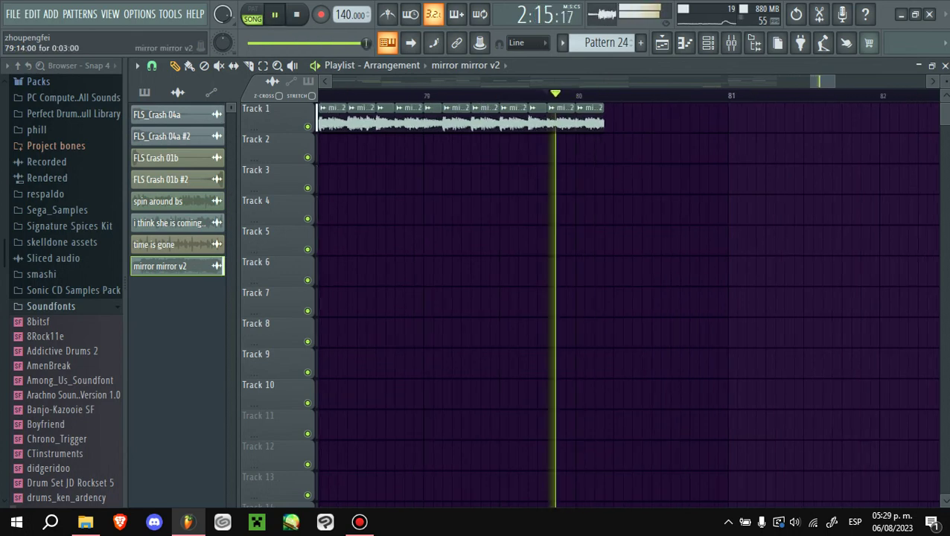
key("space")
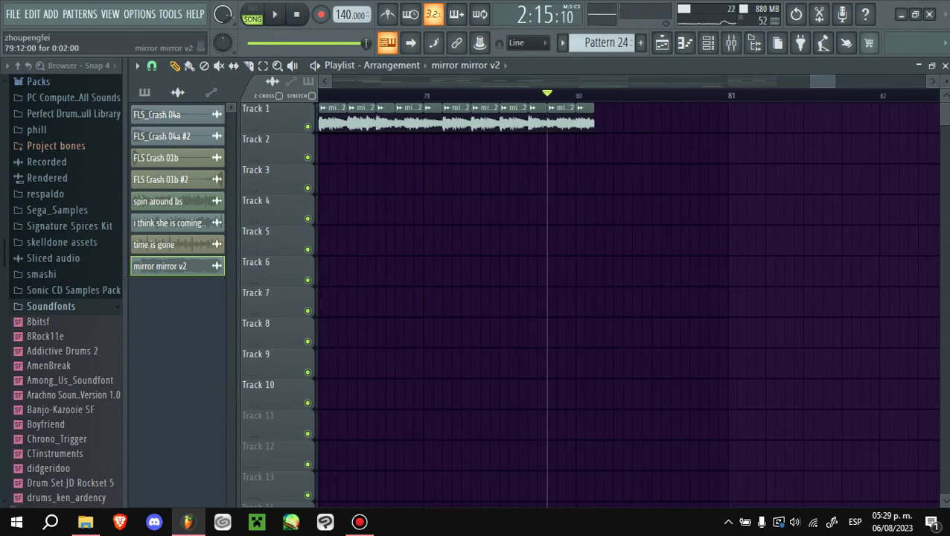
key("space")
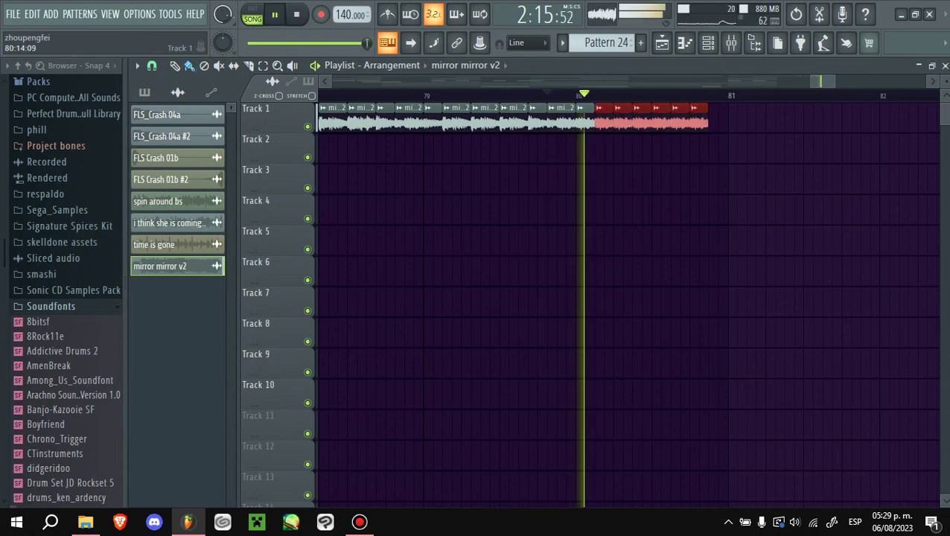
key("space")
key("space")
scroll(774, 147, "down", 2)
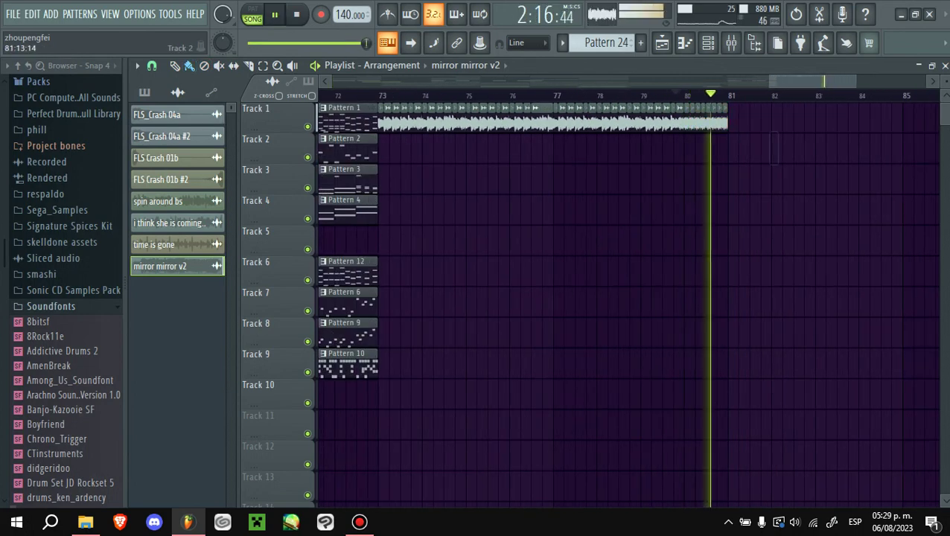
scroll(774, 147, "down", 3)
key("space")
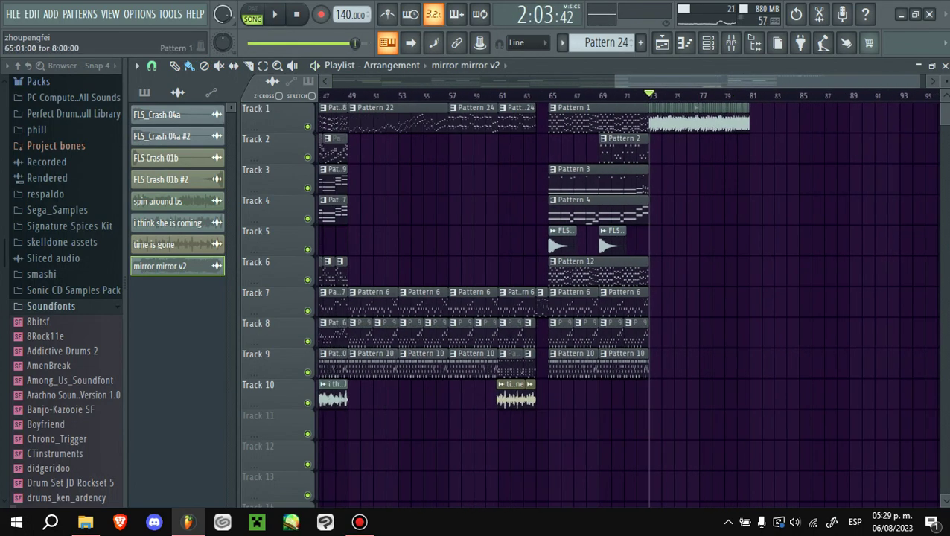
- Create a new pattern, open its piano roll and try the SGM-V2.01 and SGM-V2.01 #3 channels
left_click(145, 91)
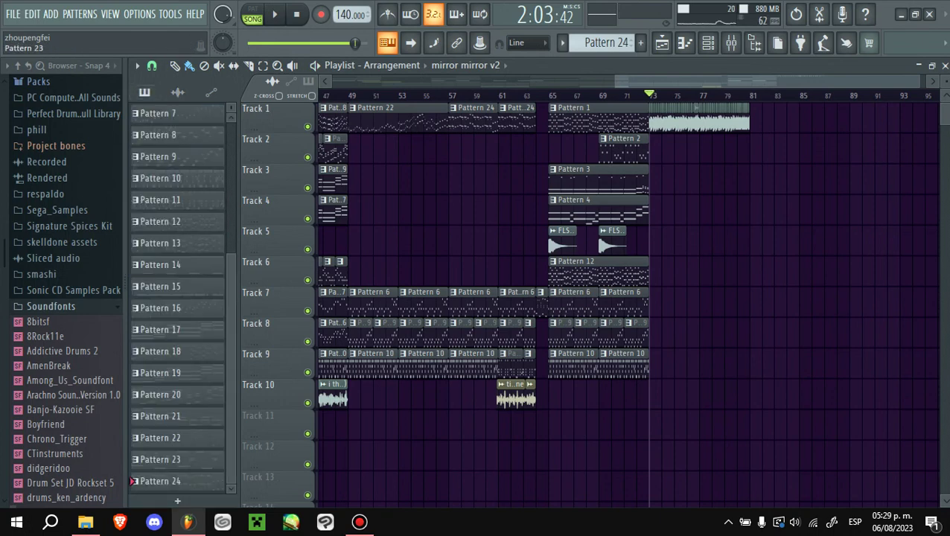
left_click(684, 42)
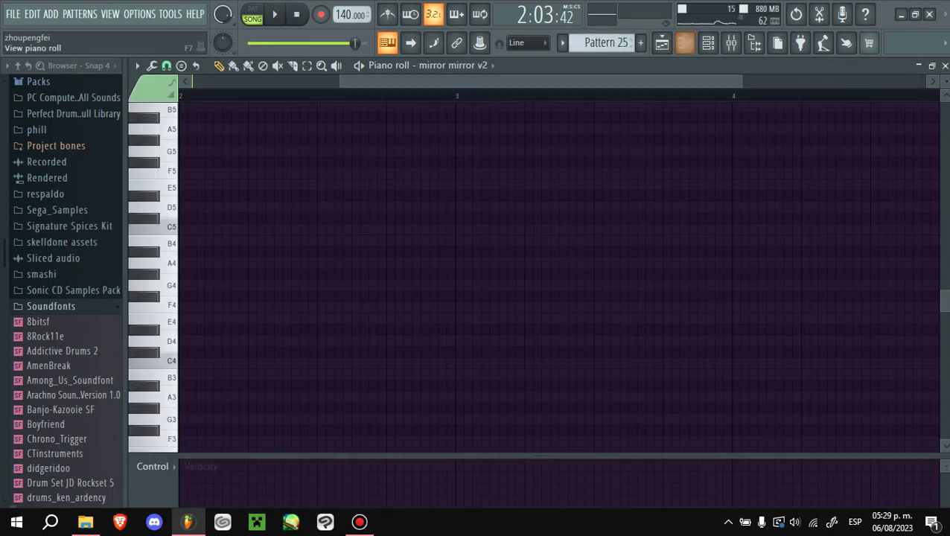
left_click(447, 65)
left_click(514, 195)
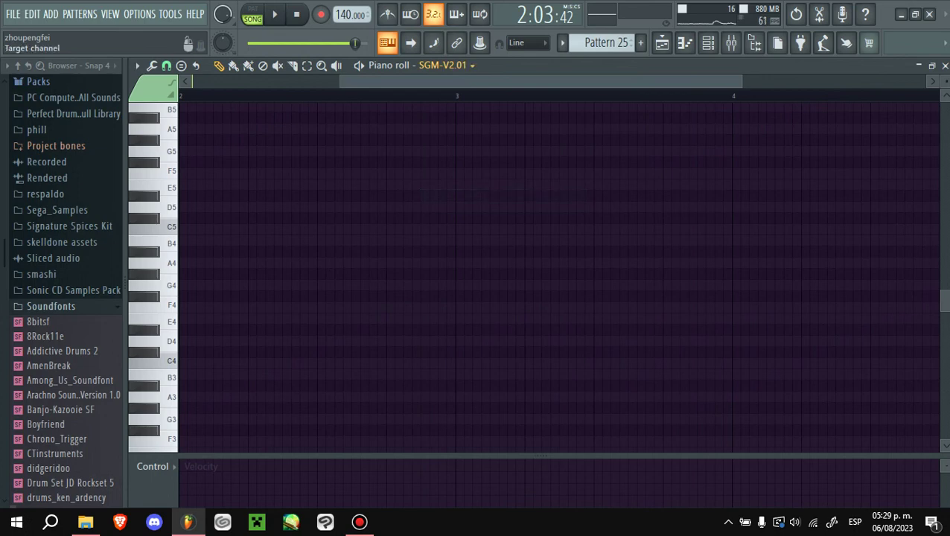
left_click(447, 65)
left_click(491, 223)
- Look through the channel rack's instruments and set the piano roll's target channel to SGM-V2.01 #8
left_click(708, 42)
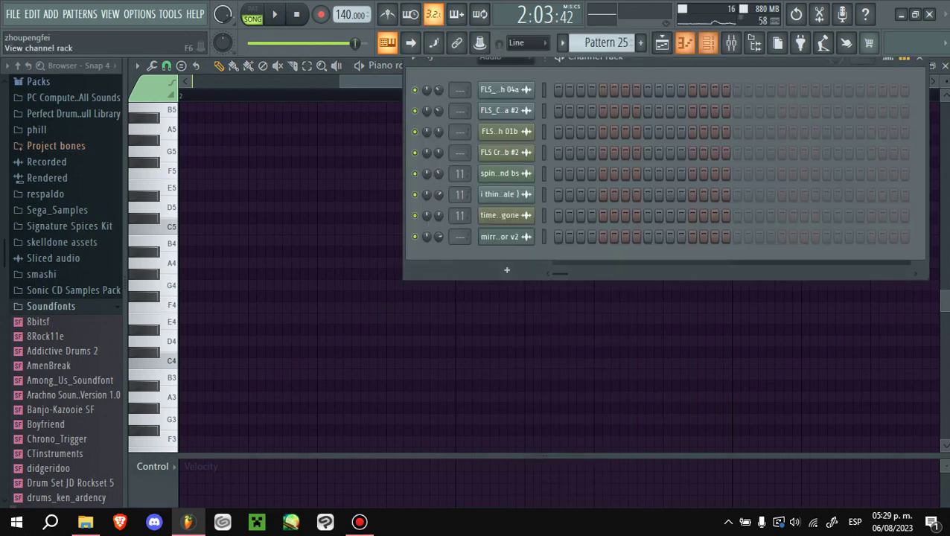
left_click(496, 104)
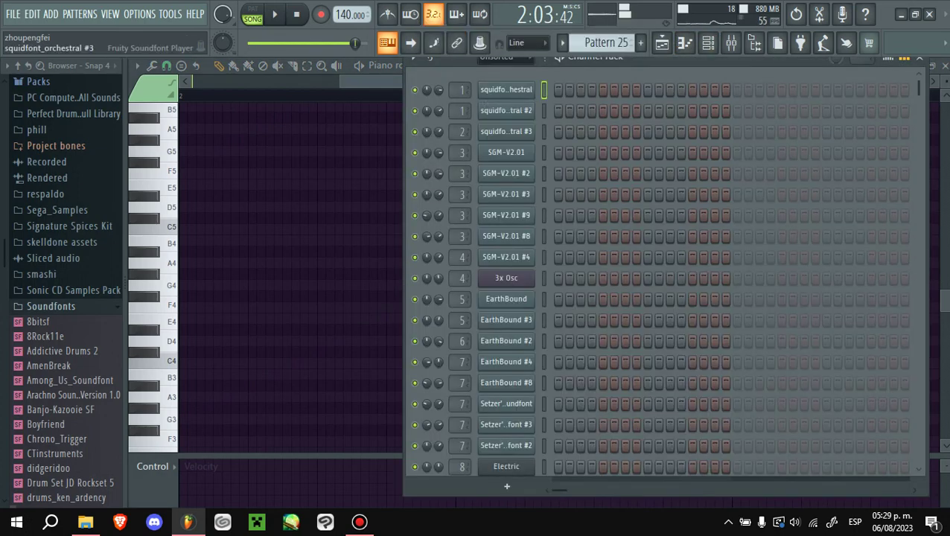
key("F6")
left_click(447, 64)
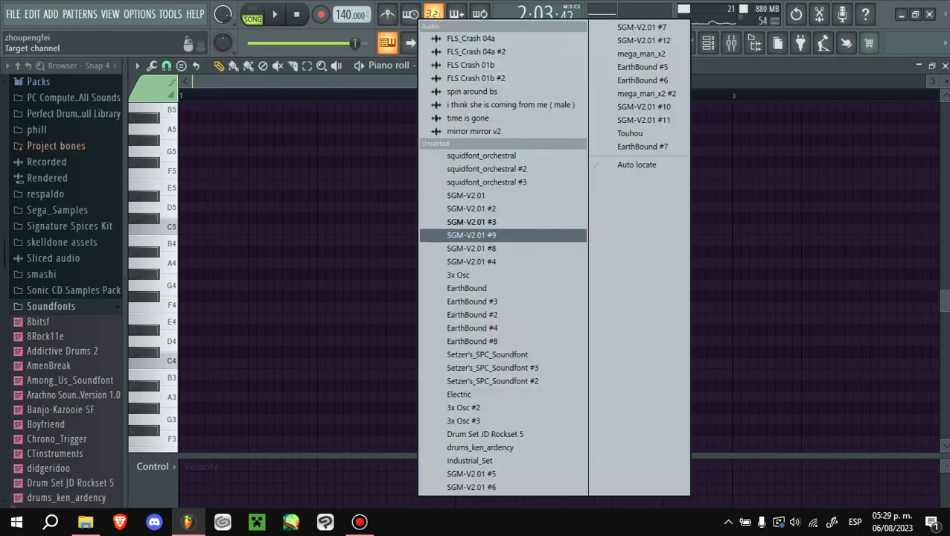
left_click(477, 235)
left_click(447, 65)
left_click(476, 236)
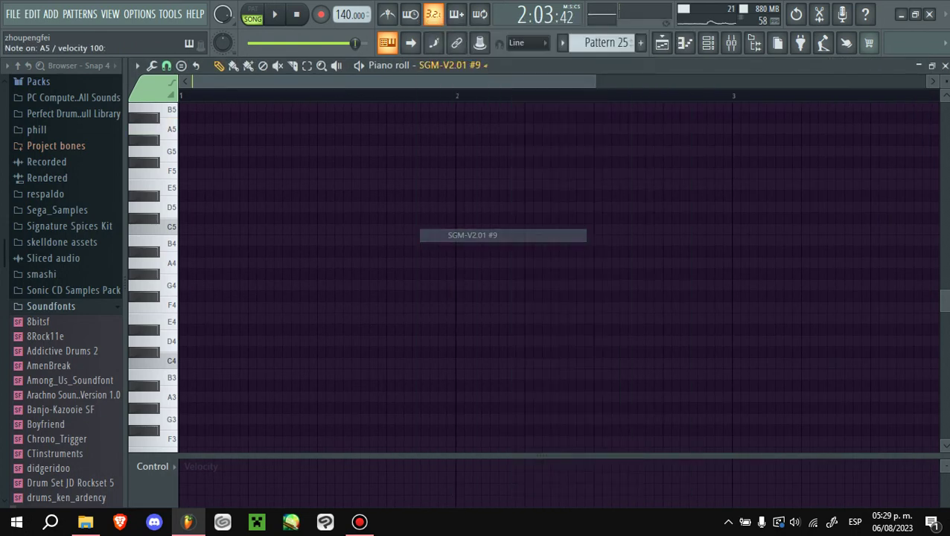
left_click(447, 64)
left_click(477, 249)
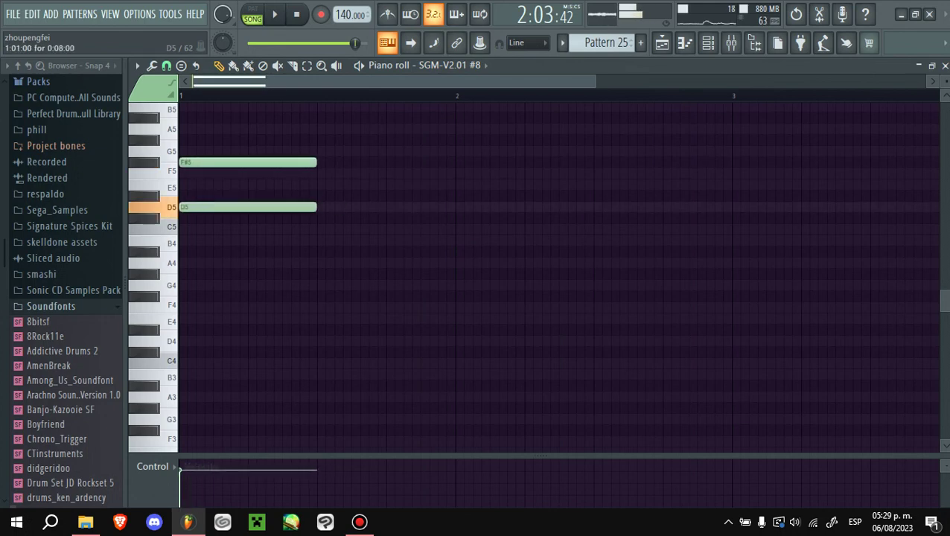
- Draw a half-bar chord of B4, D5 and F#5 at the pattern's start, shorten its notes slightly and play it in pattern mode
key("l")
key("space")
scroll(335, 269, "up", 3)
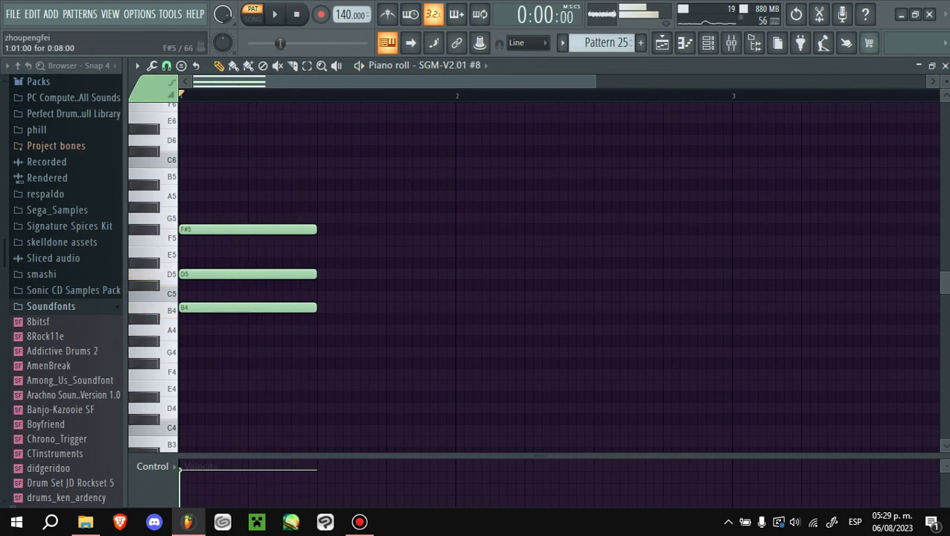
key("ctrl+a")
left_click_drag(330, 268, 332, 269)
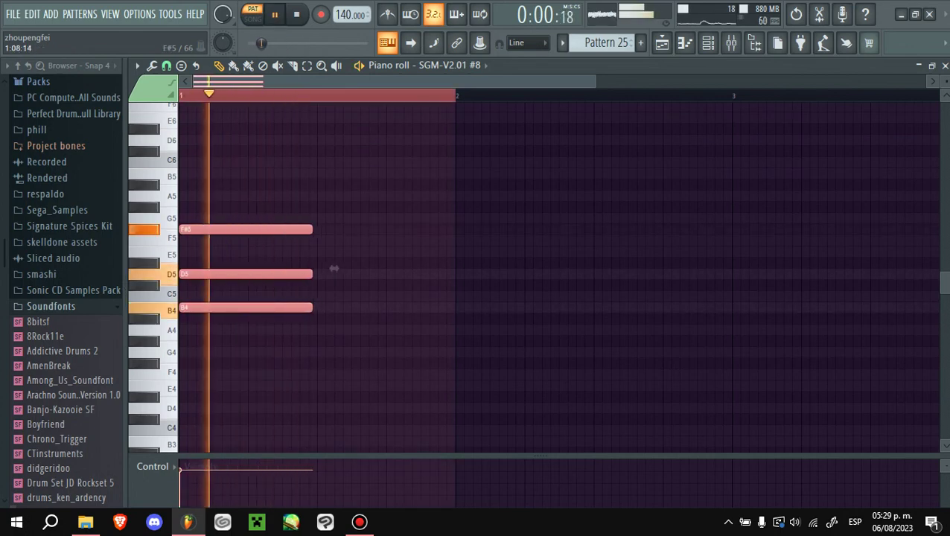
- Add a short F#5 at step 9, short B4-D5-F#5 chords at steps 11, 12 and 14, and a longer B4-D5-F5 chord at step 15
left_click(324, 230)
key("space")
key("space")
left_click_drag(450, 229, 324, 229)
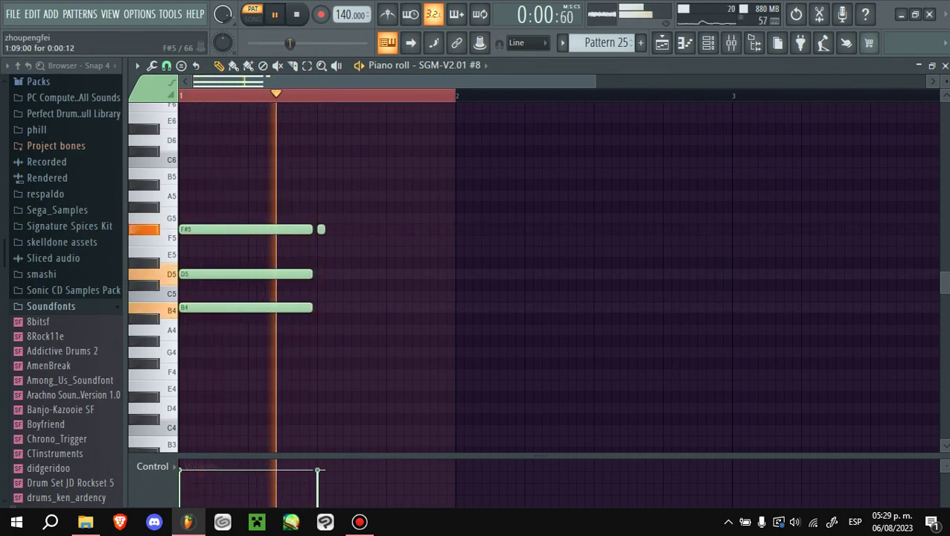
left_click(356, 230)
left_click(373, 230)
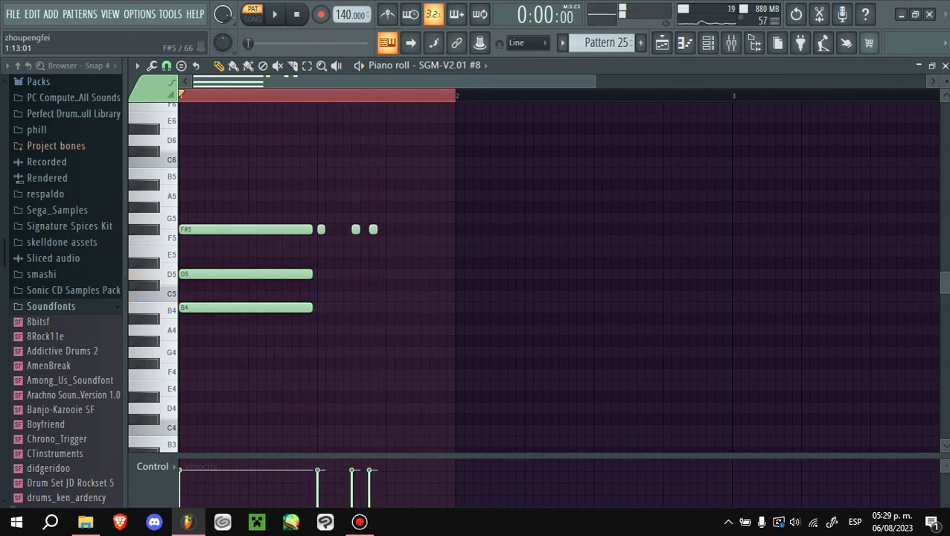
left_click(407, 229)
left_click(429, 229)
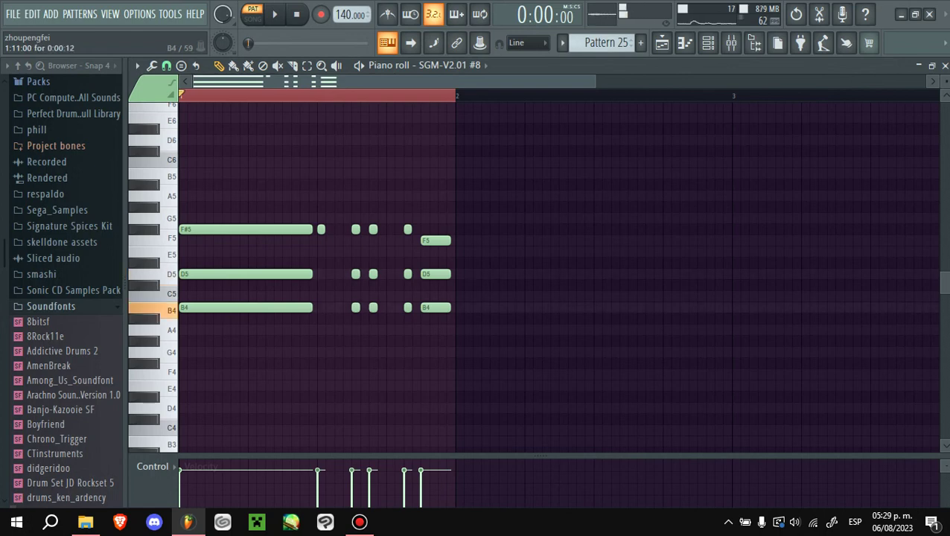
- Complete the short chord at step 9 with B4 and D5, and raise the last chord's F5 to F#5 while the pattern plays
key("space")
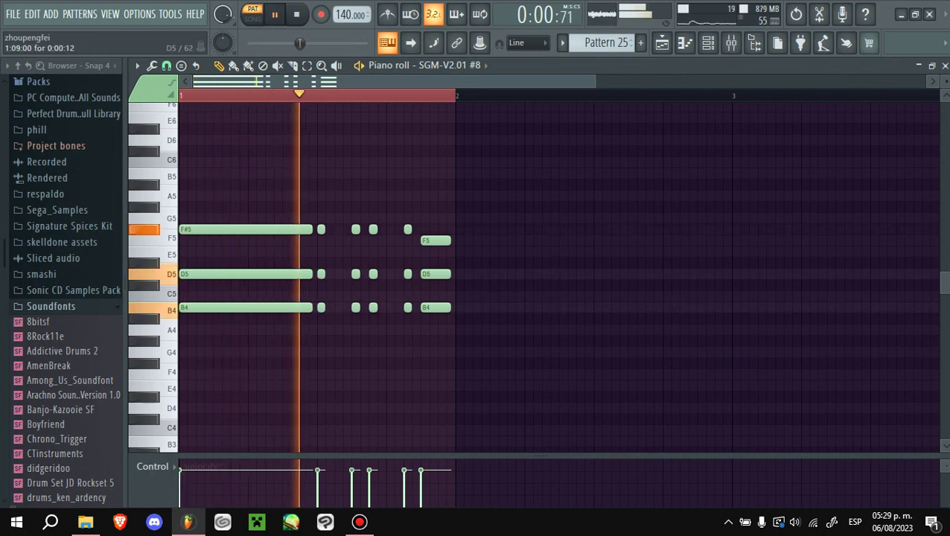
key("ctrl+a")
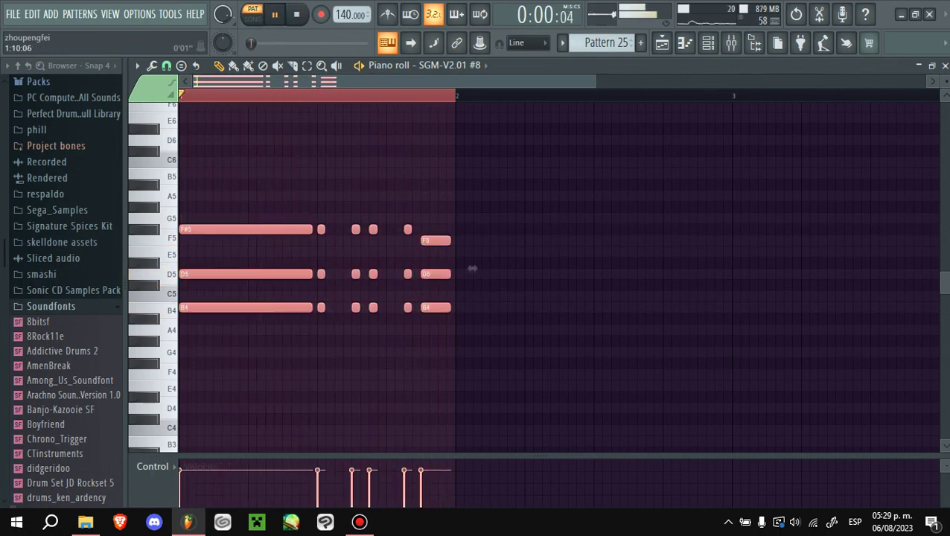
left_click(472, 268)
left_click_drag(436, 240, 435, 229)
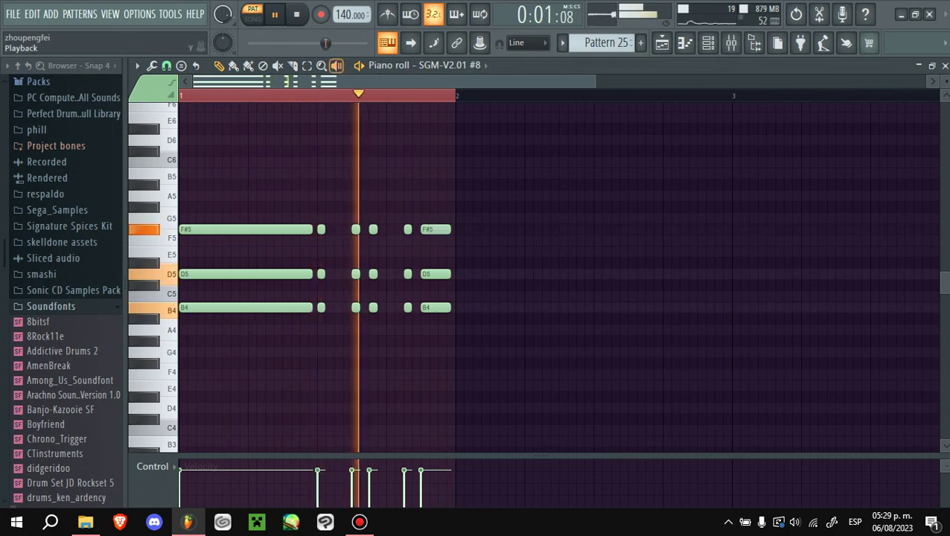
- Duplicate the one-bar B4-D5-F#5 chord rhythm into bar 2 of the pattern and play it
key("space")
scroll(563, 268, "right", 3)
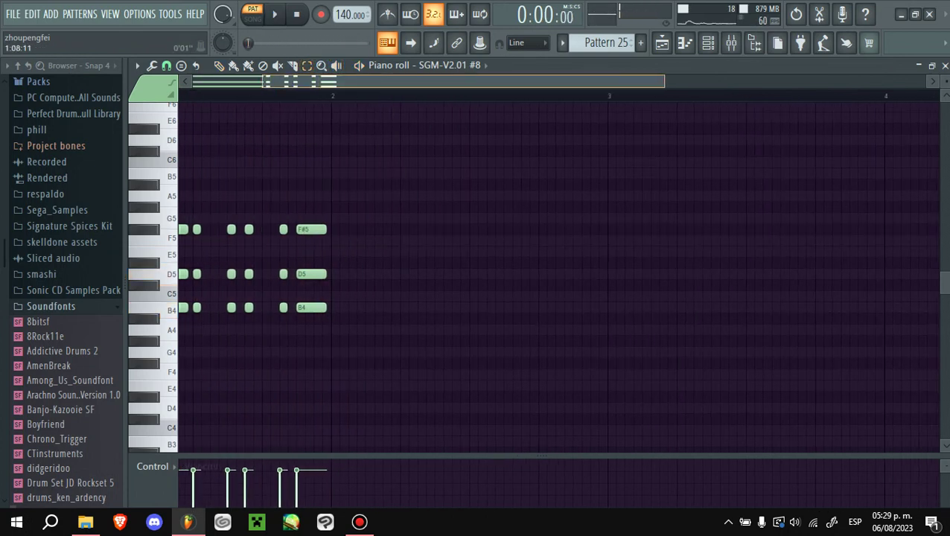
key("ctrl+b")
left_click(562, 268)
scroll(562, 268, "left", 3)
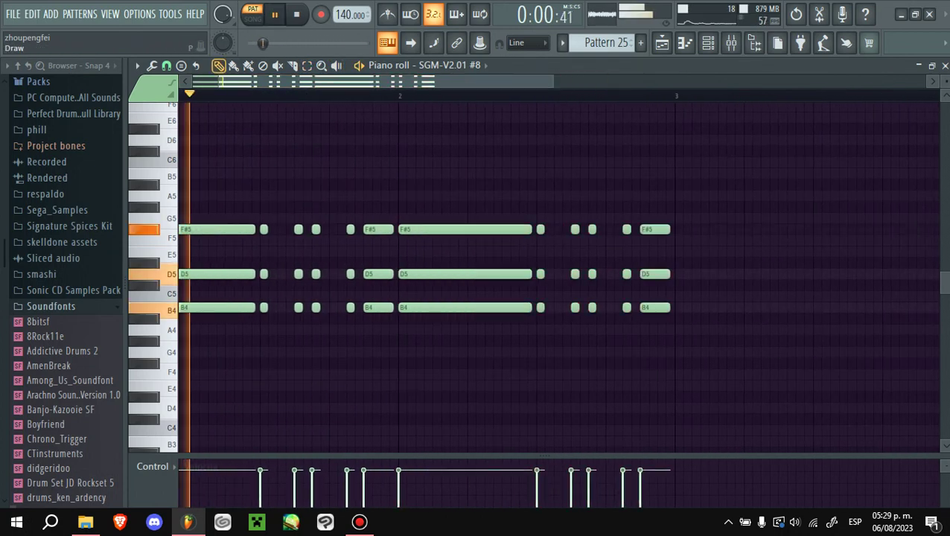
- Stop playback and clone the SGM-V2.01 #8 channel in the channel rack
key("space")
left_click(708, 43)
right_click(535, 233)
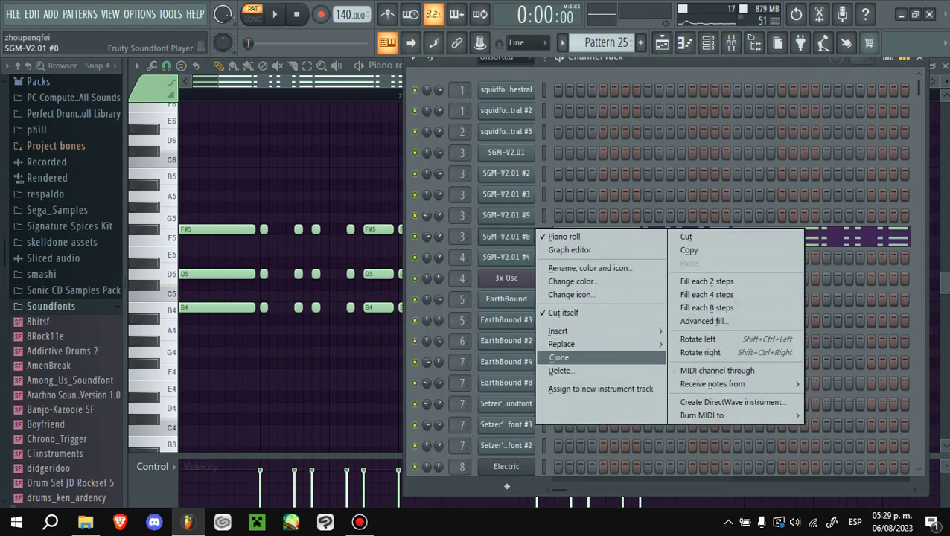
left_click(558, 357)
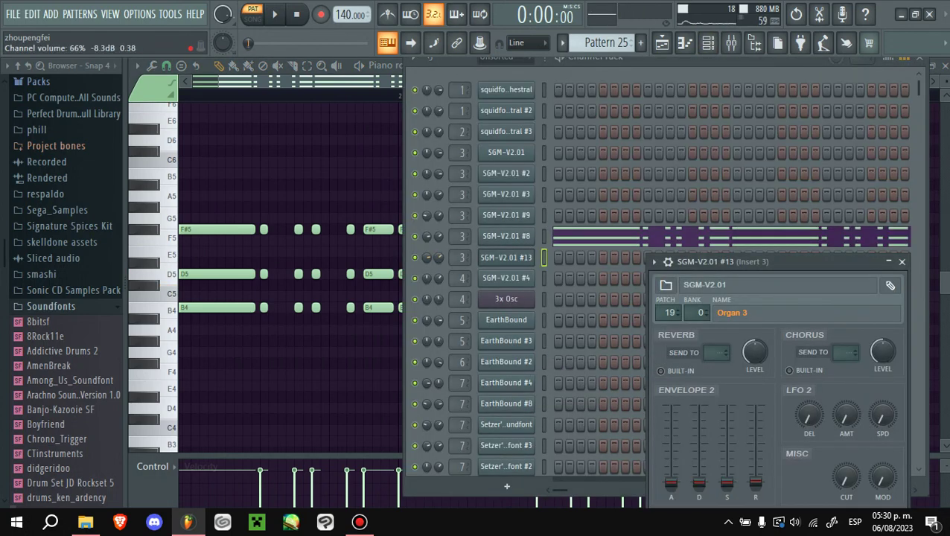
- Move all chord notes from SGM-V2.01 #8 to the SGM-V2.01 #13 channel and play the pattern
left_click(387, 65)
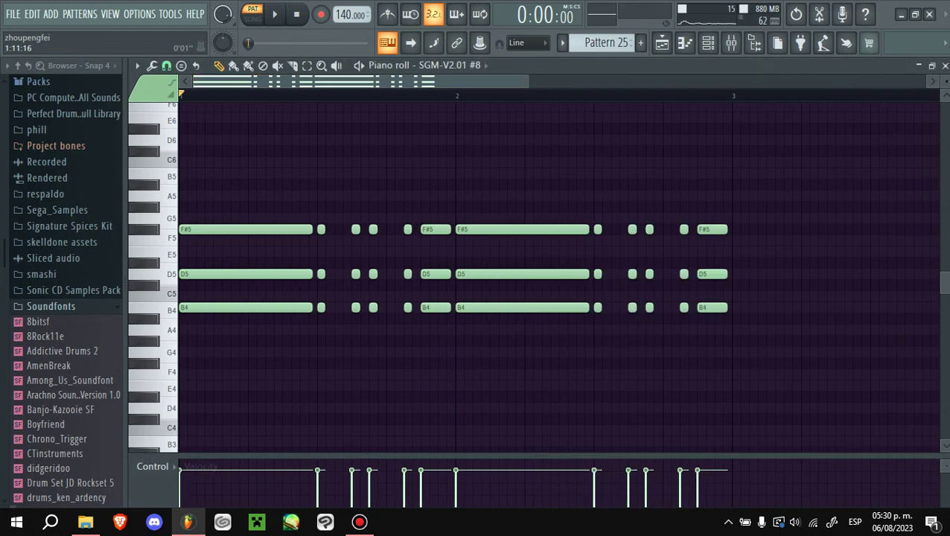
left_click(395, 65)
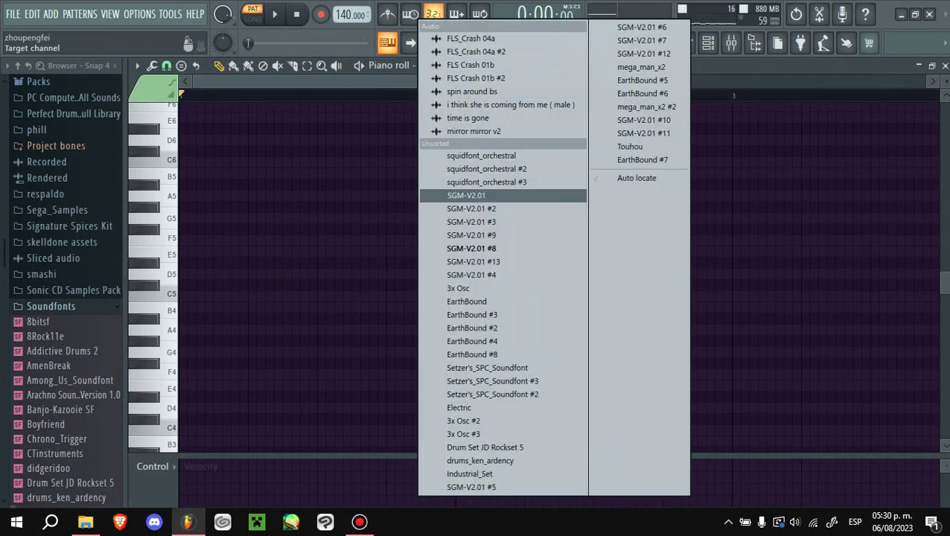
left_click(474, 261)
key("space")
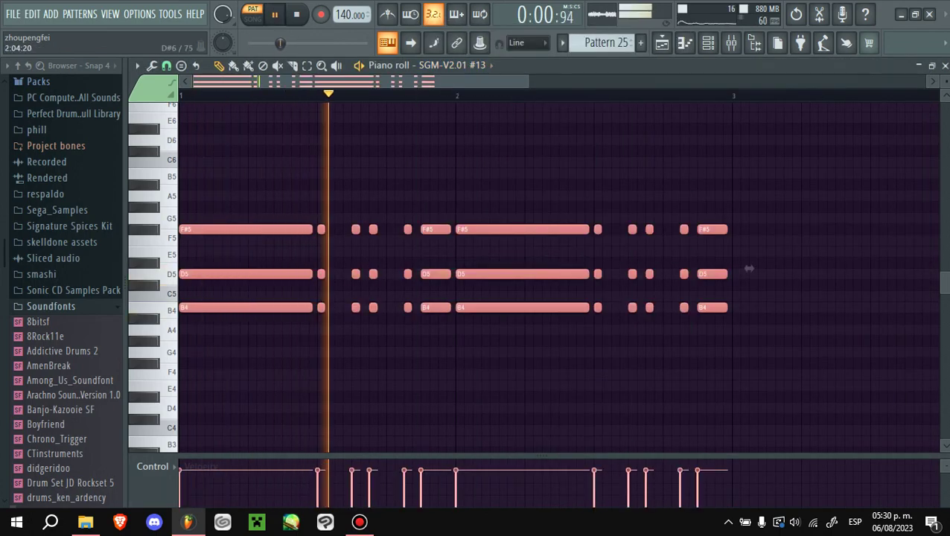
- Lower the top note of bar 1's last chord from F#5 to F5 and listen to the result
left_click(748, 268)
left_click_drag(435, 229, 435, 240)
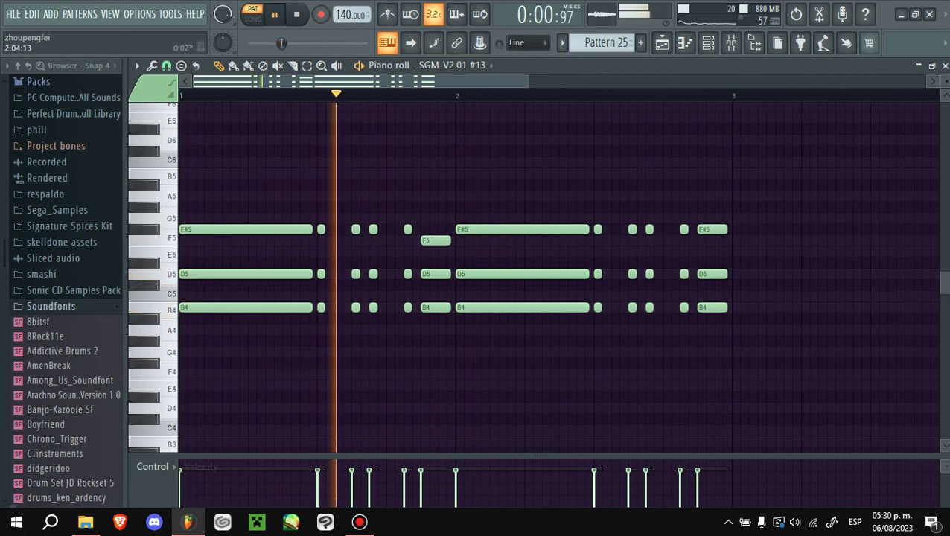
scroll(558, 276, "right", 2)
key("space")
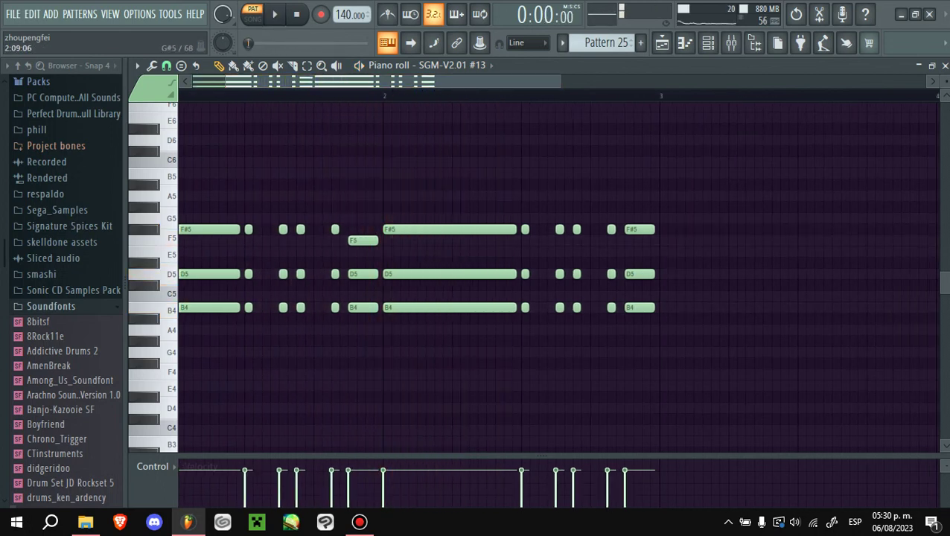
- Place Pattern 25 on Track 3 of the playlist at bar 73 and play the song from shortly before it
left_click(662, 43)
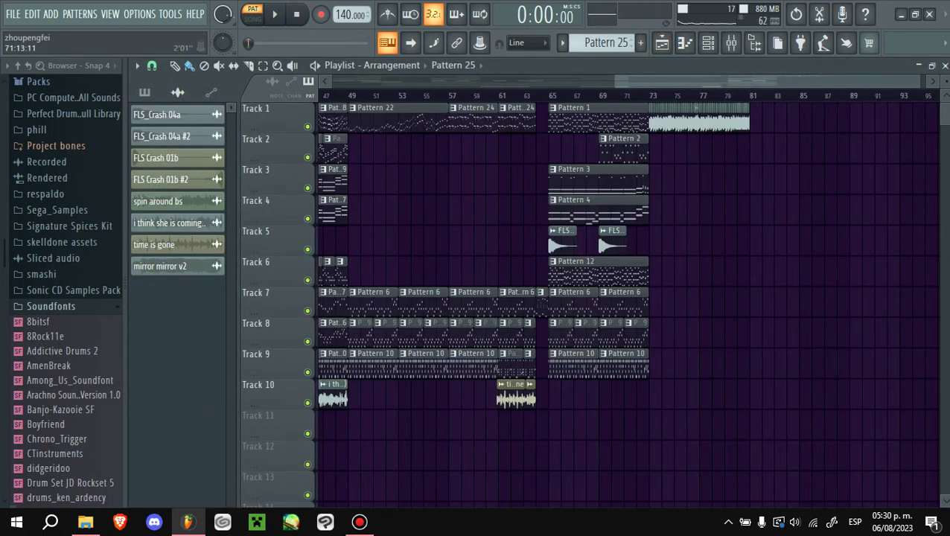
left_click(637, 95)
key("space")
scroll(653, 149, "up", 4)
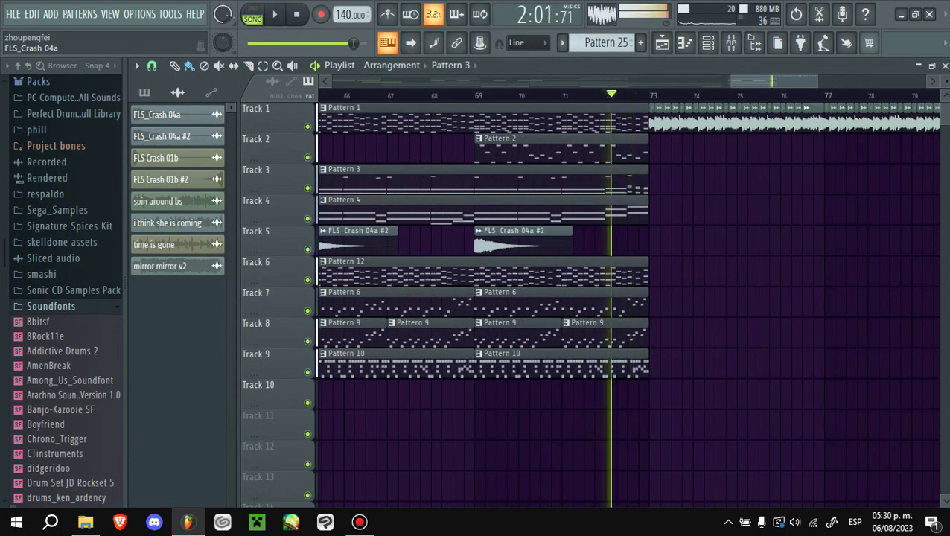
scroll(177, 351, "up", 5)
mouse_move(160, 481)
left_mouse_down()
mouse_move(714, 209)
mouse_move(704, 179)
left_mouse_up()
key("space")
- In bar 2, raise the top notes at steps 9, 11 and 12 to G5 and lower the one at step 14 to F5
key("space")
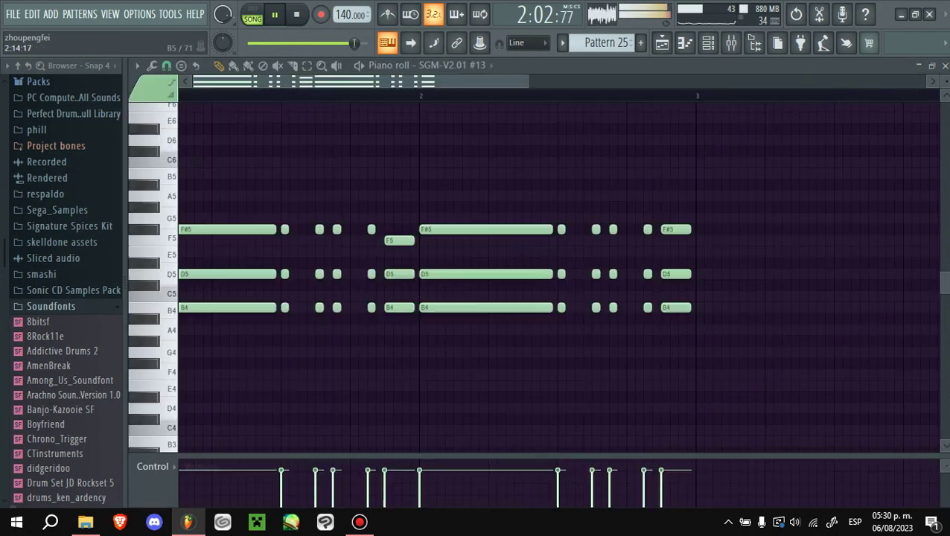
key("F7")
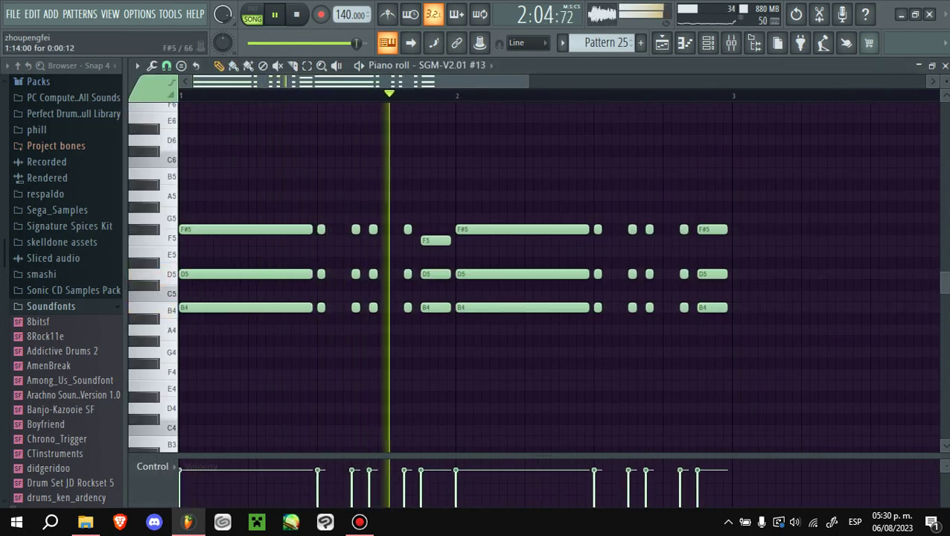
key("space")
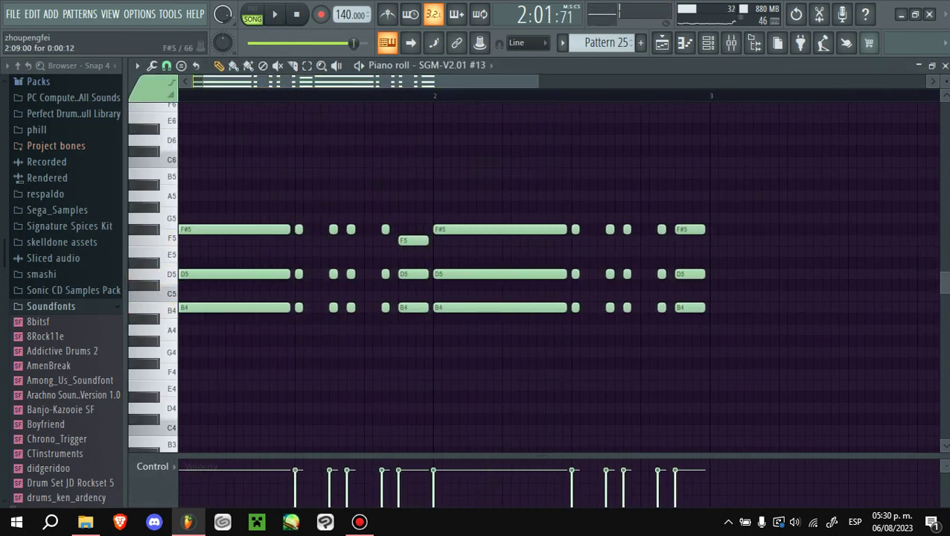
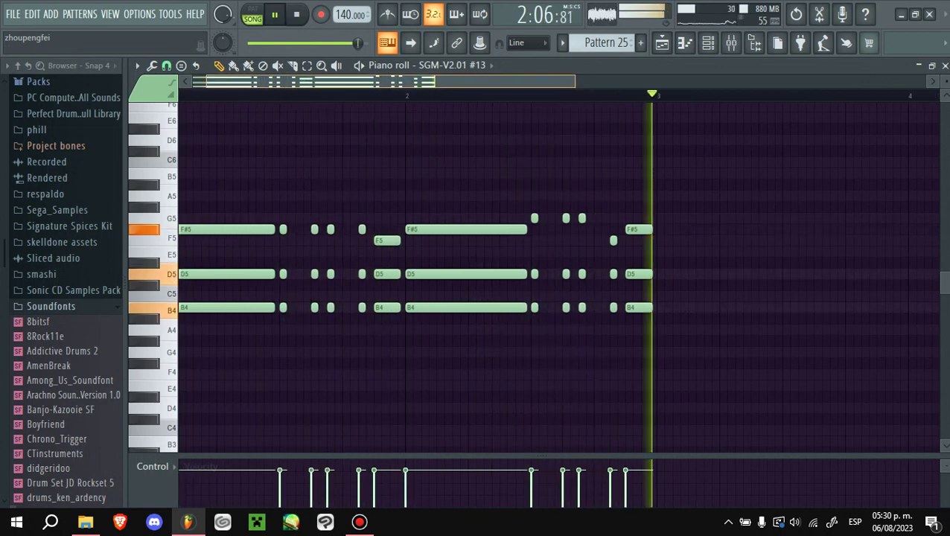
key("space")
- With bars 1 and 2 repeated as bars 3 and 4, change bar 2's top notes to G5 at step 14 and F5 at step 15
key("space")
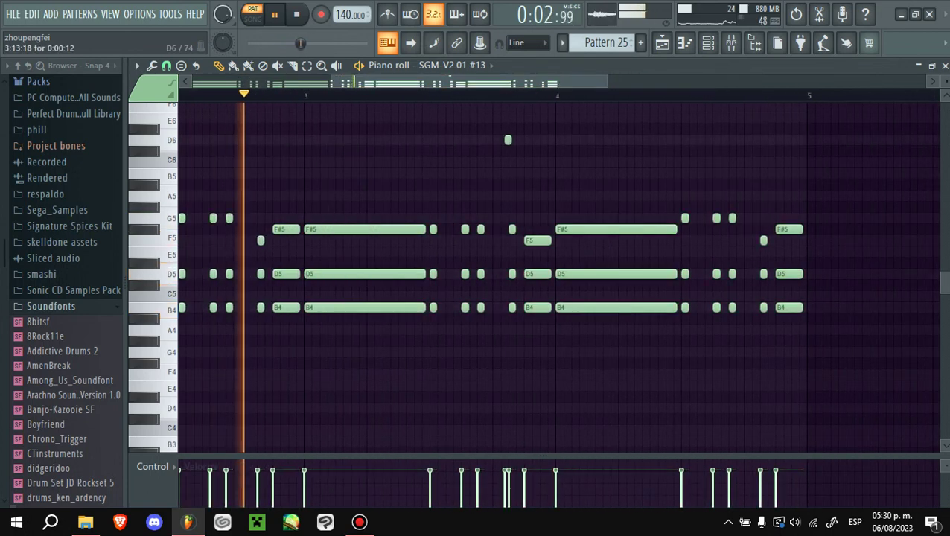
key("space")
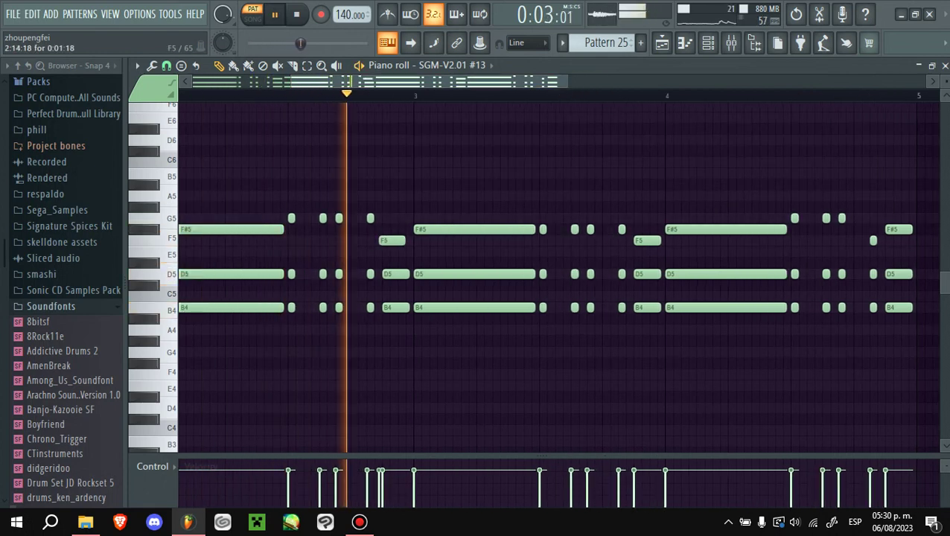
key("ctrl+z")
scroll(522, 275, "down", 1)
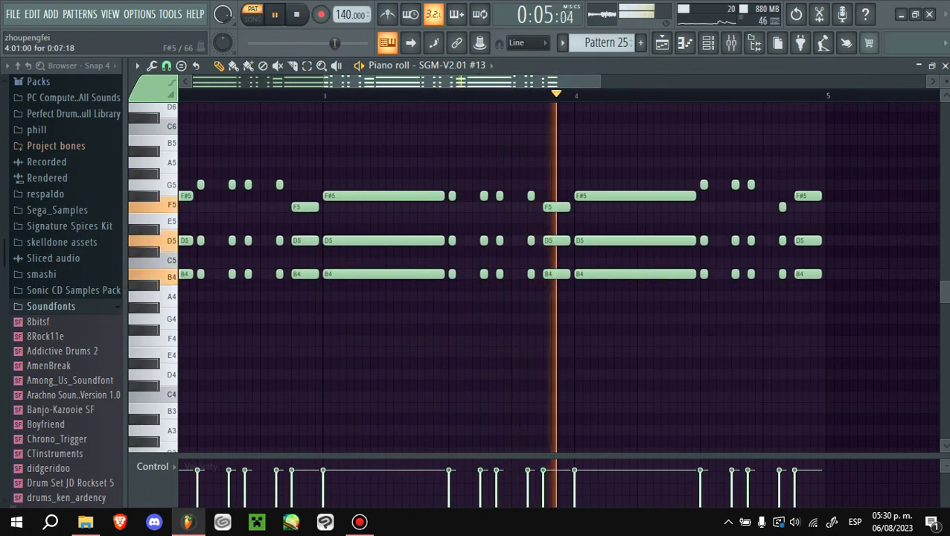
- Replace the G5 of bar 4's step 9 chord with F#4 and play from the start of that bar
key("space")
left_click(575, 96)
key("space")
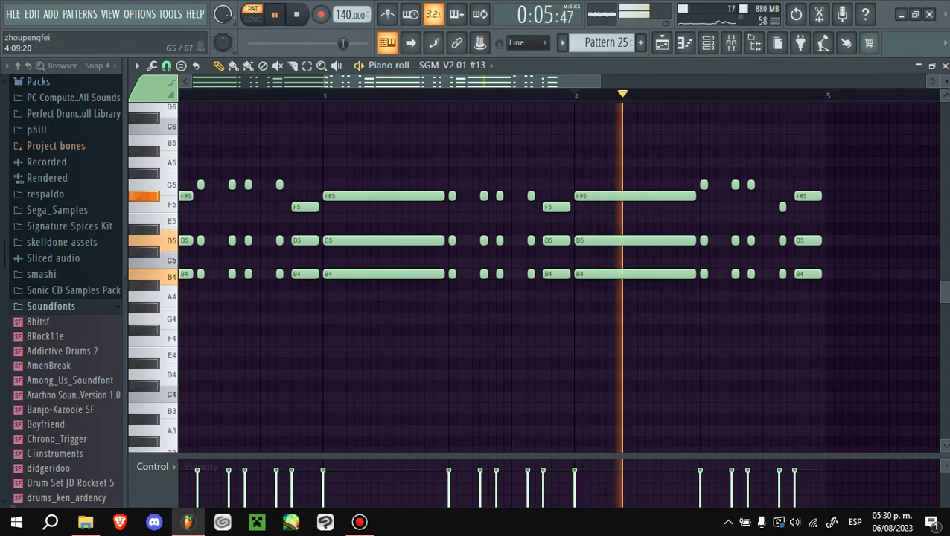
key("space")
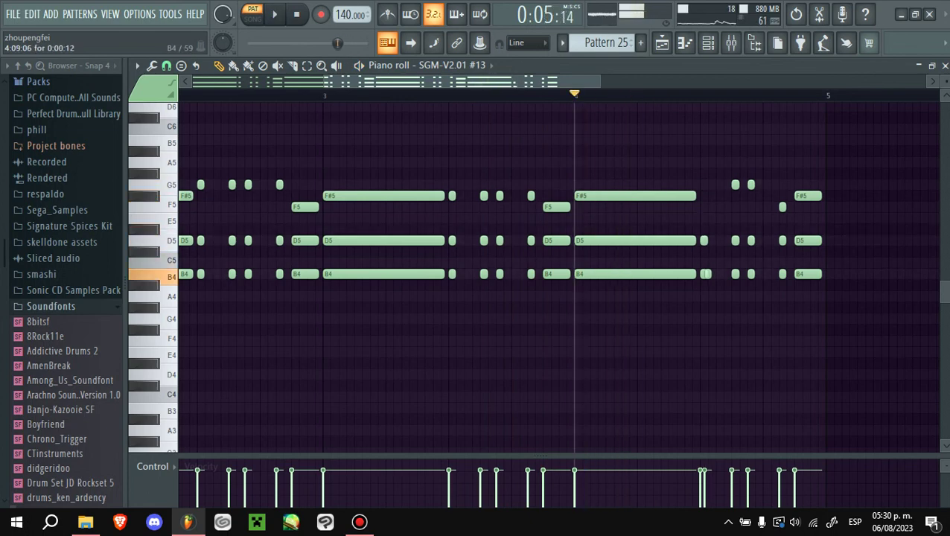
key("ctrl+z")
key("space")
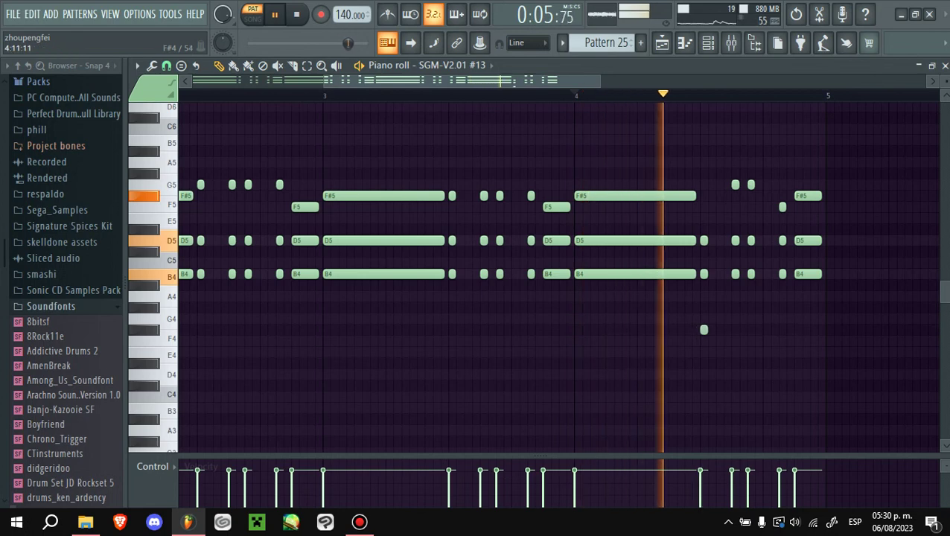
- Replace bar 4's G5 notes at steps 11 and 12 with F#4, and set the last two chords' top notes to E5
key("space")
key("space")
key("ctrl+z")
key("ctrl+z")
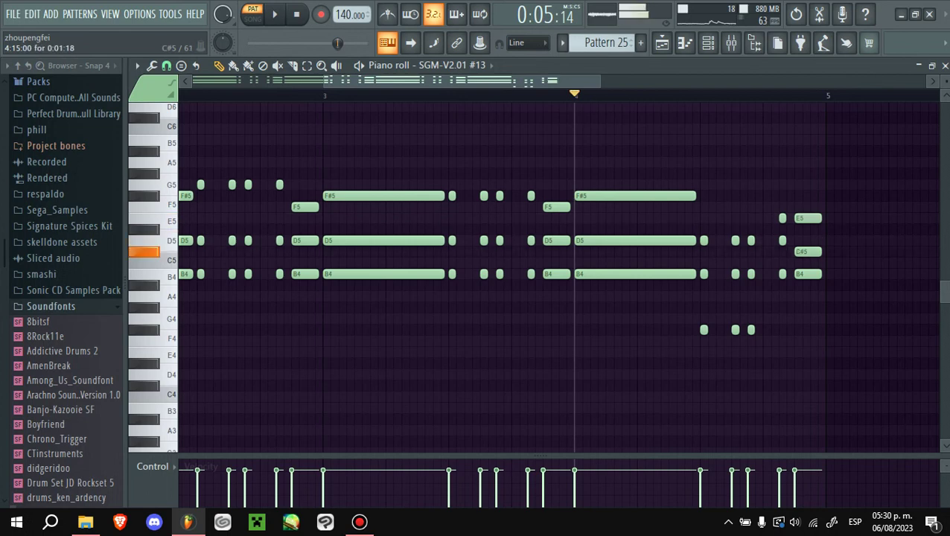
key("space")
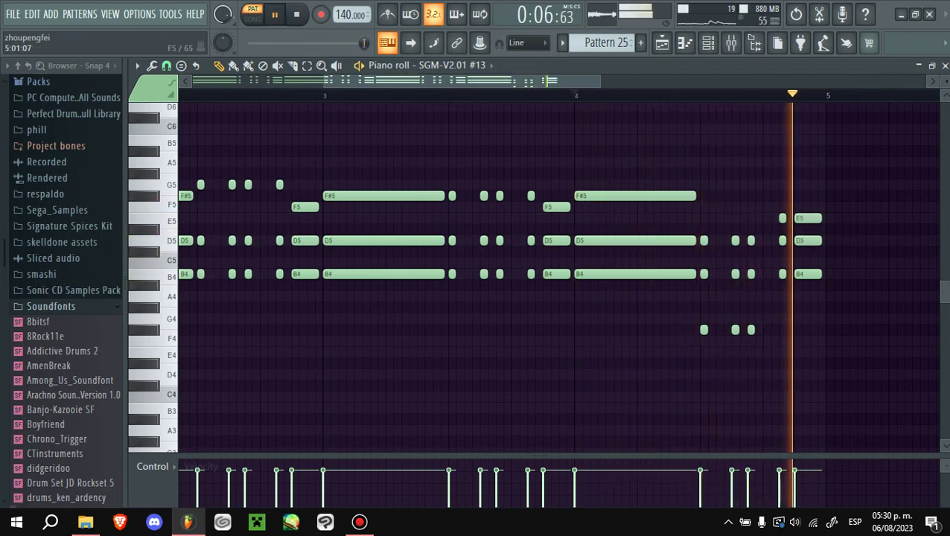
- Repeat Pattern 25 at bar 77 on Track 3 and fill bar 80 with repeated two-step slices of the pattern
left_click(662, 43)
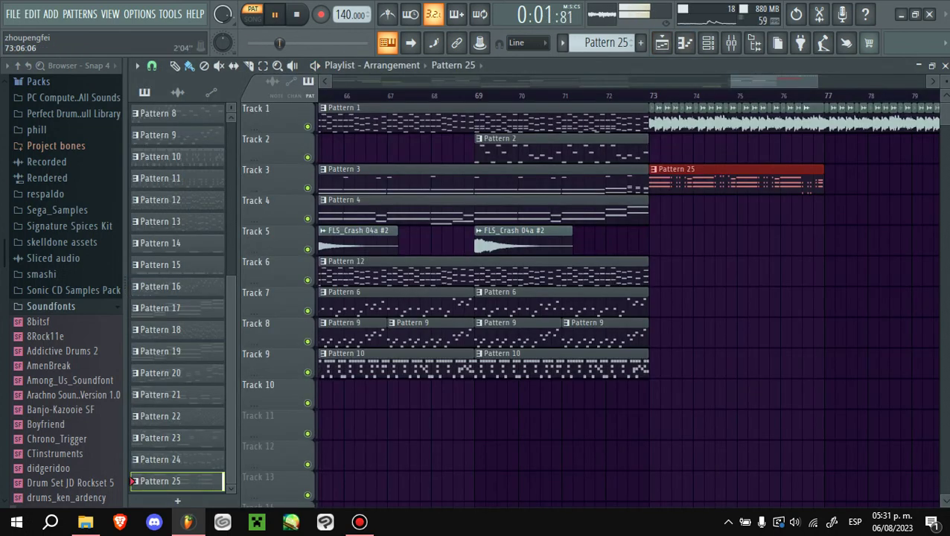
key("l")
scroll(626, 298, "down", 1)
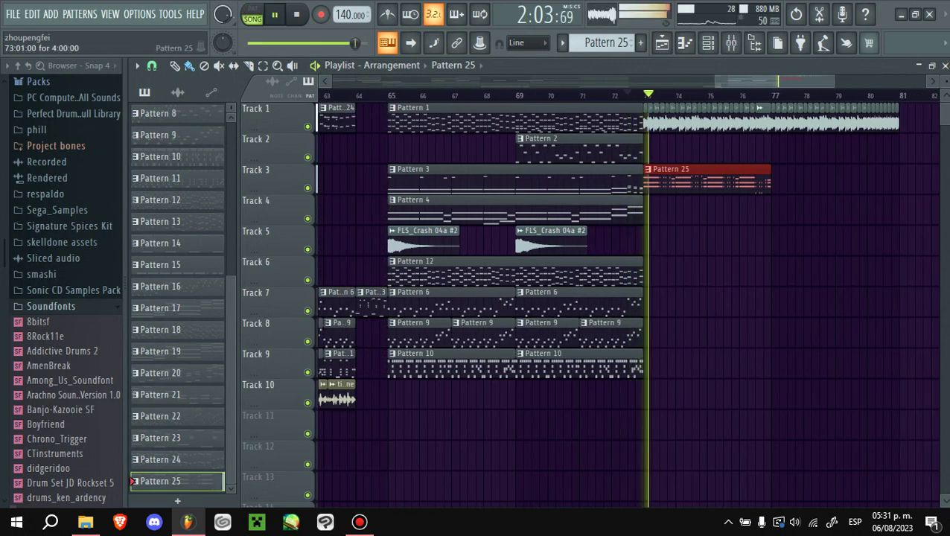
key("ctrl+b")
left_click(838, 211)
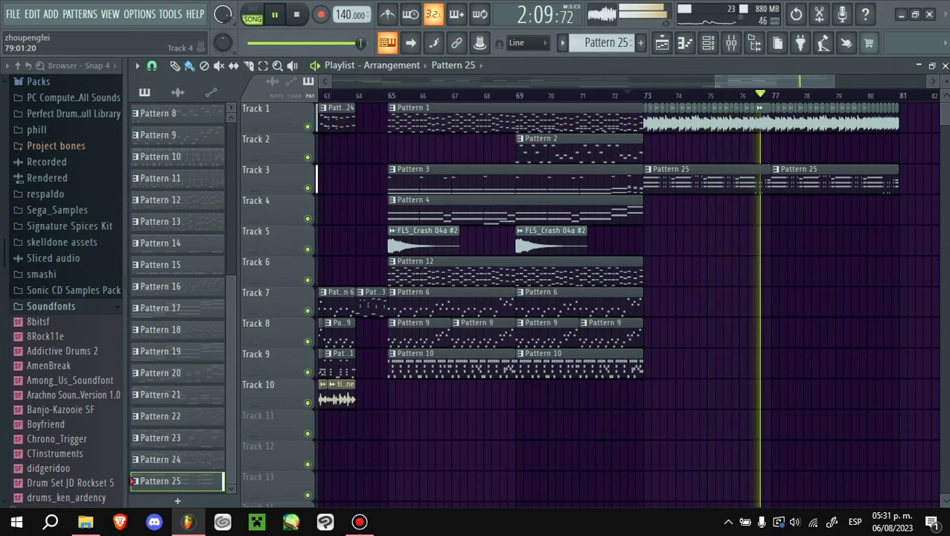
scroll(625, 298, "up", 5)
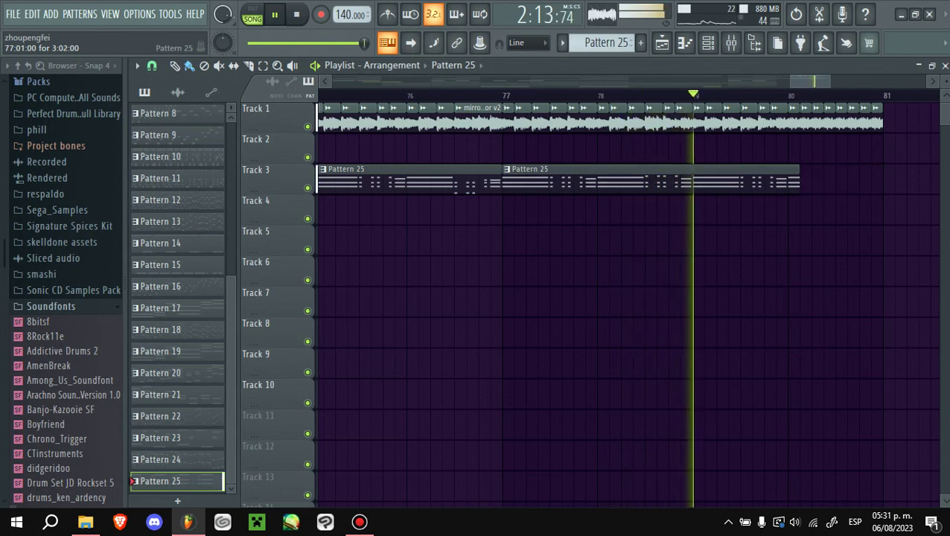
key("space")
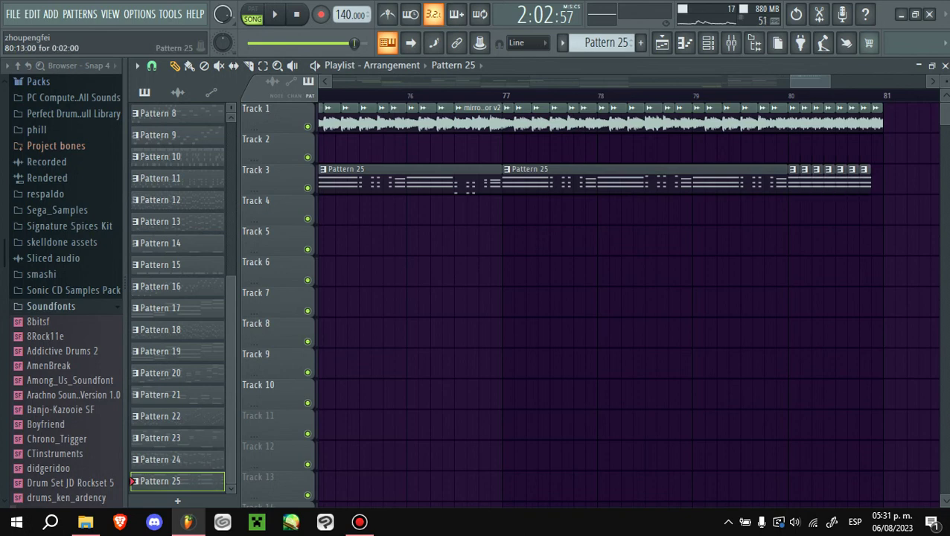
- Create the new Pattern 26 and set the piano roll's target channel to Setzer's_SPC_Soundfont
scroll(625, 298, "down", 1)
scroll(625, 298, "down", 2)
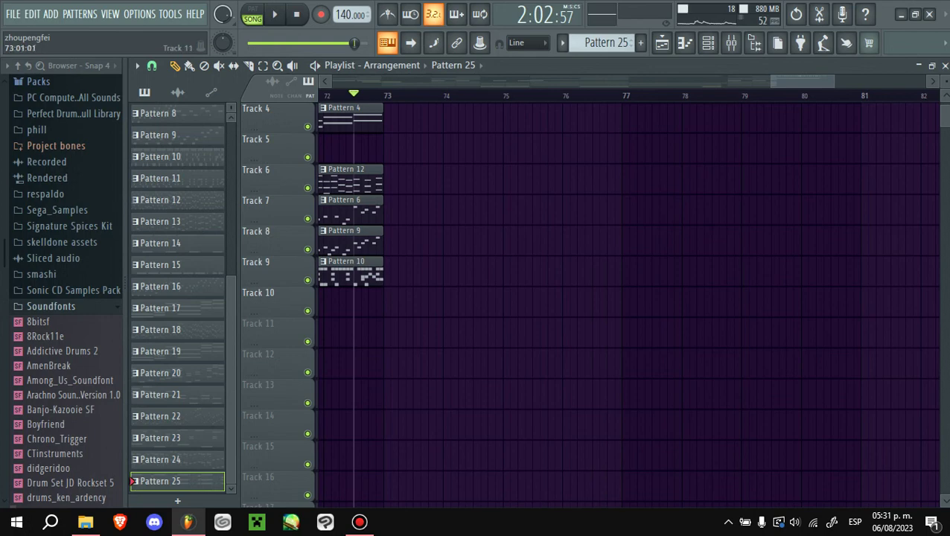
key("F4")
key("F4")
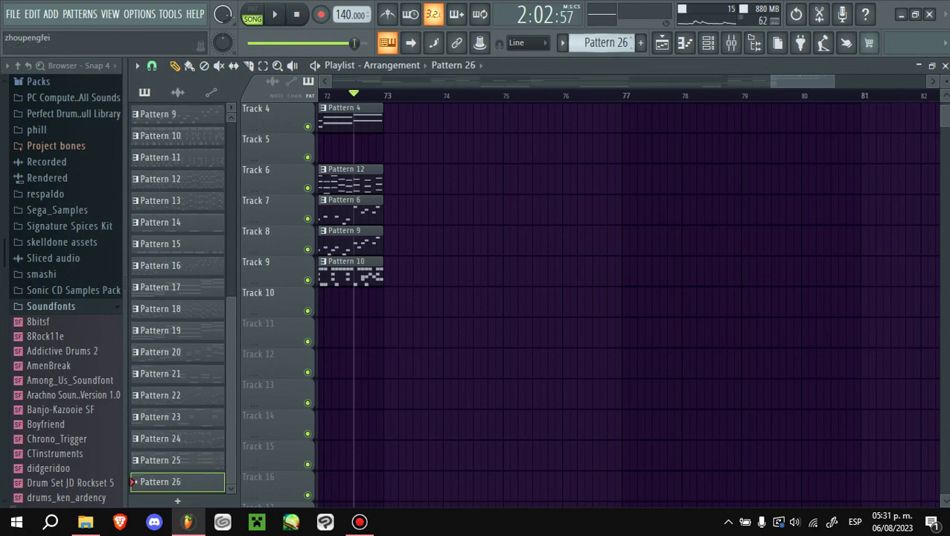
left_click(685, 42)
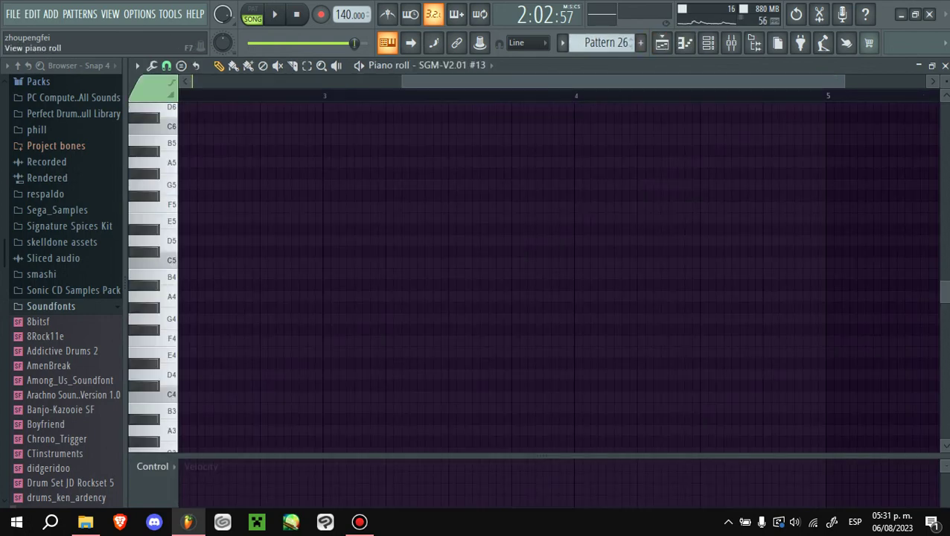
left_click(424, 65)
left_click(487, 368)
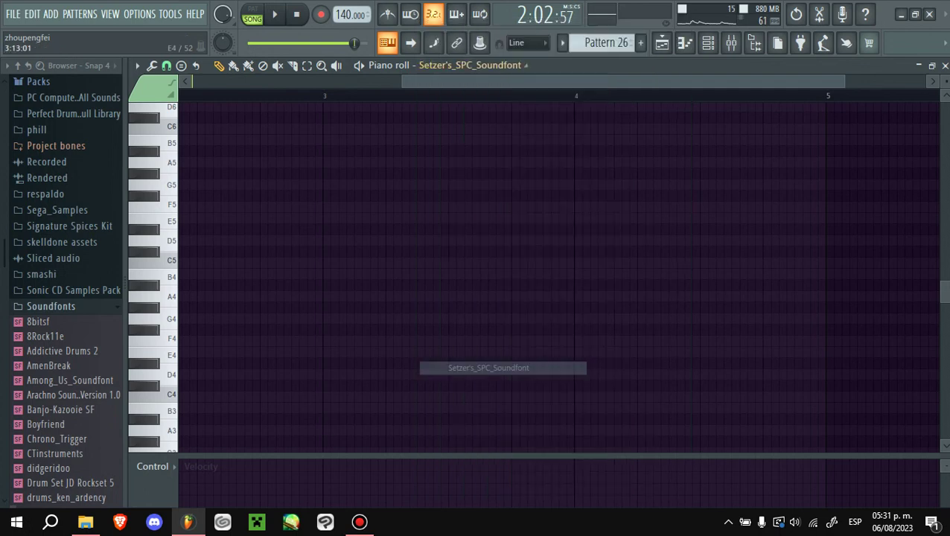
- Switch playback to pattern mode and place B3, B3, A#3, B3, B3 at steps 1, 4, 7, 9 and 12 of bar 1
scroll(558, 283, "down", 3)
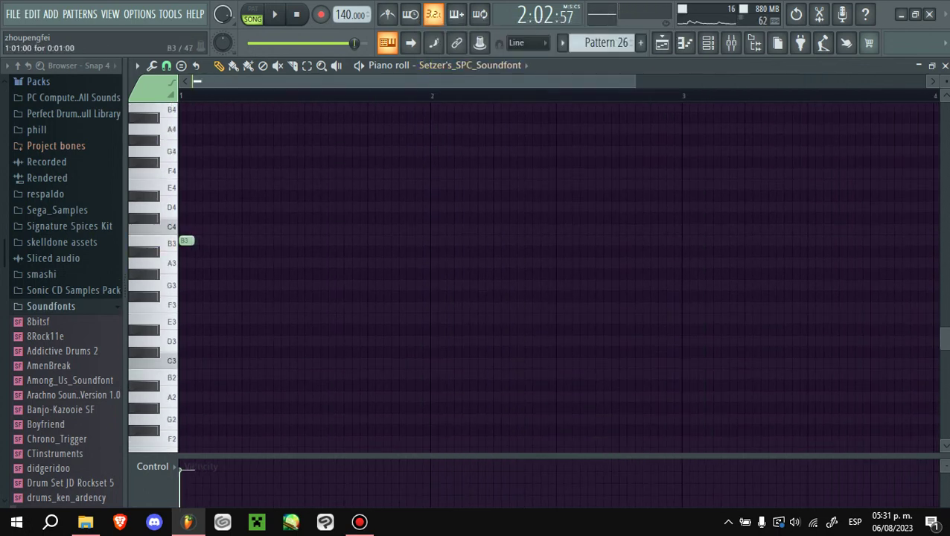
left_click(253, 13)
key("space")
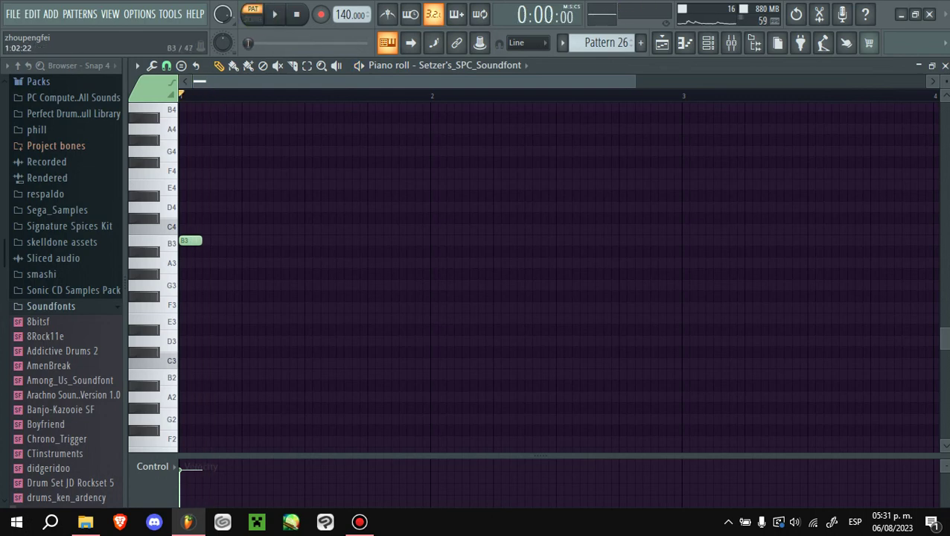
key("space")
left_click(237, 241)
left_click(288, 252)
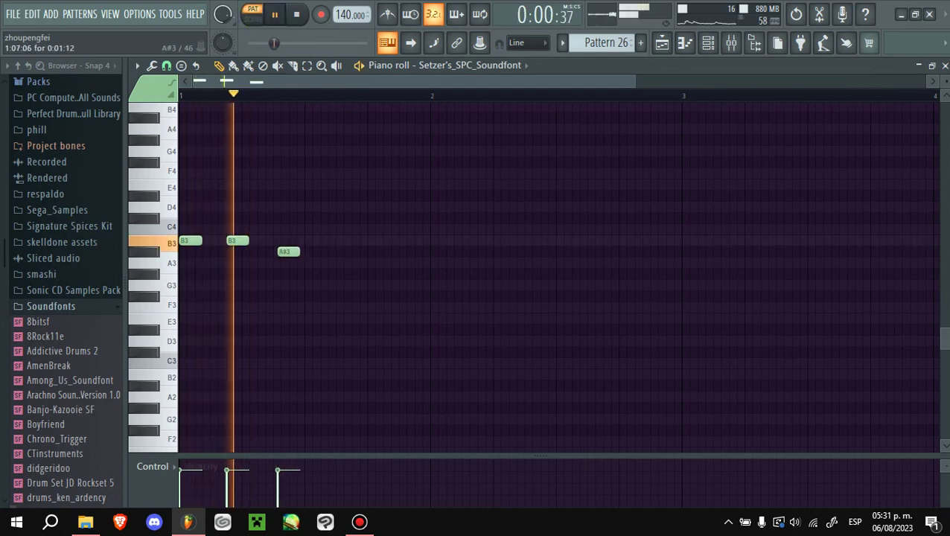
left_click_drag(288, 252, 284, 252)
left_click(313, 241)
left_click(360, 240)
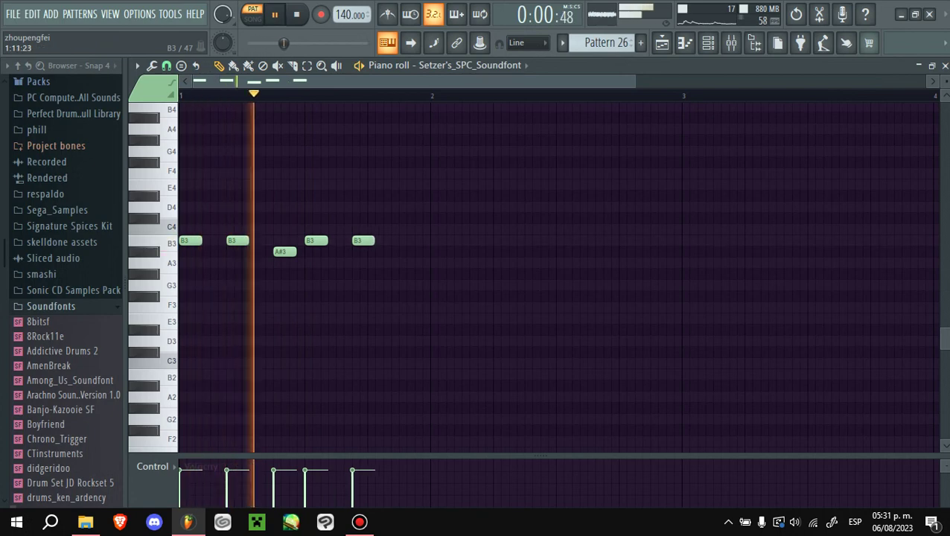
- Add A#3 at bar 1's step 15, and B3, B3, A#3, G3, F#3, A#3 at bar 2's steps 1, 4, 7, 9, 12 and 15
key("space")
left_click(410, 251)
left_click(442, 240)
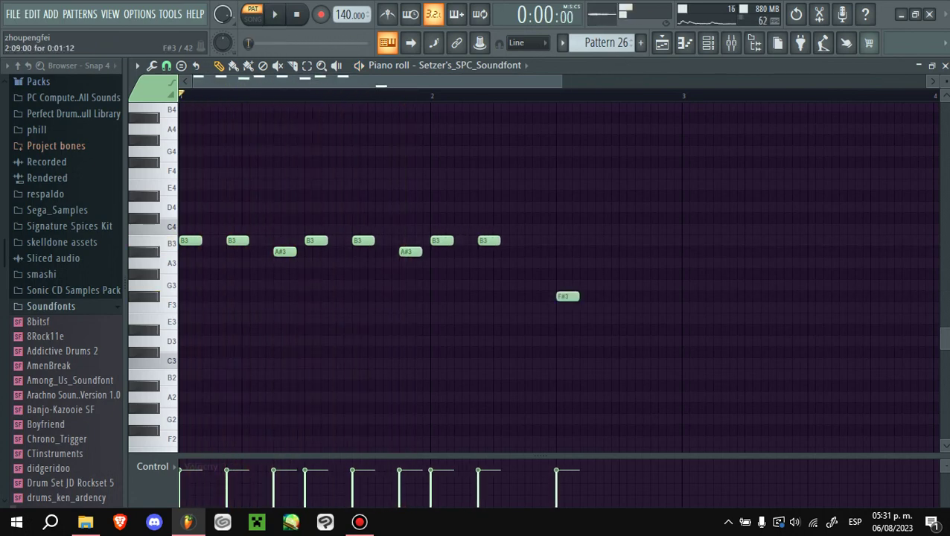
left_click(661, 251)
key("space")
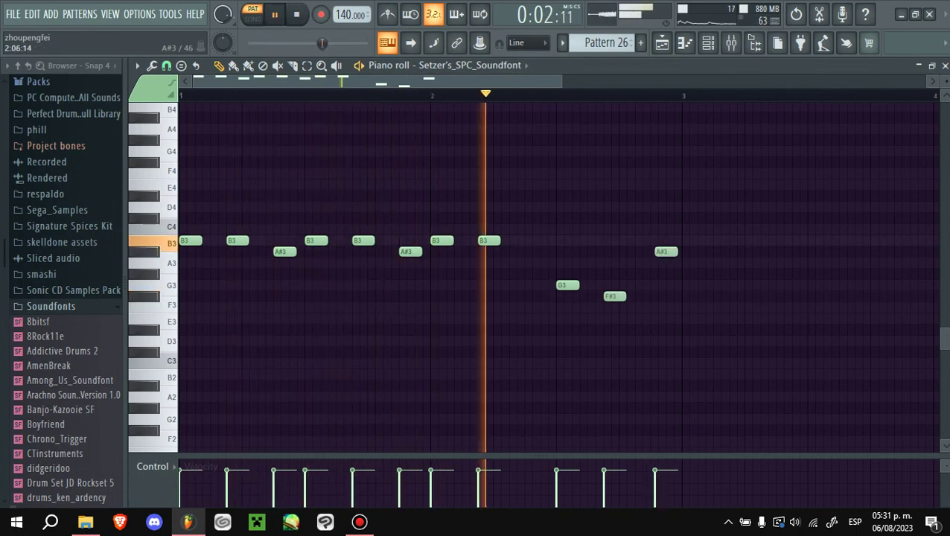
left_click(536, 251)
left_click_drag(666, 251, 662, 252)
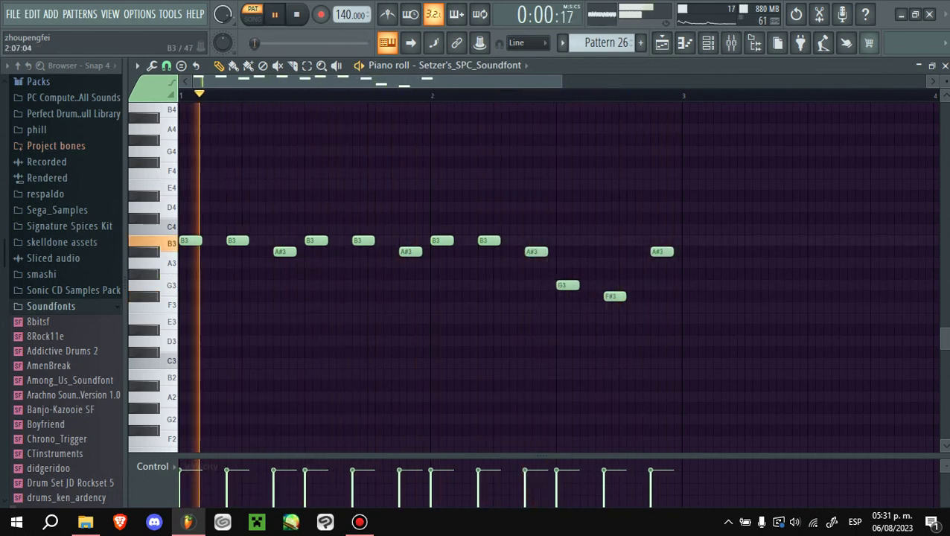
- Duplicate the whole two-bar line into bars 3 and 4 and deselect the copied notes
scroll(559, 276, "right", 1)
scroll(558, 276, "right", 10)
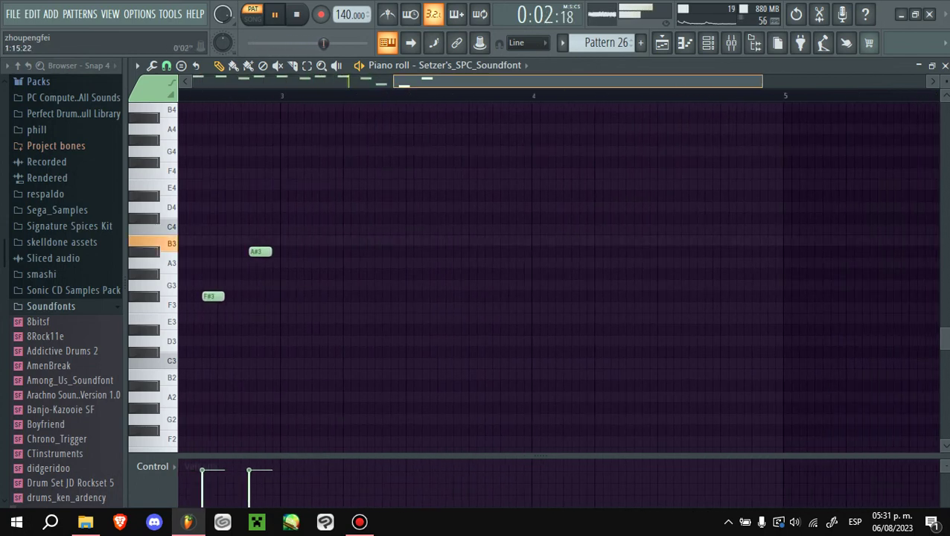
key("ctrl+a")
key("ctrl+b")
left_click(596, 173)
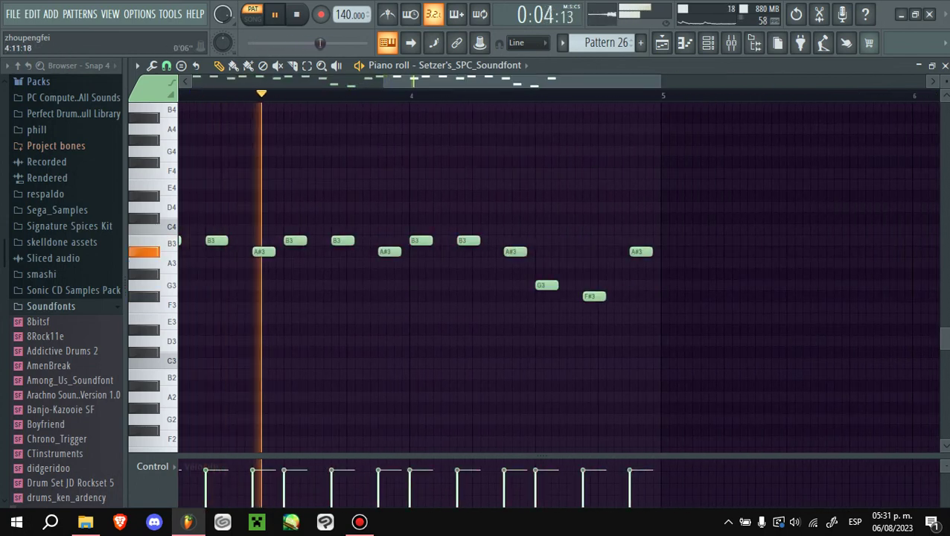
- Change bar 4's notes at steps 7, 9 and 12 to B3, E3 and D3, and play the pattern from the start
scroll(578, 275, "up", 1)
key("space")
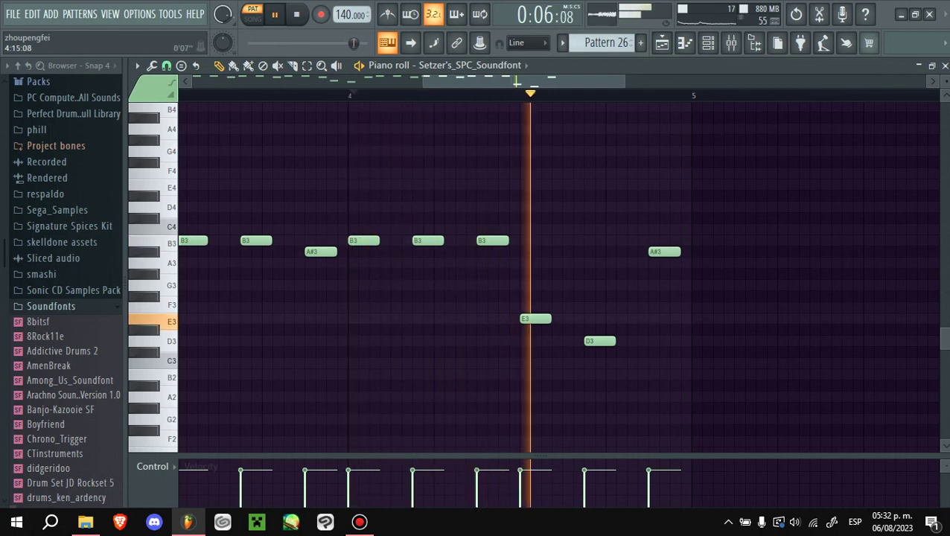
scroll(416, 285, "down", 2)
key("space")
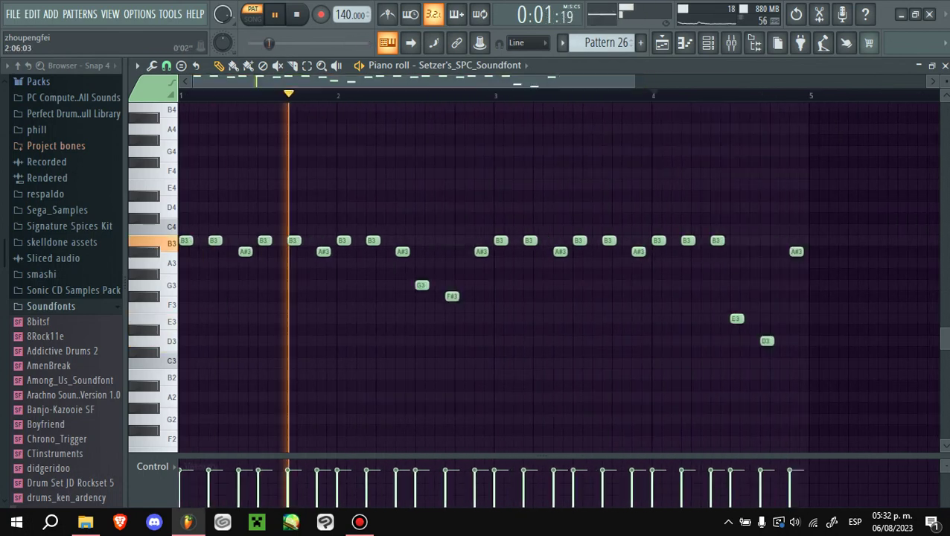
- Copy the four-bar line to the EarthBound #4 channel and play the layered pattern
right_click(416, 285)
left_click(472, 354)
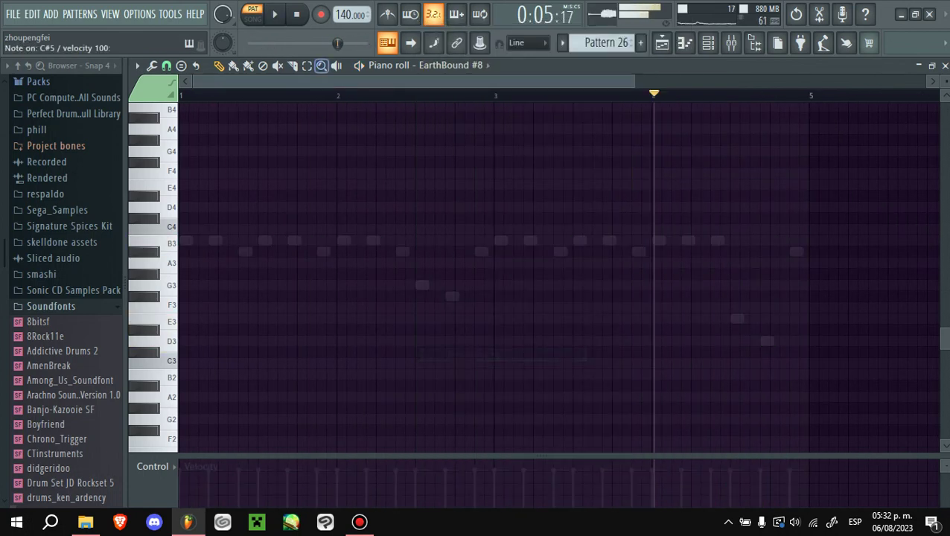
right_click(416, 285)
left_click(472, 341)
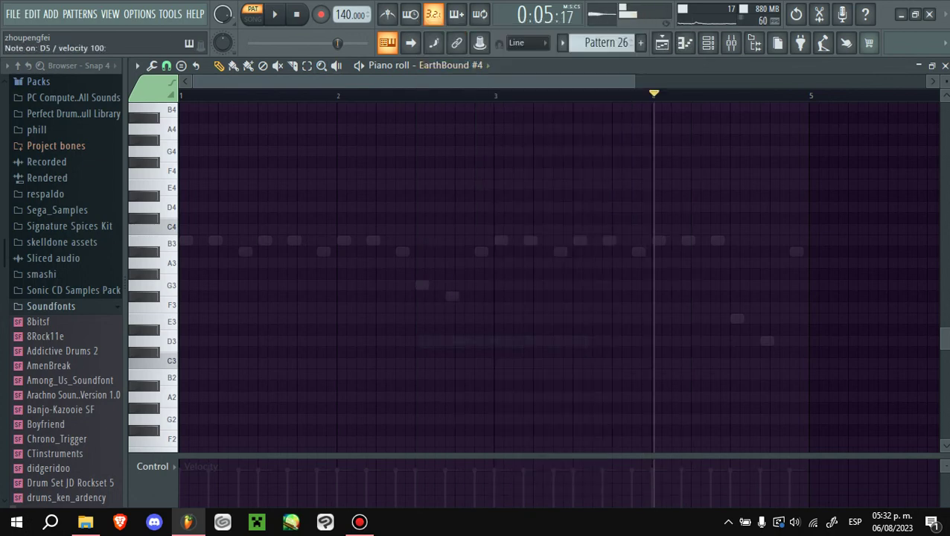
key("space")
- Place Pattern 26 on Track 4 of the playlist at bars 73 and 77
key("F5")
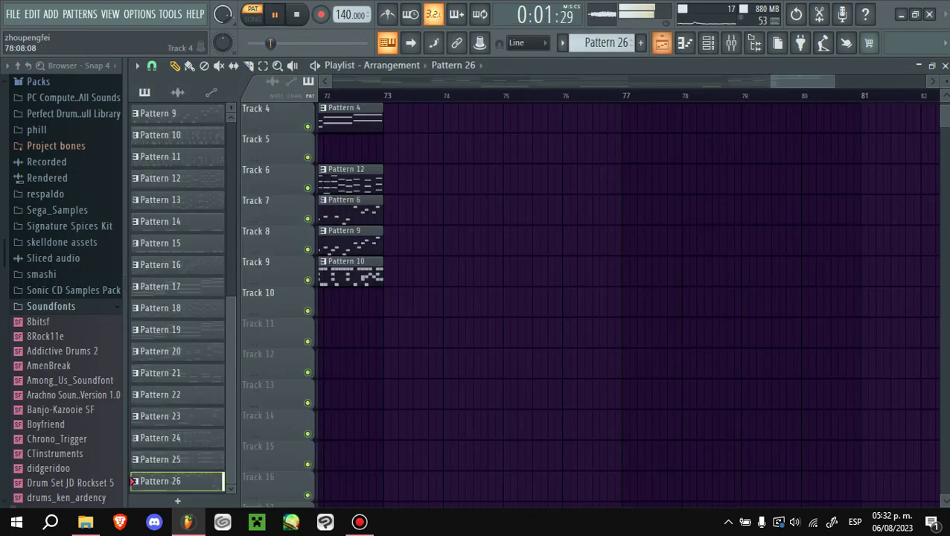
scroll(625, 298, "up", 3)
scroll(625, 298, "down", 2)
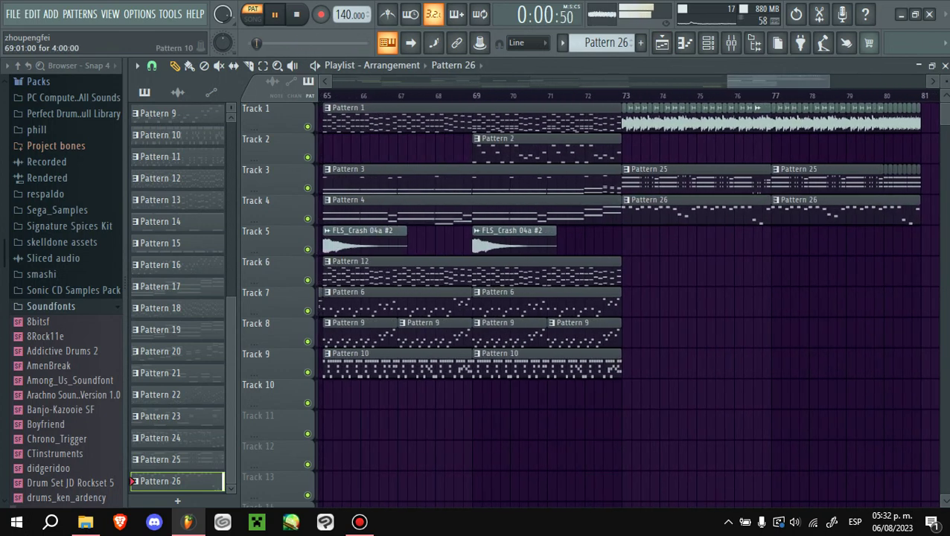
key("space")
- Try Pattern 10 on Track 9 at bars 73 and 77, play it in song mode, and remove both clips
left_click(548, 354)
left_click(648, 365)
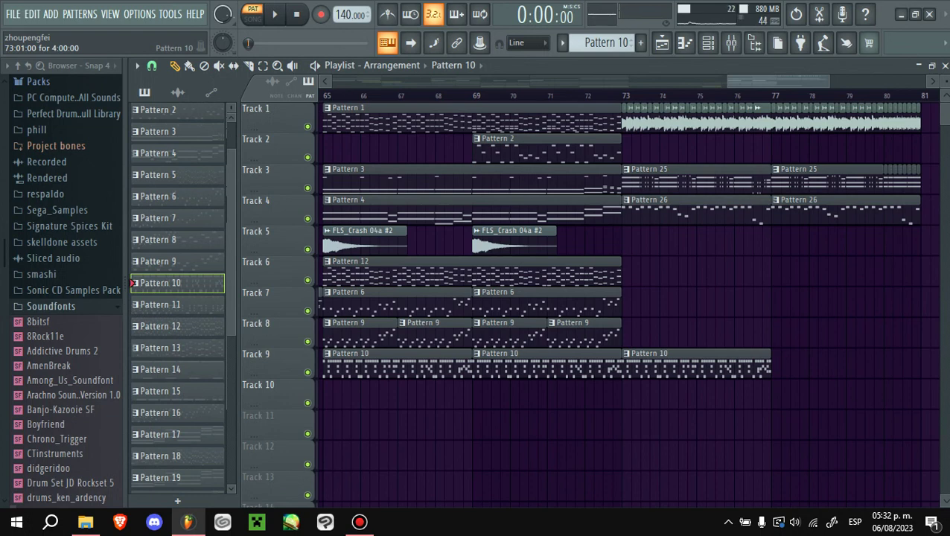
key("l")
key("space")
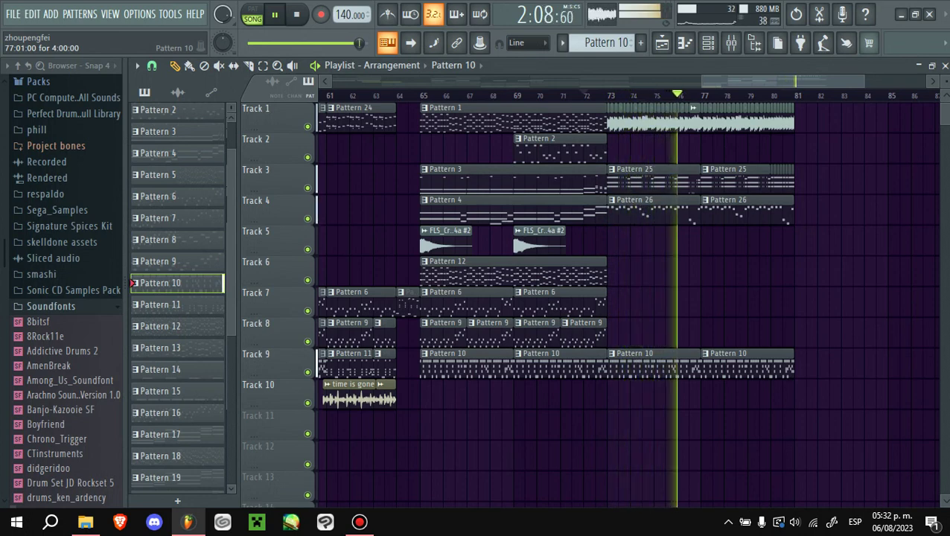
key("space")
key("Delete")
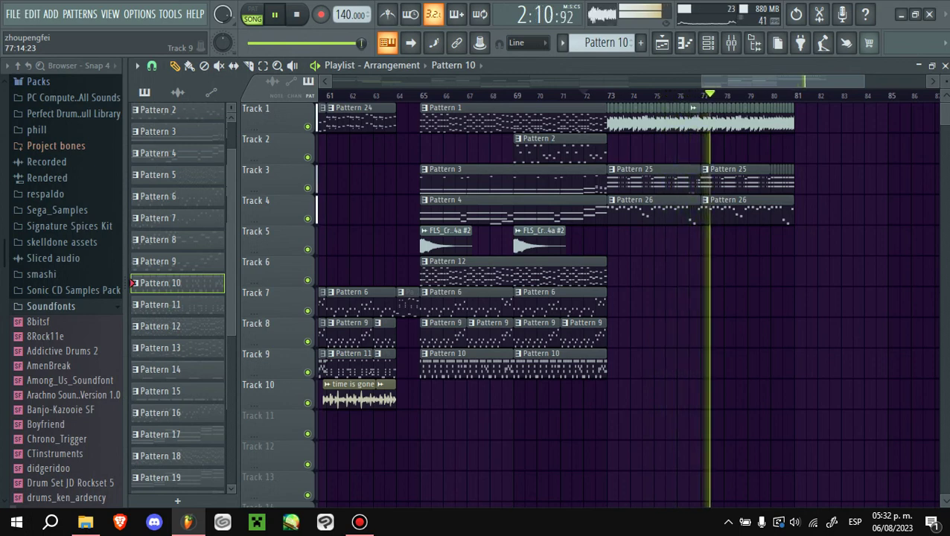
- Make Track 4's Pattern 26 clip at bar 77 unique and open its notes in the piano roll
scroll(530, 119, "up", 4)
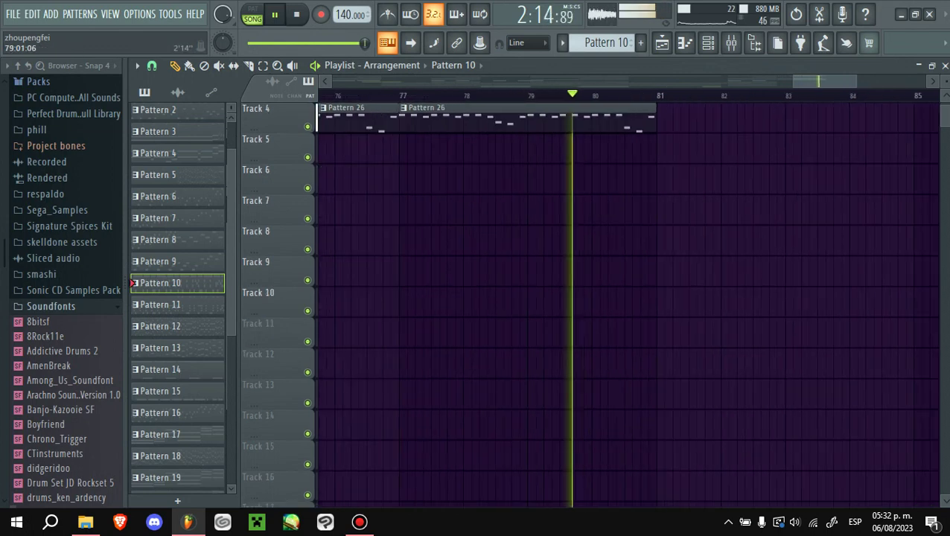
scroll(530, 119, "down", 2)
right_click(407, 204)
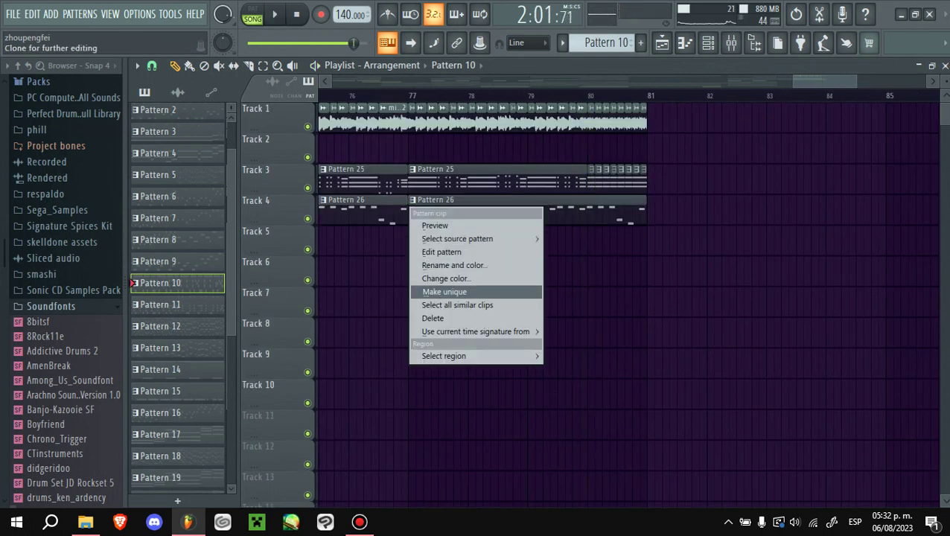
left_click(435, 293)
key("F7")
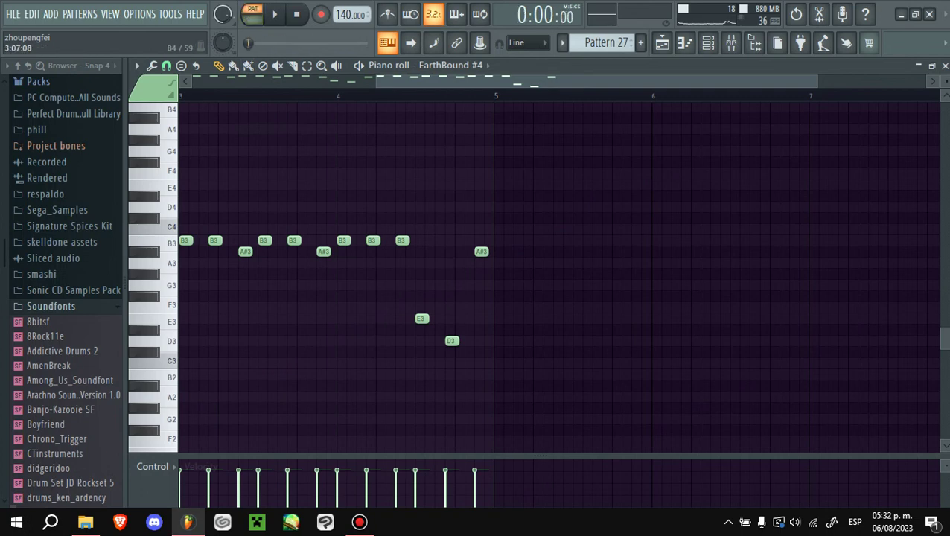
- Preview Pattern 27 on its own, switch playback to song mode, play the section and reopen the pattern's piano roll
key("space")
key("space")
left_click(662, 43)
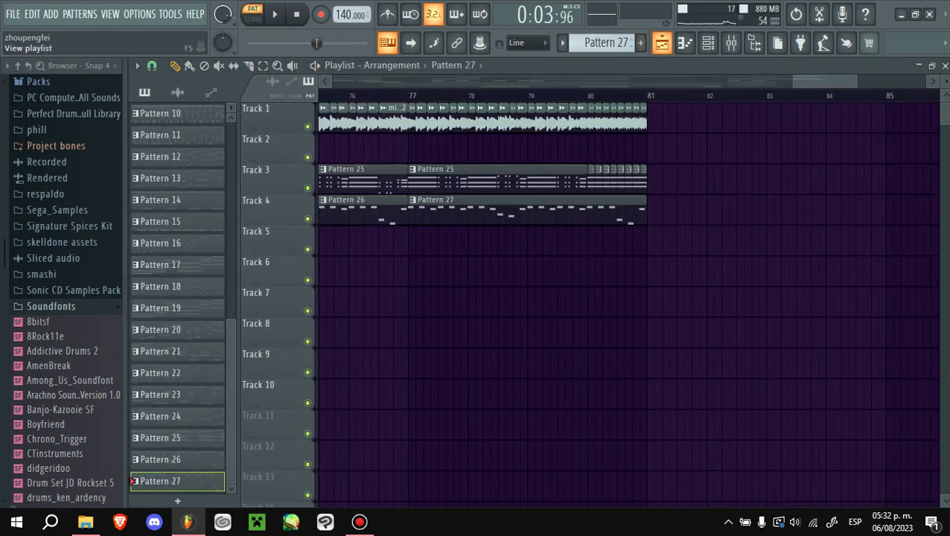
key("l")
key("space")
key("space")
key("F7")
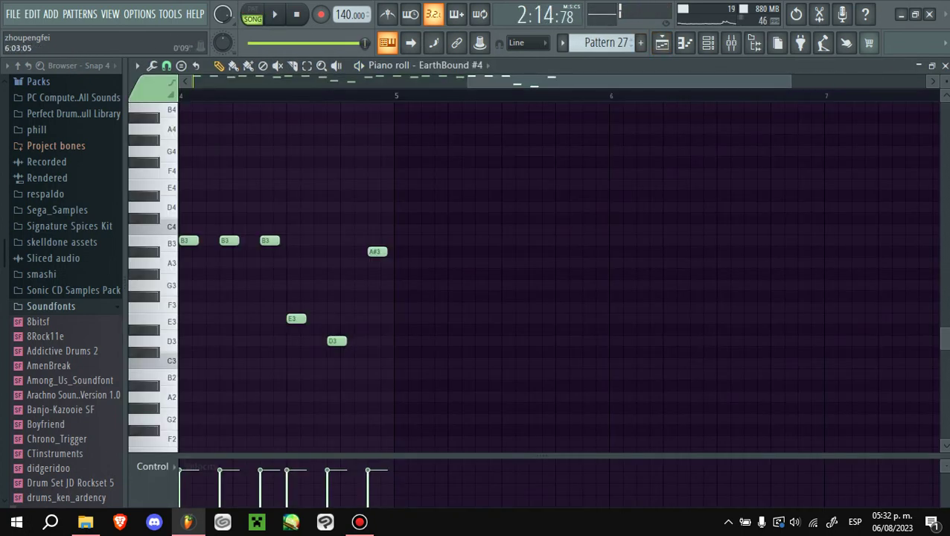
- Replace the first two B3 notes in bar 4 of the Setzer's_SPC_Soundfont line with A3 at steps 1 and 3
key("space")
scroll(320, 246, "up", 1)
key("space")
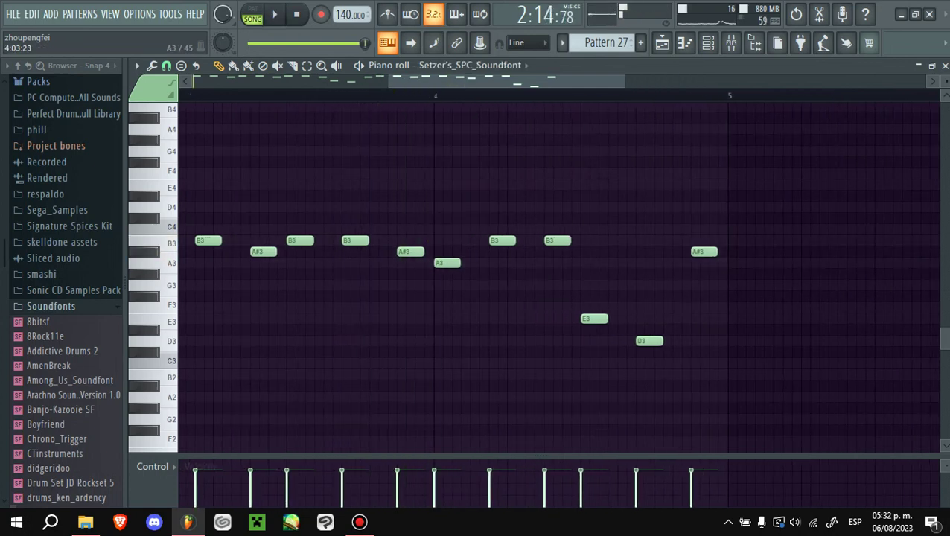
left_click_drag(503, 240, 503, 262)
key("space")
key("space")
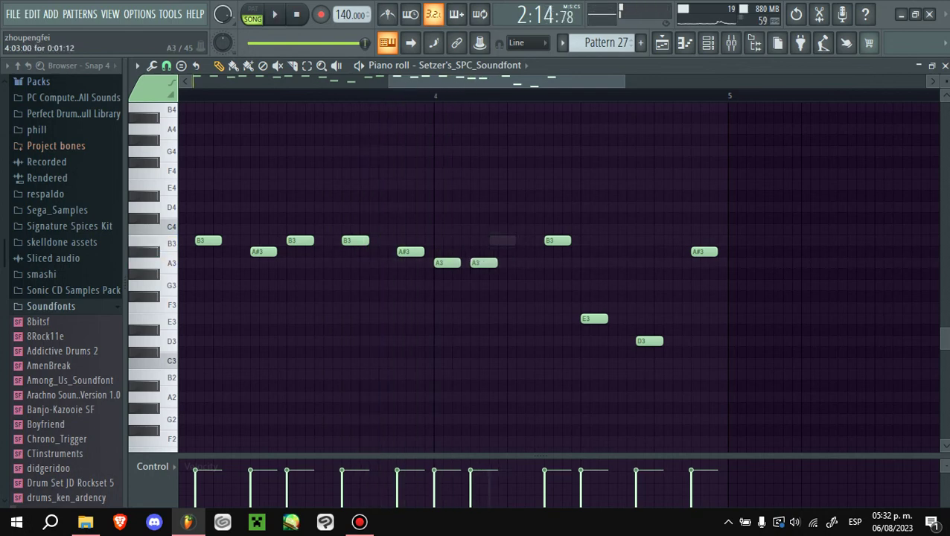
- Replace the rest of bar 4 with A3 notes every two steps from step 5 to step 15
left_click(552, 262)
key("space")
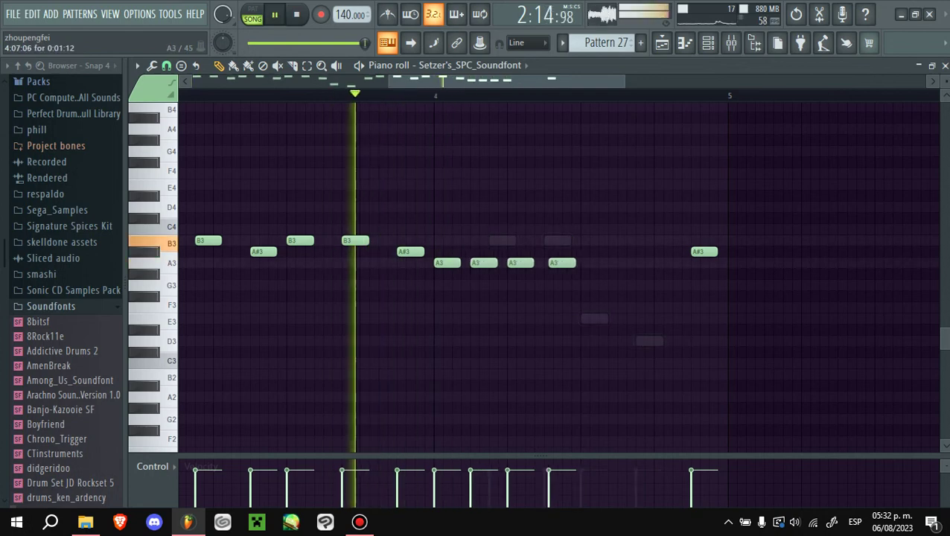
key("space")
left_click(590, 263)
left_click(626, 262)
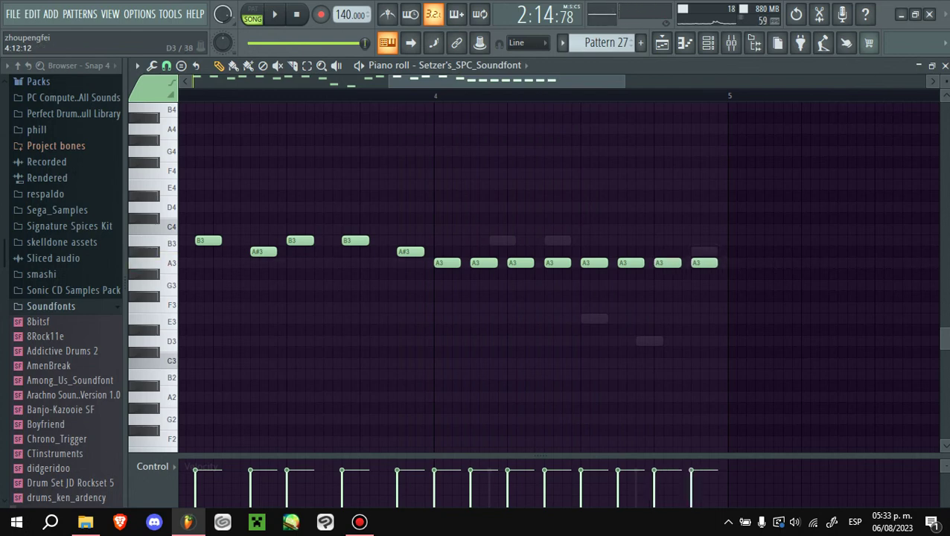
- Replace bar 4 of the EarthBound #4 line with eight A3 notes spaced two steps apart, matching the ghost notes
double_click(648, 341)
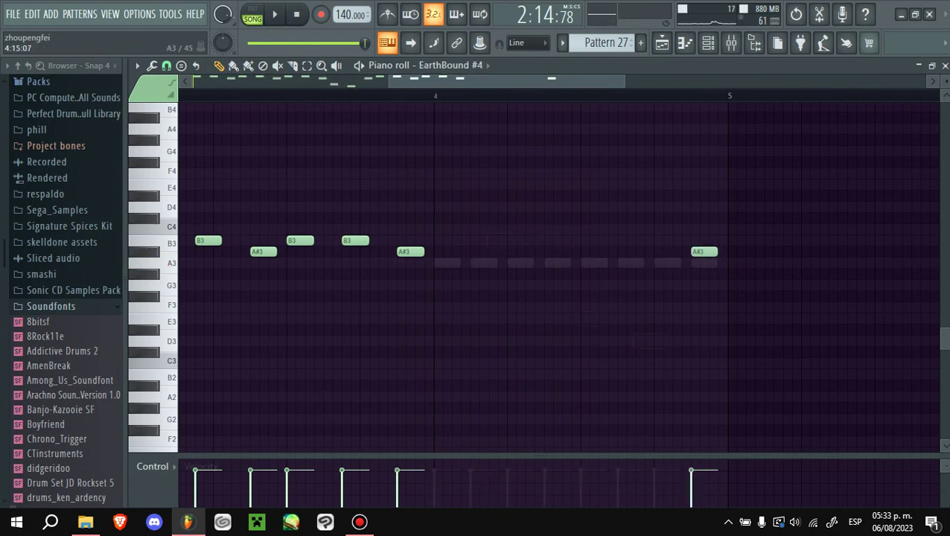
key("space")
left_click(480, 262)
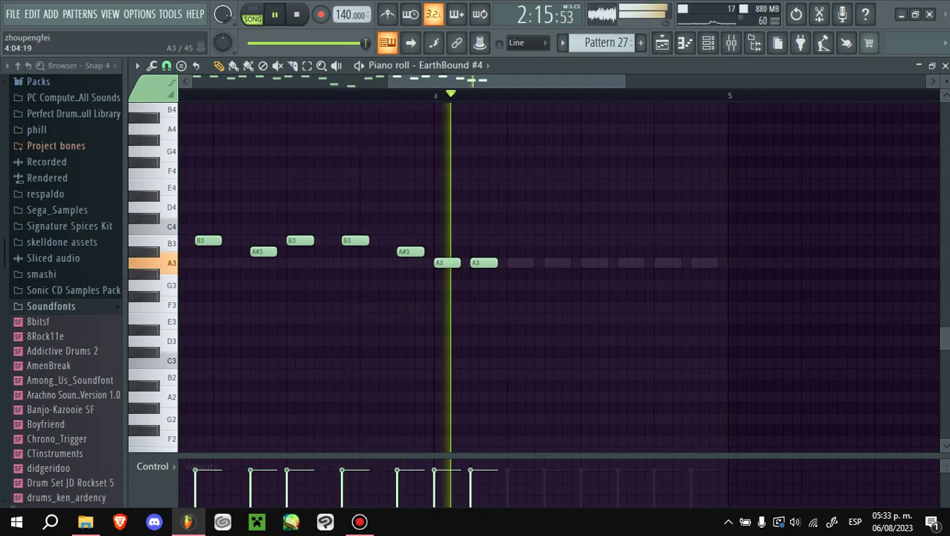
left_click(516, 262)
key("space")
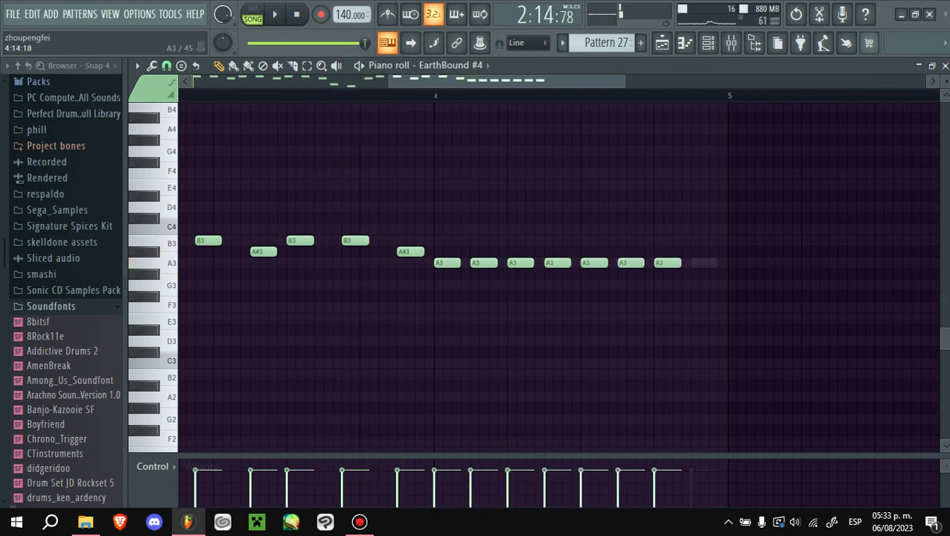
- Solo Track 1 in the playlist and create an automation clip for the channel pitch of mirror mirror v2
key("F5")
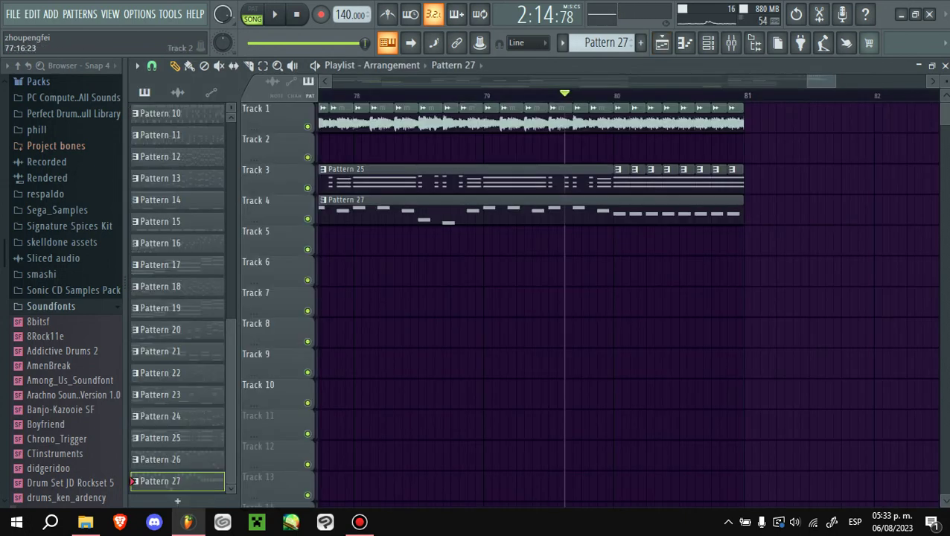
right_click(307, 127)
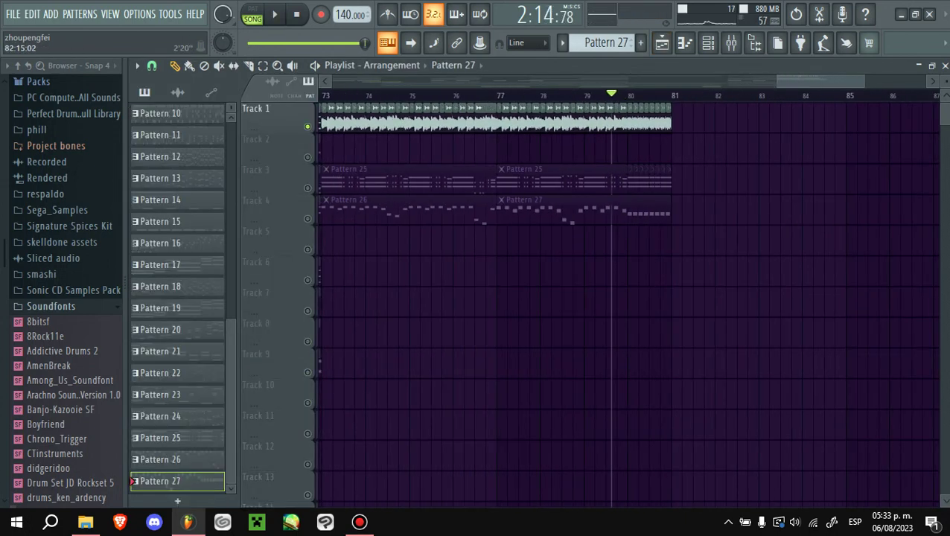
double_click(559, 119)
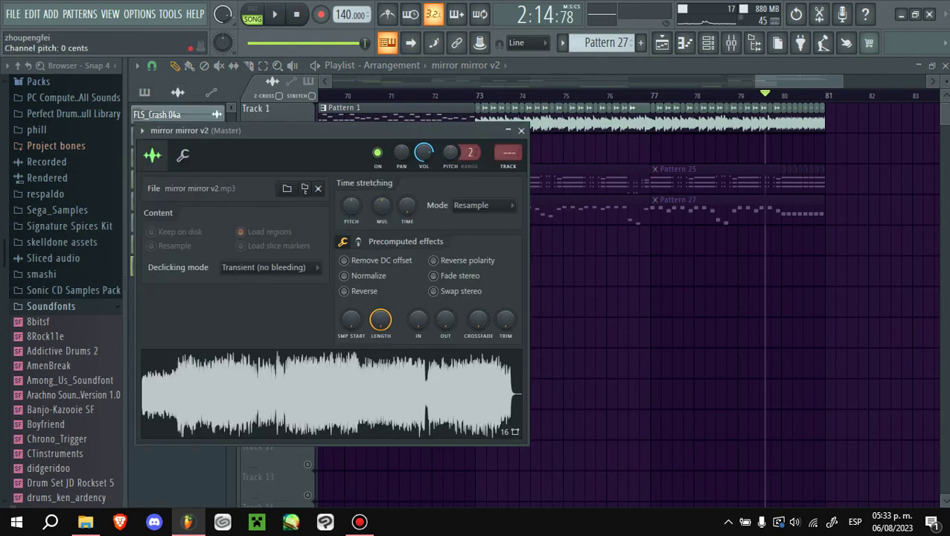
right_click(450, 154)
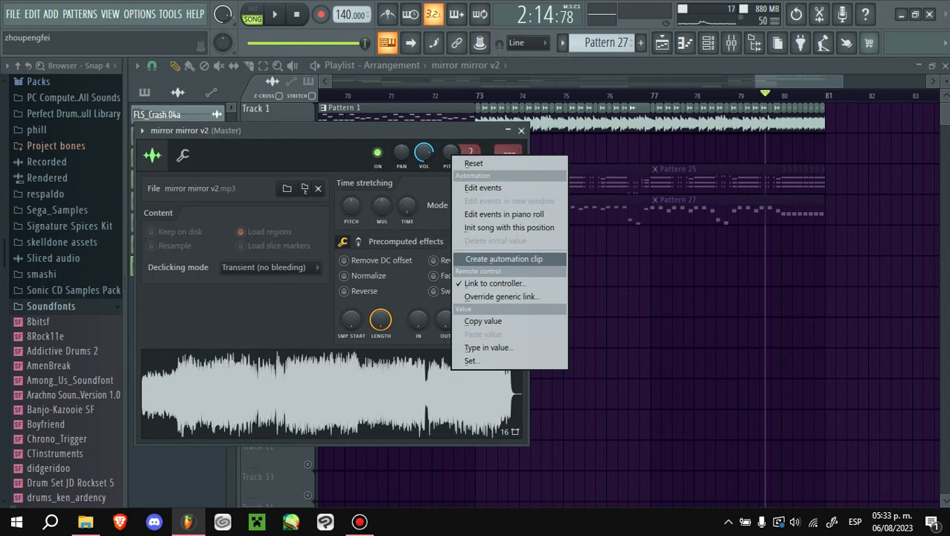
left_click(504, 258)
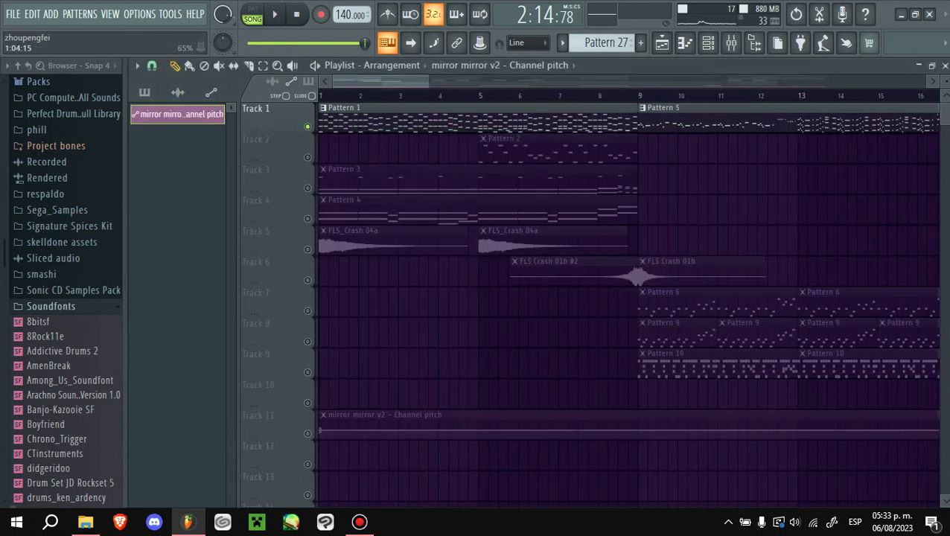
- Enable Track 11 alongside Track 1 and copy the value of the channel pitch clip's first point
left_click(308, 434)
right_click(320, 430)
left_click(354, 461)
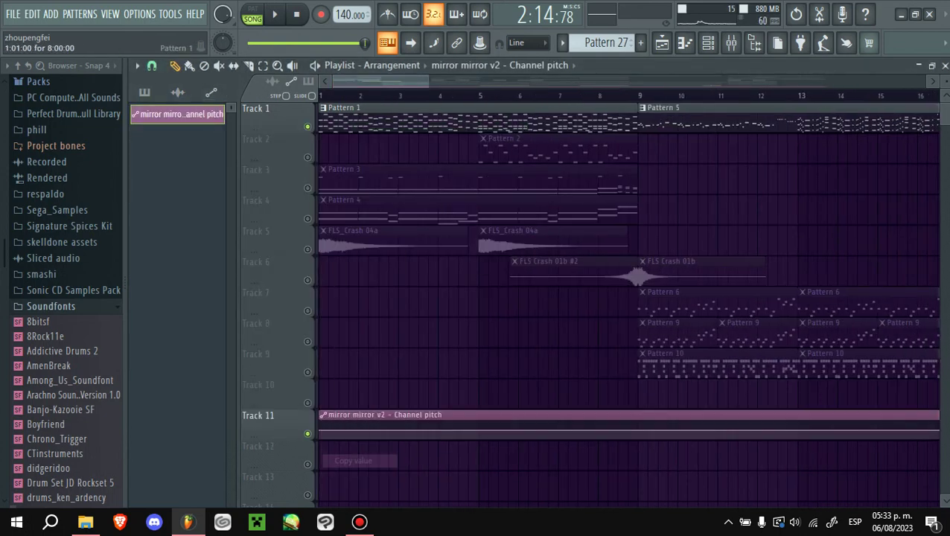
- Slice the channel pitch automation clip on Track 11 at bar 73 and delete the part before it
scroll(629, 298, "right", 15)
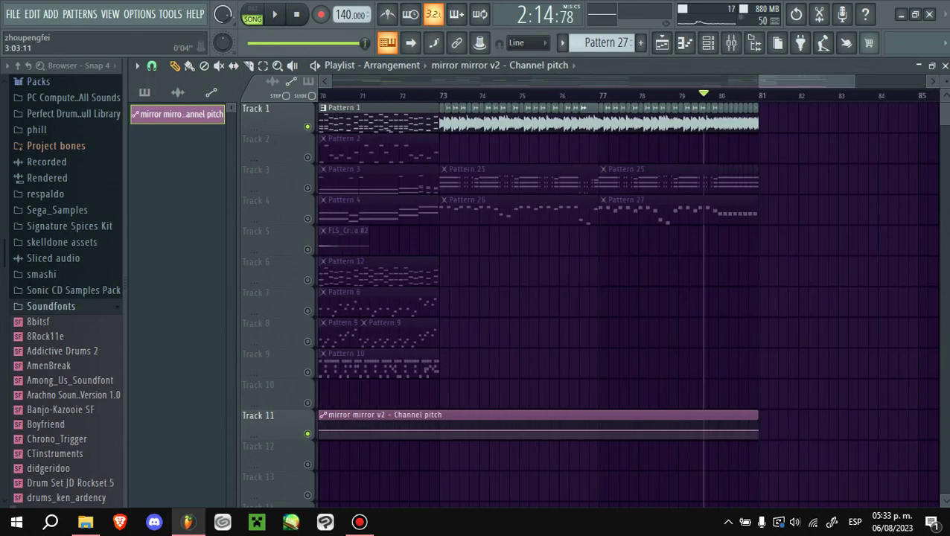
key("space")
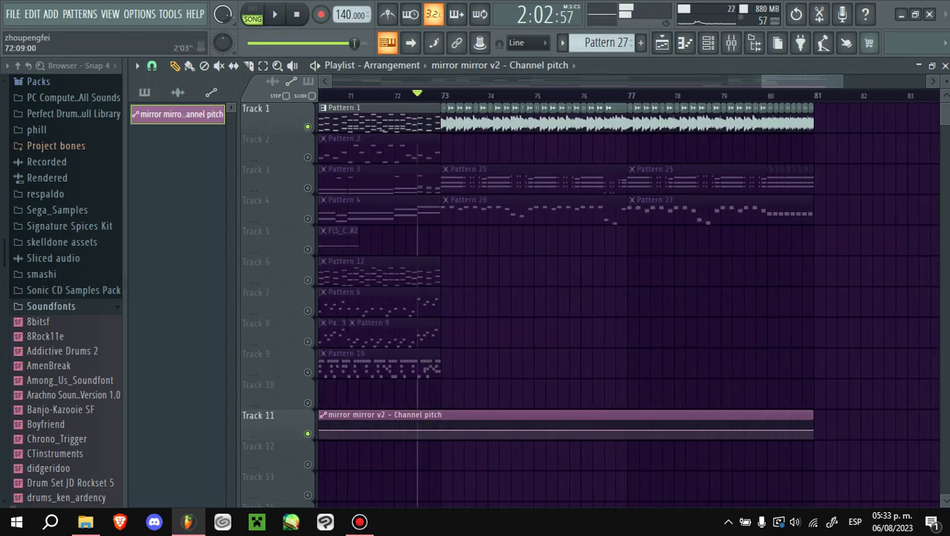
key("c")
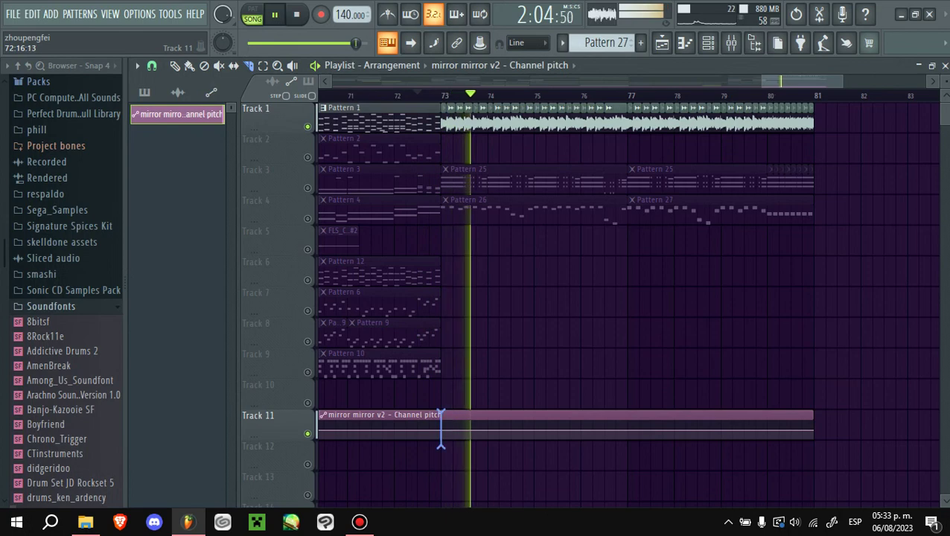
left_click(441, 432)
key("Delete")
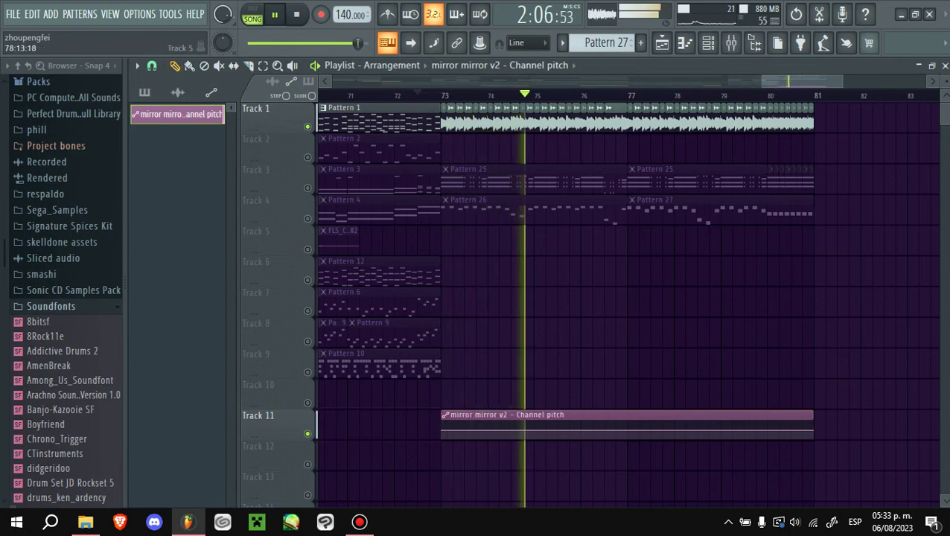
- Add a point at bar 80 on the channel pitch clip and paste the copied 50% value into it
scroll(628, 286, "right", 3)
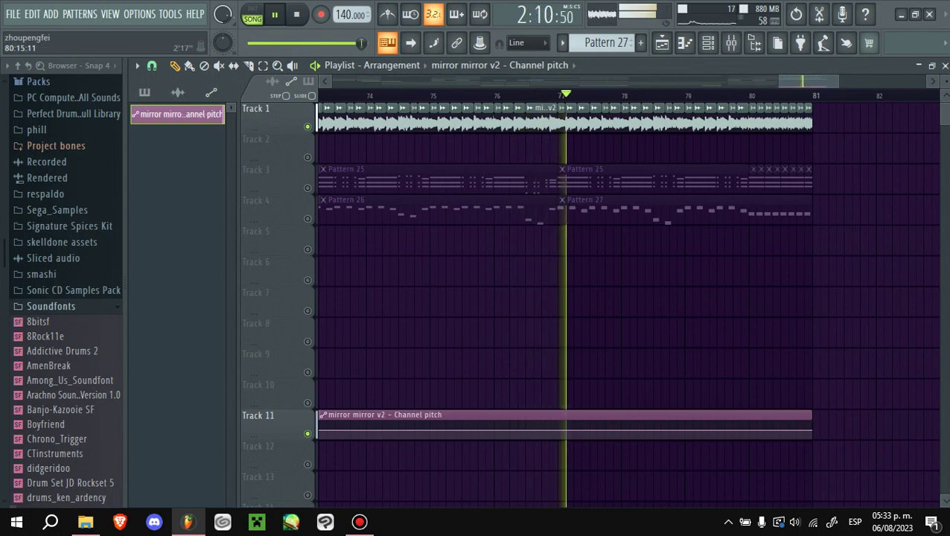
scroll(628, 286, "up", 2)
key("space")
right_click(716, 431)
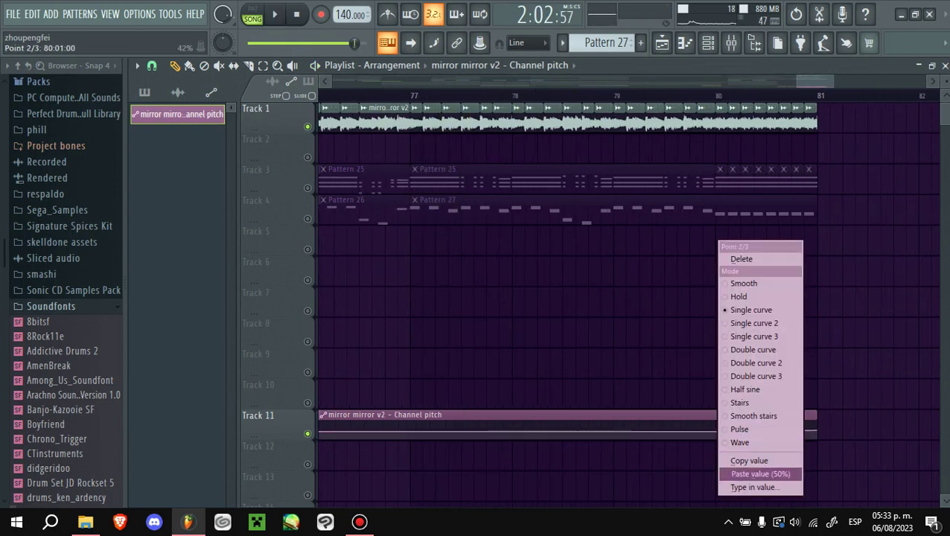
left_click(760, 474)
- Raise the channel pitch clip's end point so the pitch ramps up through bar 80, auditioning the rise from late bar 79
left_click(688, 96)
scroll(689, 95, "up", 2)
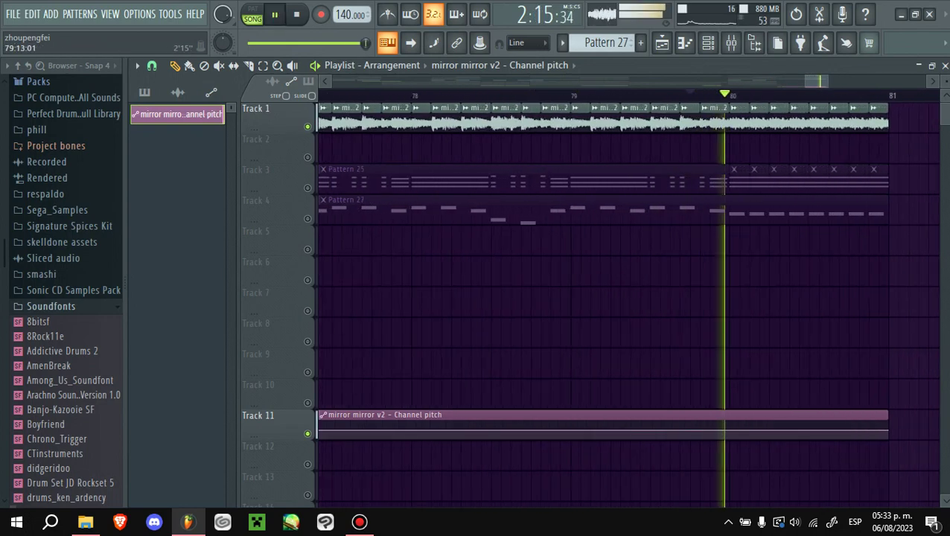
key("space")
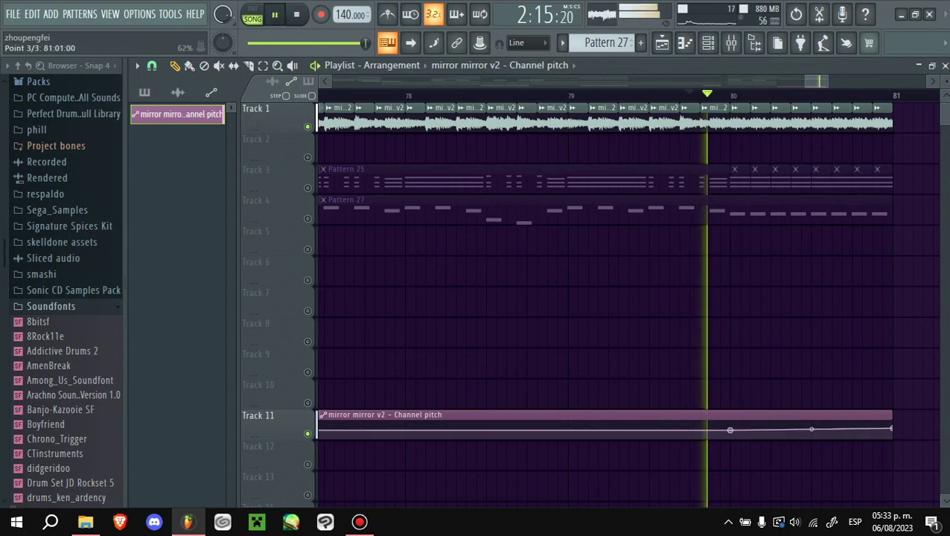
key("space")
key("space")
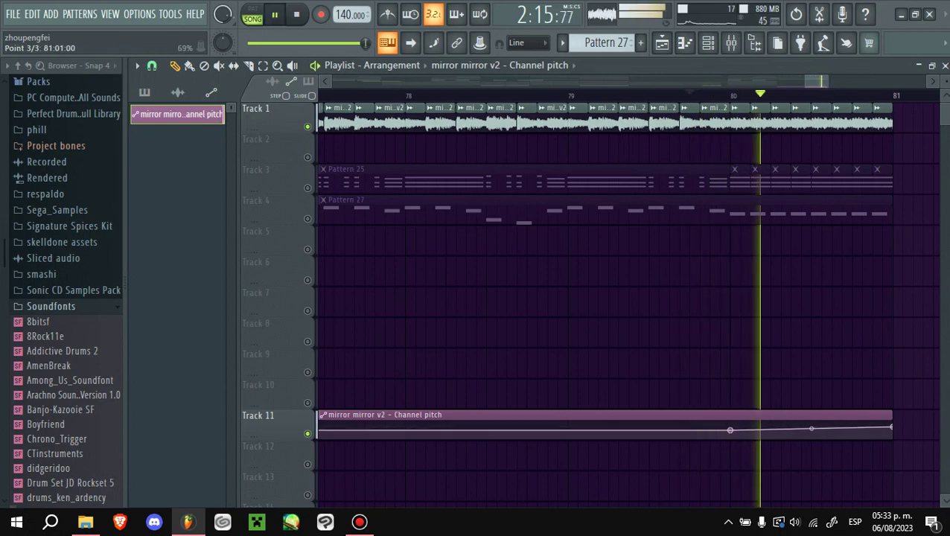
key("space")
key("space")
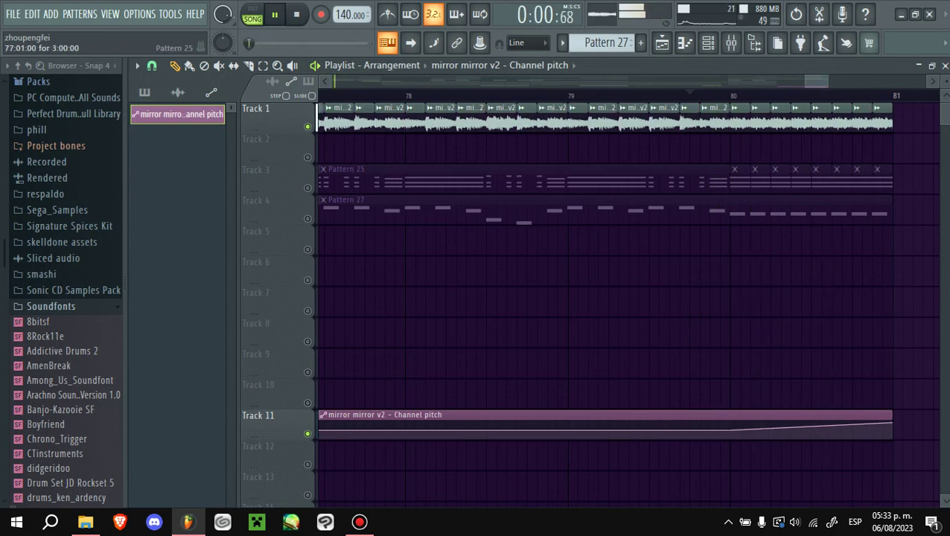
- Solo Track 3 and create an automation clip for the master pitch
right_click(307, 188)
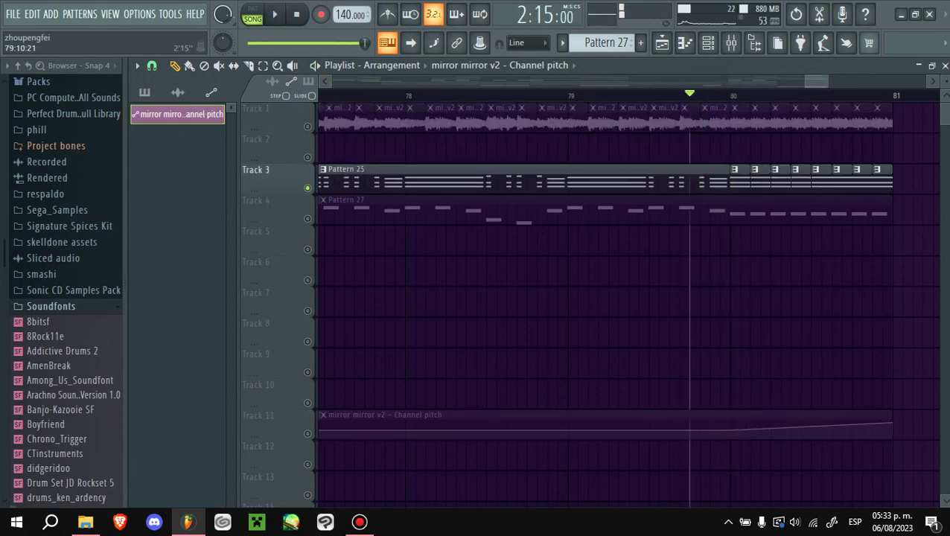
right_click(223, 43)
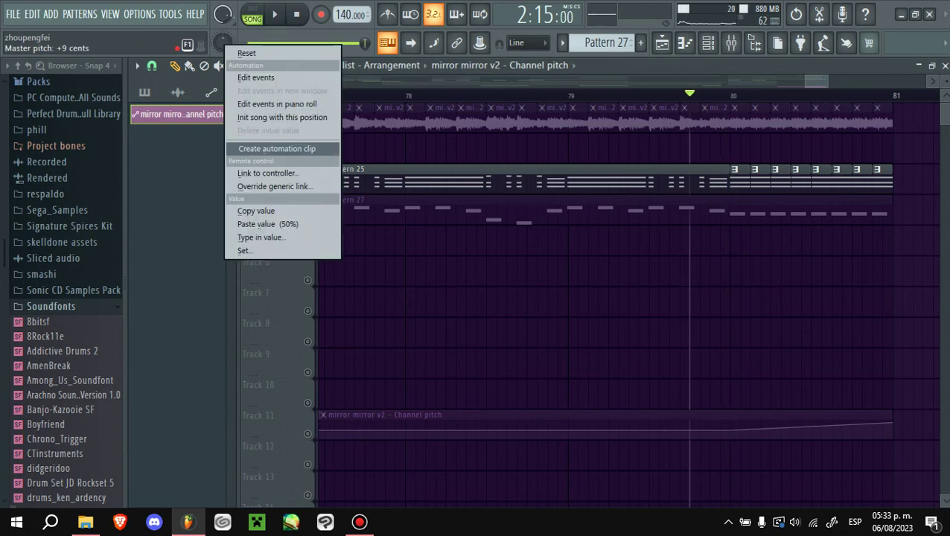
left_click(277, 149)
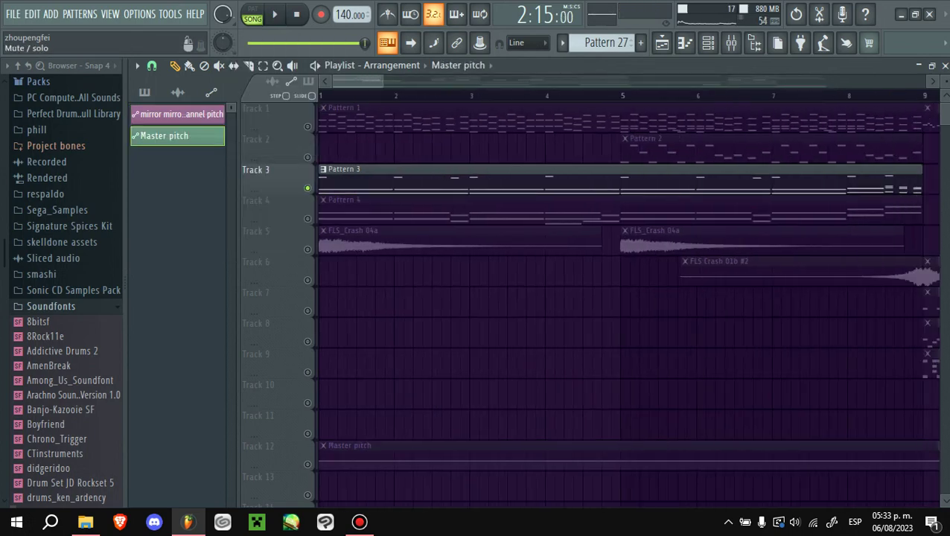
- Enable Track 12, copy the Master pitch clip's starting value, and paste the 50% value into a new point at bar 80
right_click(321, 460)
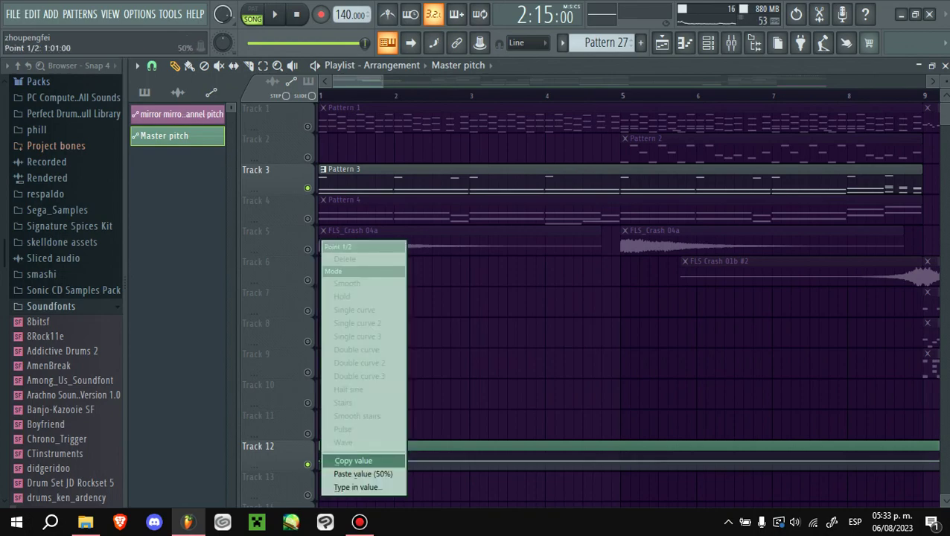
left_click(350, 455)
scroll(321, 460, "right", 10)
key("space")
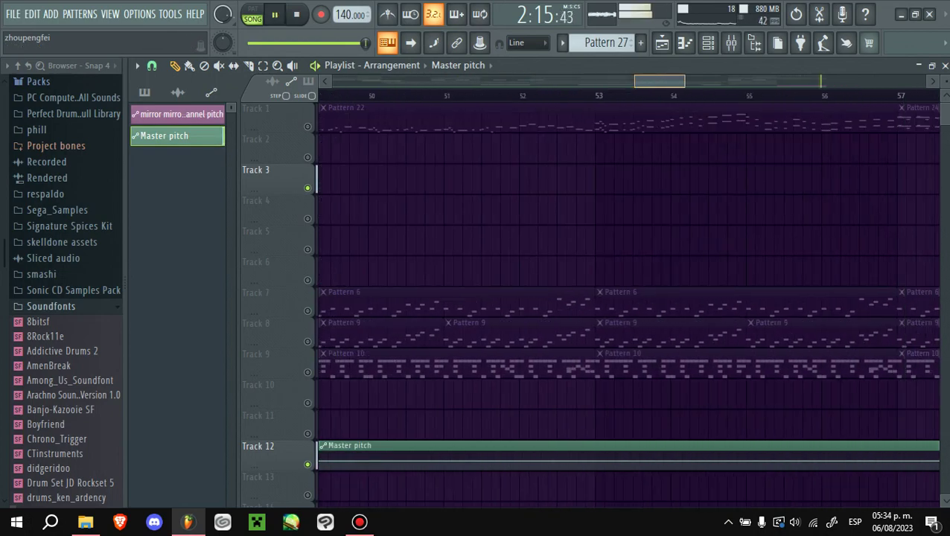
key("space")
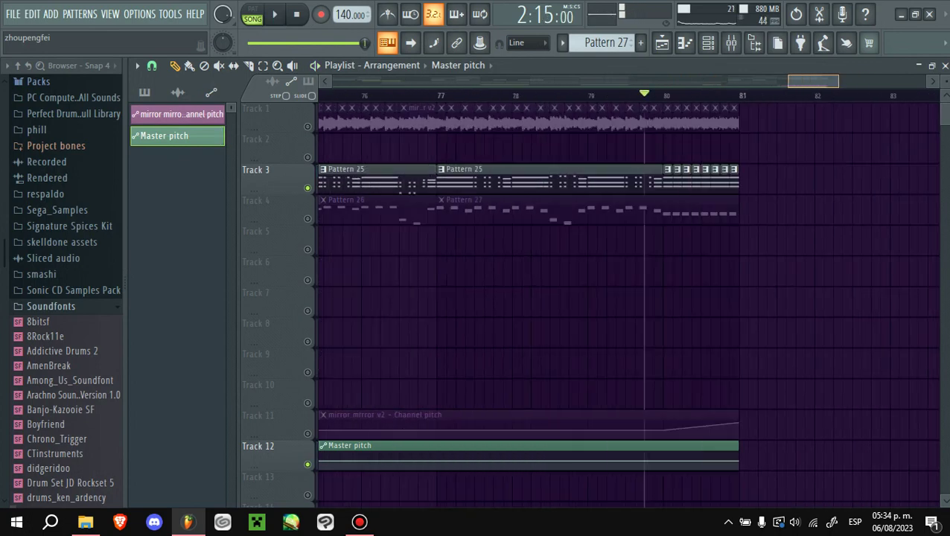
scroll(626, 298, "down", 2)
right_click(715, 400)
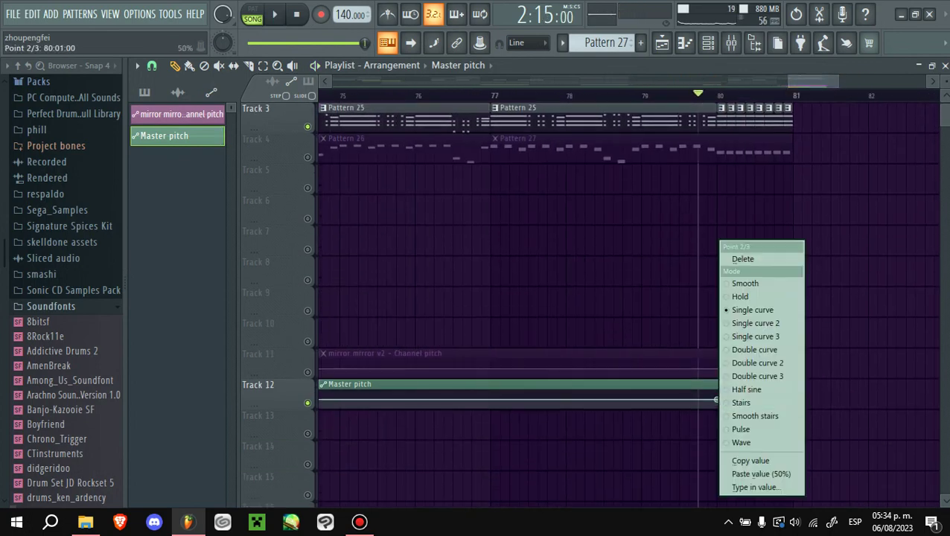
left_click(761, 474)
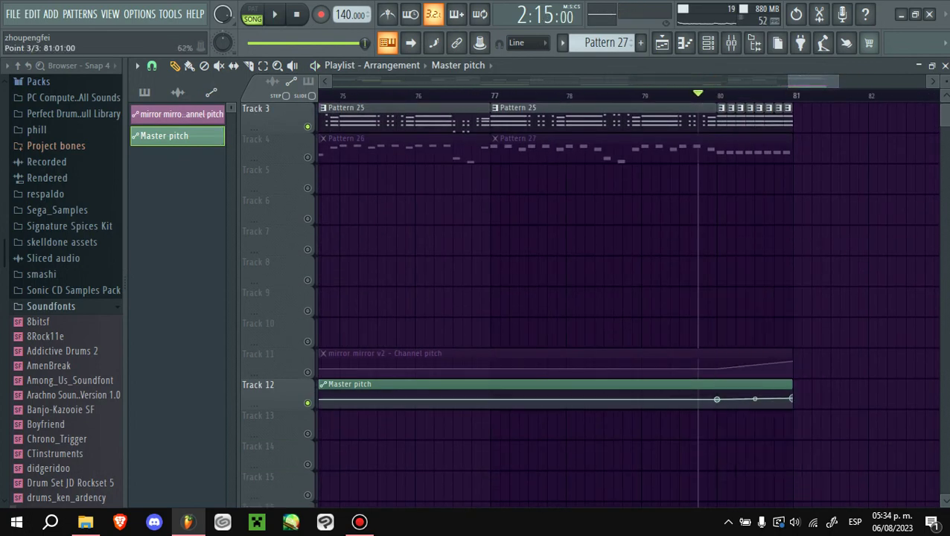
- Raise the Master pitch clip's end point at bar 81 to about 65% and audition the ramp through bar 80
left_click_drag(791, 398, 791, 396)
key("space")
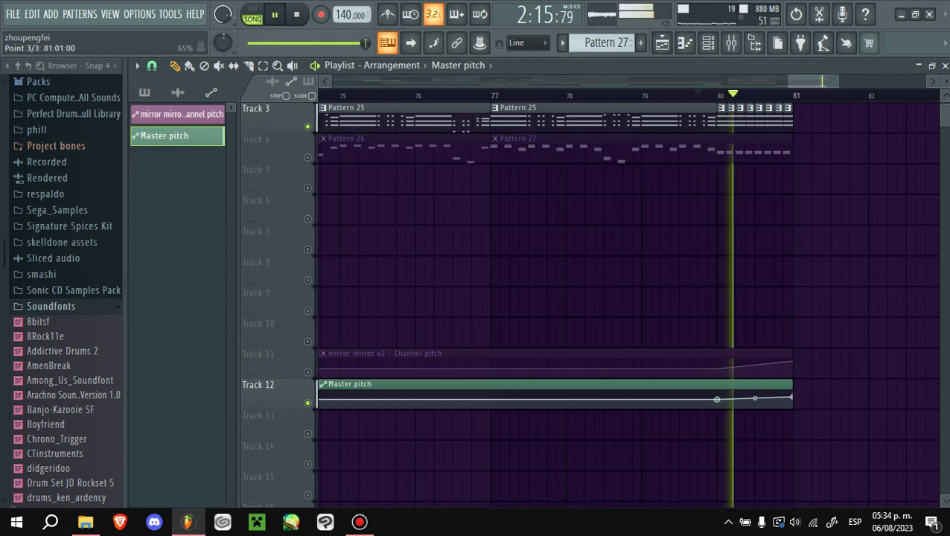
key("space")
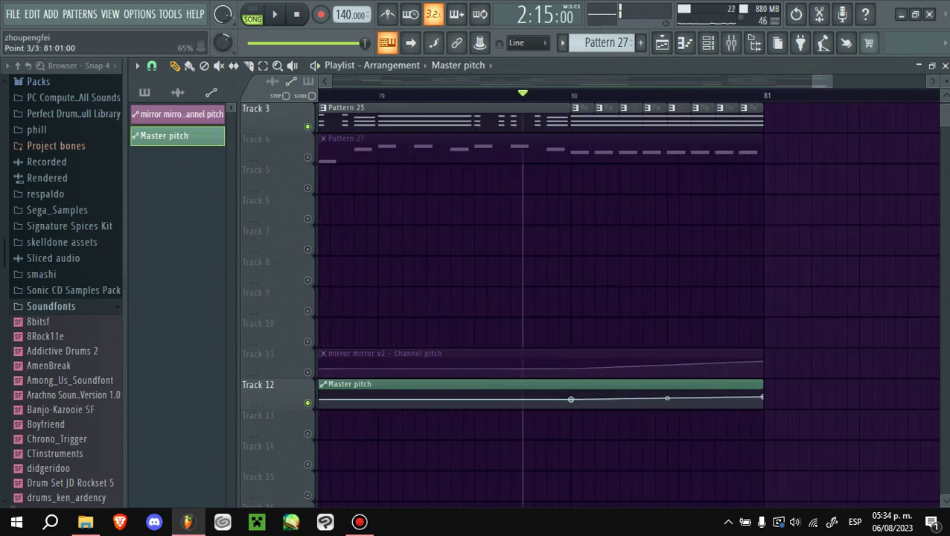
key("space")
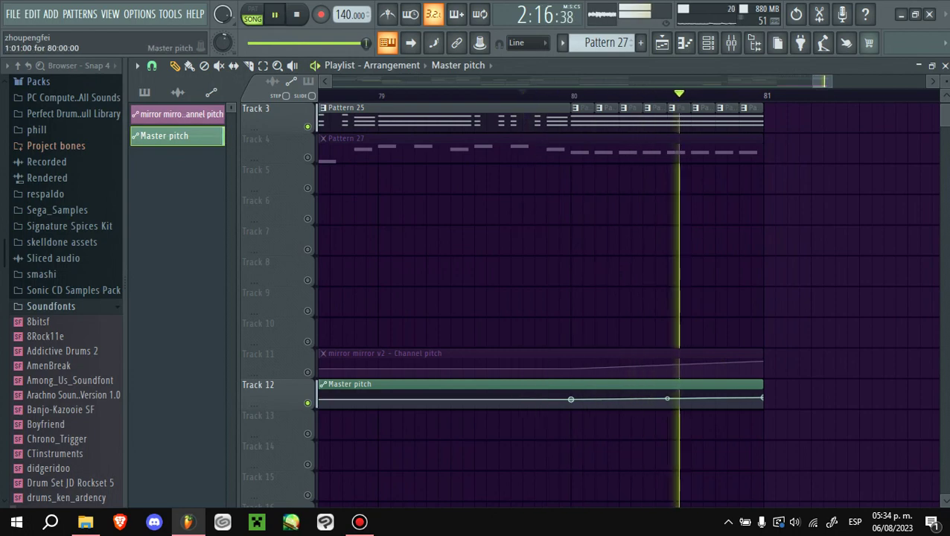
scroll(256, 231, "up", 2)
key("space")
- Unsolo the playlist so all tracks sound, and play the song from shortly before bar 73
scroll(629, 298, "up", 2)
scroll(629, 297, "down", 3)
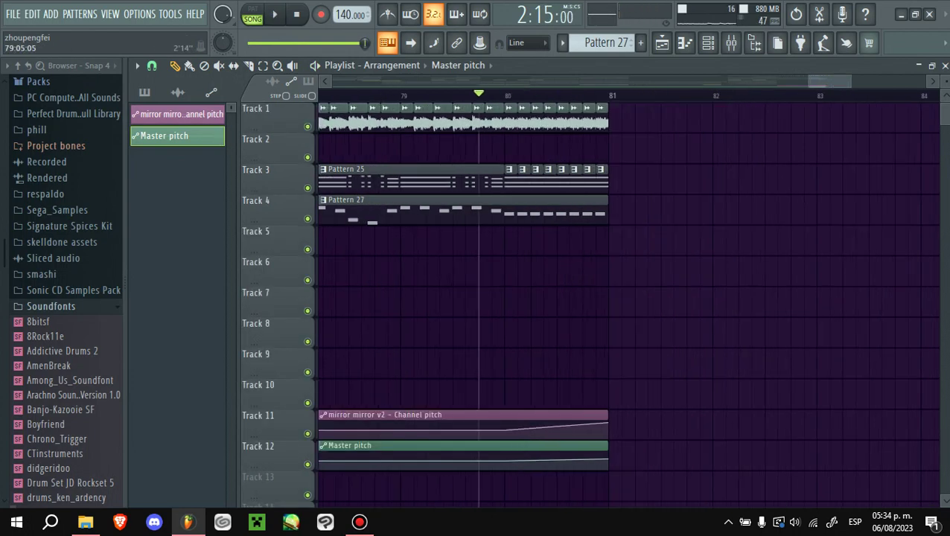
scroll(630, 298, "down", 1)
scroll(629, 297, "up", 3)
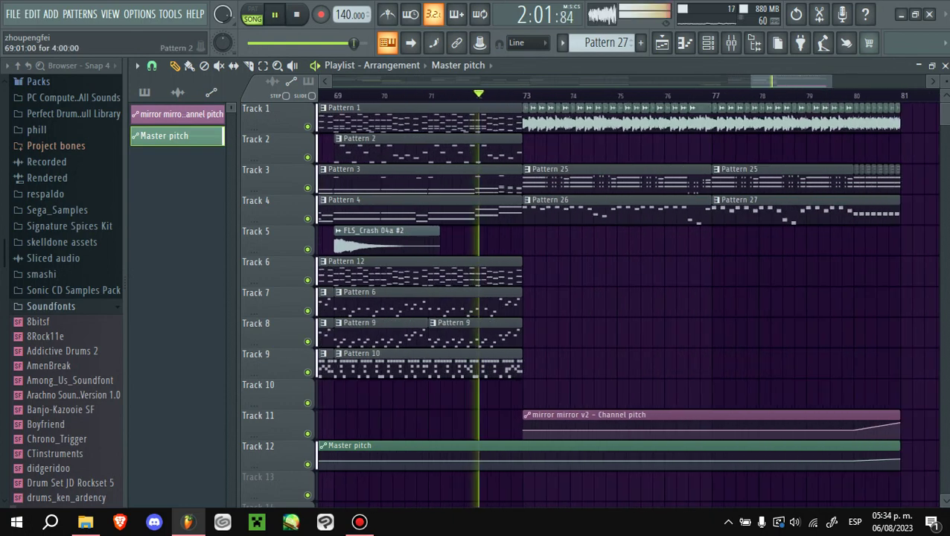
- Slice the Master pitch clip on Track 12 at bar 73 and delete the part before it
scroll(629, 298, "down", 3)
key("space")
left_click_drag(524, 339, 523, 376)
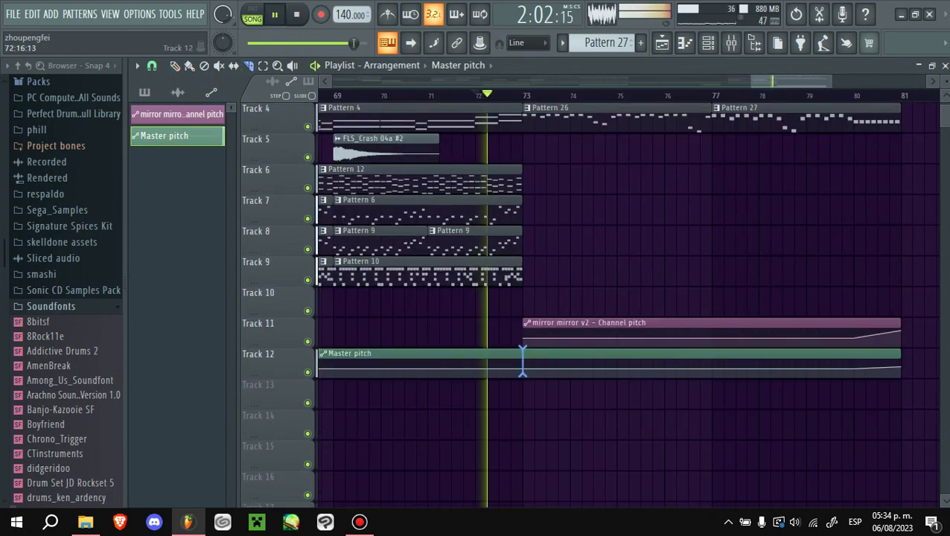
right_click(514, 365)
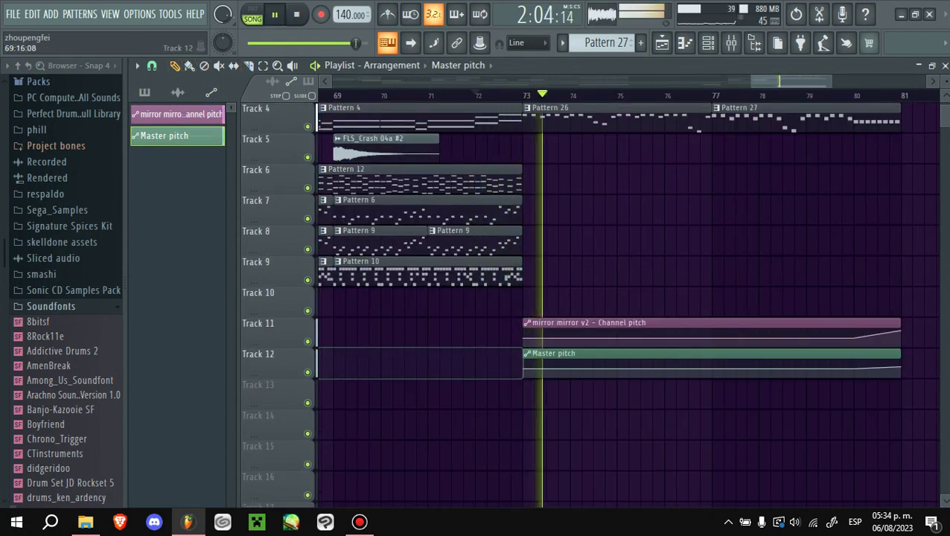
scroll(625, 297, "up", 3)
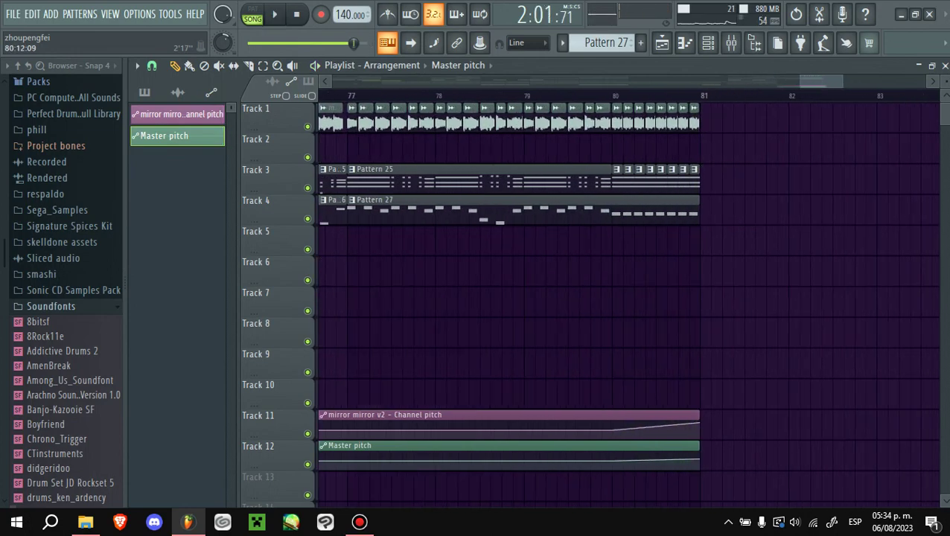
- Place Pattern 23 on Track 1 at bar 81, directly after the chopped mirror mirror v2 section
scroll(626, 297, "down", 6)
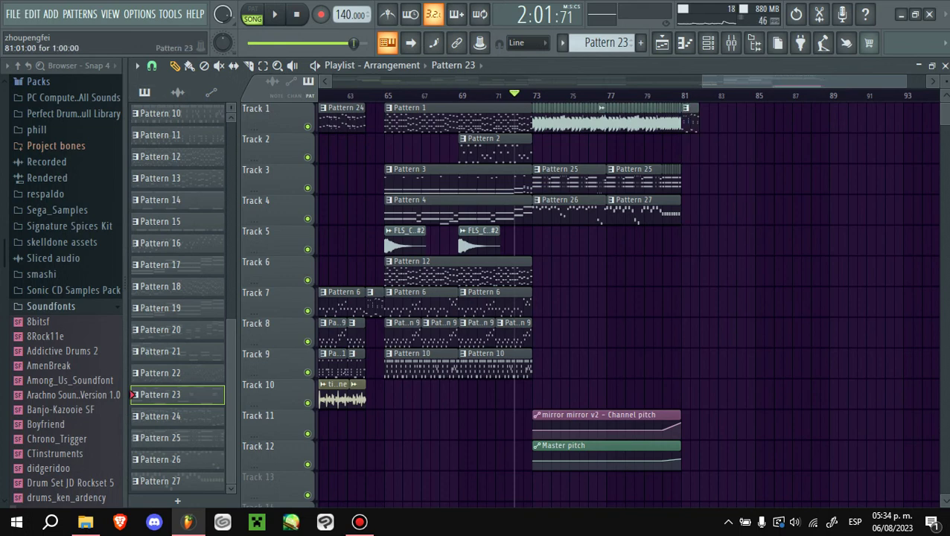
scroll(704, 425, "up", 6)
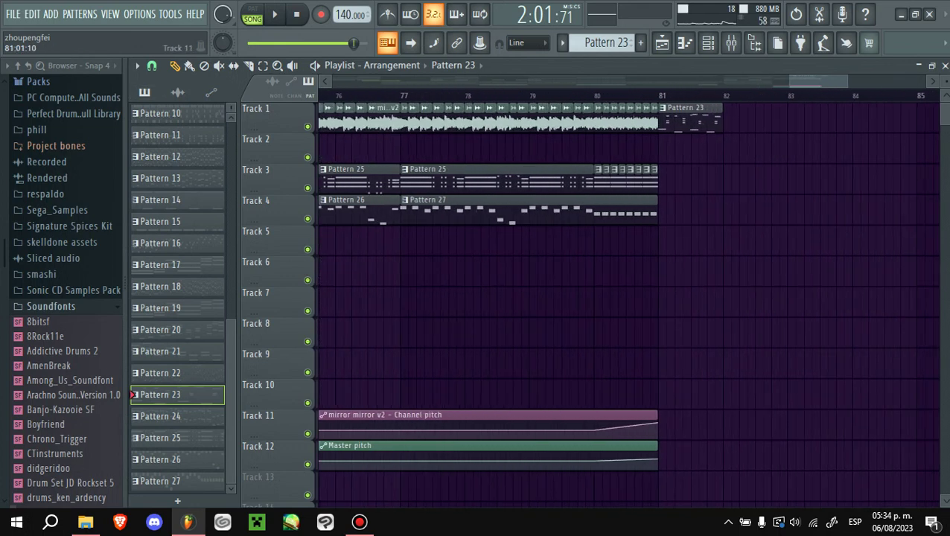
- Extend the Master pitch clip slightly past bar 81, reset the pitch there with the copied 50% value, and audition from bar 81
left_click_drag(657, 446, 666, 447)
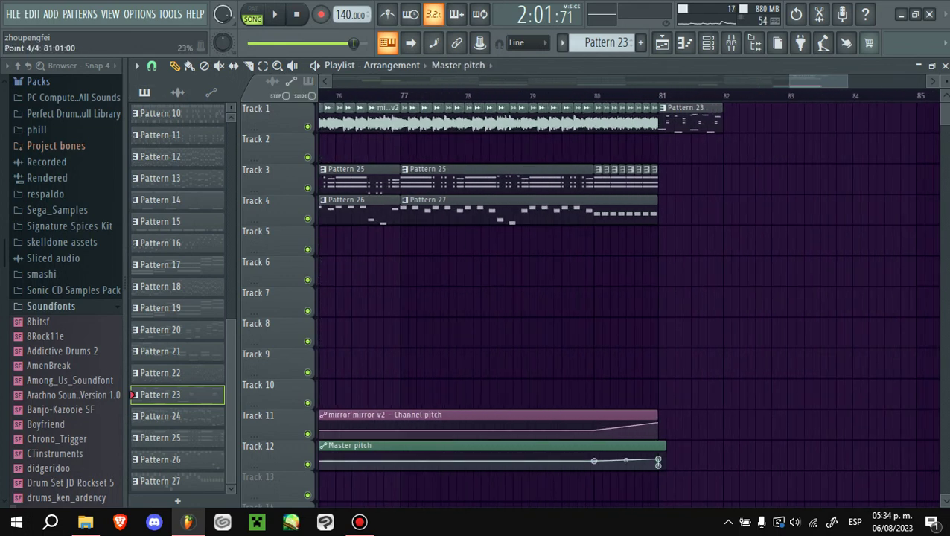
right_click(657, 462)
left_click(703, 473)
left_click(656, 95)
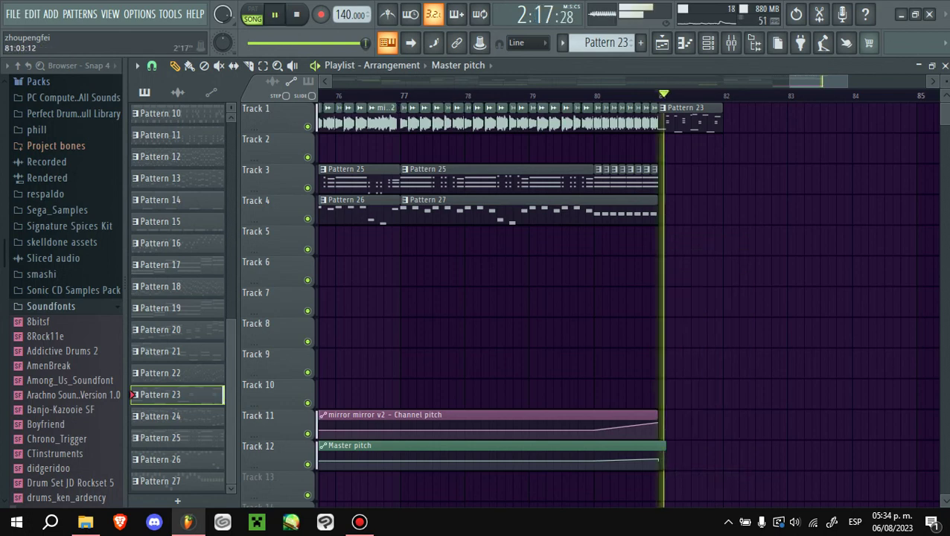
scroll(656, 95, "up", 2)
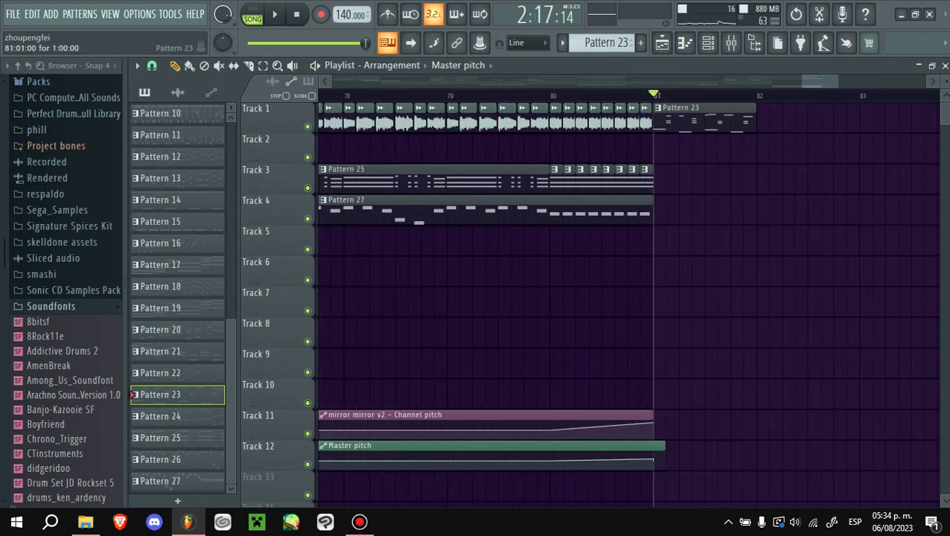
- Make the Pattern 23 clip at bar 81 unique and open its EarthBound #7 notes in the piano roll
left_click(657, 108)
left_click(685, 199)
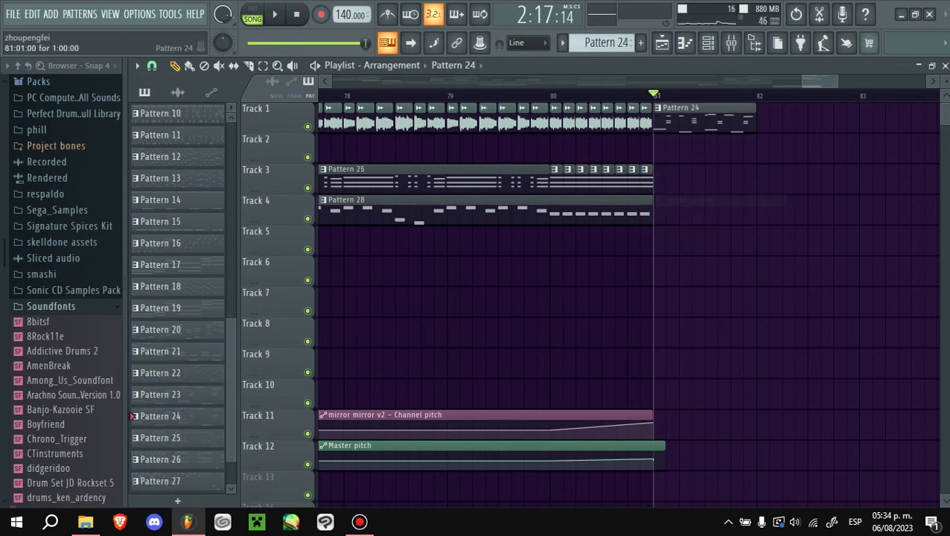
key("l")
scroll(559, 276, "up", 3)
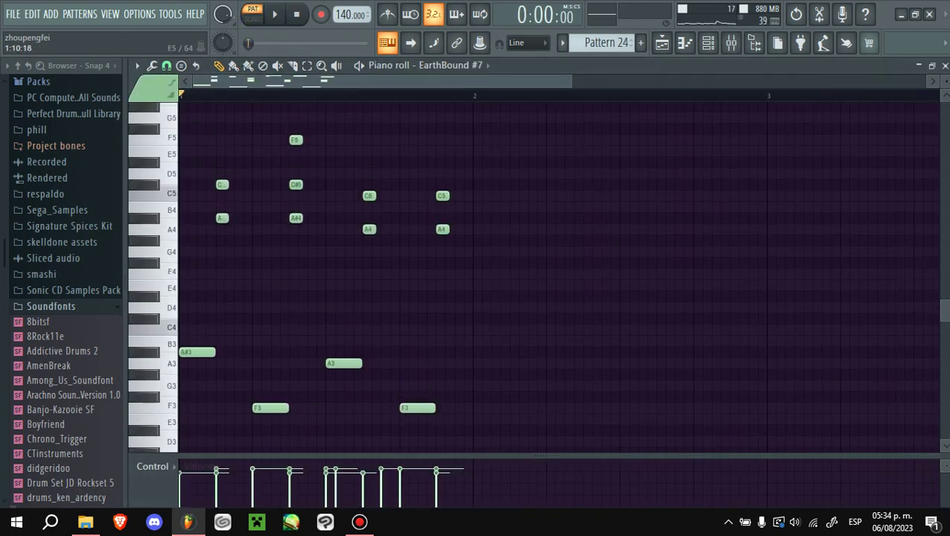
- Transpose all the EarthBound #7 notes up one semitone and play the pattern to check it
key("space")
key("space")
key("space")
scroll(559, 275, "up", 3)
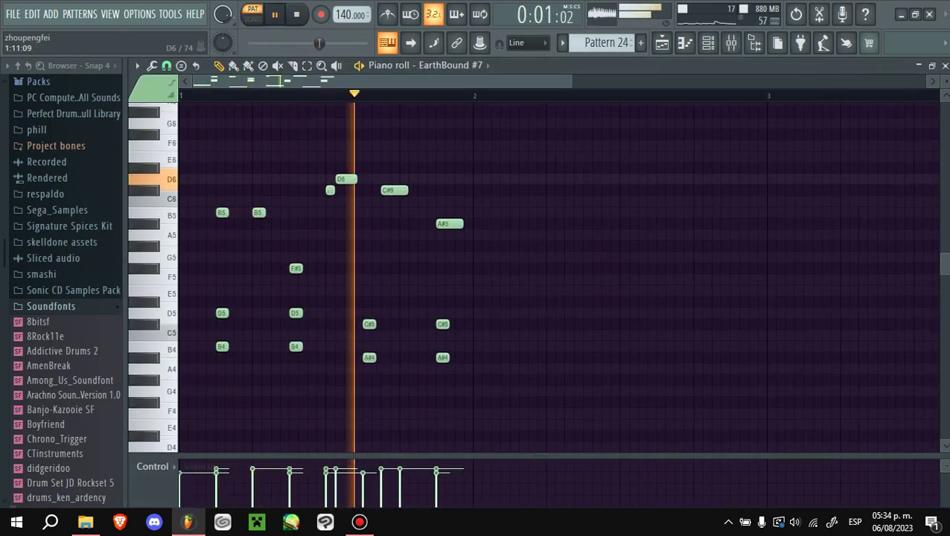
- Continue the EarthBound #7 melody in bar 2 with G6, F#6 and C#6 notes, auditioning the pattern between notes
key("space")
key("space")
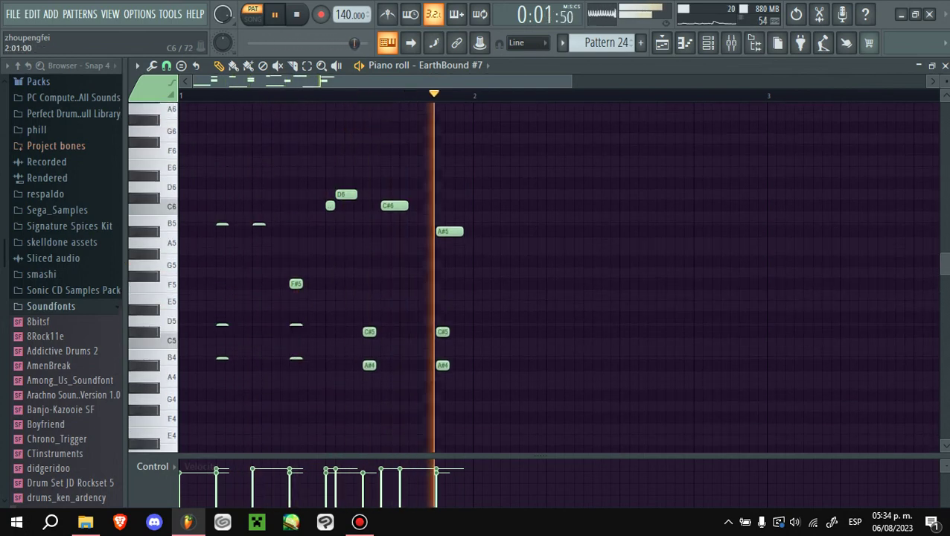
key("space")
left_click_drag(484, 161, 484, 151)
key("space")
scroll(559, 276, "up", 2)
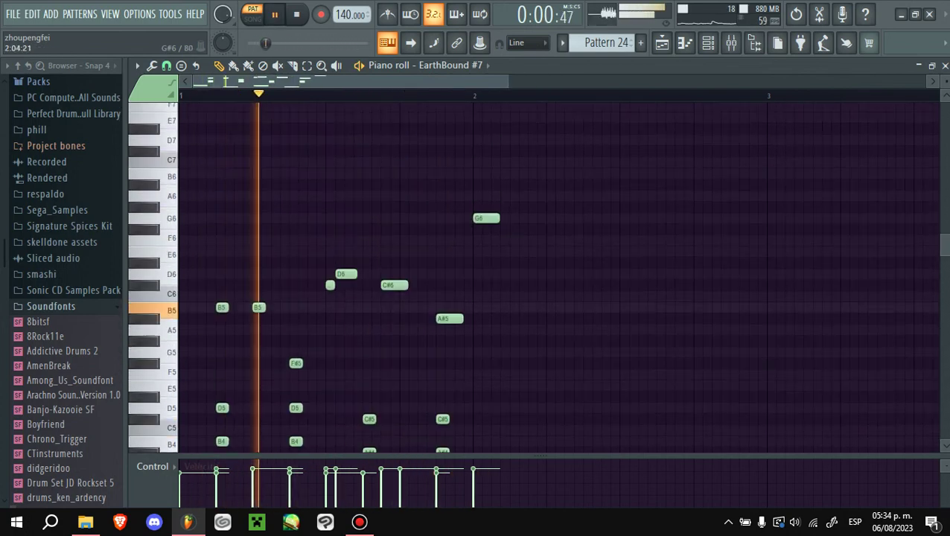
key("space")
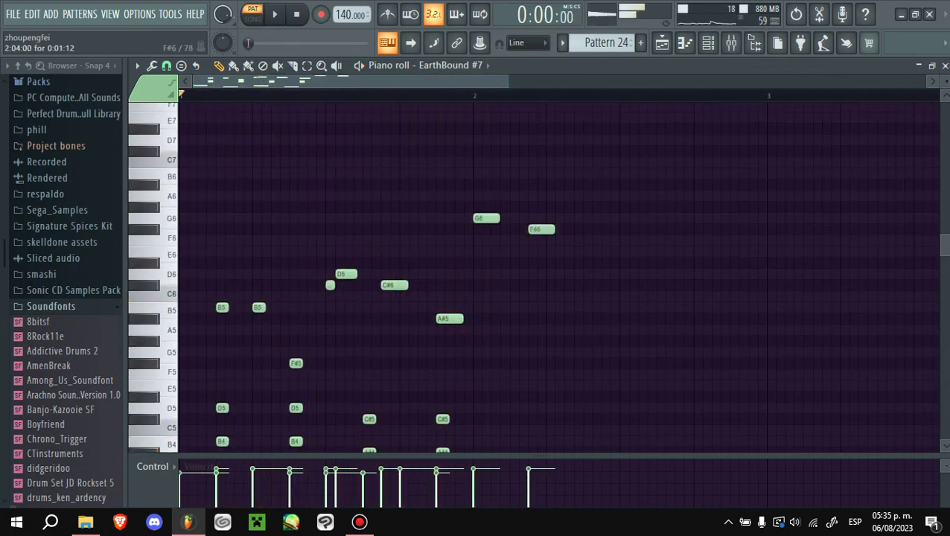
left_click(596, 285)
key("space")
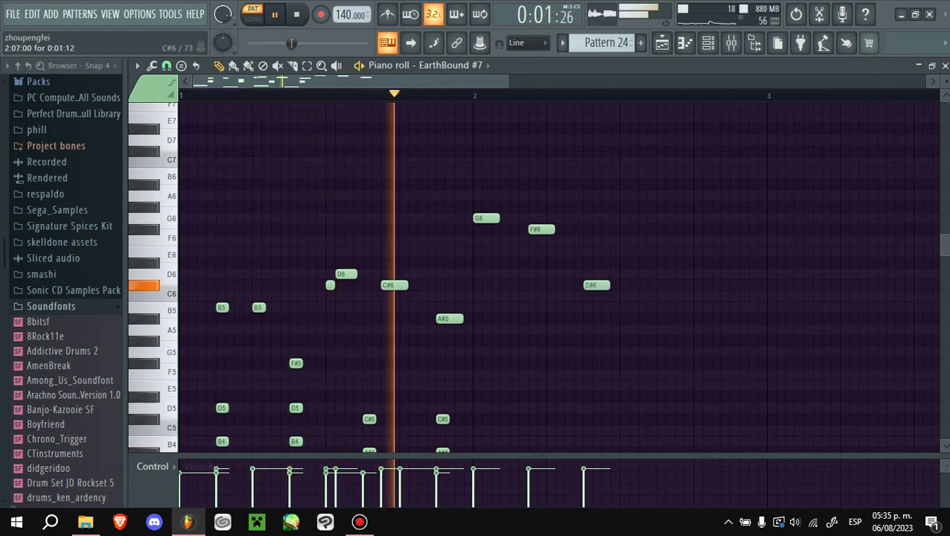
key("space")
- Add an A#6 note just past the middle of bar 2, preceded by a short A6 grace note
left_click(628, 184)
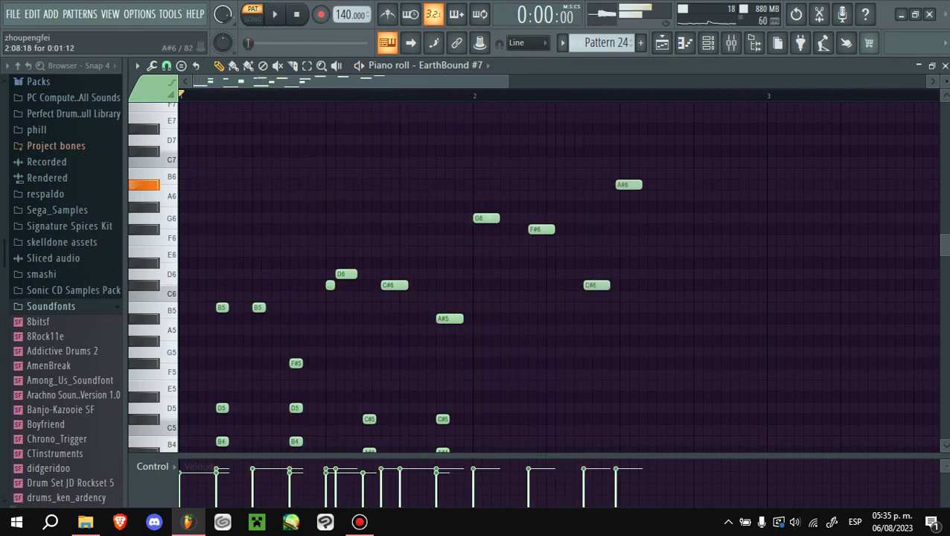
key("space")
left_click_drag(633, 184, 643, 183)
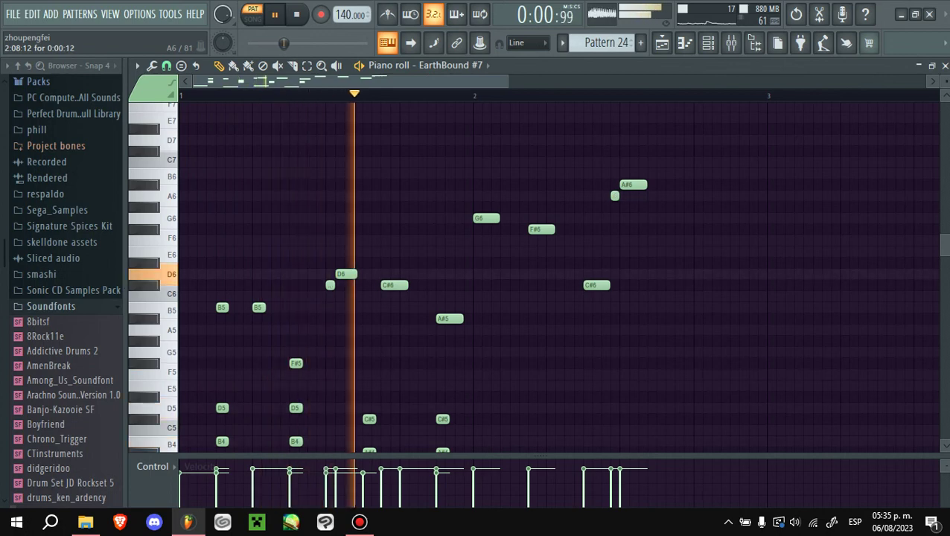
key("space")
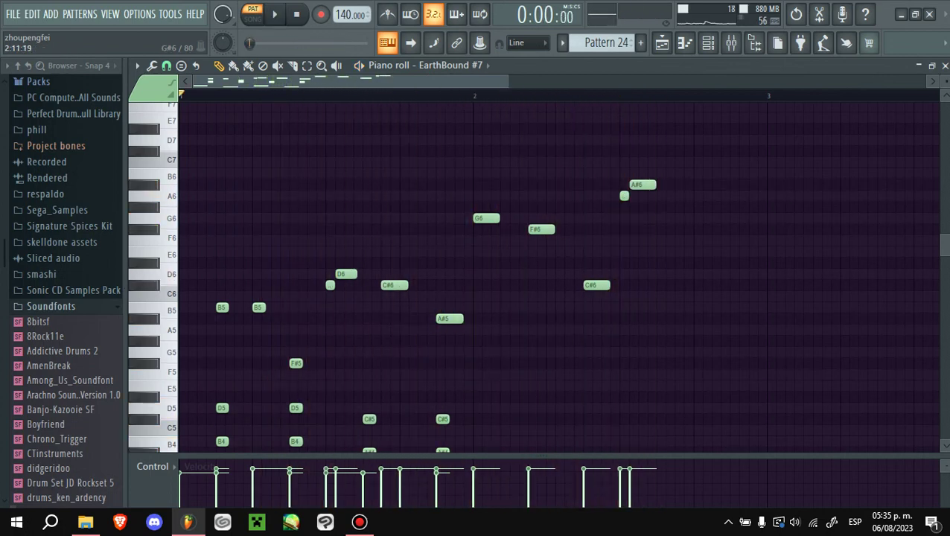
- Finish the bar 2 melody with F#6 and A#6 notes, adjust the earlier A#6 note's length, and audition from the middle of bar 2
left_click_drag(681, 217, 681, 229)
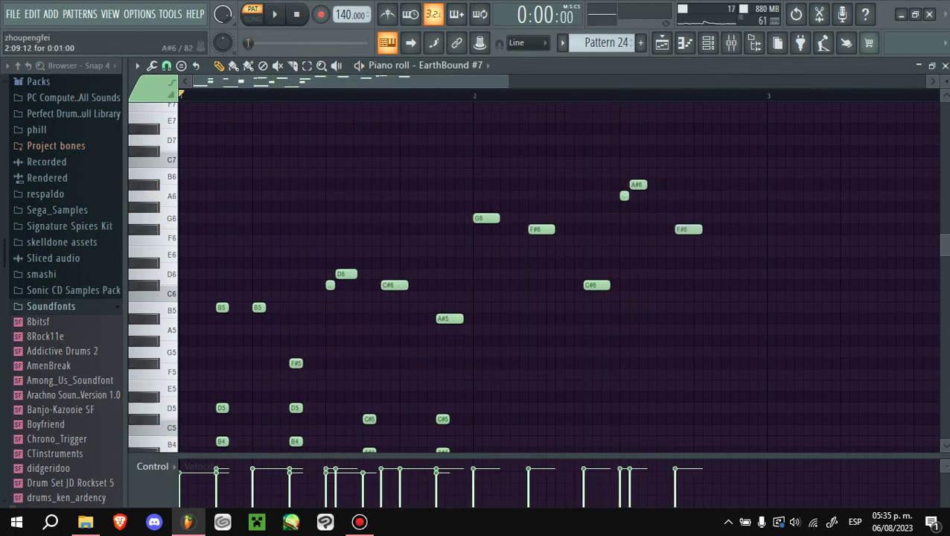
left_click(624, 94)
key("space")
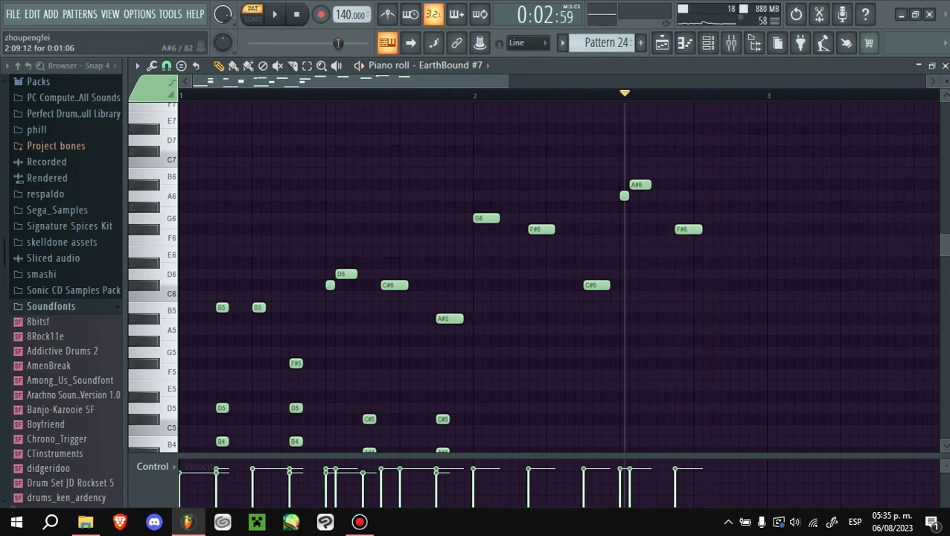
left_click_drag(651, 184, 656, 184)
key("space")
key("space")
key("space")
key("space")
key("space")
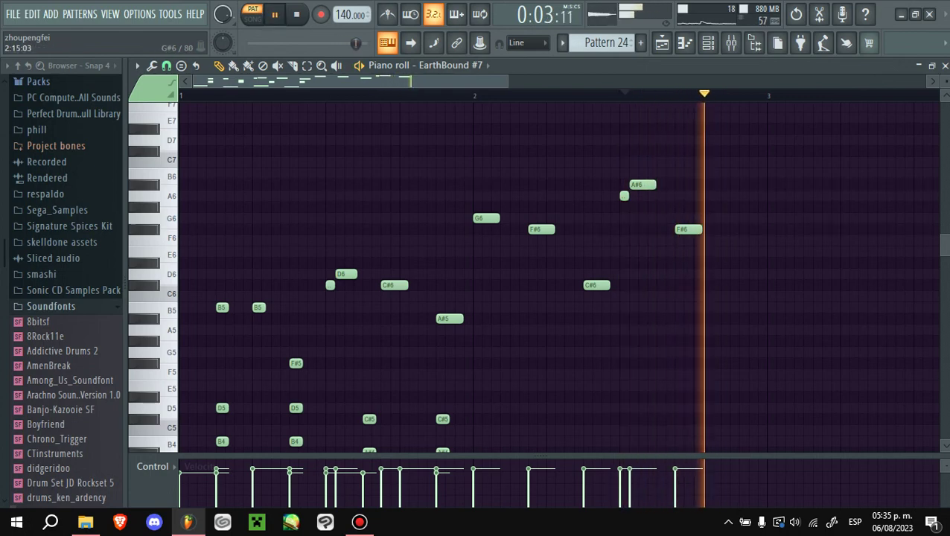
key("space")
key("space")
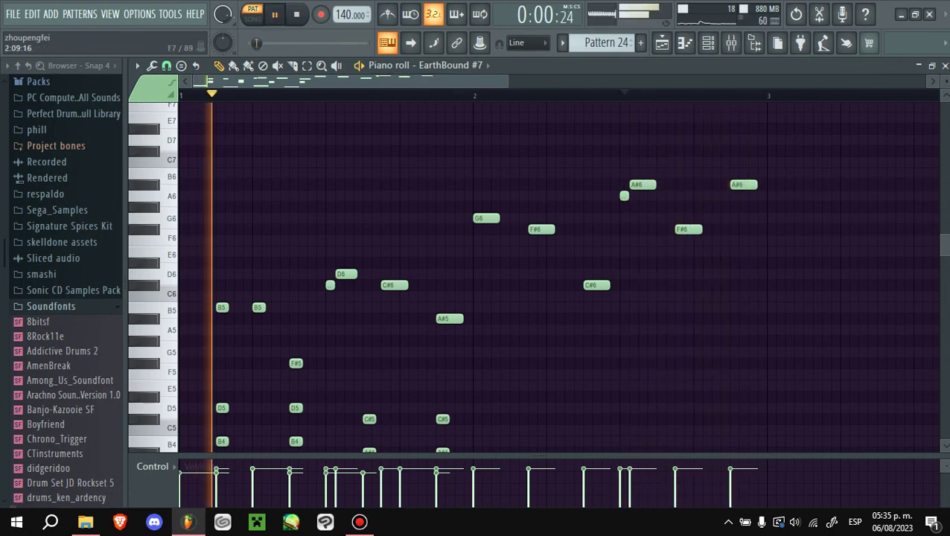
- Add a bass line of E4, C#4, G4 and F#4 notes on the beats of bar 2
scroll(522, 275, "down", 3)
key("space")
scroll(522, 276, "down", 3)
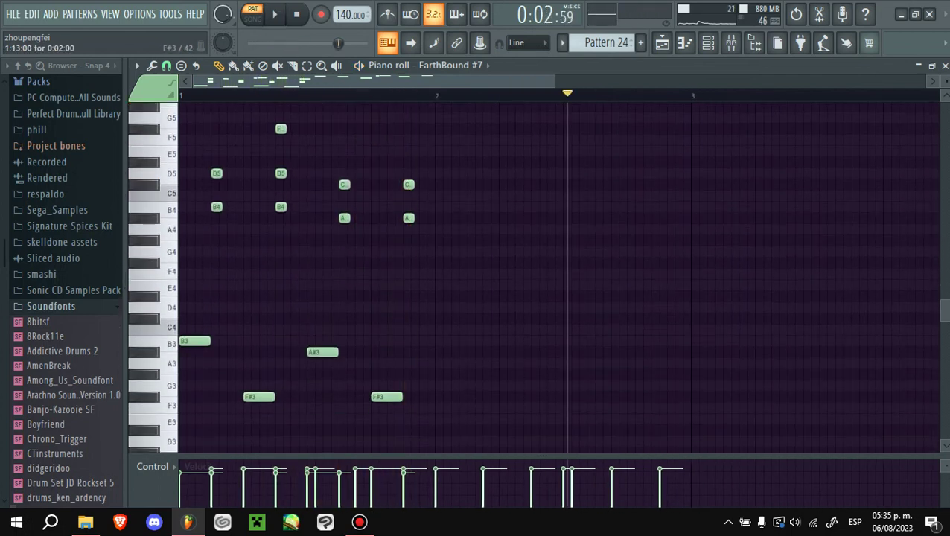
left_click_drag(451, 297, 451, 286)
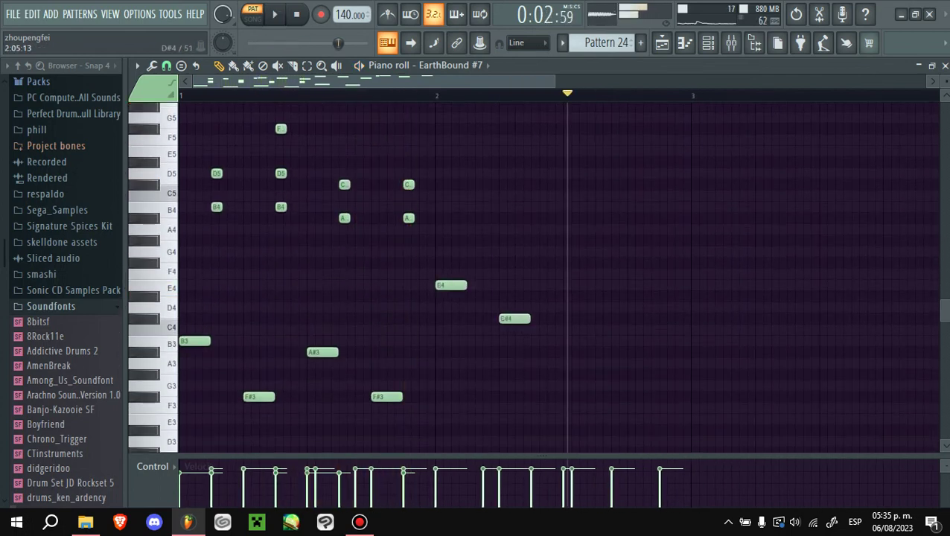
left_click_drag(574, 241, 574, 251)
left_click_drag(632, 274, 633, 262)
- Add short C#5 and A#4 chord pairs after the E4 and C#4 bass notes, auditioning from the middle of bar 1
scroll(632, 263, "up", 2)
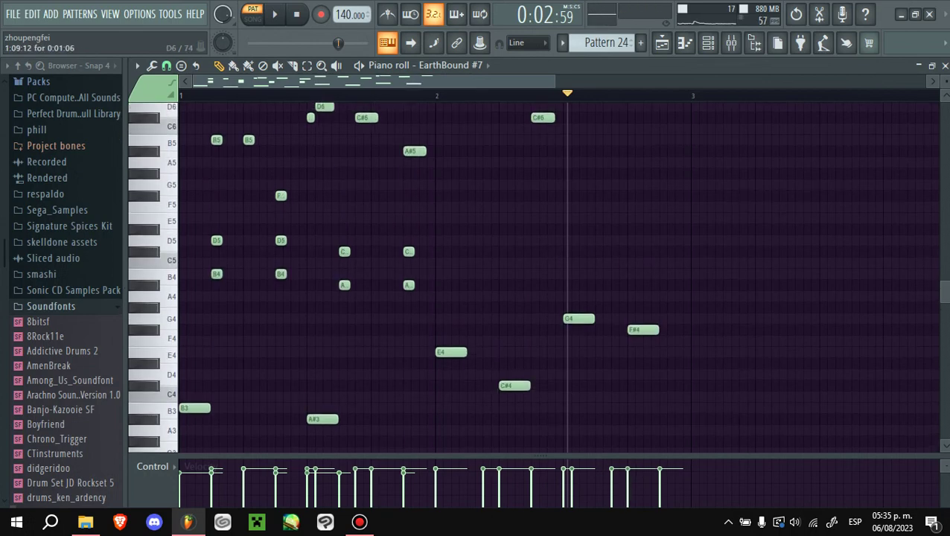
key("space")
key("space")
key("space")
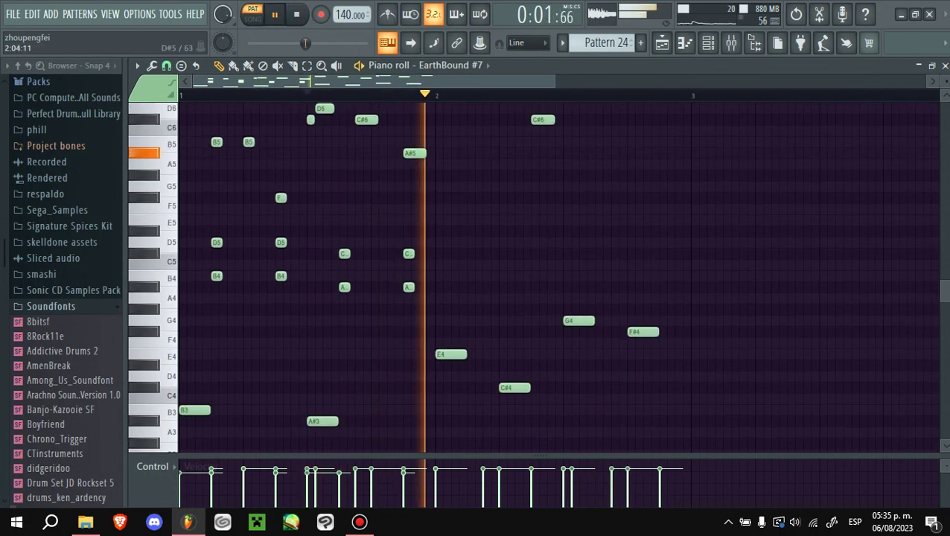
key("space")
left_click(473, 242)
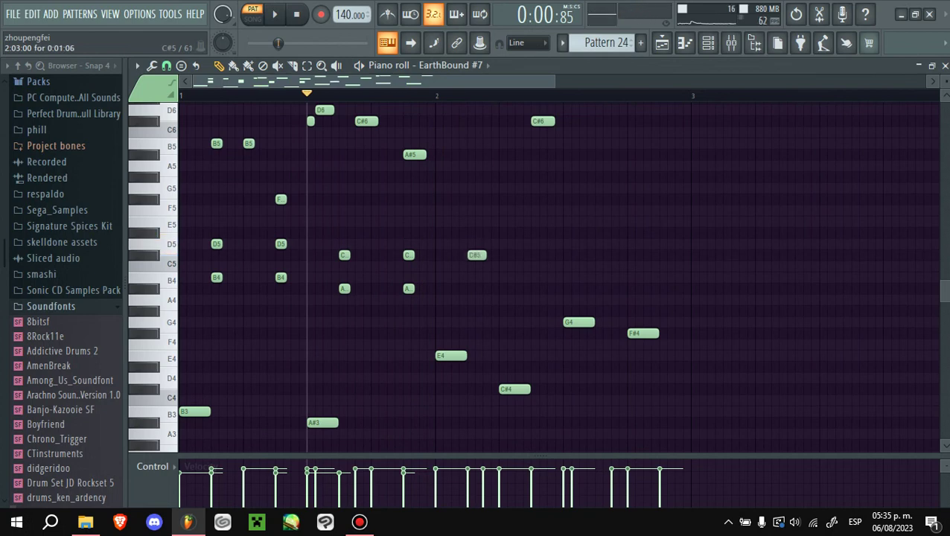
left_click_drag(473, 299, 473, 288)
key("space")
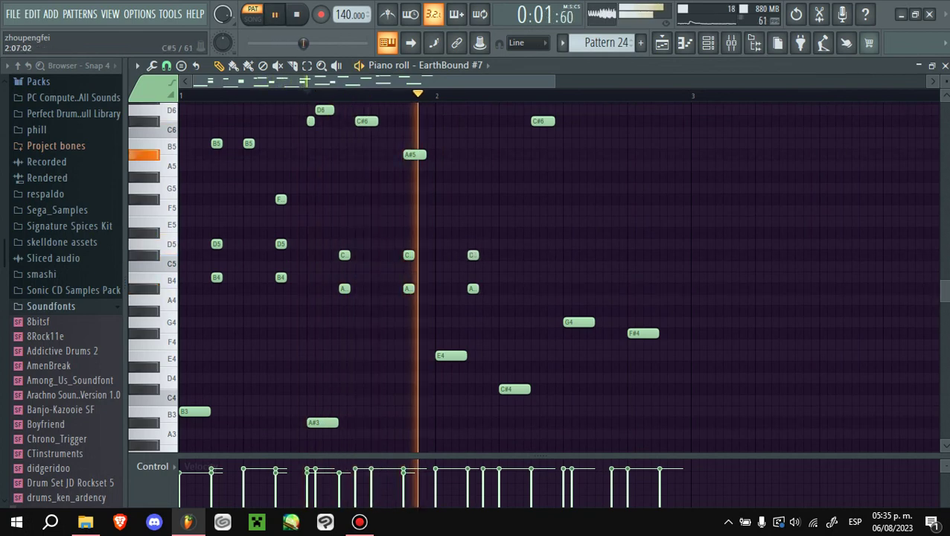
left_click(536, 254)
left_click(536, 288)
key("space")
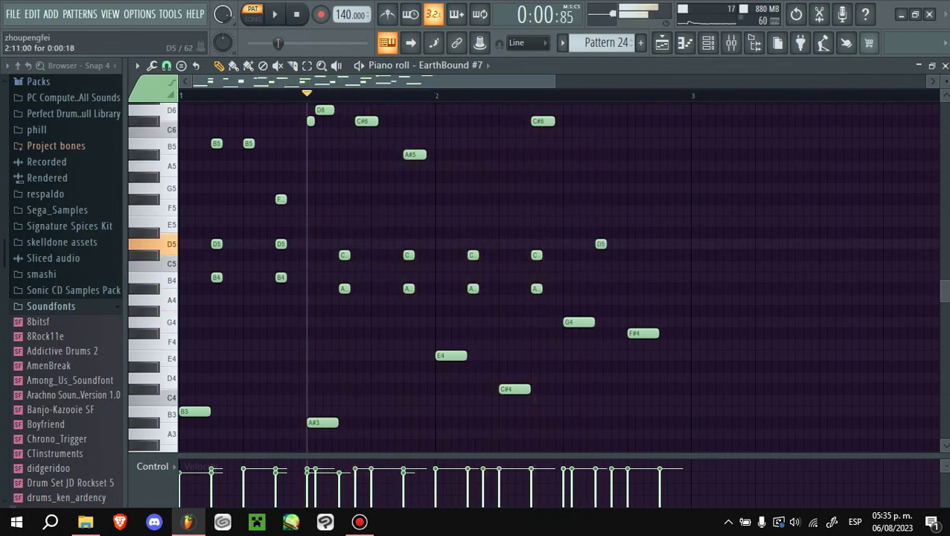
- Add short E5 and C#5 chord pairs after the G4 and F#4 bass notes and play the pattern to check them
left_click_drag(601, 243, 597, 222)
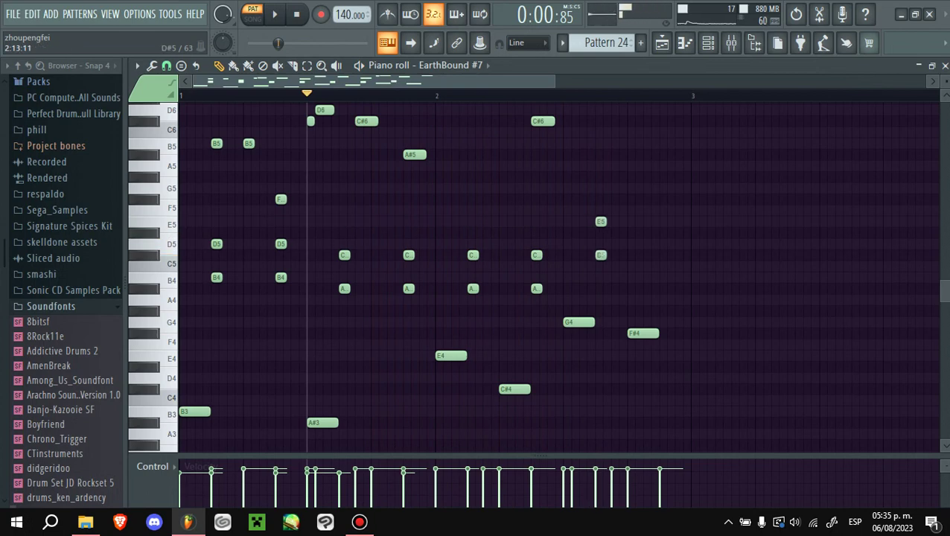
key("space")
scroll(559, 275, "up", 3)
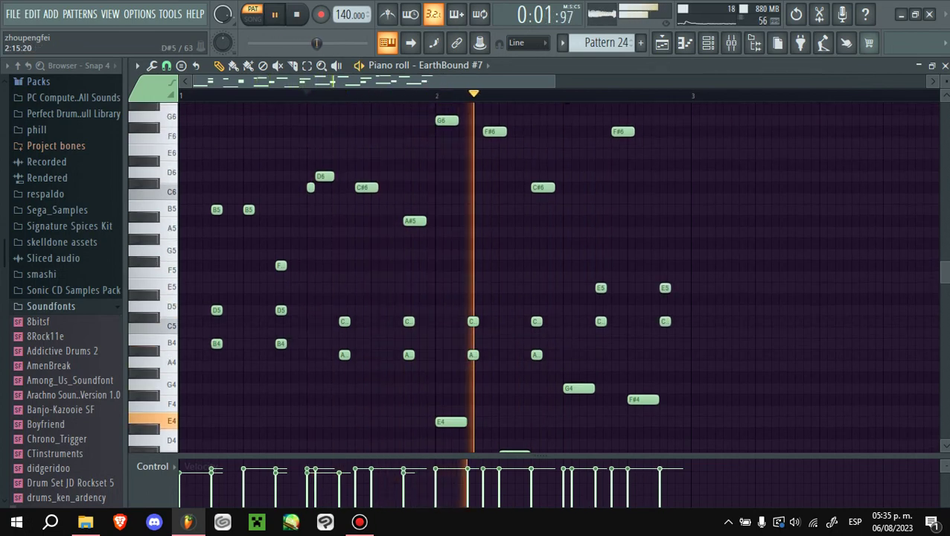
scroll(559, 276, "down", 2)
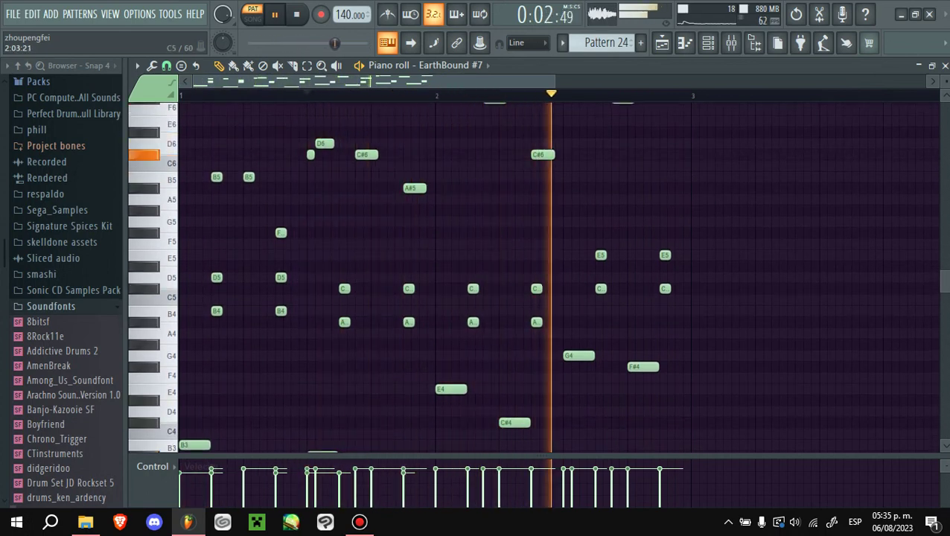
- Return to the playlist and audition the Pattern 24 clip from bar 81 in song mode
key("F5")
key("space")
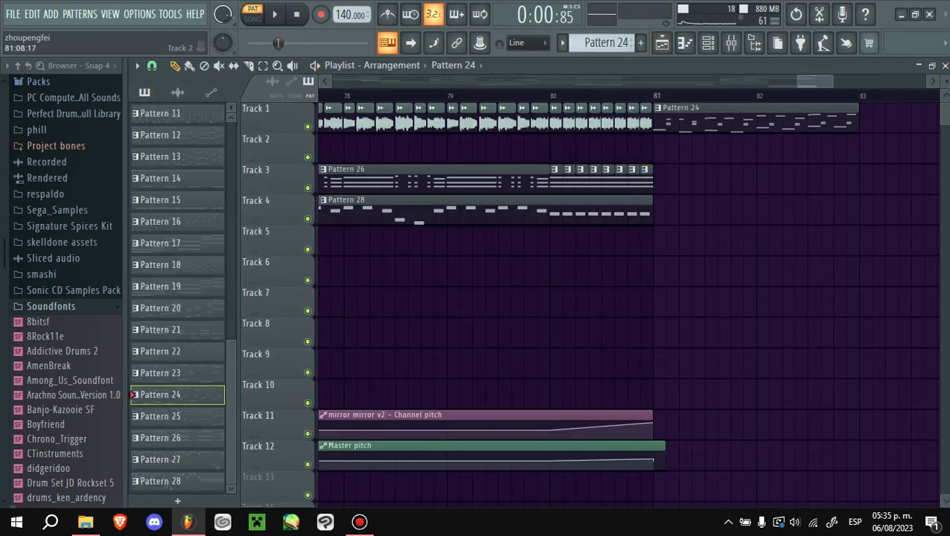
key("l")
key("space")
scroll(625, 298, "down", 3)
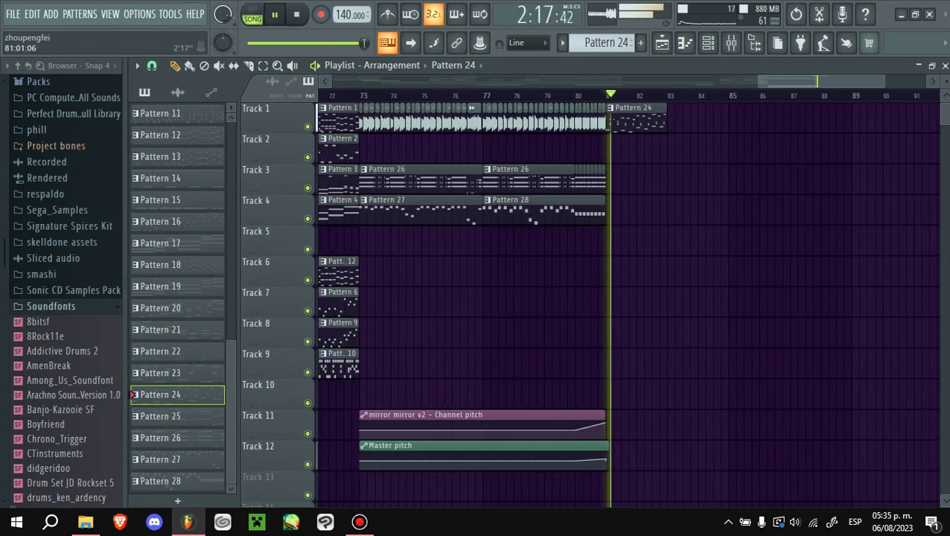
scroll(782, 149, "up", 2)
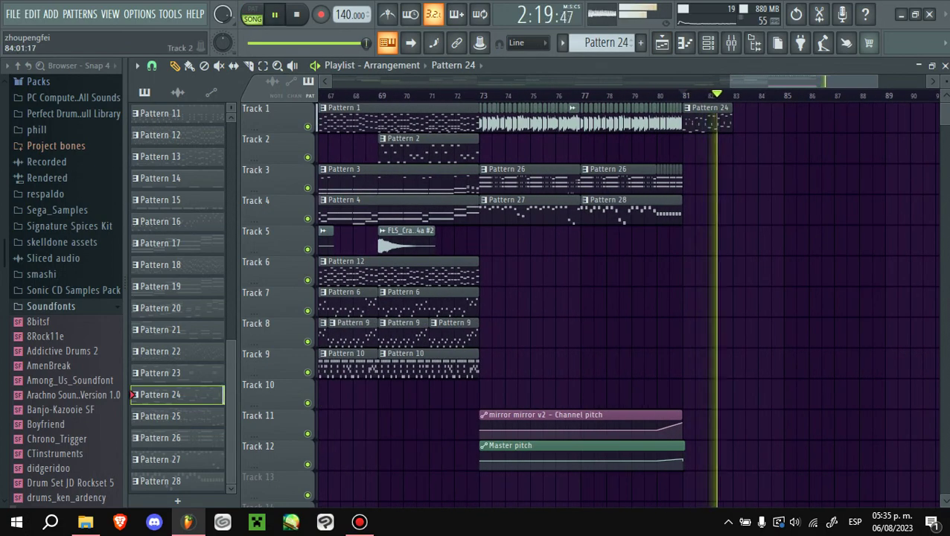
scroll(782, 149, "down", 2)
key("space")
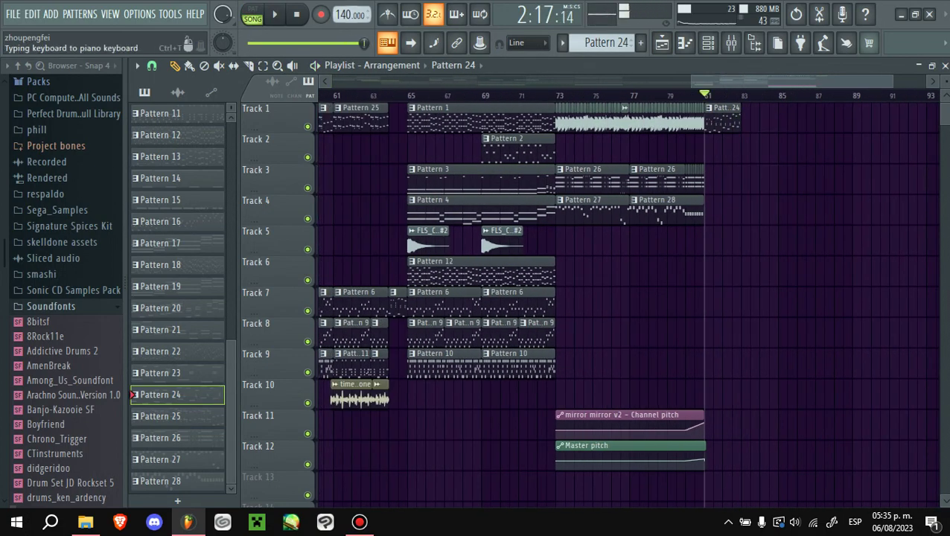
- Reset playback to the start of the arrangement and listen through the whole song up to the end of Pattern 24
left_click(297, 14)
scroll(626, 298, "down", 4)
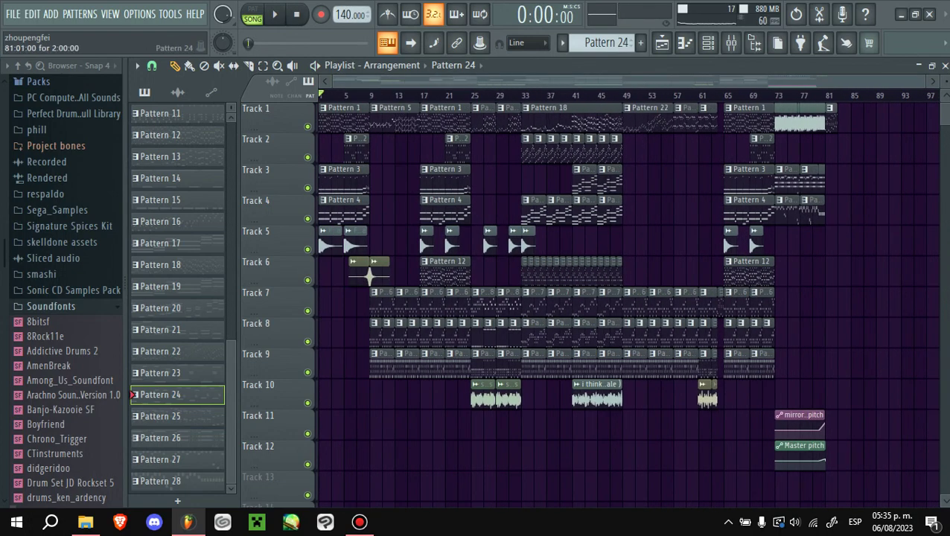
key("F7")
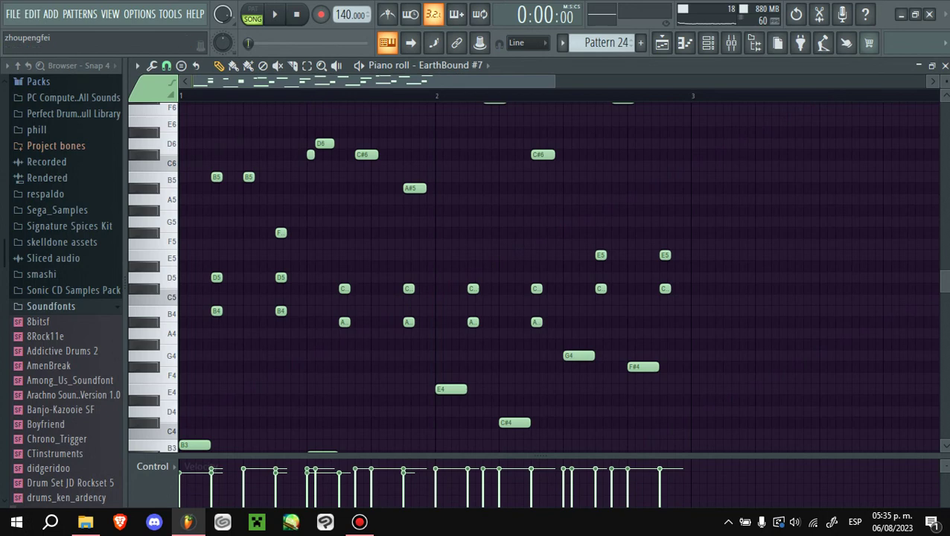
left_click(661, 42)
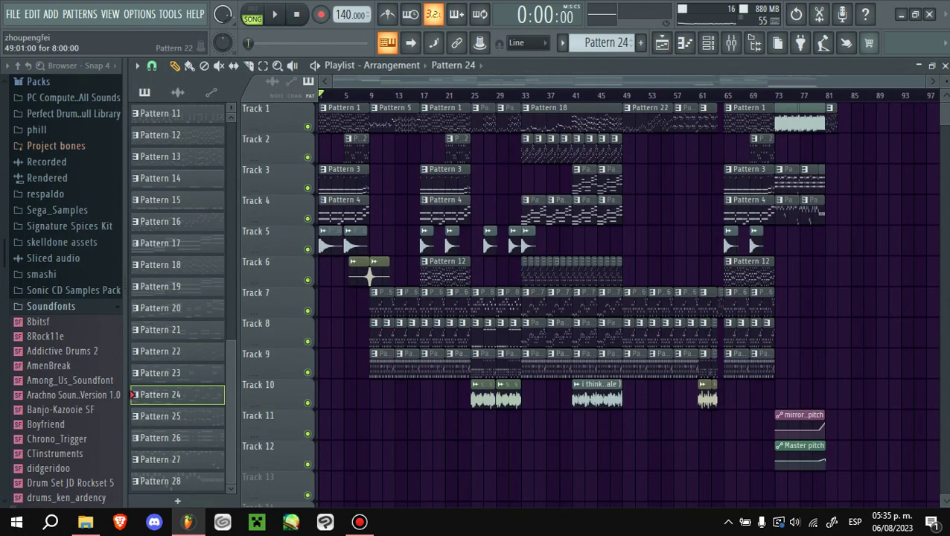
key("space")
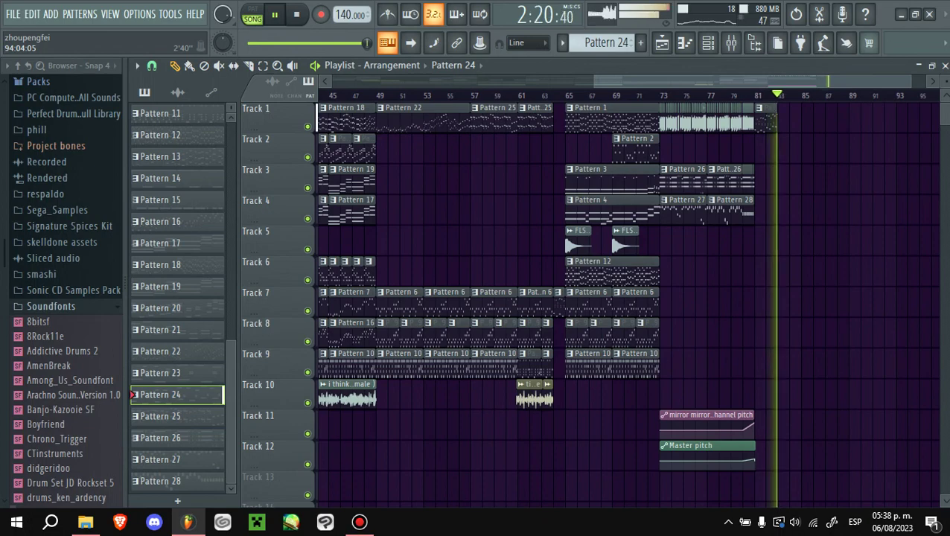
key("space")
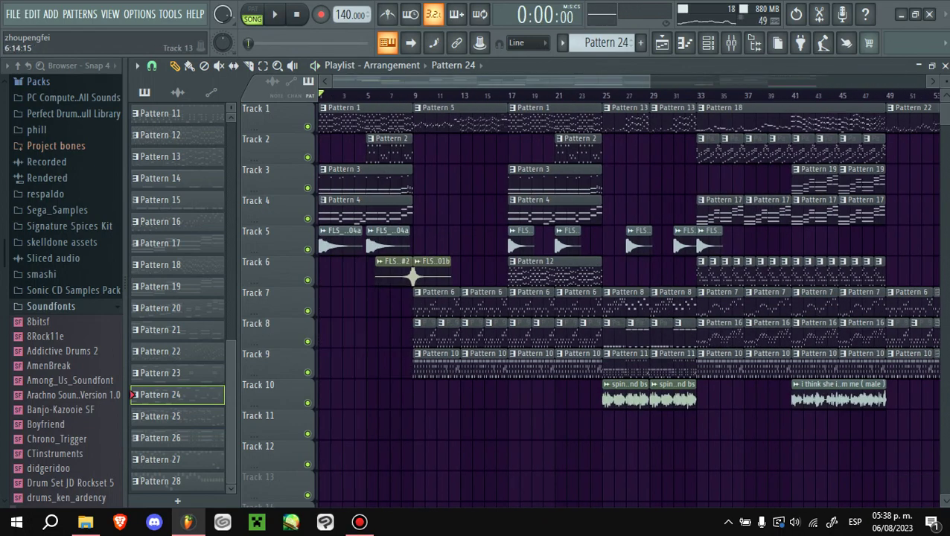